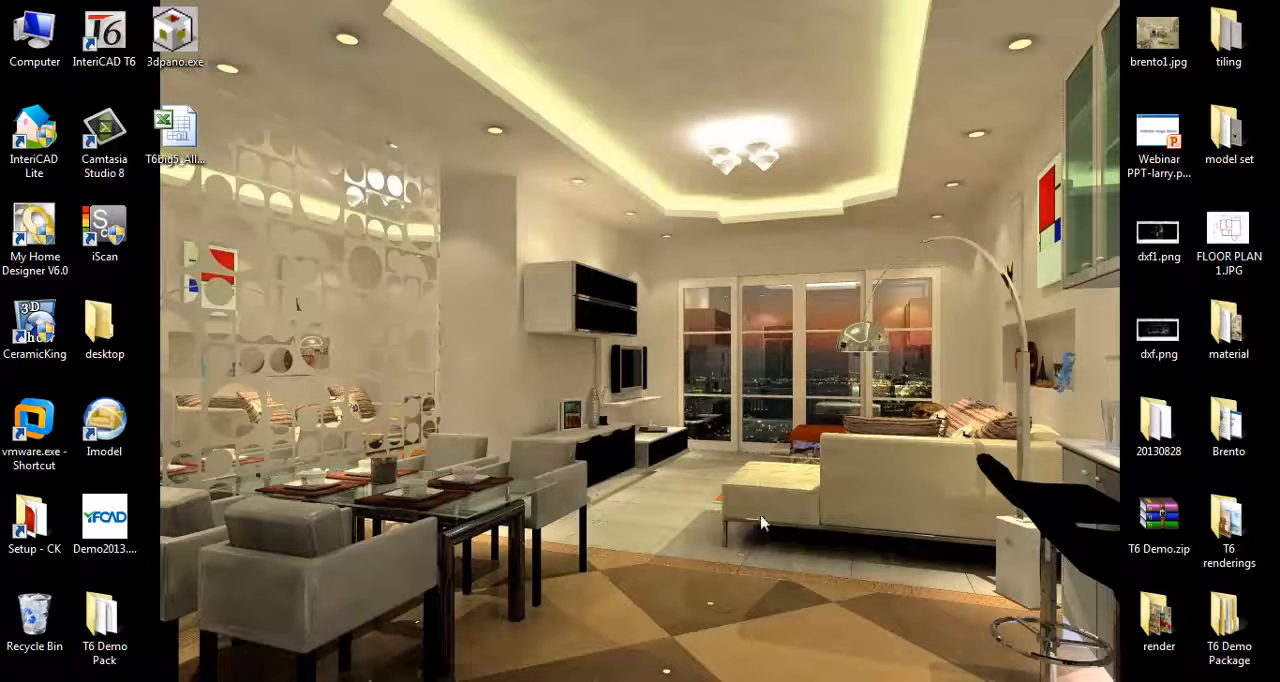
# - Launch InteriCAD T6 and enter its 2D Design module
pyautogui.click(110, 60)
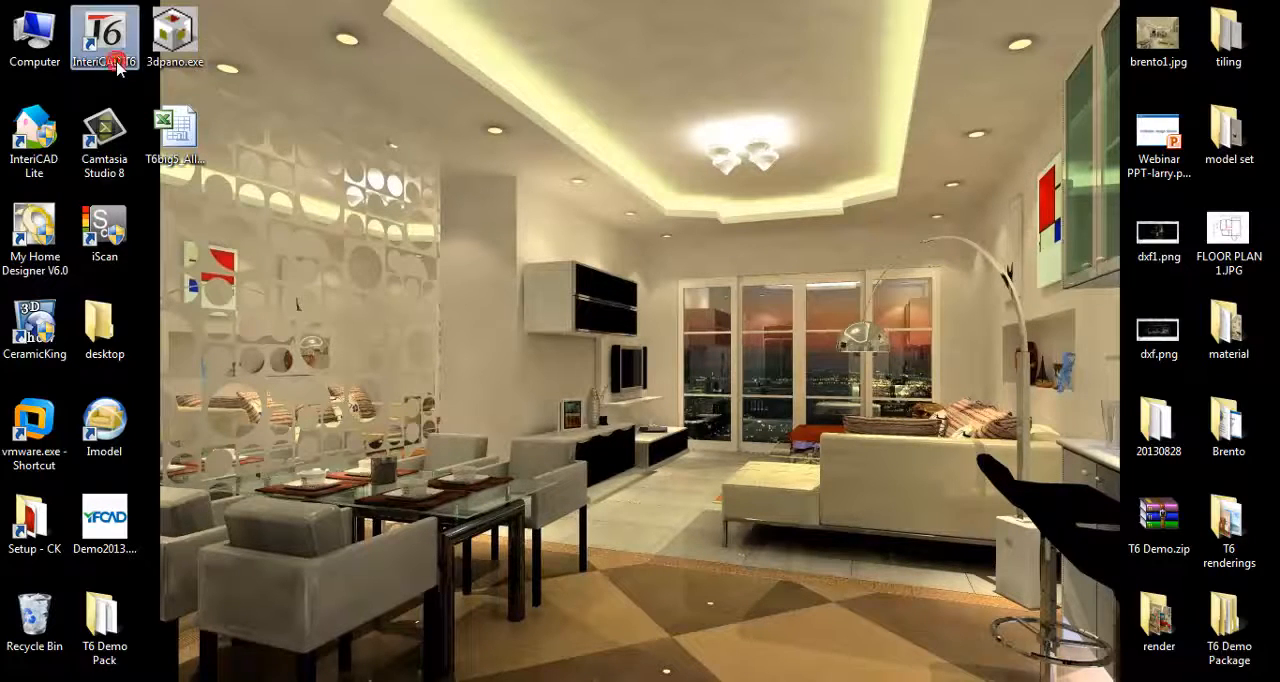
pyautogui.moveTo(590, 230); pyautogui.dragTo(616, 143)
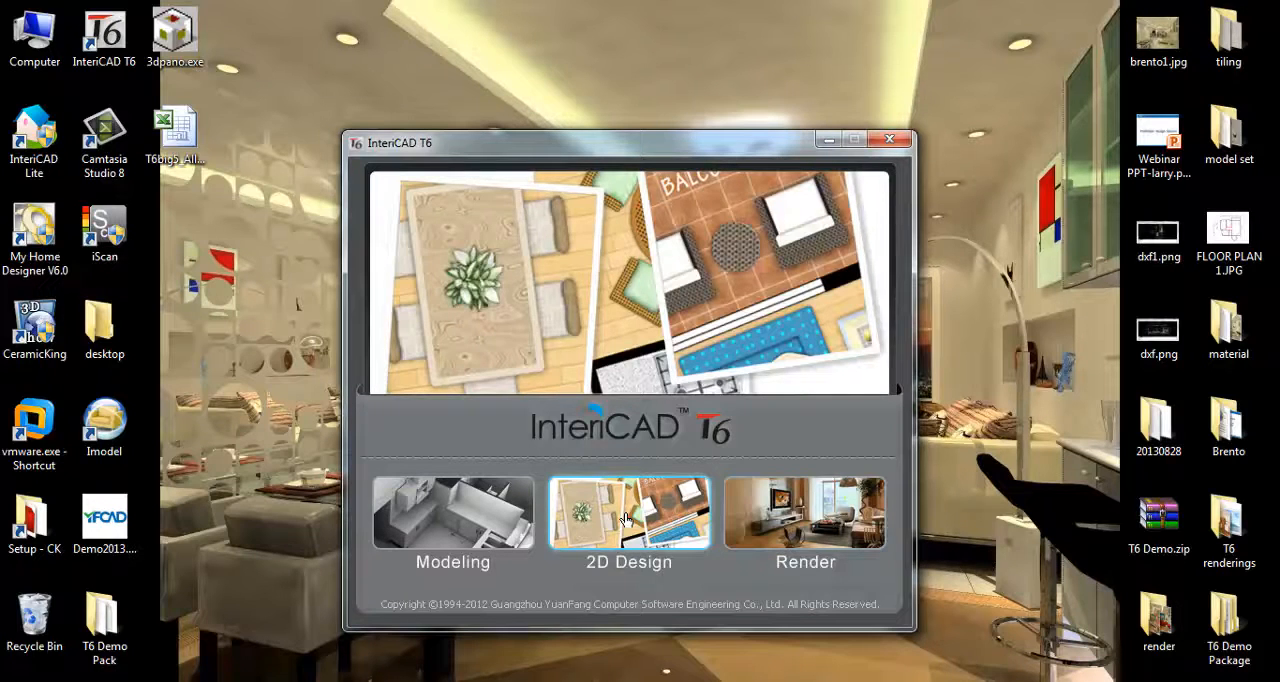
pyautogui.click(625, 519)
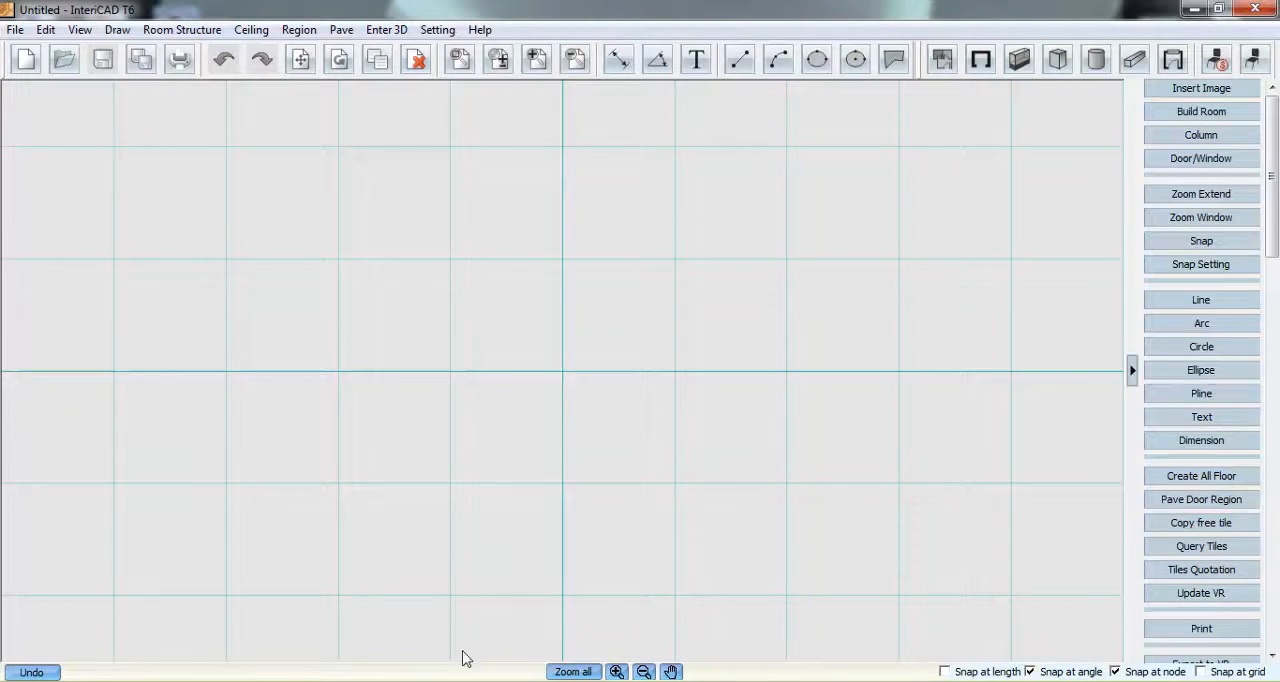
# - Review the floor plan picture, and insert the image FLOOR PLAN 1.JPG from the Desktop into the empty drawing
pyautogui.click(460, 680)
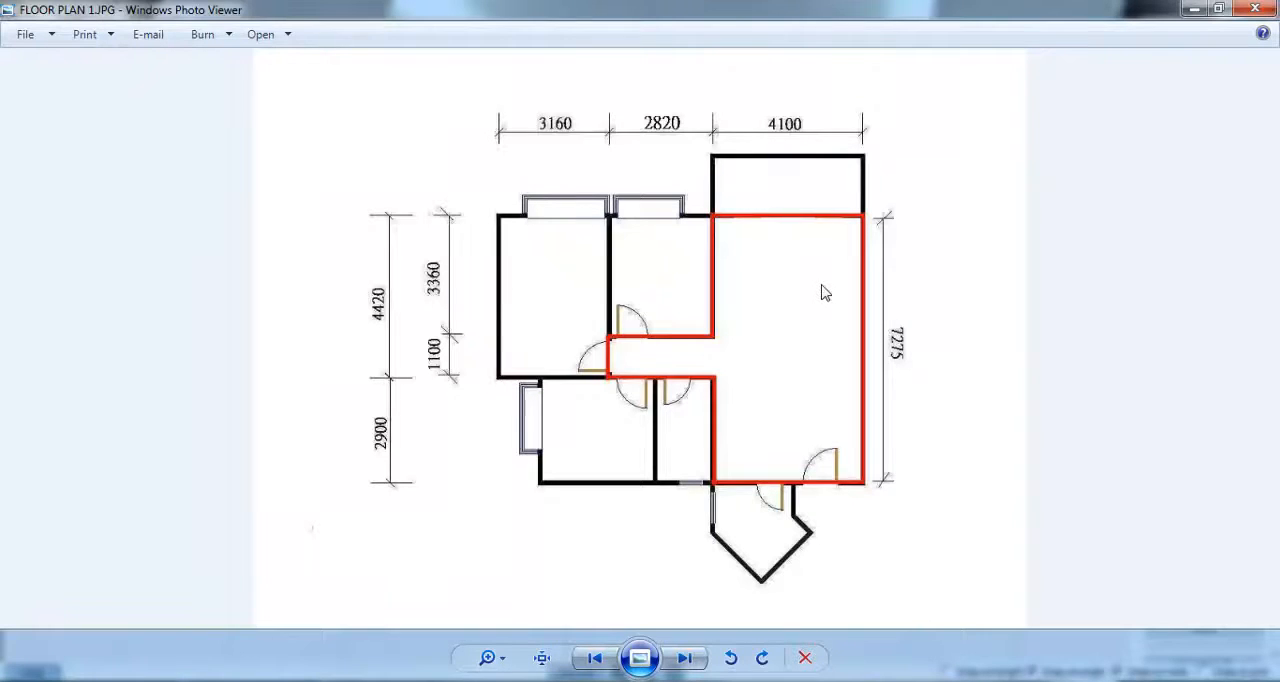
pyautogui.click(1194, 9)
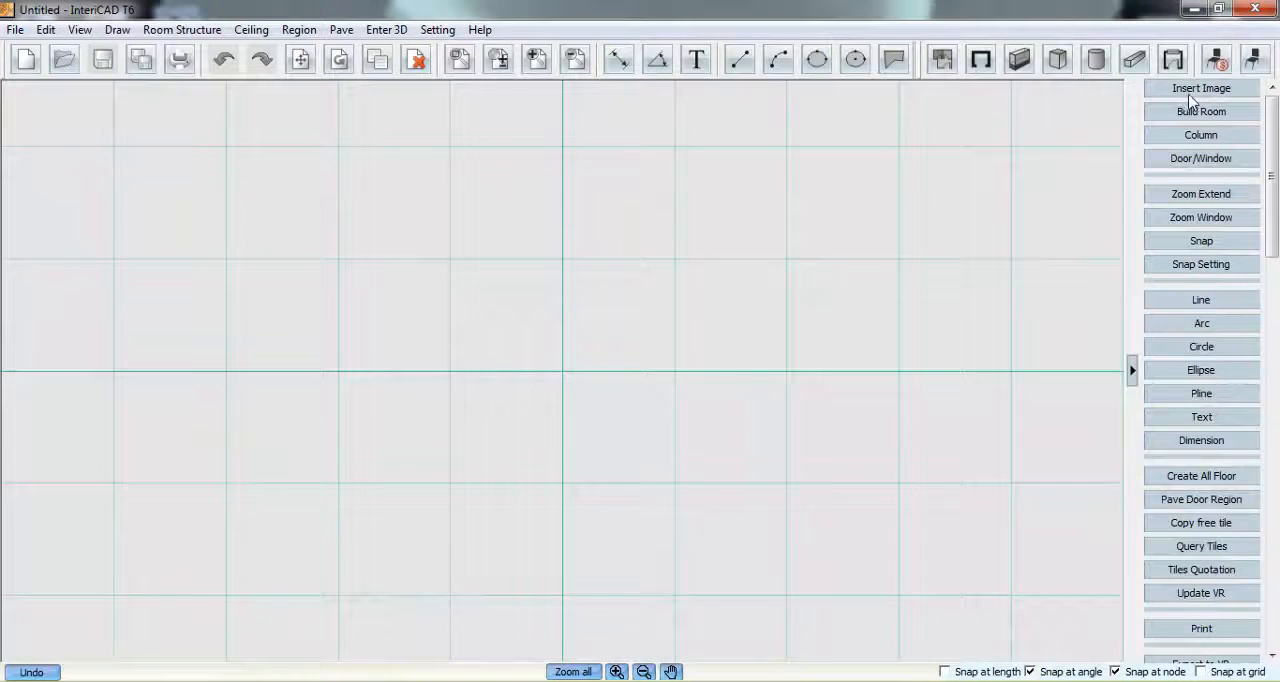
pyautogui.click(1197, 91)
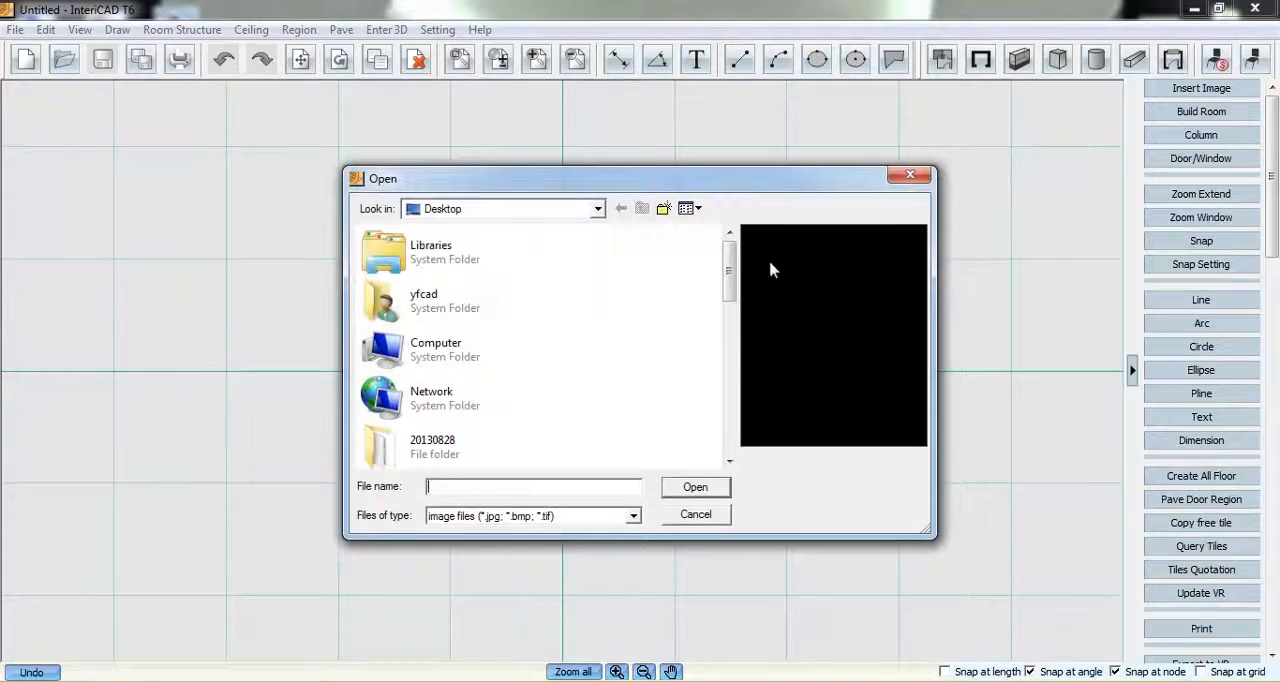
pyautogui.moveTo(729, 268); pyautogui.dragTo(710, 423)
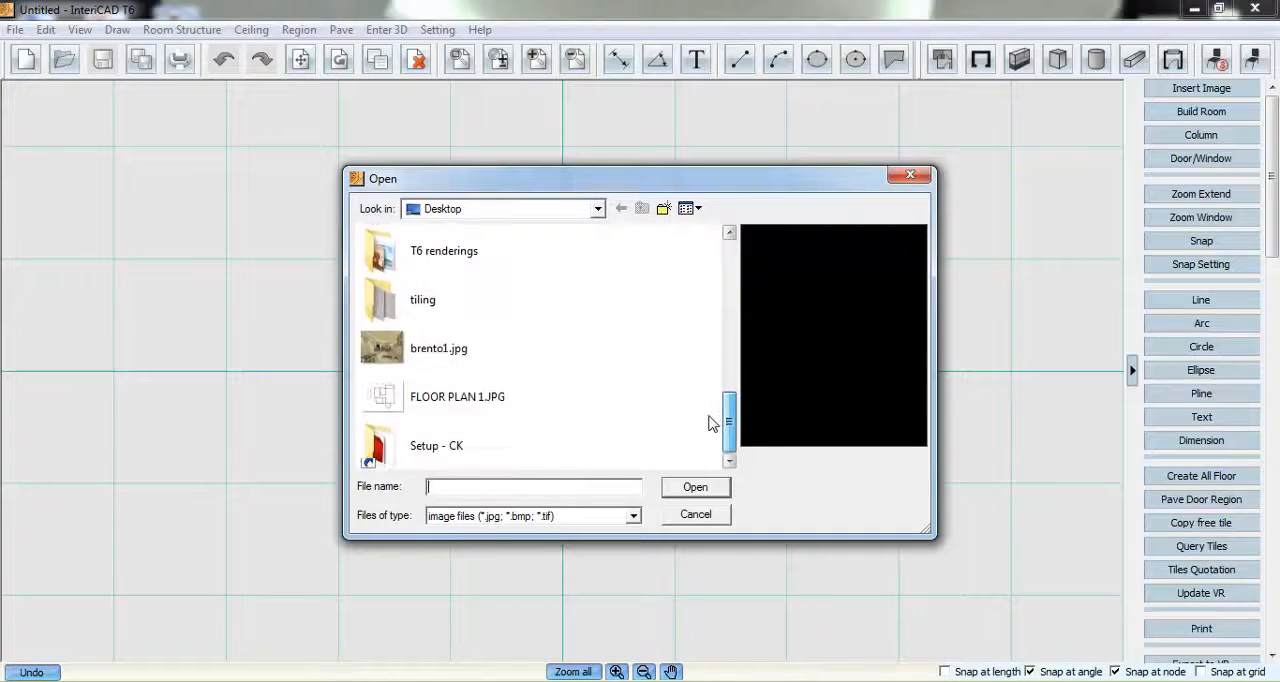
pyautogui.click(472, 393)
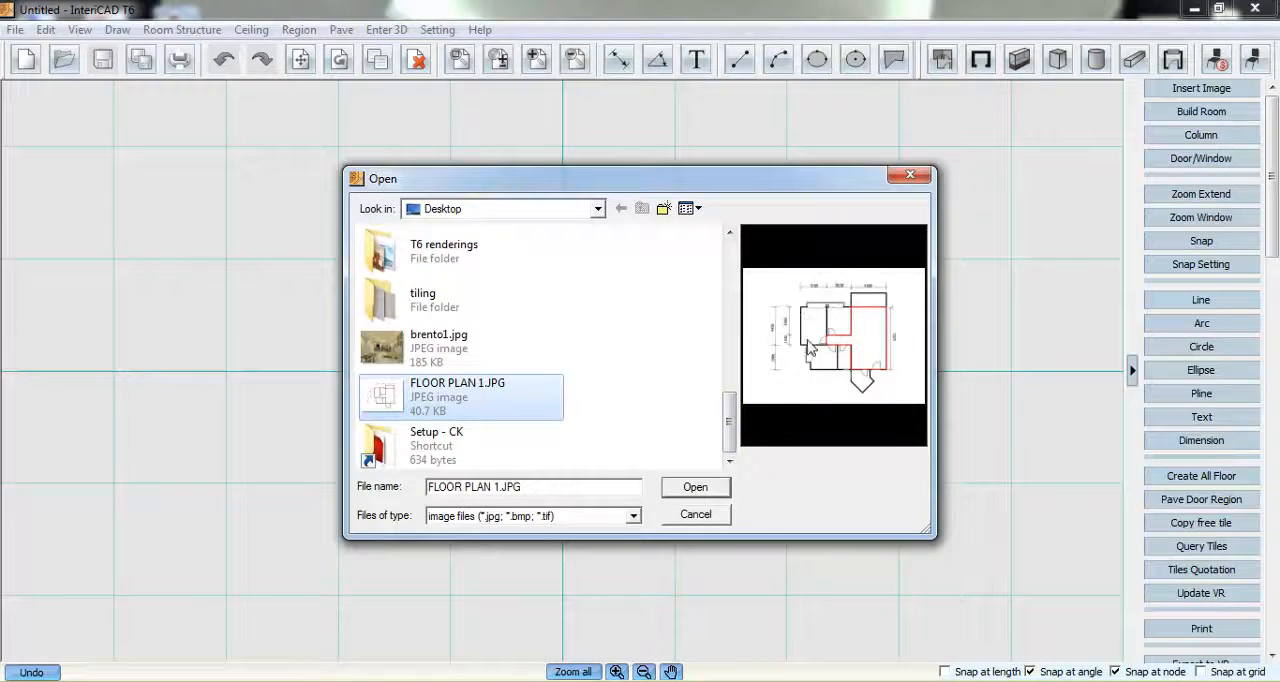
pyautogui.click(696, 488)
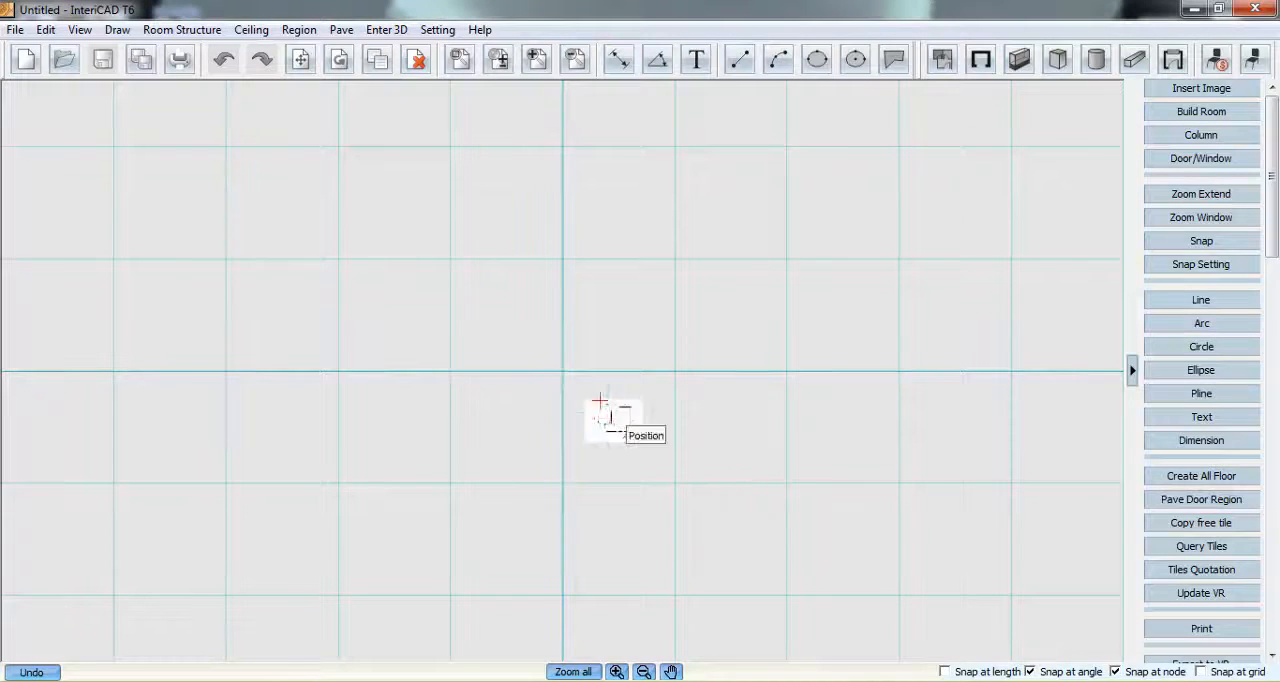
pyautogui.click(480, 370)
# - Scale the floor plan image by picking both ends of the vertical 7275 dimension as reference points and setting the actual size to 7275
pyautogui.click(618, 366)
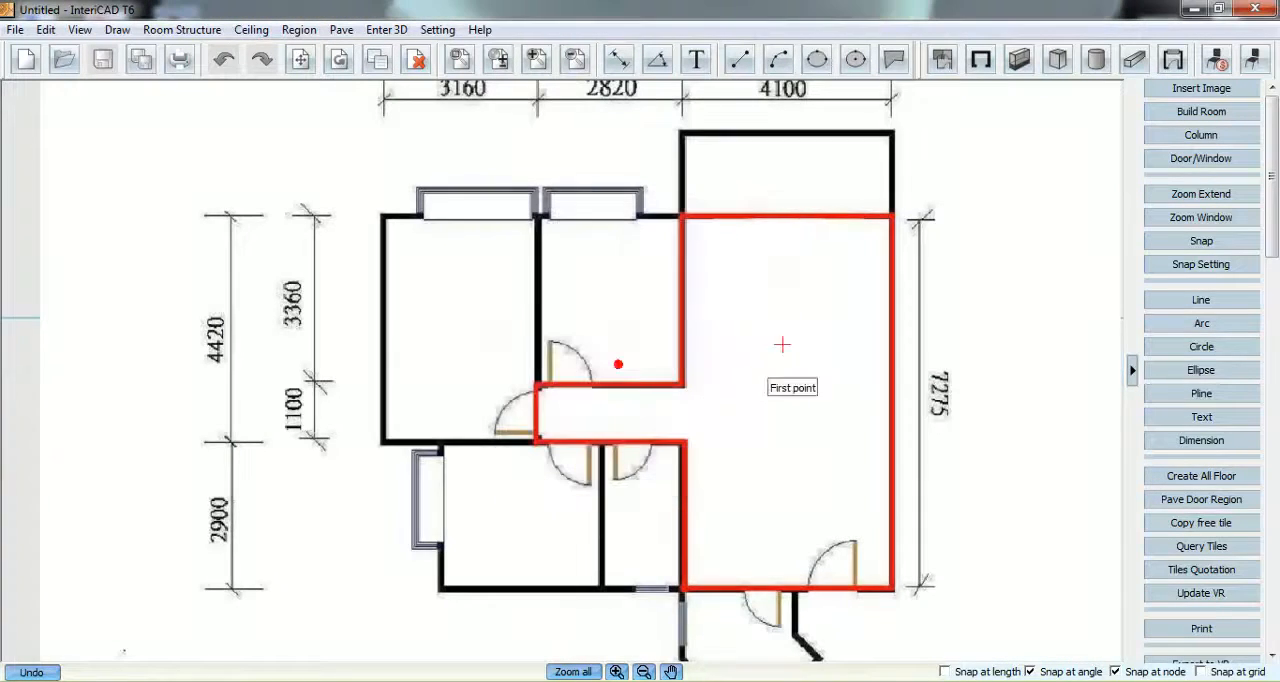
pyautogui.click(918, 219)
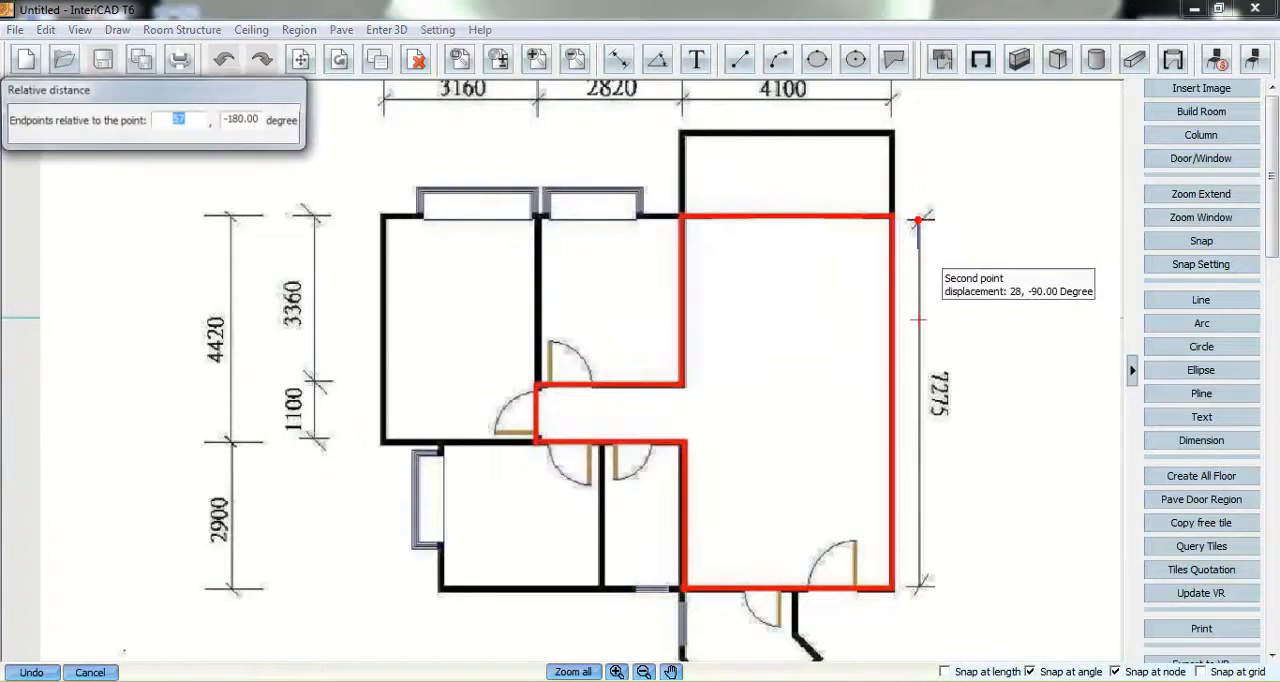
pyautogui.click(921, 588)
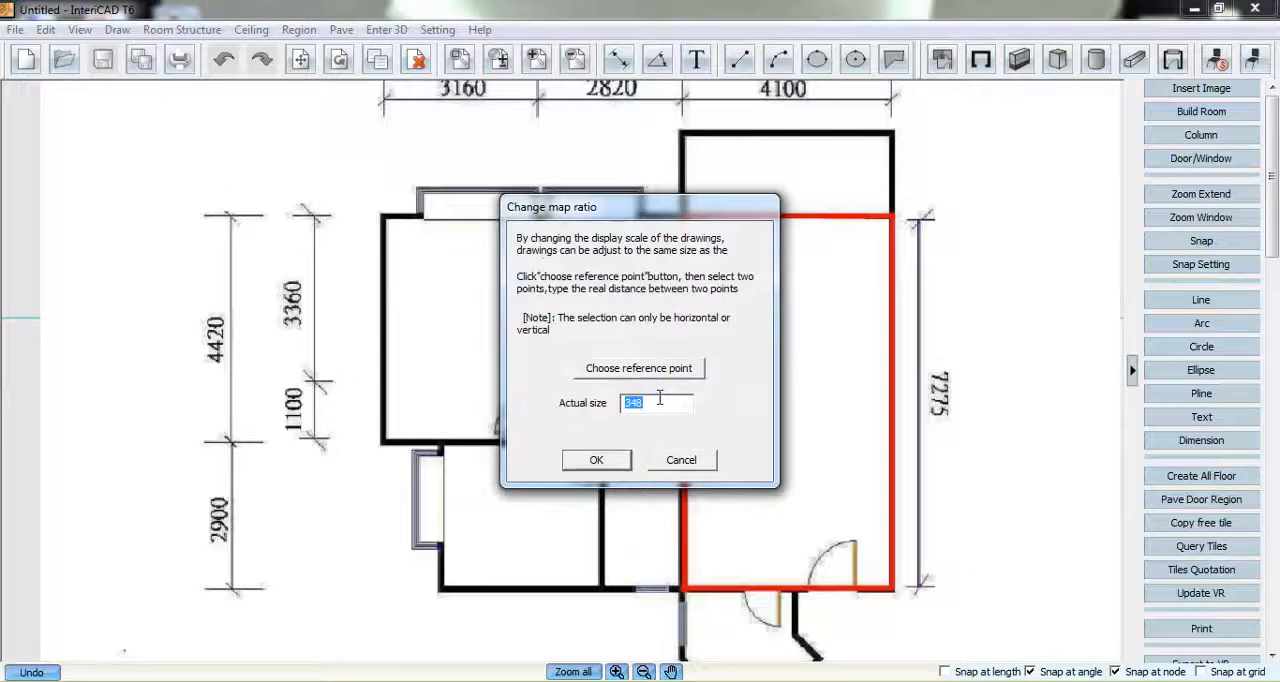
pyautogui.write('7275')
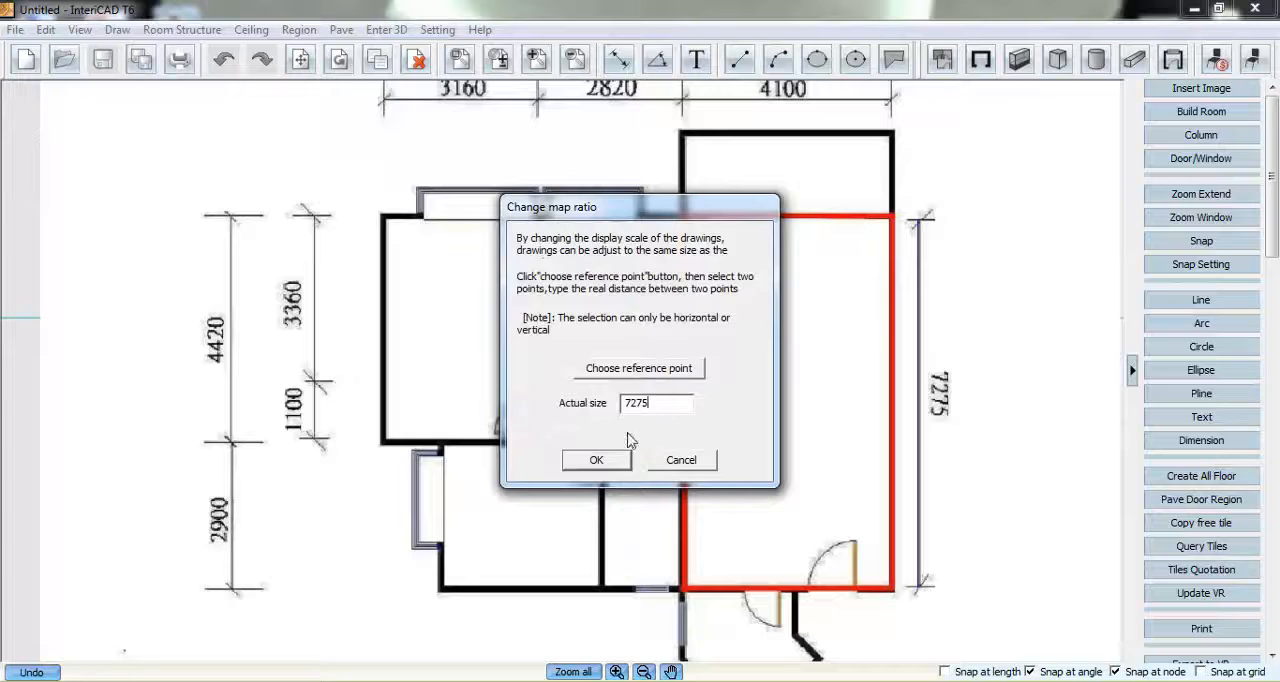
pyautogui.click(600, 461)
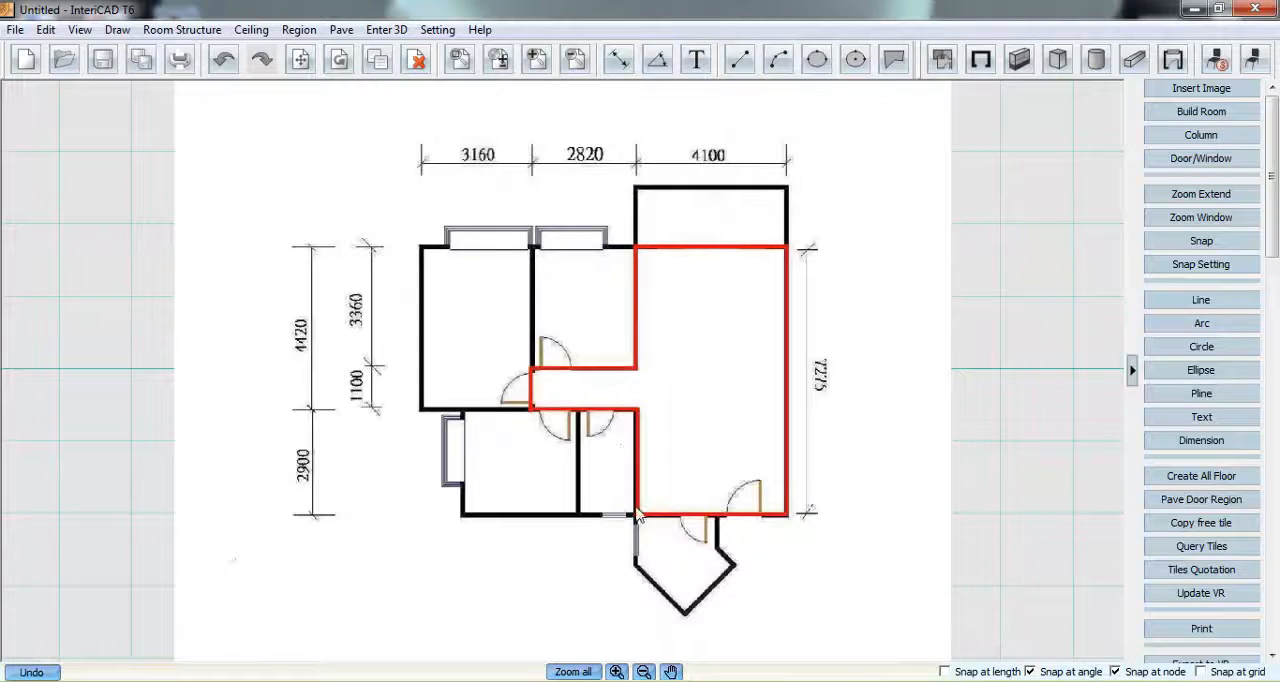
# - Trace the red room and corridor outline clockwise from its lower-right to upper-right corner with continuous walls 120 thick, located to the right side
pyautogui.scroll(1, 730, 370)
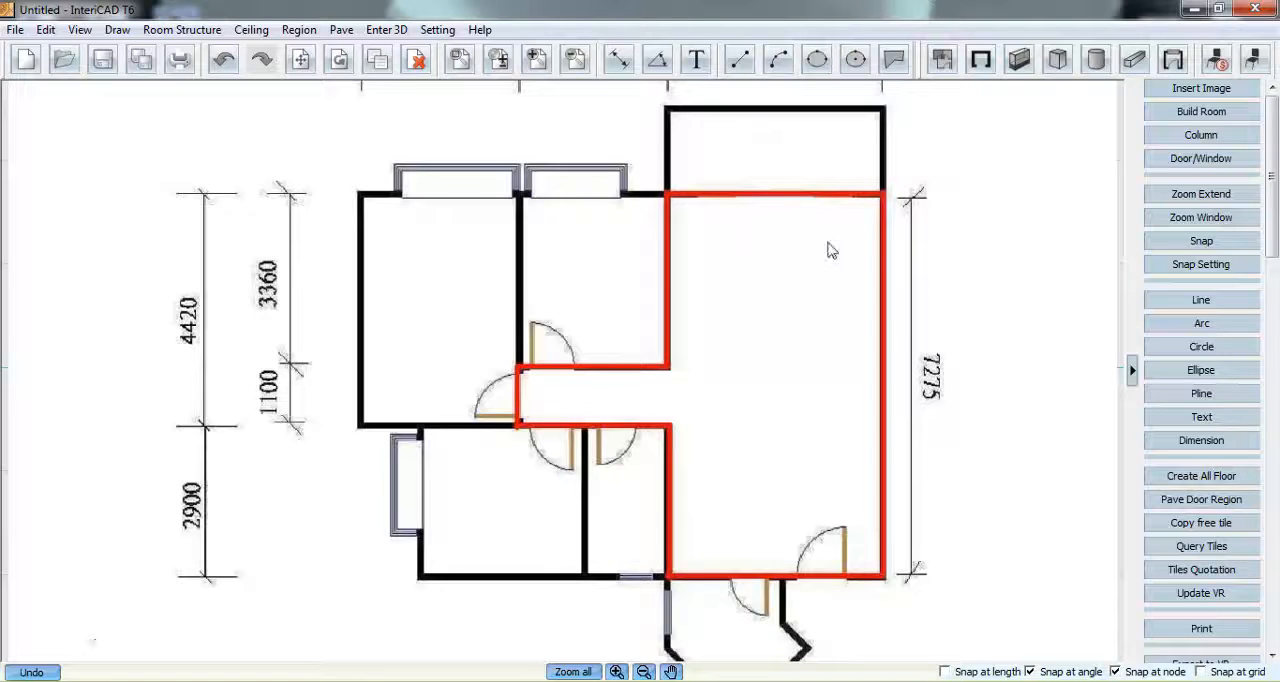
pyautogui.click(981, 59)
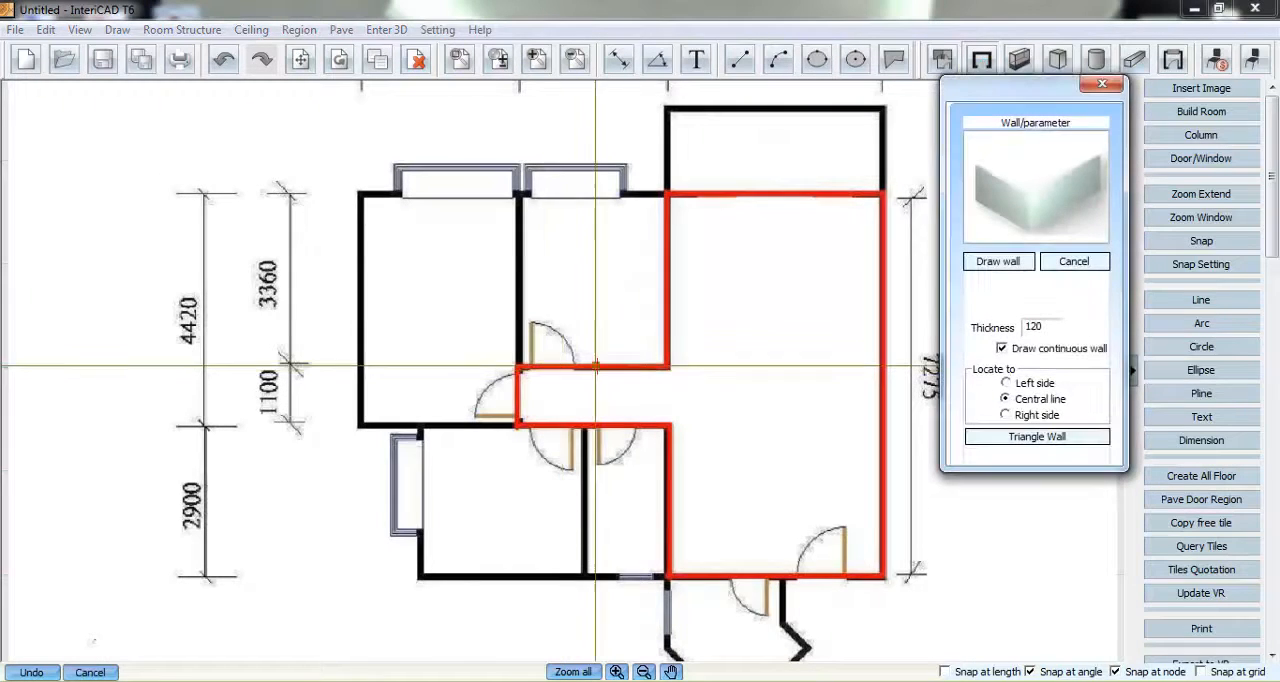
pyautogui.click(1008, 415)
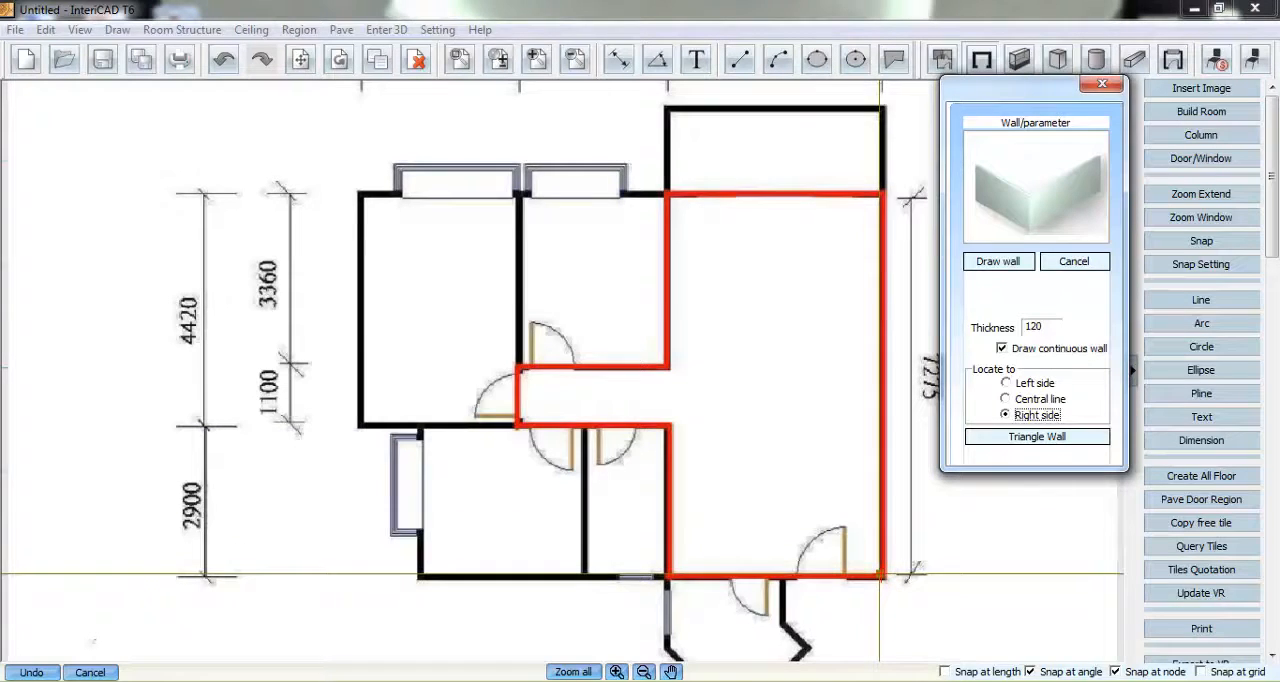
pyautogui.click(881, 575)
pyautogui.click(668, 575)
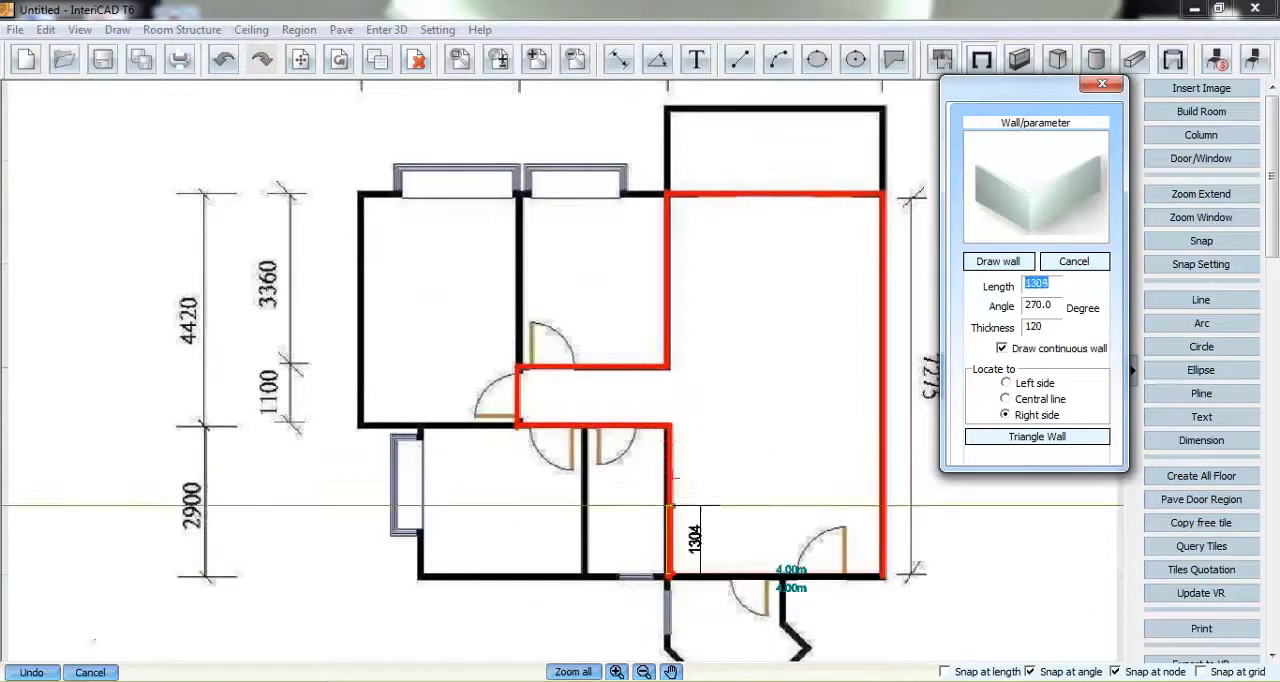
pyautogui.click(668, 425)
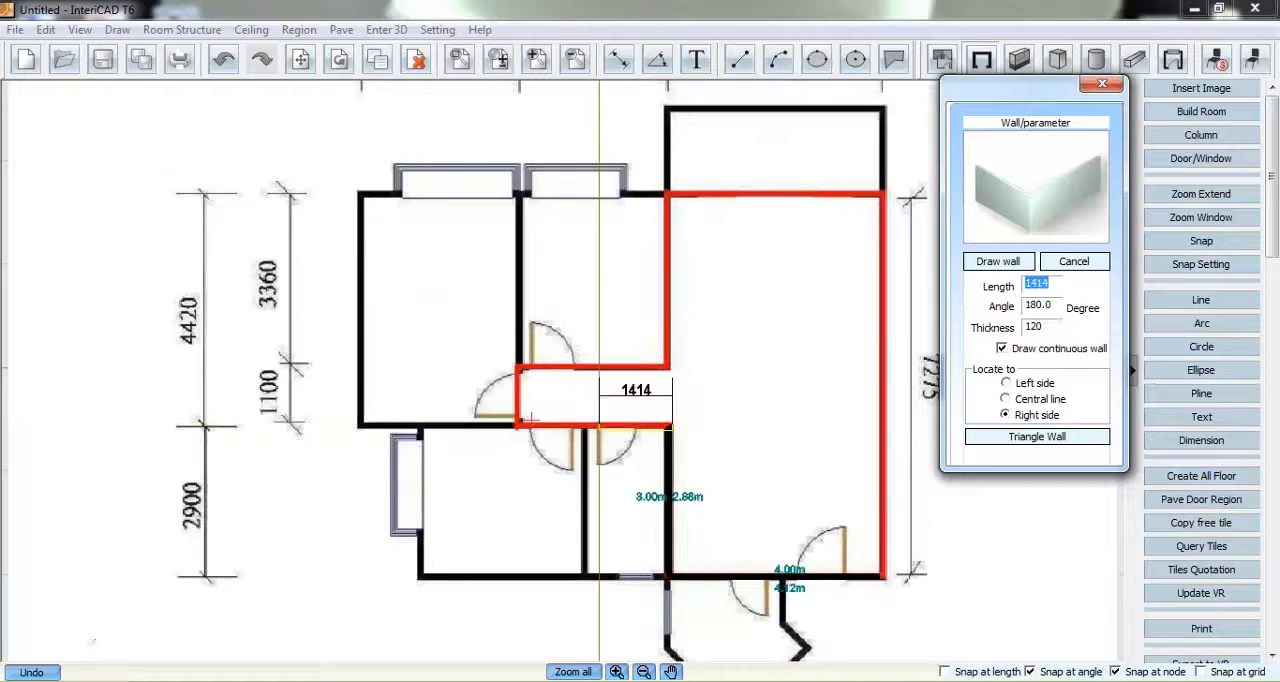
pyautogui.click(520, 425)
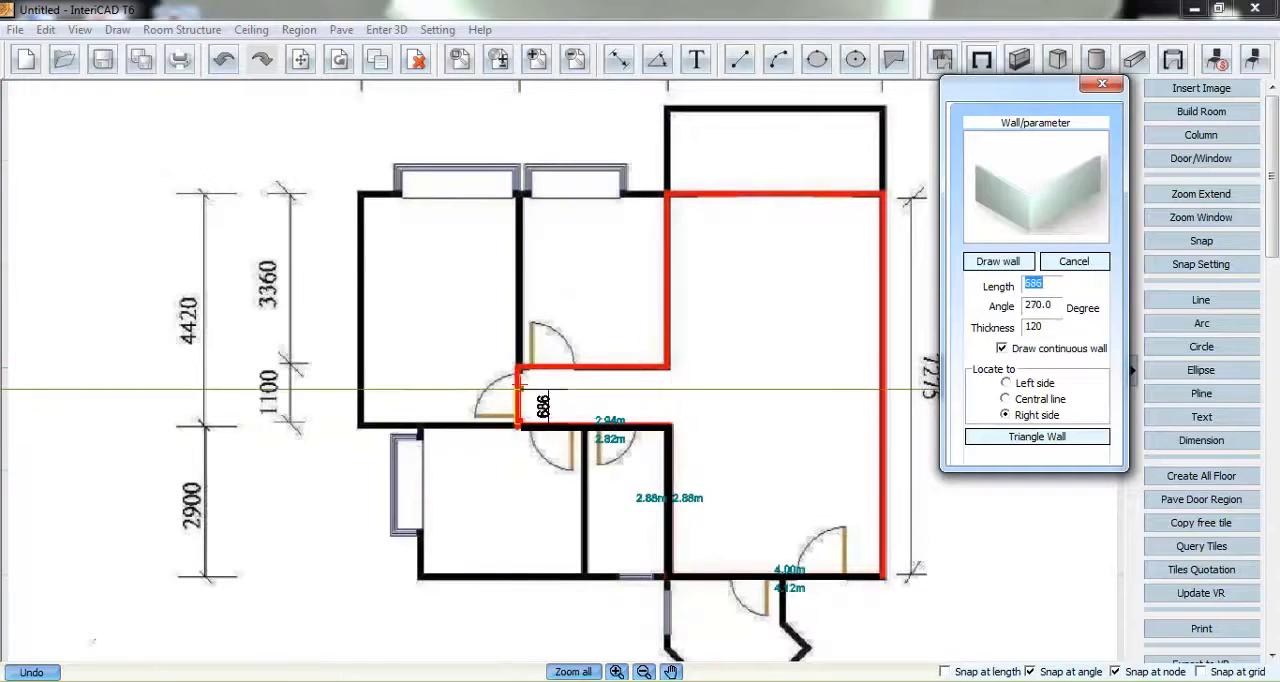
pyautogui.click(520, 368)
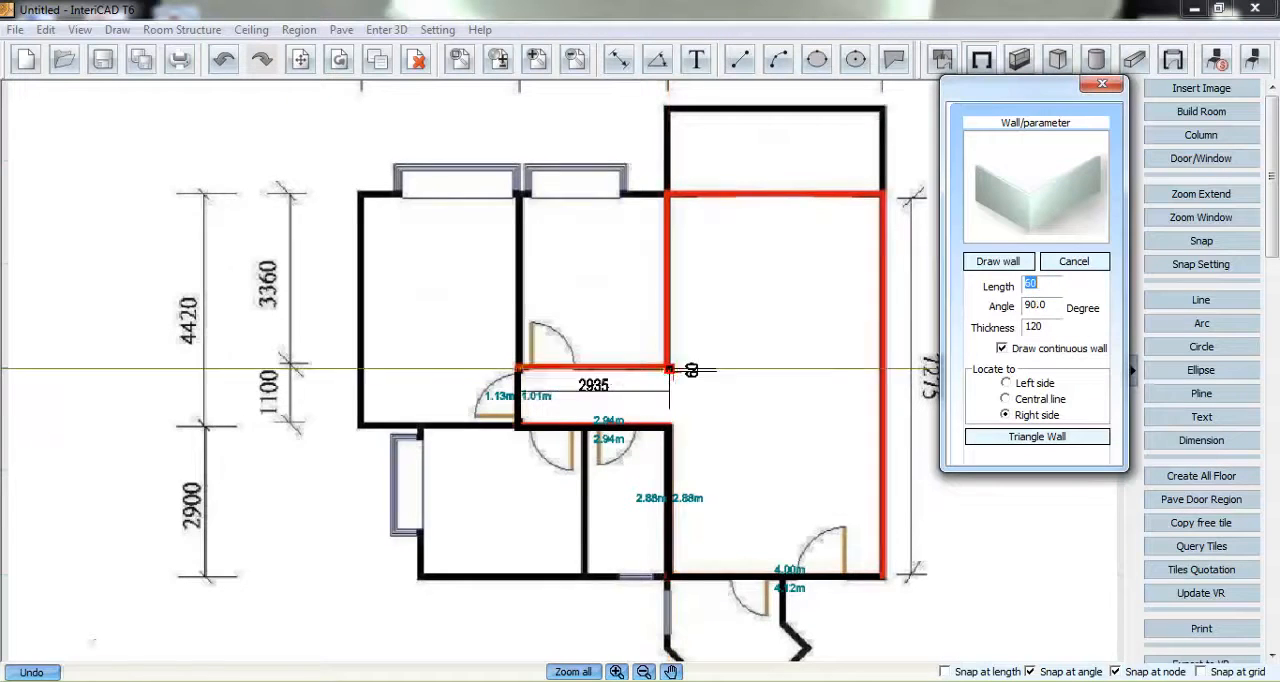
pyautogui.click(668, 368)
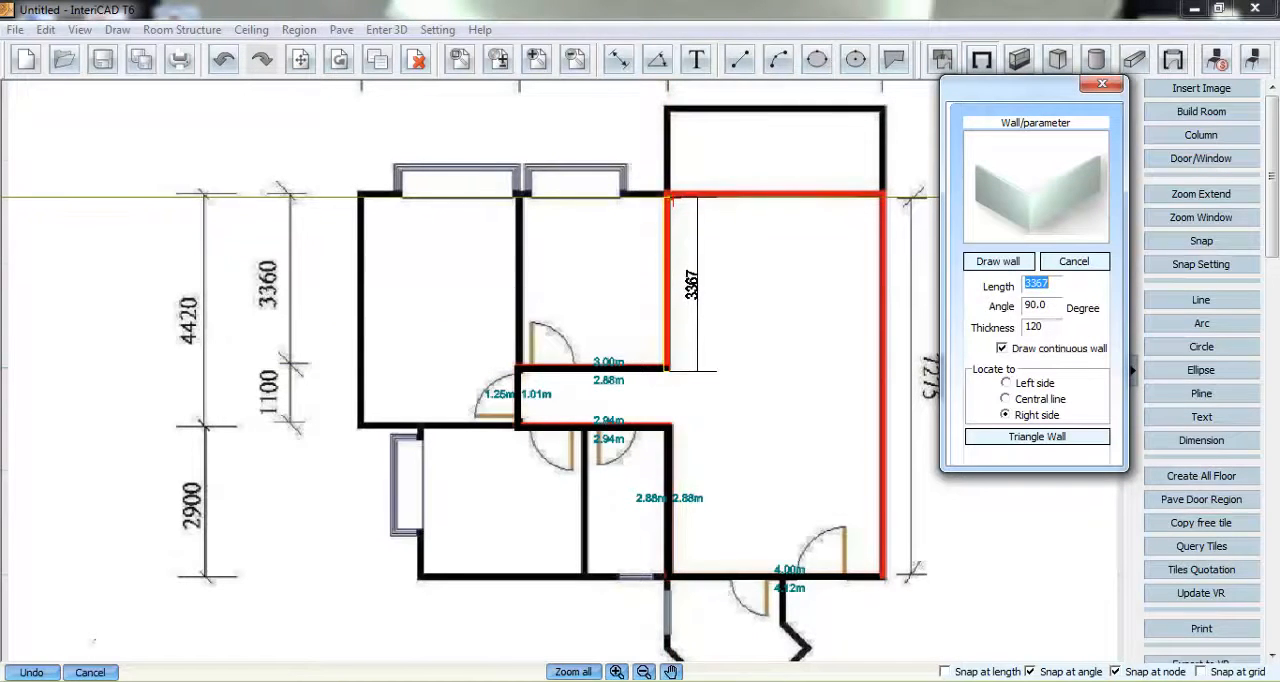
pyautogui.click(669, 196)
pyautogui.click(882, 194)
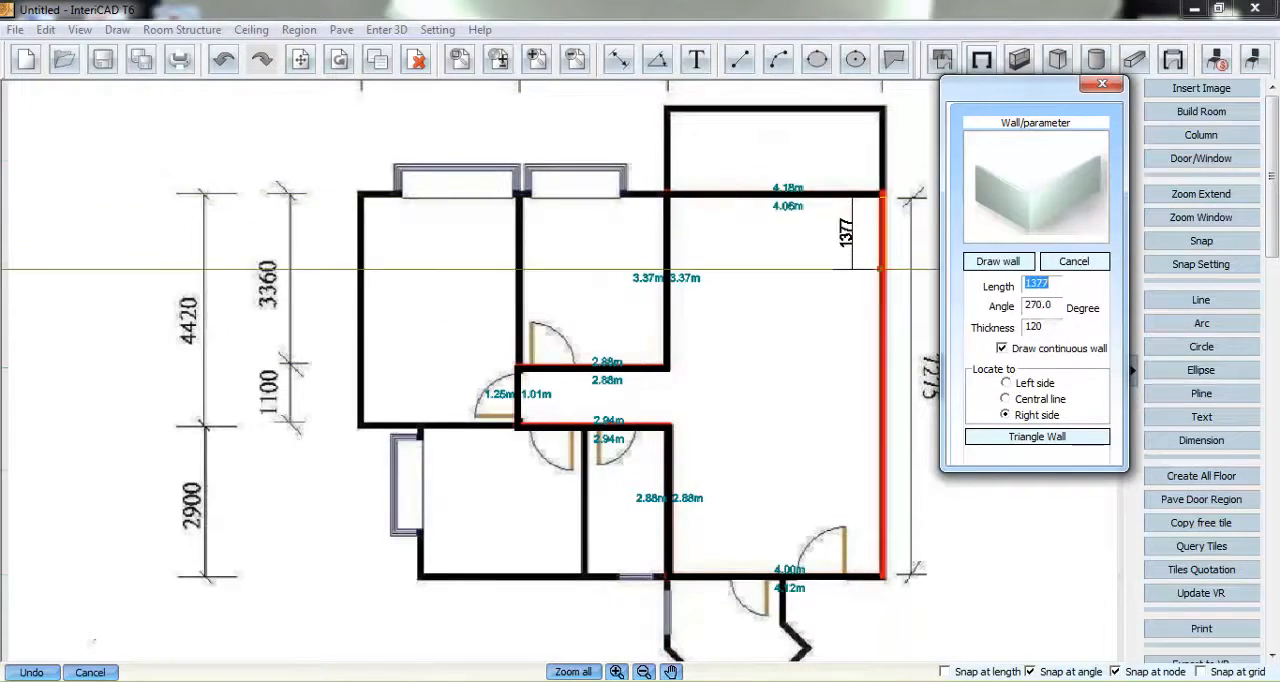
# - Set the wall thickness to 300 and close the outline with the long wall down the room's right side
pyautogui.doubleClick(1024, 328)
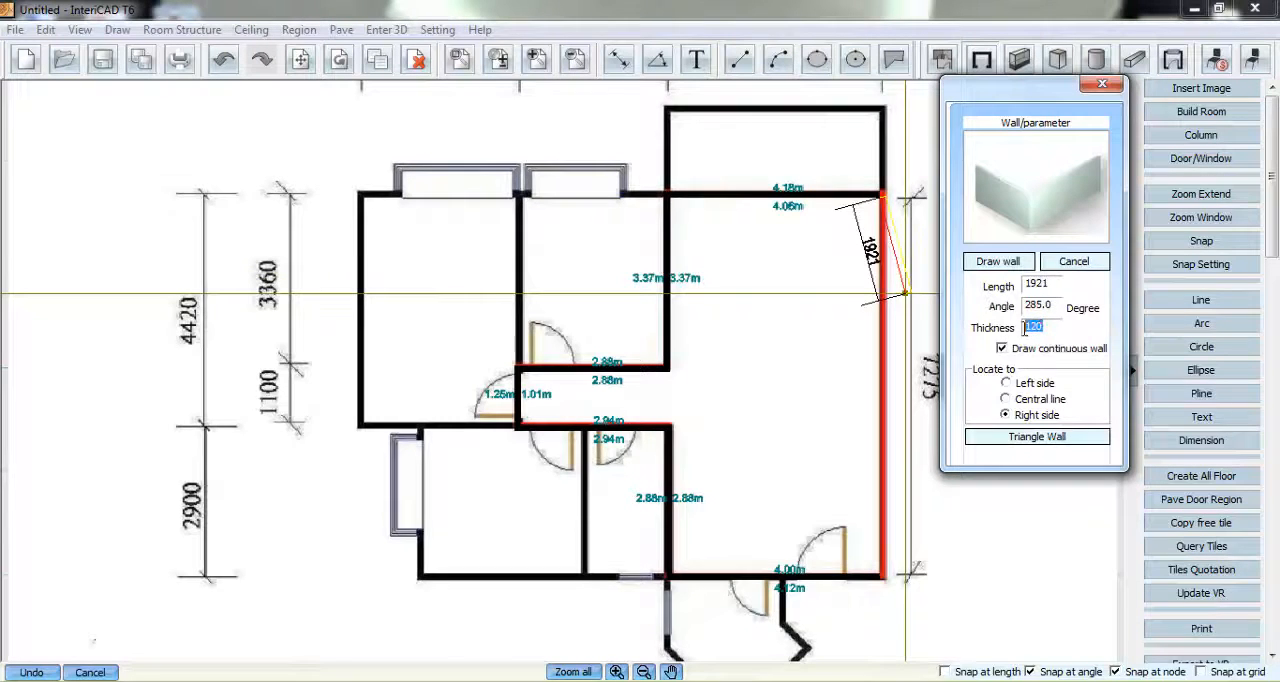
pyautogui.write('300')
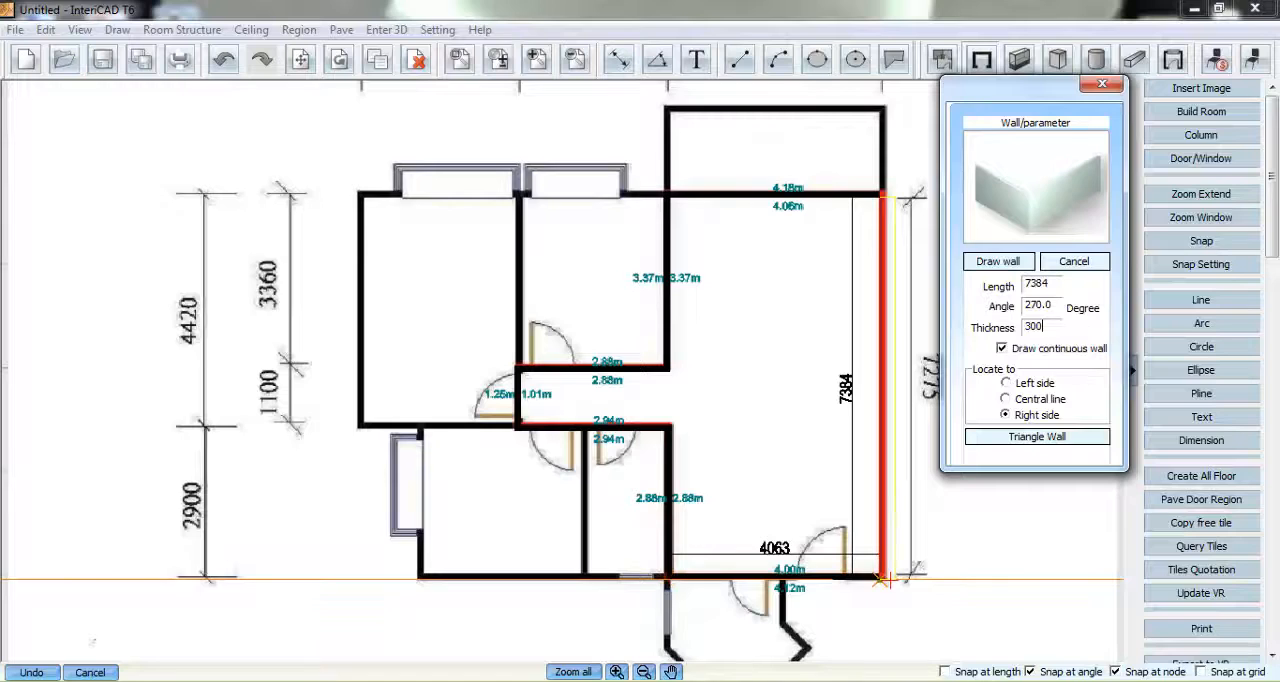
pyautogui.click(882, 578)
pyautogui.rightClick(829, 441)
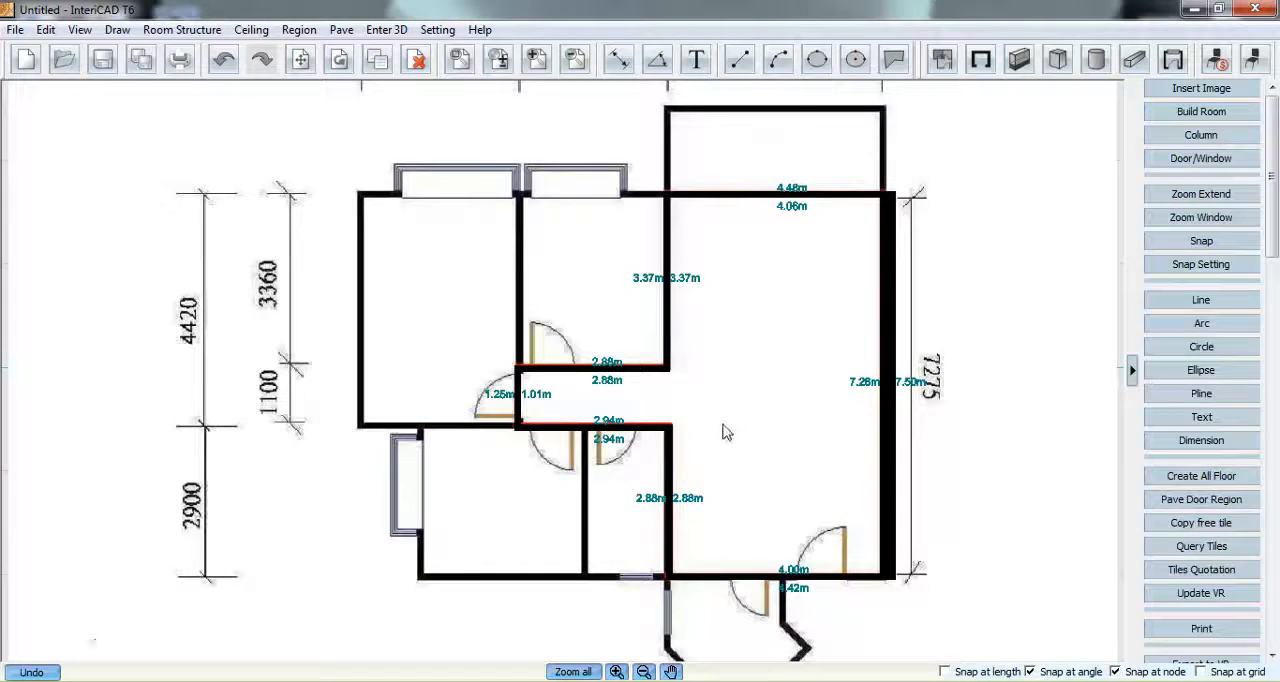
# - Place four single doors, 900 wide and 2000 high, over the room's entrance door and three corridor doors on the plan
pyautogui.click(1173, 60)
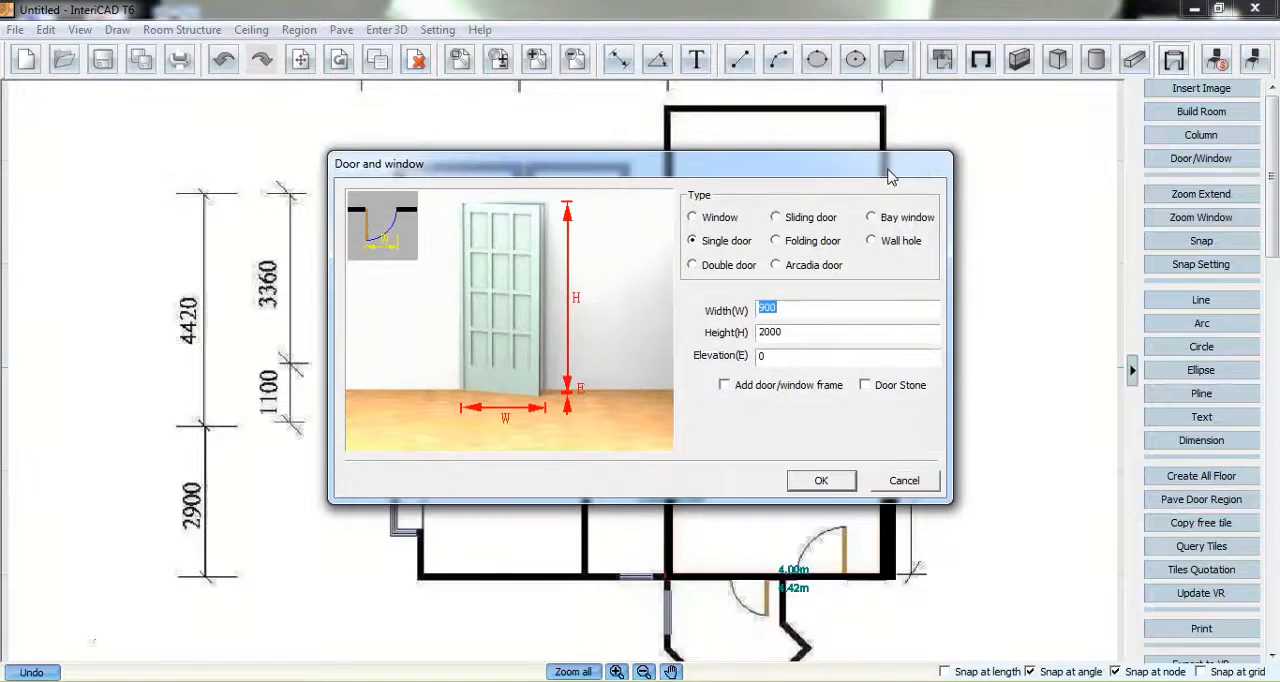
pyautogui.click(815, 481)
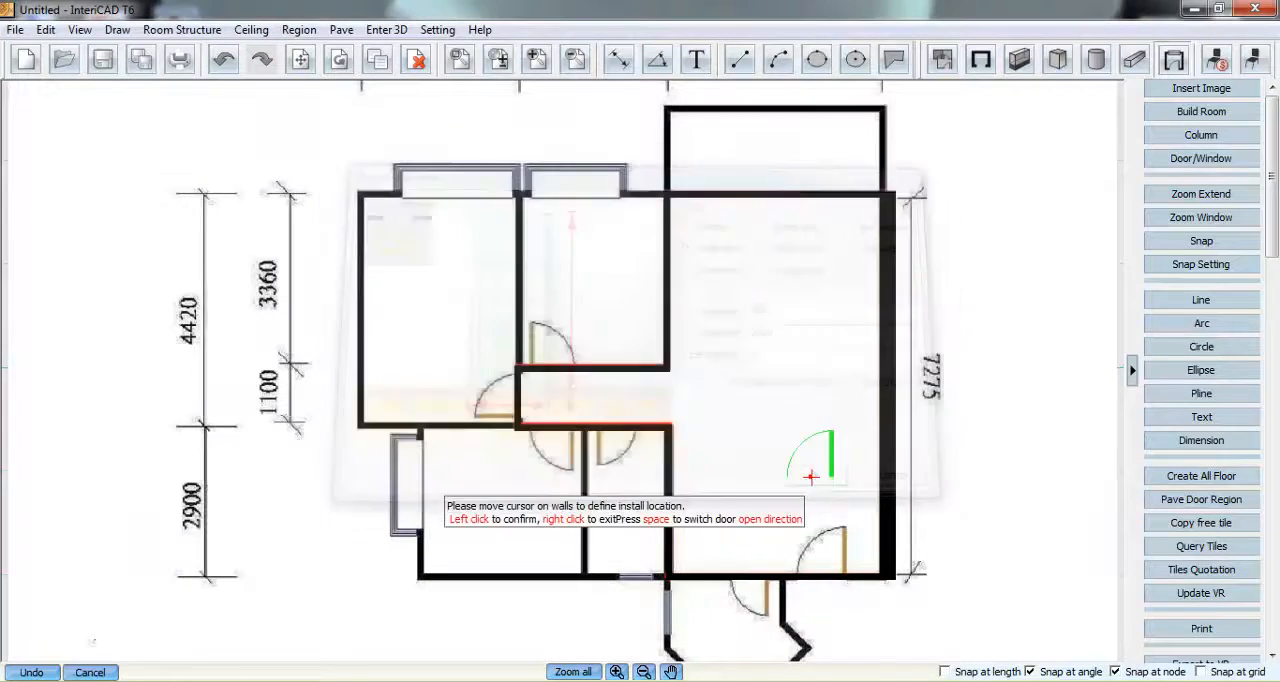
pyautogui.click(820, 568)
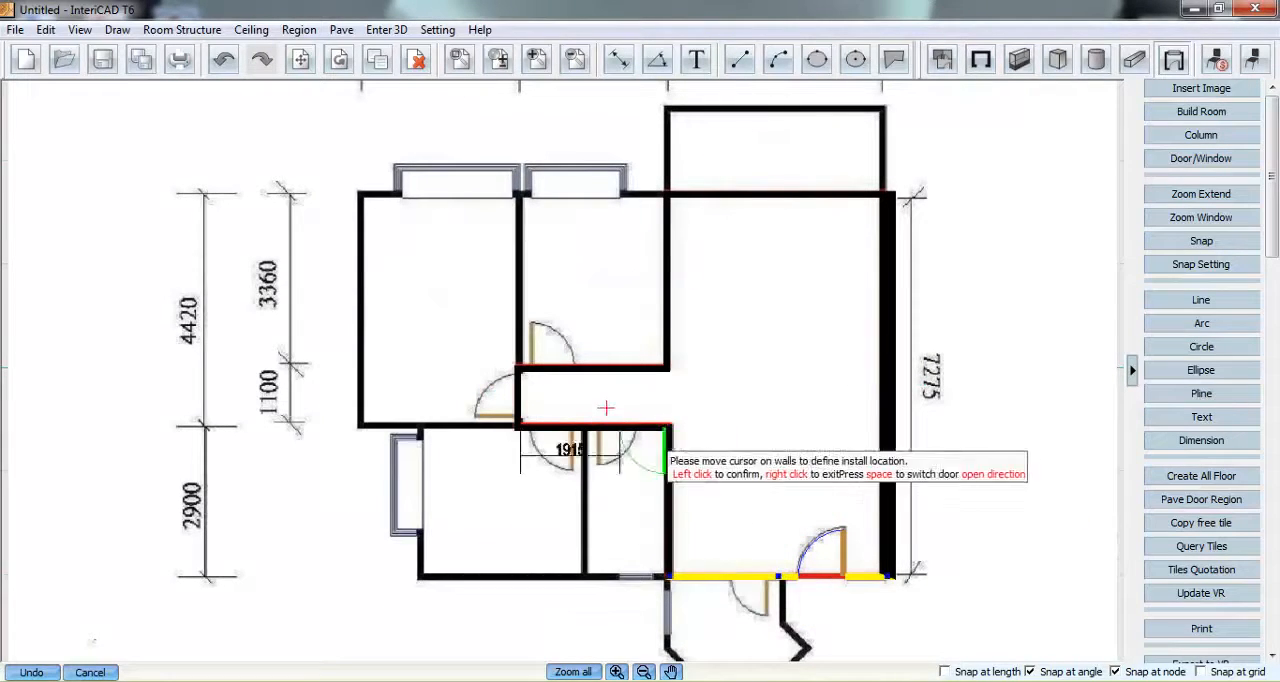
pyautogui.click(553, 350)
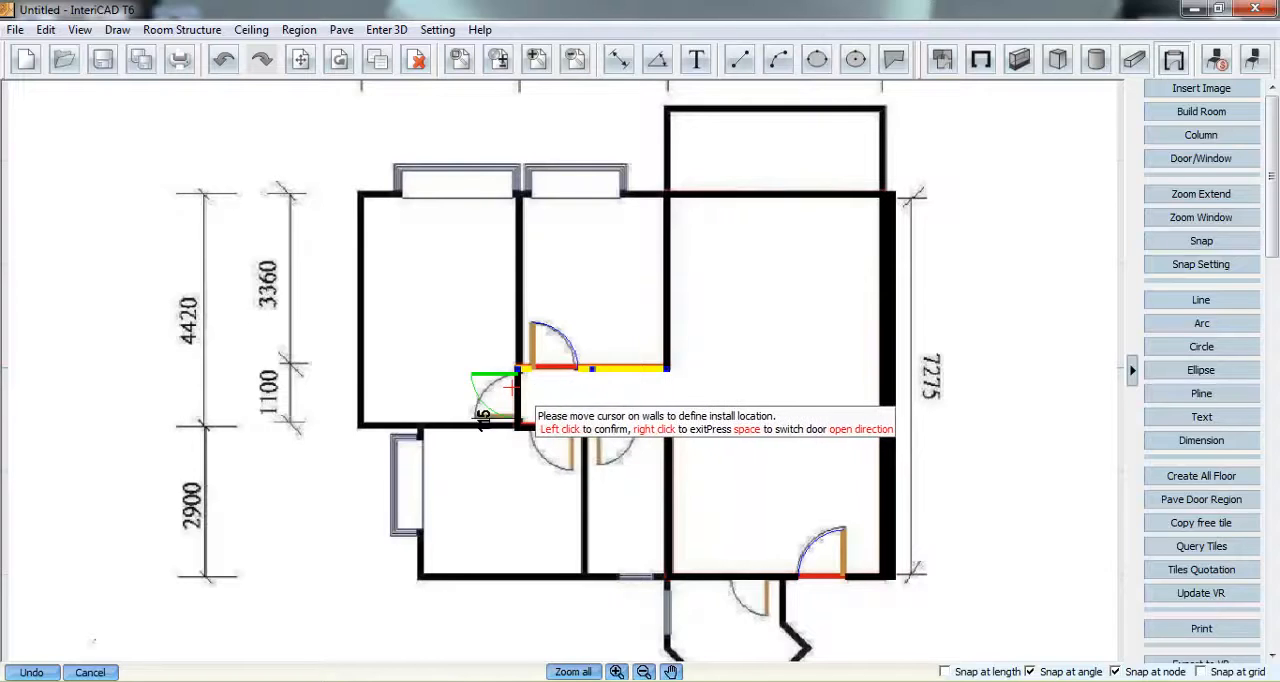
pyautogui.click(512, 390)
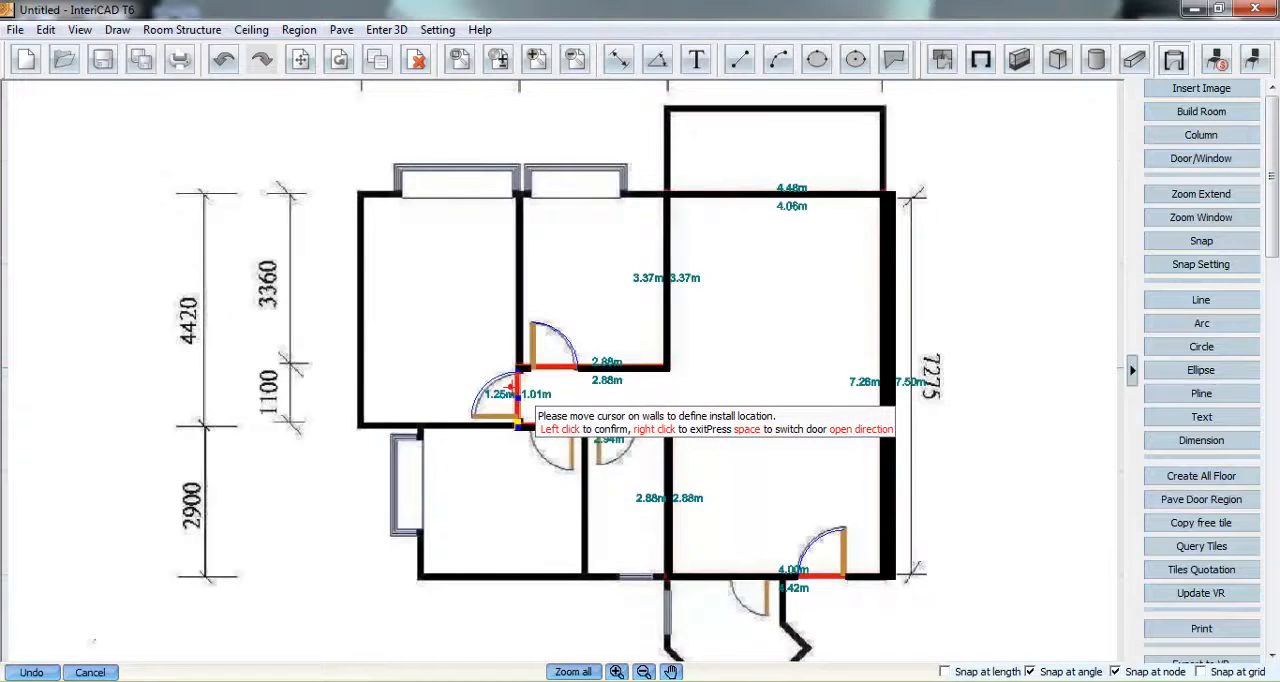
pyautogui.click(552, 435)
pyautogui.rightClick(565, 400)
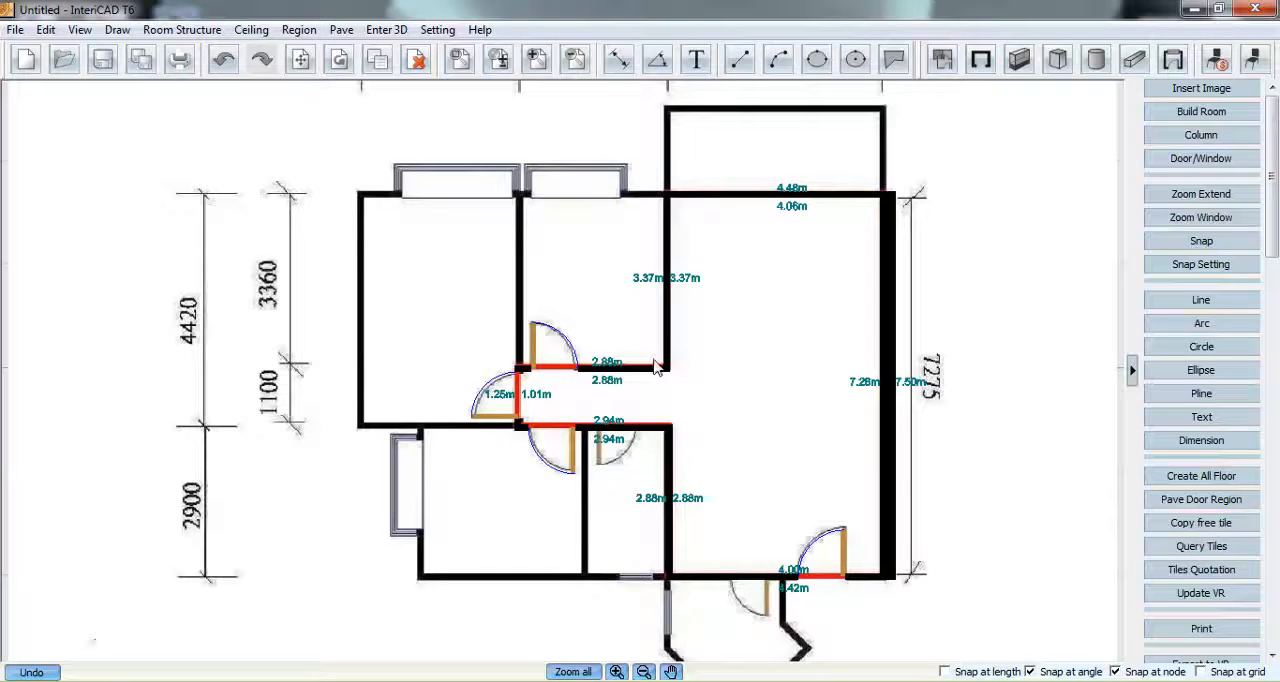
# - Place an arcadia door, 3200 wide and 2300 high at elevation 0, in the room's upper wall below the balcony
pyautogui.click(1173, 59)
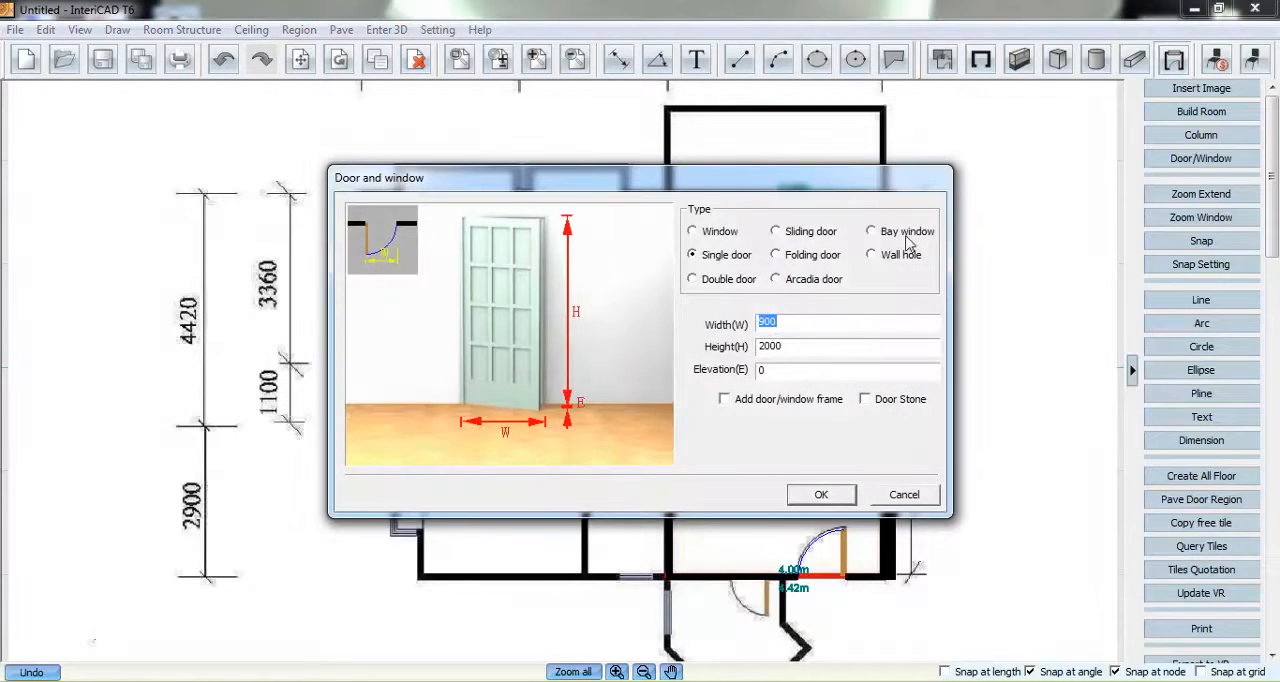
pyautogui.click(778, 279)
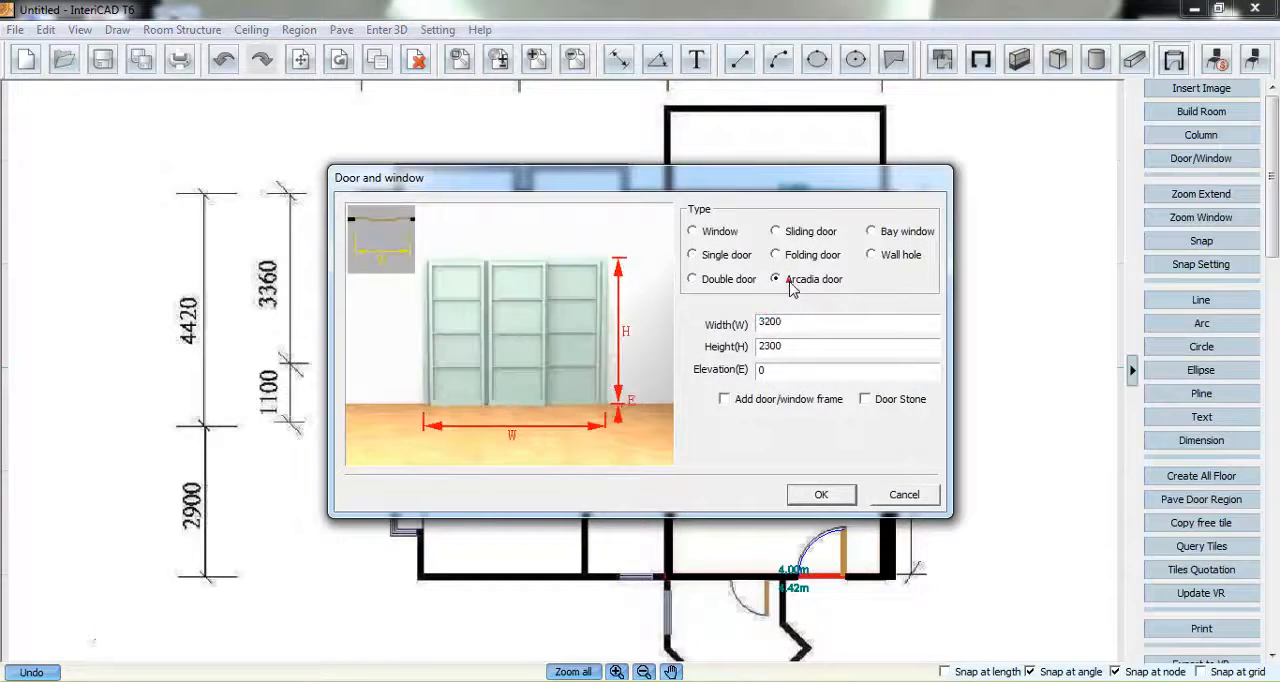
pyautogui.click(808, 491)
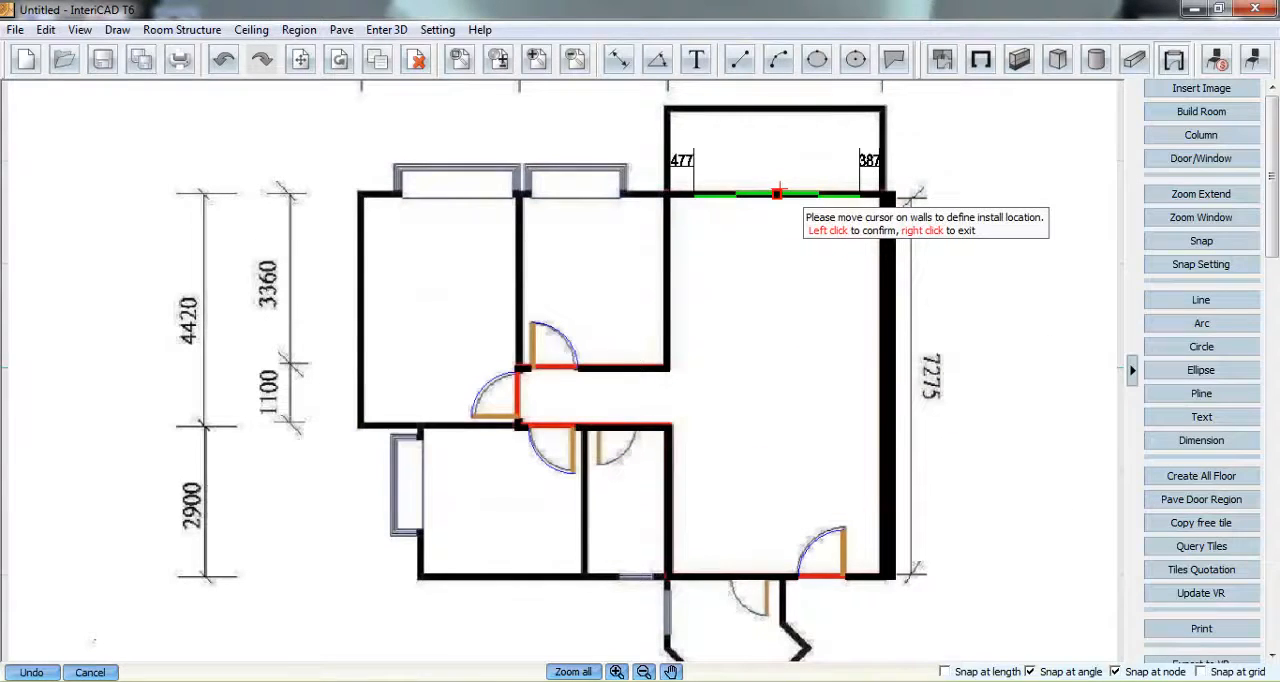
pyautogui.rightClick(749, 266)
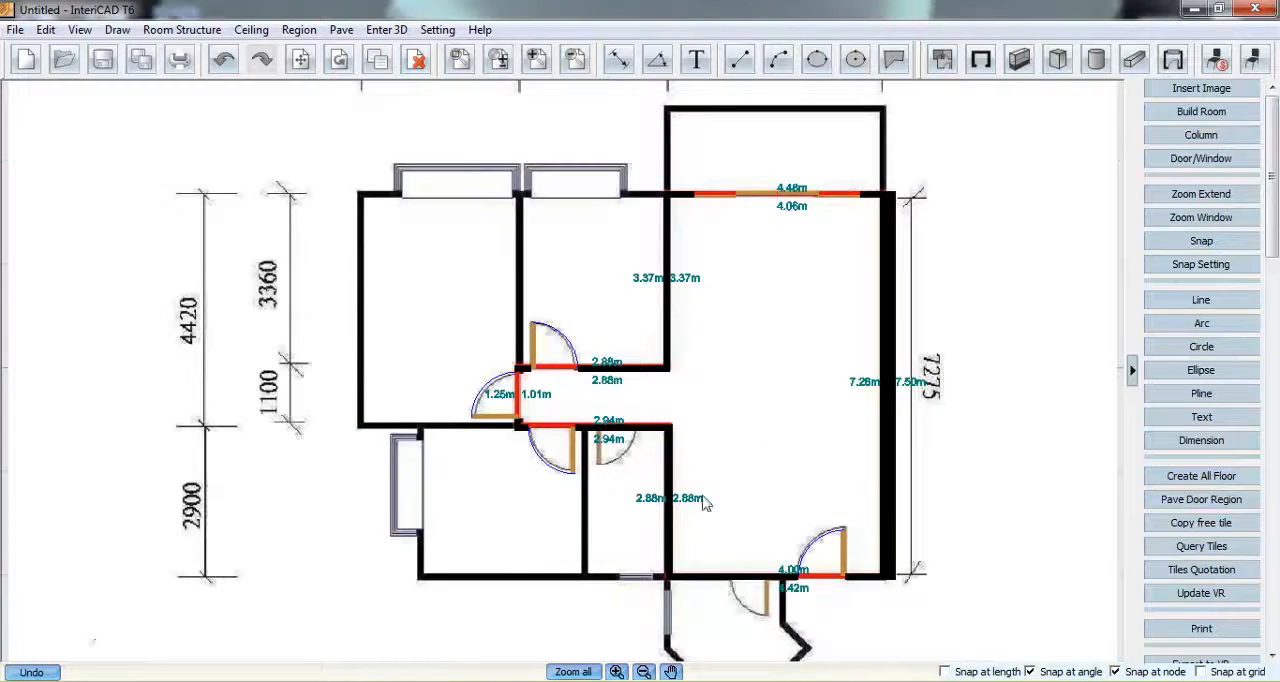
# - Hide the floor plan image and fit the traced room and corridor to the view
pyautogui.click(103, 59)
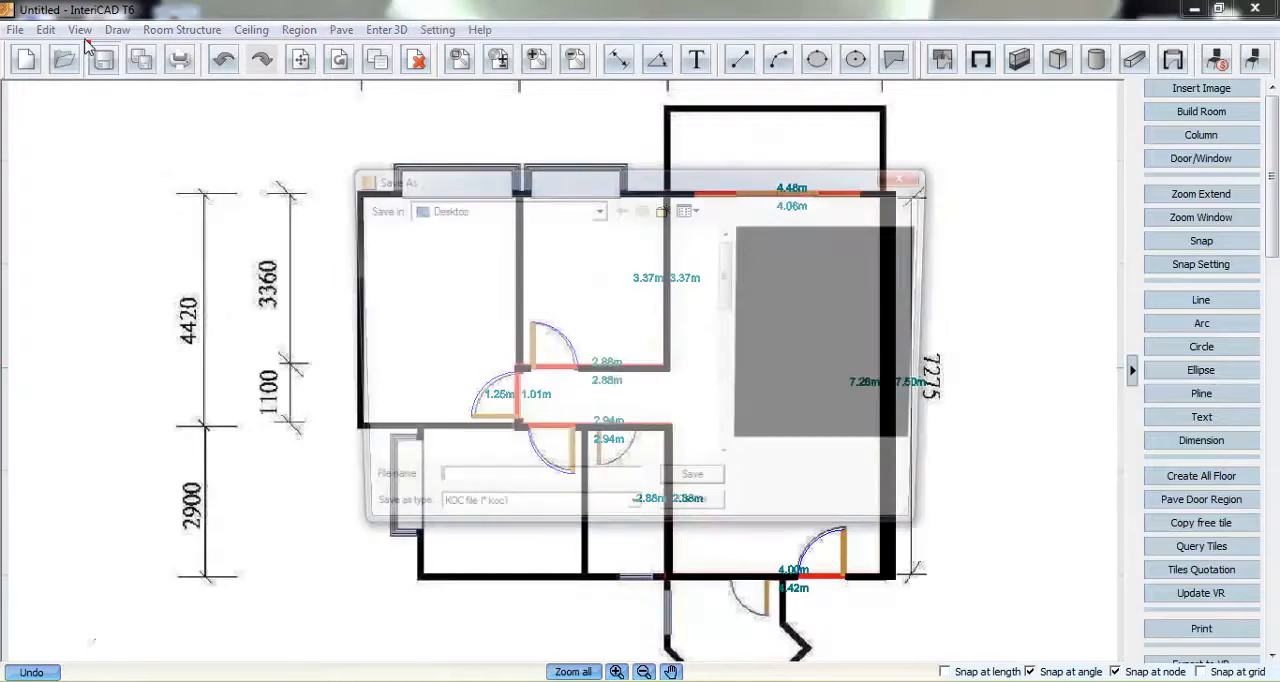
pyautogui.click(907, 177)
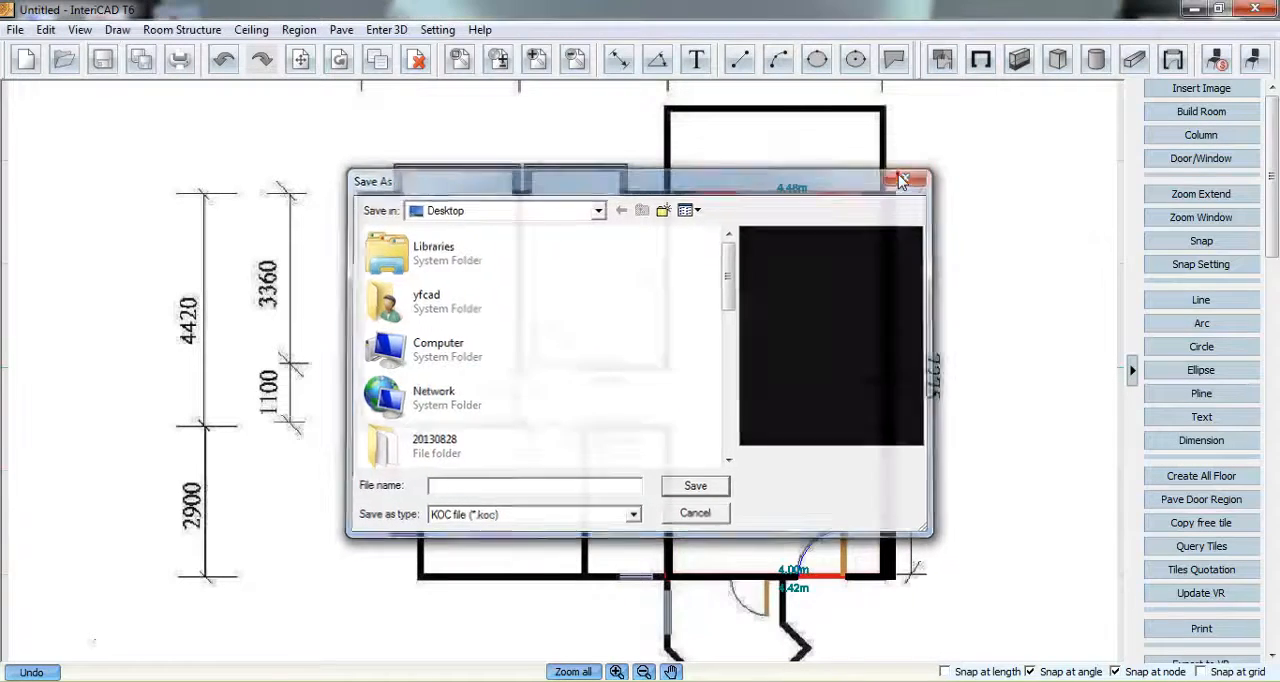
pyautogui.click(79, 29)
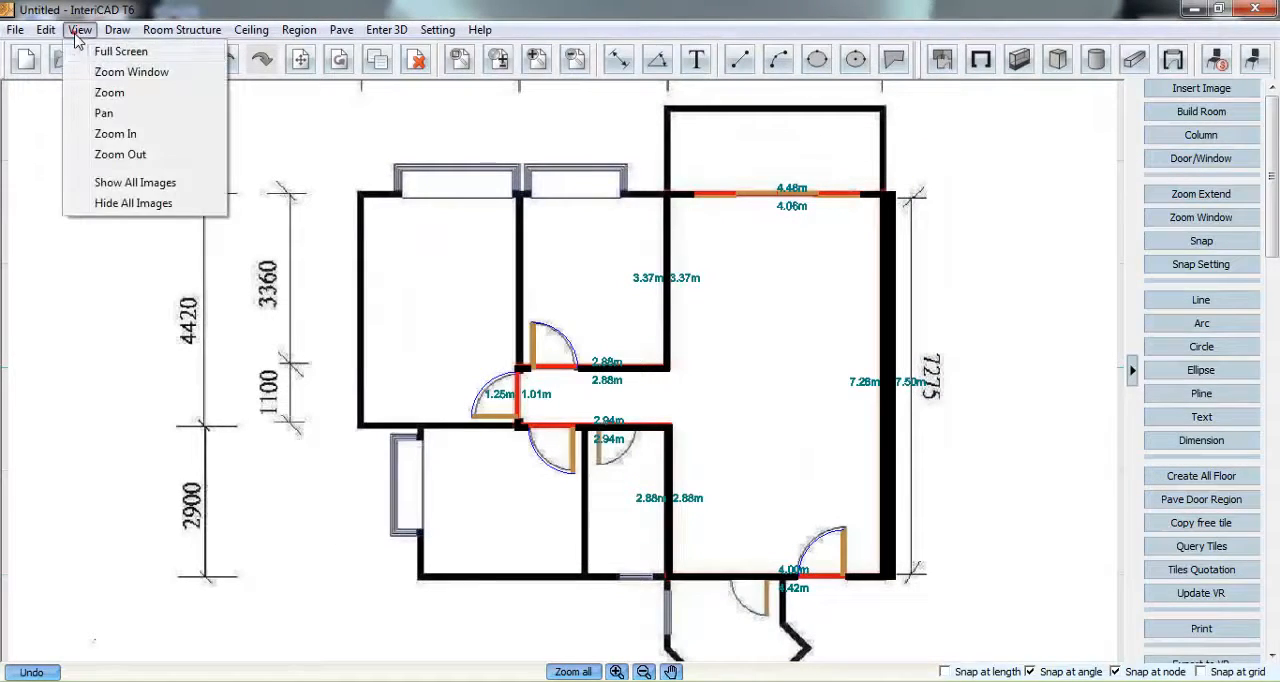
pyautogui.click(118, 203)
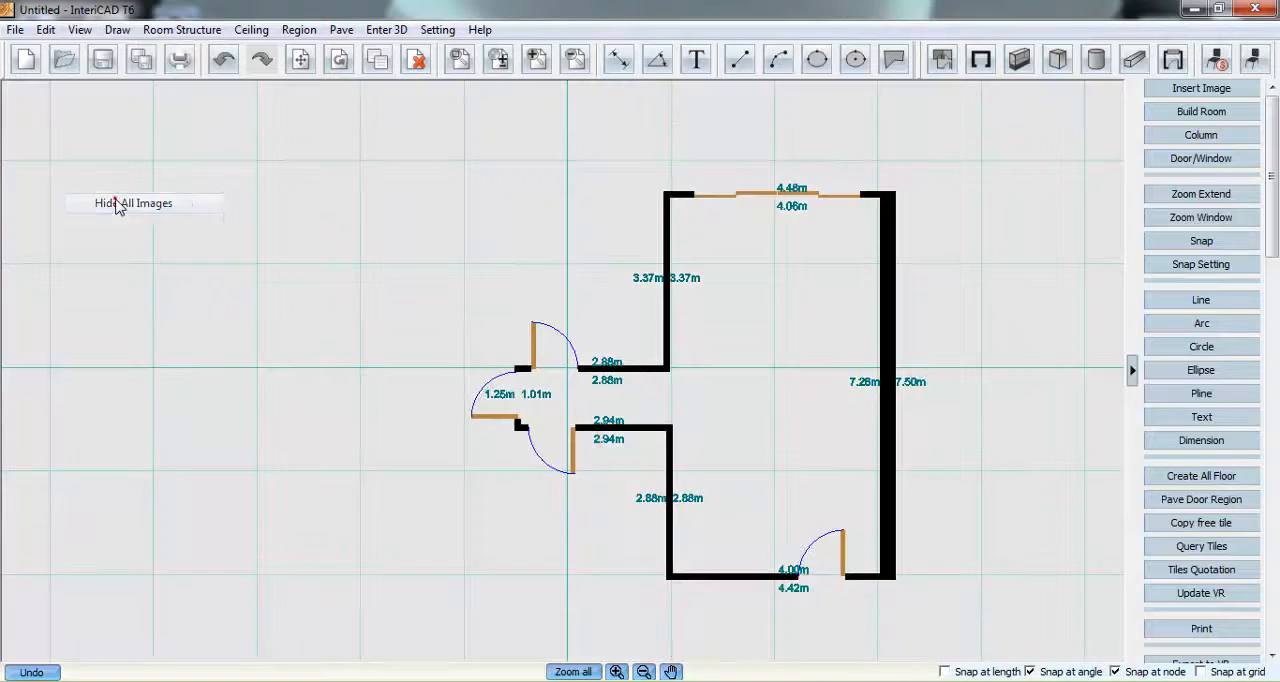
pyautogui.click(580, 671)
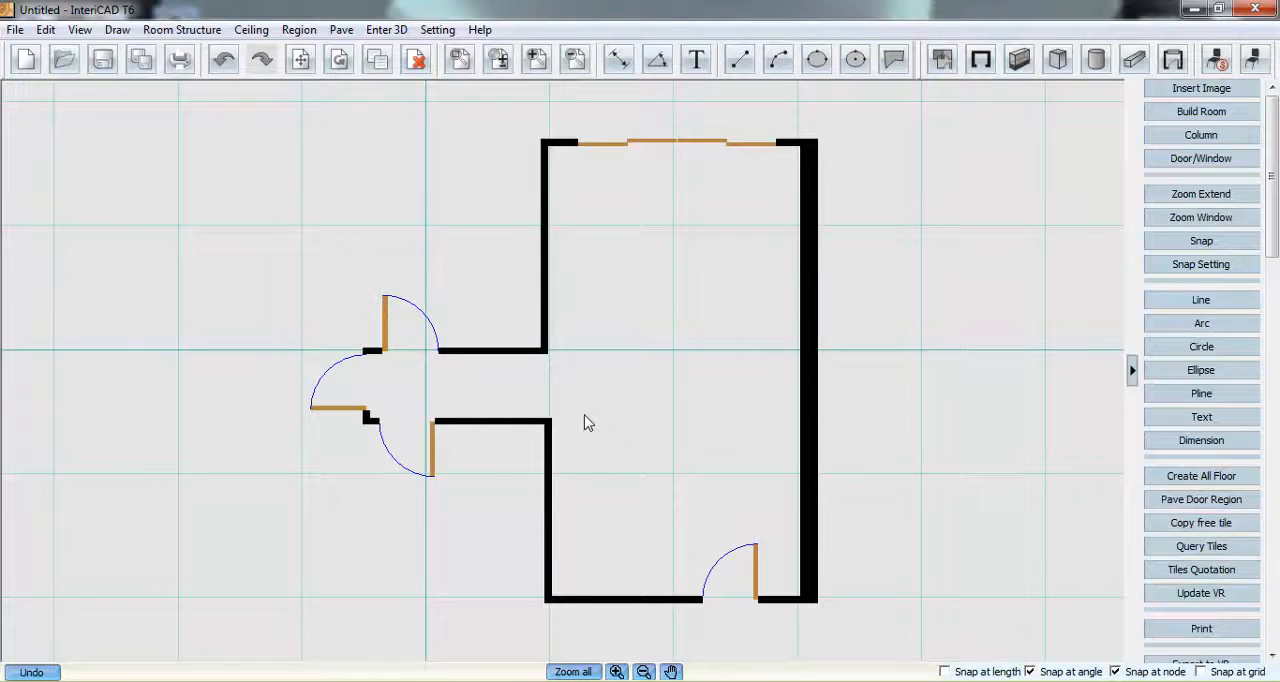
# - Open the furniture layout library full size and look through the System Library's rectangular dining tables under Home Furniture
pyautogui.click(1251, 61)
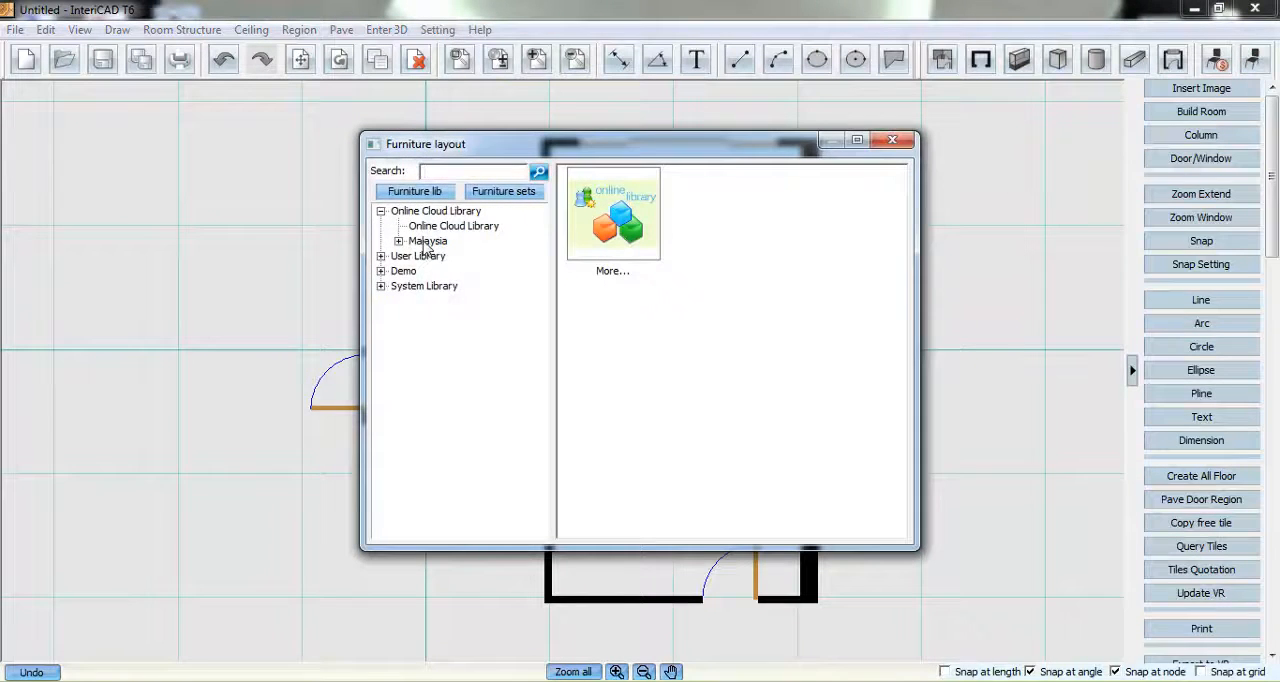
pyautogui.click(381, 286)
pyautogui.click(857, 140)
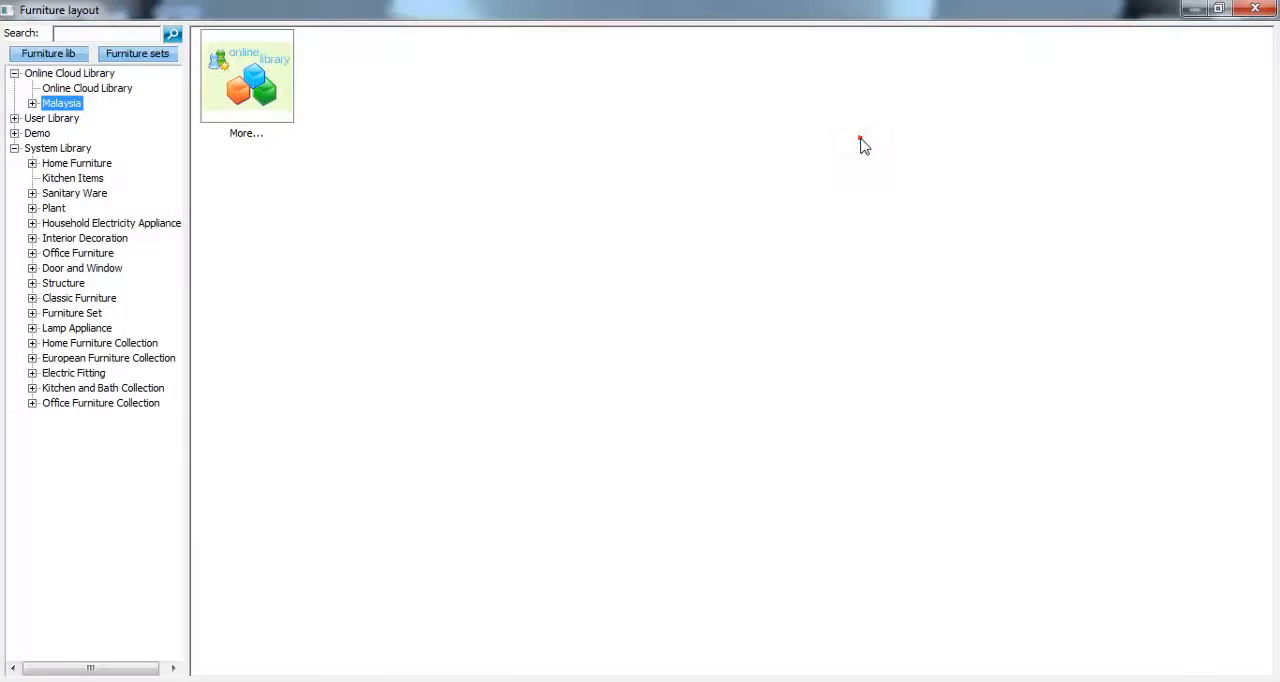
pyautogui.click(32, 163)
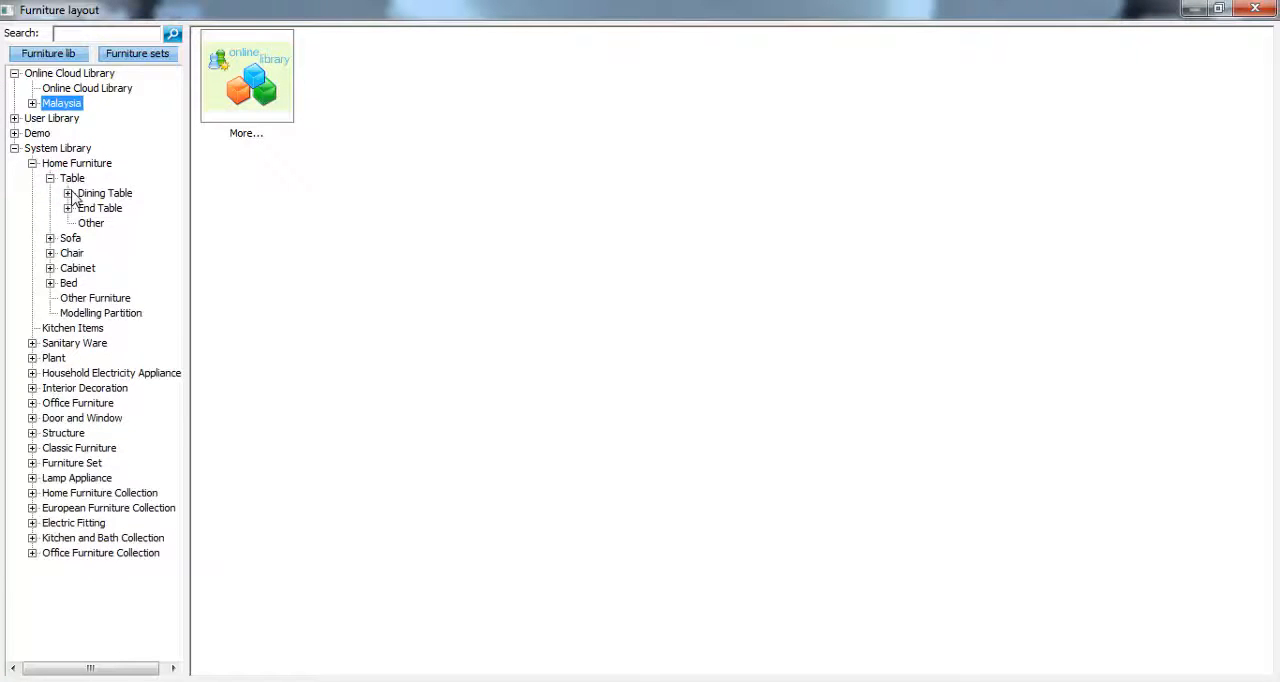
pyautogui.click(68, 193)
pyautogui.click(106, 223)
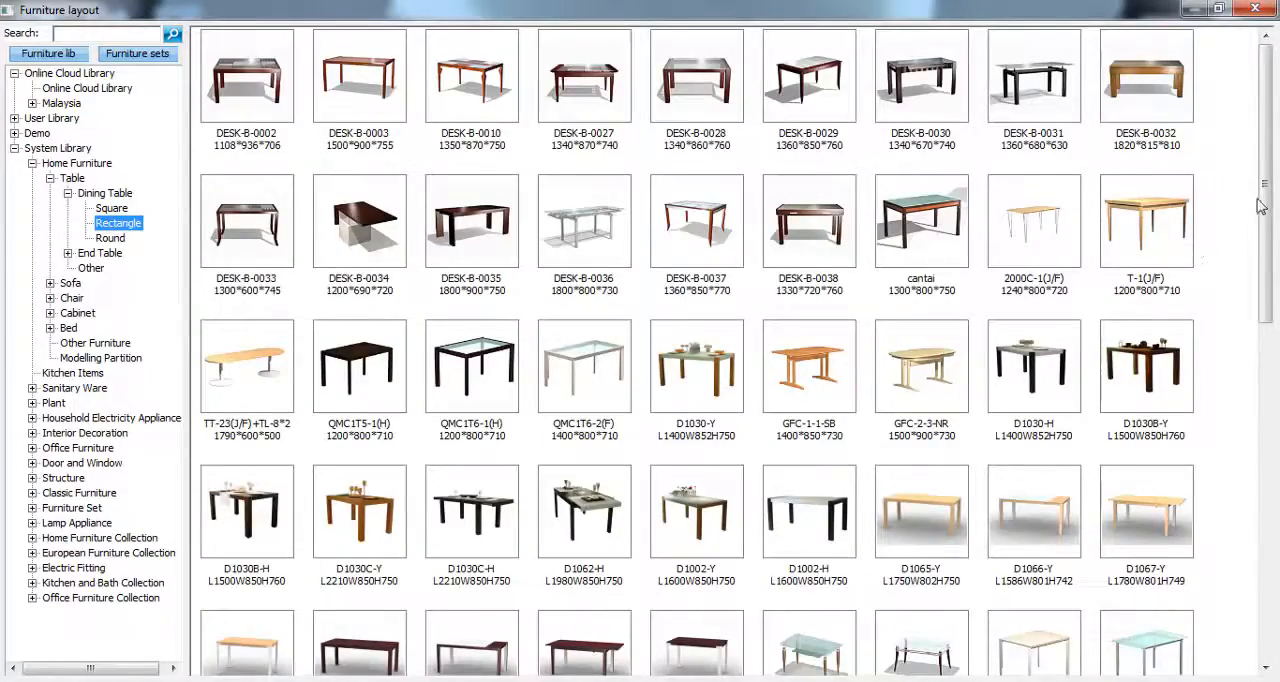
pyautogui.moveTo(1262, 205); pyautogui.dragTo(1210, 540)
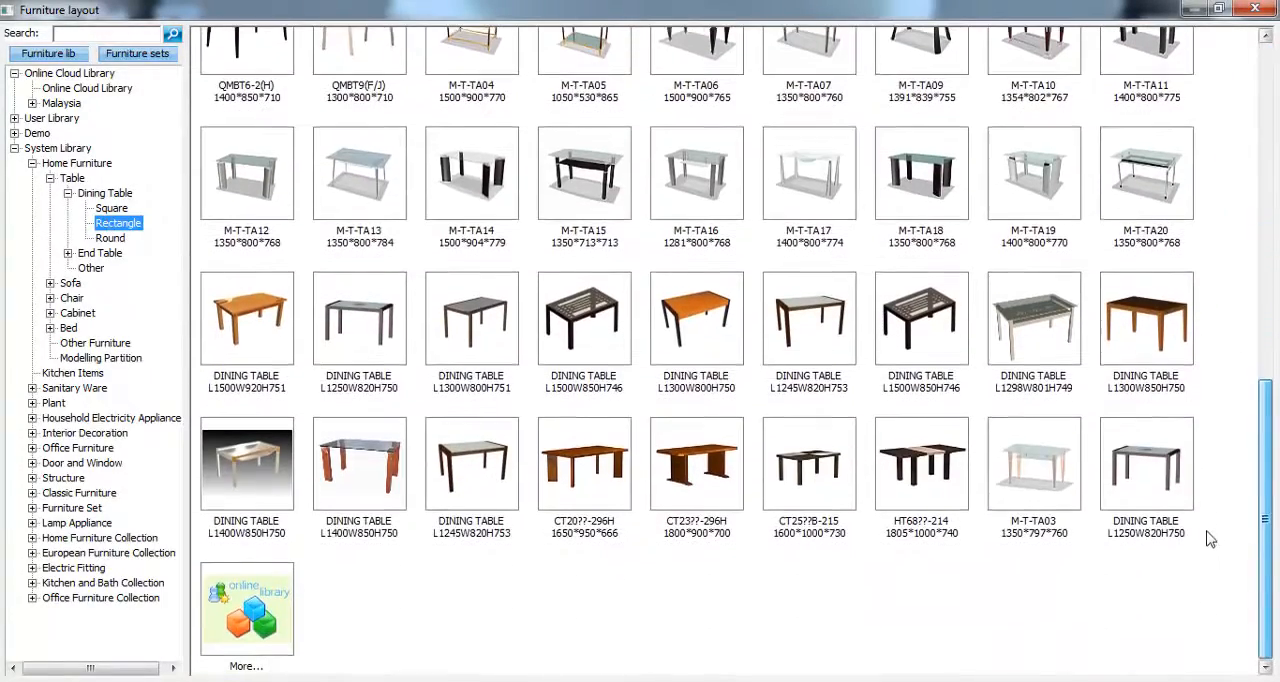
# - Look through the corner sofa, single seat and love seat models in the System Library's sofa category
pyautogui.click(54, 284)
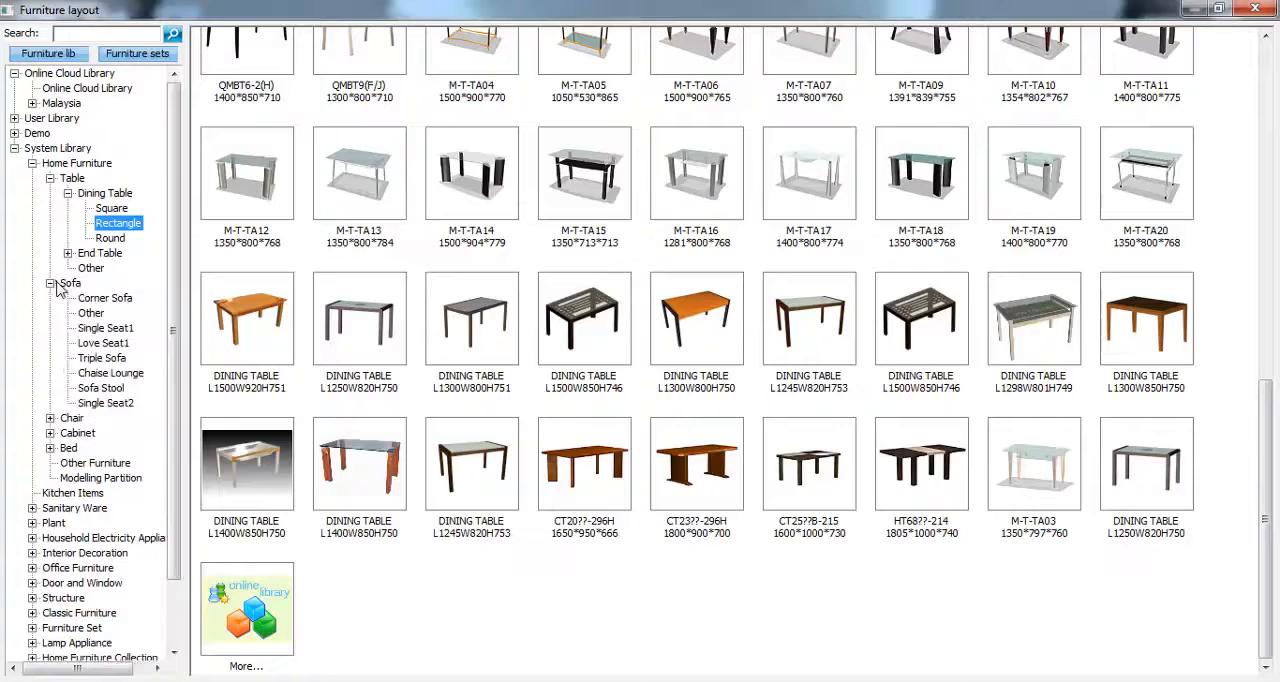
pyautogui.click(106, 301)
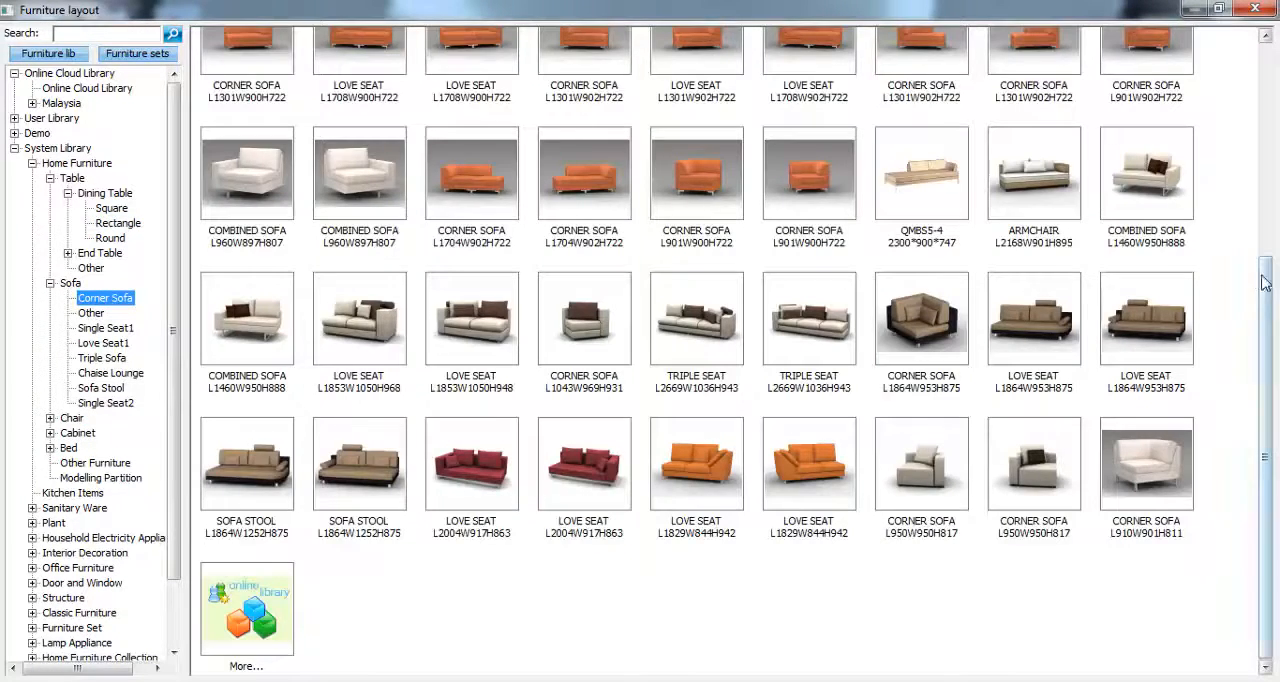
pyautogui.moveTo(1266, 280); pyautogui.dragTo(1267, 75)
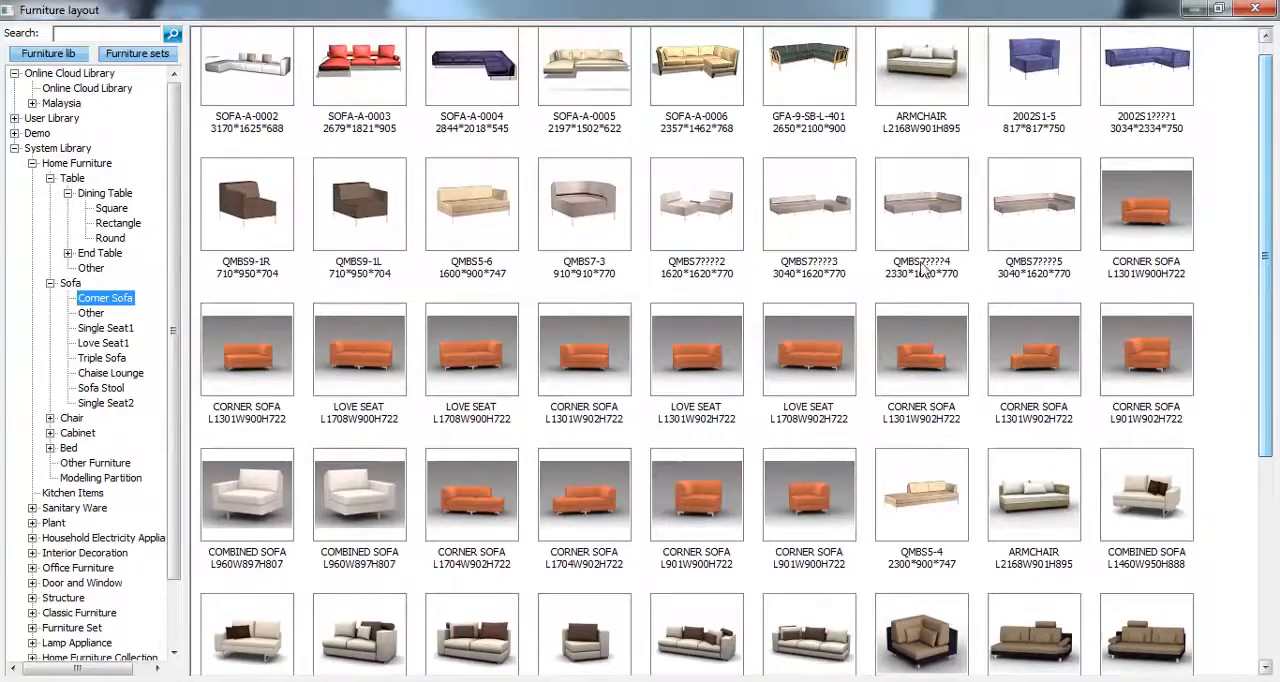
pyautogui.click(112, 328)
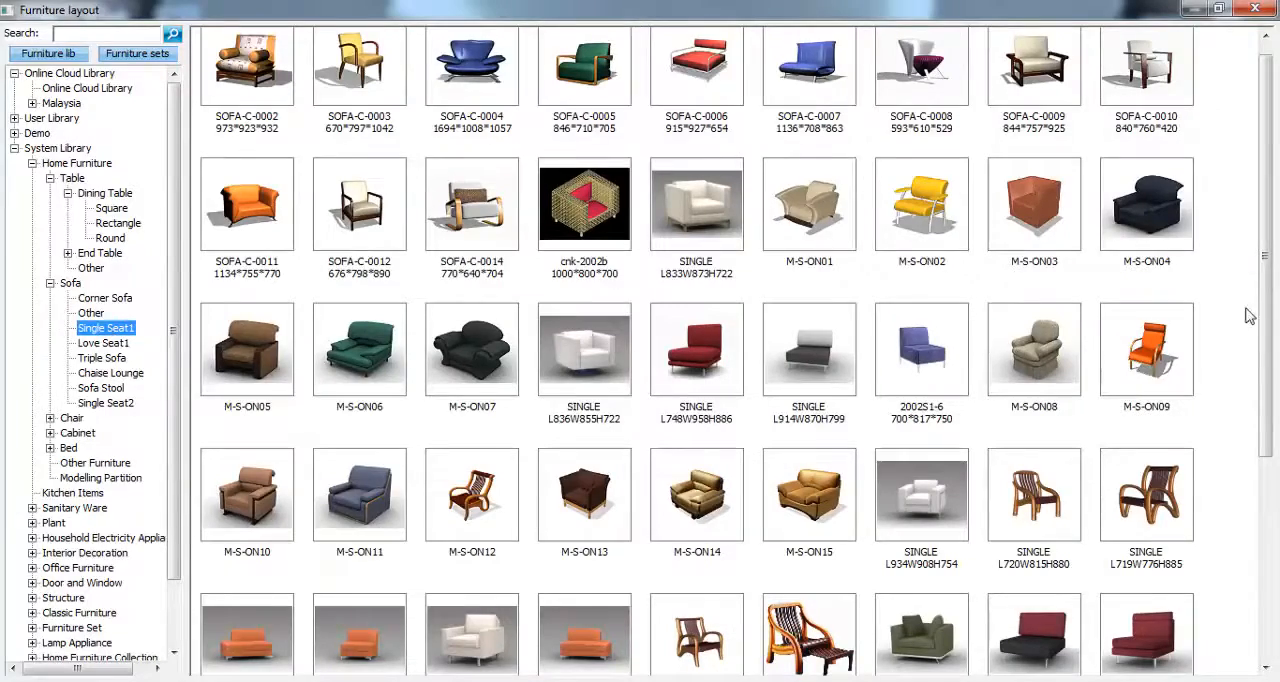
pyautogui.moveTo(1267, 318); pyautogui.dragTo(1265, 414)
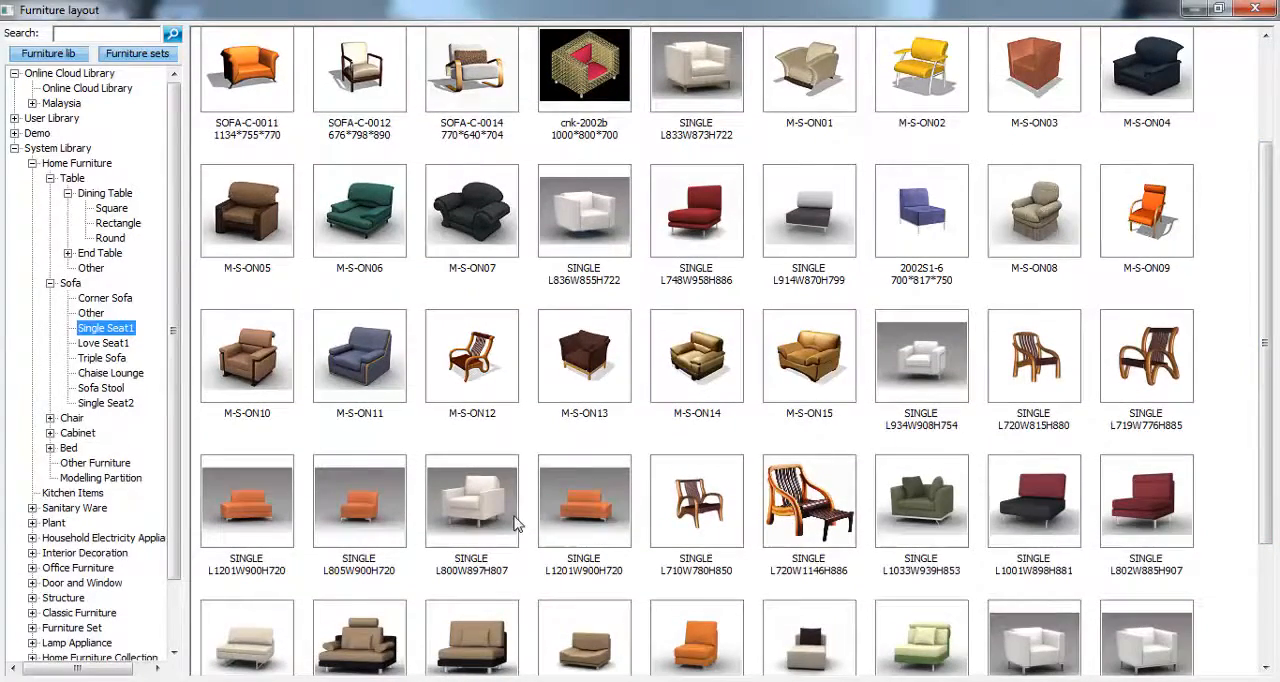
pyautogui.click(92, 343)
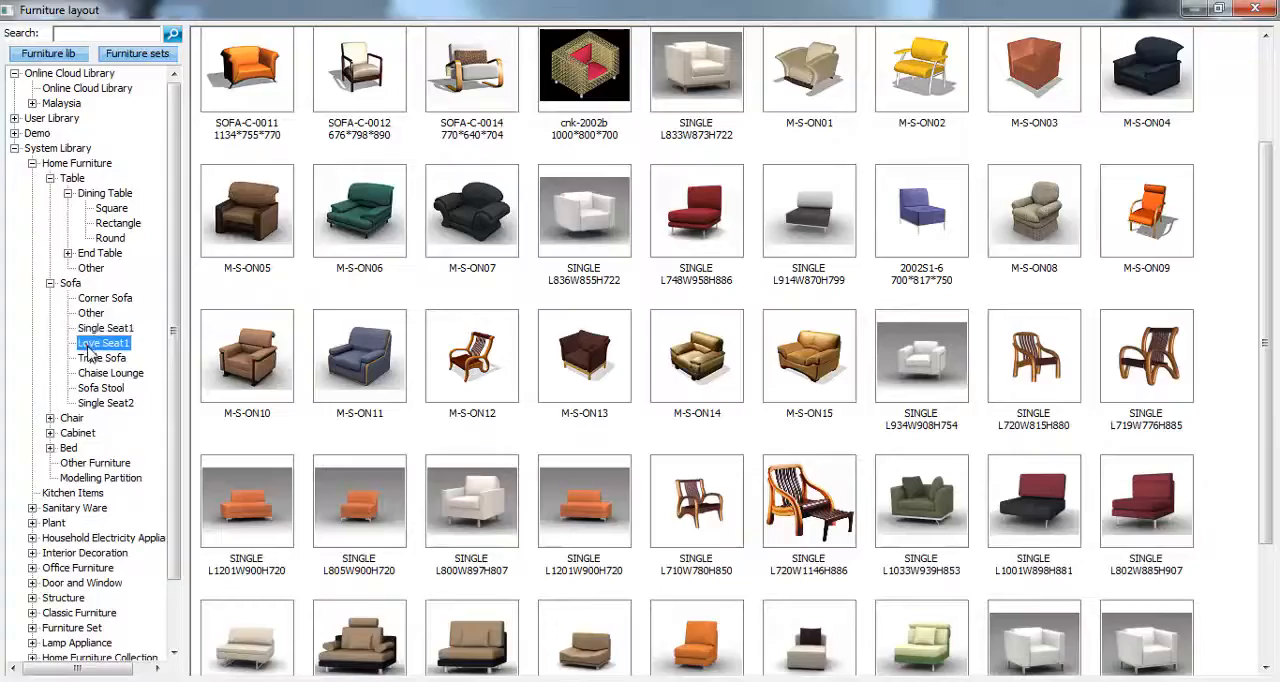
pyautogui.scroll(-5, 1250, 451)
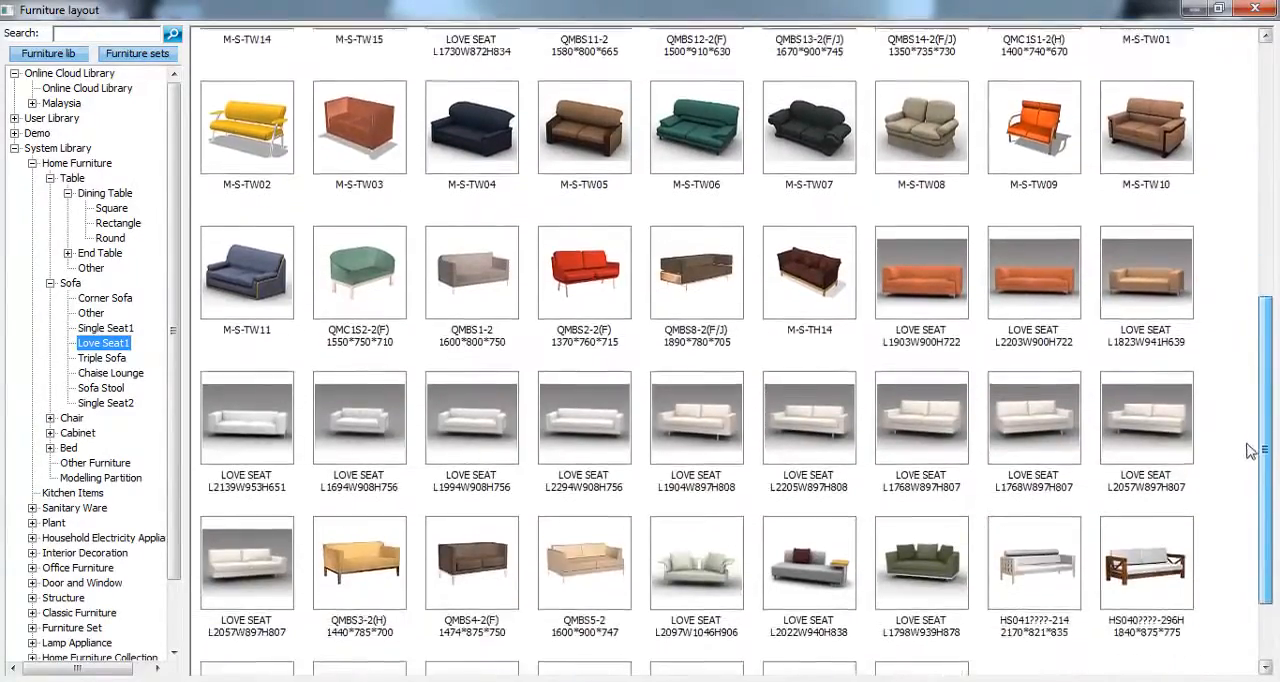
pyautogui.moveTo(1265, 455); pyautogui.dragTo(1267, 234)
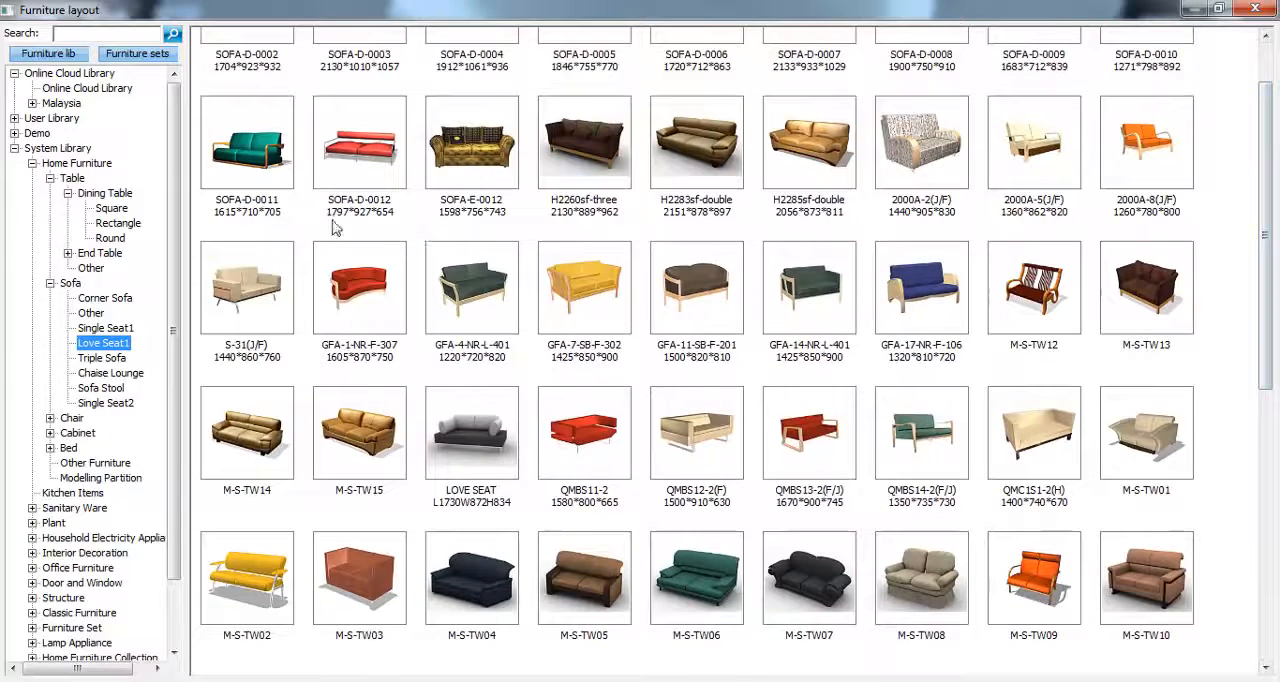
# - Place the Demo library's Sofa set with its back rotated against the thick right wall, in the upper part of the room near the arcadia door
pyautogui.click(14, 148)
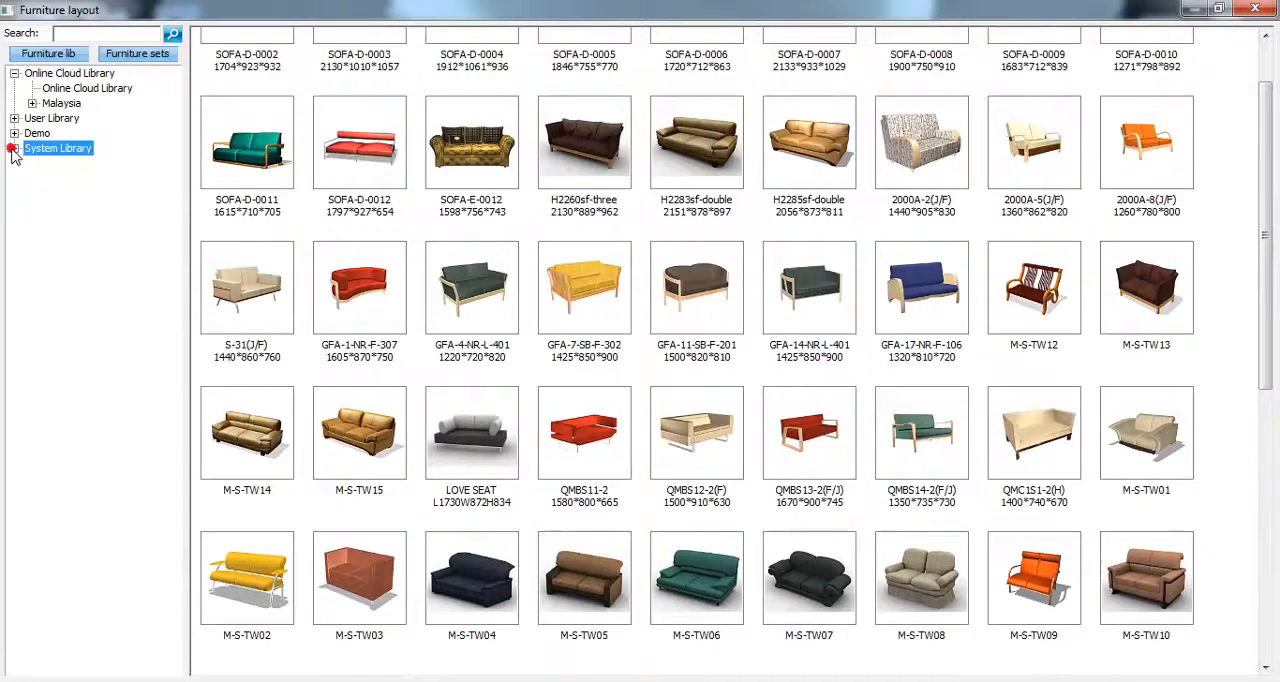
pyautogui.click(14, 134)
pyautogui.click(55, 148)
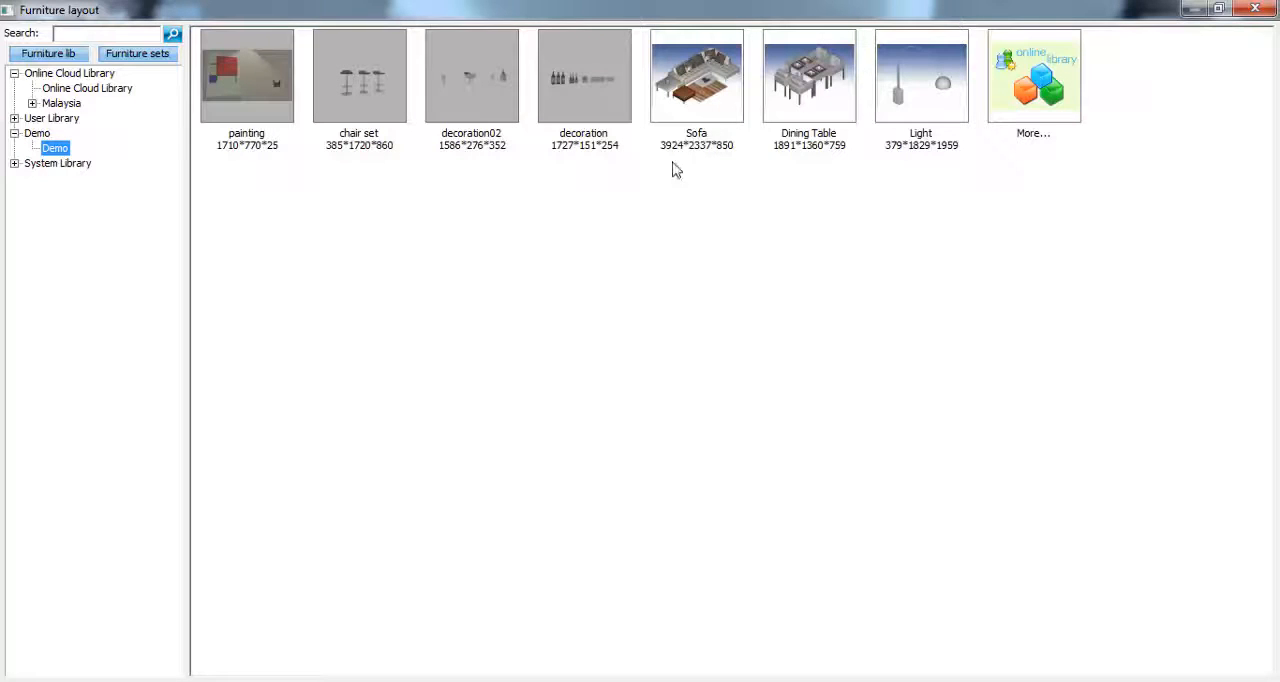
pyautogui.doubleClick(722, 117)
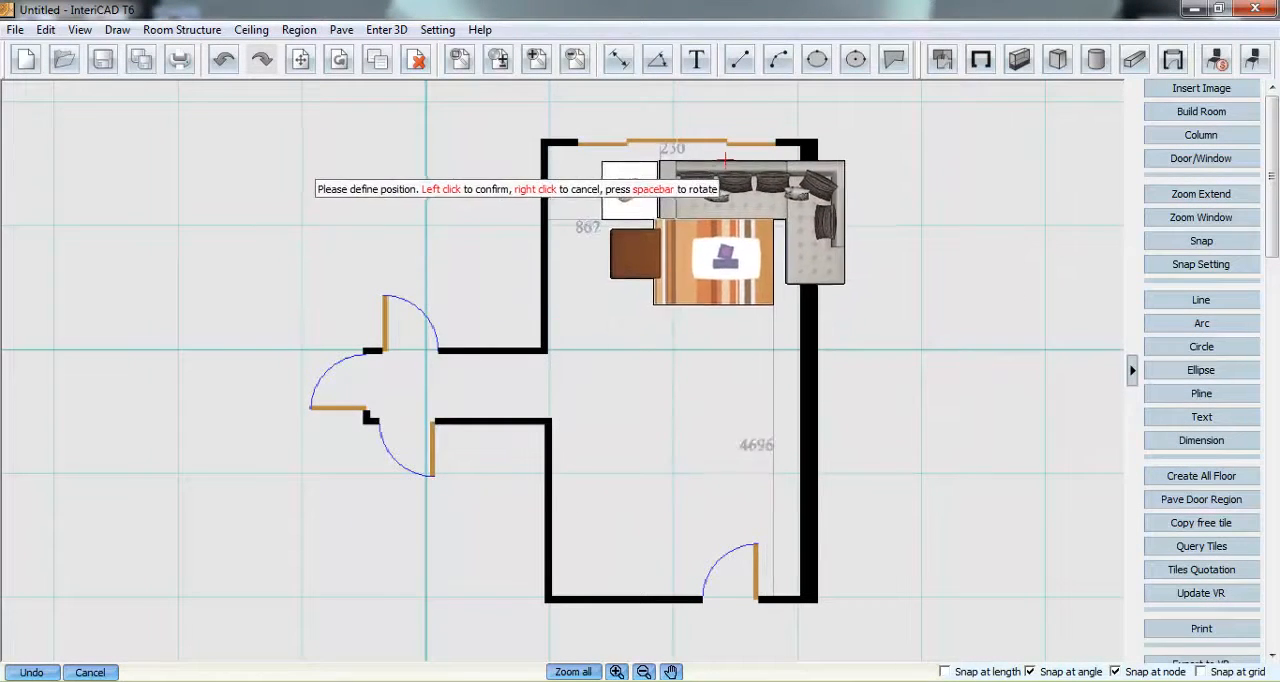
pyautogui.press('space')
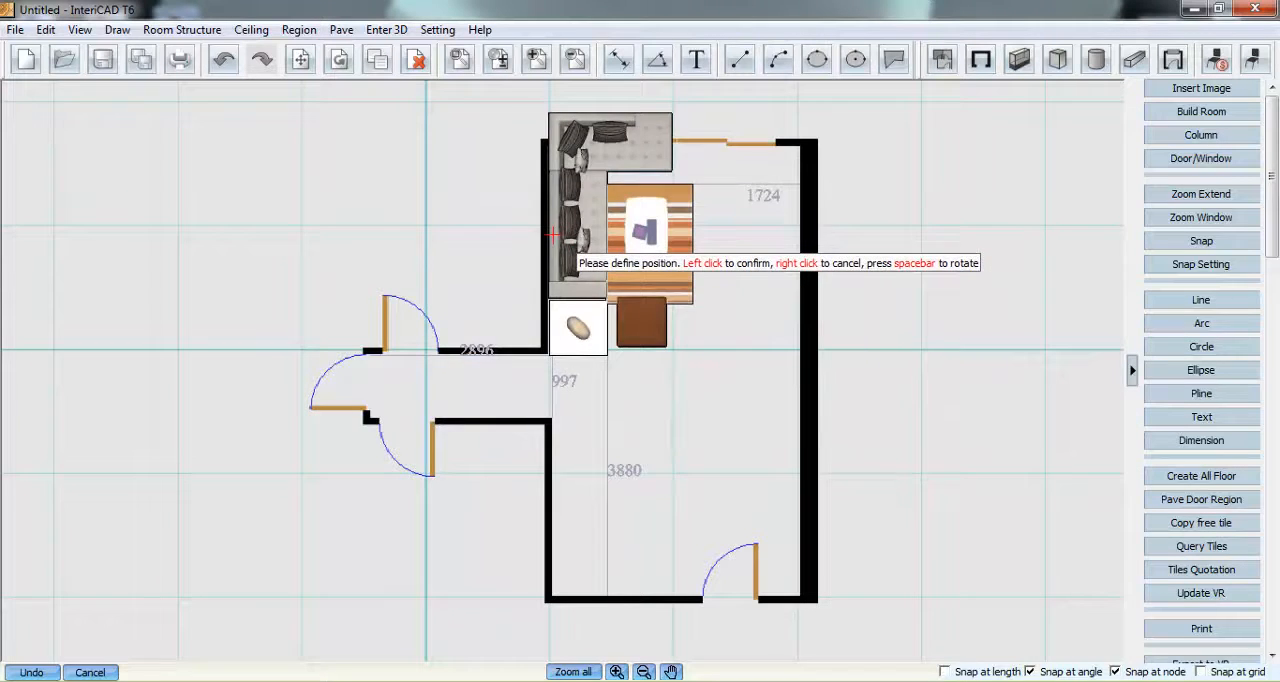
pyautogui.press('space')
pyautogui.press('space')
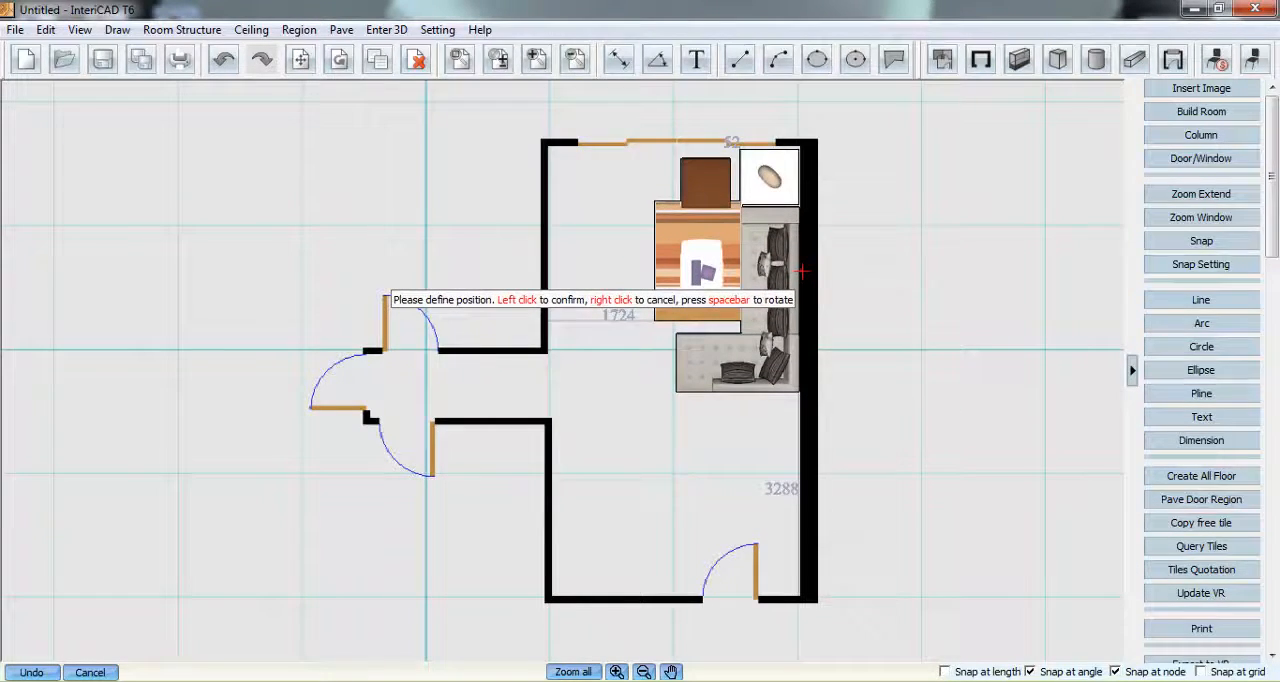
pyautogui.click(802, 270)
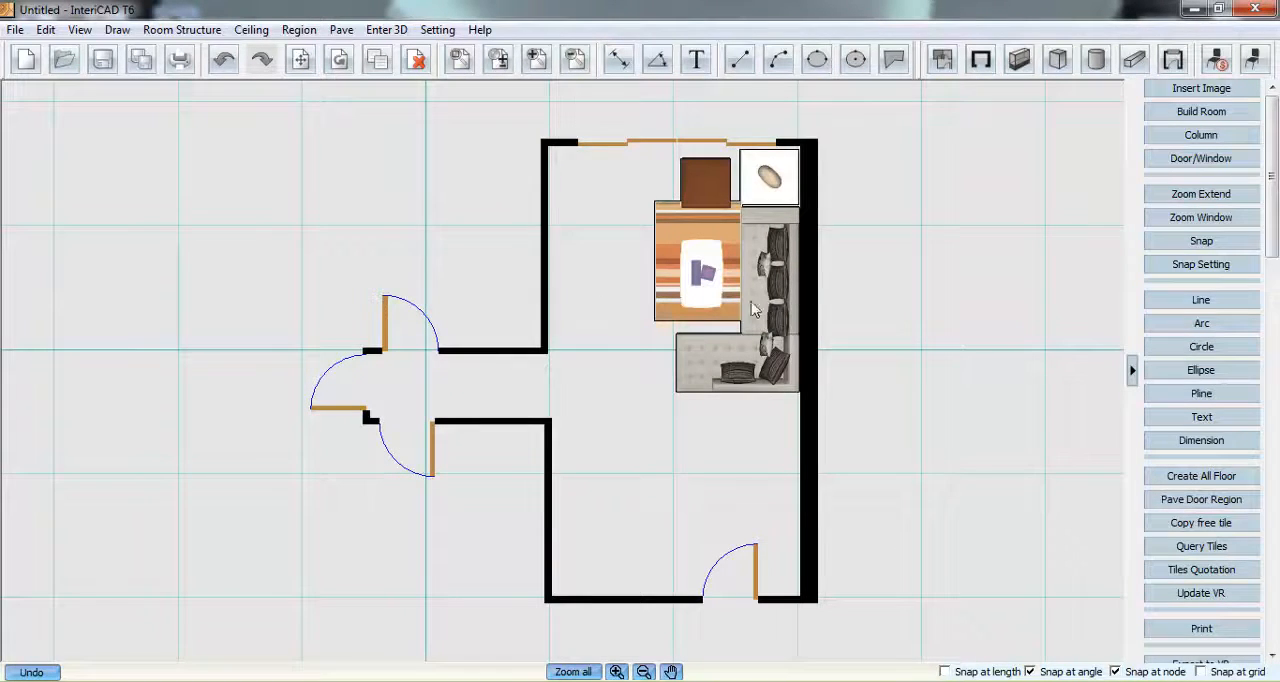
# - Place the Demo library's Dining Table set, rotated crosswise, about 183 from the left wall and 842 from the lower wall, and check its spacing
pyautogui.click(1252, 60)
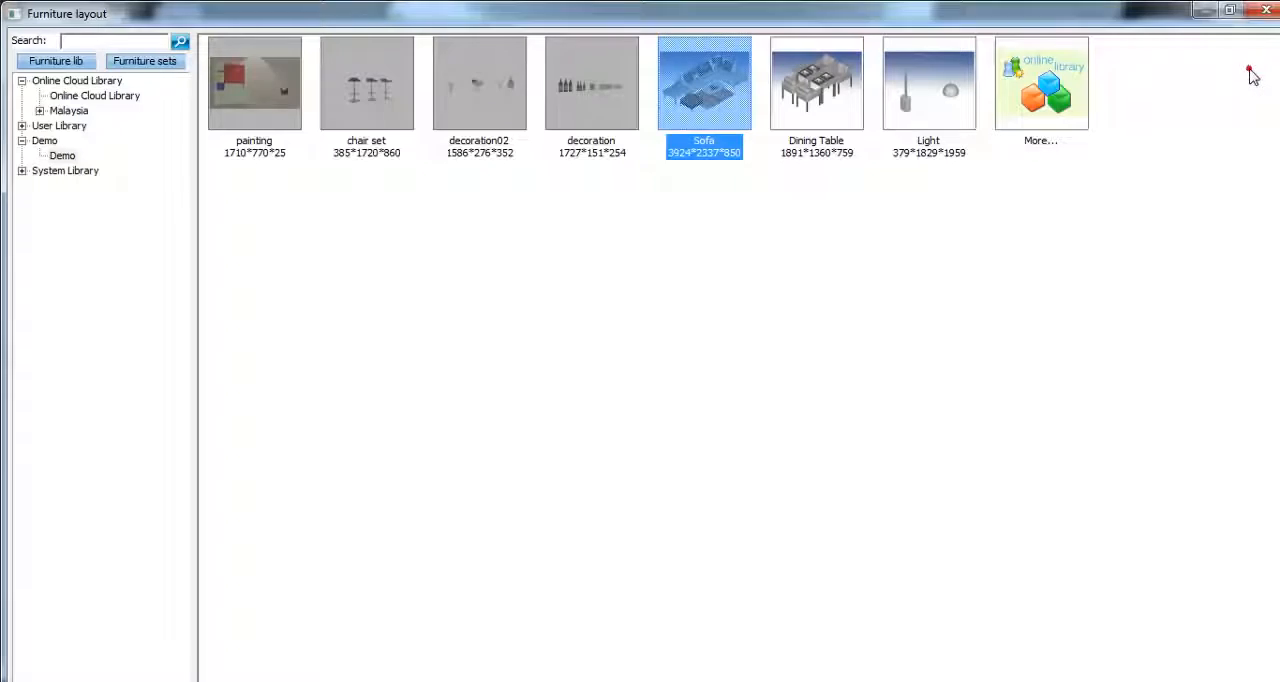
pyautogui.doubleClick(837, 115)
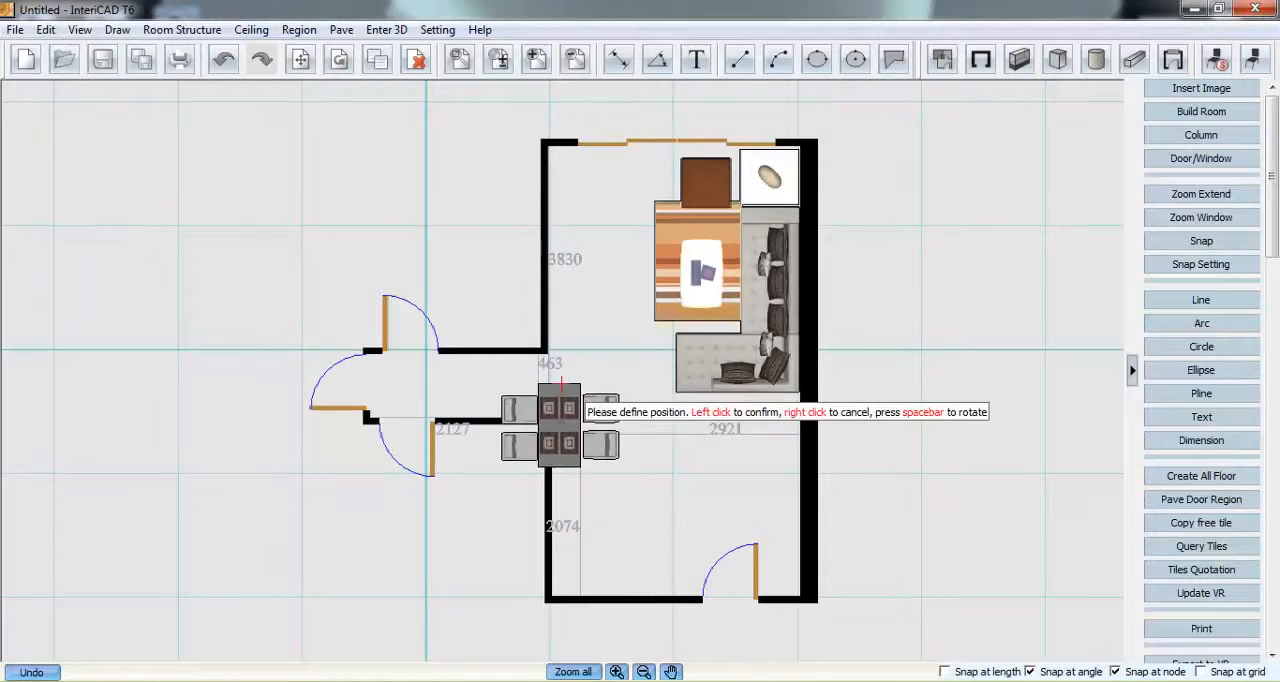
pyautogui.press('space')
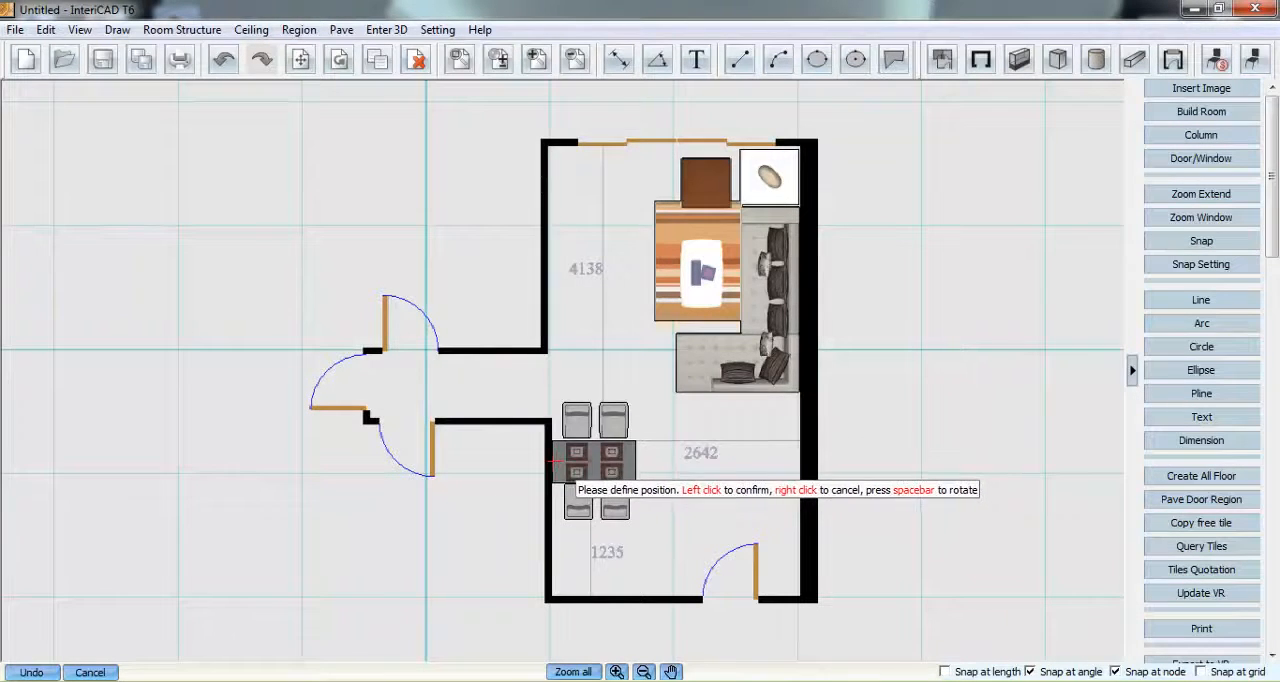
pyautogui.click(563, 486)
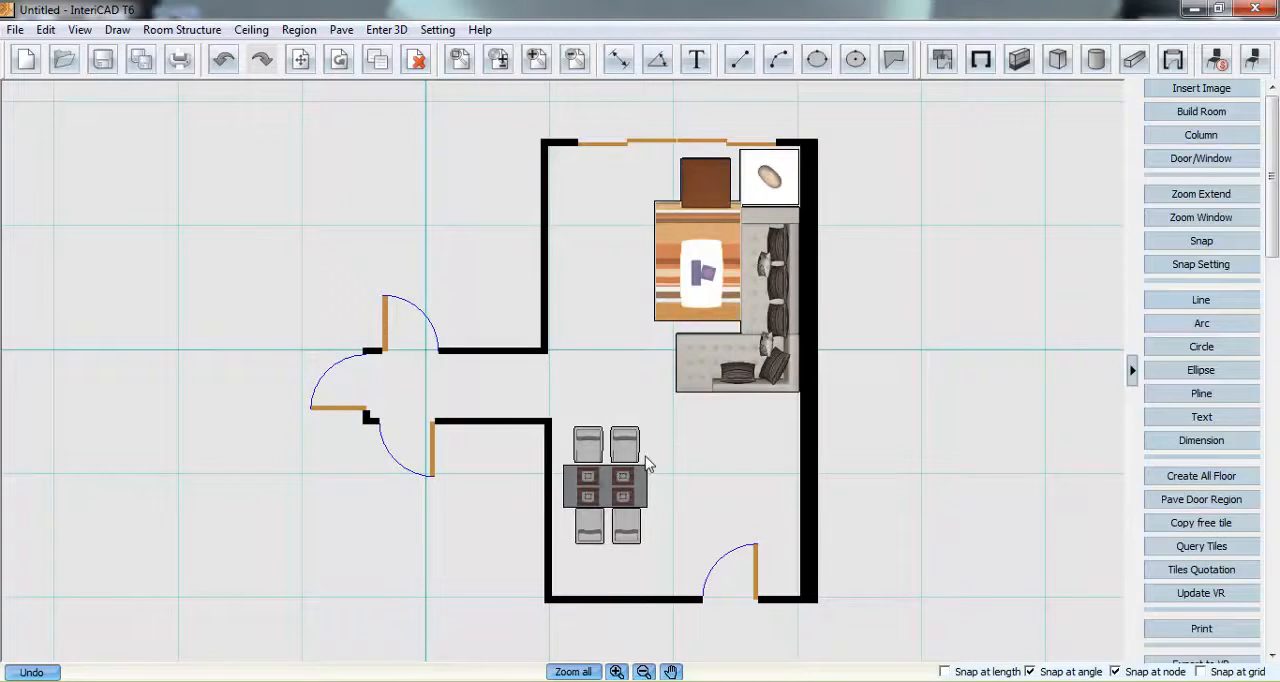
pyautogui.click(605, 497)
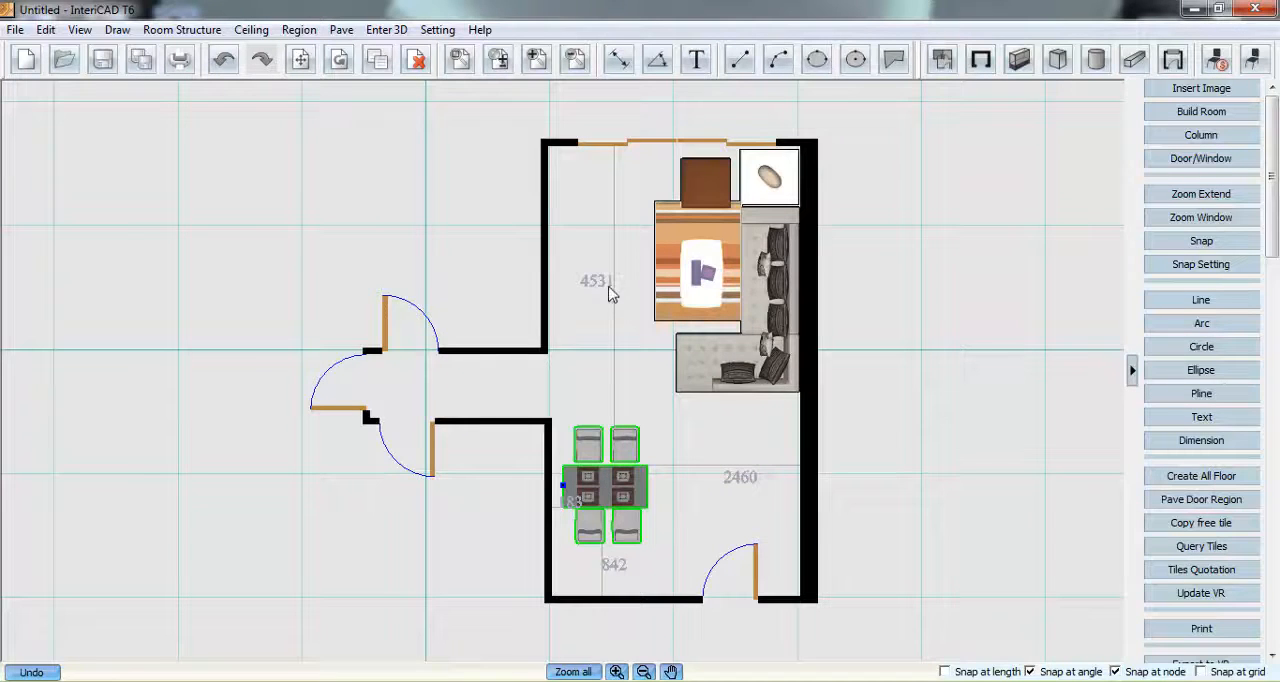
pyautogui.click(684, 436)
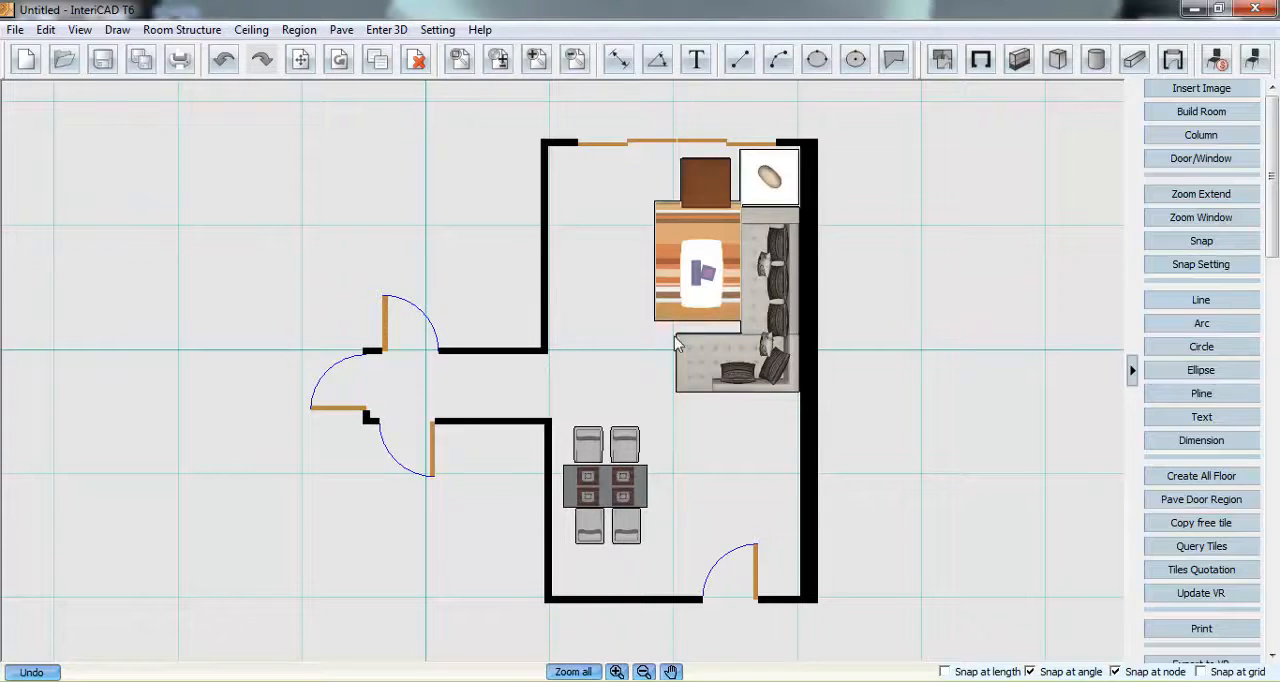
# - Start exporting the furnished plan to VR and look through the Livingroom scene templates
pyautogui.click(345, 32)
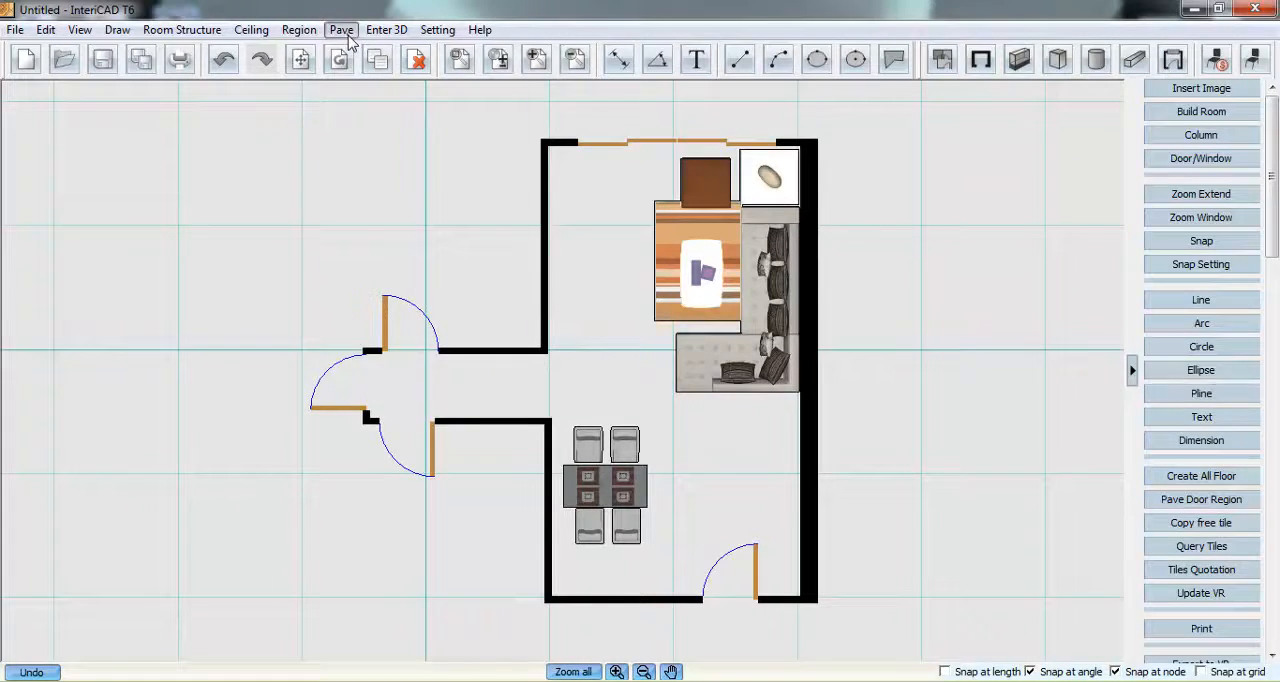
pyautogui.moveTo(380, 29)
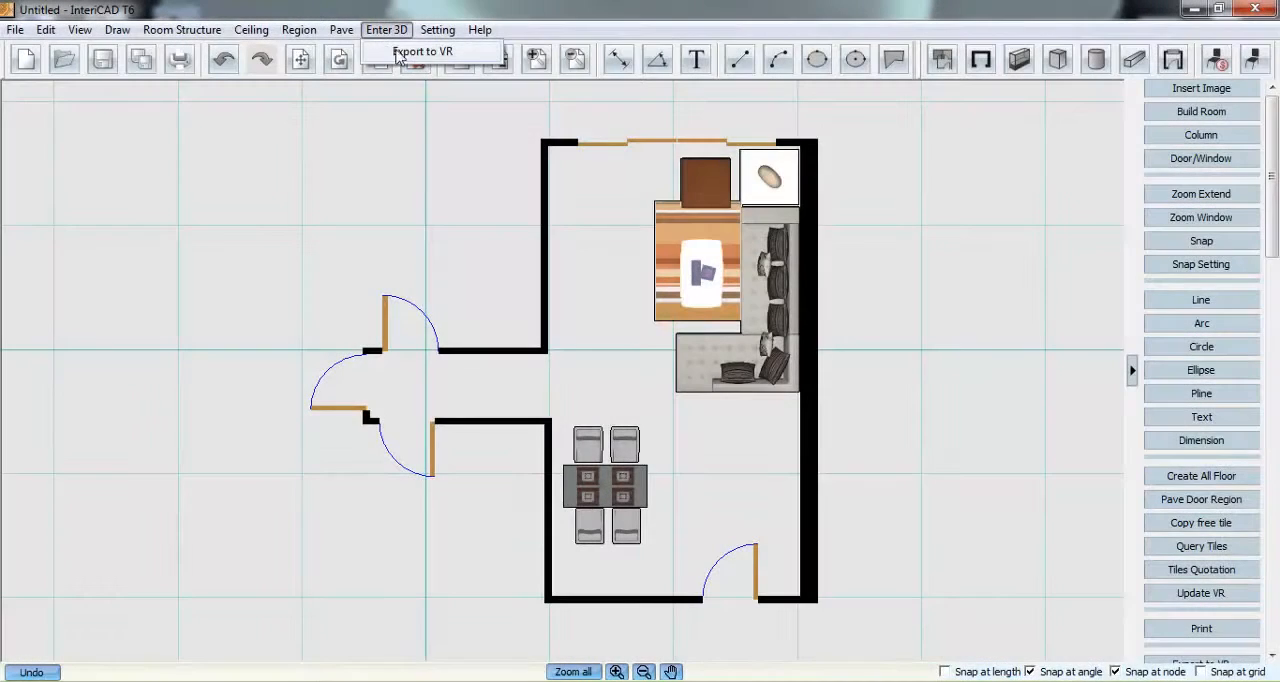
pyautogui.click(440, 52)
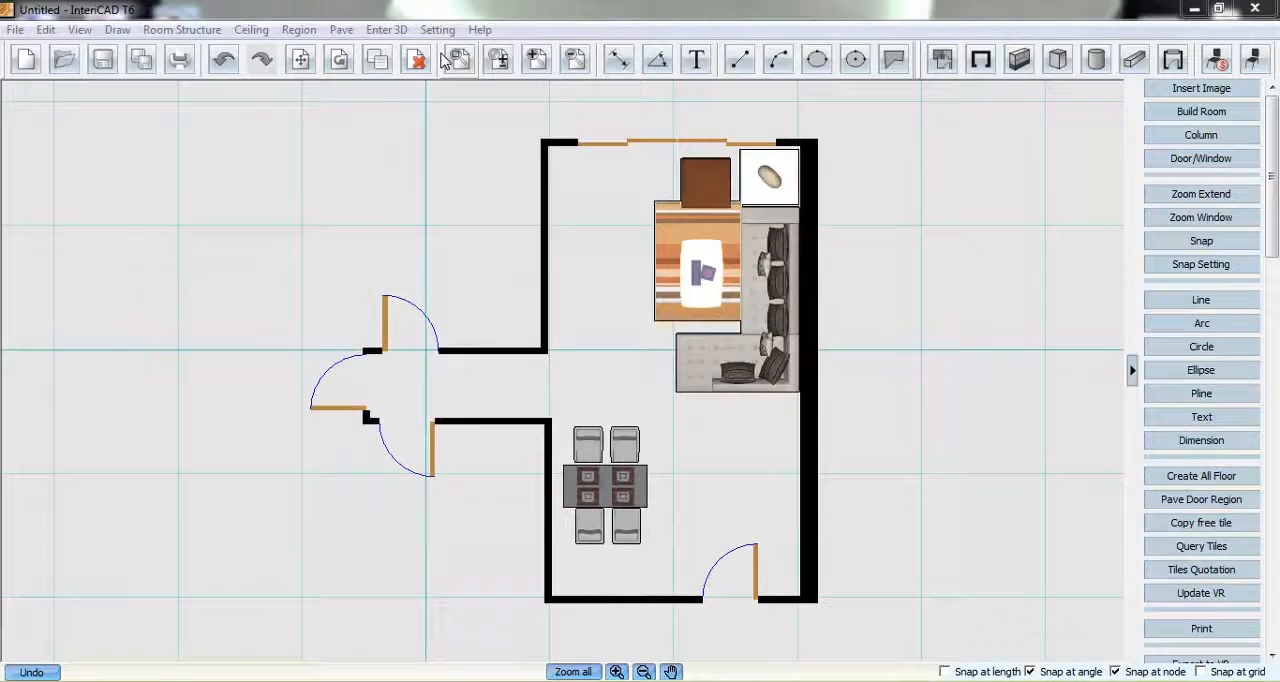
pyautogui.click(444, 57)
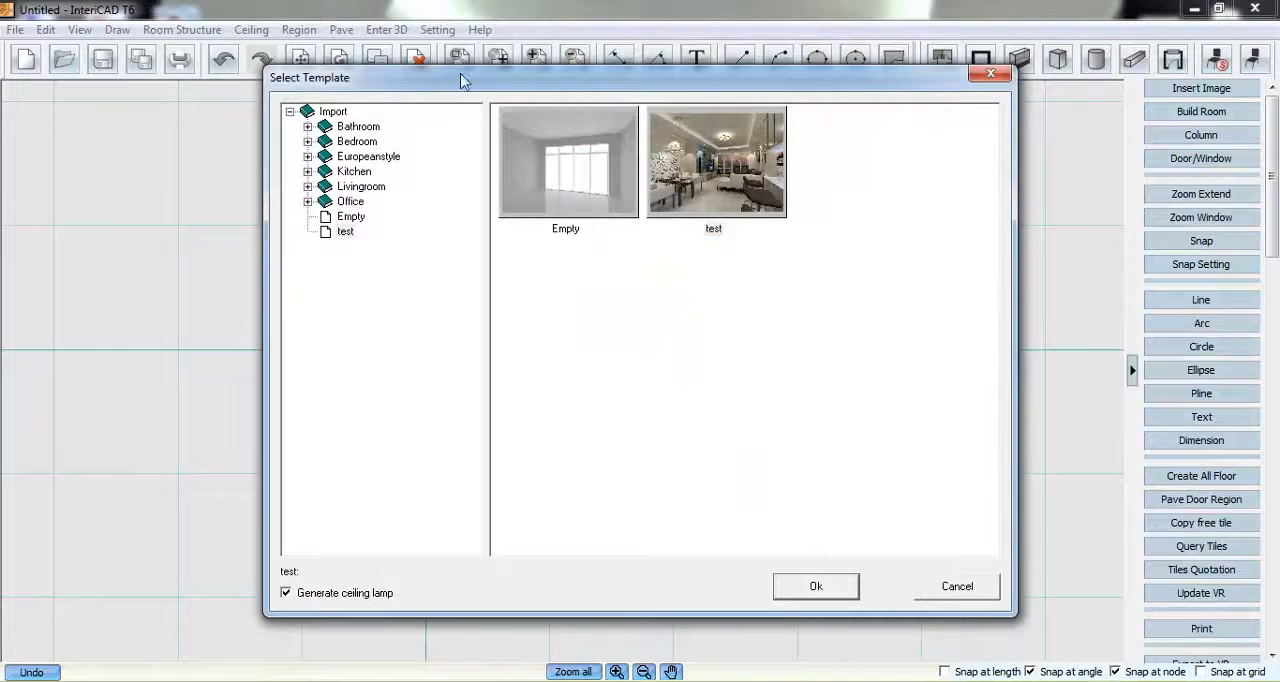
pyautogui.click(308, 186)
pyautogui.click(383, 307)
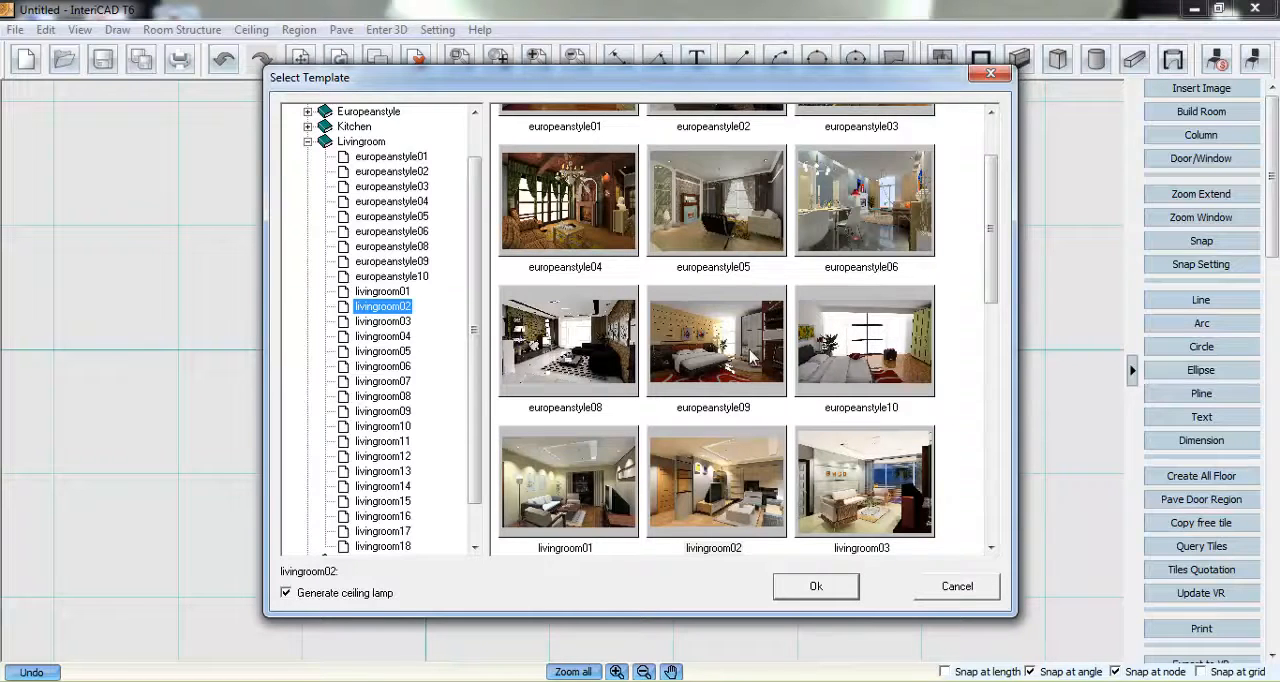
pyautogui.moveTo(990, 245); pyautogui.dragTo(971, 300)
pyautogui.scroll(-1, 470, 283)
pyautogui.click(470, 216)
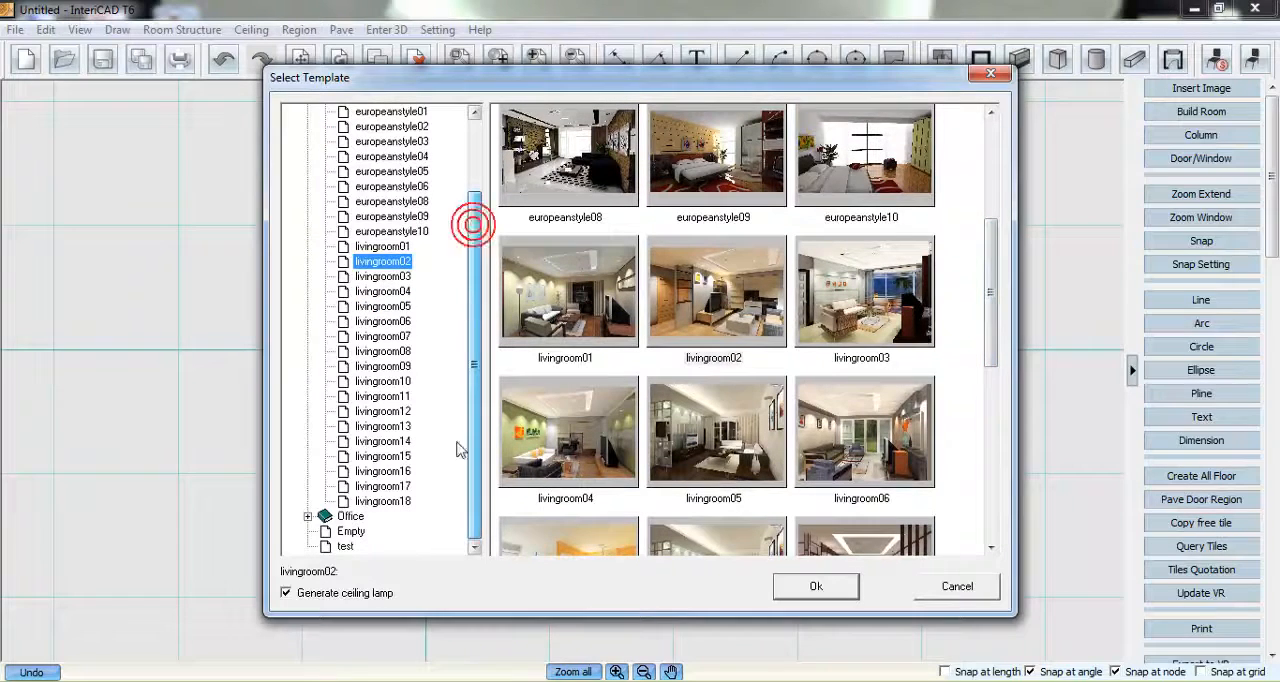
# - Choose the test template without generating a ceiling lamp and create the 3D scene
pyautogui.click(345, 546)
pyautogui.click(741, 206)
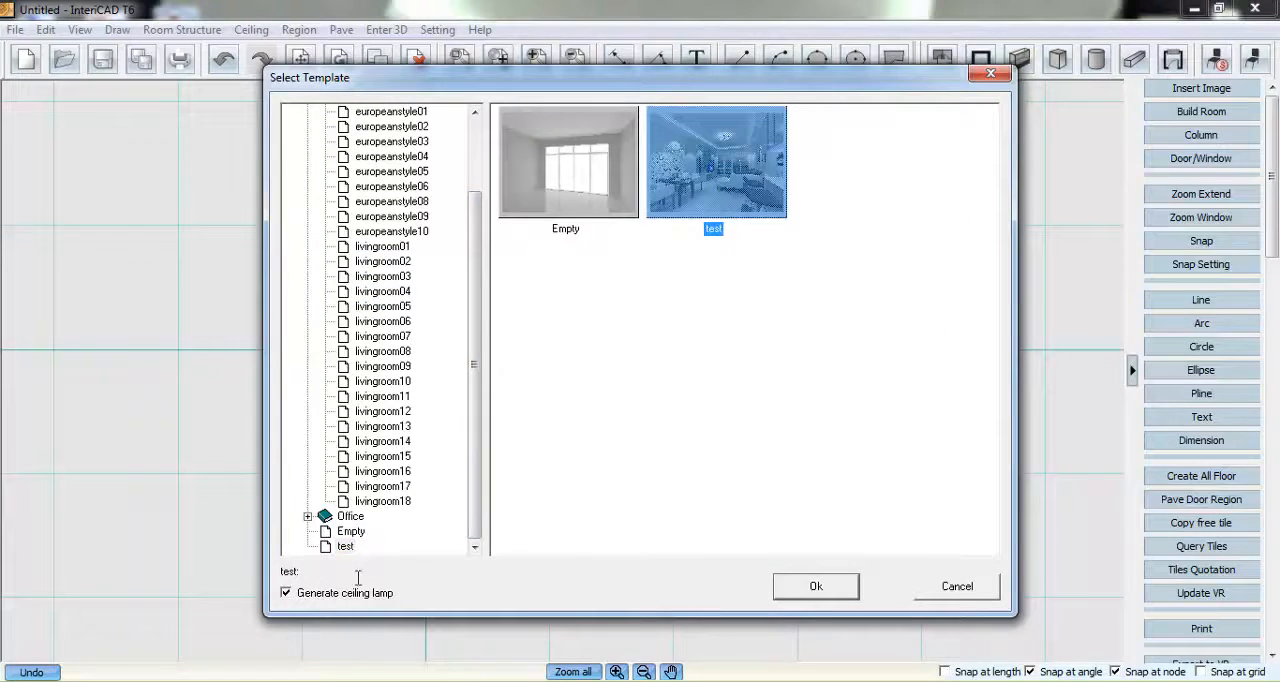
pyautogui.click(329, 592)
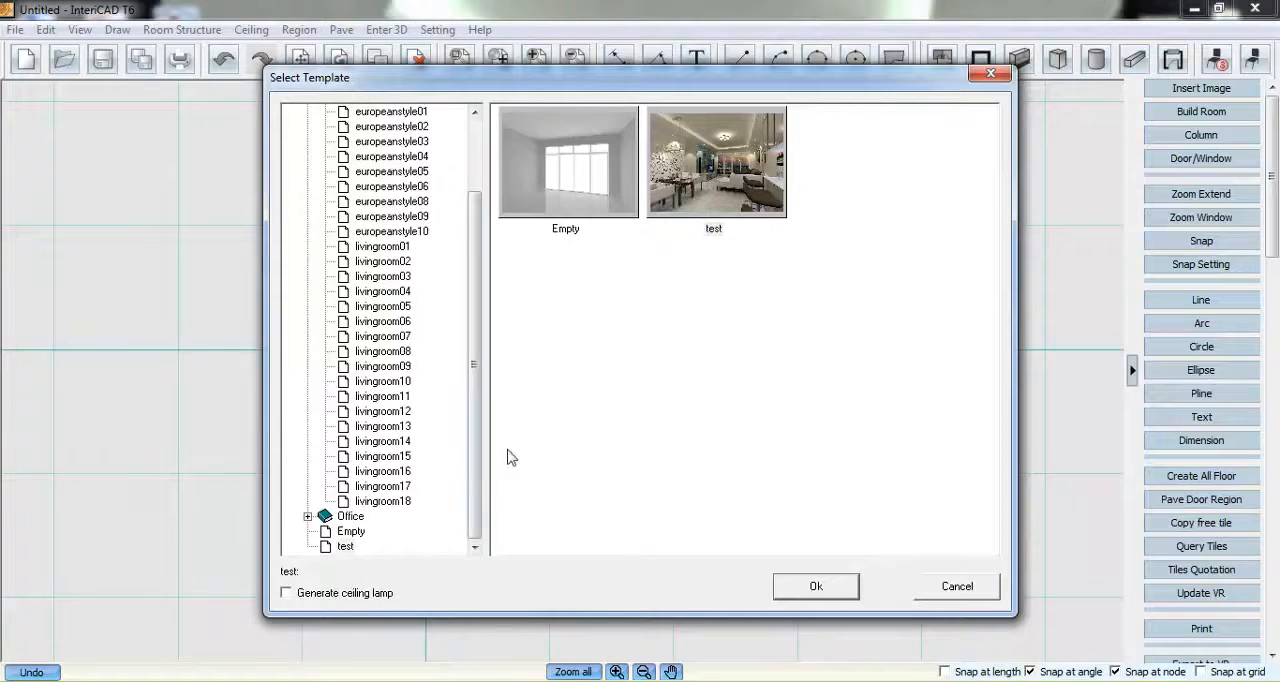
pyautogui.click(815, 587)
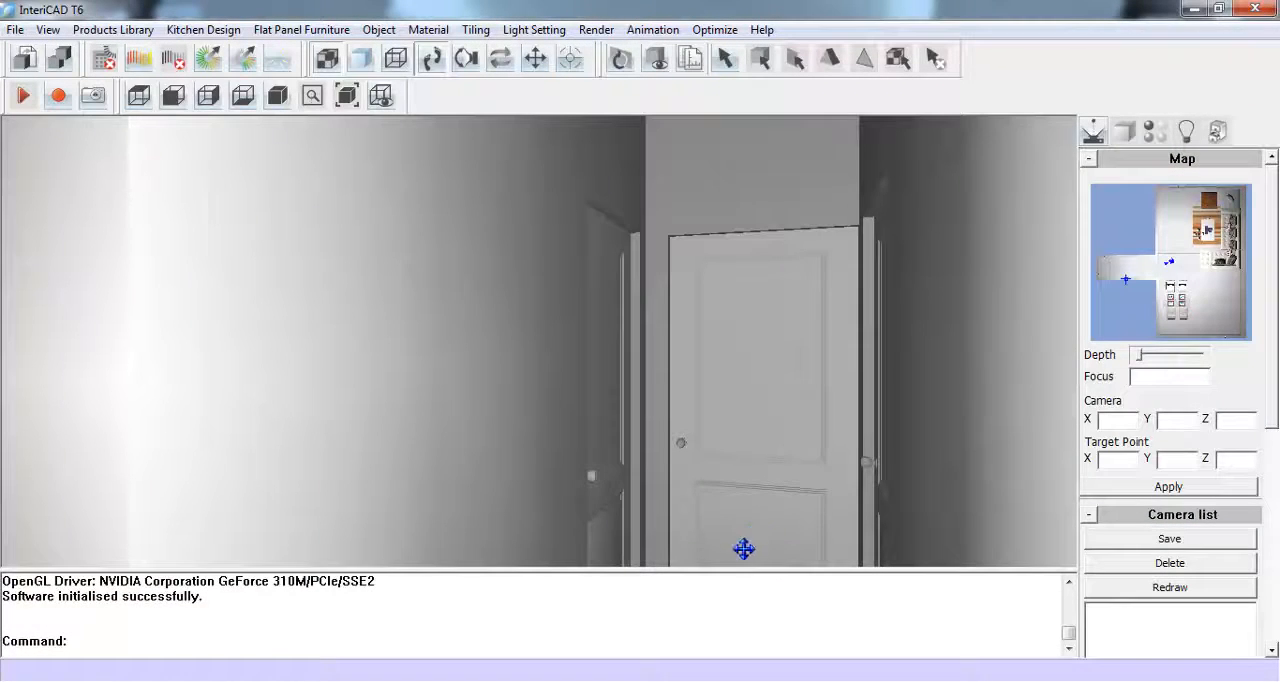
# - Enlarge the 3D viewport over the command area and look around the room until the blank wall beside the arcadia door is in view
pyautogui.moveTo(714, 569); pyautogui.dragTo(709, 656)
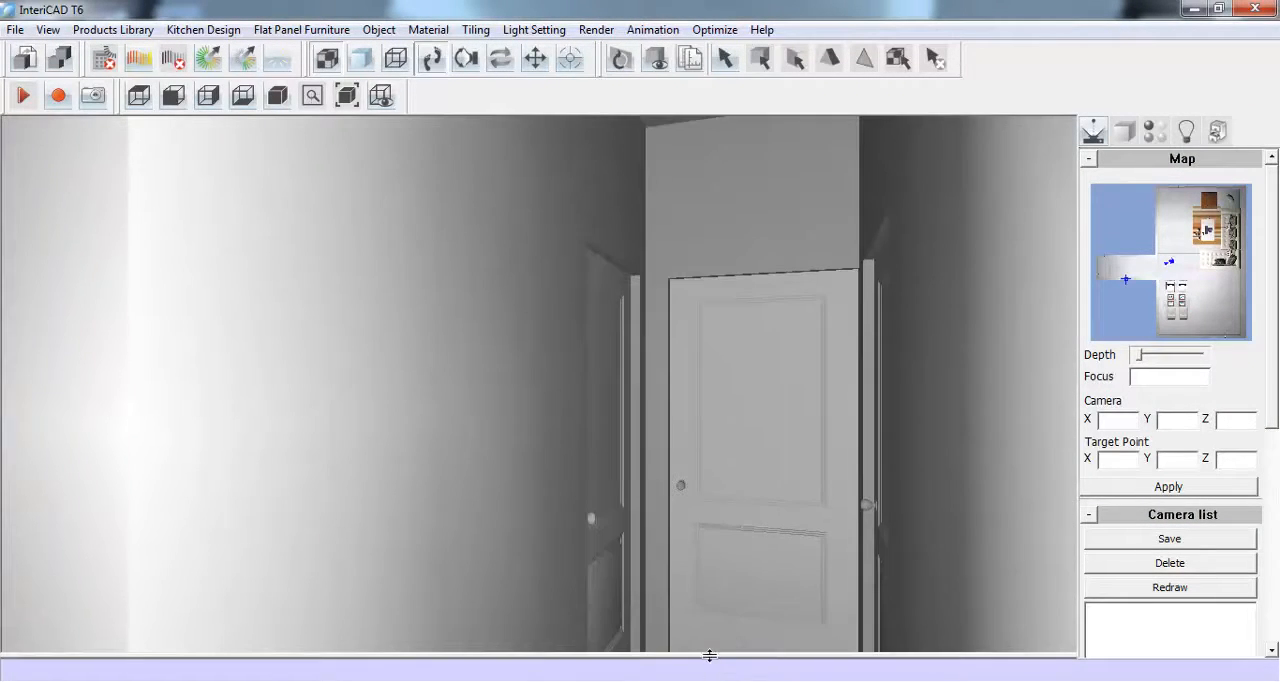
pyautogui.moveTo(903, 431); pyautogui.dragTo(191, 349)
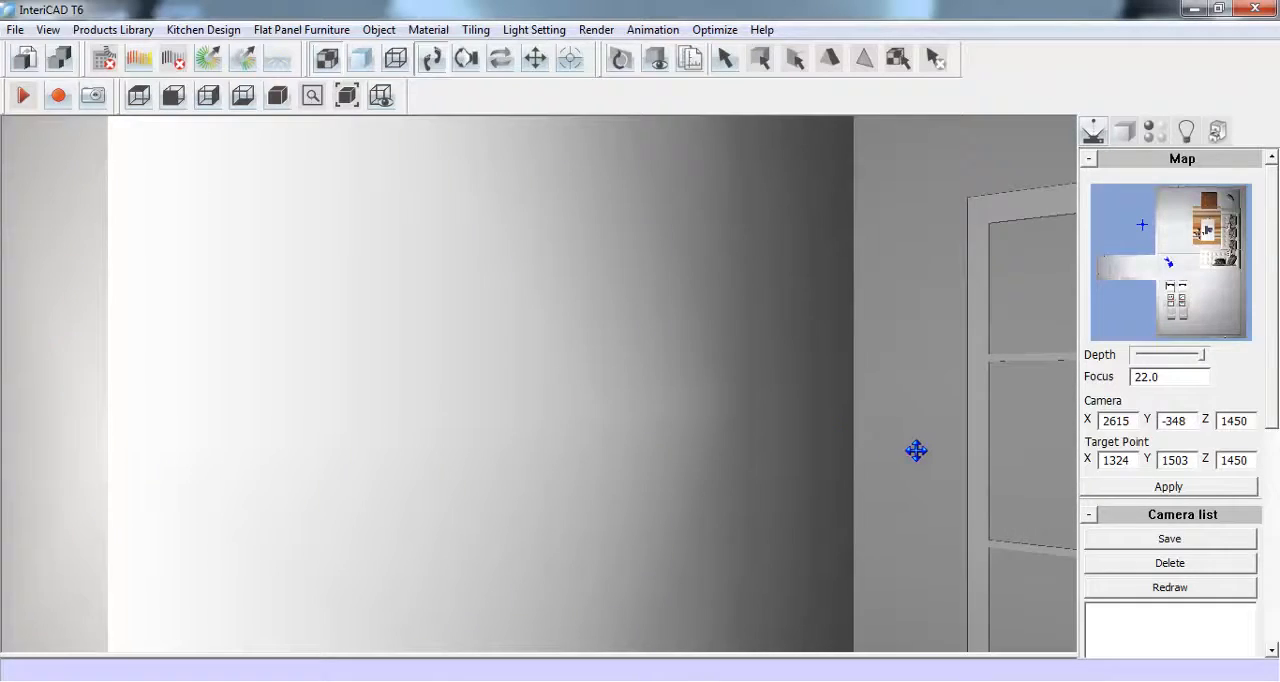
pyautogui.moveTo(917, 451); pyautogui.dragTo(237, 326)
pyautogui.moveTo(792, 468); pyautogui.dragTo(763, 509)
pyautogui.moveTo(487, 449); pyautogui.dragTo(655, 514)
pyautogui.moveTo(358, 430); pyautogui.dragTo(830, 445)
pyautogui.moveTo(486, 474); pyautogui.dragTo(700, 480)
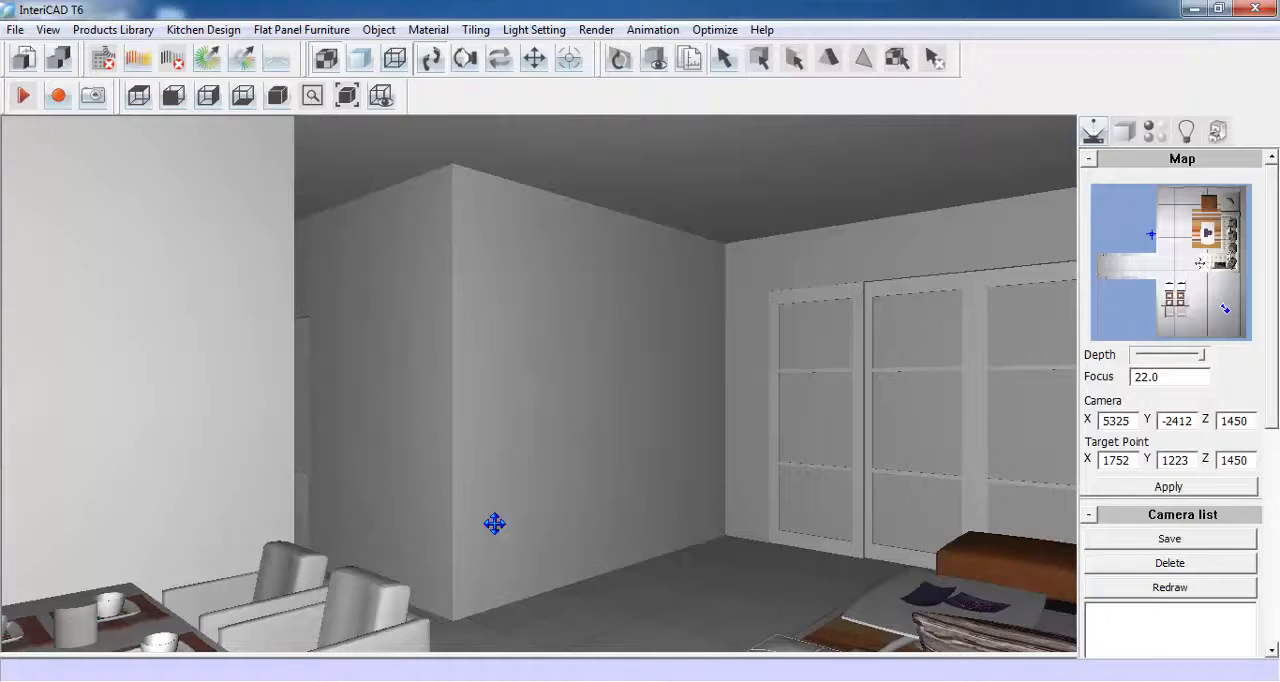
# - Open Clone Object and look through its bedroom and kitchen scenes, previewing Bedroom01 and Bedroom04
pyautogui.click(127, 38)
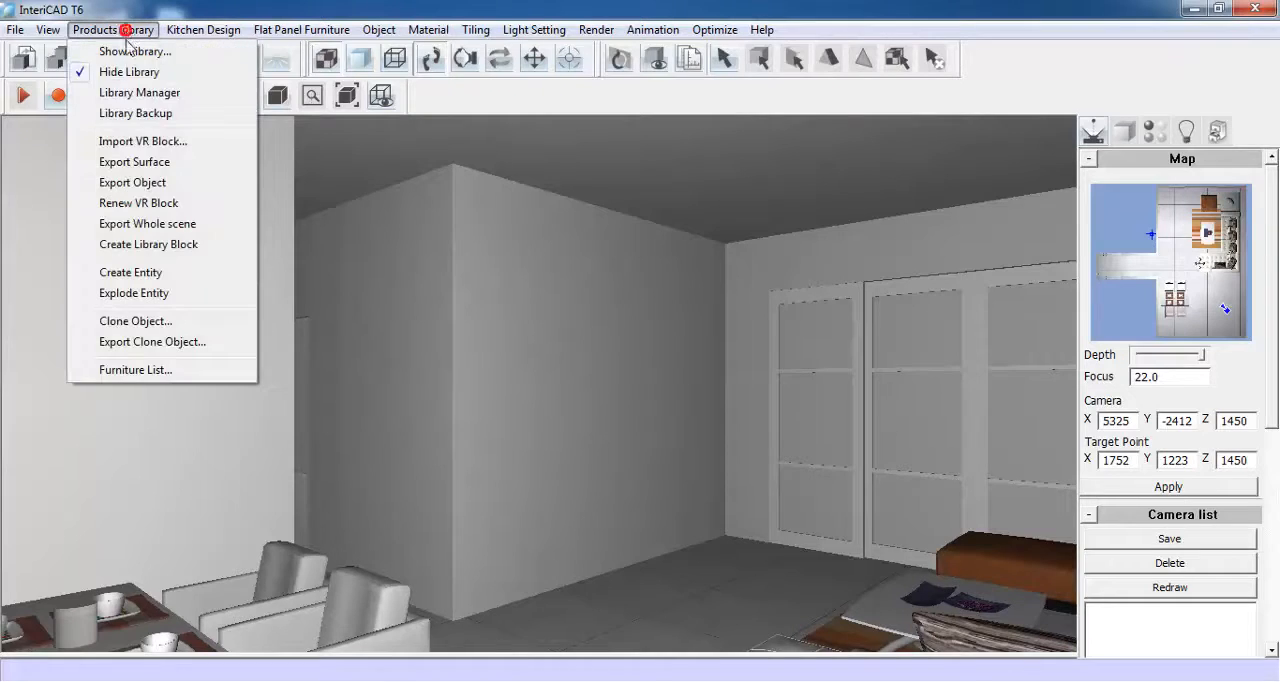
pyautogui.click(192, 321)
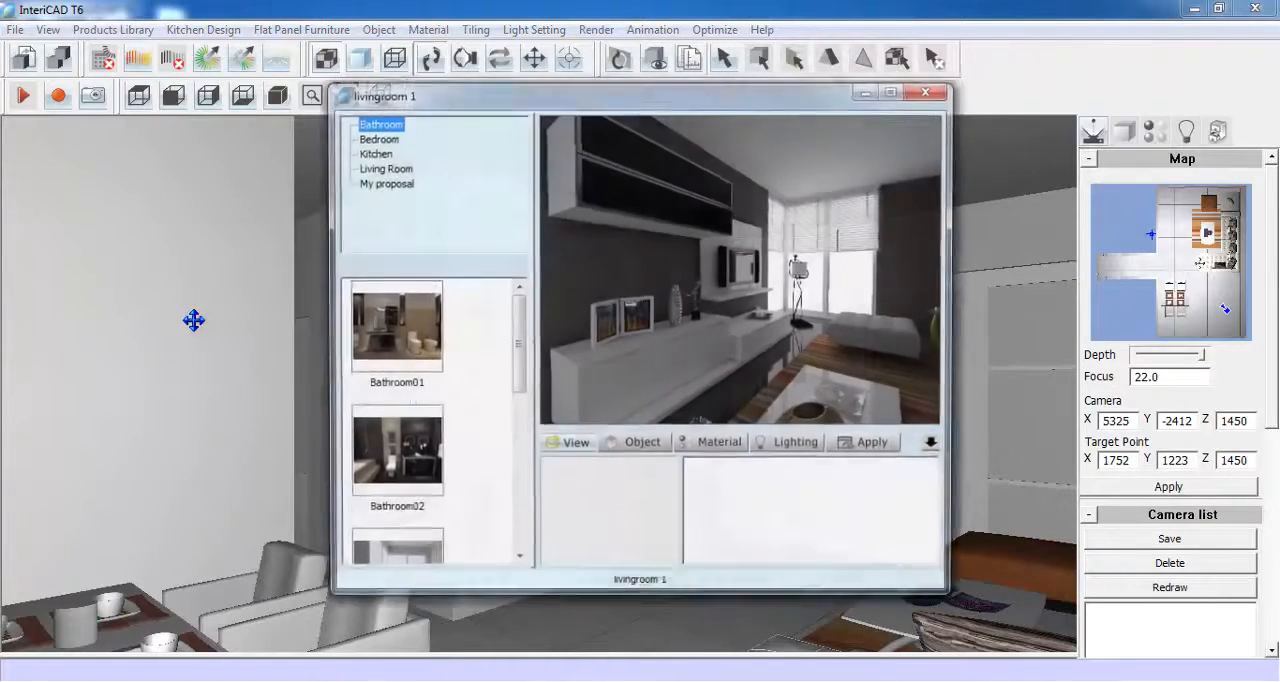
pyautogui.click(370, 138)
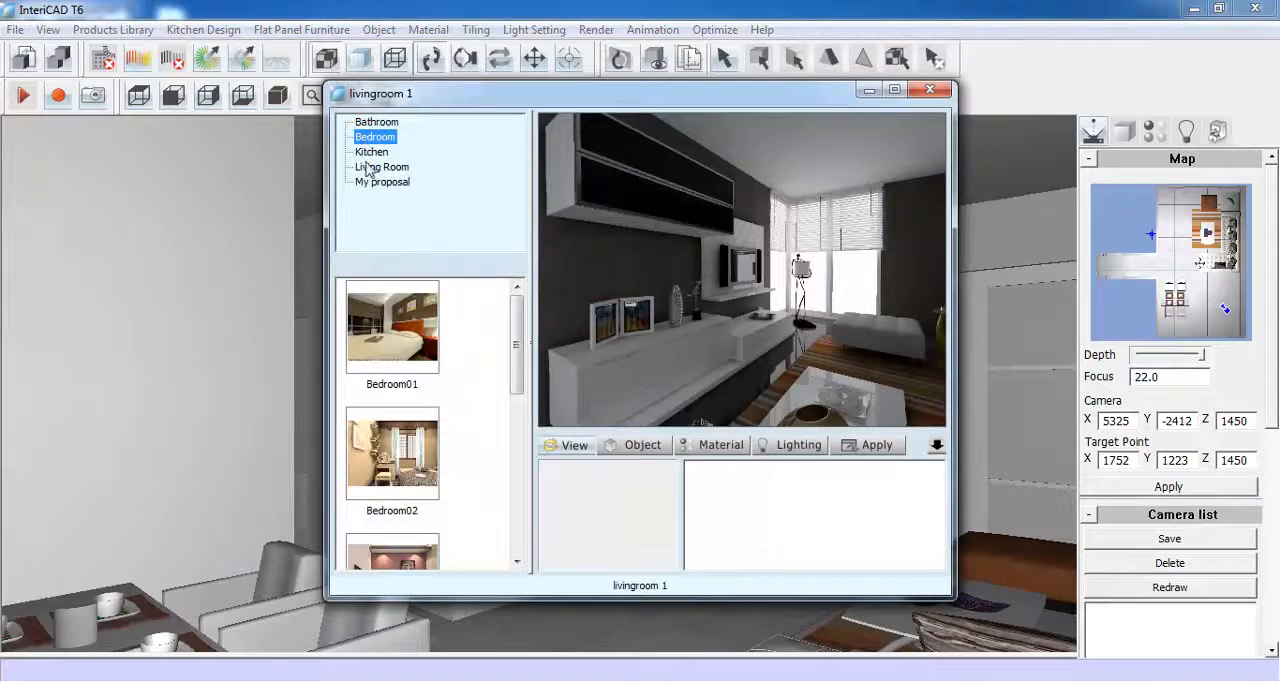
pyautogui.click(391, 325)
pyautogui.moveTo(516, 357); pyautogui.dragTo(516, 465)
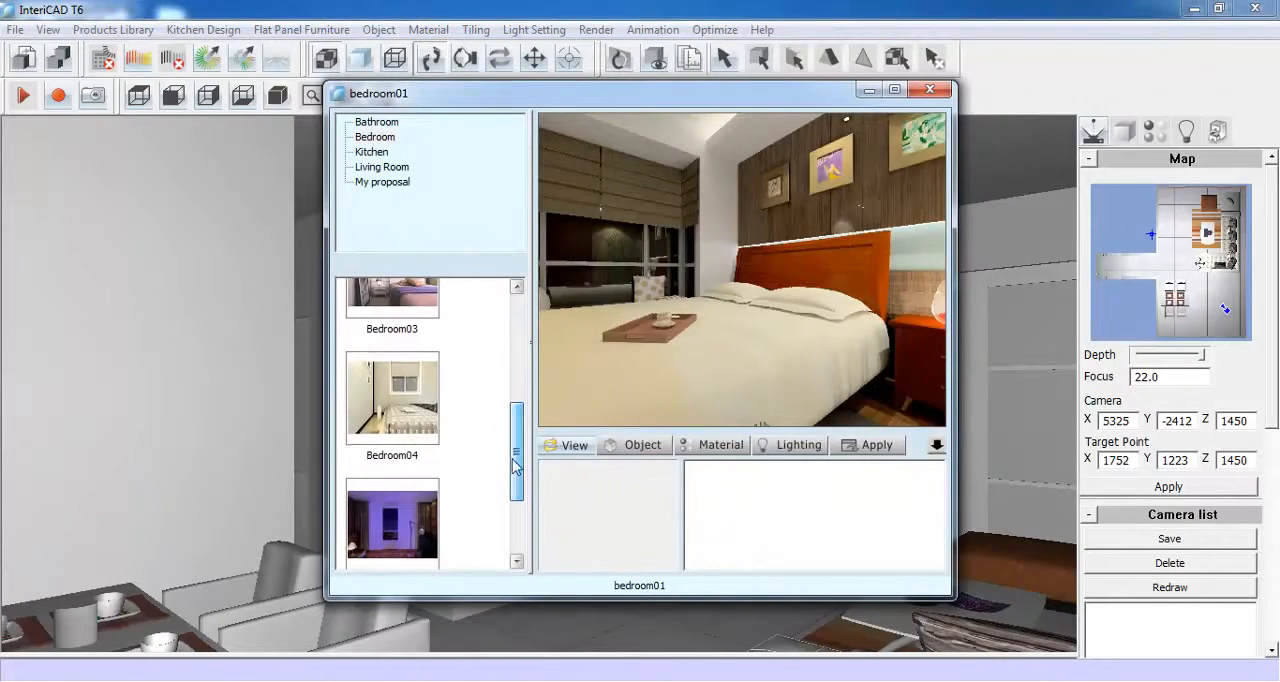
pyautogui.click(392, 398)
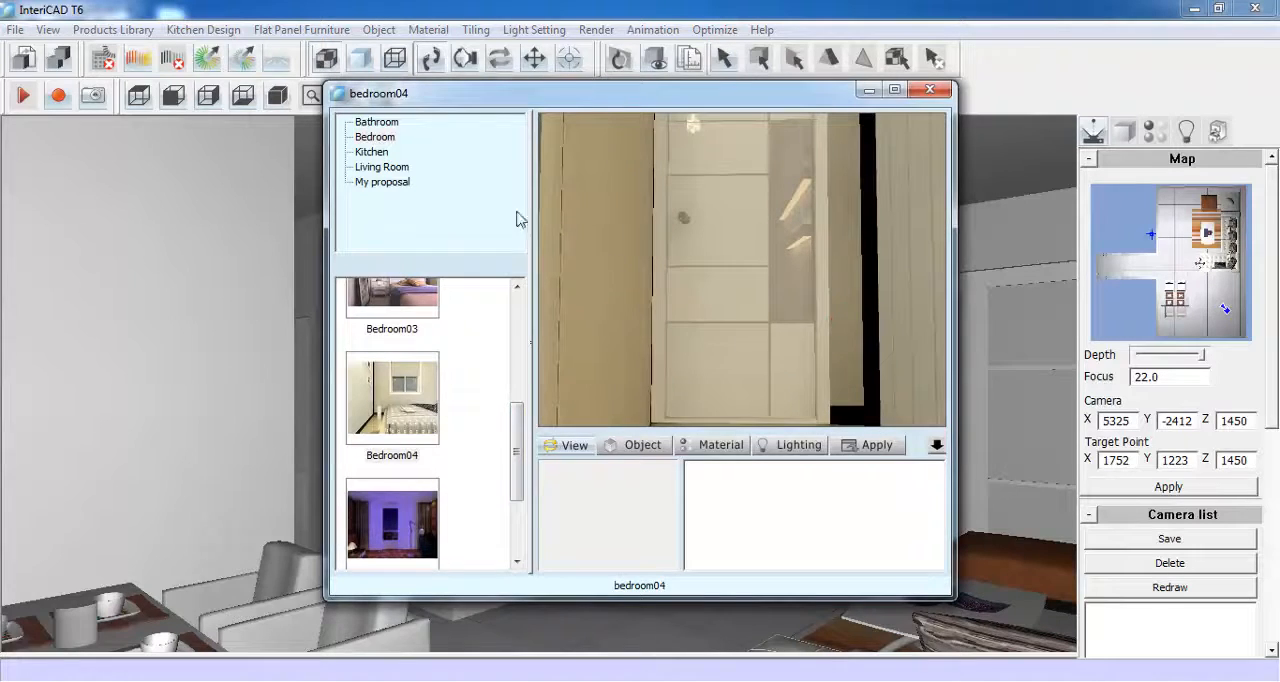
pyautogui.click(368, 153)
# - Load the livingroom 1 scene from My proposal for cloning and look around its TV cabinet area
pyautogui.click(373, 182)
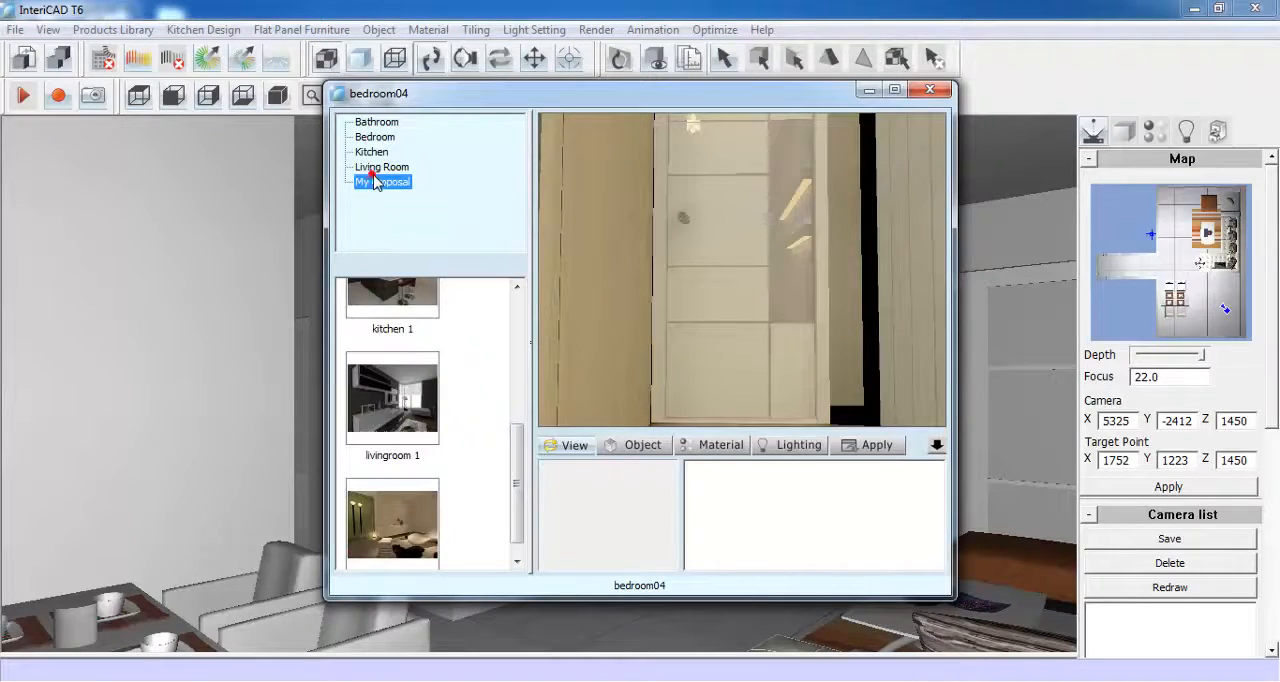
pyautogui.click(390, 428)
pyautogui.moveTo(613, 372); pyautogui.dragTo(768, 332)
pyautogui.moveTo(588, 302); pyautogui.dragTo(955, 352)
pyautogui.moveTo(568, 290); pyautogui.dragTo(935, 235)
pyautogui.moveTo(626, 331); pyautogui.dragTo(866, 359)
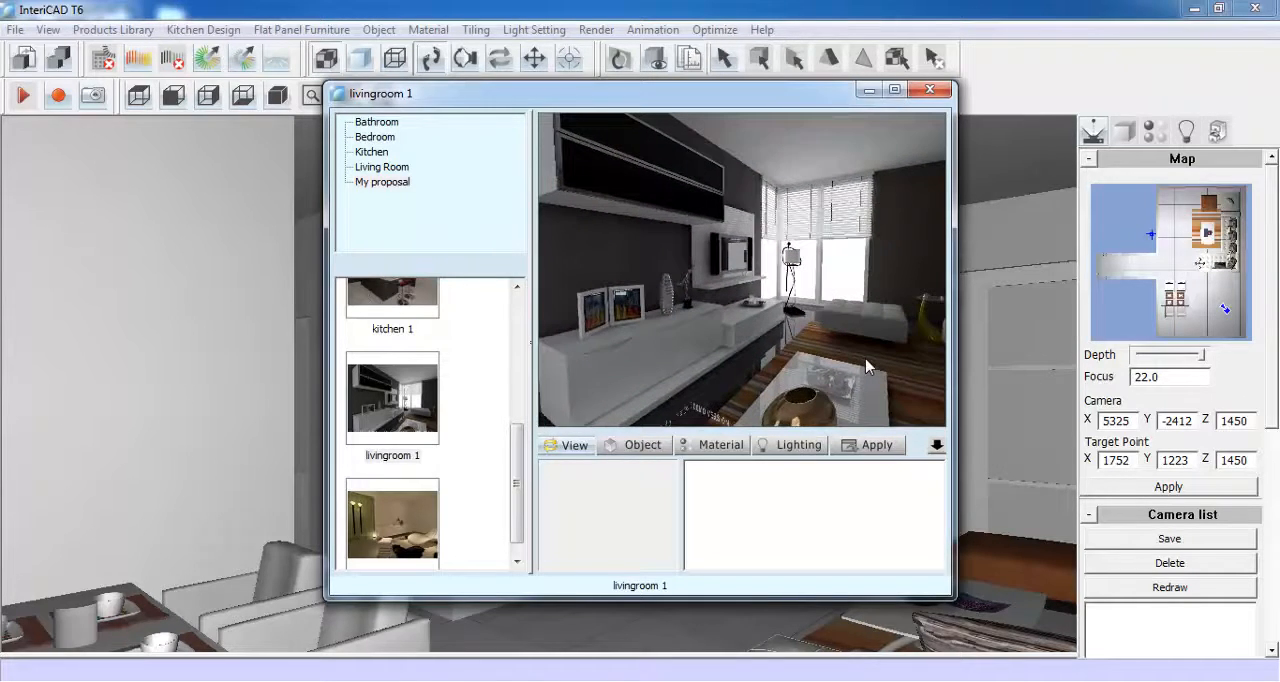
# - Sample the floor material, the striped rug material and the window light in the livingroom 1 scene
pyautogui.click(740, 445)
pyautogui.click(735, 380)
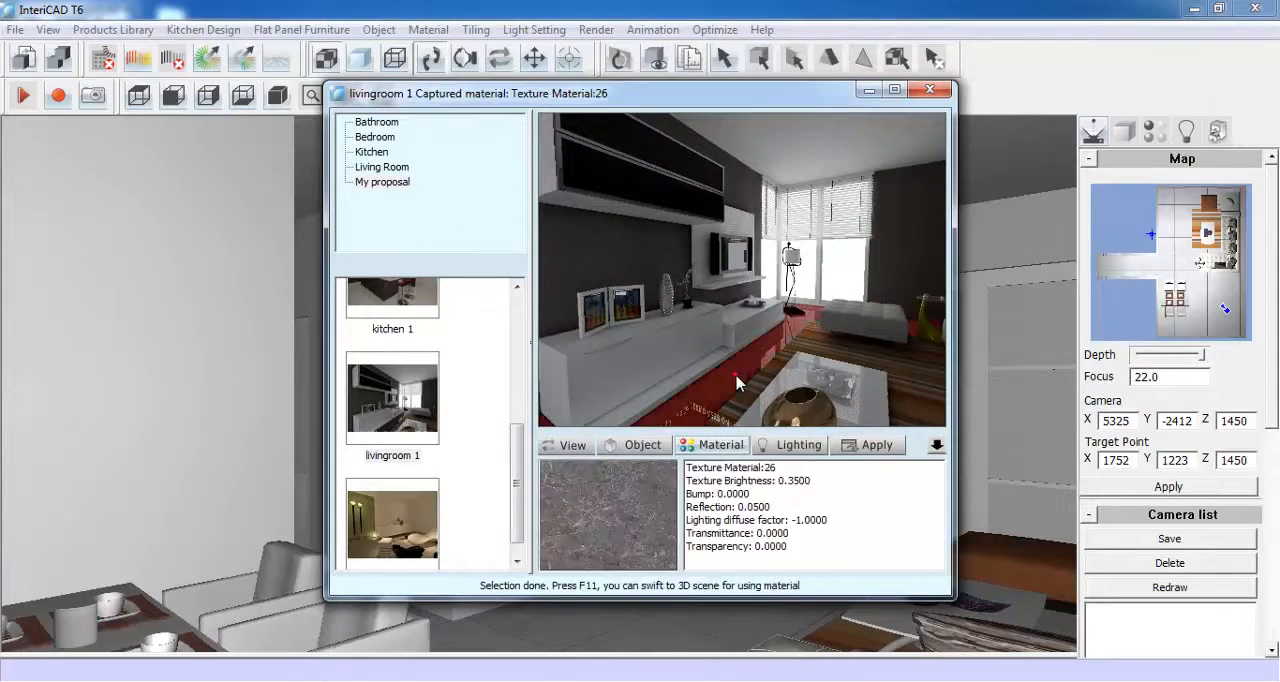
pyautogui.click(833, 345)
pyautogui.click(851, 354)
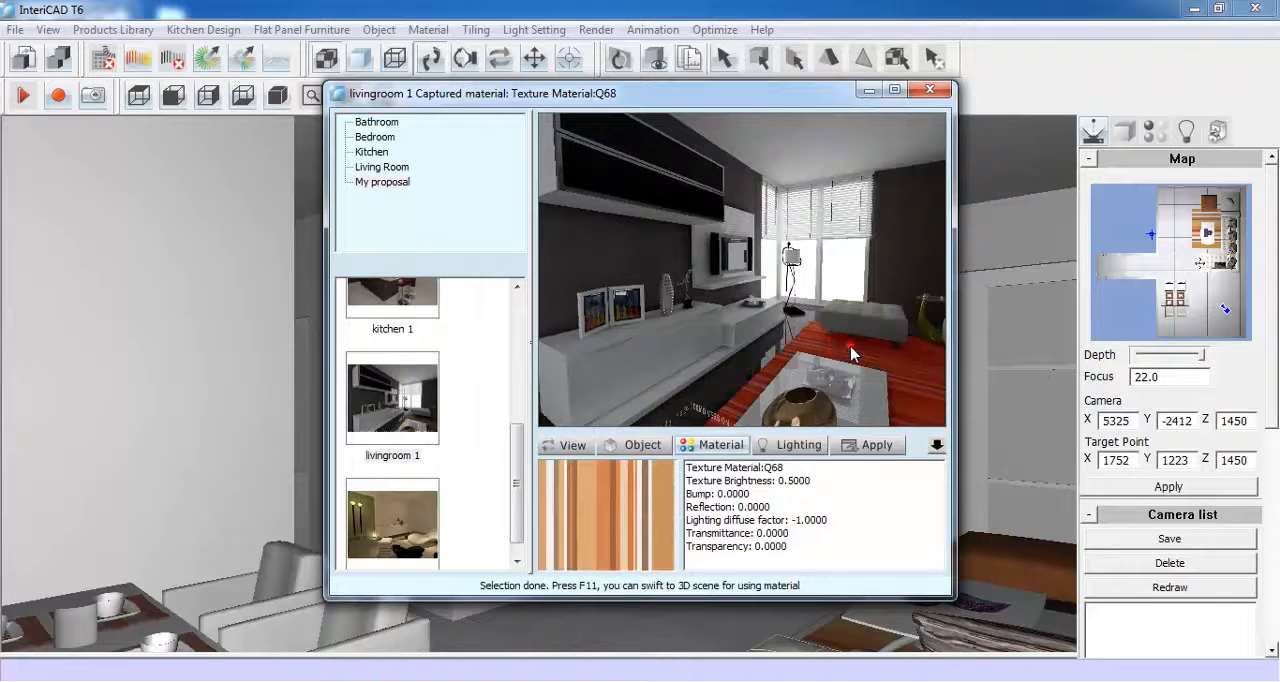
pyautogui.click(790, 445)
pyautogui.click(836, 268)
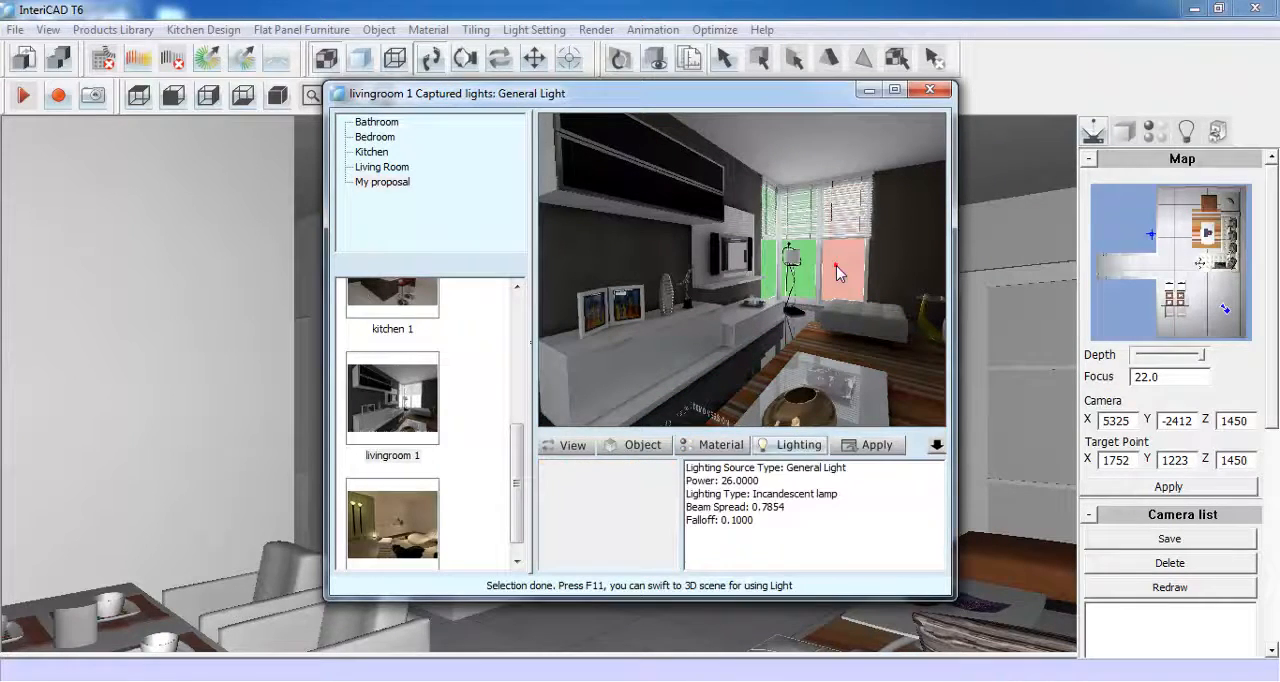
# - Clone the TV cabinet, picture frames, vase, TV and small ornament from livingroom 1 onto the blank wall beside the arcadia door
pyautogui.click(643, 445)
pyautogui.click(627, 355)
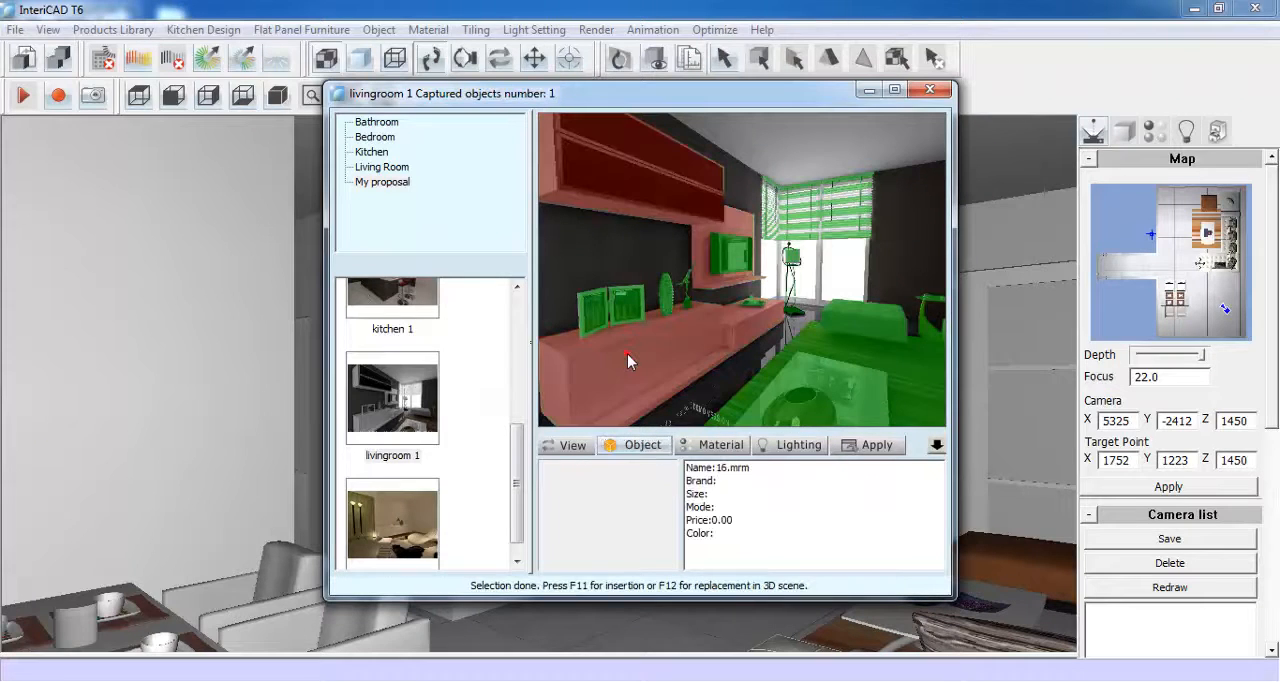
pyautogui.click(622, 316)
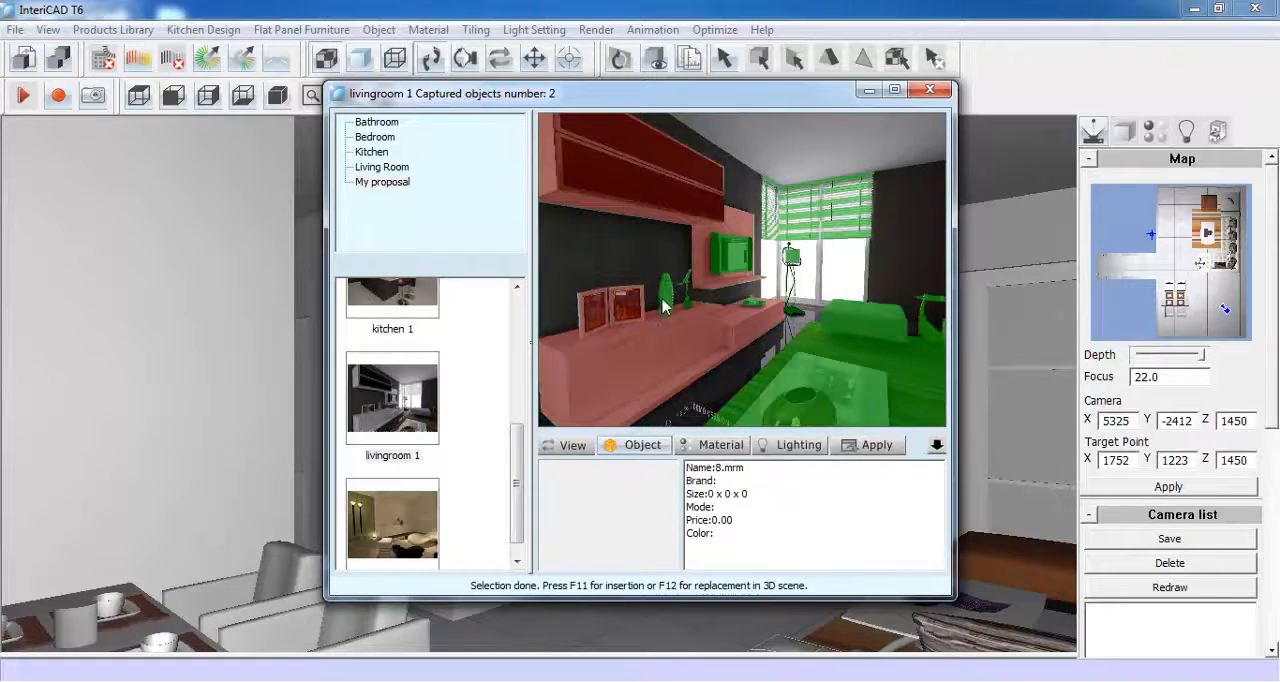
pyautogui.click(665, 302)
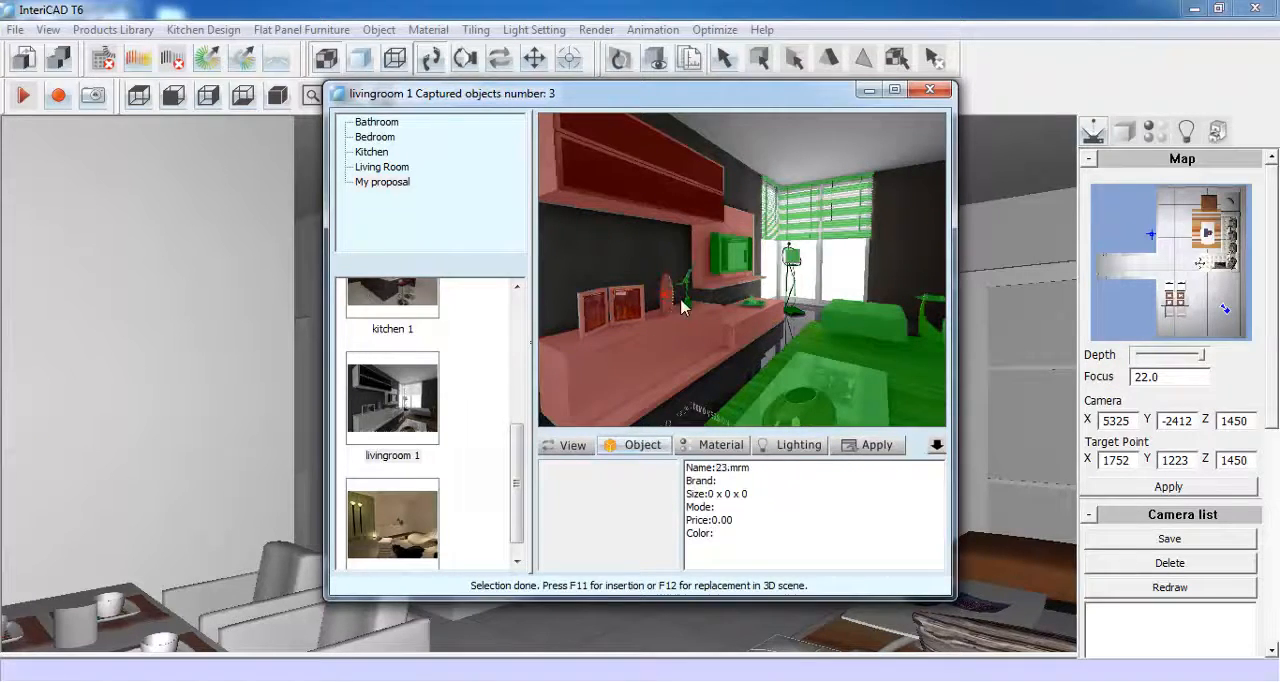
pyautogui.click(728, 262)
pyautogui.click(750, 304)
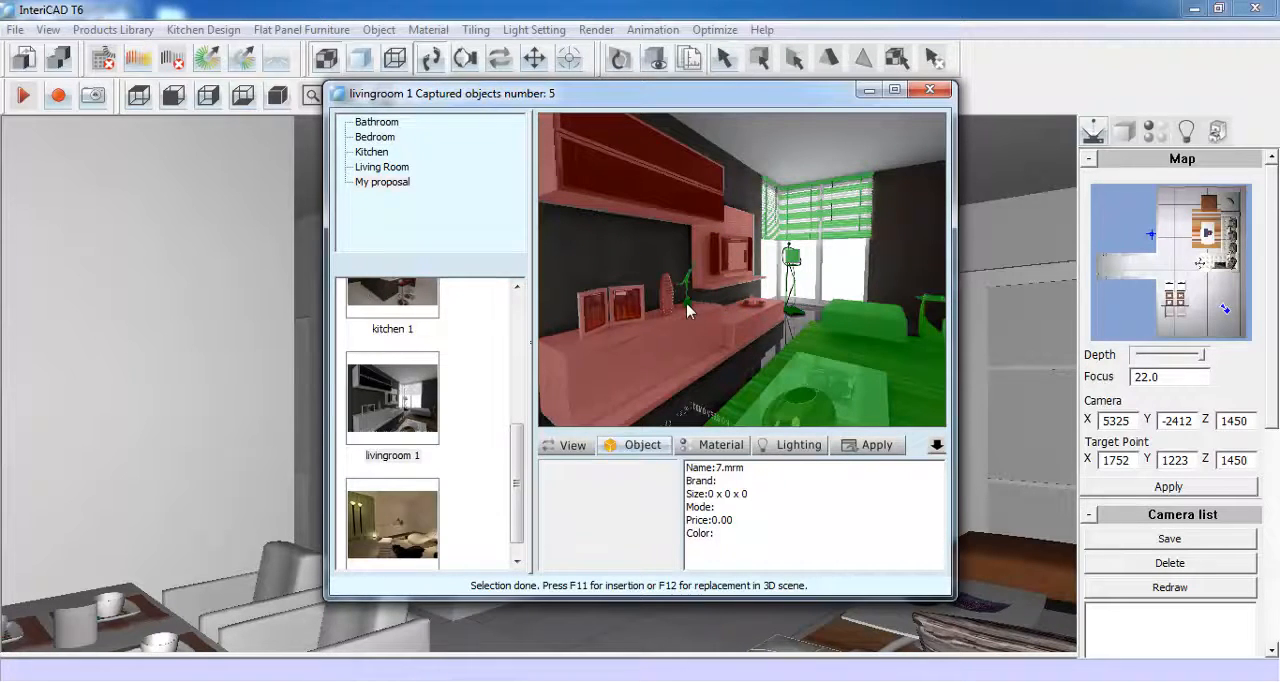
pyautogui.click(848, 444)
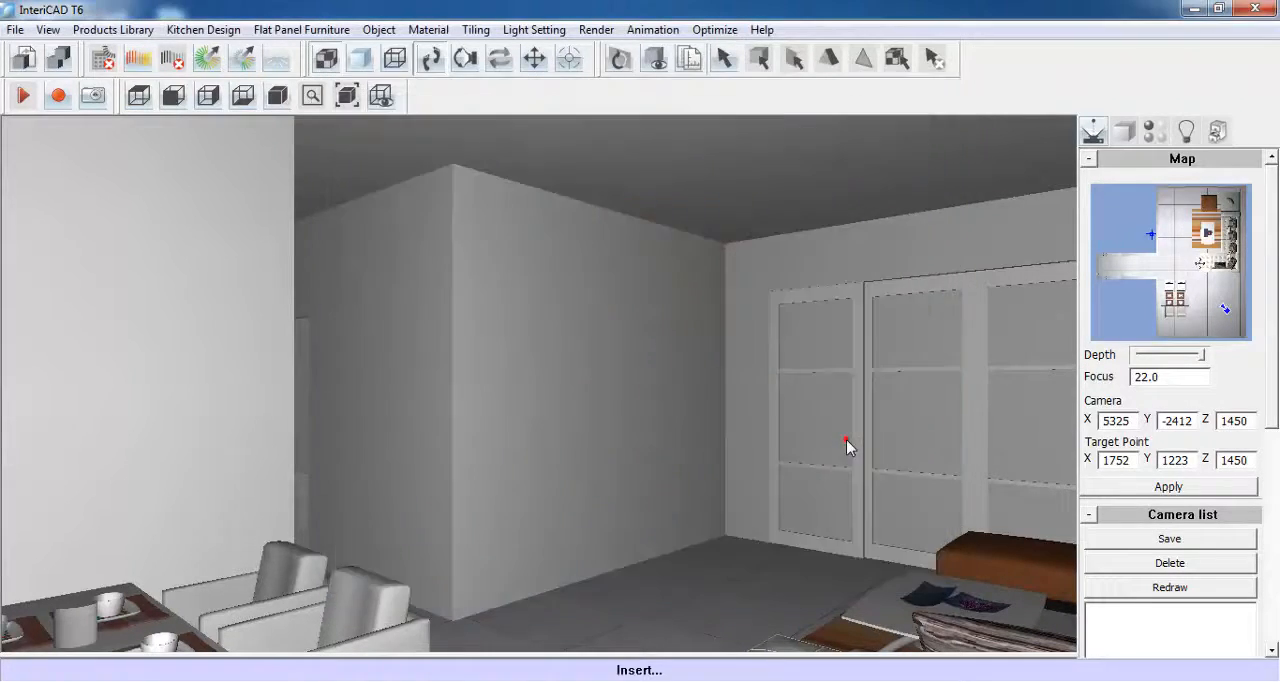
pyautogui.click(618, 570)
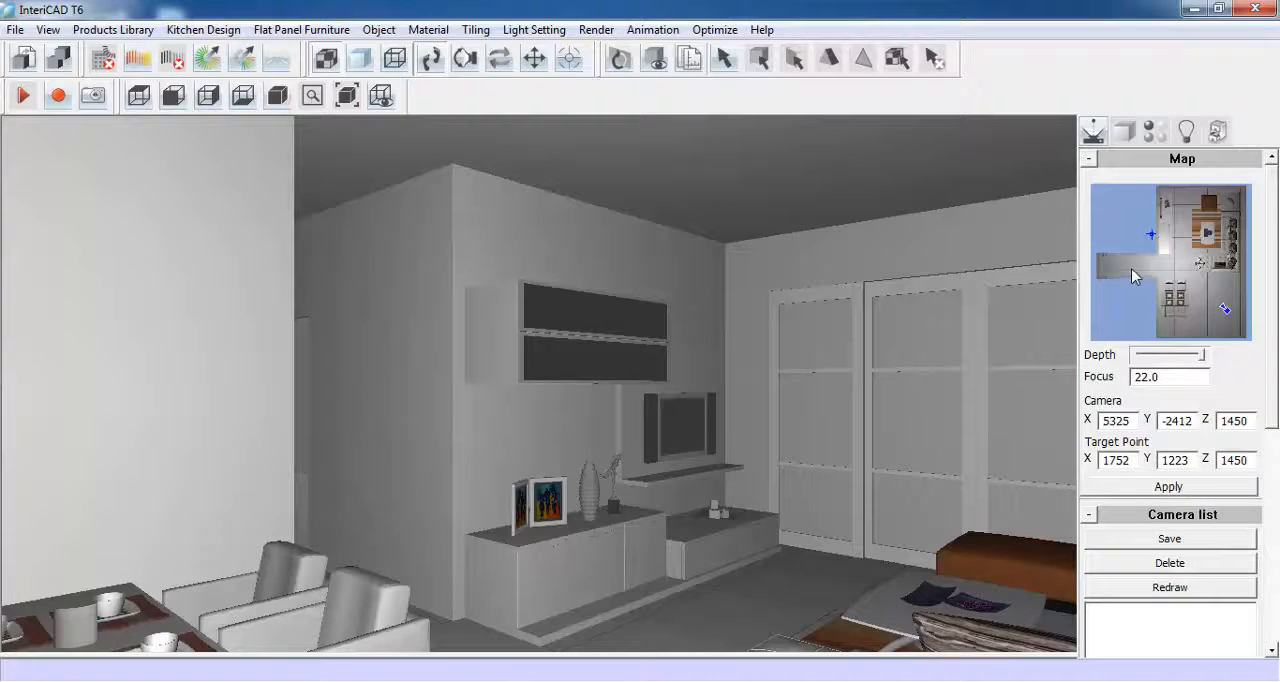
# - Place the Demo library's painting set on the wall above the corner sofa
pyautogui.moveTo(1139, 266); pyautogui.dragTo(1218, 265)
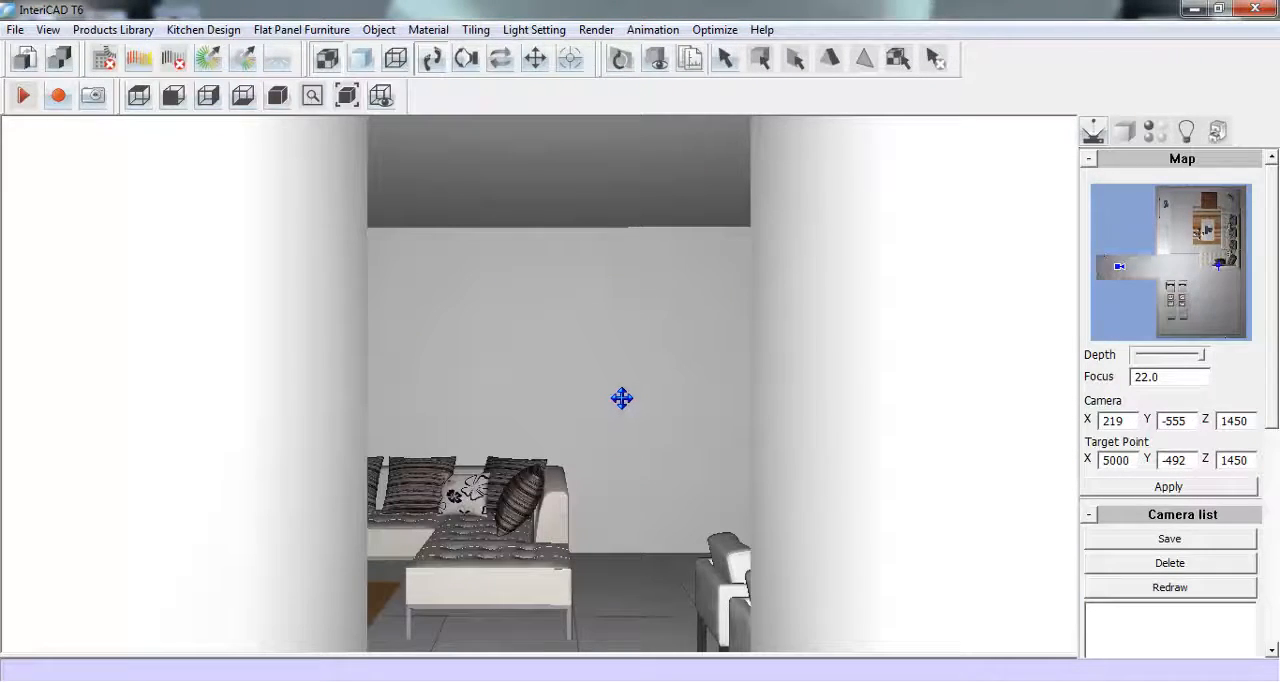
pyautogui.moveTo(622, 398); pyautogui.dragTo(623, 454)
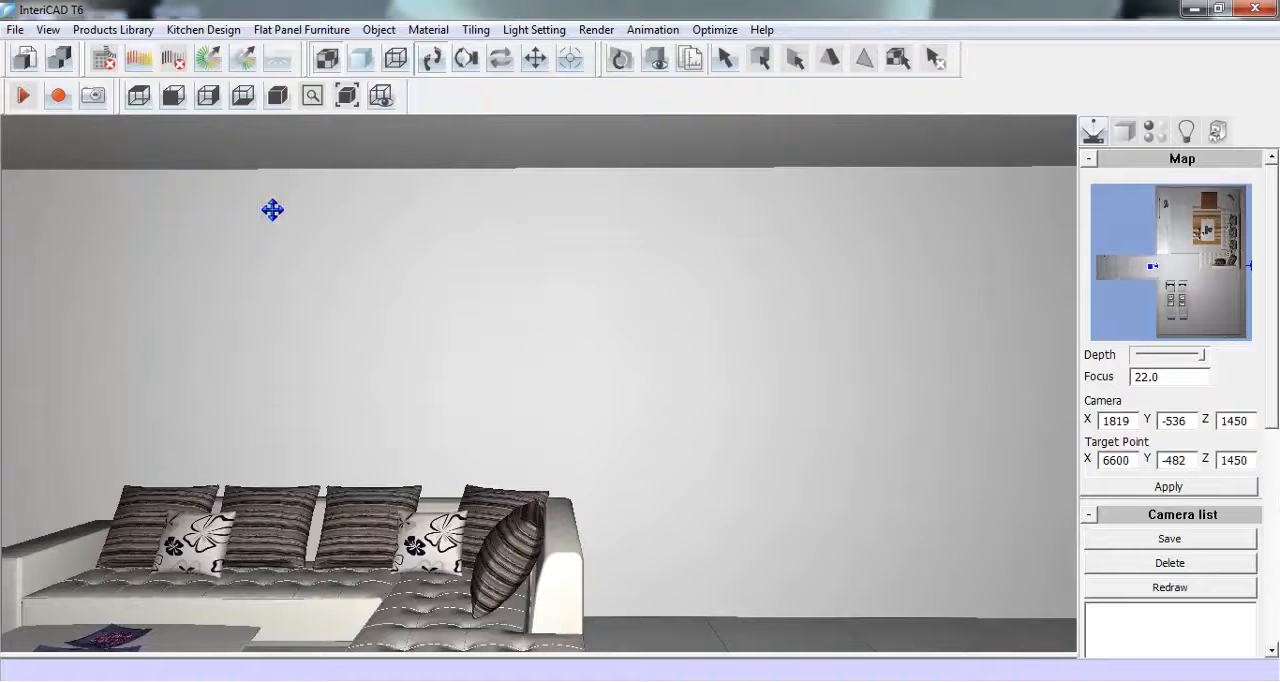
pyautogui.click(113, 30)
pyautogui.click(132, 57)
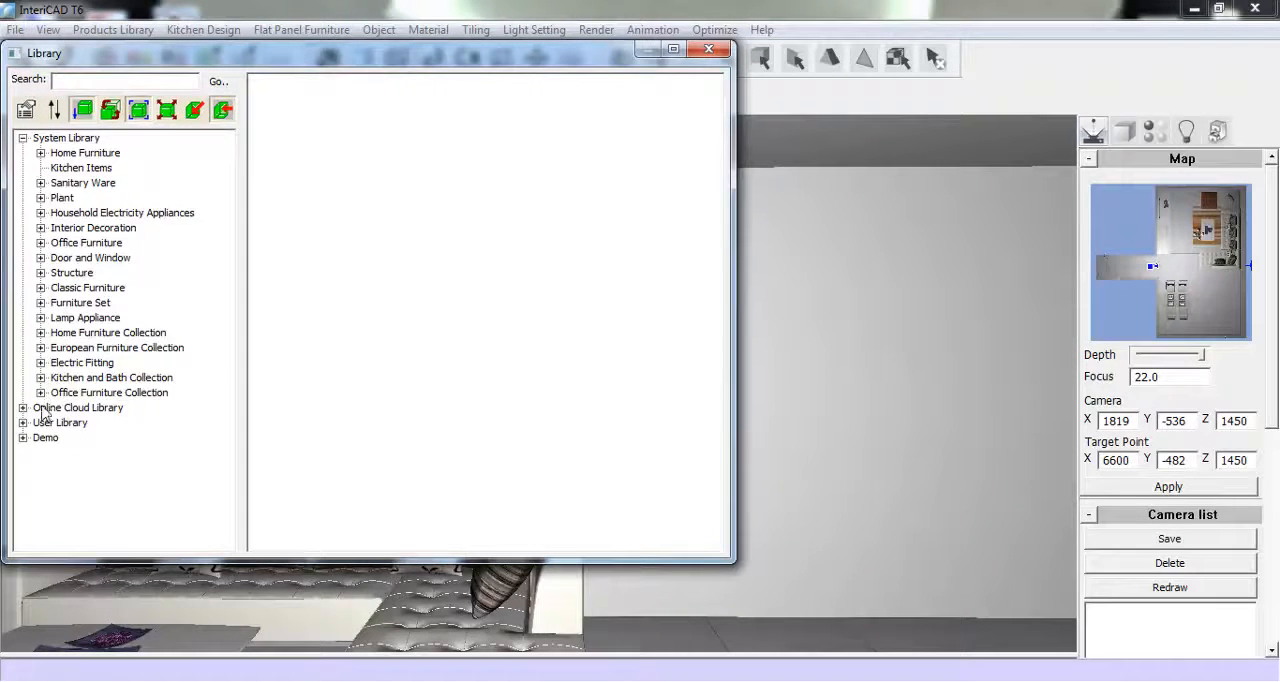
pyautogui.click(22, 437)
pyautogui.click(62, 453)
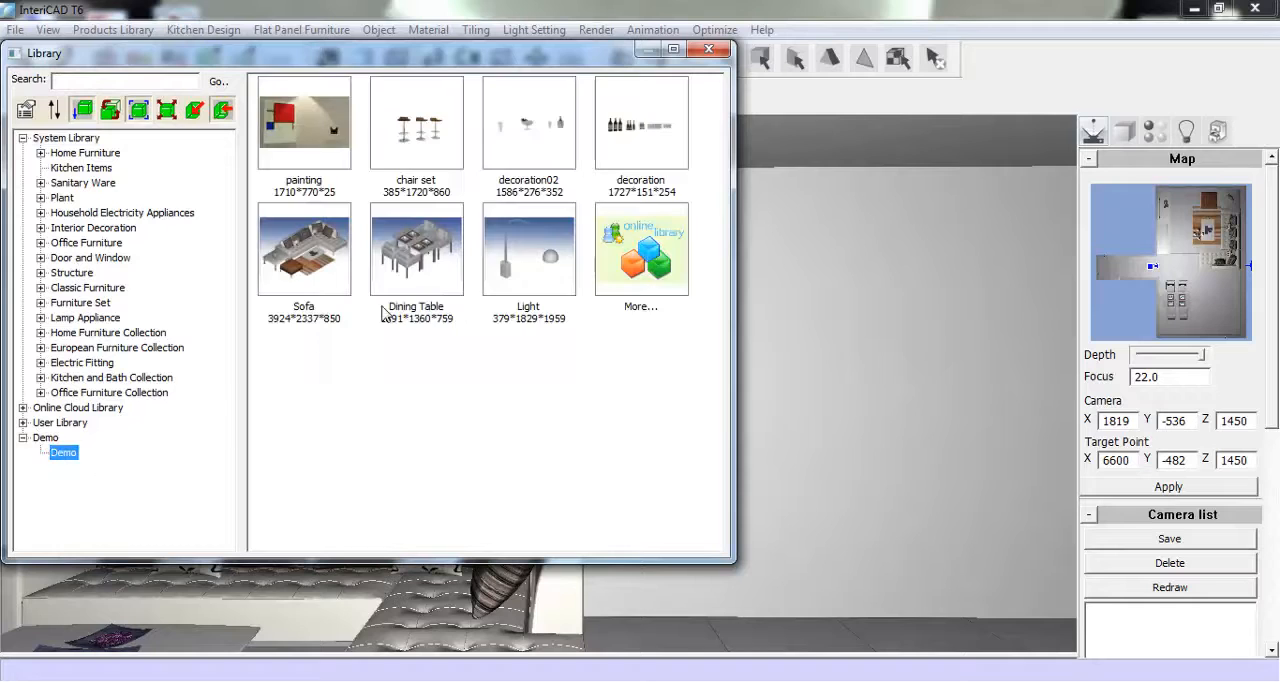
pyautogui.doubleClick(300, 130)
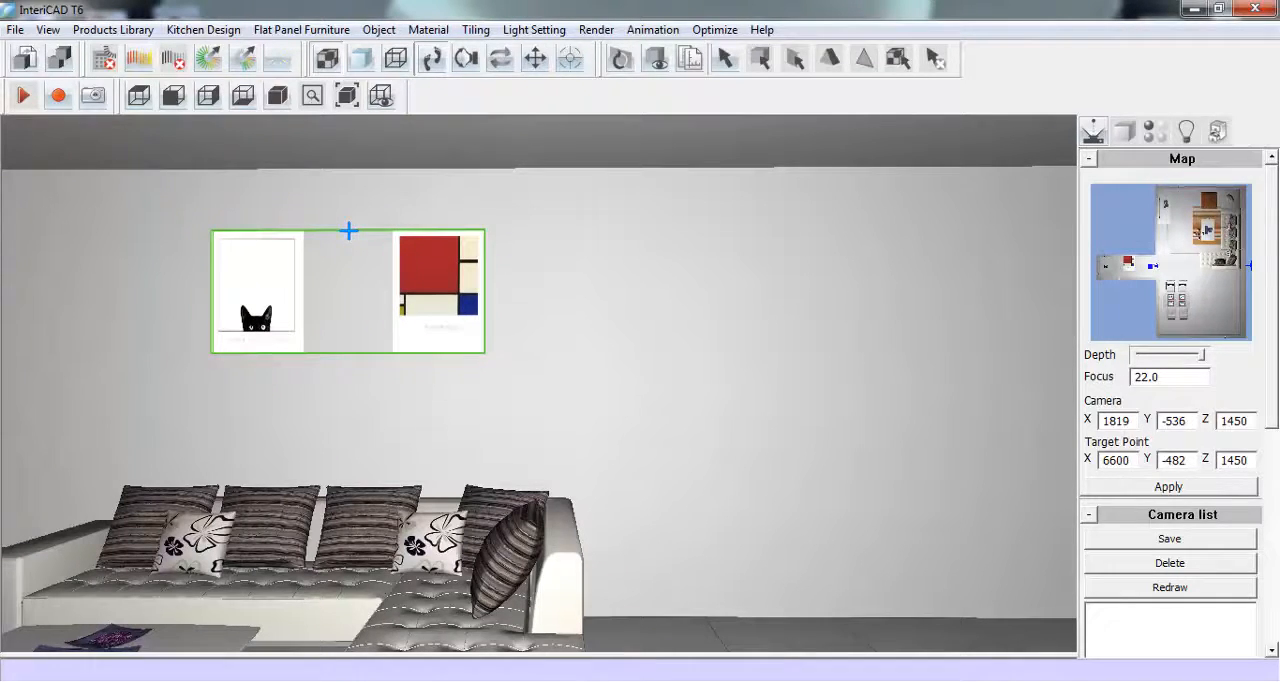
pyautogui.click(348, 231)
pyautogui.rightClick(265, 302)
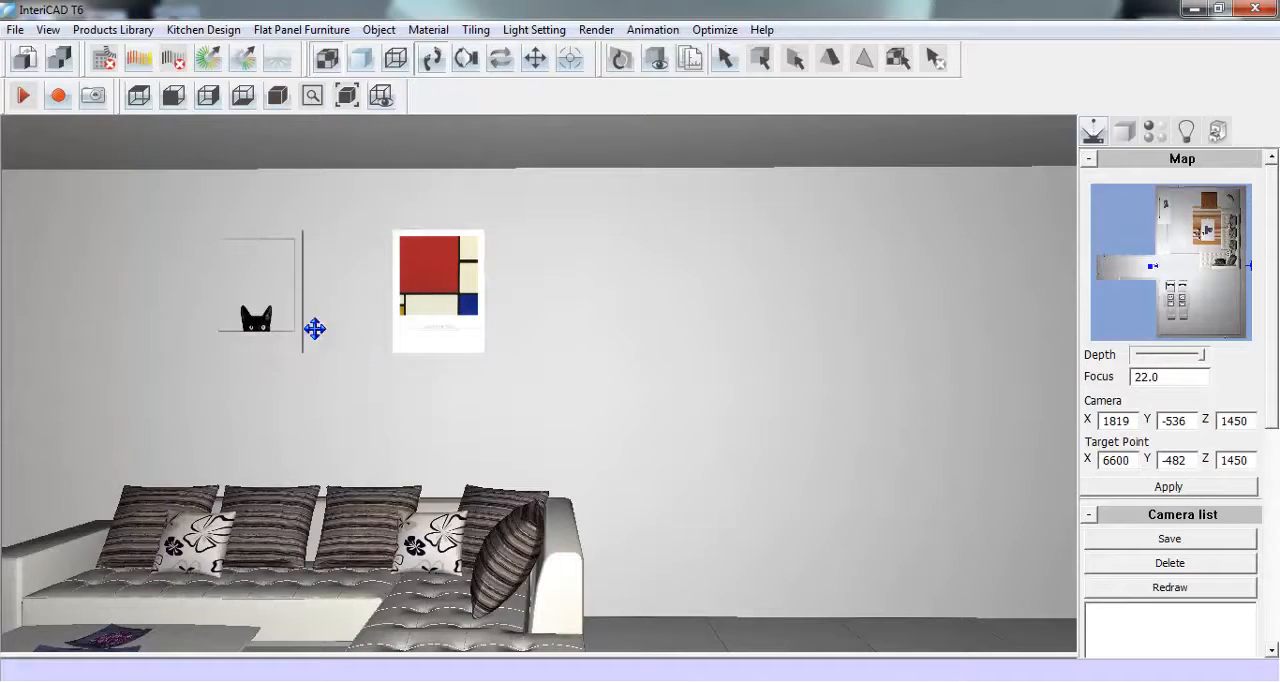
# - Place the Demo library's Light set on the floor beside the corner sofa, rotated so the lamp arches over the seats
pyautogui.rightClick(382, 287)
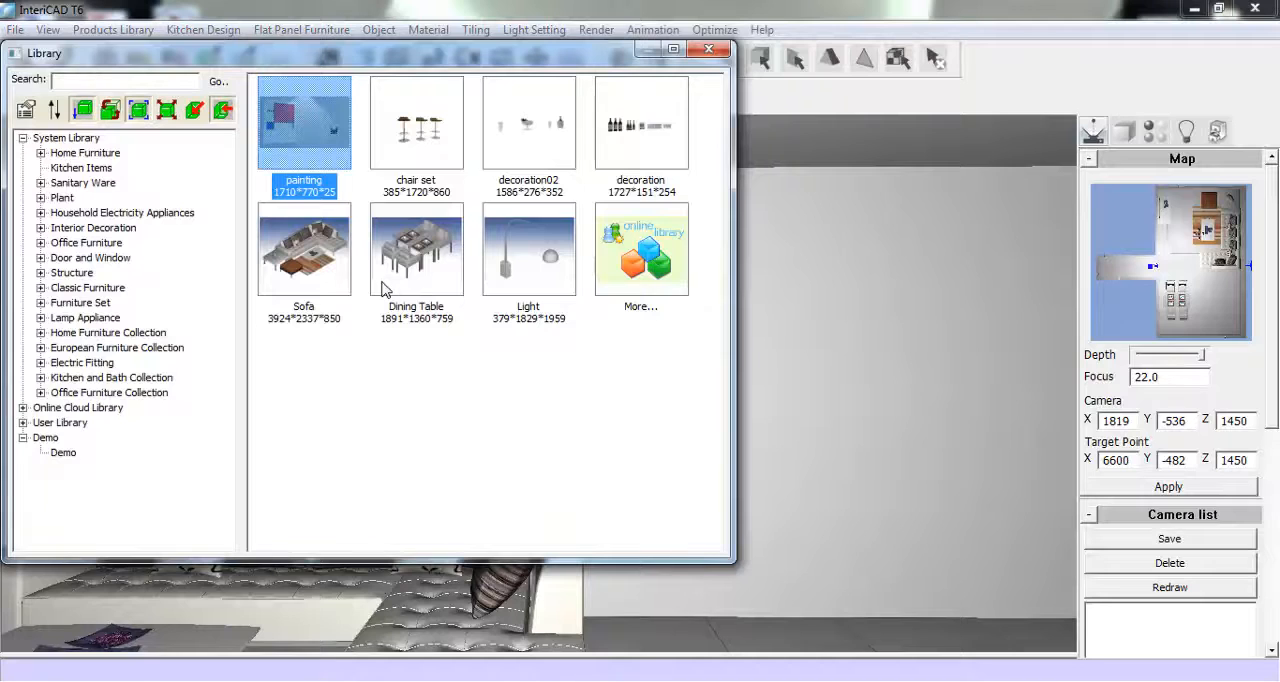
pyautogui.doubleClick(524, 278)
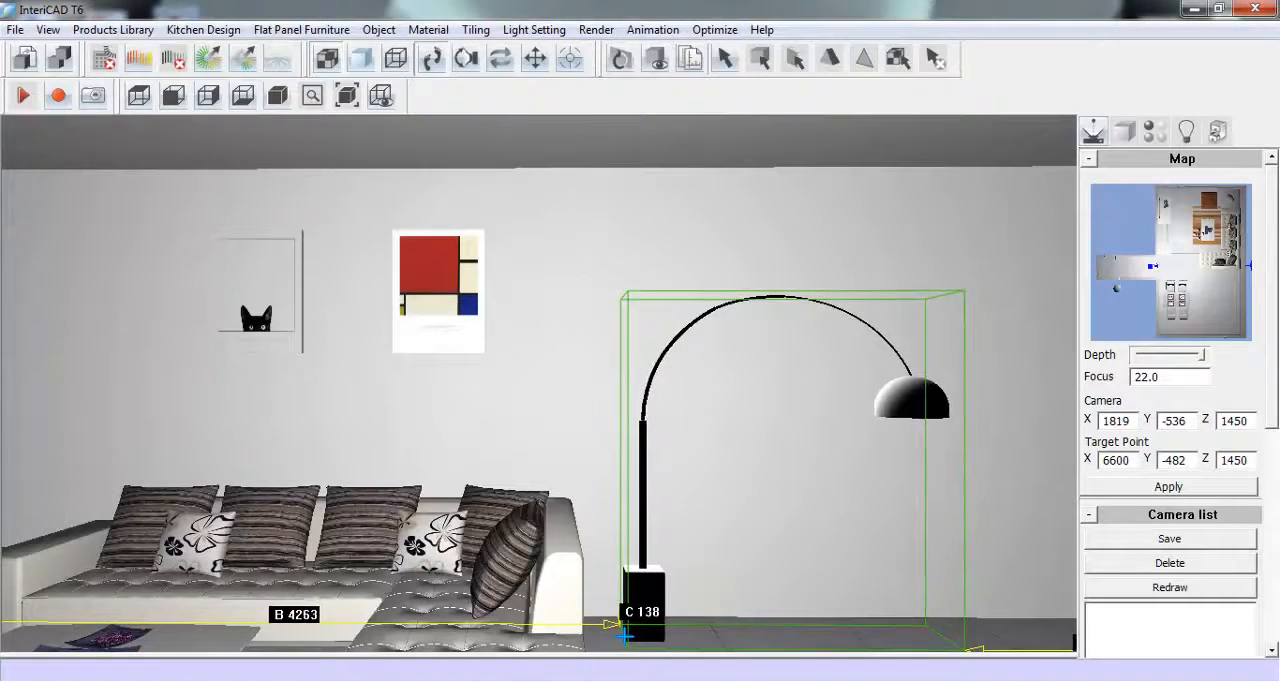
pyautogui.scroll(3, 631, 636)
pyautogui.scroll(6, 631, 636)
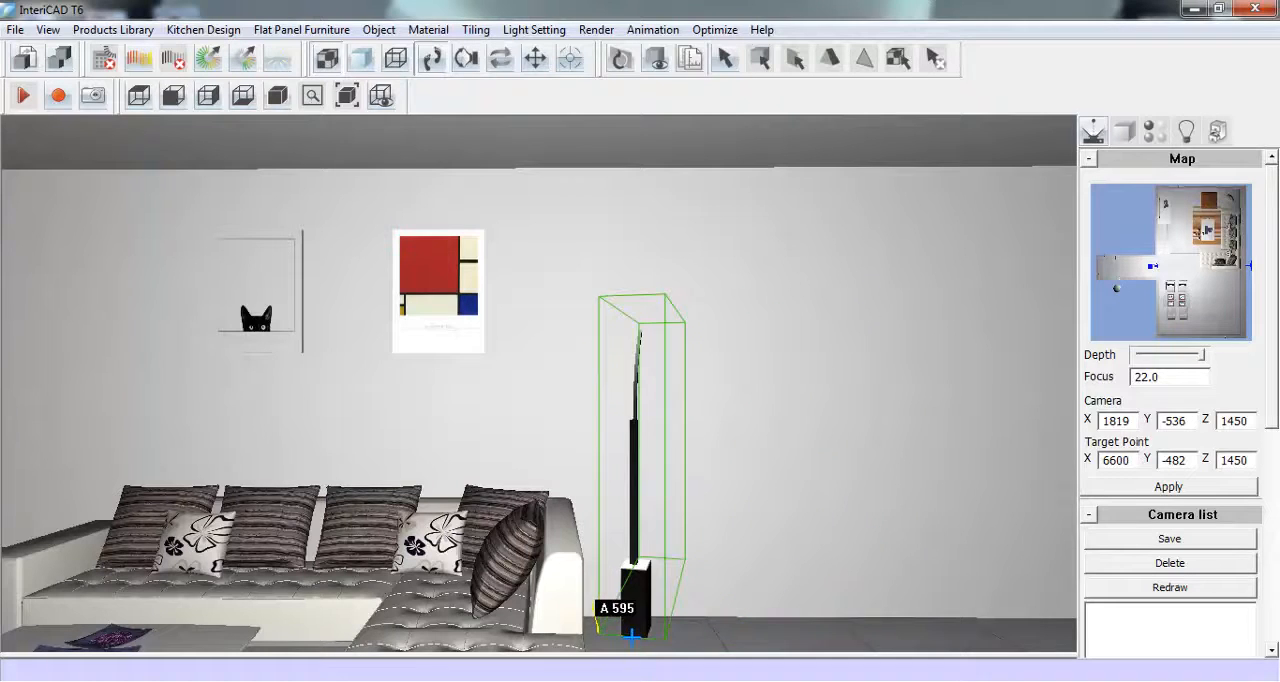
pyautogui.scroll(3, 631, 636)
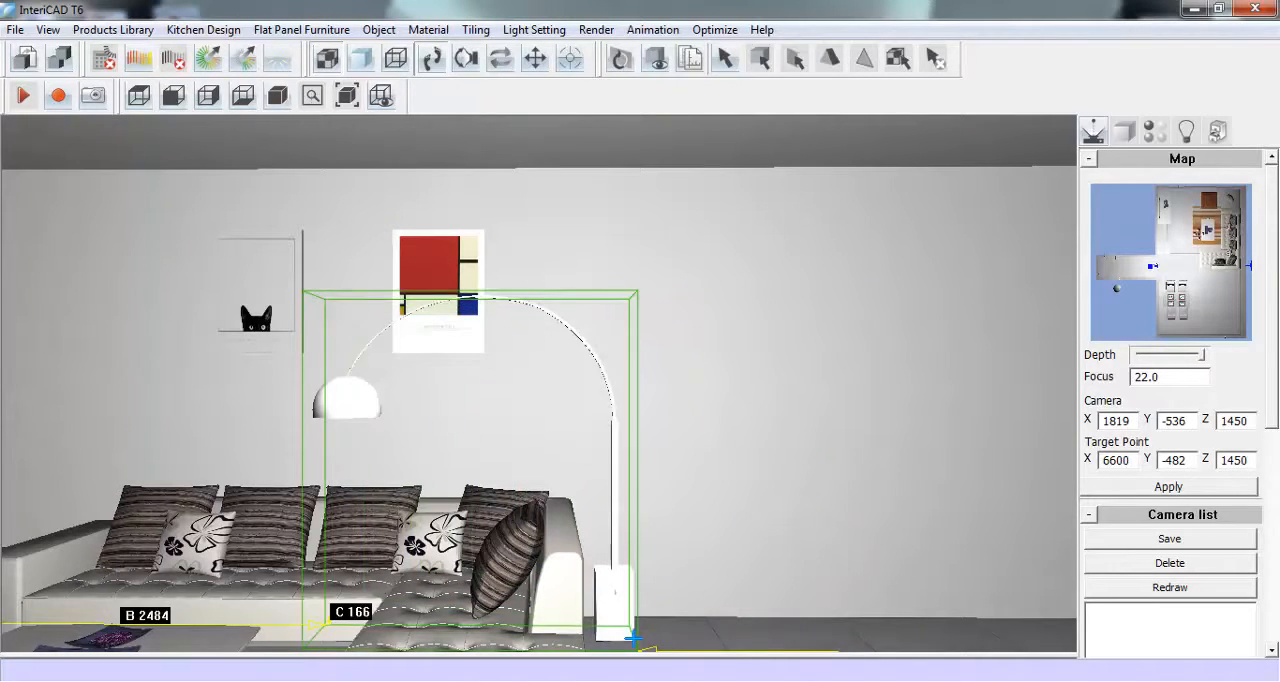
pyautogui.scroll(1, 645, 637)
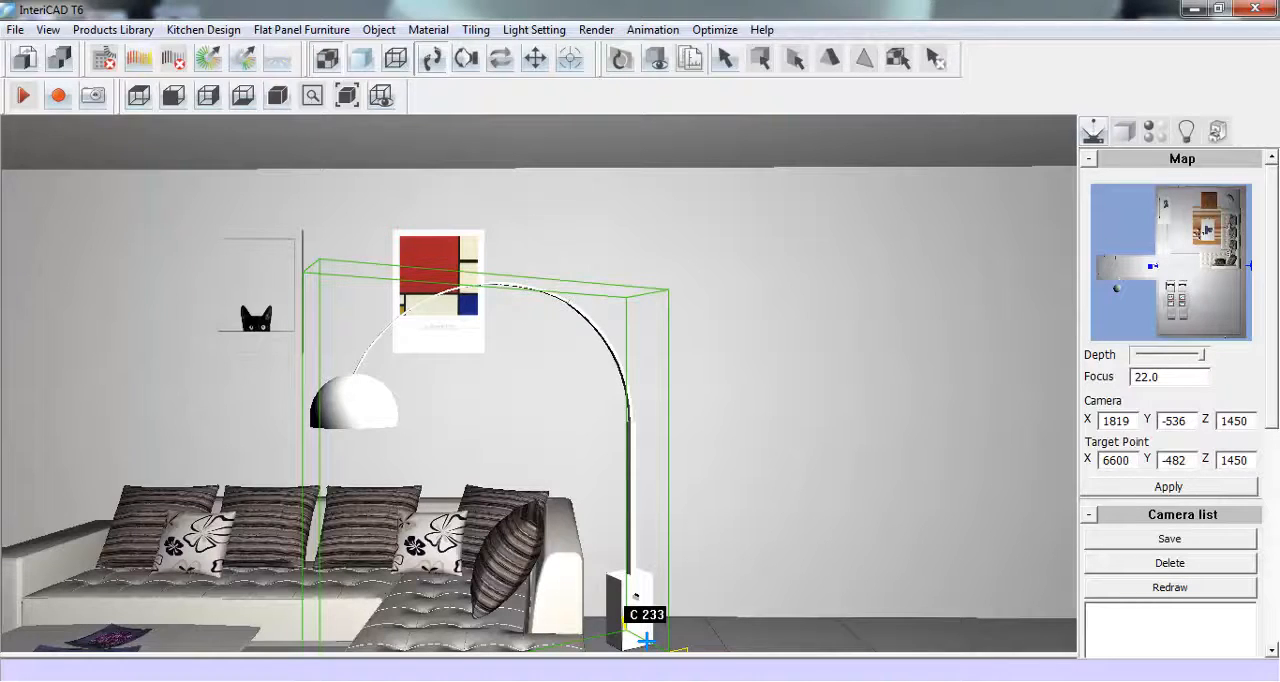
pyautogui.click(645, 637)
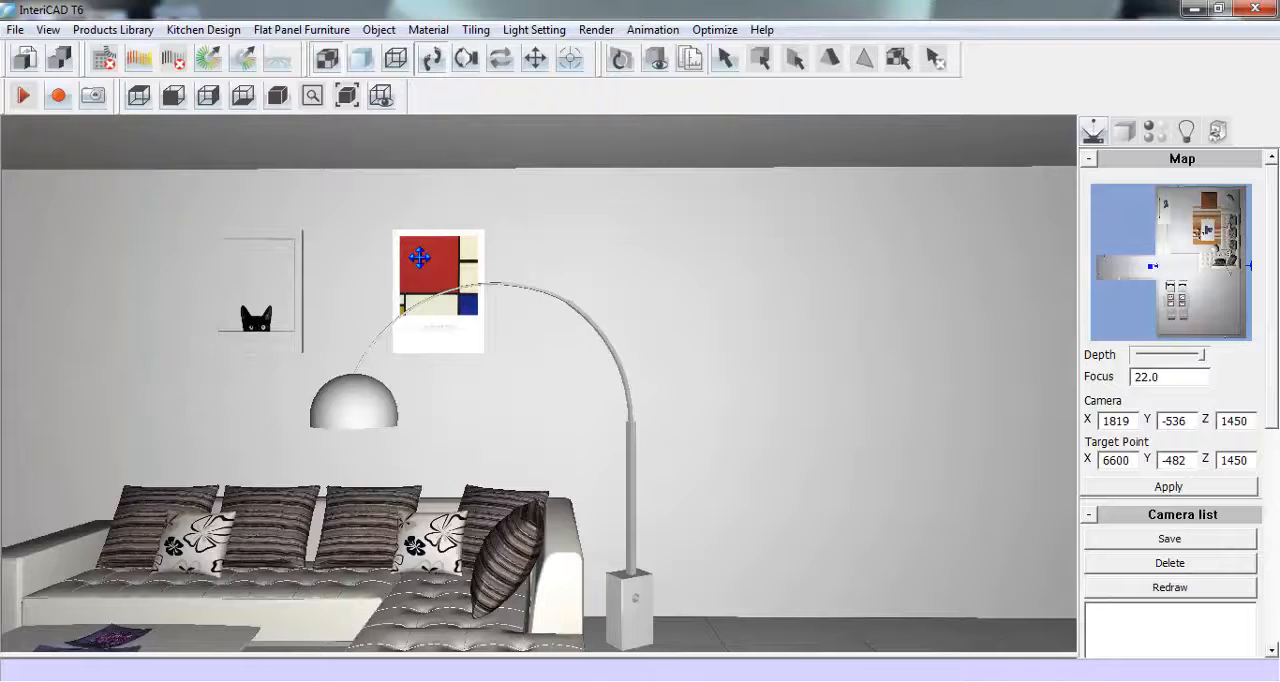
# - Enlarge the painting set above the sofa to about 1896 mm wide and 896 mm high
pyautogui.click(1124, 132)
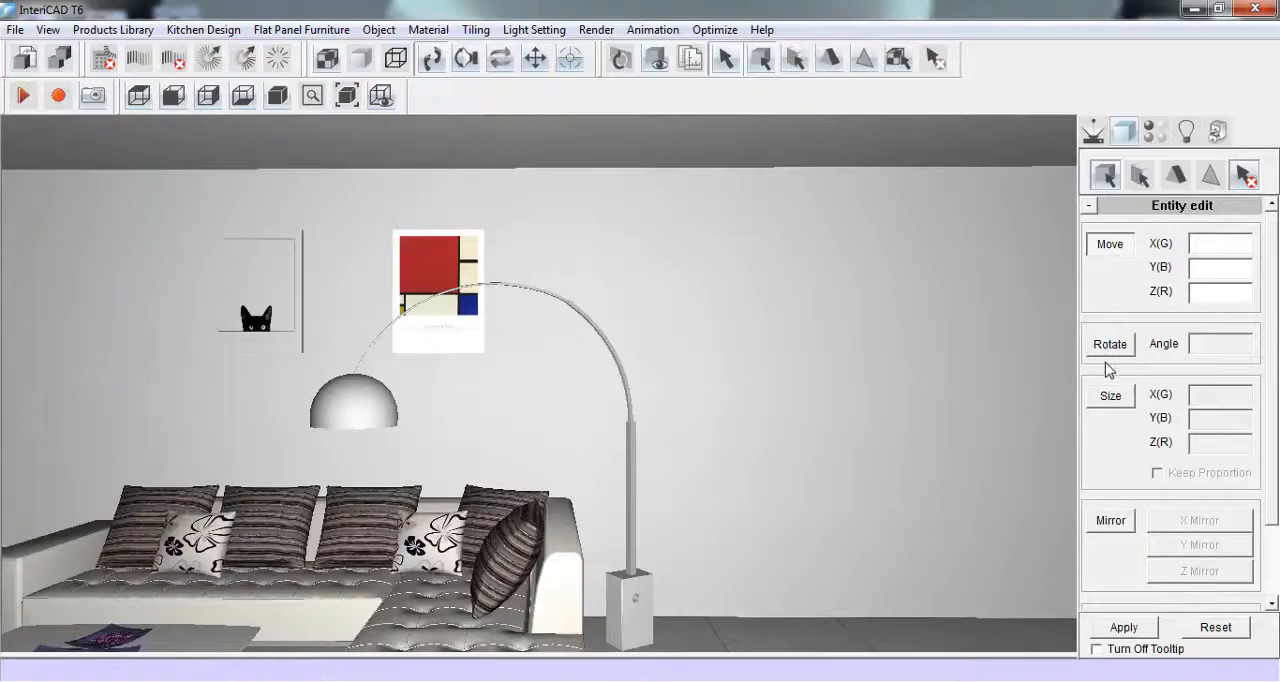
pyautogui.click(1110, 396)
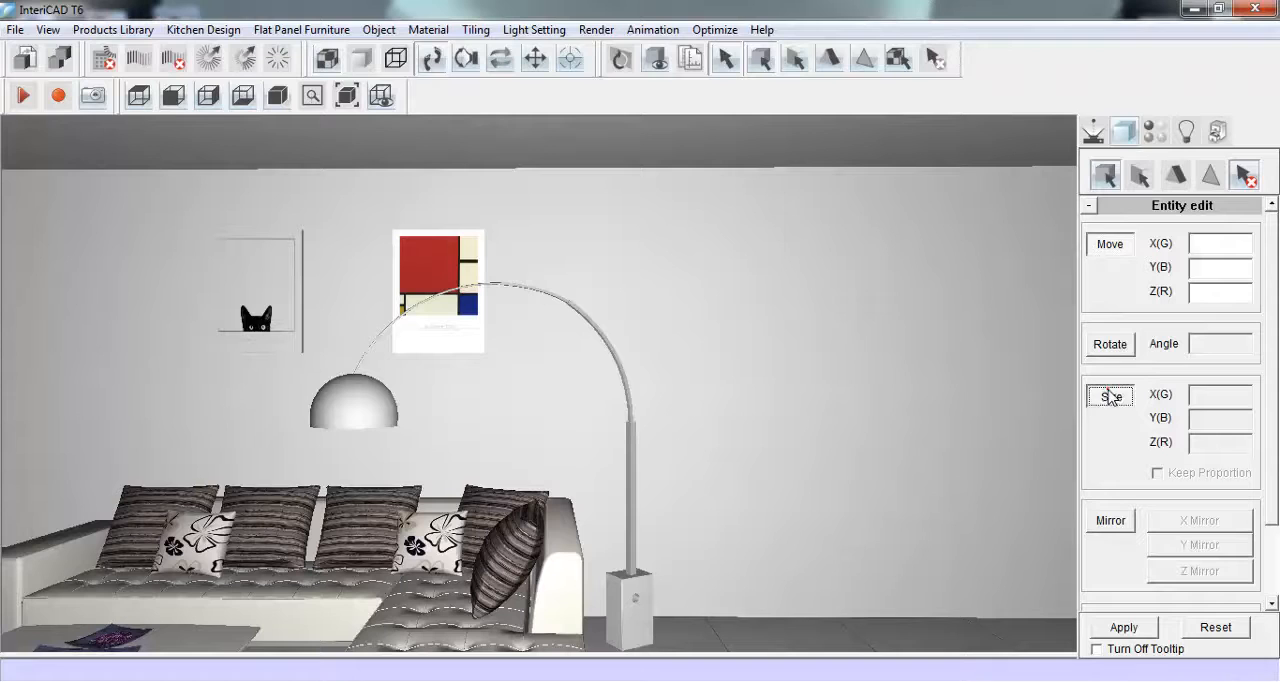
pyautogui.click(455, 256)
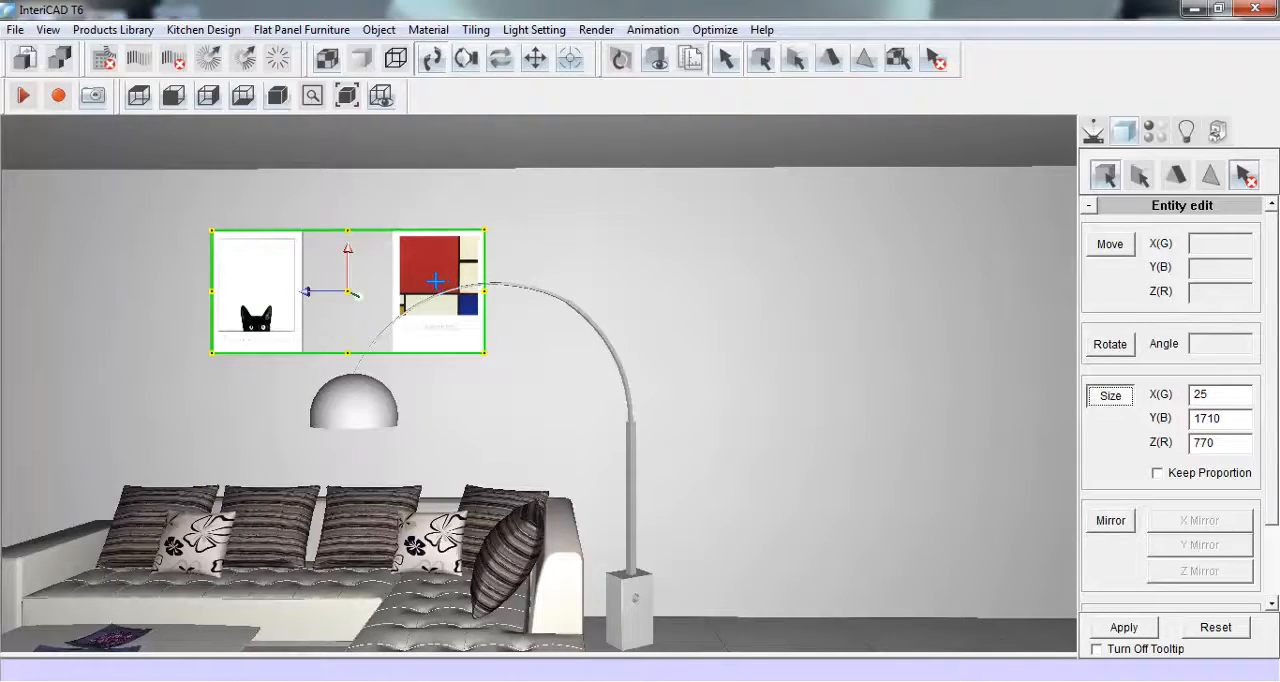
pyautogui.moveTo(349, 231); pyautogui.dragTo(349, 220)
pyautogui.moveTo(488, 285); pyautogui.dragTo(496, 285)
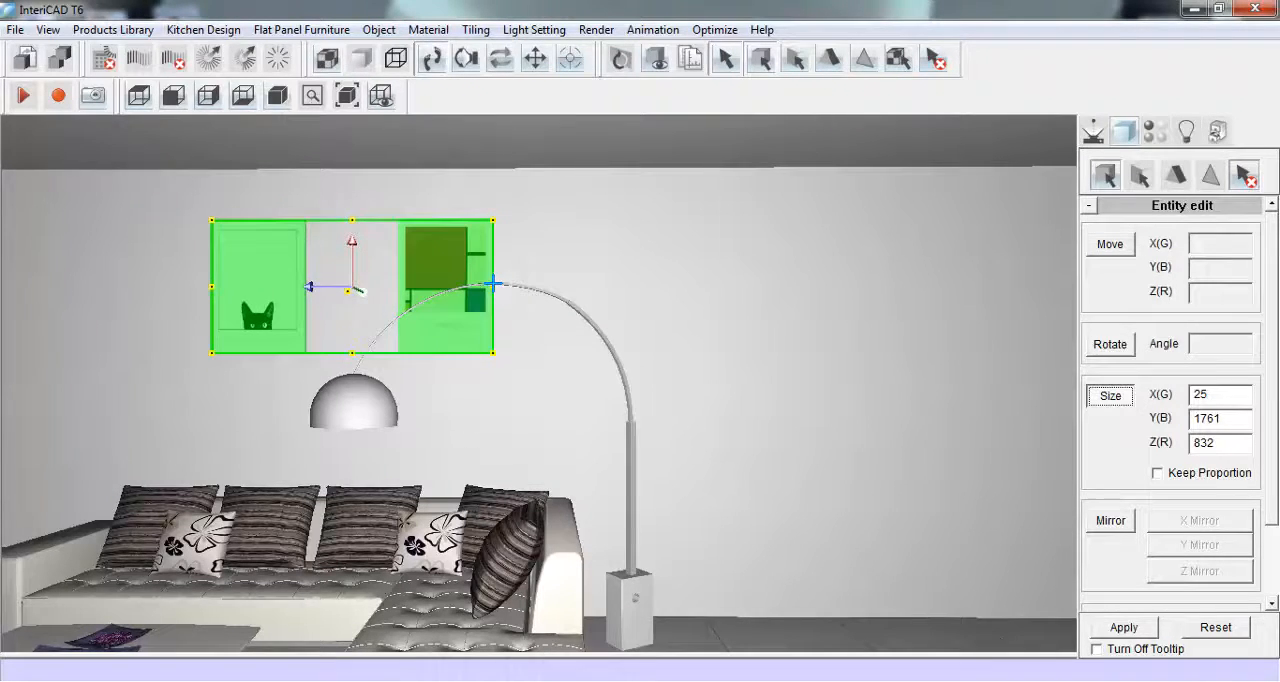
pyautogui.moveTo(495, 355); pyautogui.dragTo(516, 364)
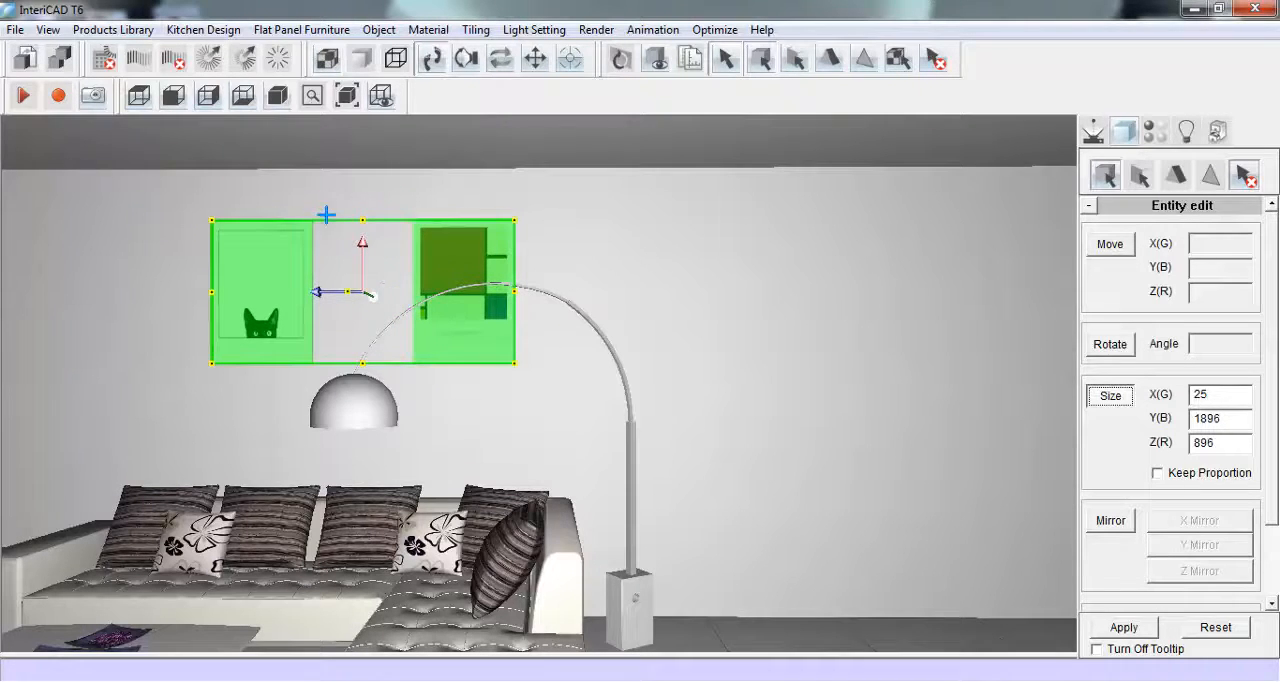
pyautogui.click(1123, 627)
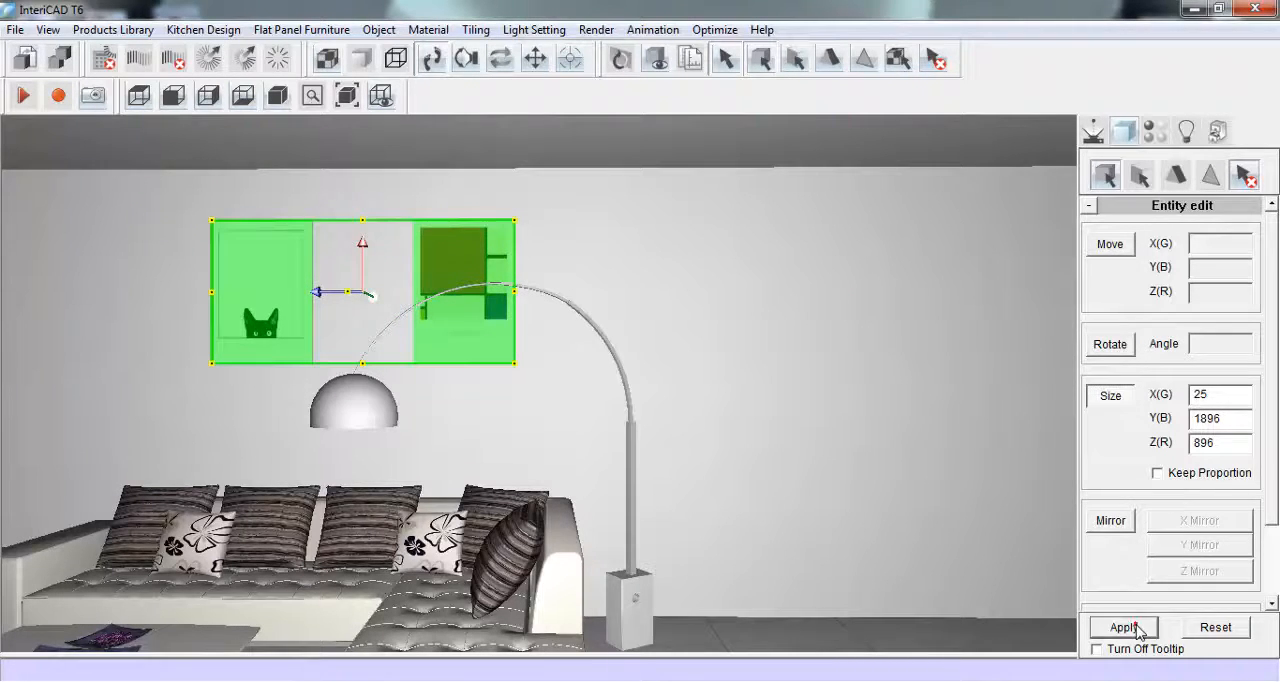
# - Show the cabinet width, cabinet height and wall dimensions around the empty wall and door corner
pyautogui.click(1093, 131)
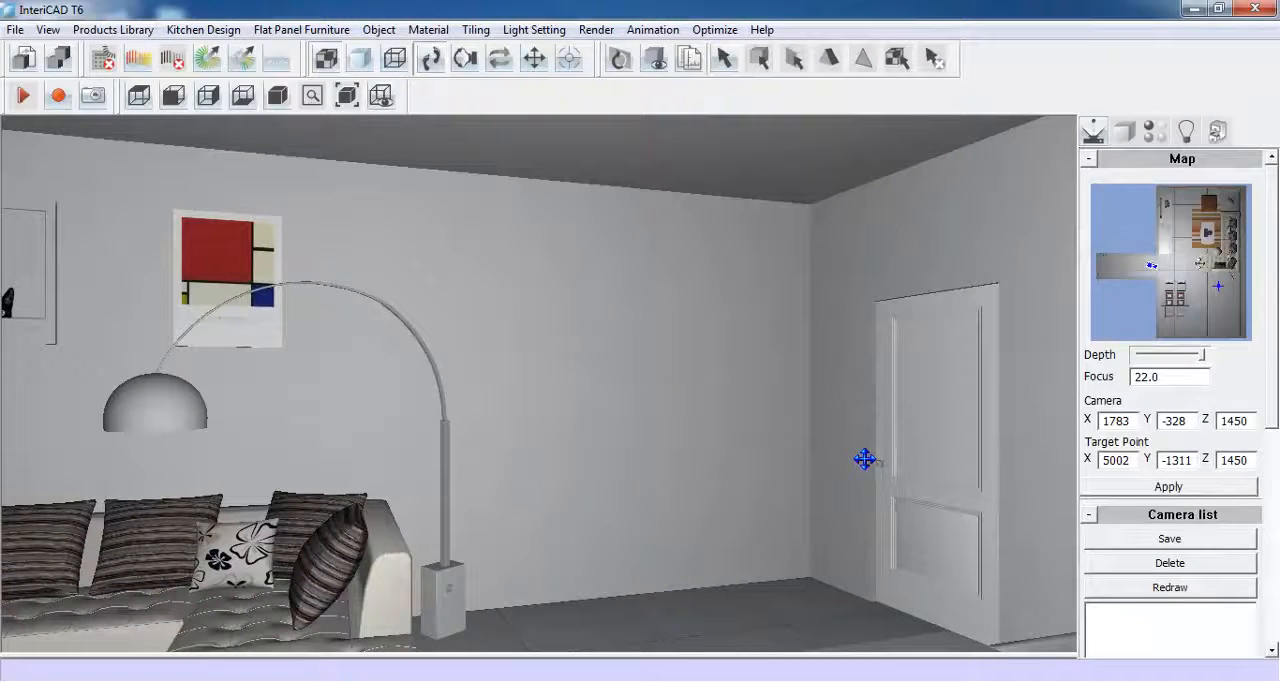
pyautogui.click(236, 31)
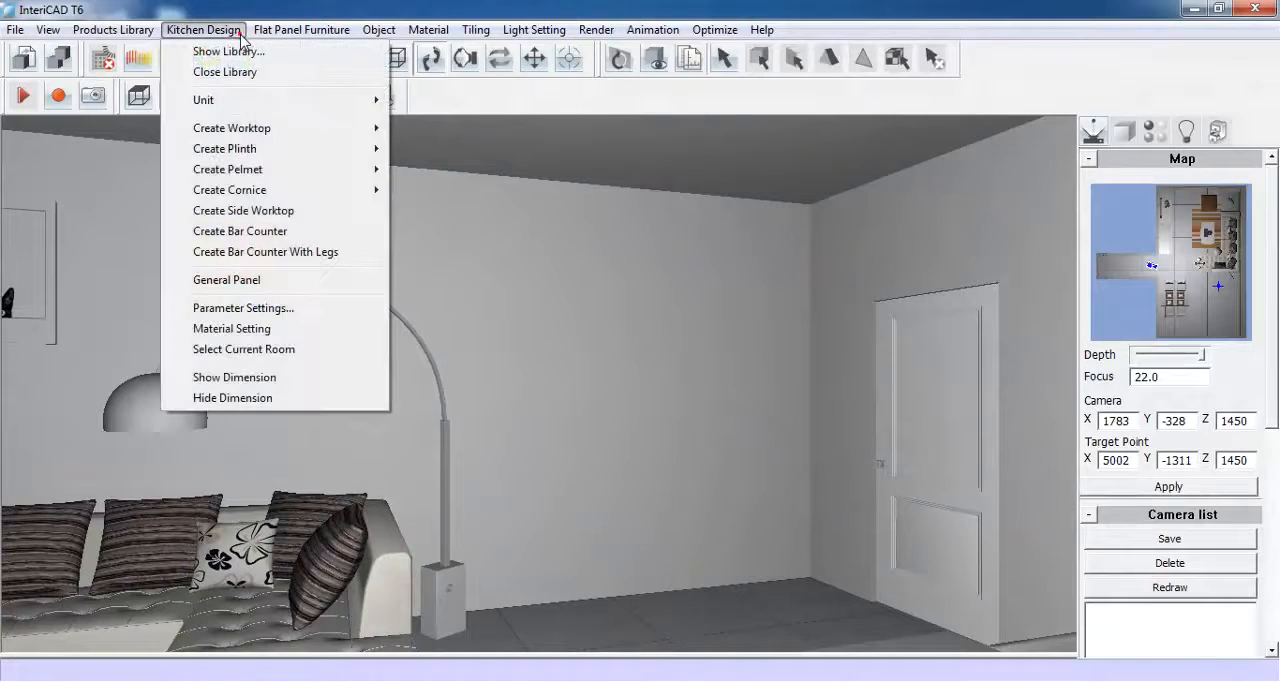
pyautogui.click(240, 378)
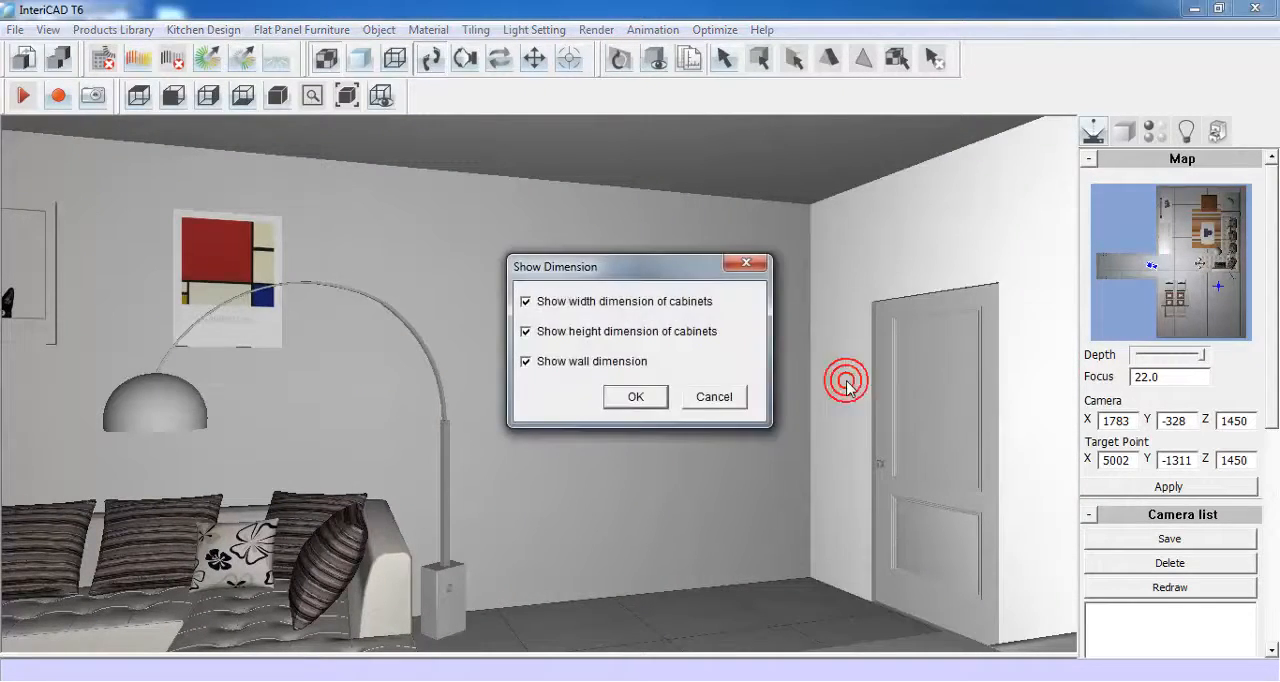
pyautogui.click(633, 398)
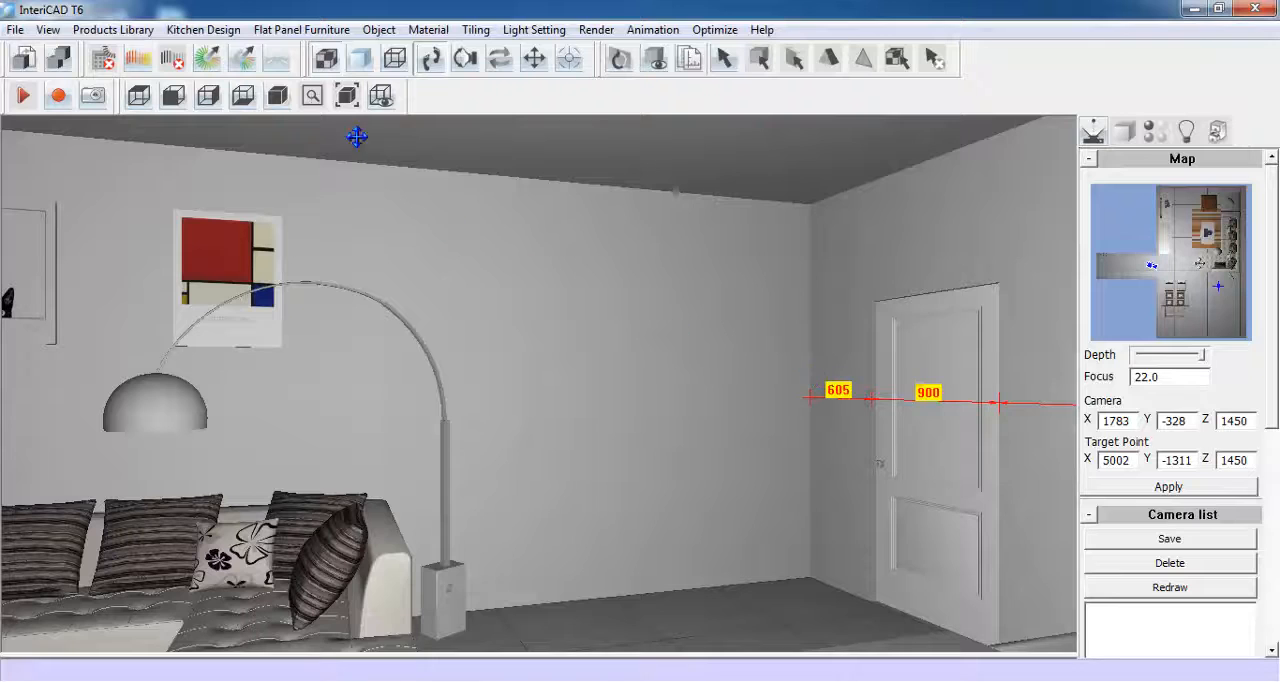
# - Turn off the worktop wall seal and set the plinth height to 120 in the kitchen parameter profile 01
pyautogui.click(221, 32)
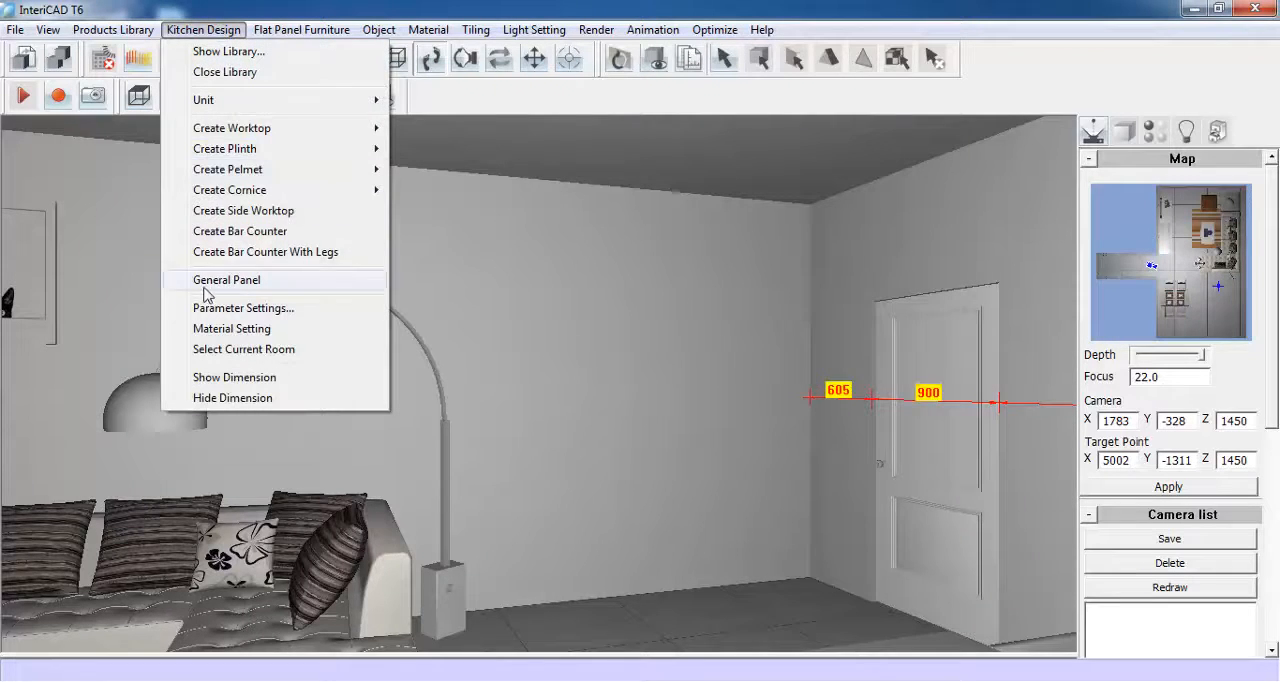
pyautogui.click(312, 318)
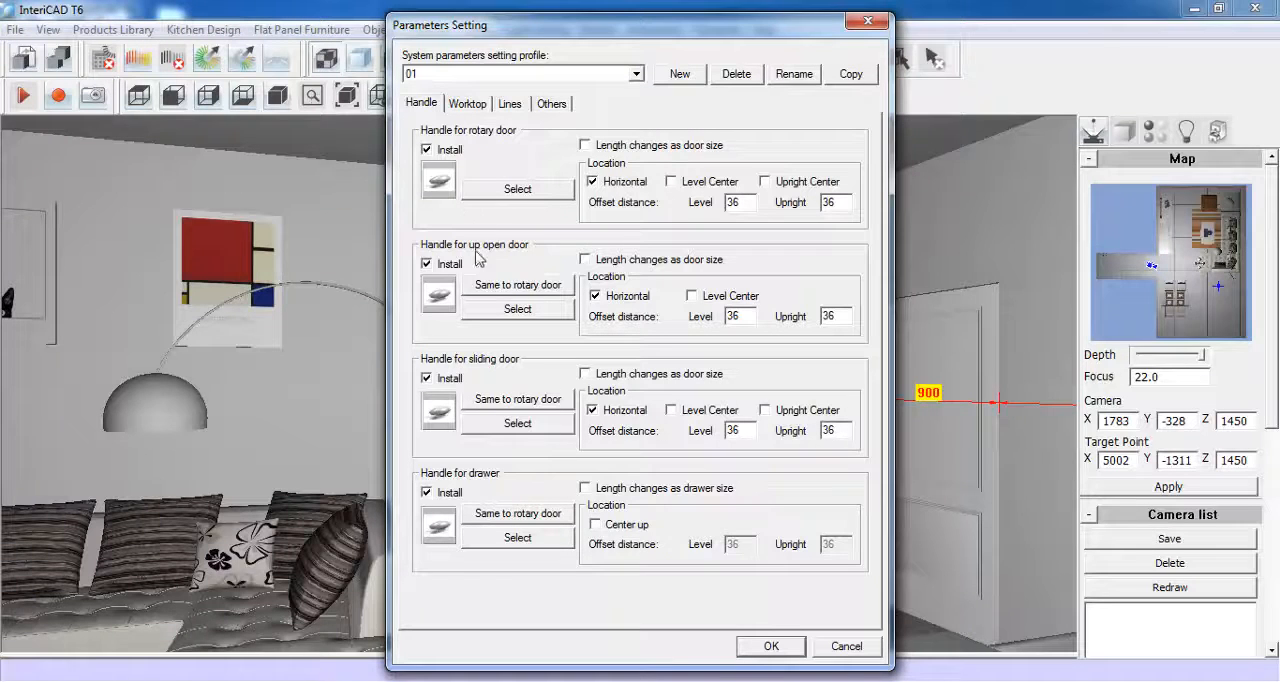
pyautogui.click(468, 104)
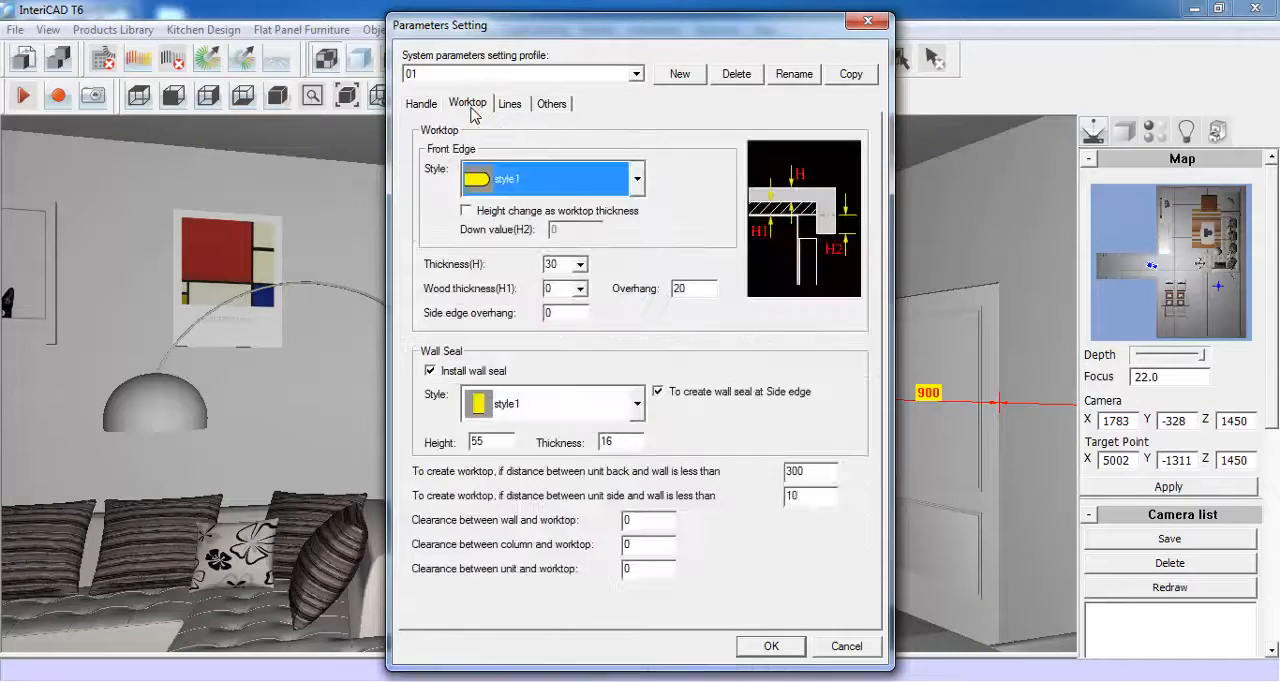
pyautogui.click(431, 371)
pyautogui.click(510, 104)
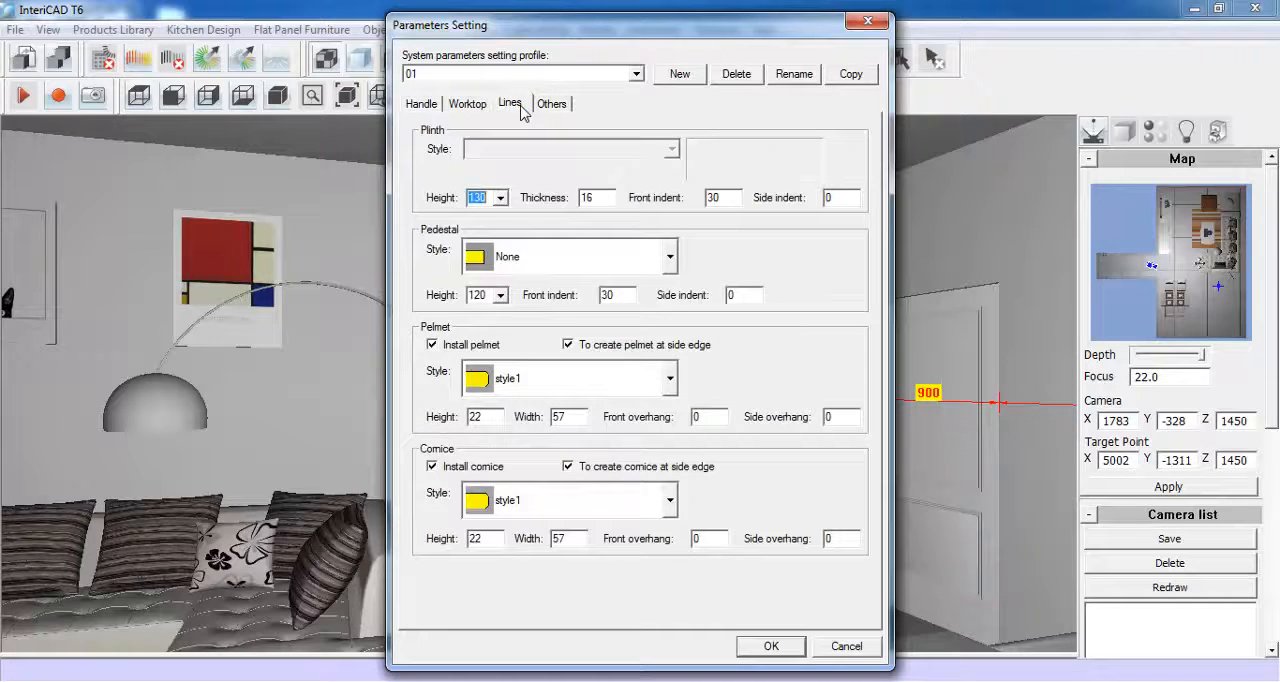
pyautogui.click(499, 198)
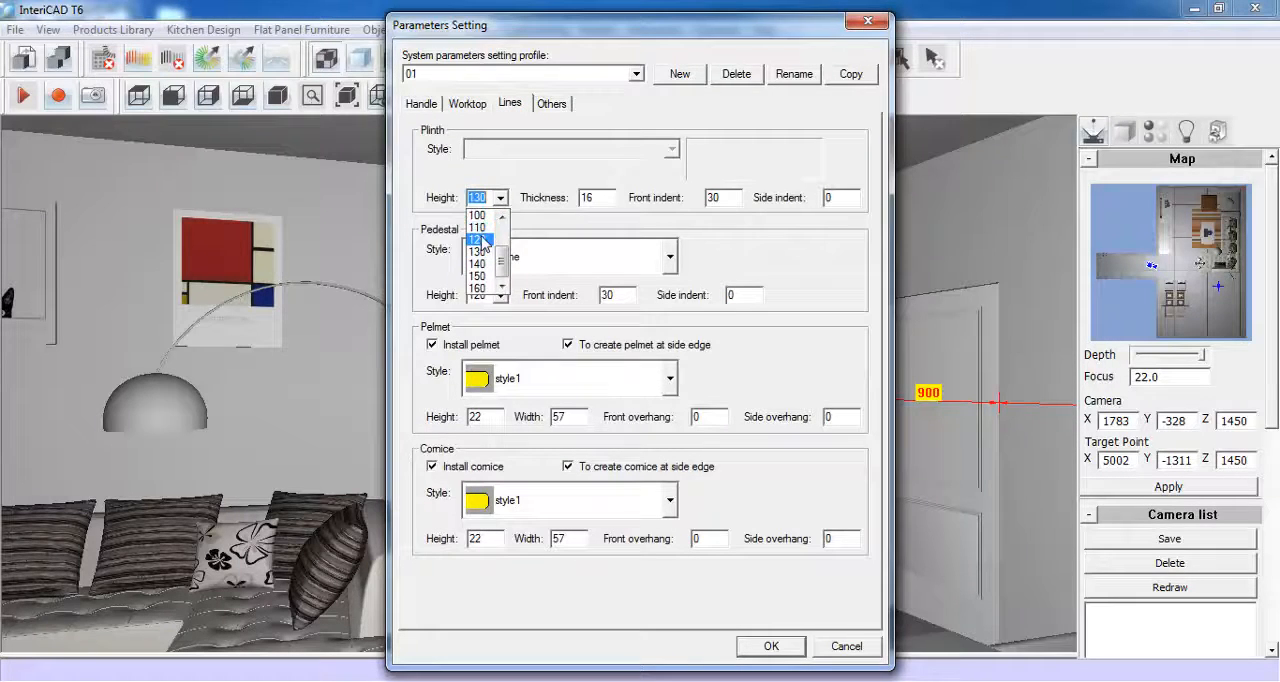
pyautogui.click(478, 240)
# - Set the wall unit elevation to the bottom of the unit to 1500 and apply the kitchen parameters
pyautogui.click(551, 104)
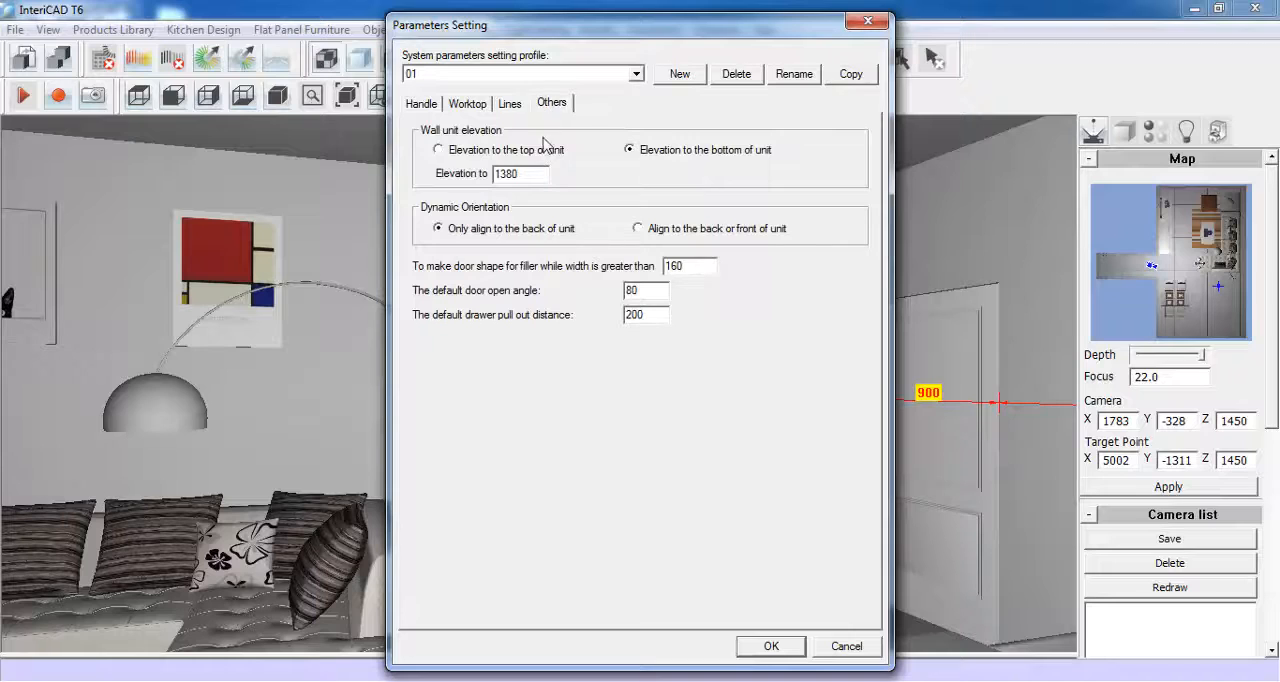
pyautogui.doubleClick(531, 173)
pyautogui.write('1500')
pyautogui.click(770, 646)
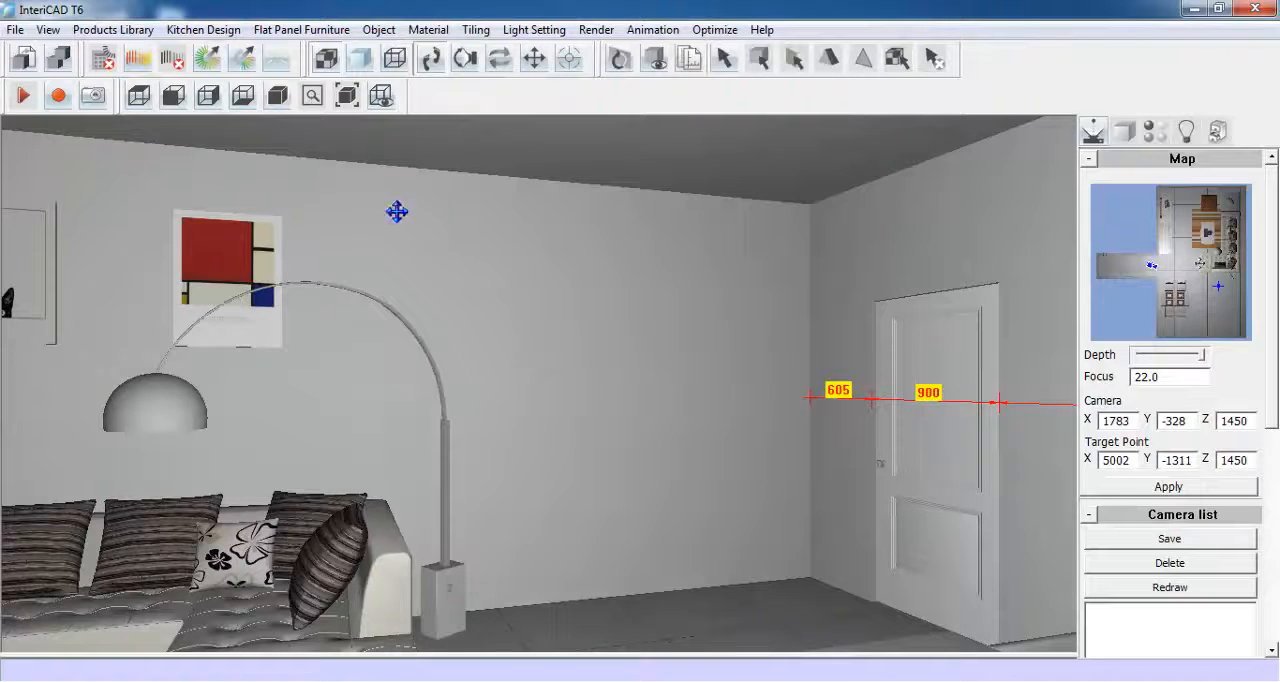
# - Create a new kitchen material scheme named 02
pyautogui.click(205, 30)
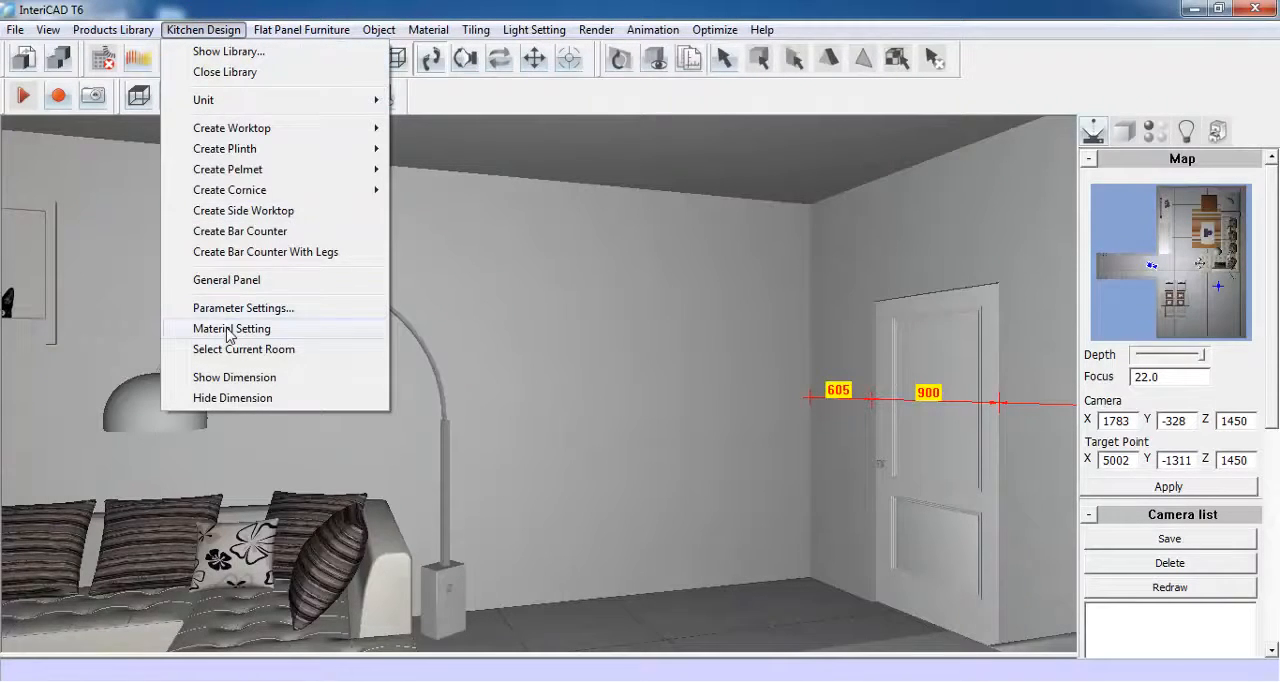
pyautogui.click(296, 333)
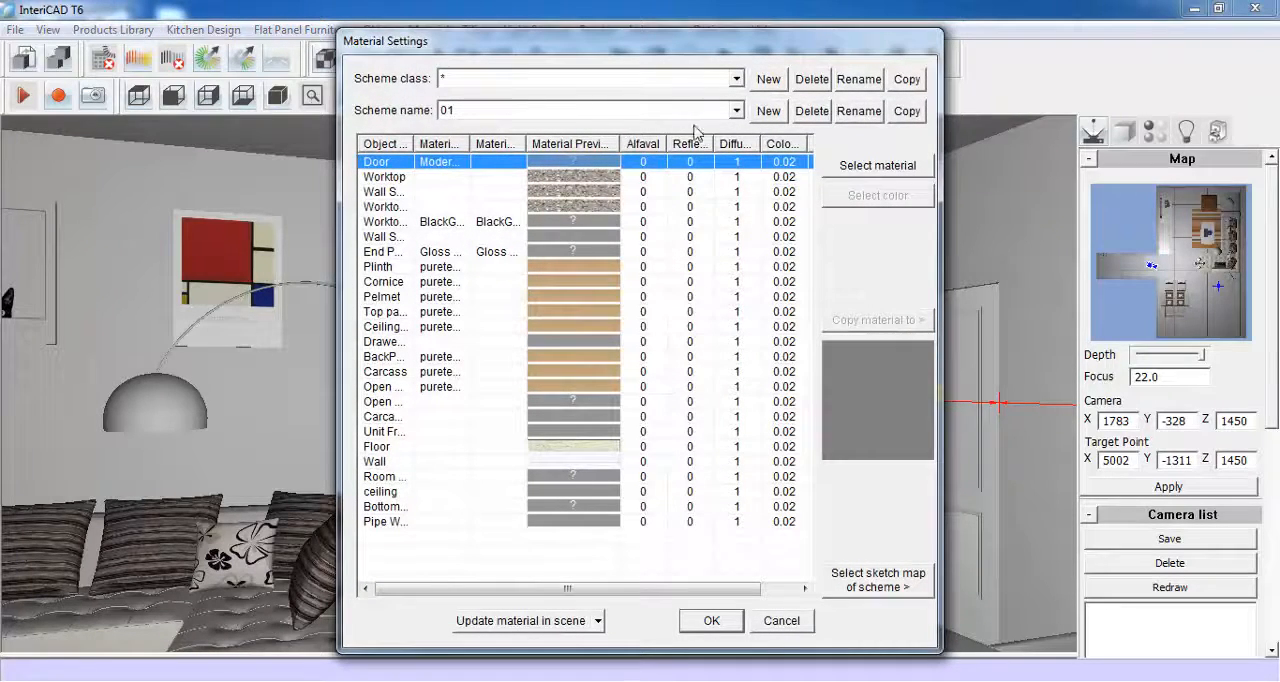
pyautogui.click(768, 111)
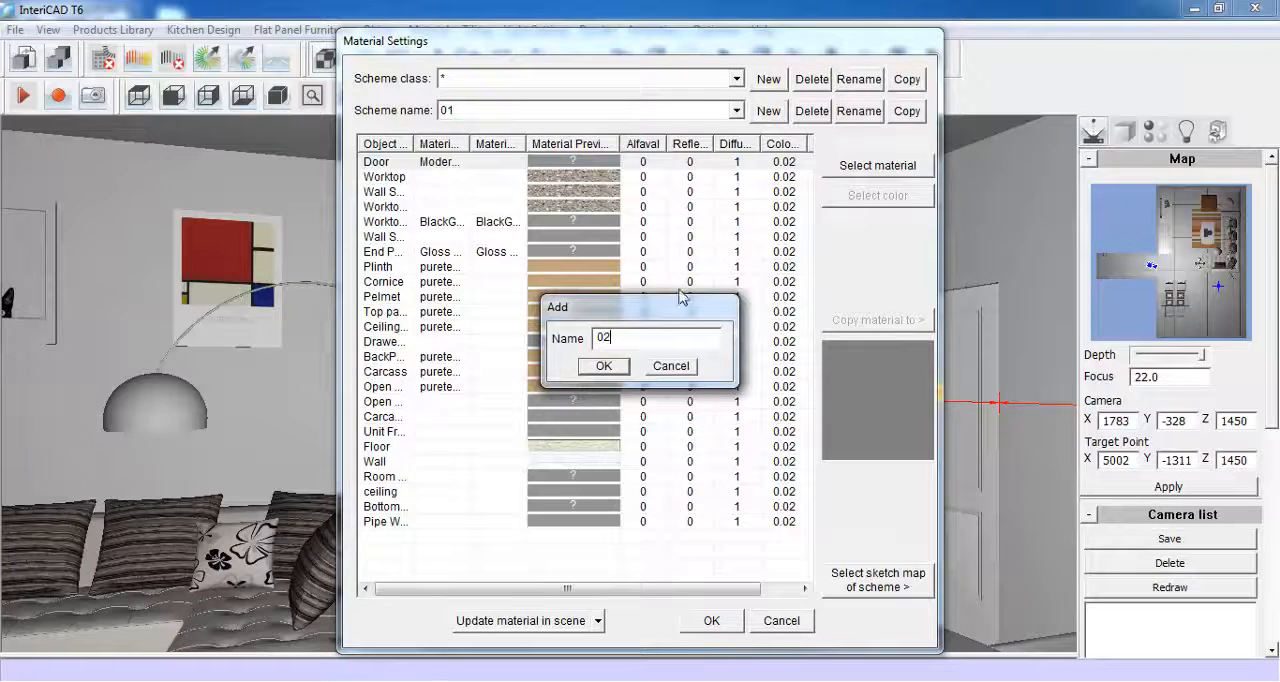
pyautogui.click(604, 366)
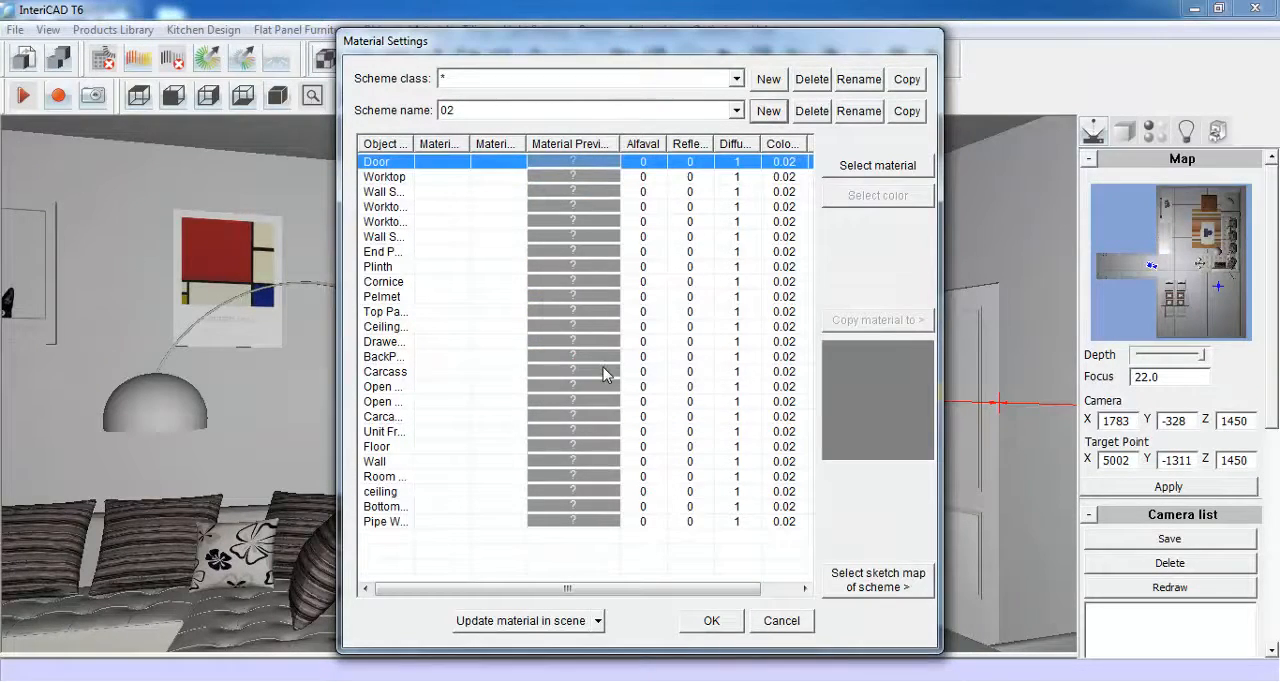
# - Assign the white door style 03 from the PVC series, class Grade D, with the Default shape to the scheme's doors
pyautogui.click(851, 172)
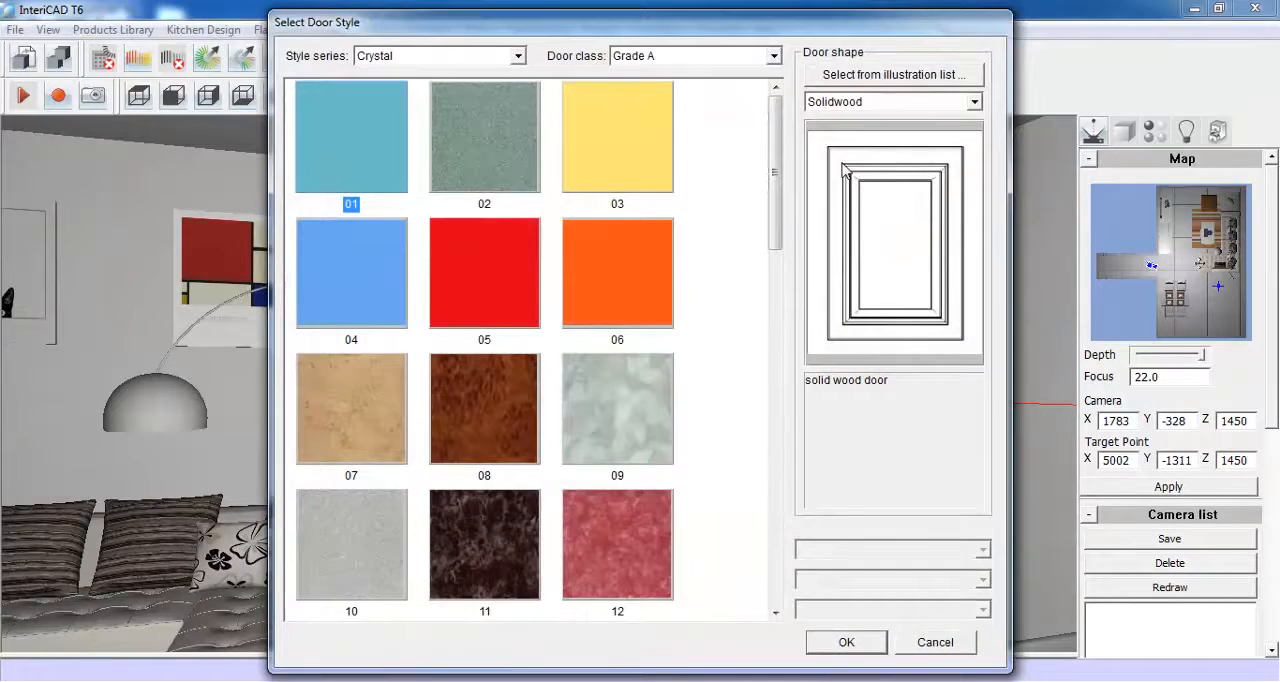
pyautogui.click(774, 56)
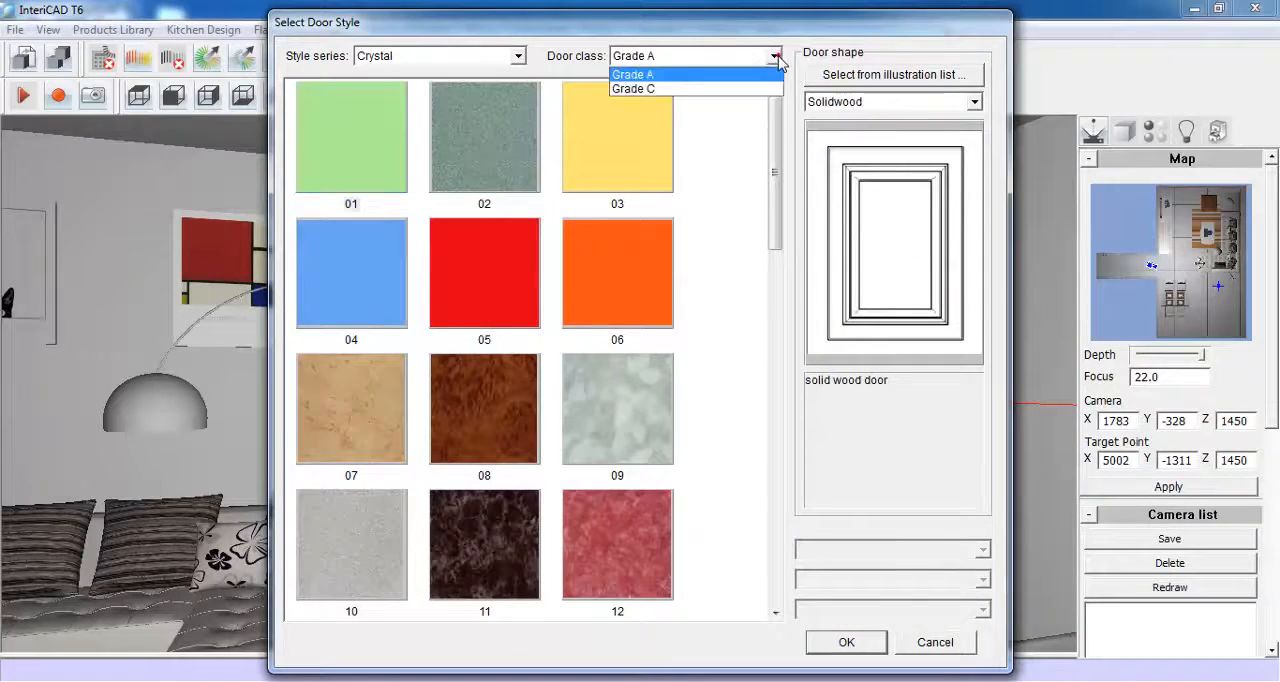
pyautogui.click(741, 90)
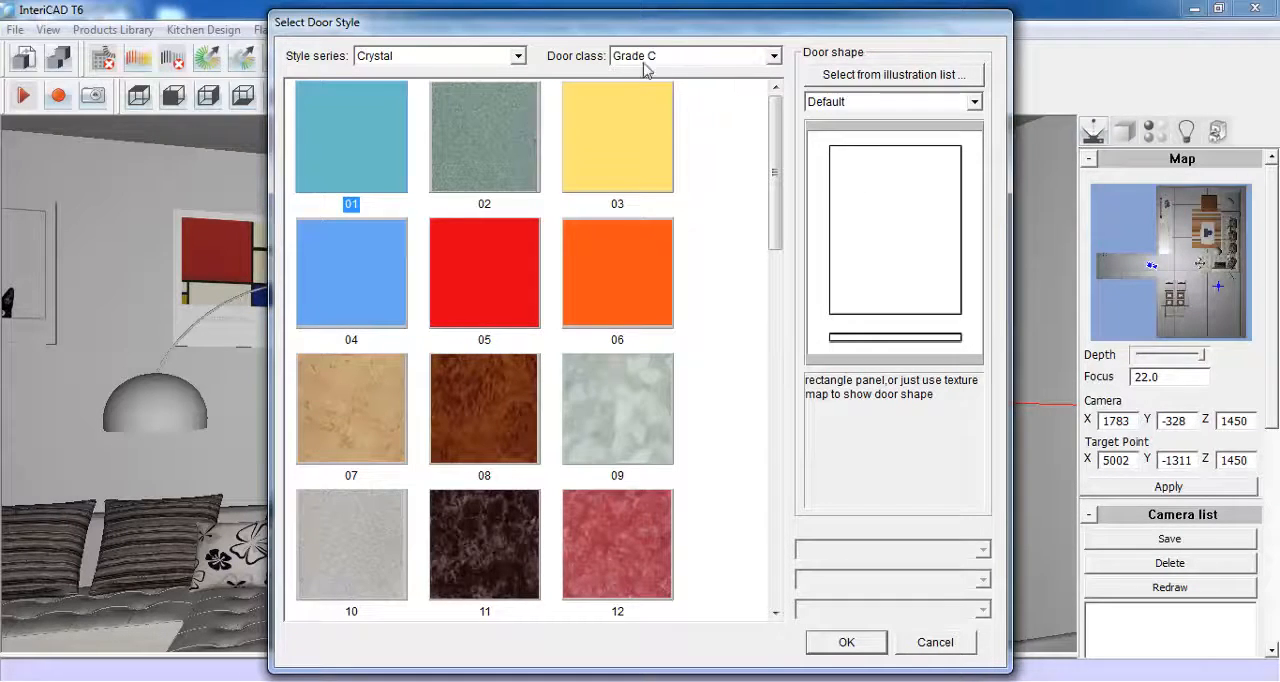
pyautogui.click(518, 57)
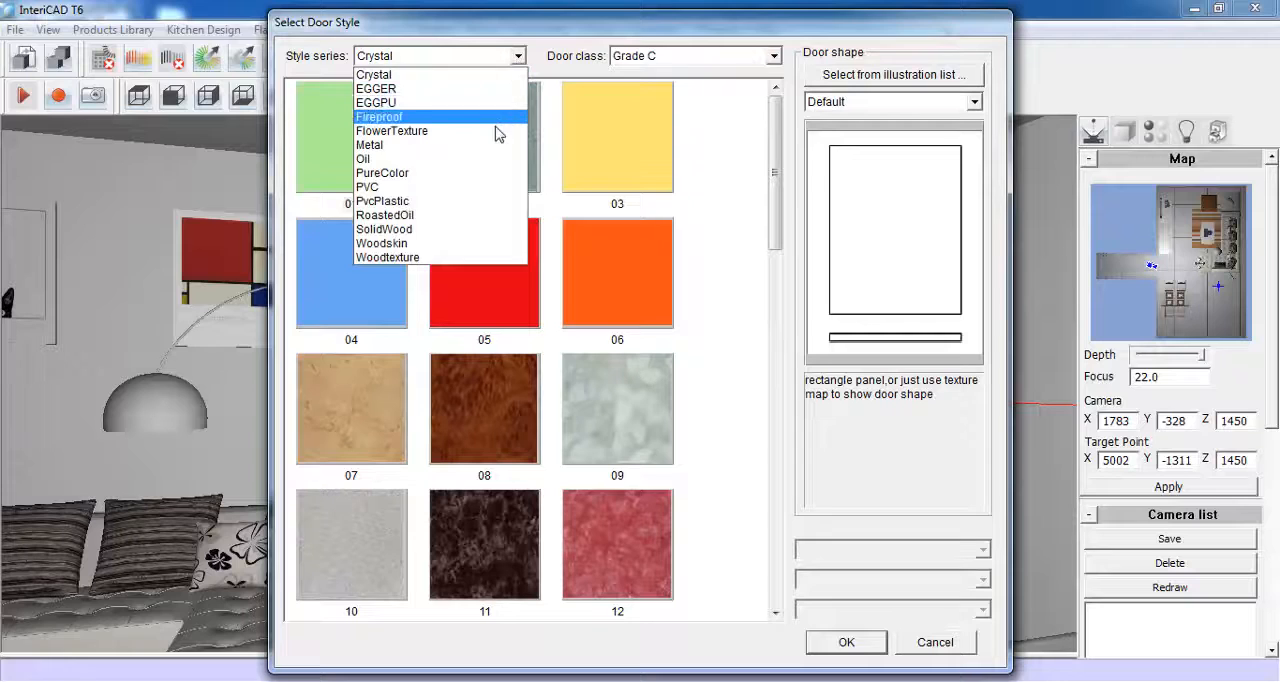
pyautogui.click(489, 189)
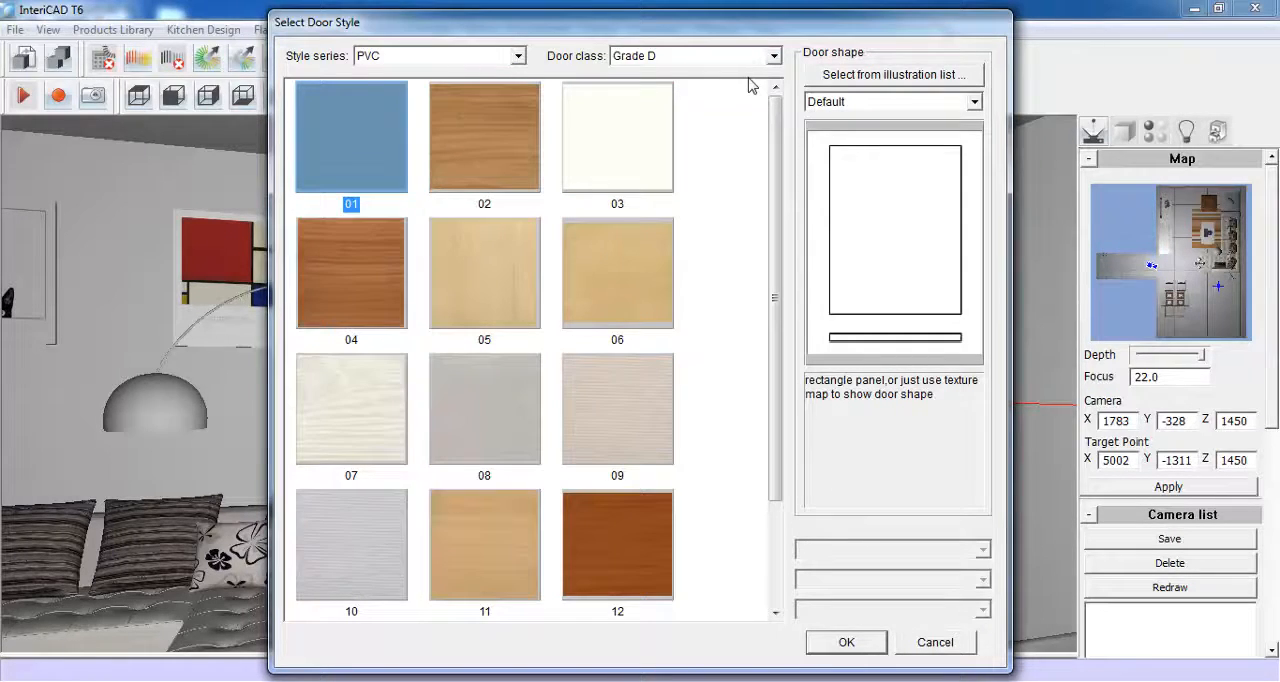
pyautogui.click(646, 150)
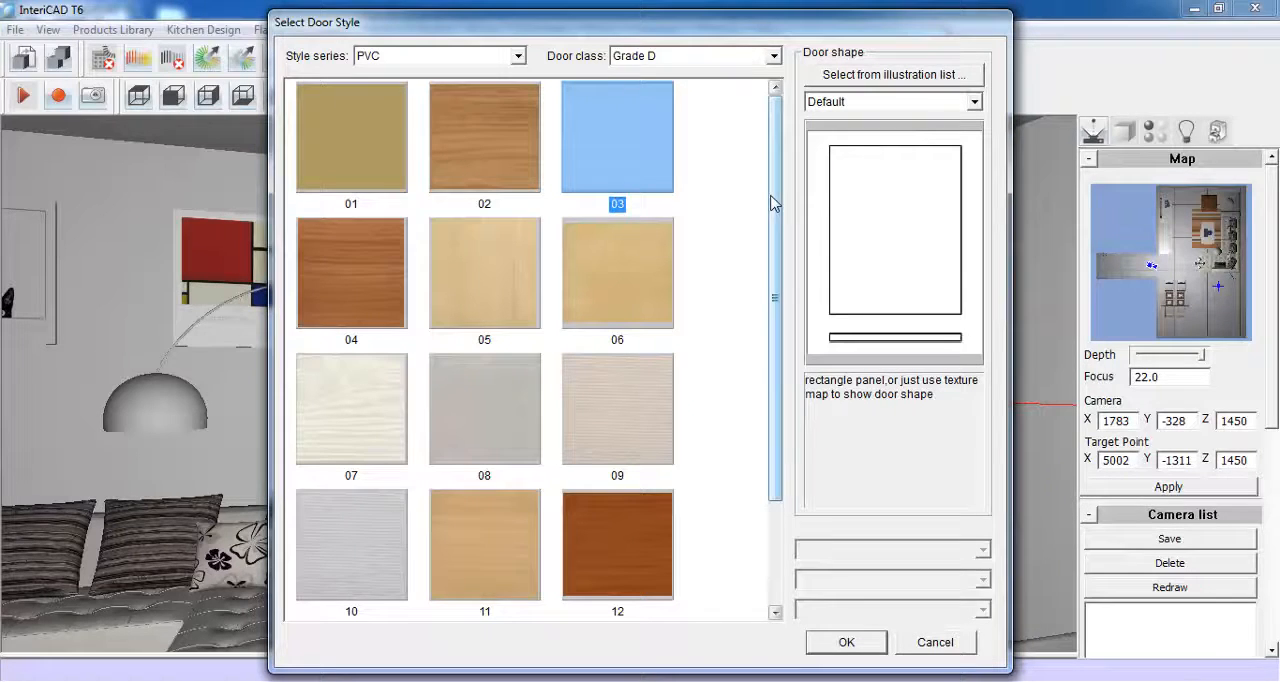
pyautogui.click(846, 642)
# - Assign the near-white colour from the black colour series to the worktop in scheme 02
pyautogui.click(580, 177)
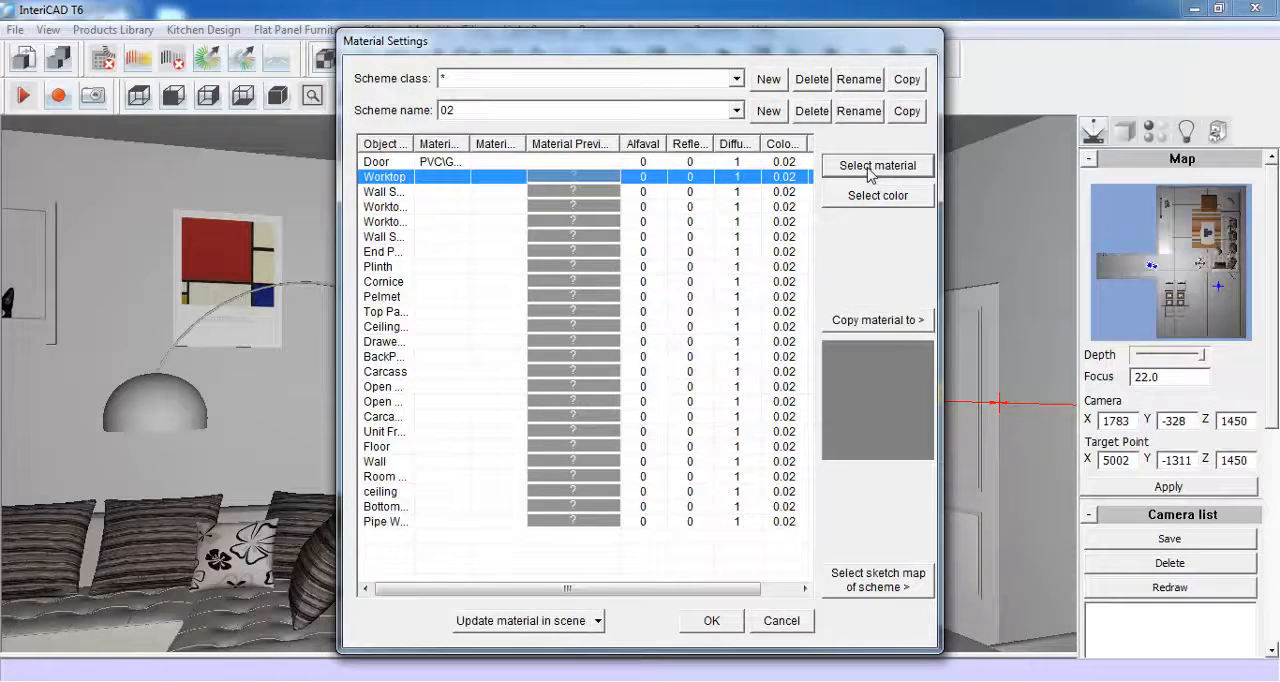
pyautogui.click(880, 198)
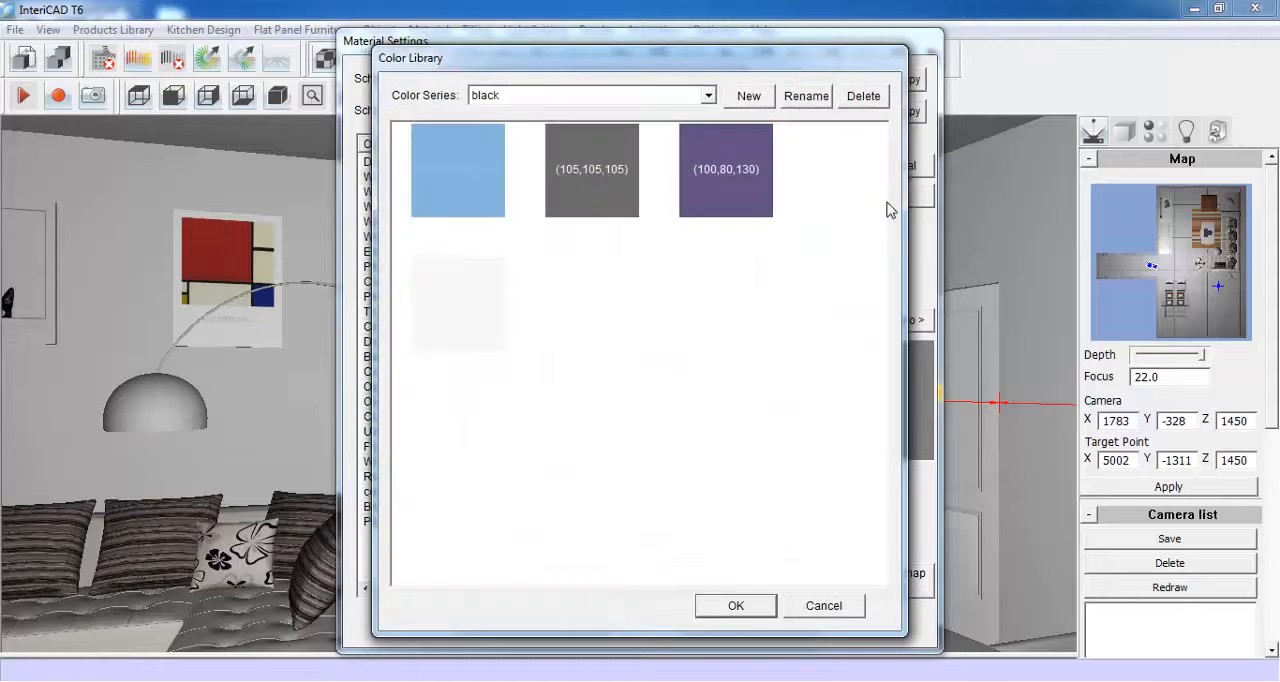
pyautogui.click(477, 304)
pyautogui.click(735, 605)
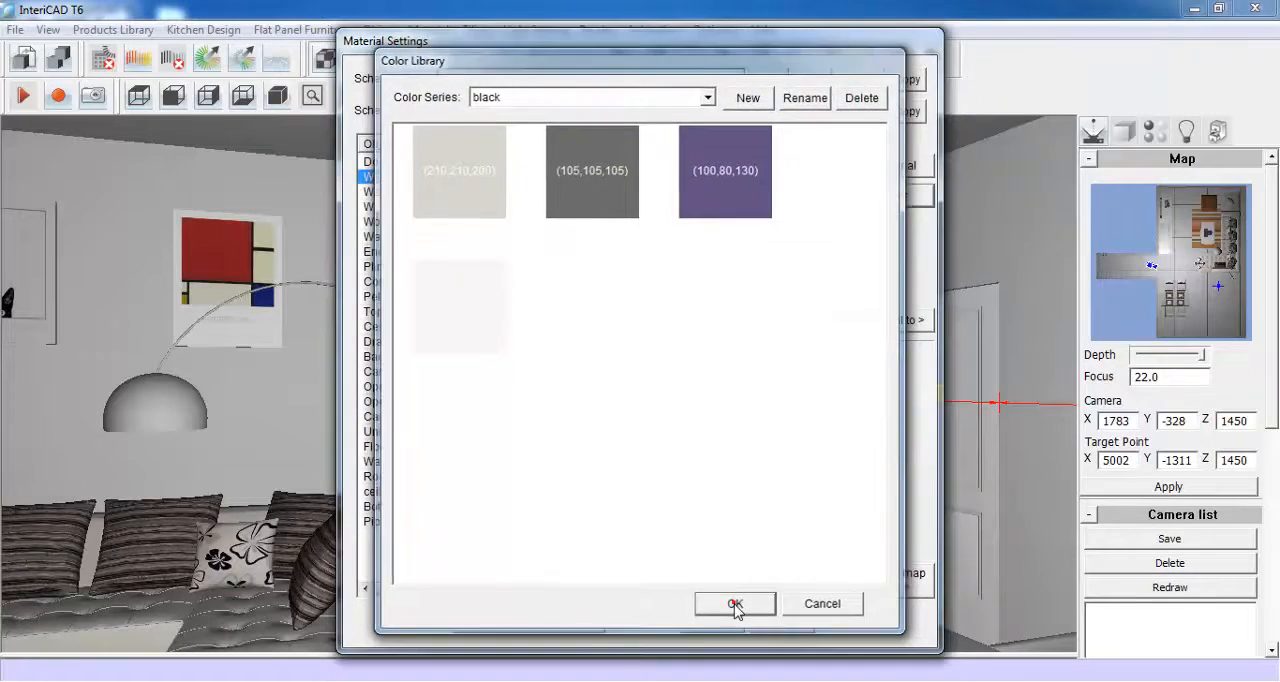
pyautogui.click(598, 222)
pyautogui.click(571, 177)
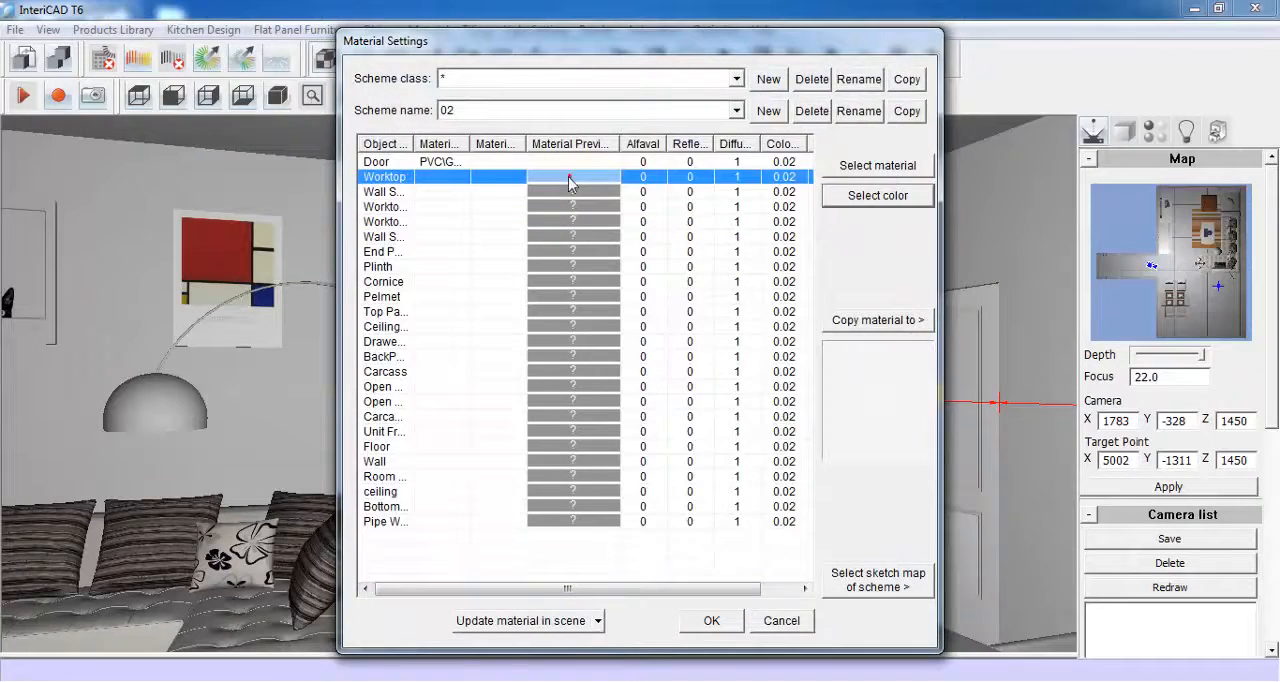
# - Copy the worktop's material to all the remaining objects, from Wall Seal through Pipe Wrap, and accept the material settings
pyautogui.click(868, 322)
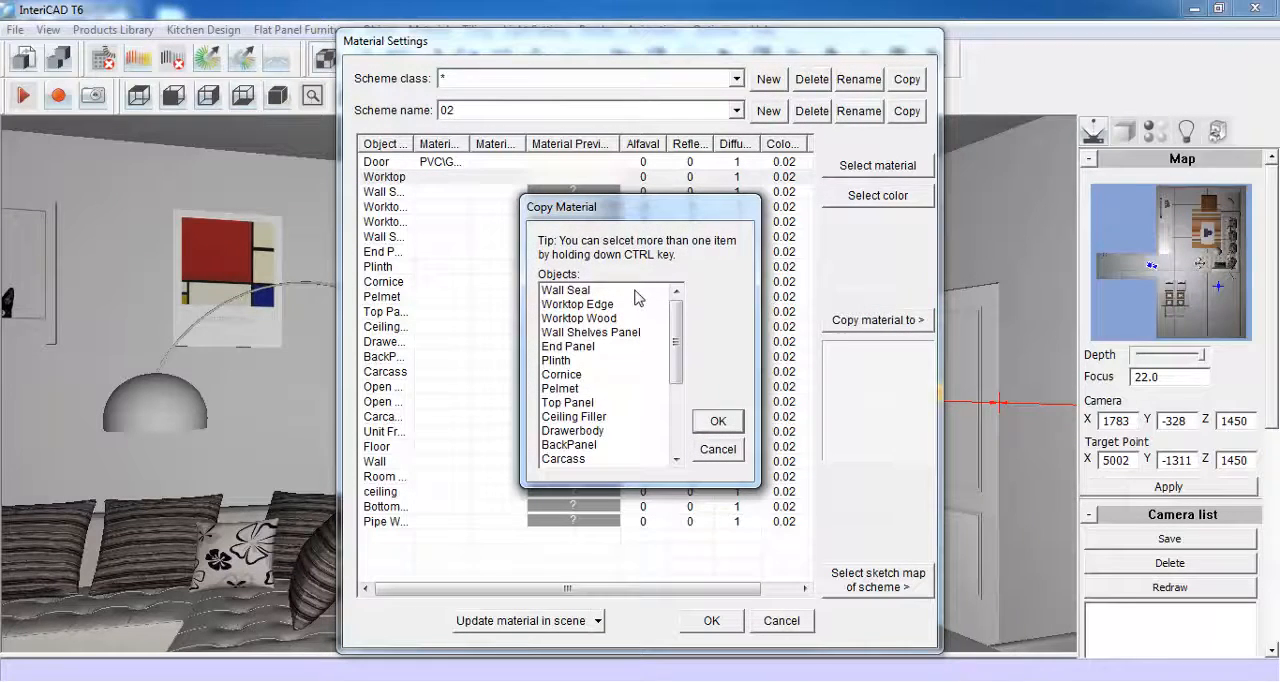
pyautogui.moveTo(638, 297); pyautogui.dragTo(622, 462)
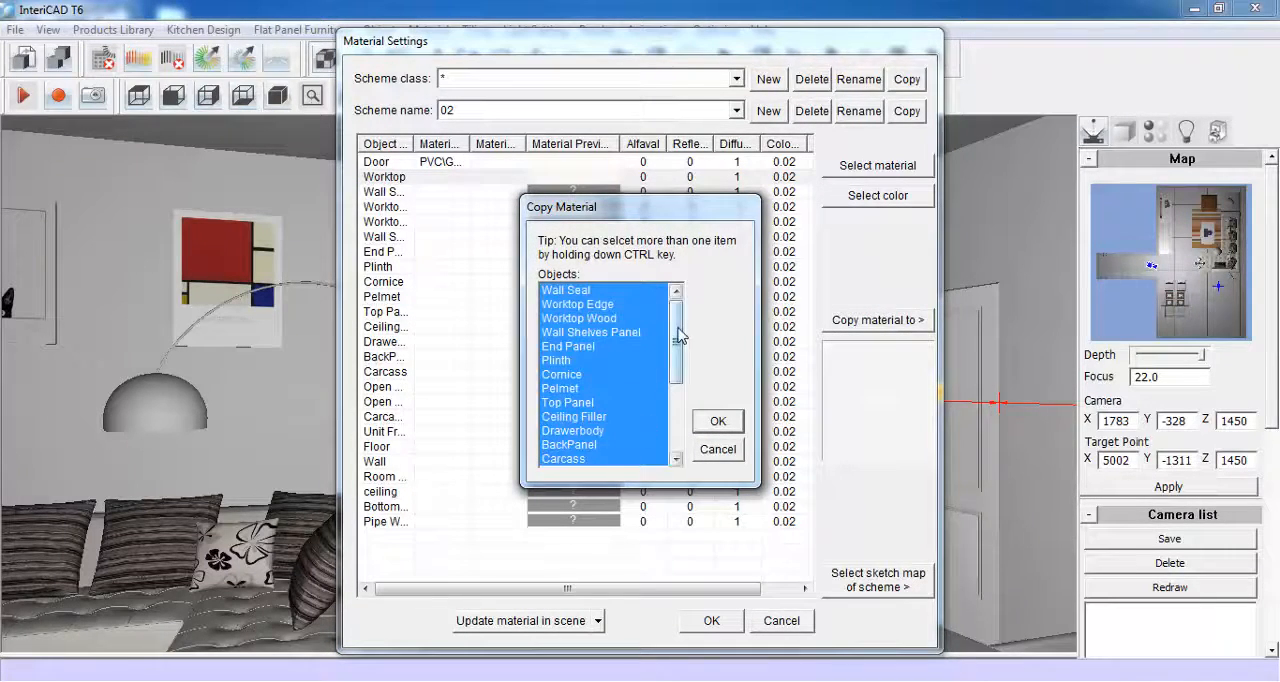
pyautogui.moveTo(678, 338); pyautogui.dragTo(677, 412)
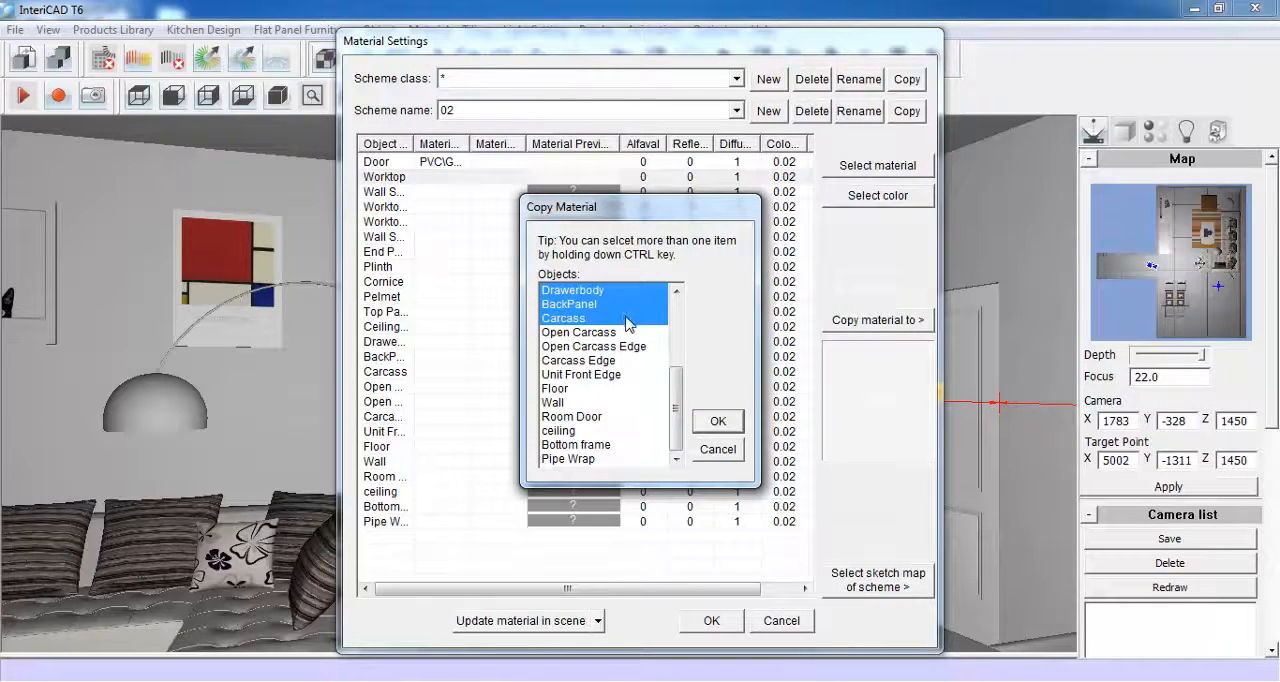
pyautogui.keyDown('shift'); pyautogui.moveTo(637, 340); pyautogui.dragTo(650, 461); pyautogui.keyUp('shift')
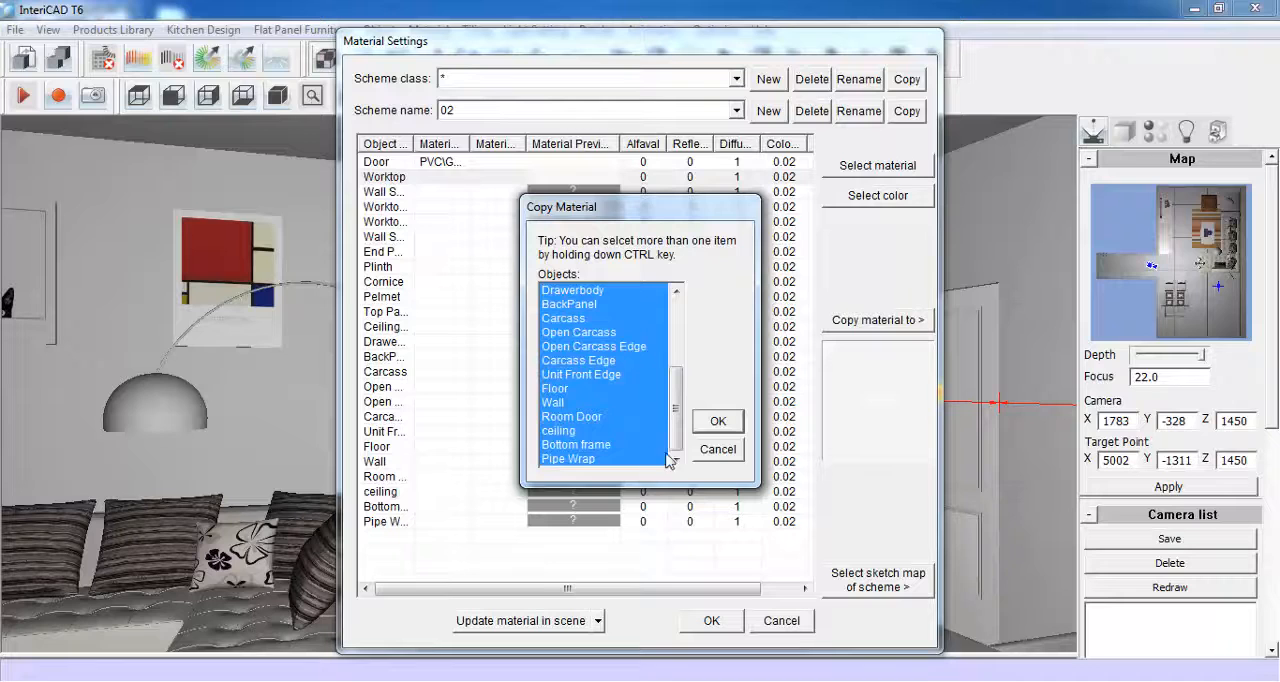
pyautogui.click(715, 422)
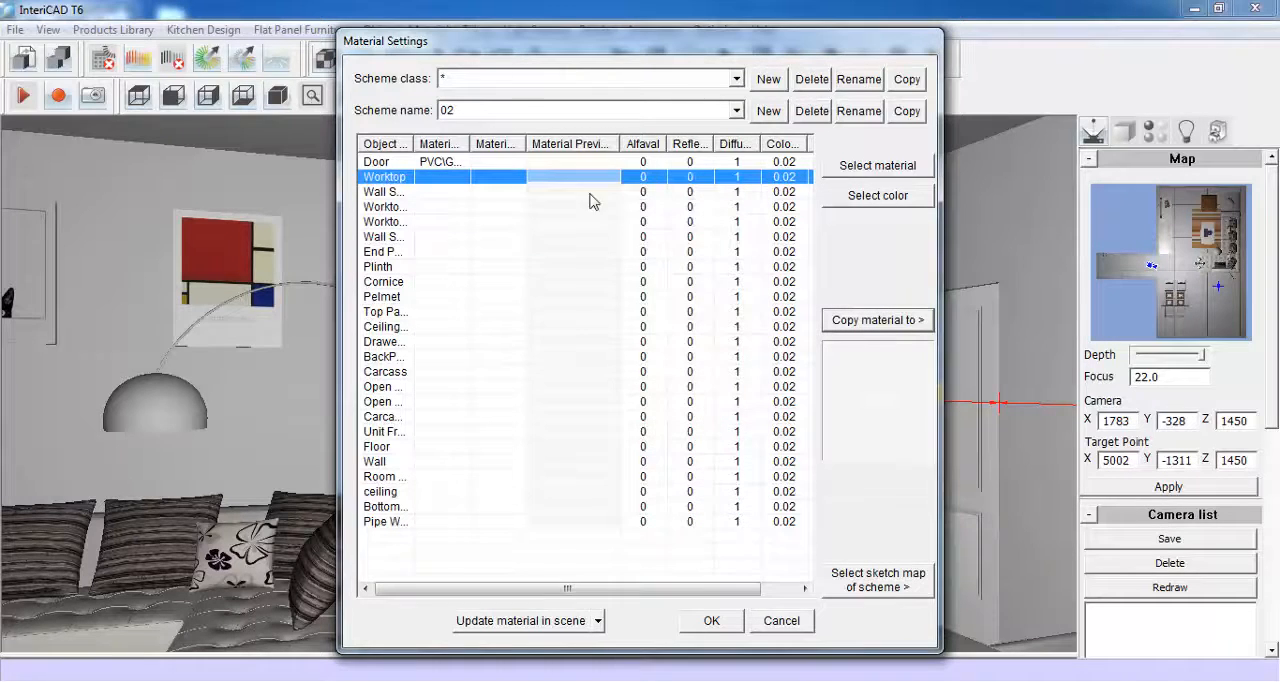
pyautogui.click(711, 621)
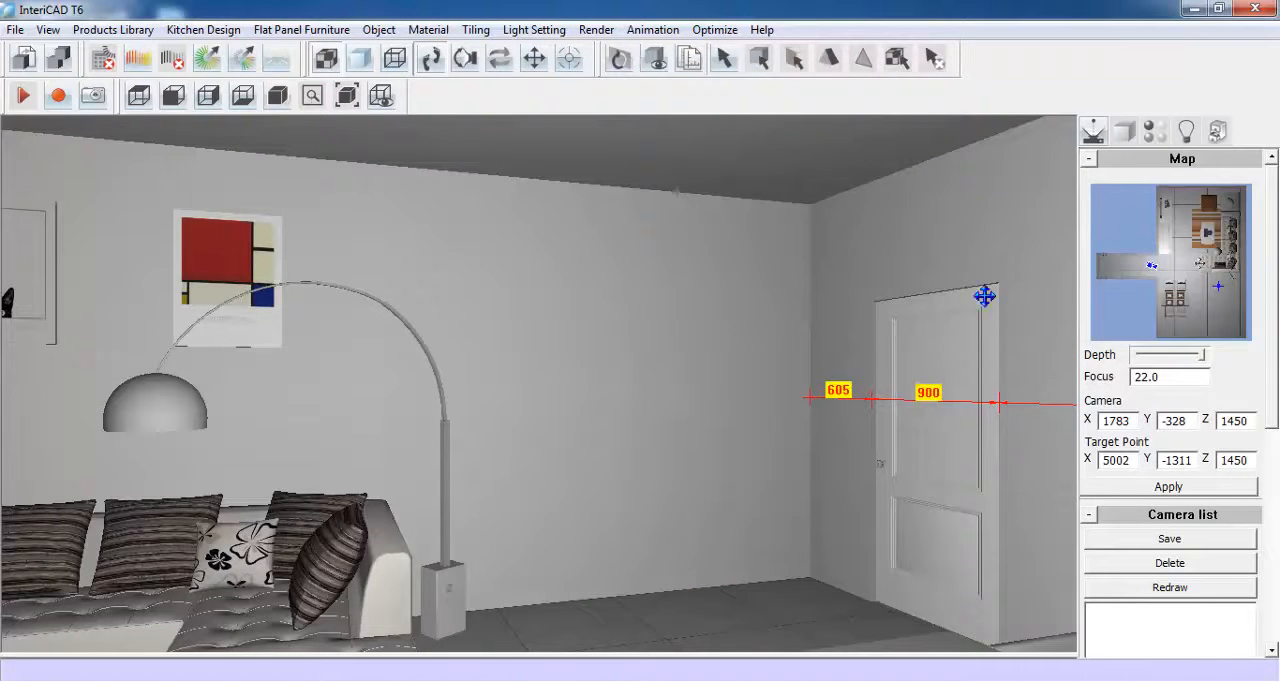
# - Choose the base unit decorative panel from the kitchen library and size it 20 wide, 350 deep and 840 high
pyautogui.click(1219, 133)
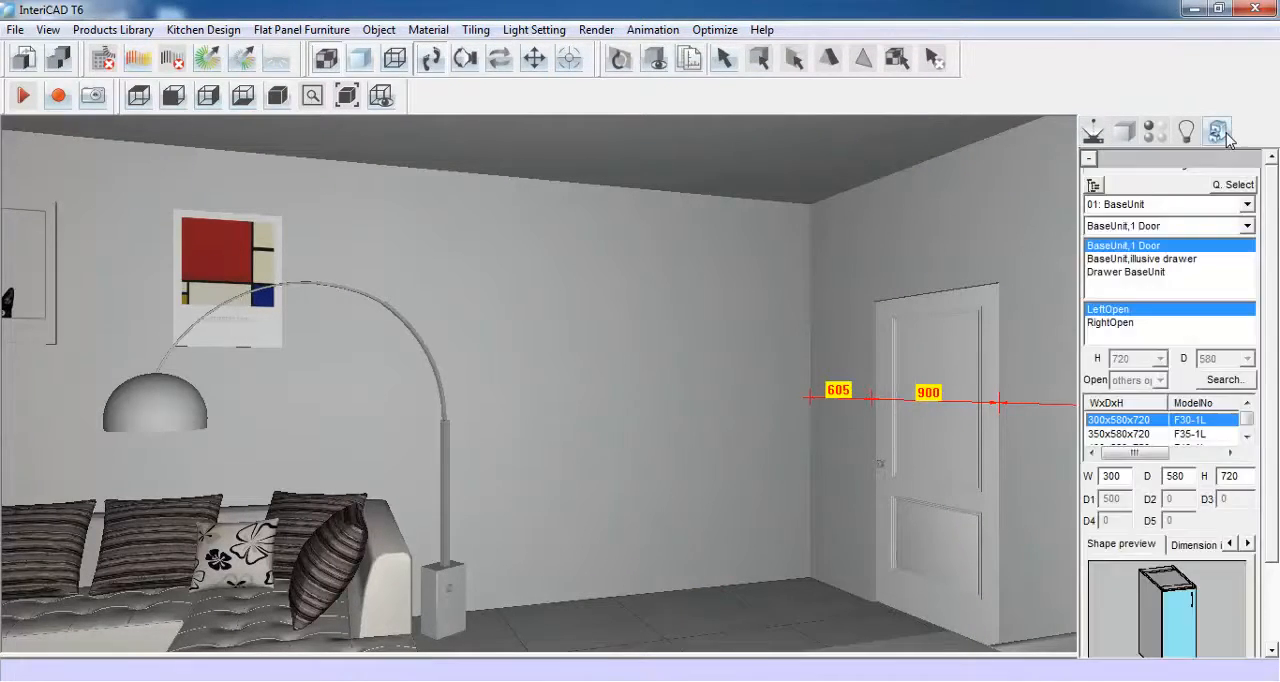
pyautogui.click(1236, 184)
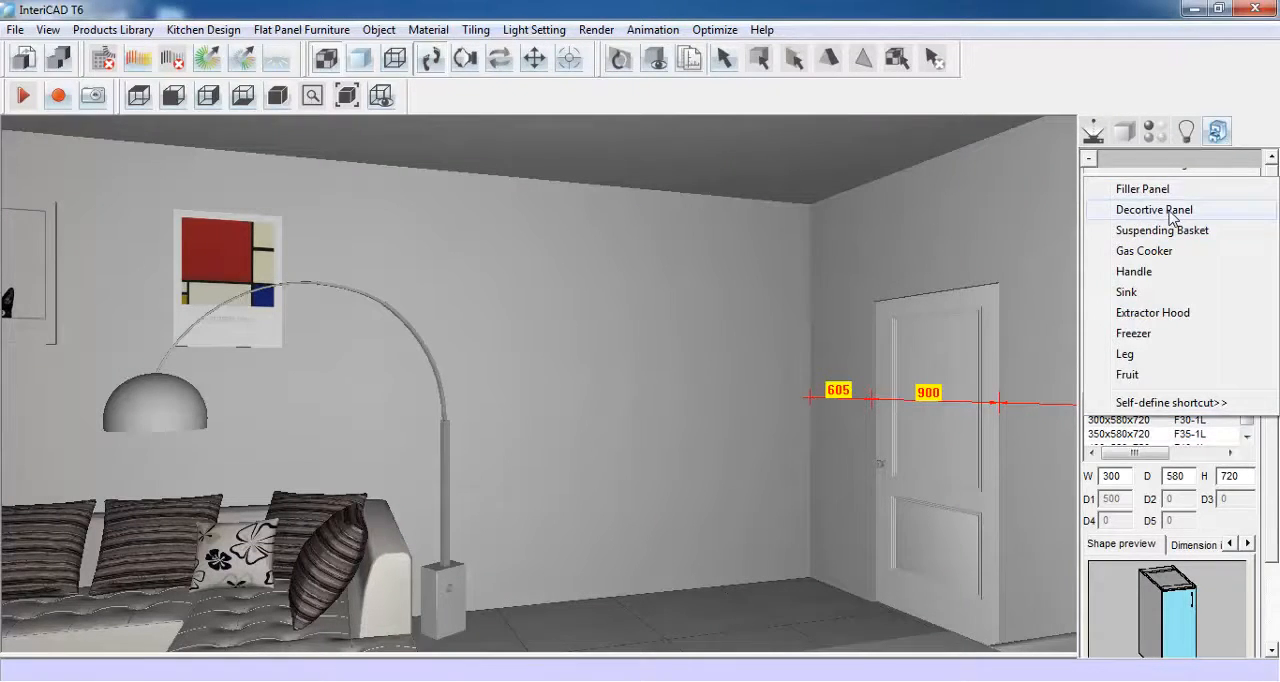
pyautogui.click(1136, 214)
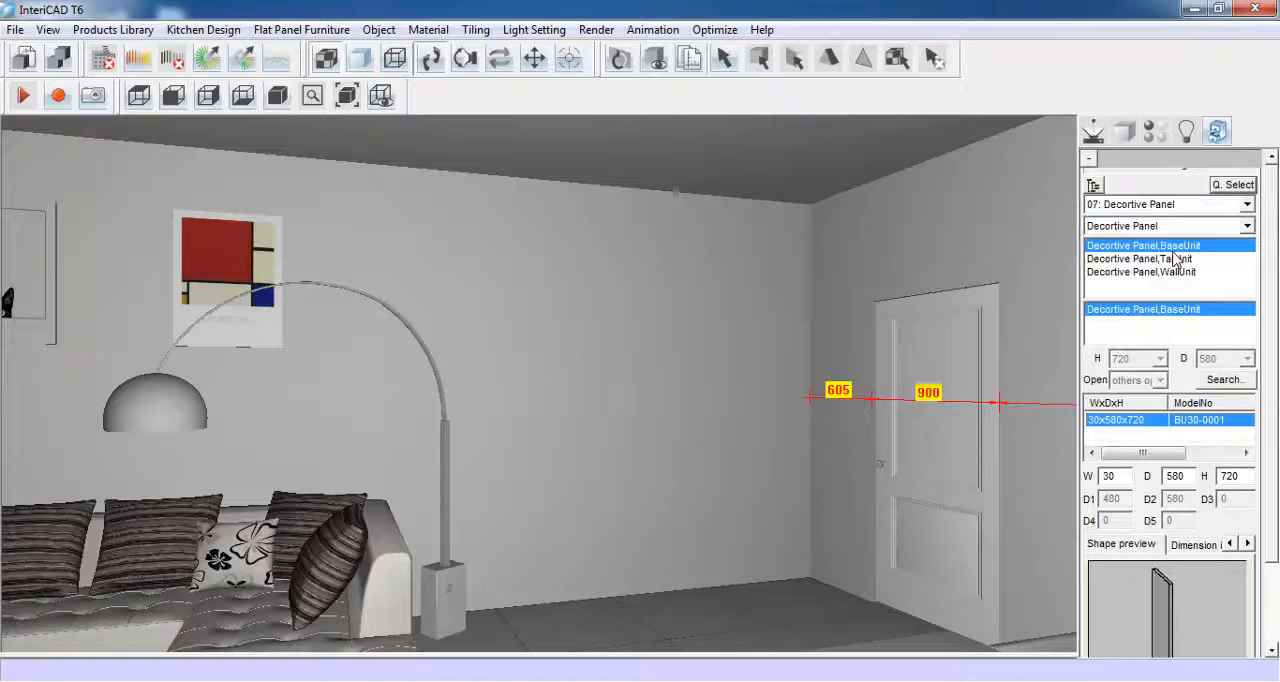
pyautogui.moveTo(1271, 265); pyautogui.dragTo(1271, 359)
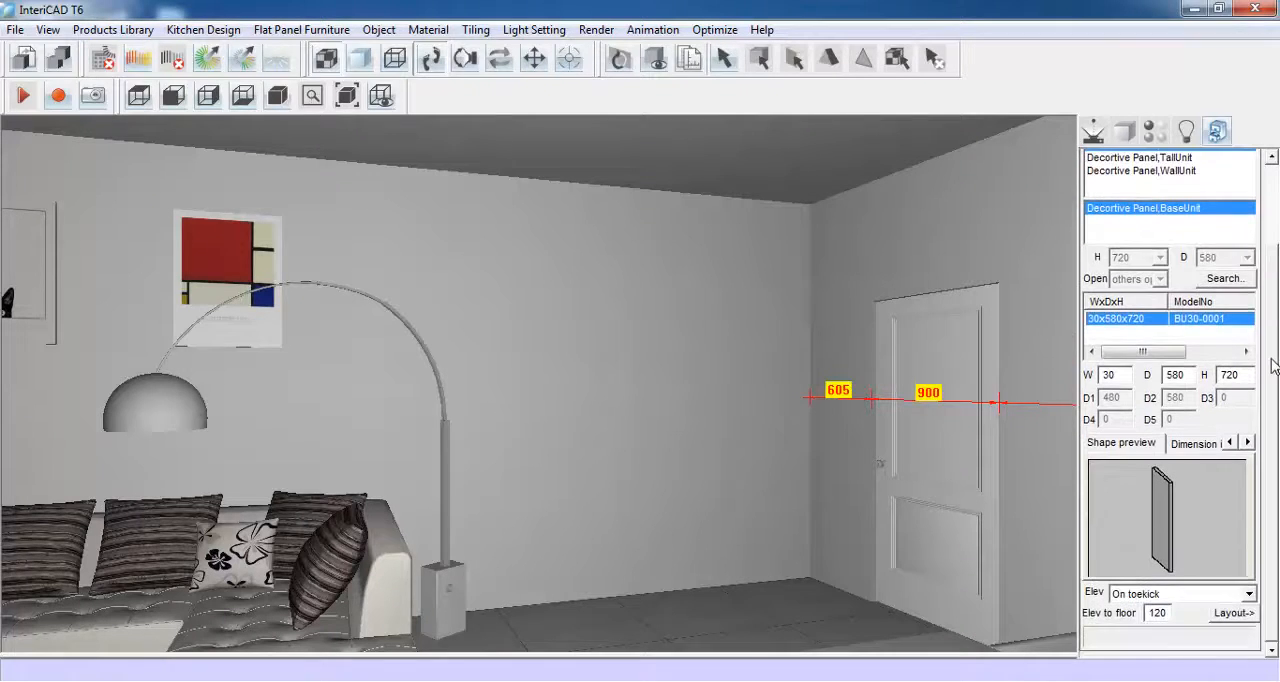
pyautogui.doubleClick(1106, 375)
pyautogui.write('2')
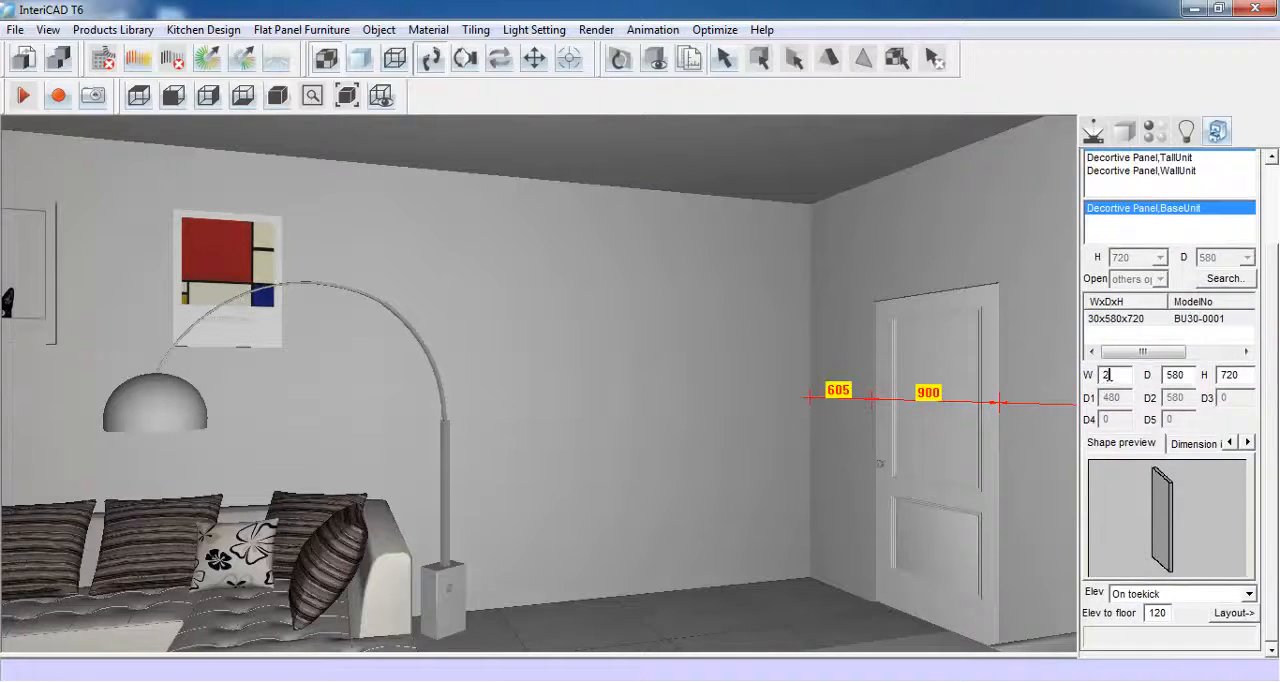
pyautogui.doubleClick(1176, 375)
pyautogui.write('3')
pyautogui.doubleClick(1235, 376)
pyautogui.write('844')
pyautogui.press('BackSpace')
# - Set the decorative panel's elevation to On floor and place it in the room corner beside the door
pyautogui.click(1222, 595)
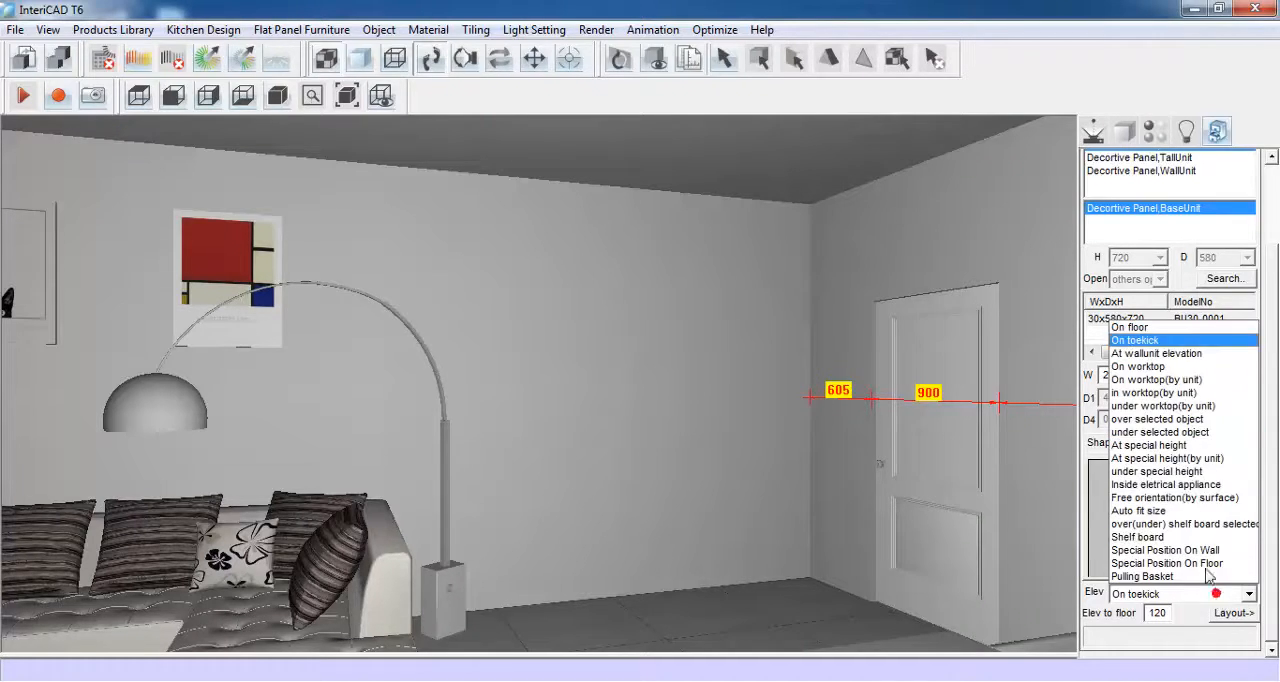
pyautogui.click(1150, 328)
pyautogui.click(1226, 616)
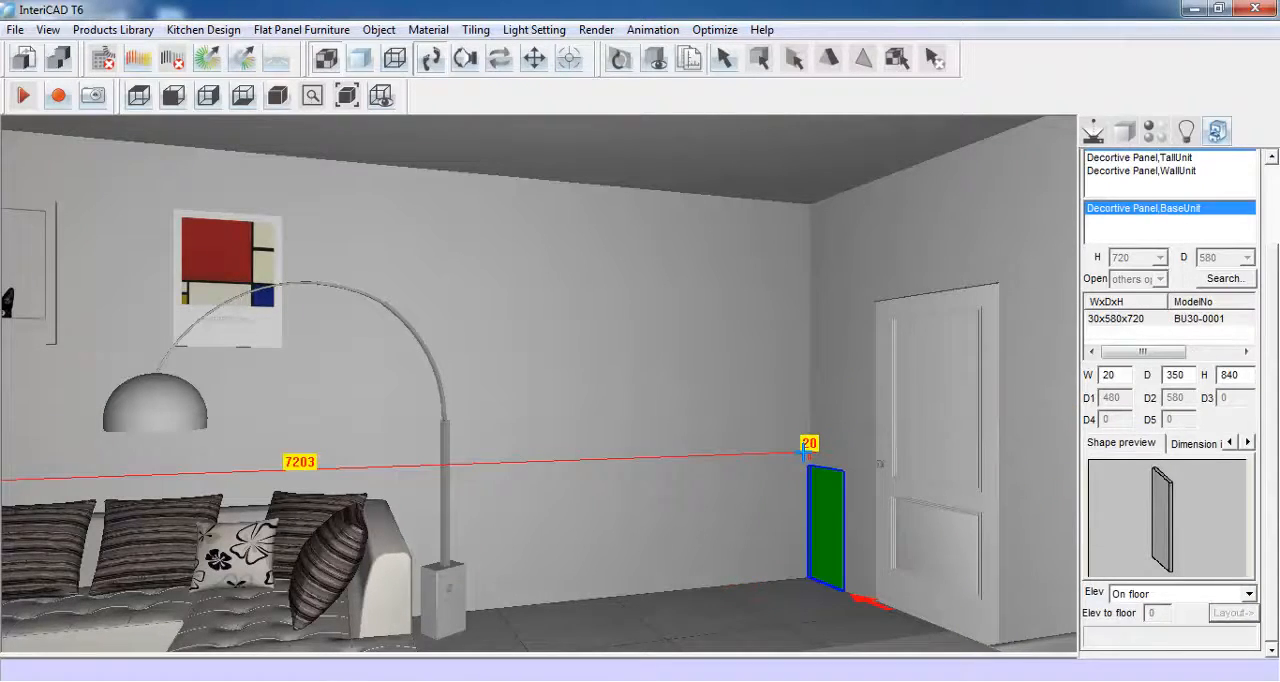
pyautogui.click(804, 452)
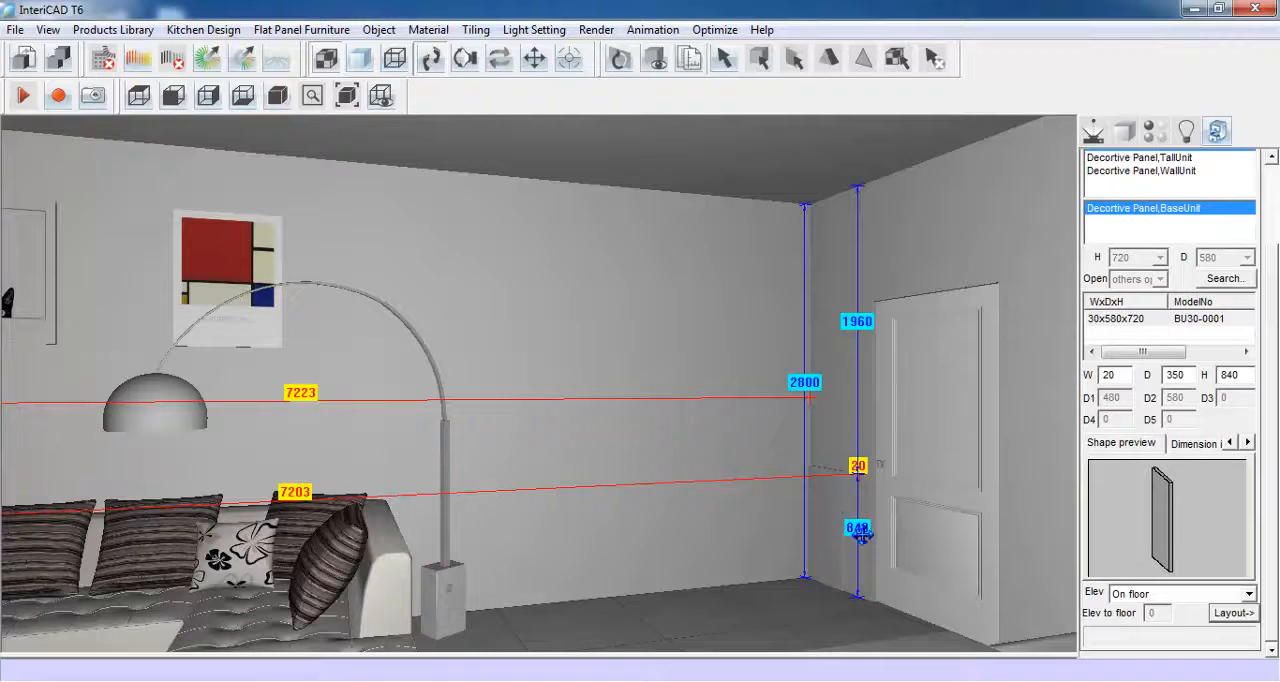
# - Choose the BaseUnit,2 Door model from the 01: BaseUnit category
pyautogui.scroll(5, 1276, 400)
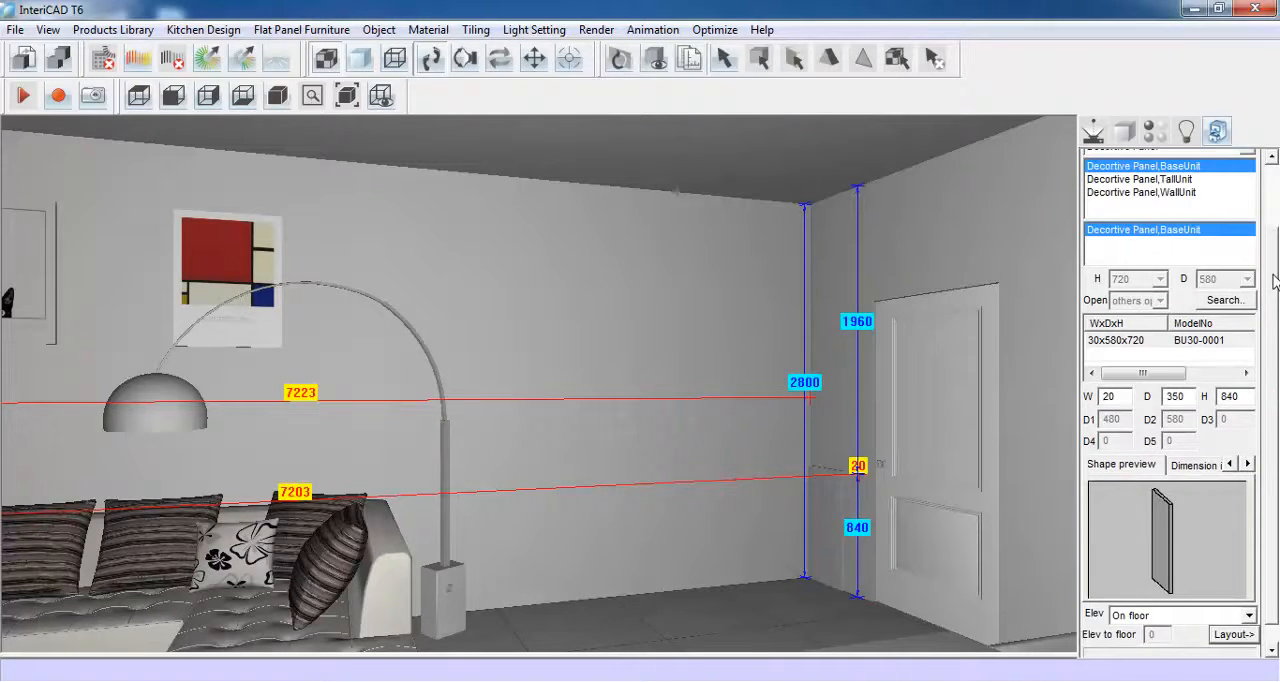
pyautogui.click(1247, 204)
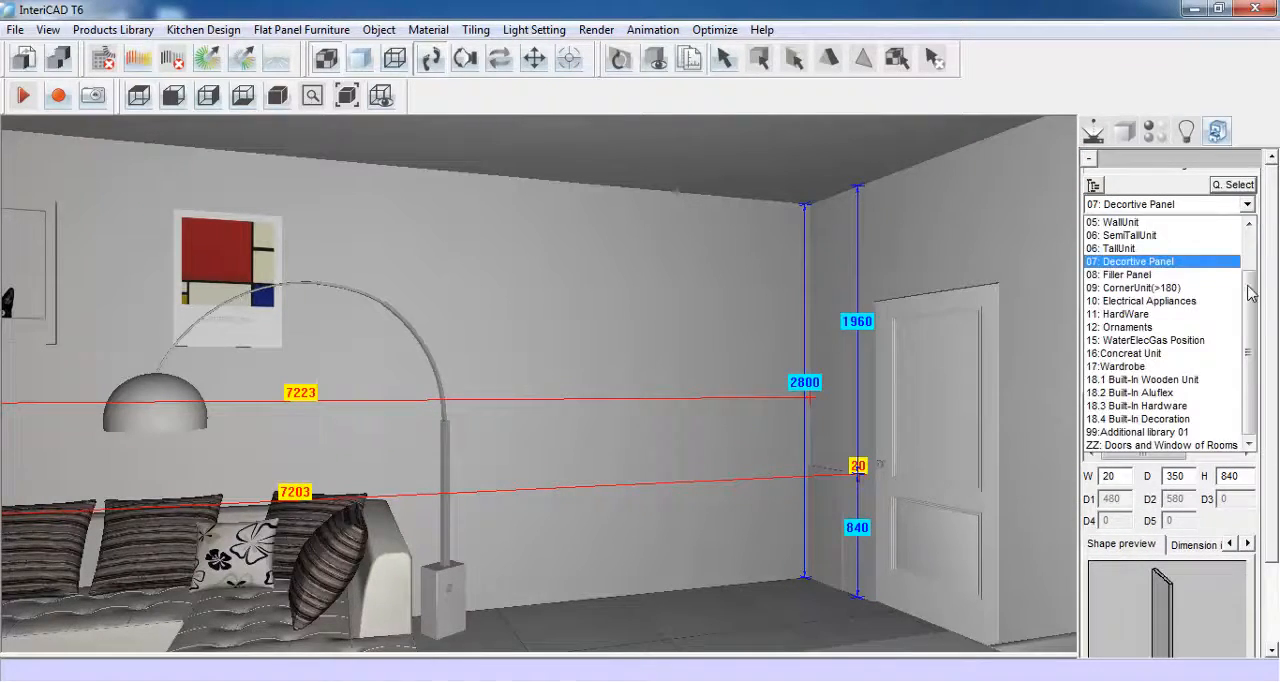
pyautogui.scroll(2, 1180, 240)
pyautogui.click(1150, 222)
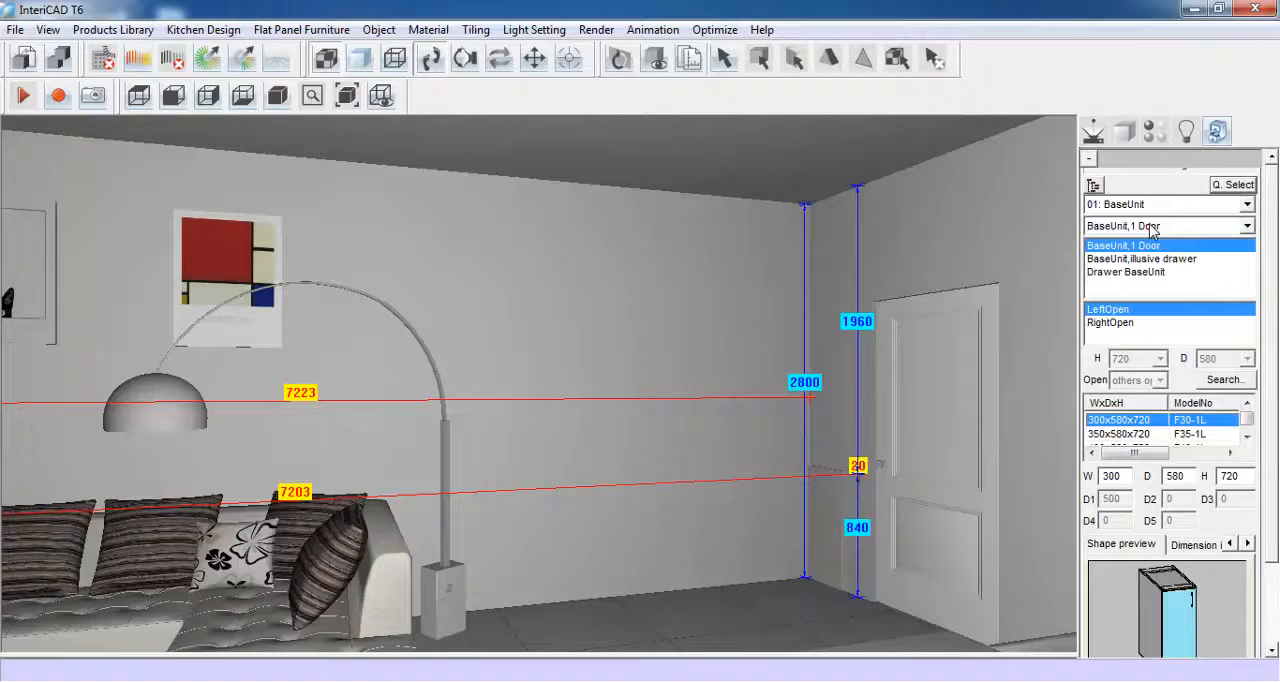
pyautogui.click(1205, 226)
pyautogui.scroll(2, 1200, 245)
pyautogui.click(1195, 257)
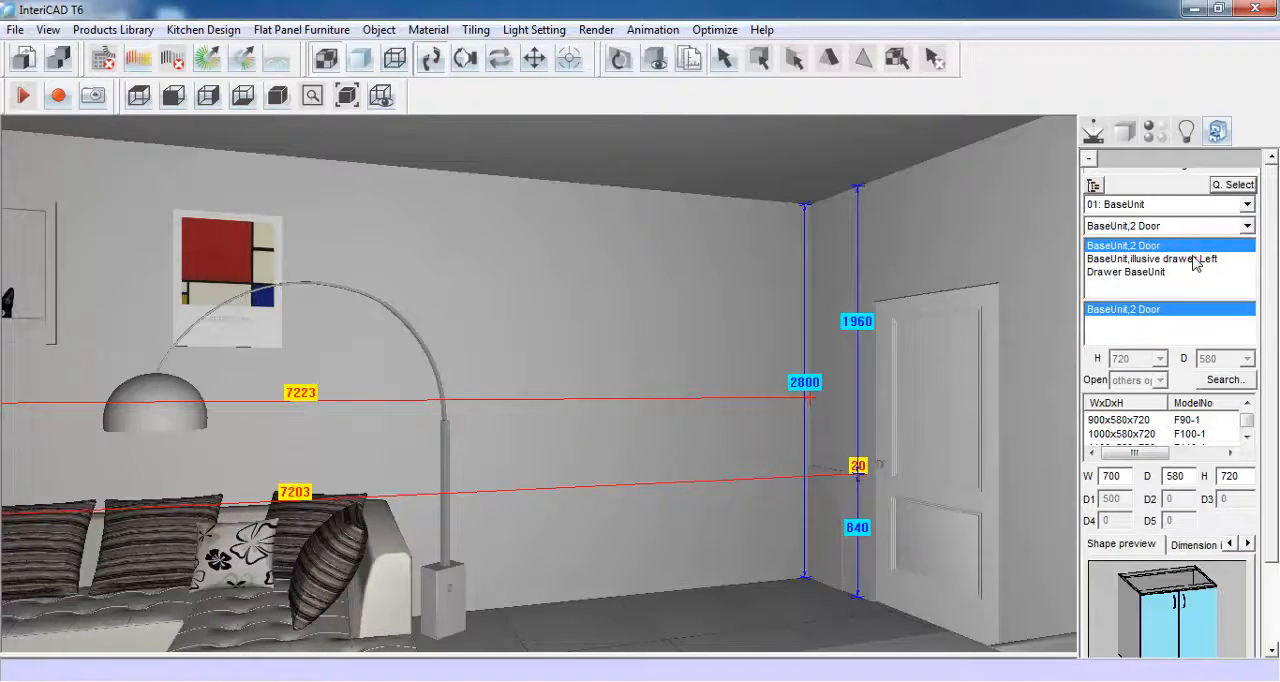
# - Size the two-door base unit 800 wide and 350 deep and place it against the decorative panel
pyautogui.scroll(-3, 1258, 378)
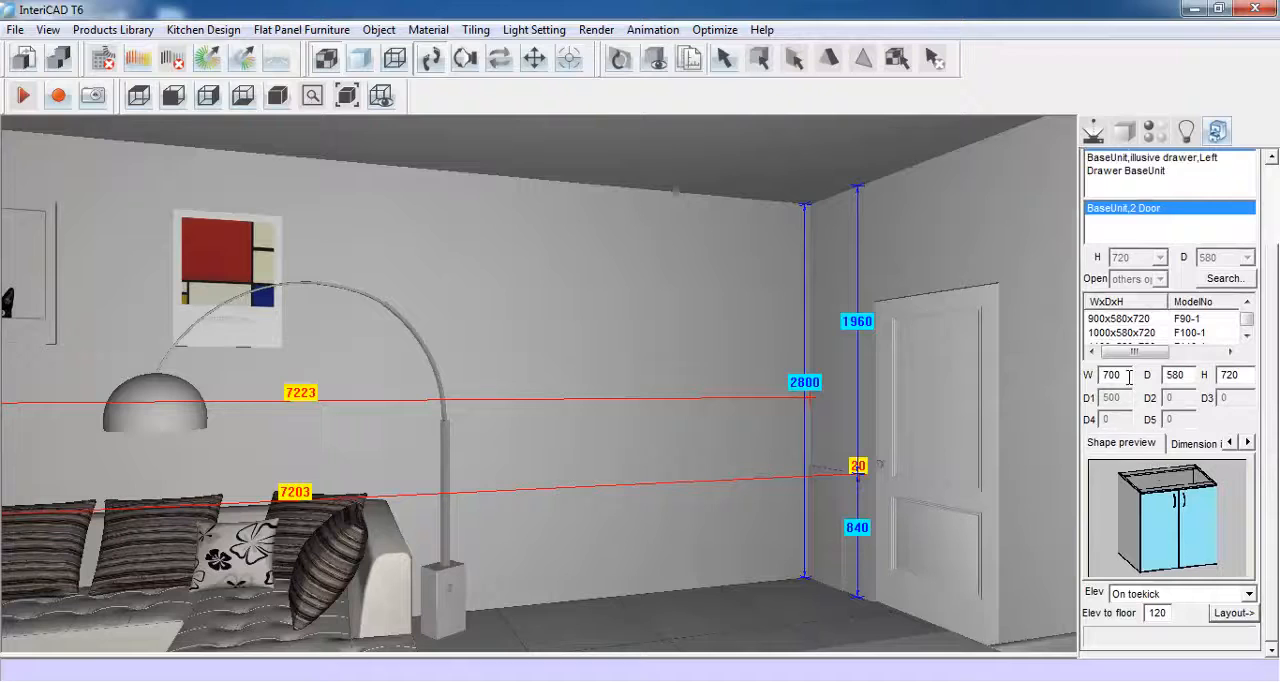
pyautogui.moveTo(1120, 376); pyautogui.dragTo(1098, 382)
pyautogui.write('800')
pyautogui.moveTo(1188, 376); pyautogui.dragTo(1155, 380)
pyautogui.write('35')
pyautogui.click(1222, 613)
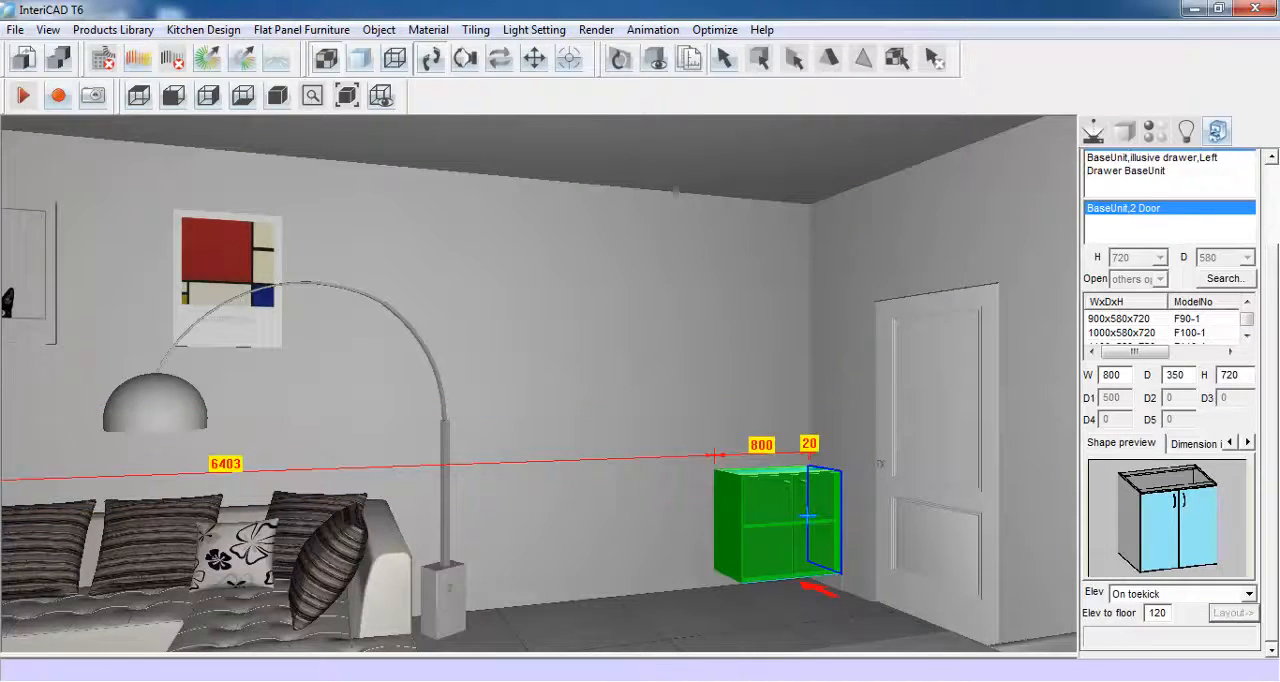
pyautogui.click(812, 514)
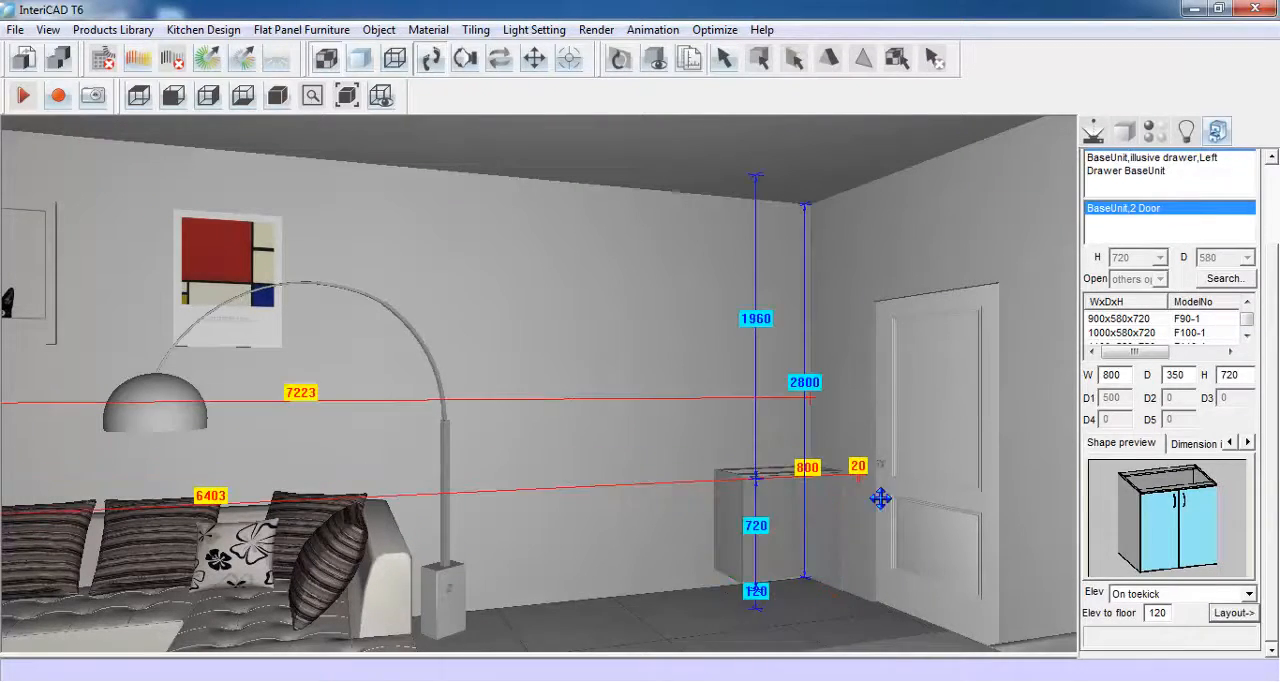
# - Choose the BaseUnit,4 drawer type from the 02: BaseUnit with Drawer category
pyautogui.scroll(3, 1268, 410)
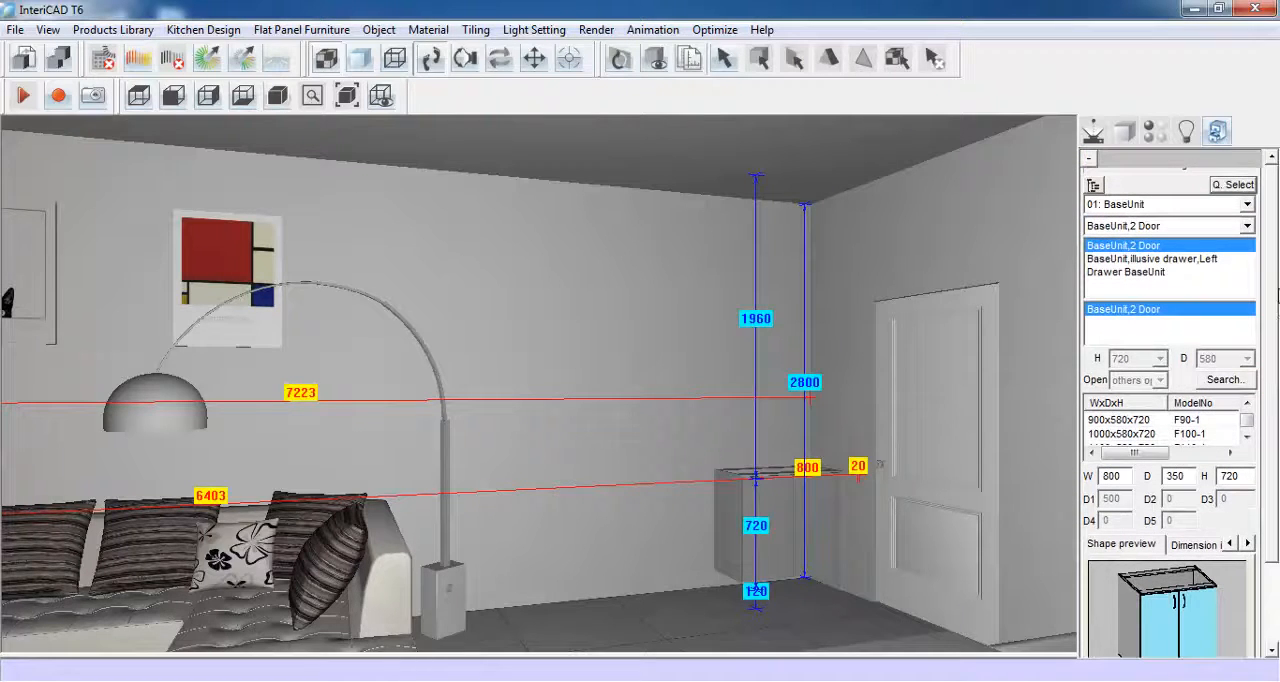
pyautogui.click(1247, 204)
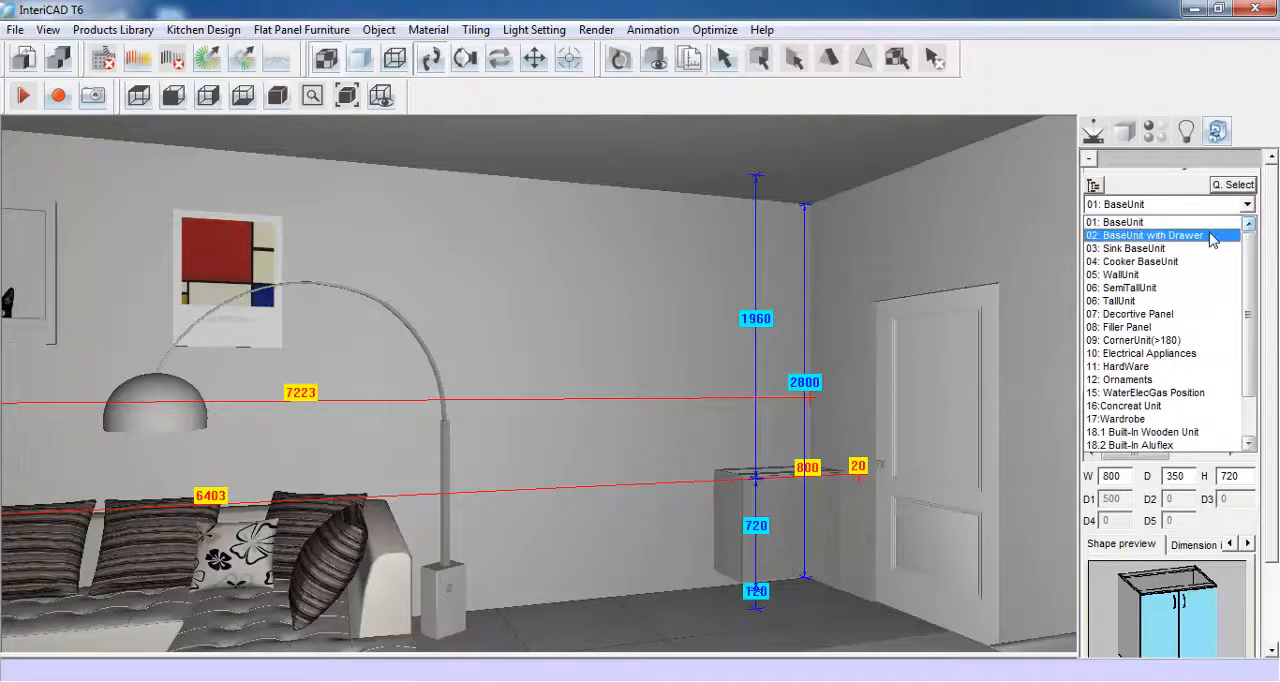
pyautogui.click(1212, 238)
pyautogui.click(1240, 228)
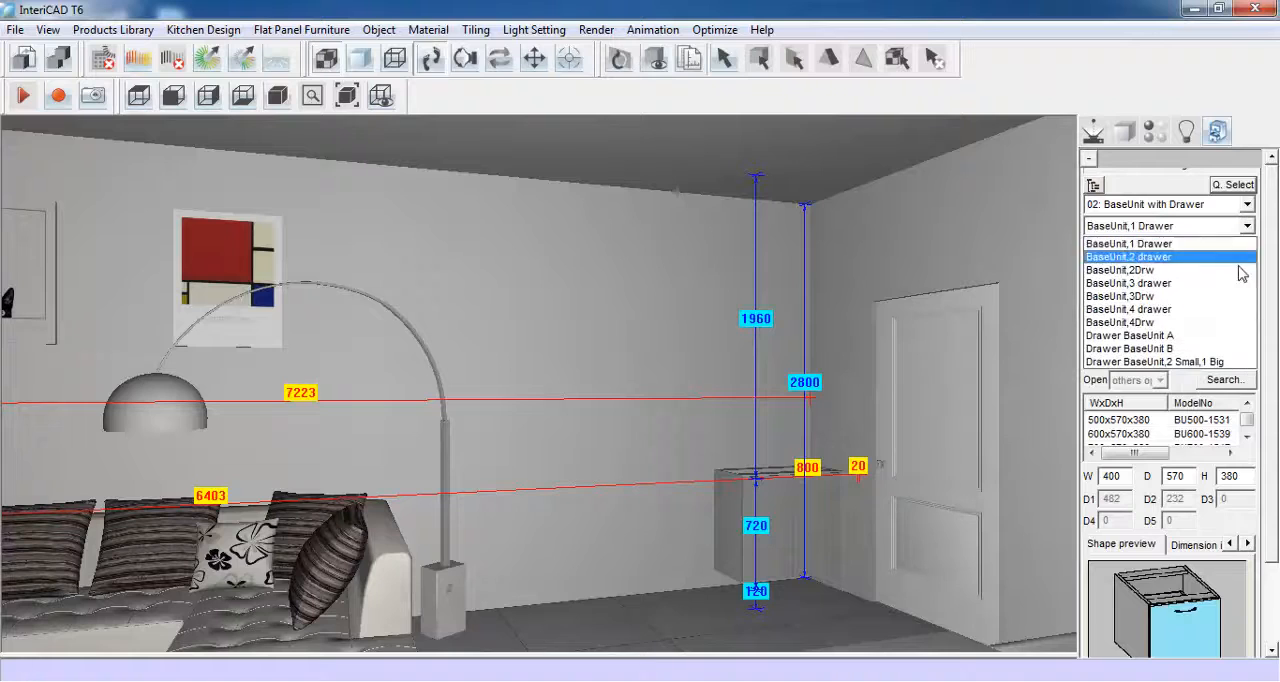
pyautogui.click(1231, 310)
# - Size the four-drawer base unit 800 wide and 350 deep and place it next to the two-door unit
pyautogui.scroll(-3, 1268, 326)
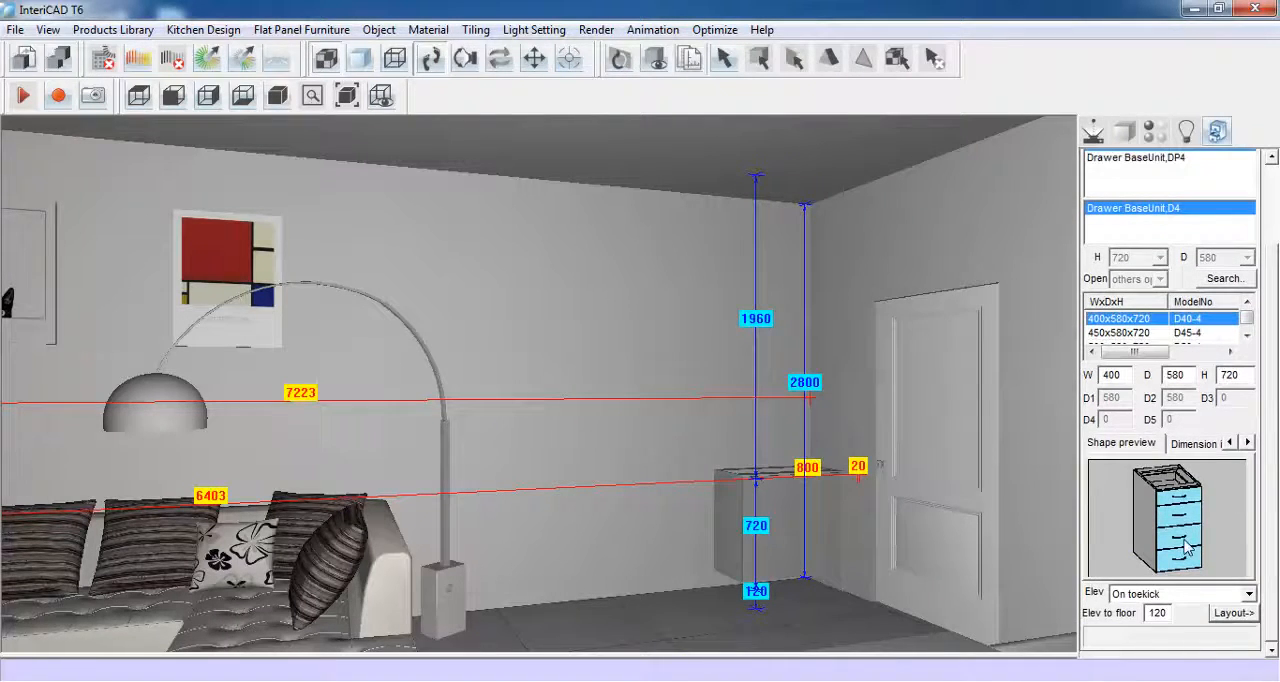
pyautogui.click(1115, 375)
pyautogui.write('80')
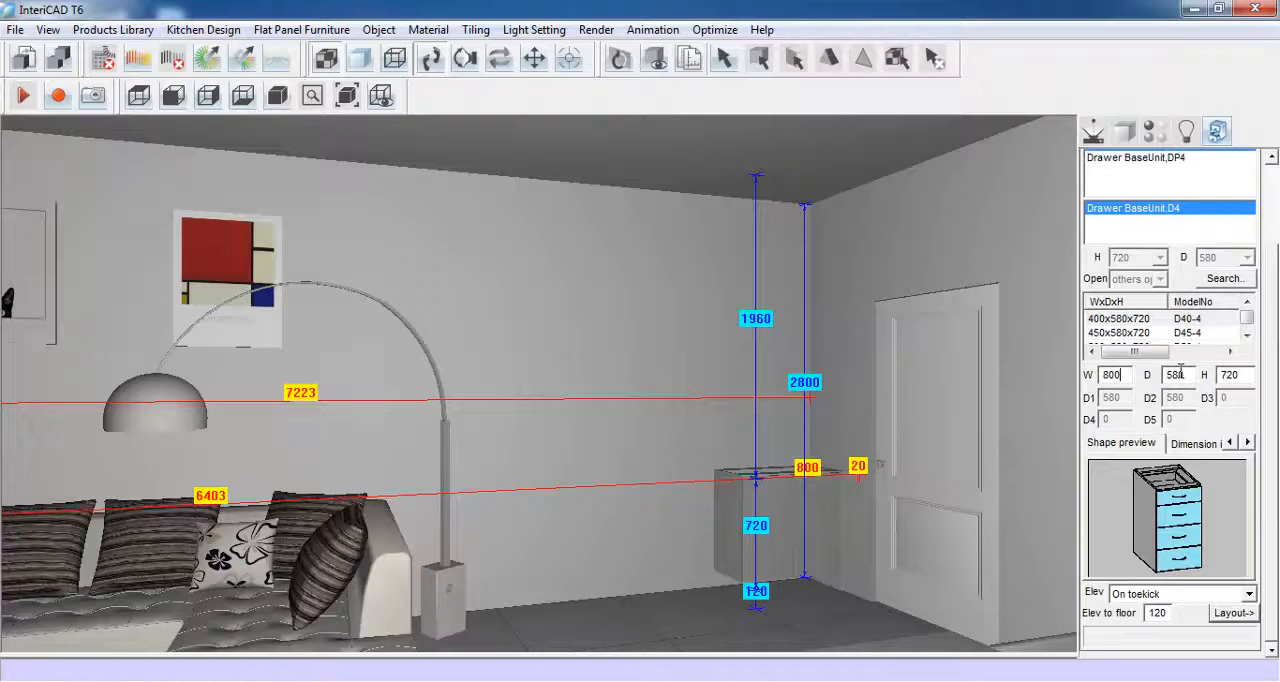
pyautogui.write('3')
pyautogui.click(1220, 612)
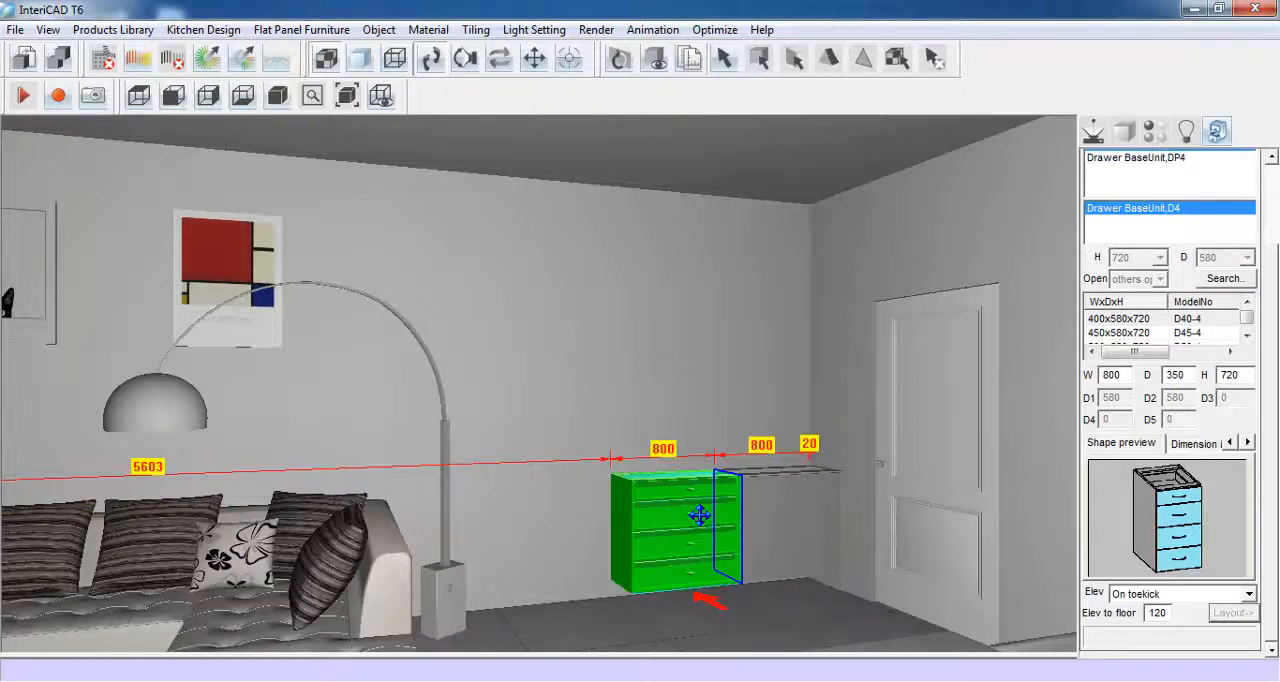
pyautogui.click(703, 515)
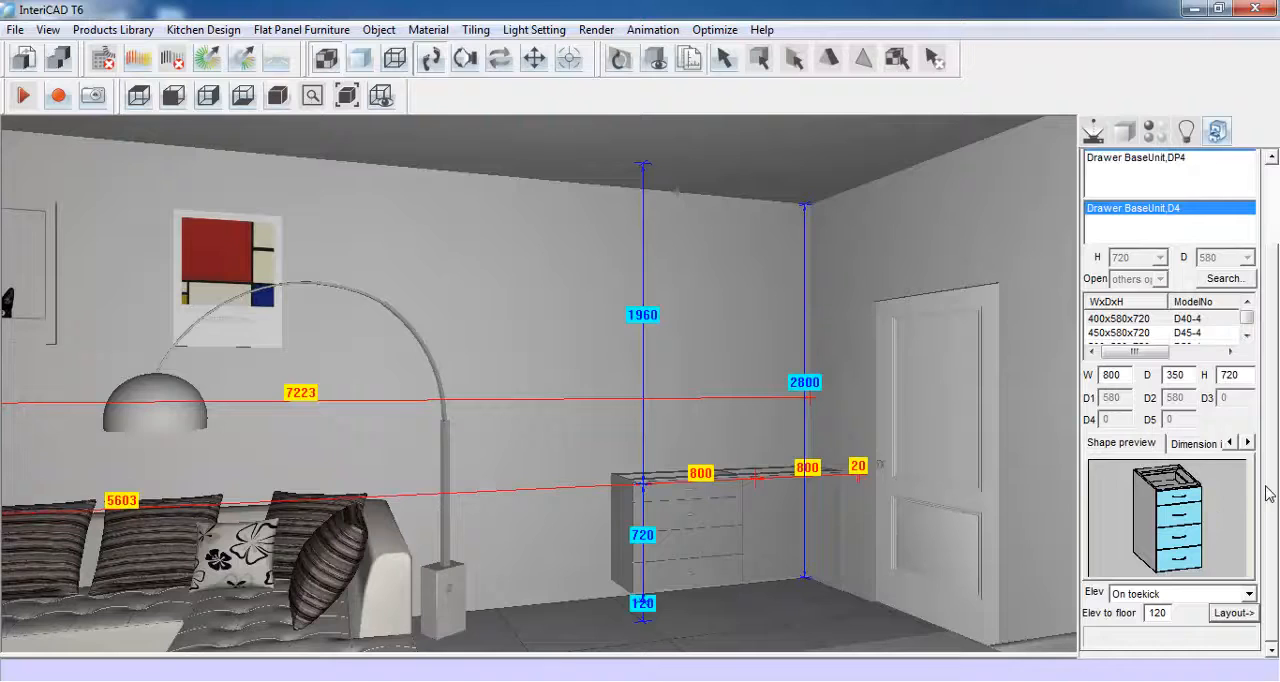
# - Select the BaseUnit,2 Door type from the 01: BaseUnit category
pyautogui.moveTo(1266, 490); pyautogui.dragTo(1268, 408)
pyautogui.click(1247, 205)
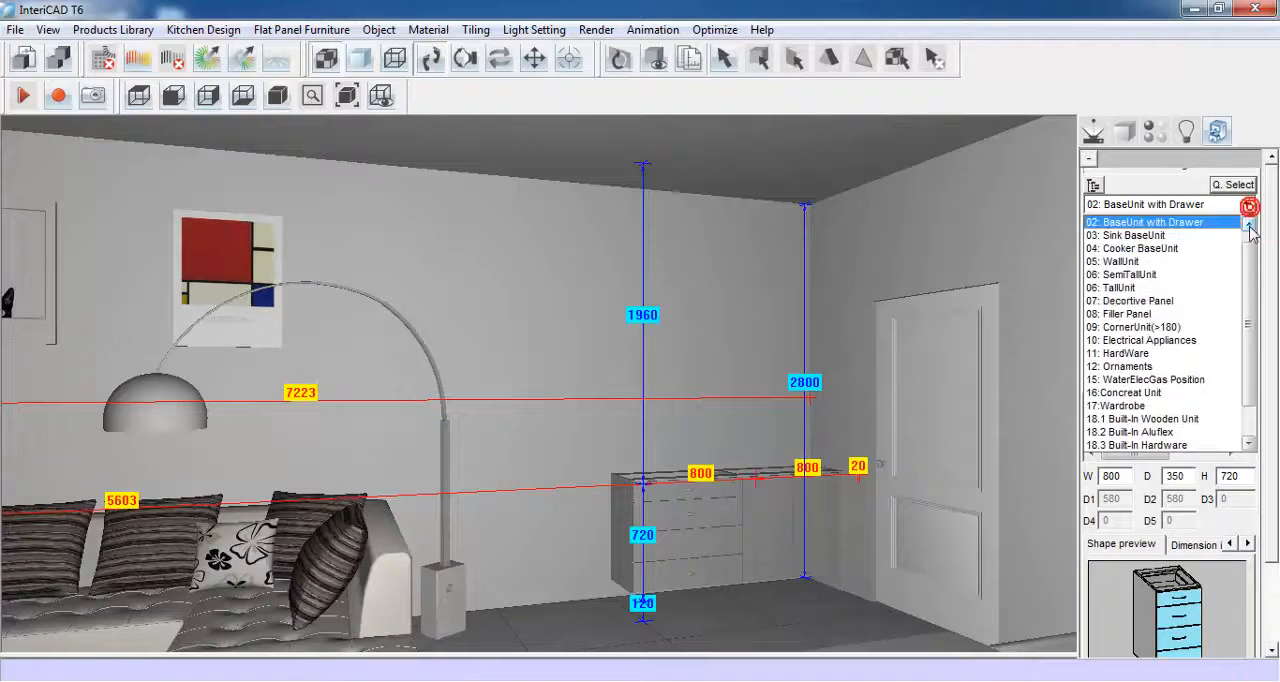
pyautogui.scroll(1, 1250, 248)
pyautogui.click(1190, 226)
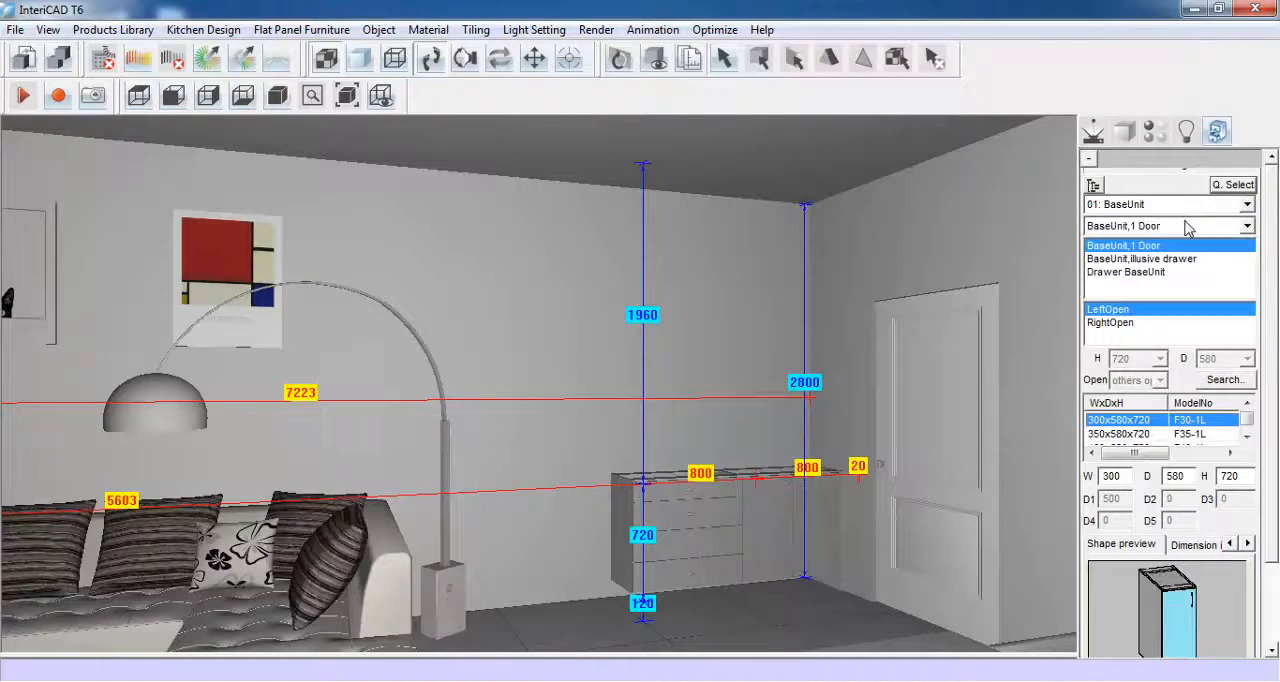
pyautogui.click(1240, 228)
pyautogui.click(1230, 252)
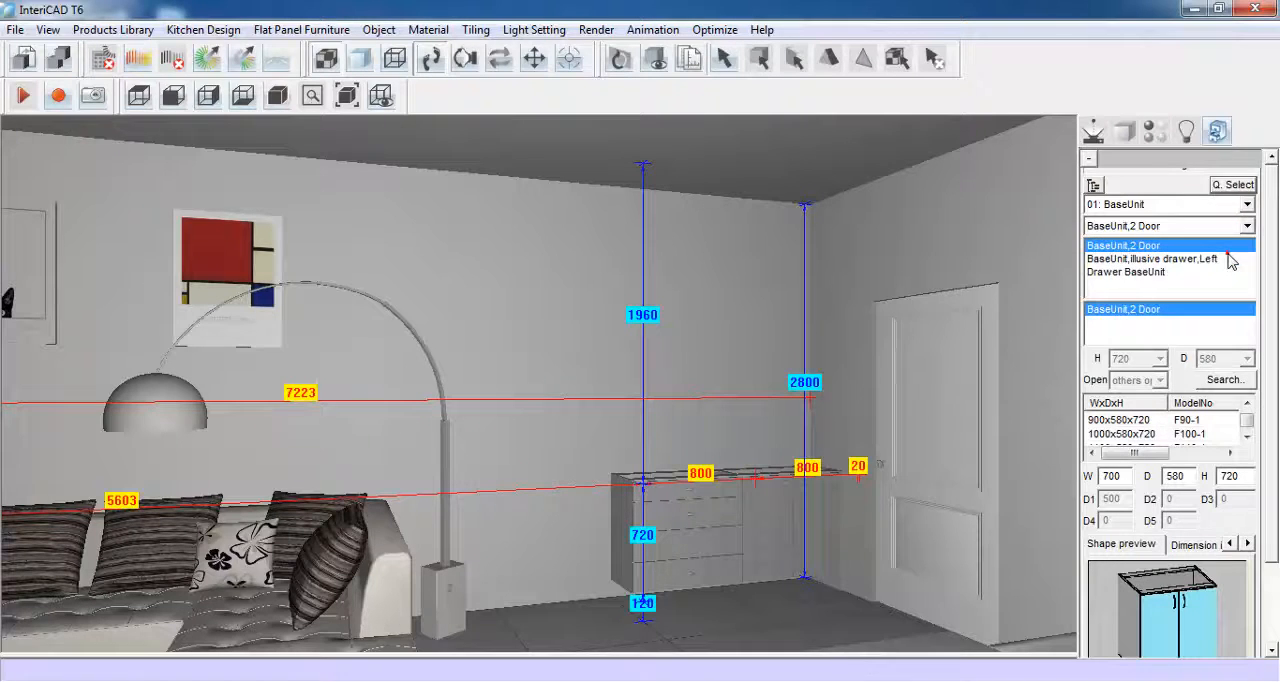
# - Size the two-door base unit 800 wide and 350 deep and place it against the free side of the four-drawer unit
pyautogui.scroll(-3, 1258, 308)
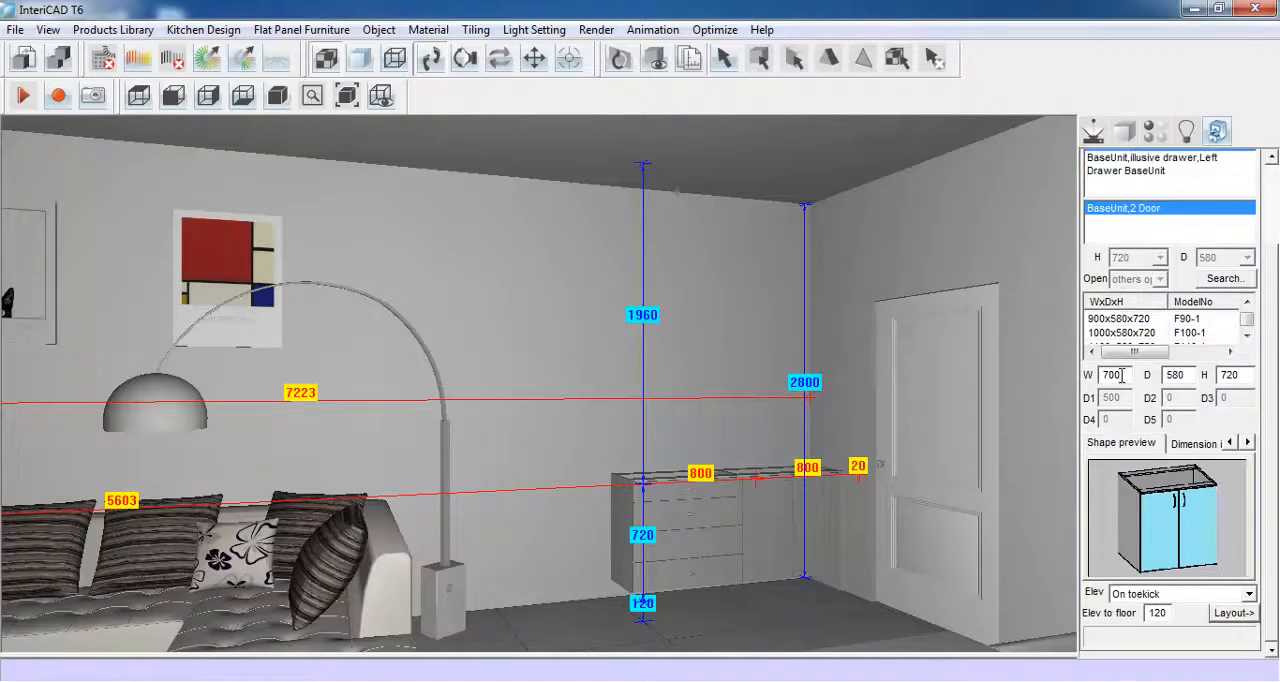
pyautogui.moveTo(1121, 375); pyautogui.dragTo(1088, 380)
pyautogui.write('800')
pyautogui.moveTo(1180, 375); pyautogui.dragTo(1136, 376)
pyautogui.write('350')
pyautogui.click(1233, 612)
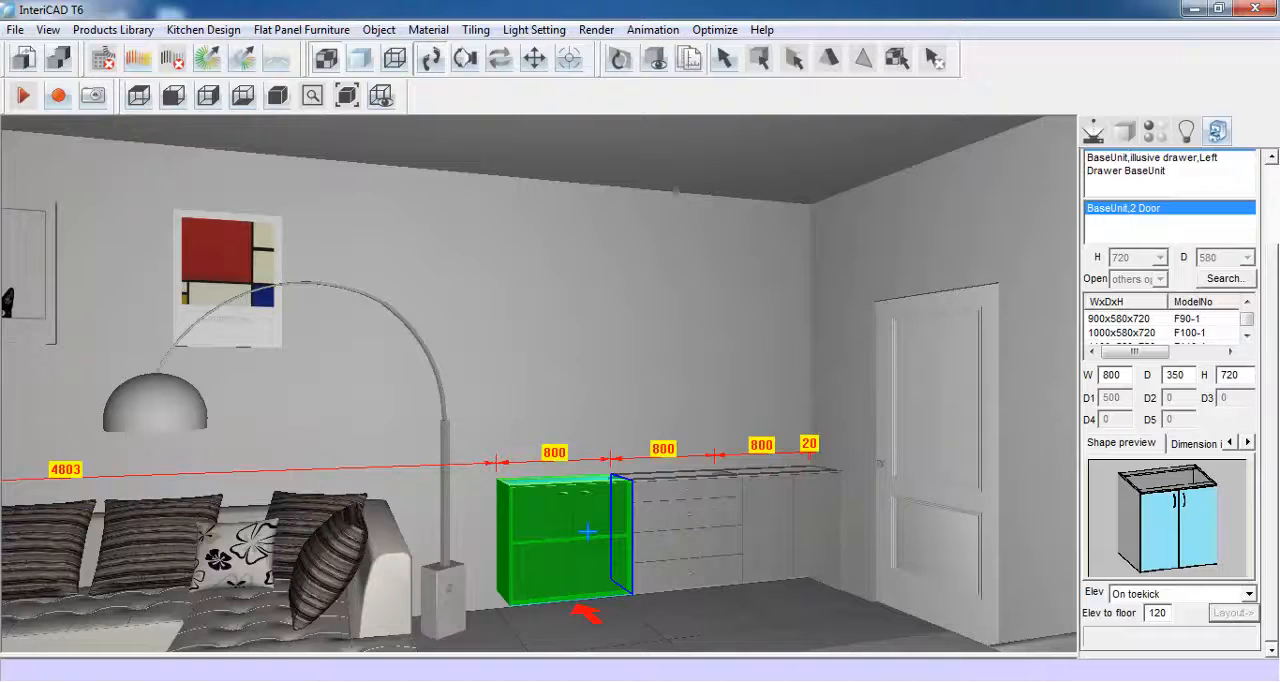
pyautogui.click(587, 532)
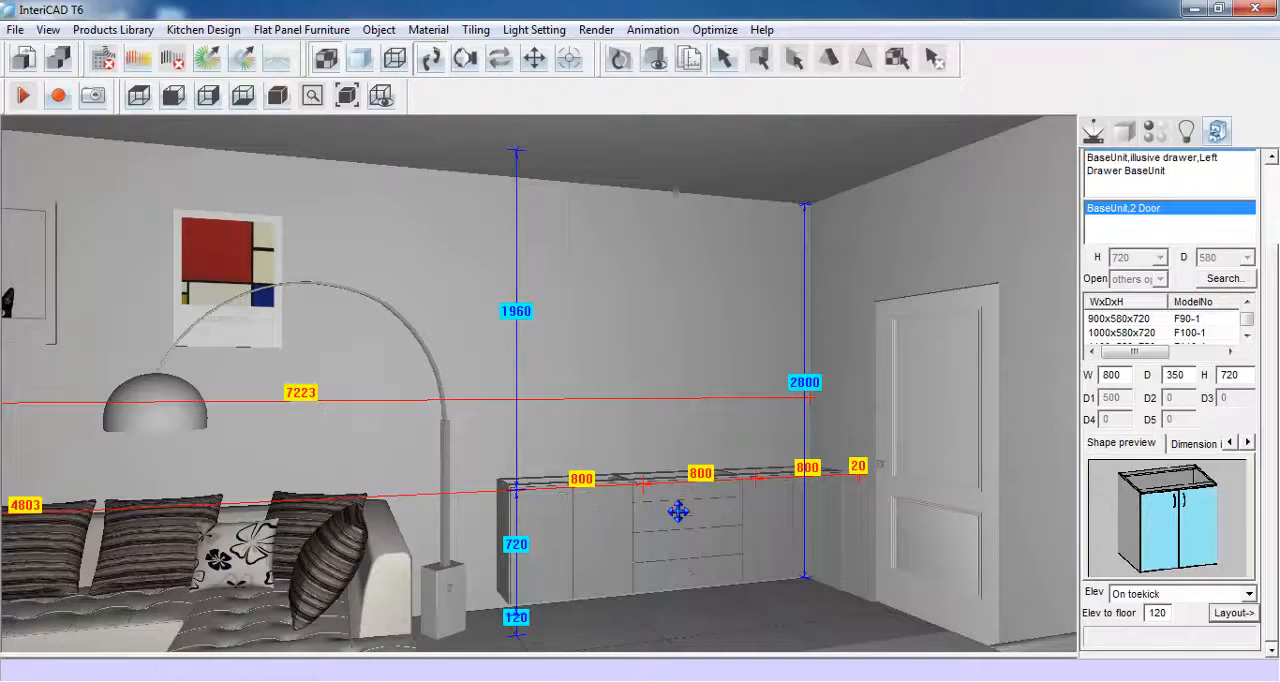
# - Choose the Decortive Panel,BaseUnit model using quick selection
pyautogui.moveTo(1273, 320); pyautogui.dragTo(1273, 235)
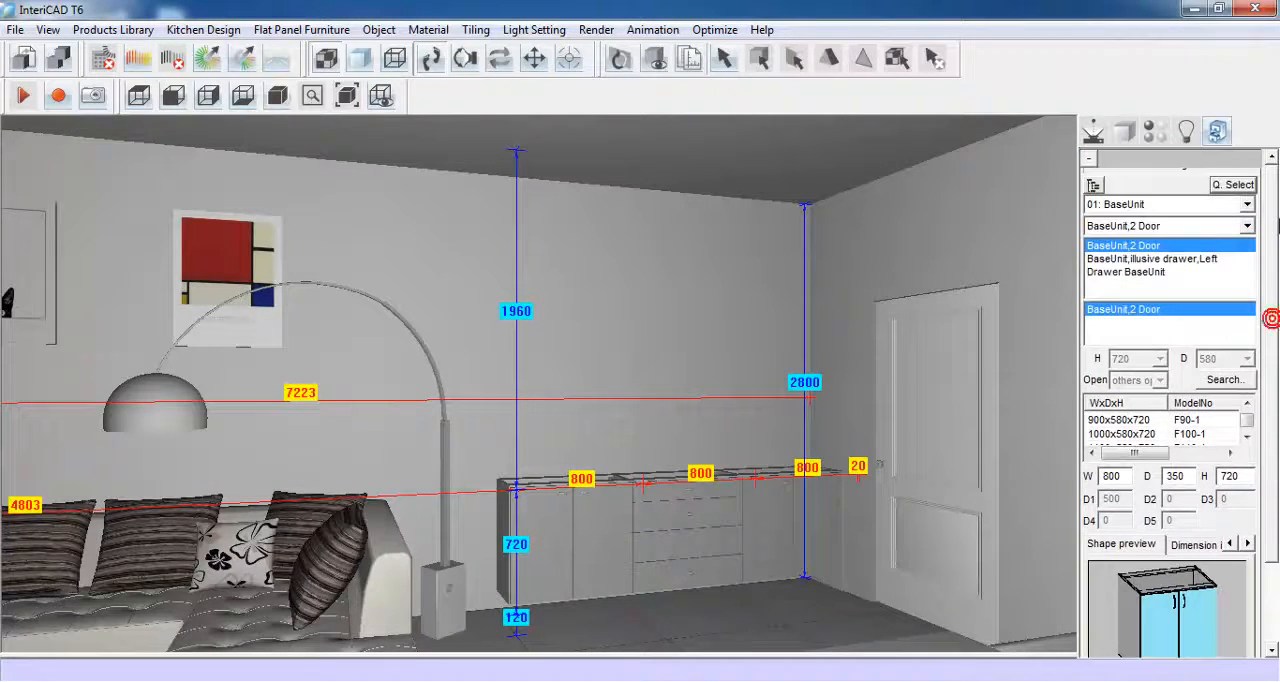
pyautogui.click(1244, 187)
pyautogui.click(1173, 211)
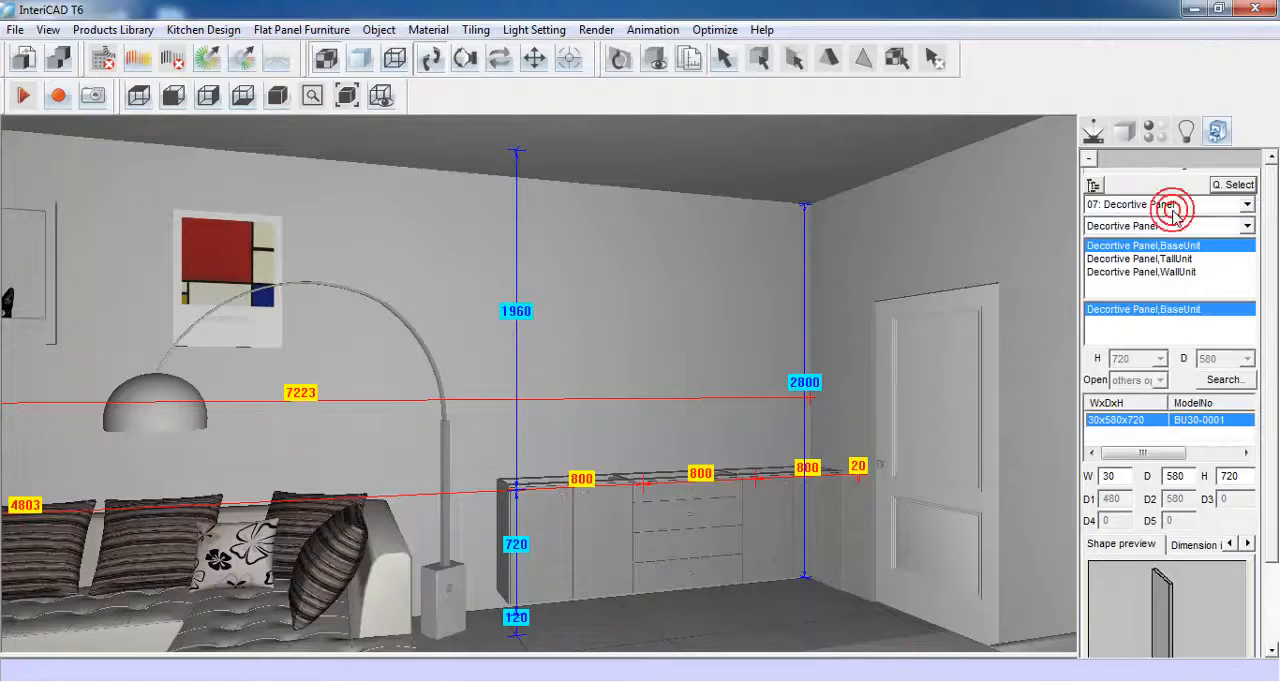
# - Size the base-unit decorative panel 20 wide, 350 deep and 840 high
pyautogui.moveTo(1271, 325); pyautogui.dragTo(1271, 406)
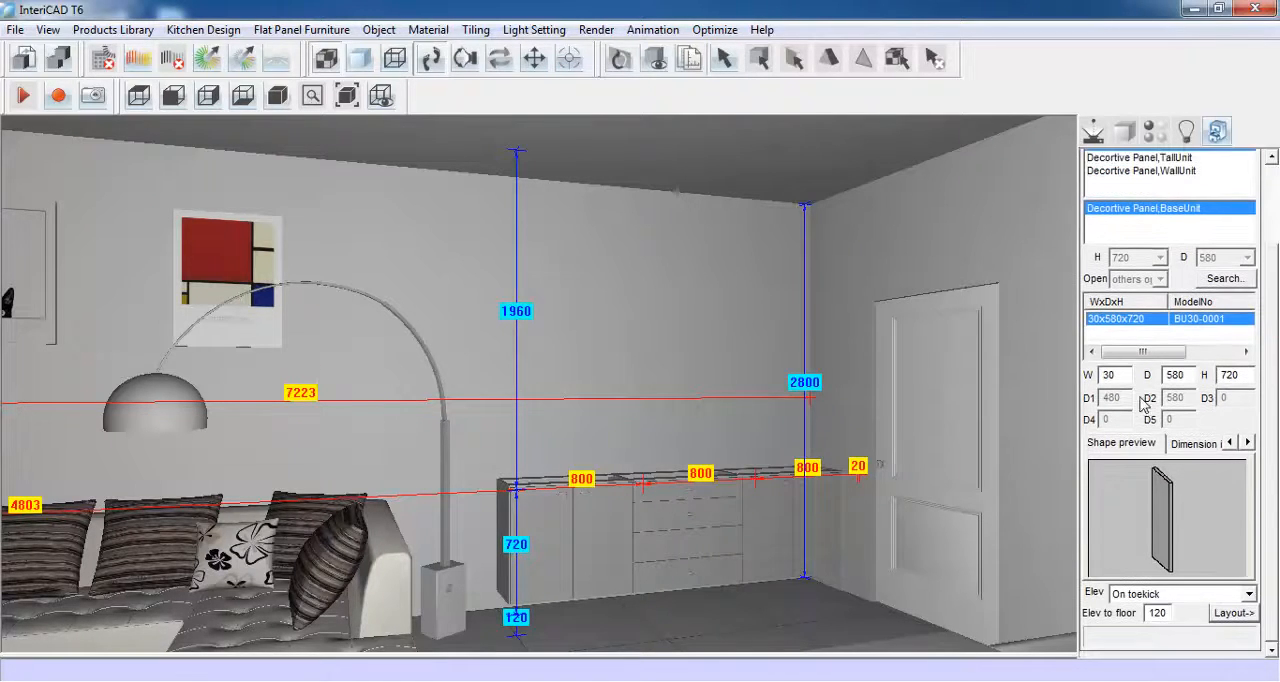
pyautogui.moveTo(1125, 375); pyautogui.dragTo(1095, 375)
pyautogui.write('20')
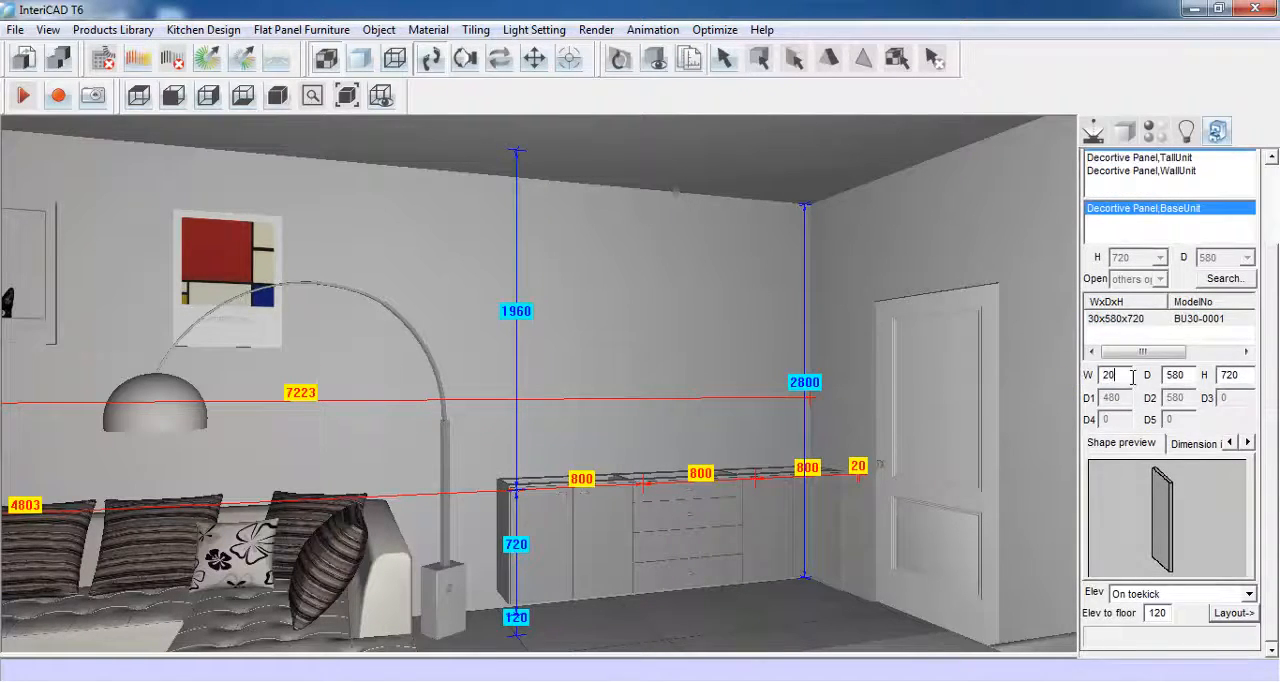
pyautogui.moveTo(1183, 375); pyautogui.dragTo(1148, 390)
pyautogui.write('350')
pyautogui.moveTo(1240, 376); pyautogui.dragTo(1210, 378)
pyautogui.write('840')
# - Set the decorative panel's elevation to On floor and place it at the sofa-side end of the base units
pyautogui.click(1224, 594)
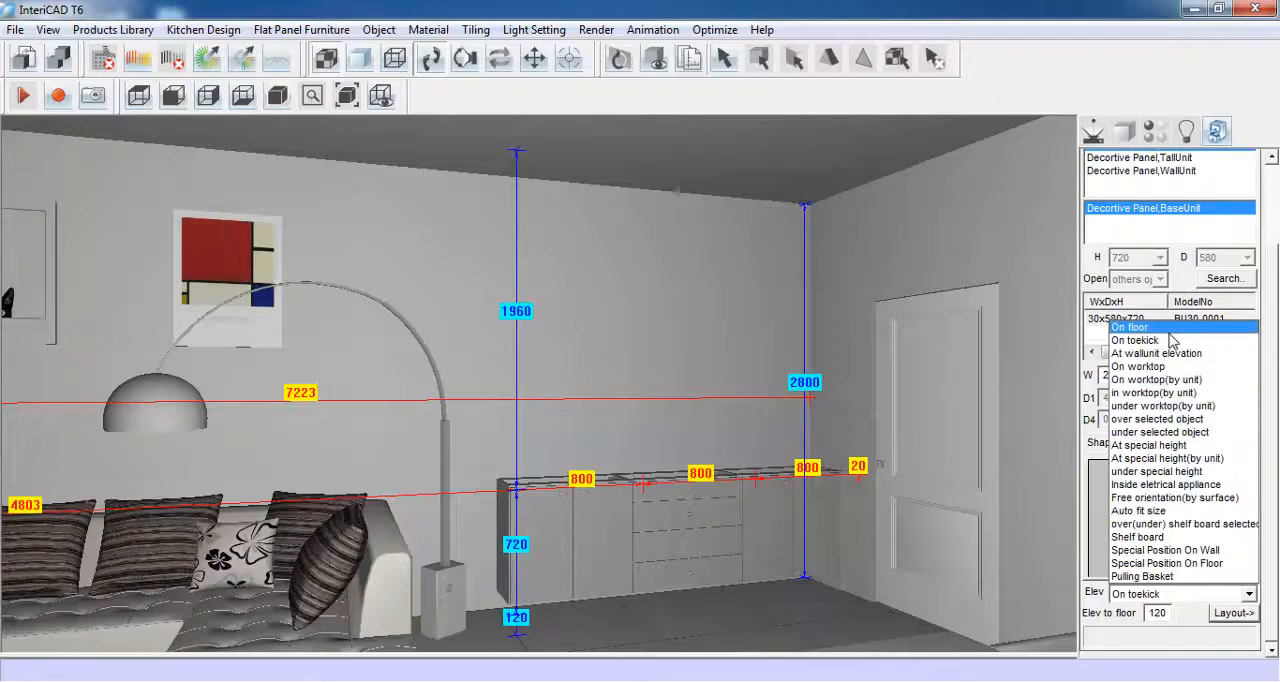
pyautogui.click(1135, 327)
pyautogui.click(1232, 613)
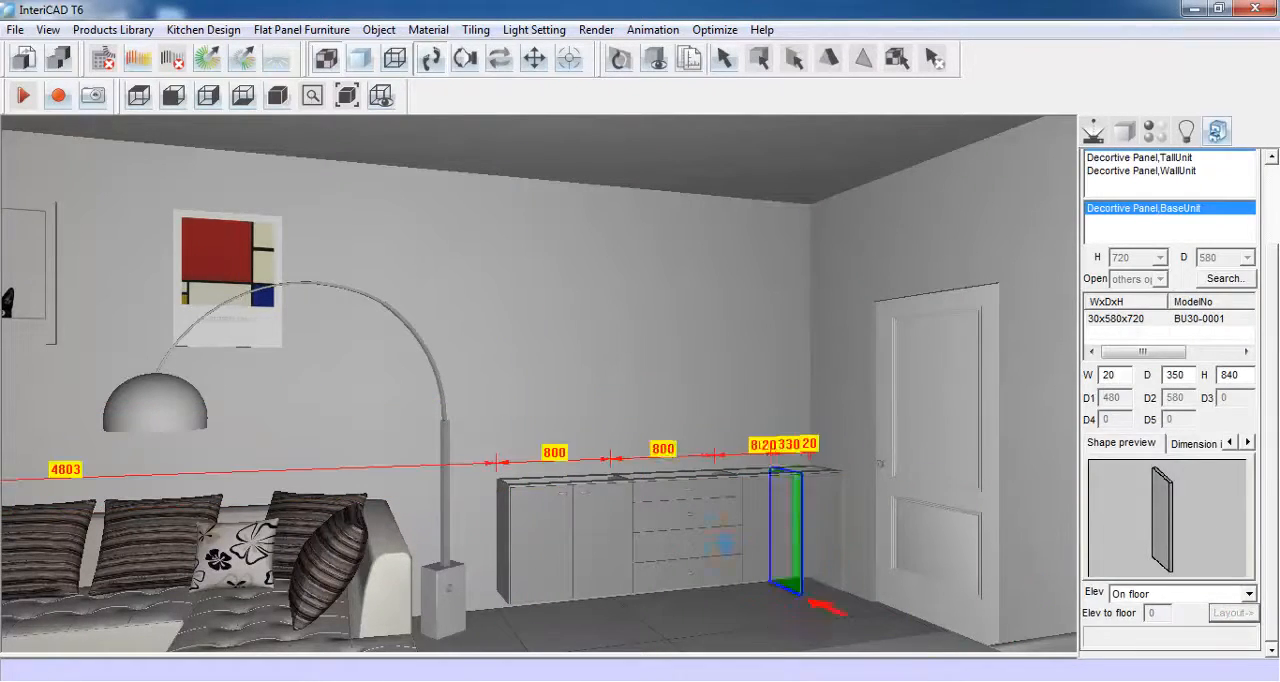
pyautogui.click(530, 514)
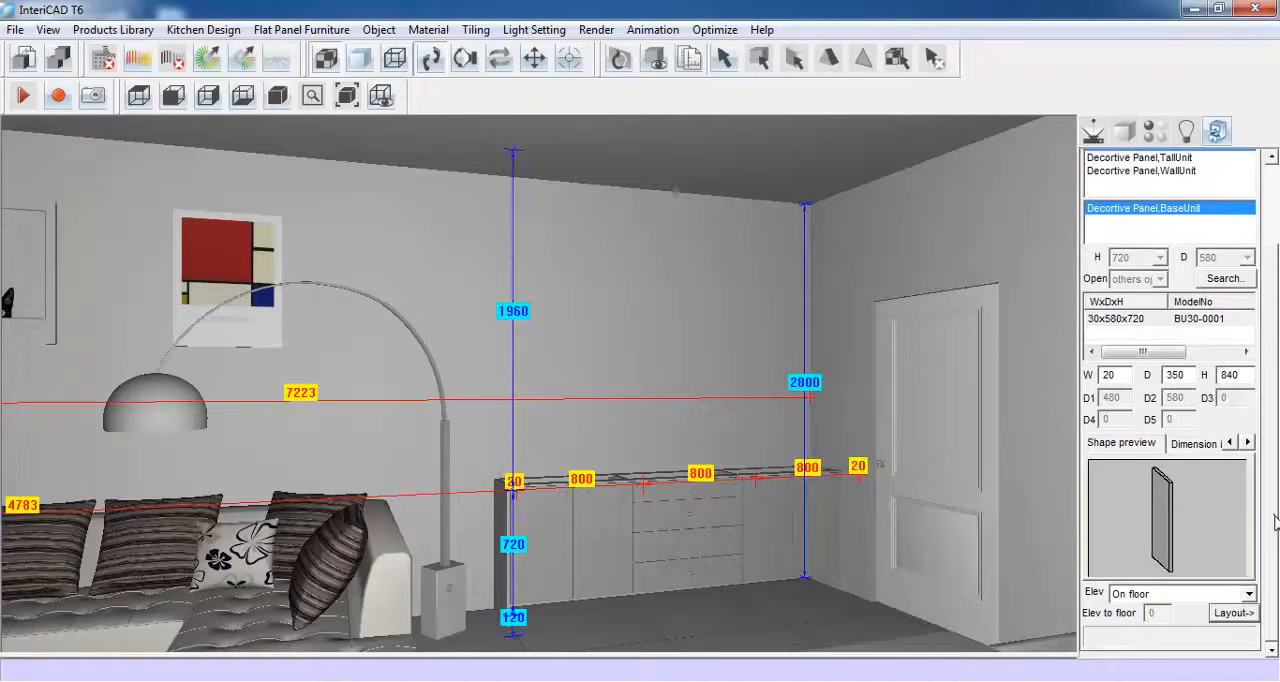
# - Choose the Decortive Panel,WallUnit model from the decorative panels
pyautogui.moveTo(1271, 517); pyautogui.dragTo(1273, 432)
pyautogui.click(1245, 188)
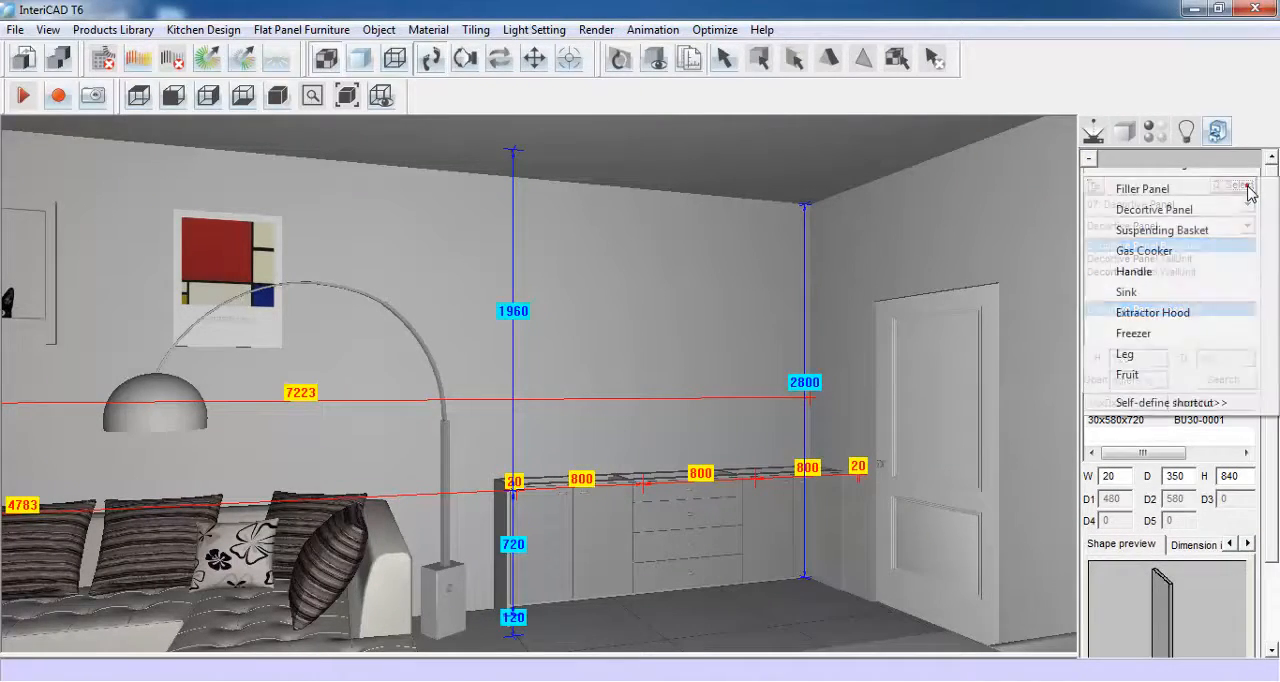
pyautogui.click(1200, 210)
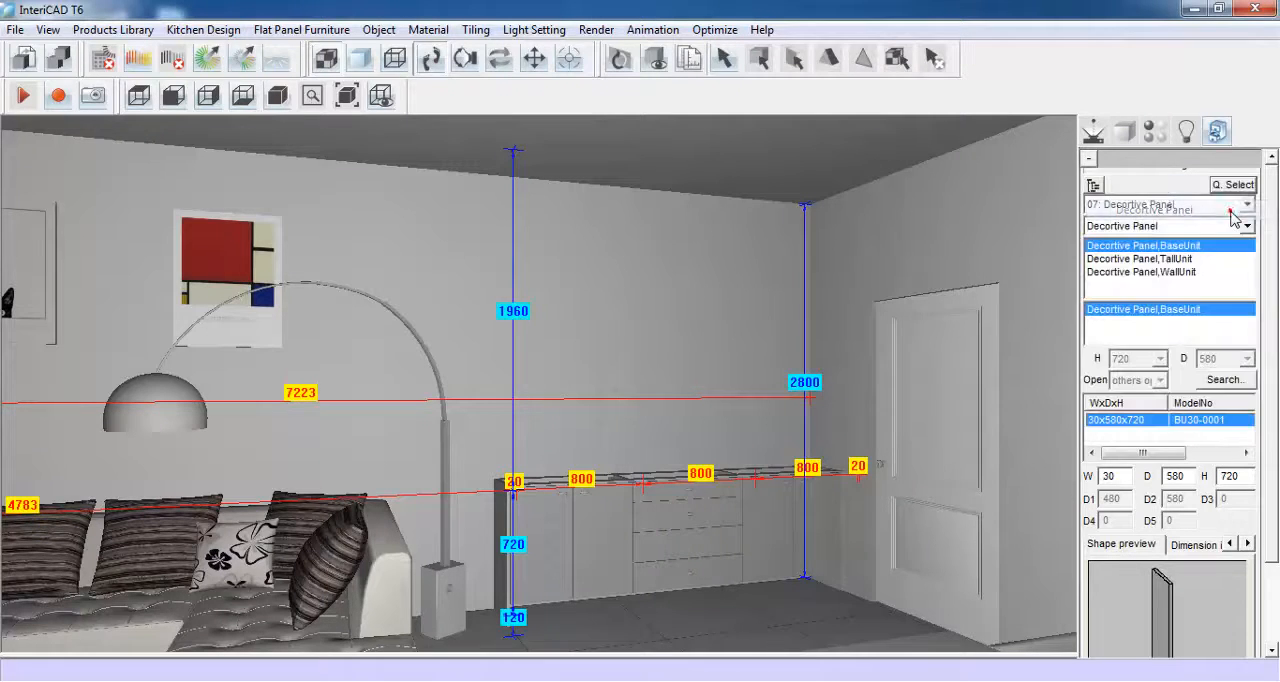
pyautogui.click(1180, 271)
# - Size the wall-unit decorative panel 20 wide and 900 high and place it in the room corner above the base units
pyautogui.moveTo(1268, 297); pyautogui.dragTo(1275, 376)
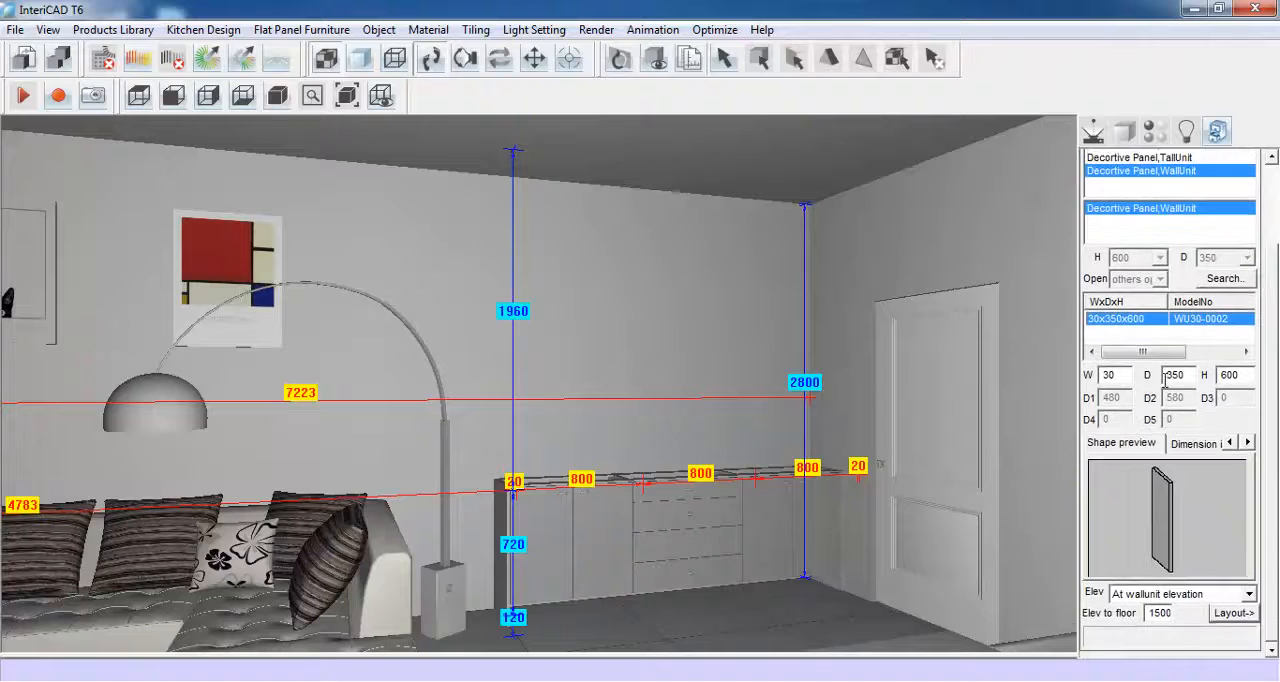
pyautogui.doubleClick(1110, 374)
pyautogui.write('20')
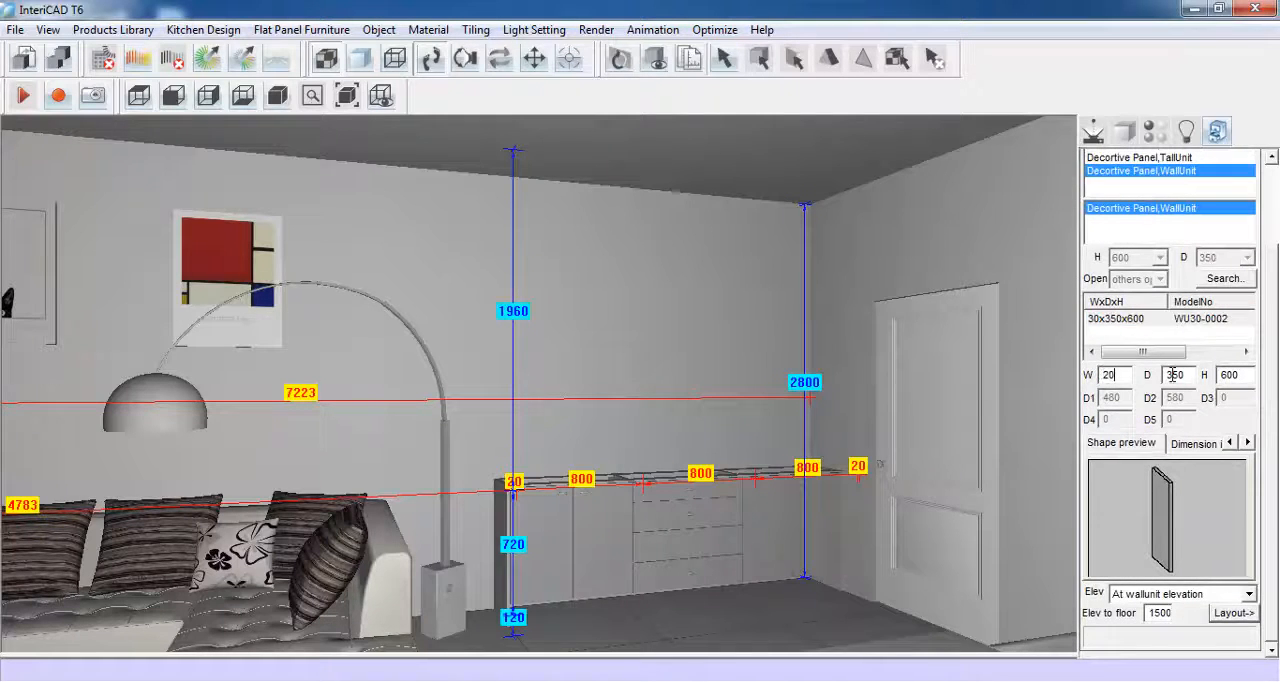
pyautogui.doubleClick(1228, 374)
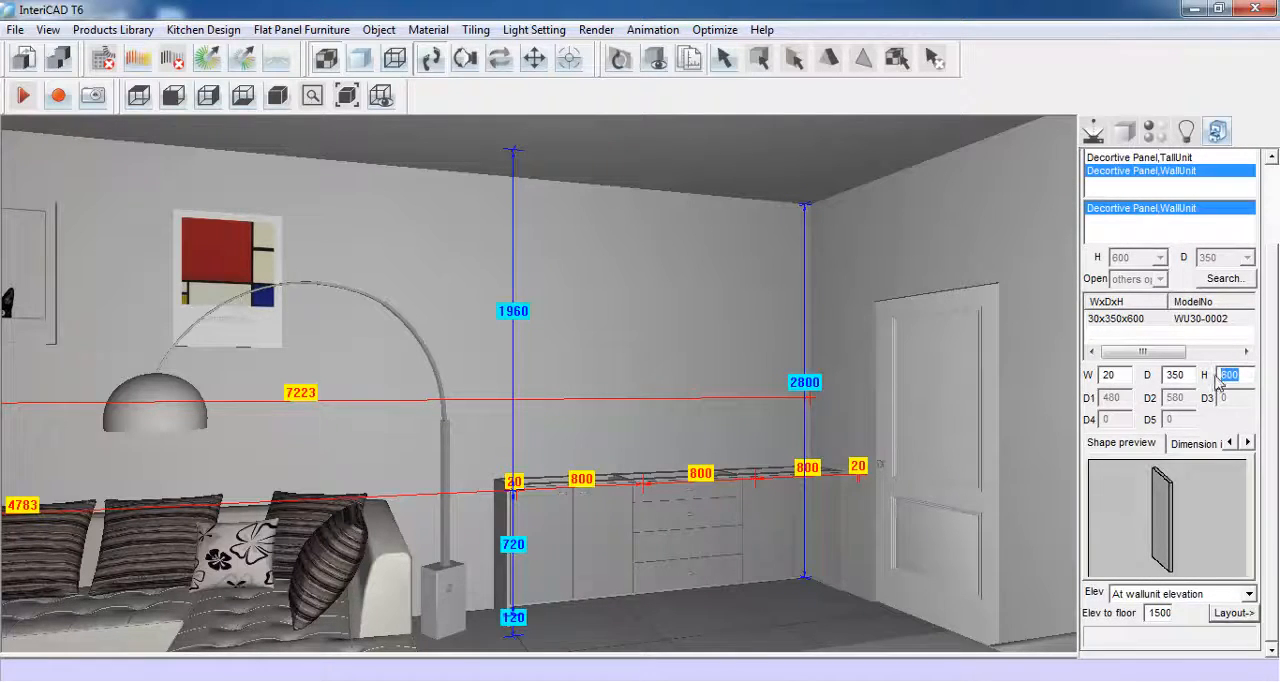
pyautogui.write('900')
pyautogui.click(1232, 613)
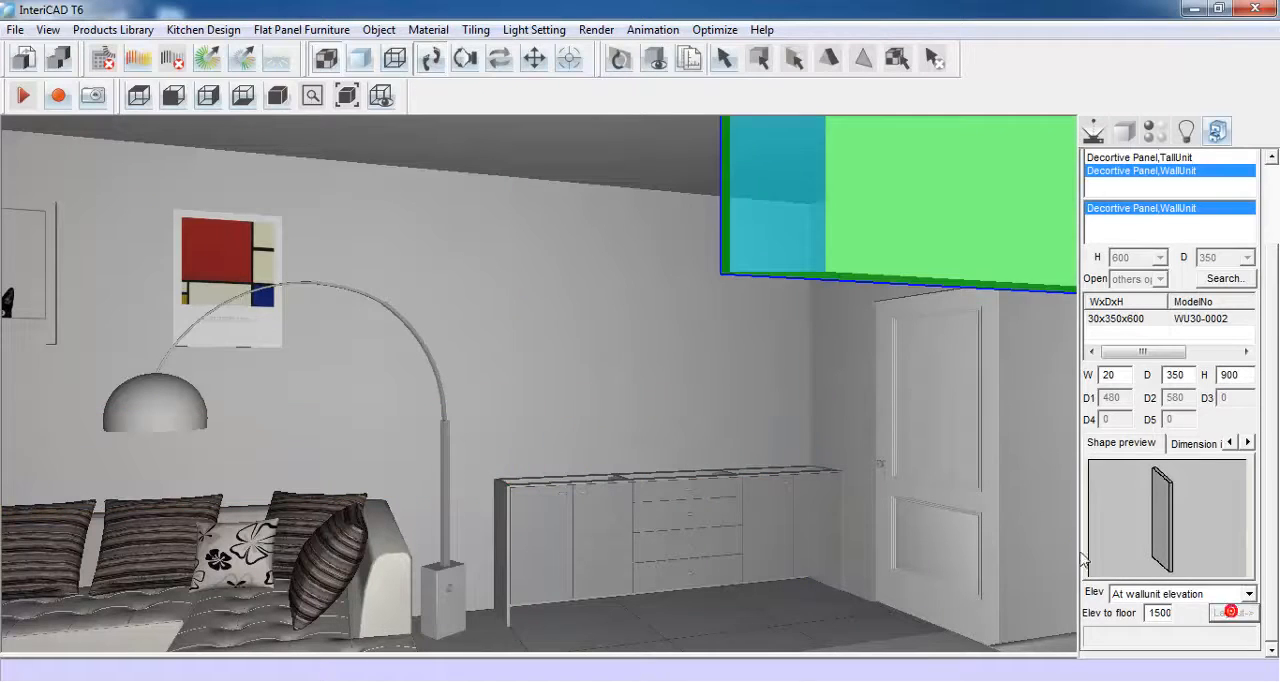
pyautogui.click(803, 356)
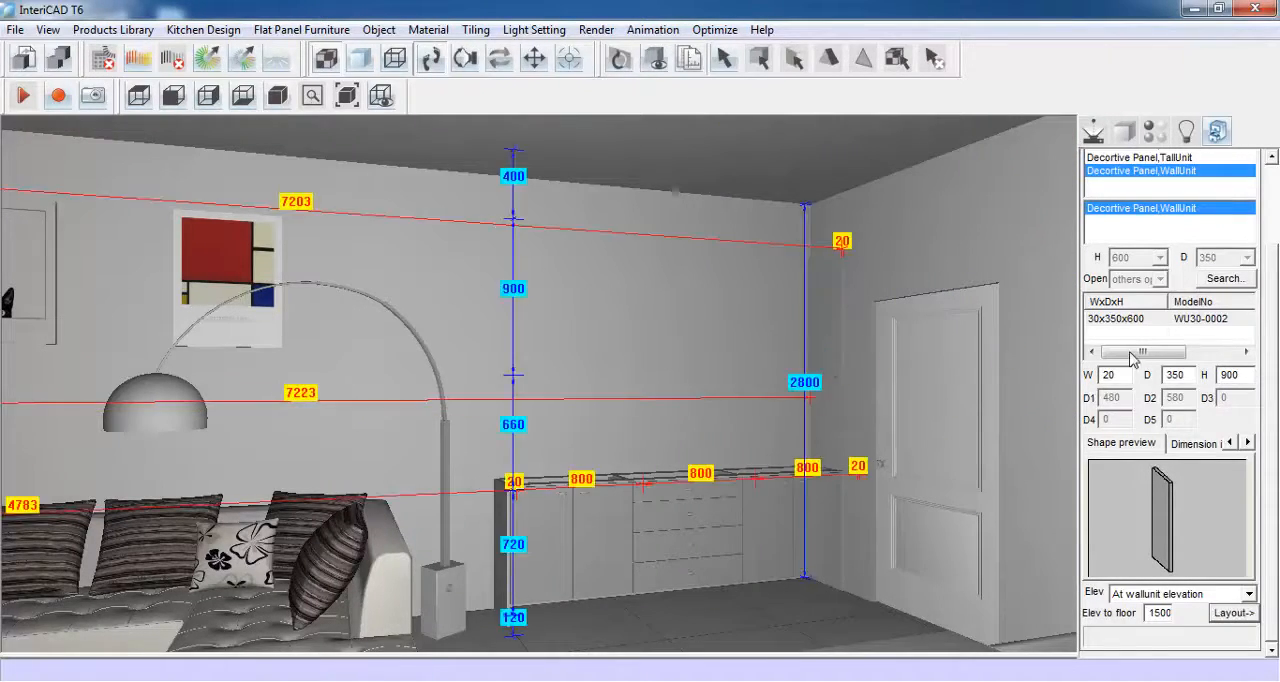
# - Choose the WallUnit,2 GlassDoor model from the WallUnit,2 door type in the 05: WallUnit category
pyautogui.moveTo(1276, 370); pyautogui.dragTo(1275, 260)
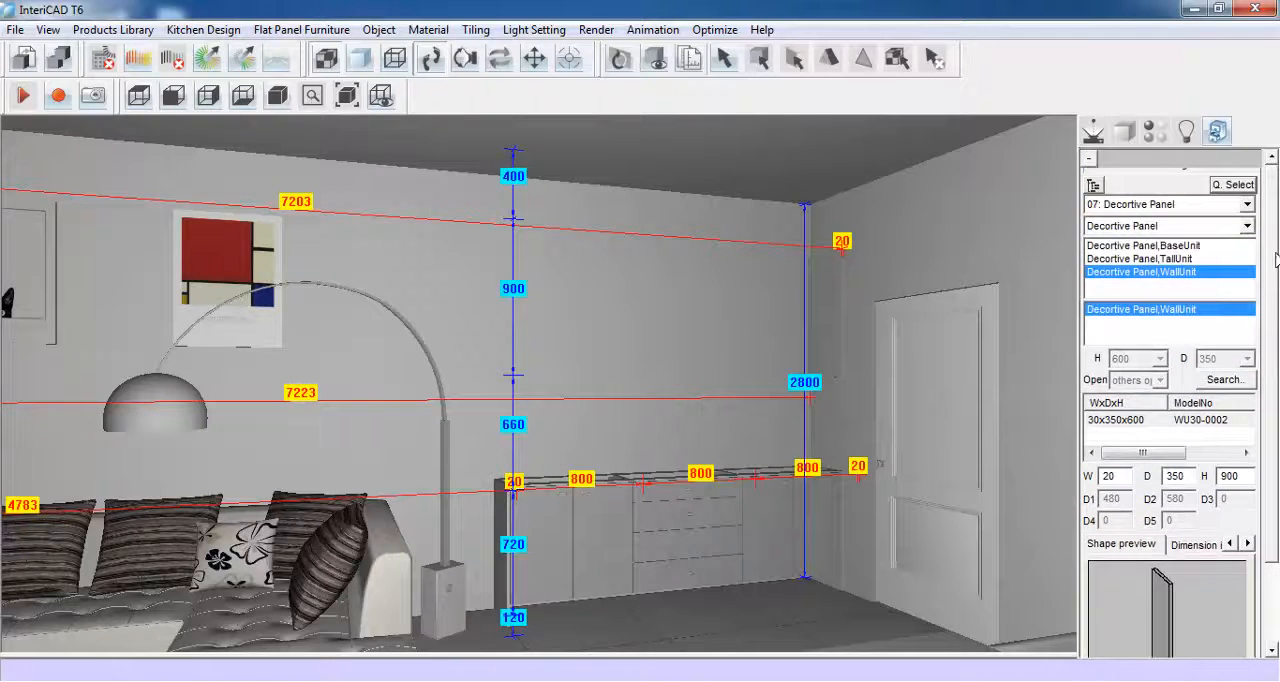
pyautogui.click(1246, 204)
pyautogui.click(1214, 222)
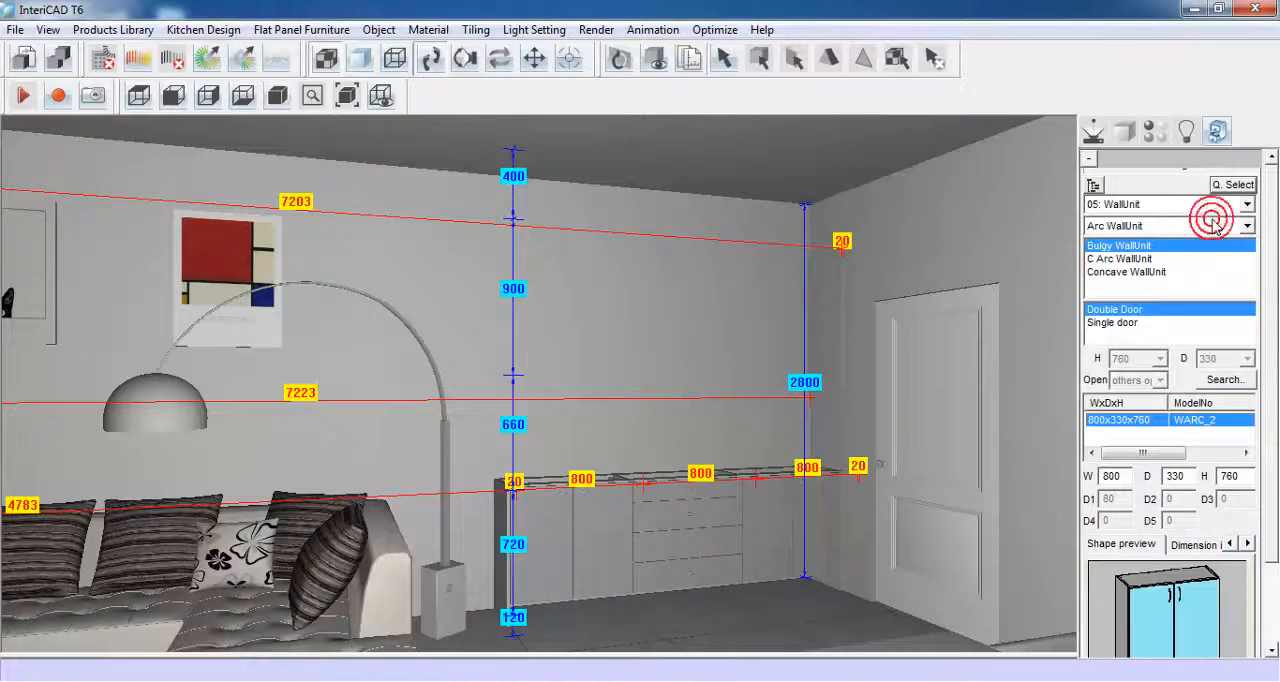
pyautogui.click(1246, 226)
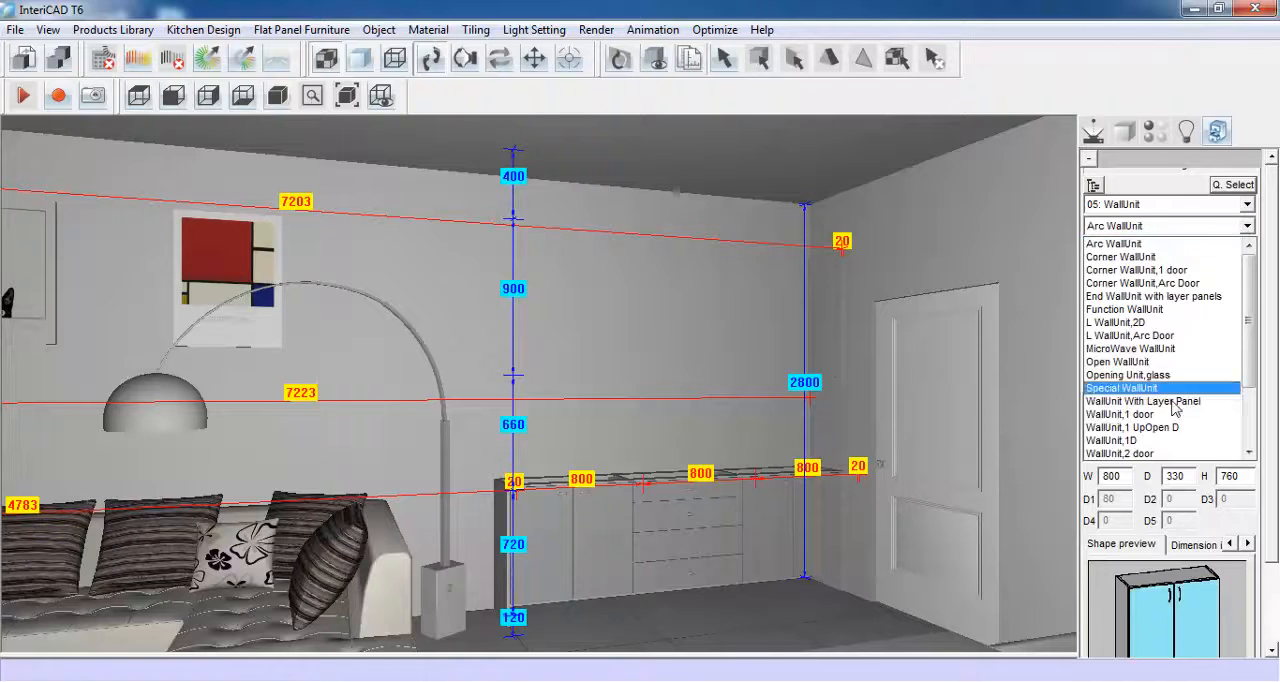
pyautogui.click(1130, 453)
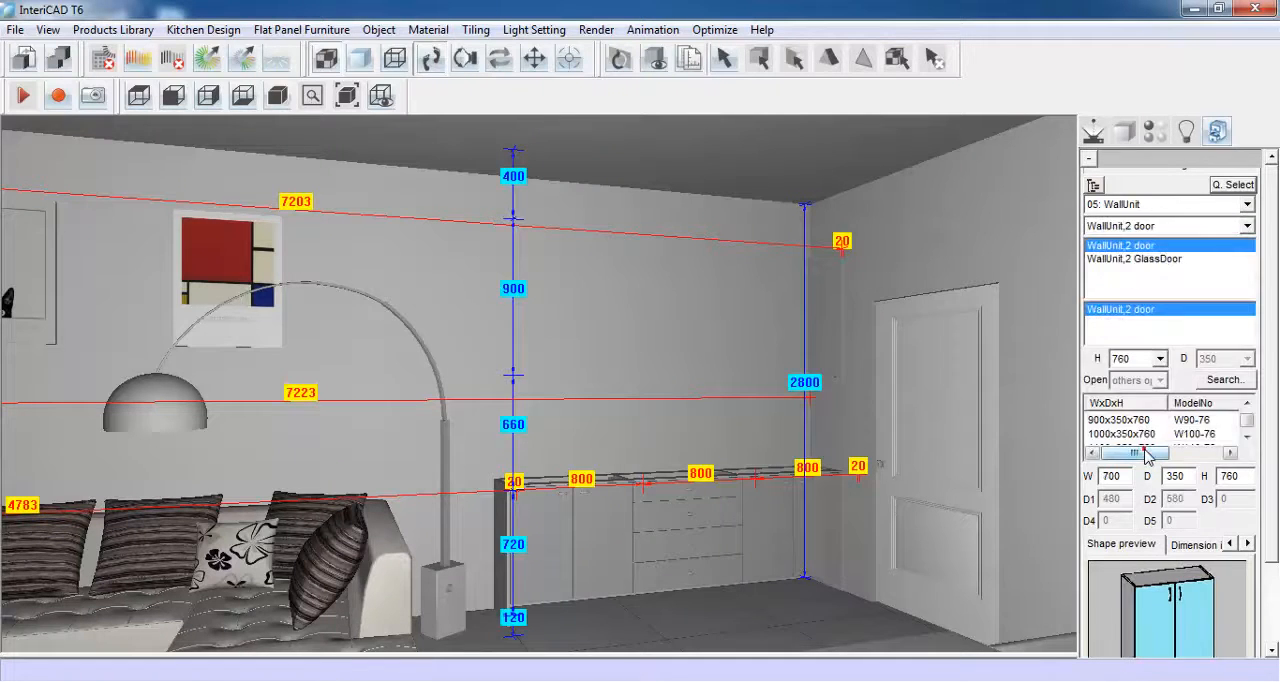
pyautogui.click(1160, 260)
# - Size the two-glass-door wall unit 800 wide and 900 high and place it against the corner decorative panel
pyautogui.scroll(-3, 1268, 380)
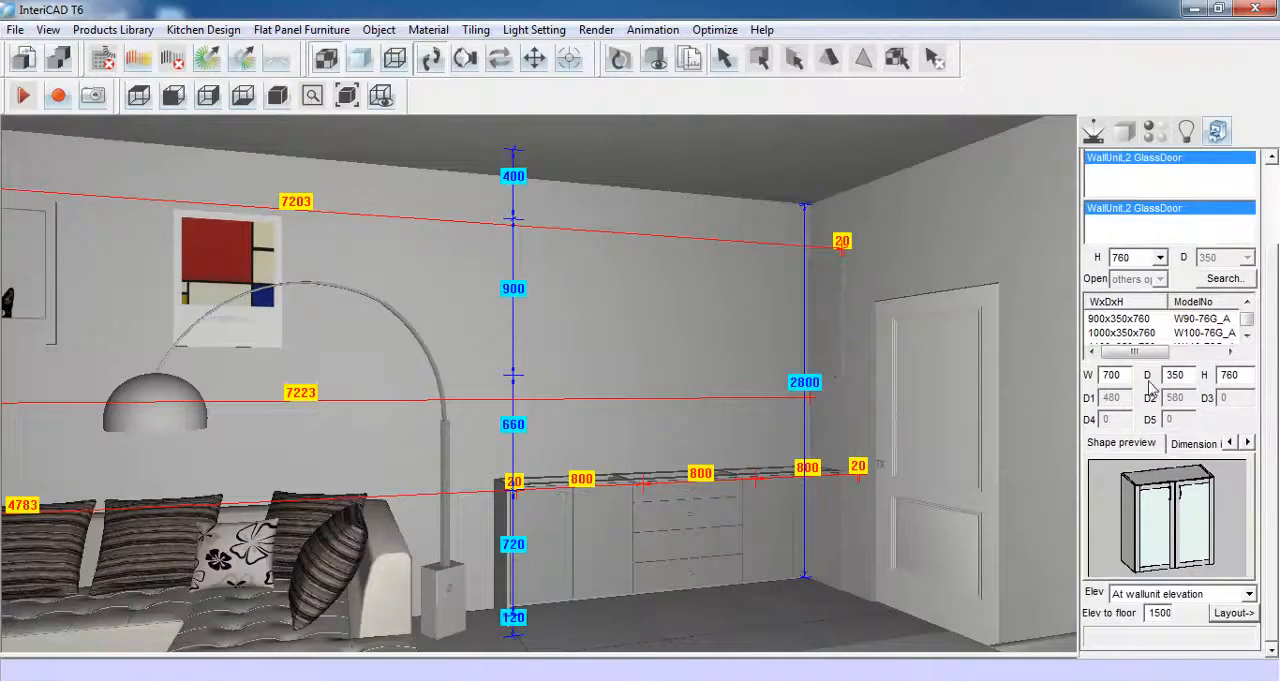
pyautogui.doubleClick(1126, 374)
pyautogui.write('80')
pyautogui.doubleClick(1238, 375)
pyautogui.write('900')
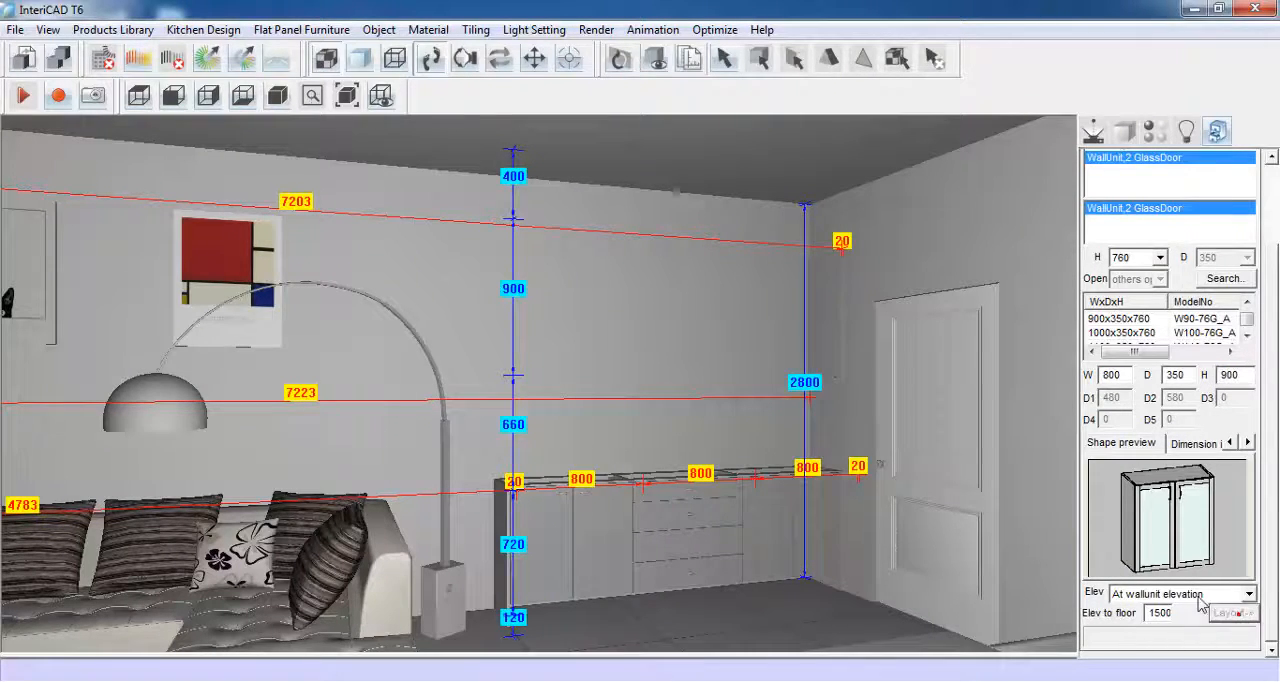
pyautogui.click(1233, 612)
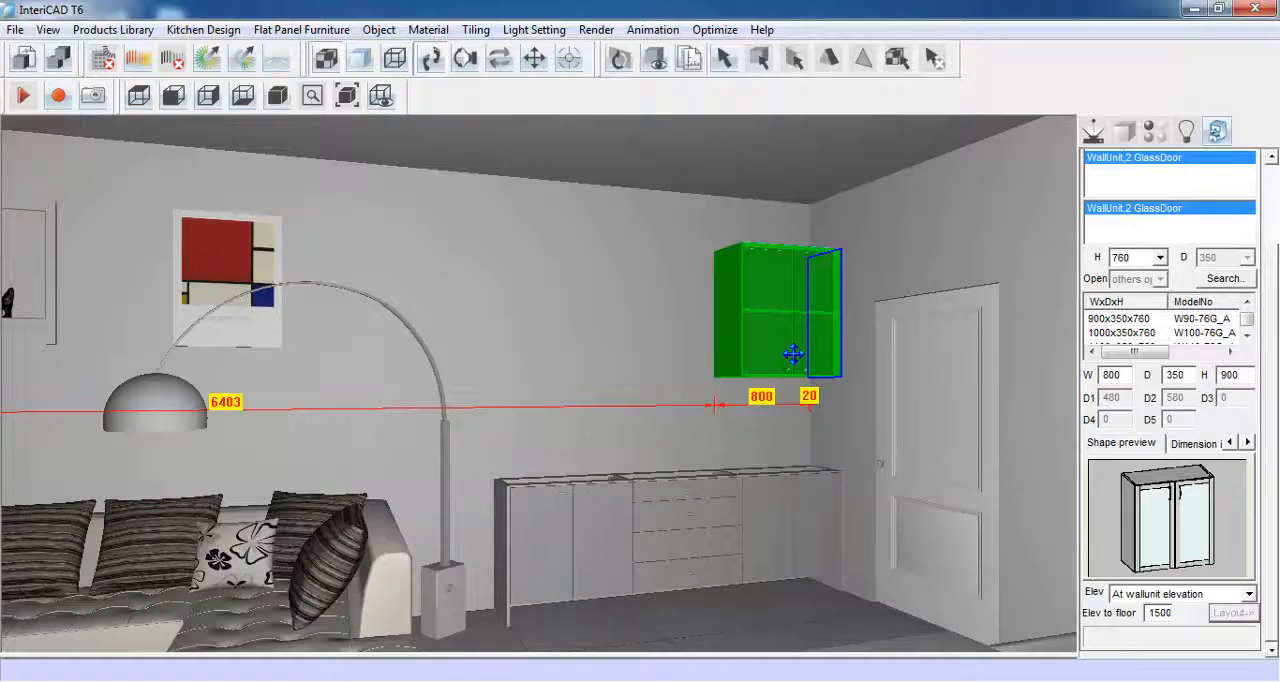
pyautogui.click(793, 354)
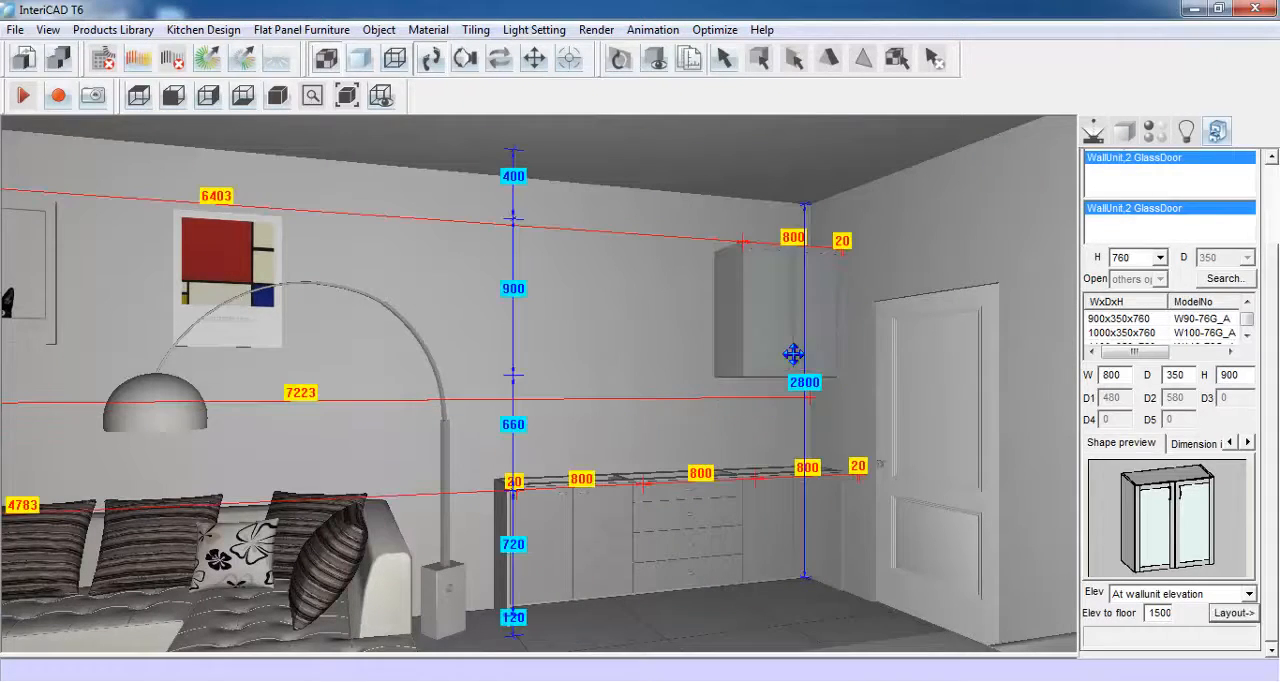
# - Place two more glass-door wall units of the same size side by side, continuing the row toward the sofa
pyautogui.click(1222, 613)
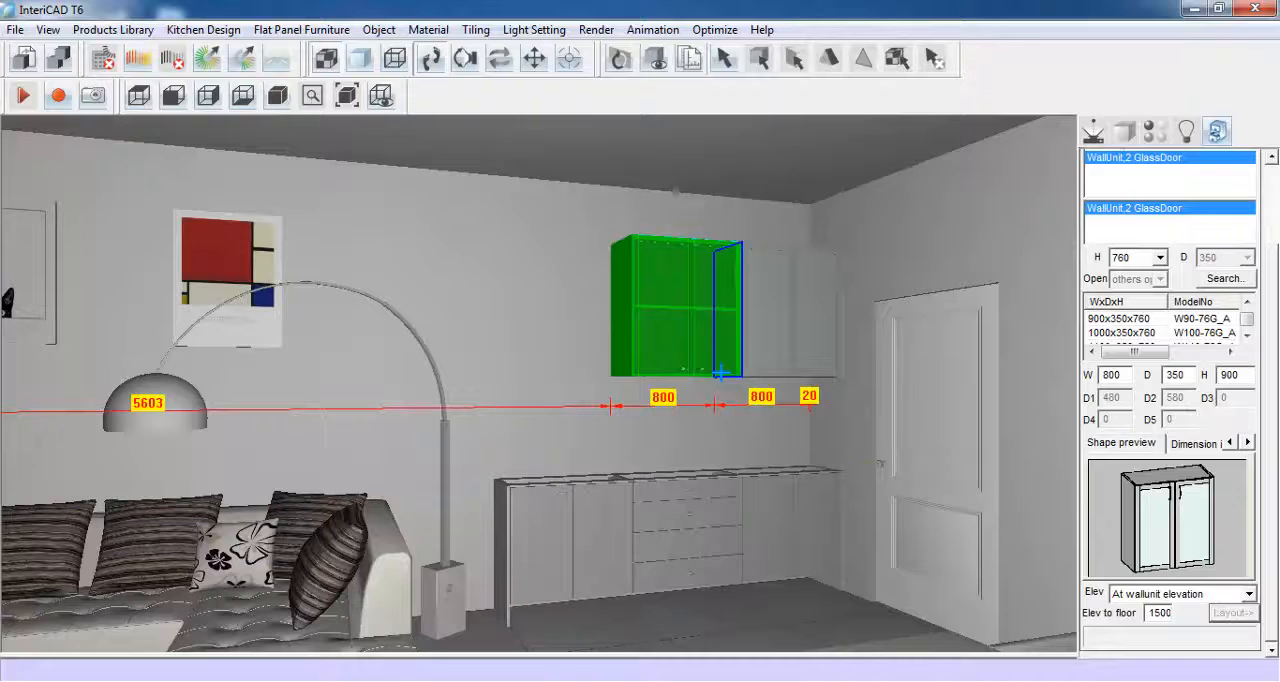
pyautogui.click(721, 372)
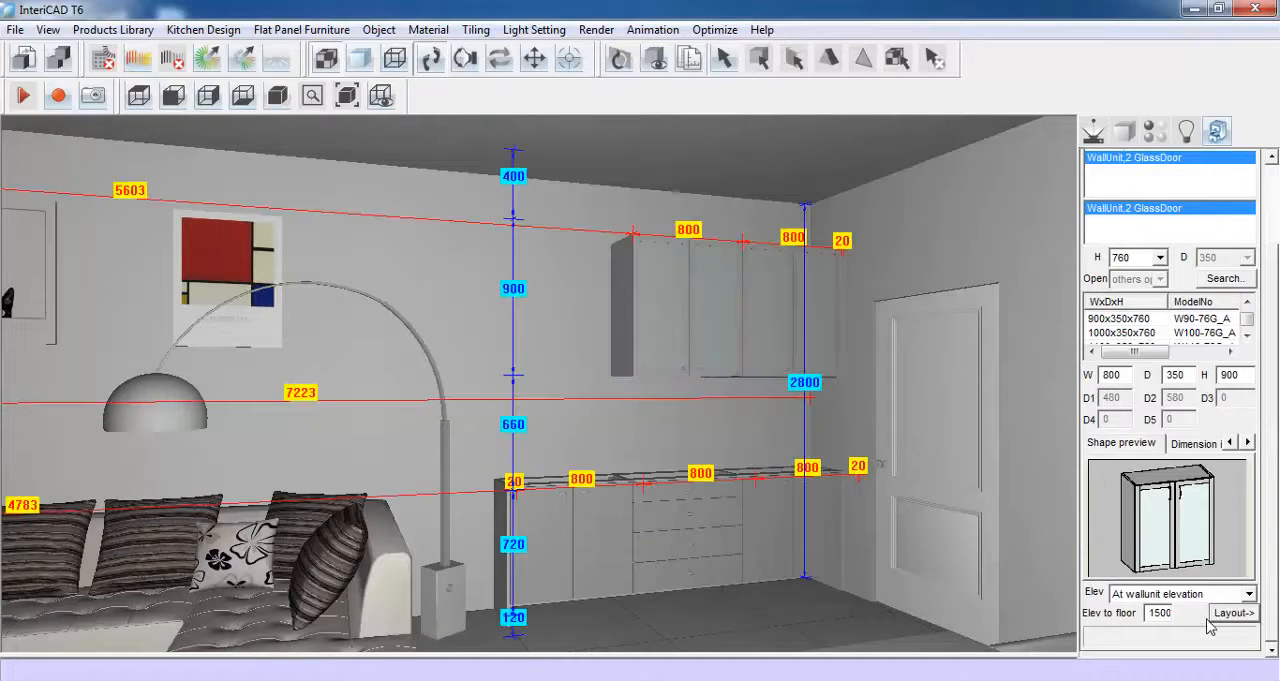
pyautogui.click(1226, 615)
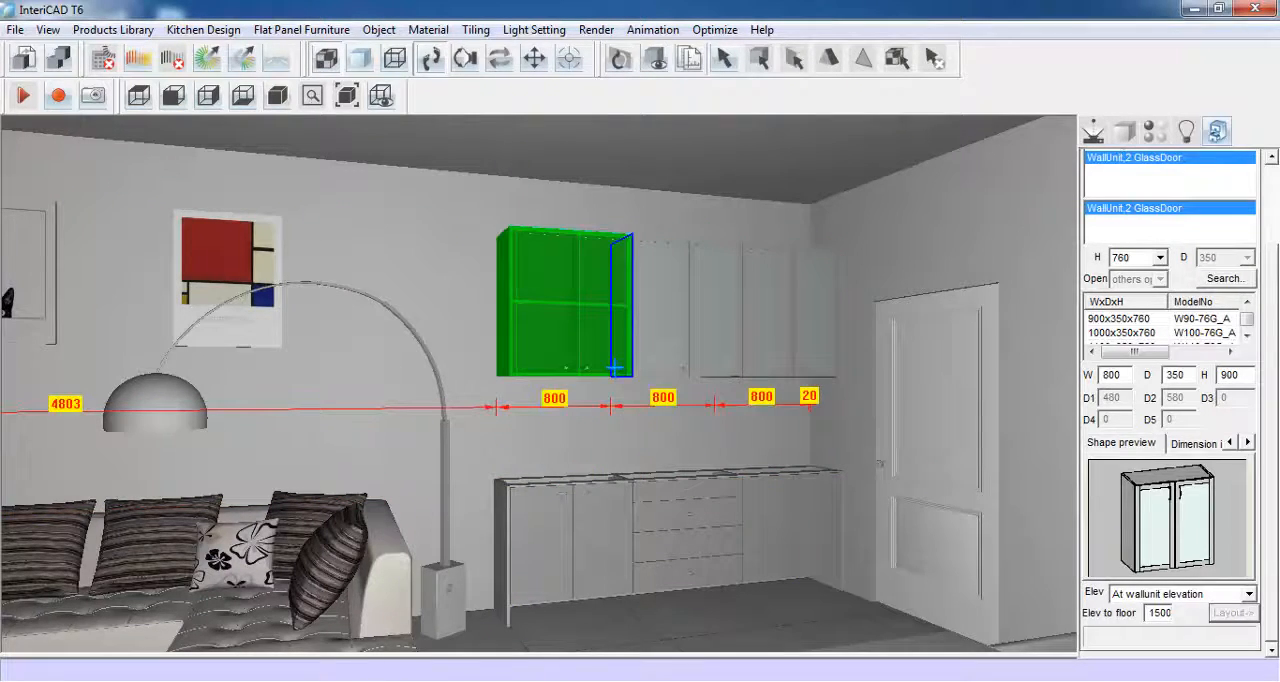
pyautogui.click(614, 368)
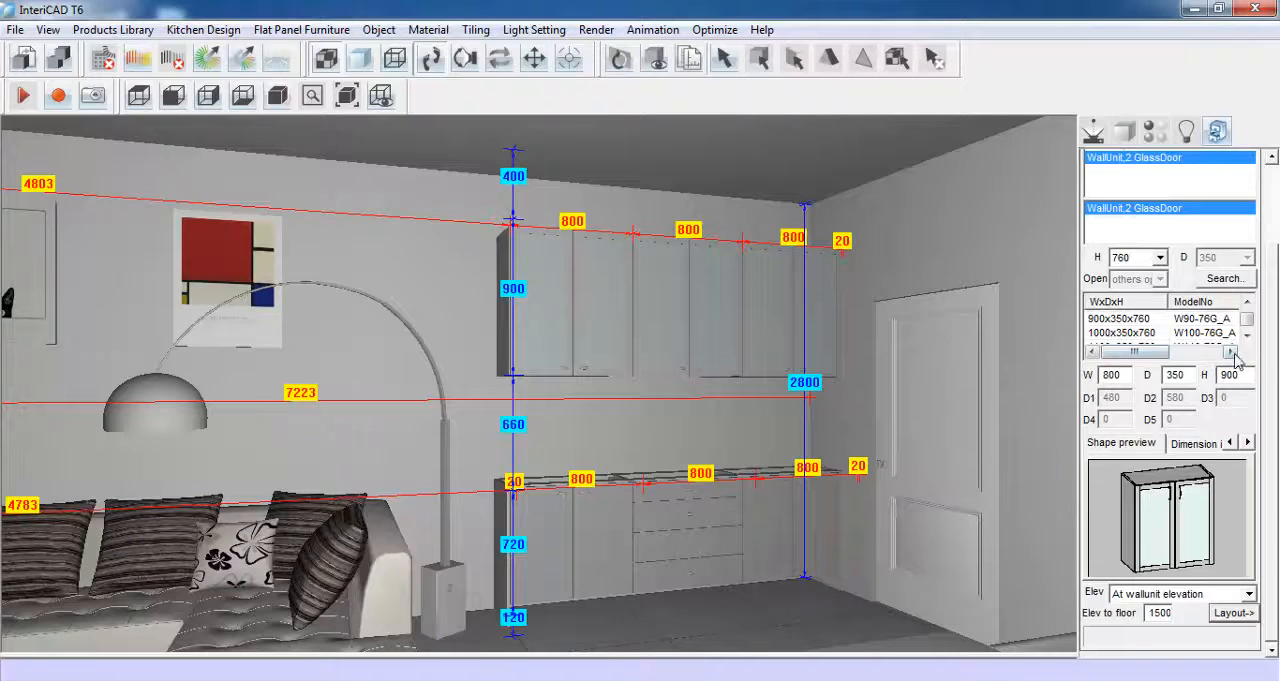
# - Choose the wall-unit decorative panel model from the 07: Decortive Panel category
pyautogui.scroll(2, 1270, 260)
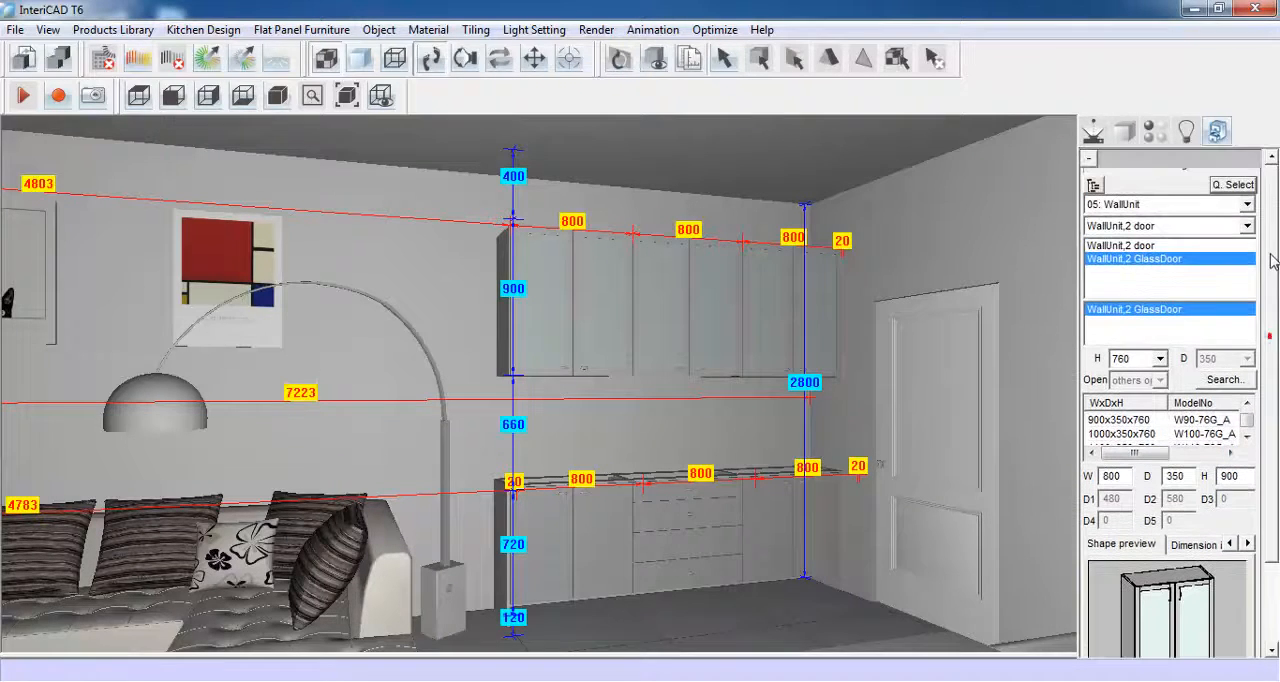
pyautogui.click(1247, 204)
pyautogui.click(1194, 211)
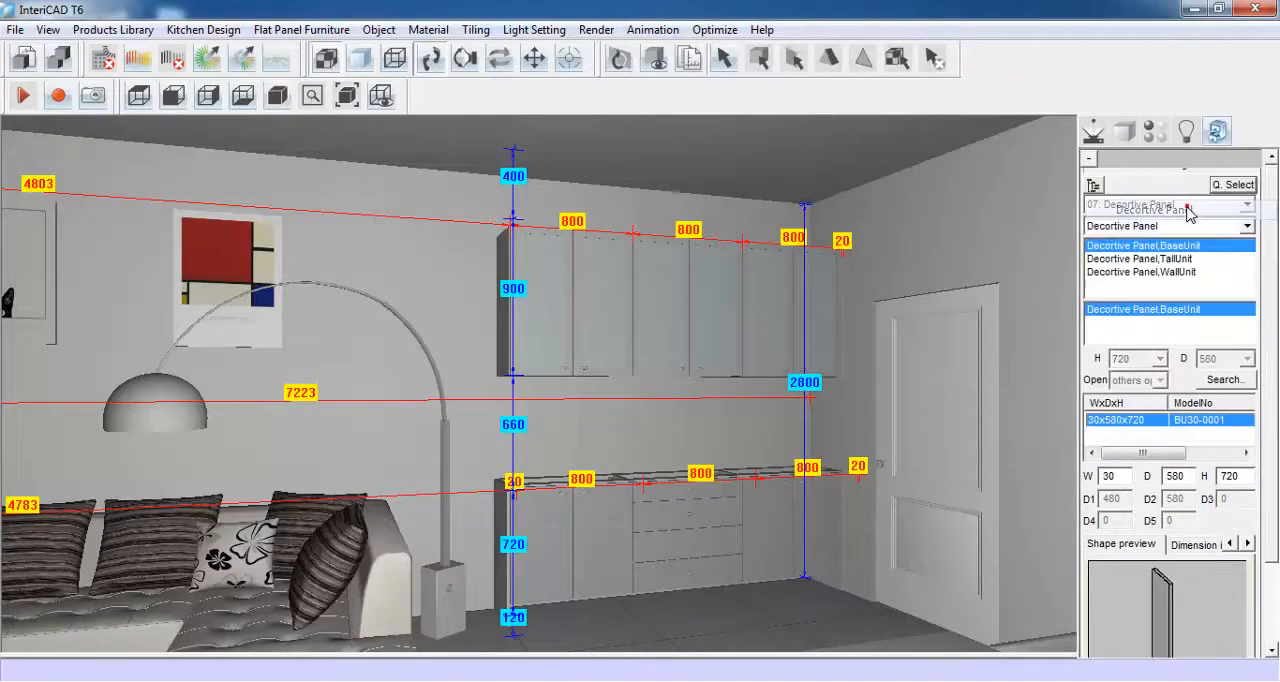
pyautogui.click(1182, 270)
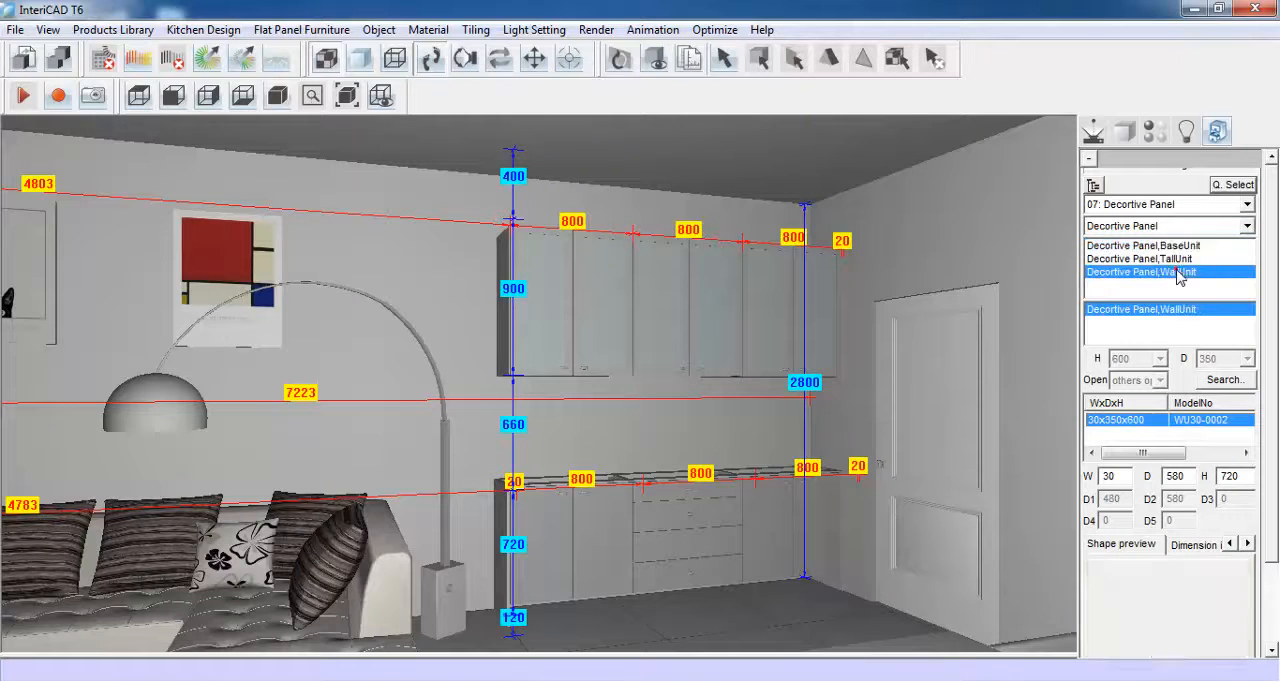
# - Size the wall-unit decorative panel 20 wide and 900 high and place it on the wall units' exposed end facing the sofa
pyautogui.click(1268, 306)
pyautogui.doubleClick(1110, 374)
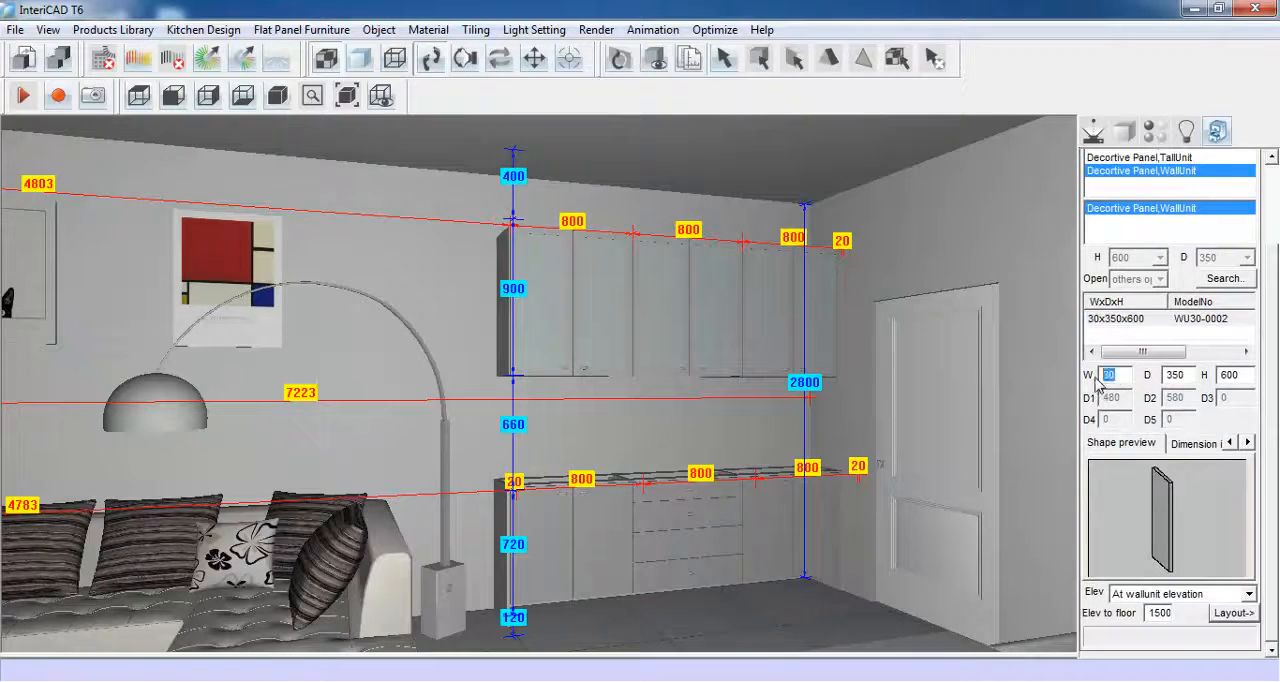
pyautogui.write('2')
pyautogui.doubleClick(1229, 375)
pyautogui.write('90')
pyautogui.click(1232, 613)
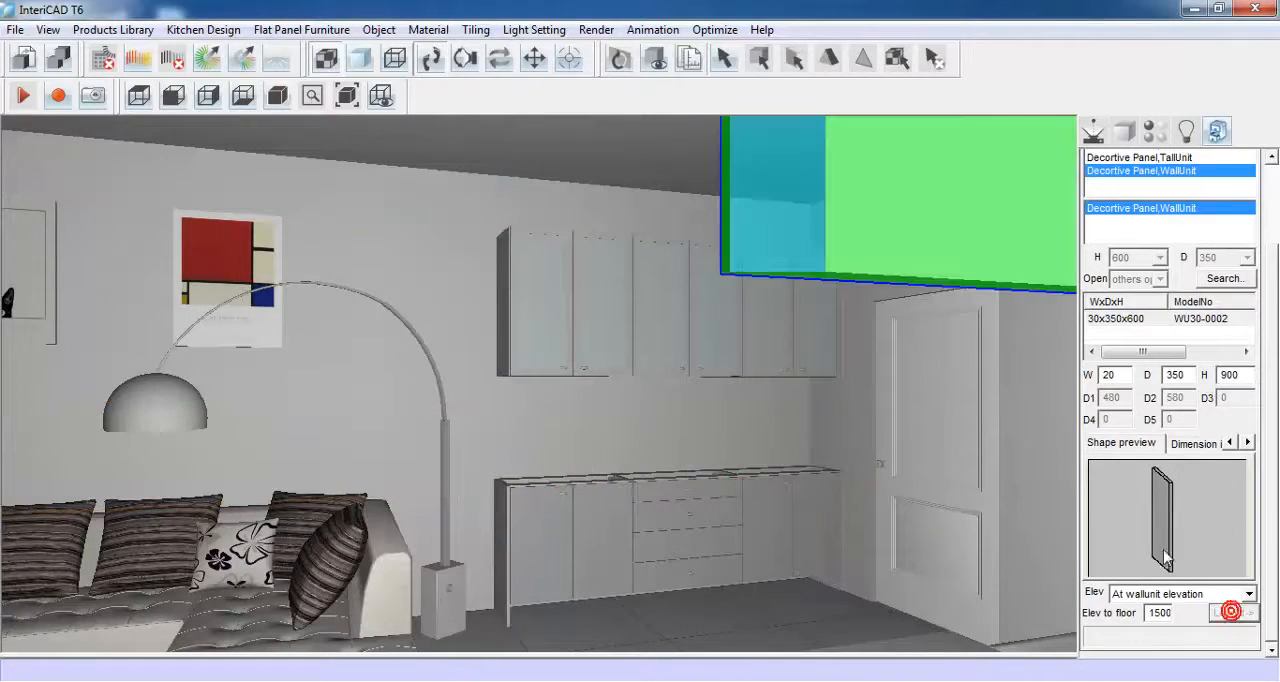
pyautogui.click(552, 321)
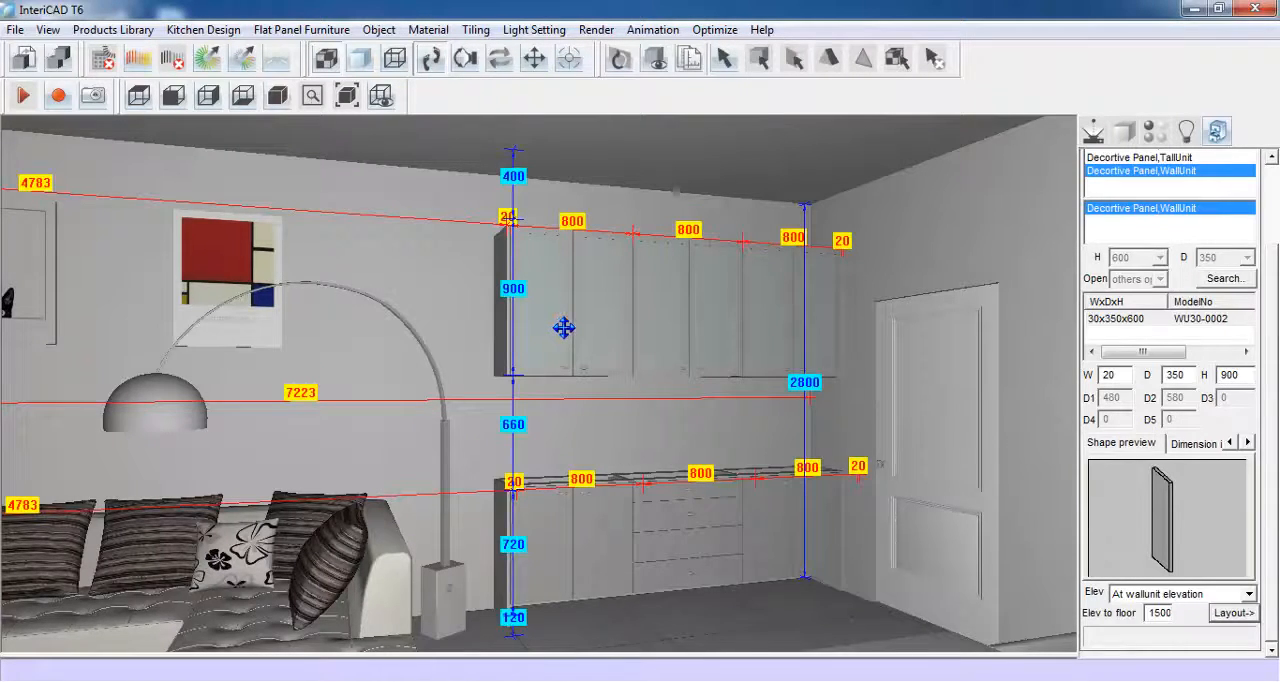
# - Create the worktop over the base units automatically and hide the dimensions
pyautogui.click(207, 31)
pyautogui.moveTo(211, 132)
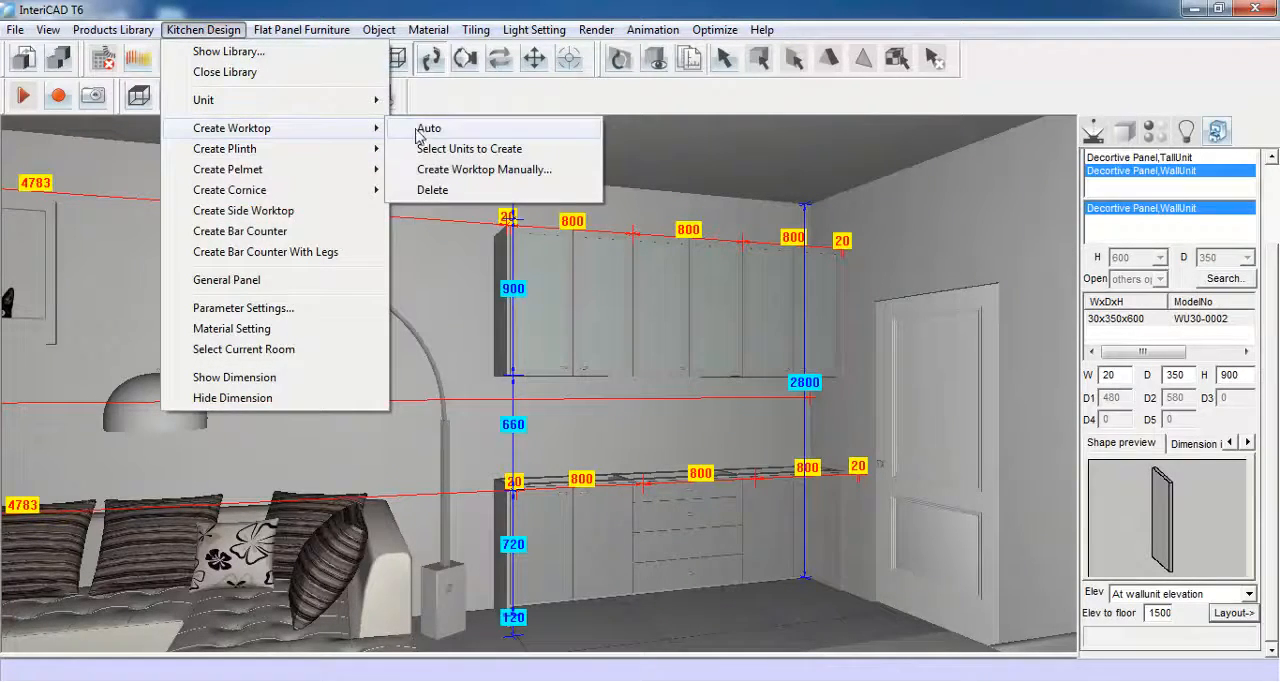
pyautogui.click(446, 134)
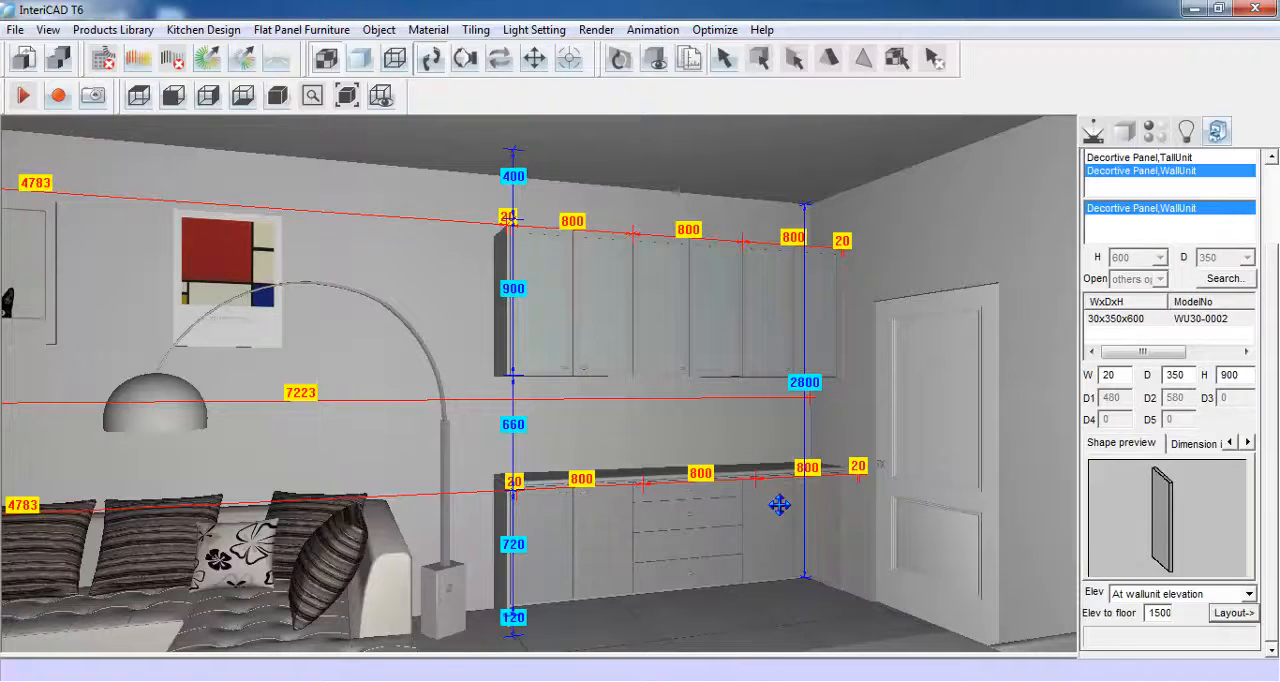
pyautogui.click(204, 30)
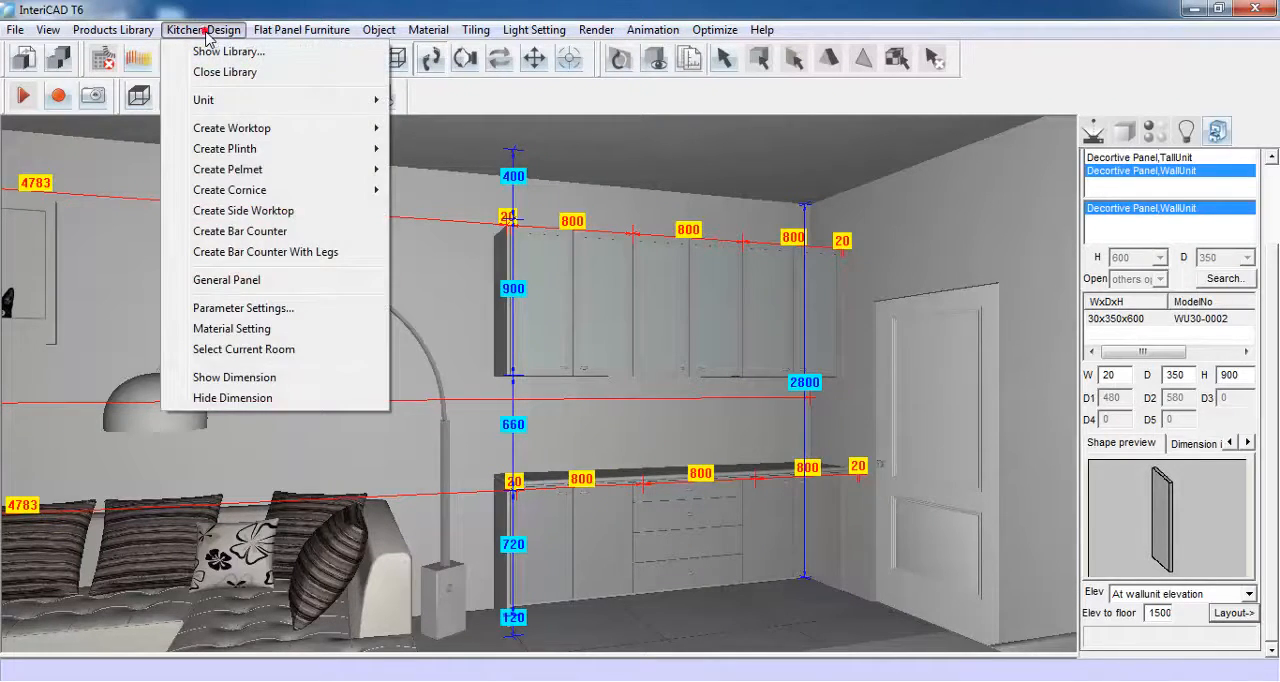
pyautogui.click(279, 398)
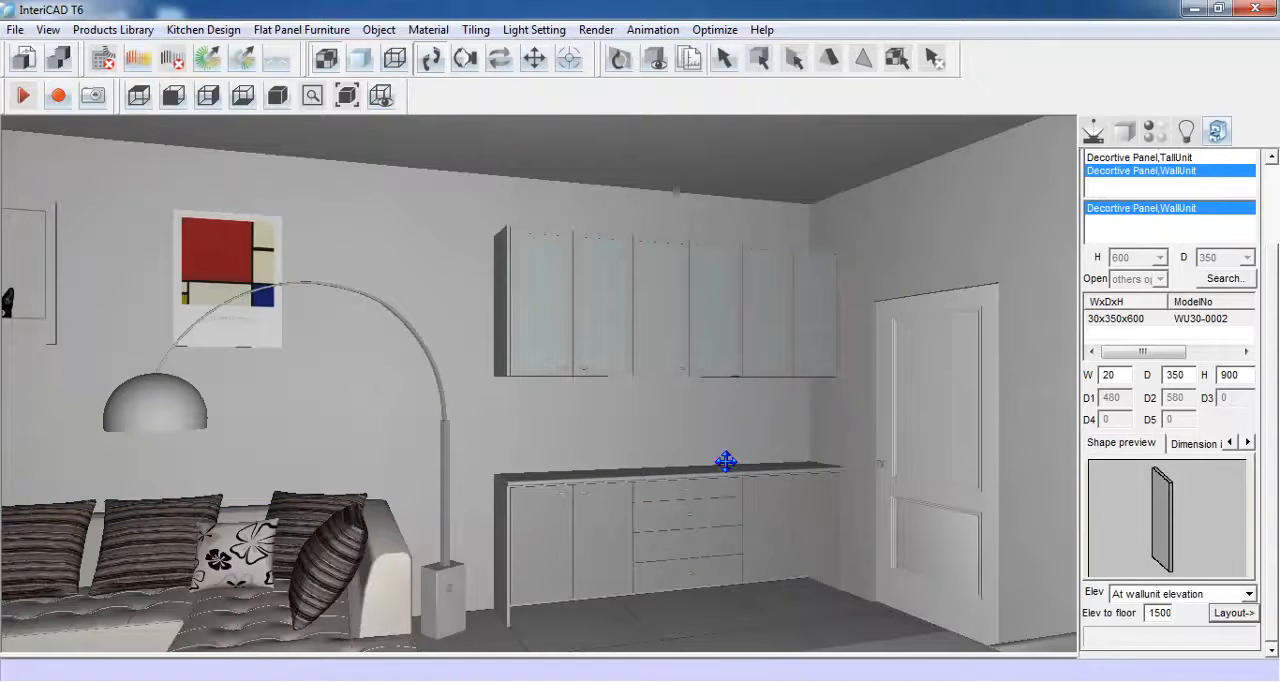
# - Add a quick-select shortcut named Splashback that points to Splashback in the 11: HardWare category
pyautogui.moveTo(1269, 289); pyautogui.dragTo(1270, 209)
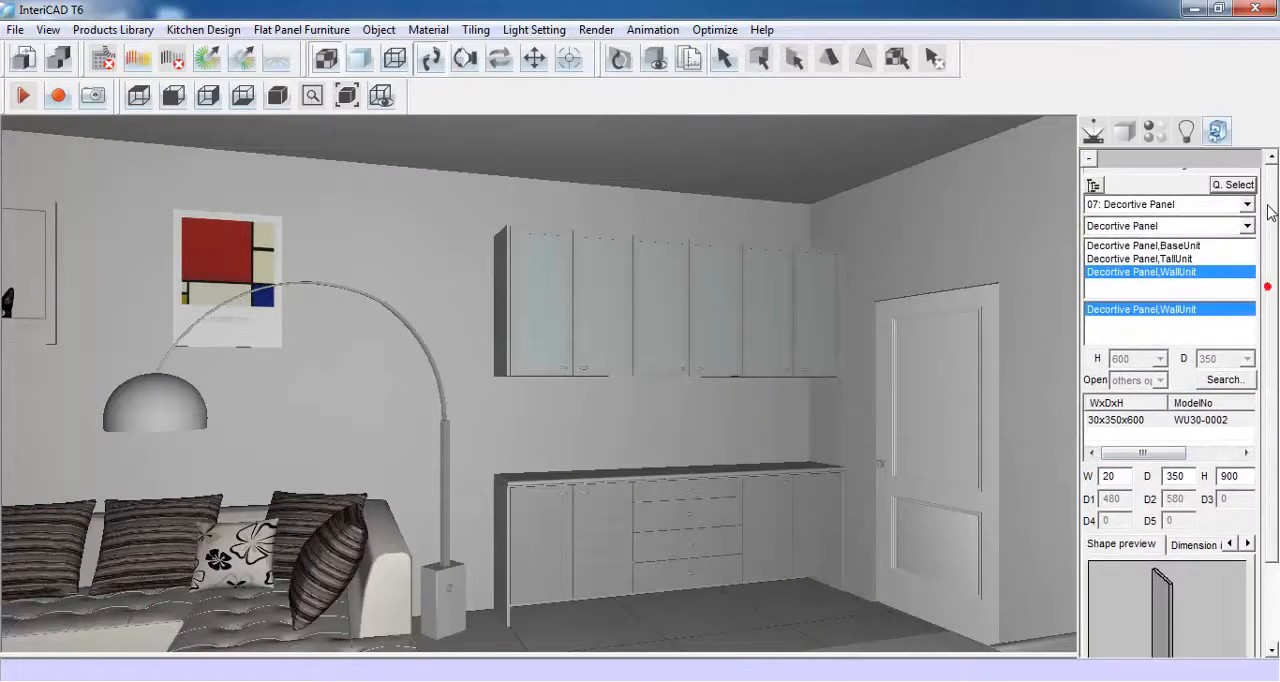
pyautogui.click(1234, 185)
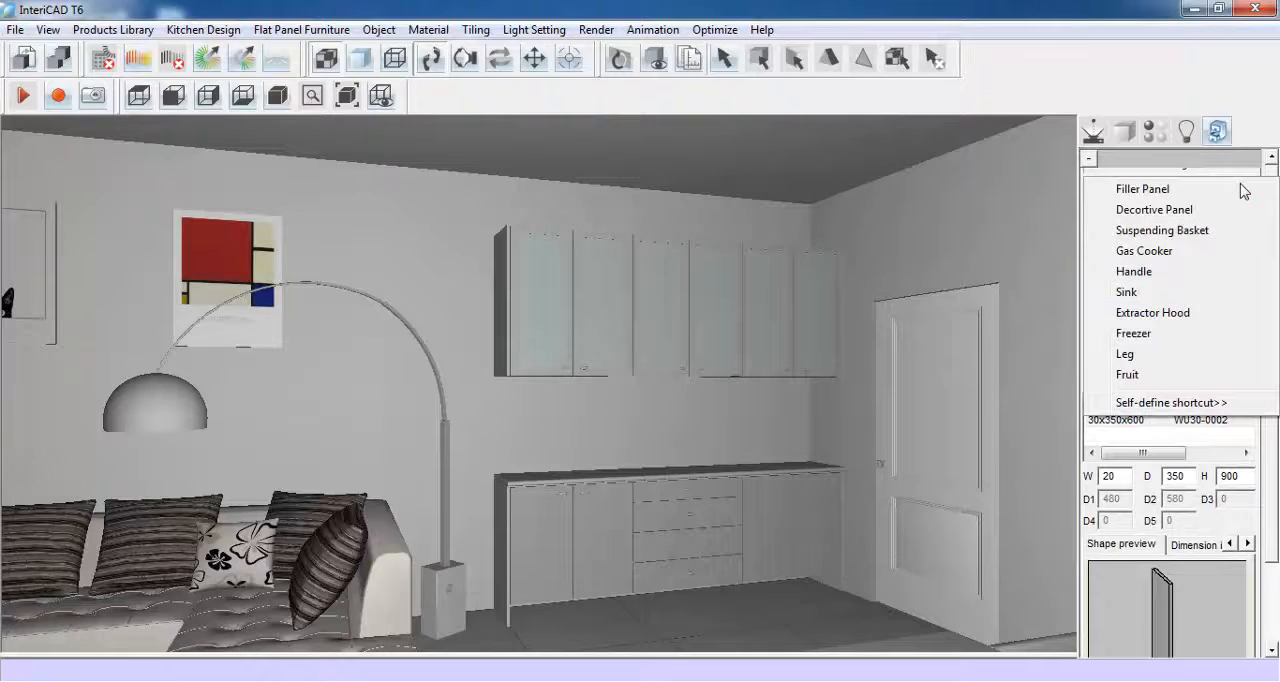
pyautogui.click(1222, 403)
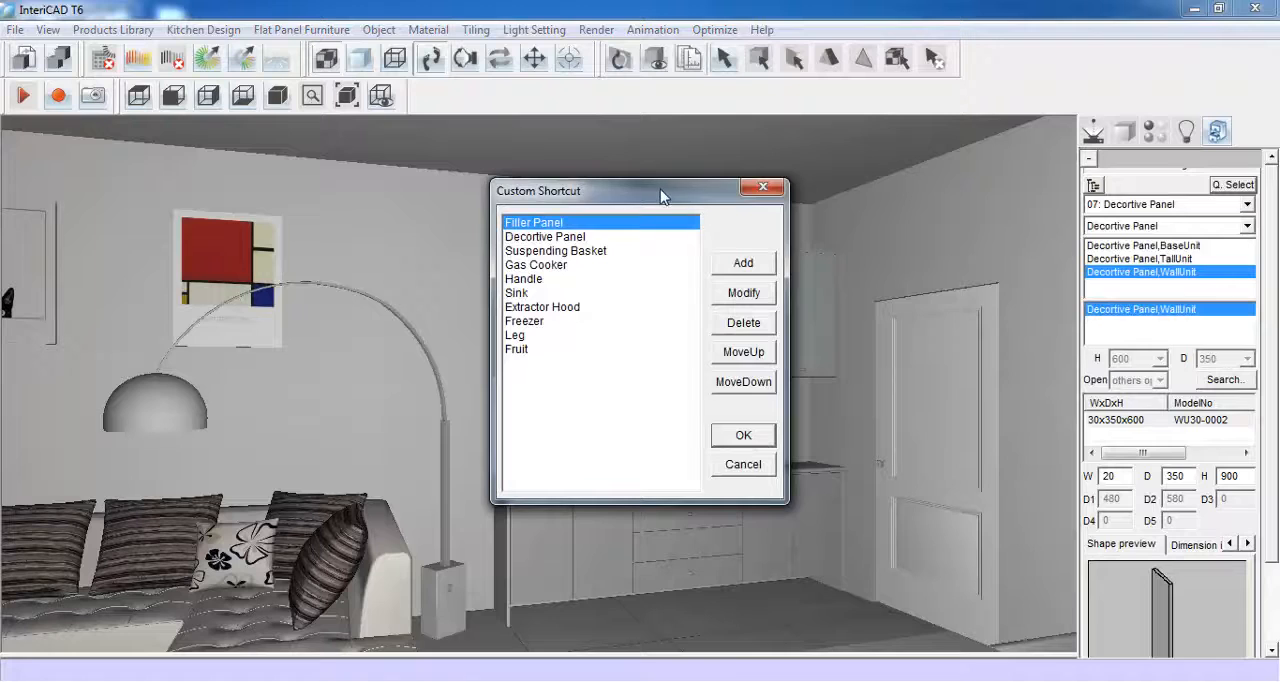
pyautogui.moveTo(664, 191); pyautogui.dragTo(1062, 212)
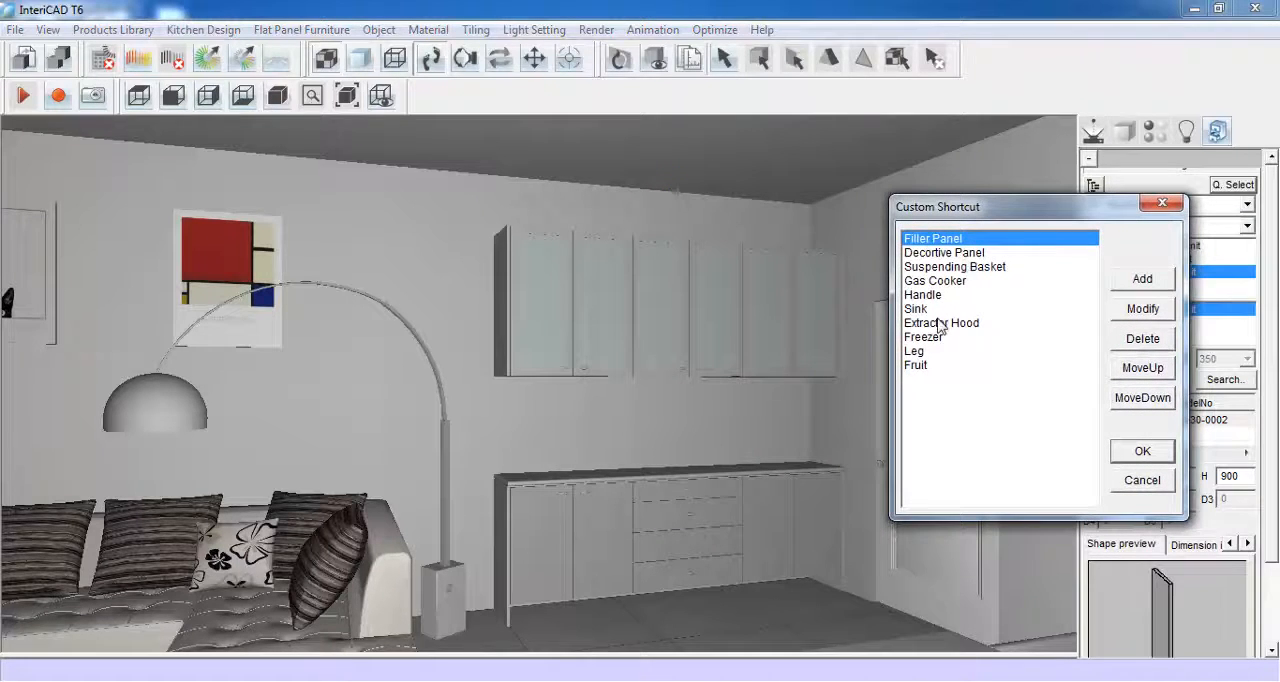
pyautogui.click(1152, 281)
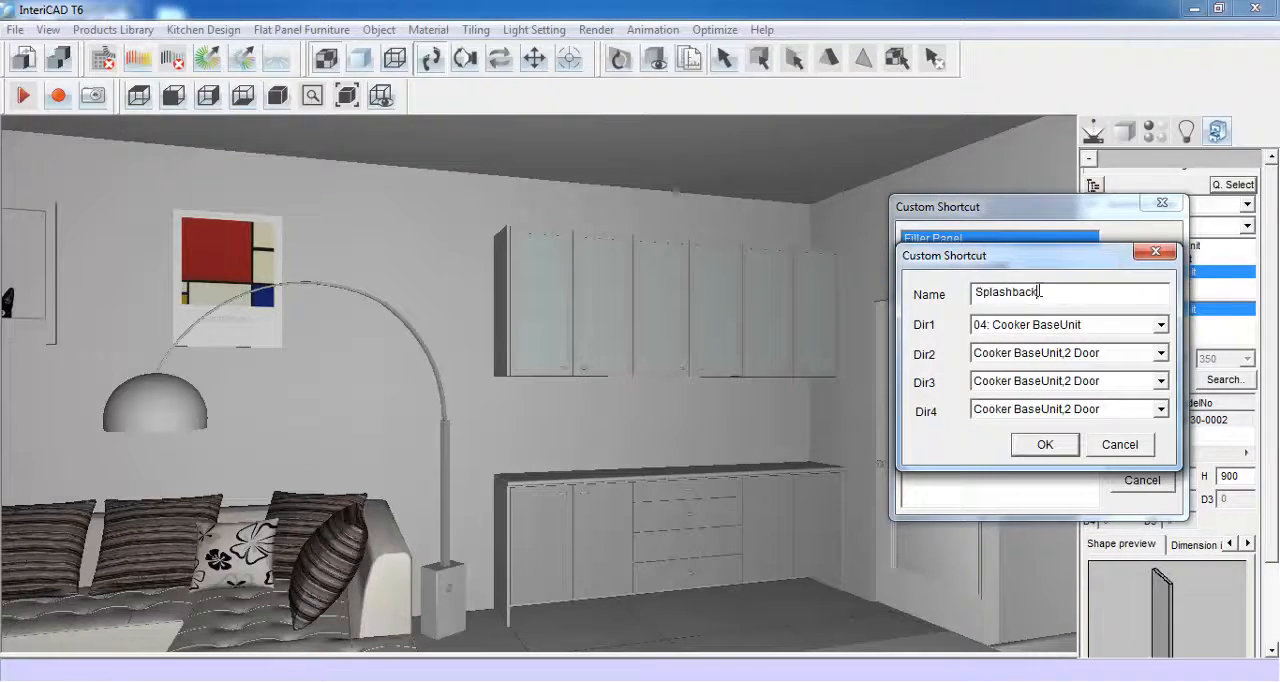
pyautogui.click(1161, 326)
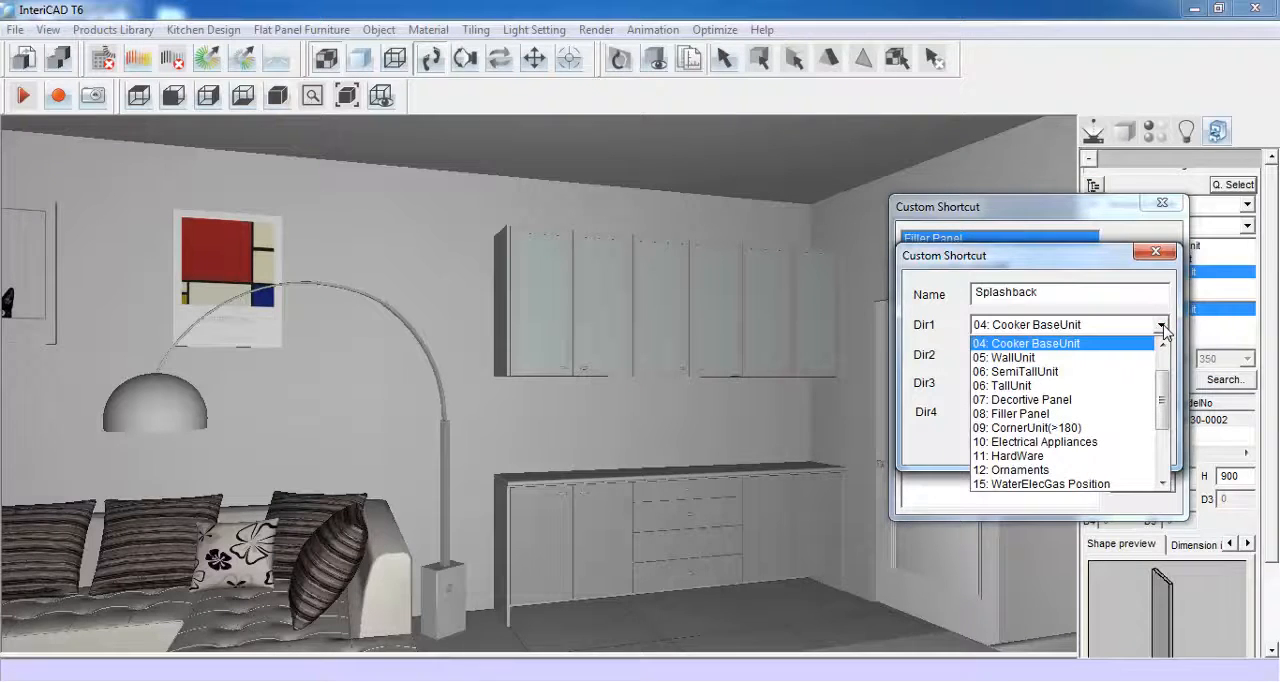
pyautogui.click(1112, 456)
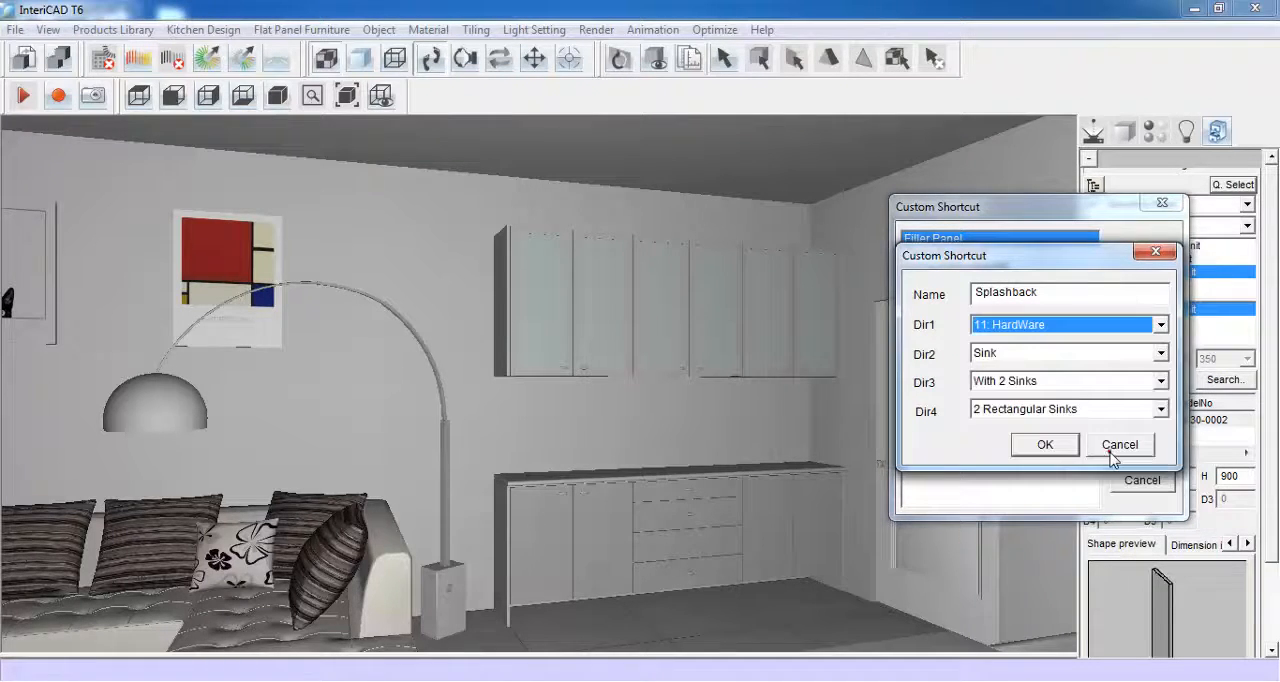
pyautogui.click(1161, 354)
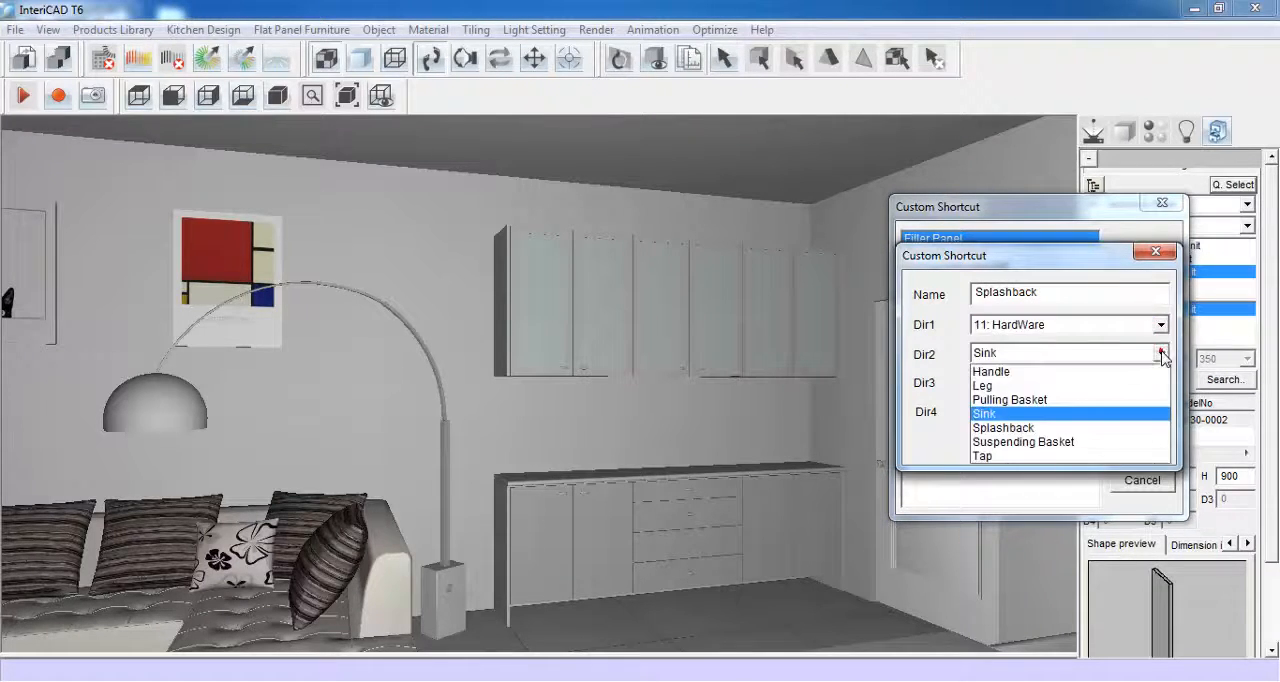
pyautogui.click(1120, 427)
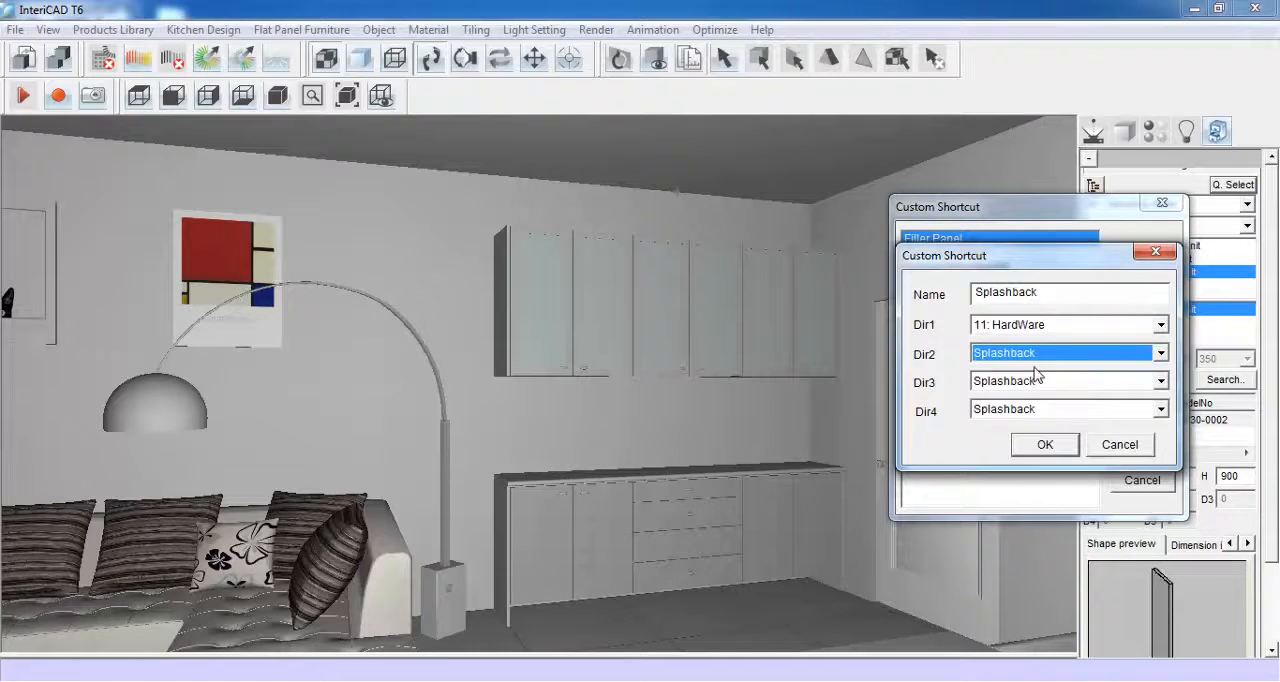
pyautogui.click(1045, 444)
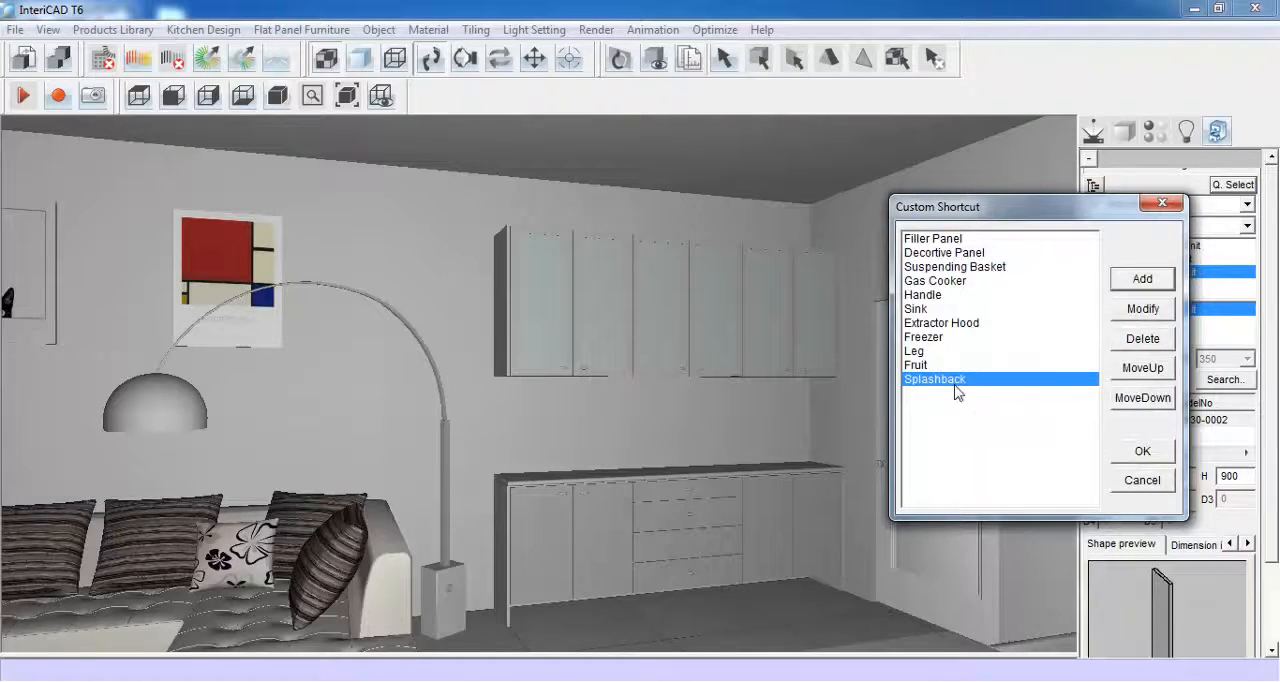
pyautogui.click(1141, 452)
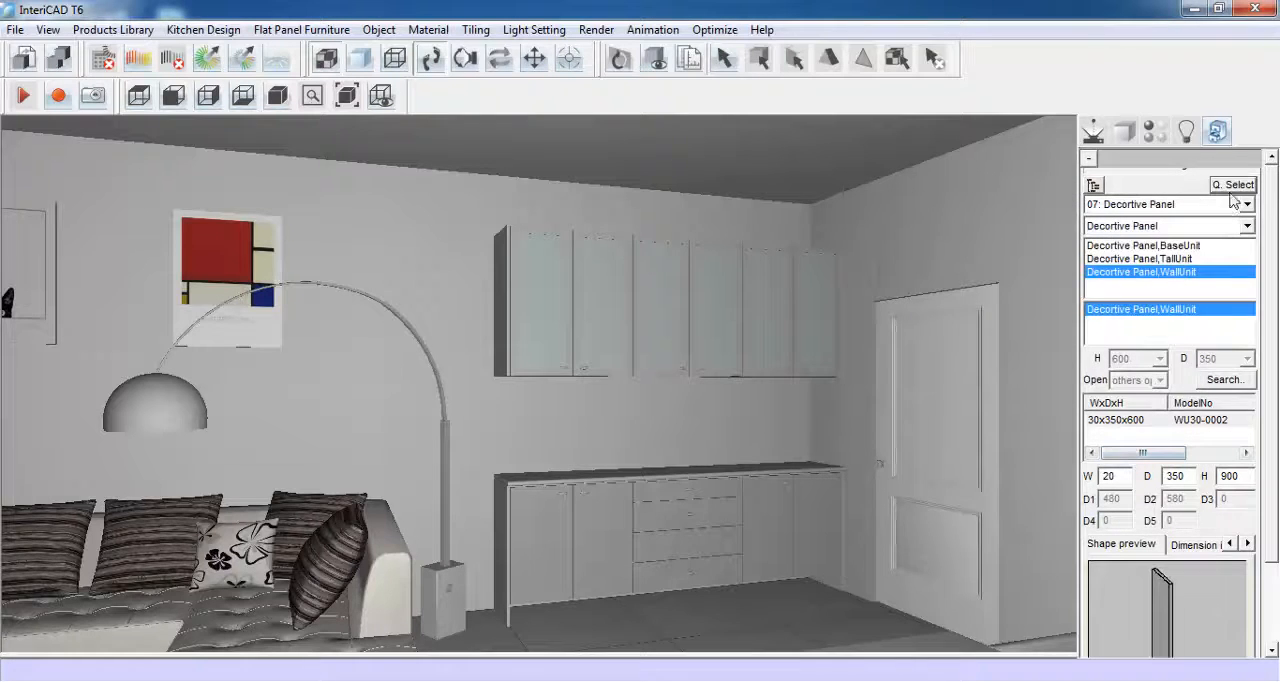
# - Choose the splashback through its quick-select shortcut and size it 2440 wide, 5 deep and 630 high
pyautogui.click(1234, 187)
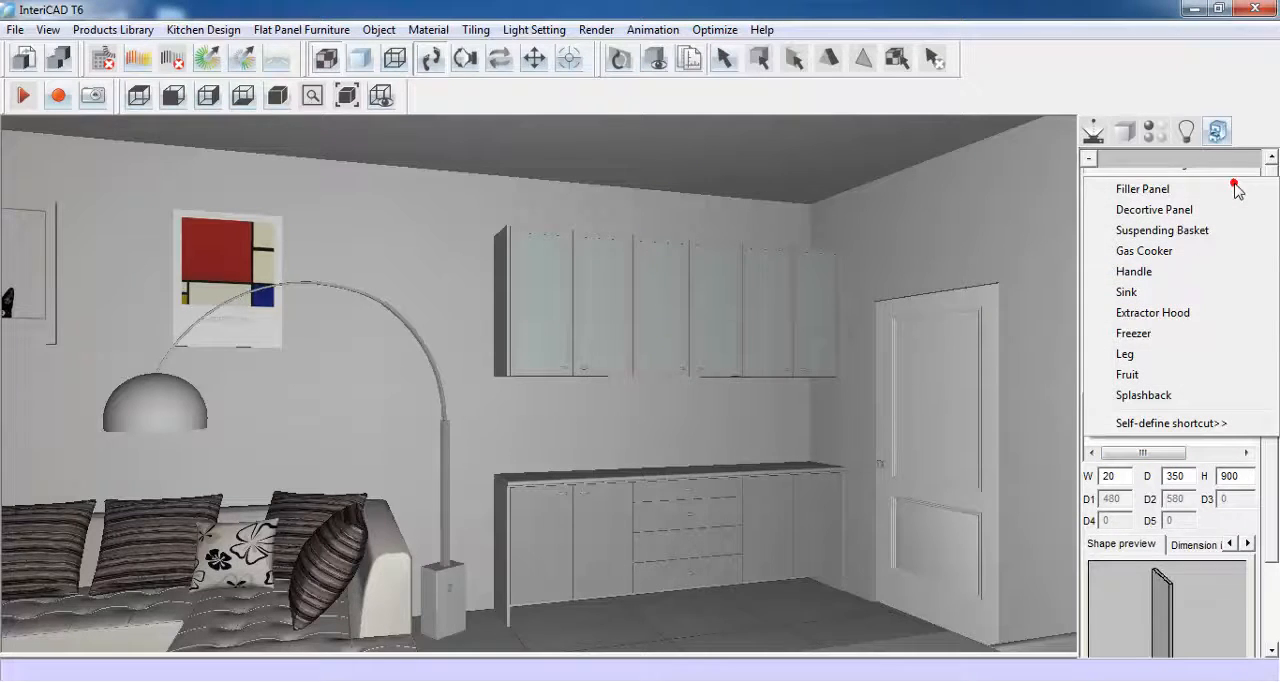
pyautogui.click(1143, 395)
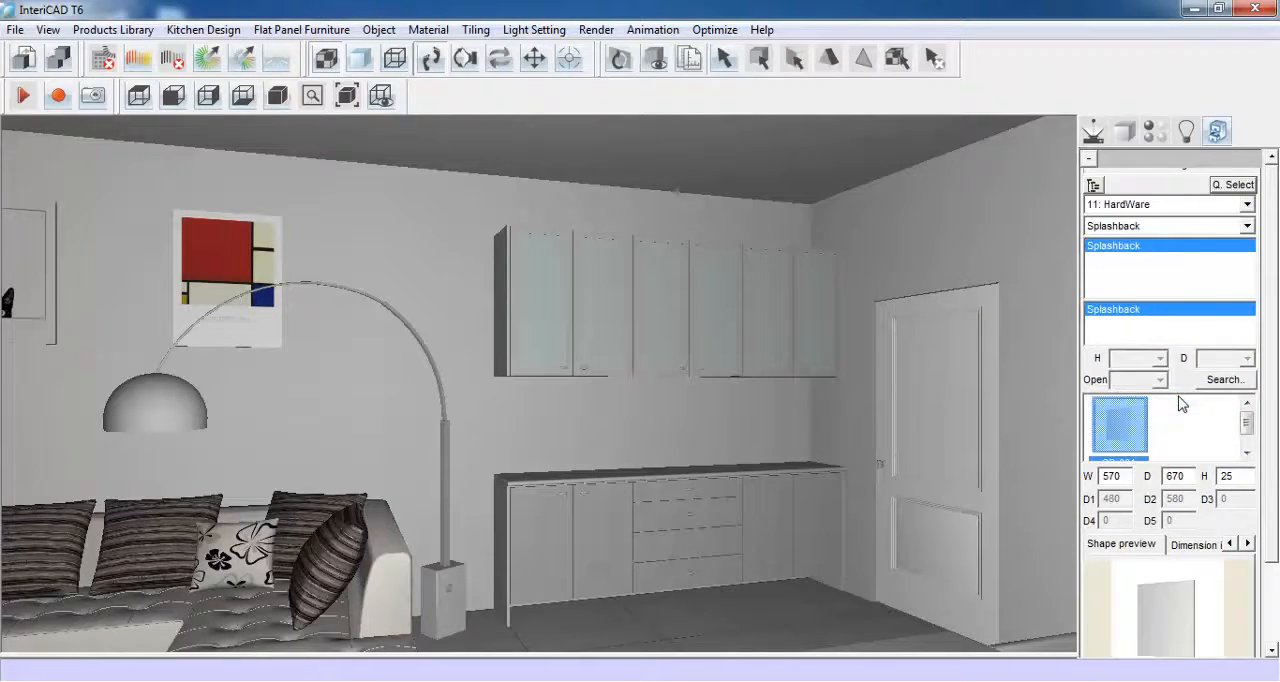
pyautogui.moveTo(1124, 477); pyautogui.dragTo(1100, 477)
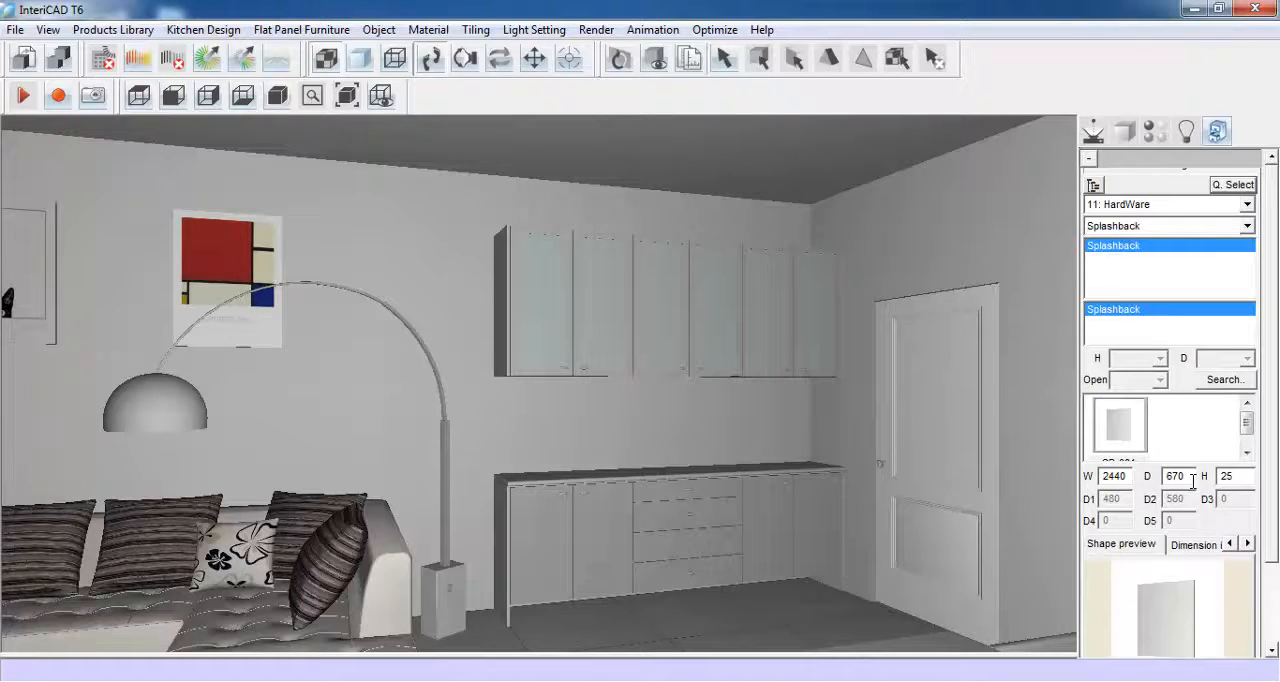
pyautogui.moveTo(1178, 477); pyautogui.dragTo(1164, 480)
pyautogui.write('5')
# - Set the splashback's elevation to a special height of 870 and place it on the wall between the worktop and the wall units
pyautogui.moveTo(1273, 492); pyautogui.dragTo(1265, 578)
pyautogui.click(1150, 596)
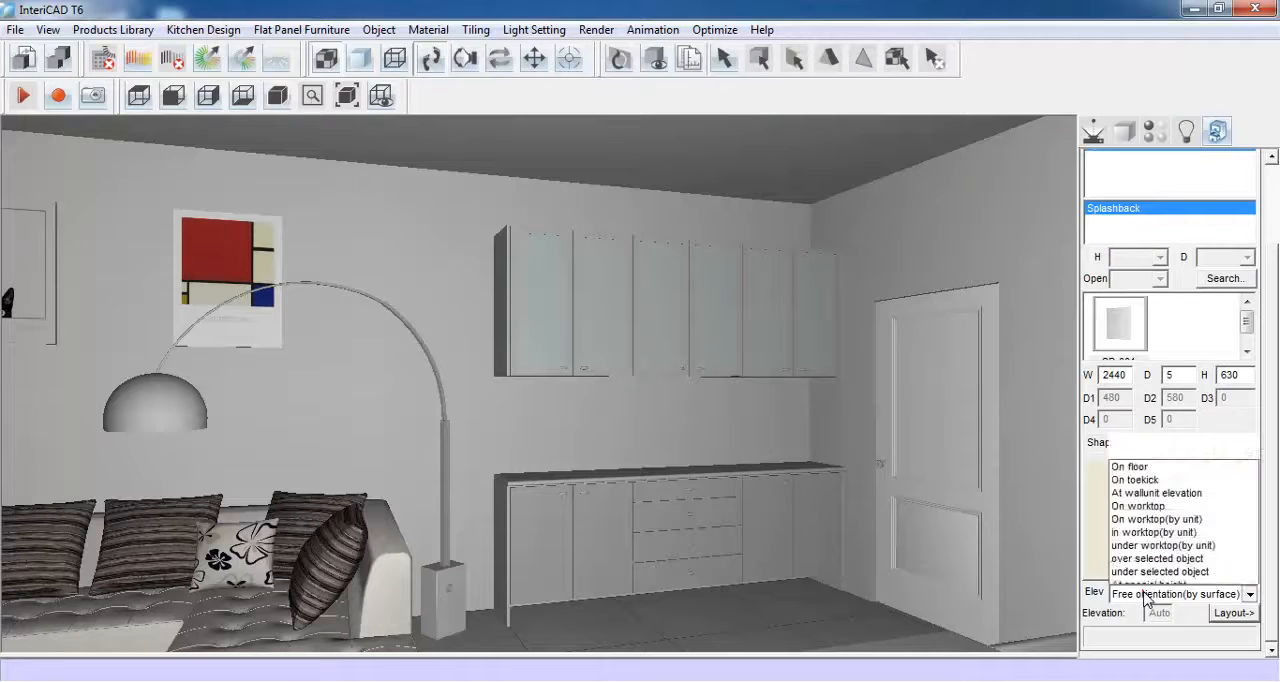
pyautogui.click(1146, 445)
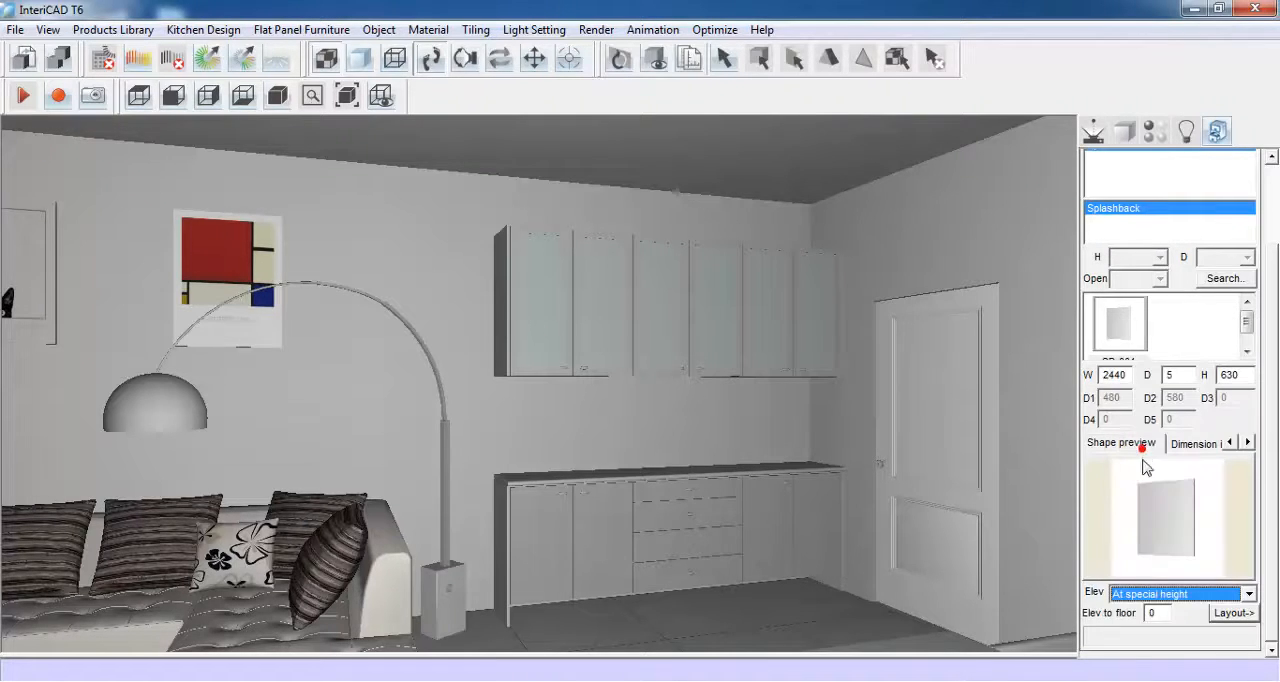
pyautogui.click(1152, 612)
pyautogui.doubleClick(1152, 612)
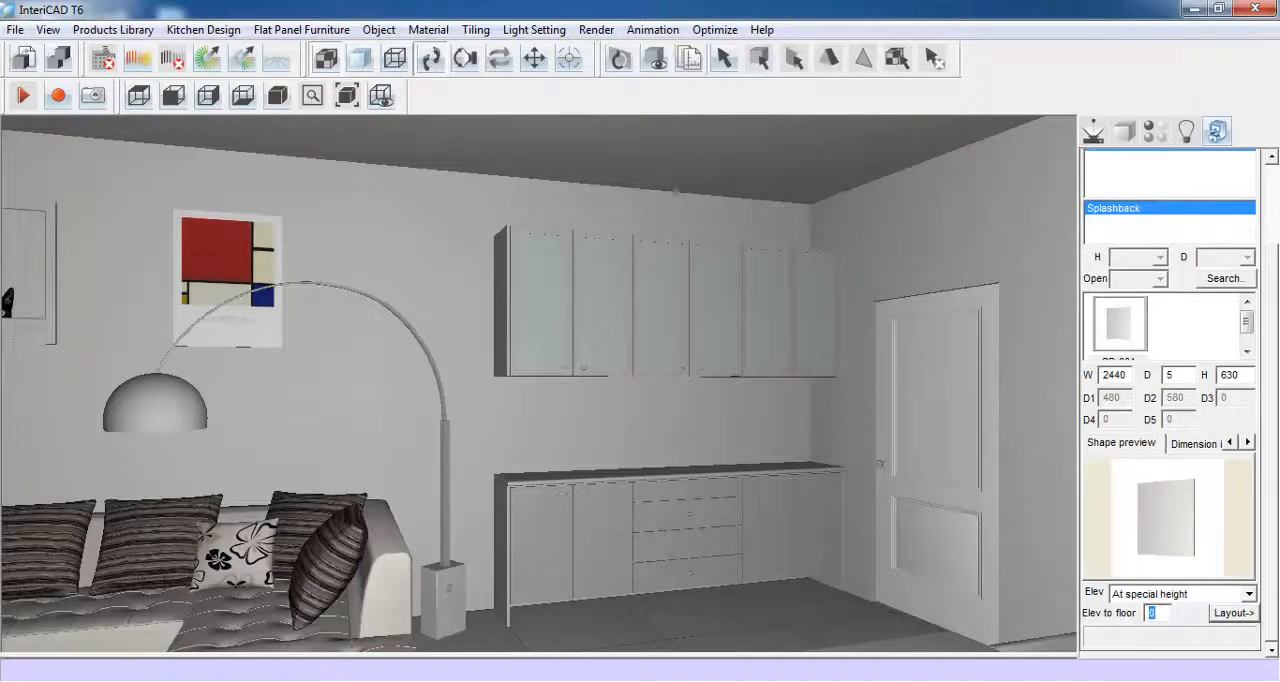
pyautogui.click(1230, 613)
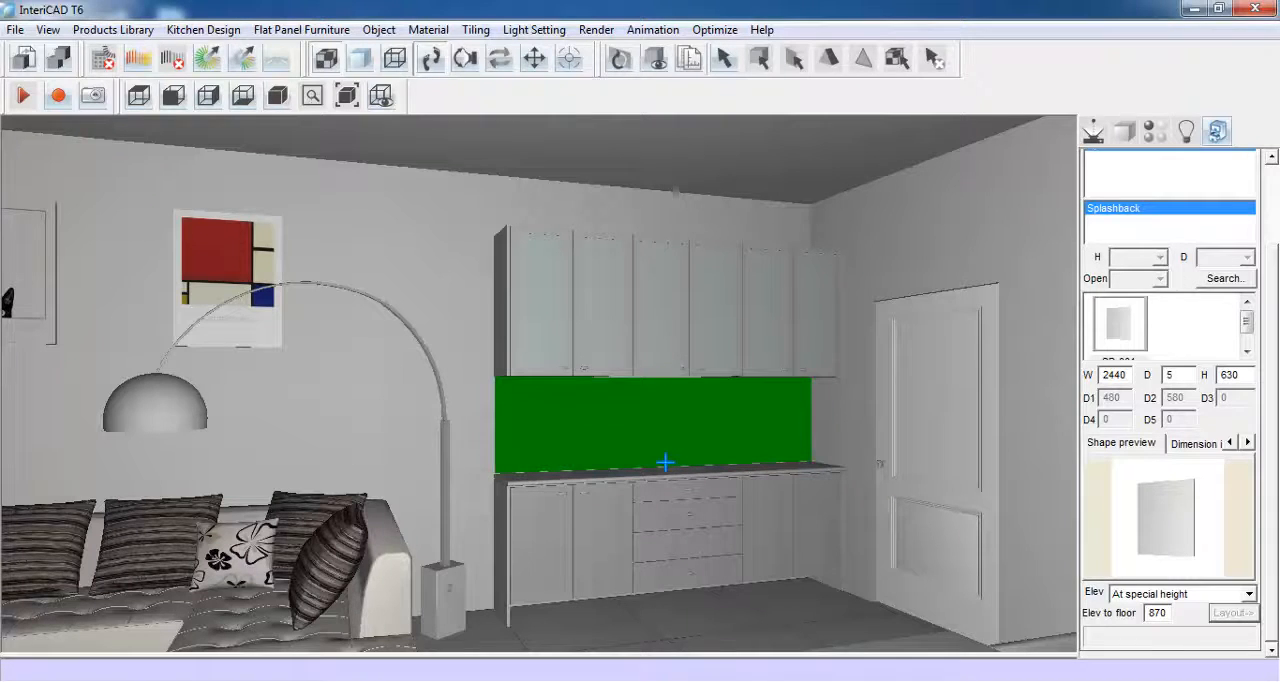
pyautogui.click(666, 463)
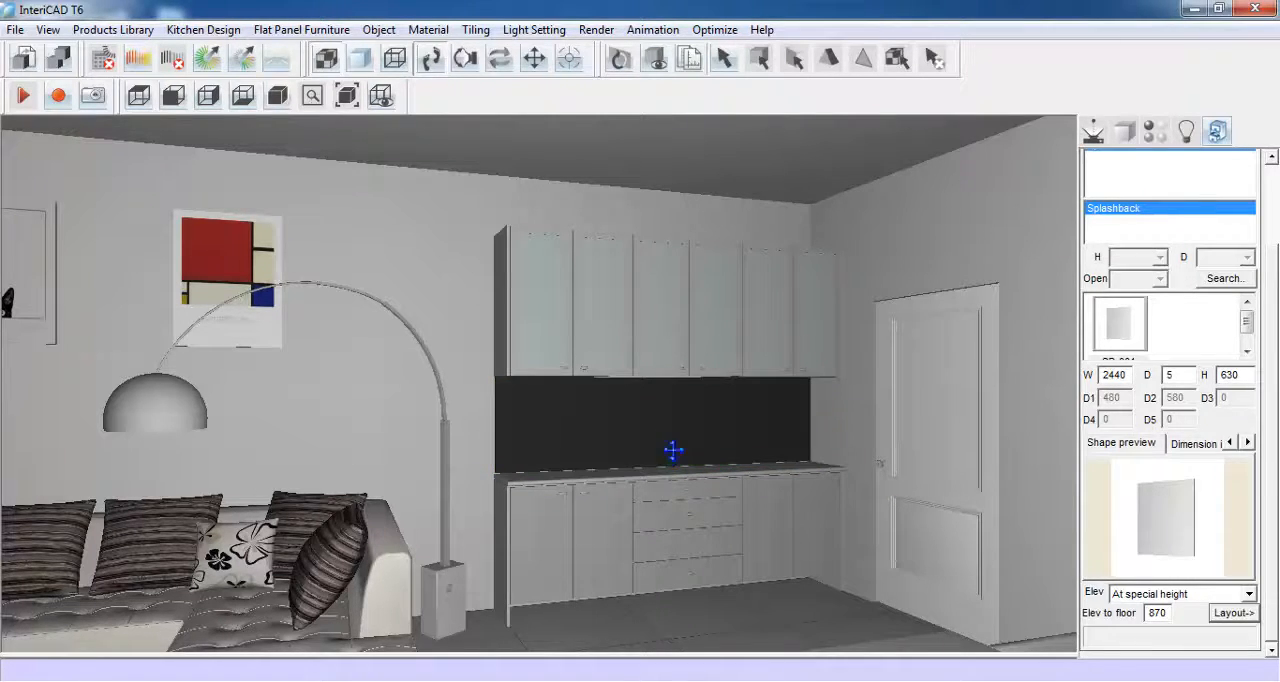
# - Pick up the splashback's material and remove its diffuse texture file
pyautogui.click(1155, 133)
pyautogui.click(661, 413)
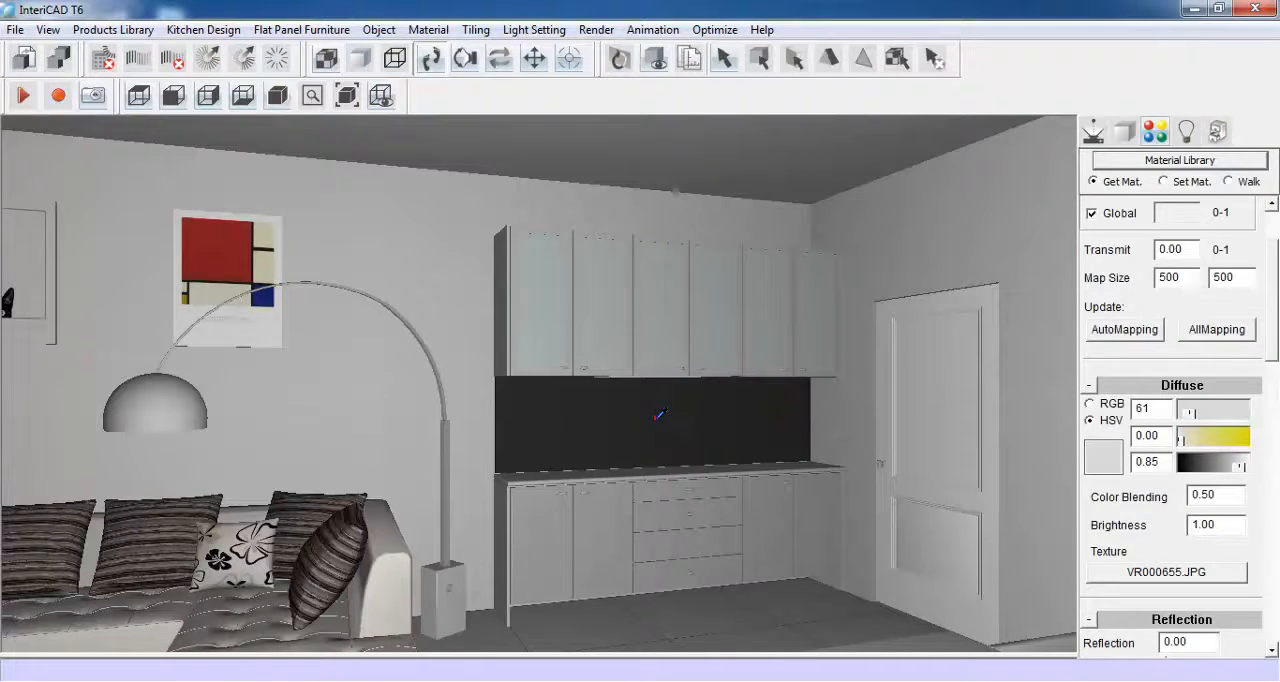
pyautogui.click(1155, 572)
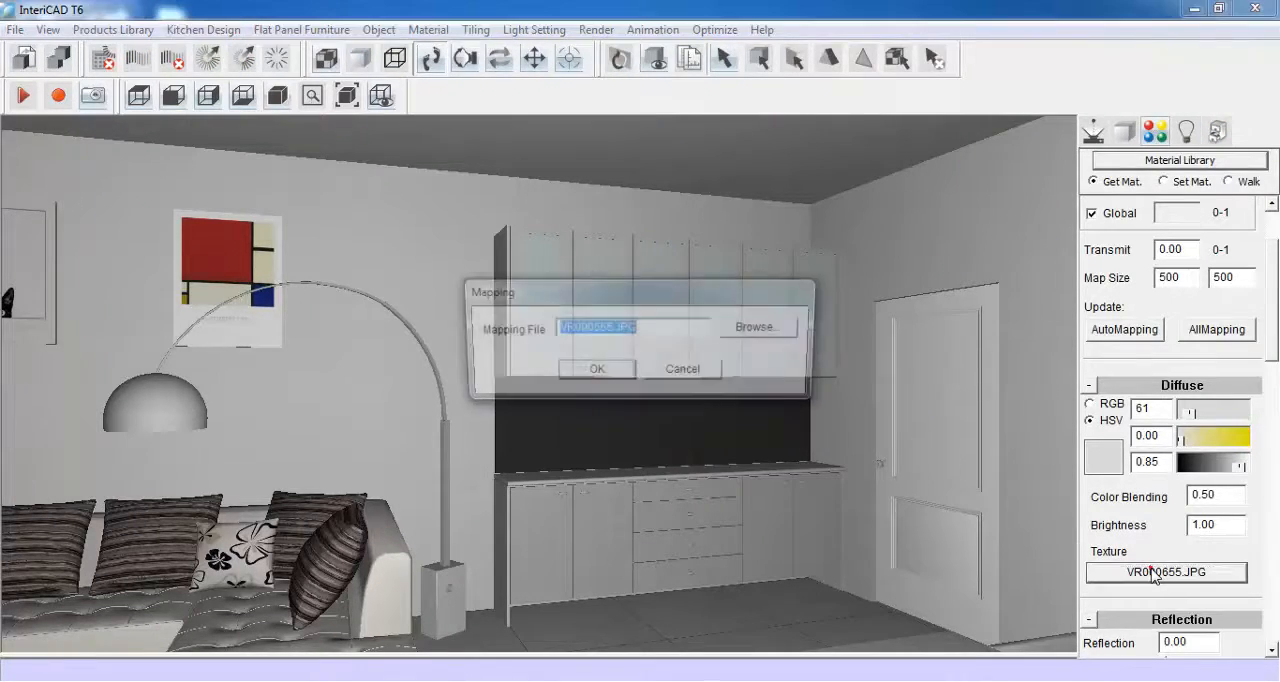
pyautogui.press('Delete')
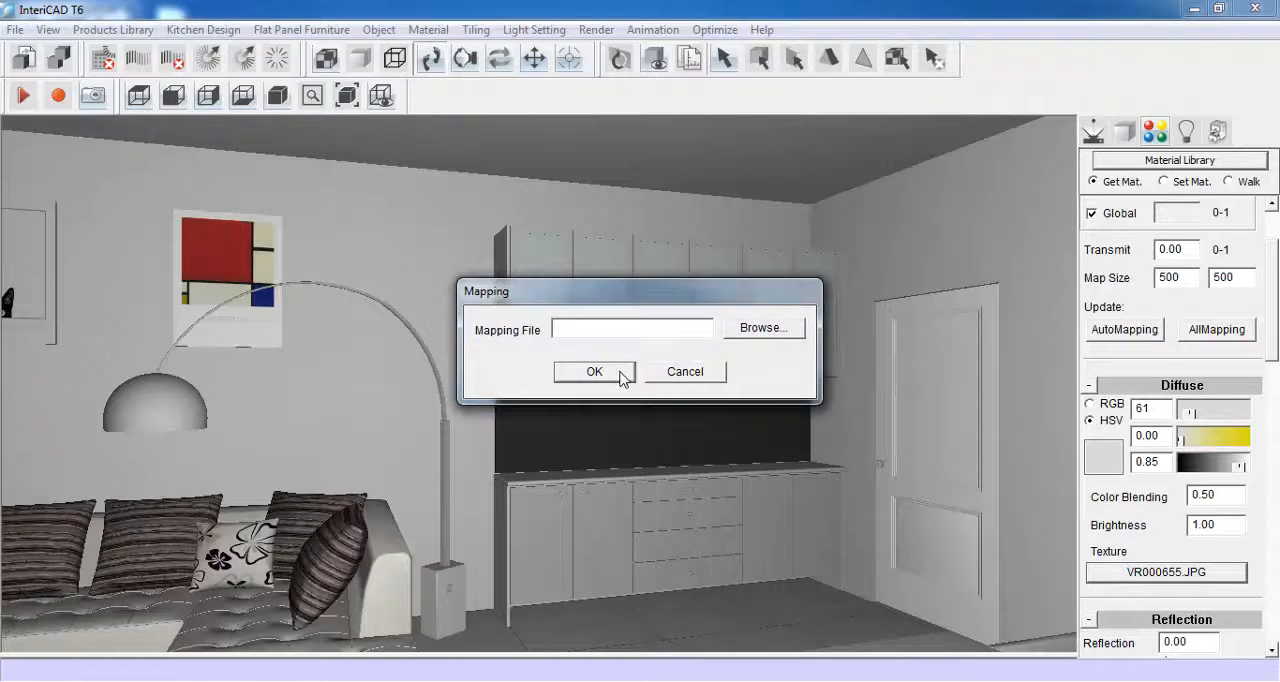
pyautogui.click(620, 372)
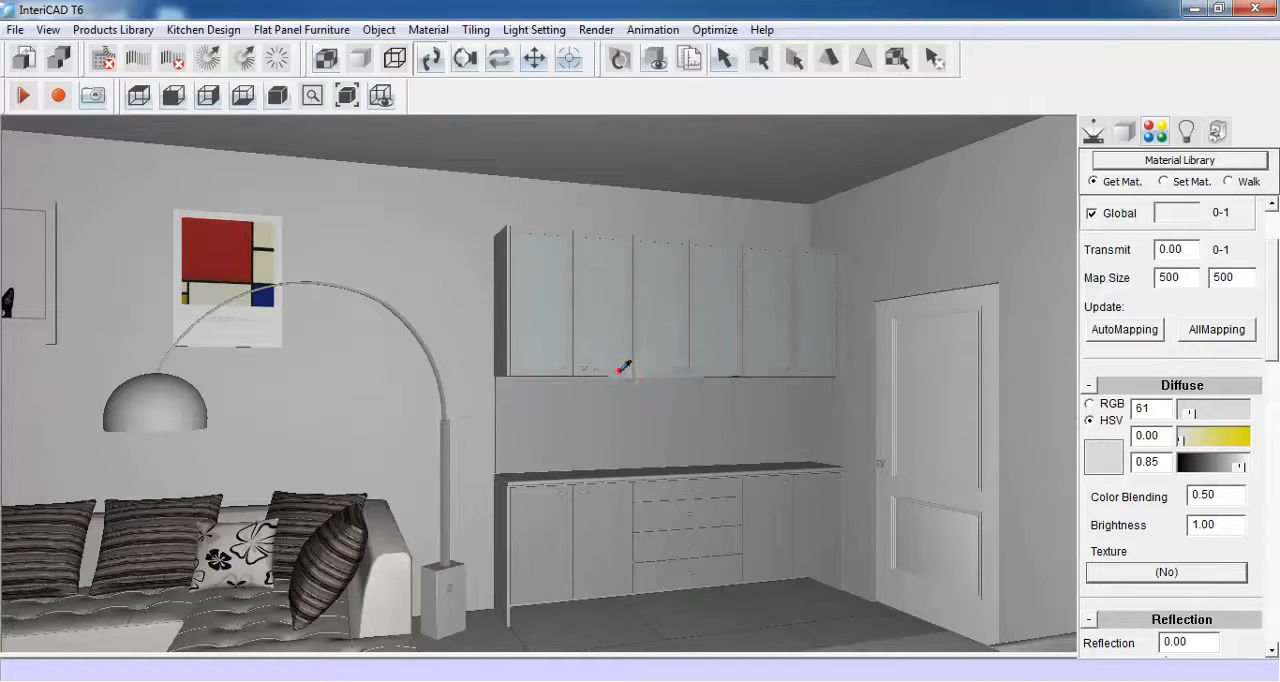
# - Add an 18 thick shelves panel between the wall units' two end panels, at -300 from the bottom of the left panel
pyautogui.click(1093, 131)
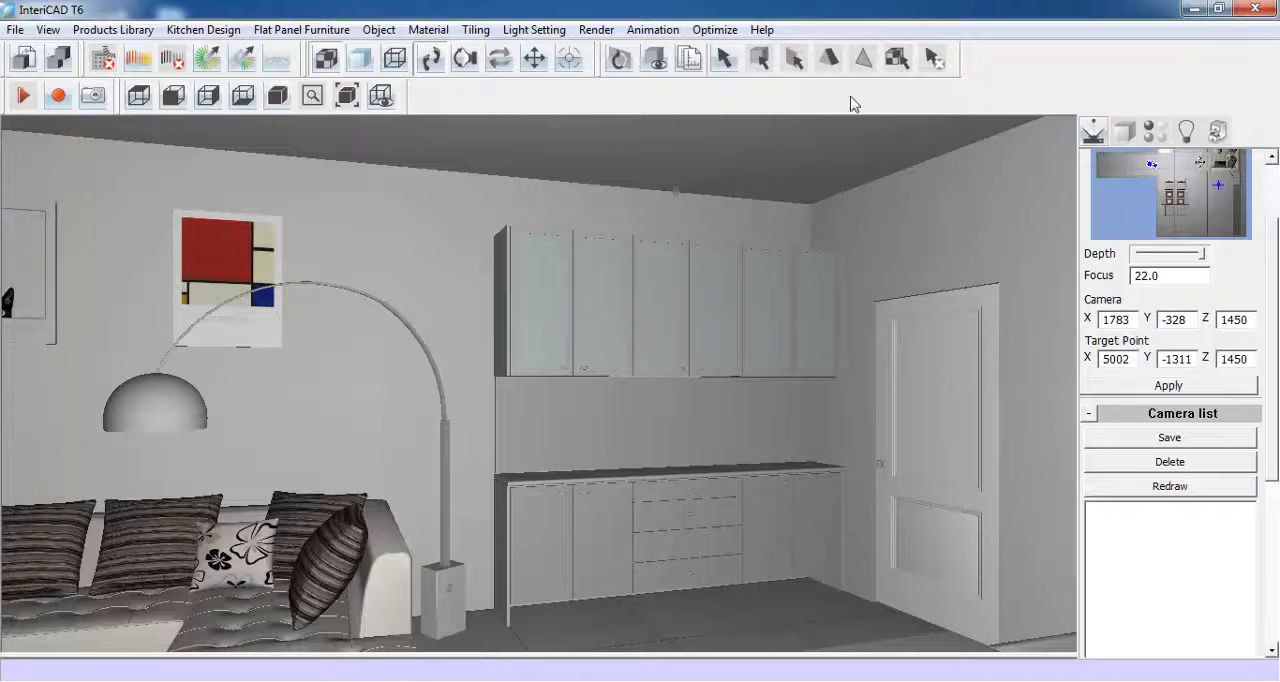
pyautogui.click(272, 30)
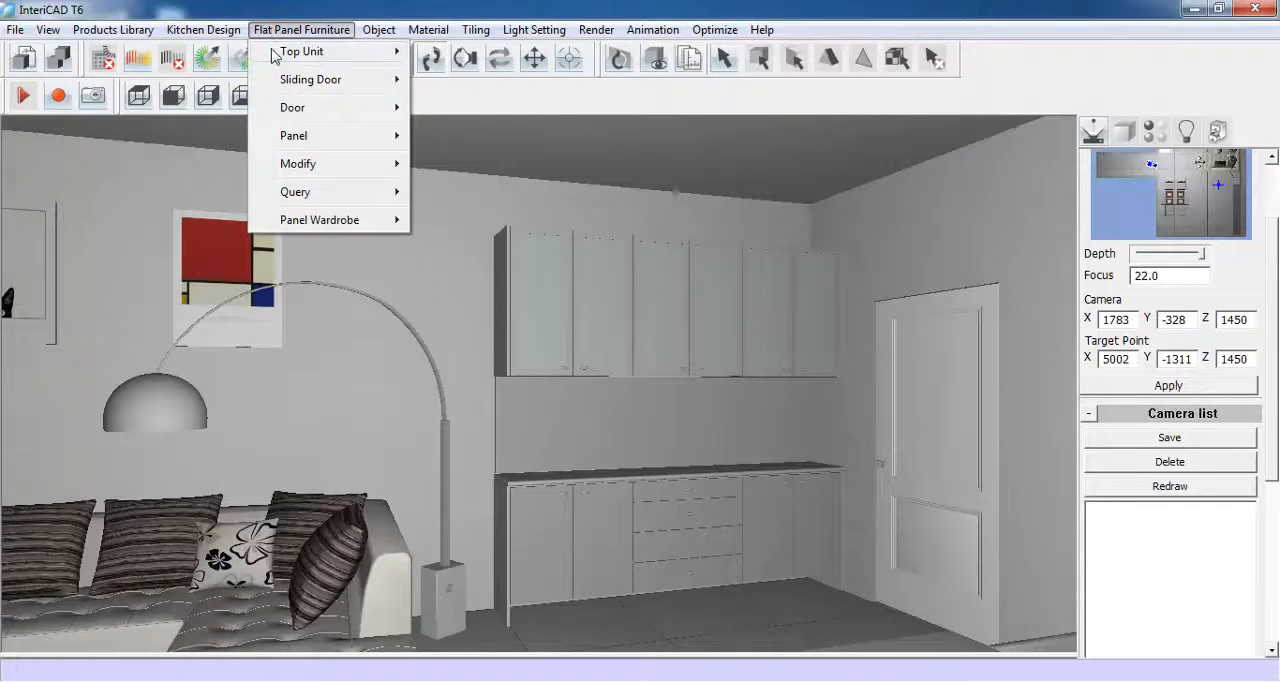
pyautogui.moveTo(291, 135)
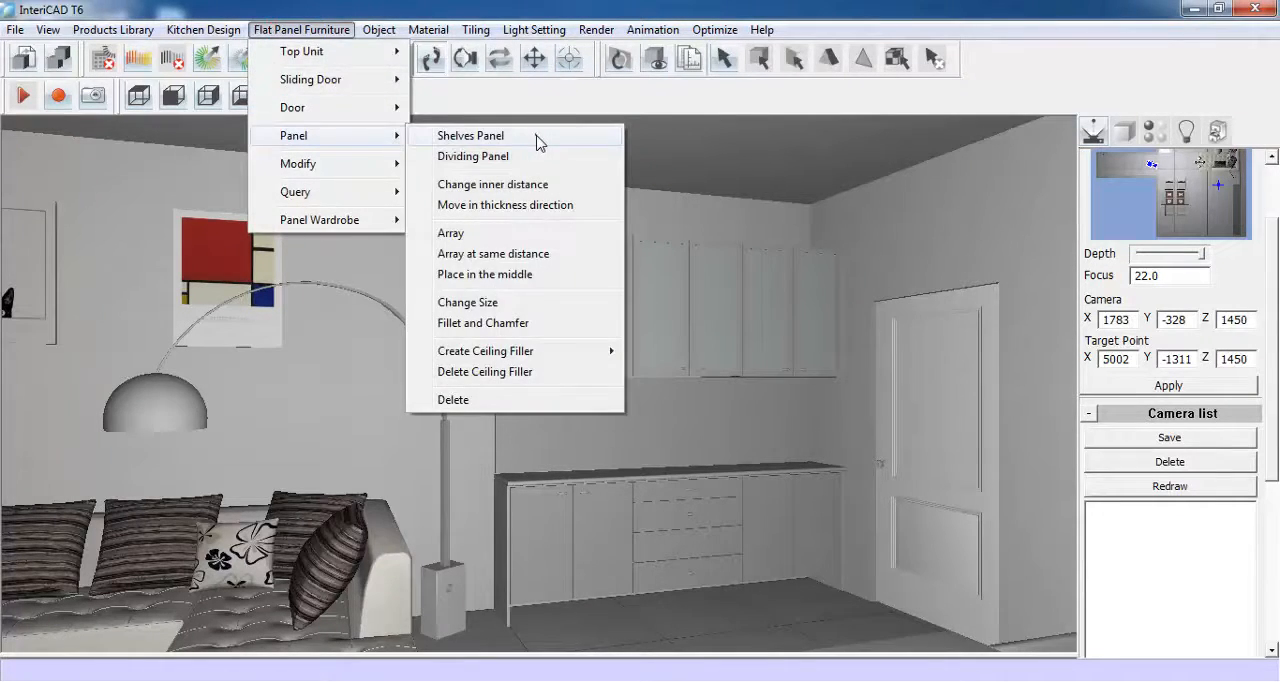
pyautogui.click(537, 136)
pyautogui.click(498, 278)
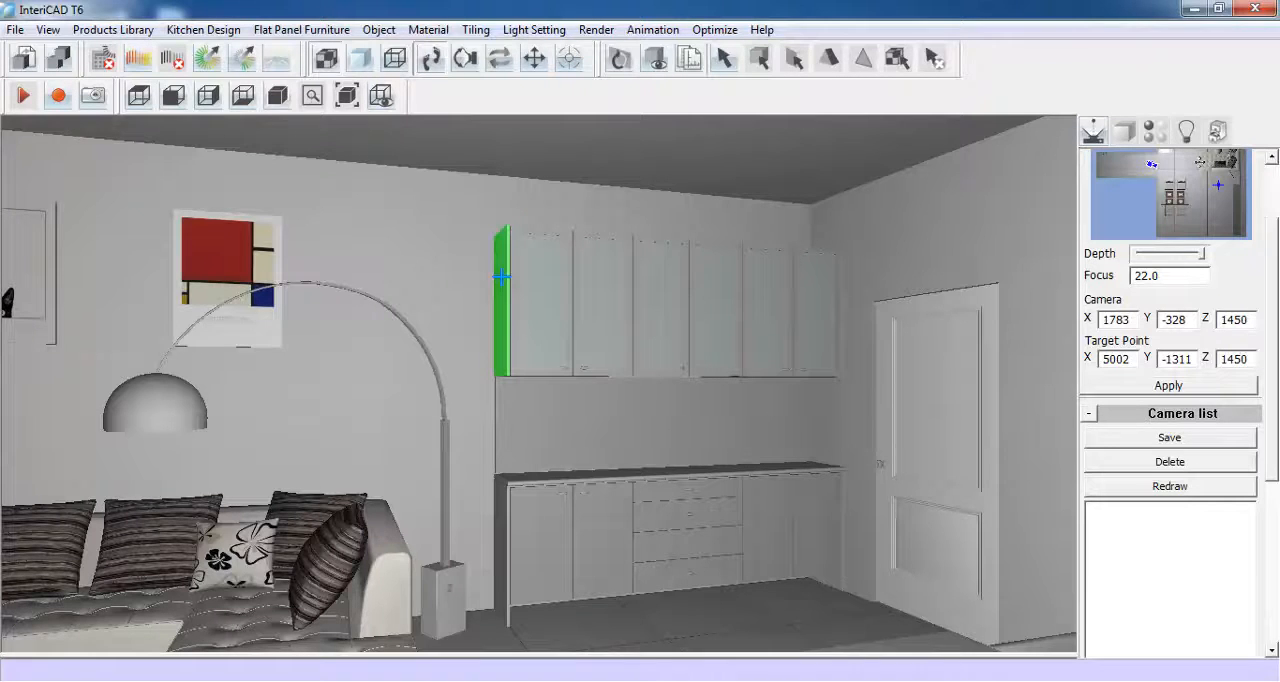
pyautogui.click(814, 298)
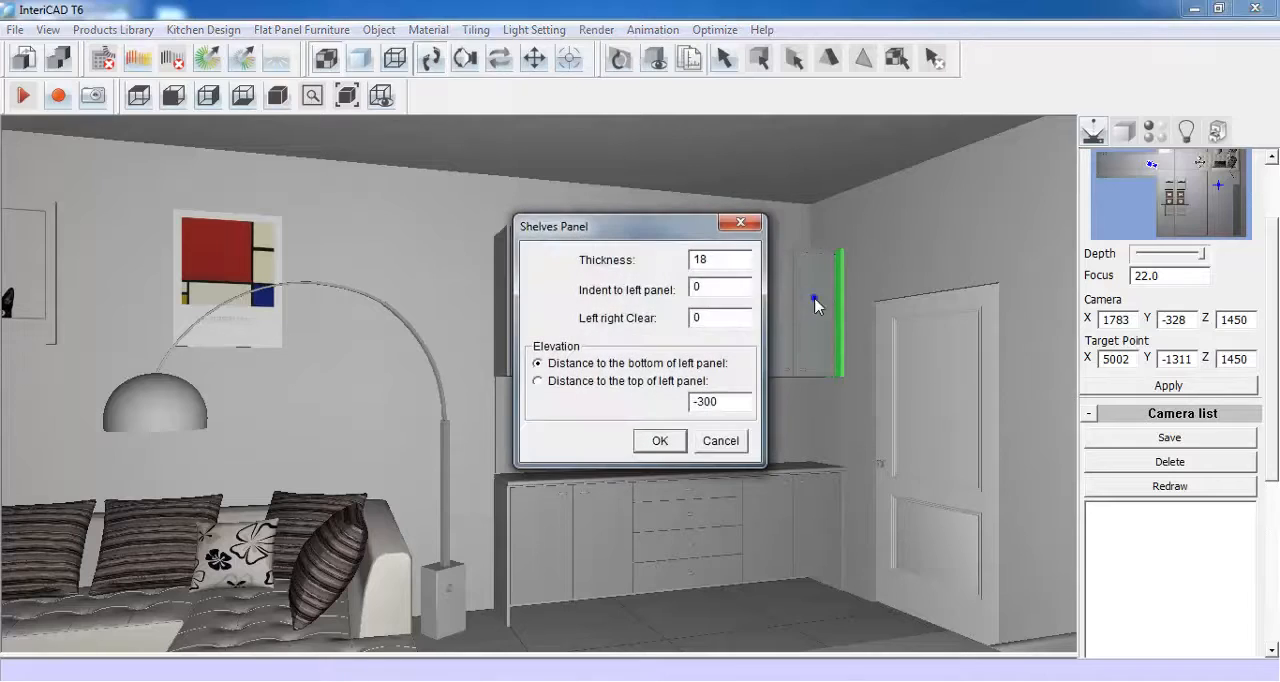
pyautogui.doubleClick(711, 259)
pyautogui.click(664, 441)
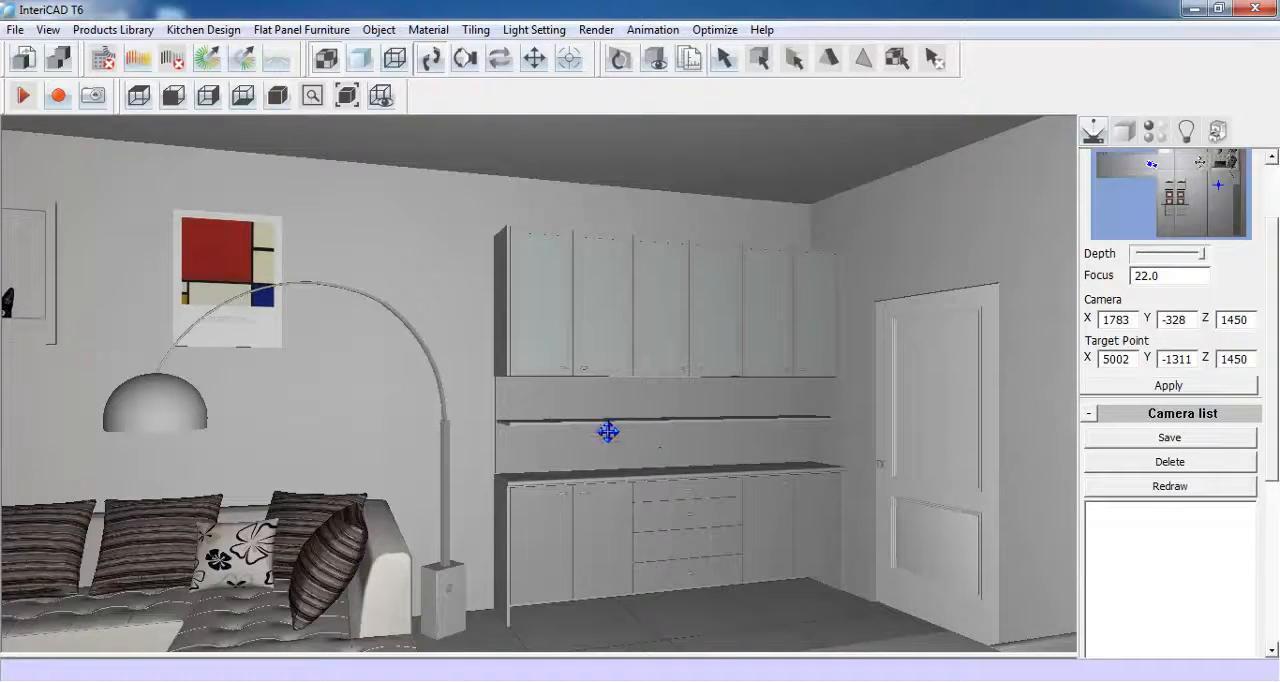
# - Select the new shelf as a single entity and set its X size to 200
pyautogui.moveTo(669, 423); pyautogui.dragTo(554, 489)
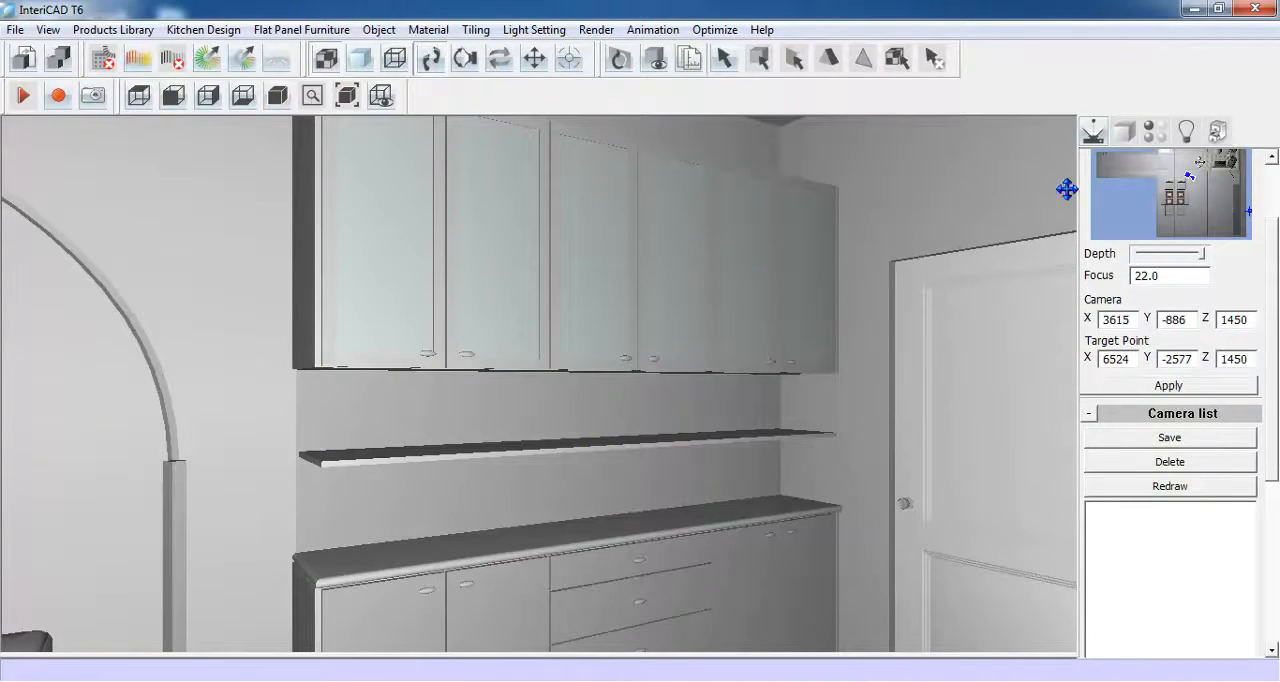
pyautogui.click(1124, 131)
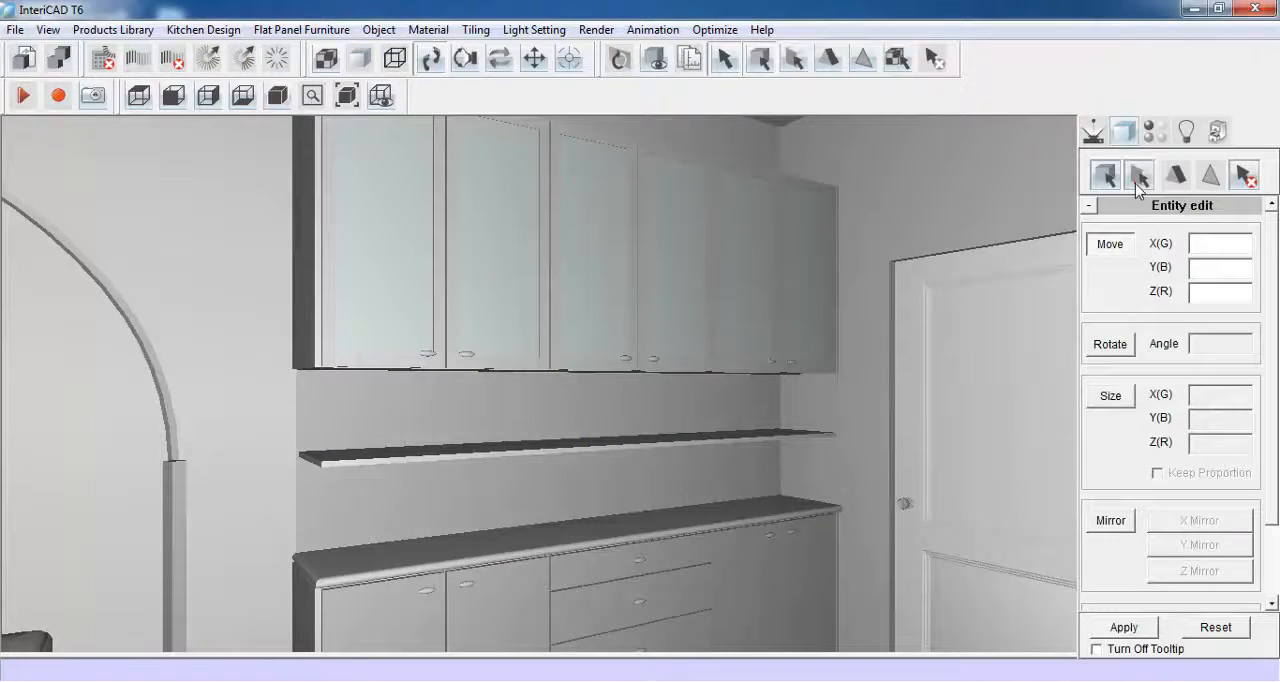
pyautogui.click(1140, 176)
pyautogui.click(555, 444)
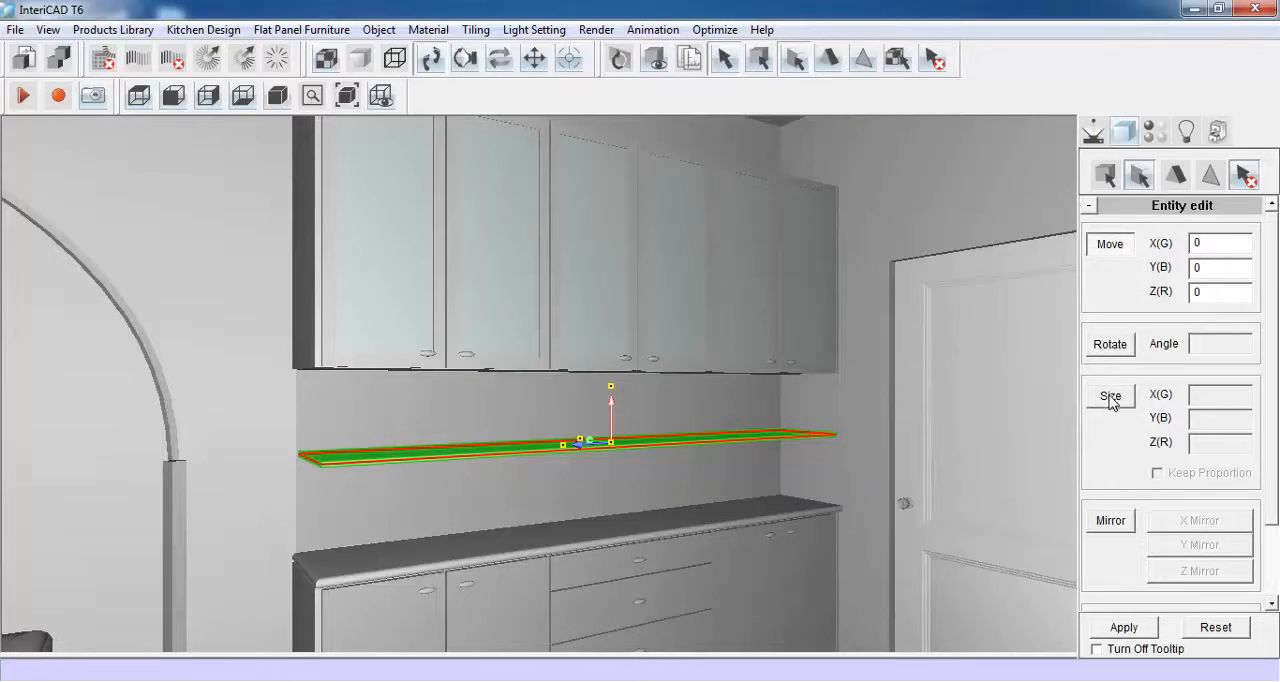
pyautogui.click(1110, 396)
pyautogui.moveTo(1224, 398); pyautogui.dragTo(1187, 400)
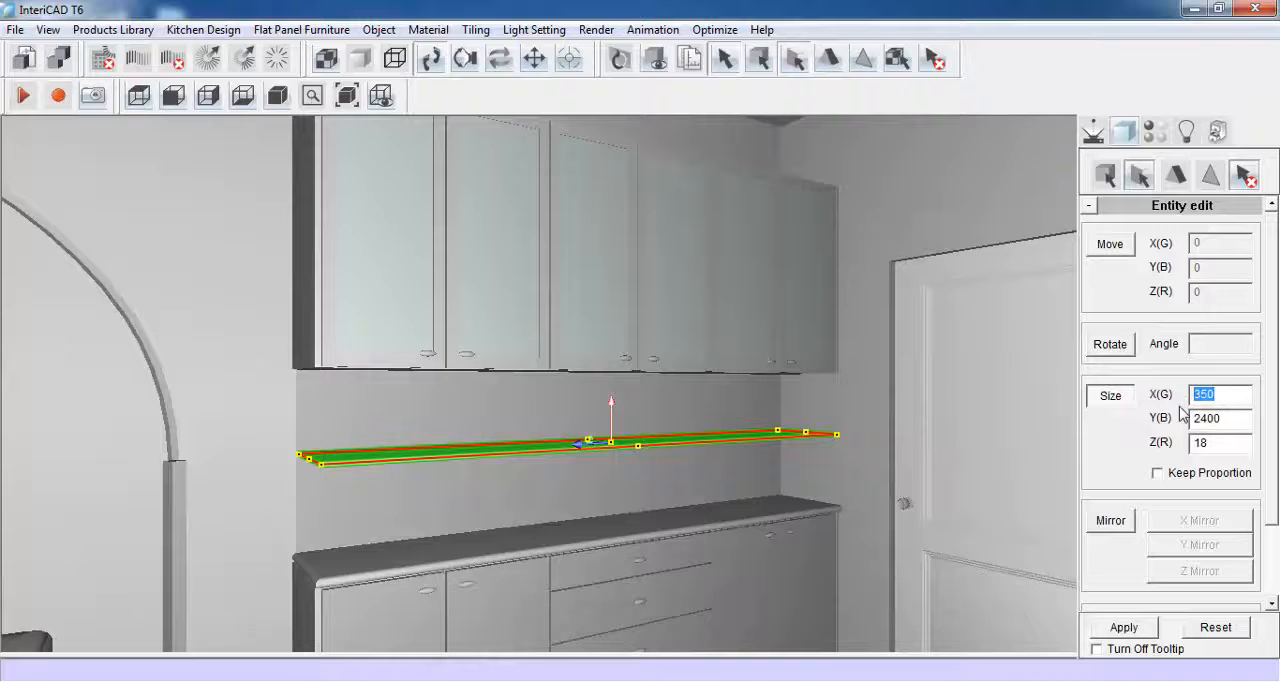
pyautogui.write('200')
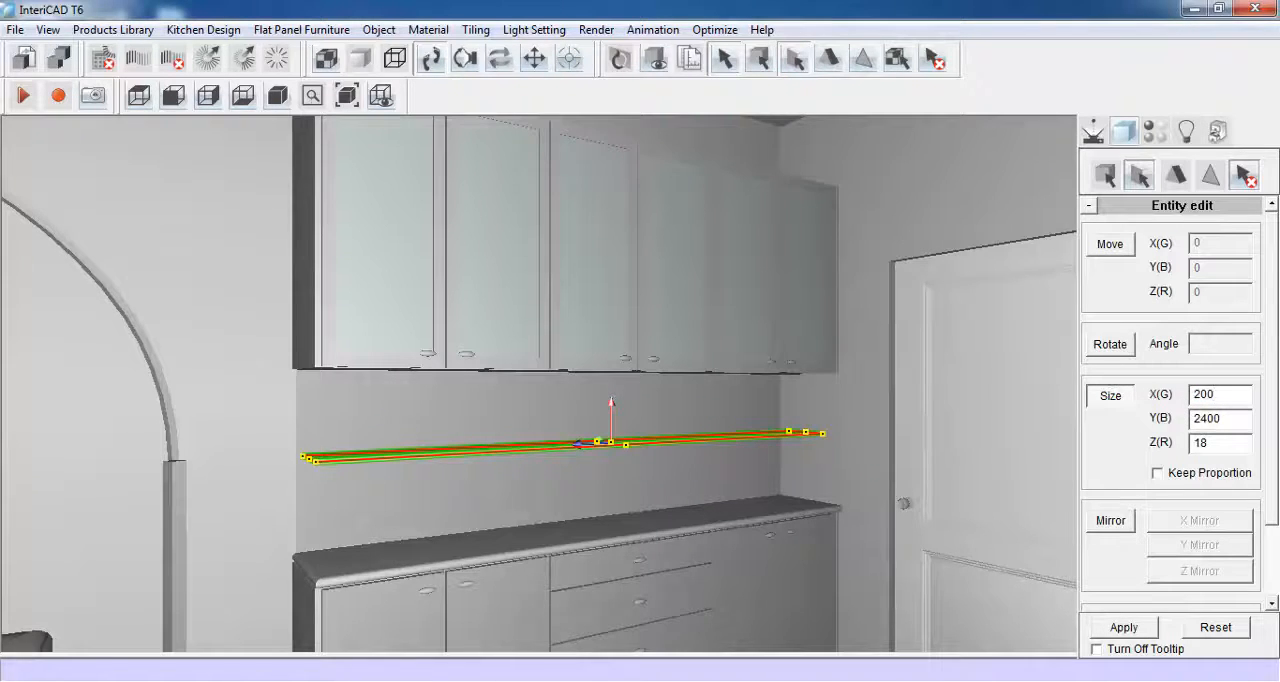
pyautogui.click(1122, 628)
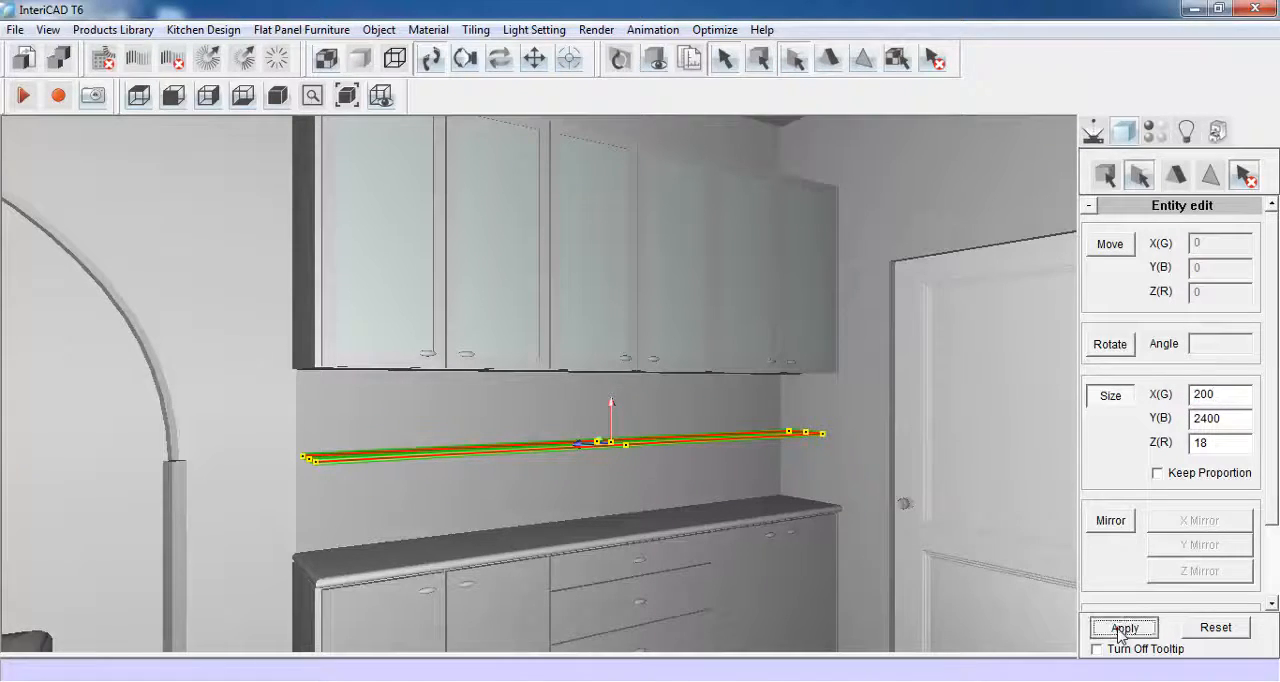
# - Move the shelf 75 along X towards the wall
pyautogui.click(1110, 244)
pyautogui.click(620, 439)
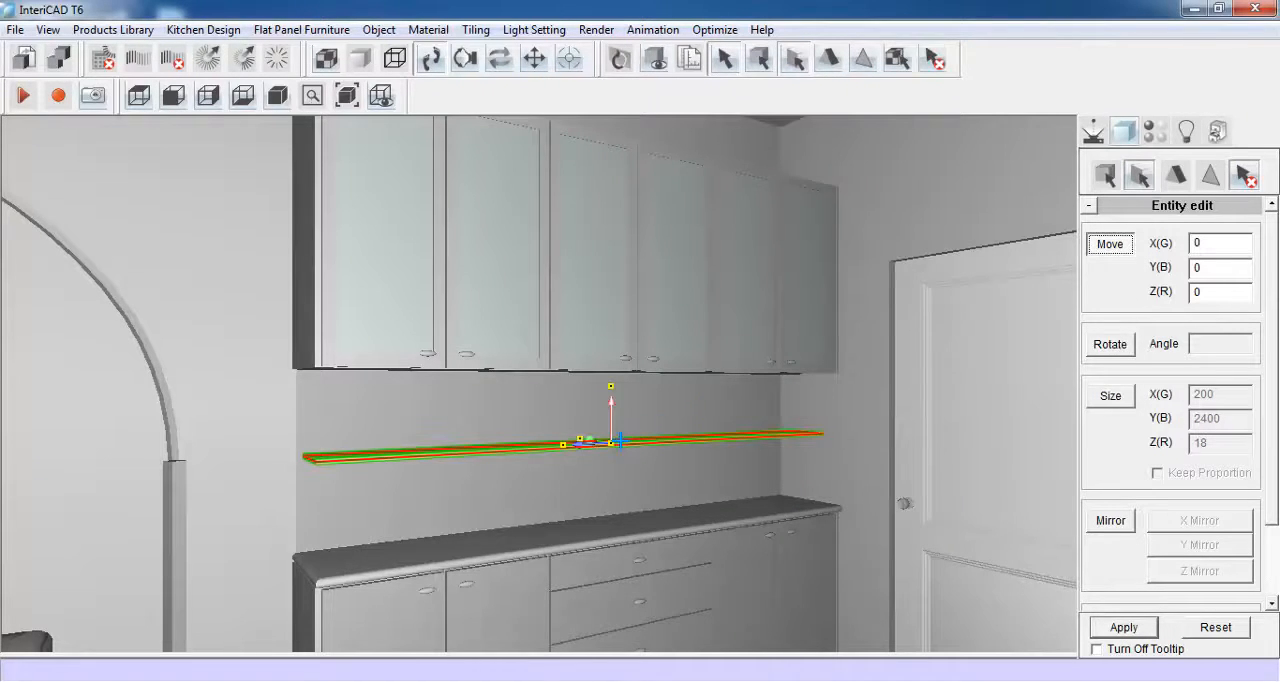
pyautogui.click(1209, 243)
pyautogui.write('75')
pyautogui.click(1123, 627)
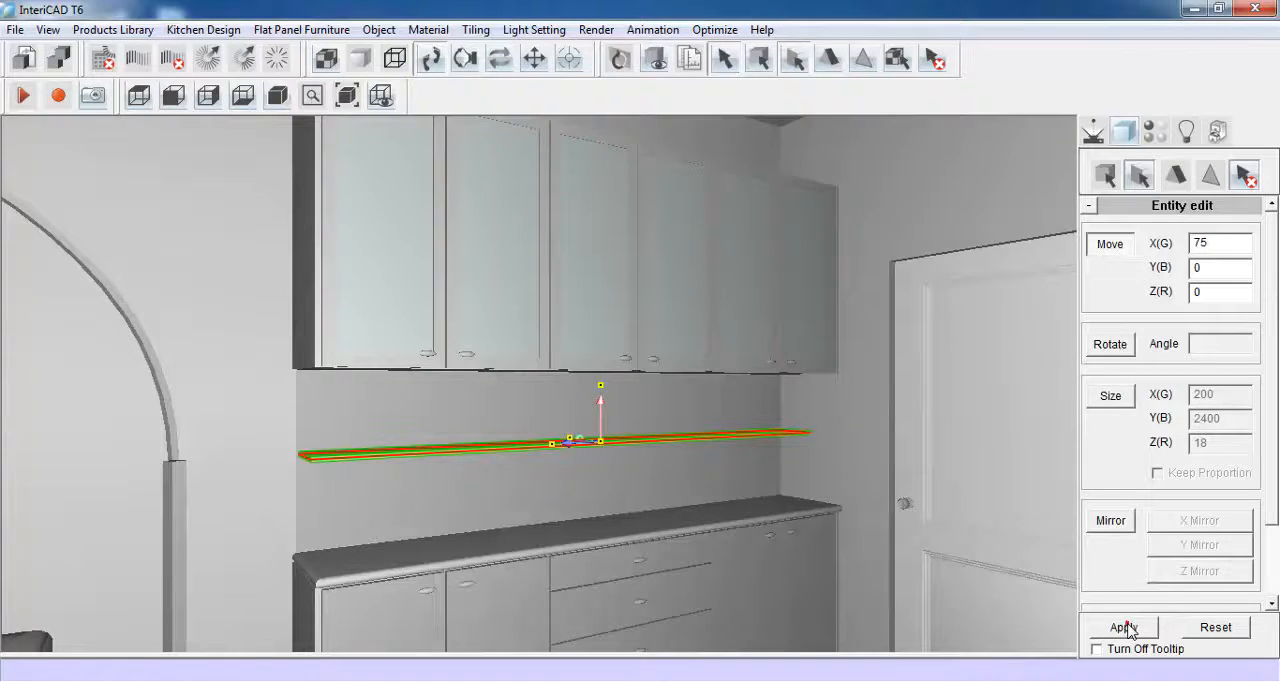
pyautogui.click(1105, 177)
# - Place the decoration set of bottles, jars and cups from the Demo library on the shelf
pyautogui.click(1093, 130)
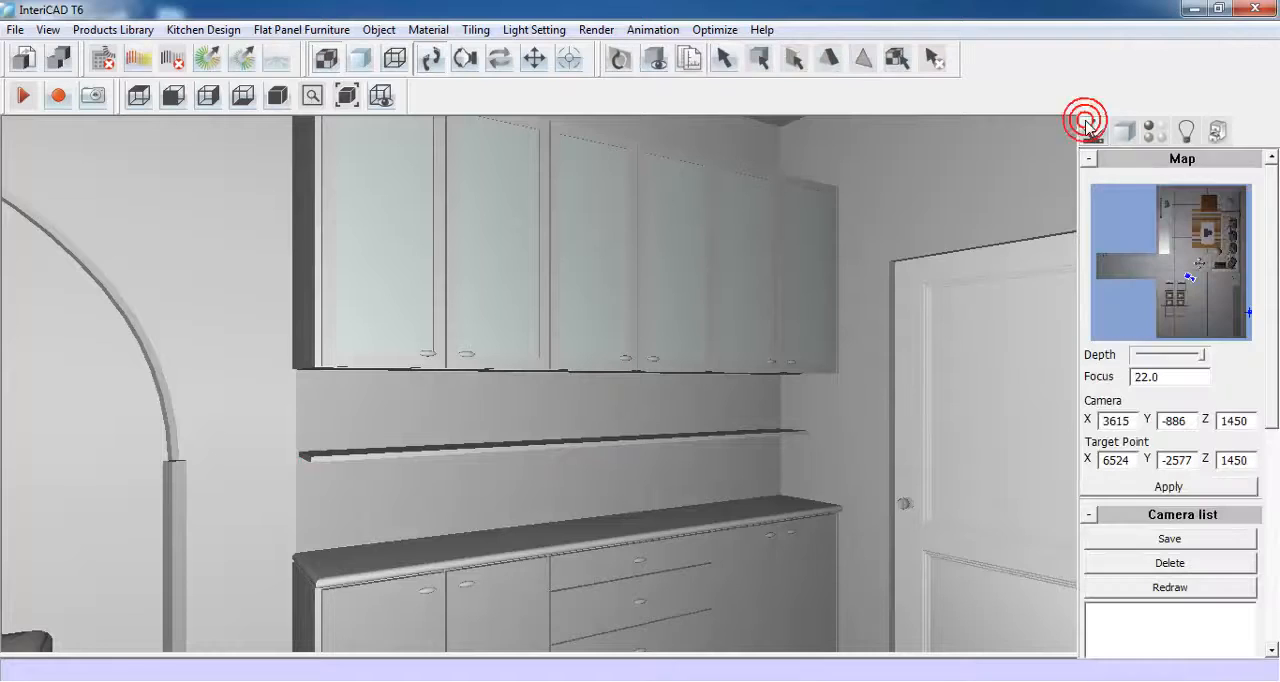
pyautogui.moveTo(577, 461); pyautogui.dragTo(616, 467)
pyautogui.press('space')
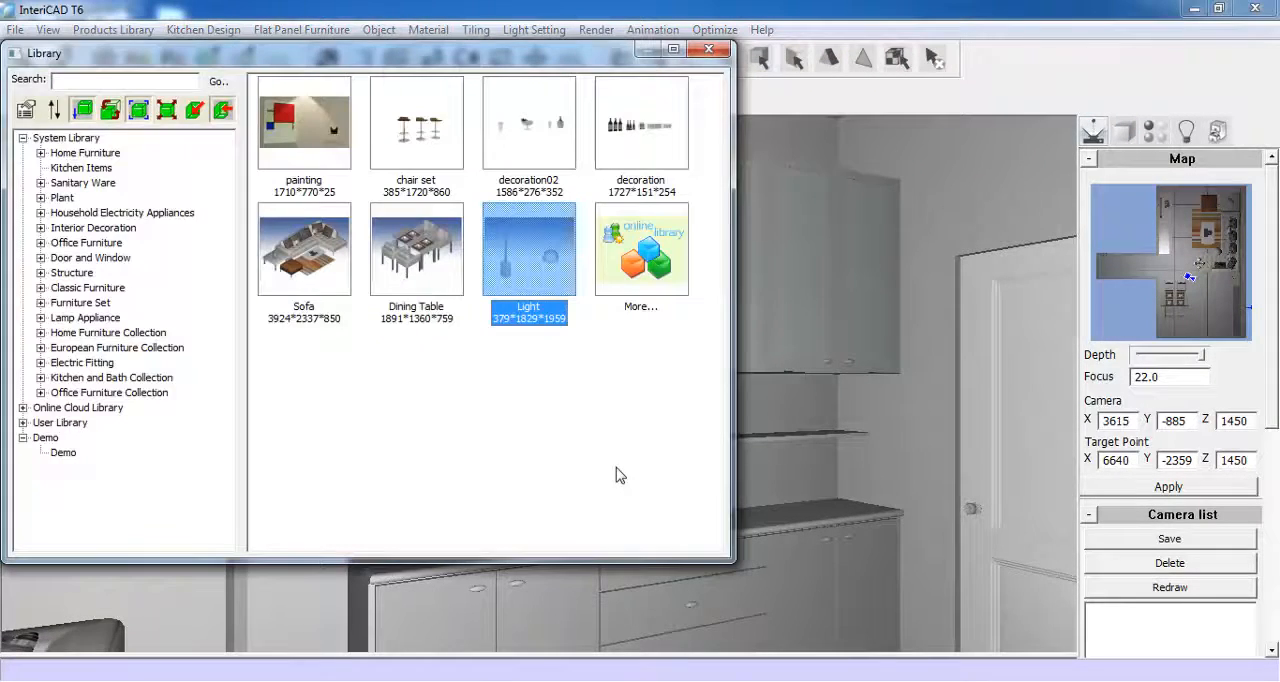
pyautogui.doubleClick(640, 121)
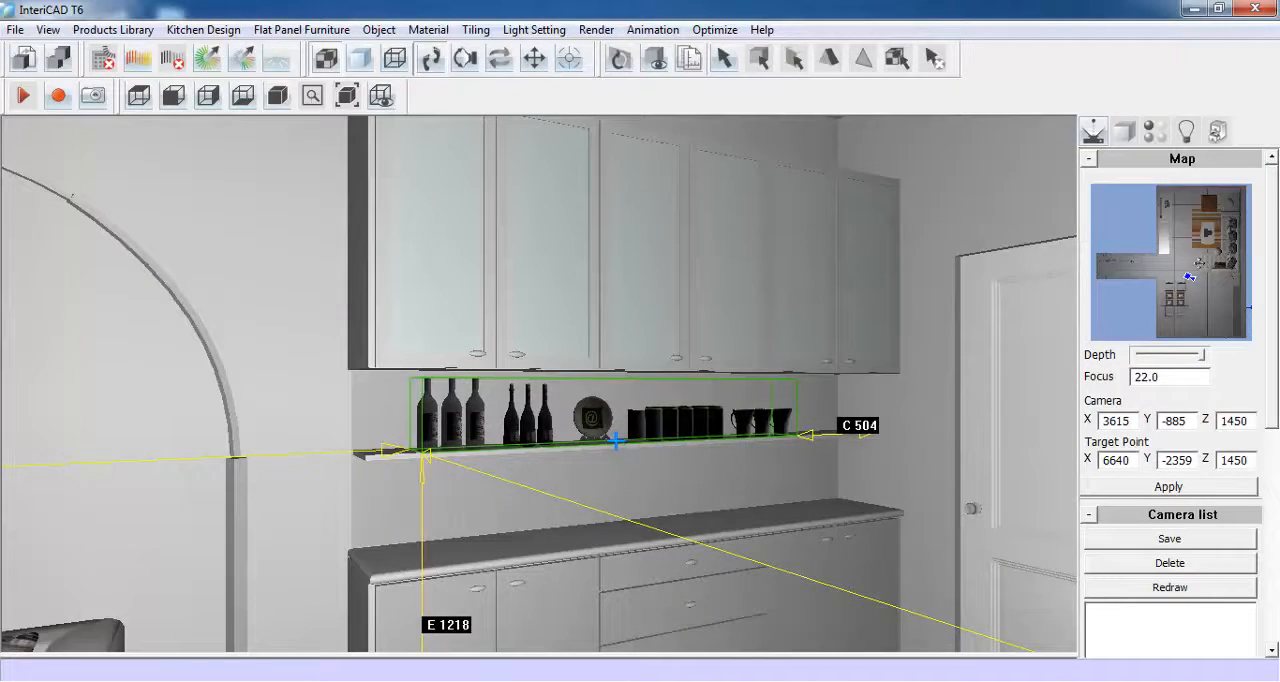
pyautogui.click(616, 440)
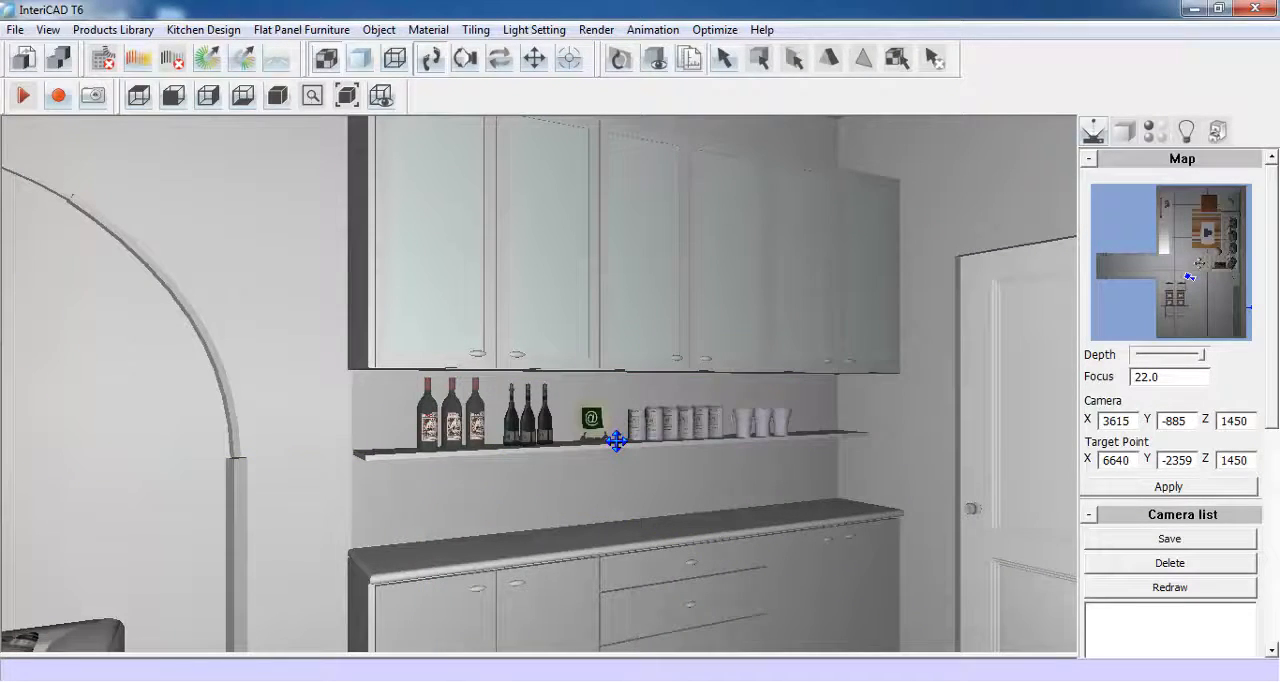
# - Place the decoration02 set from the Demo library on the worktop, rotated to run along the wall
pyautogui.rightClick(517, 358)
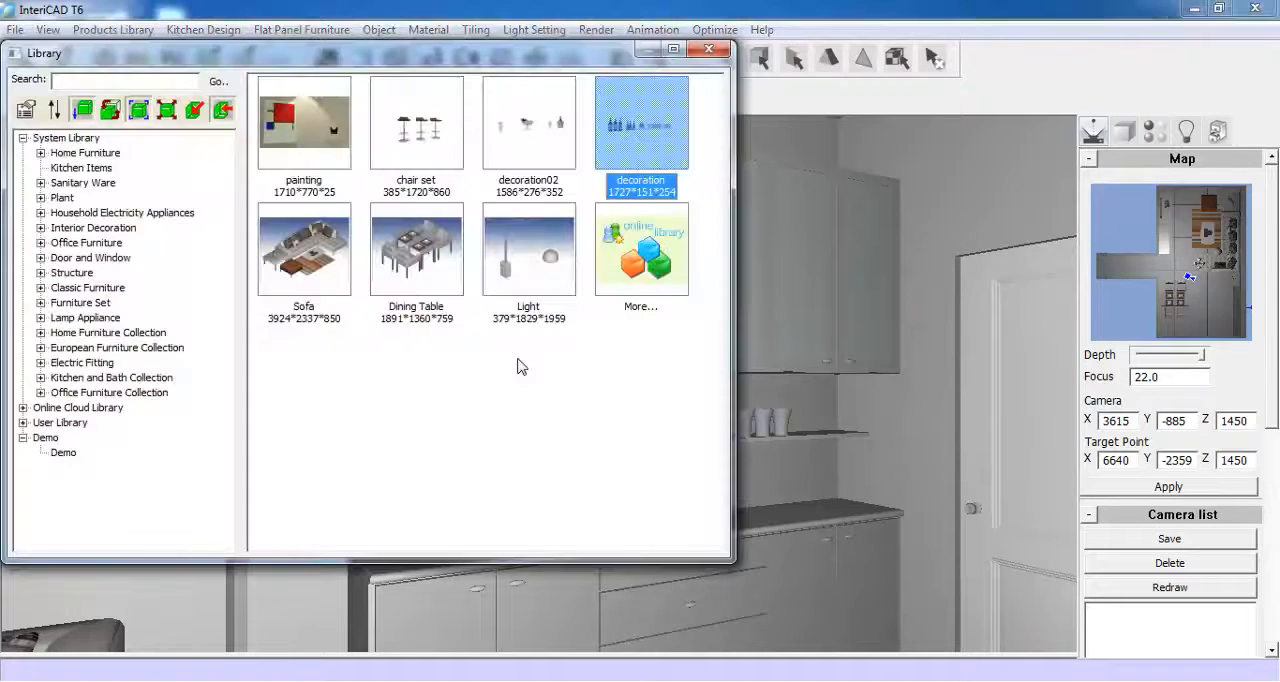
pyautogui.click(535, 136)
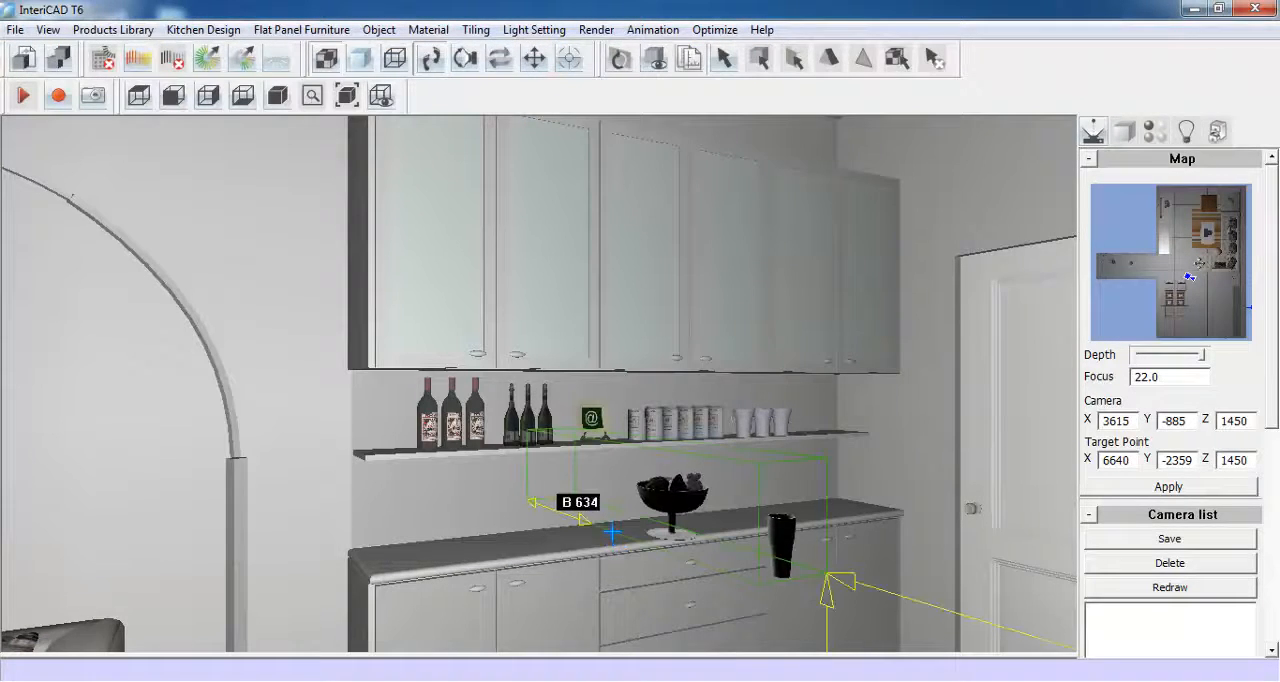
pyautogui.scroll(-5, 612, 532)
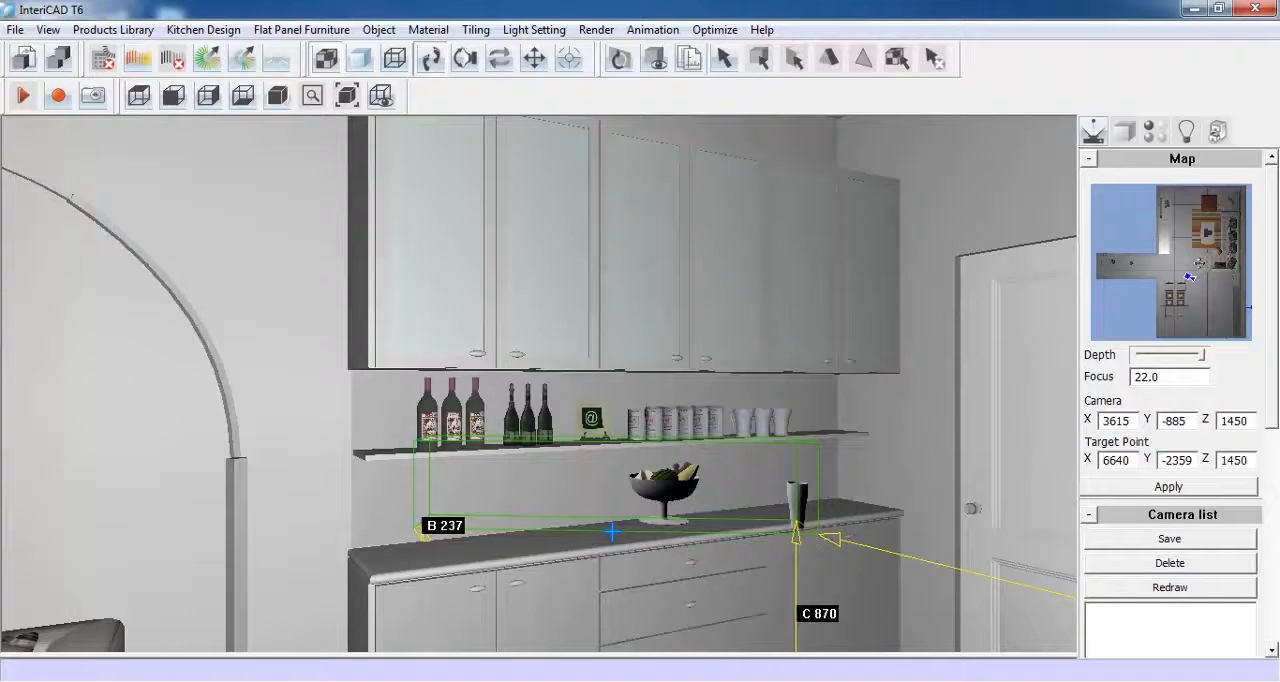
pyautogui.scroll(-2, 612, 532)
pyautogui.scroll(5, 612, 531)
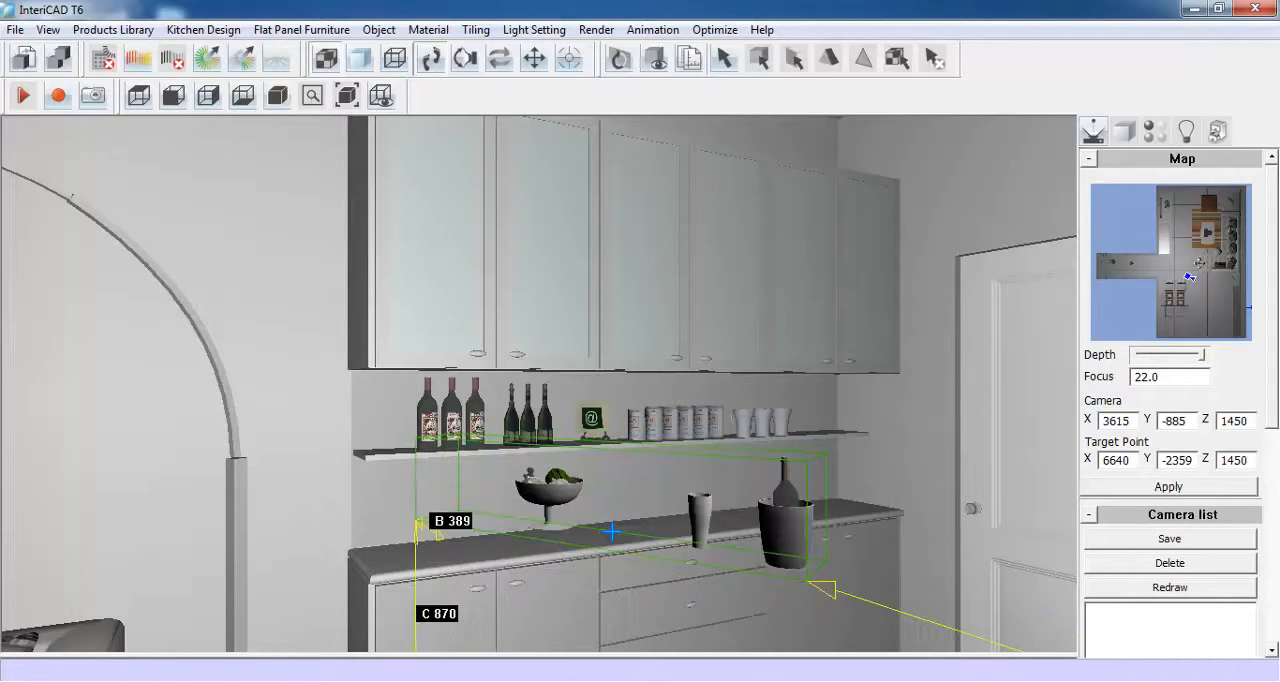
pyautogui.moveTo(612, 531); pyautogui.dragTo(700, 472)
pyautogui.click(635, 525)
# - Place the chair set of three bar stools from the Demo library on the floor in front of the base units
pyautogui.rightClick(700, 472)
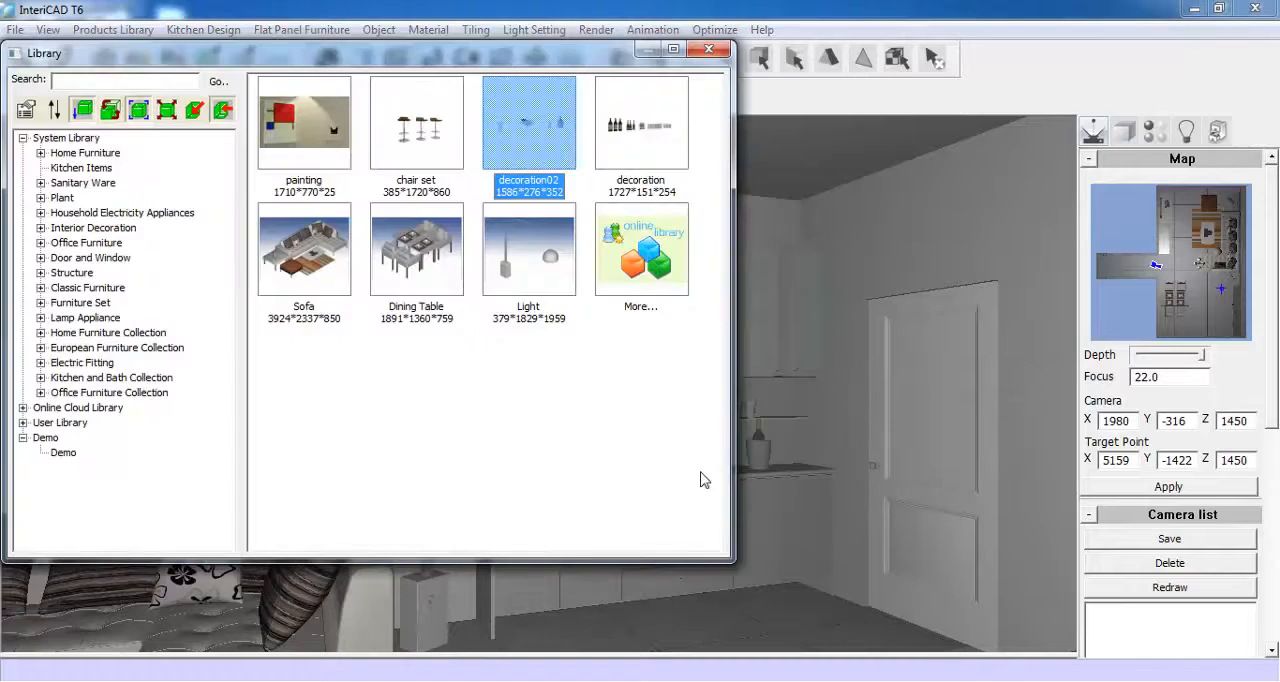
pyautogui.click(443, 157)
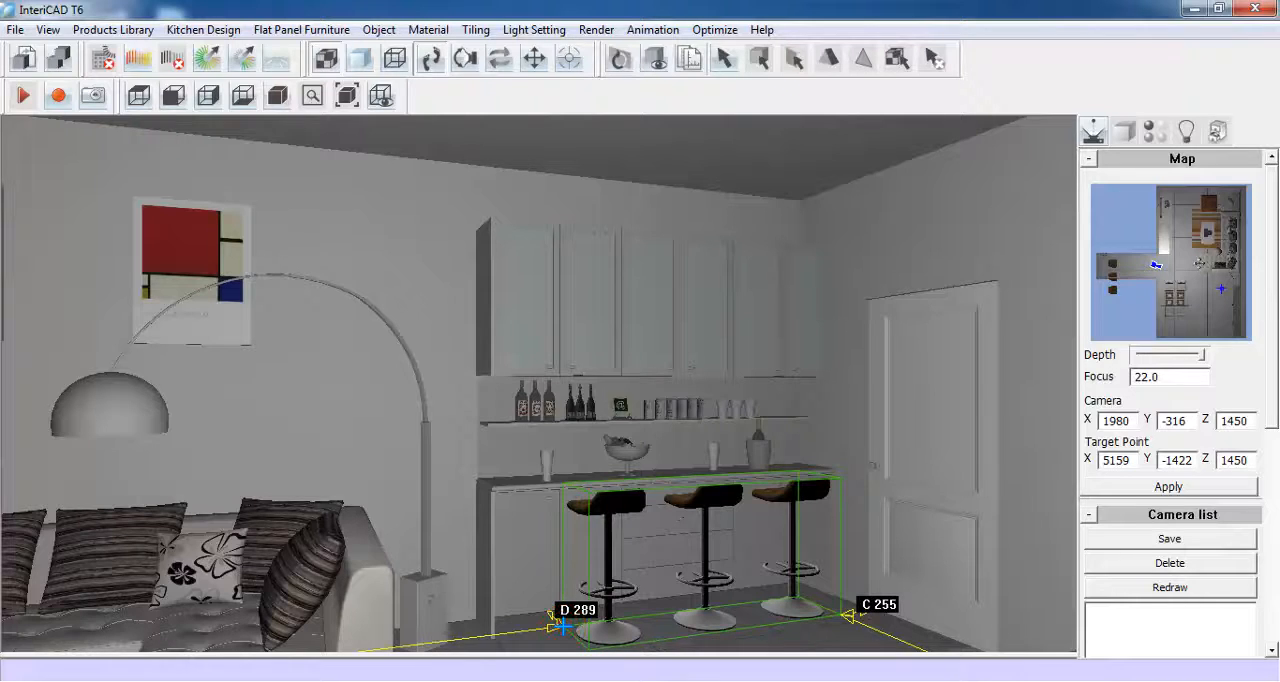
pyautogui.click(563, 626)
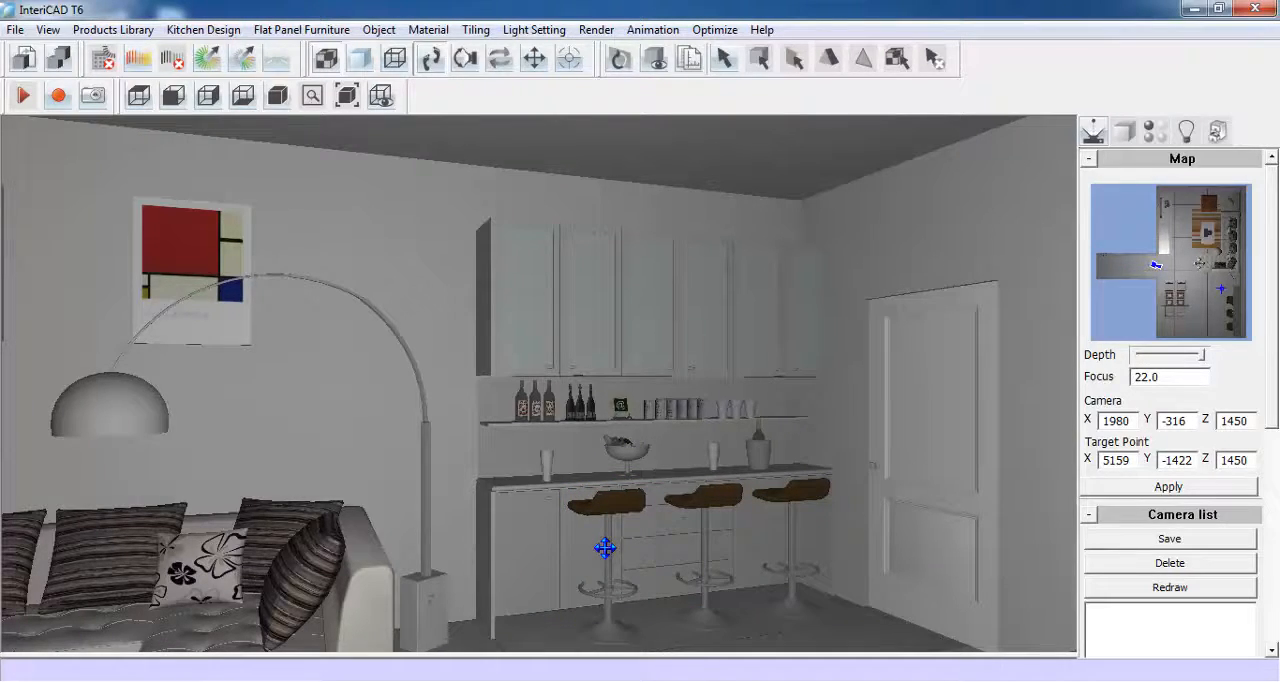
# - Hide the dining table and chairs to clear the wall behind them
pyautogui.moveTo(721, 541); pyautogui.dragTo(366, 546)
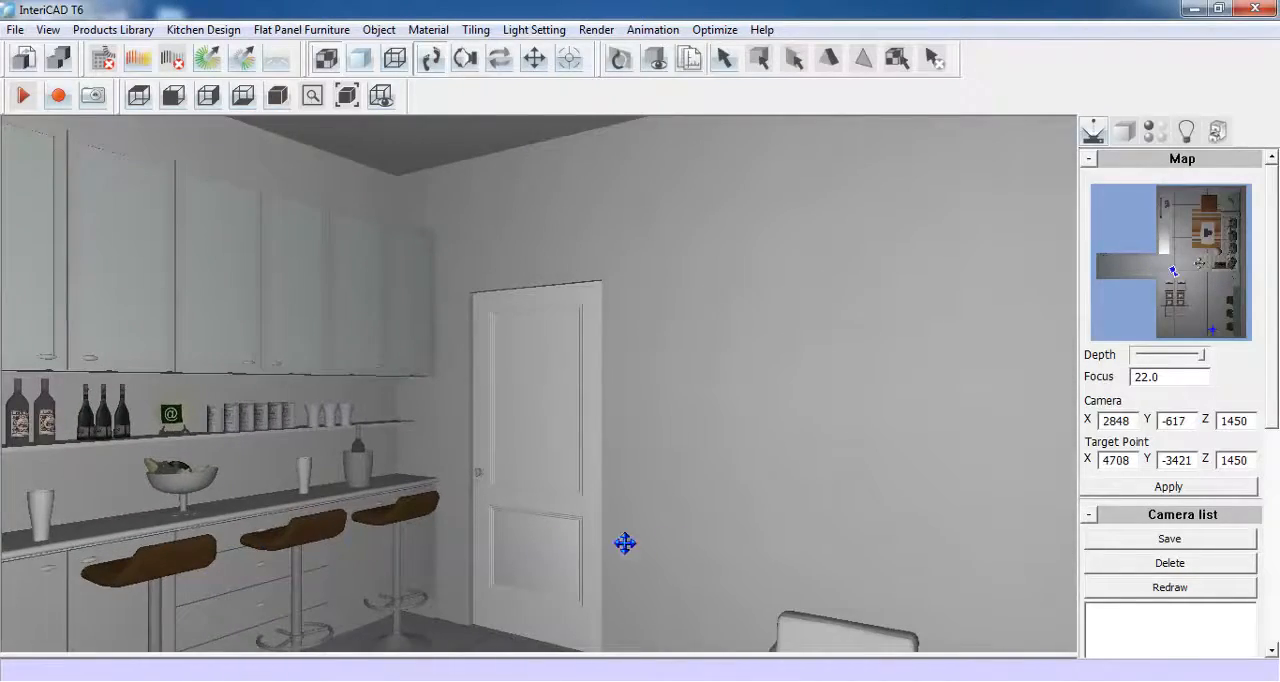
pyautogui.moveTo(625, 543); pyautogui.dragTo(377, 511)
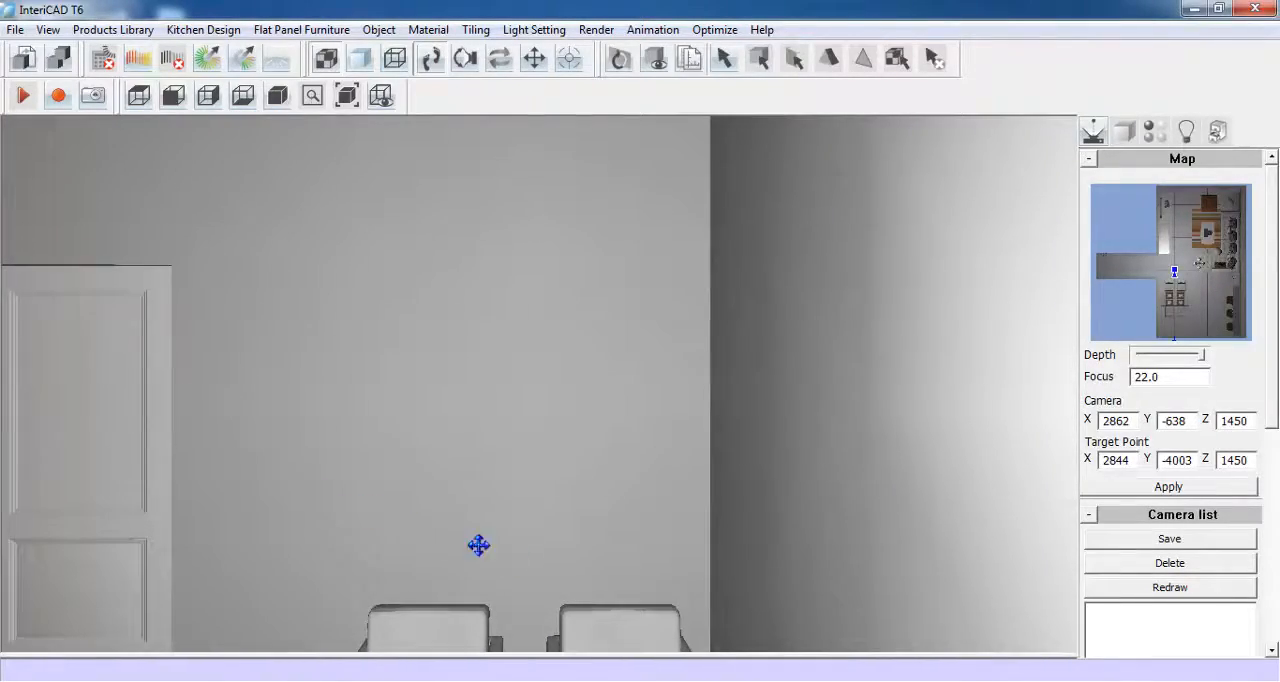
pyautogui.moveTo(623, 562); pyautogui.dragTo(640, 508)
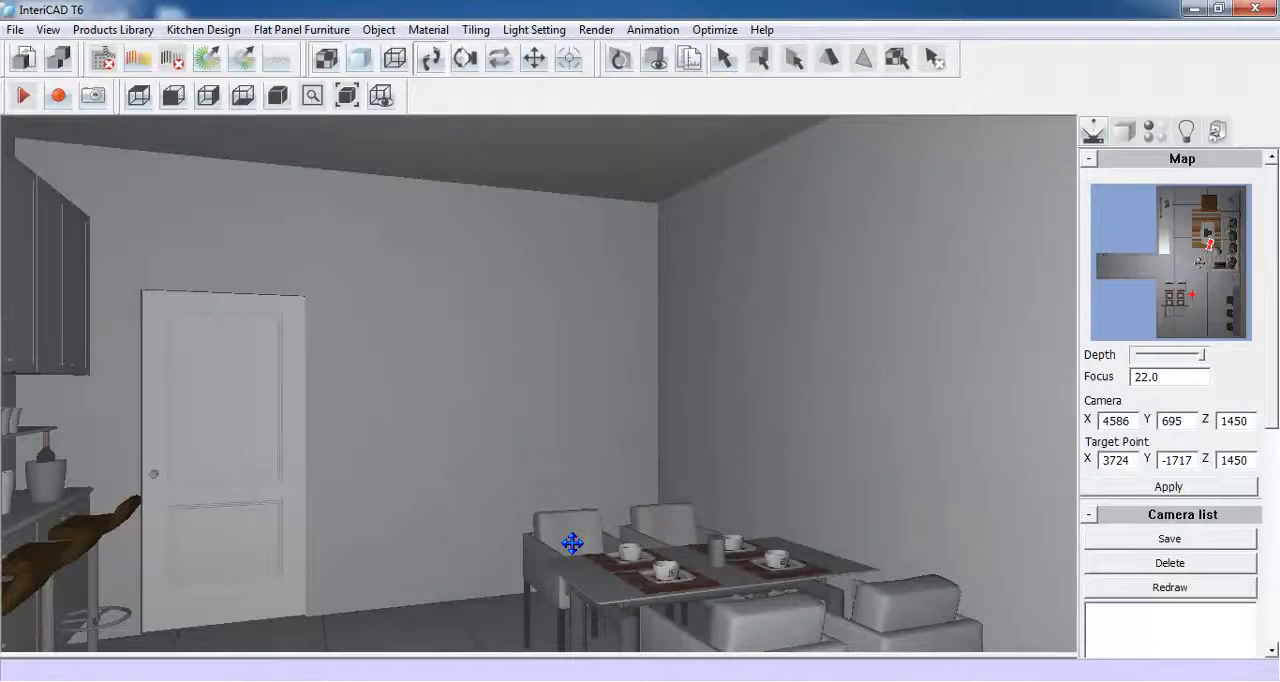
pyautogui.rightClick(571, 543)
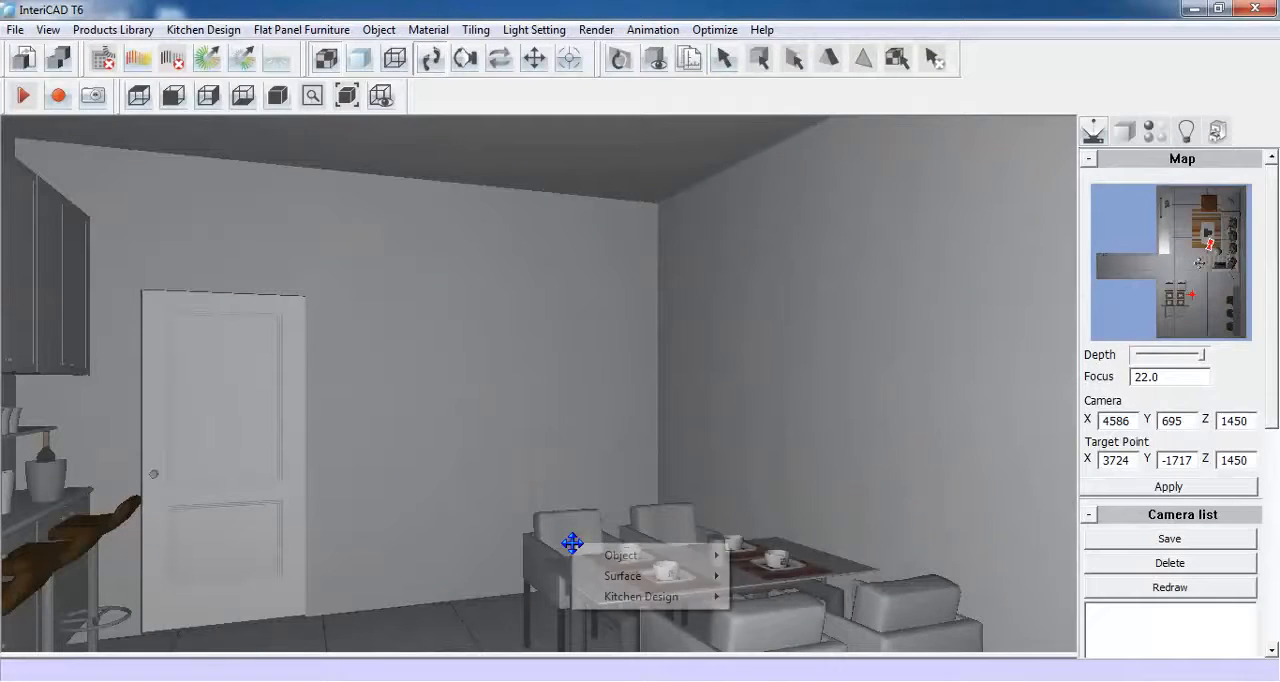
pyautogui.moveTo(588, 558)
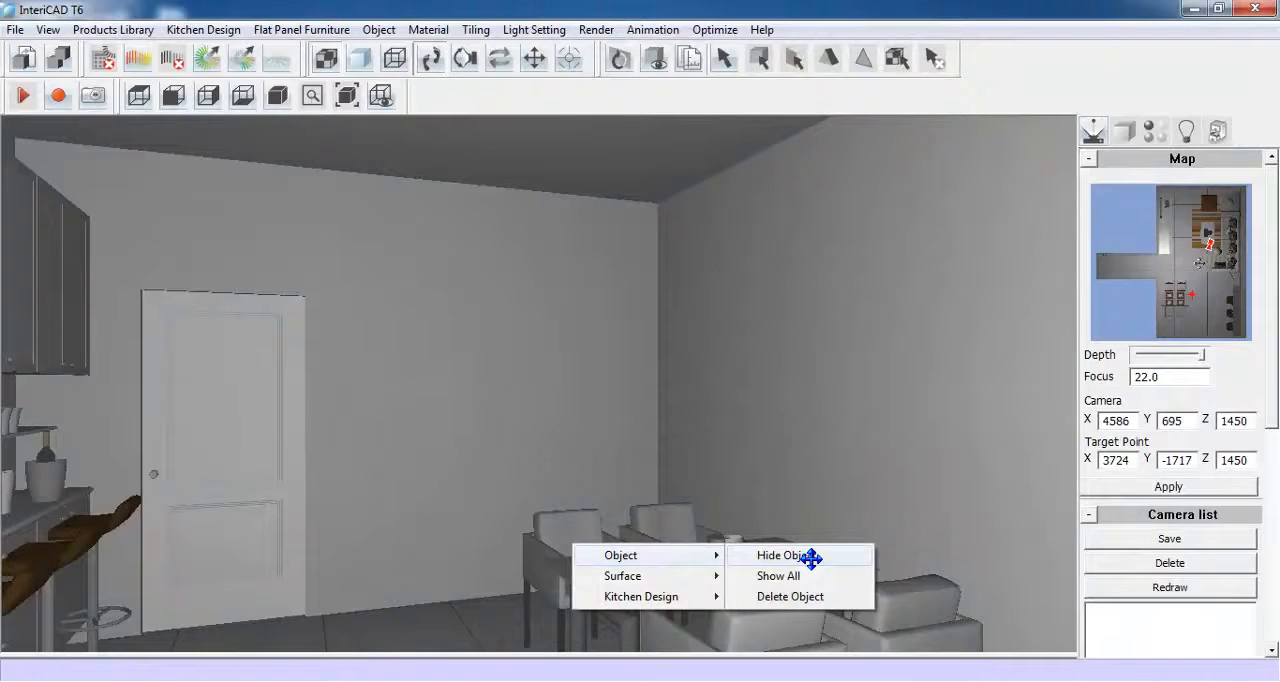
pyautogui.click(810, 558)
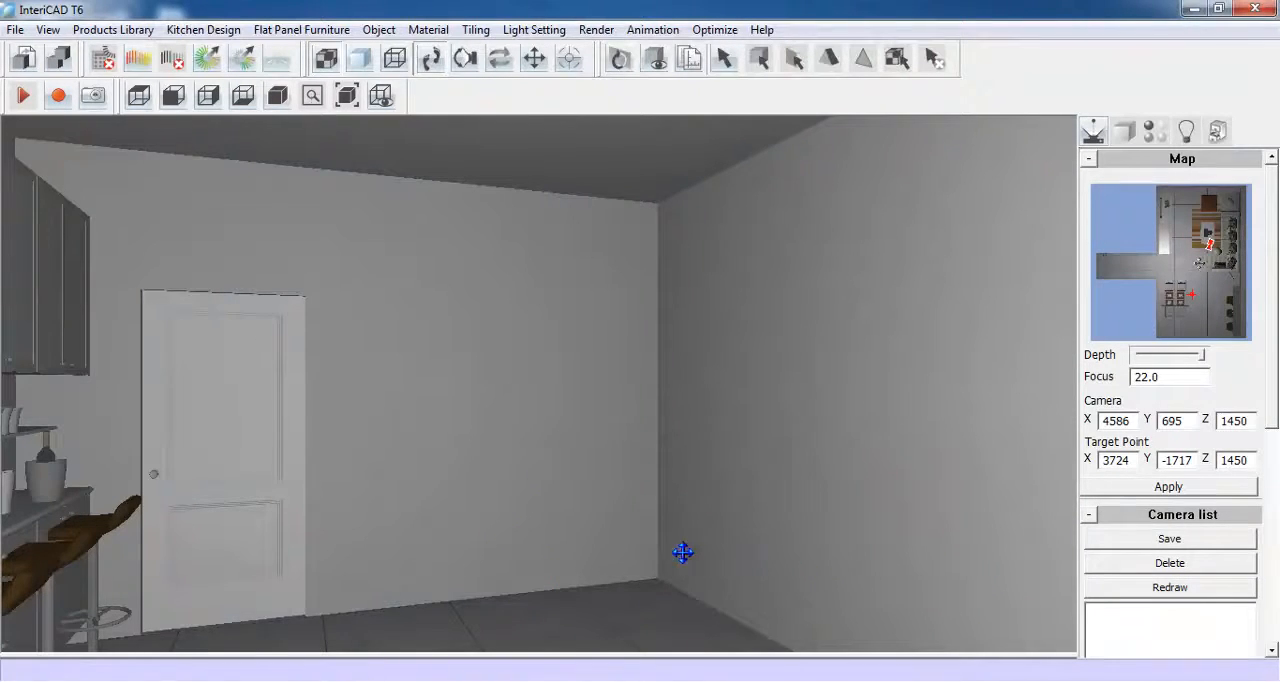
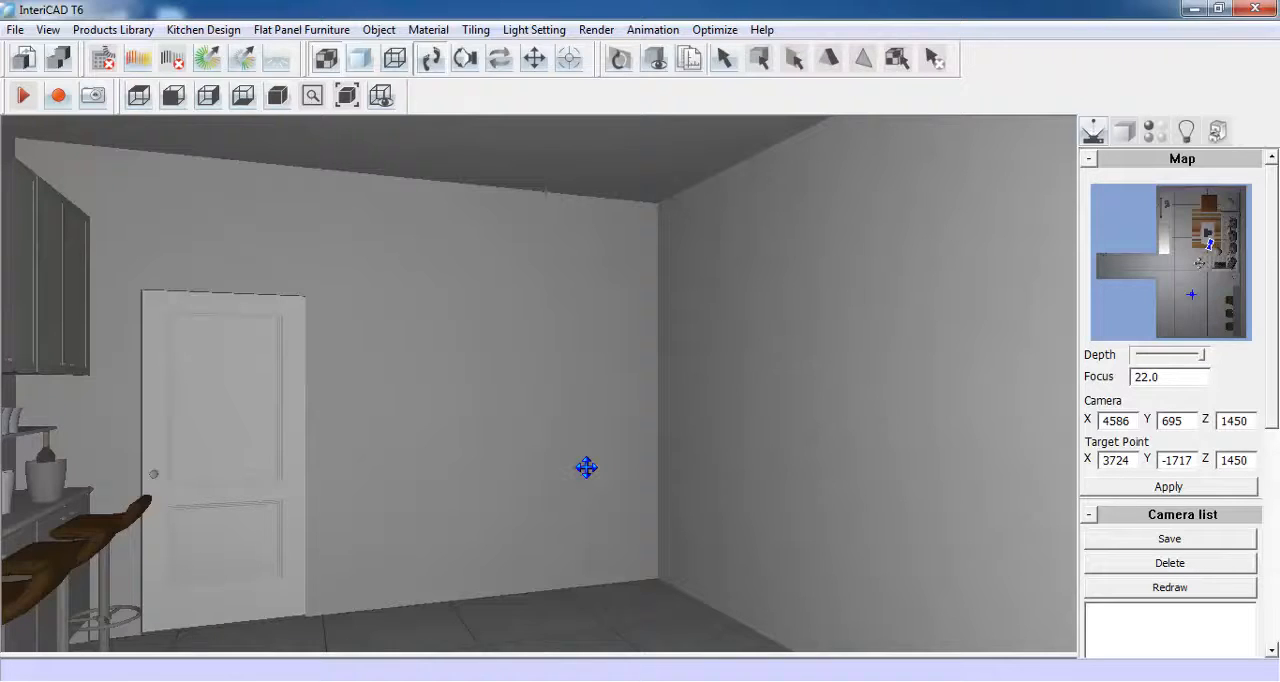
# - Start a panel wardrobe design with width 872 and depth 322, set its height and plinth height, and continue to the interior division
pyautogui.click(318, 30)
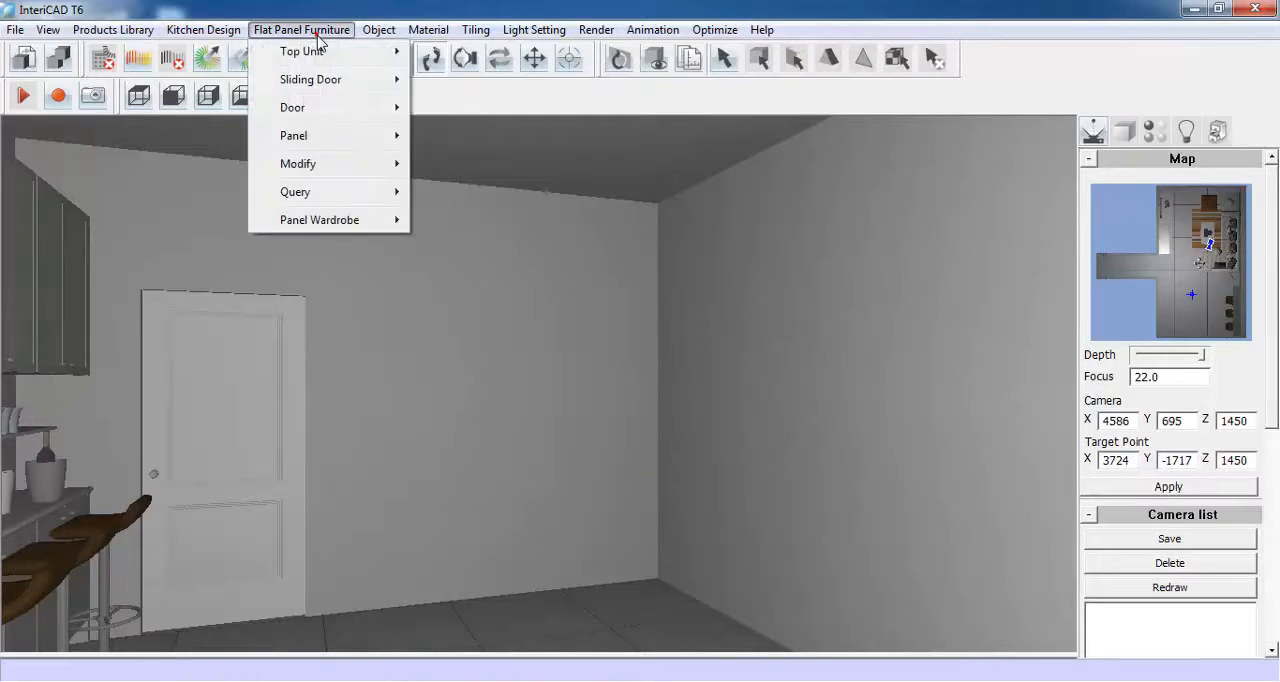
pyautogui.moveTo(354, 226)
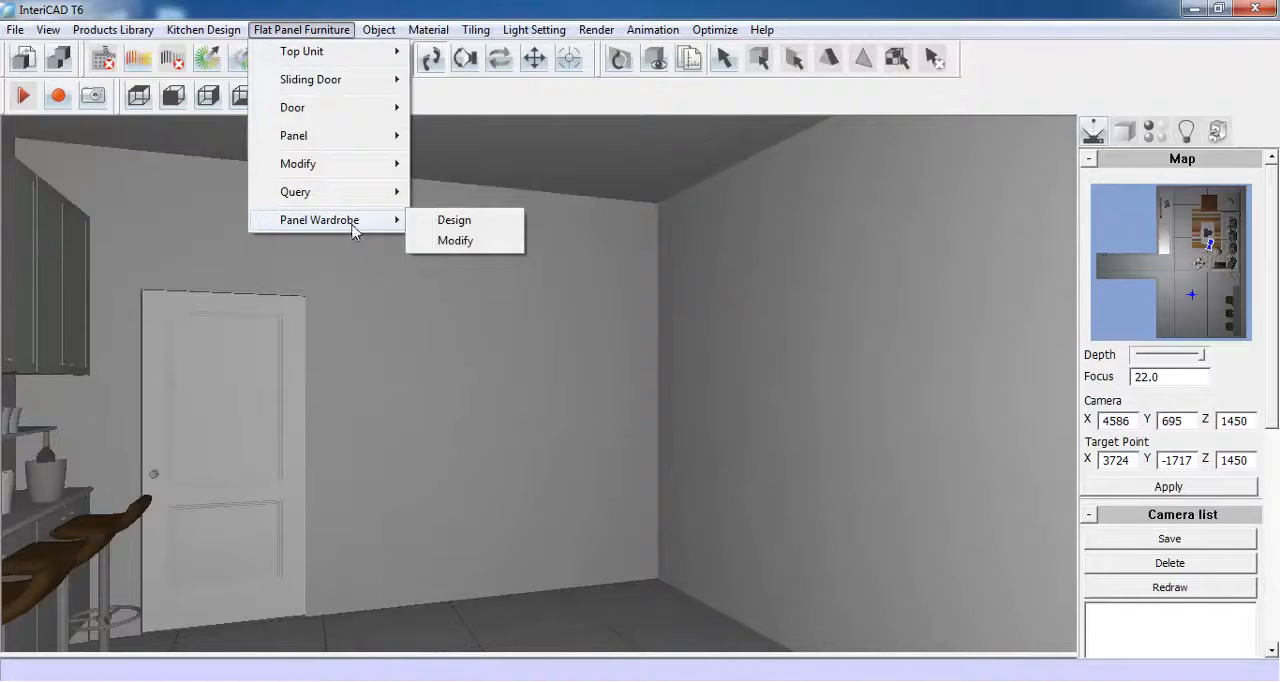
pyautogui.click(495, 226)
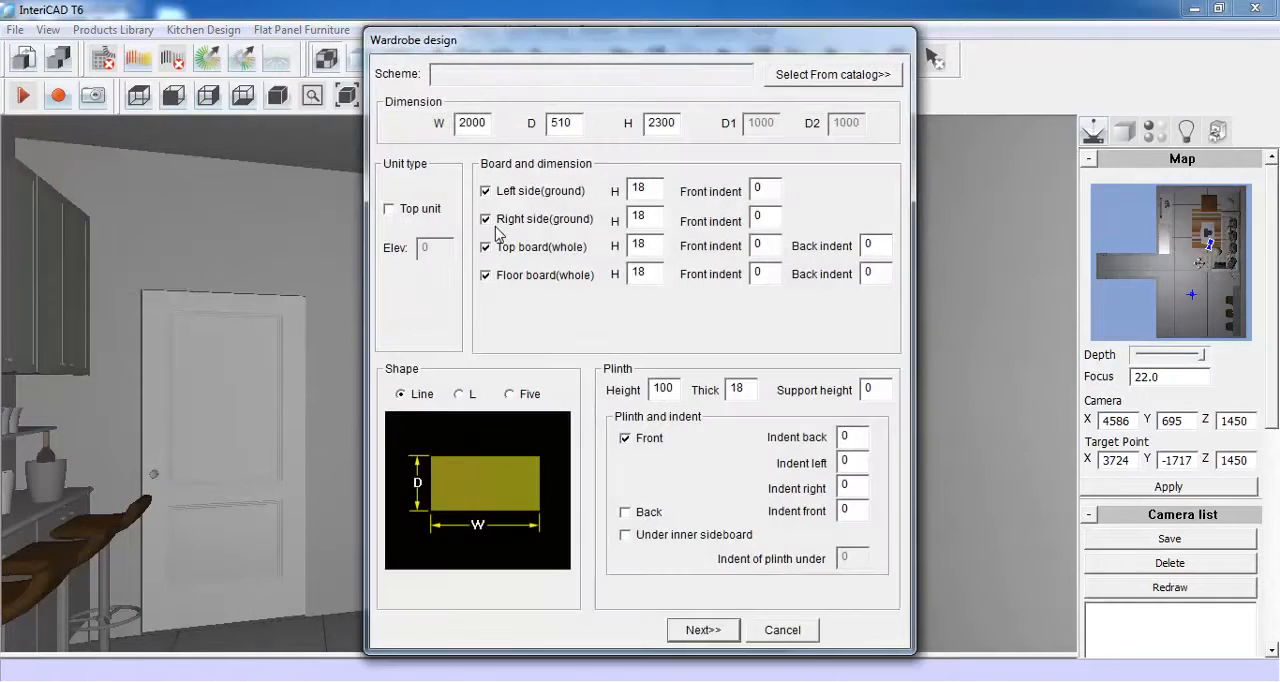
pyautogui.doubleClick(487, 122)
pyautogui.write('872')
pyautogui.doubleClick(580, 123)
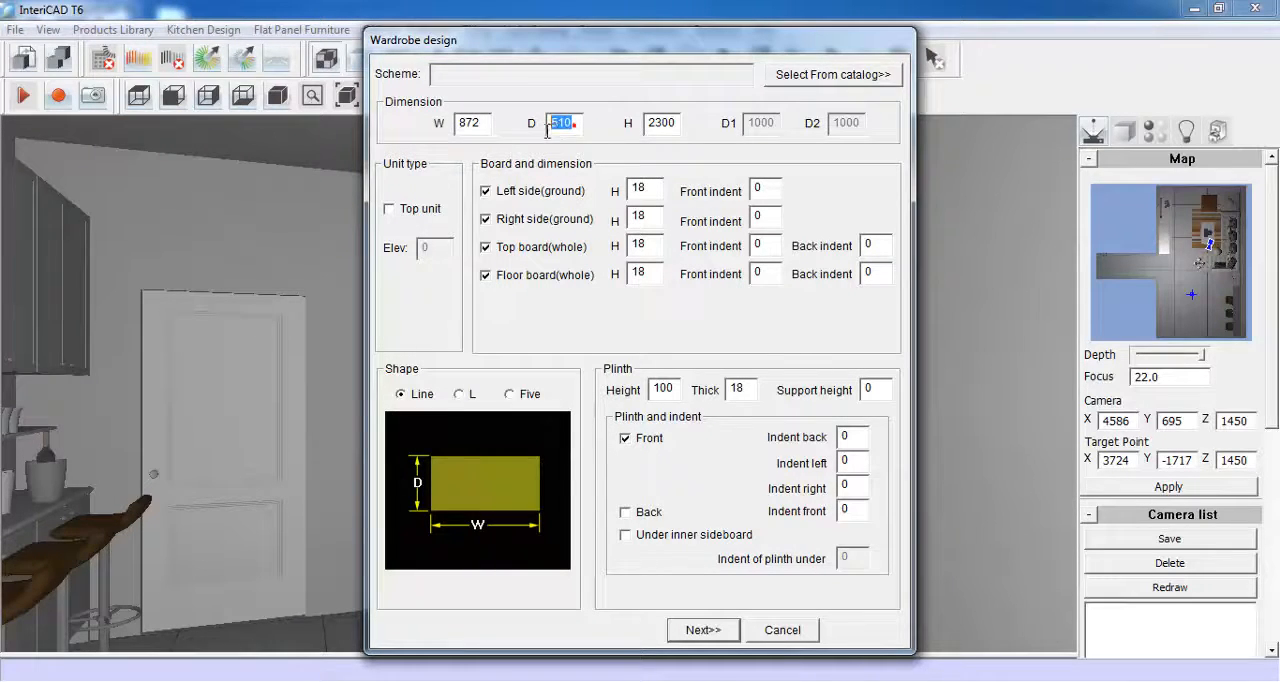
pyautogui.write('322')
pyautogui.doubleClick(661, 123)
pyautogui.write('2')
pyautogui.doubleClick(668, 389)
pyautogui.write('50')
pyautogui.click(703, 630)
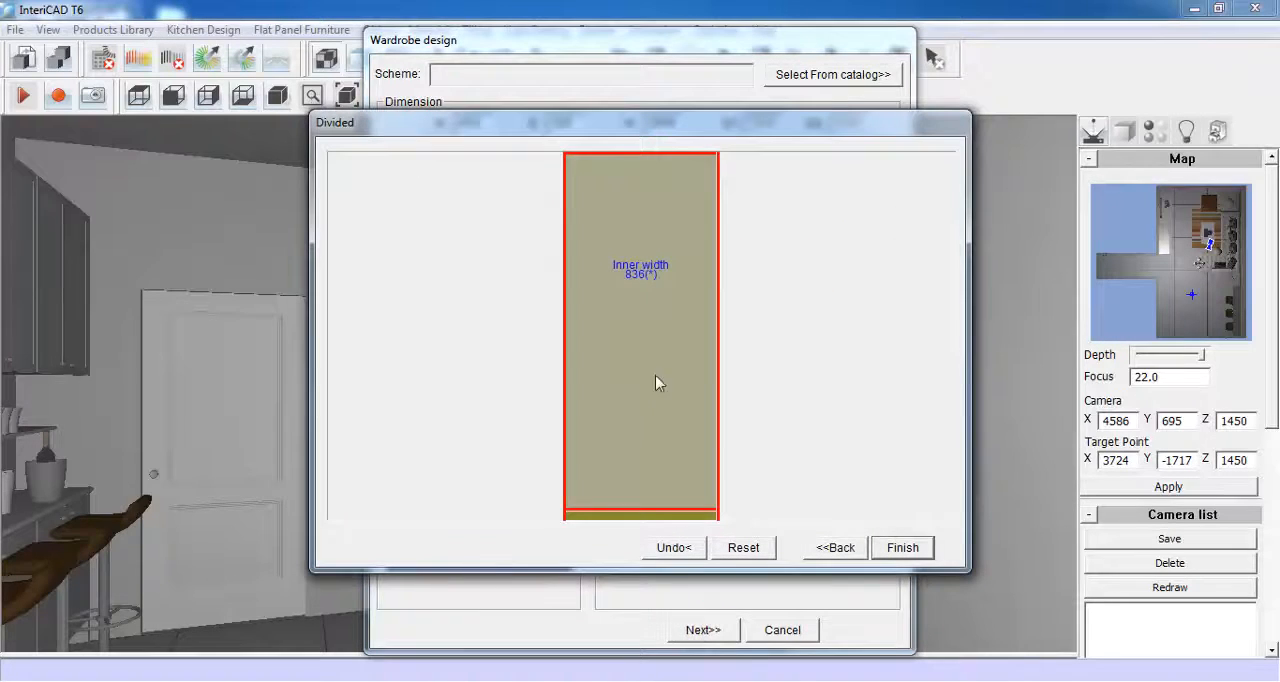
# - Add a back panel of thickness 5 with no indents to the wardrobe's interior
pyautogui.rightClick(636, 310)
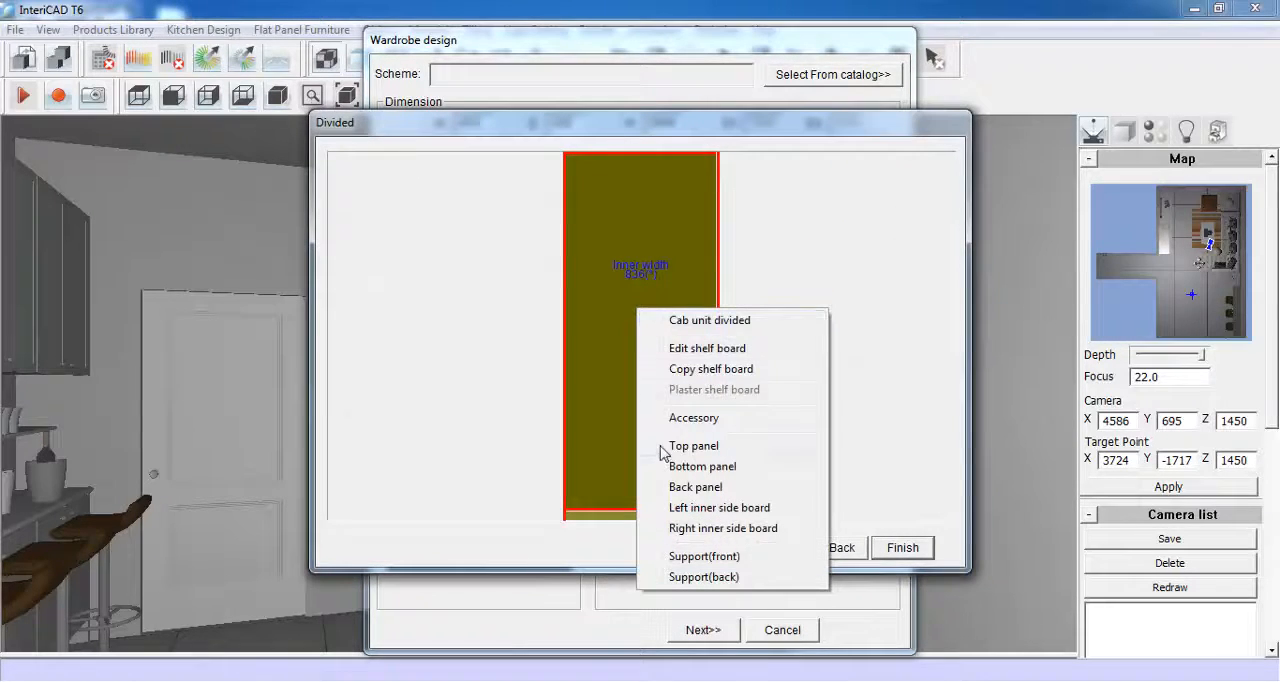
pyautogui.click(740, 490)
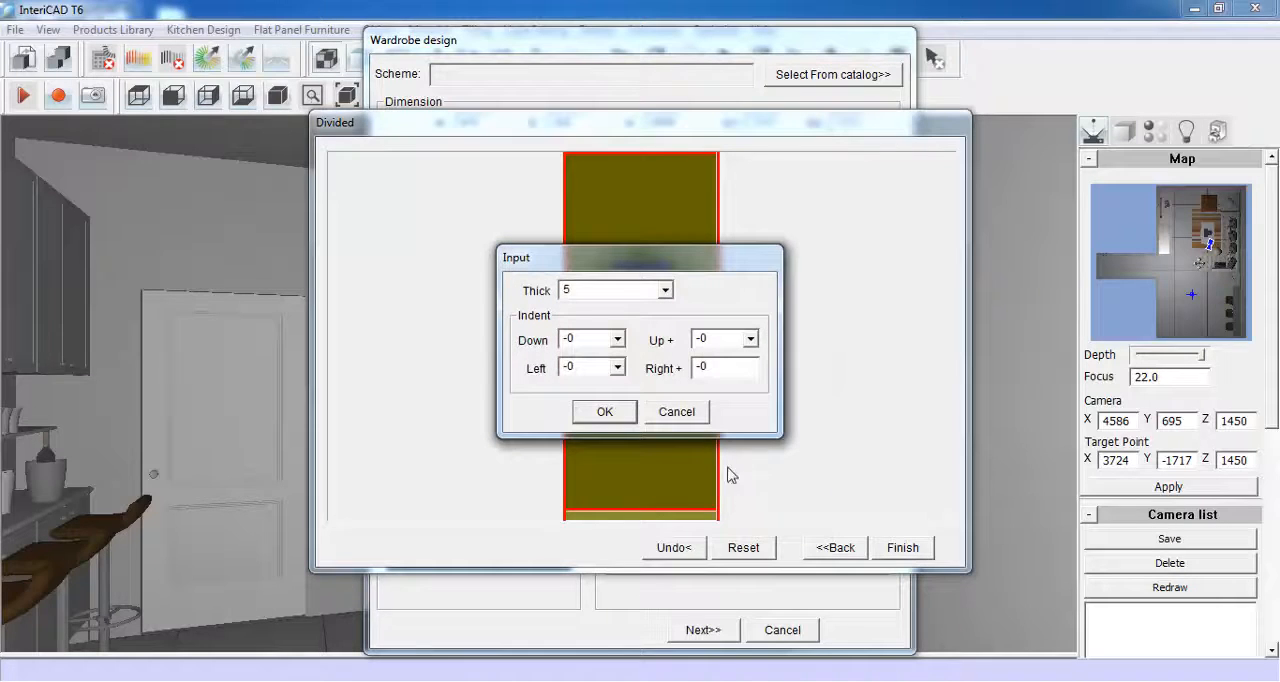
pyautogui.click(604, 411)
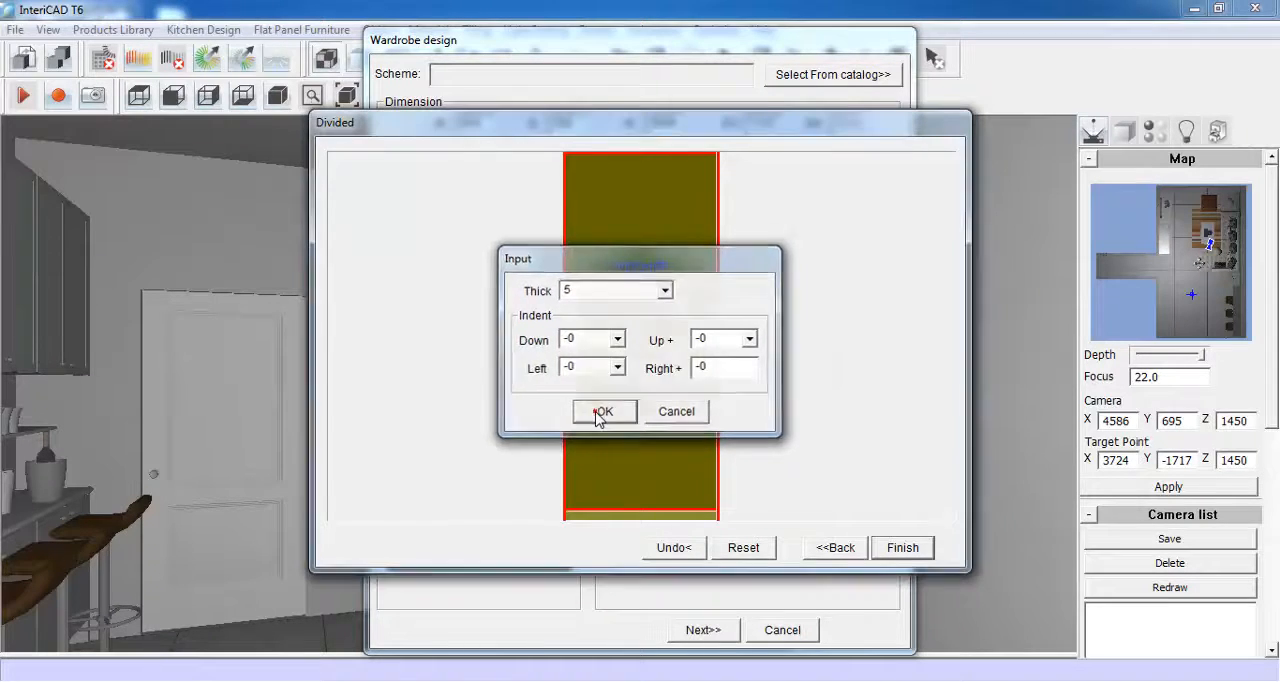
# - Begin editing the wardrobe's shelf boards with thickness 18 and a front indent of 18
pyautogui.rightClick(634, 257)
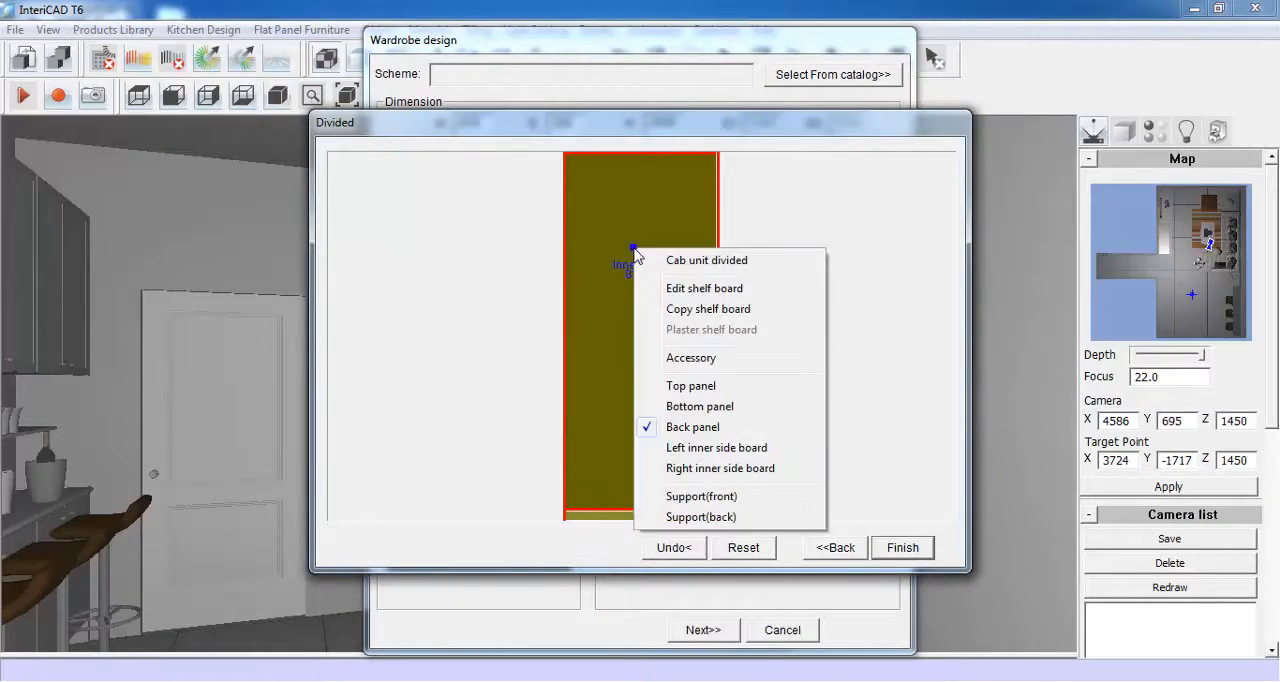
pyautogui.click(705, 288)
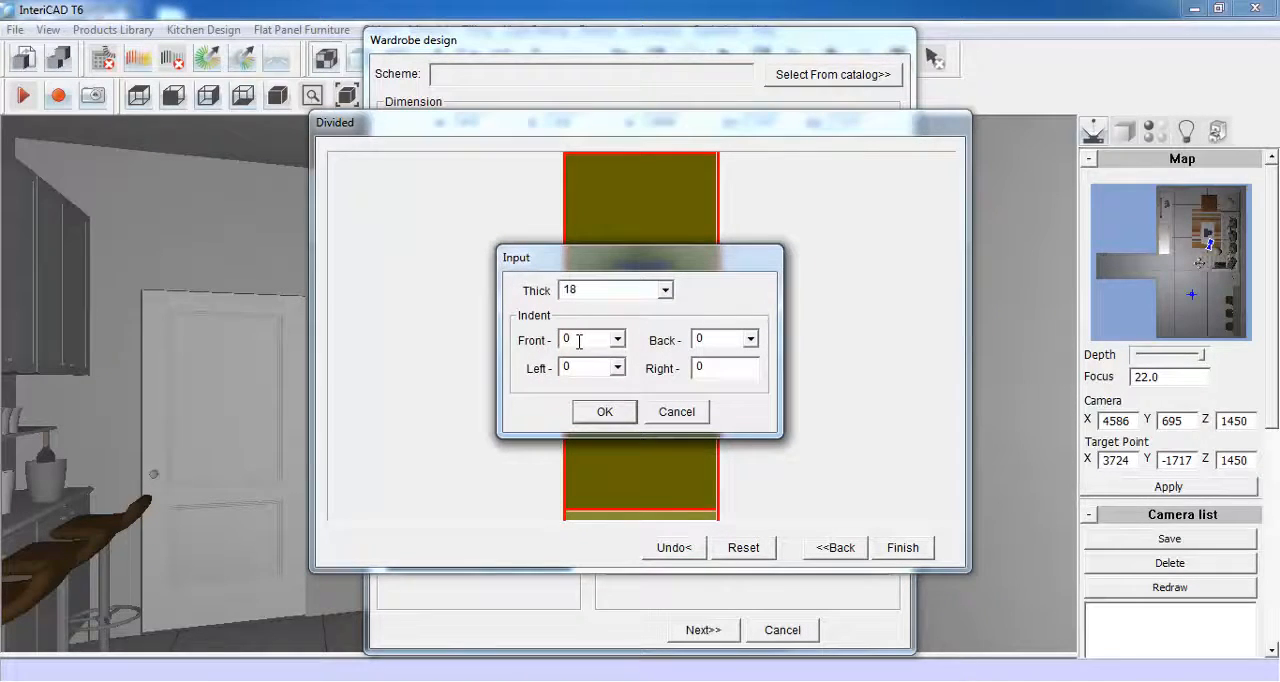
pyautogui.doubleClick(579, 341)
pyautogui.write('18')
pyautogui.click(605, 413)
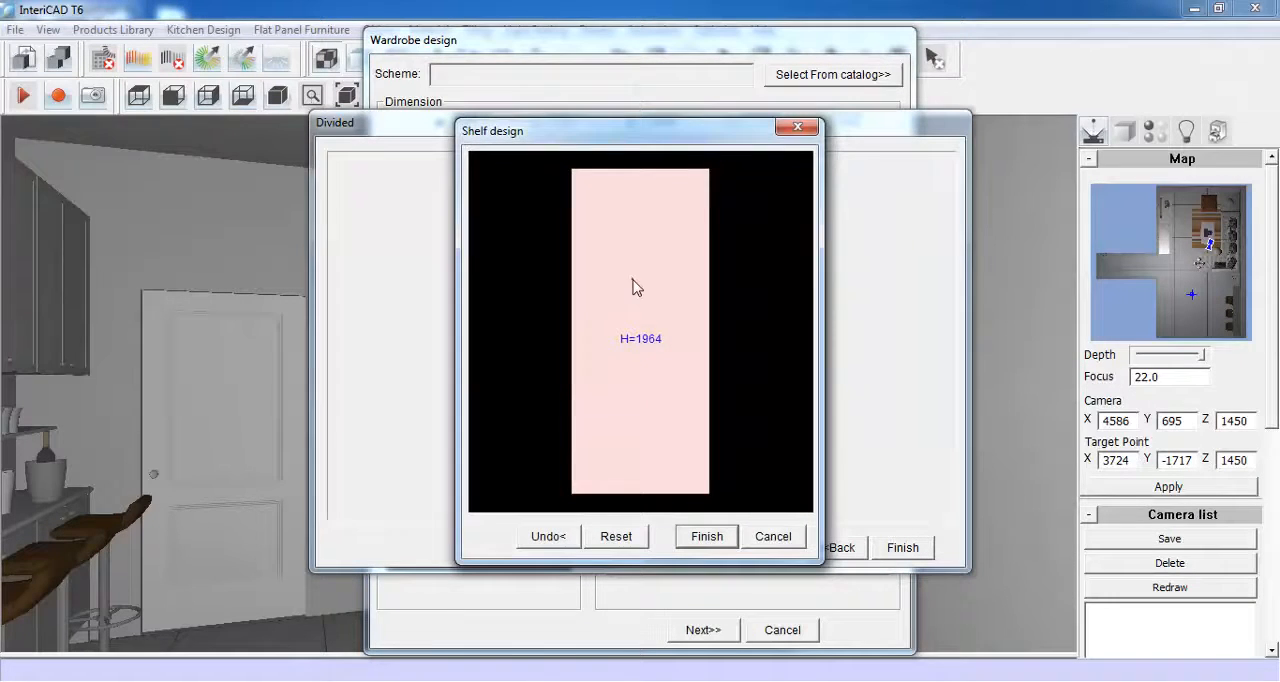
# - Divide the wardrobe's full height with a shelf at a fixed distance of 300 from the upper edge
pyautogui.rightClick(632, 287)
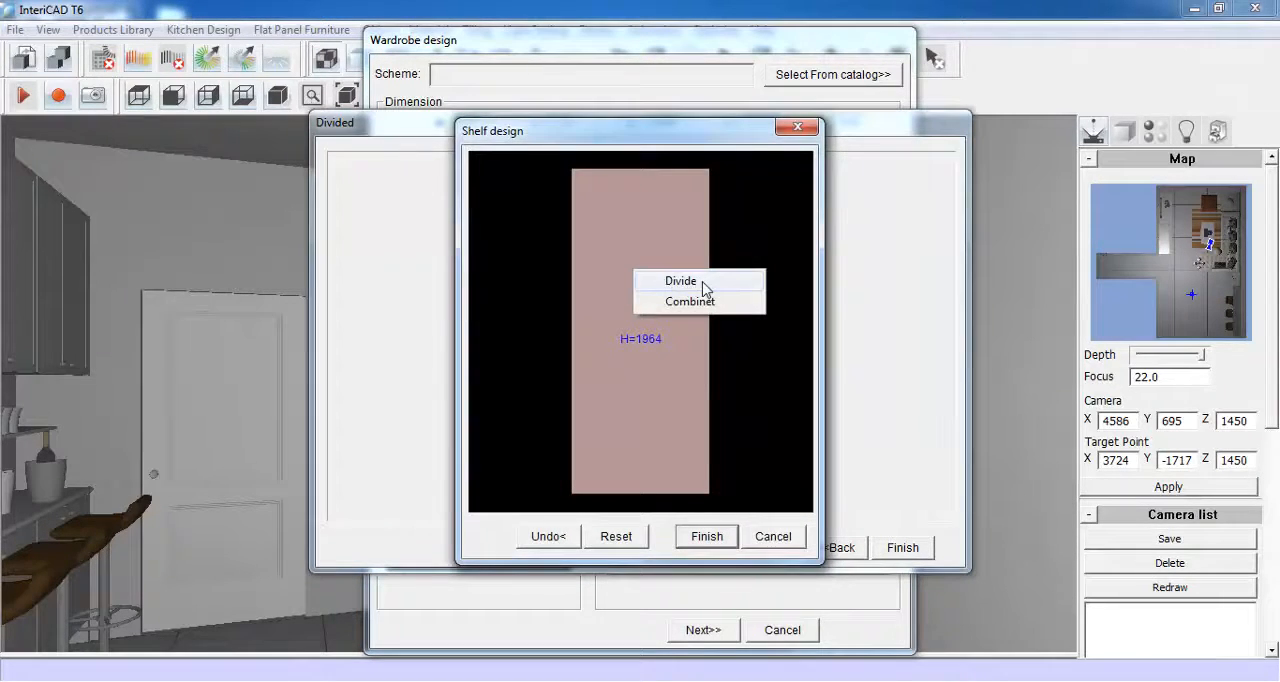
pyautogui.click(681, 282)
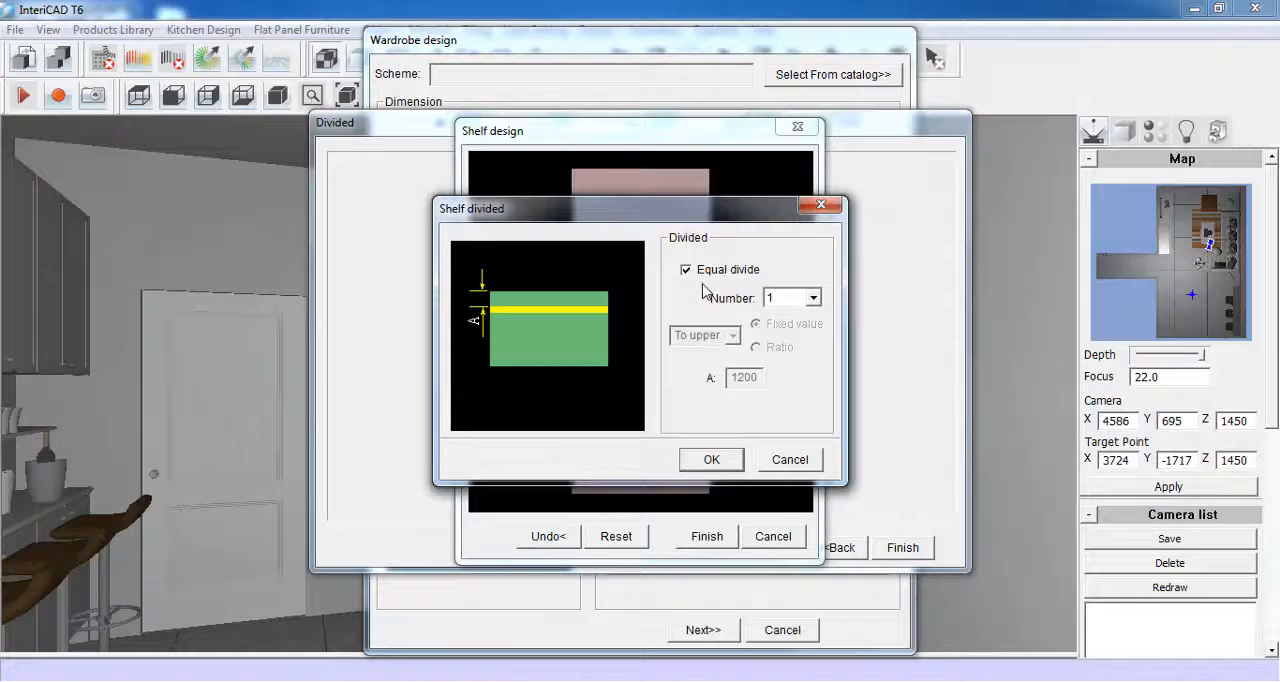
pyautogui.click(686, 270)
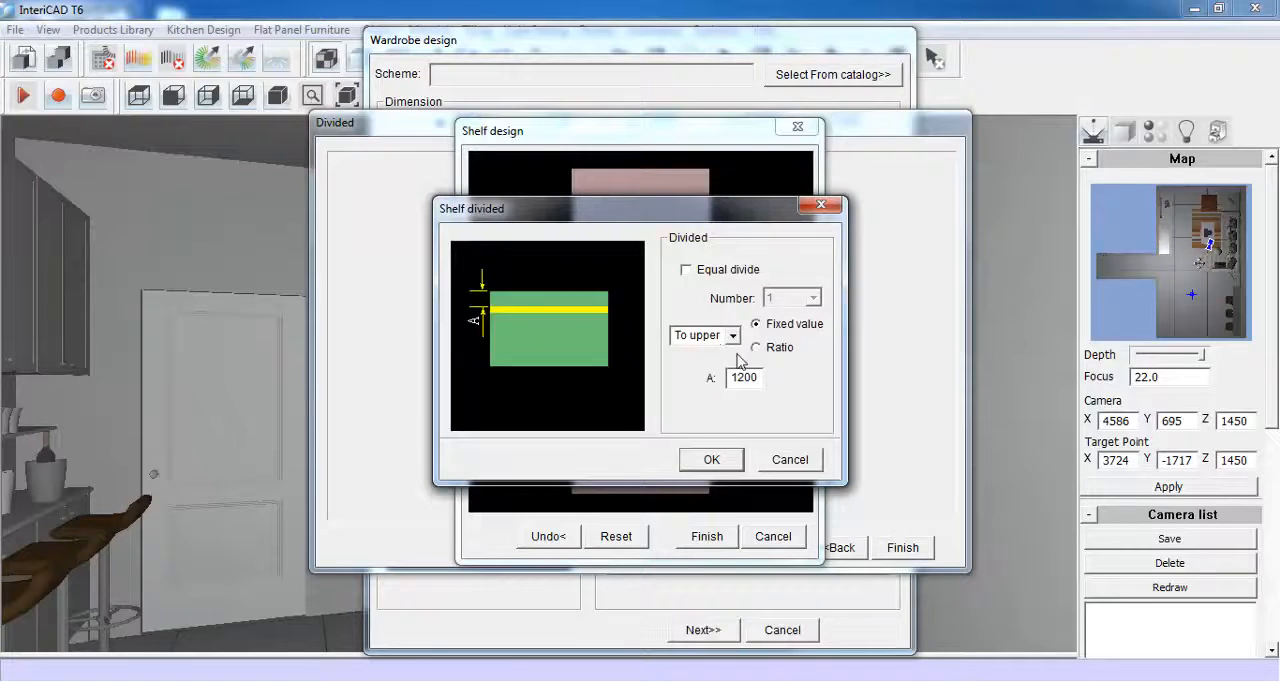
pyautogui.moveTo(760, 377); pyautogui.dragTo(724, 379)
pyautogui.write('3')
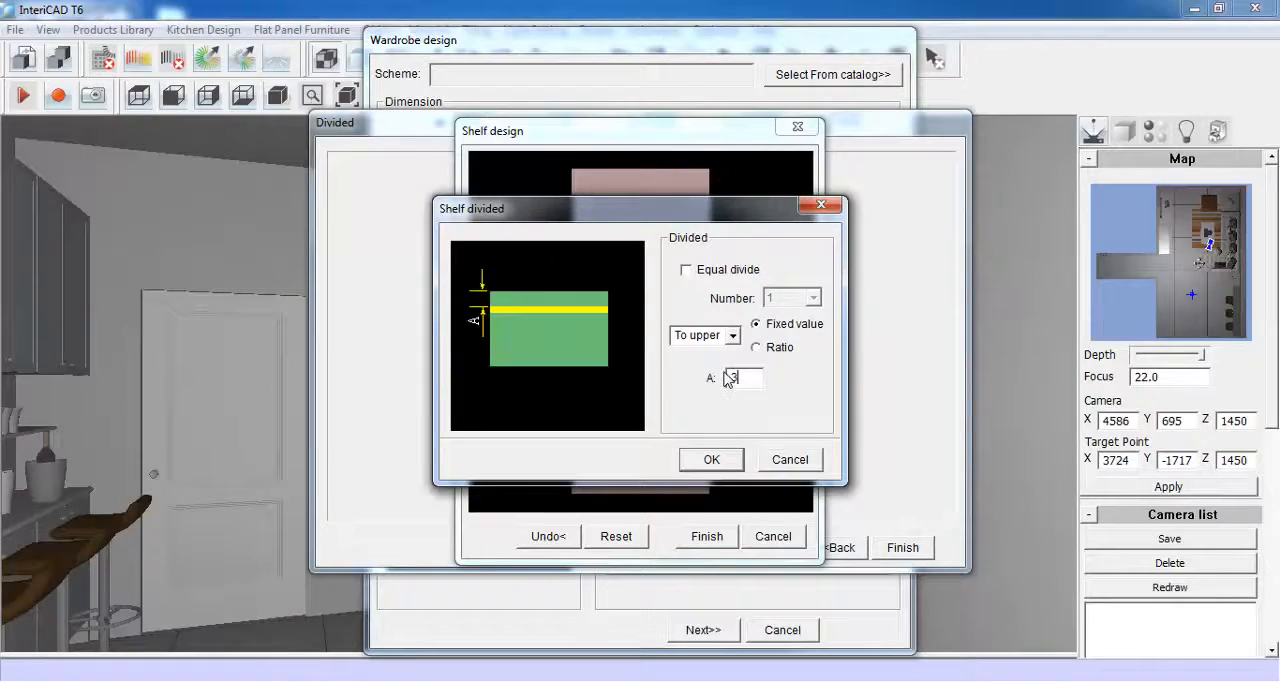
pyautogui.write('00')
pyautogui.click(714, 459)
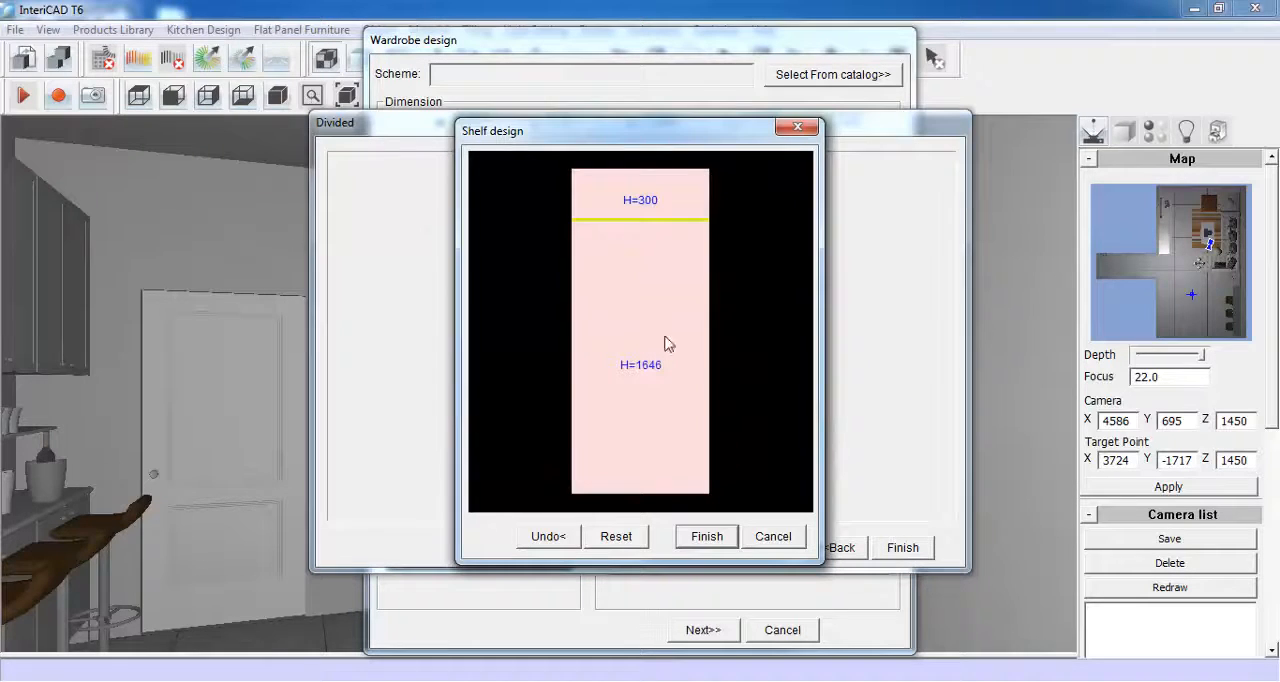
# - Divide the section below the first shelf with another shelf at a fixed 1200 from its upper edge, and finish the shelf design
pyautogui.rightClick(638, 278)
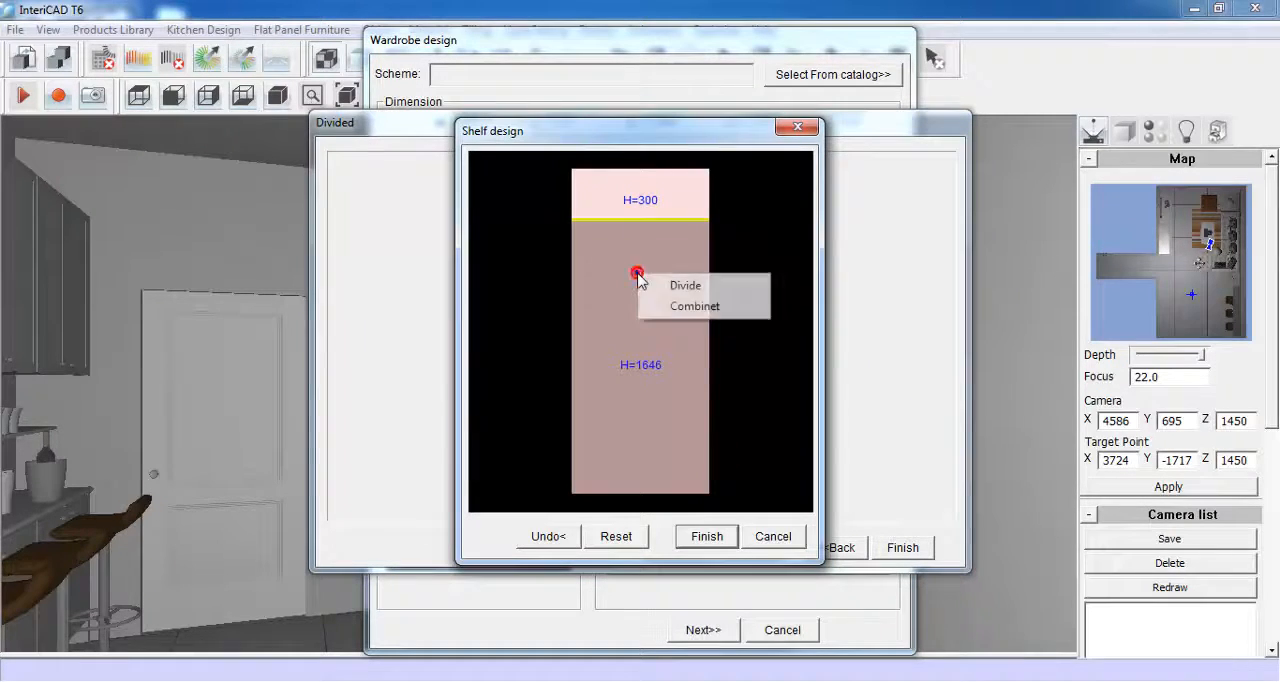
pyautogui.click(725, 287)
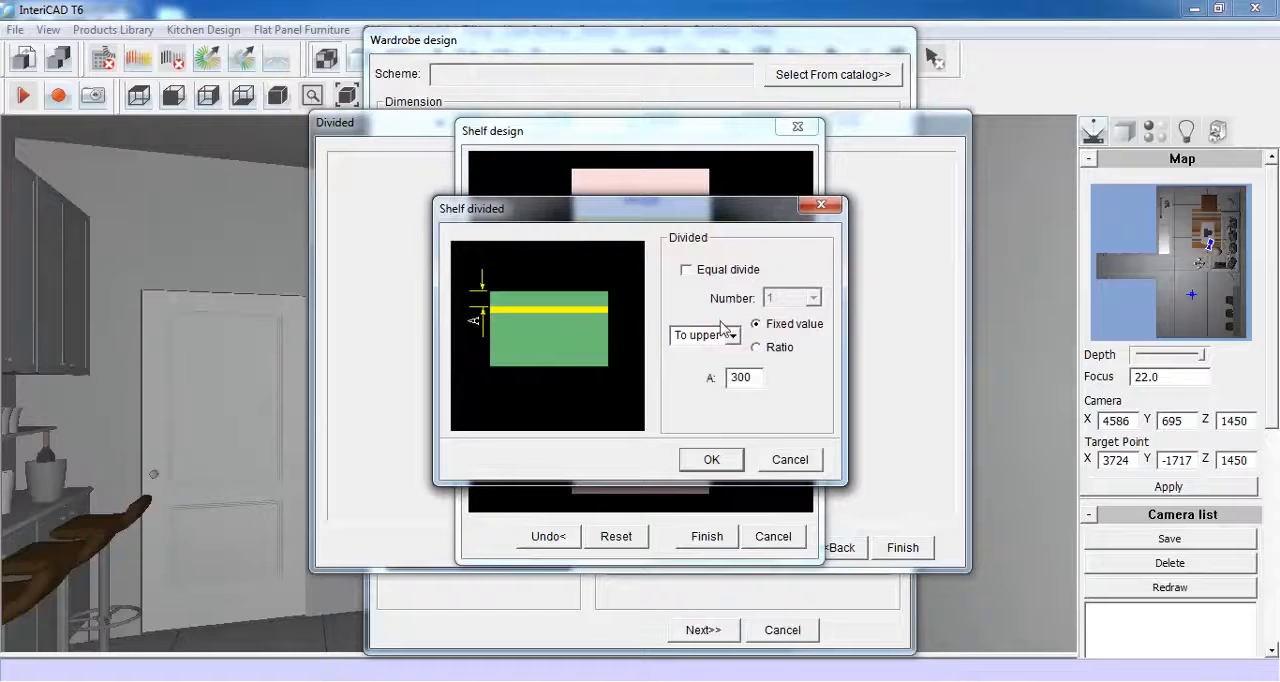
pyautogui.moveTo(755, 377); pyautogui.dragTo(723, 380)
pyautogui.write('1200')
pyautogui.click(711, 459)
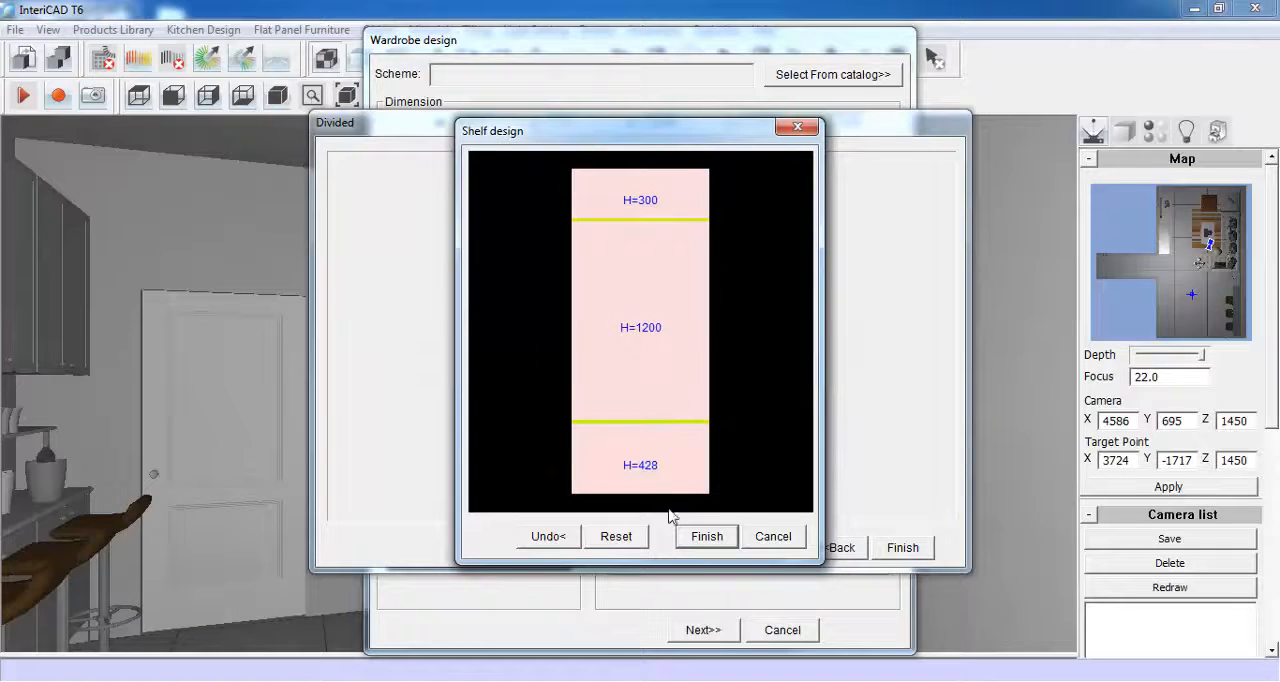
pyautogui.click(705, 537)
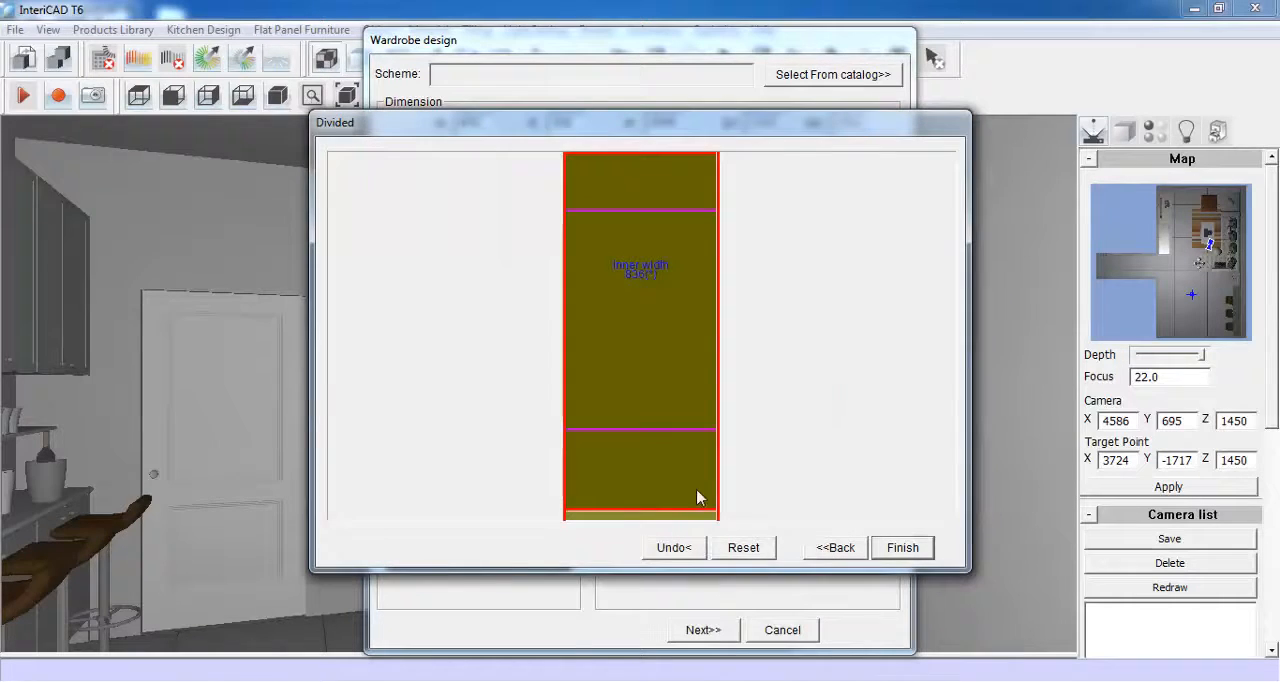
# - Divide the cabinet unit into two equal widths with a vertical board of thickness 18 and a front indent of 18
pyautogui.rightClick(629, 204)
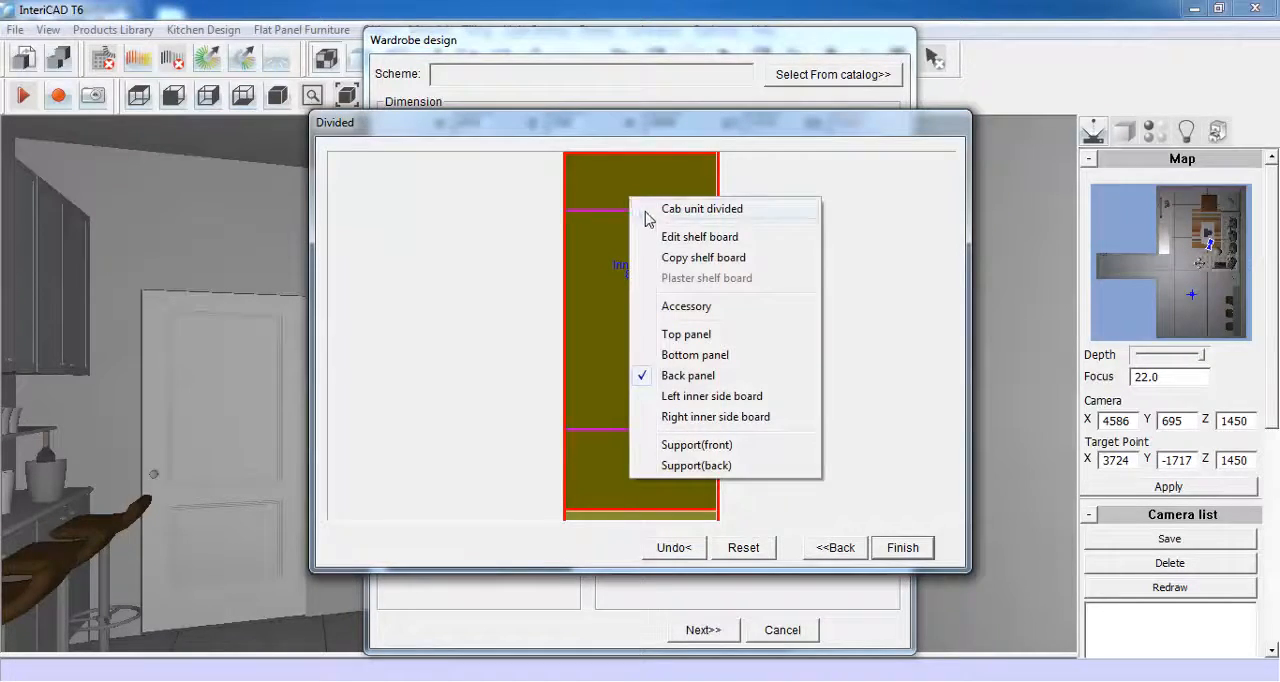
pyautogui.click(742, 212)
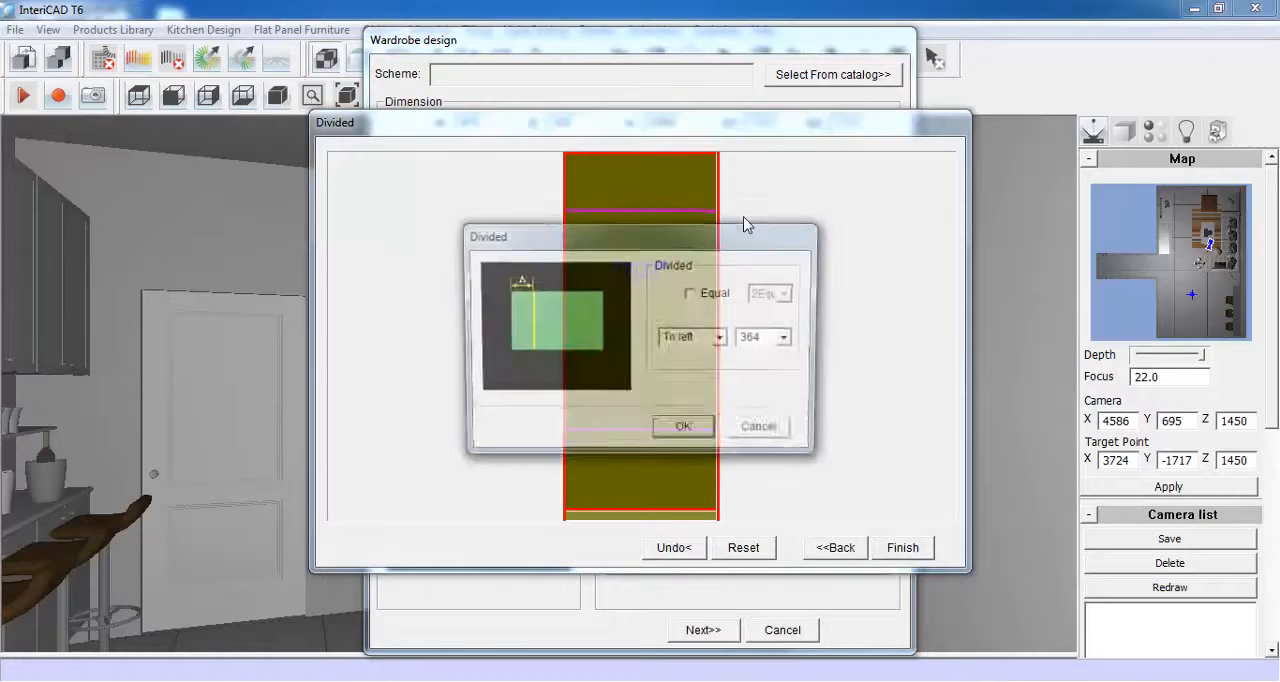
pyautogui.click(691, 294)
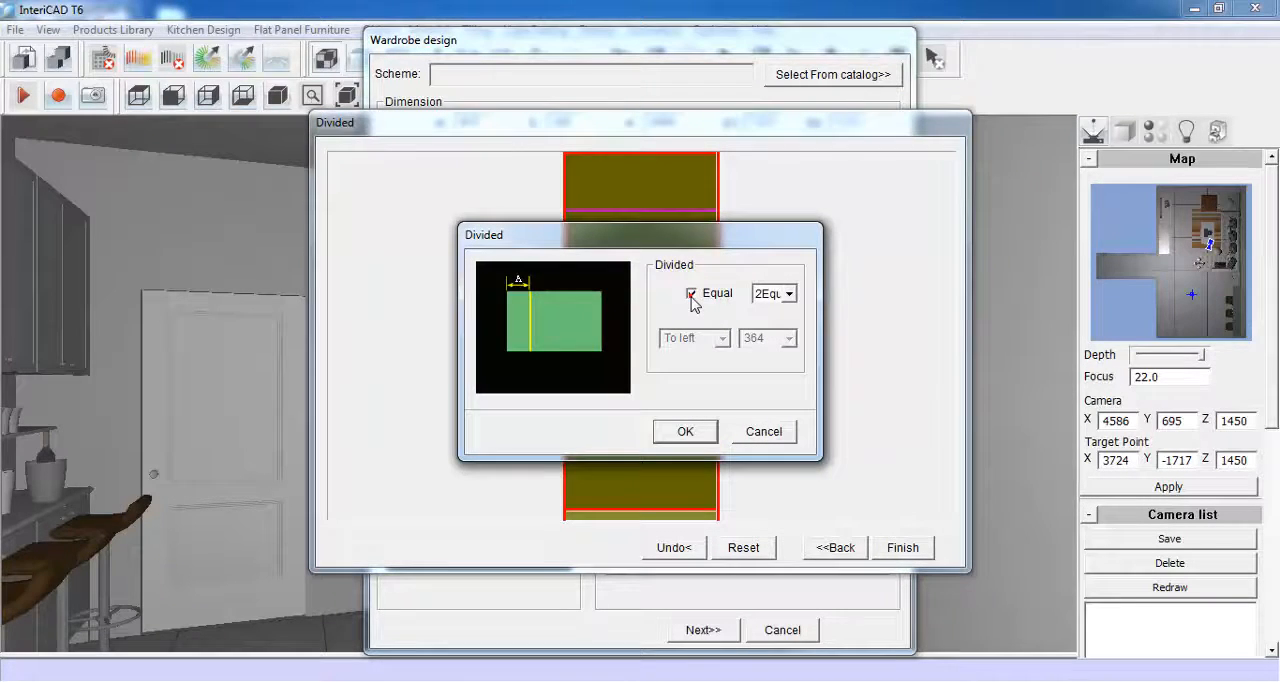
pyautogui.click(788, 295)
pyautogui.click(776, 311)
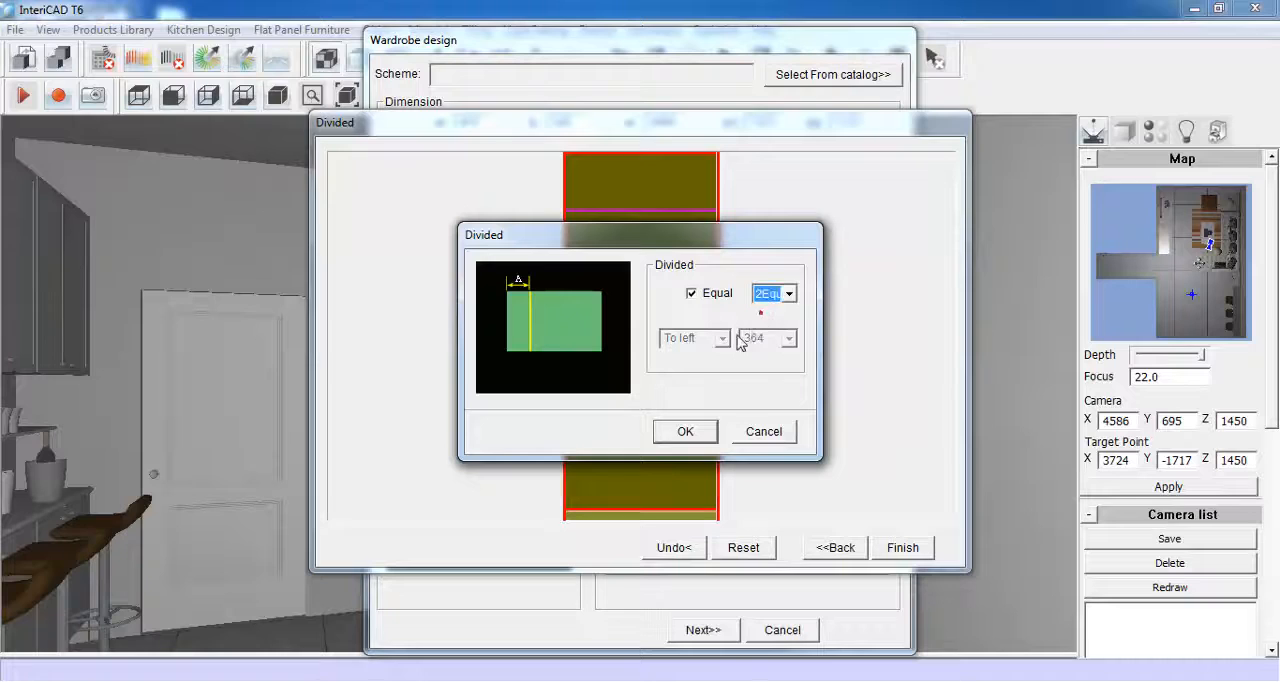
pyautogui.click(680, 432)
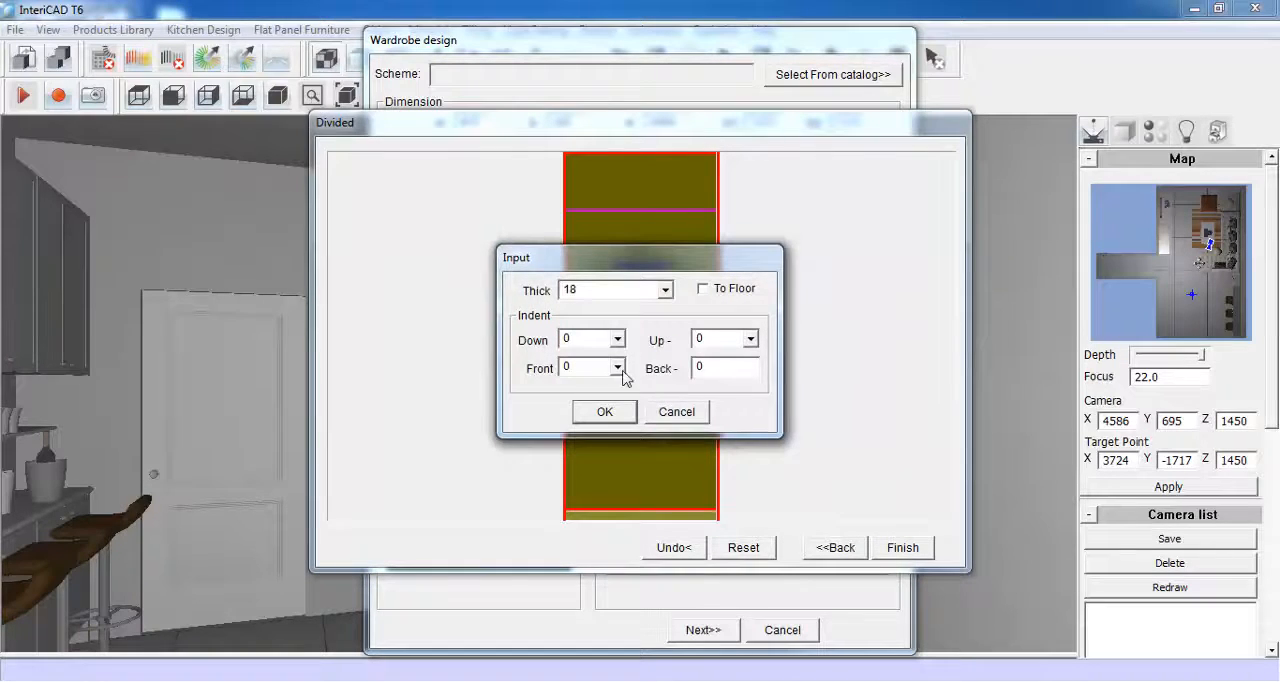
pyautogui.doubleClick(566, 368)
pyautogui.write('18')
pyautogui.click(598, 410)
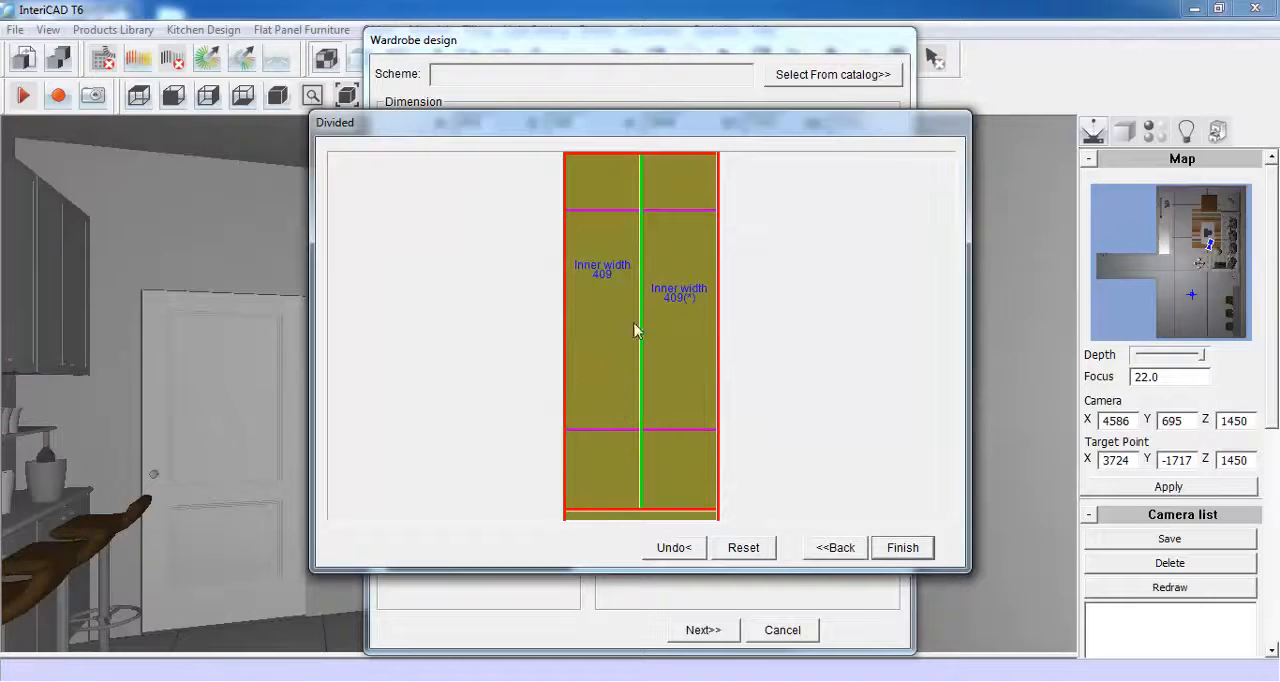
# - Divide the 1200-high middle section of the left compartment equally with one shelf, keeping the 18 front indent
pyautogui.click(601, 274)
pyautogui.rightClick(601, 274)
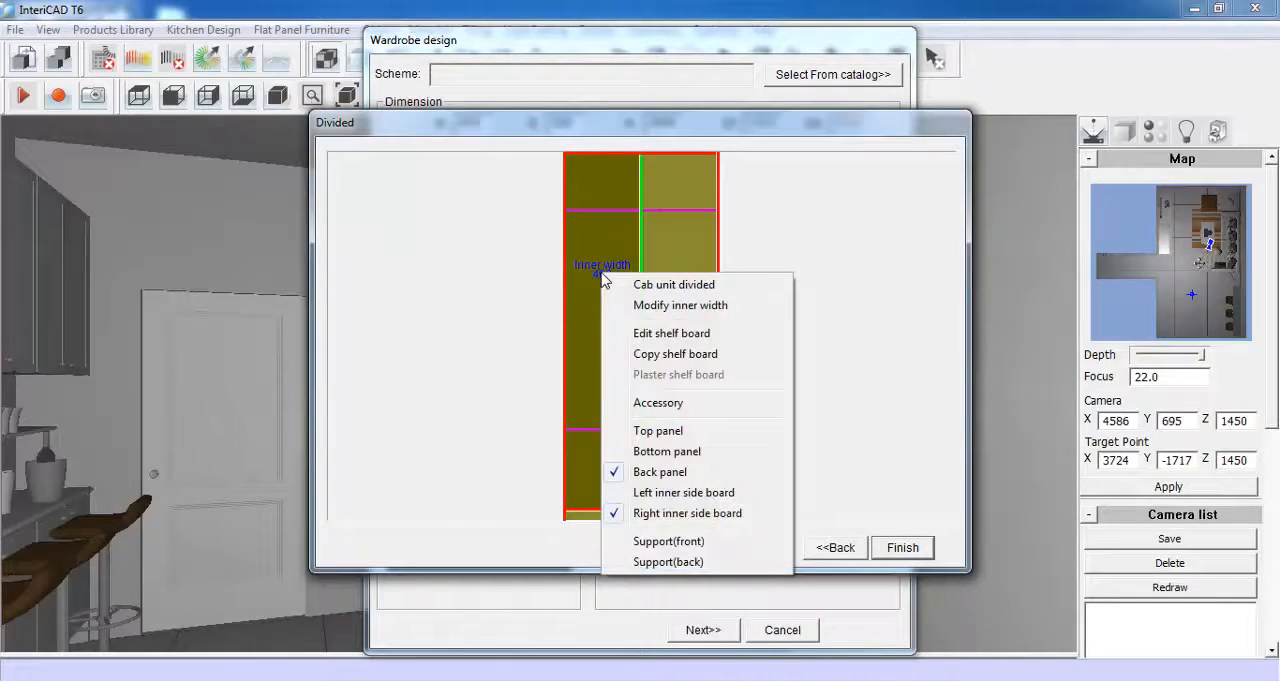
pyautogui.click(712, 337)
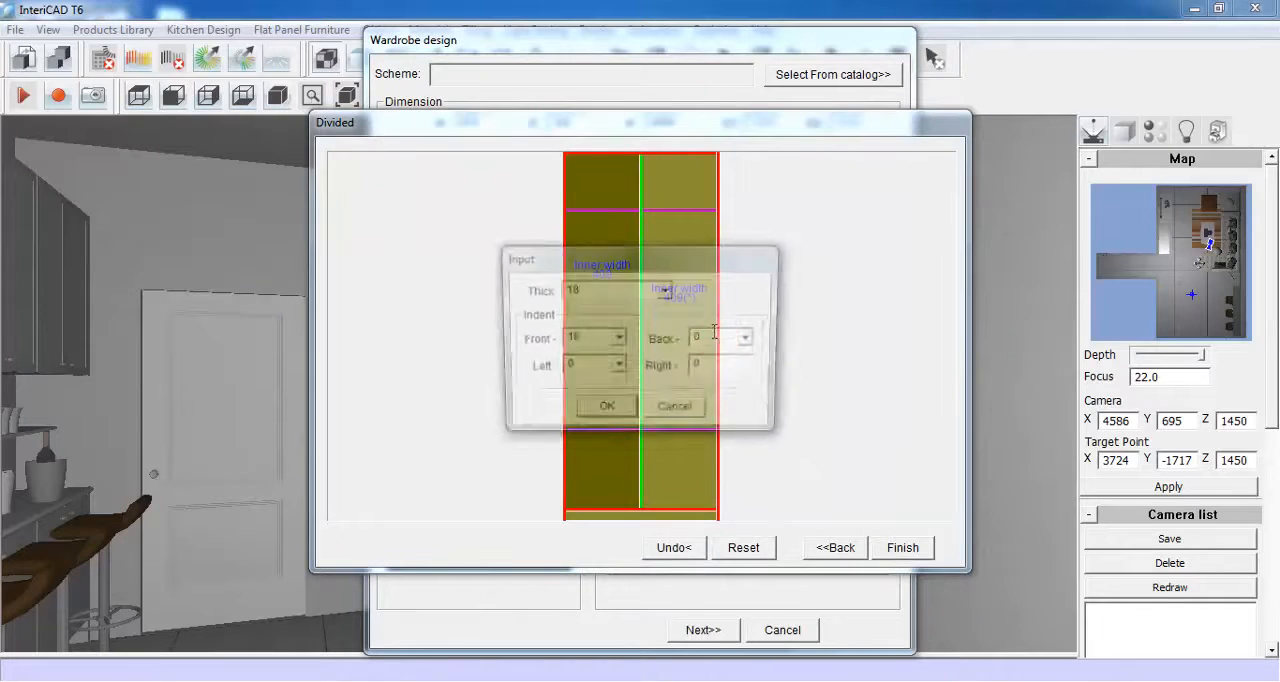
pyautogui.click(602, 410)
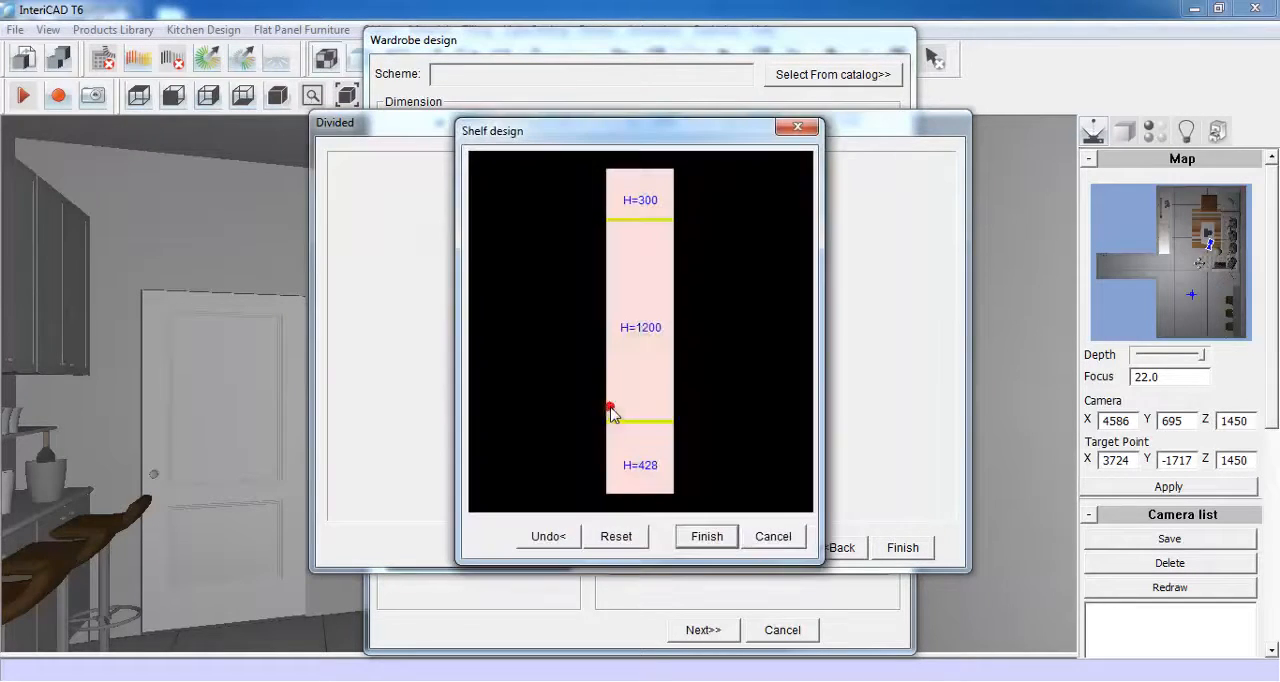
pyautogui.click(644, 300)
pyautogui.rightClick(642, 294)
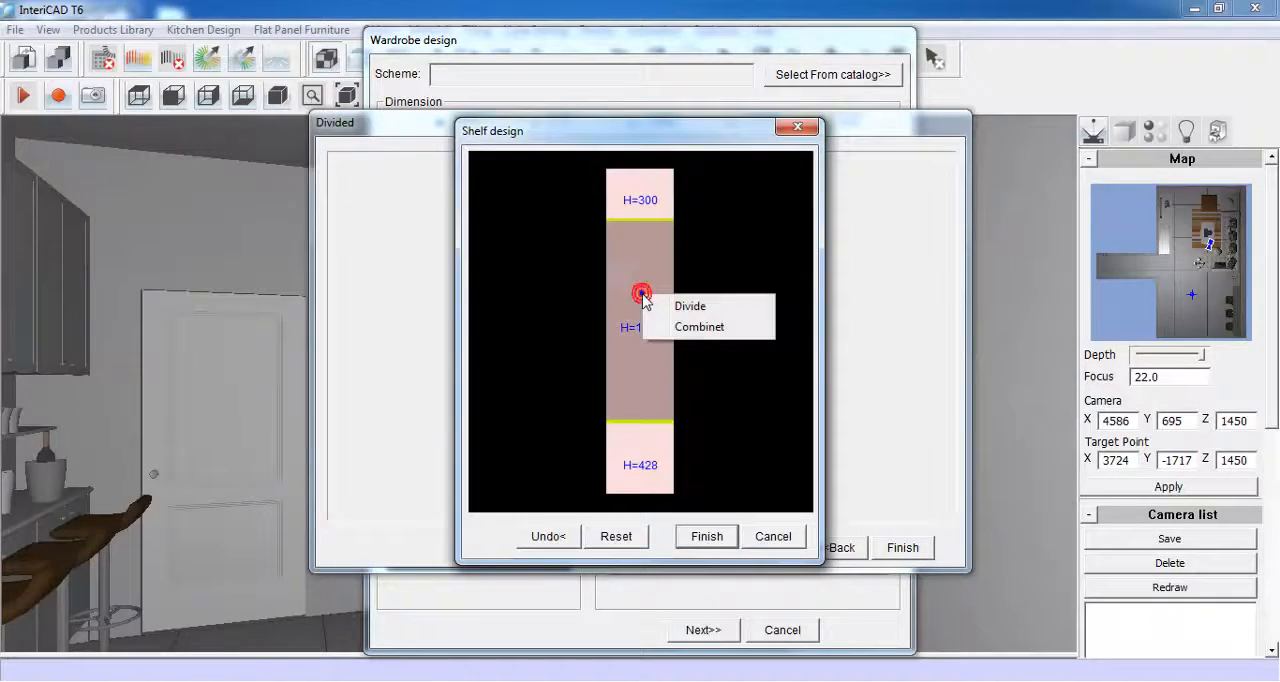
pyautogui.click(723, 310)
pyautogui.click(714, 272)
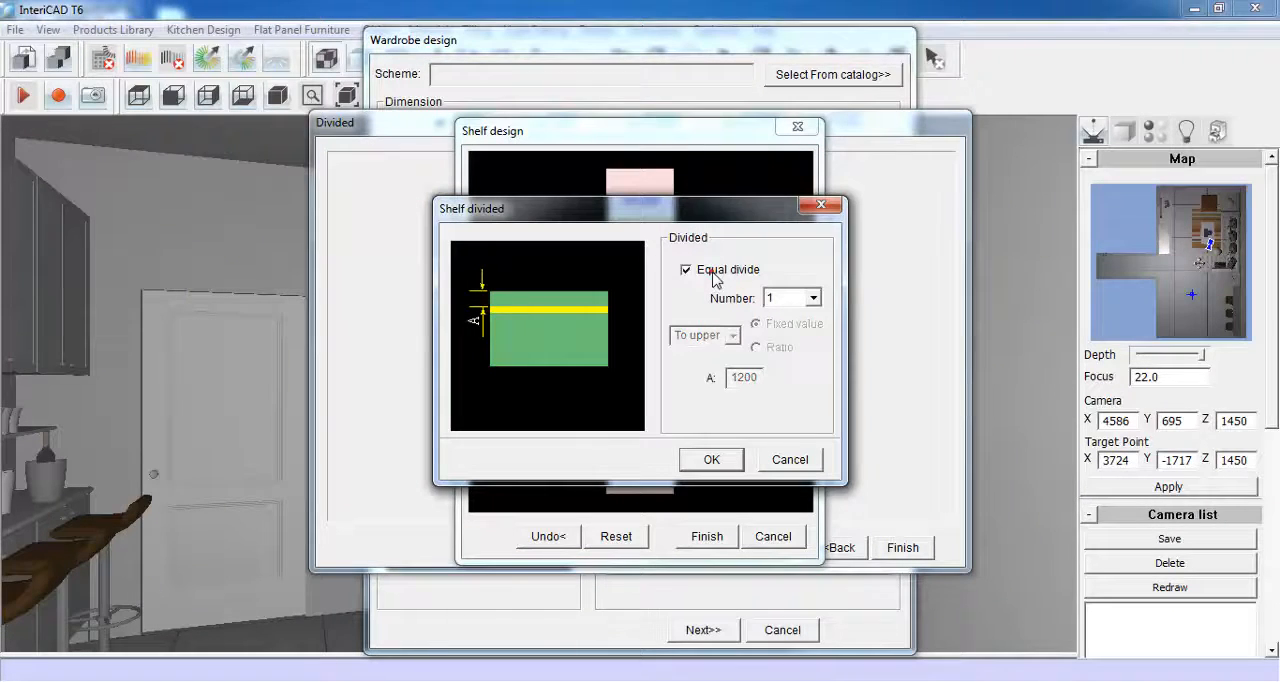
pyautogui.click(710, 459)
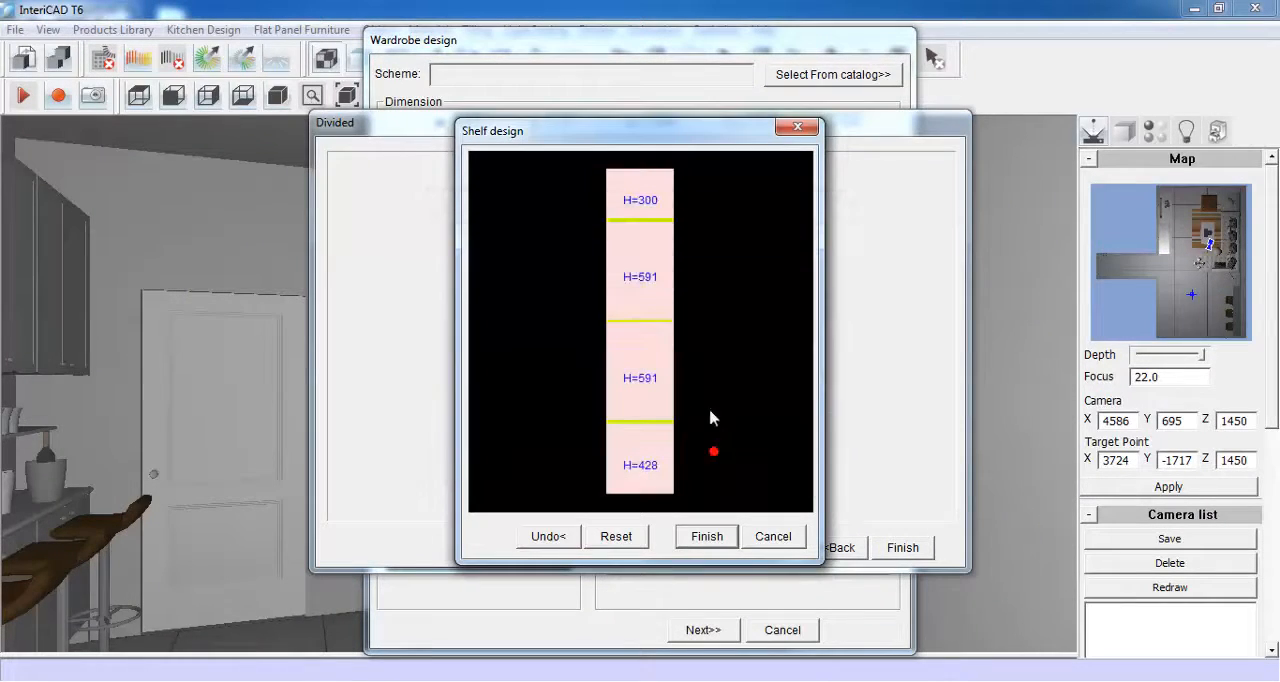
pyautogui.click(708, 536)
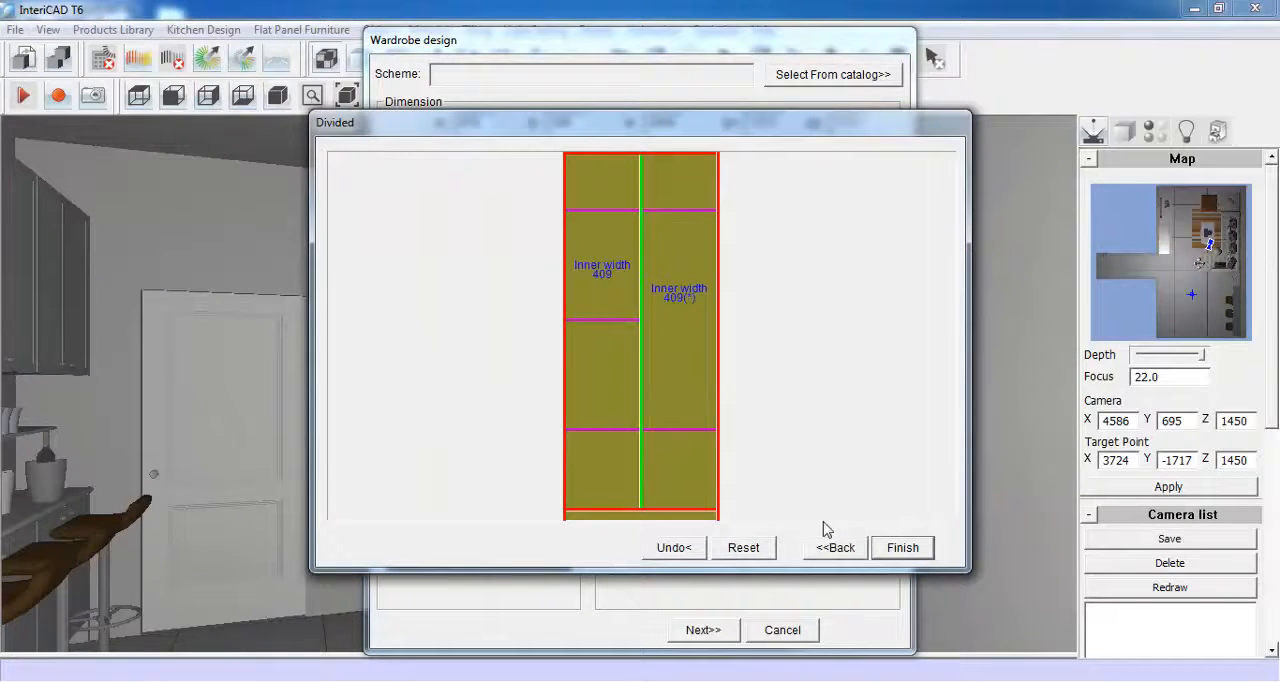
# - Finish the wardrobe design, save it in the catalog as Demo001, and place the unit against the wall near the room corner
pyautogui.click(889, 551)
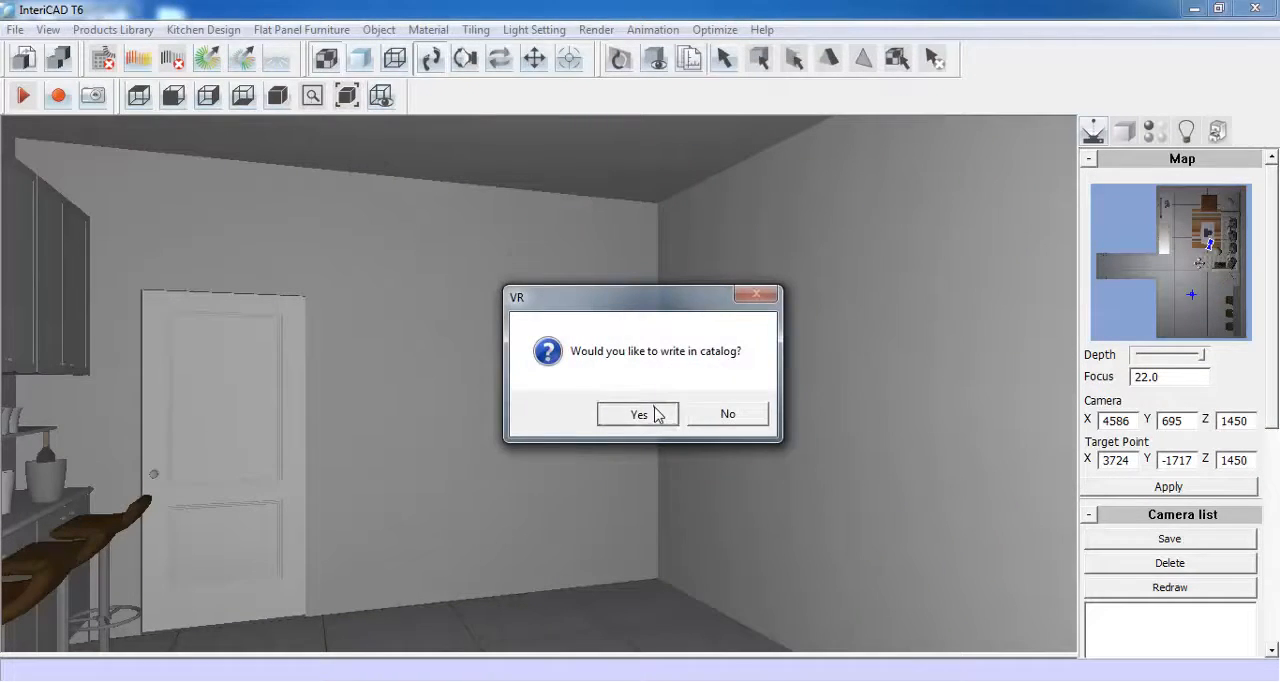
pyautogui.click(658, 414)
pyautogui.click(620, 306)
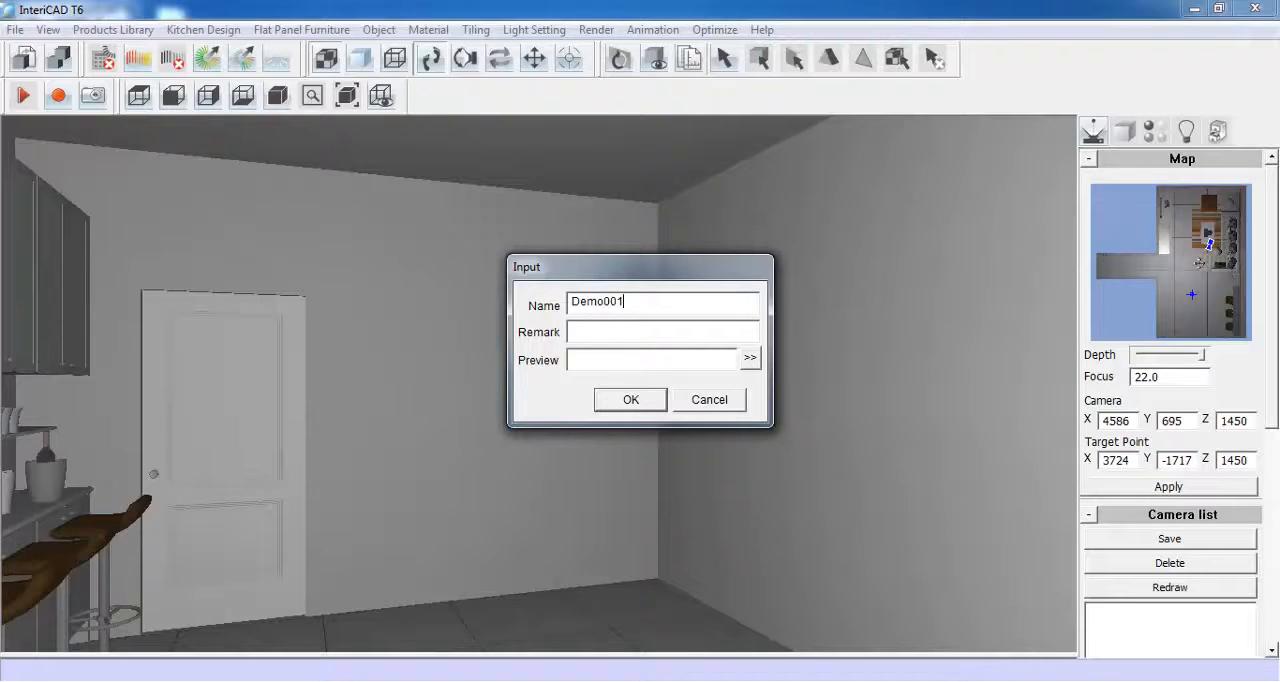
pyautogui.click(631, 400)
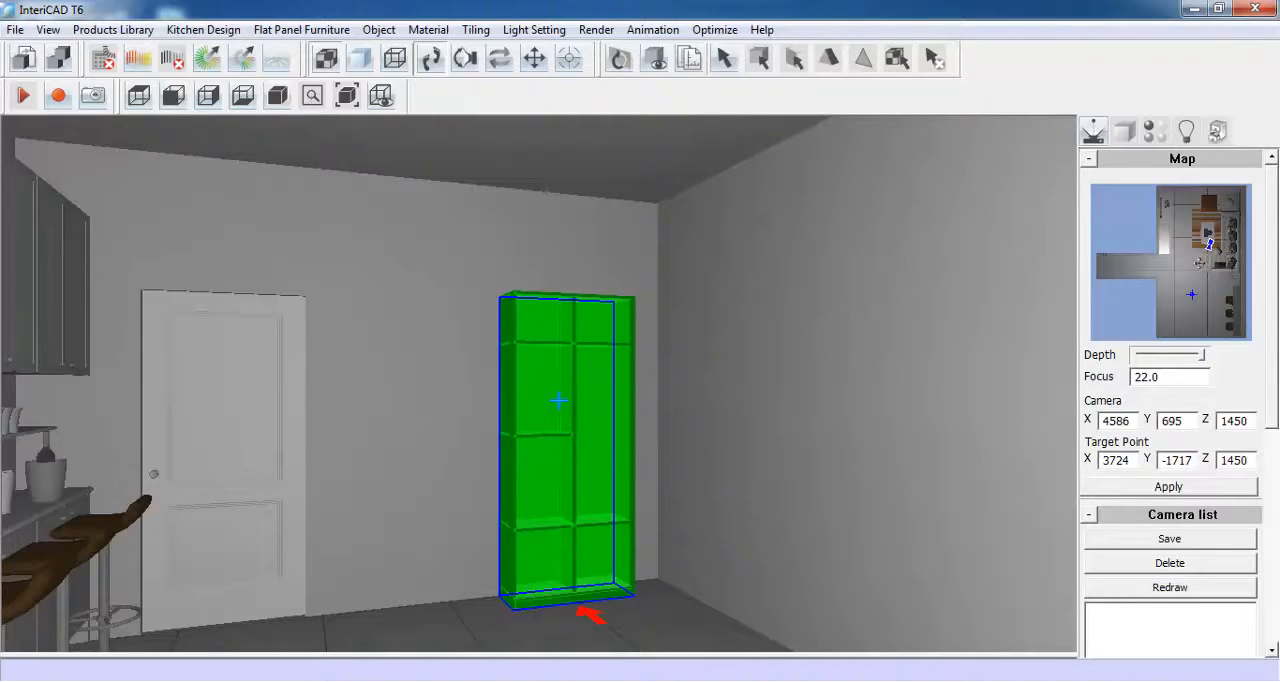
pyautogui.click(558, 400)
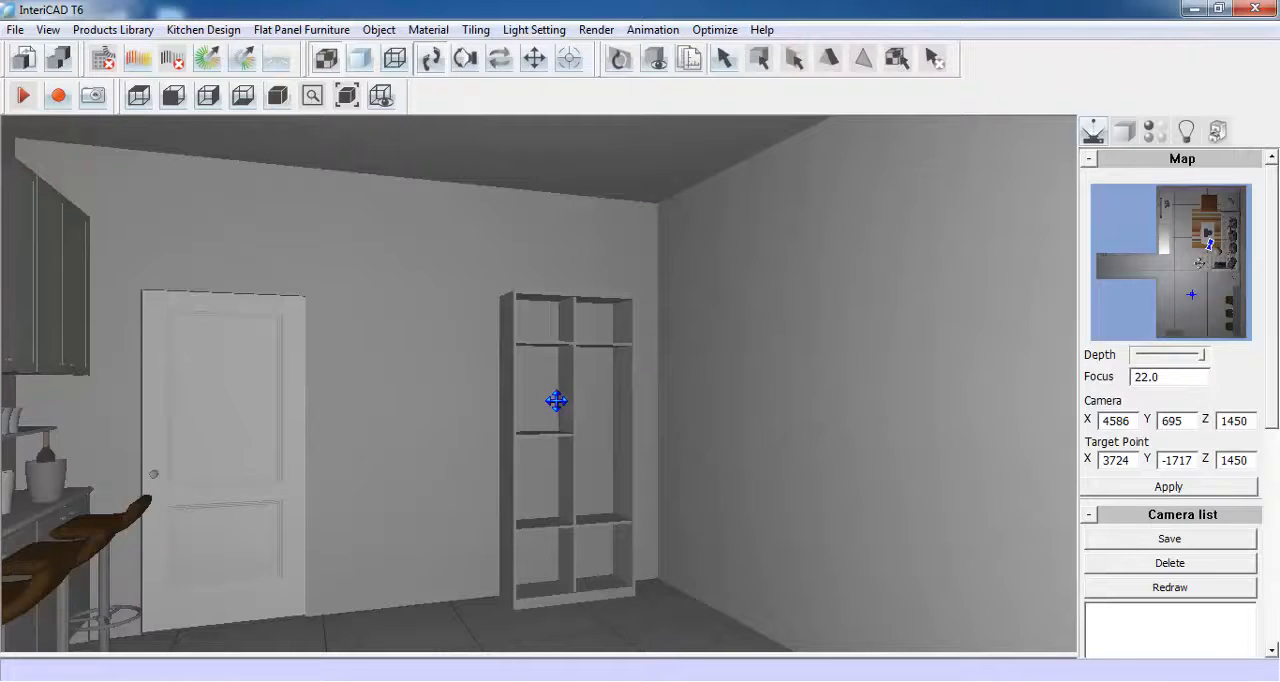
# - Make an inlay door for the wardrobe's middle section, bounded by the shelves and both side panels, keeping a face board thickness of 18
pyautogui.click(288, 33)
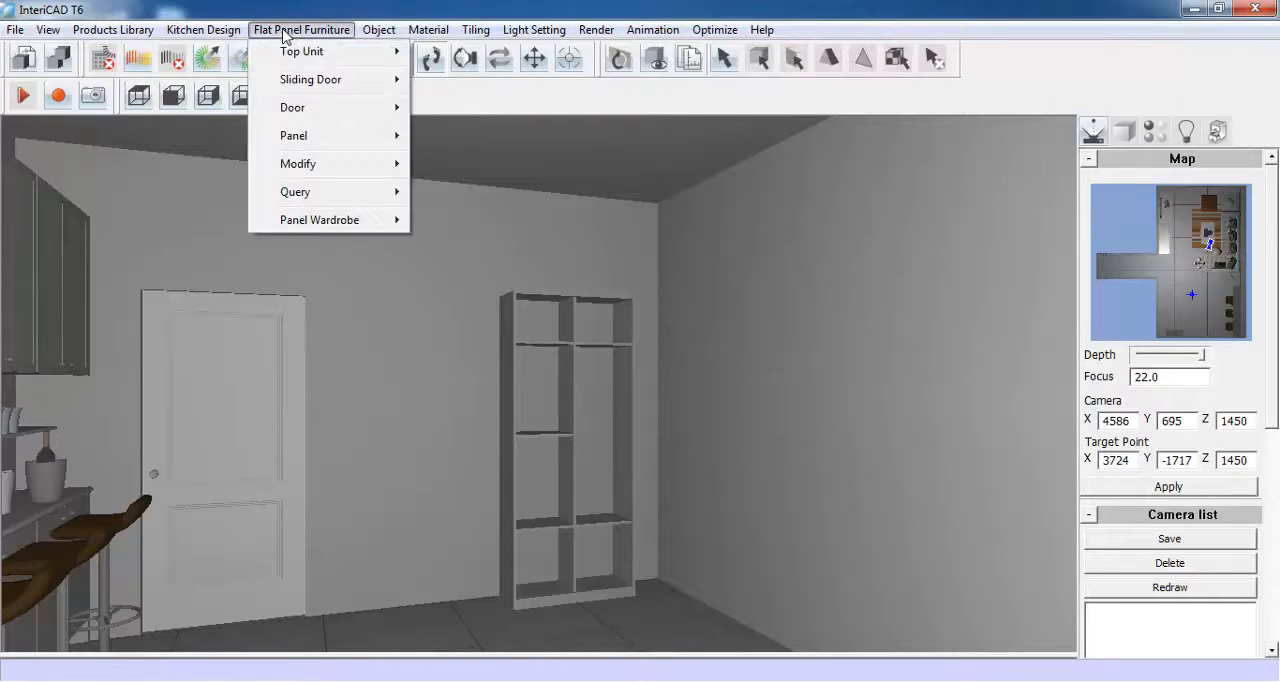
pyautogui.moveTo(290, 108)
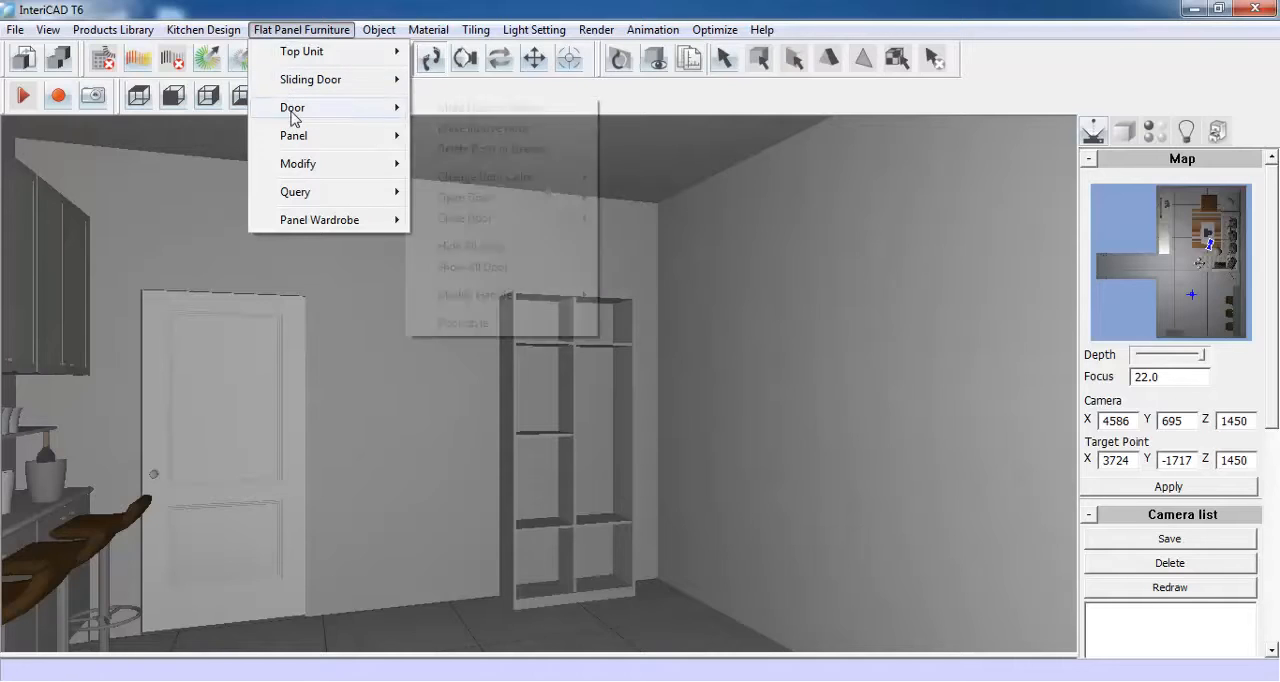
pyautogui.click(563, 110)
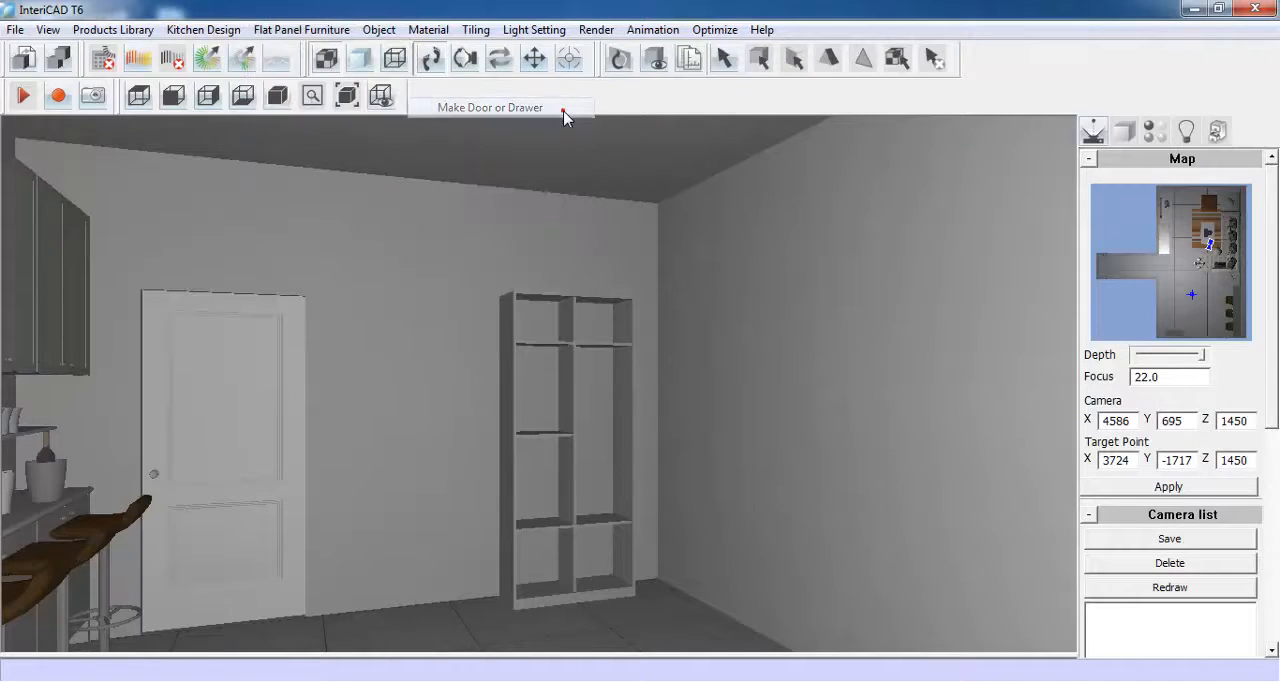
pyautogui.click(541, 524)
pyautogui.click(505, 411)
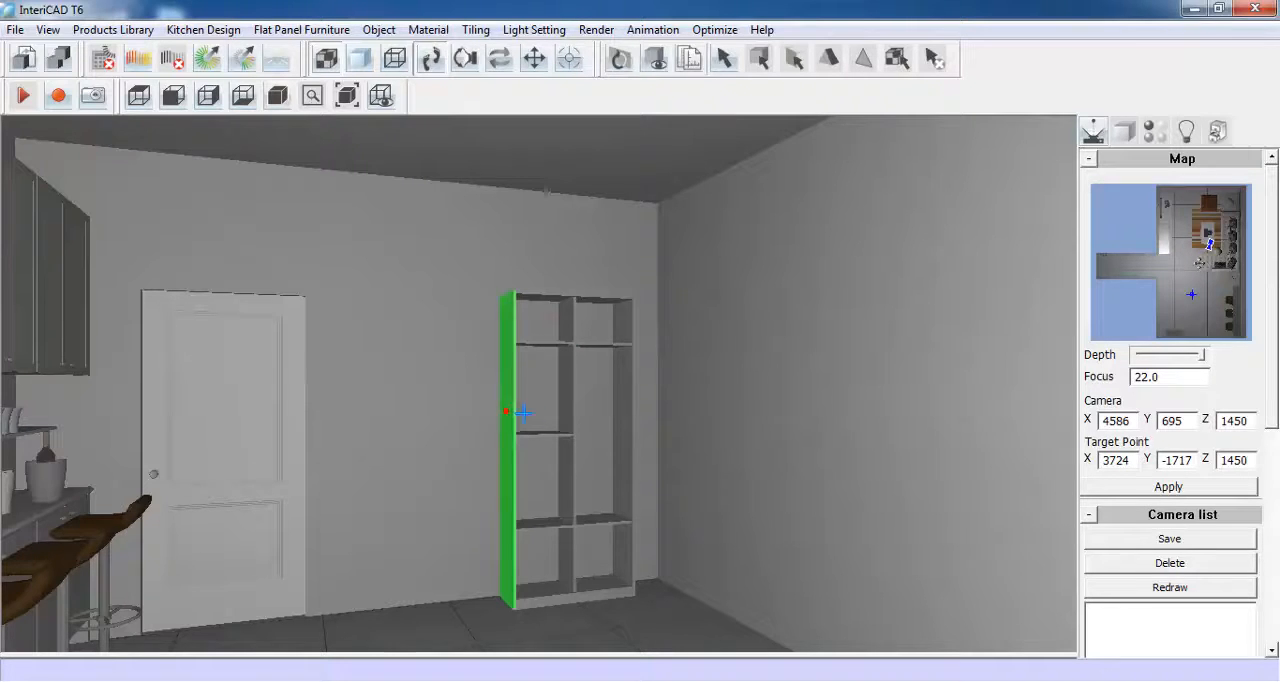
pyautogui.click(620, 426)
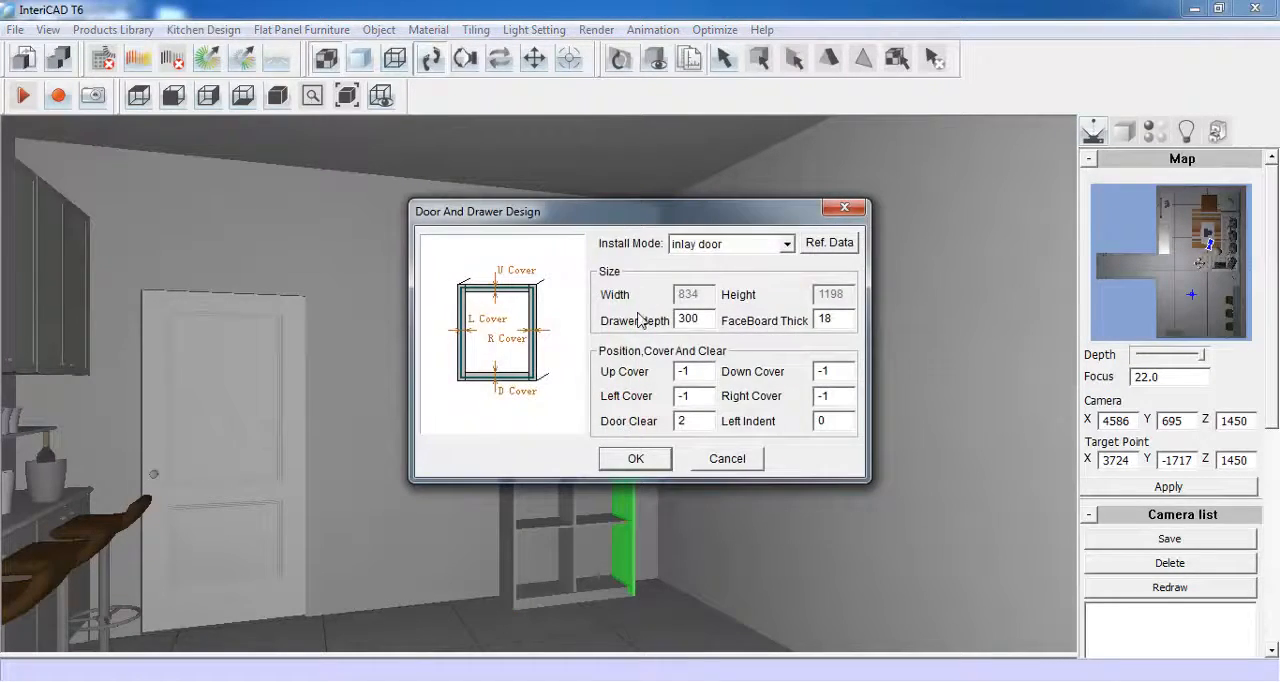
pyautogui.click(640, 459)
# - Change the door style to Frame Door and set its outer and inner frame widths to 30
pyautogui.rightClick(605, 231)
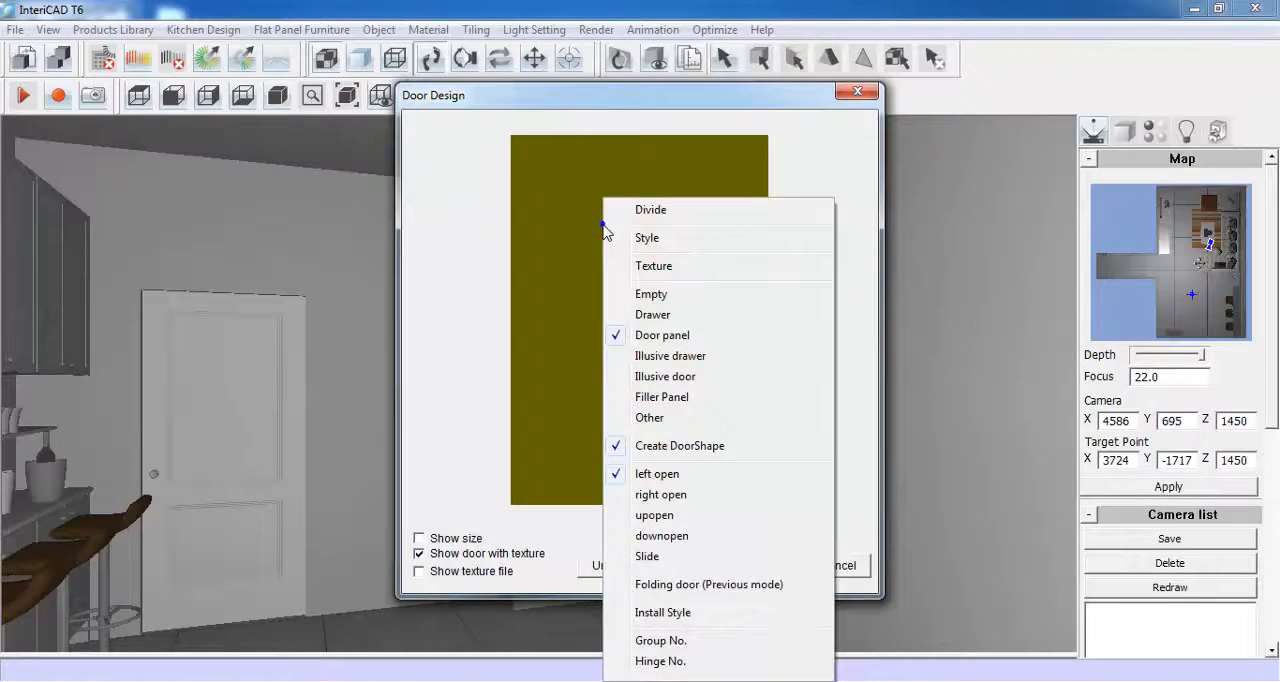
pyautogui.click(709, 246)
pyautogui.click(778, 238)
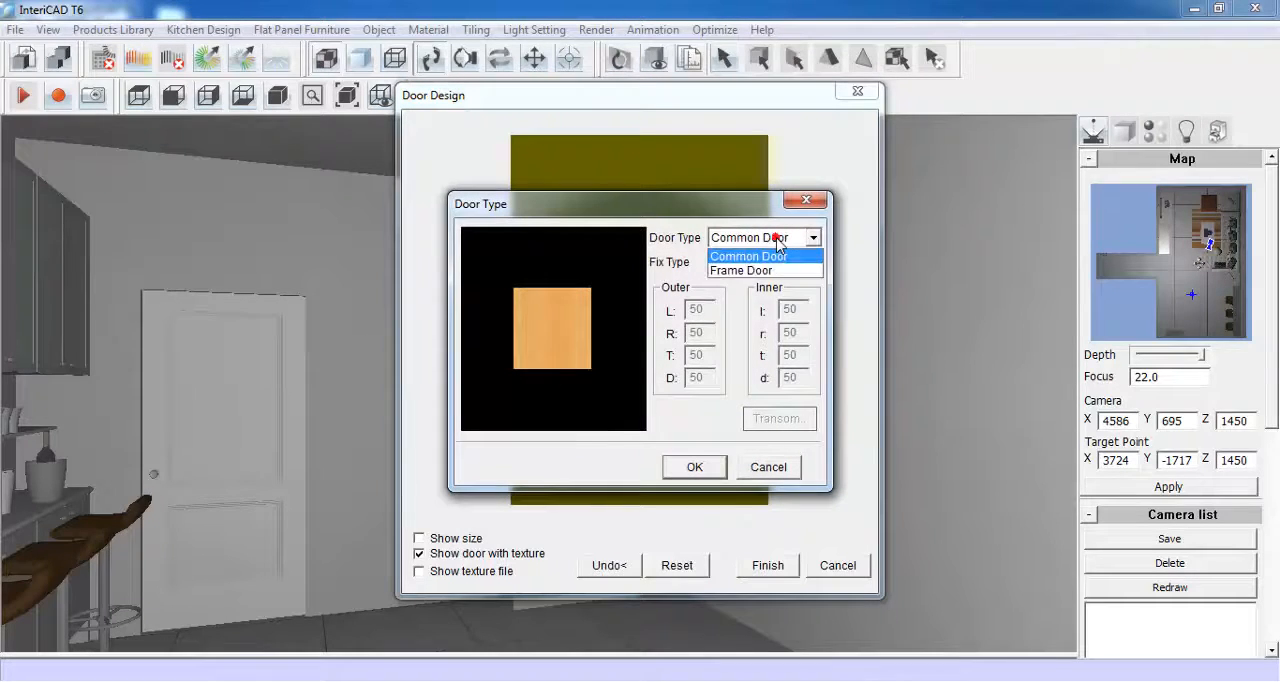
pyautogui.click(770, 271)
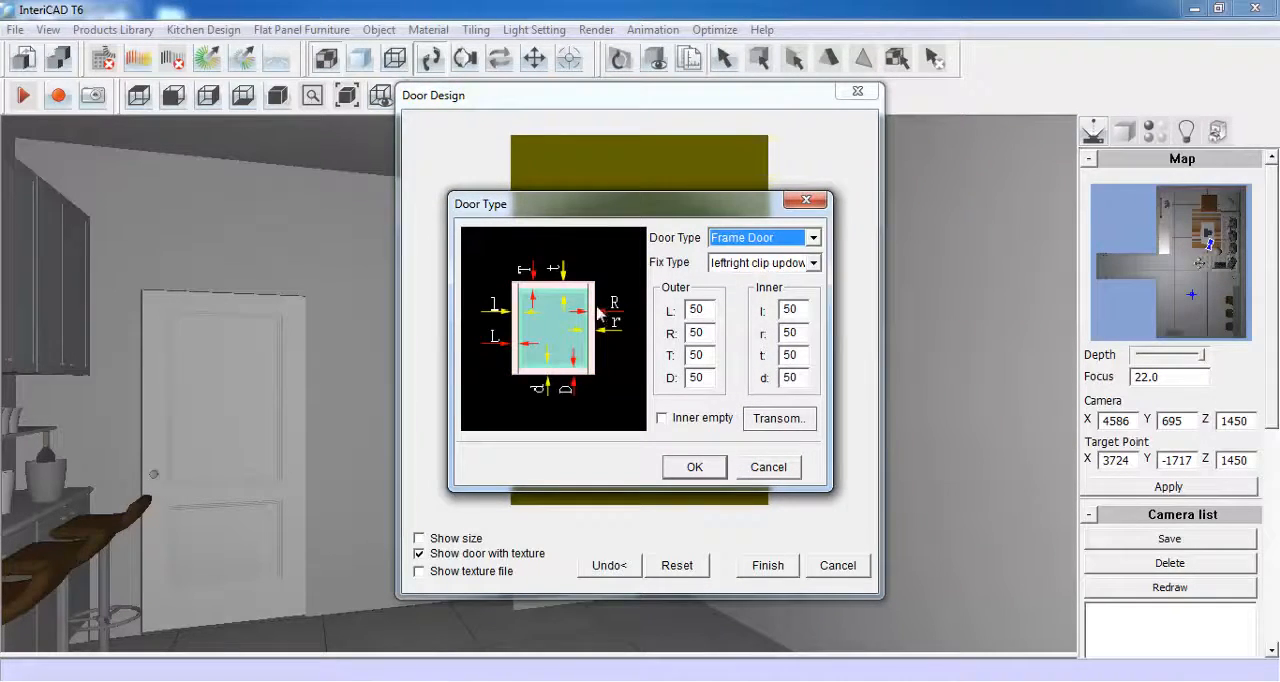
pyautogui.click(692, 310)
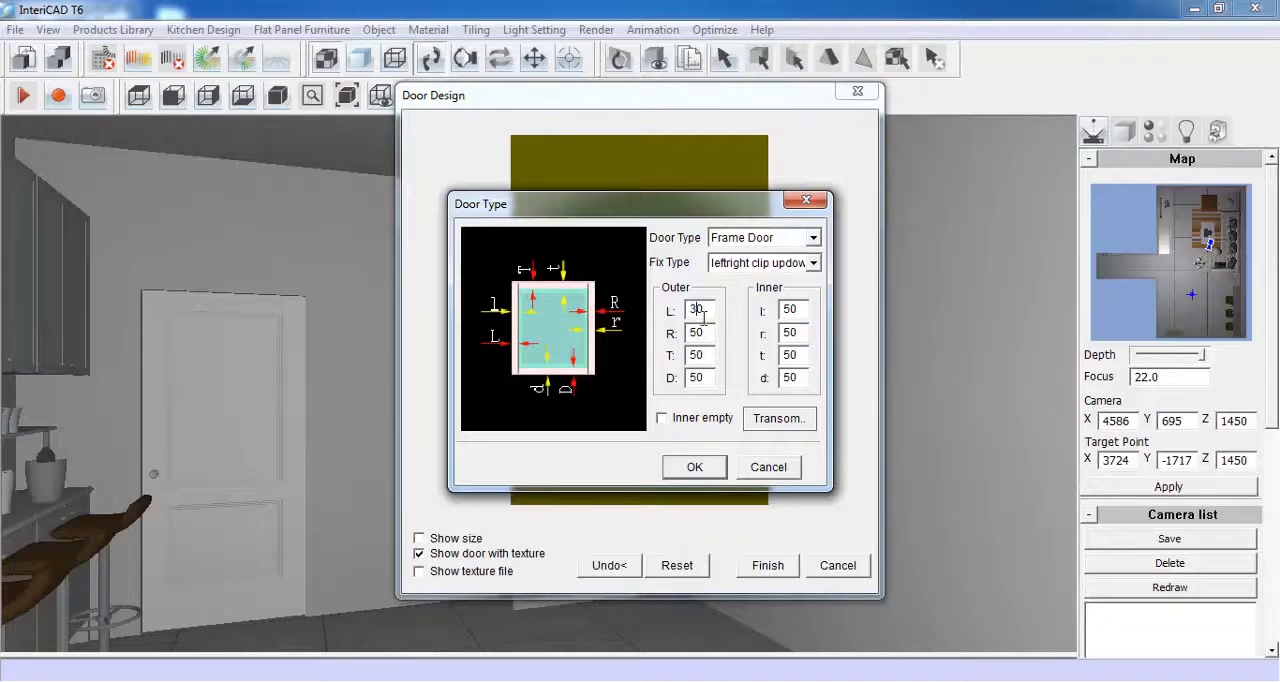
pyautogui.doubleClick(692, 333)
pyautogui.write('3030')
pyautogui.doubleClick(790, 311)
pyautogui.write('30')
pyautogui.doubleClick(790, 333)
pyautogui.write('30')
pyautogui.doubleClick(785, 356)
pyautogui.write('30')
pyautogui.click(690, 467)
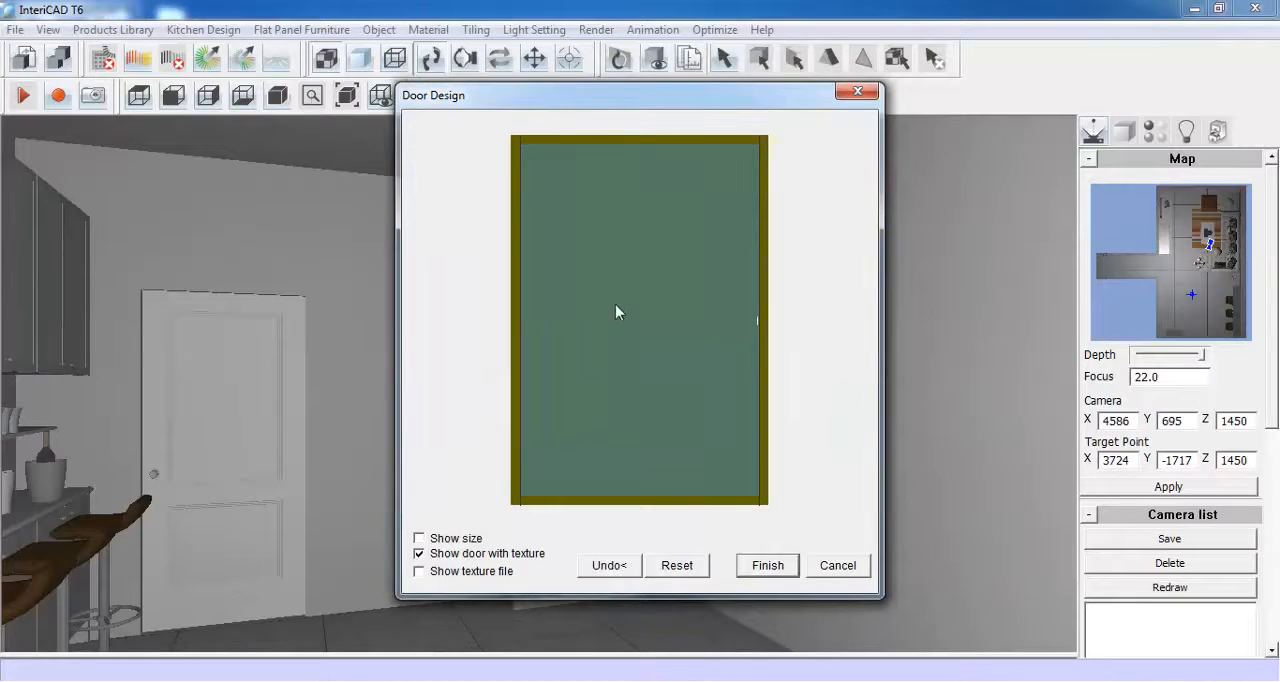
# - Divide the framed door vertically into two equal door panels and finish adding the doors to the wardrobe
pyautogui.rightClick(621, 276)
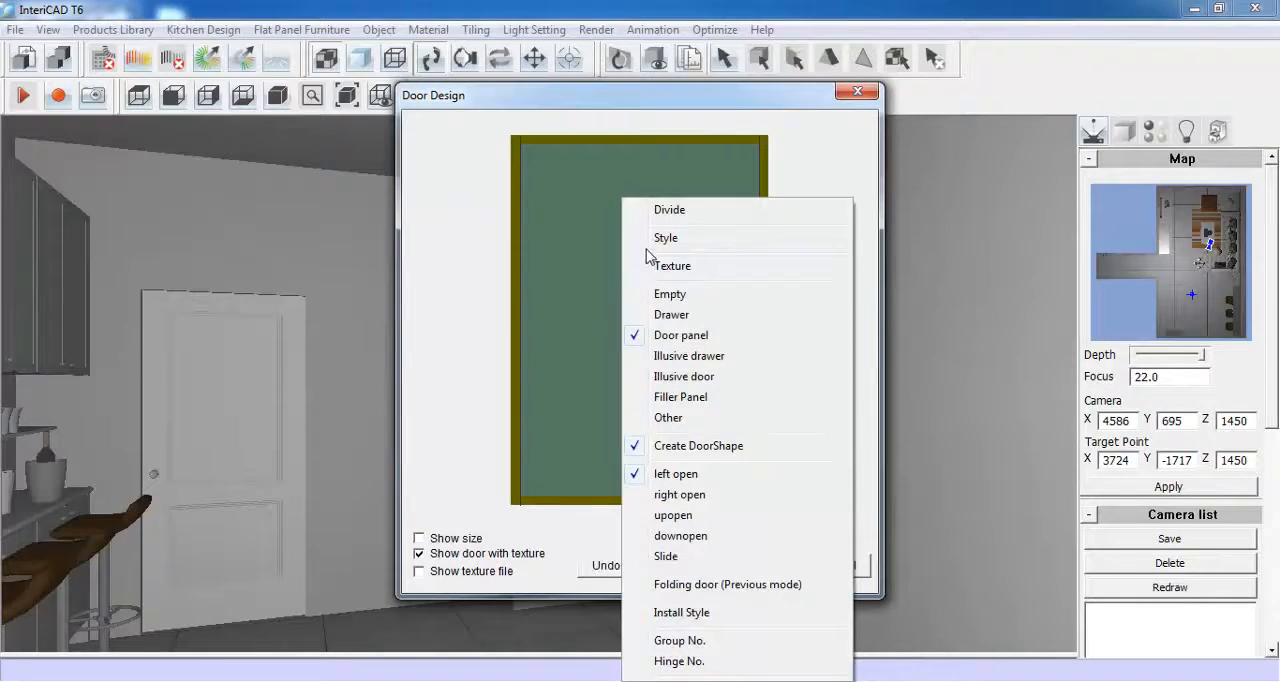
pyautogui.click(670, 210)
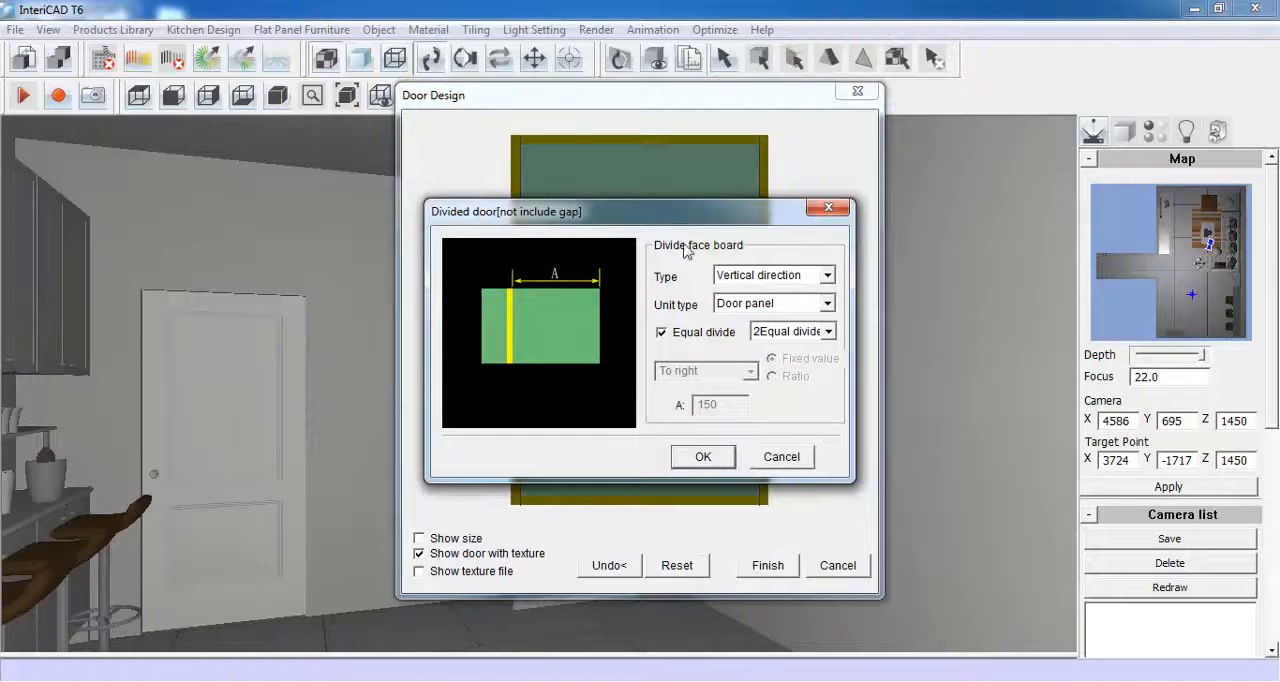
pyautogui.click(816, 332)
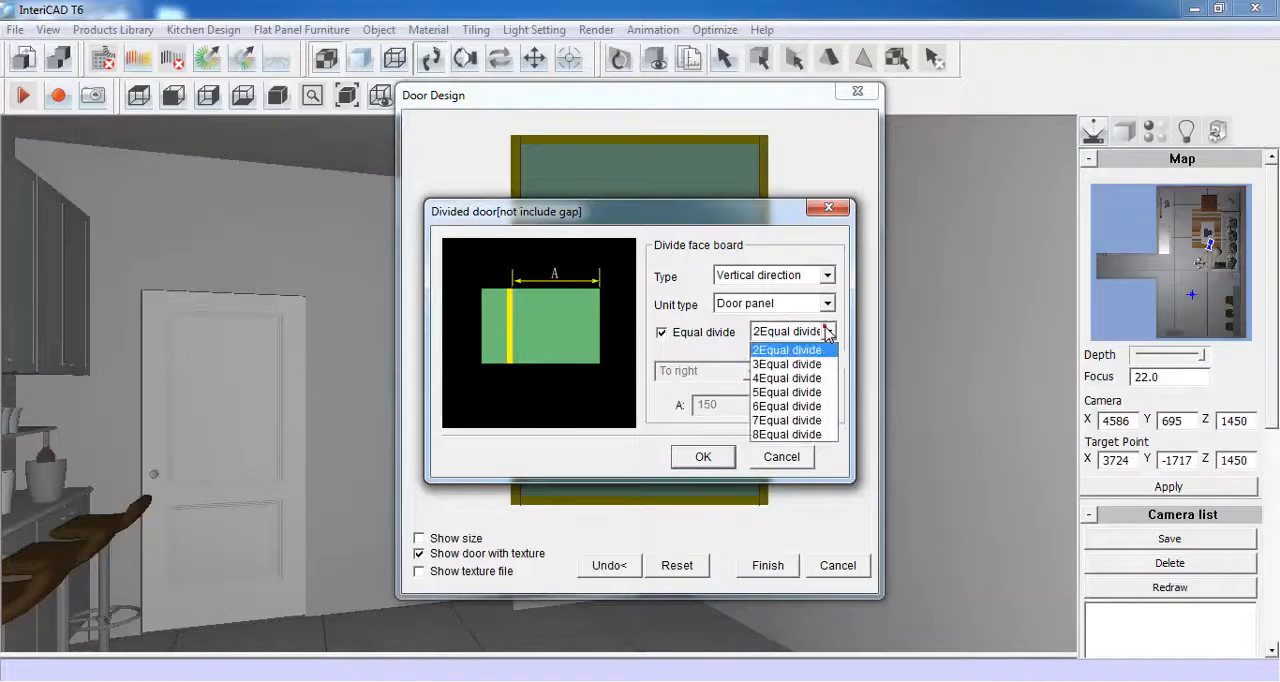
pyautogui.click(778, 351)
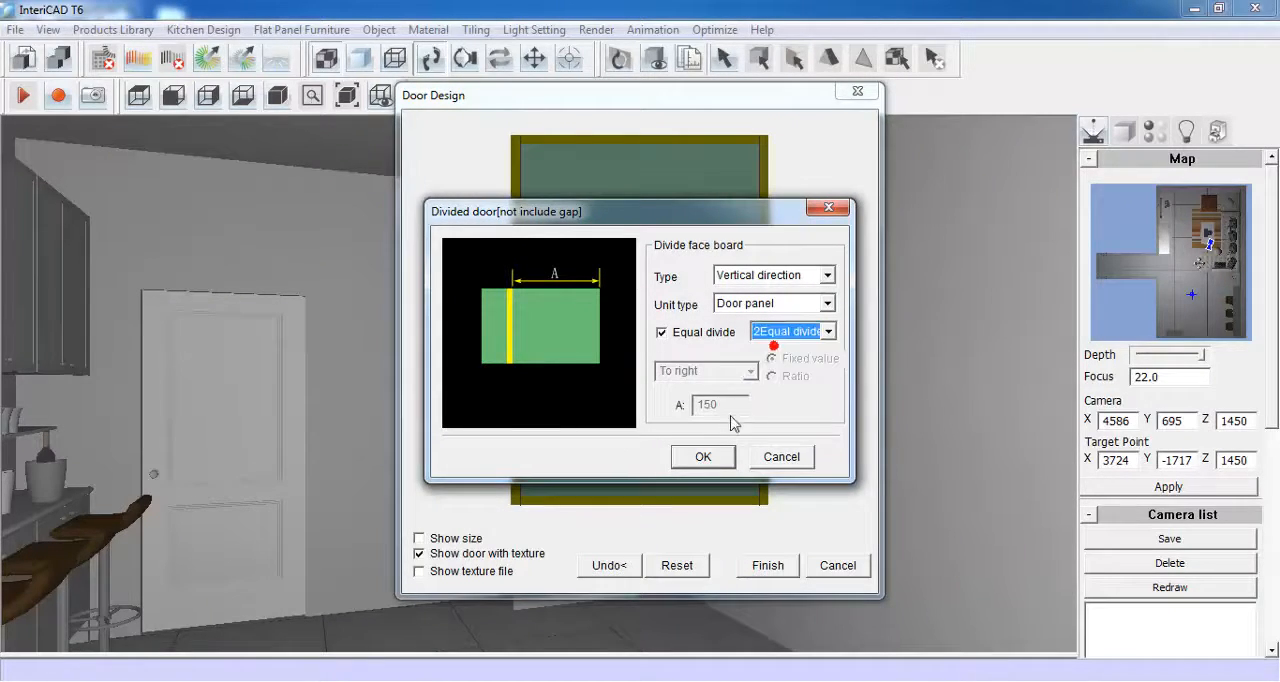
pyautogui.click(703, 457)
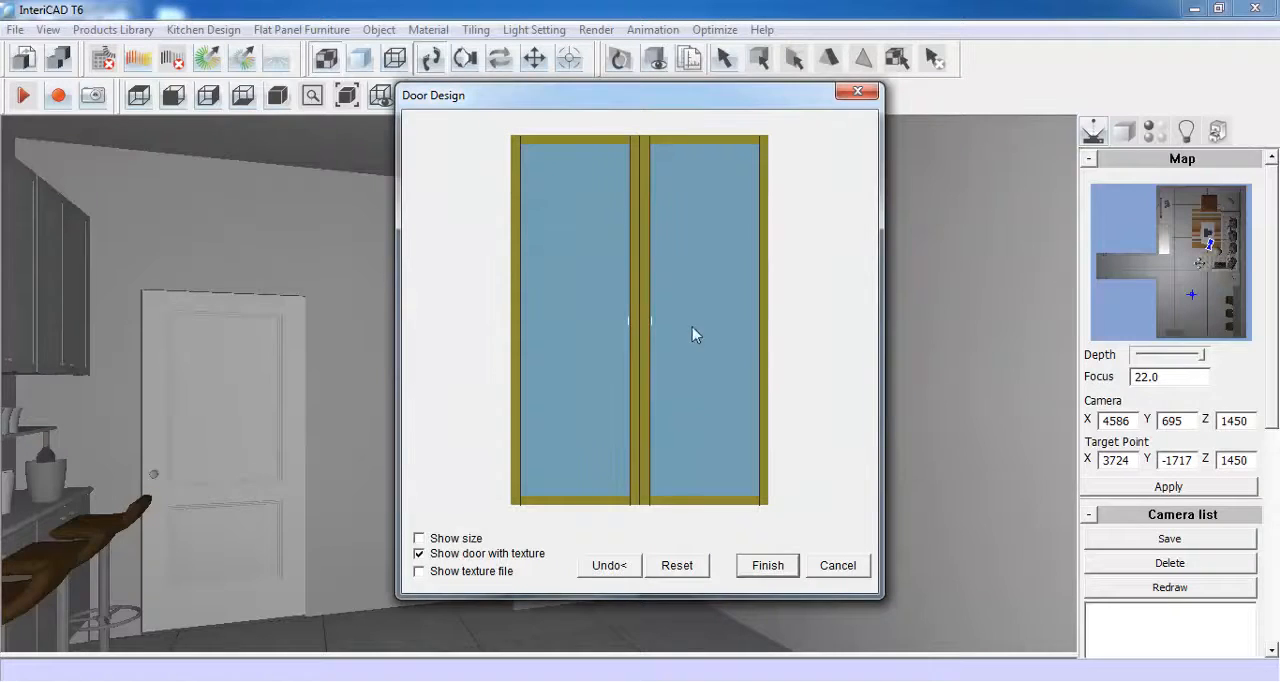
pyautogui.click(767, 566)
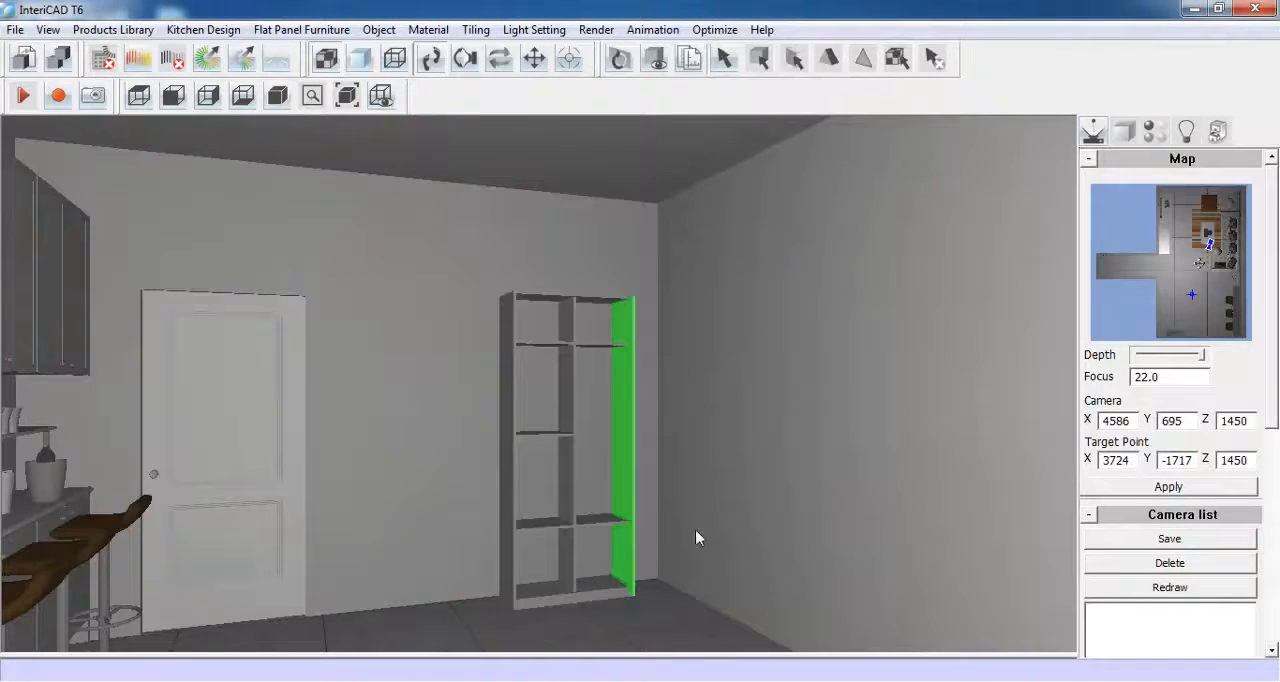
pyautogui.rightClick(602, 502)
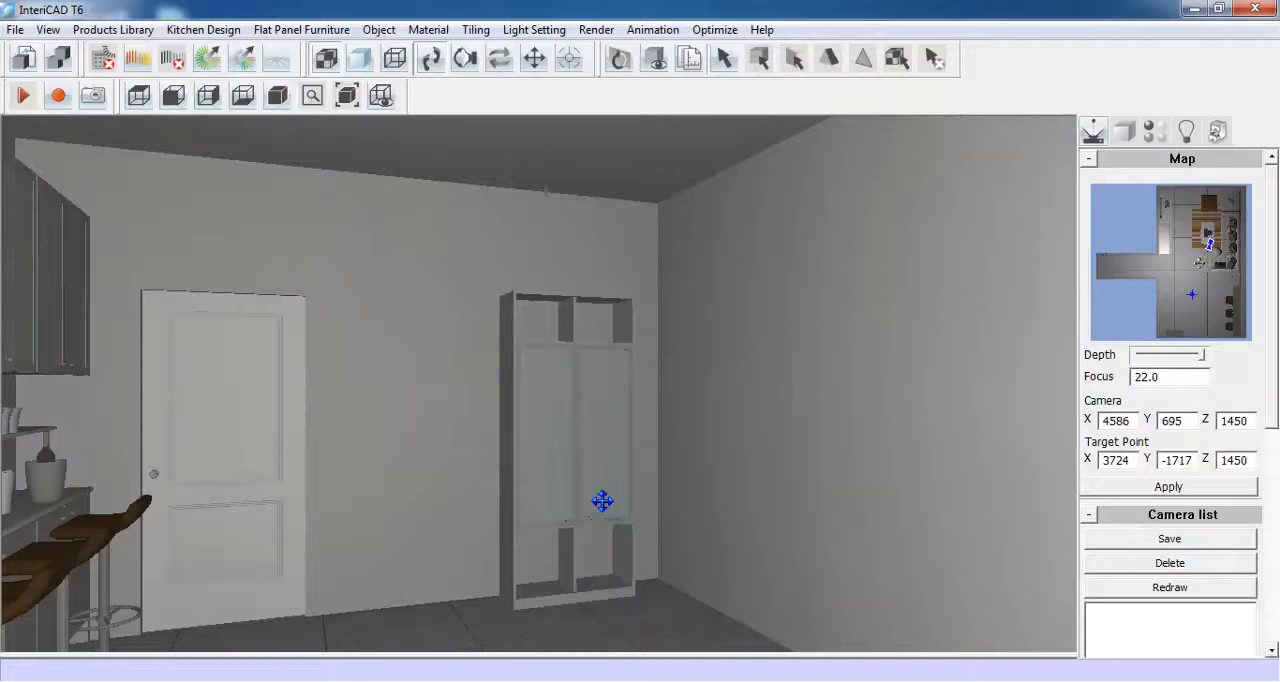
# - Check the new wardrobe doors up close and show all hidden objects in the scene
pyautogui.moveTo(612, 411); pyautogui.dragTo(612, 453)
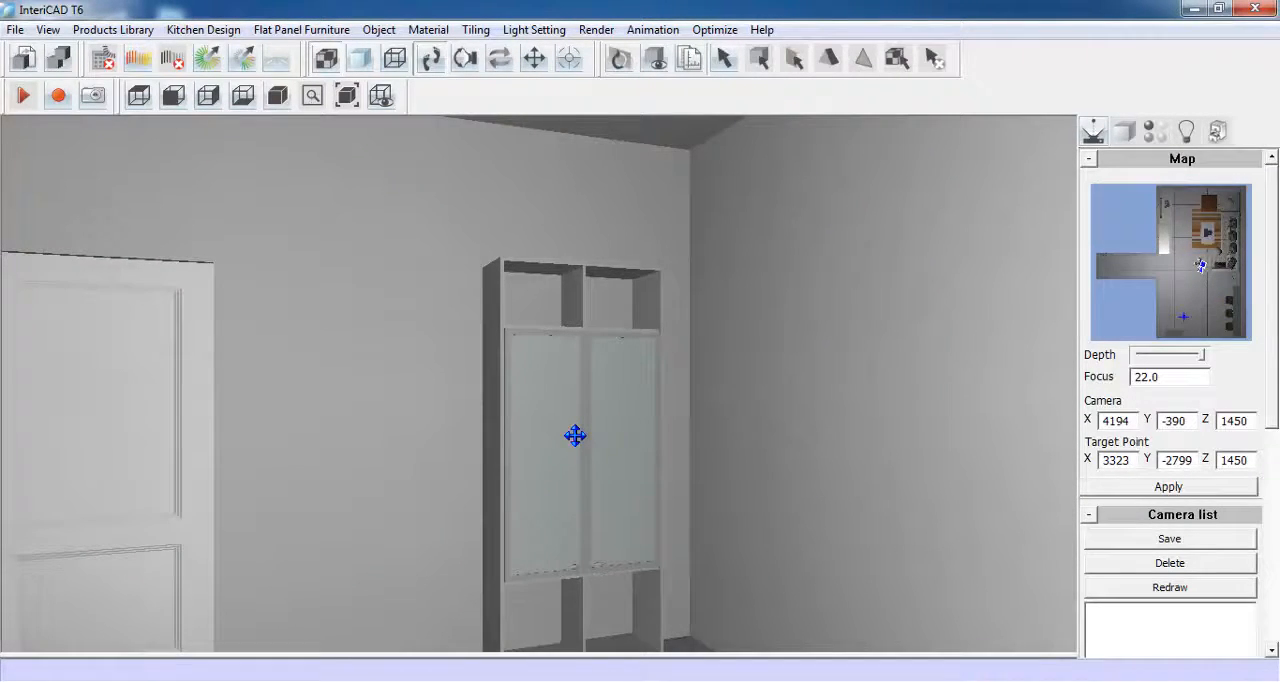
pyautogui.moveTo(575, 435); pyautogui.dragTo(577, 398)
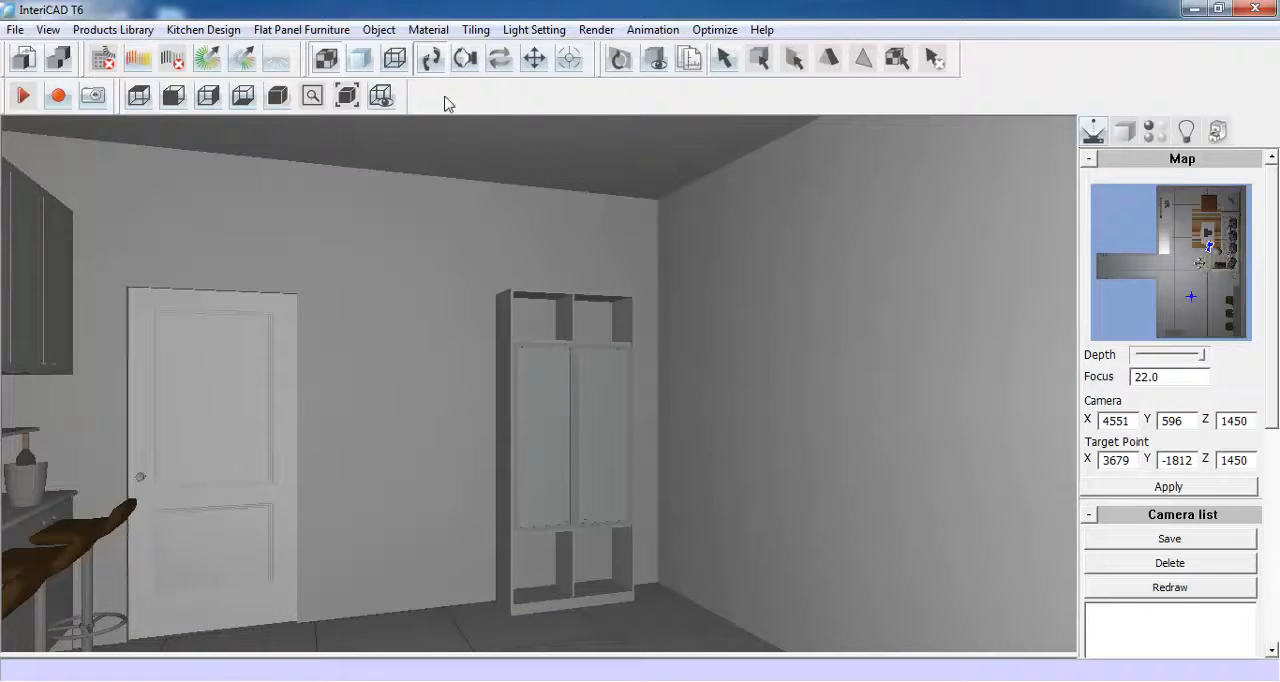
pyautogui.click(379, 29)
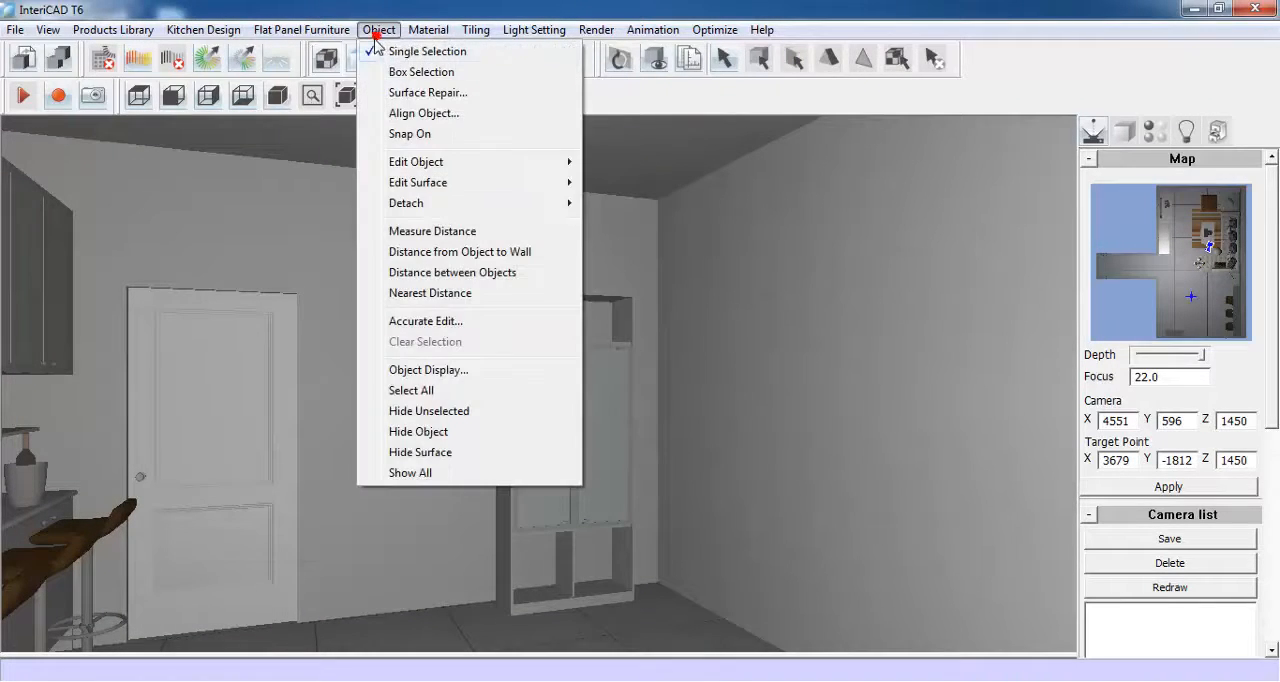
pyautogui.click(443, 473)
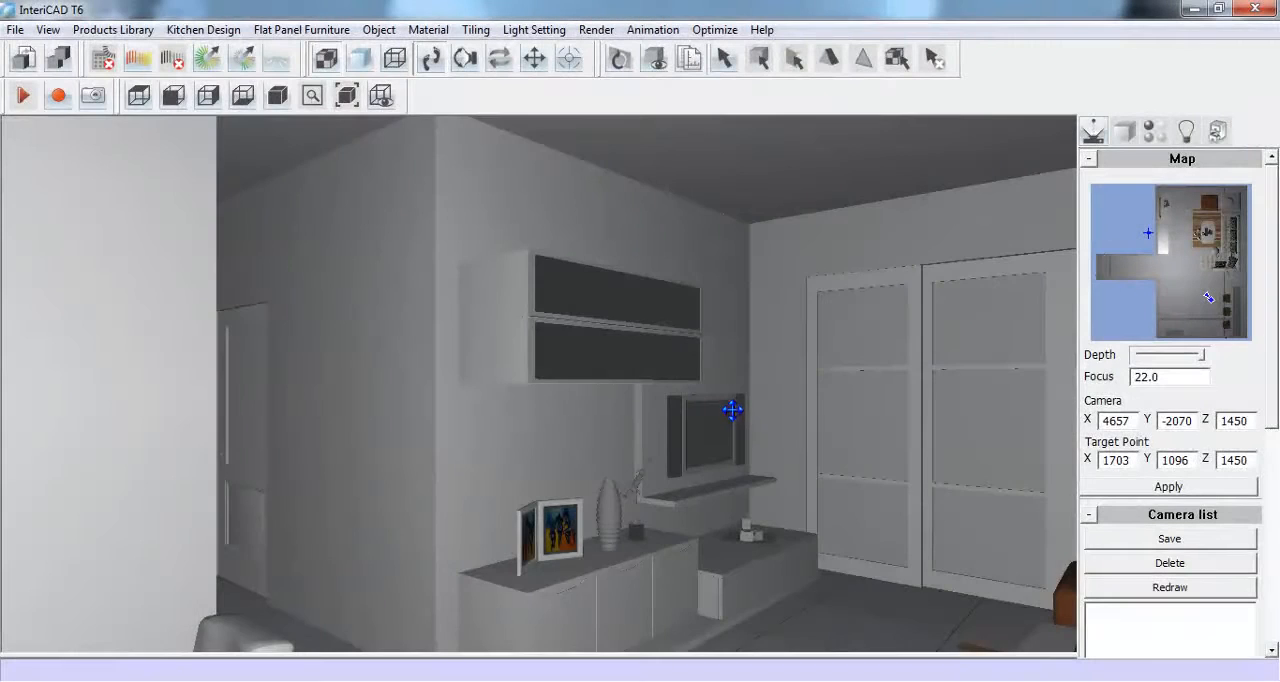
# - Delete the ceiling lamp with the round globes from the living room
pyautogui.moveTo(734, 408); pyautogui.dragTo(587, 444)
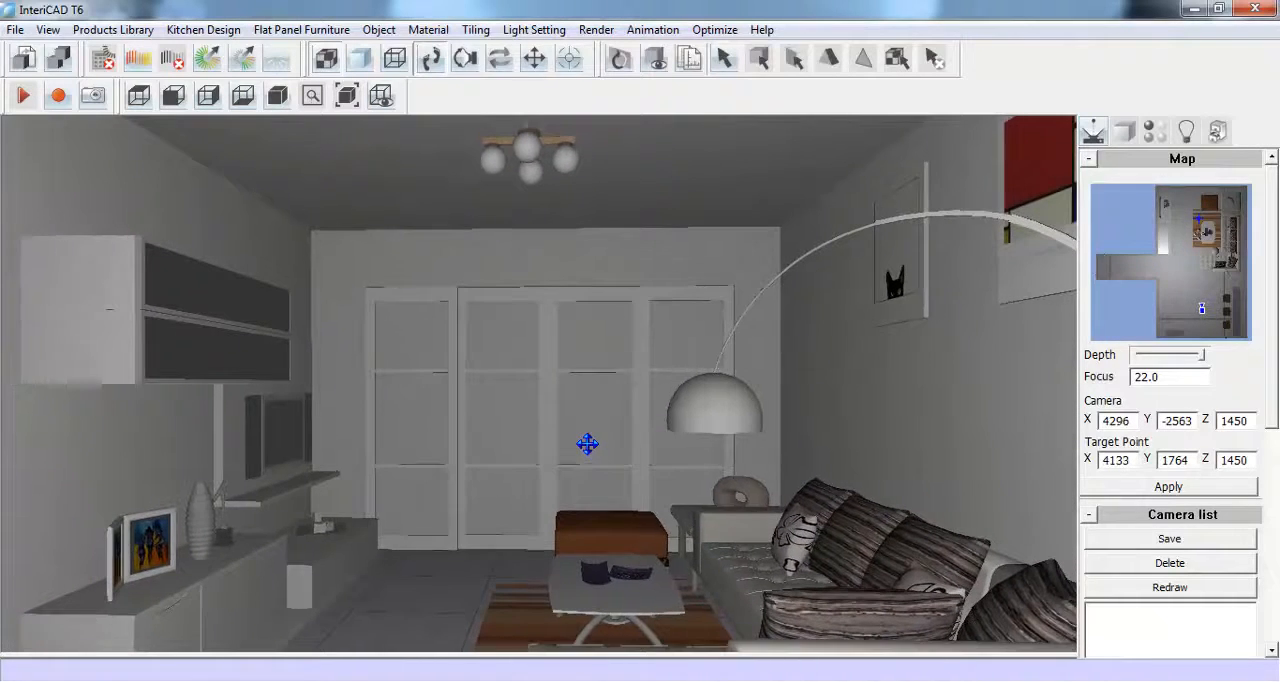
pyautogui.rightClick(528, 143)
pyautogui.moveTo(545, 152)
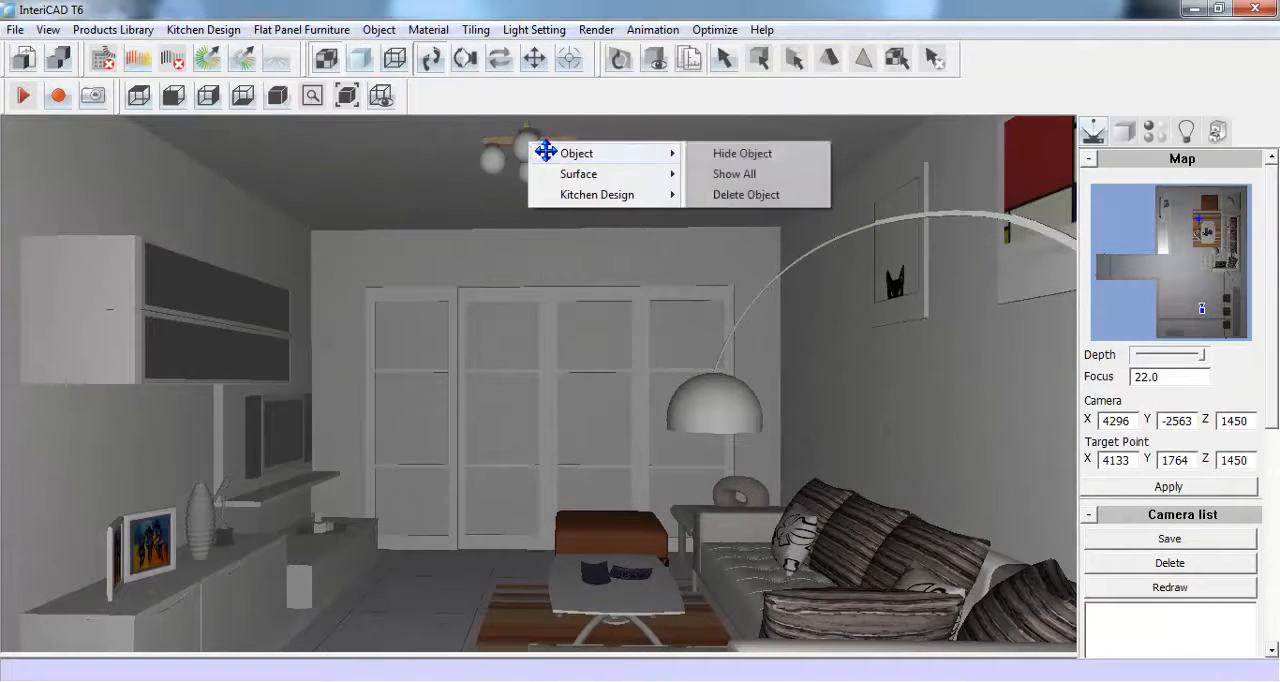
pyautogui.click(747, 194)
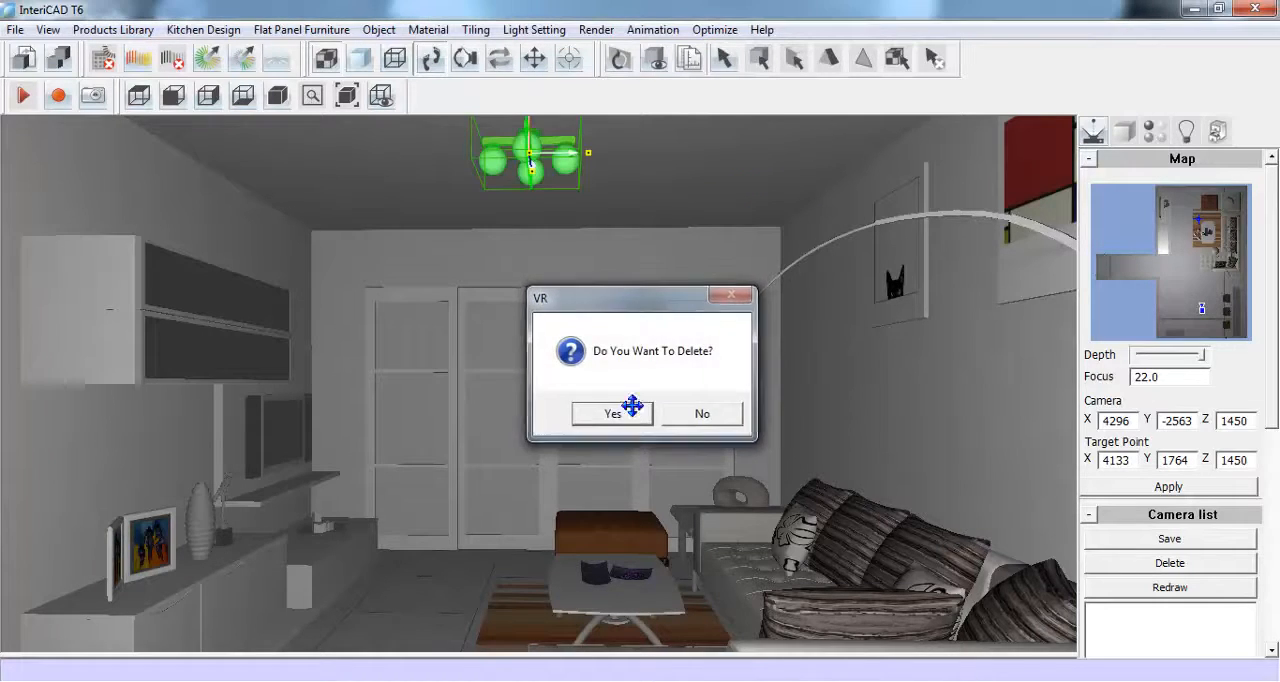
pyautogui.click(611, 410)
# - Delete the living room's ceiling and confirm the deletion
pyautogui.rightClick(615, 149)
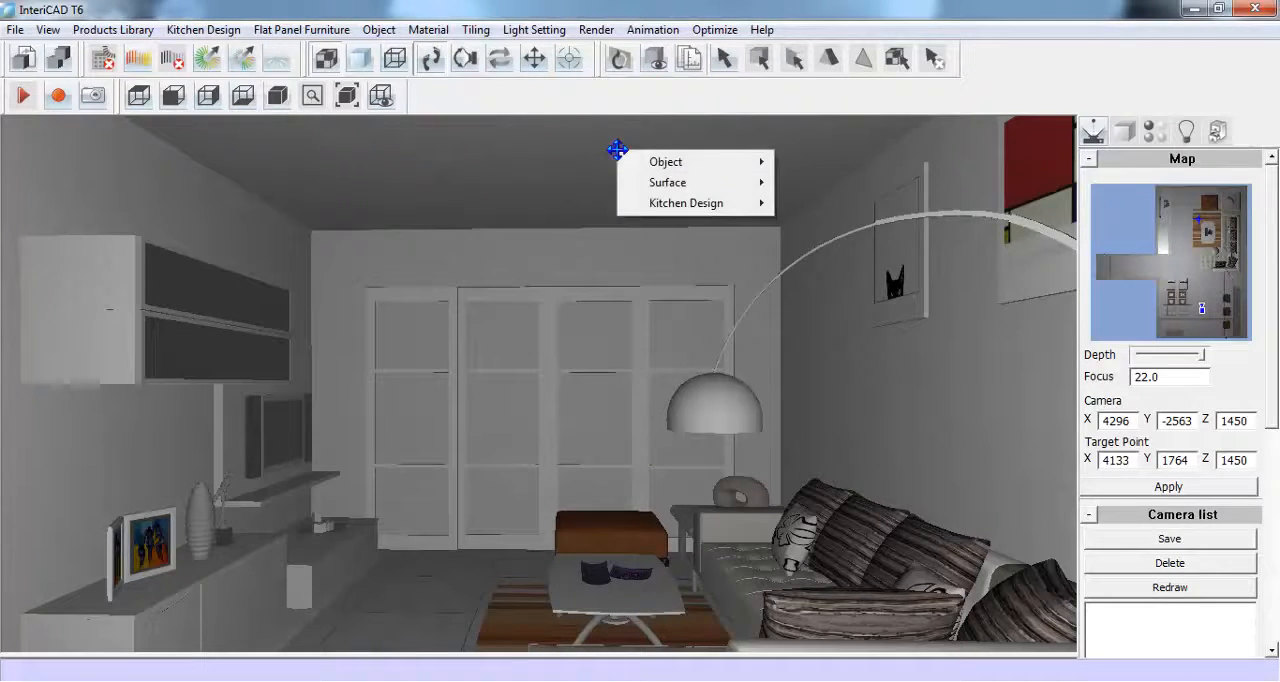
pyautogui.moveTo(770, 176)
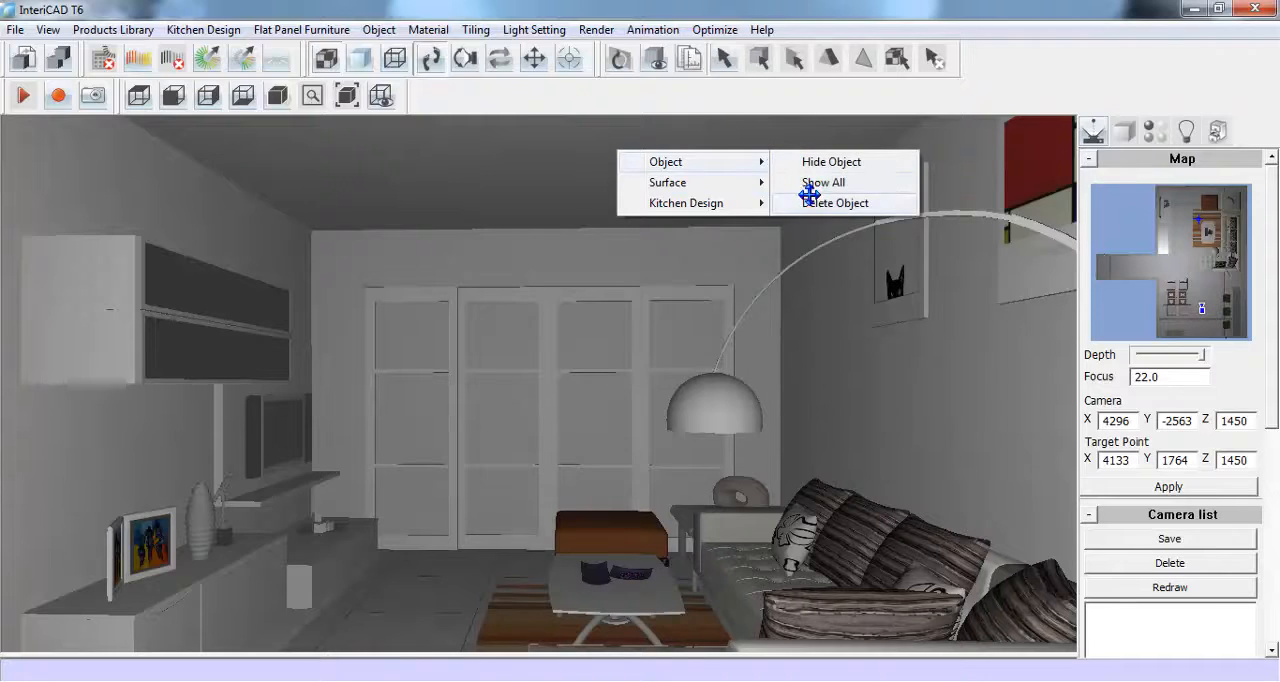
pyautogui.click(884, 205)
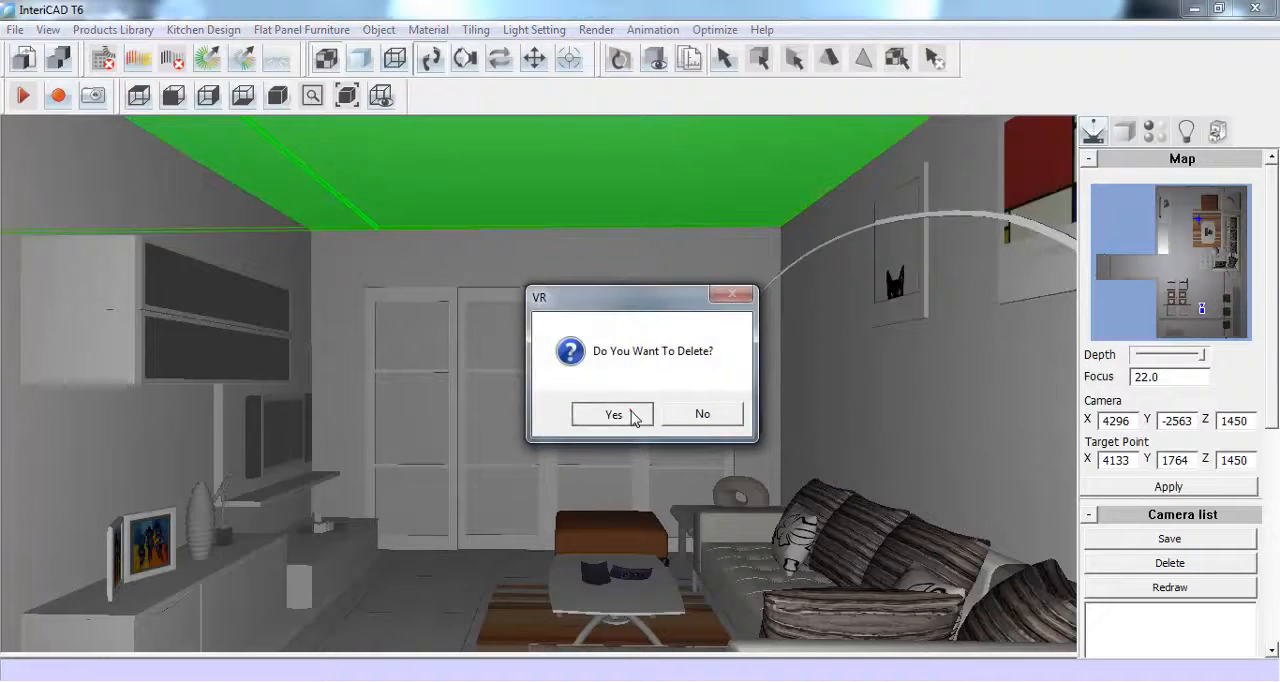
pyautogui.click(611, 410)
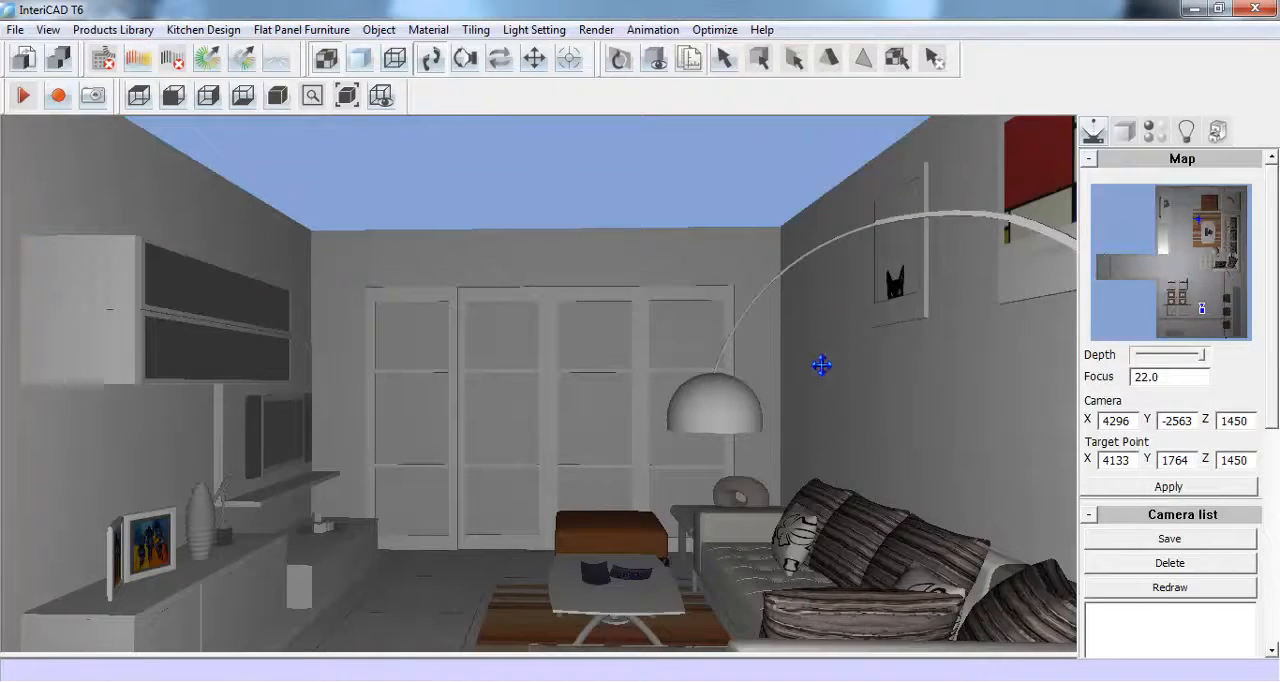
# - Delete the living room wall behind the sofa and pictures
pyautogui.rightClick(858, 351)
pyautogui.moveTo(900, 362)
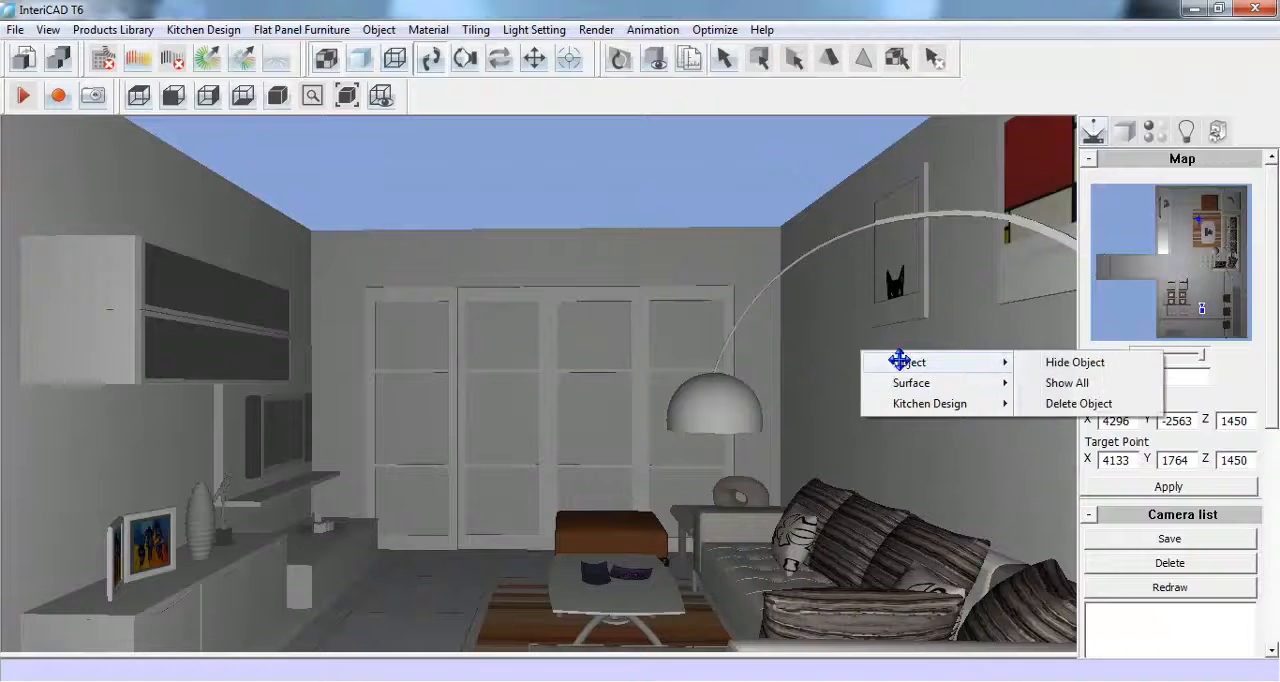
pyautogui.click(1062, 403)
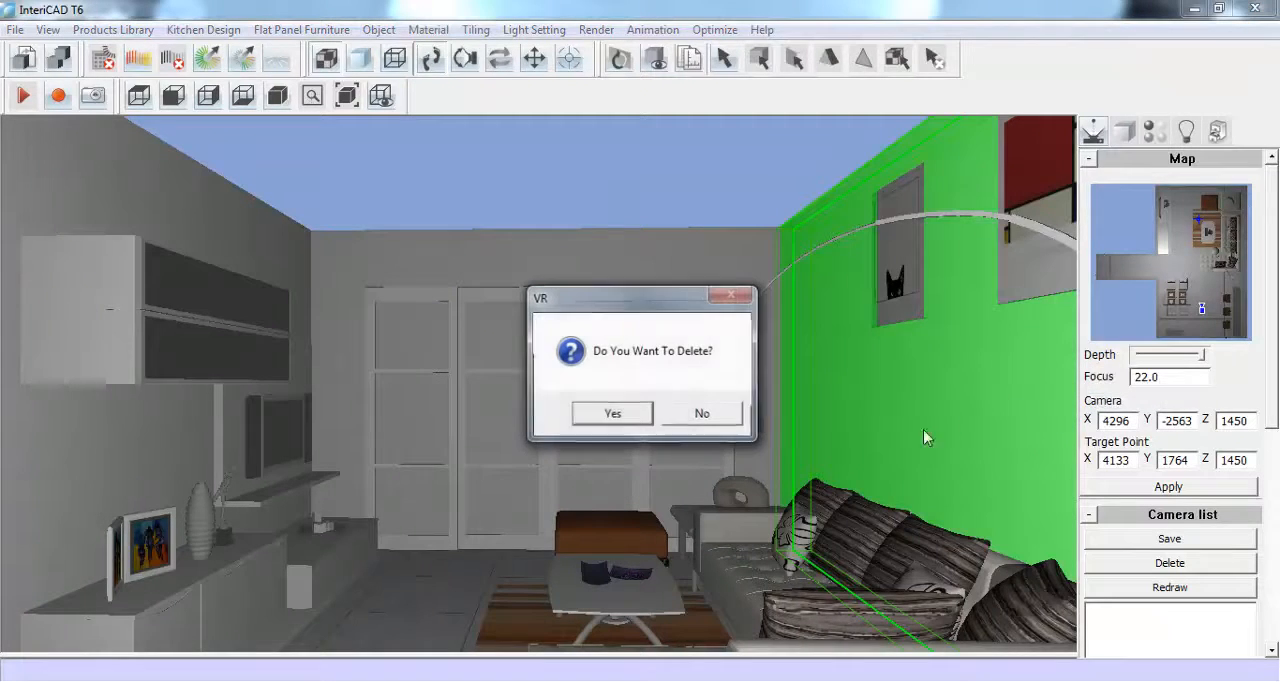
pyautogui.click(648, 413)
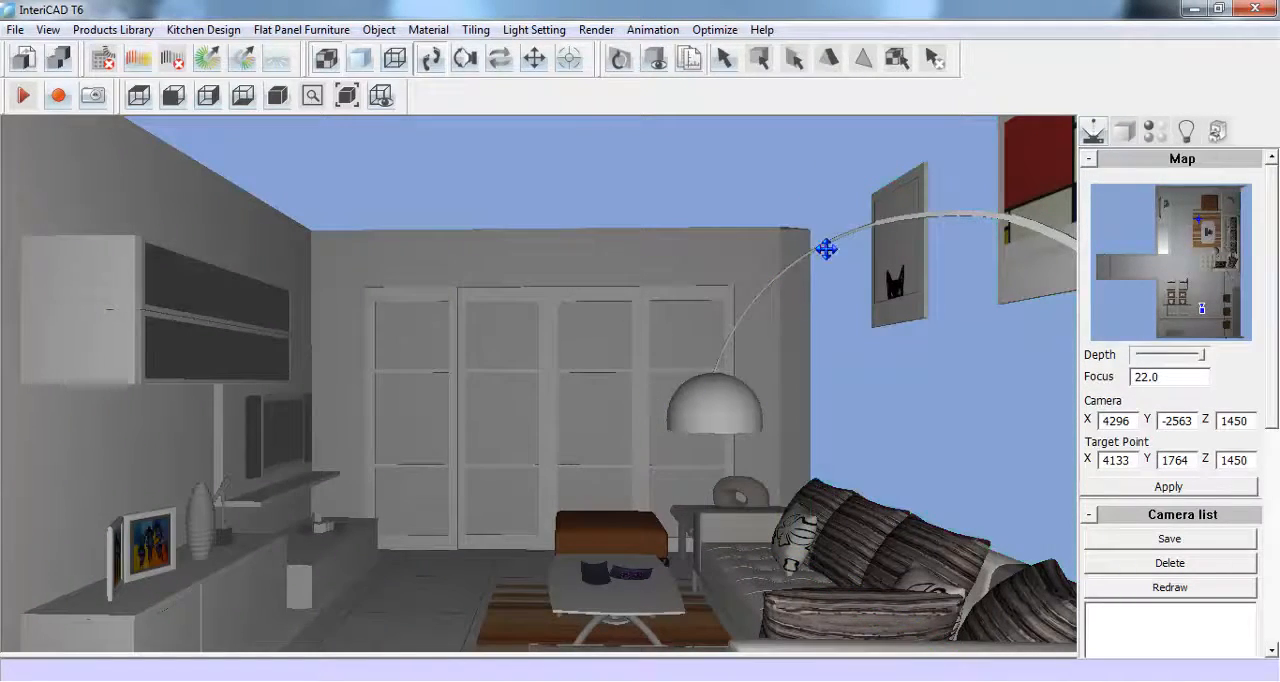
# - Switch to the BtoCAD modeling program and start a new drawing from the Intericad(Metric).dwt template
pyautogui.click(370, 680)
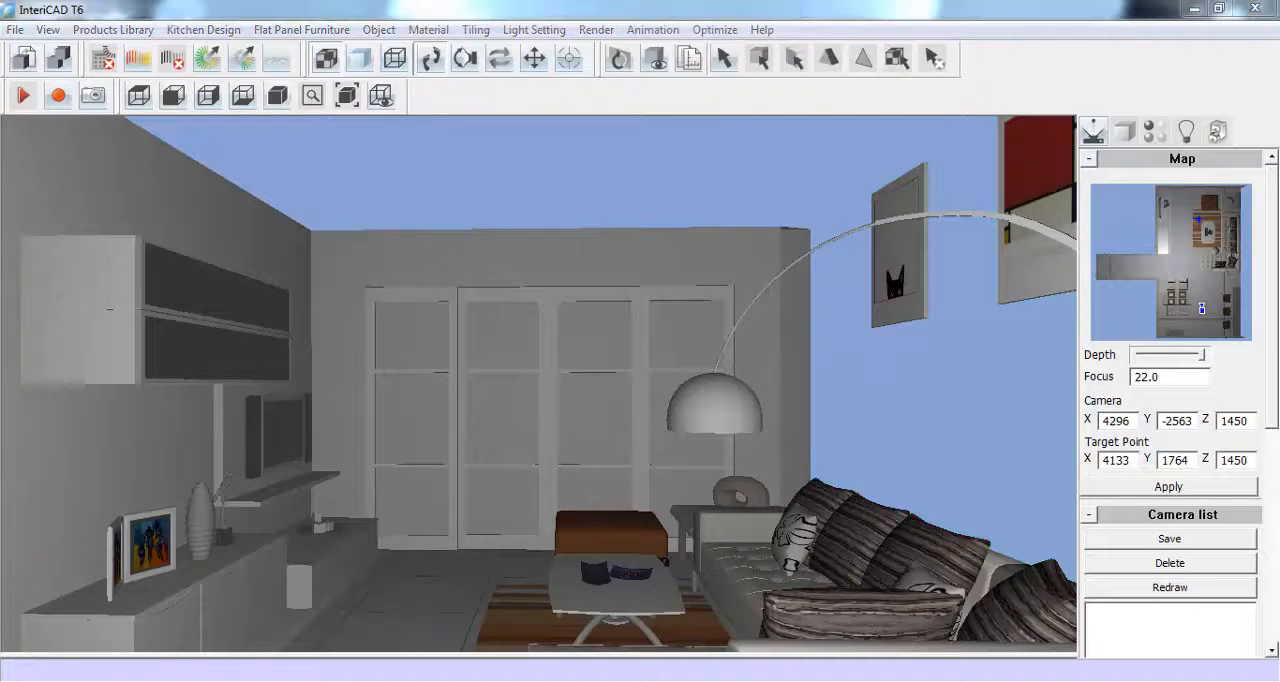
pyautogui.click(510, 476)
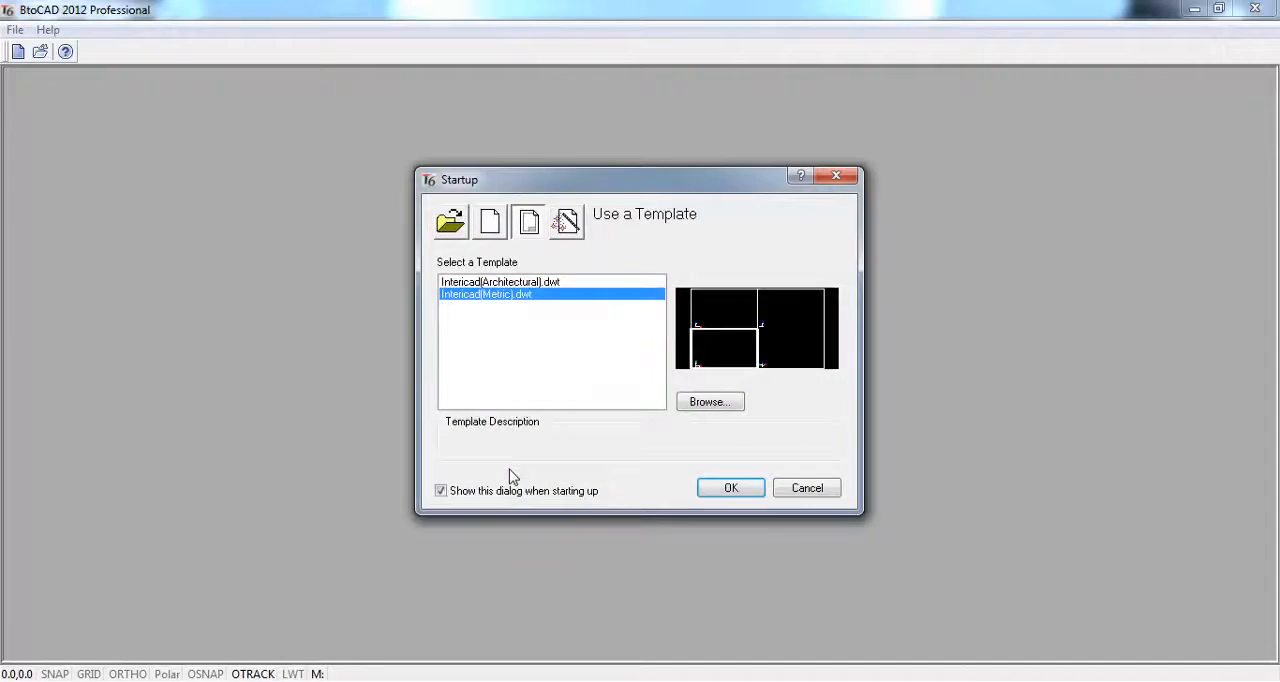
pyautogui.click(742, 495)
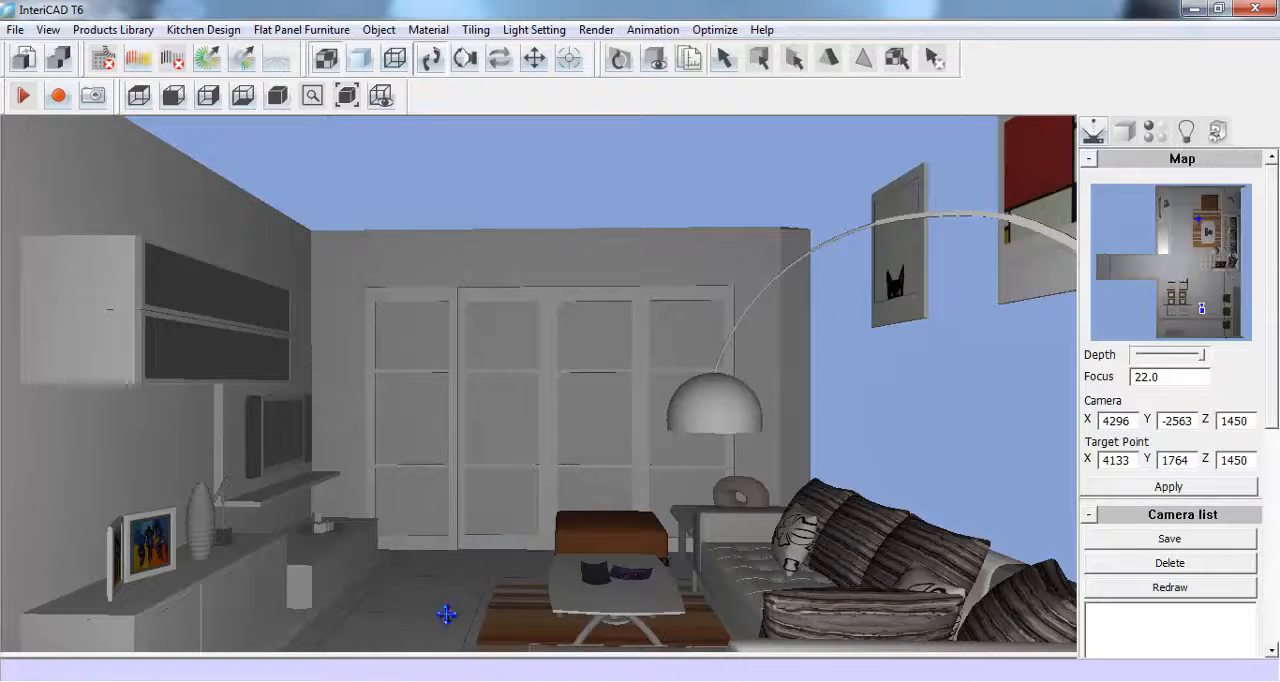
# - Switch to the BB.koc floor plan and export it to the modeling drawing with a room height of 2800
pyautogui.click(378, 681)
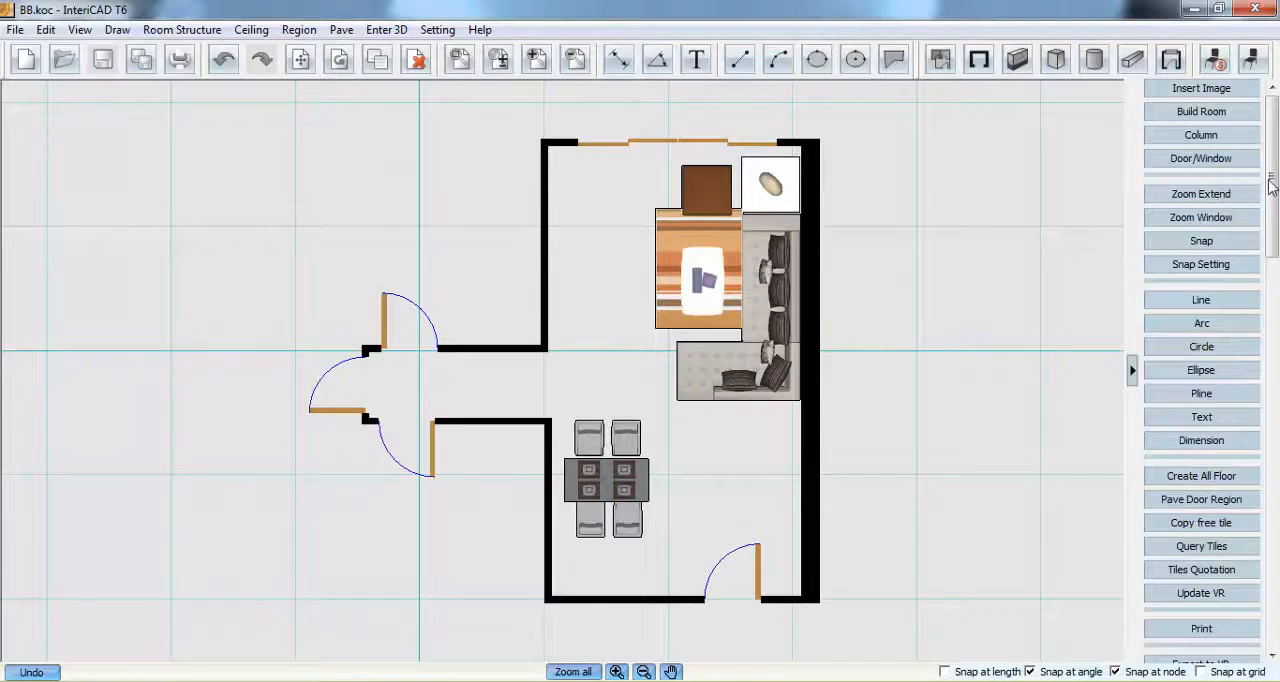
pyautogui.scroll(-3, 1258, 567)
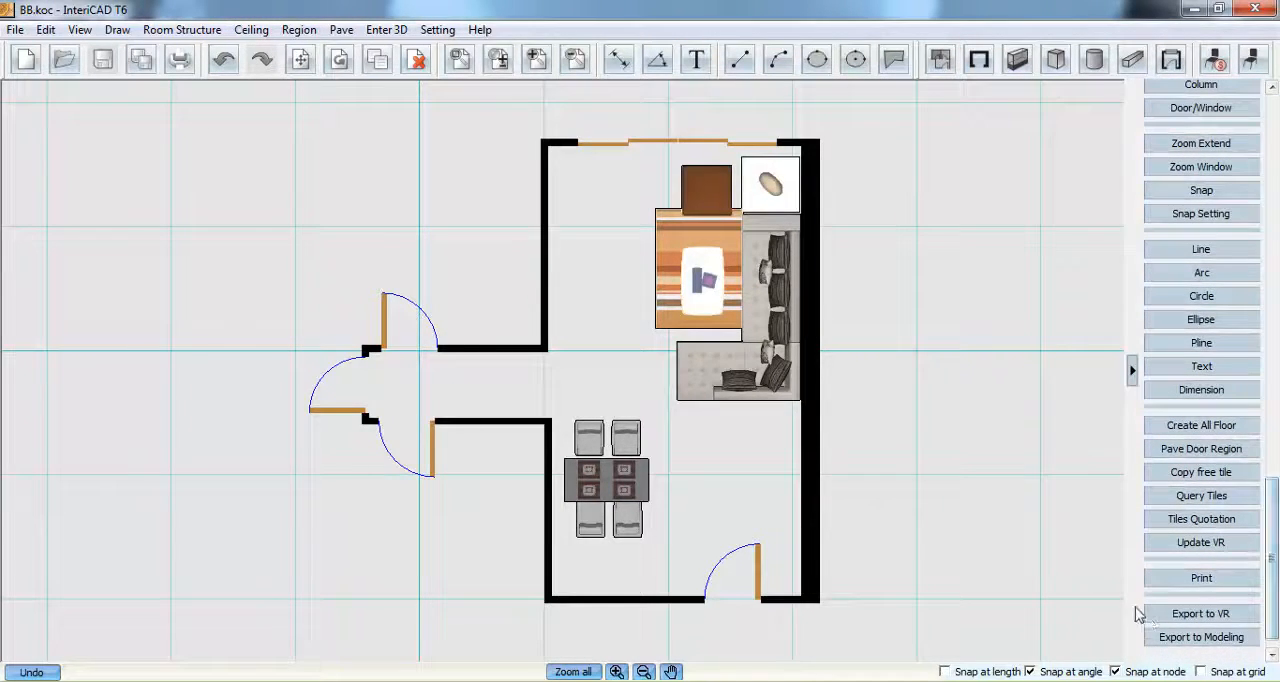
pyautogui.click(1237, 638)
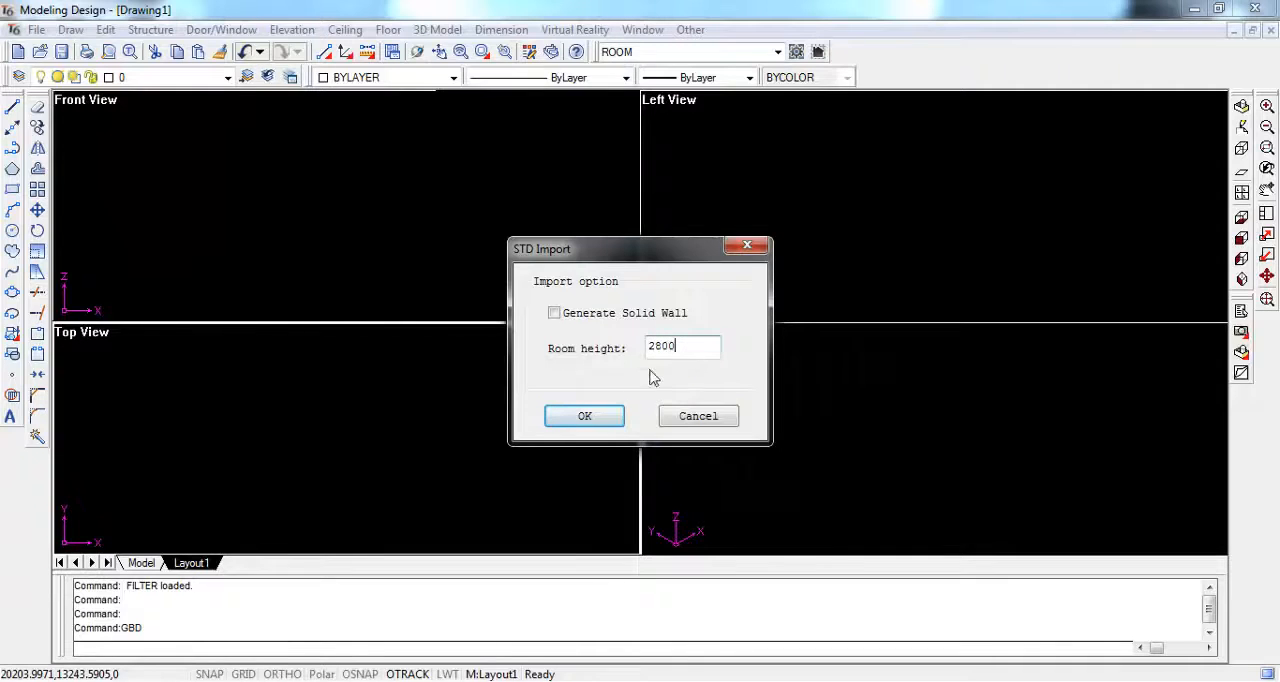
pyautogui.click(588, 415)
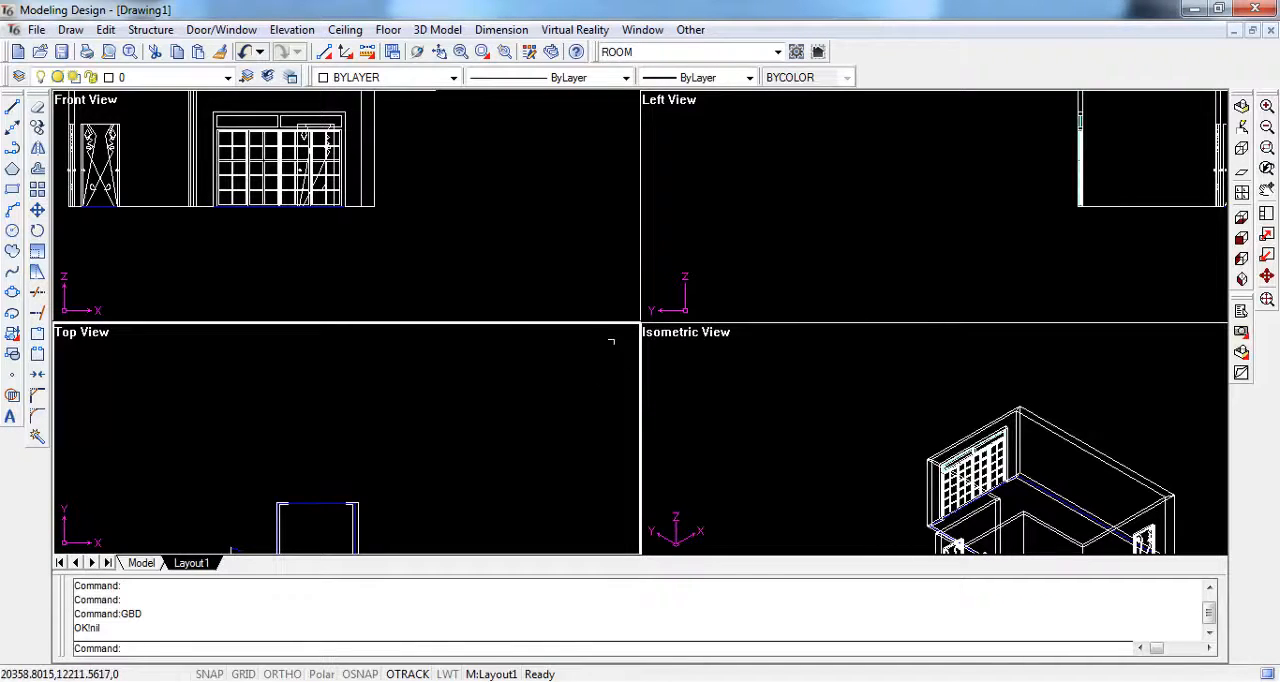
# - Set the viewport layout to a top view beside a 3D view and fit the whole room in both
pyautogui.click(1267, 300)
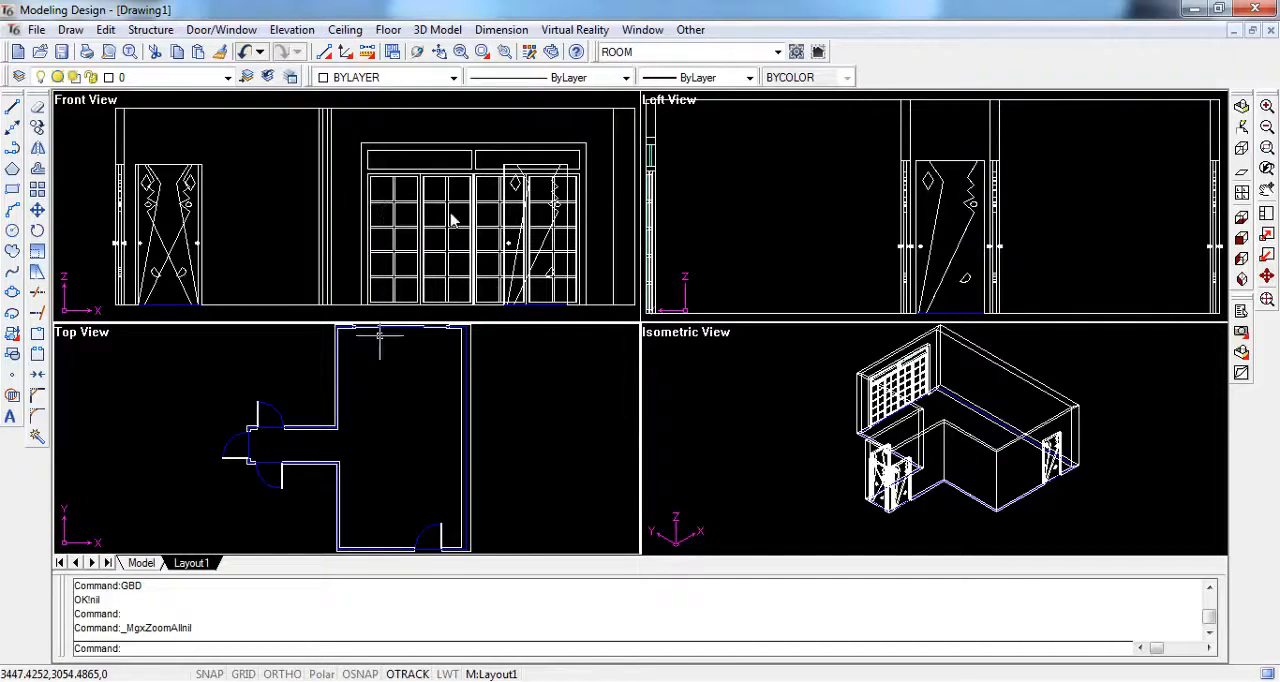
pyautogui.click(1242, 192)
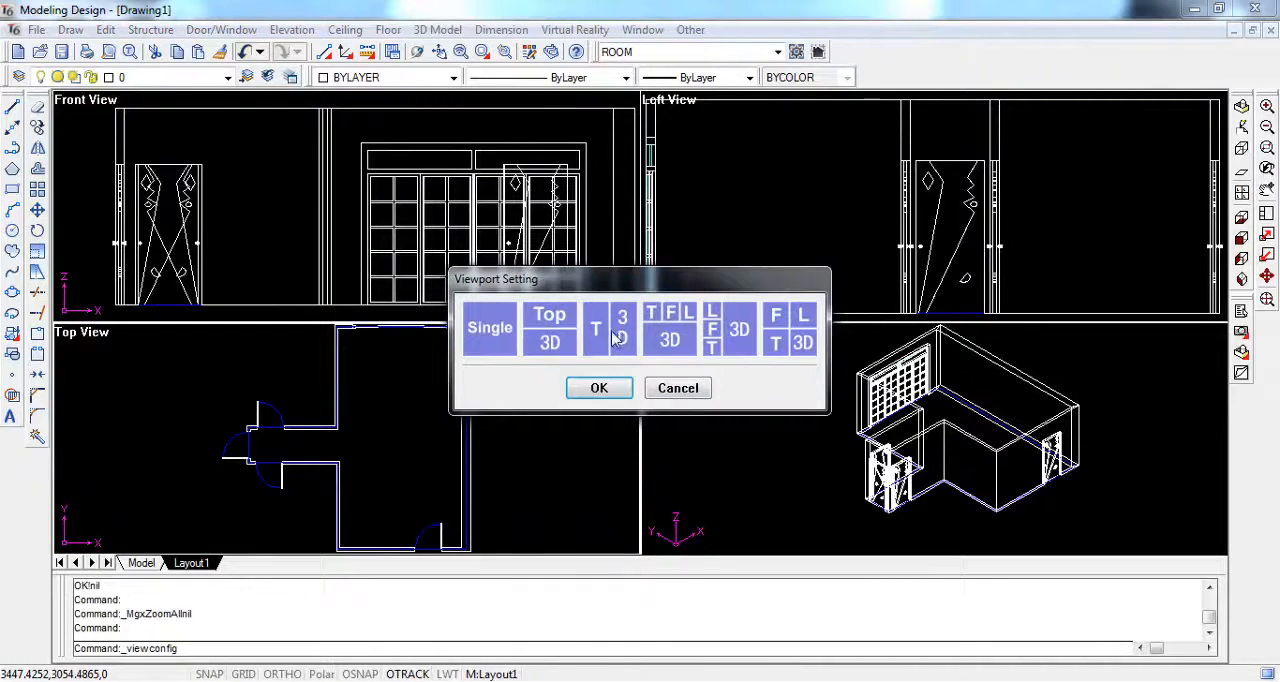
pyautogui.click(613, 390)
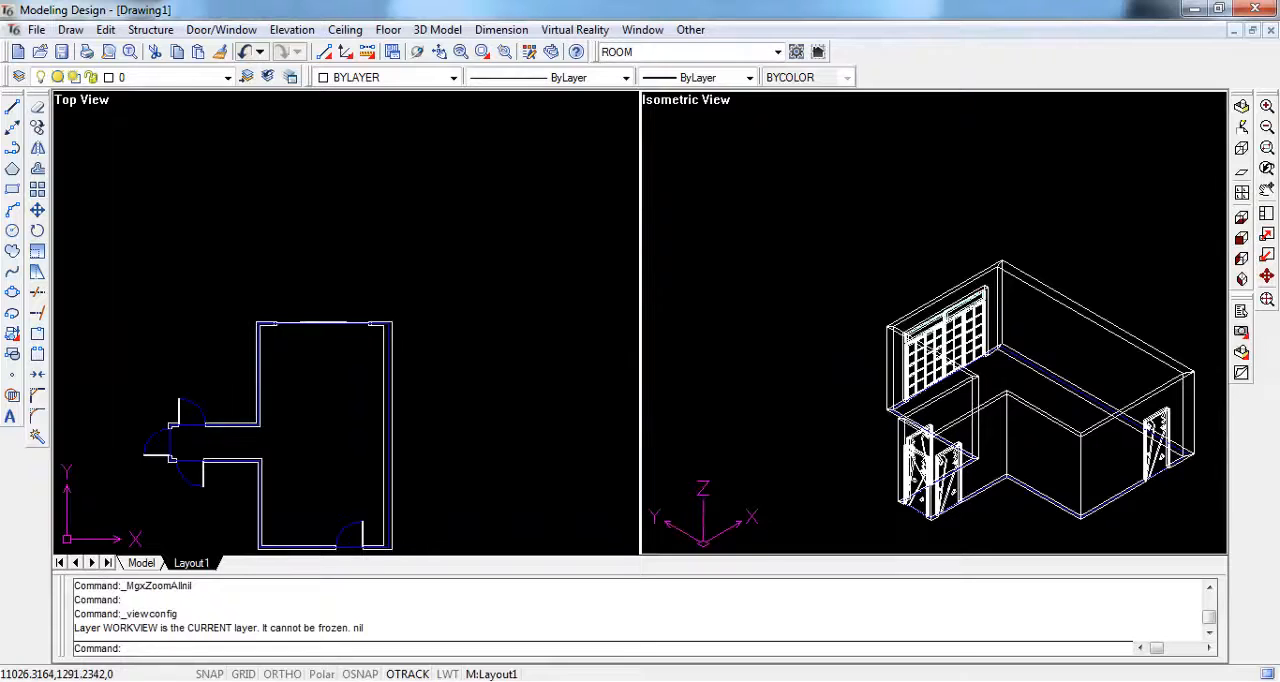
pyautogui.click(1267, 299)
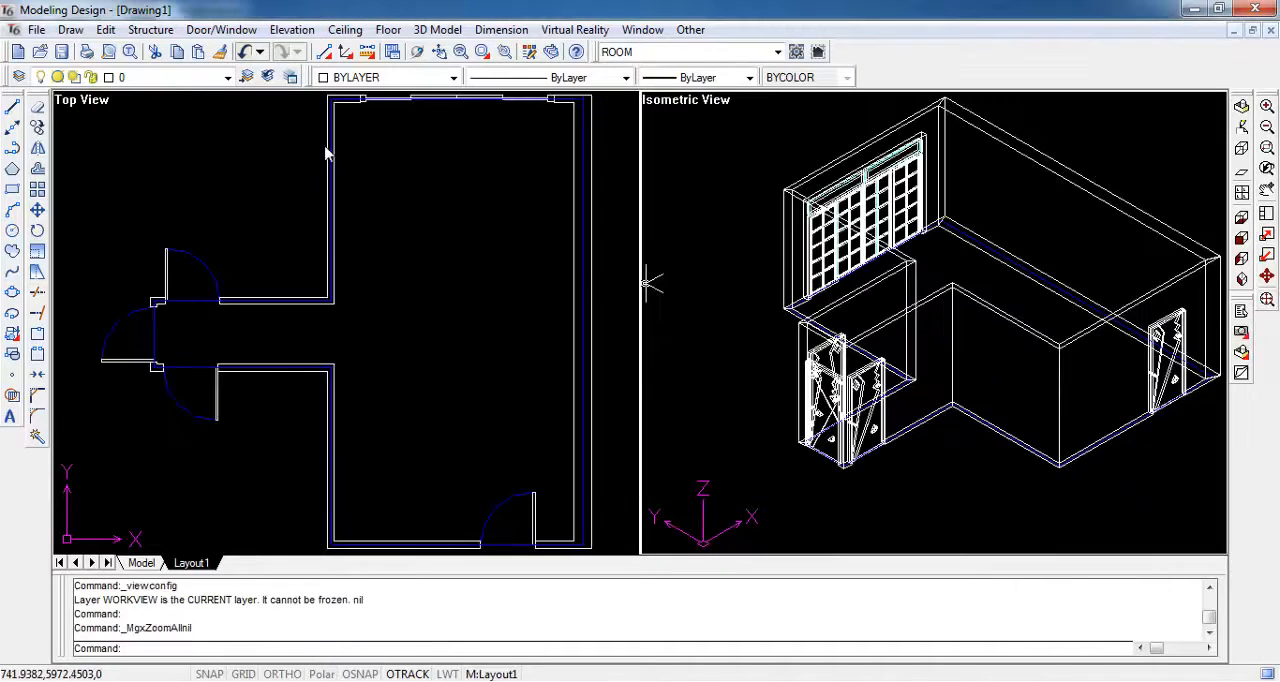
# - Generate the perimeter line of the room from a point inside the living room in the top view
pyautogui.click(150, 29)
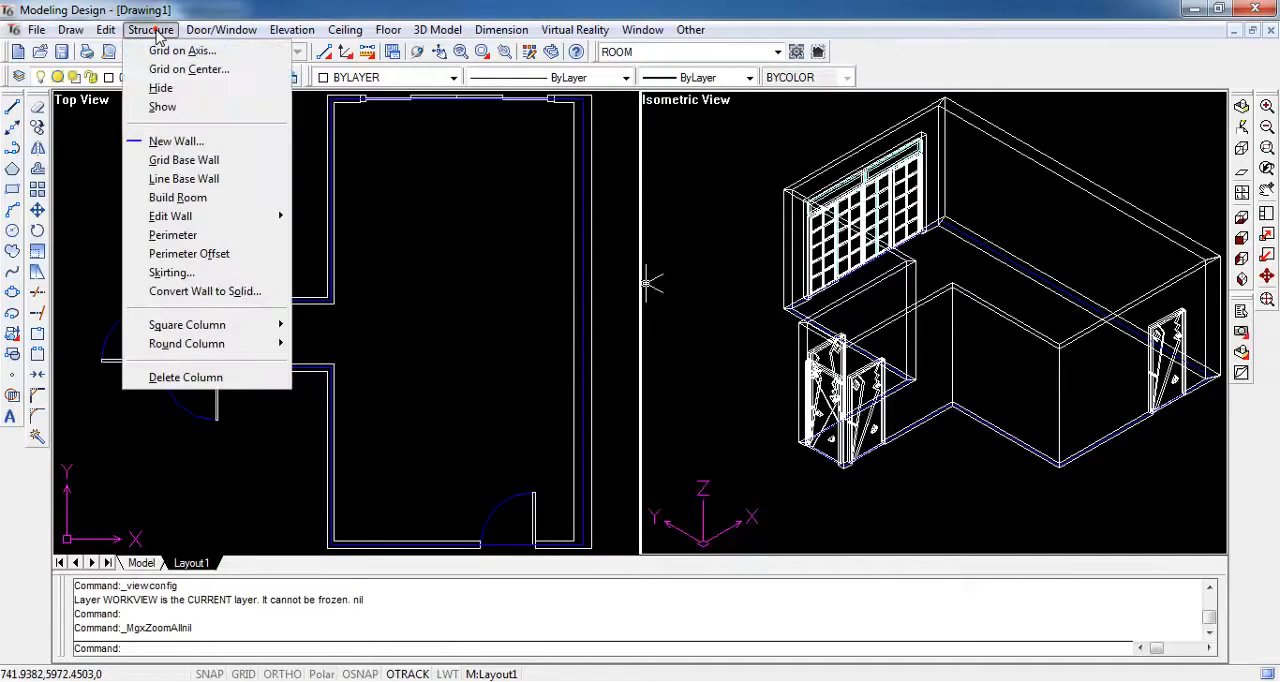
pyautogui.click(193, 236)
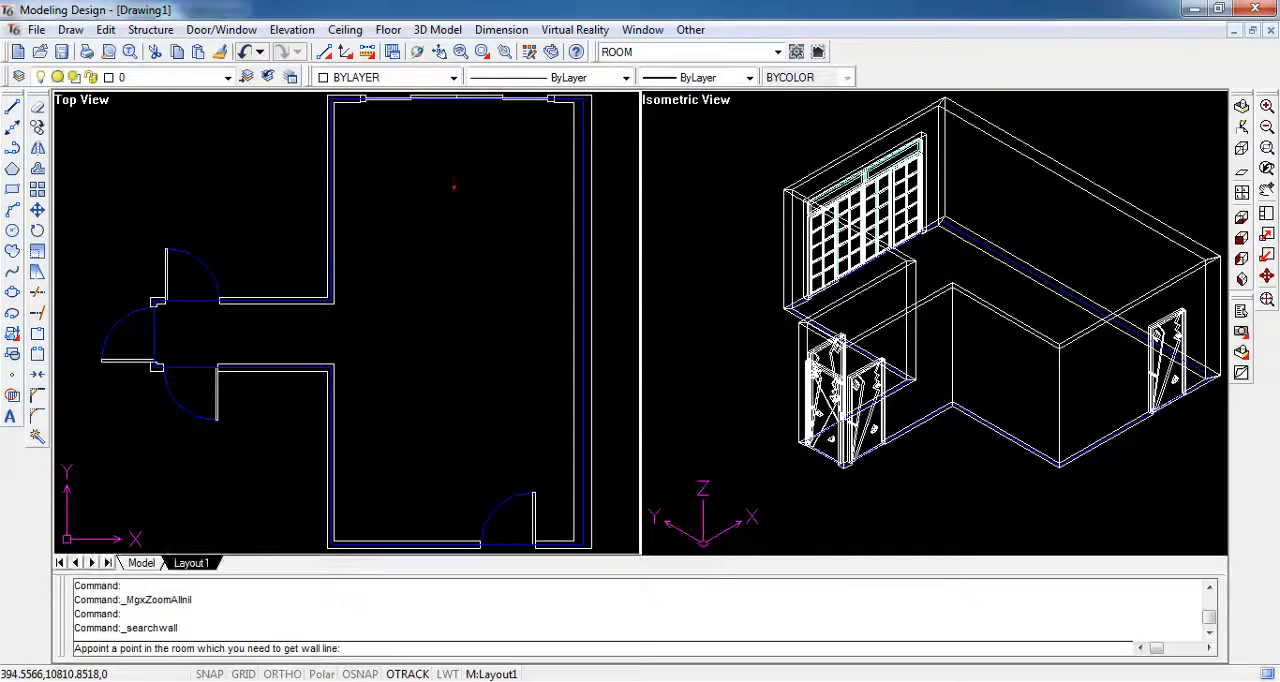
pyautogui.click(460, 221)
pyautogui.rightClick(460, 221)
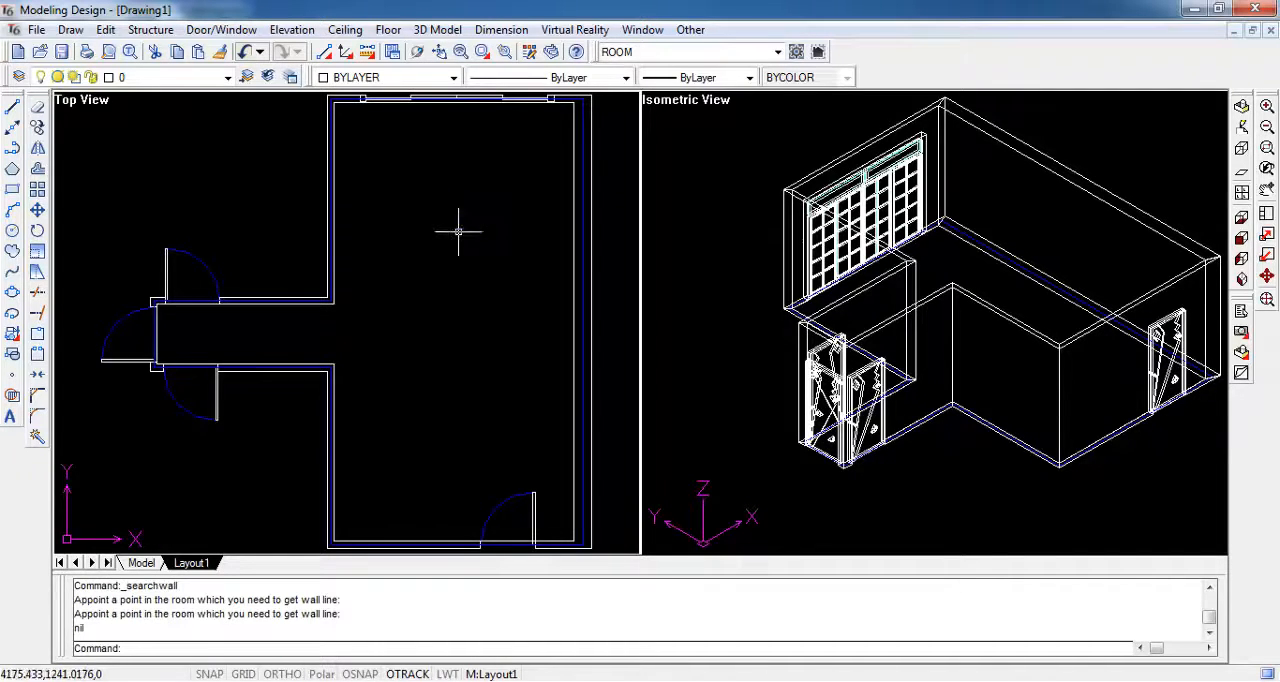
# - Draw a rectangle about 2400 by 5350 inside the living room in the top view
pyautogui.click(13, 189)
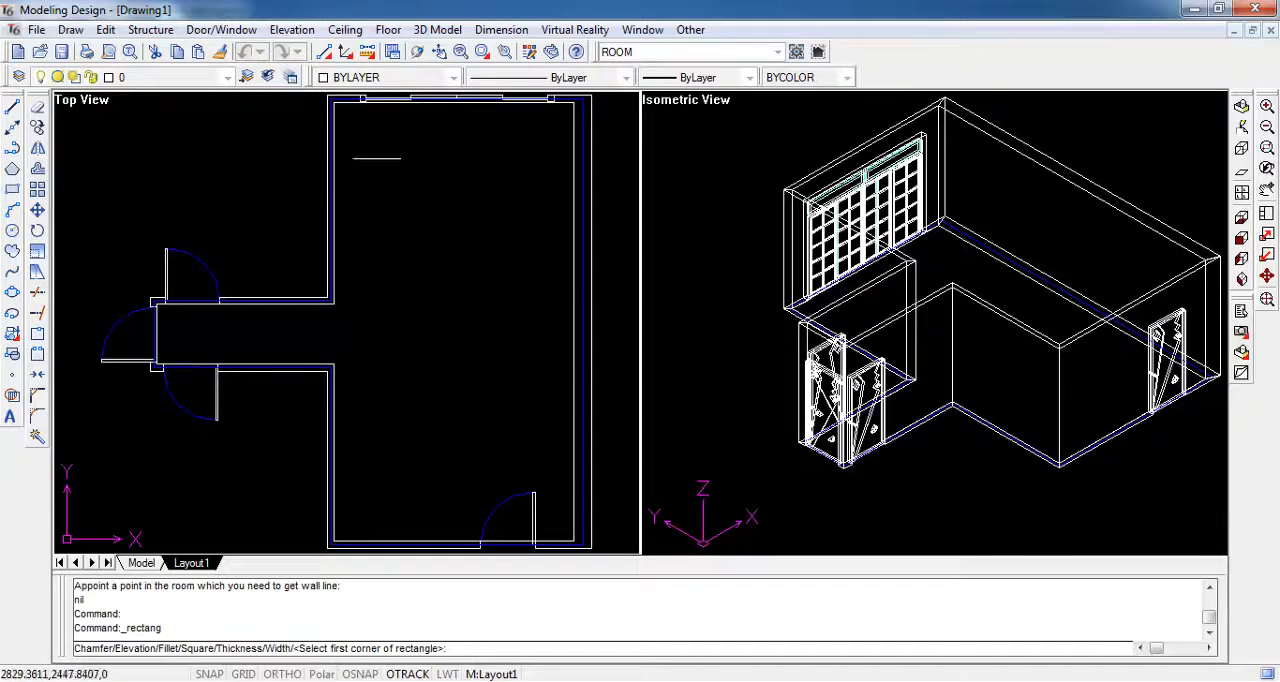
pyautogui.click(378, 156)
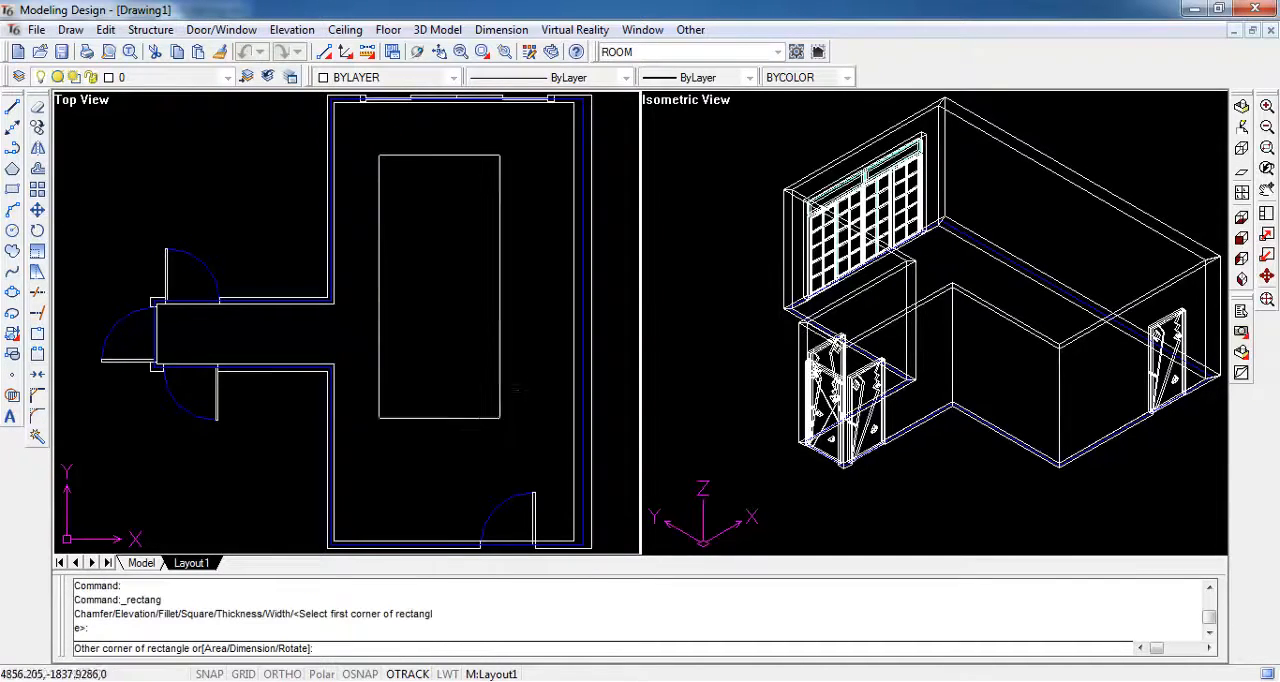
pyautogui.click(522, 479)
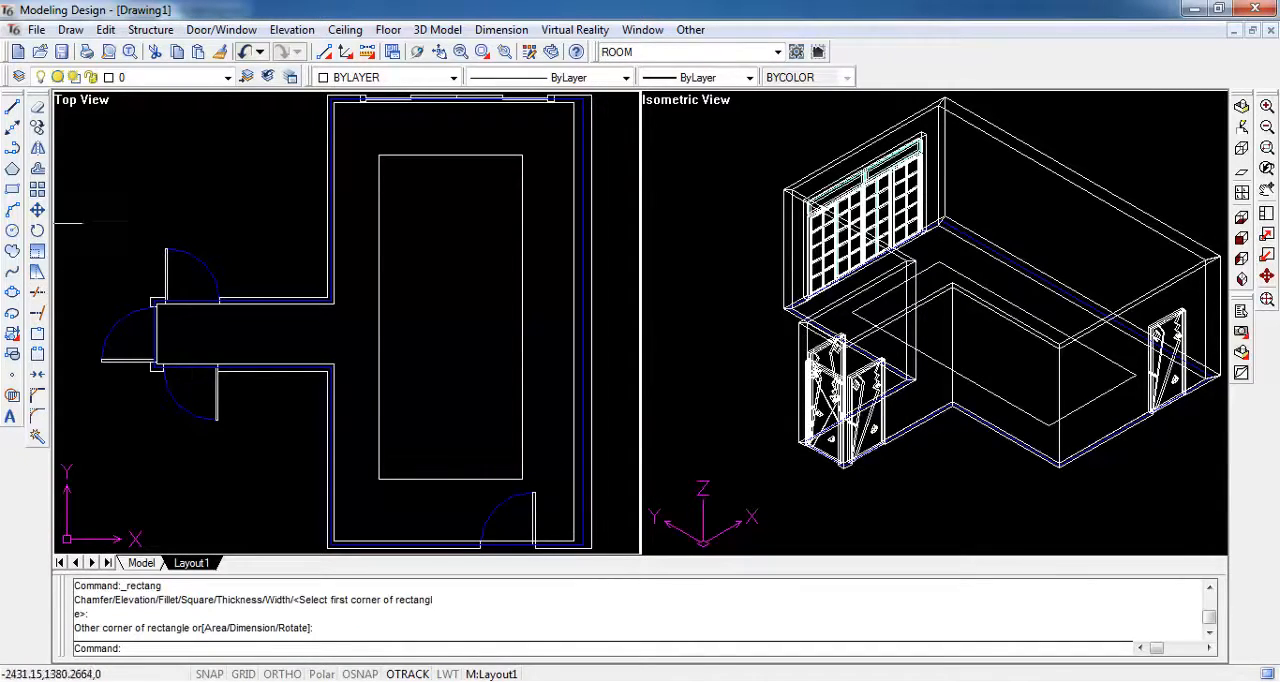
# - Draw a six-sided polygon centered on the rectangle's upper-left corner, with a vertex about 590 straight below the center
pyautogui.click(12, 168)
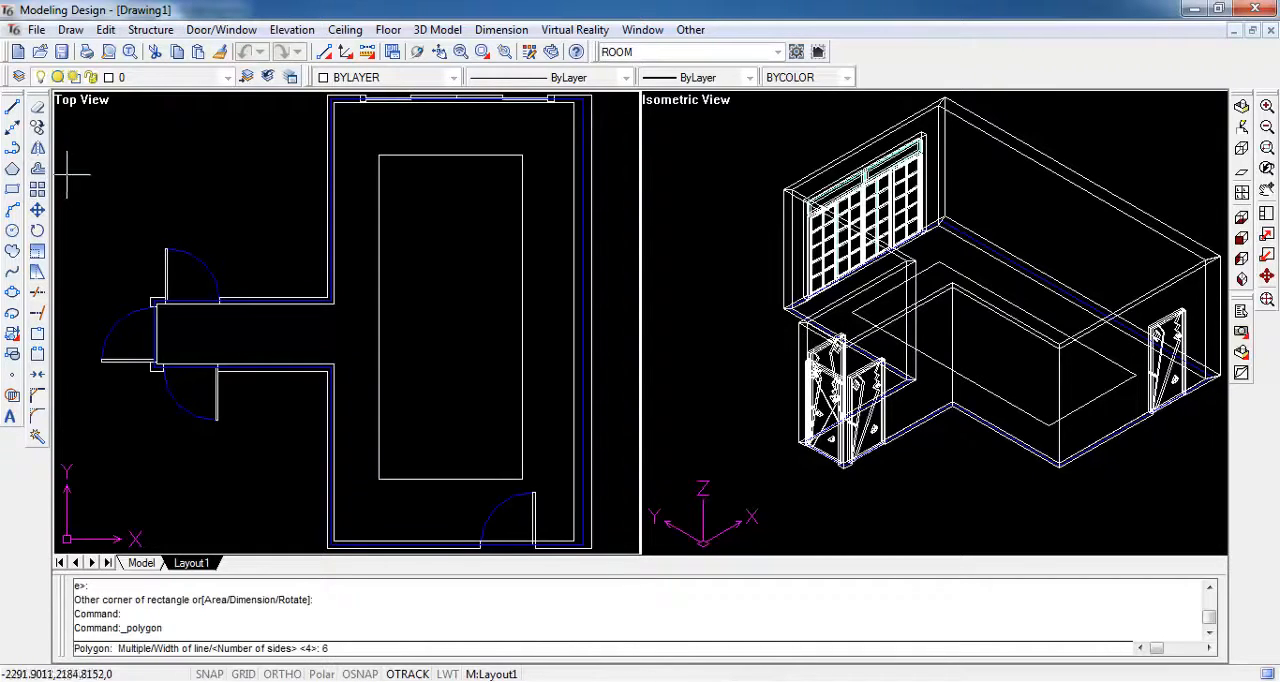
pyautogui.press('Return')
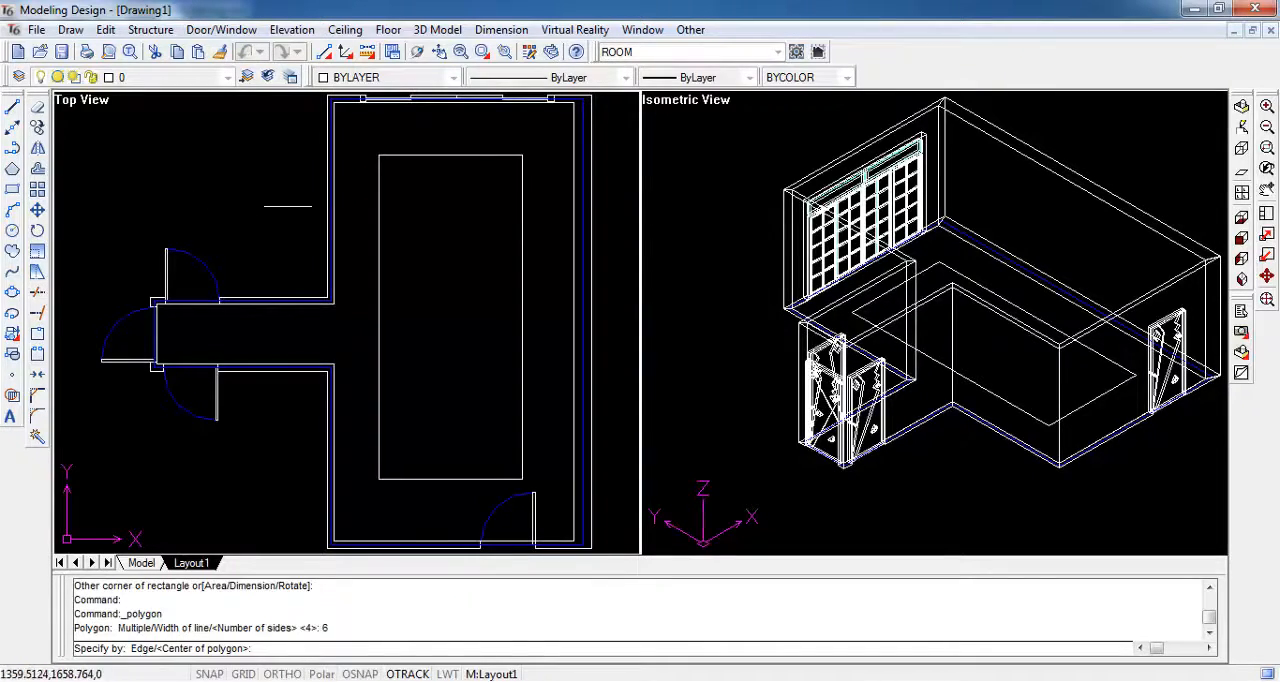
pyautogui.keyDown('shift'); pyautogui.rightClick(380, 185); pyautogui.keyUp('shift')
pyautogui.click(430, 246)
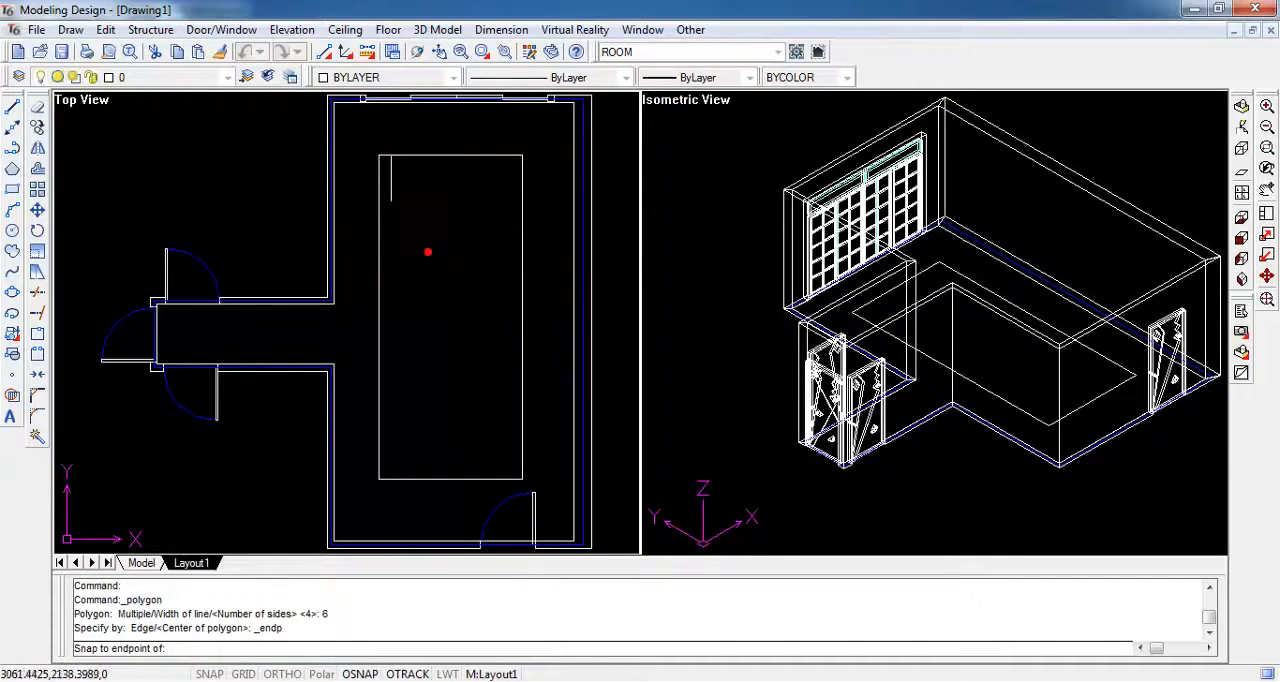
pyautogui.click(385, 163)
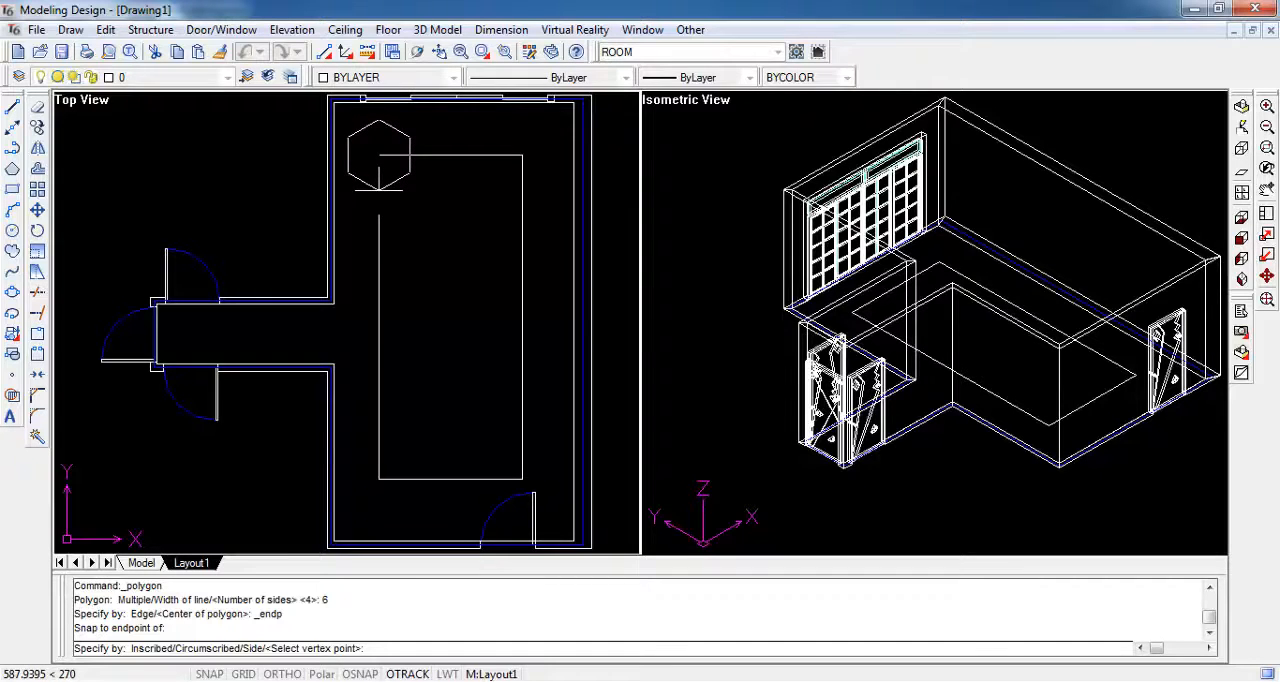
pyautogui.click(379, 187)
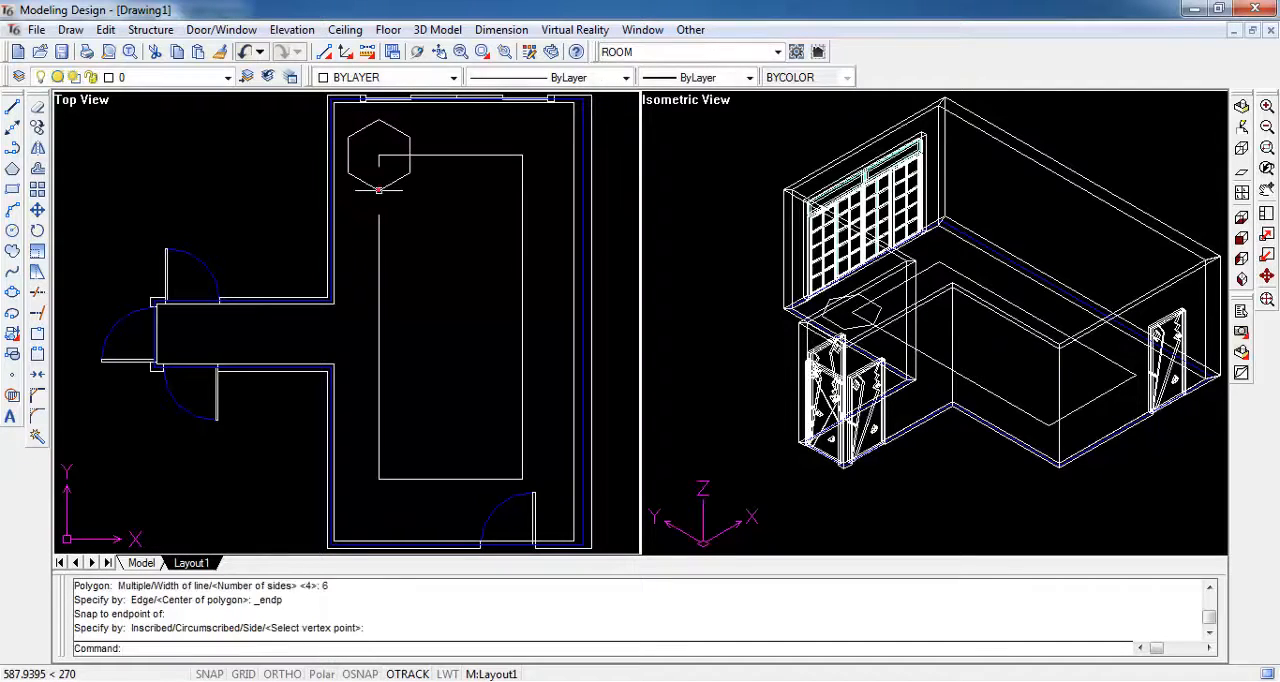
# - Copy the hexagon from the rectangle's upper-left corner to its upper-right corner, using endpoint snaps
pyautogui.click(36, 126)
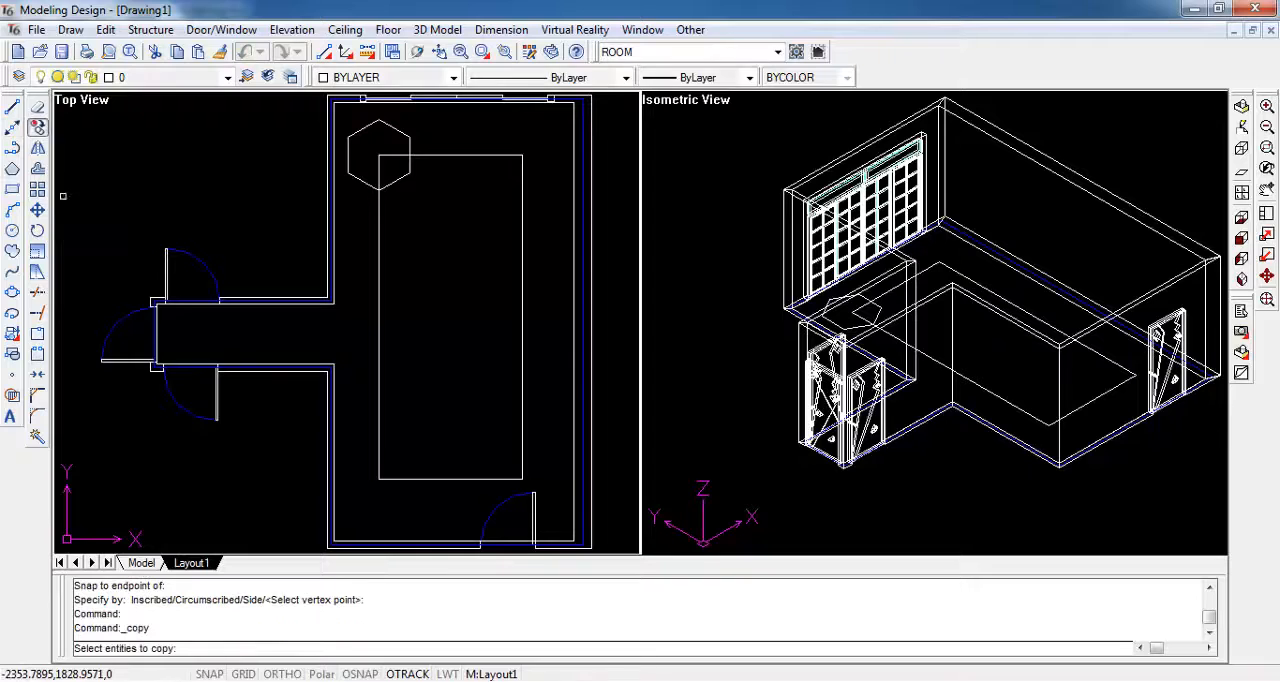
pyautogui.click(396, 131)
pyautogui.press('Return')
pyautogui.rightClick(393, 145)
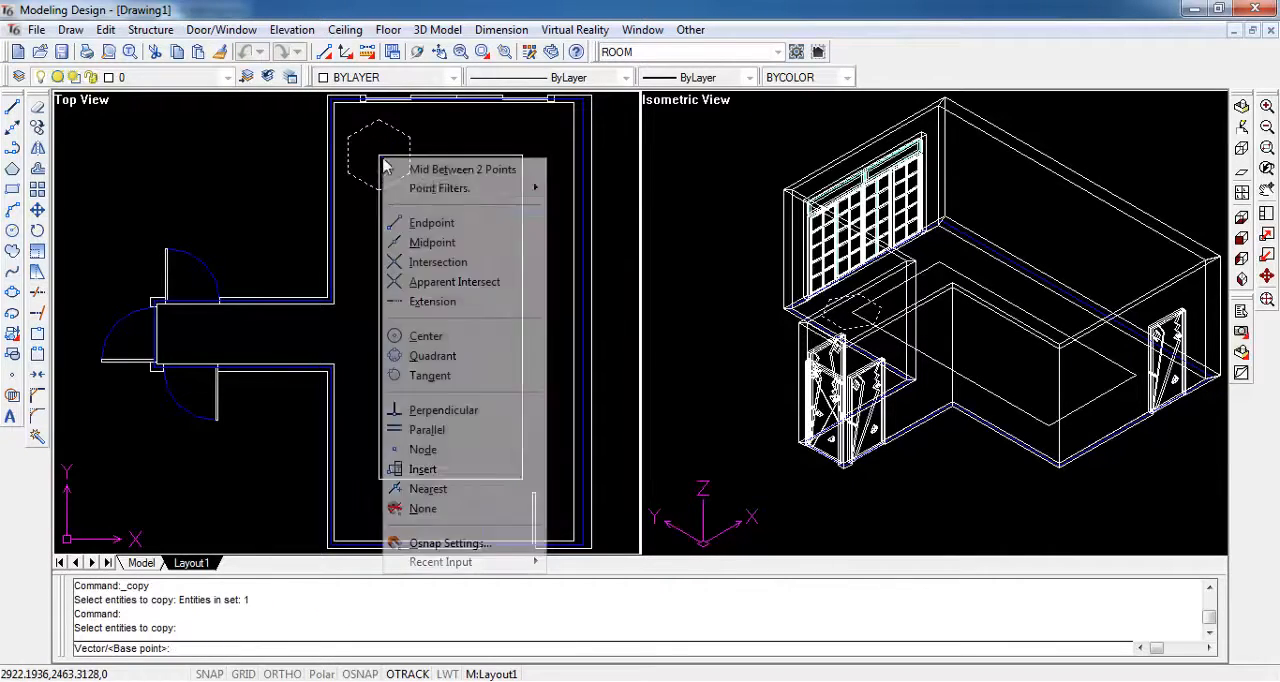
pyautogui.click(419, 217)
pyautogui.click(379, 157)
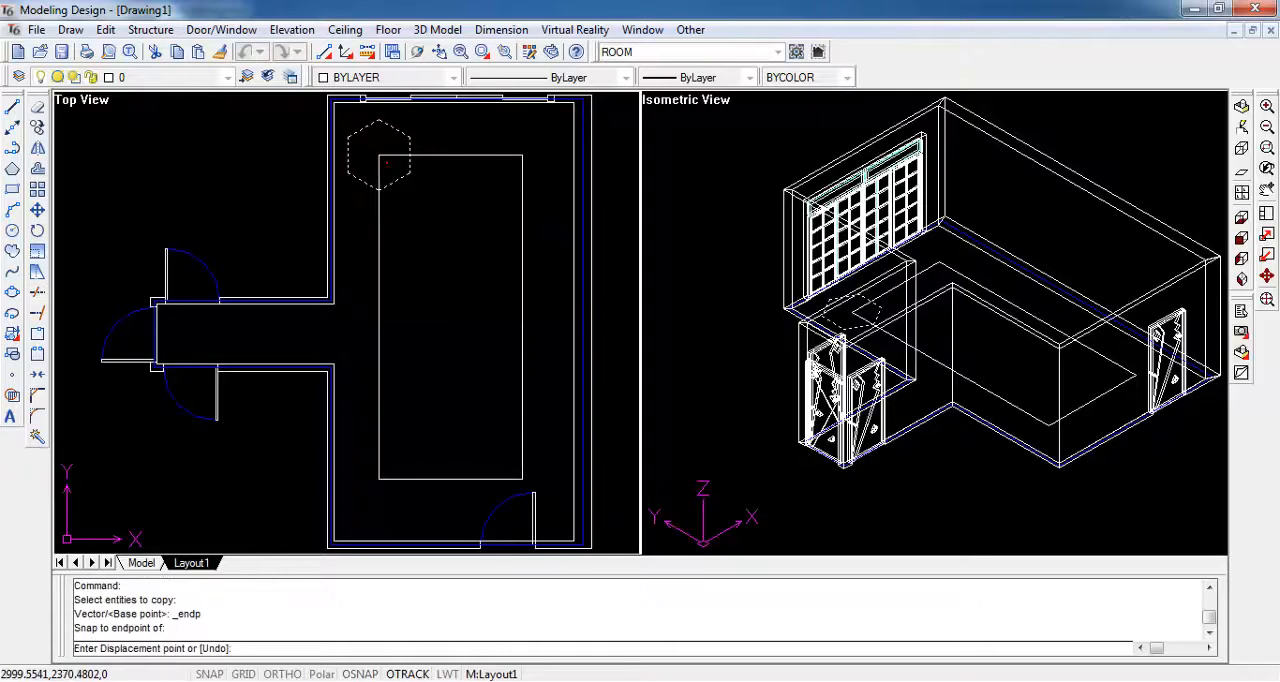
pyautogui.rightClick(517, 163)
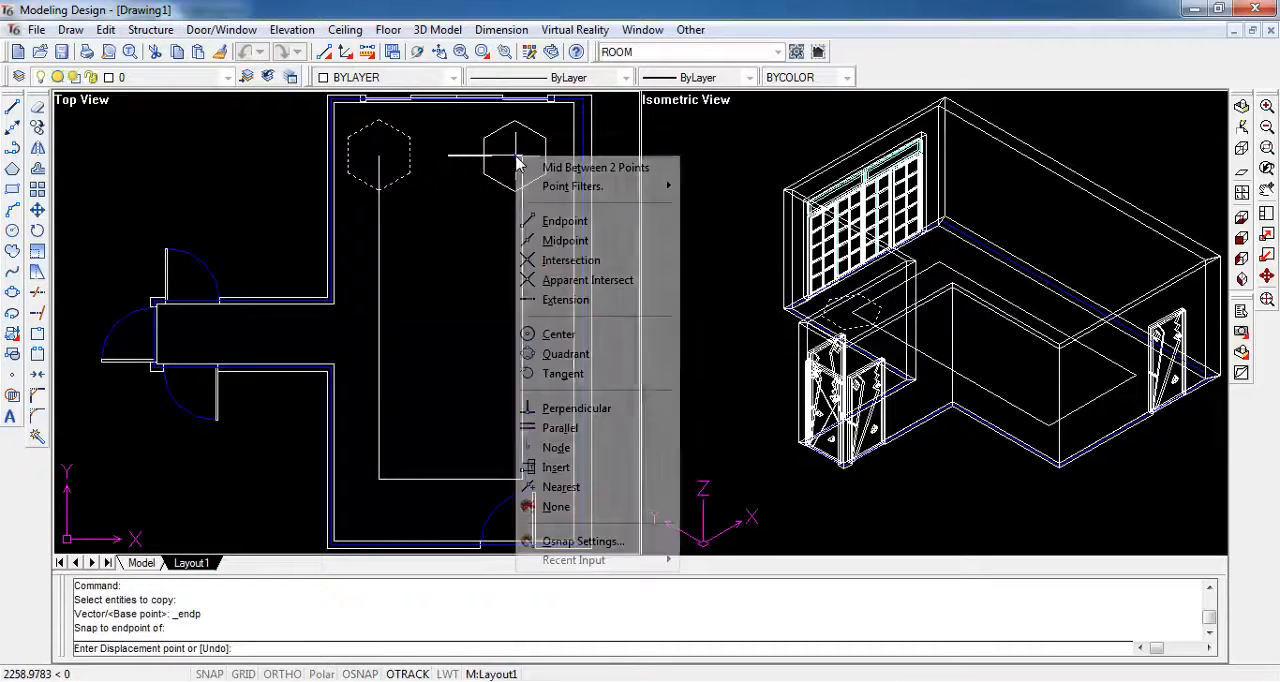
pyautogui.click(562, 220)
pyautogui.click(519, 157)
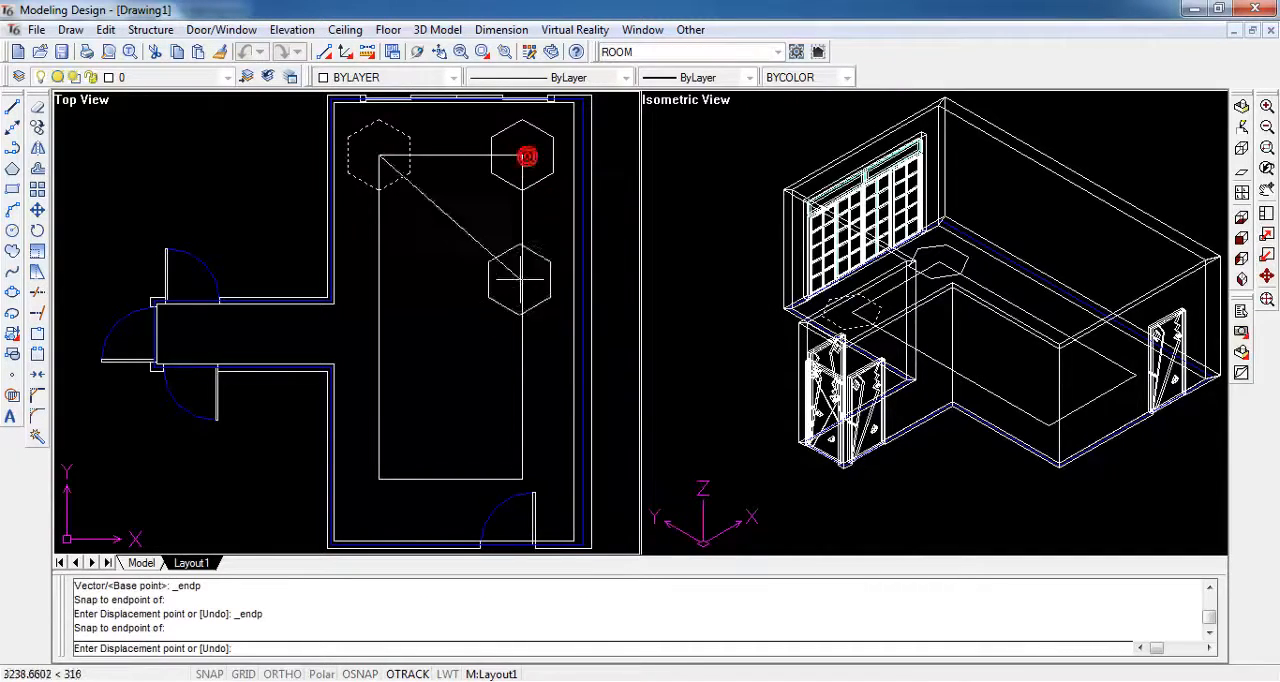
# - Place two more hexagon copies on the rectangle's lower-right and lower-left corners with endpoint snaps, and end the copying
pyautogui.rightClick(519, 466)
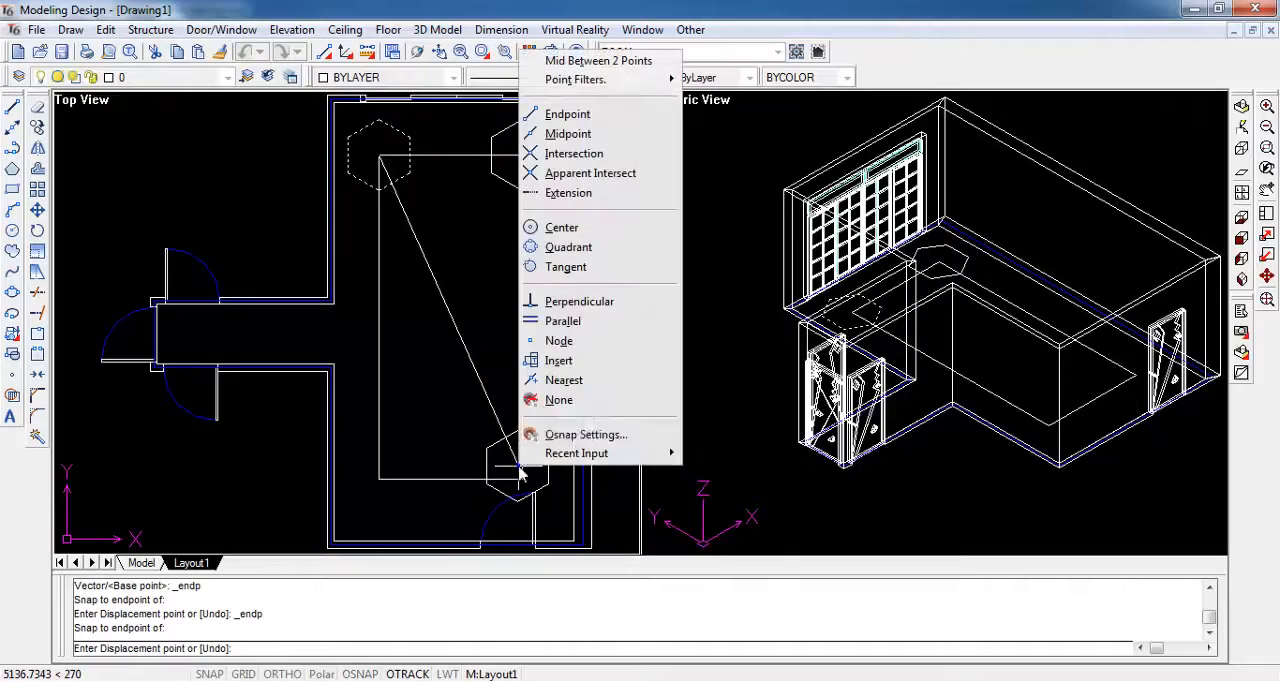
pyautogui.click(566, 114)
pyautogui.click(520, 477)
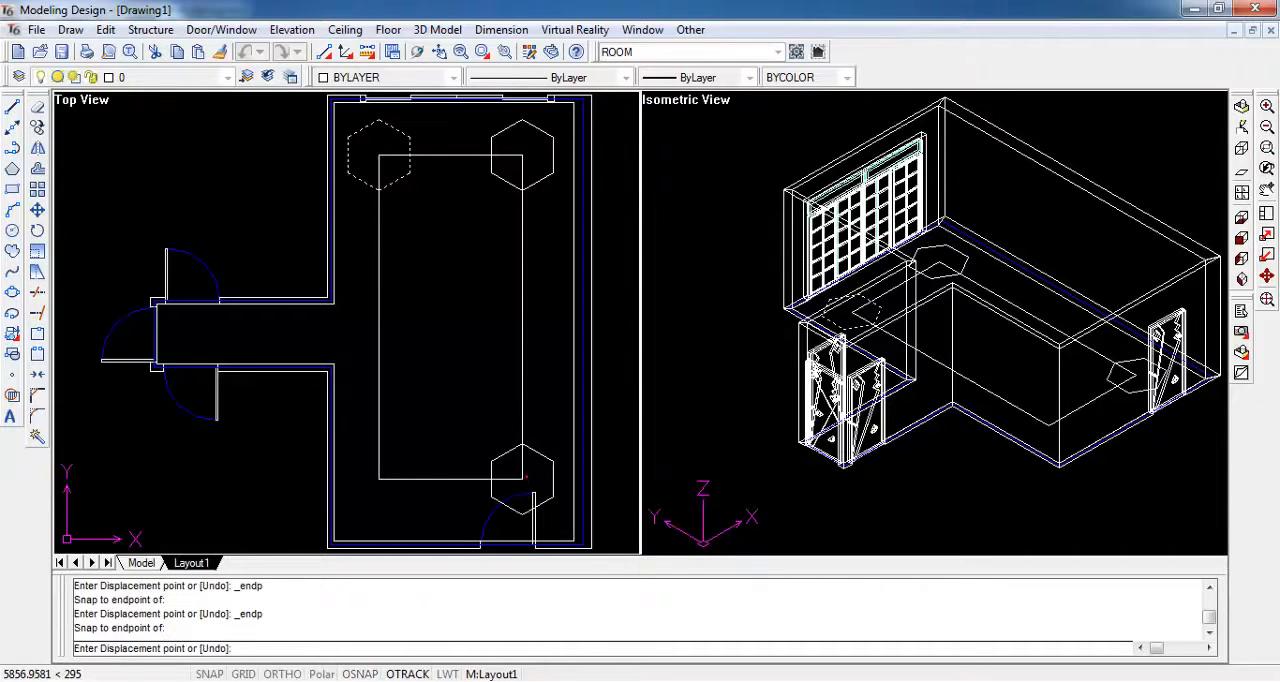
pyautogui.rightClick(401, 486)
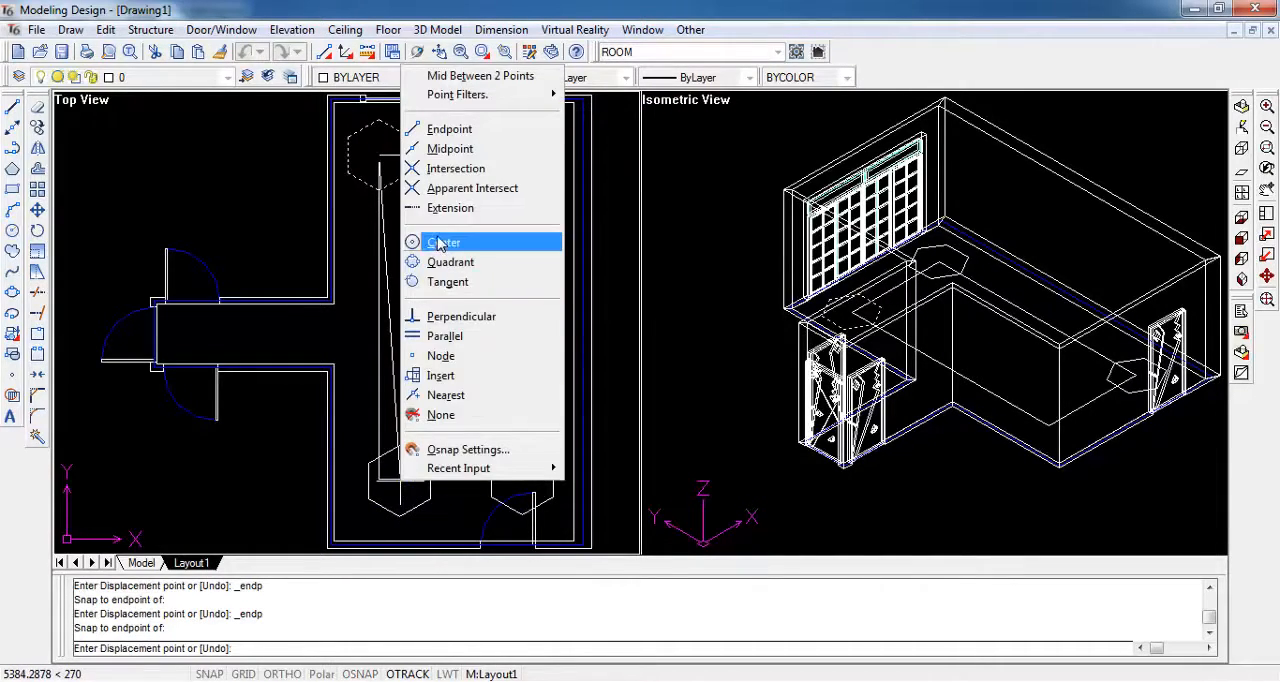
pyautogui.click(443, 128)
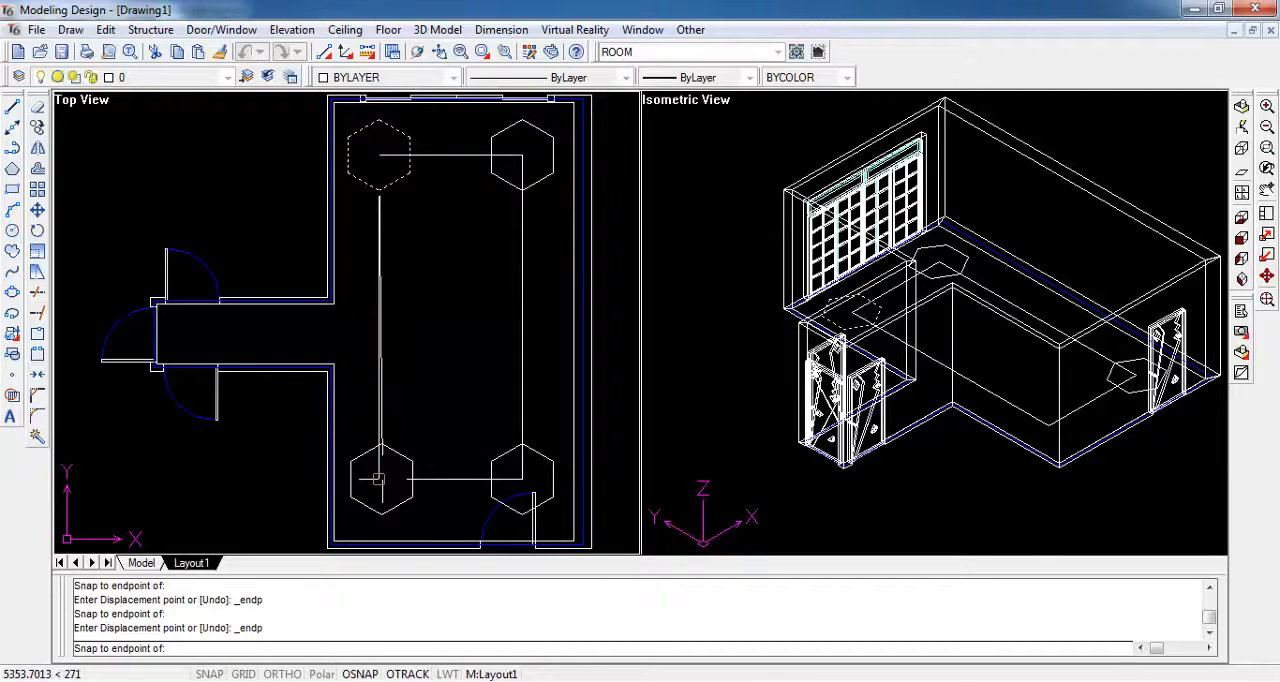
pyautogui.click(380, 478)
pyautogui.press('Escape')
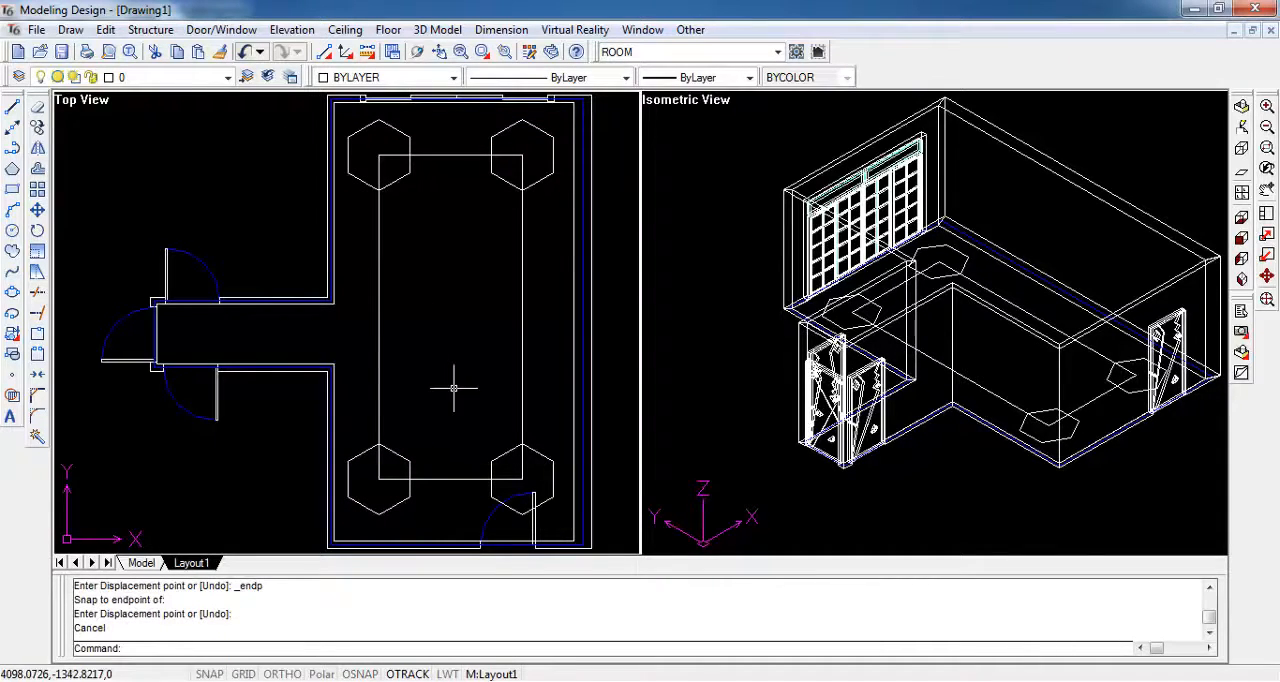
# - Using the rectangle and all four hexagons as cutting entities, trim the upper-left rectangle corner and the hexagon sides outside the outline there
pyautogui.click(105, 29)
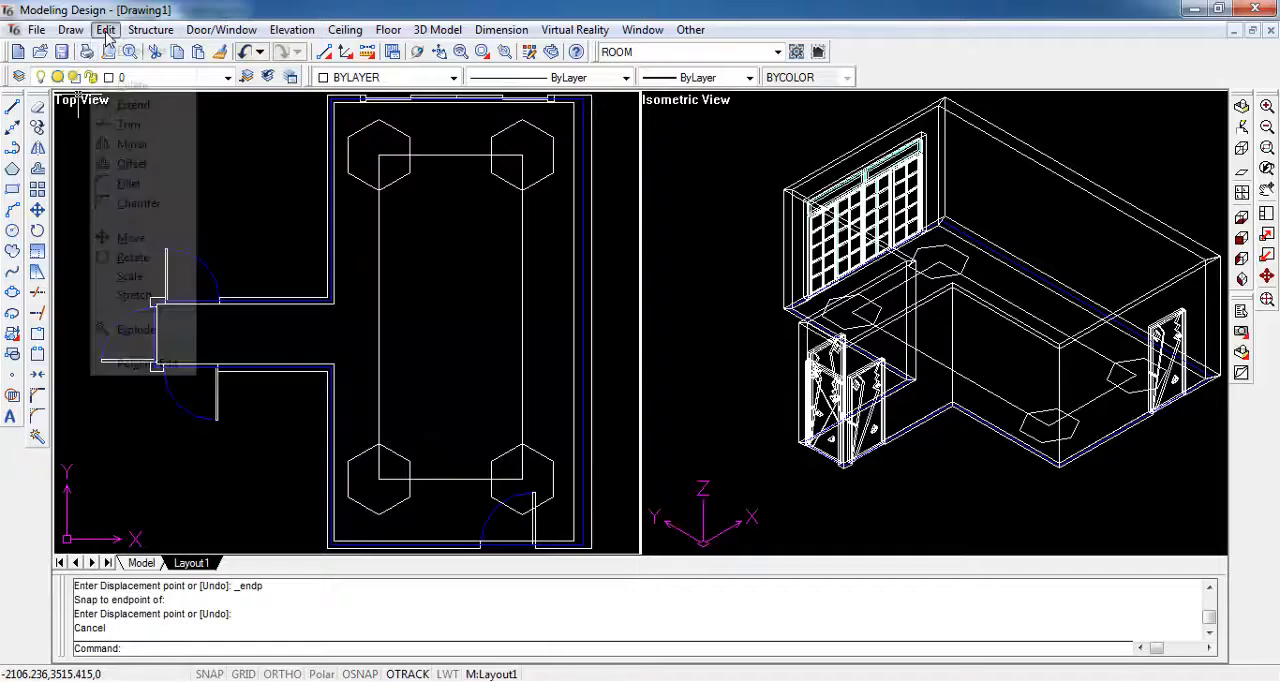
pyautogui.click(132, 124)
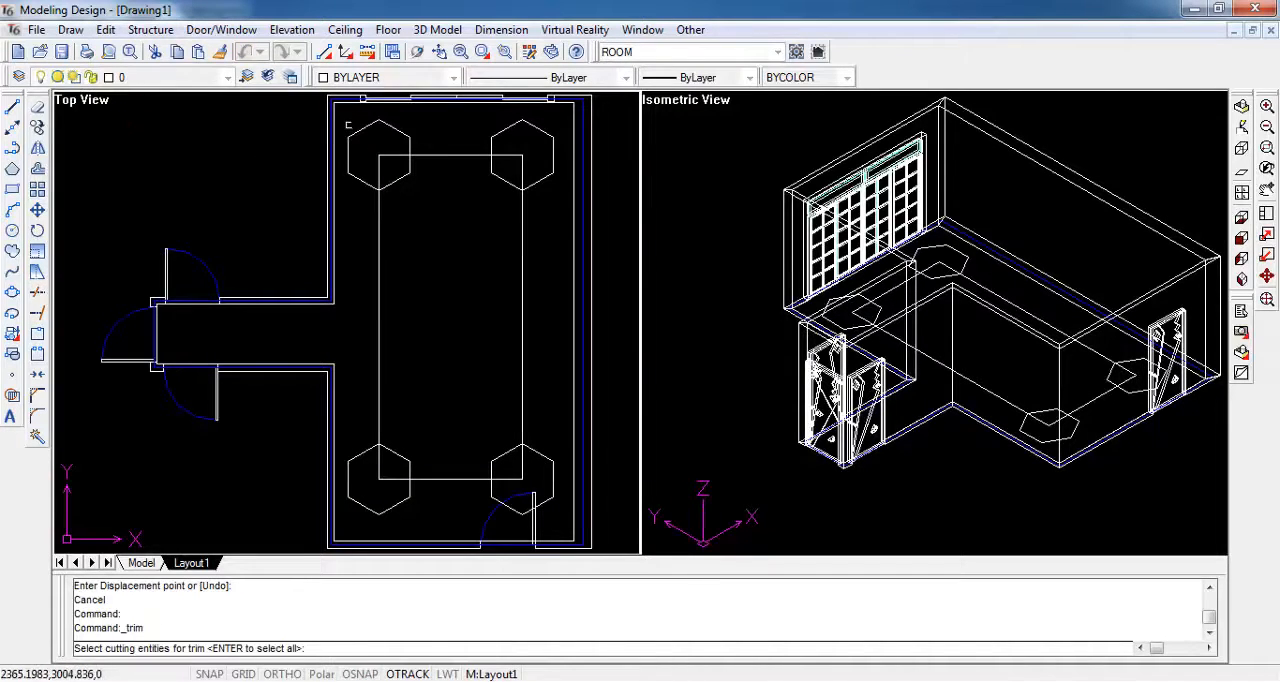
pyautogui.click(342, 112)
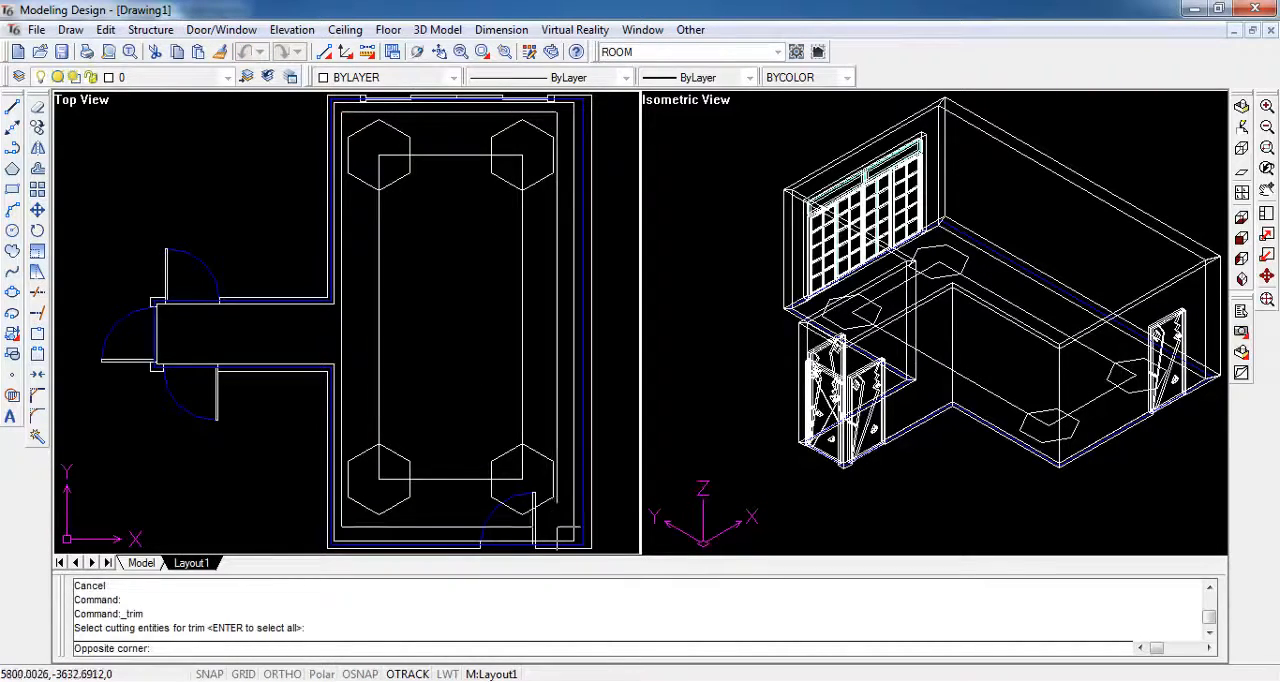
pyautogui.click(562, 528)
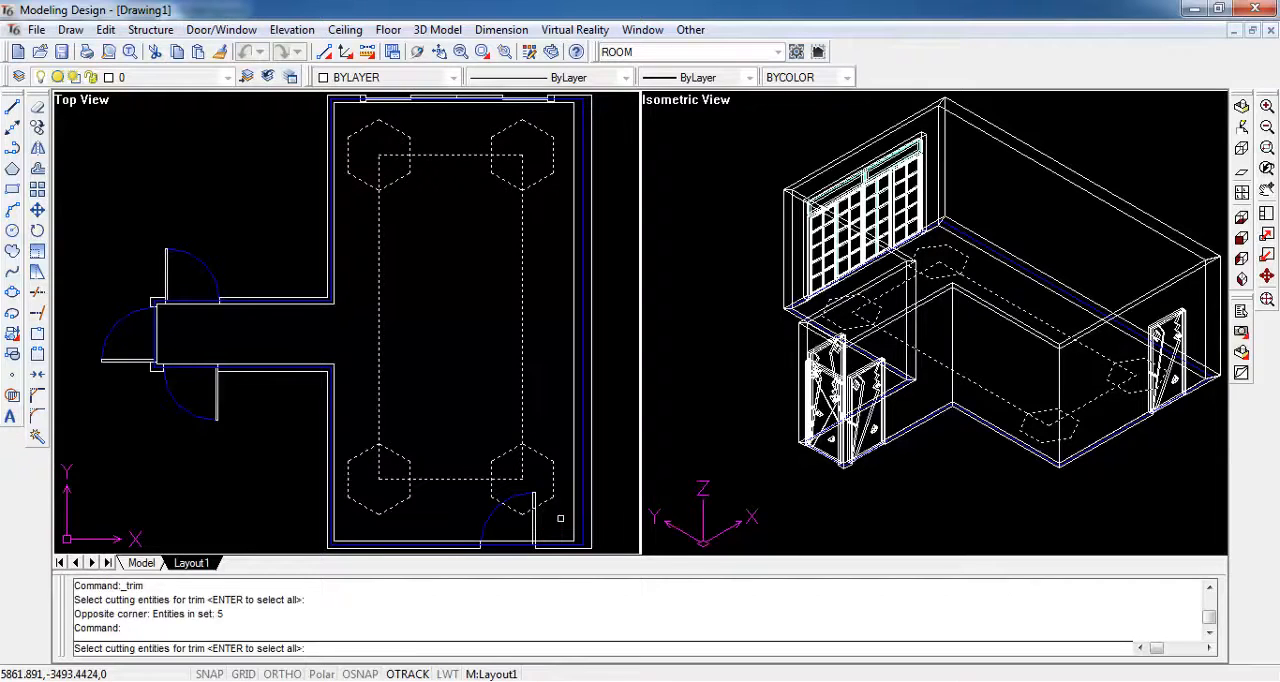
pyautogui.rightClick(560, 518)
pyautogui.click(380, 168)
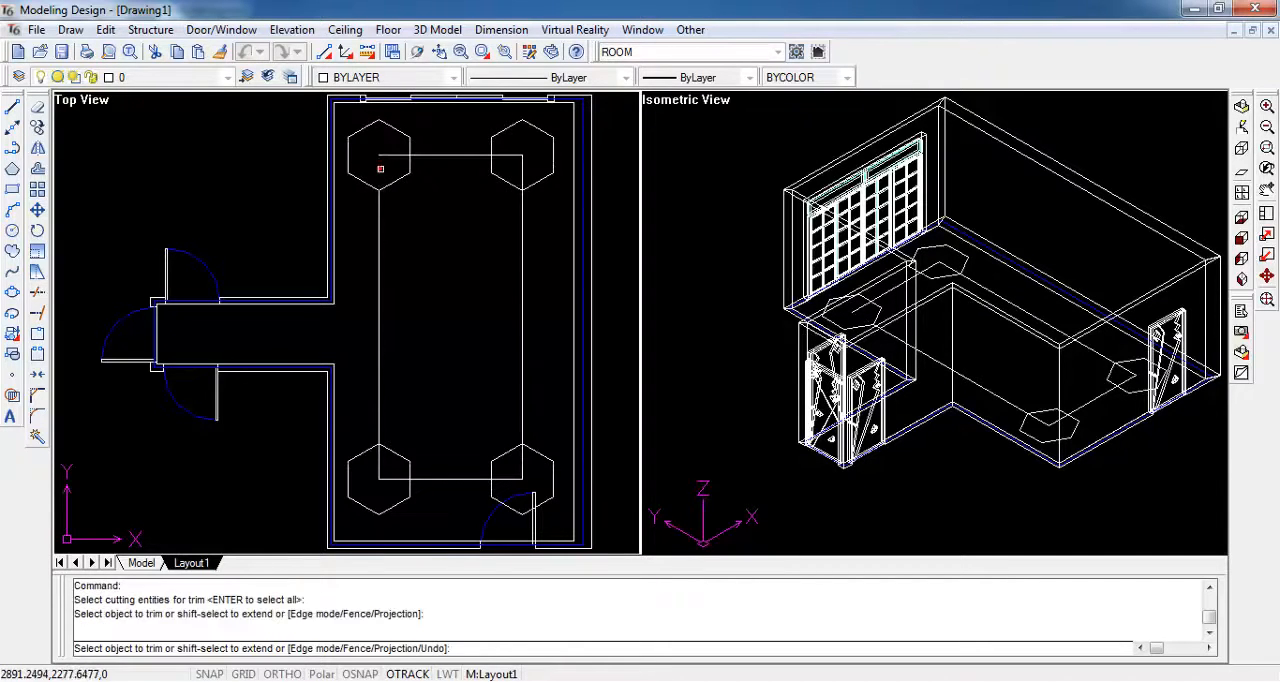
pyautogui.click(385, 156)
pyautogui.click(412, 144)
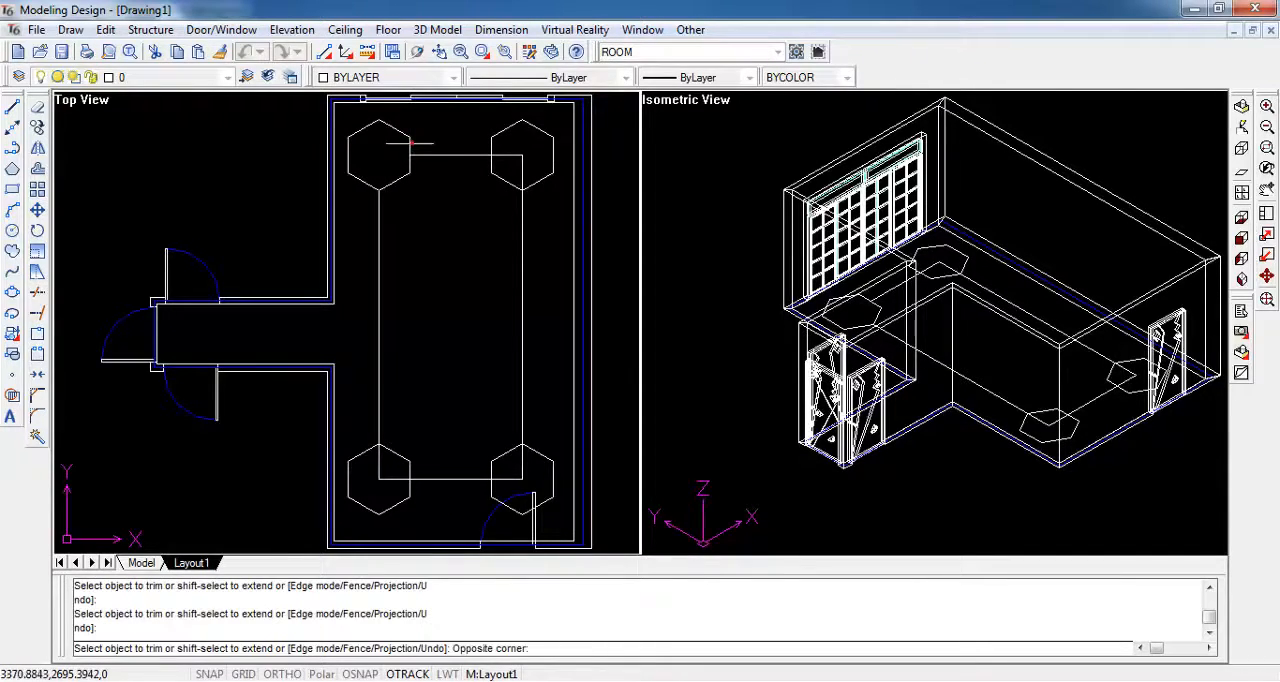
pyautogui.click(404, 138)
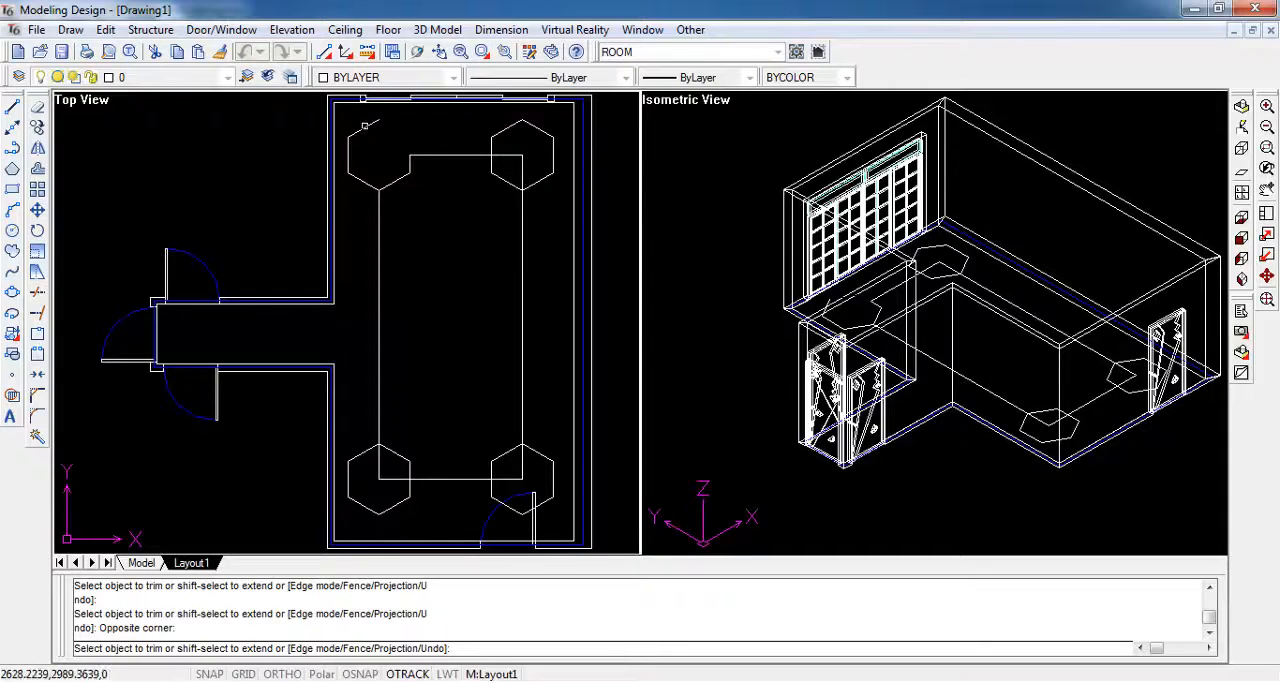
pyautogui.click(364, 127)
pyautogui.click(348, 150)
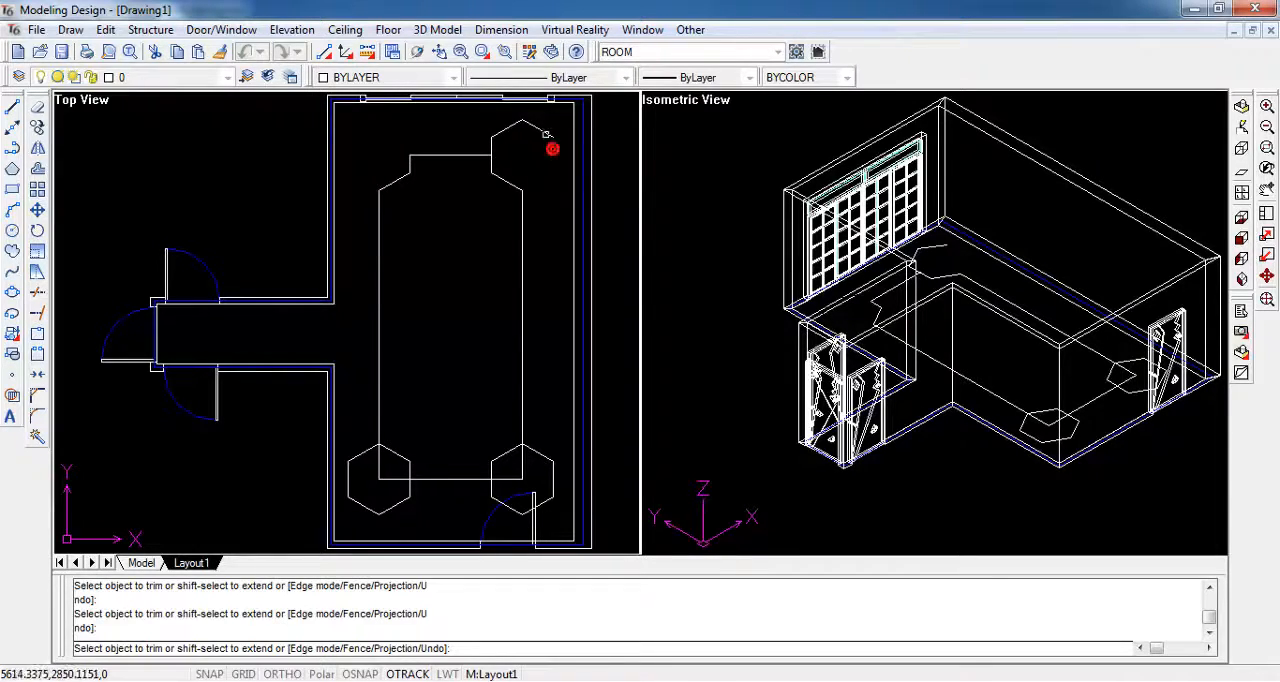
# - Trim the remaining three rectangle corners and their outer hexagon sides, leaving one notched outline, and end the trimming
pyautogui.click(505, 128)
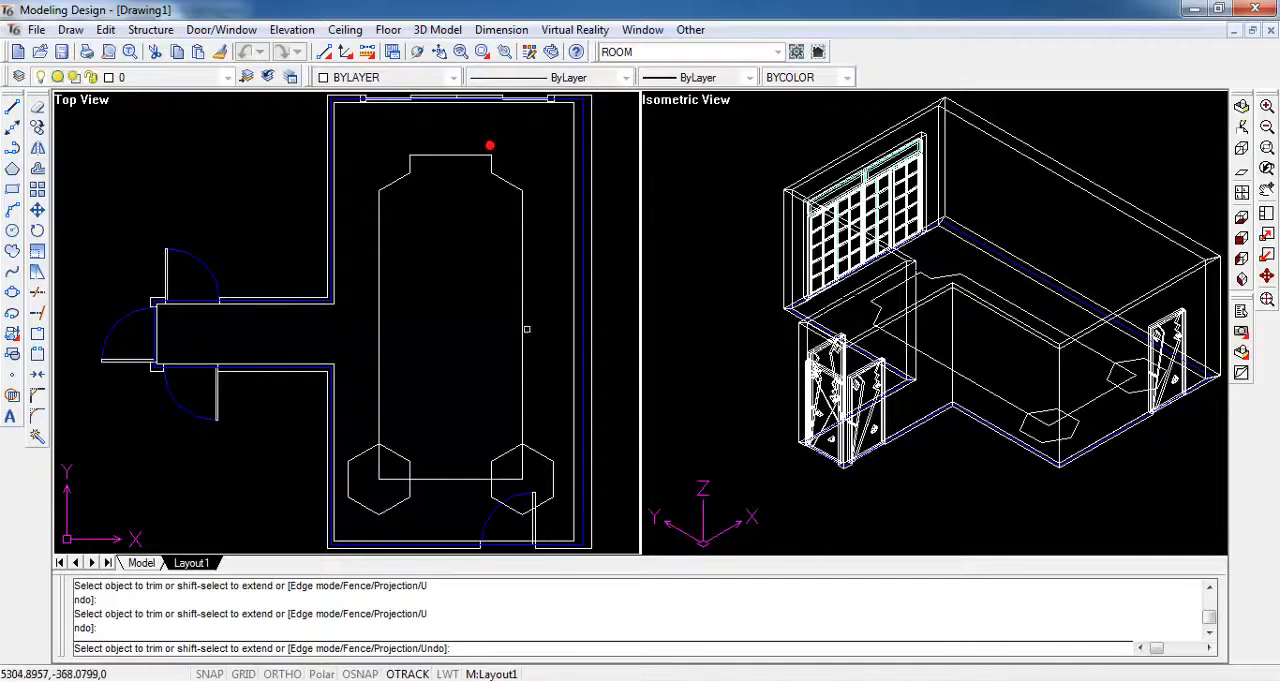
pyautogui.click(503, 480)
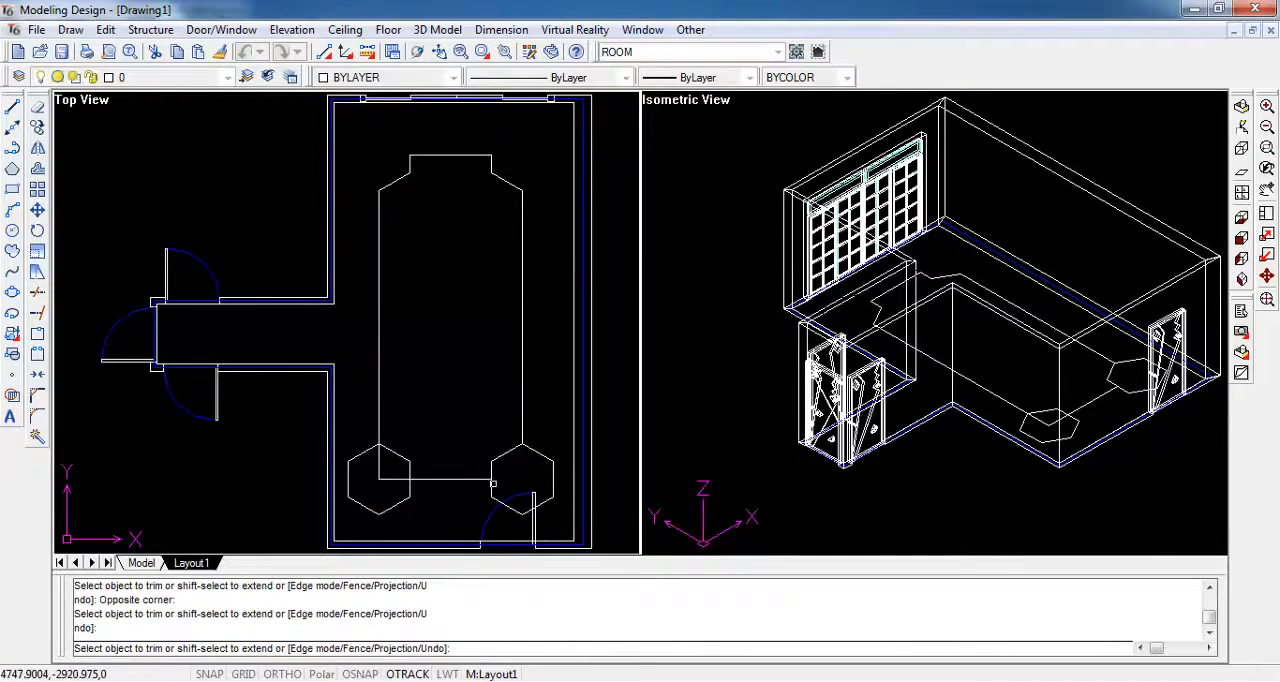
pyautogui.click(494, 481)
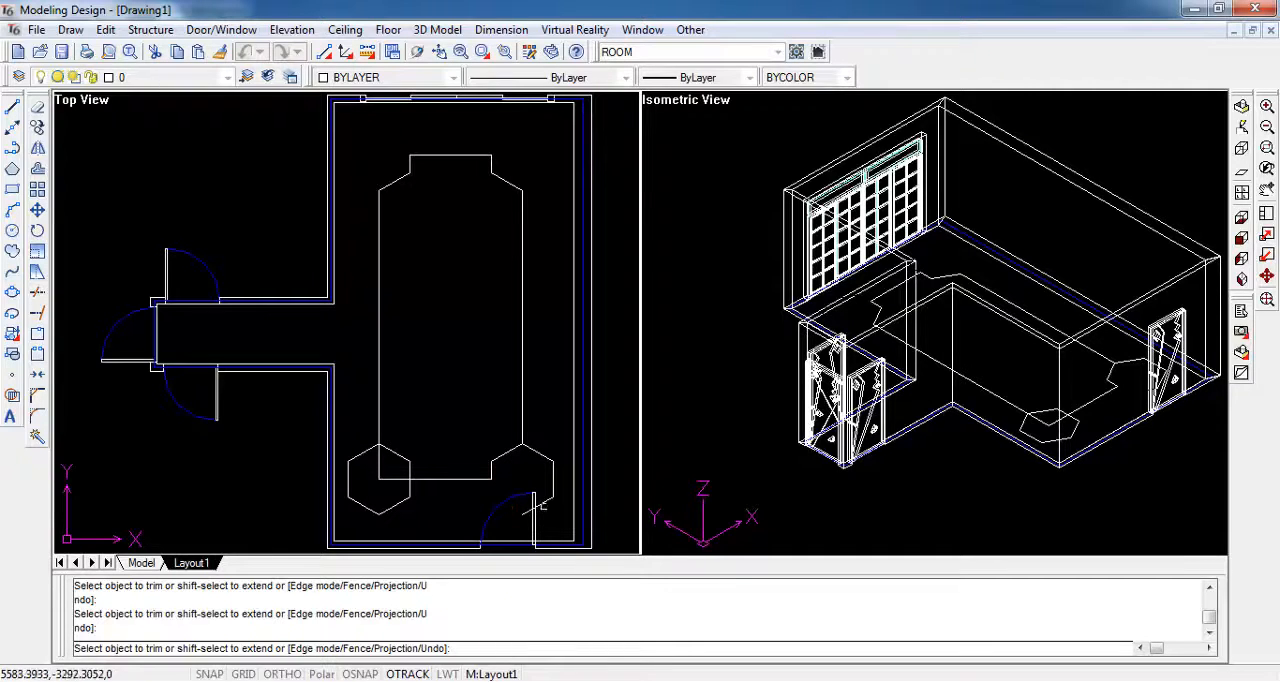
pyautogui.click(543, 455)
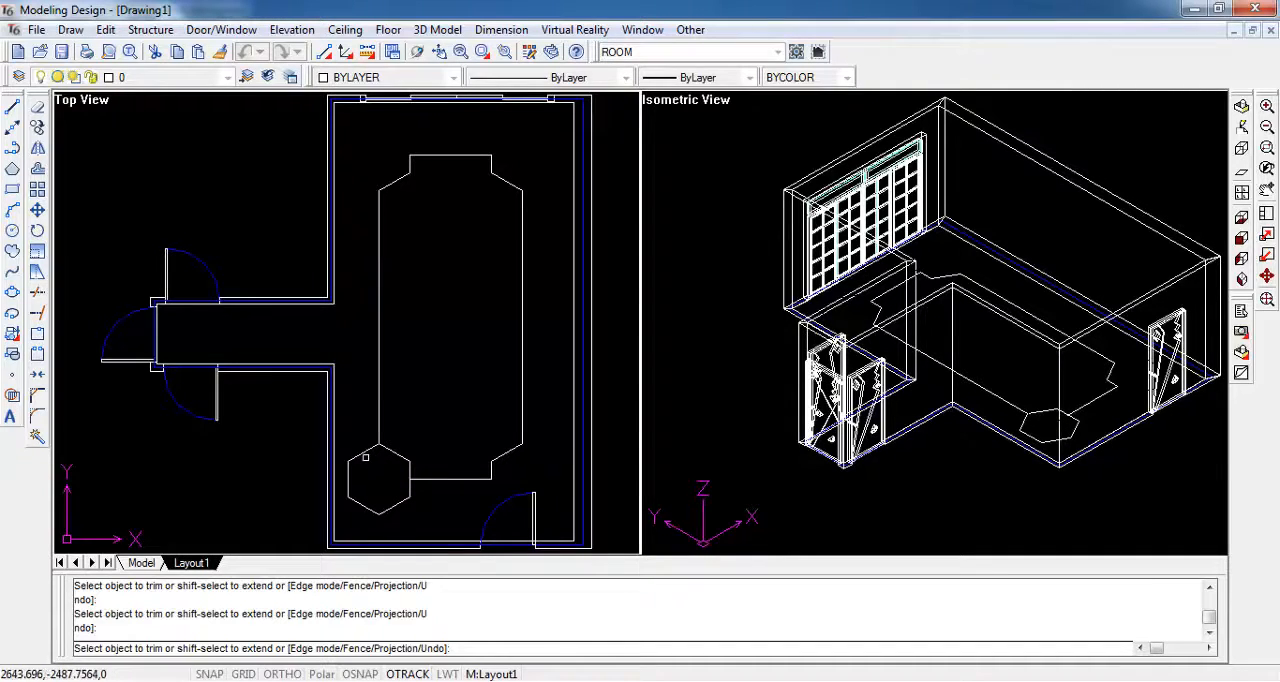
pyautogui.click(356, 465)
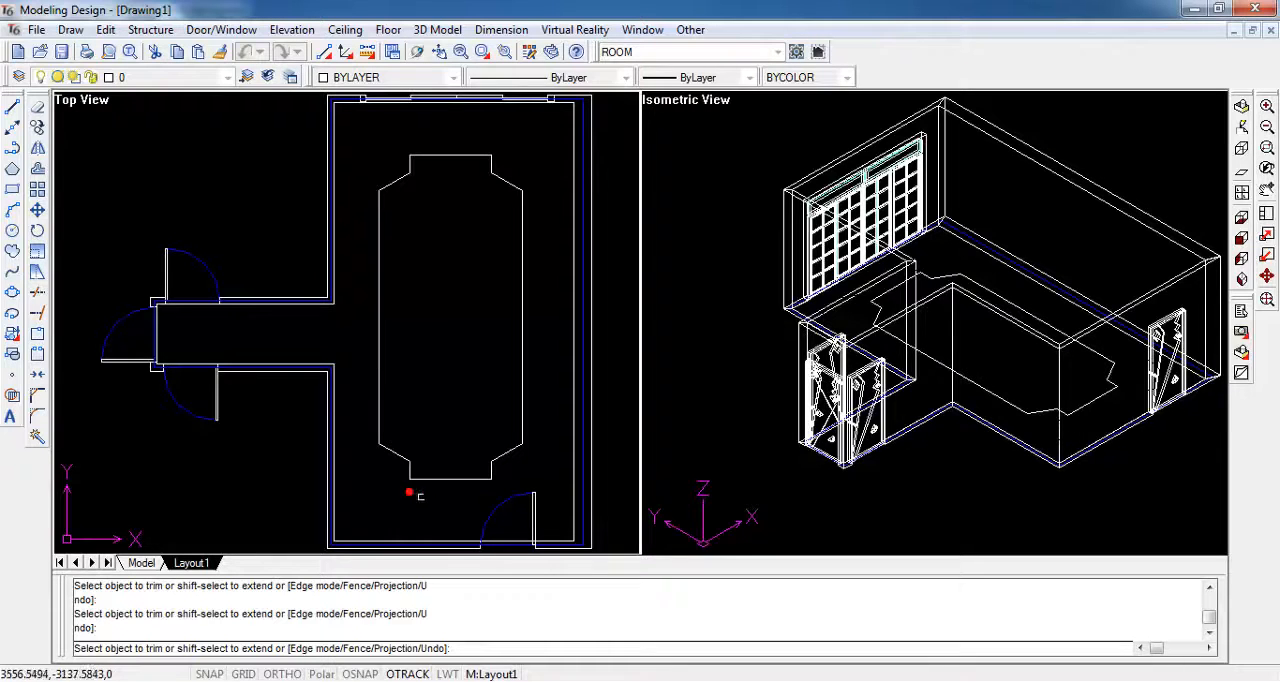
pyautogui.press('Escape')
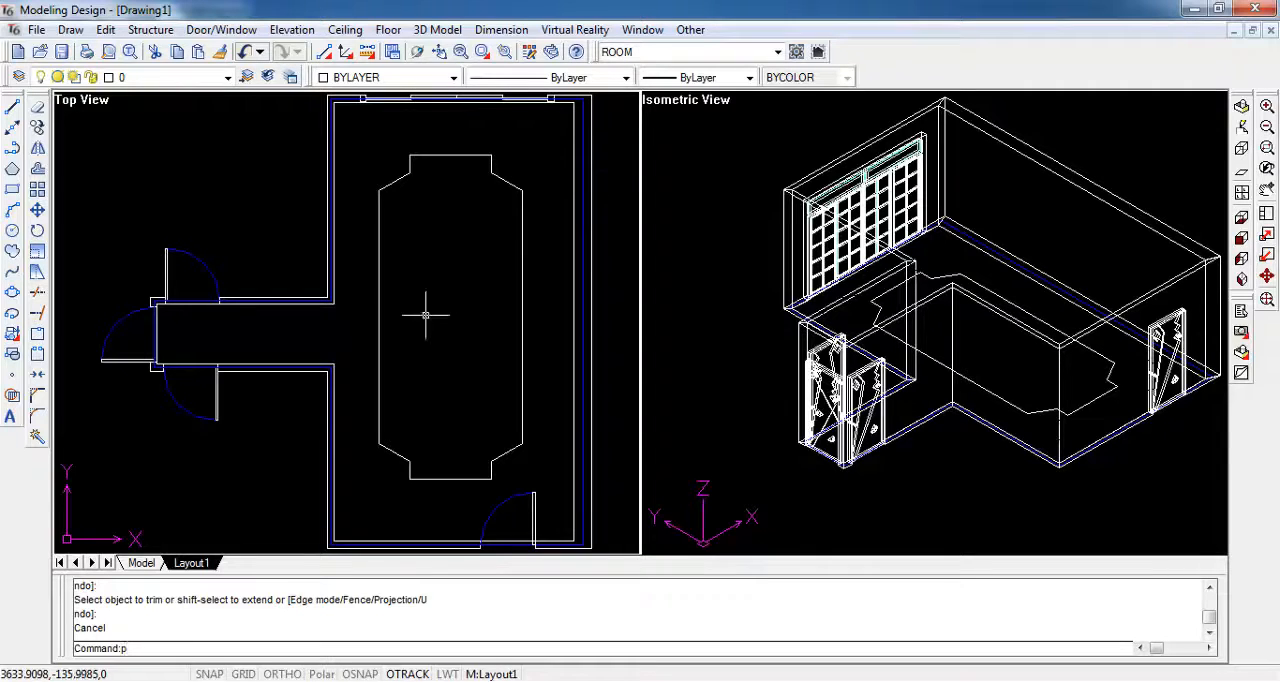
# - Join all segments of the notched outline into one closed polyline with the polyline edit command's Join option
pyautogui.press('Return')
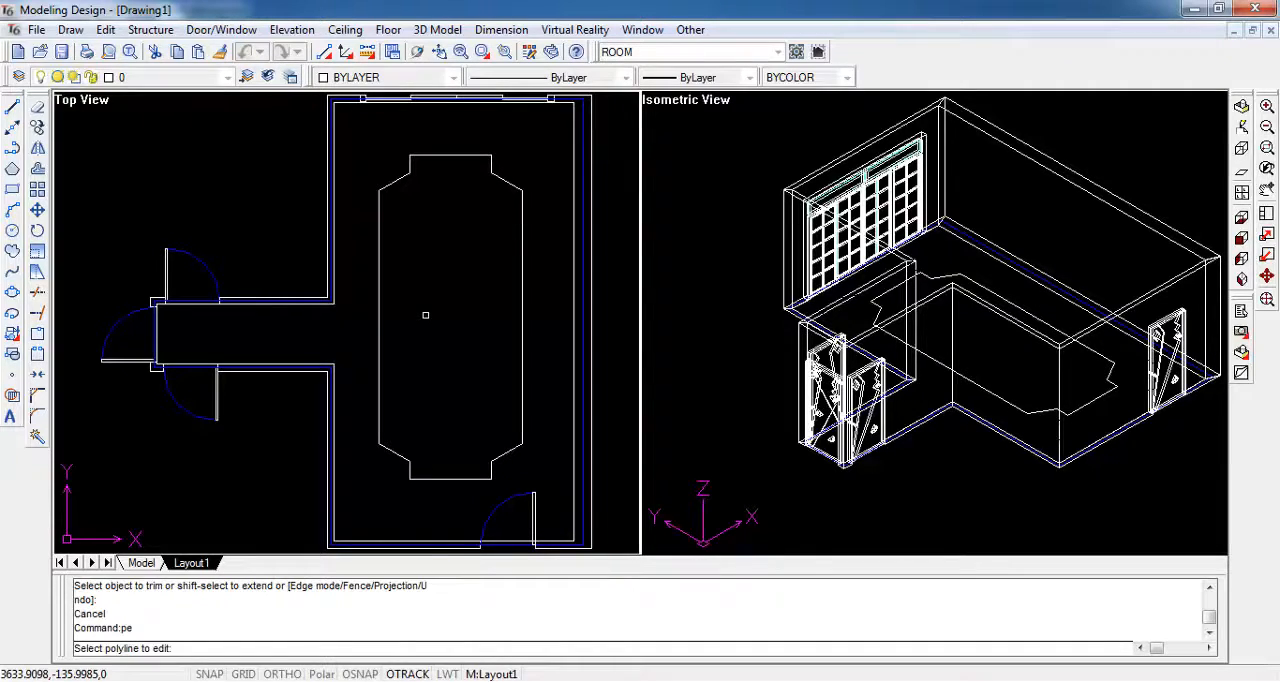
pyautogui.click(363, 131)
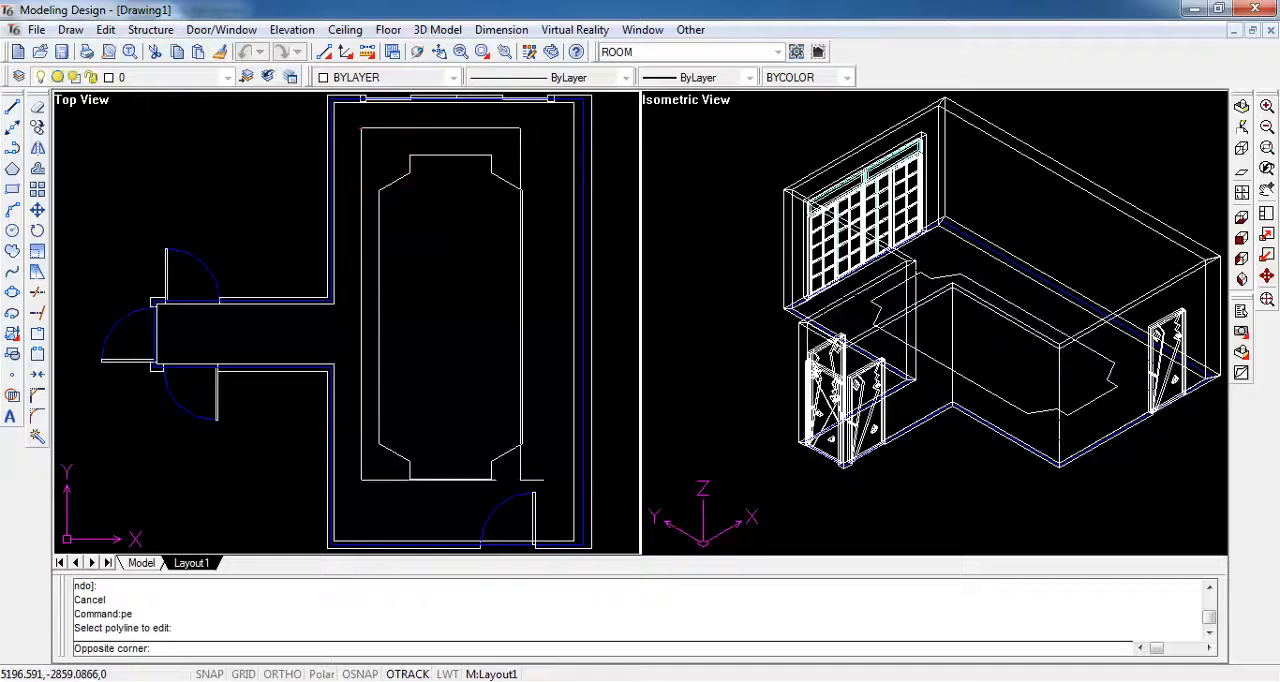
pyautogui.click(533, 490)
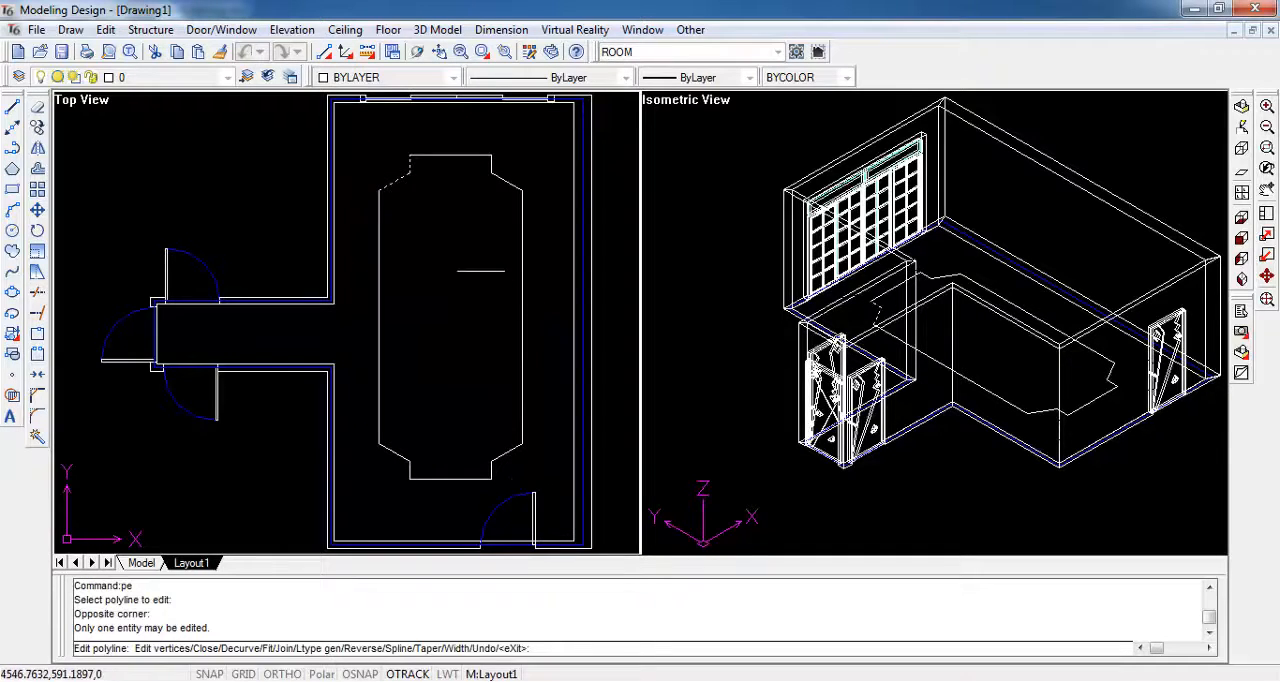
pyautogui.write('j')
pyautogui.press('Return')
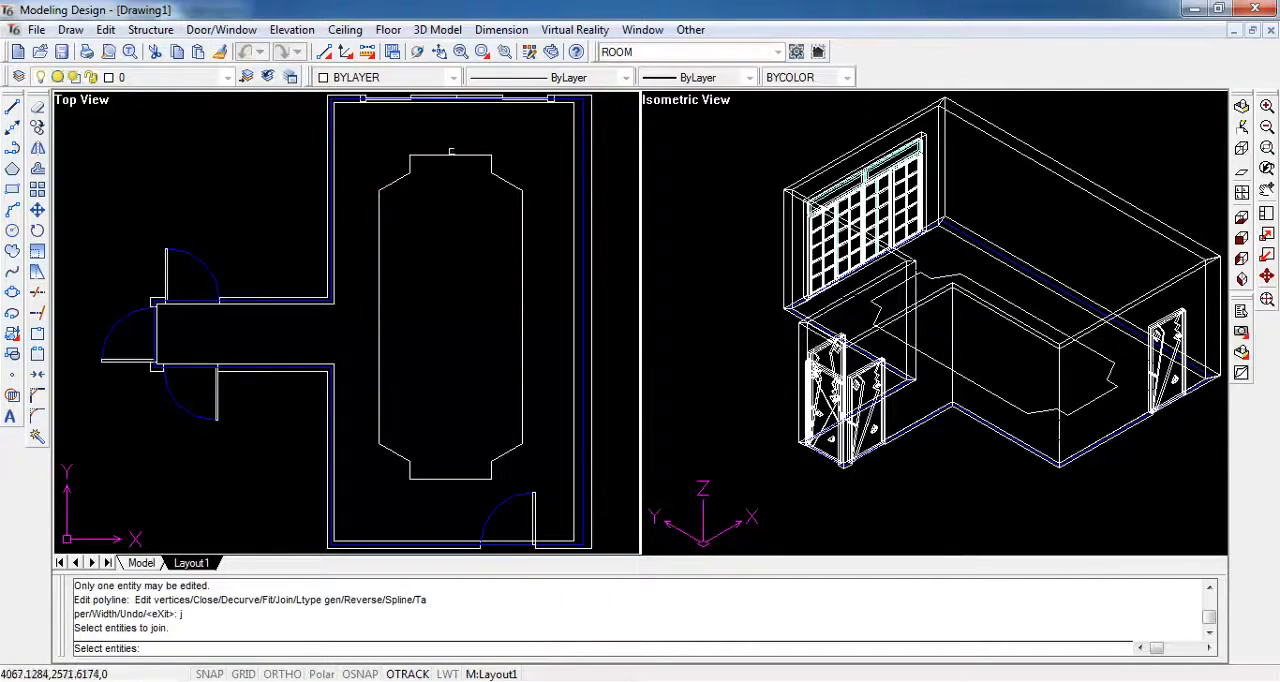
pyautogui.click(348, 128)
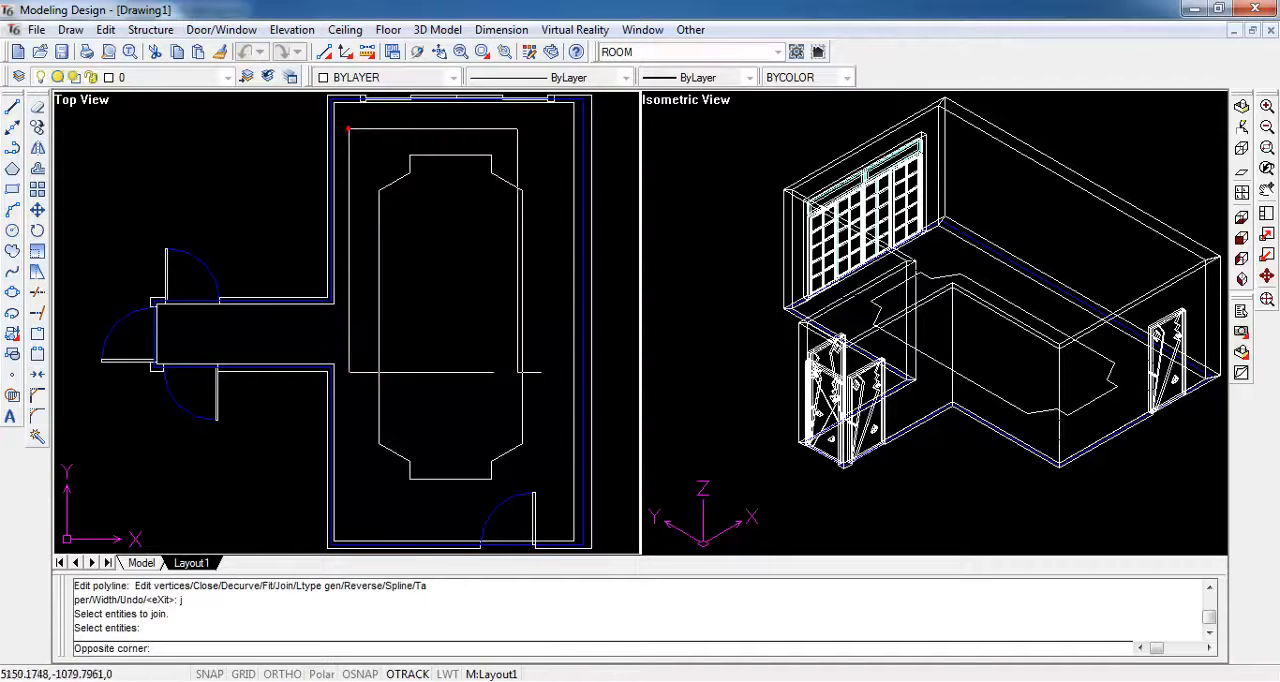
pyautogui.click(546, 487)
pyautogui.press('Return')
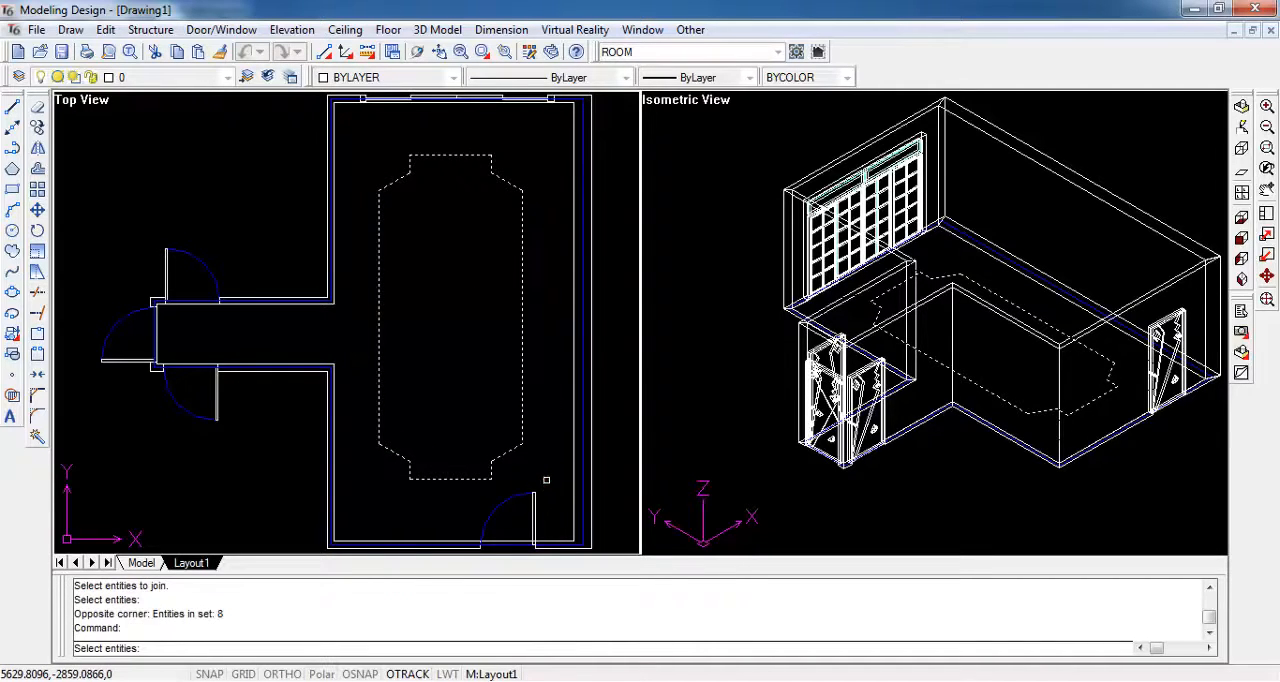
pyautogui.press('Return')
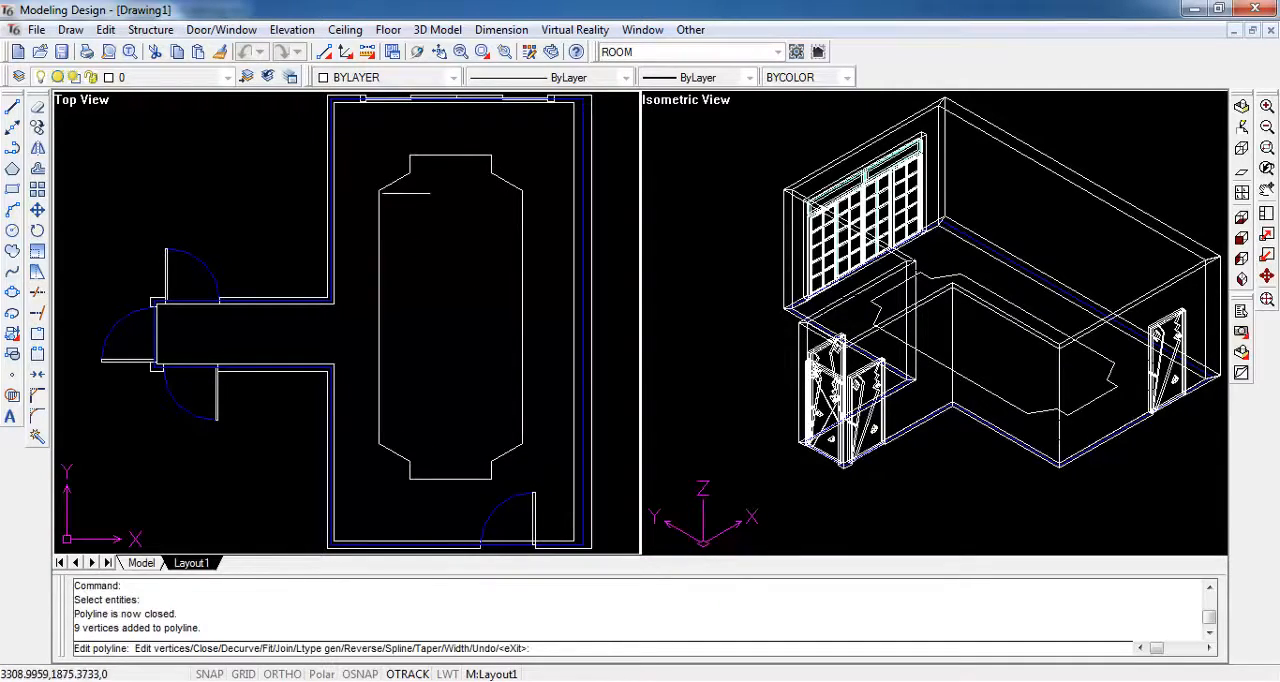
pyautogui.press('Escape')
pyautogui.click(398, 183)
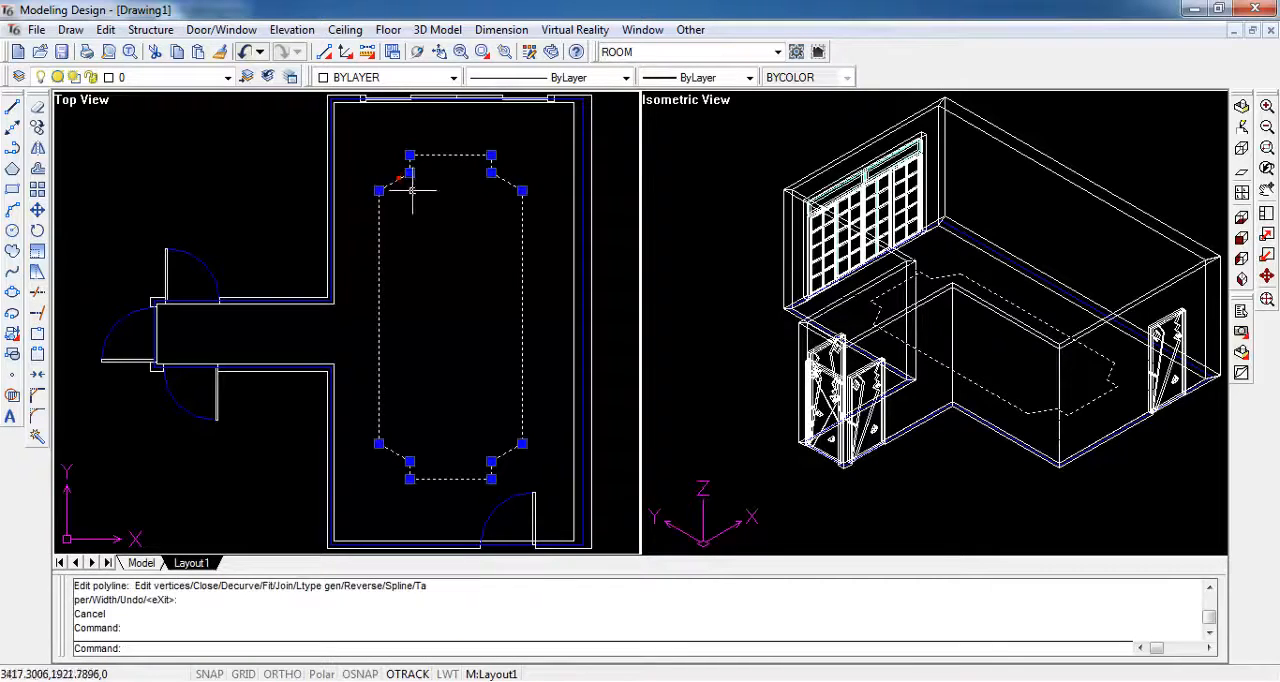
pyautogui.press('Escape')
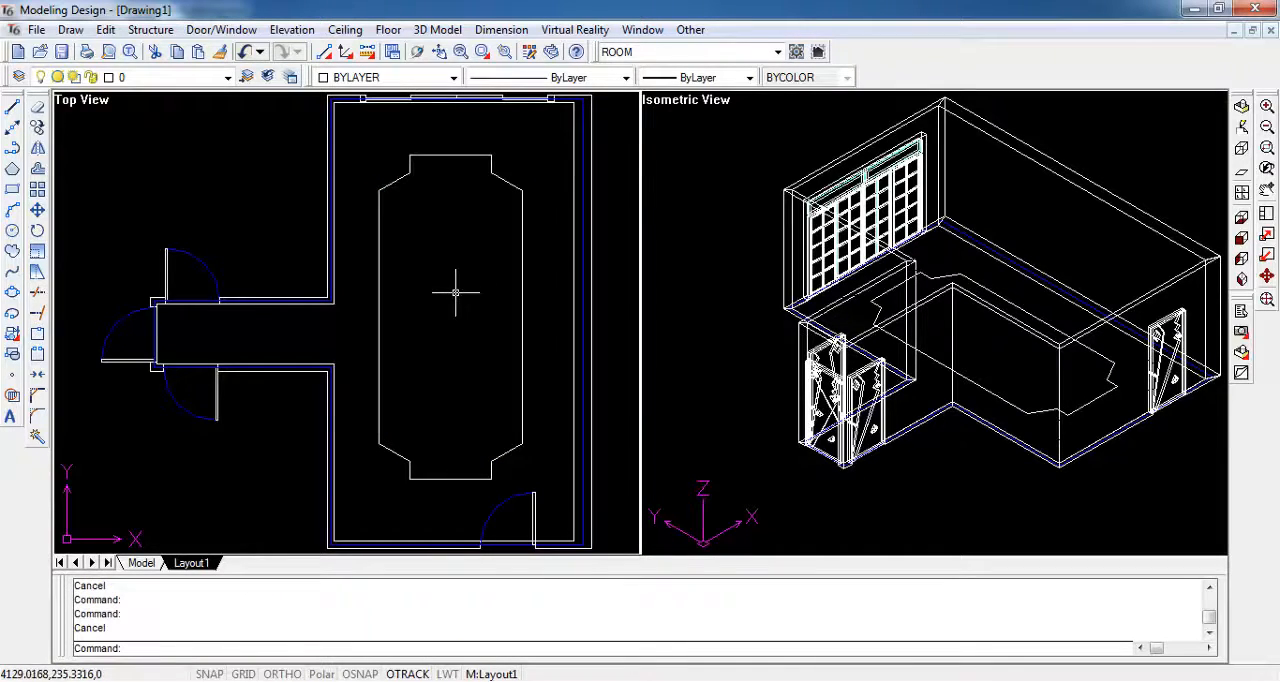
# - Configure a solid layered ceiling with Distance A 2800 and the Light option enabled, and accept the settings
pyautogui.click(345, 29)
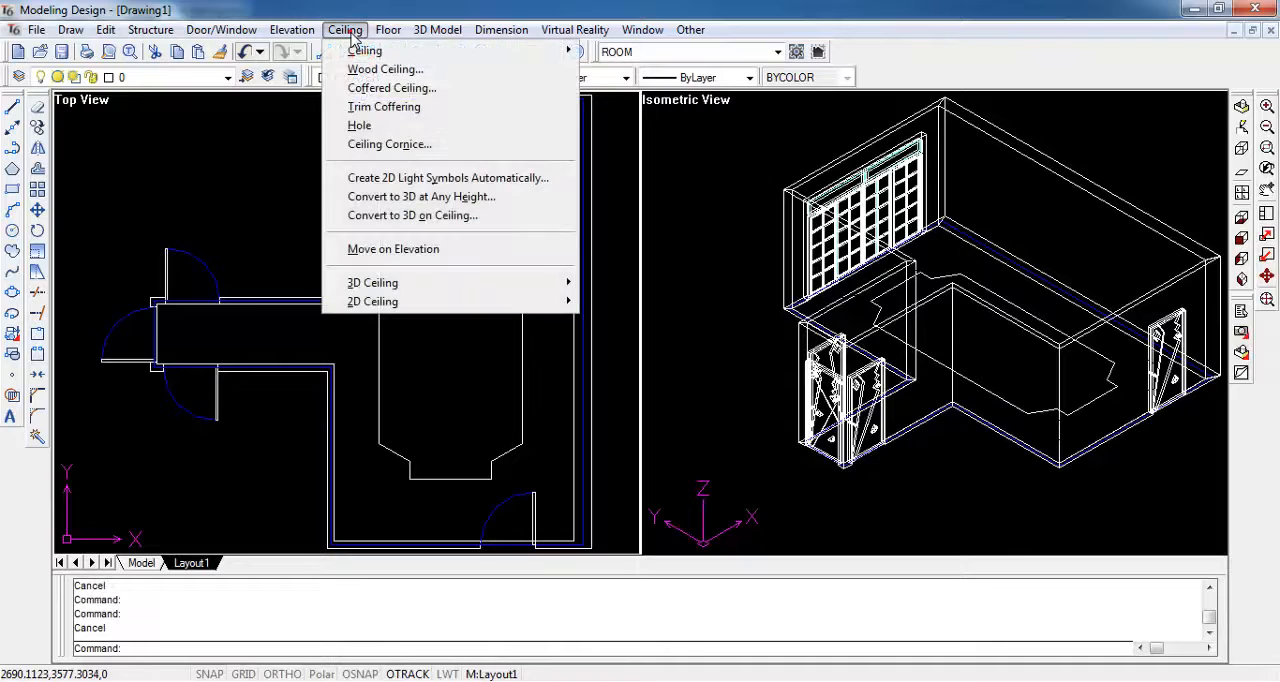
pyautogui.moveTo(376, 53)
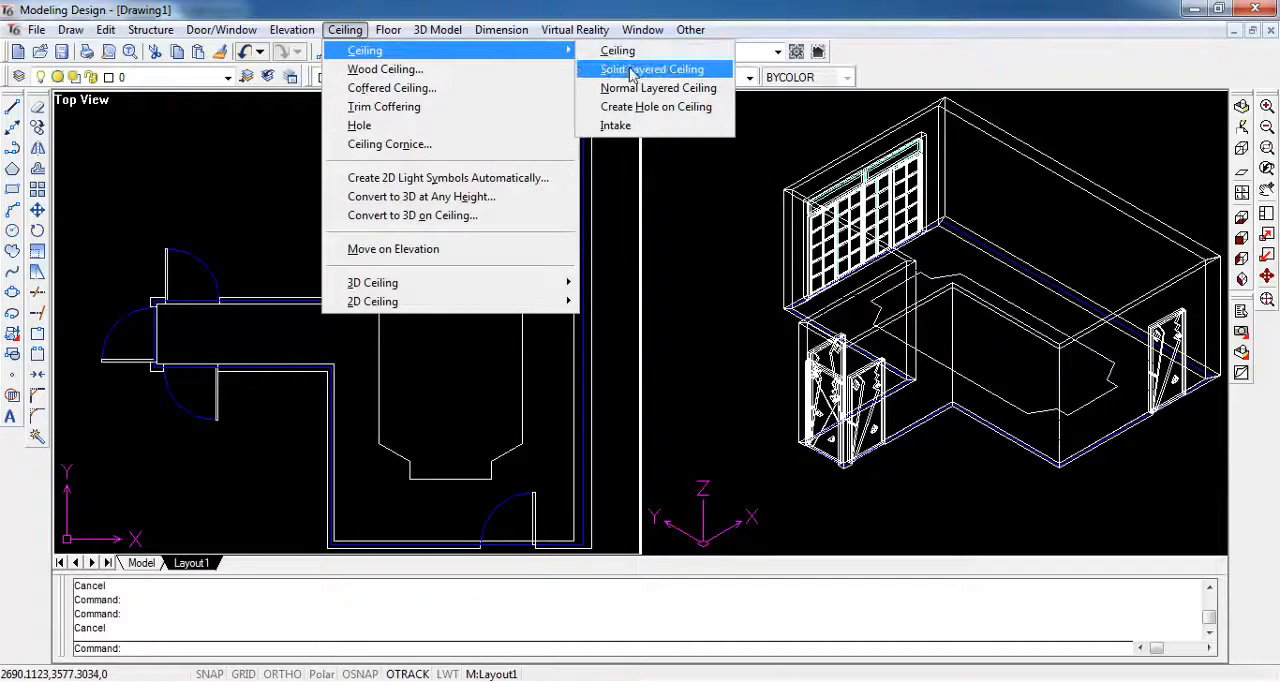
pyautogui.click(696, 70)
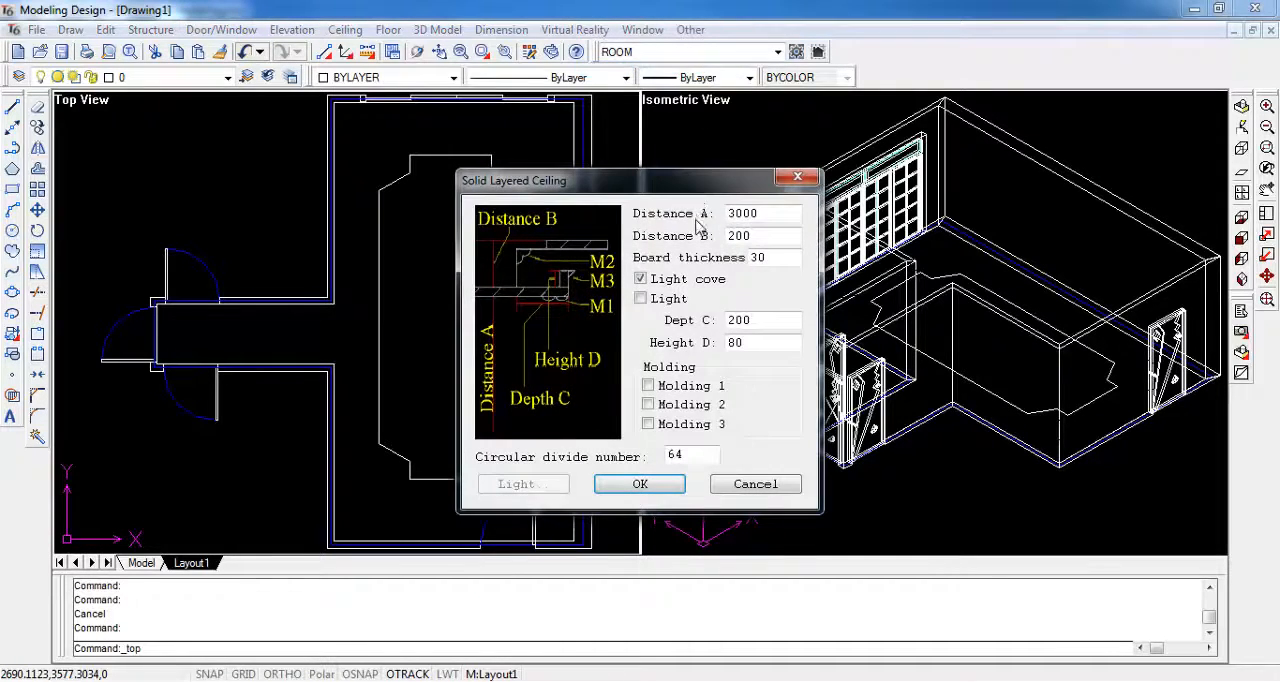
pyautogui.doubleClick(769, 213)
pyautogui.write('28')
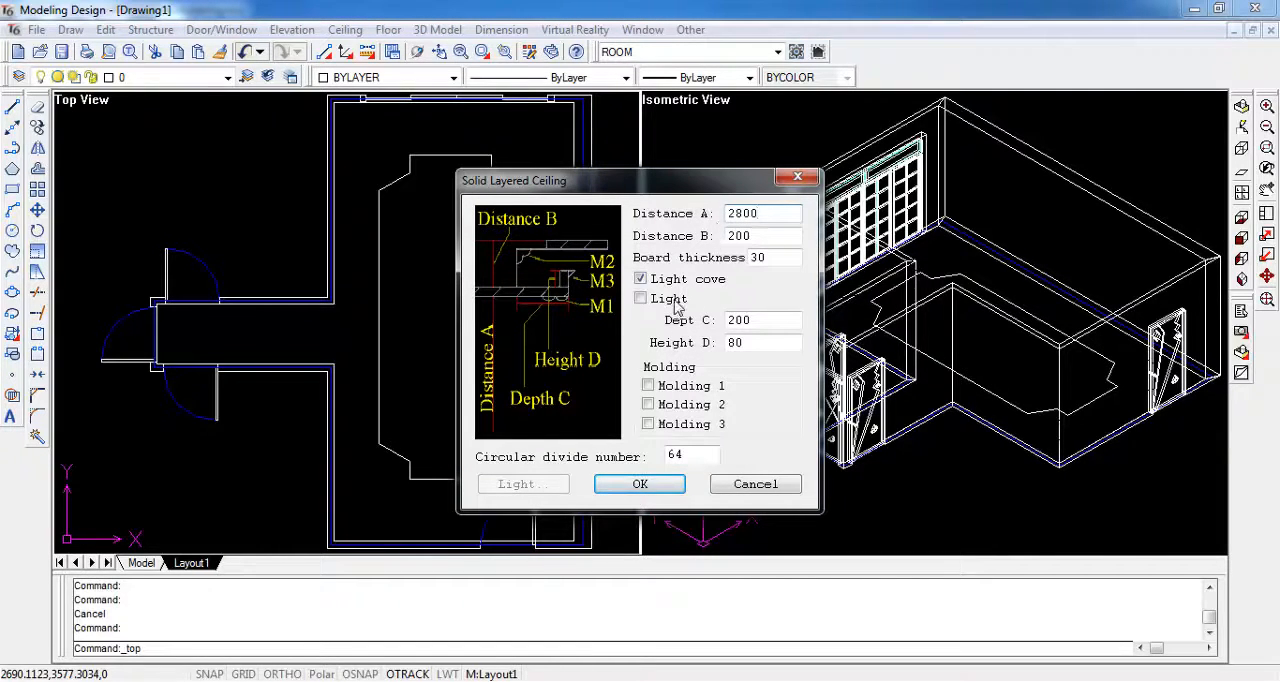
pyautogui.click(643, 300)
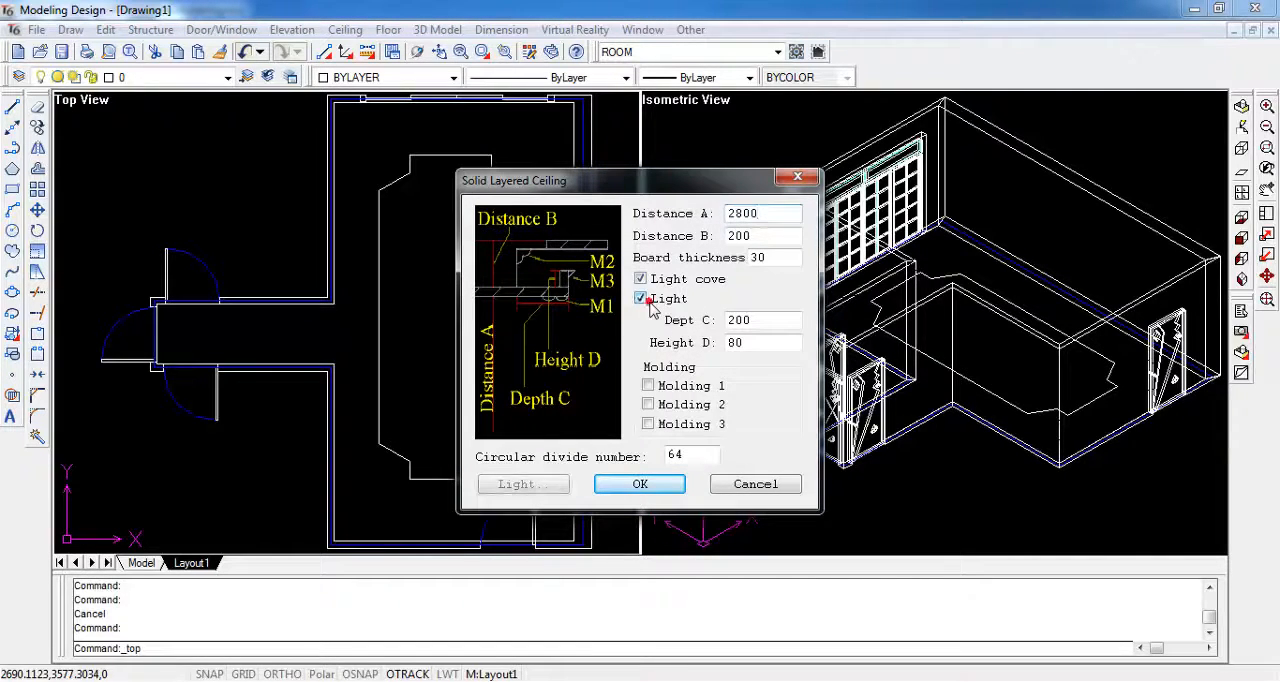
pyautogui.click(638, 484)
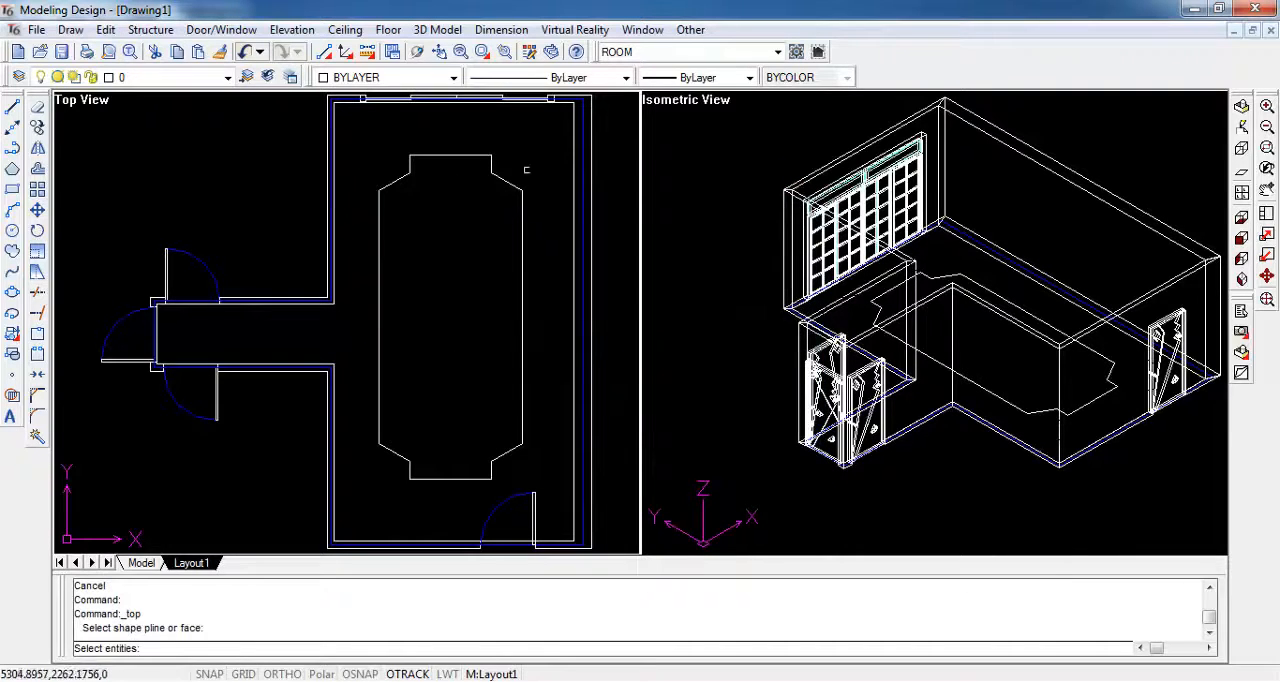
# - Create the layered ceiling using the room's inner wall outline as the shape and the notched polyline as the second baseline
pyautogui.click(573, 135)
pyautogui.press('Return')
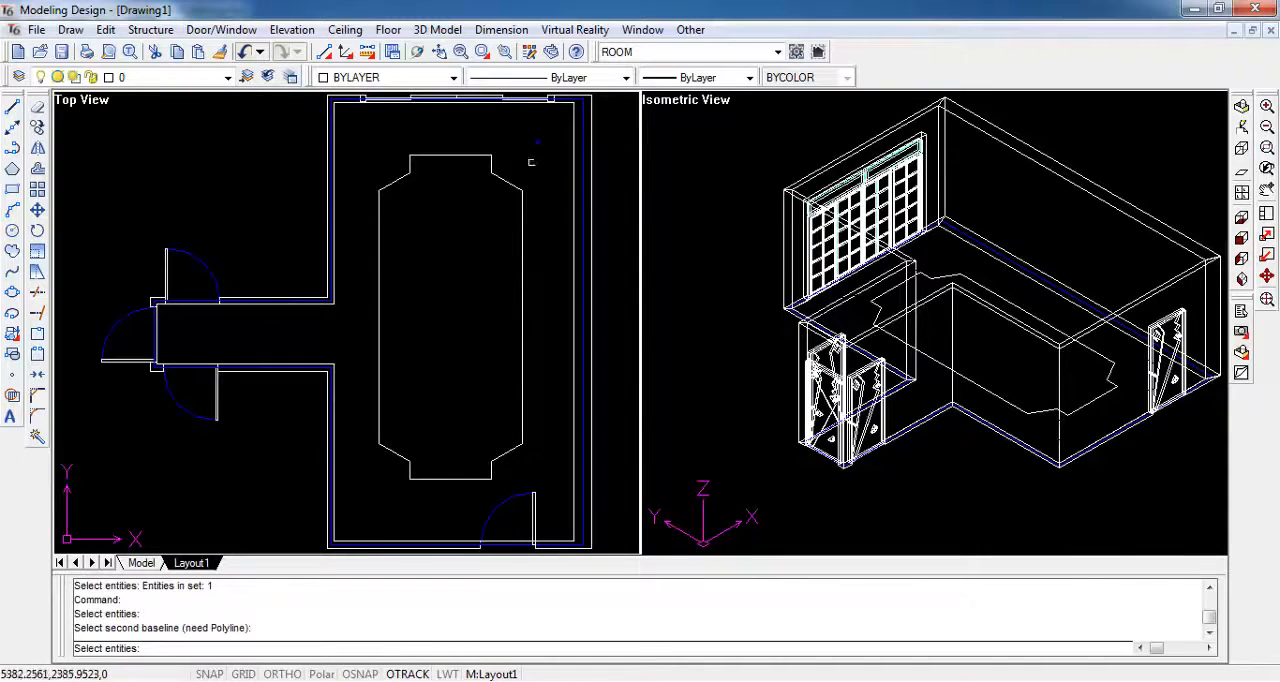
pyautogui.click(510, 185)
pyautogui.press('Return')
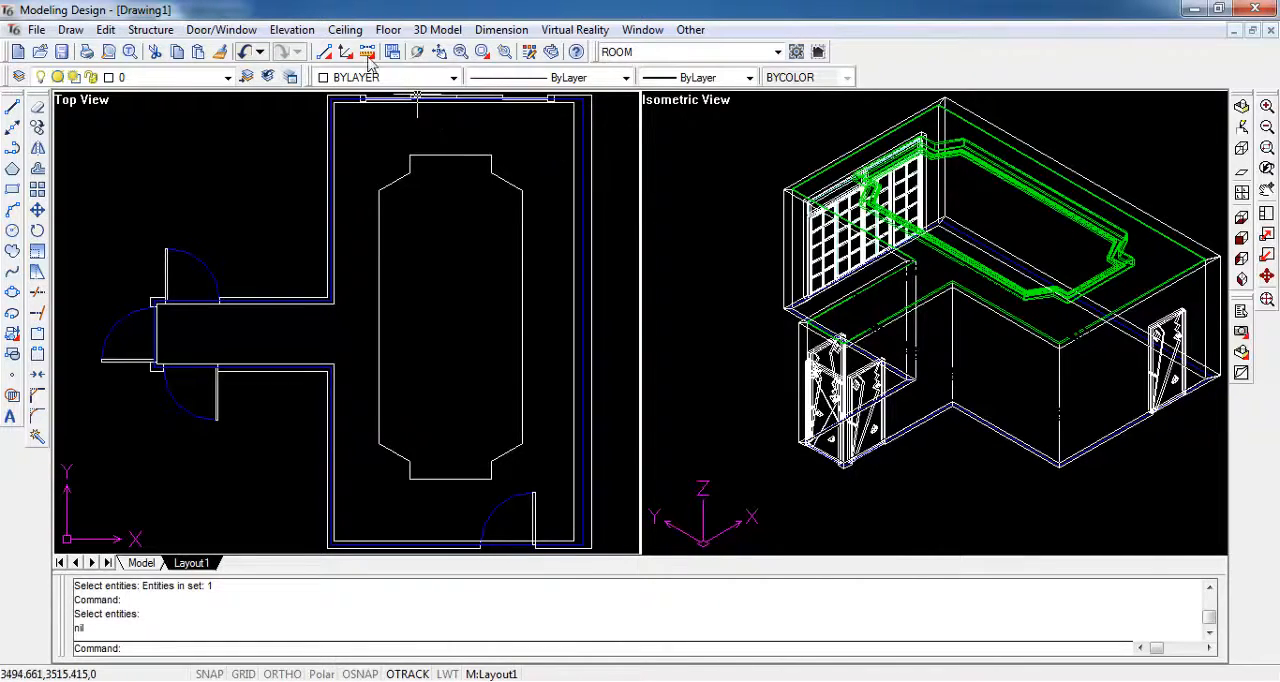
# - Set up automatic 2D light symbols in a straight-line arrangement with a radius of 50, and accept the settings
pyautogui.click(345, 29)
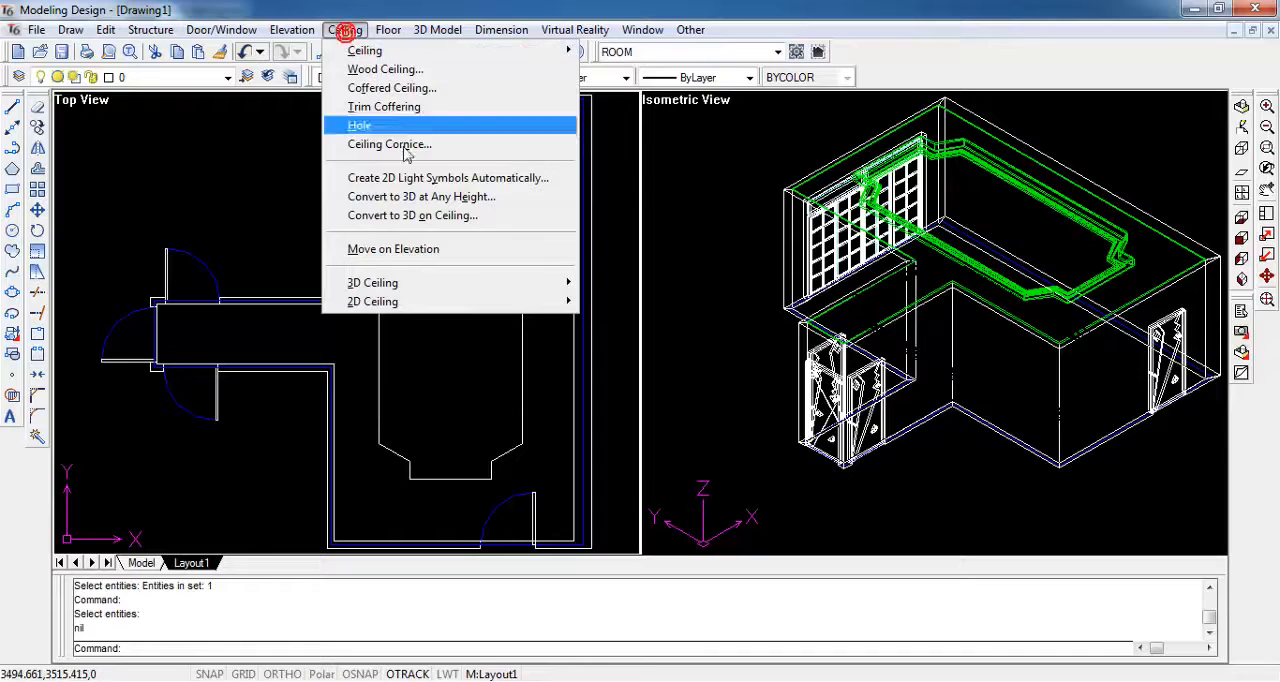
pyautogui.click(563, 180)
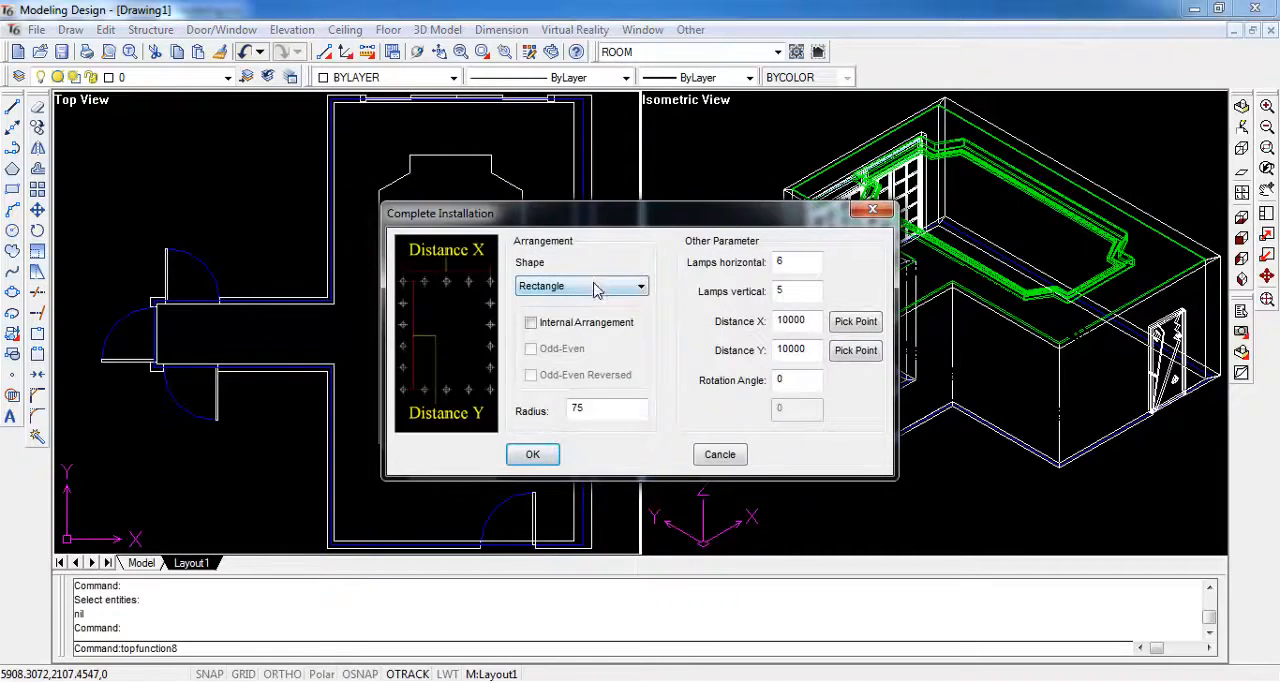
pyautogui.click(595, 289)
pyautogui.click(588, 301)
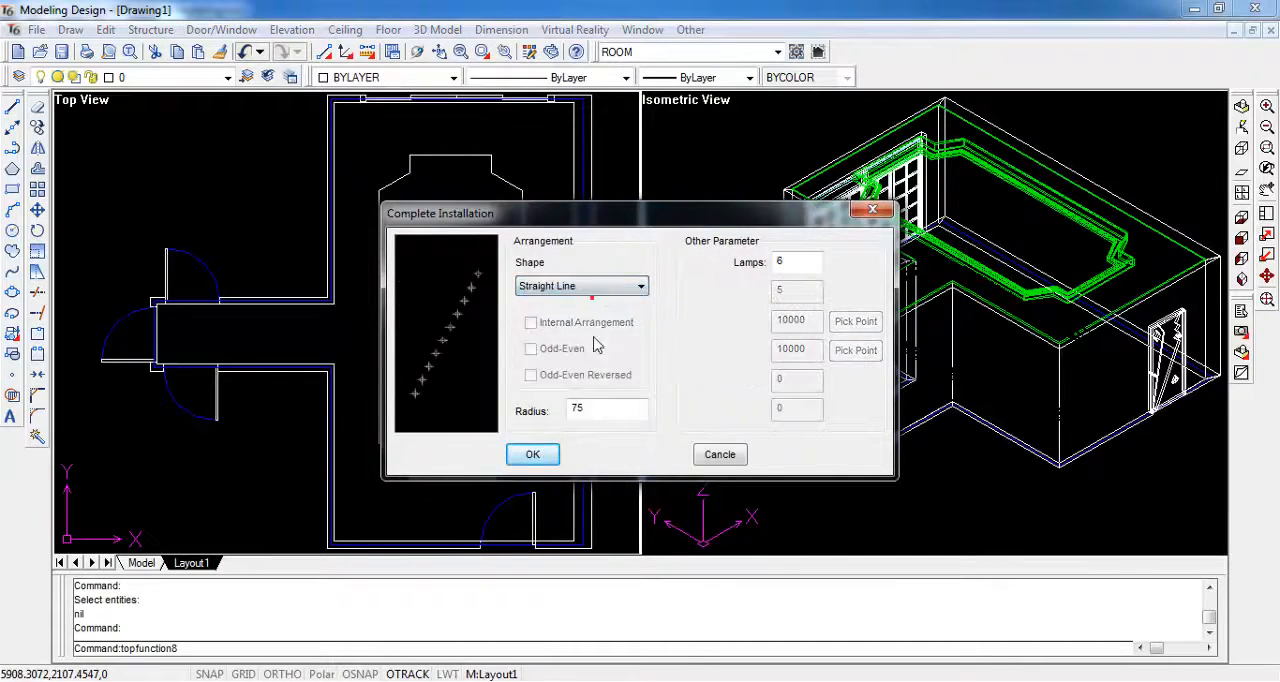
pyautogui.doubleClick(590, 405)
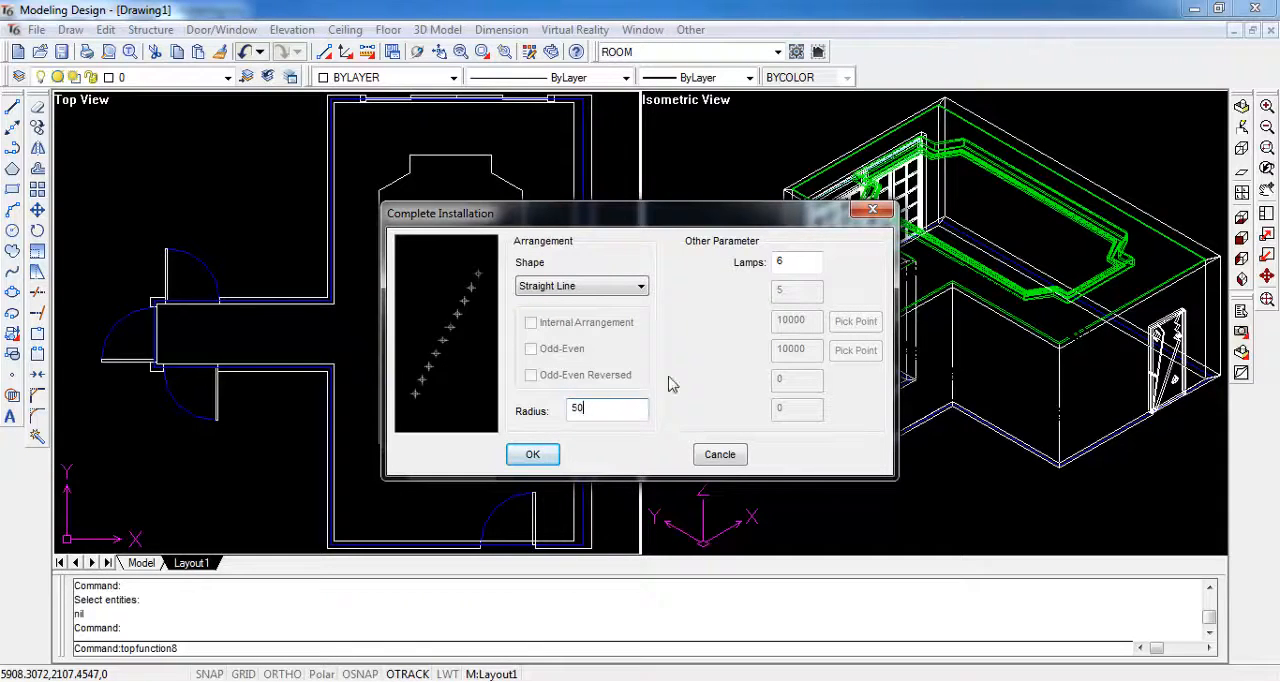
pyautogui.click(554, 457)
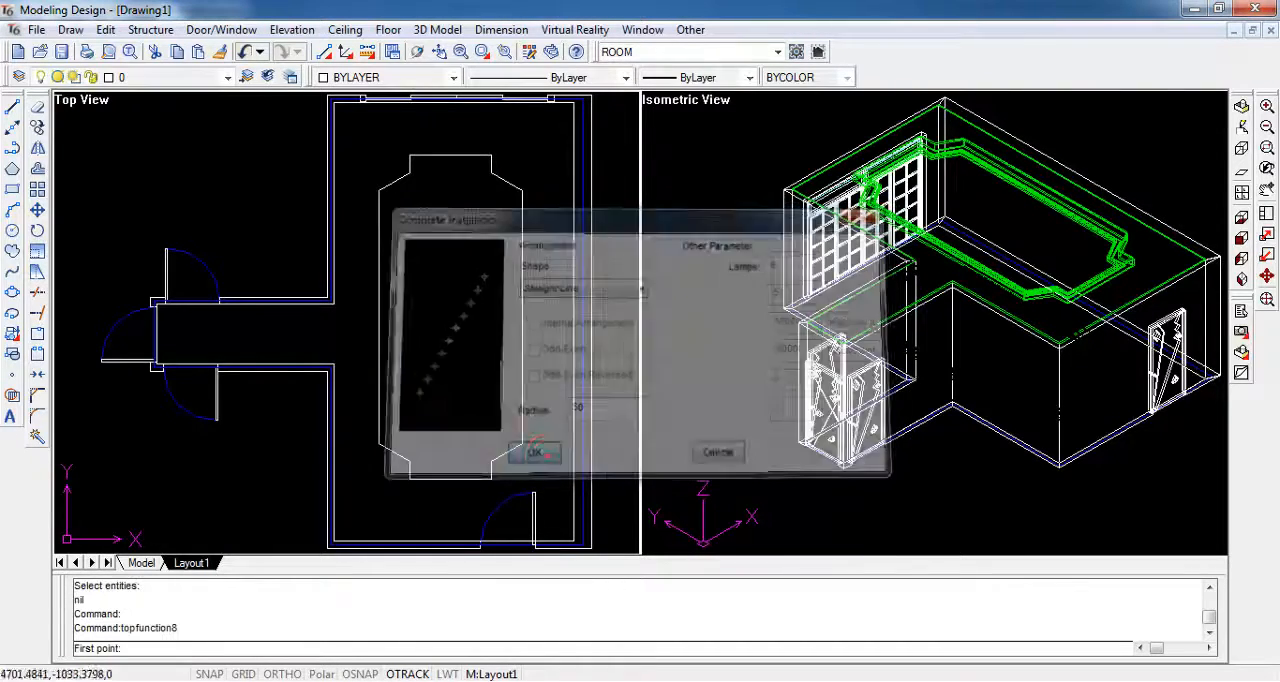
# - Place a vertical row of lamps in the top view between the notched outline and the corridor-side wall, with Ortho on
pyautogui.click(360, 130)
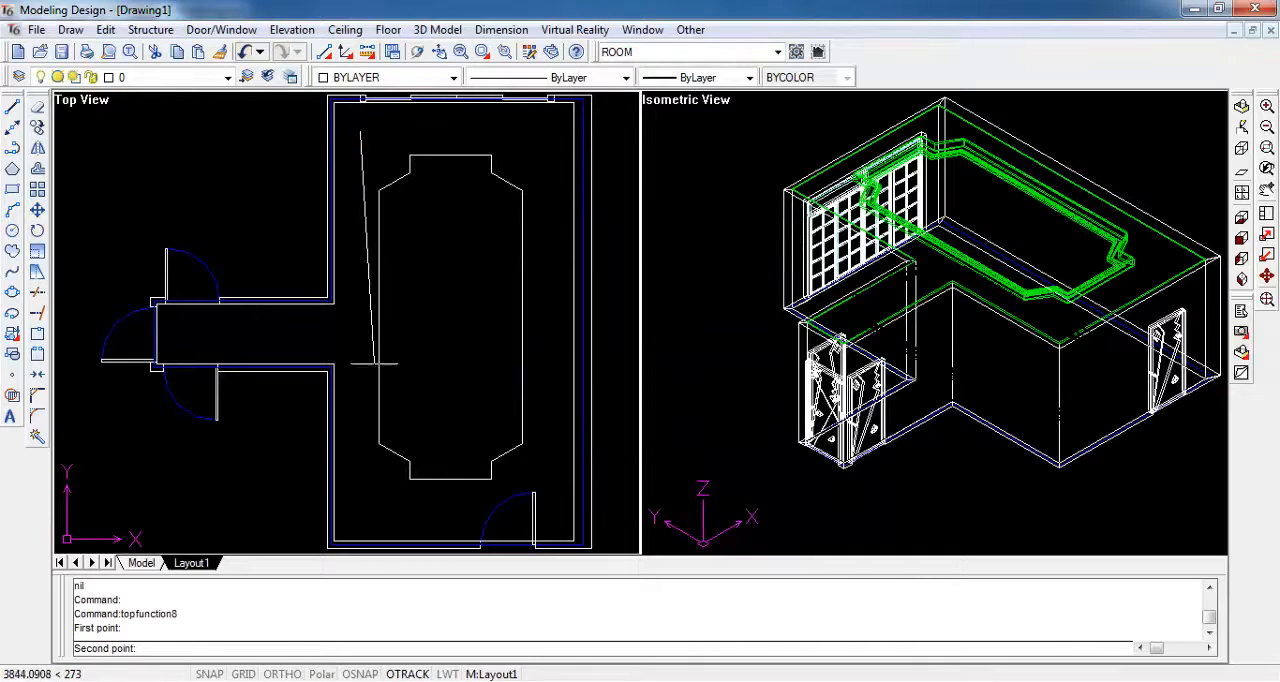
pyautogui.press('F8')
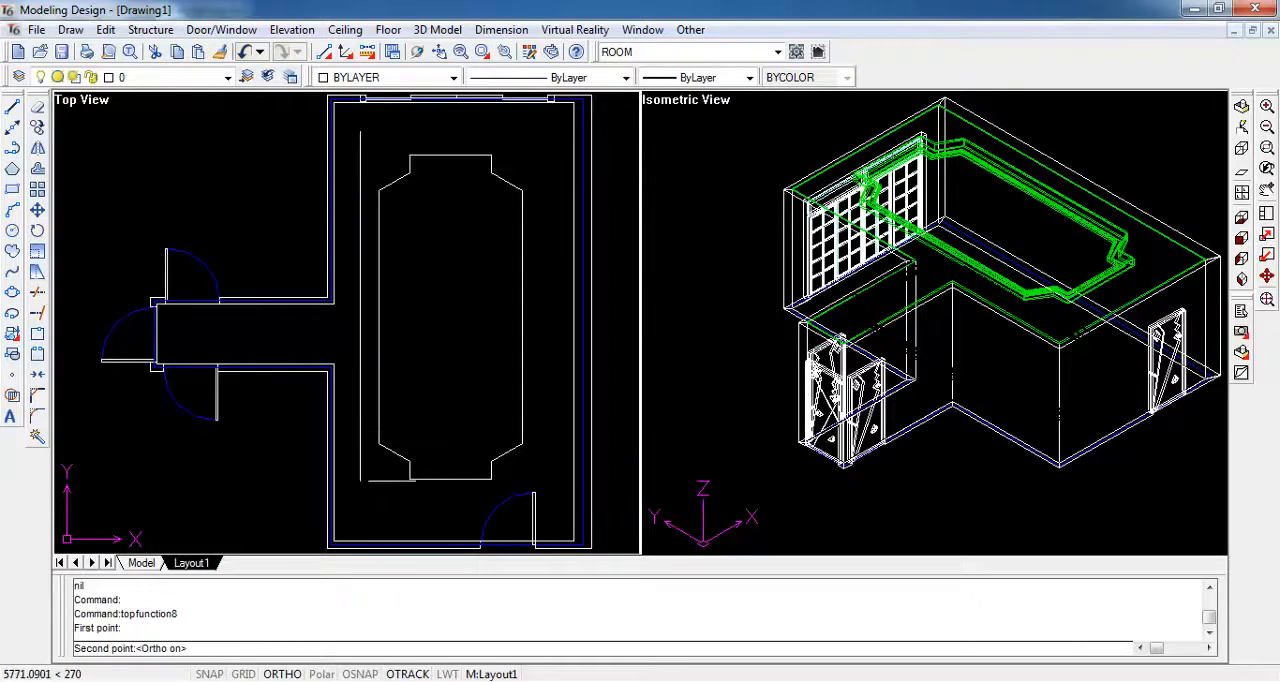
pyautogui.click(389, 514)
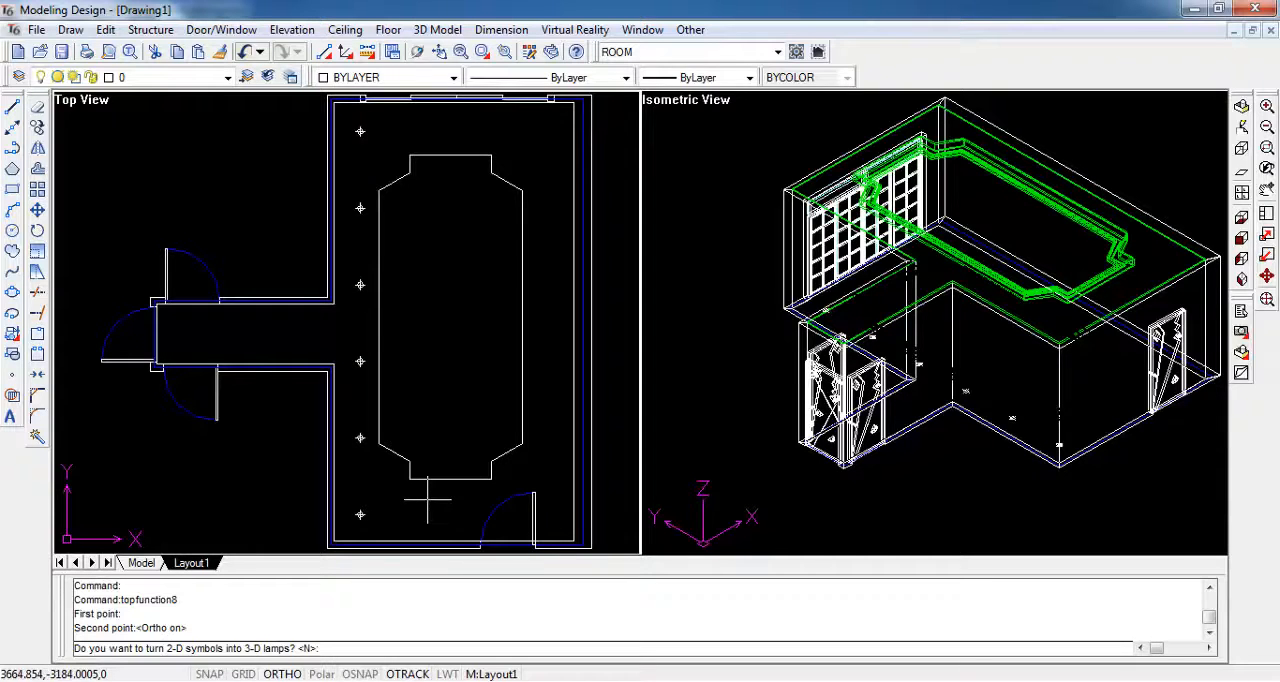
# - Turn the new row of symbols into surface-mounted 3-D lamps with default parameters, using the layered ceiling as the base surface
pyautogui.press('Return')
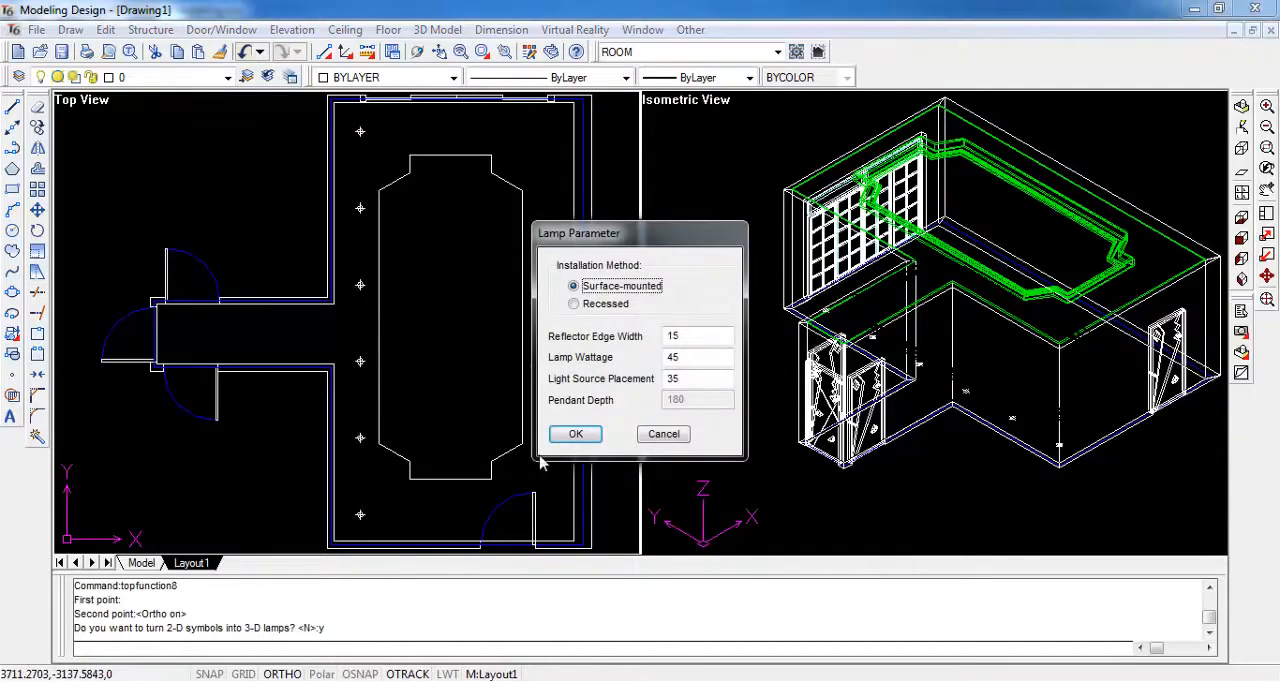
pyautogui.click(578, 433)
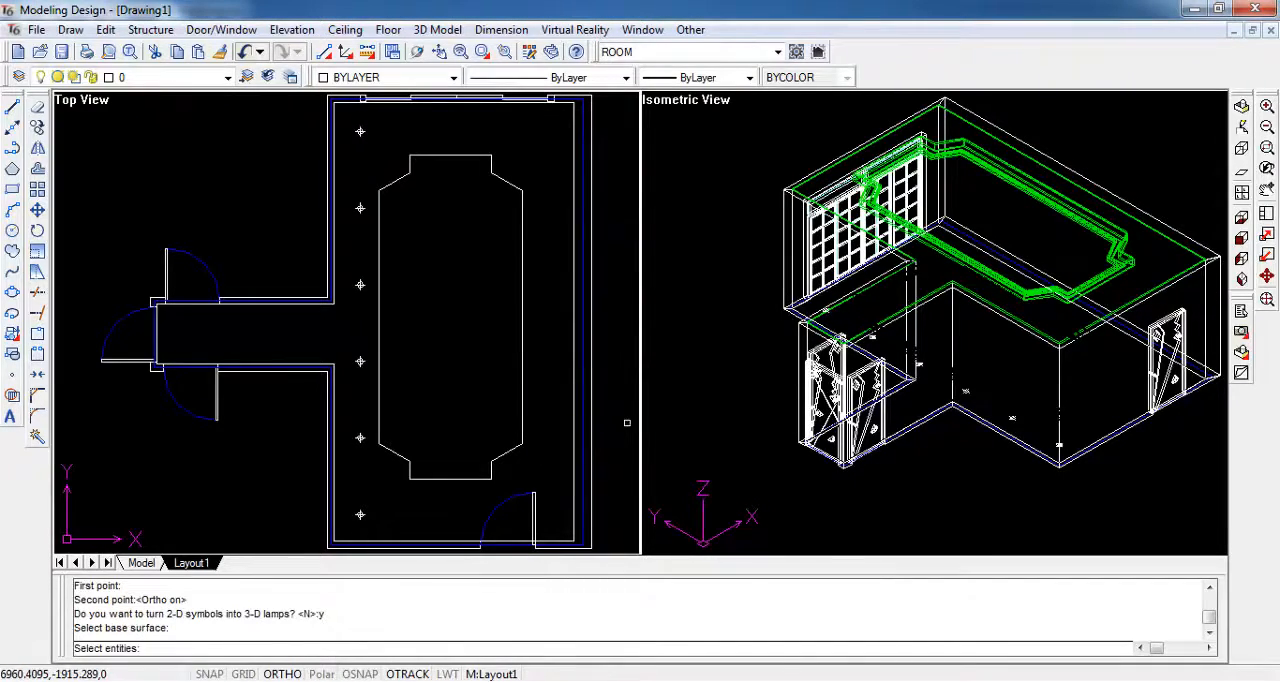
pyautogui.click(878, 238)
pyautogui.click(901, 253)
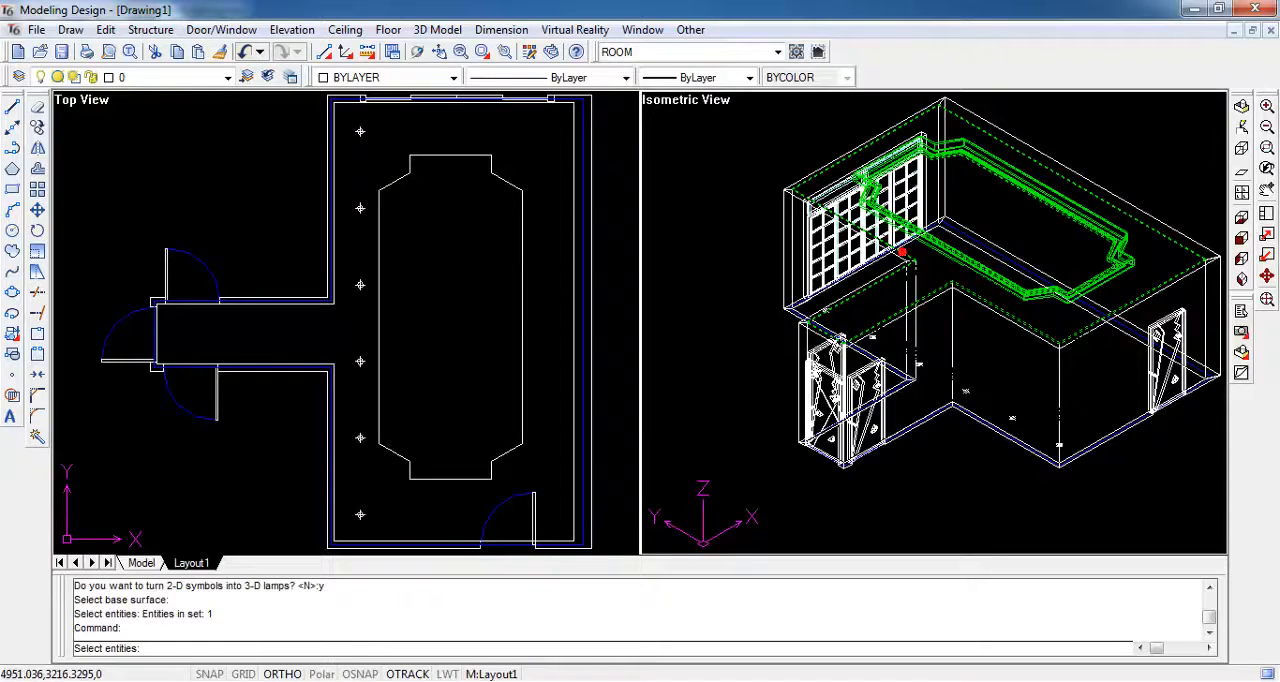
pyautogui.press('Return')
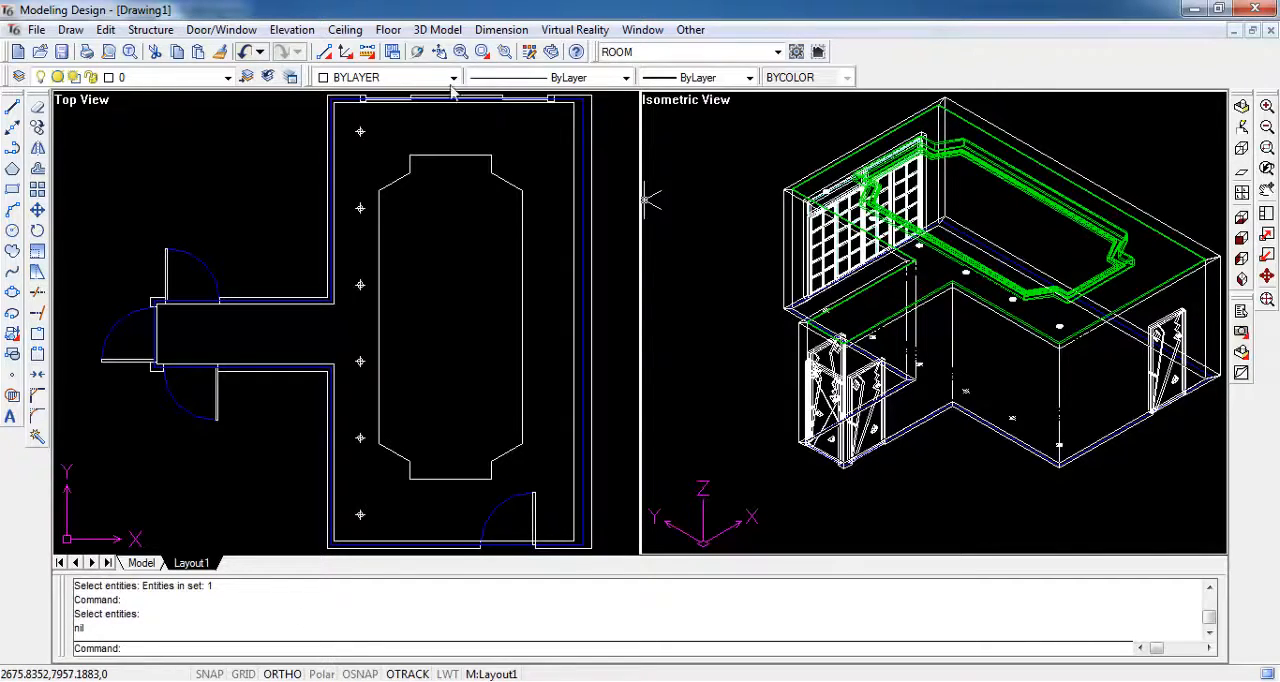
# - Place a second straight row of light symbols, about 6400 long, between the notched outline and the wall opposite the corridor
pyautogui.press('Return')
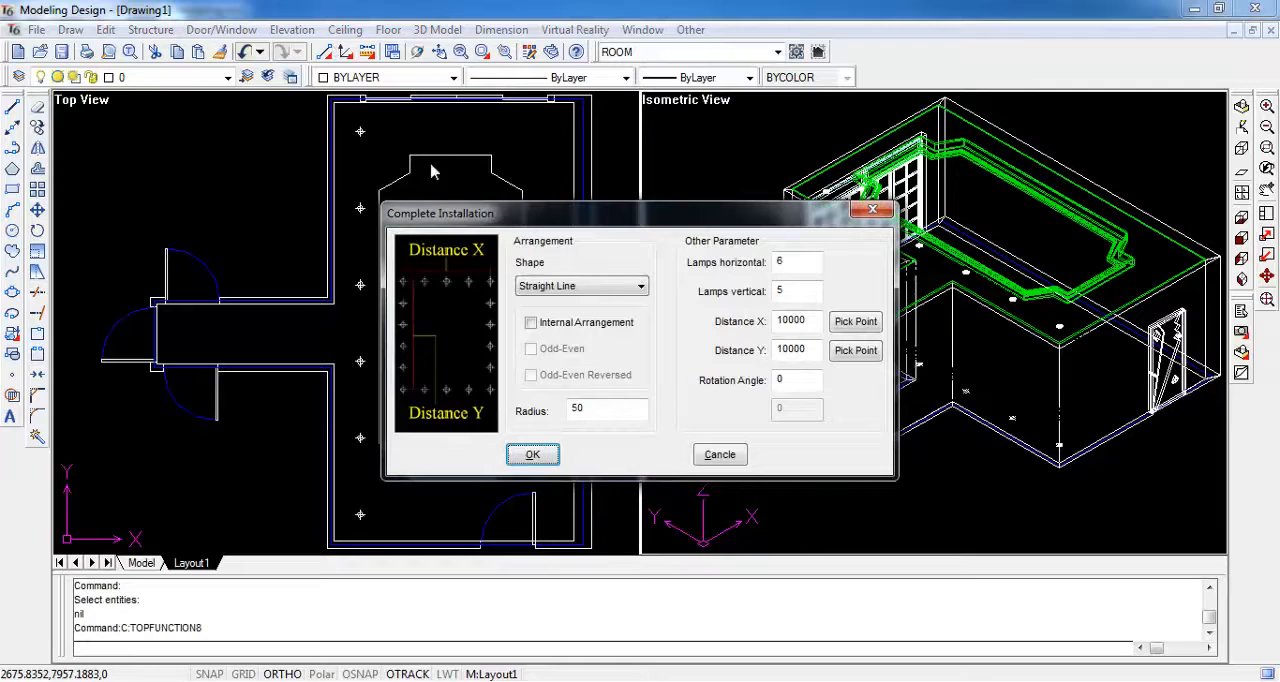
pyautogui.click(530, 455)
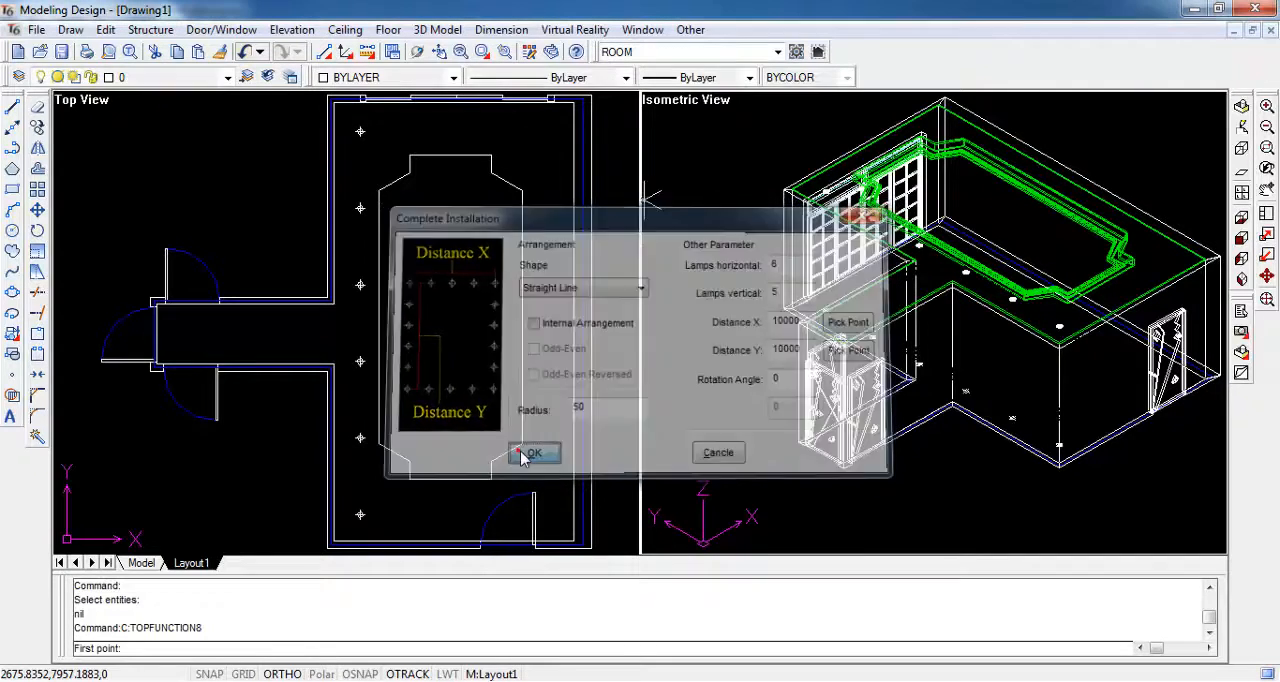
pyautogui.click(543, 140)
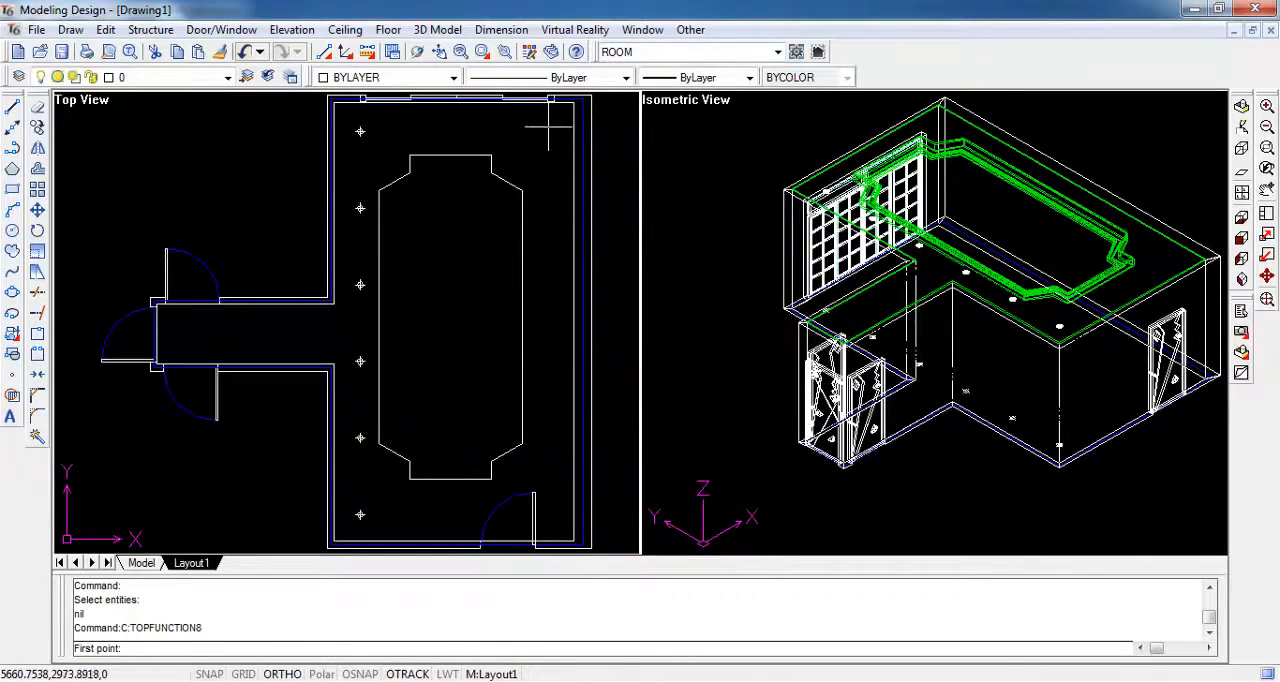
pyautogui.click(549, 128)
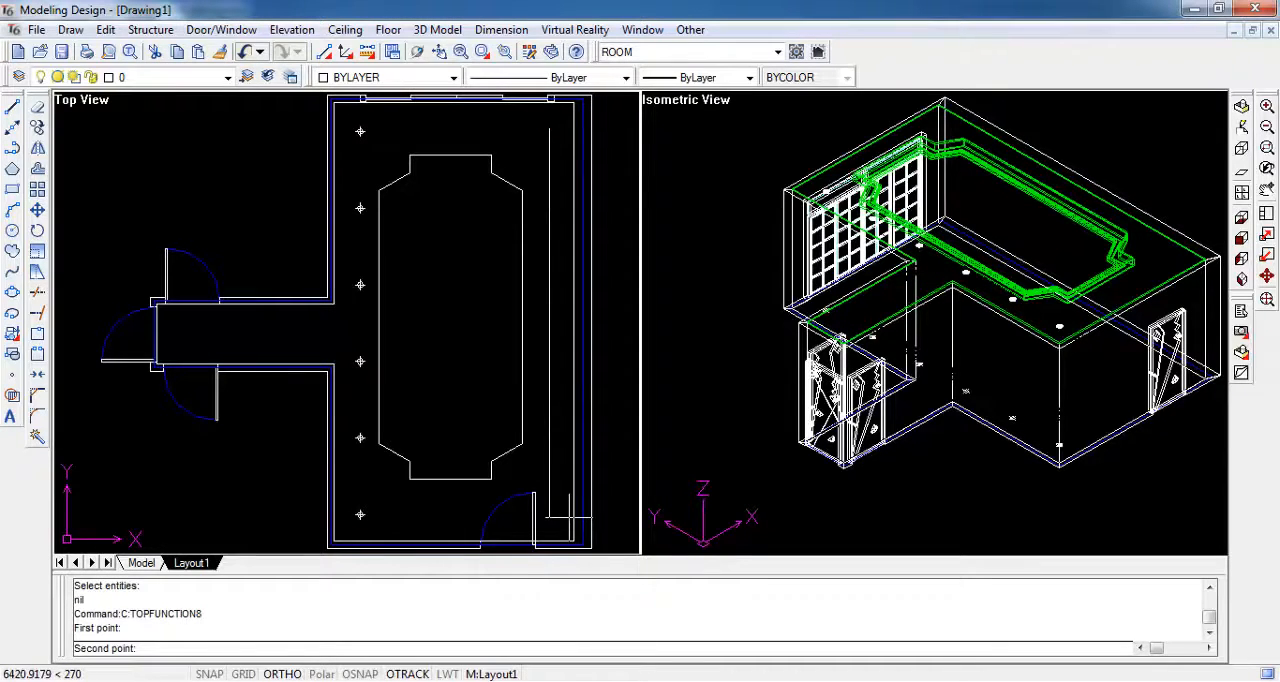
pyautogui.click(569, 520)
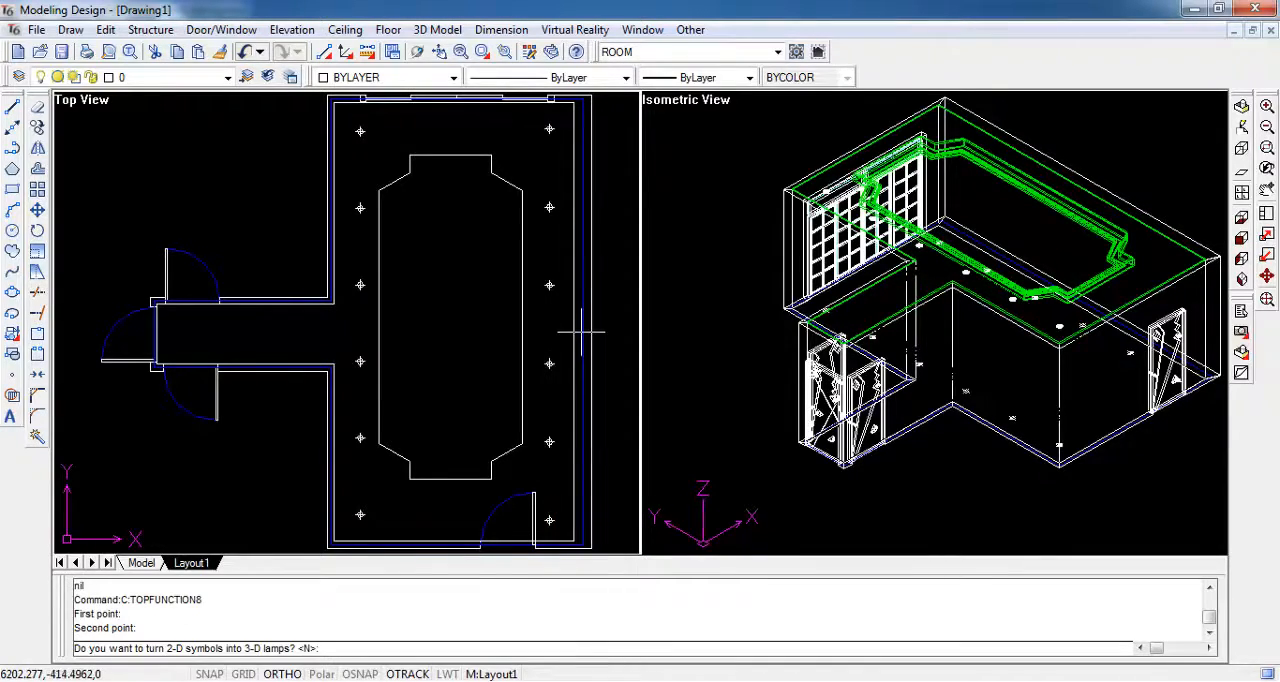
# - Convert the second row of symbols to surface-mounted 3-D lamps on the layered ceiling, keeping the default lamp parameters
pyautogui.write('y')
pyautogui.press('Return')
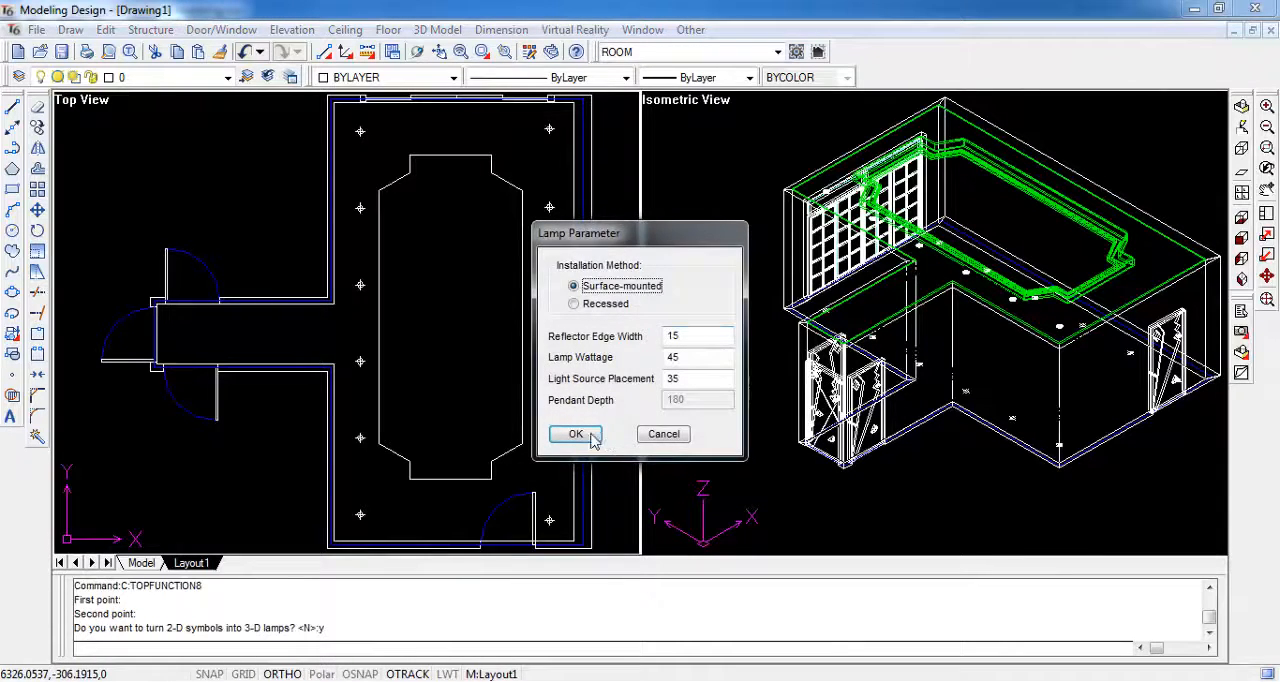
pyautogui.click(576, 434)
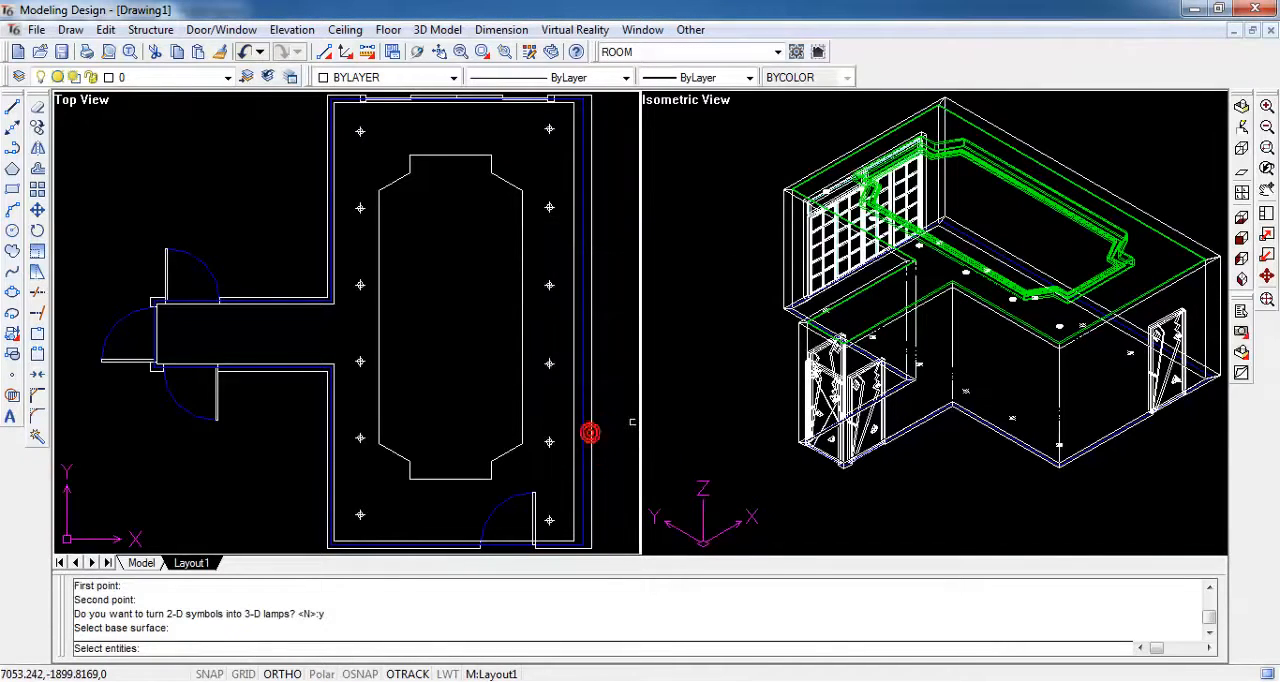
pyautogui.click(940, 282)
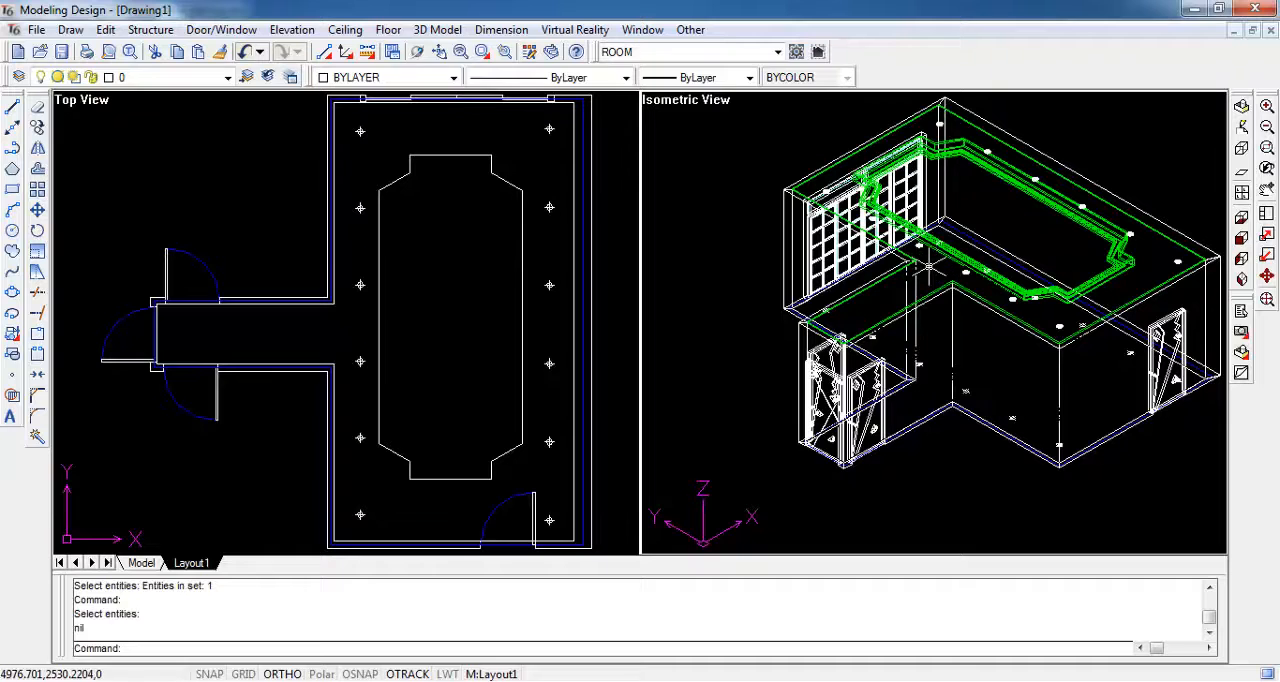
# - Place a straight horizontal row of 2 light symbols, about 1800 long, along the middle of the corridor
pyautogui.press('Return')
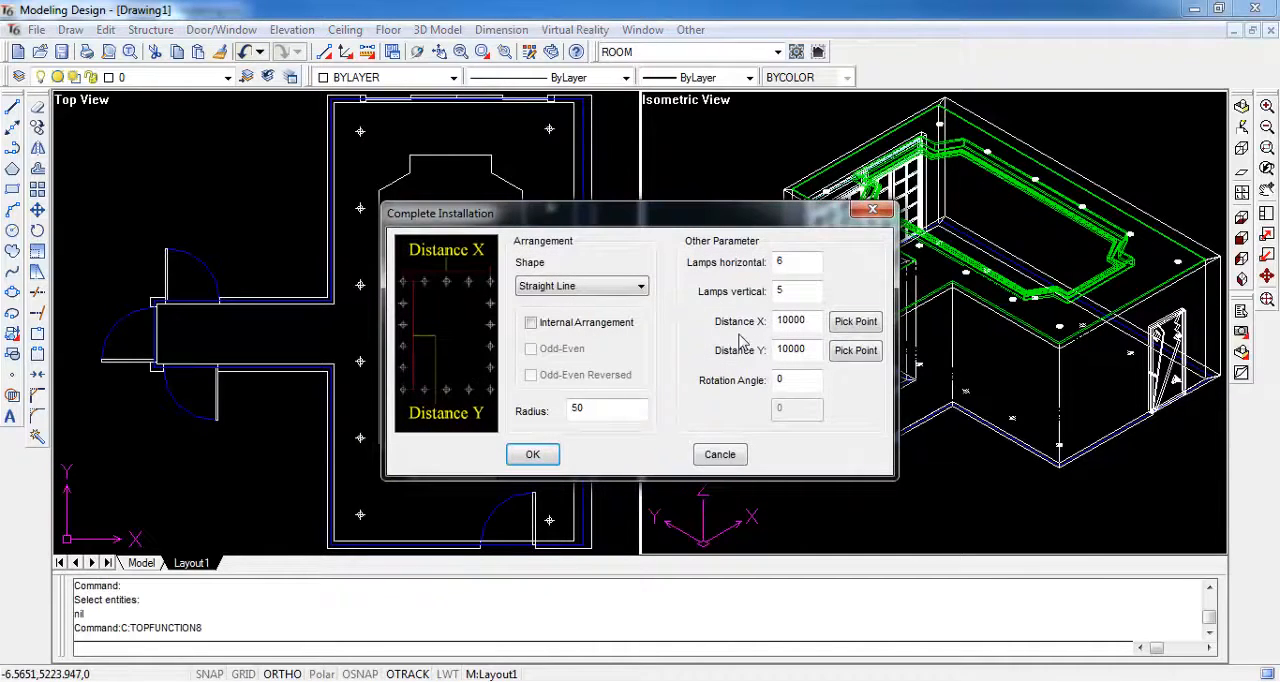
pyautogui.doubleClick(790, 260)
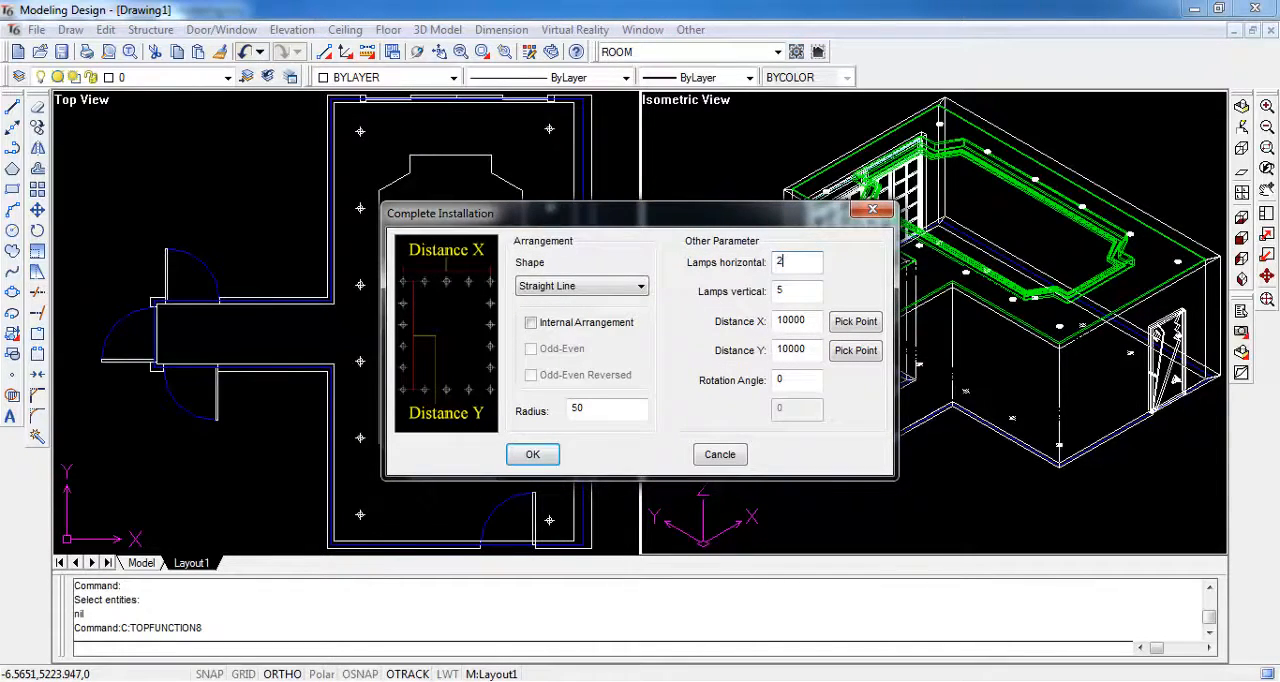
pyautogui.click(533, 455)
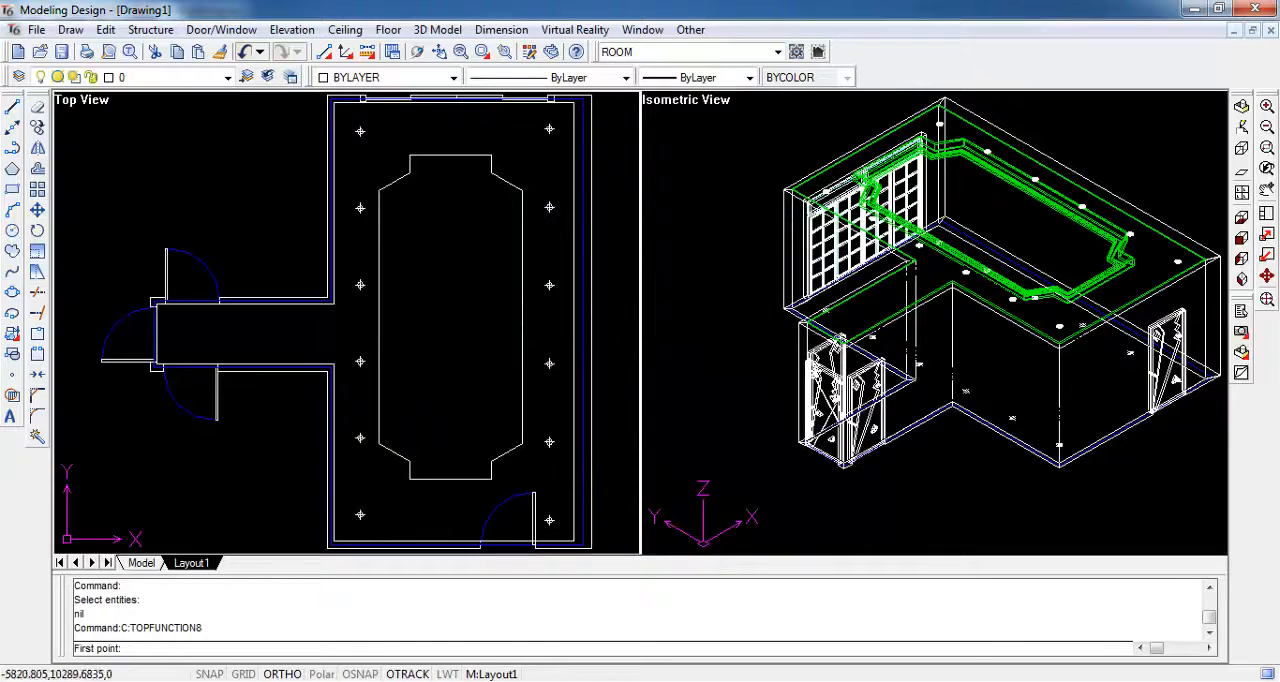
pyautogui.click(243, 328)
pyautogui.click(188, 333)
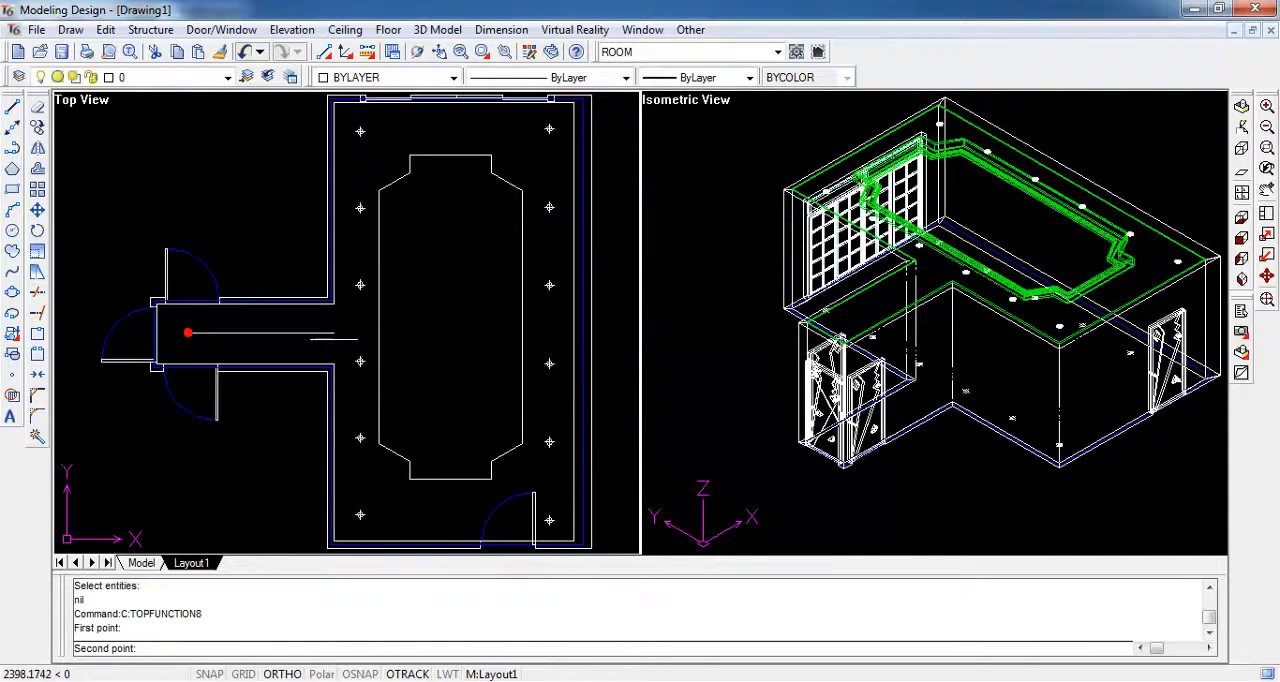
pyautogui.click(297, 333)
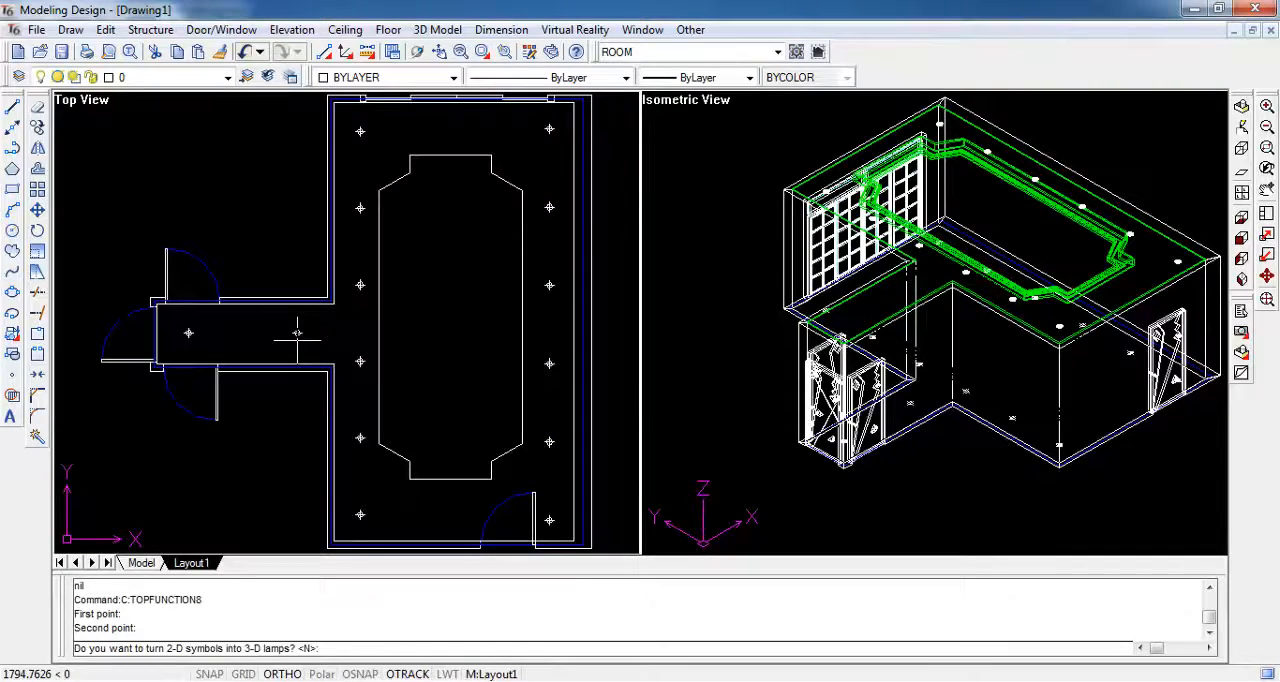
# - Make the corridor's two light symbols surface-mounted 3-D lamps with default parameters, based on the ceiling surface
pyautogui.write('y')
pyautogui.press('Return')
pyautogui.click(575, 435)
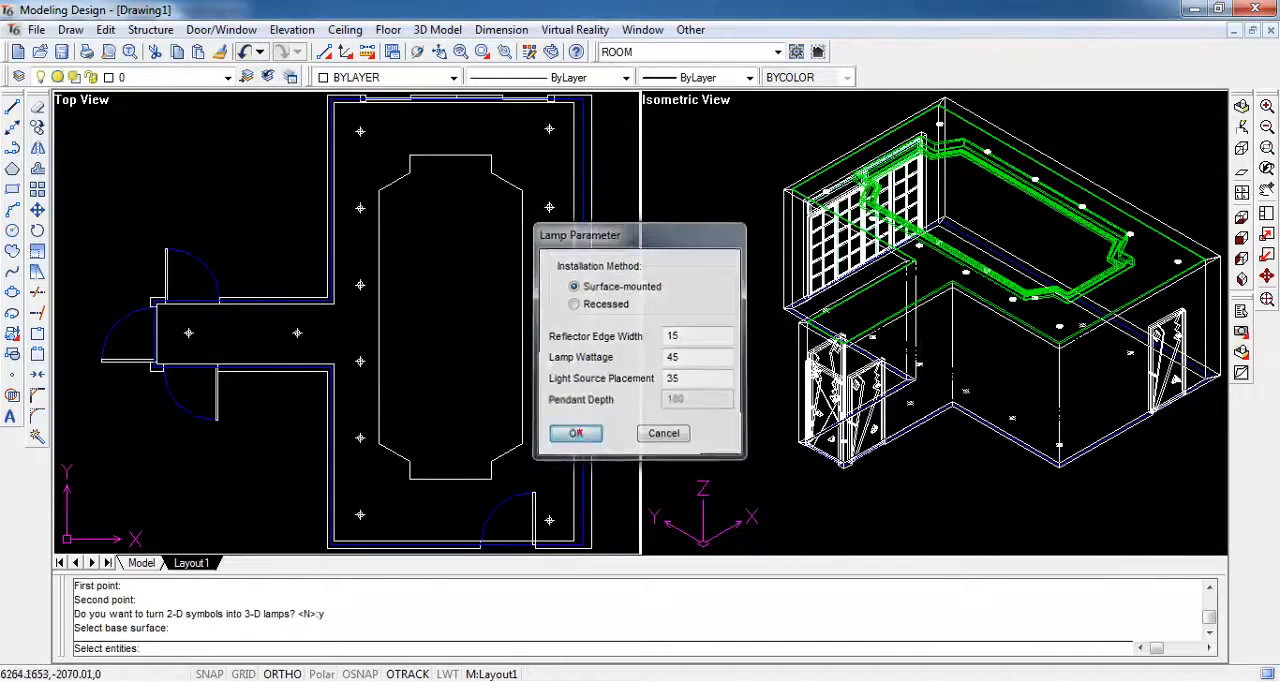
pyautogui.click(858, 358)
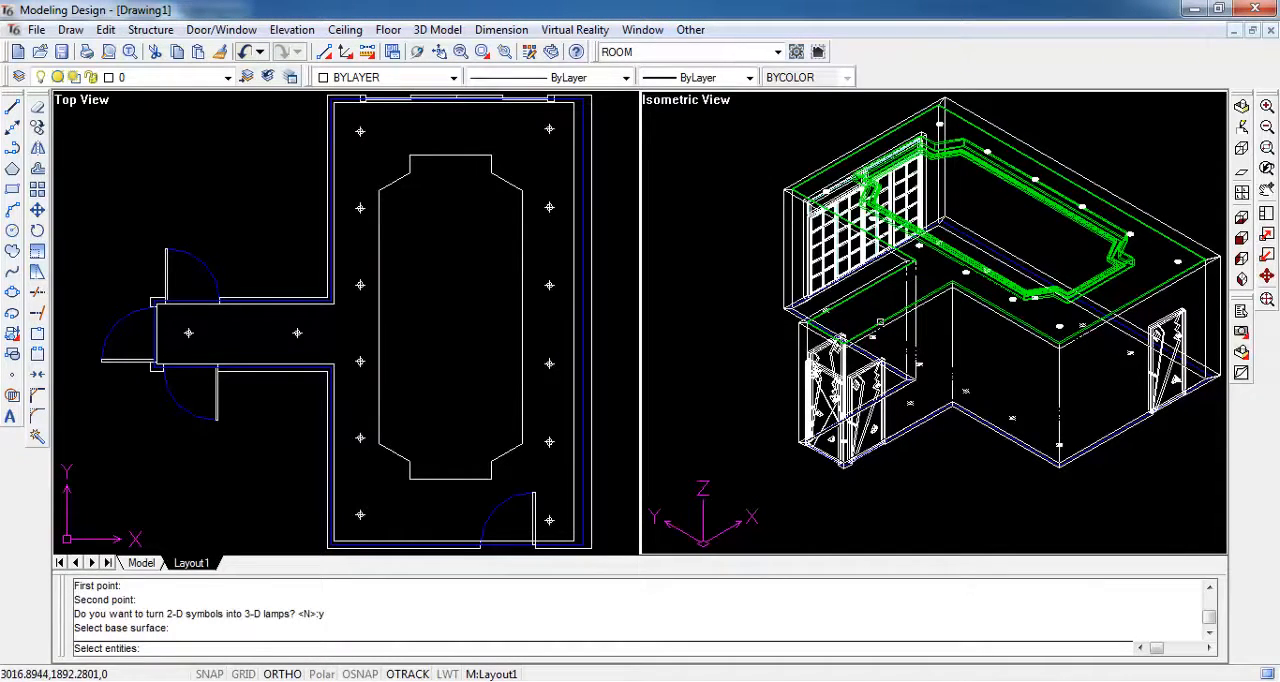
pyautogui.click(878, 322)
pyautogui.press('Return')
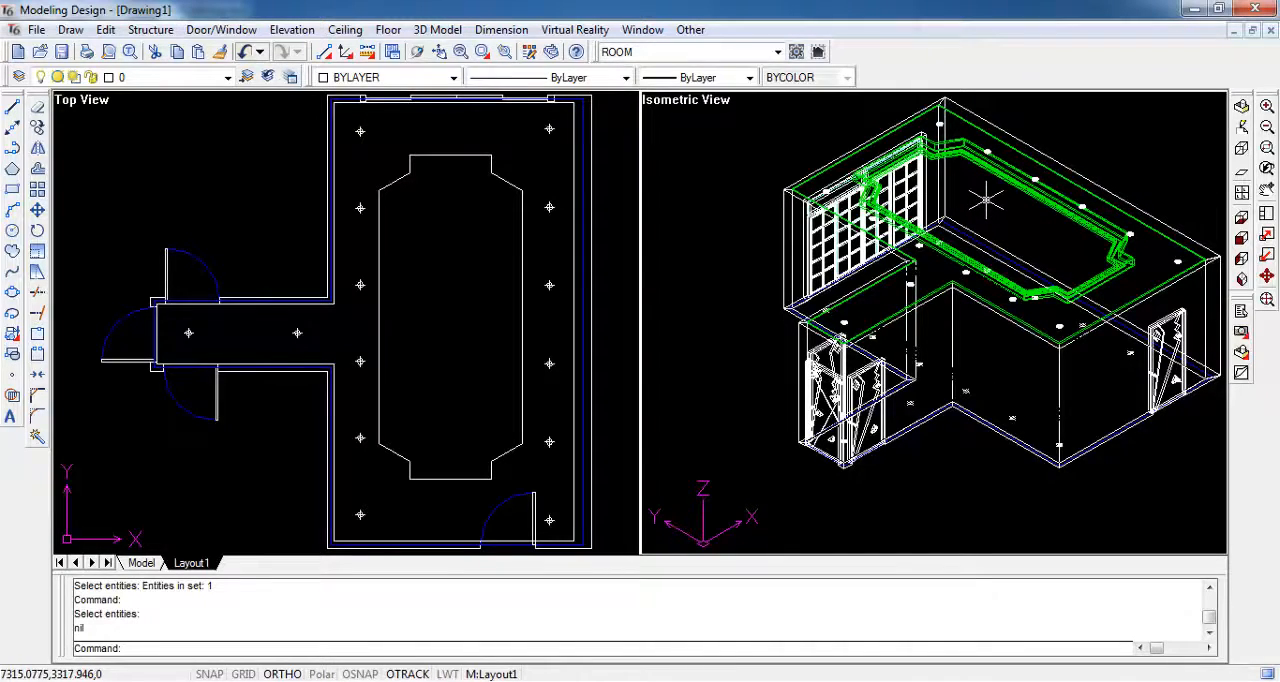
# - Switch the viewport layout to four views (front, left, top and 3D) and fit the whole model in every view
pyautogui.click(1268, 300)
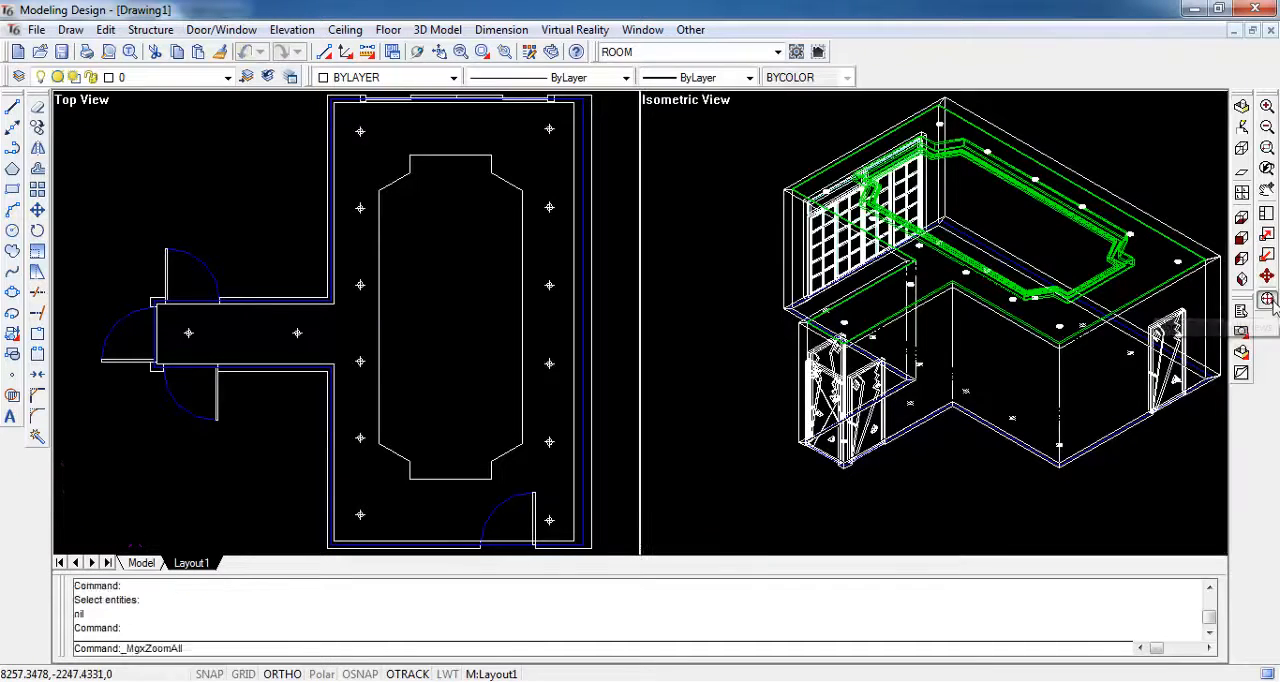
pyautogui.click(1241, 193)
pyautogui.click(797, 340)
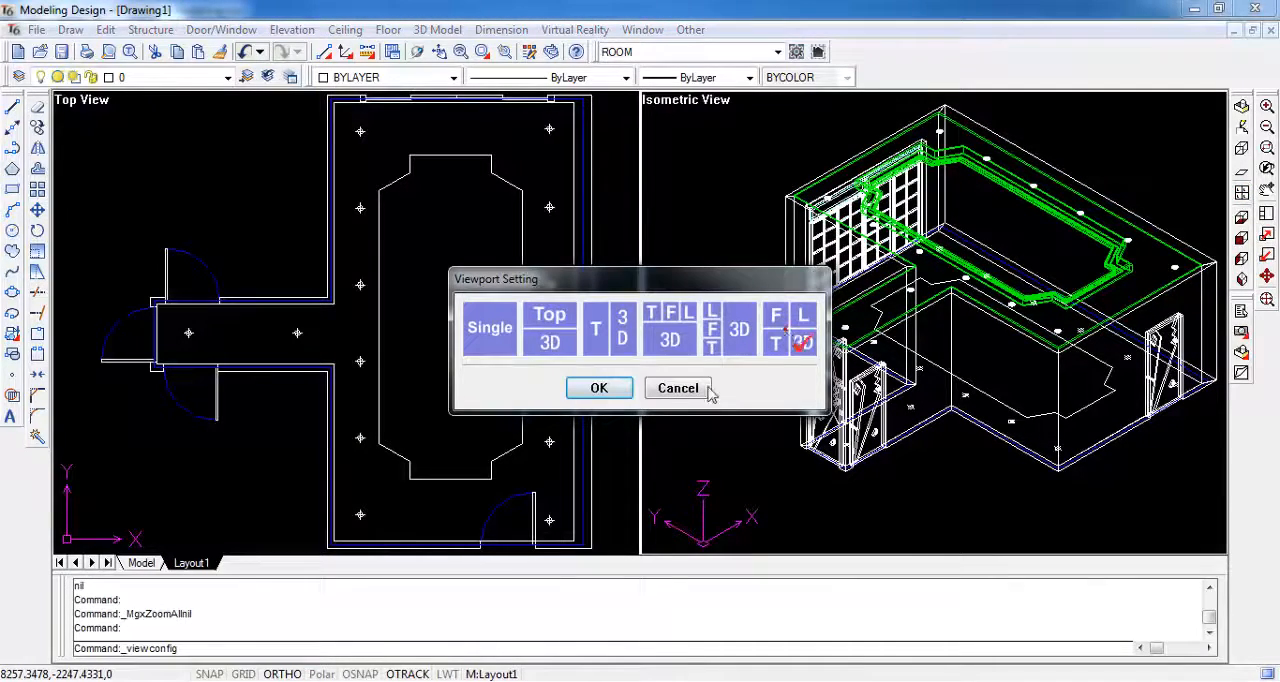
pyautogui.click(599, 388)
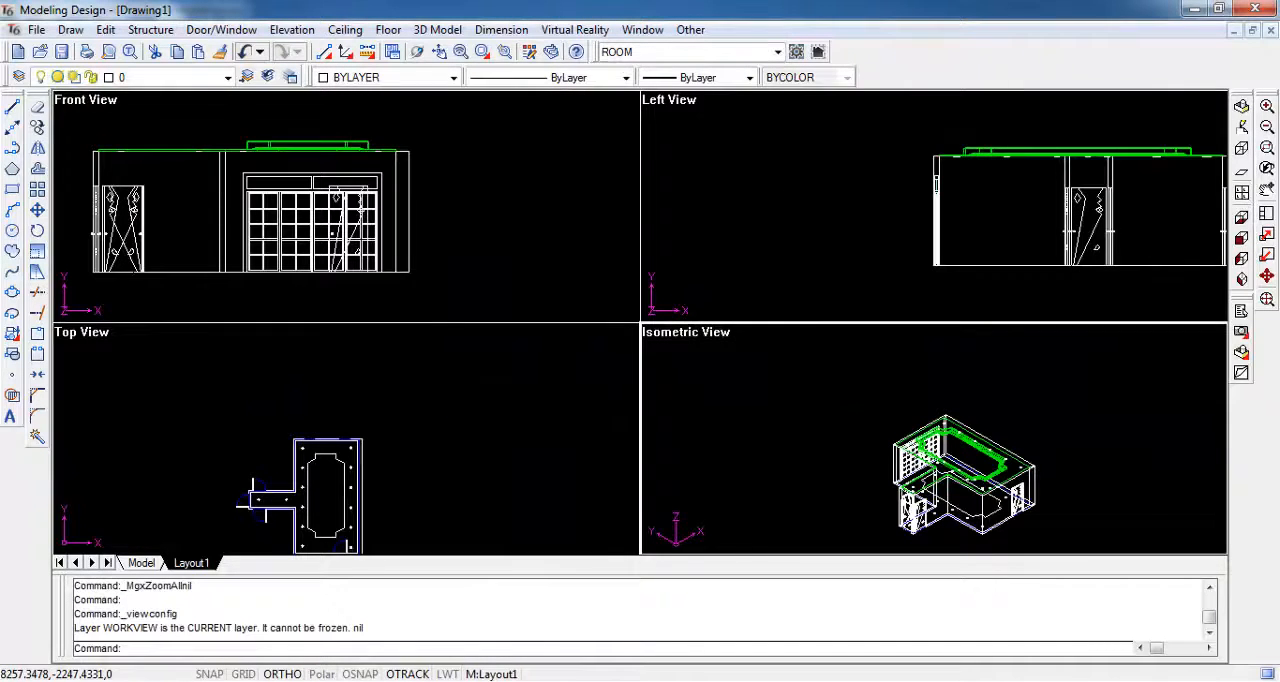
pyautogui.click(1267, 300)
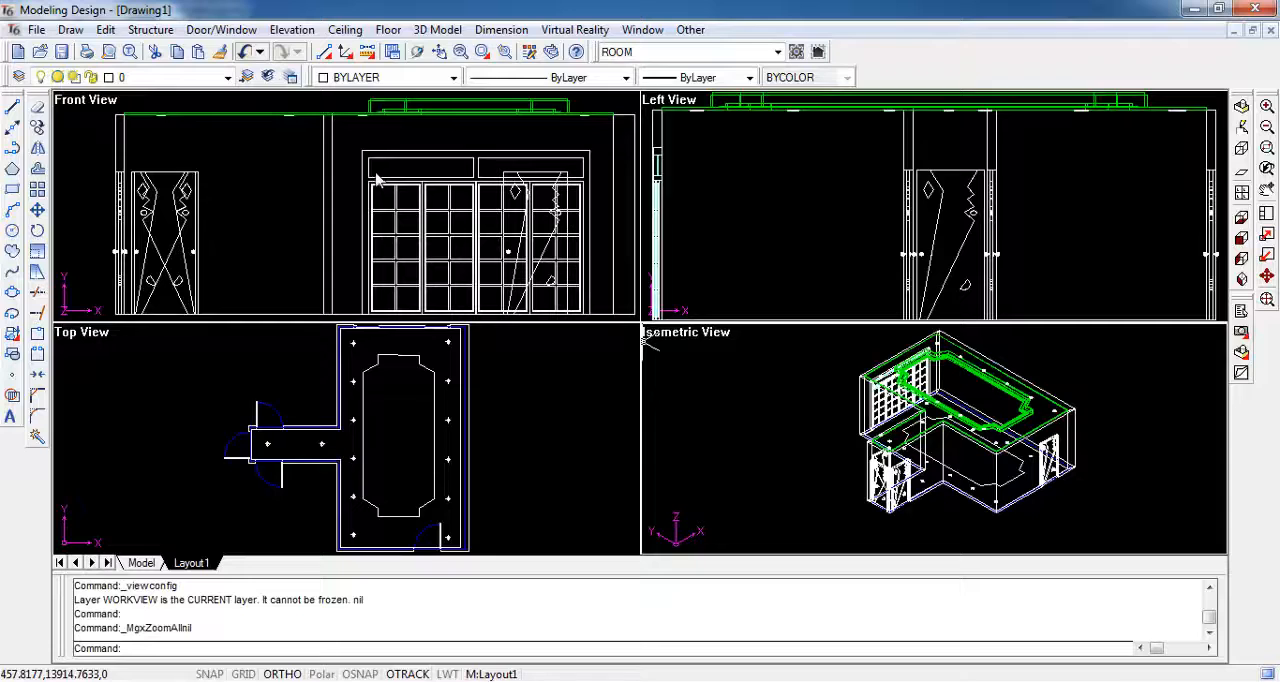
# - Set the working elevation (UCS) to the living room's long right-hand wall, seen from inside, and assign it to the front view viewport
pyautogui.click(292, 29)
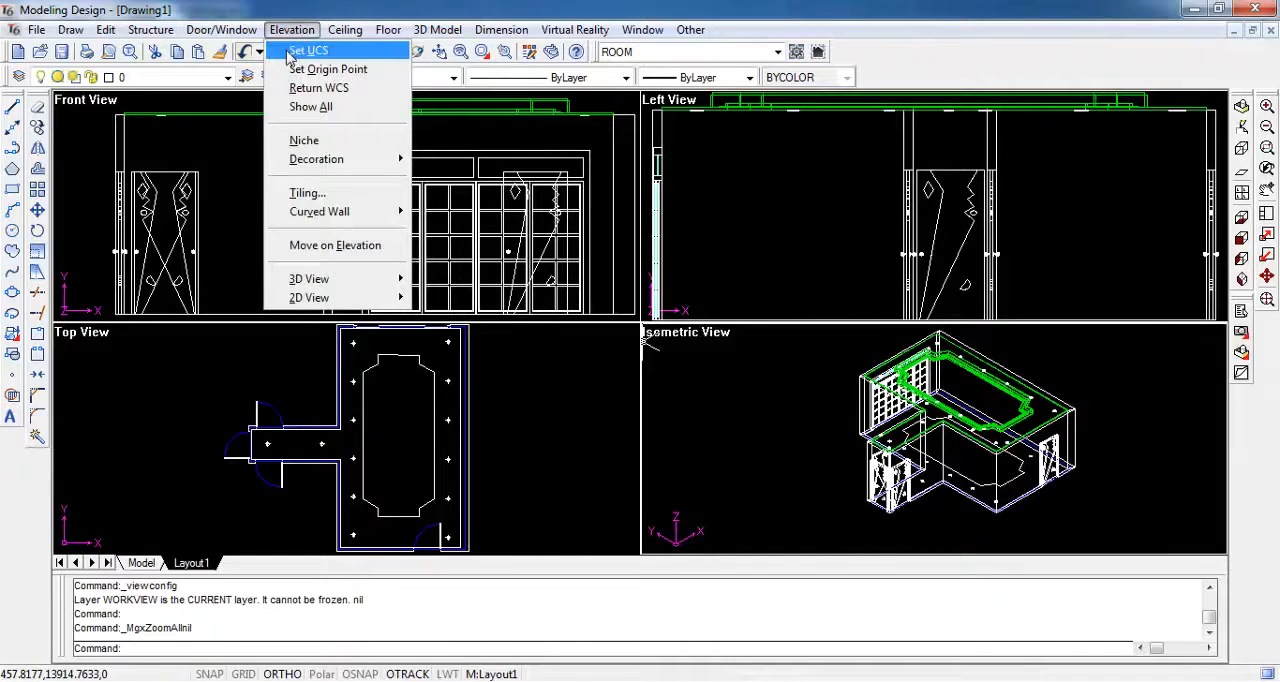
pyautogui.click(345, 52)
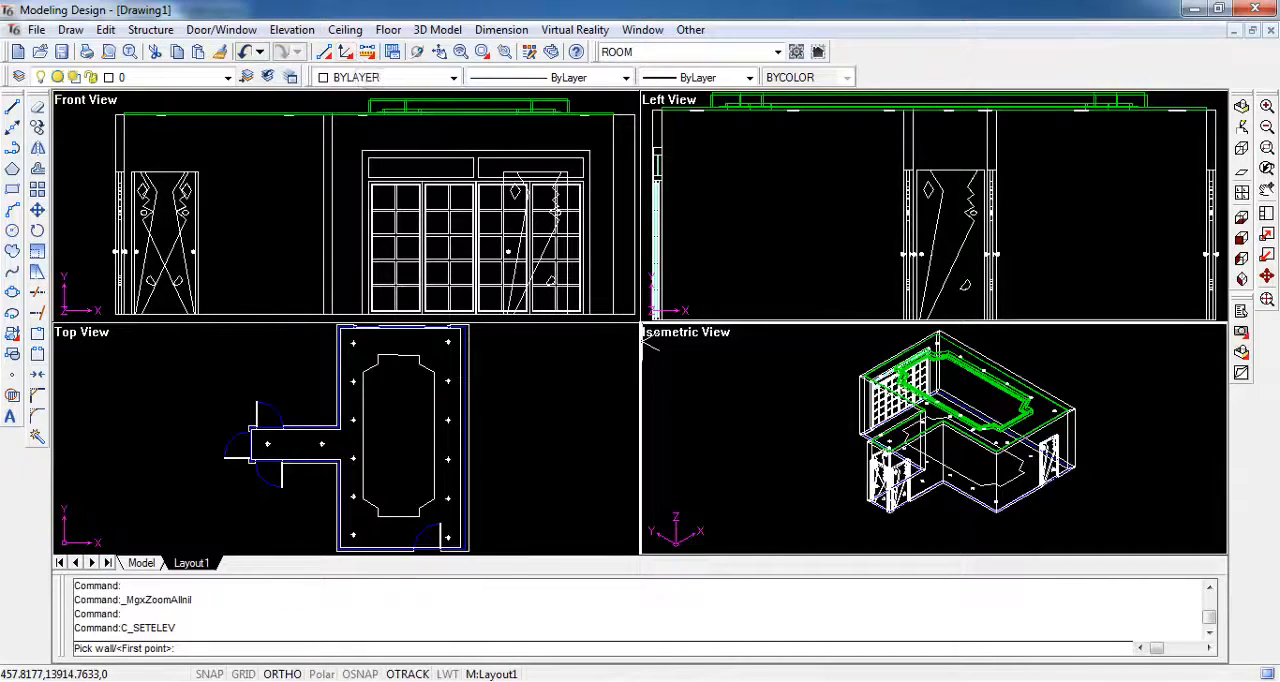
pyautogui.press('Return')
pyautogui.click(459, 381)
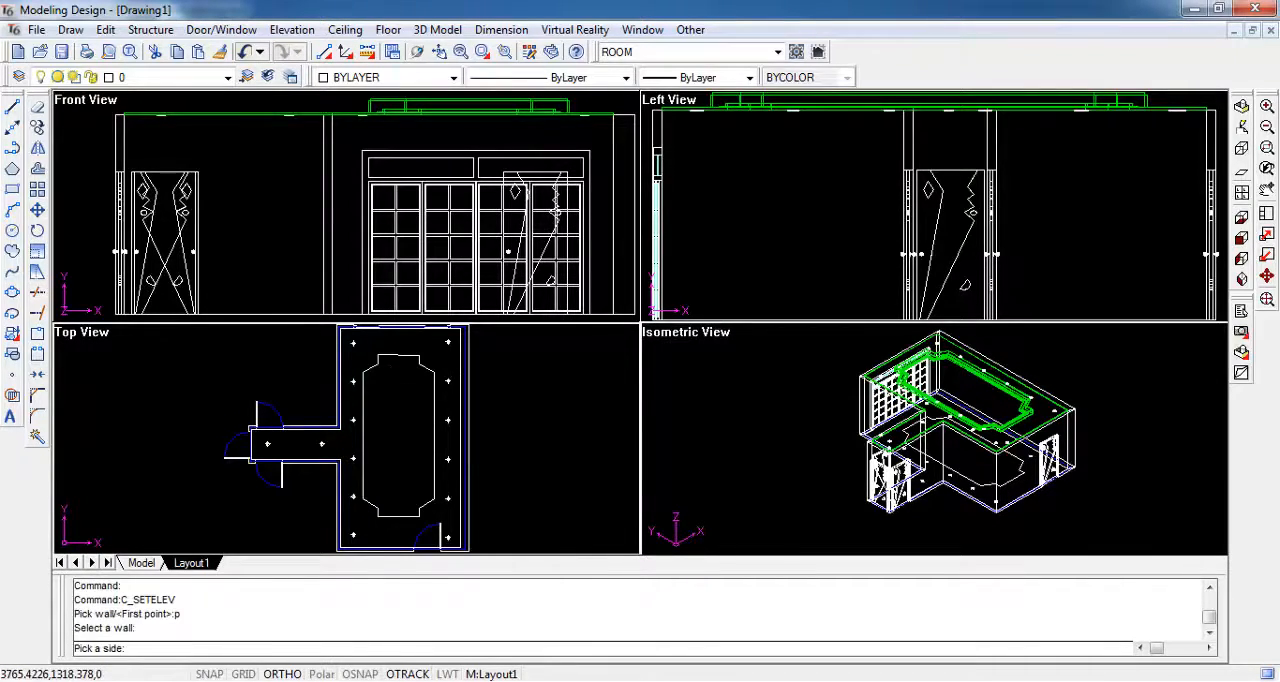
pyautogui.click(392, 391)
pyautogui.click(243, 231)
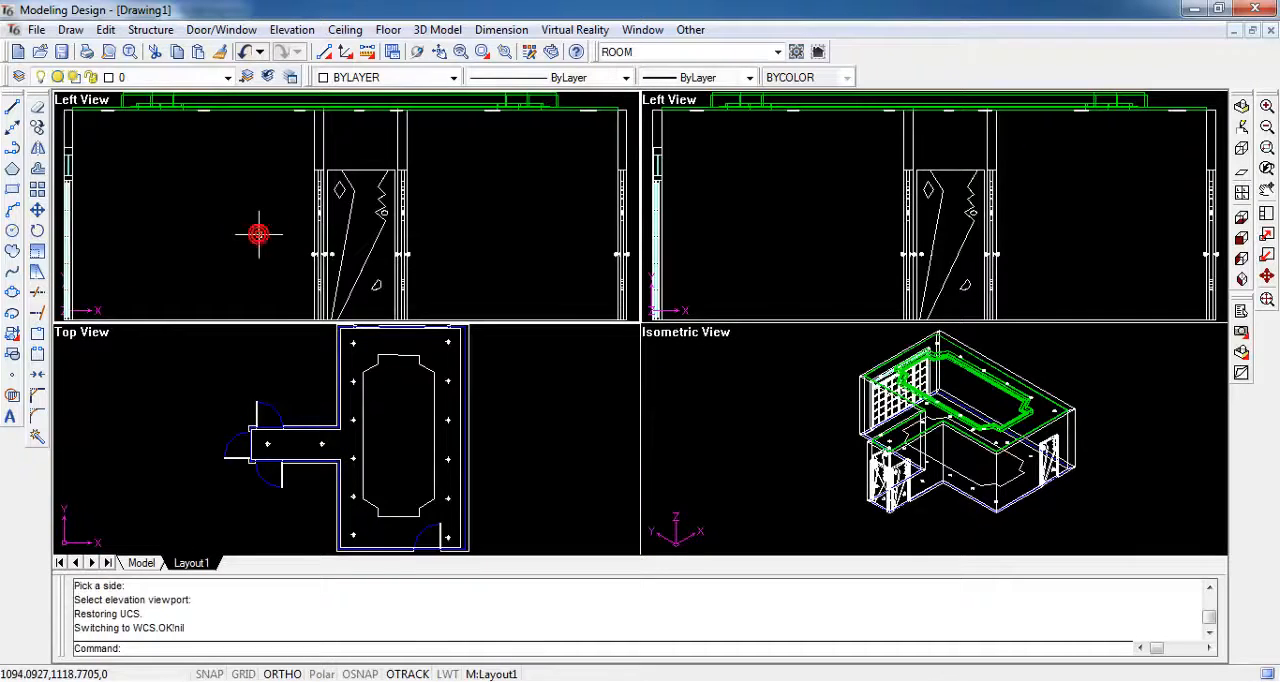
# - Hide the corridor, its doors and the living room objects opposite the elevation wall, and fit the model in every view
pyautogui.click(420, 450)
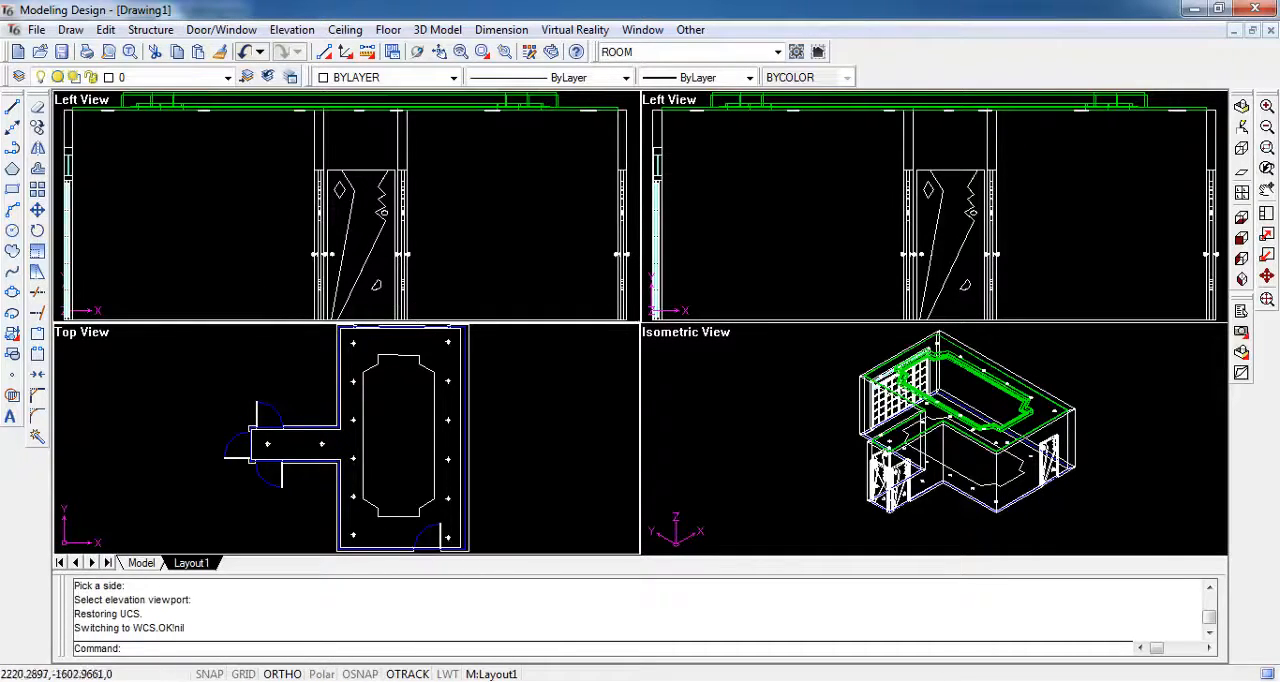
pyautogui.scroll(-2, 412, 438)
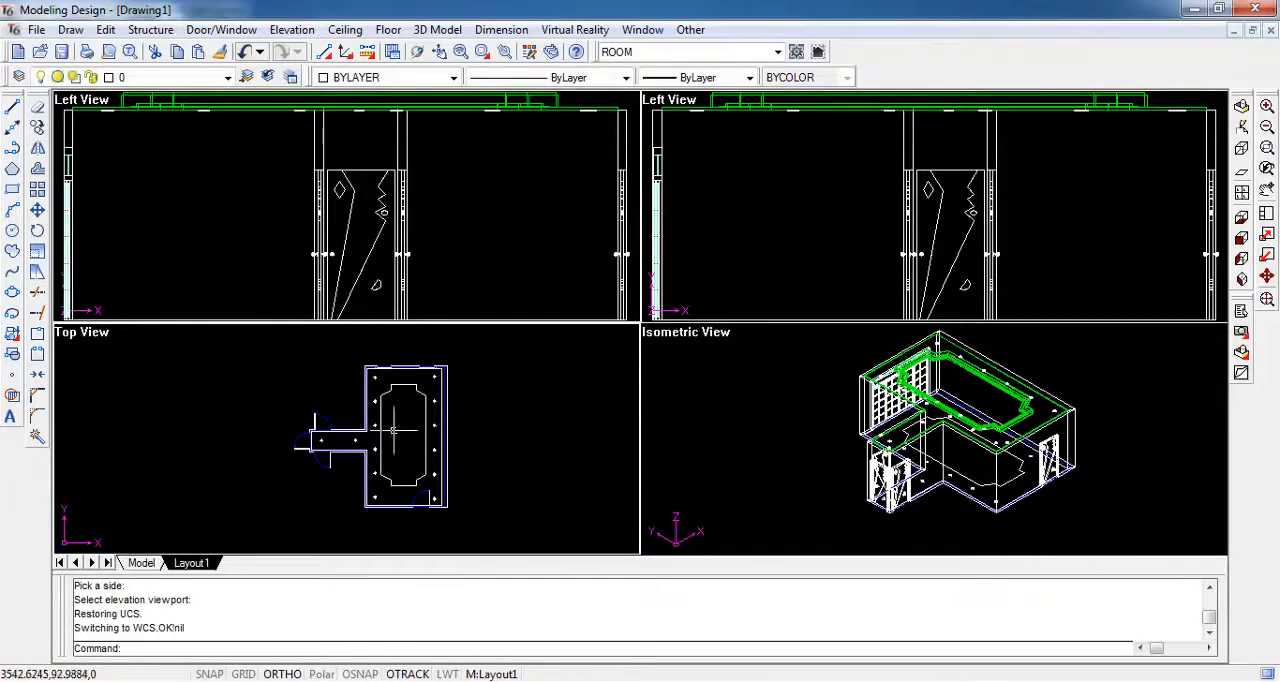
pyautogui.click(690, 29)
pyautogui.click(702, 134)
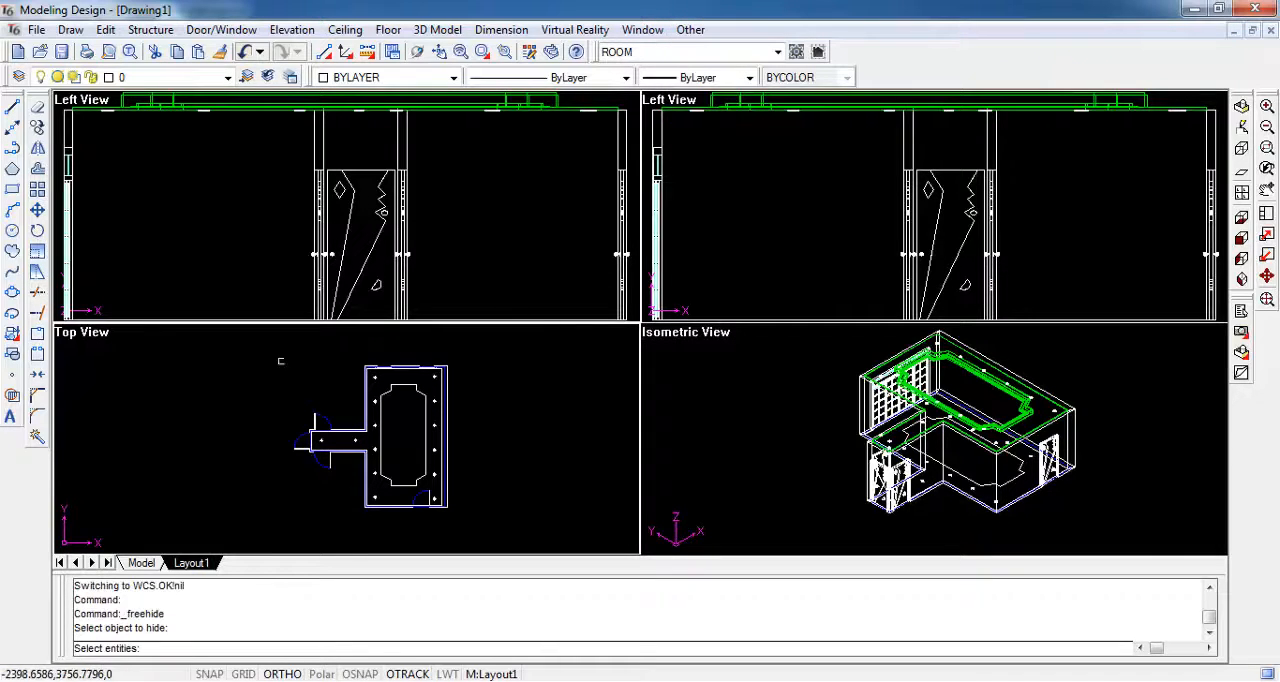
pyautogui.click(266, 343)
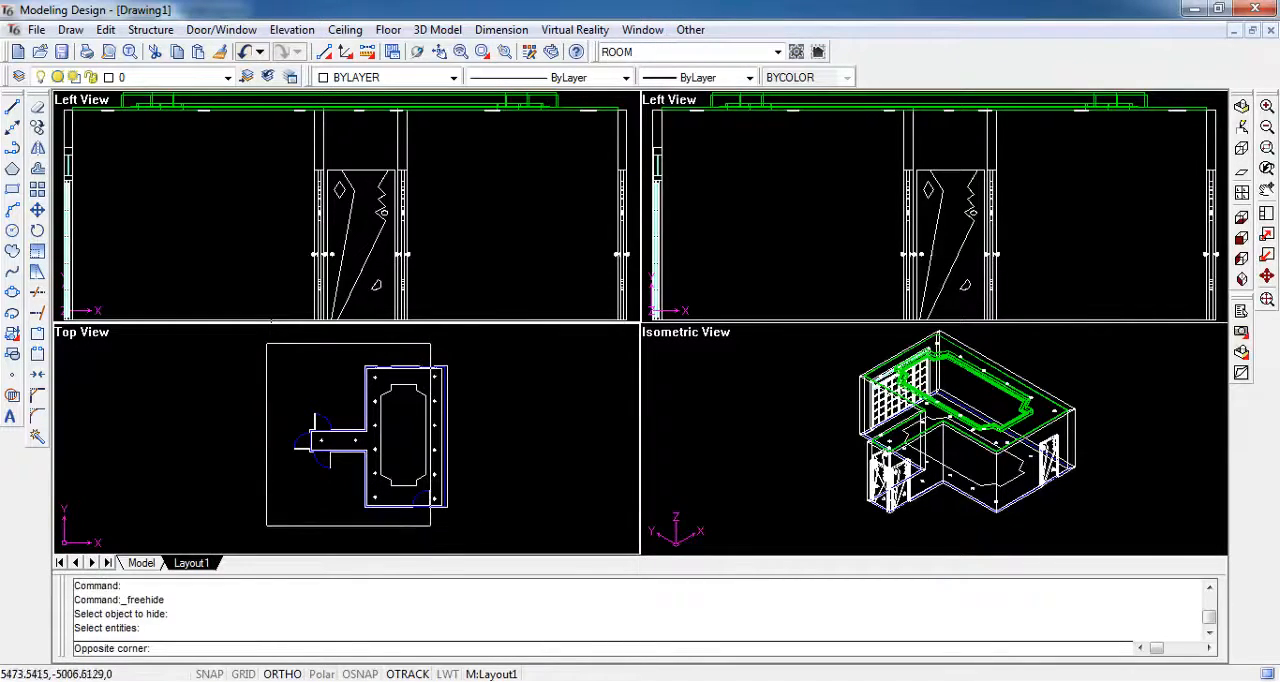
pyautogui.click(430, 528)
pyautogui.press('Return')
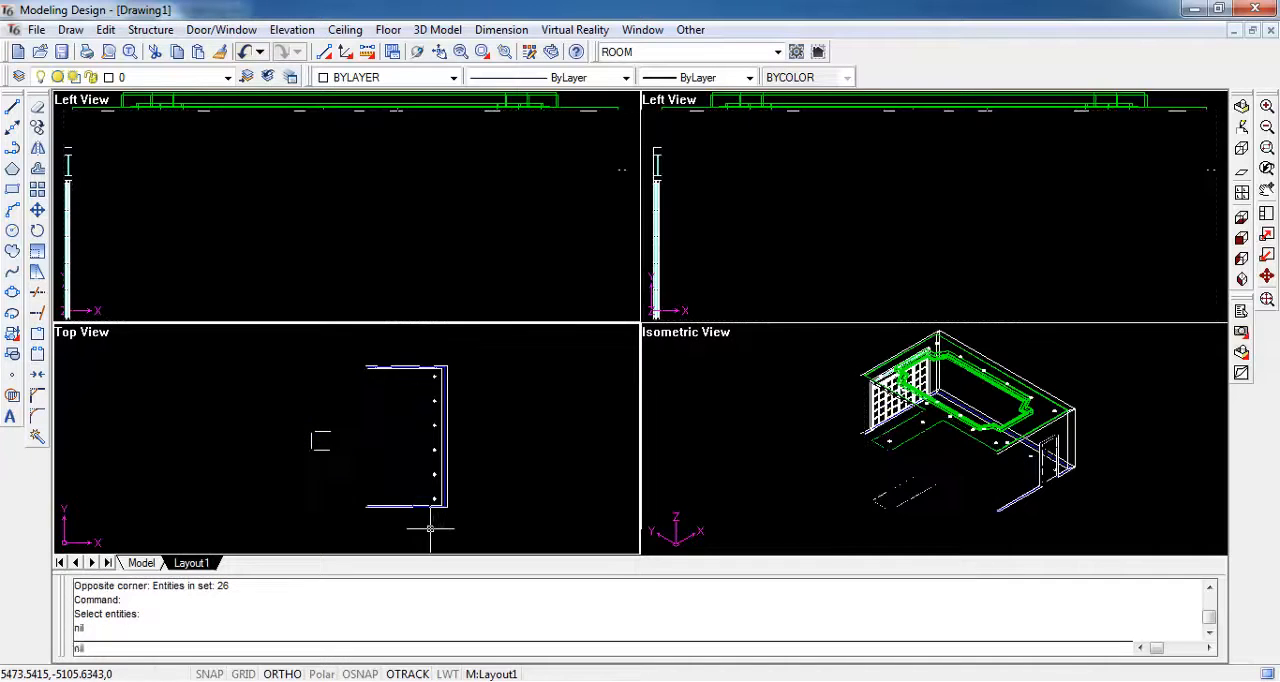
pyautogui.click(1267, 300)
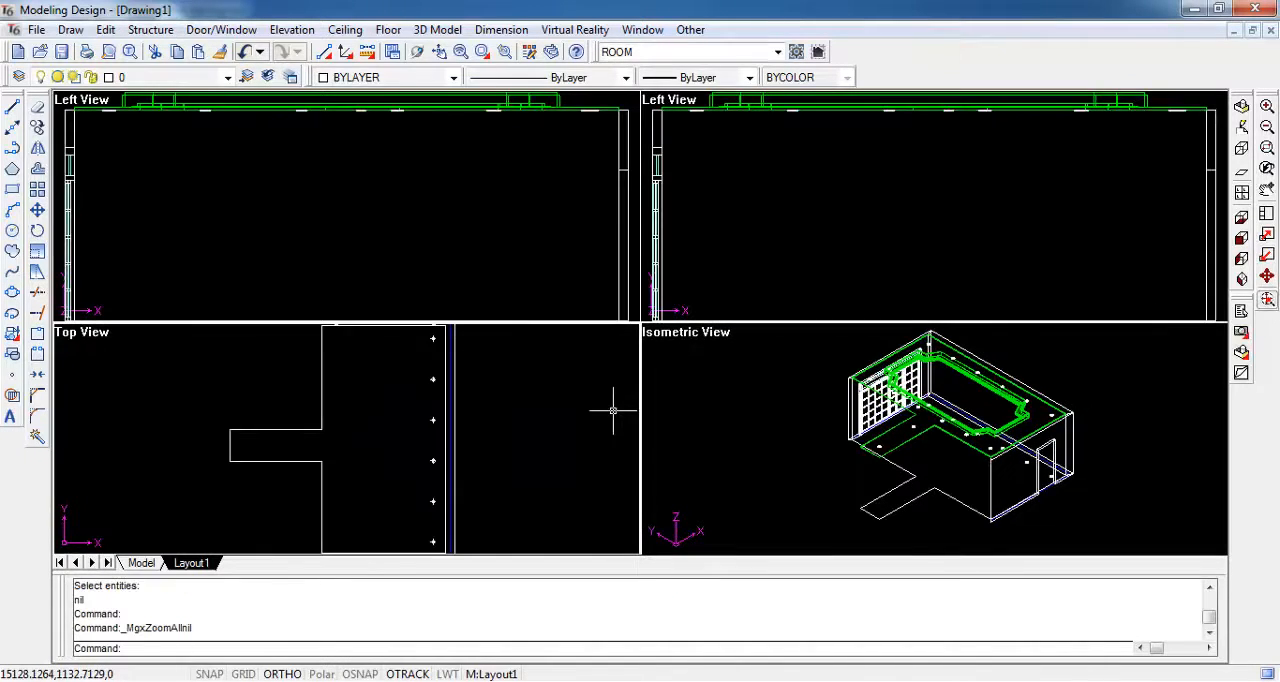
# - Draw a guide polyline from the wall's bottom inner corner by the window, 1700 along the floor, with a short upward segment
pyautogui.click(372, 244)
pyautogui.scroll(-1, 281, 232)
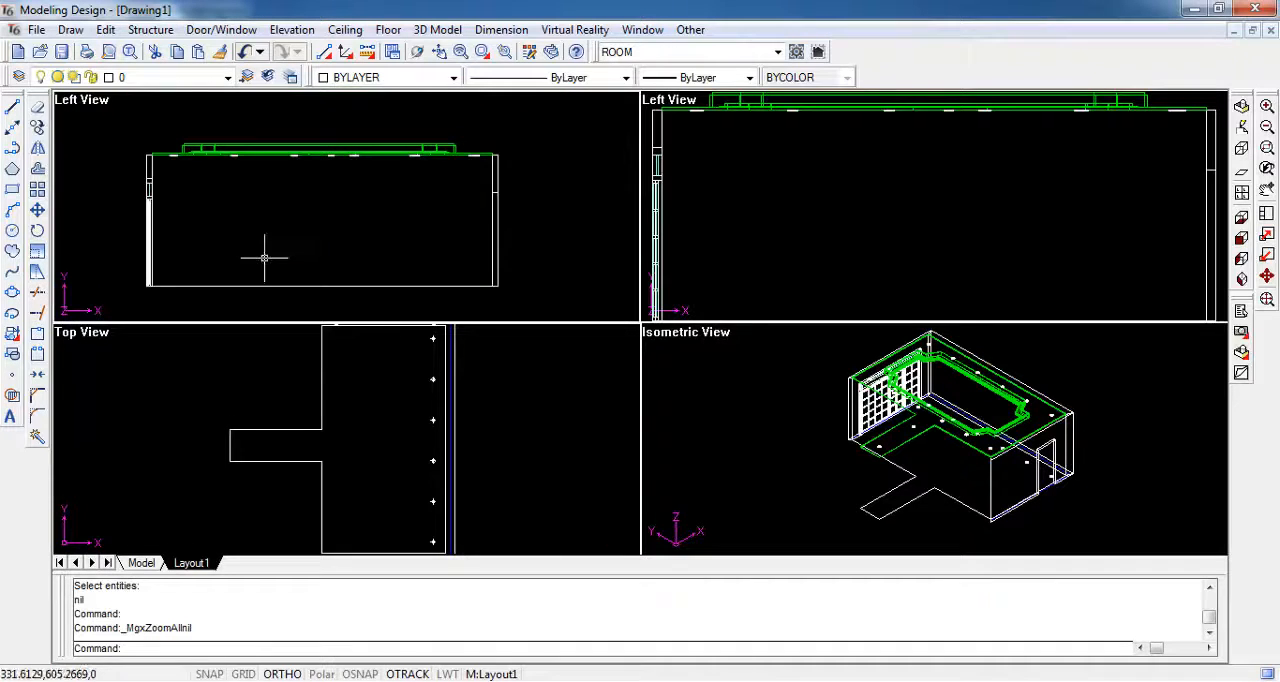
pyautogui.scroll(1, 309, 251)
pyautogui.scroll(2, 220, 266)
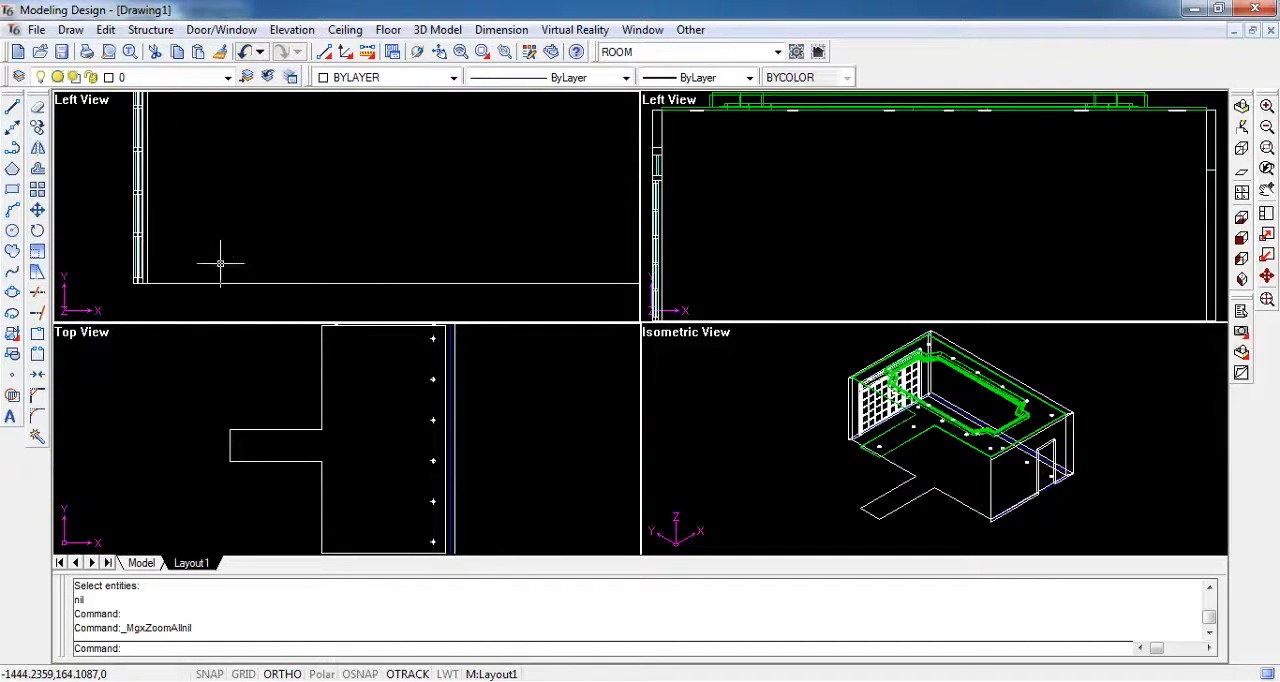
pyautogui.click(12, 147)
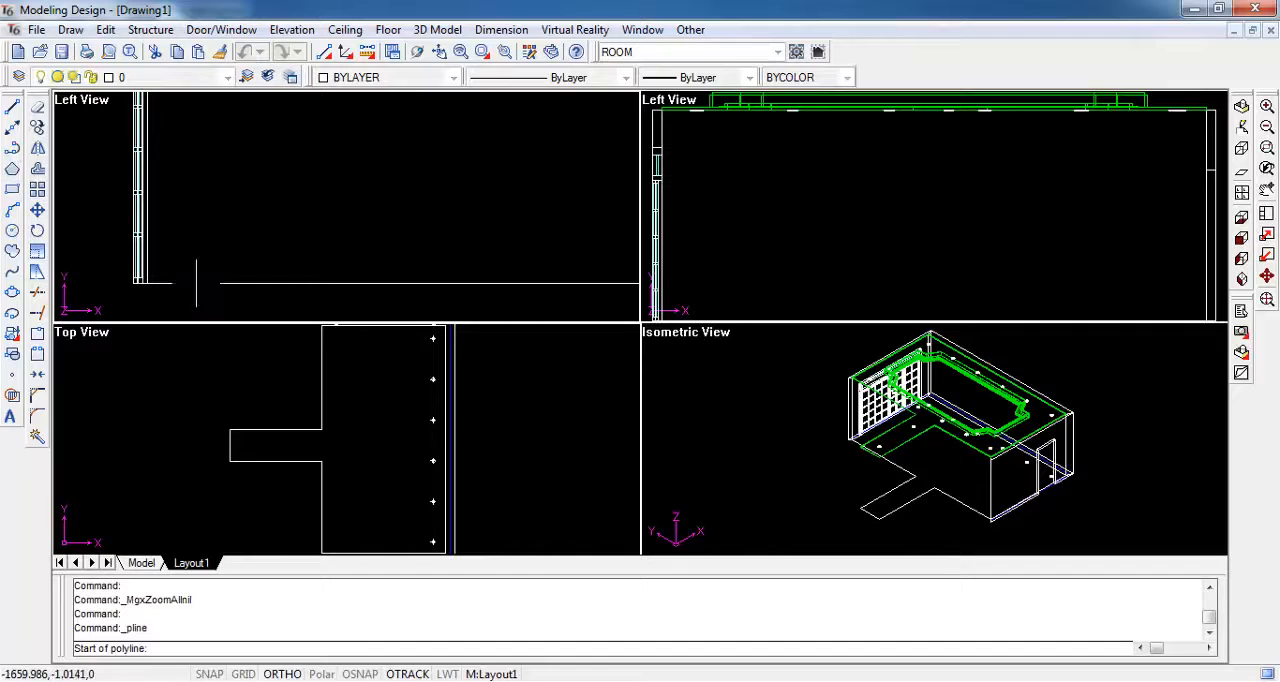
pyautogui.keyDown('shift'); pyautogui.rightClick(200, 252); pyautogui.keyUp('shift')
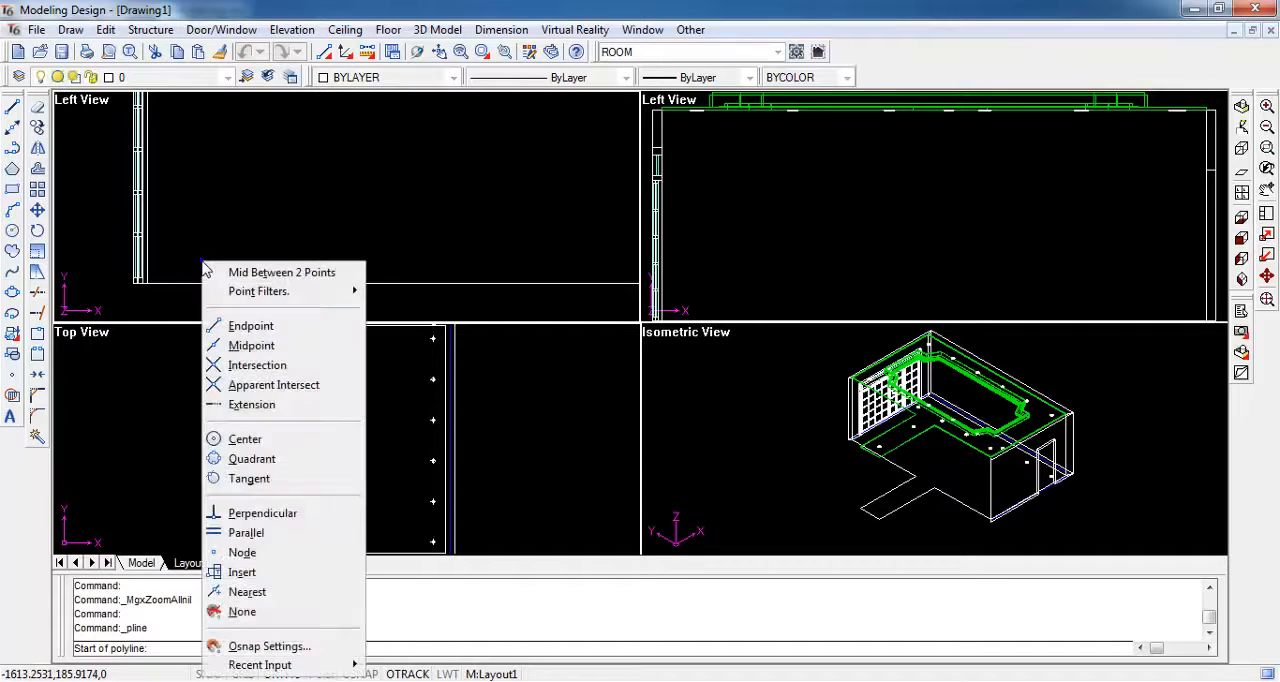
pyautogui.click(252, 325)
pyautogui.click(148, 305)
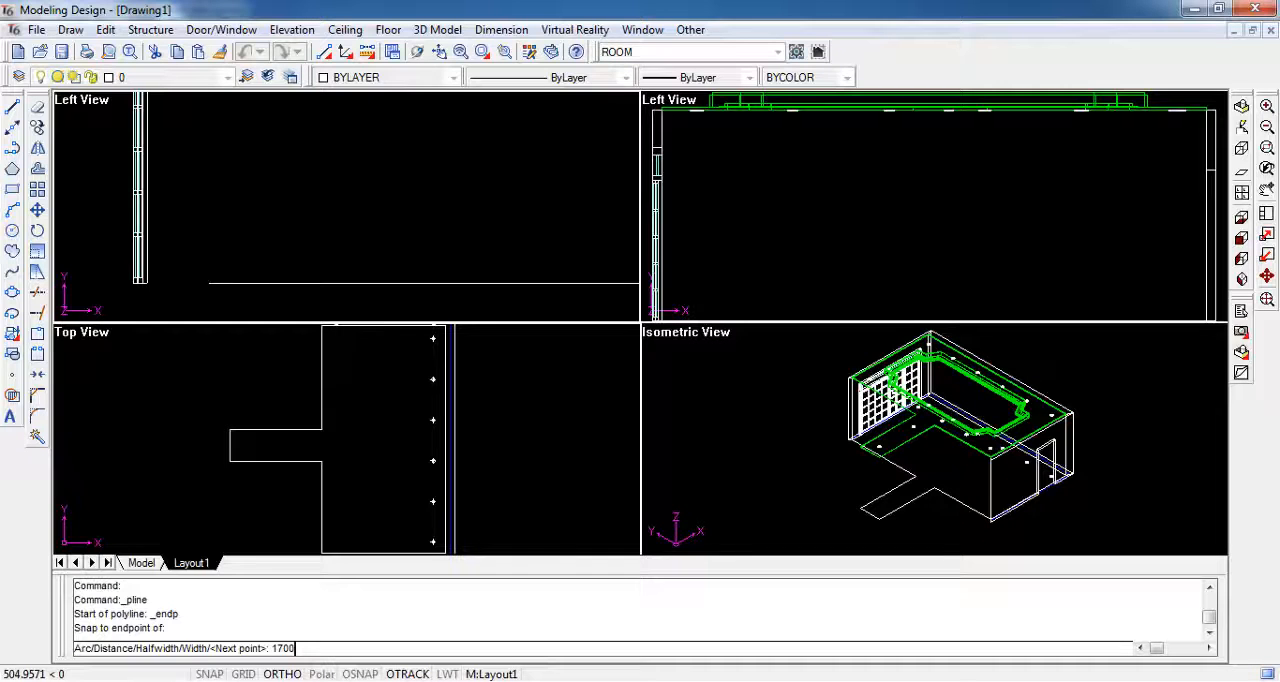
pyautogui.press('Return')
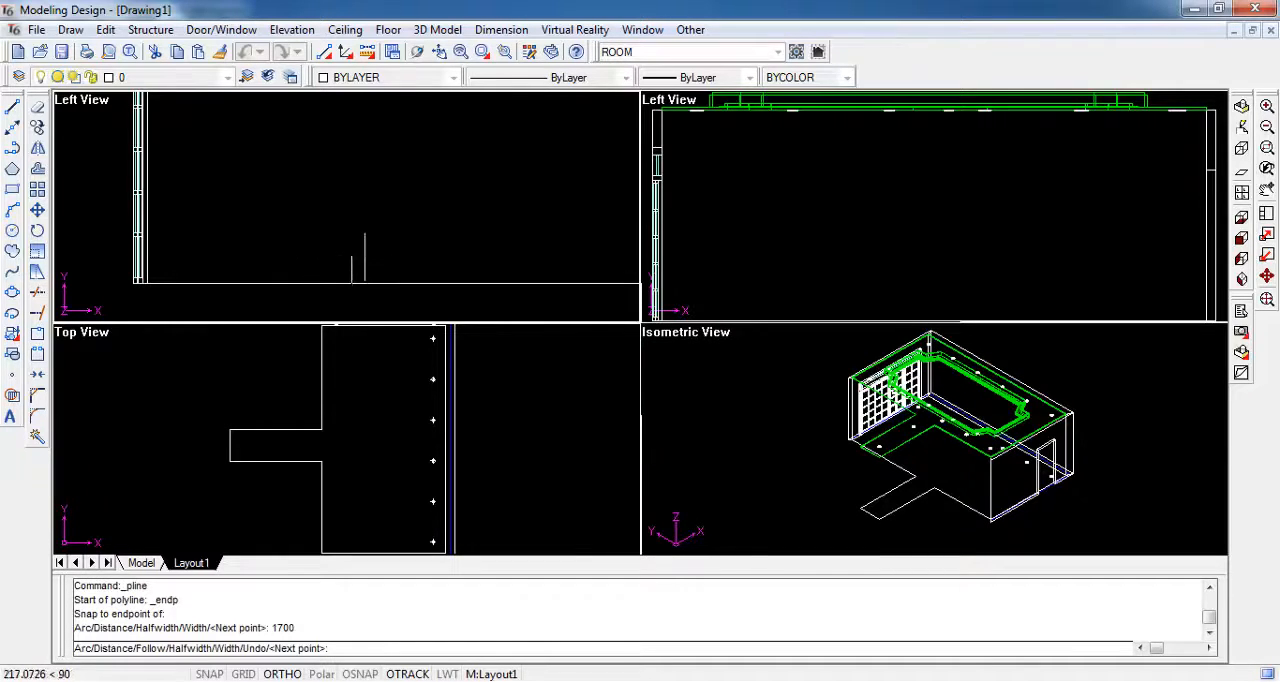
pyautogui.click(364, 267)
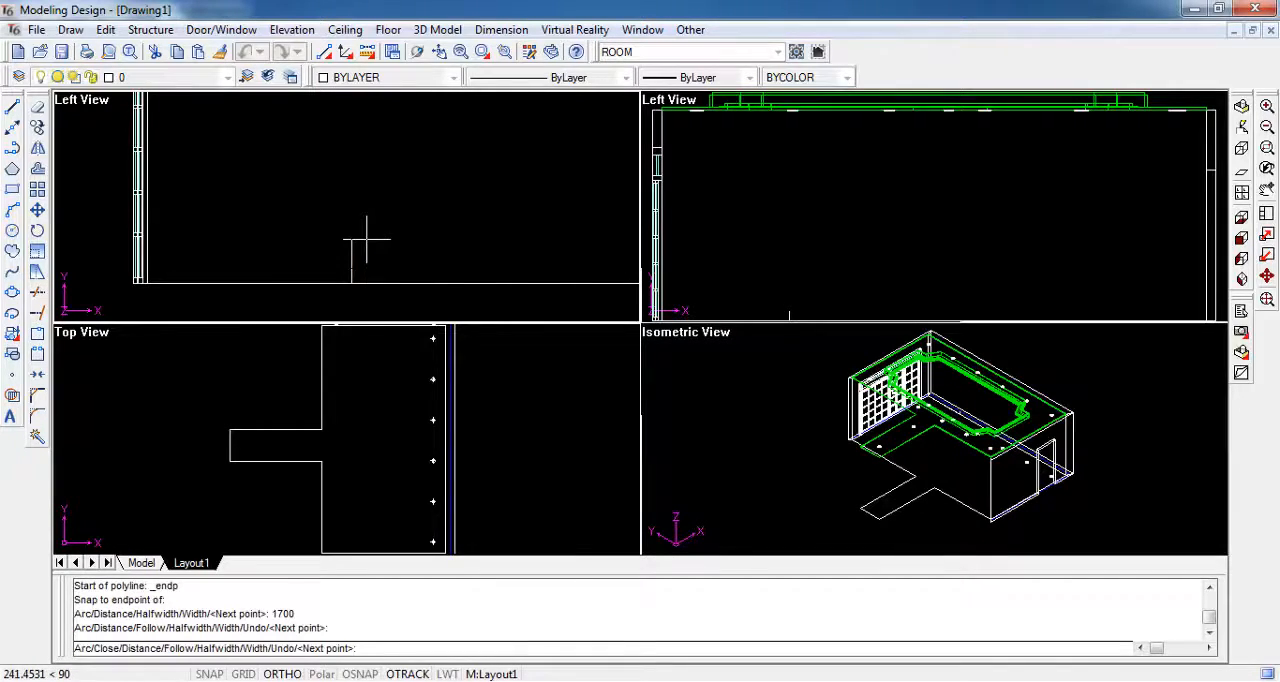
pyautogui.press('Escape')
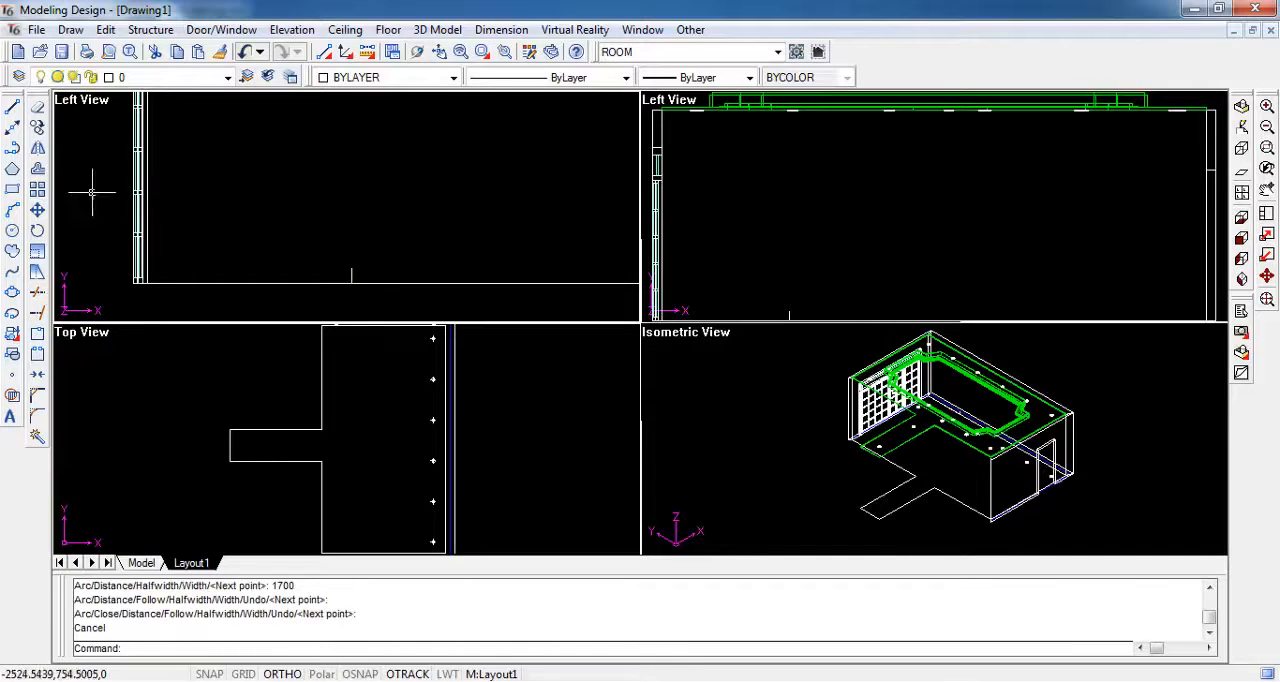
# - Draw a rectangle 2000 long and 500 wide on the wall elevation, starting from the guide polyline's 1700 corner
pyautogui.click(12, 189)
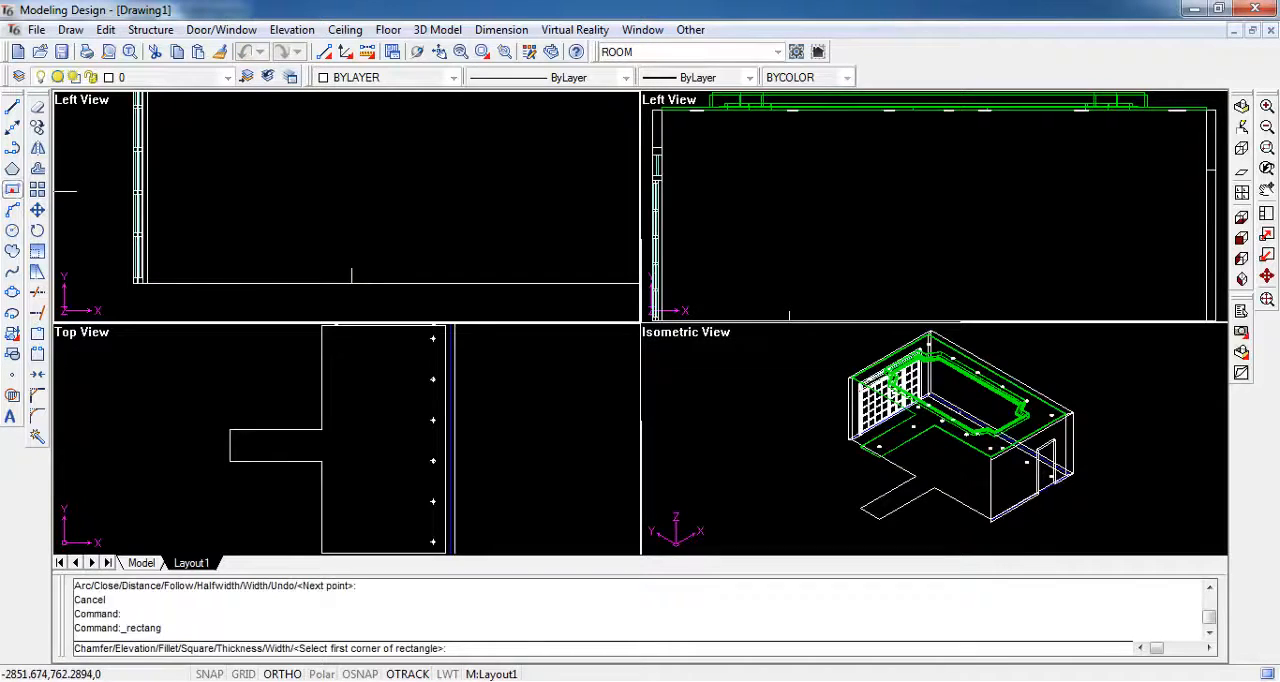
pyautogui.keyDown('shift'); pyautogui.rightClick(345, 265); pyautogui.keyUp('shift')
pyautogui.click(380, 324)
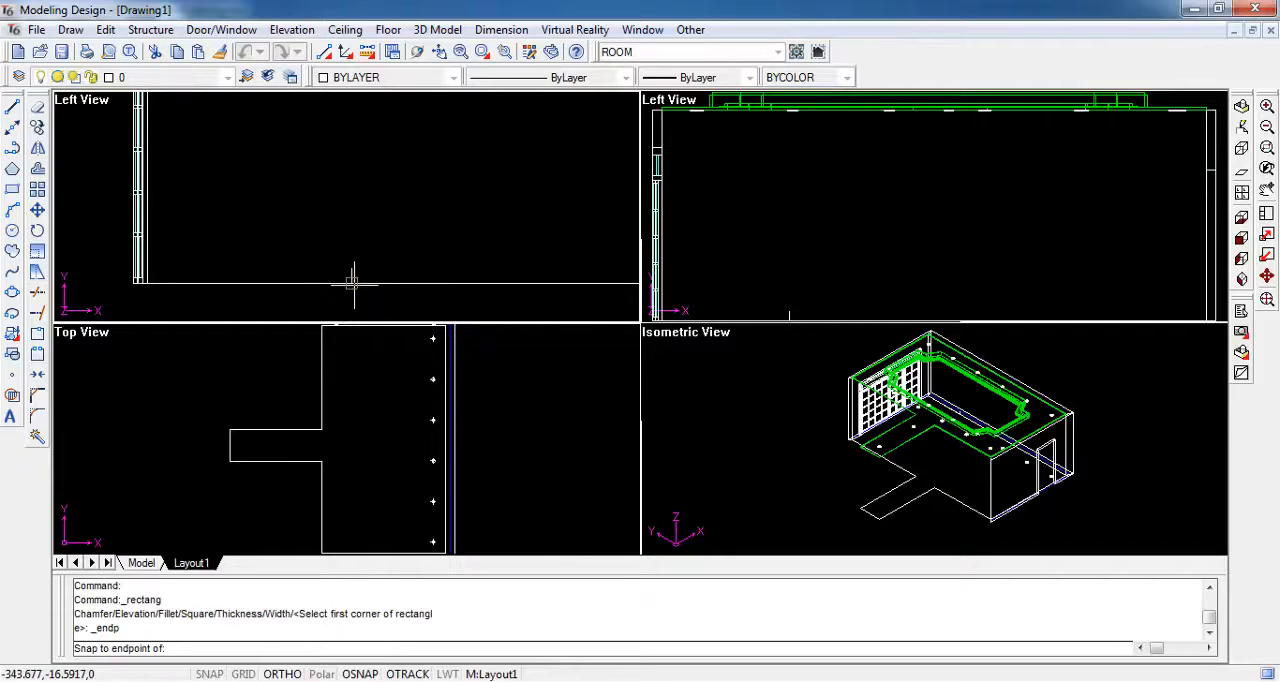
pyautogui.click(351, 282)
pyautogui.write('d')
pyautogui.press('Return')
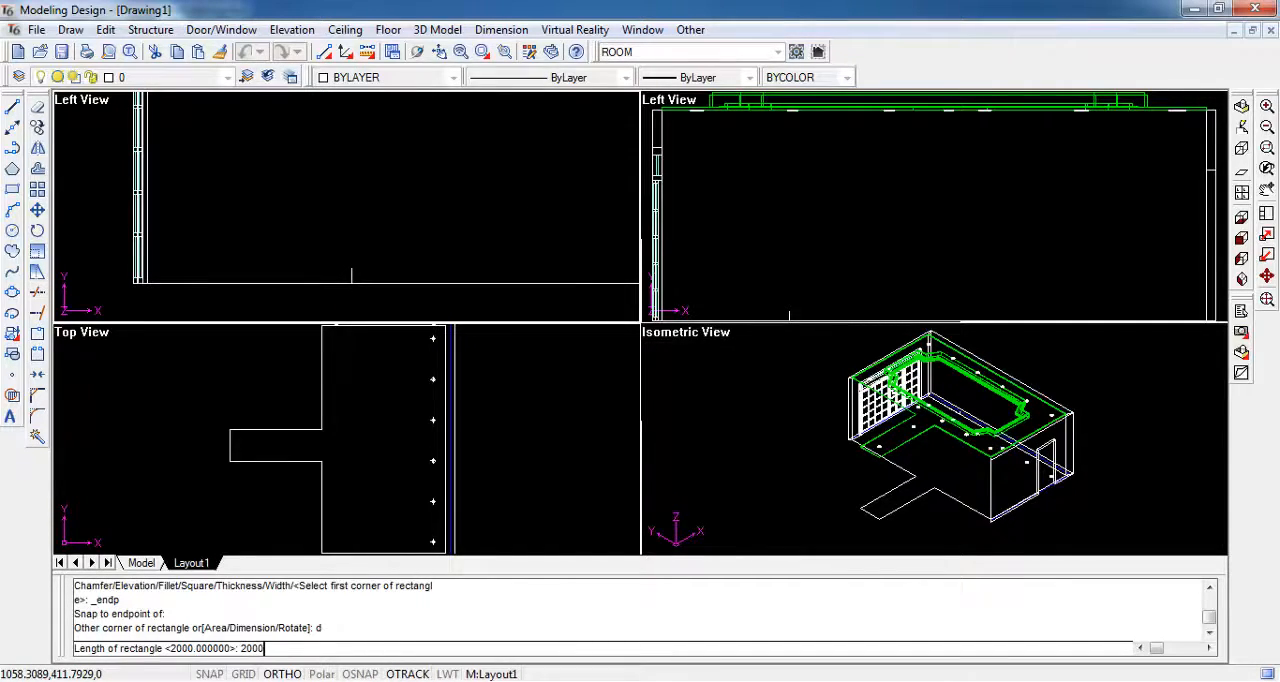
pyautogui.write('2000')
pyautogui.press('Return')
pyautogui.press('Return')
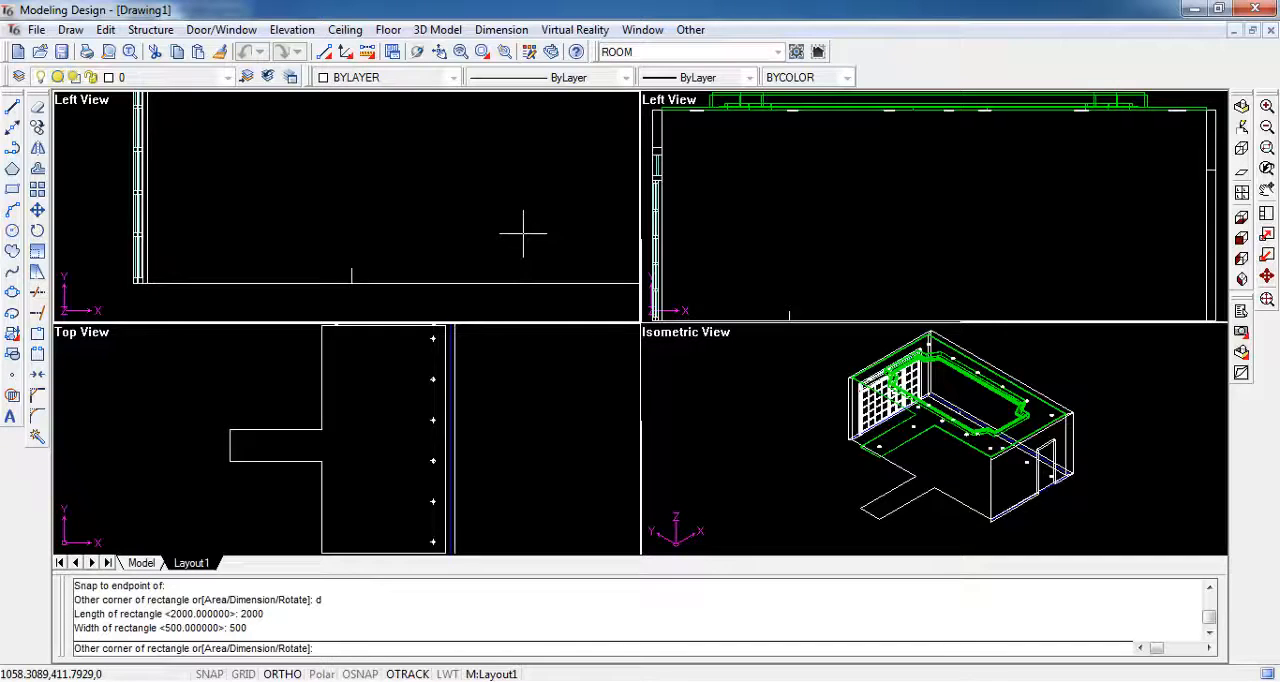
pyautogui.click(604, 222)
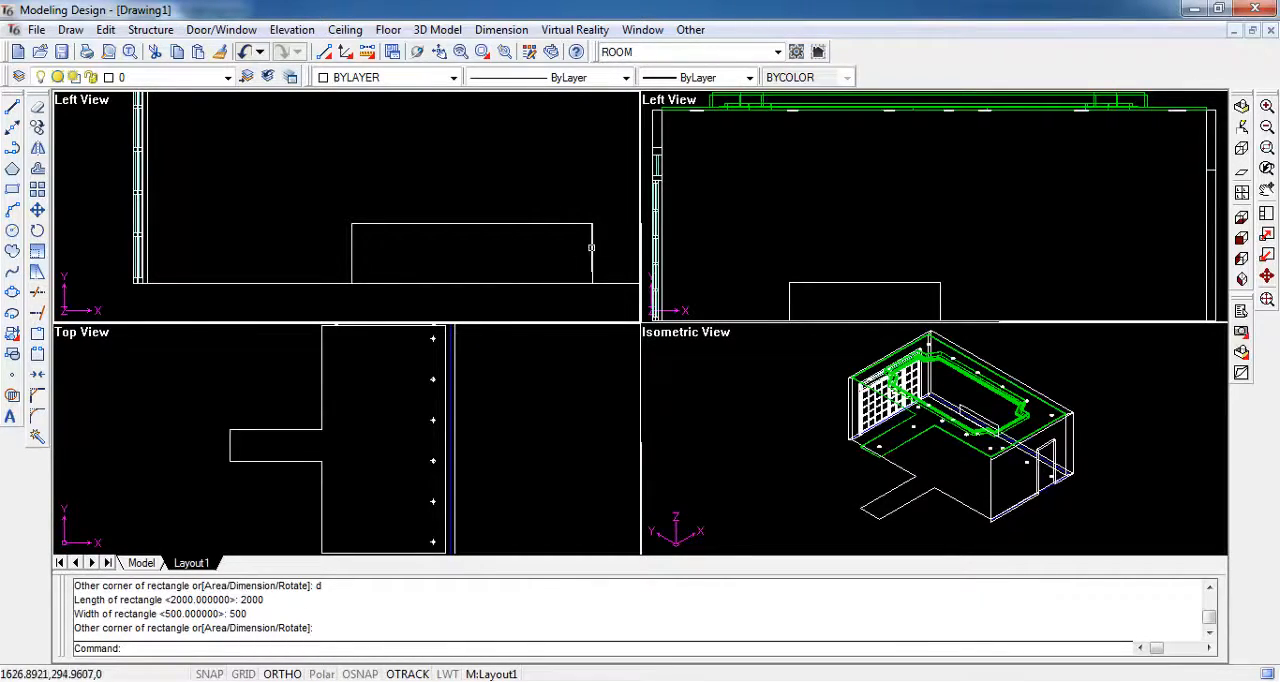
# - Move the rectangle straight up by 1000 on the wall elevation
pyautogui.click(592, 245)
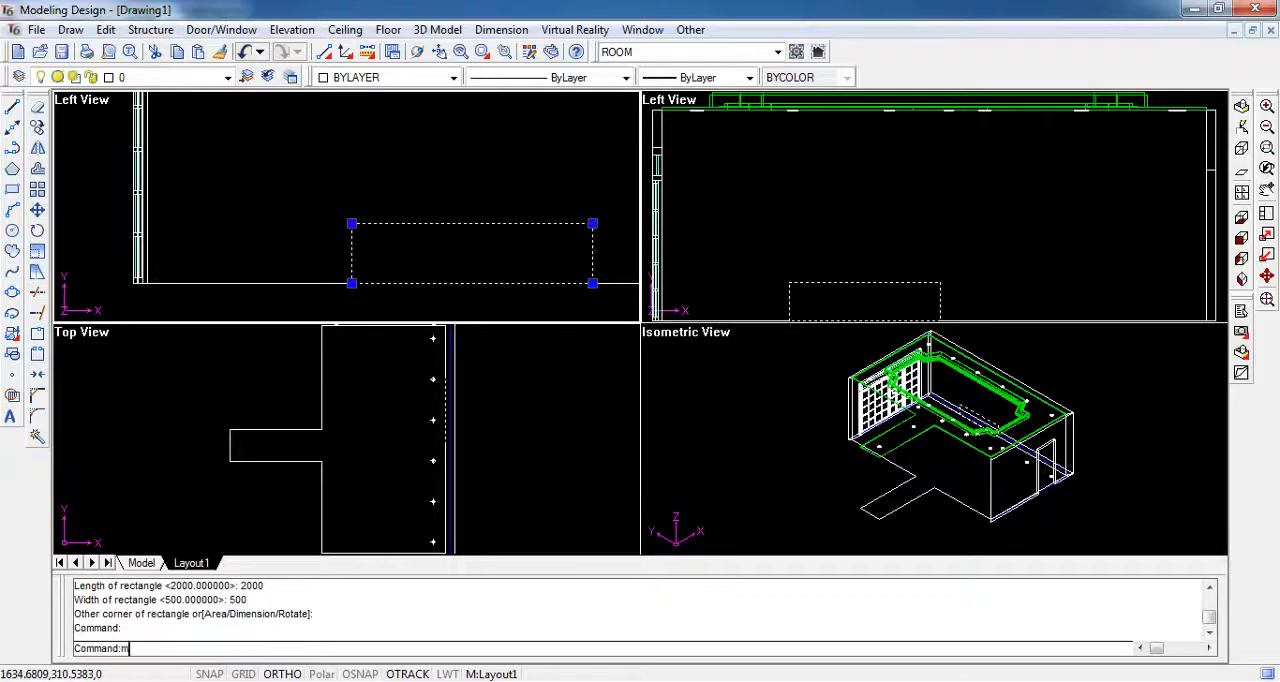
pyautogui.write('m')
pyautogui.press('Return')
pyautogui.keyDown('shift'); pyautogui.rightClick(592, 245); pyautogui.keyUp('shift')
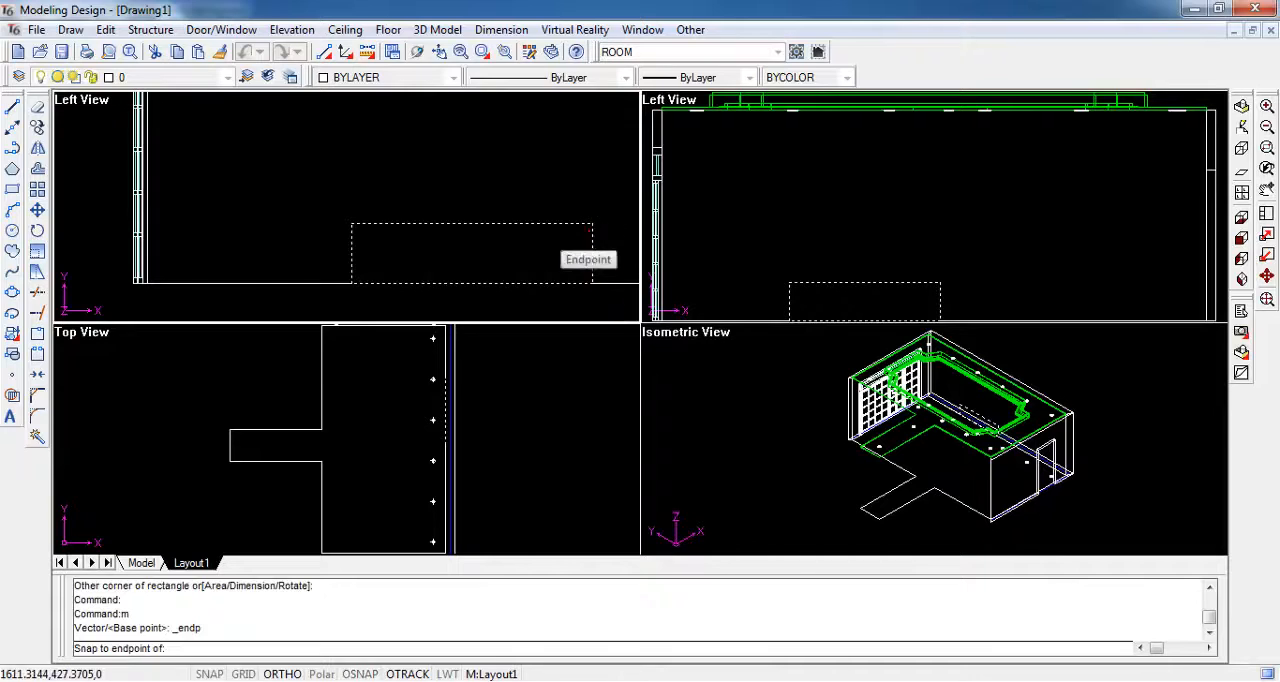
pyautogui.click(593, 230)
pyautogui.write('1')
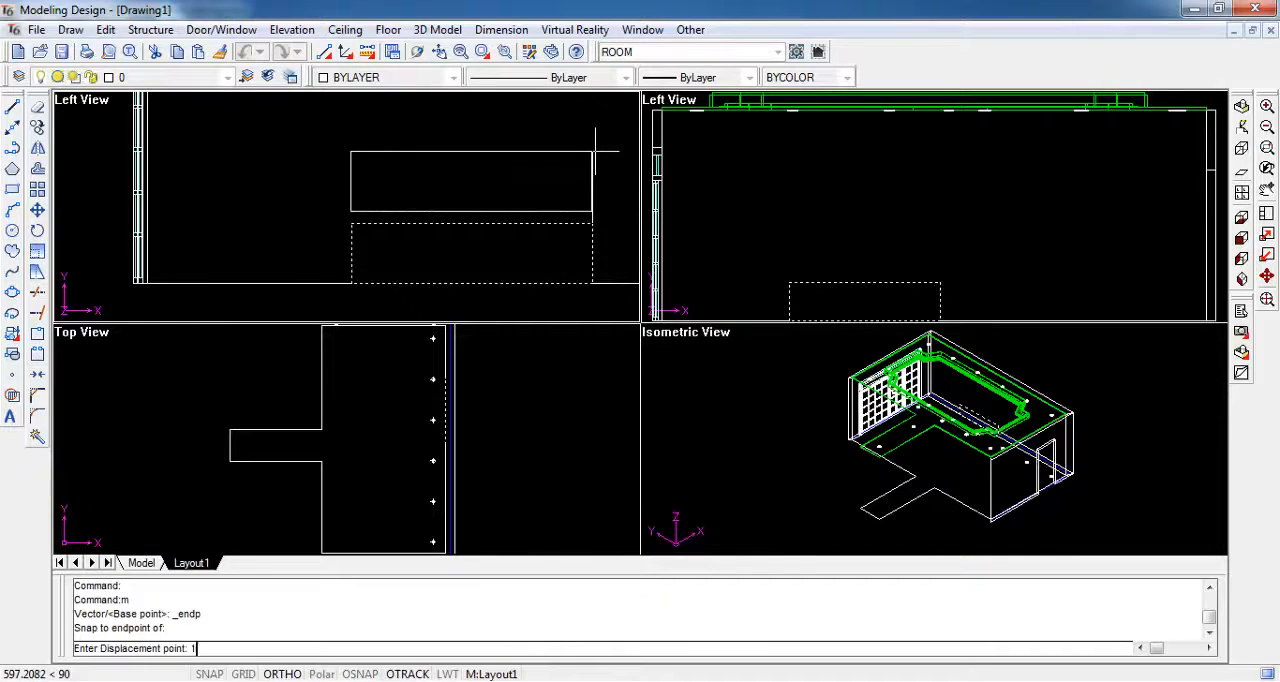
pyautogui.write('000')
pyautogui.press('Return')
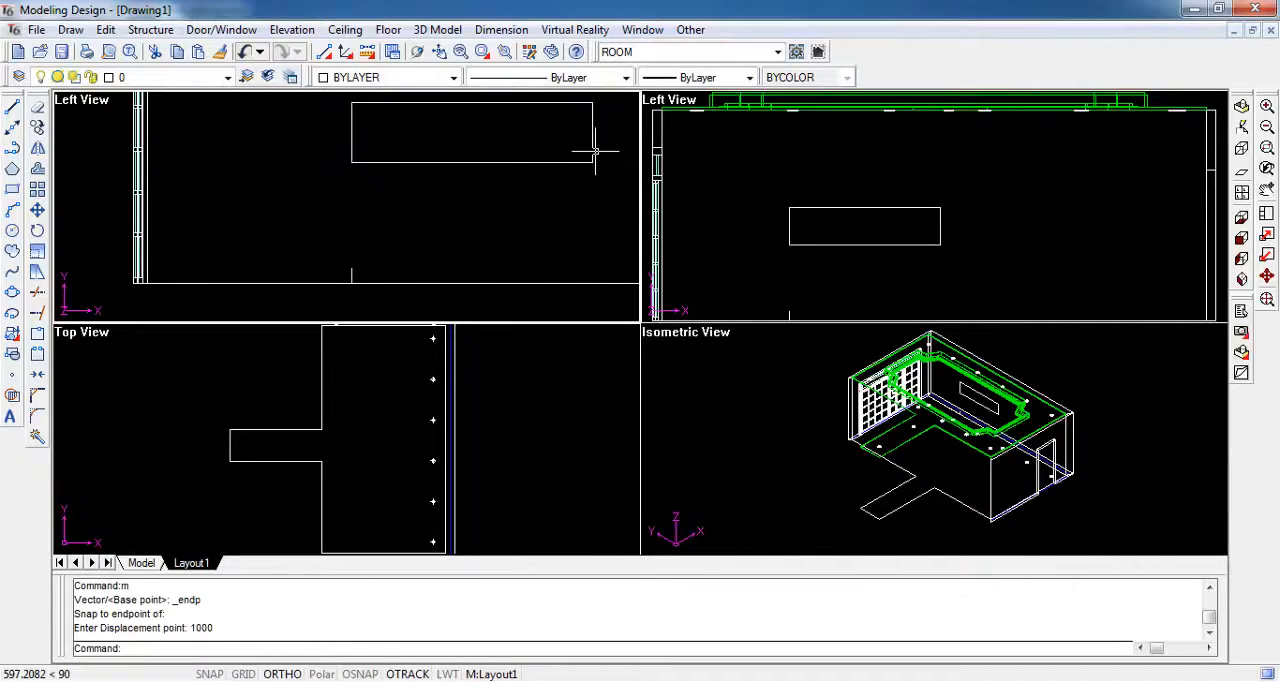
# - Erase the guide polyline at the floor line
pyautogui.click(350, 283)
pyautogui.write('e')
pyautogui.press('Return')
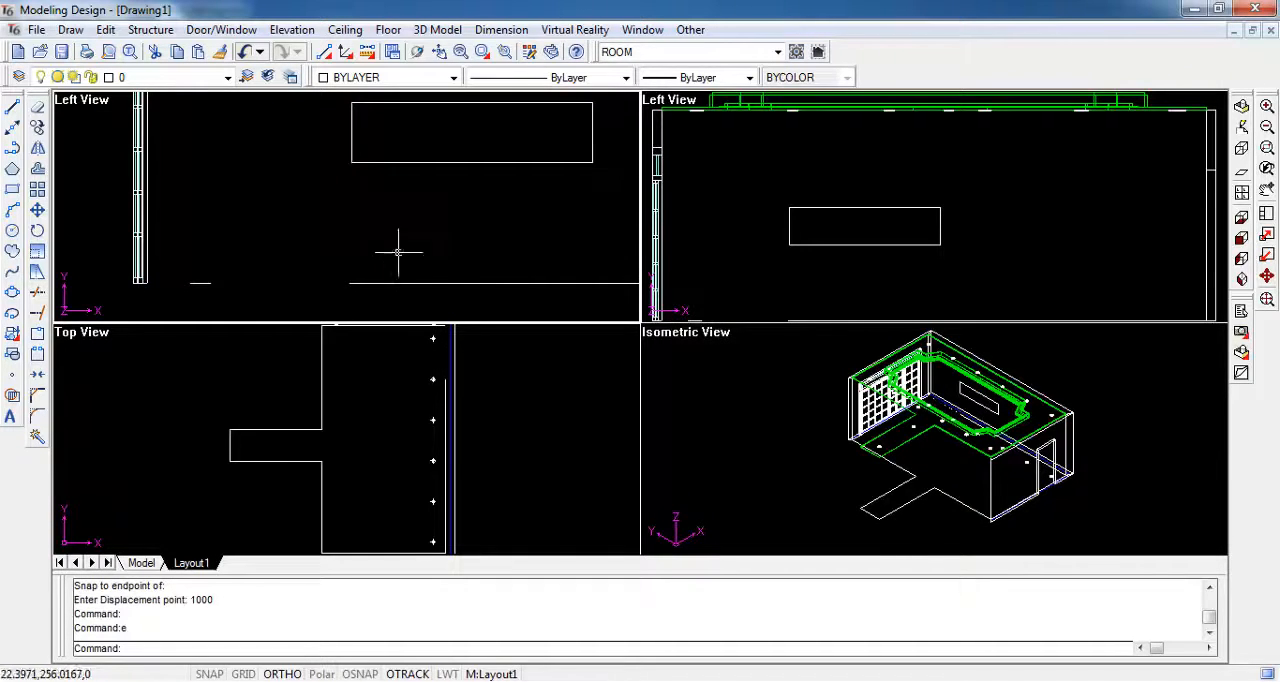
# - Cut a niche 150 deep into the elevation wall, using the rectangle as its profile
pyautogui.scroll(-2, 400, 252)
pyautogui.moveTo(443, 208); pyautogui.dragTo(314, 240, button='middle')
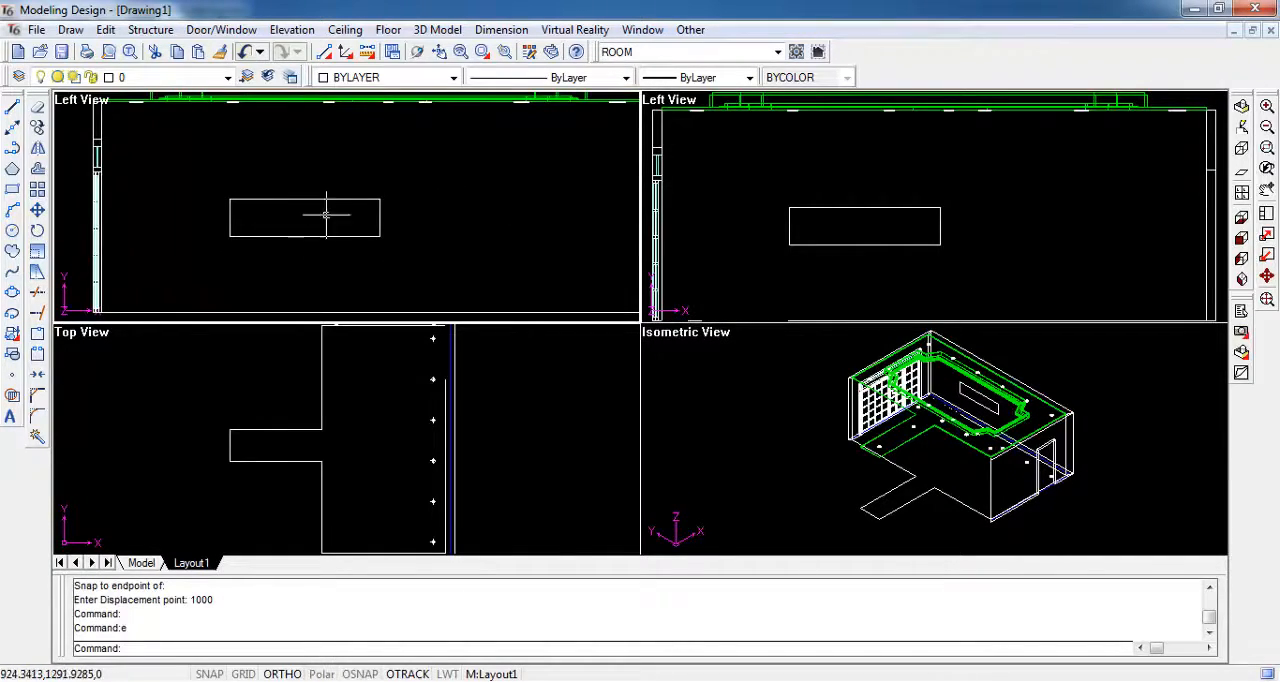
pyautogui.click(292, 29)
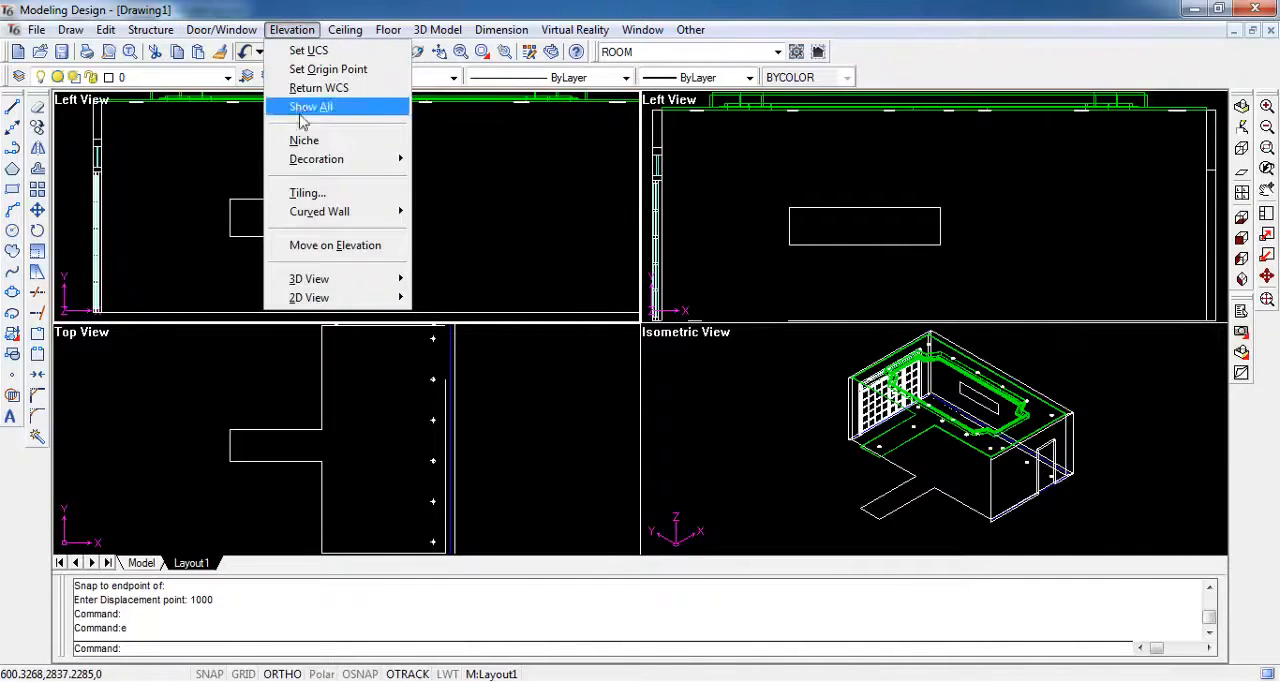
pyautogui.click(352, 140)
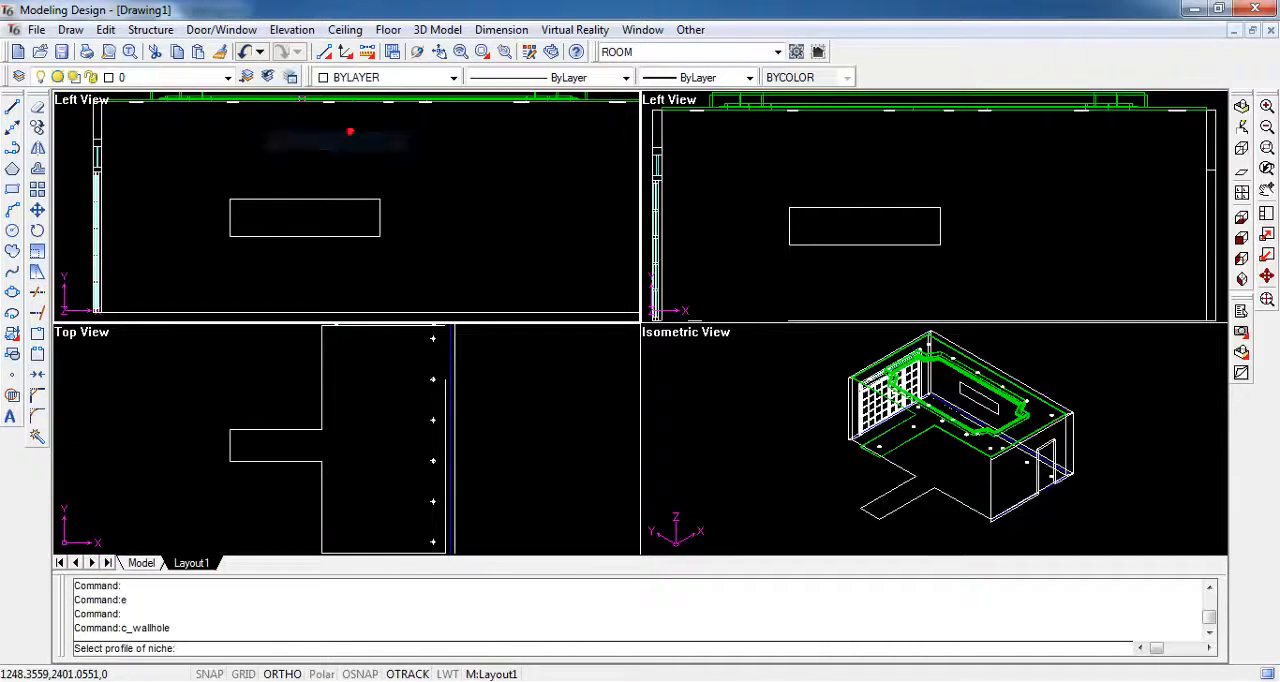
pyautogui.click(323, 199)
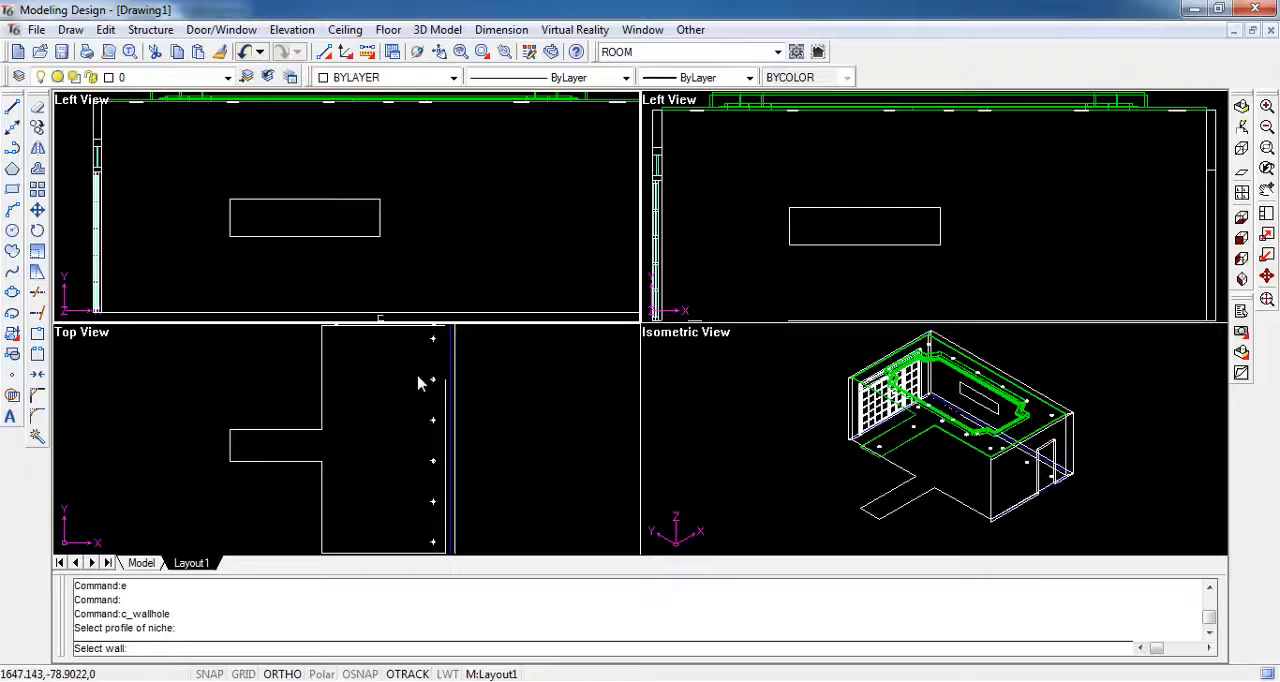
pyautogui.click(435, 400)
pyautogui.click(451, 406)
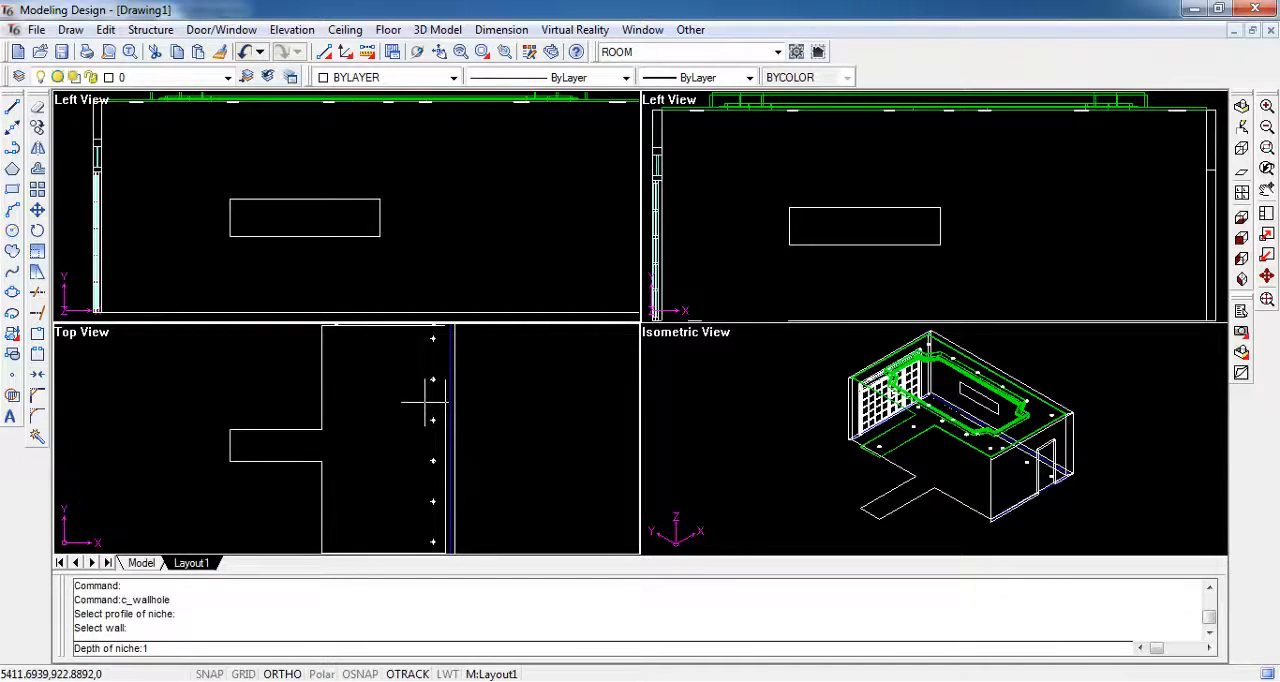
pyautogui.write('150')
pyautogui.press('Return')
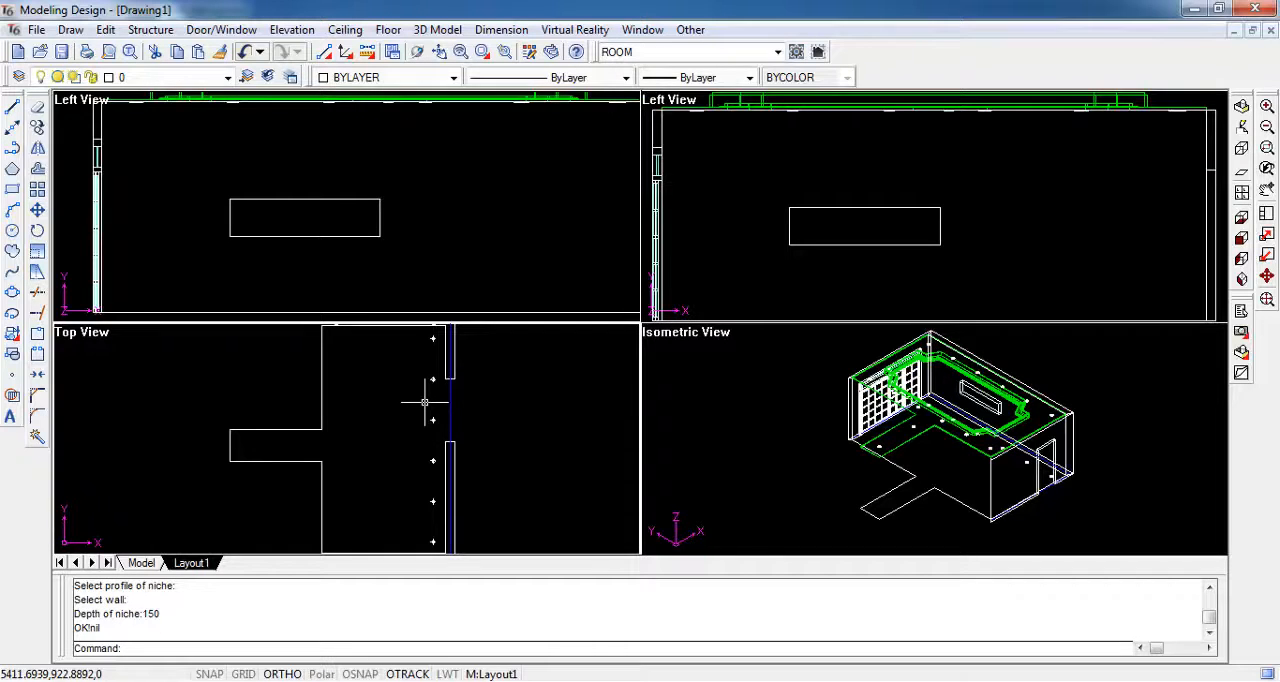
pyautogui.scroll(2, 457, 405)
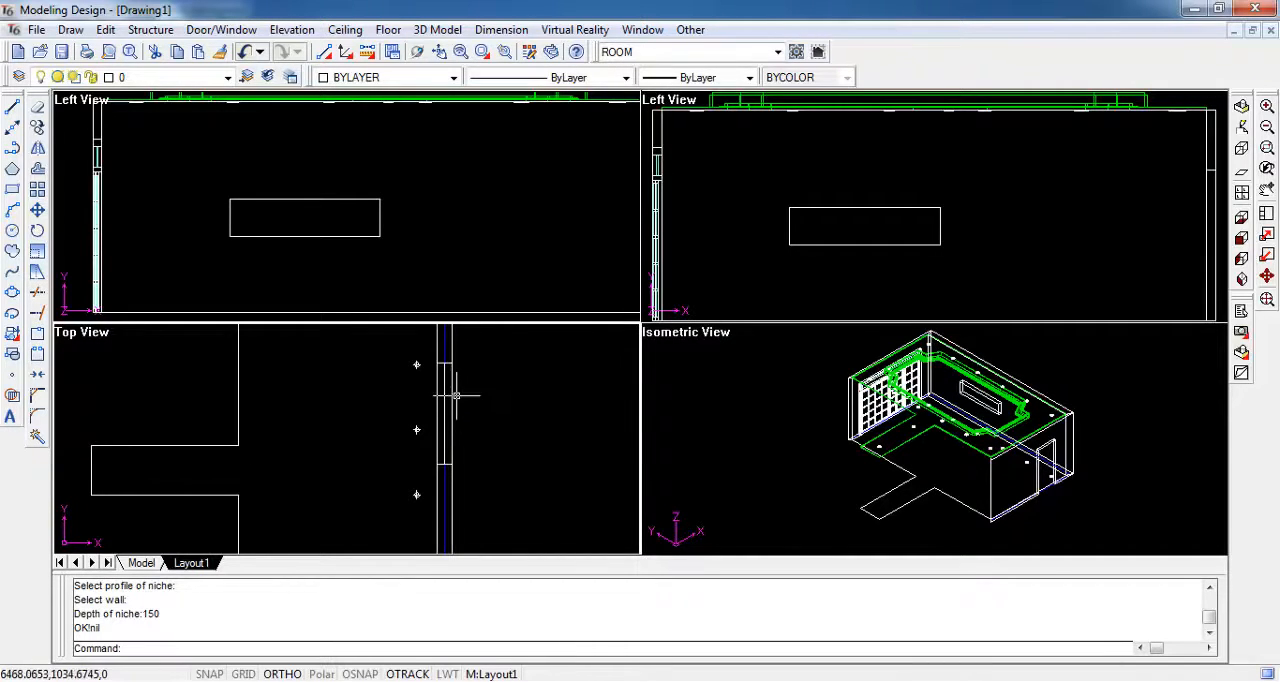
# - Show all the hidden walls, doors and ceiling parts again so the whole living room and corridor model is displayed
pyautogui.click(451, 393)
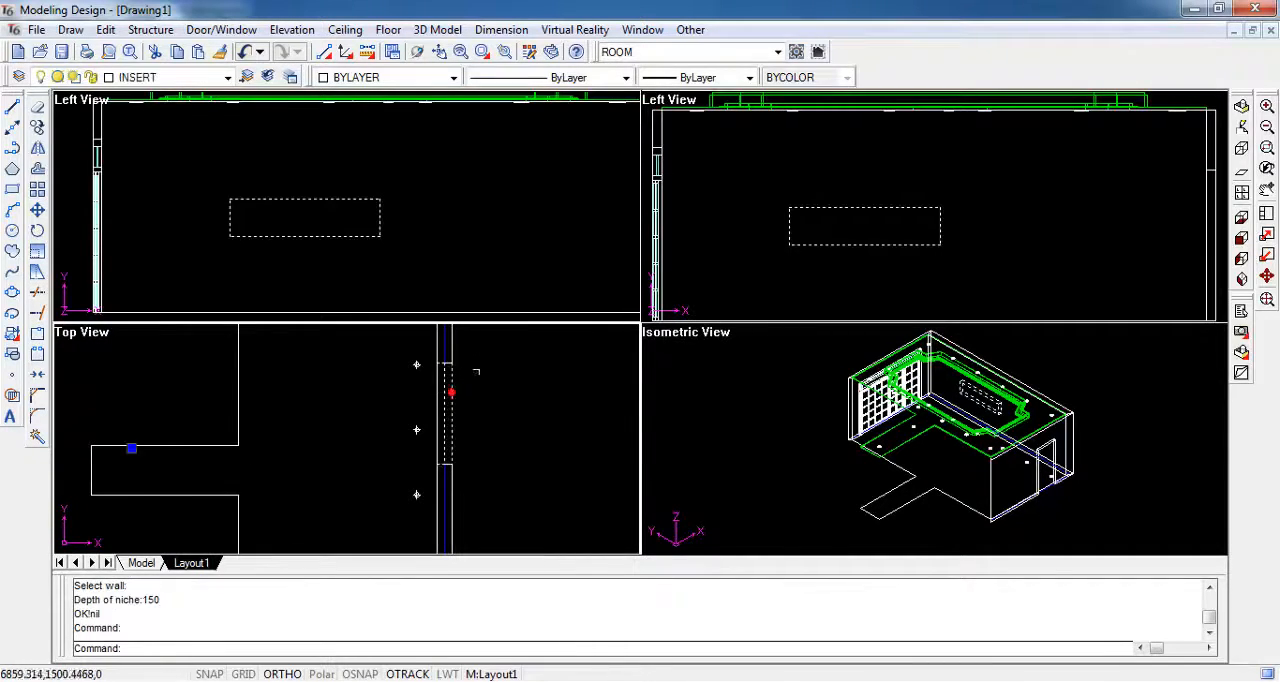
pyautogui.click(408, 229)
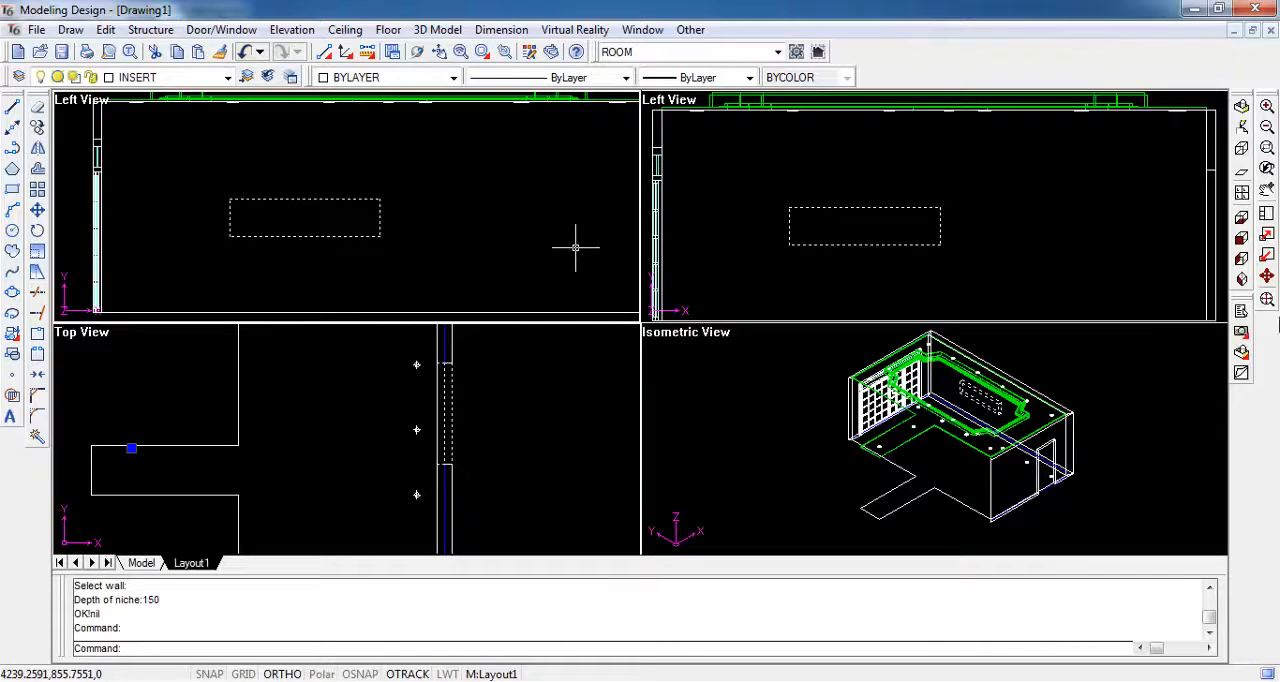
pyautogui.click(1266, 300)
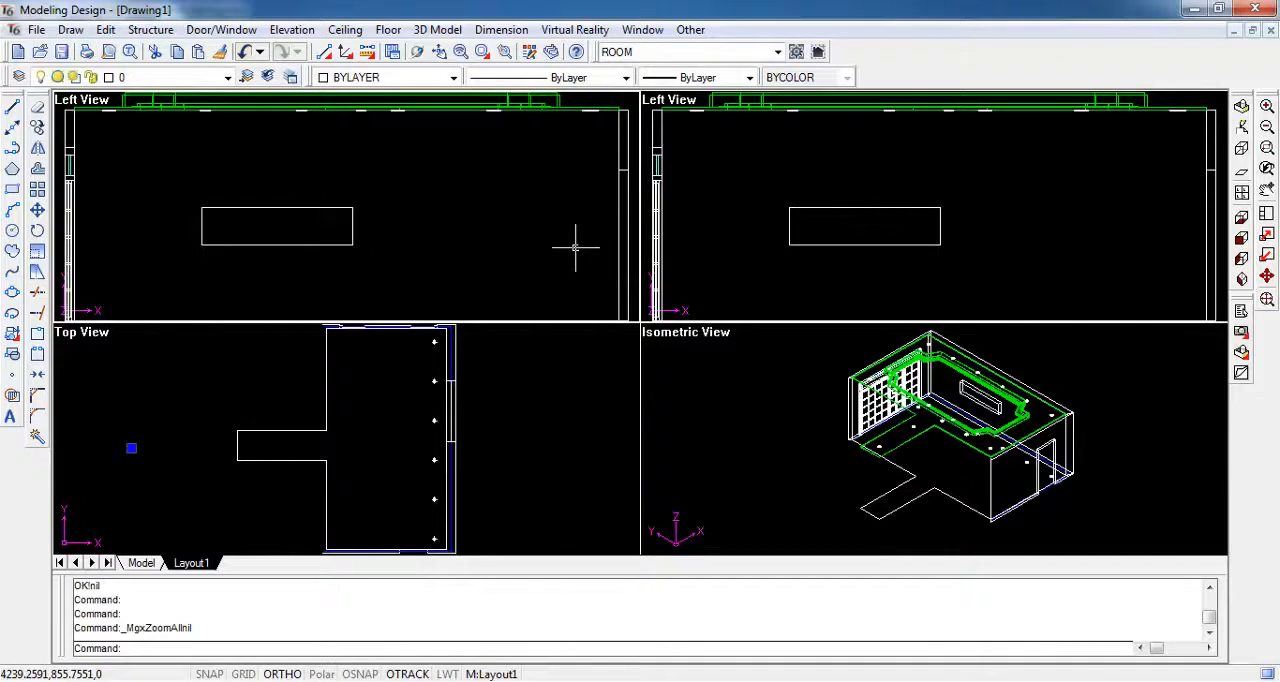
pyautogui.click(689, 30)
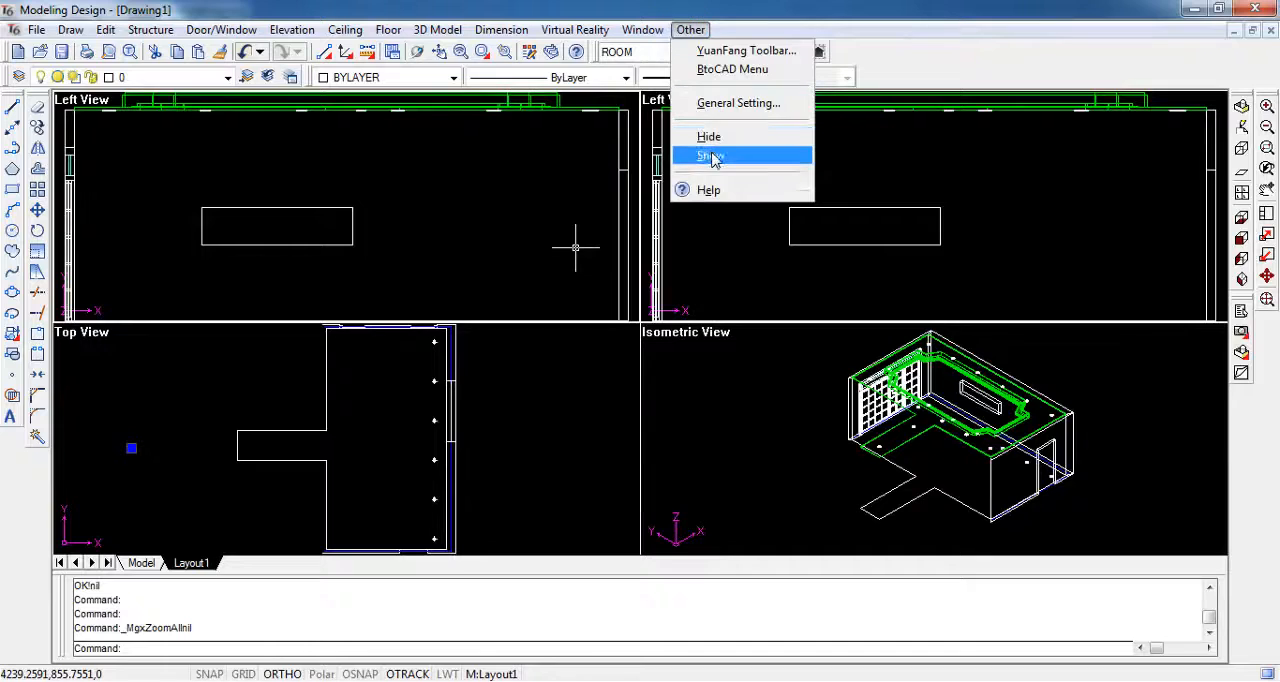
pyautogui.click(710, 155)
pyautogui.click(768, 333)
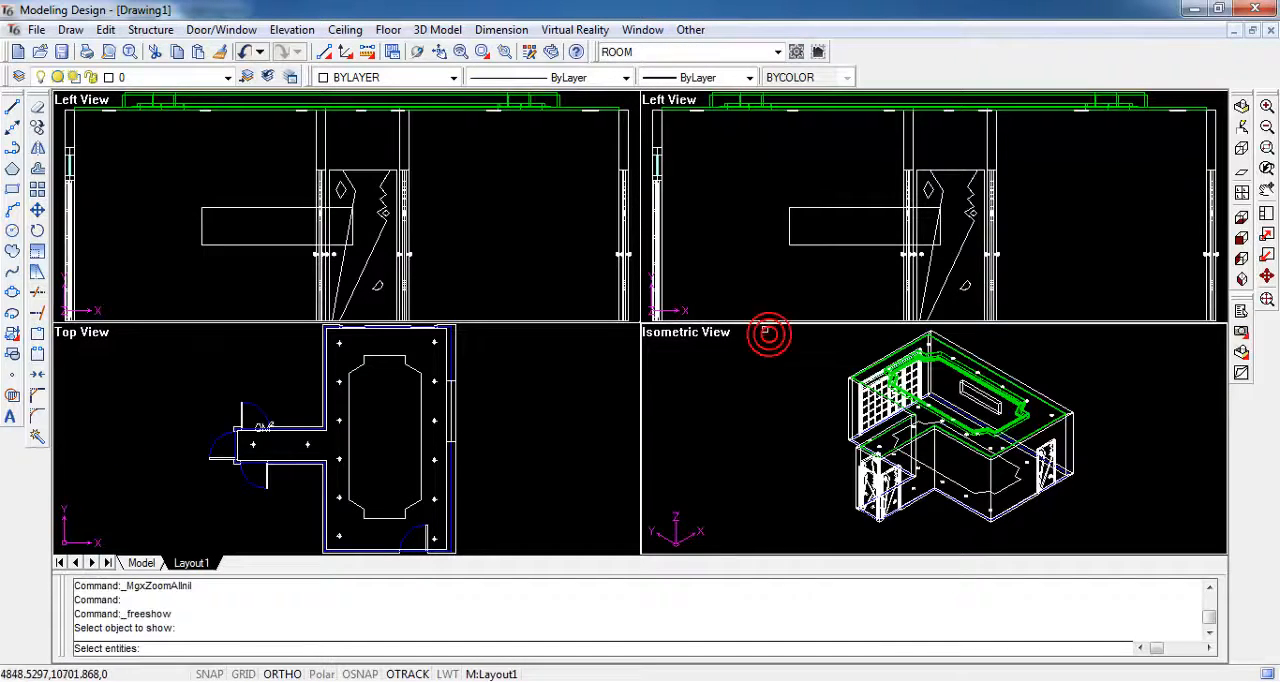
pyautogui.click(1099, 533)
pyautogui.press('Return')
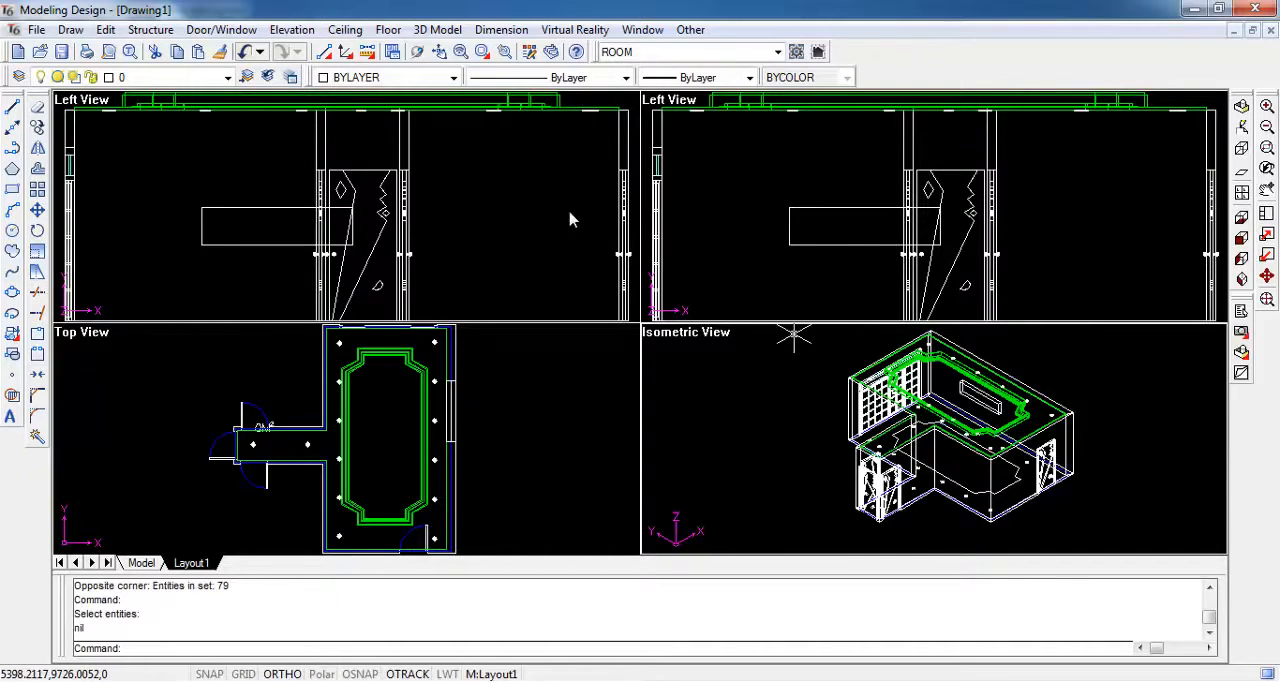
# - Start an advanced merge export of the model using the Normal and No combine options
pyautogui.click(575, 29)
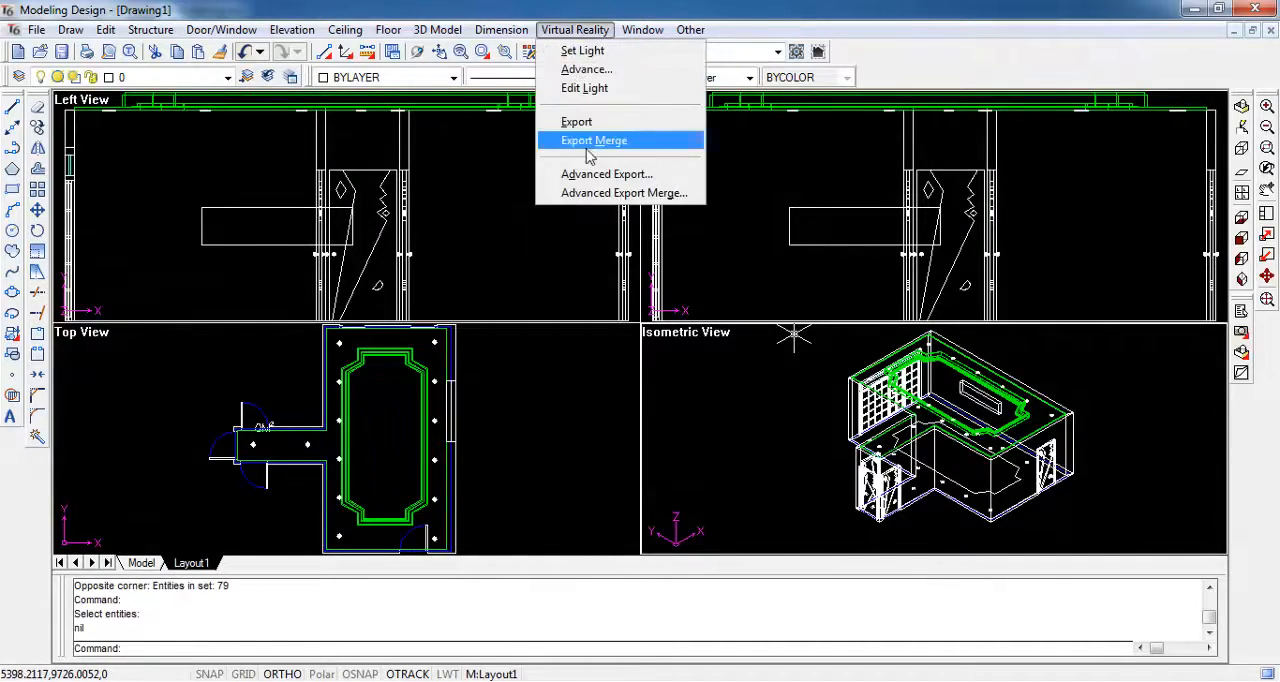
pyautogui.click(697, 196)
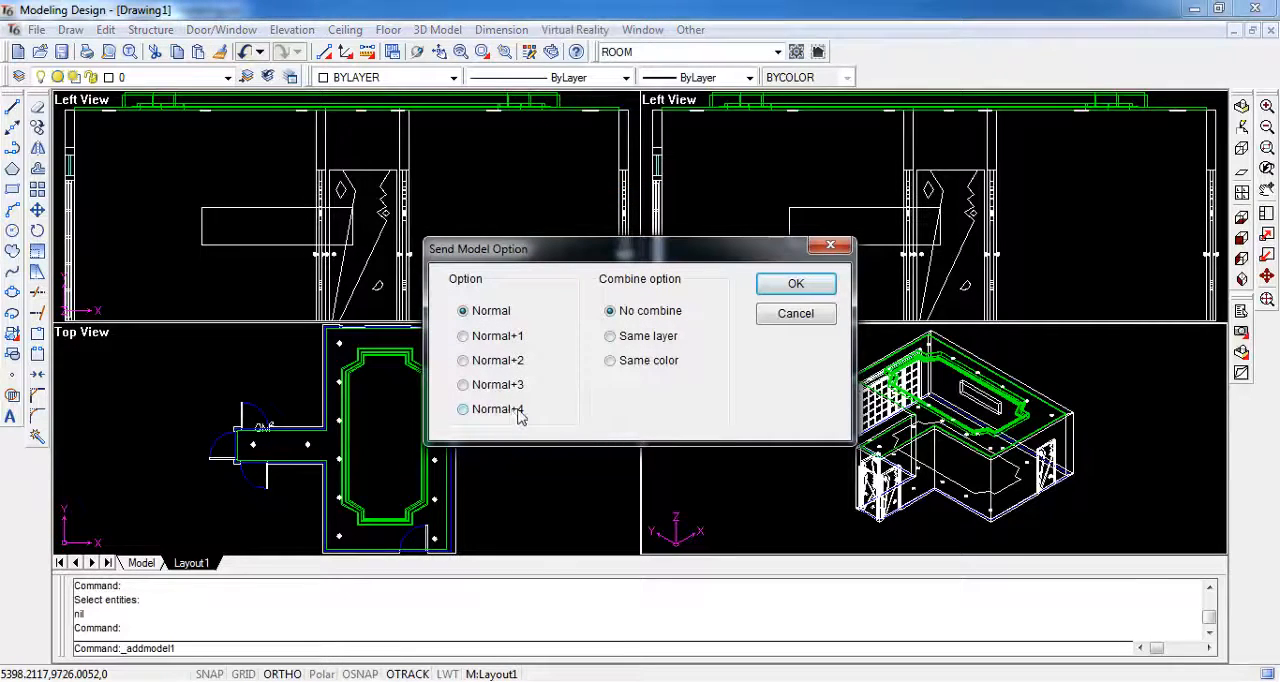
pyautogui.click(795, 284)
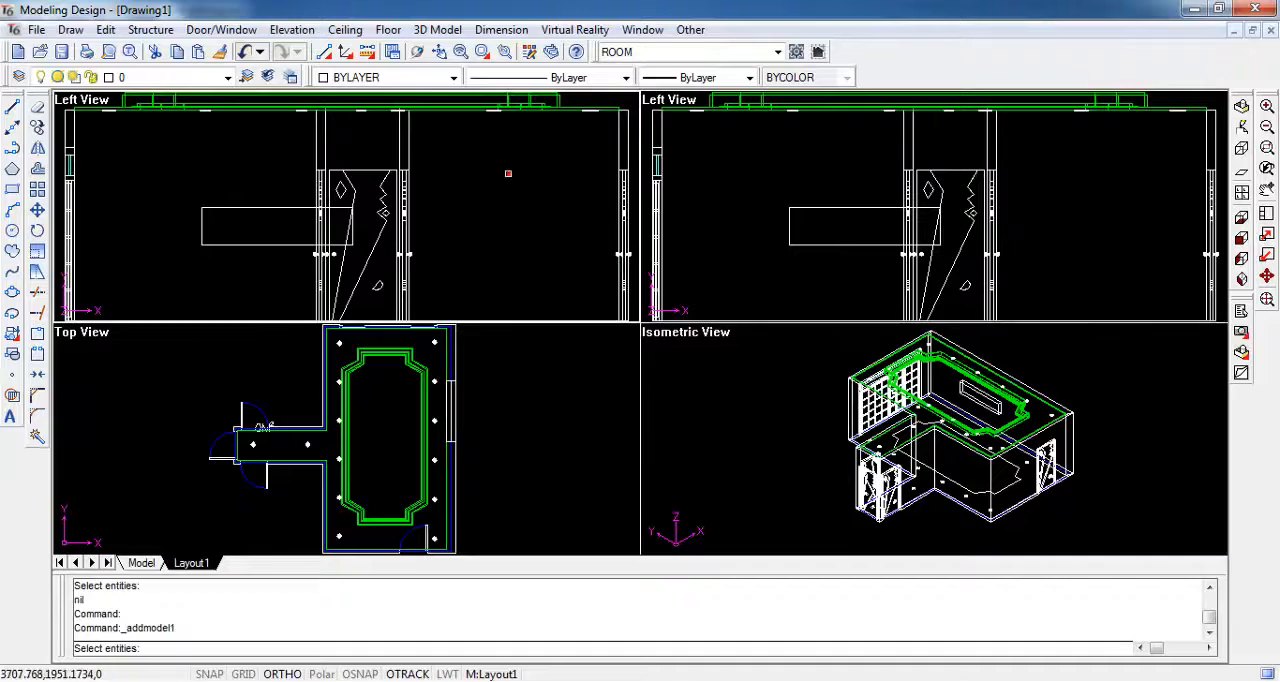
# - Send the ceiling with its downlights, the niche and the niche wall to the InteriCAD T6 scene, loading them with mesh size 800
pyautogui.scroll(-2, 508, 174)
pyautogui.click(530, 165)
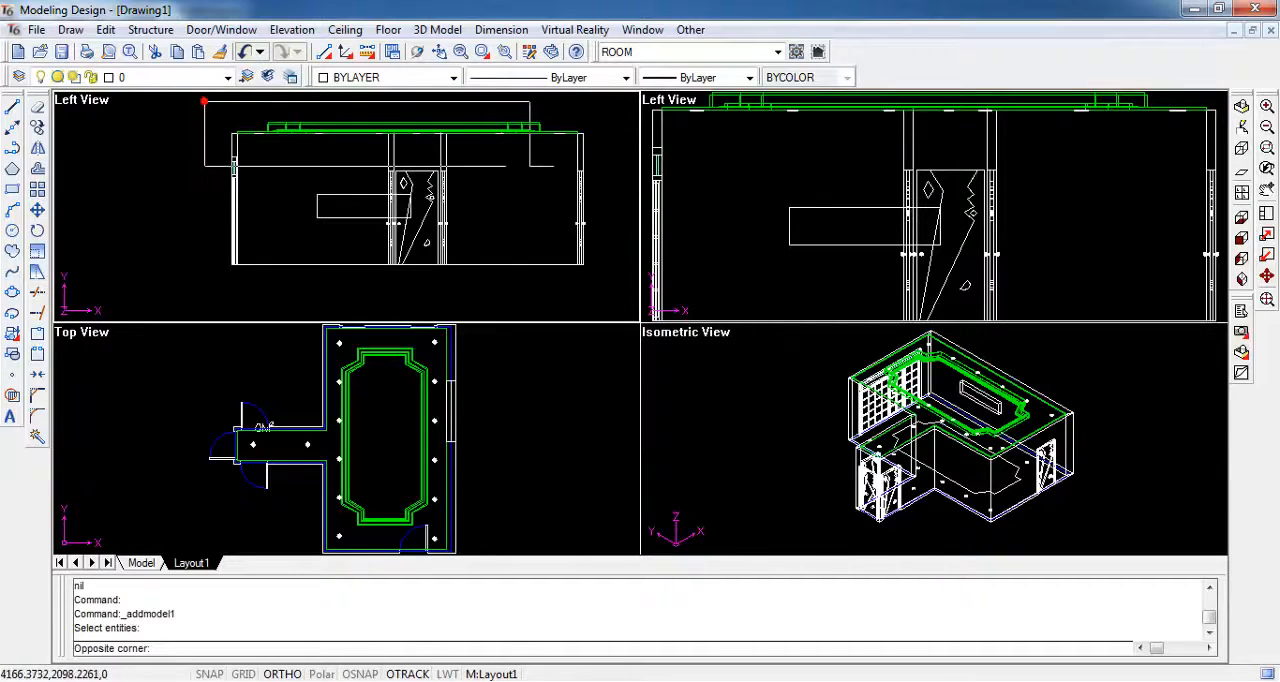
pyautogui.click(622, 180)
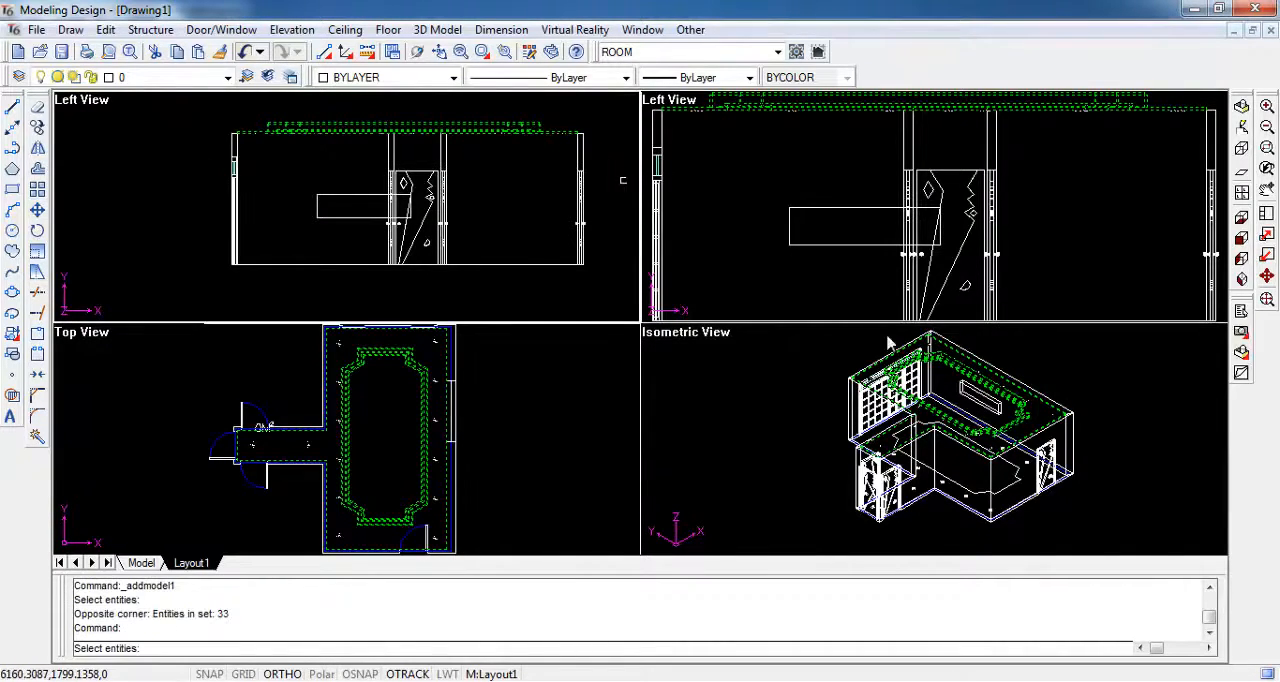
pyautogui.click(978, 394)
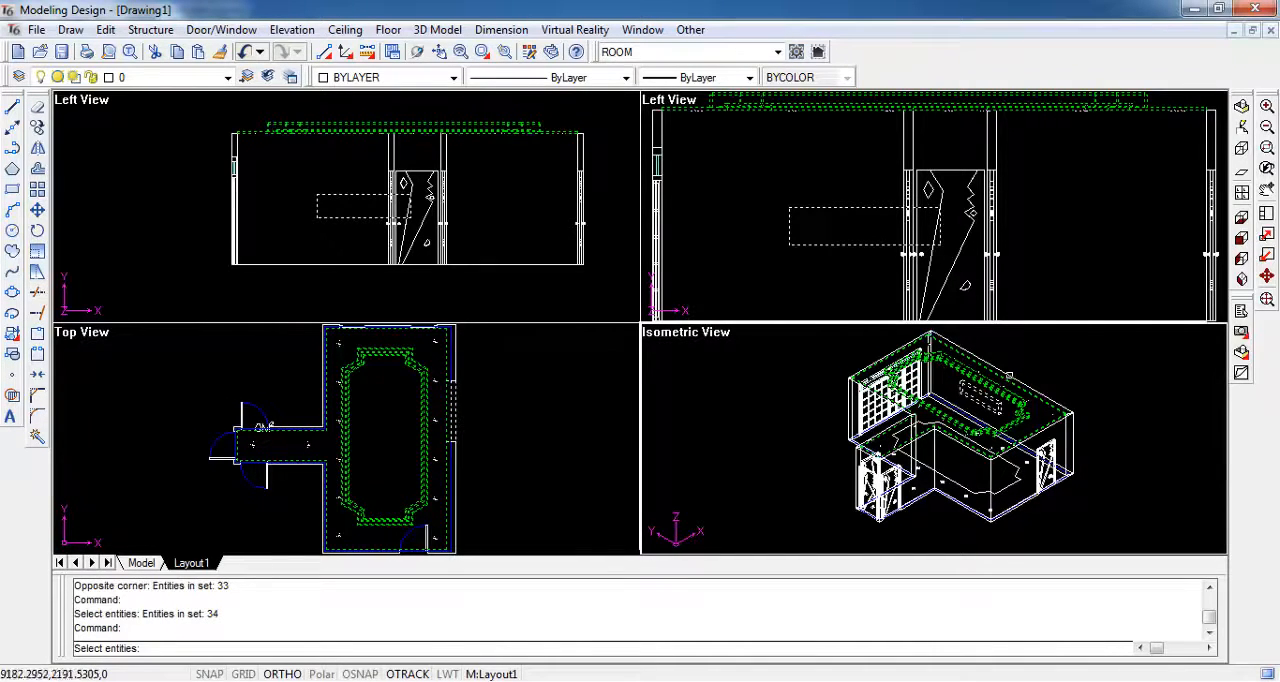
pyautogui.click(1008, 376)
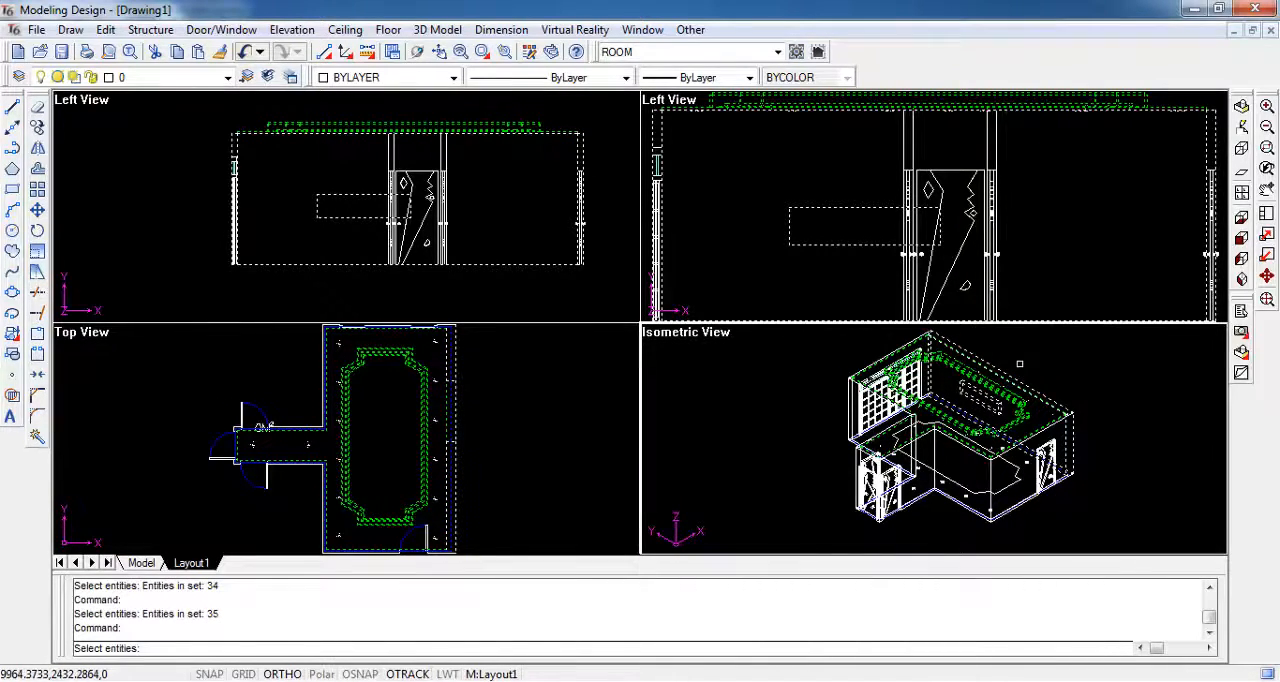
pyautogui.rightClick(1010, 372)
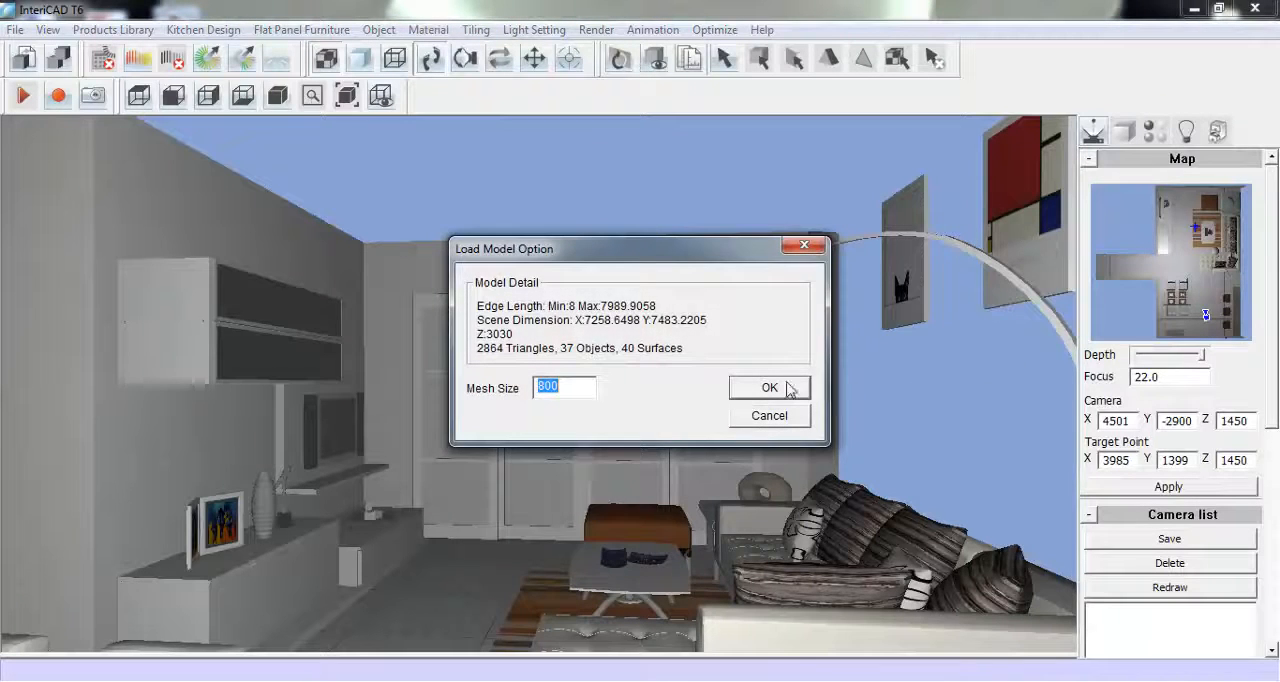
pyautogui.click(787, 388)
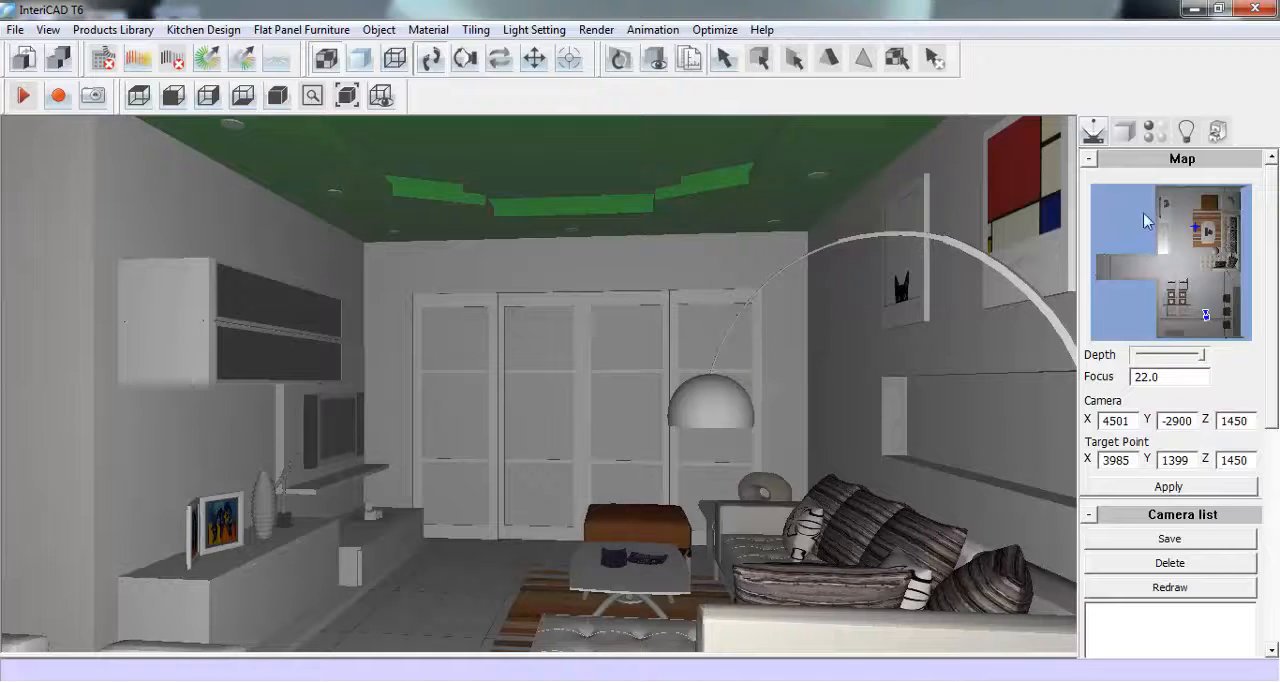
# - Pick up the raised ceiling's green material, set its diffuse HSV to 1, 0 and 1, and apply it to the remaining green ceiling parts
pyautogui.click(1160, 133)
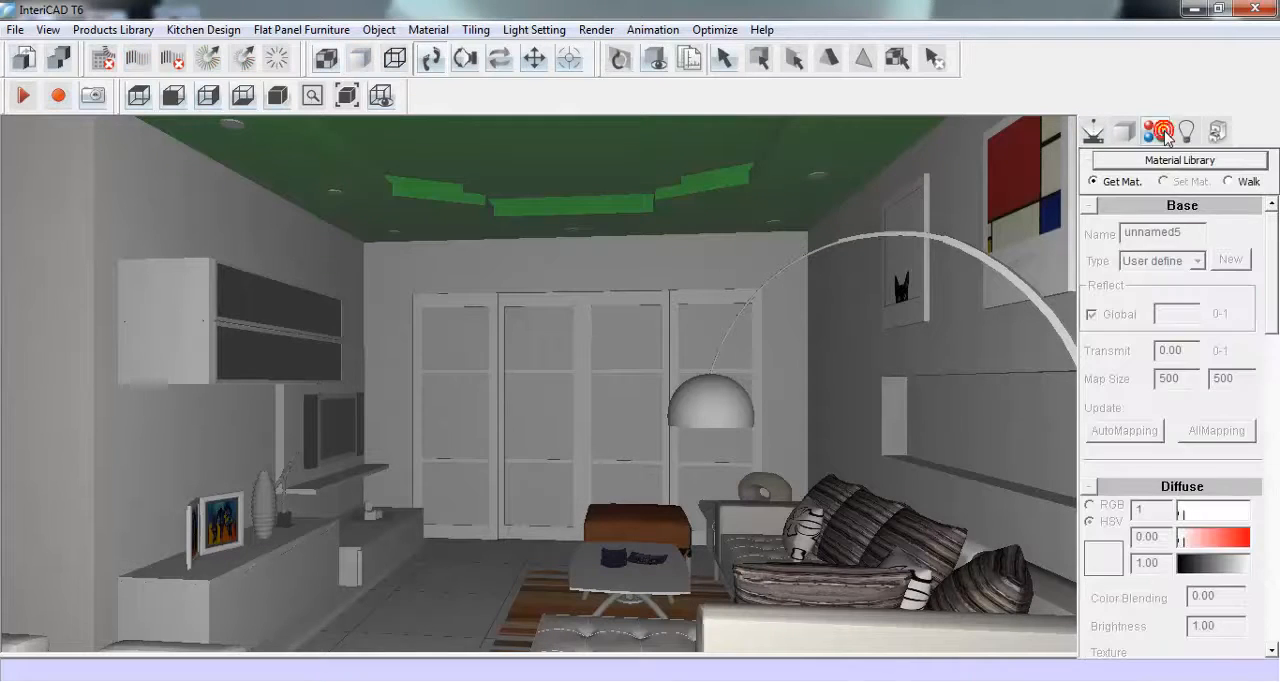
pyautogui.click(666, 140)
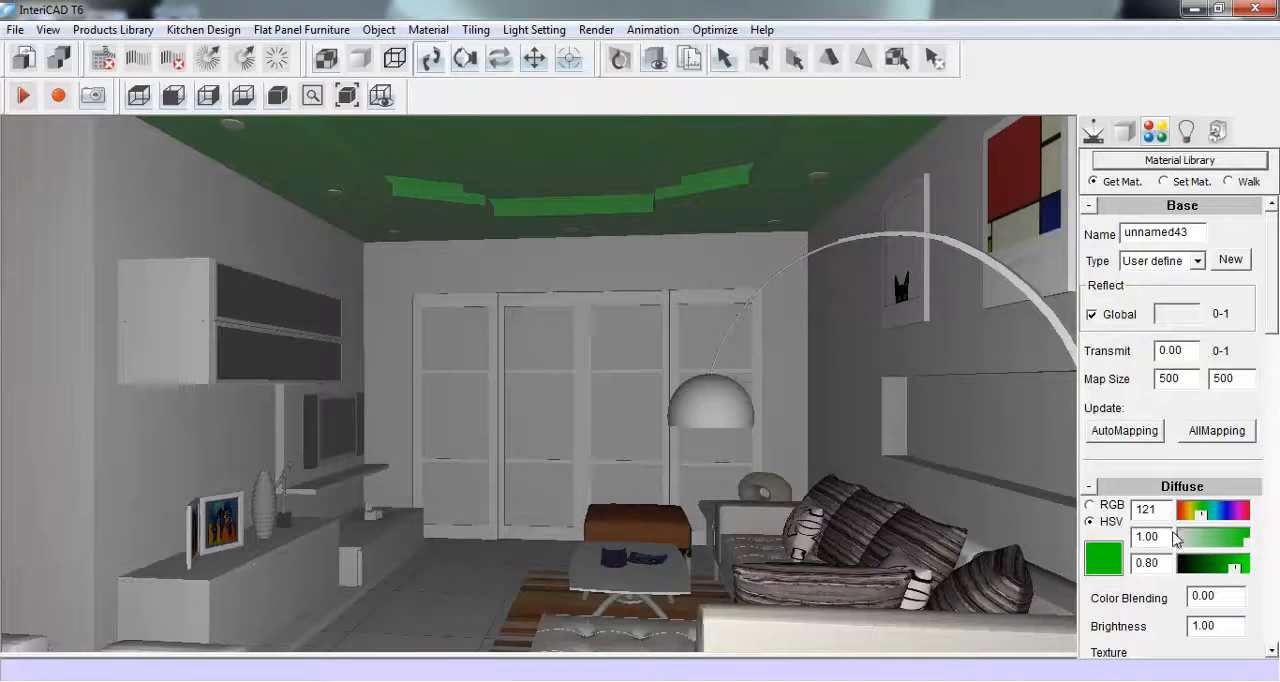
pyautogui.moveTo(1166, 512); pyautogui.dragTo(1134, 564)
pyautogui.write('1')
pyautogui.write('0')
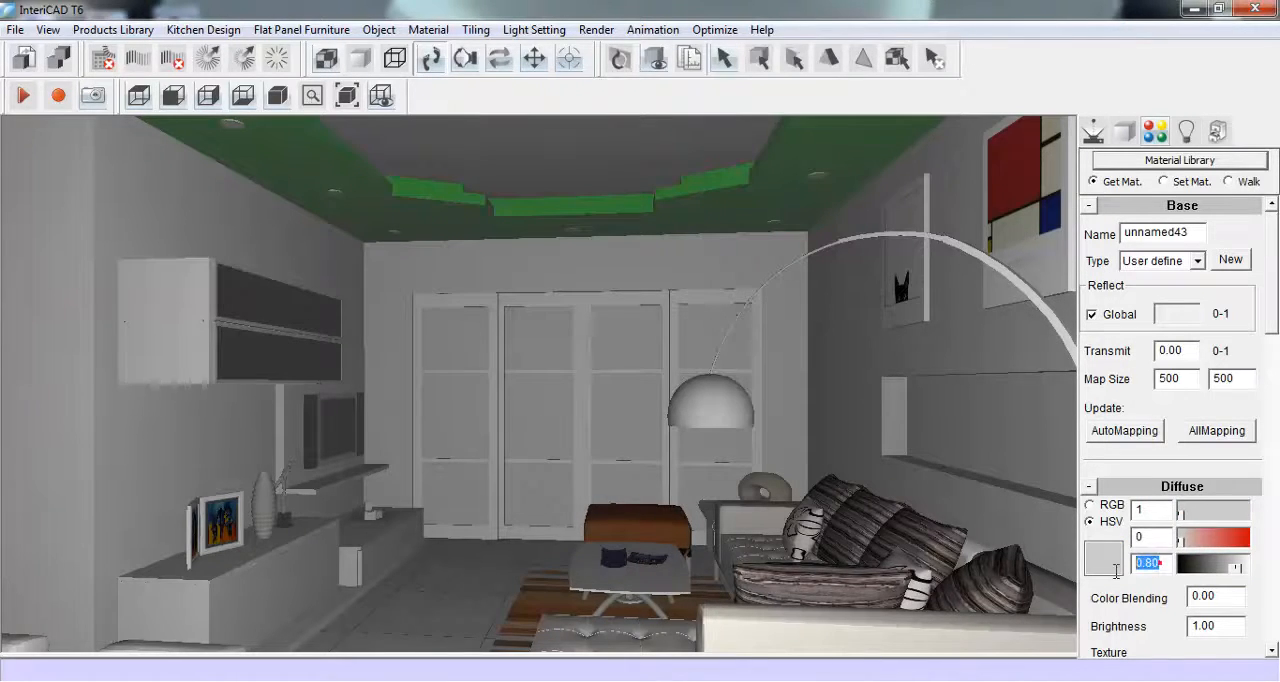
pyautogui.write('1')
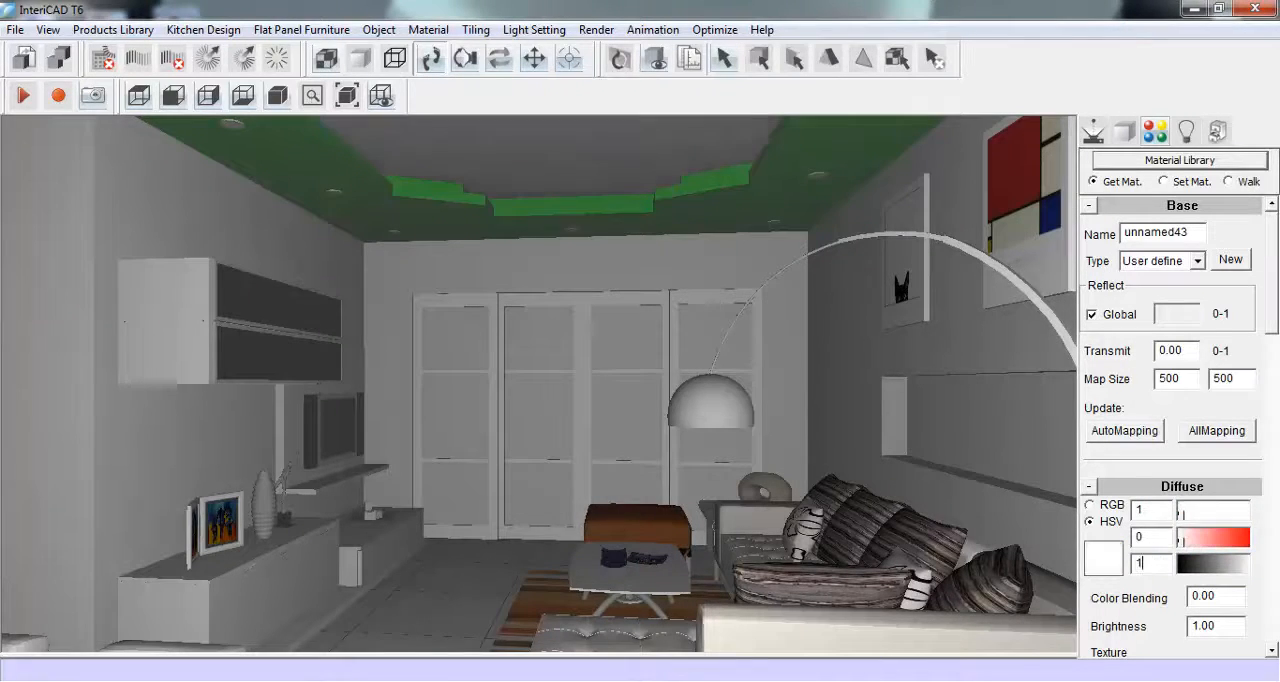
pyautogui.click(1166, 182)
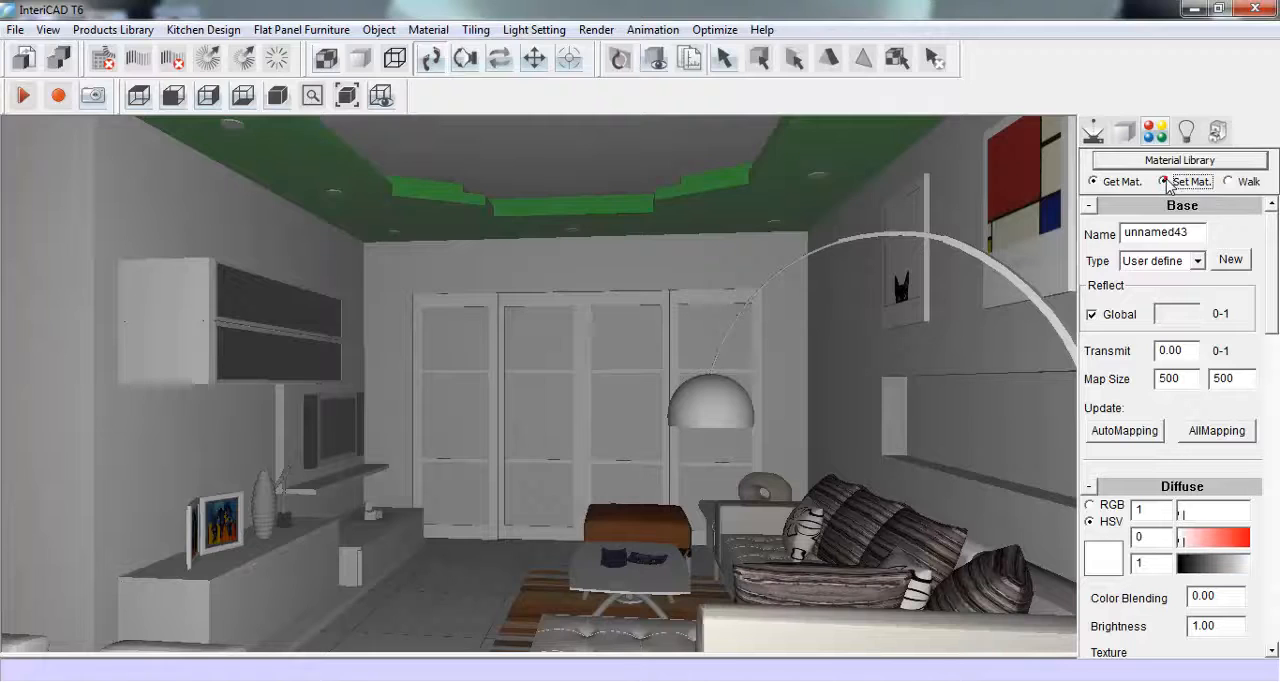
pyautogui.click(714, 189)
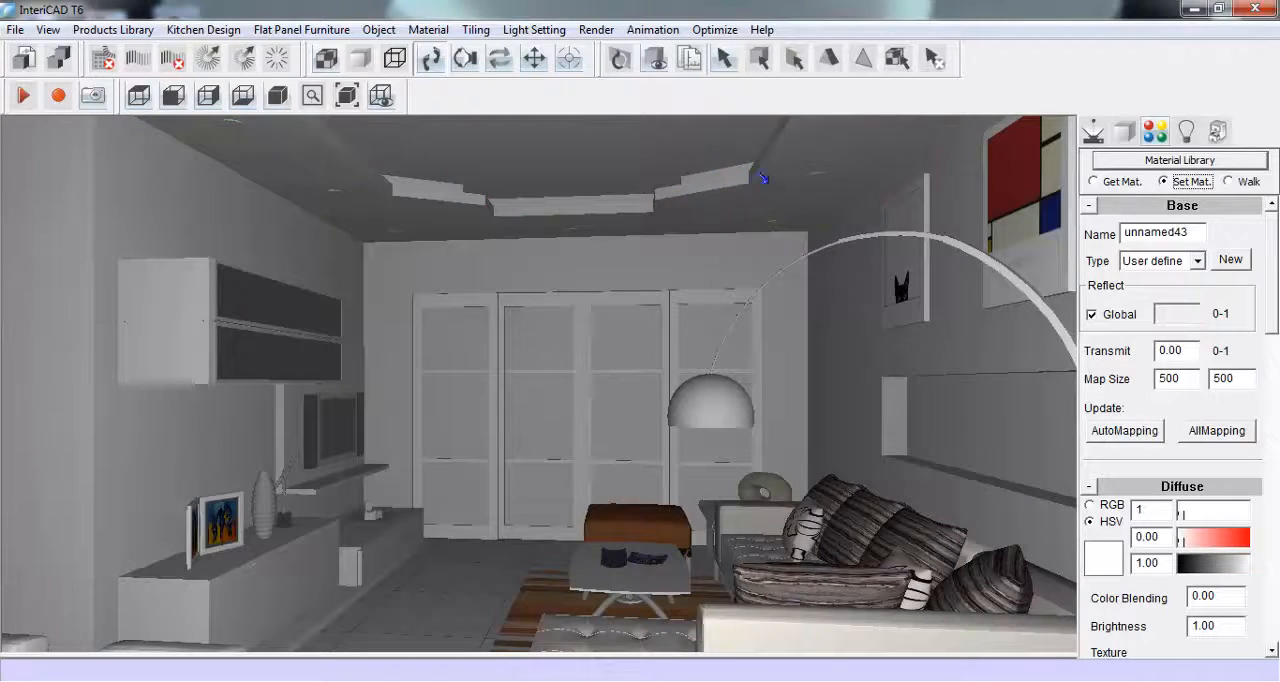
# - Move the camera slightly back to view more of the living room with its ceiling and niche
pyautogui.click(1093, 131)
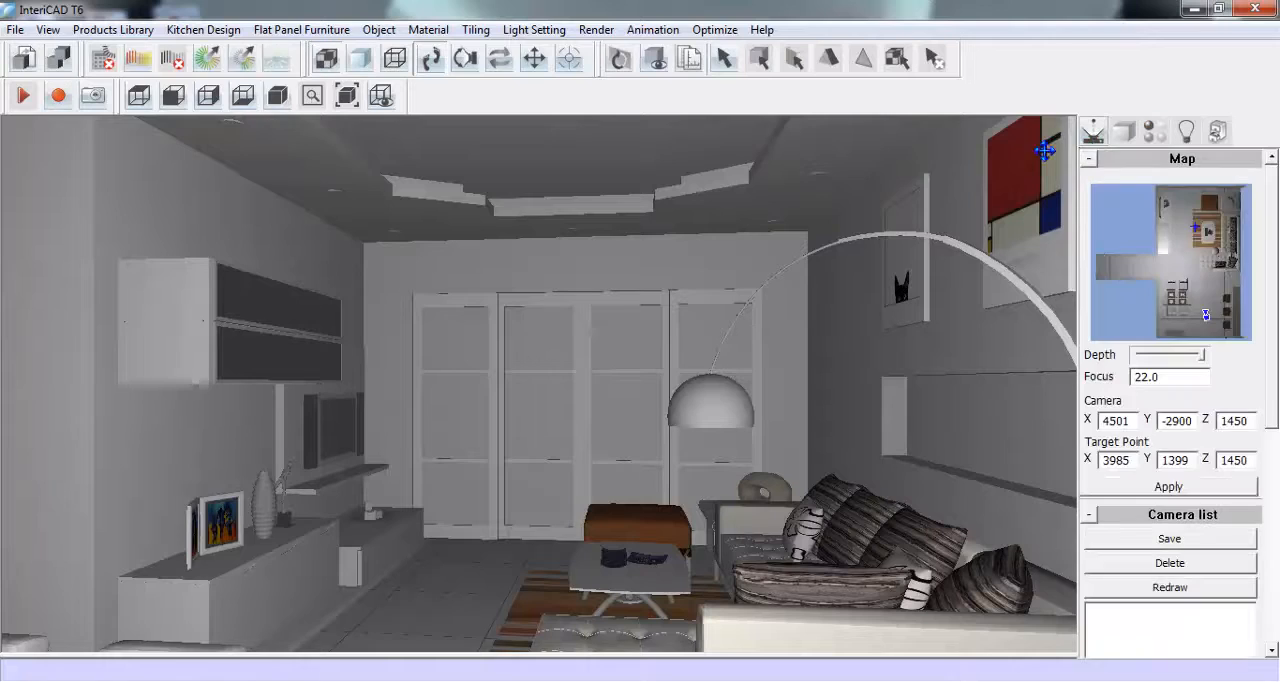
pyautogui.moveTo(634, 403); pyautogui.dragTo(654, 420)
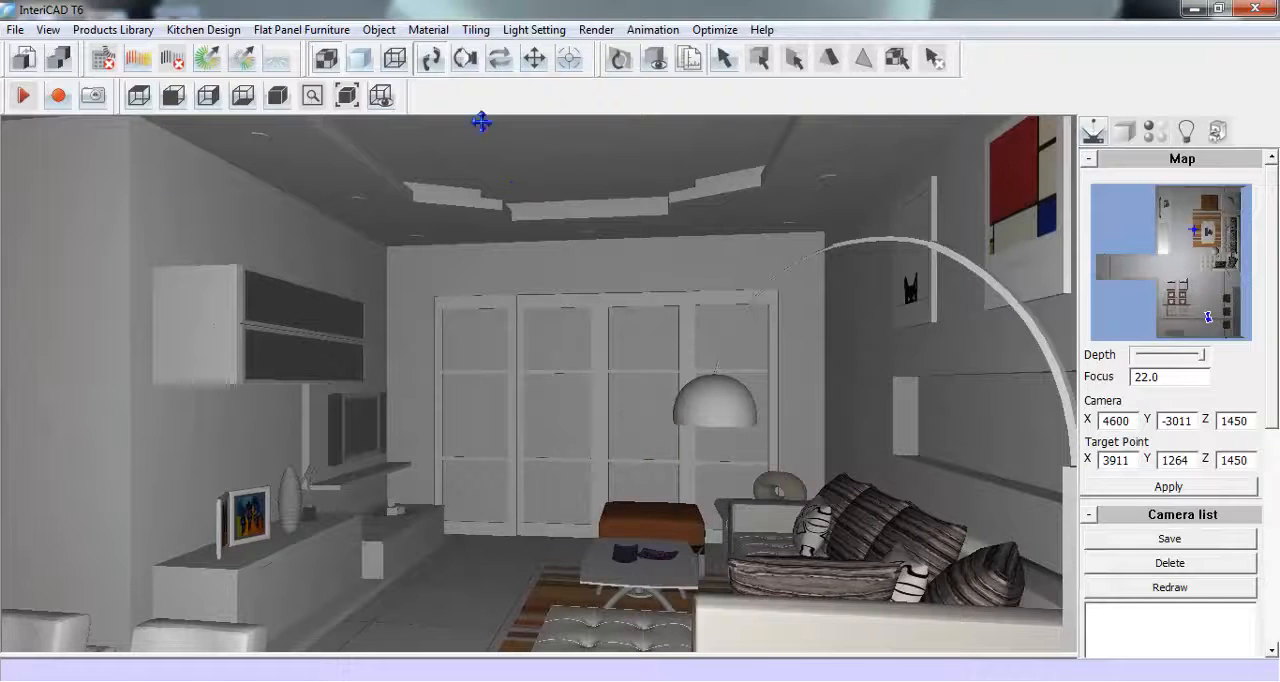
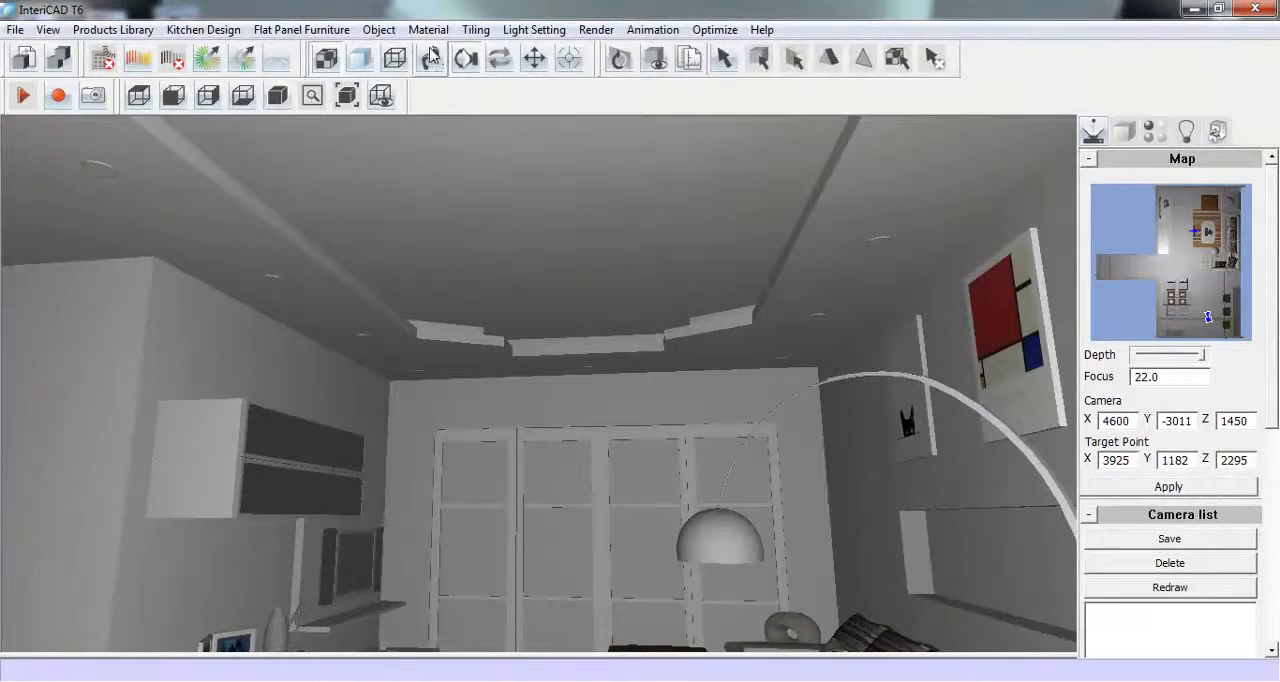
# - Open the online Cloud Library from the products library
pyautogui.click(430, 58)
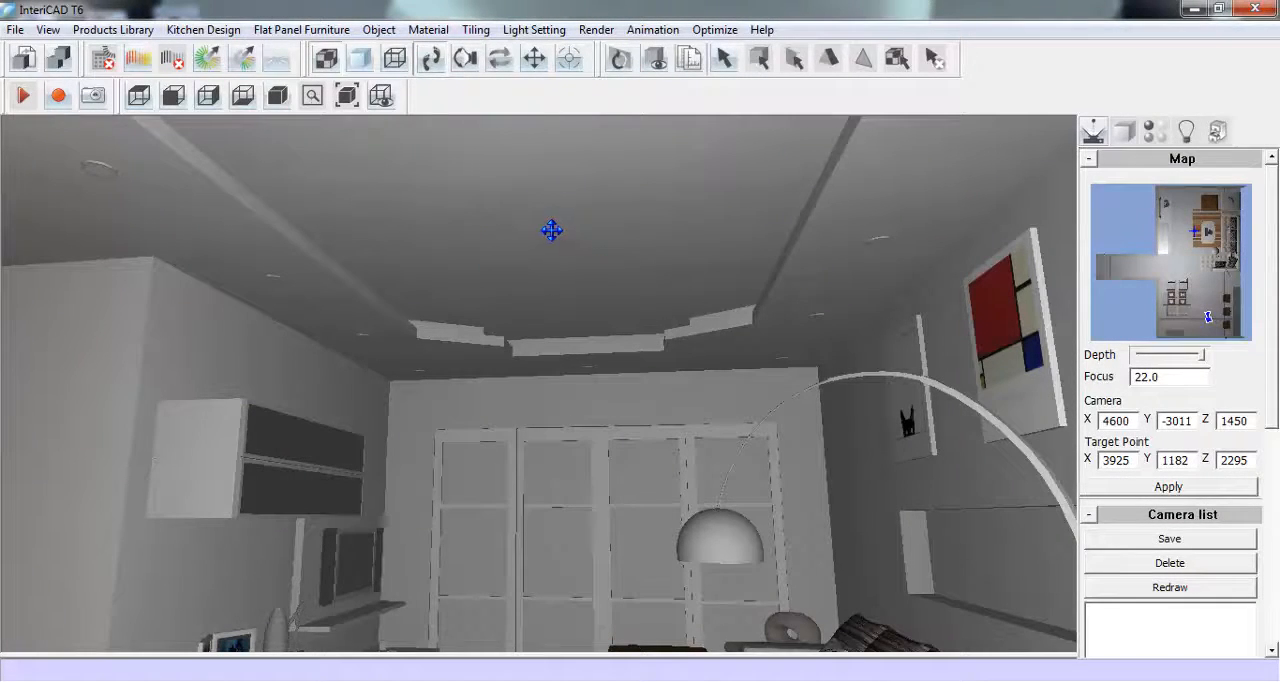
pyautogui.click(135, 30)
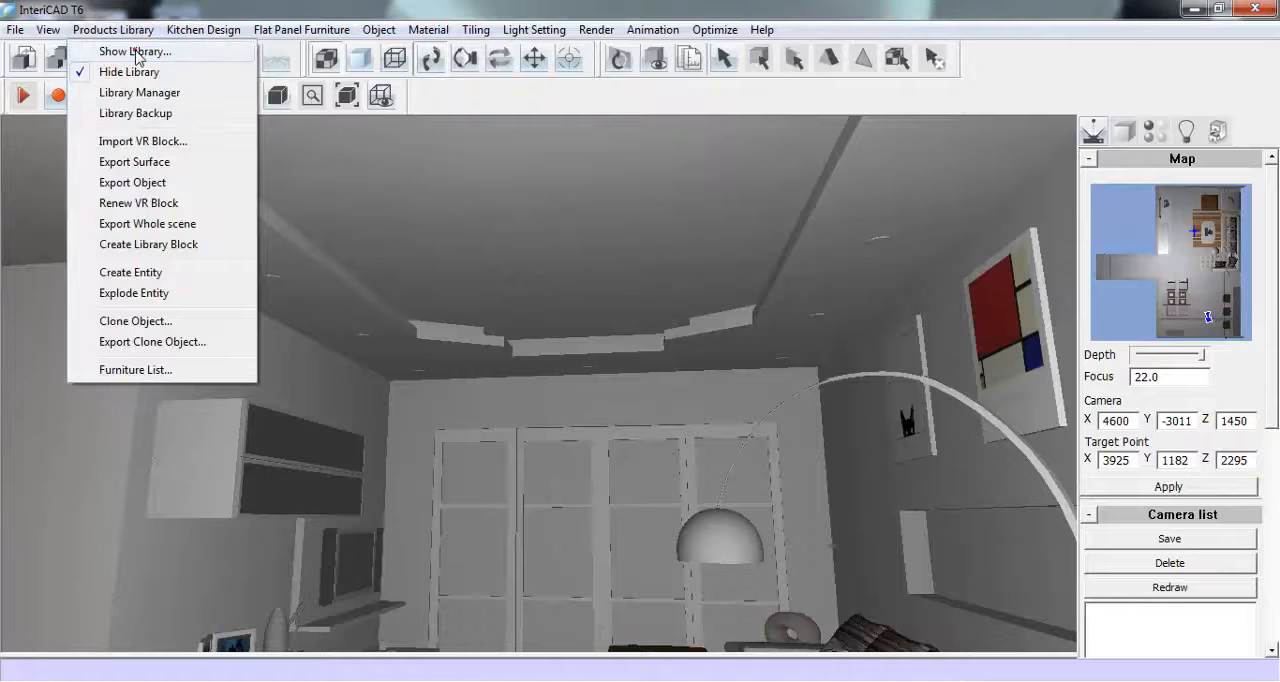
pyautogui.click(136, 47)
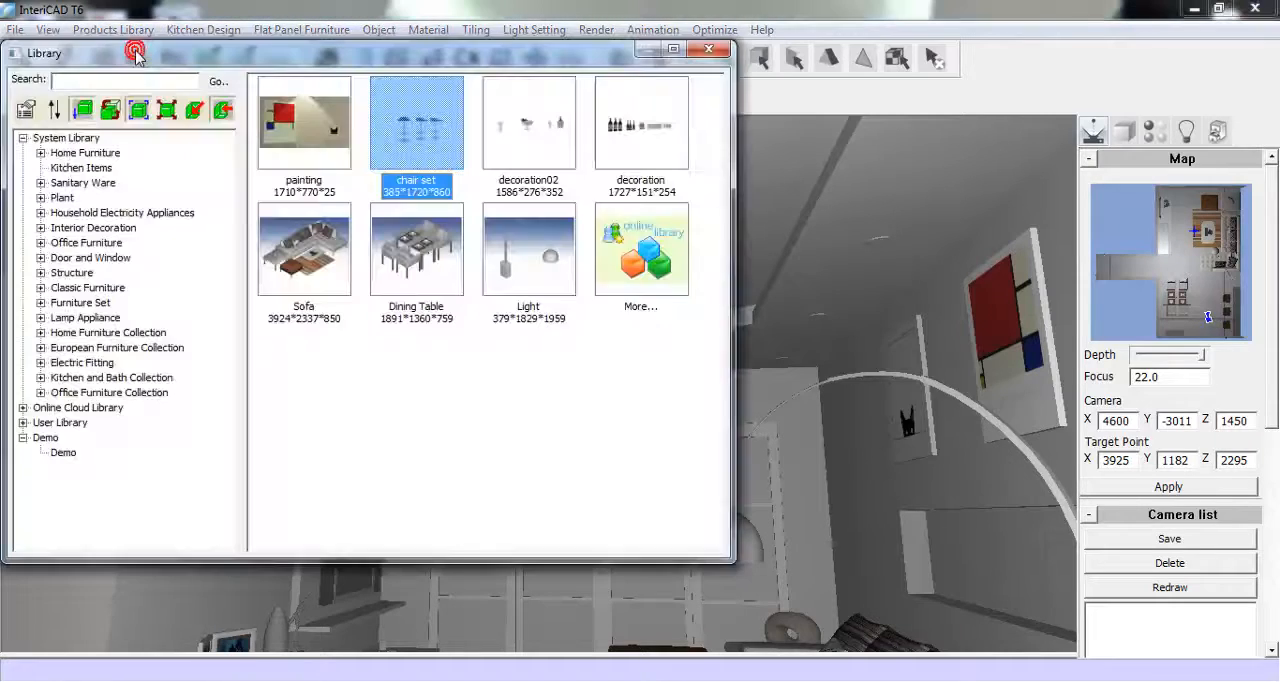
pyautogui.click(22, 408)
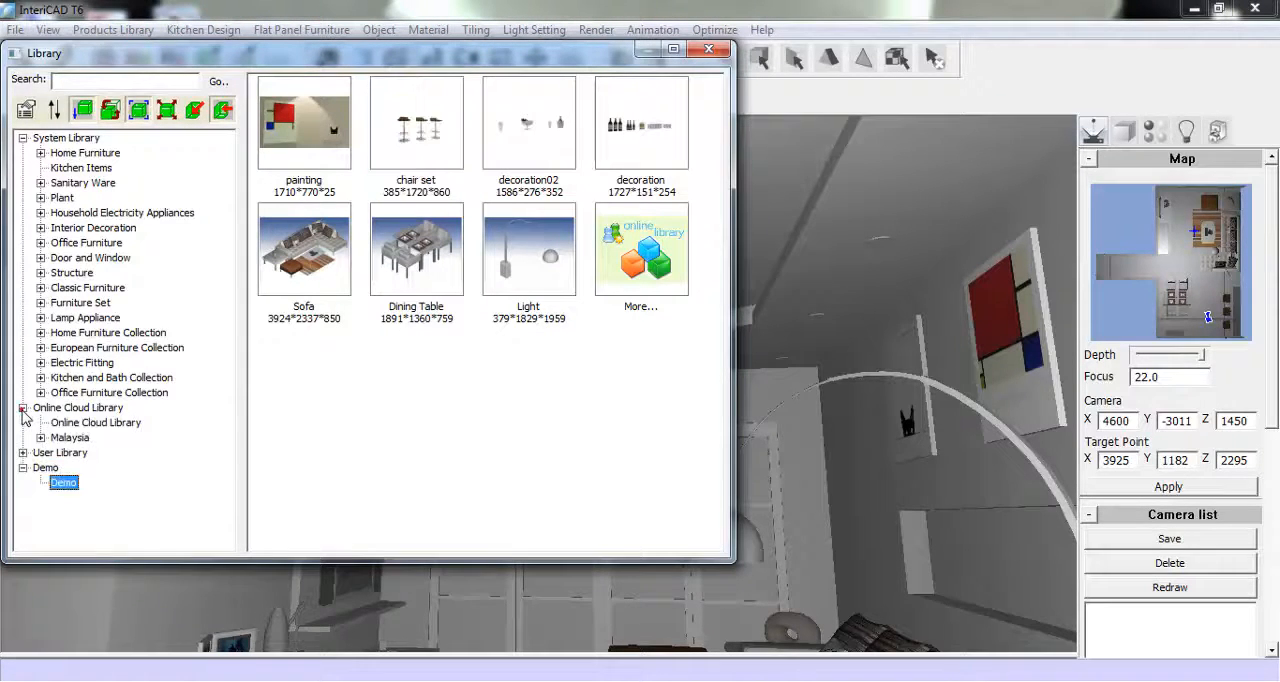
pyautogui.click(90, 423)
pyautogui.click(318, 122)
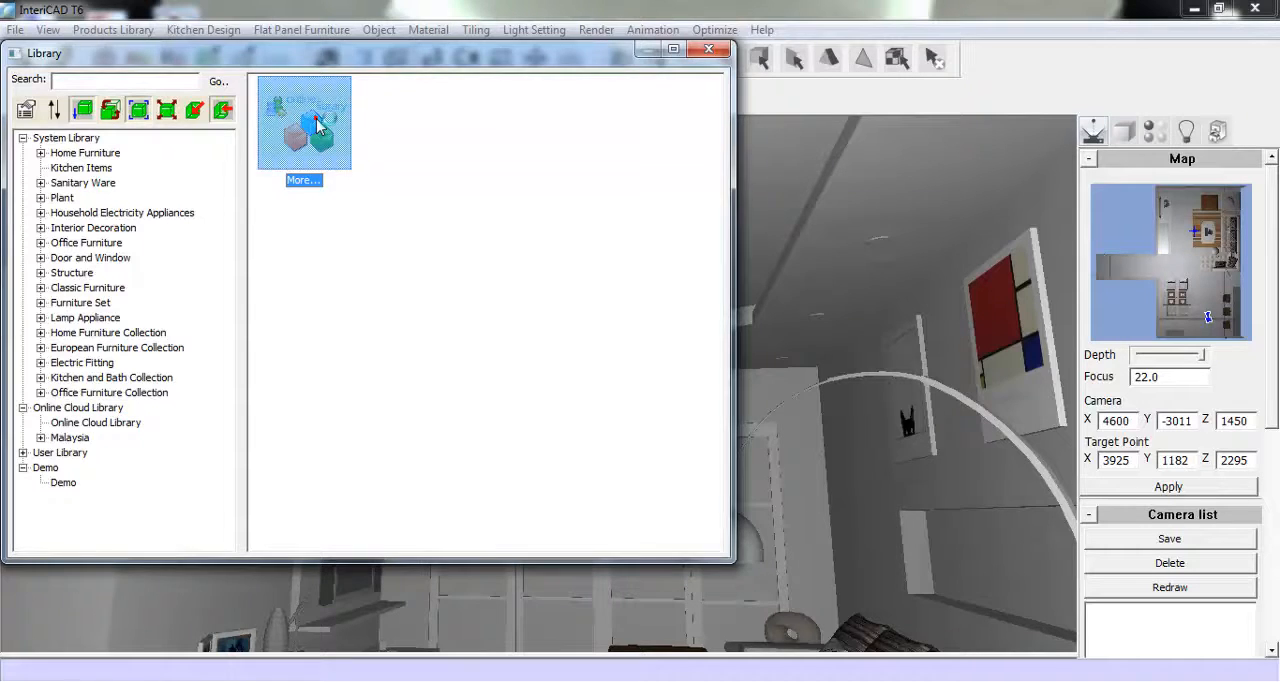
pyautogui.doubleClick(318, 122)
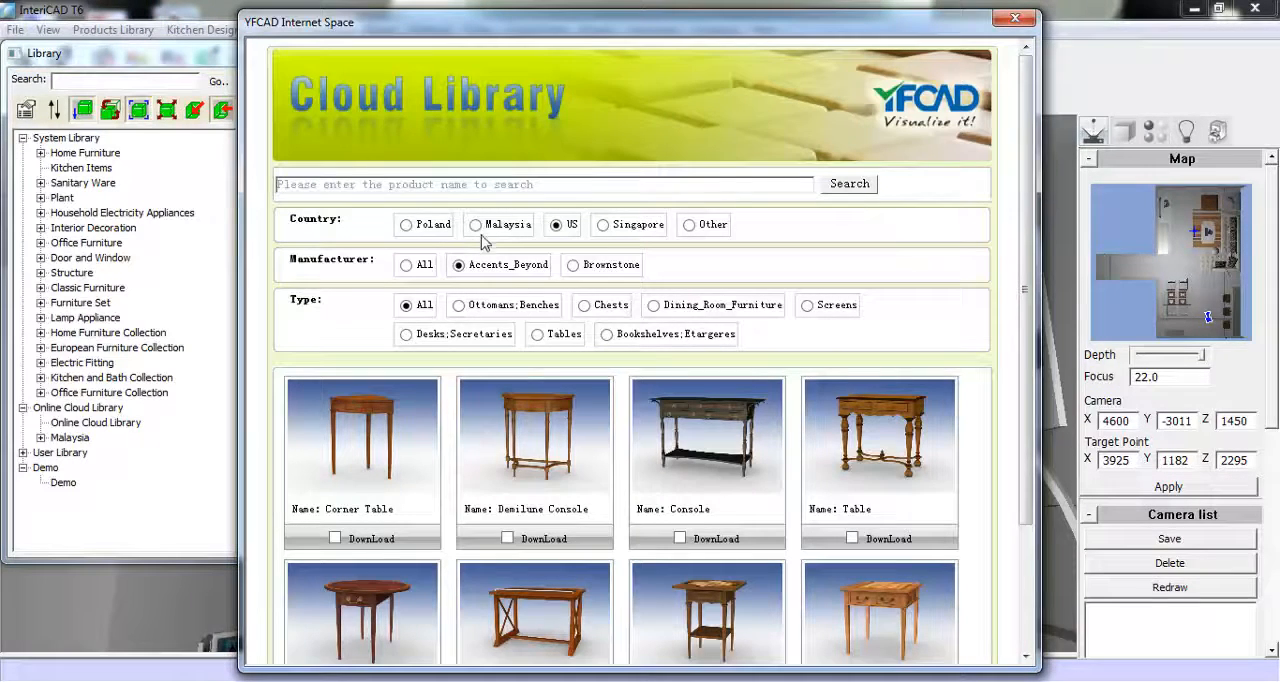
# - Browse the Malaysian cloud products by Heues_Design, Deka, Dynamic, HunterDouglas, Inovar and Electrolux
pyautogui.click(476, 226)
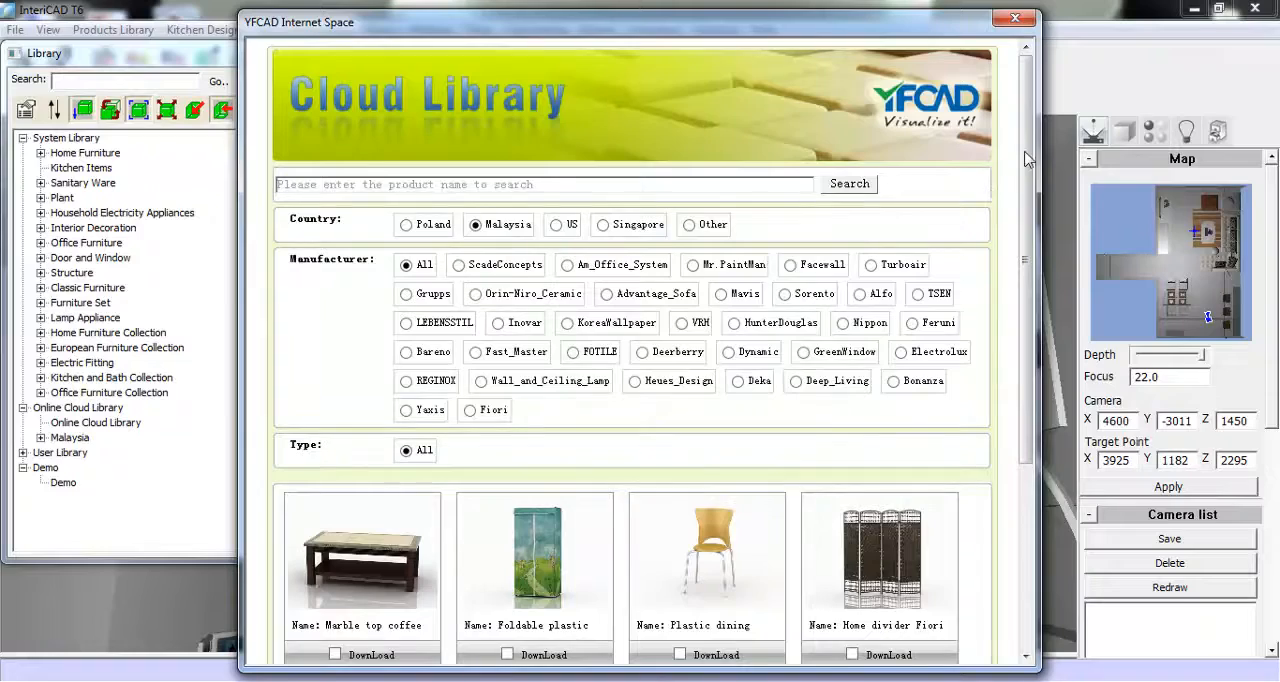
pyautogui.scroll(-5, 613, 140)
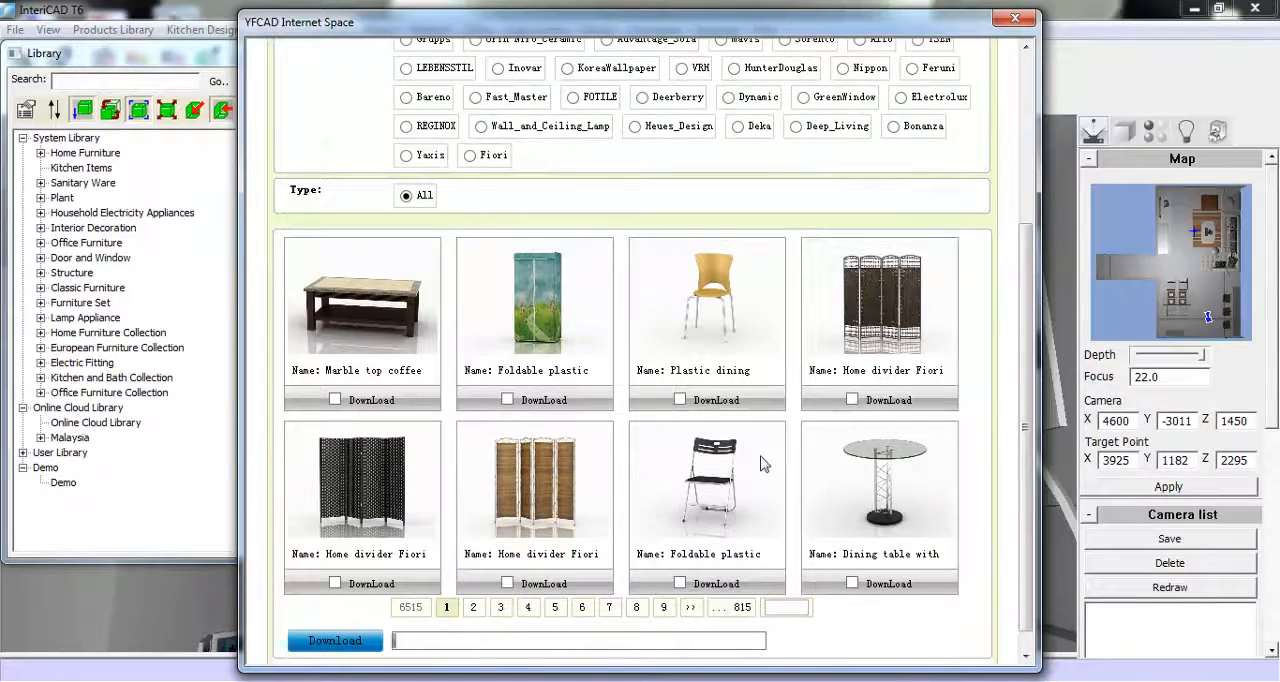
pyautogui.click(635, 126)
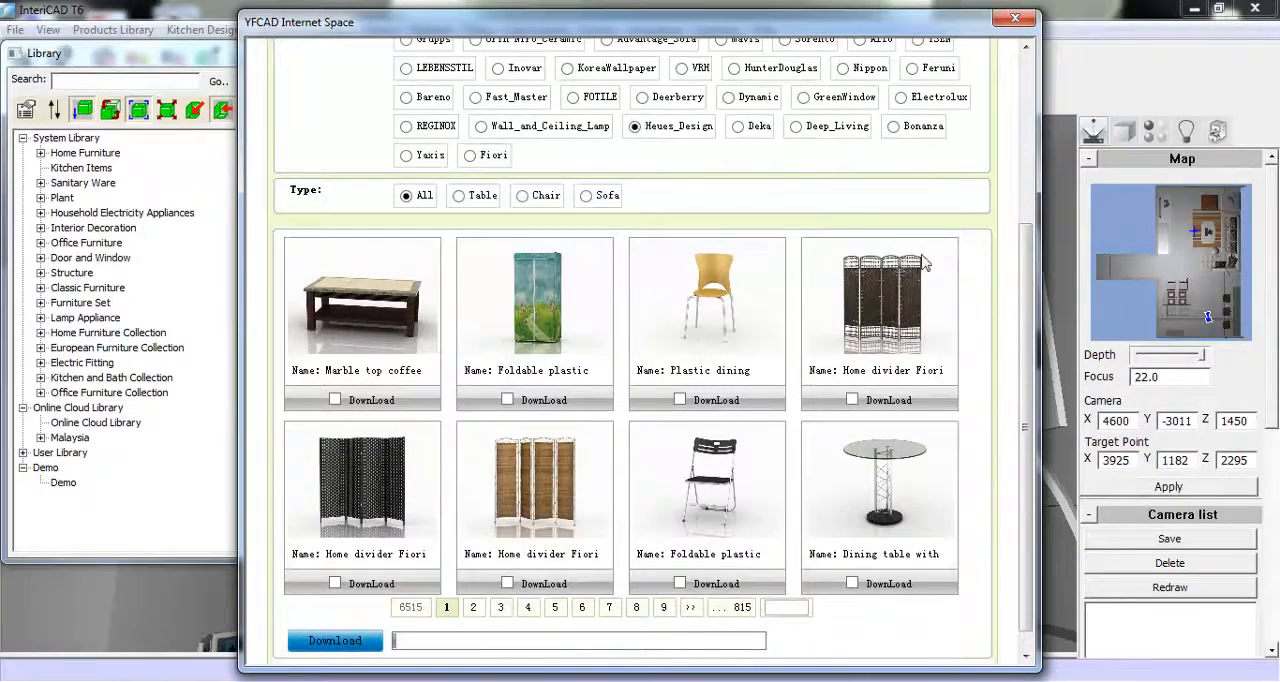
pyautogui.scroll(1, 1022, 290)
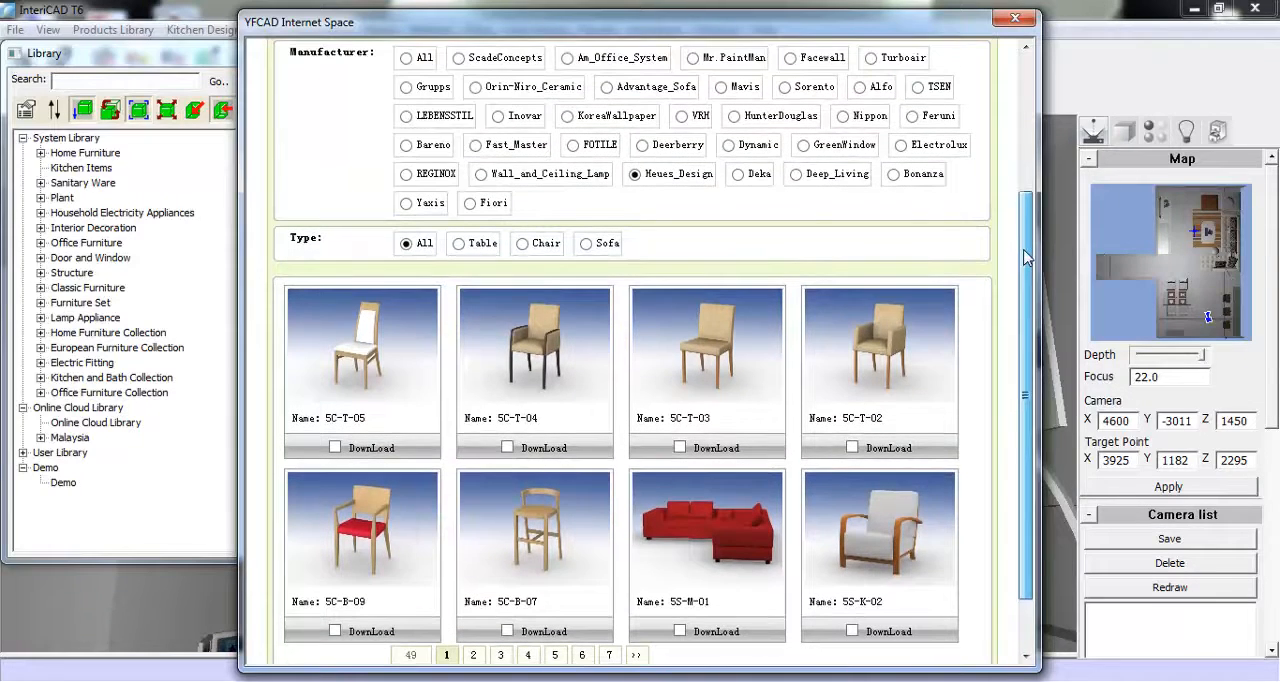
pyautogui.click(737, 175)
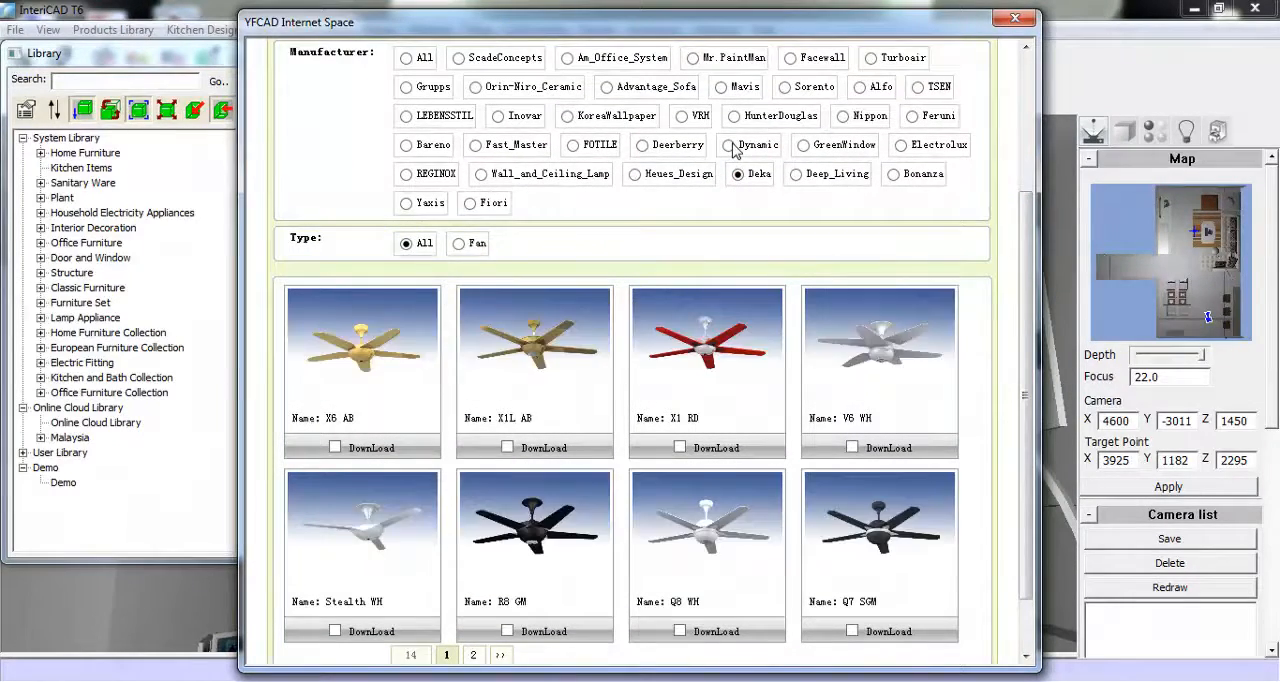
pyautogui.click(729, 145)
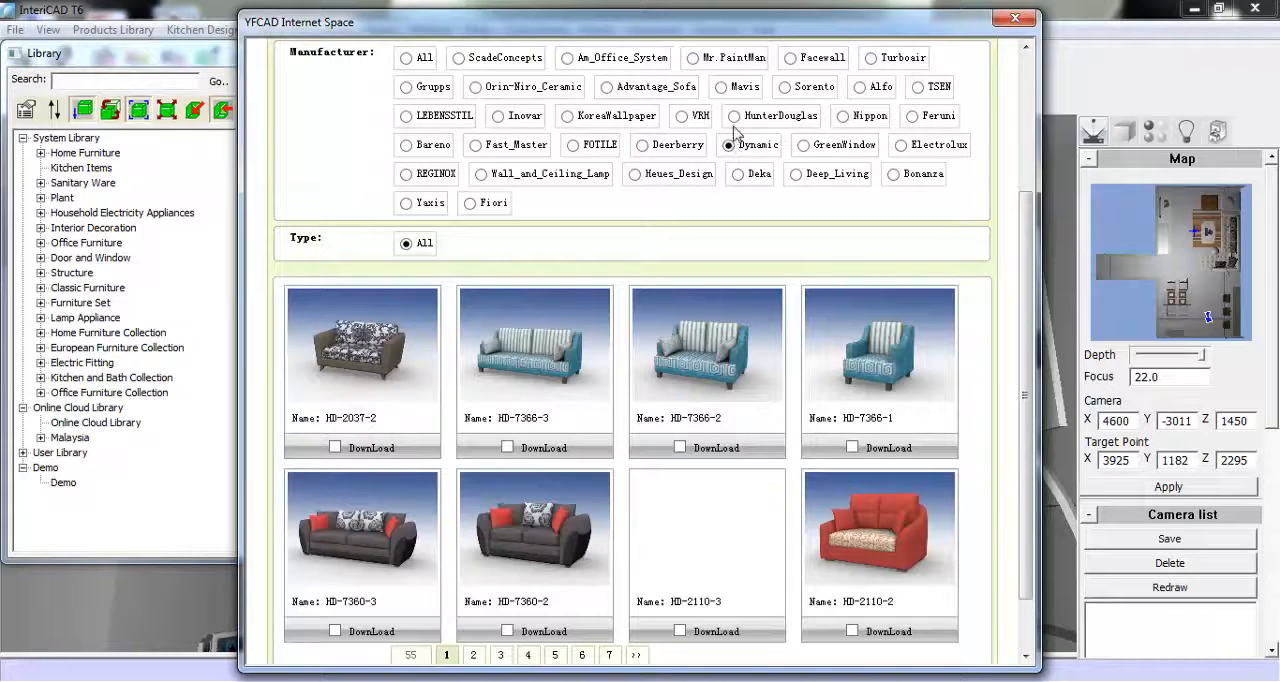
pyautogui.click(735, 116)
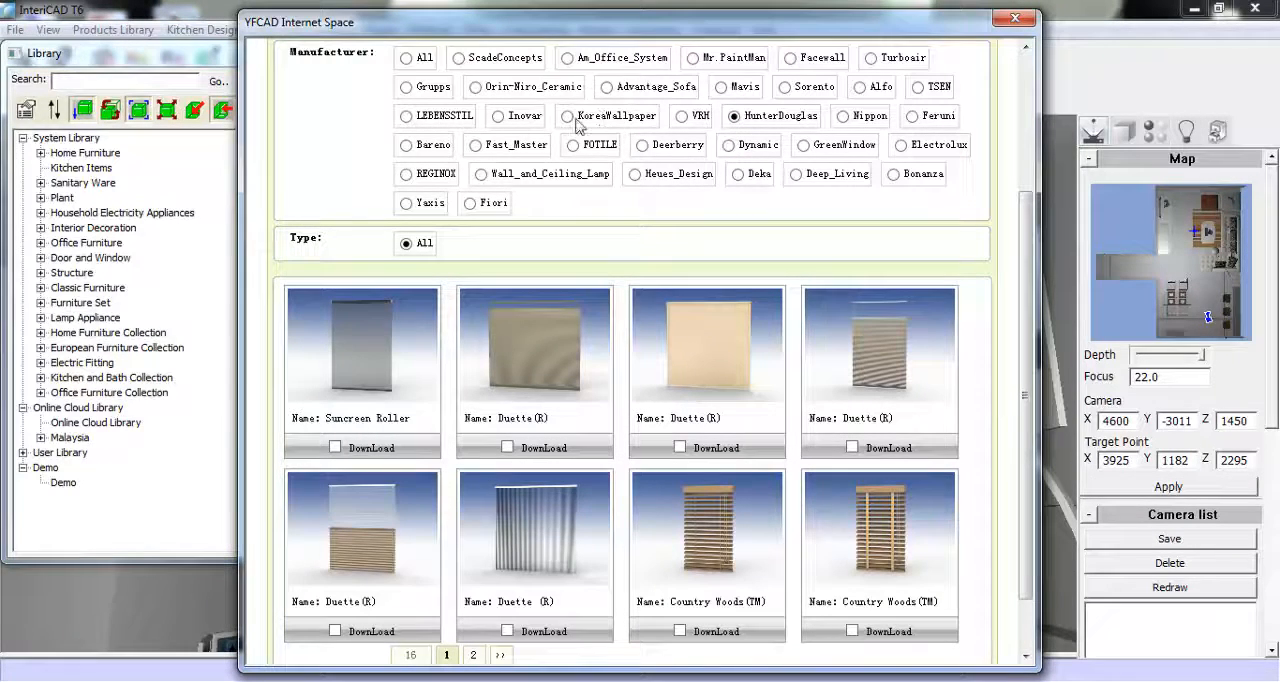
pyautogui.click(499, 117)
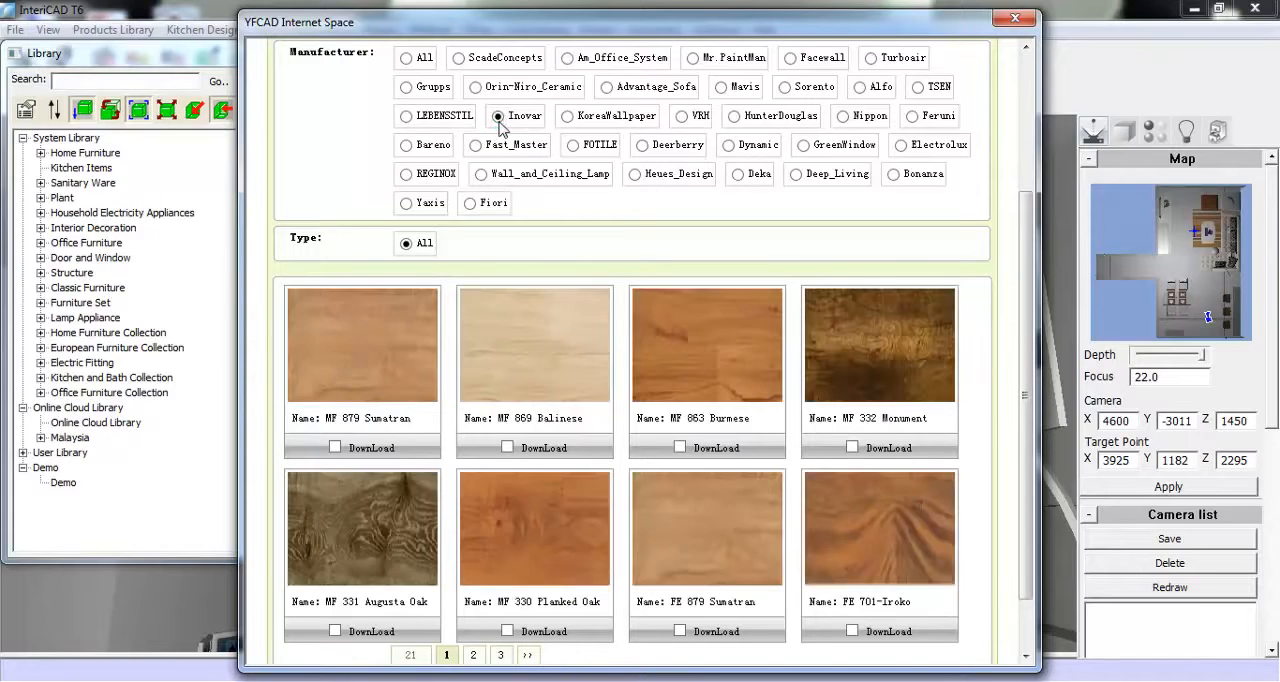
pyautogui.click(902, 146)
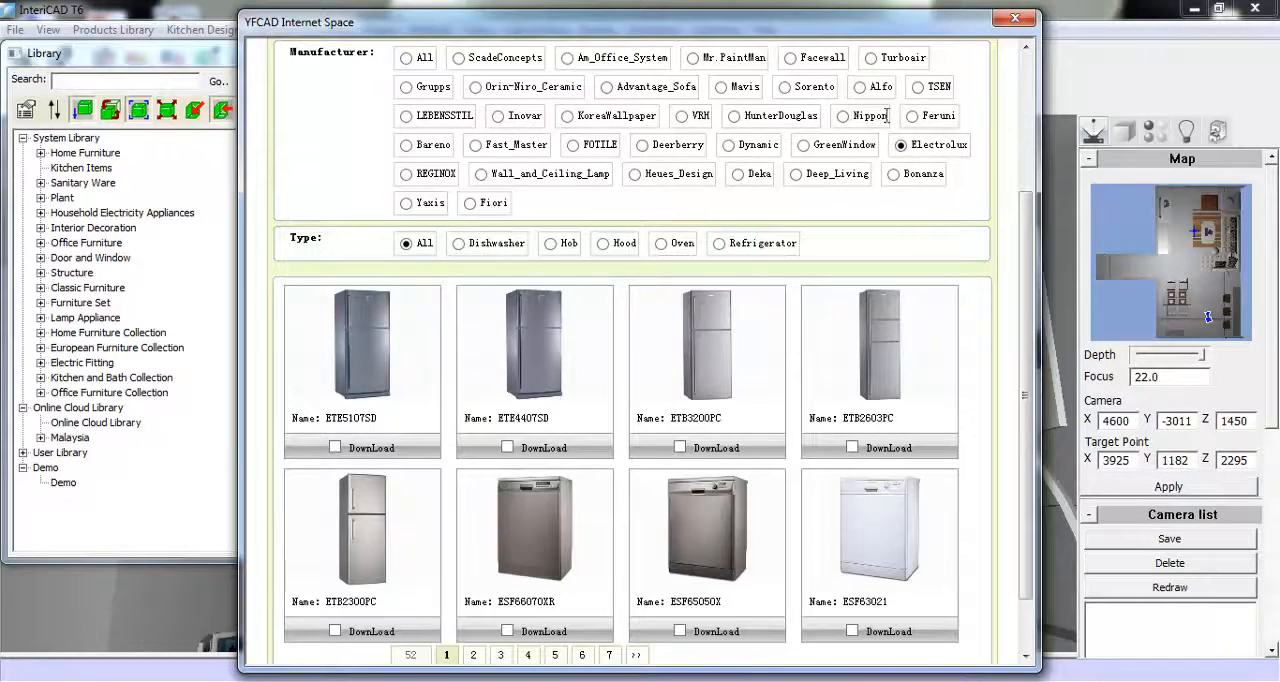
# - Browse the Alfo lighting products, mark lamp AMS1717 for download and close the Cloud Library
pyautogui.click(860, 89)
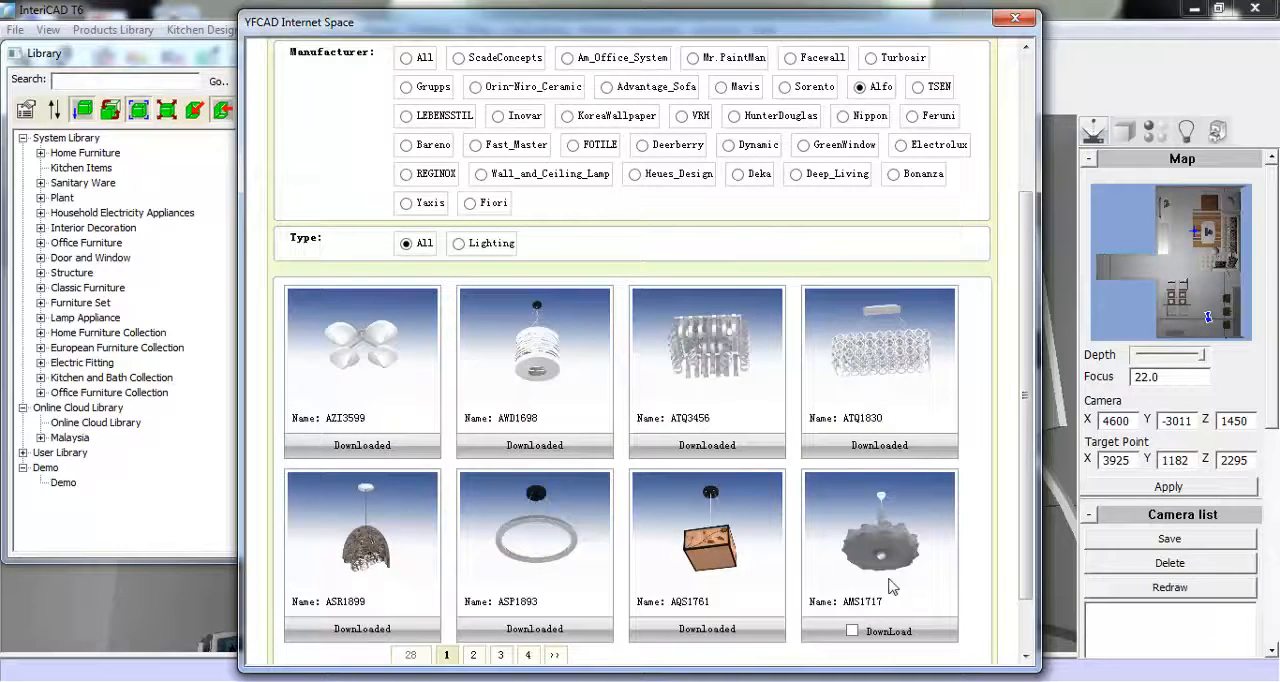
pyautogui.moveTo(1022, 466); pyautogui.dragTo(1025, 578)
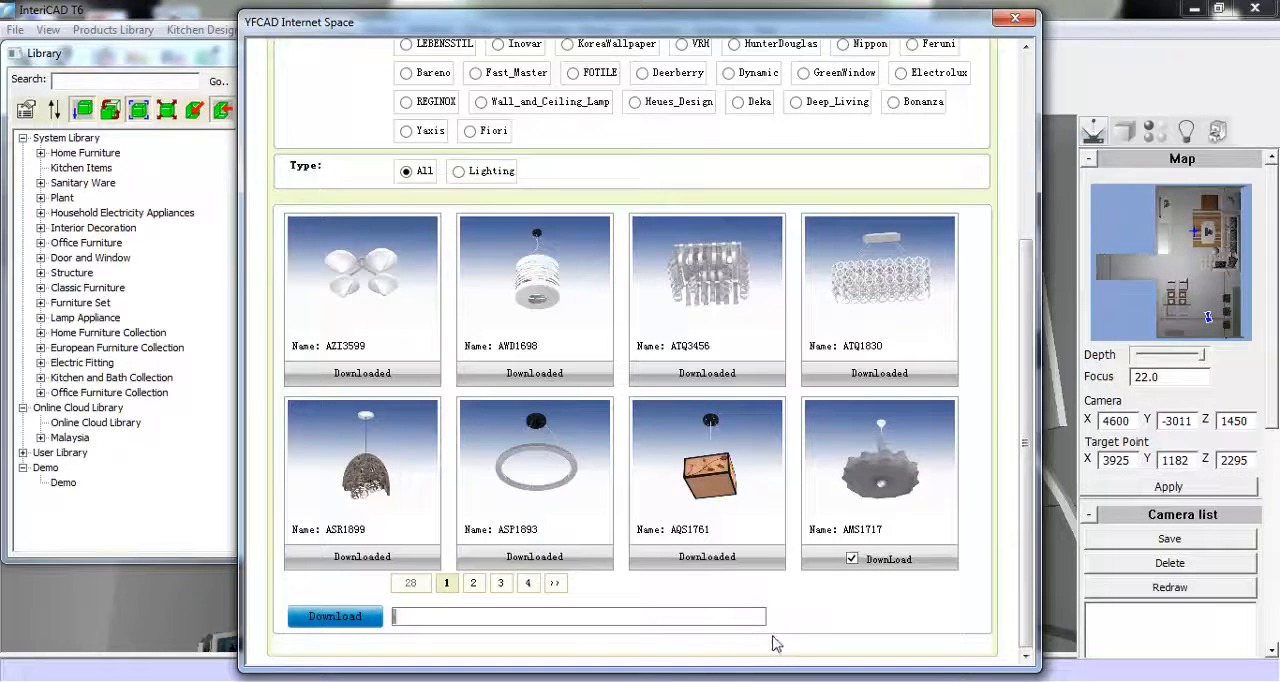
pyautogui.click(1016, 20)
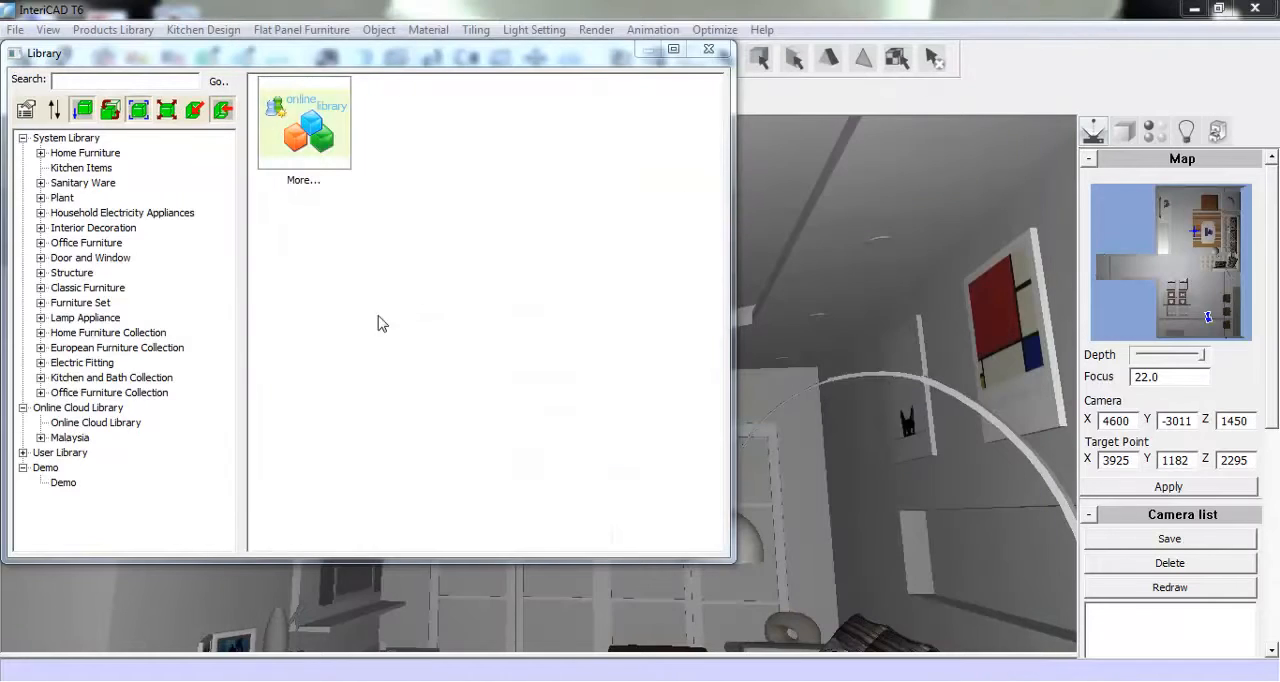
# - Place the four-shade Alfo lamp (549*548*247) from Malaysia's Lighting collection near the middle of the living room's raised ceiling
pyautogui.click(40, 437)
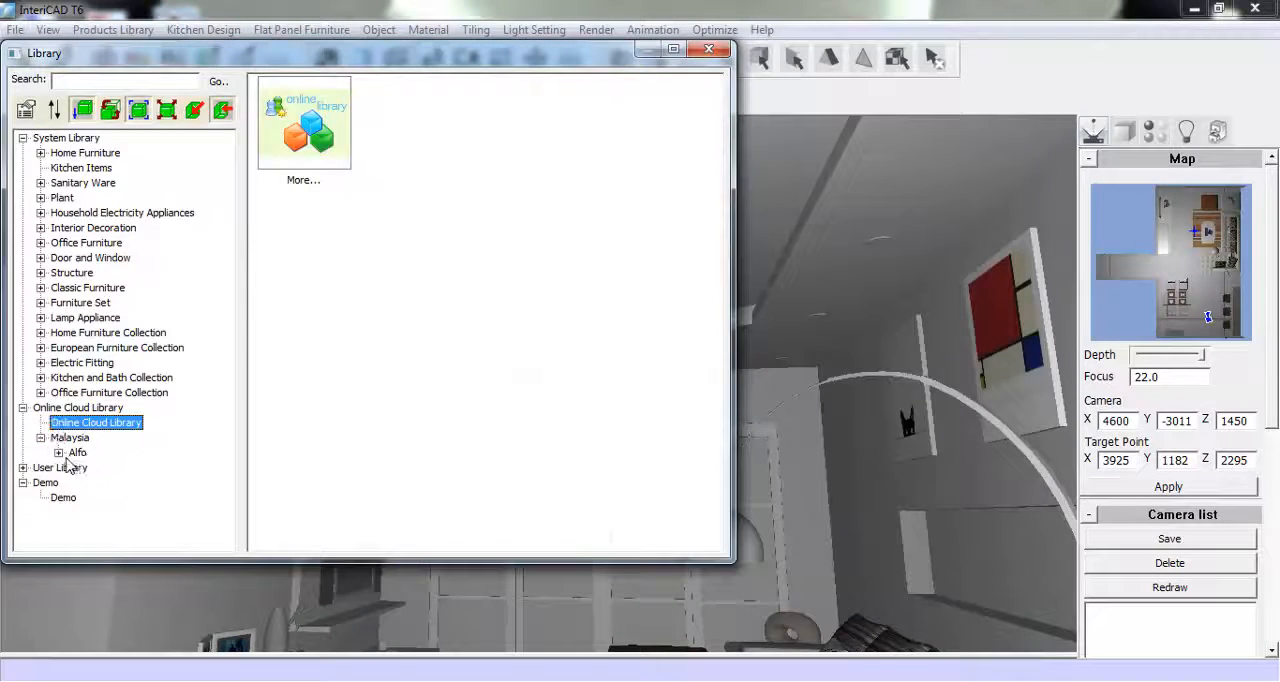
pyautogui.click(58, 452)
pyautogui.click(102, 468)
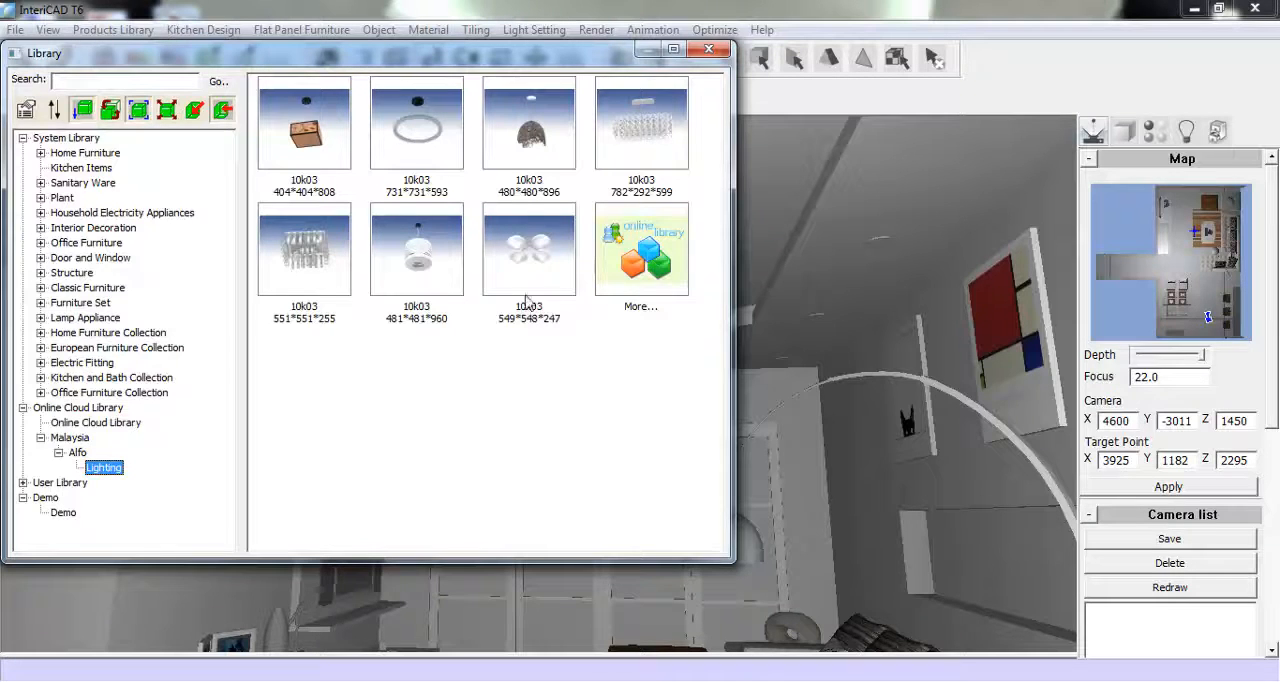
pyautogui.doubleClick(533, 259)
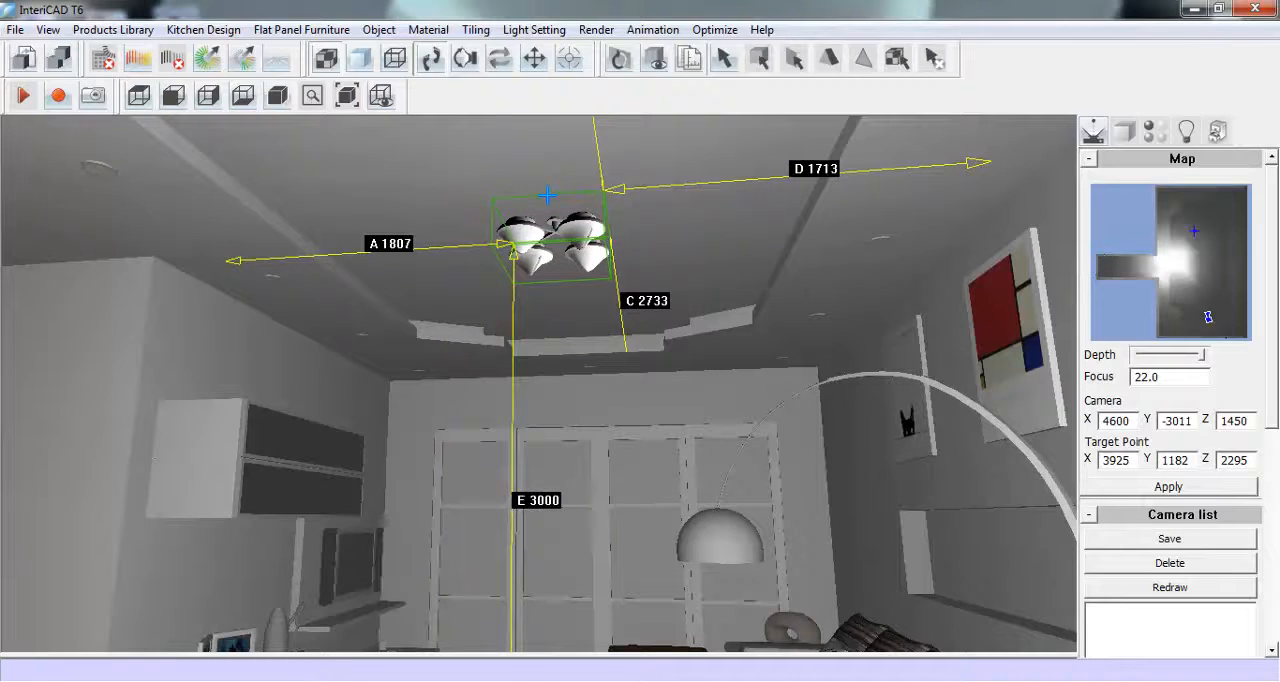
pyautogui.click(547, 195)
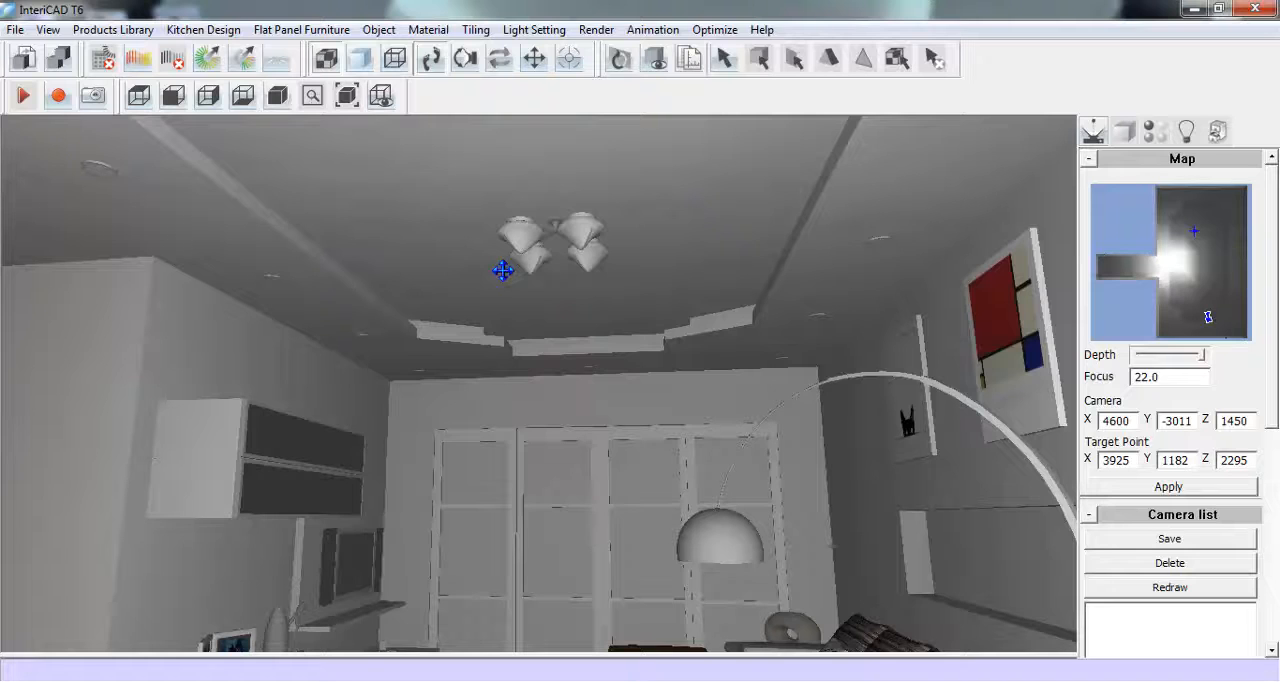
# - Decline the autosave and place the a_sp08 sculpture from Other Decoration 1 at the window end of the niche above the sofa
pyautogui.click(466, 72)
pyautogui.moveTo(605, 443); pyautogui.dragTo(605, 413)
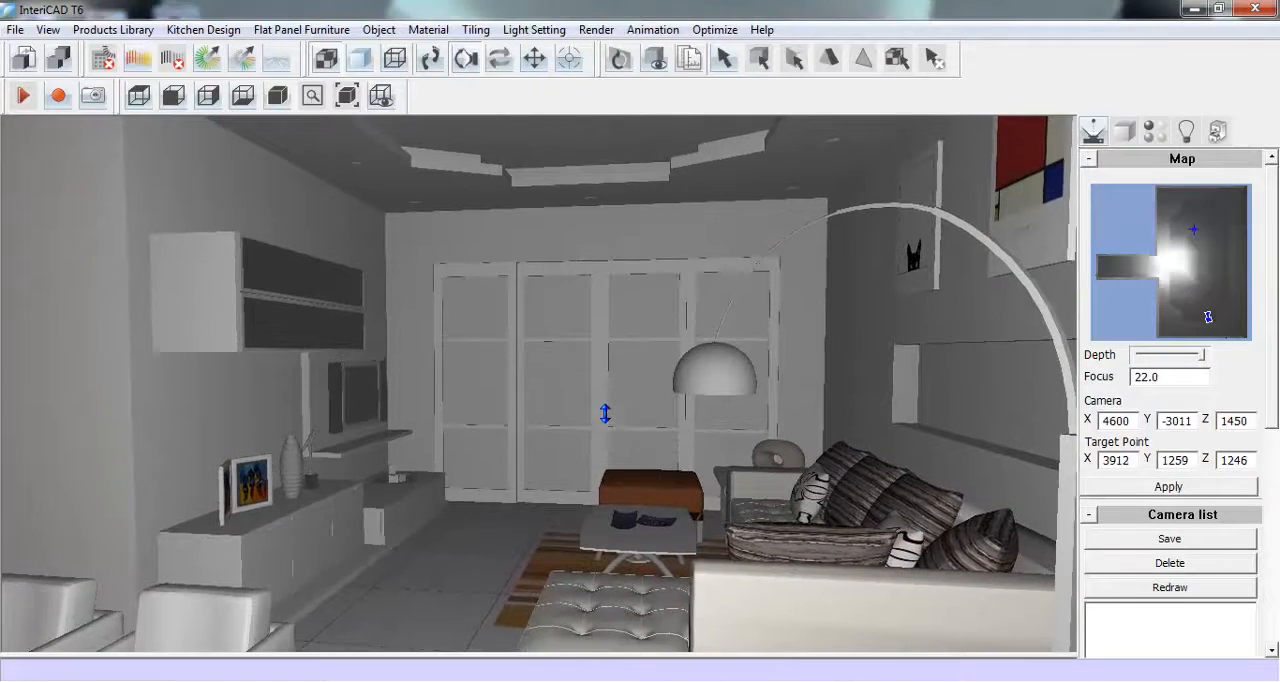
pyautogui.click(430, 60)
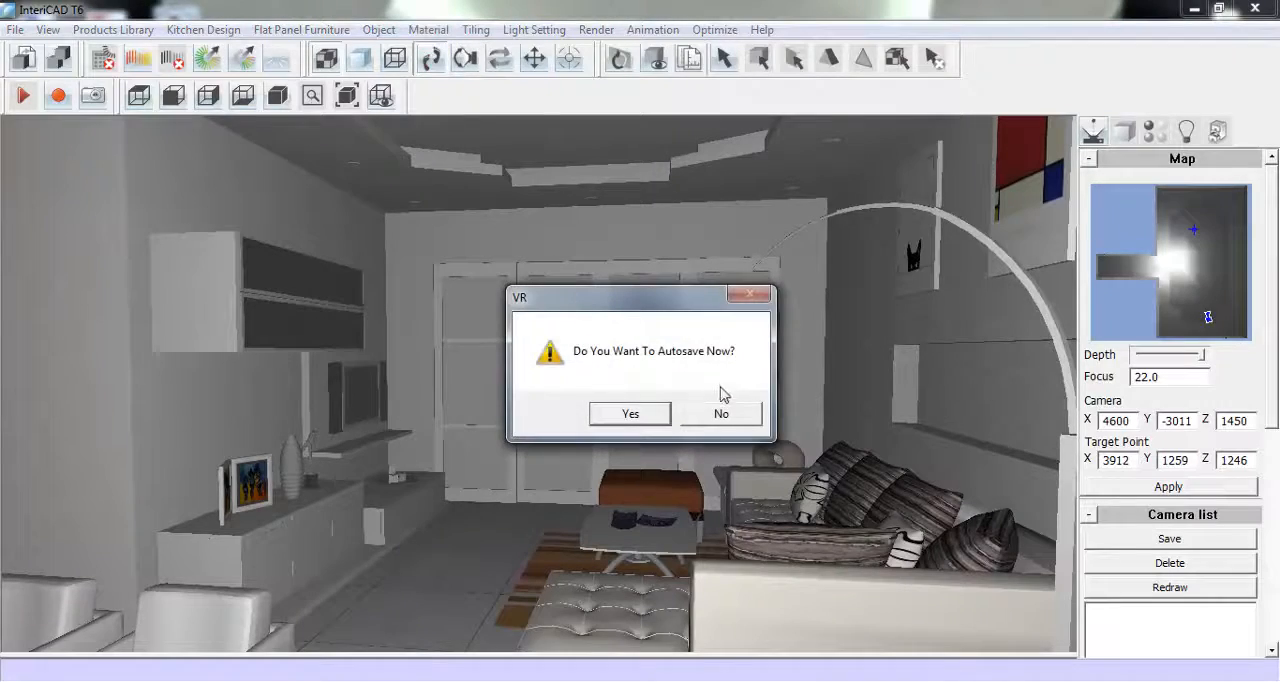
pyautogui.click(721, 414)
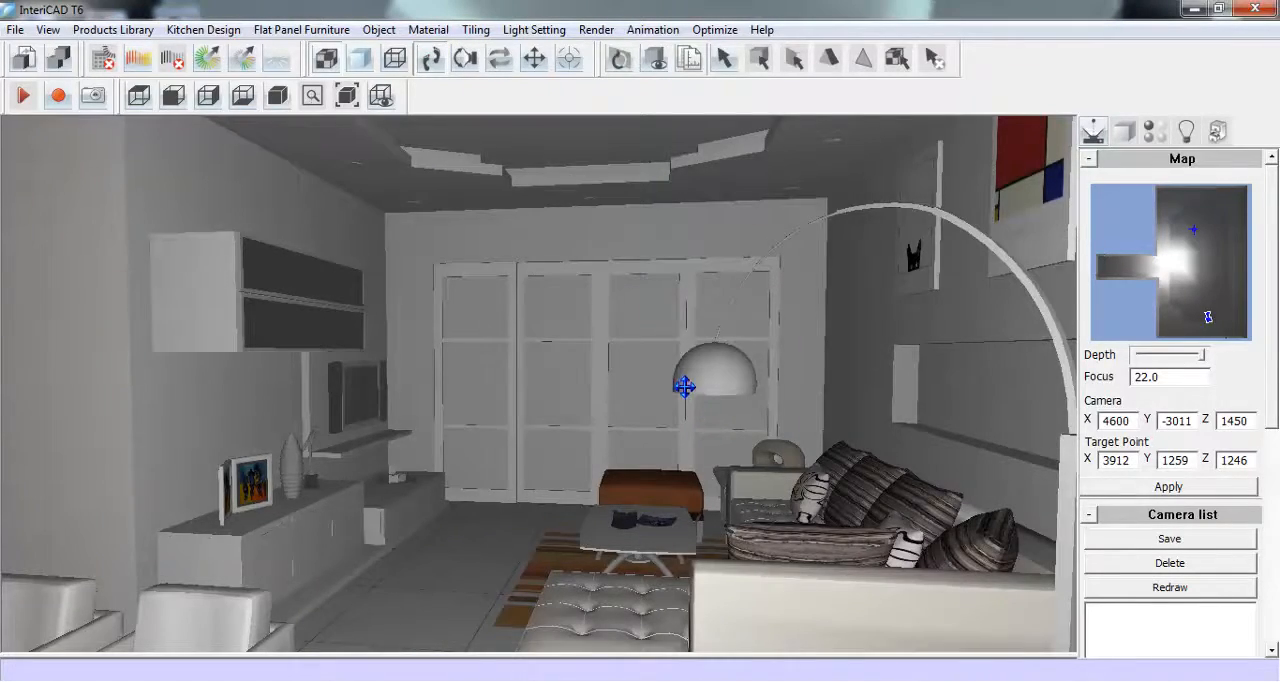
pyautogui.moveTo(683, 374); pyautogui.dragTo(543, 453)
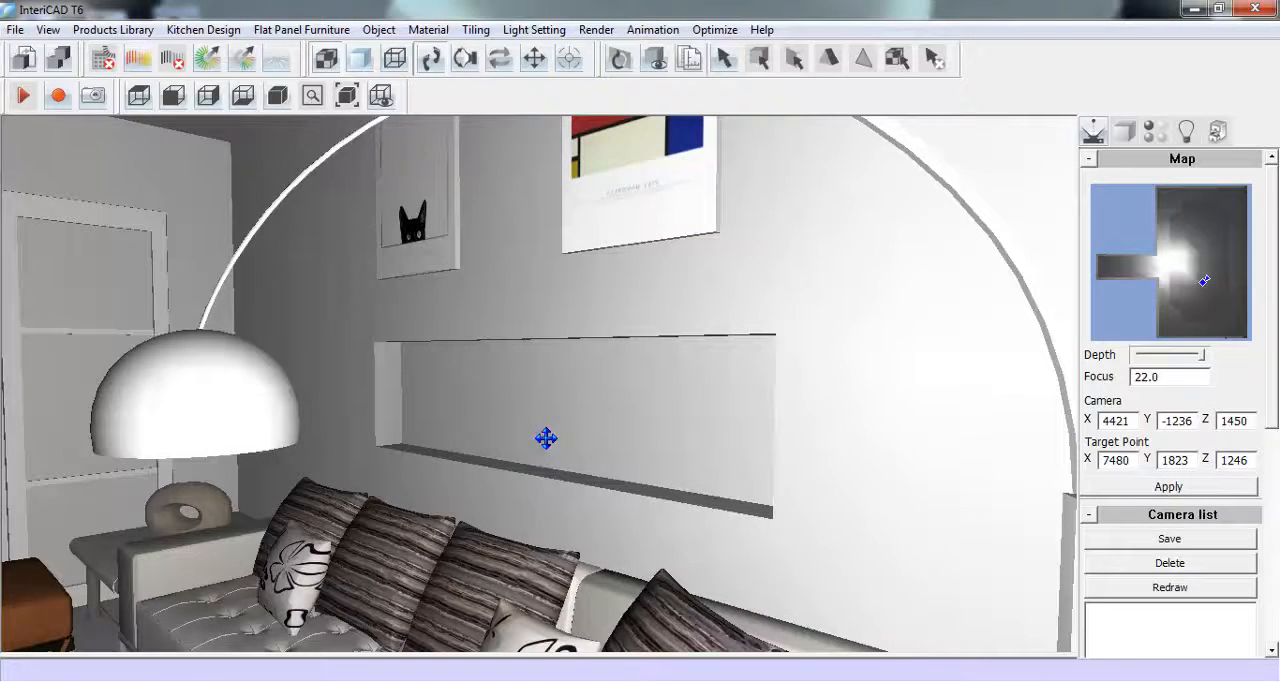
pyautogui.click(123, 31)
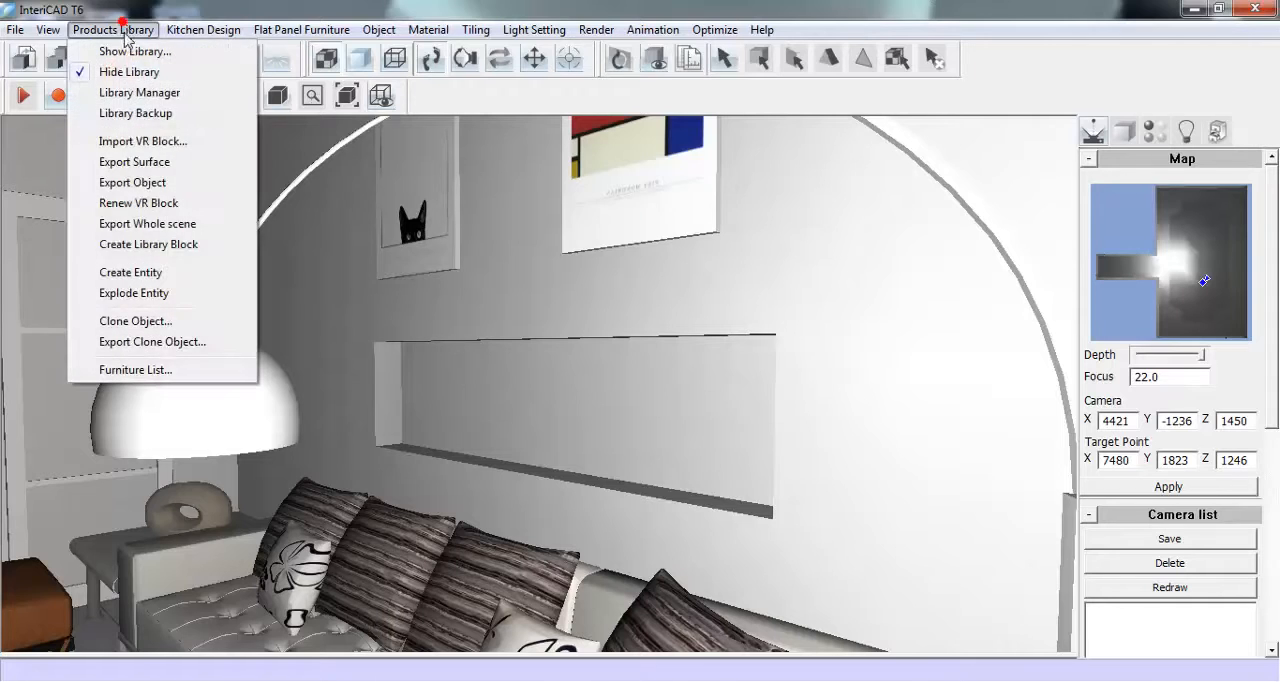
pyautogui.click(180, 51)
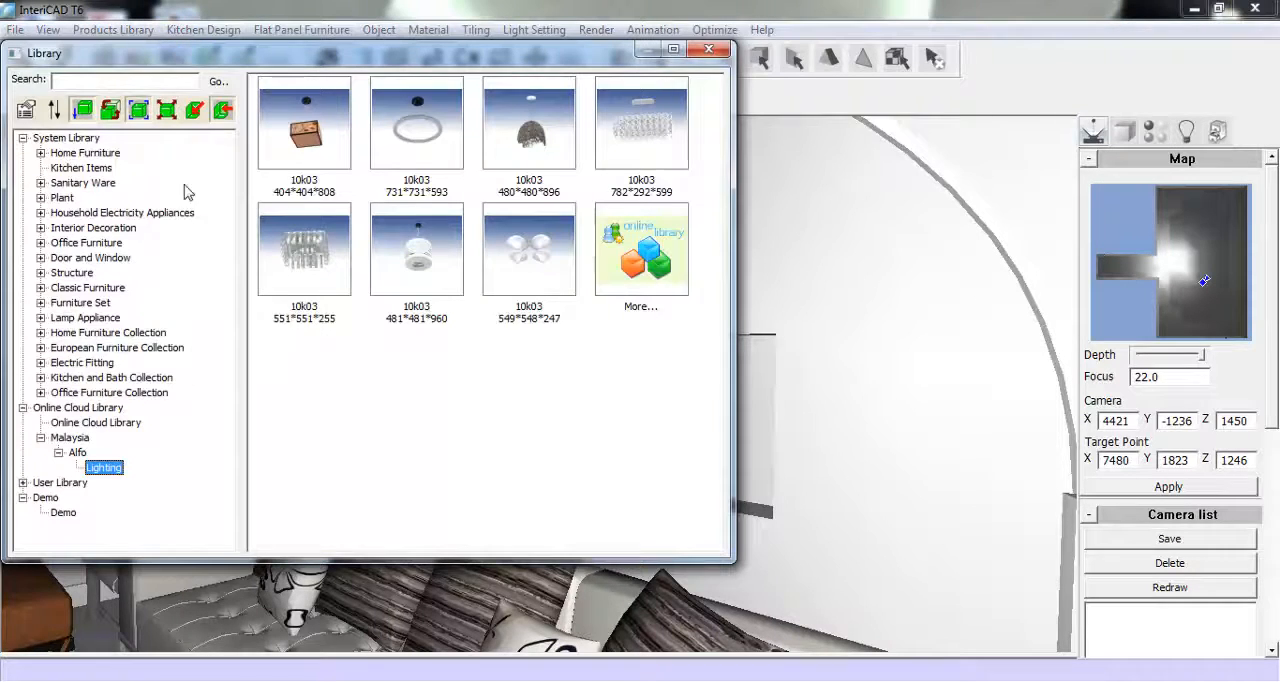
pyautogui.click(41, 228)
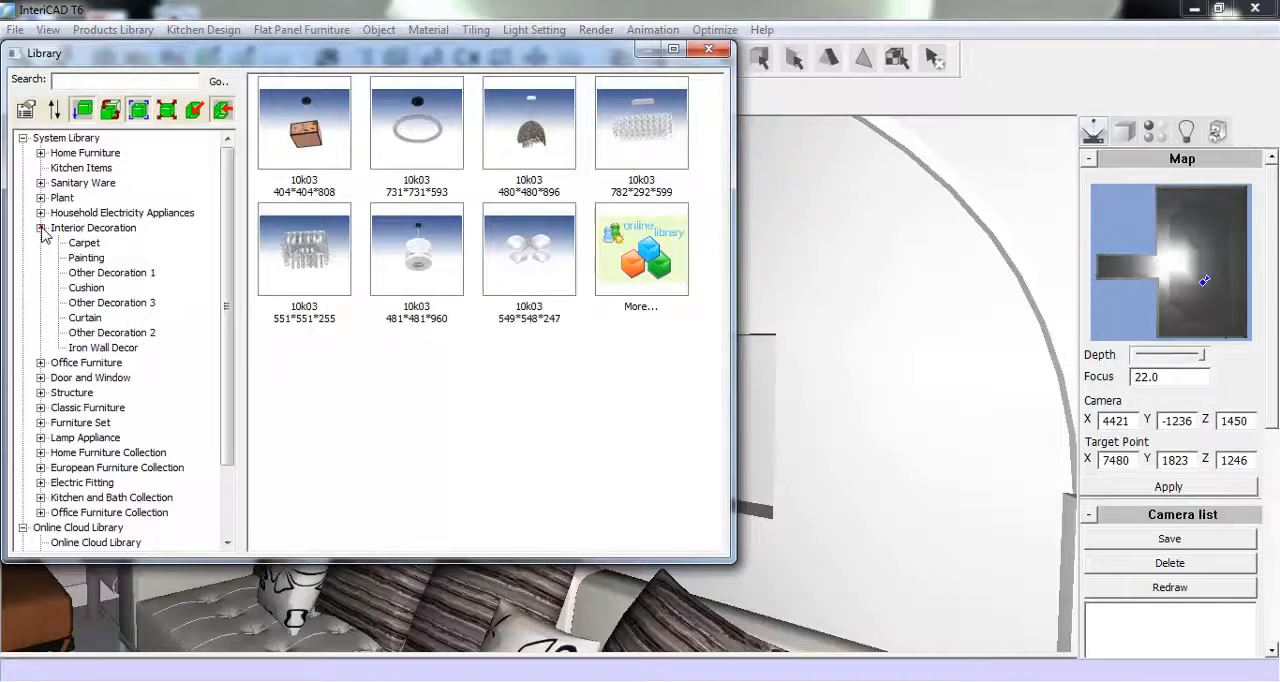
pyautogui.click(100, 272)
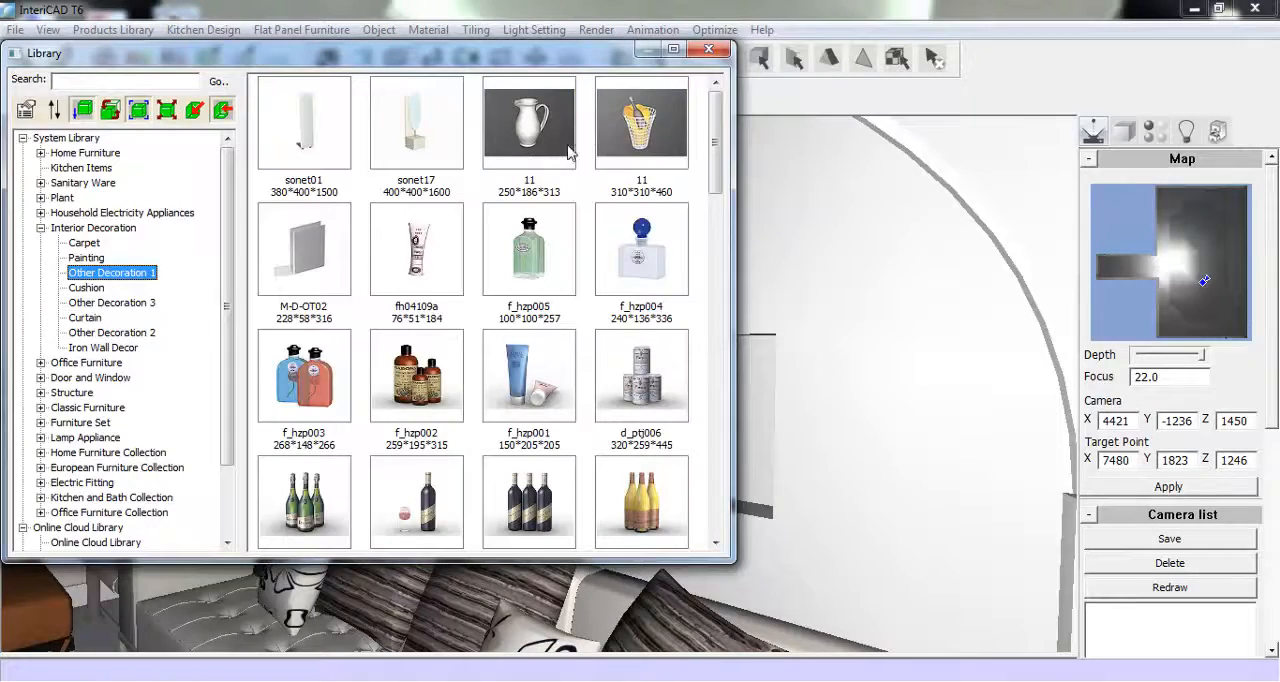
pyautogui.moveTo(715, 148); pyautogui.dragTo(714, 335)
pyautogui.click(638, 290)
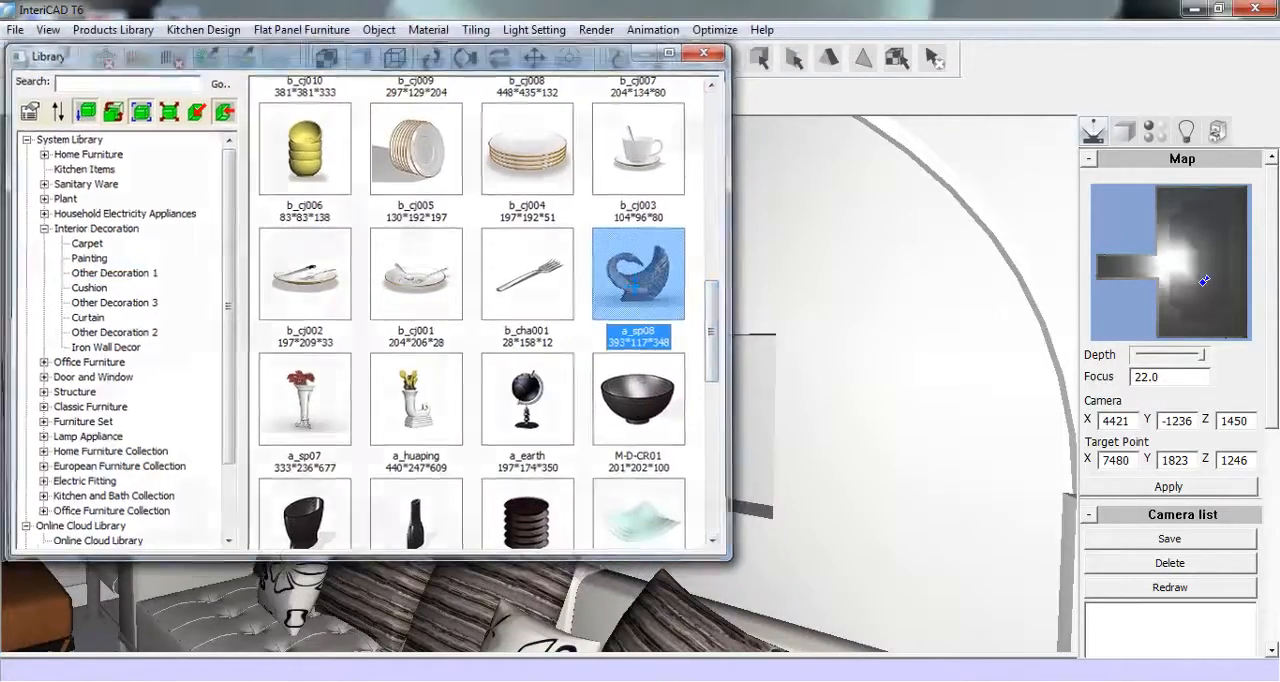
pyautogui.click(446, 447)
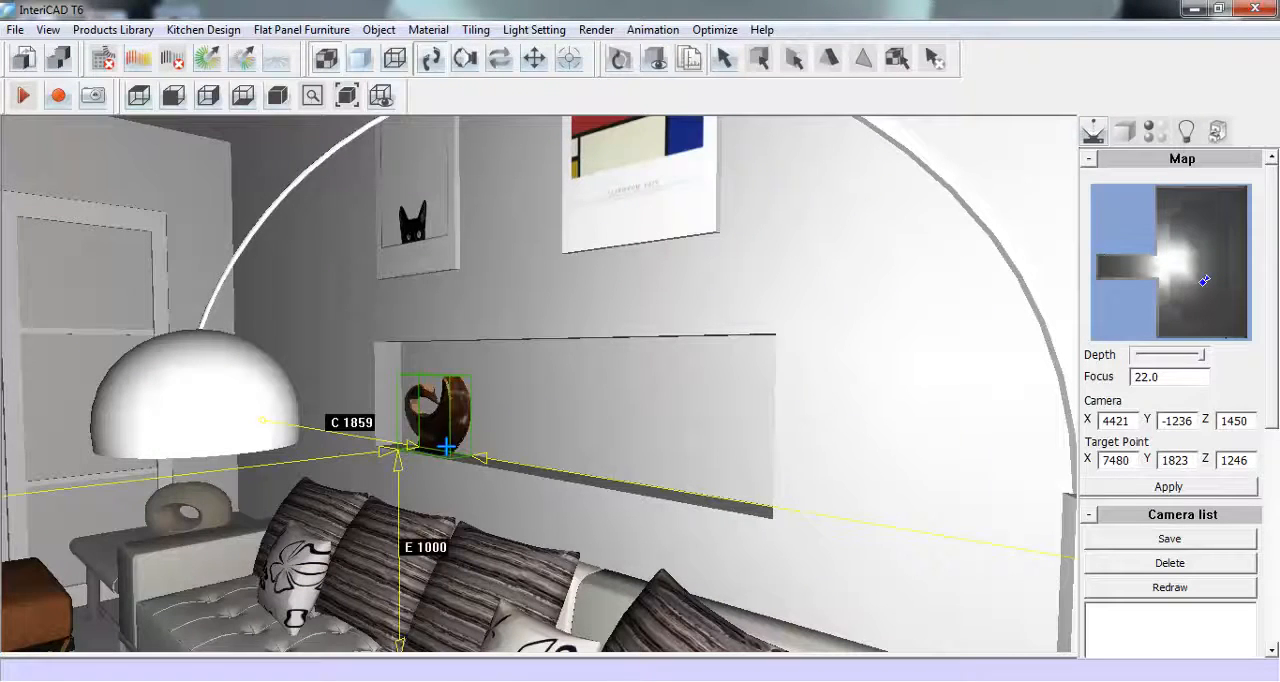
pyautogui.click(446, 447)
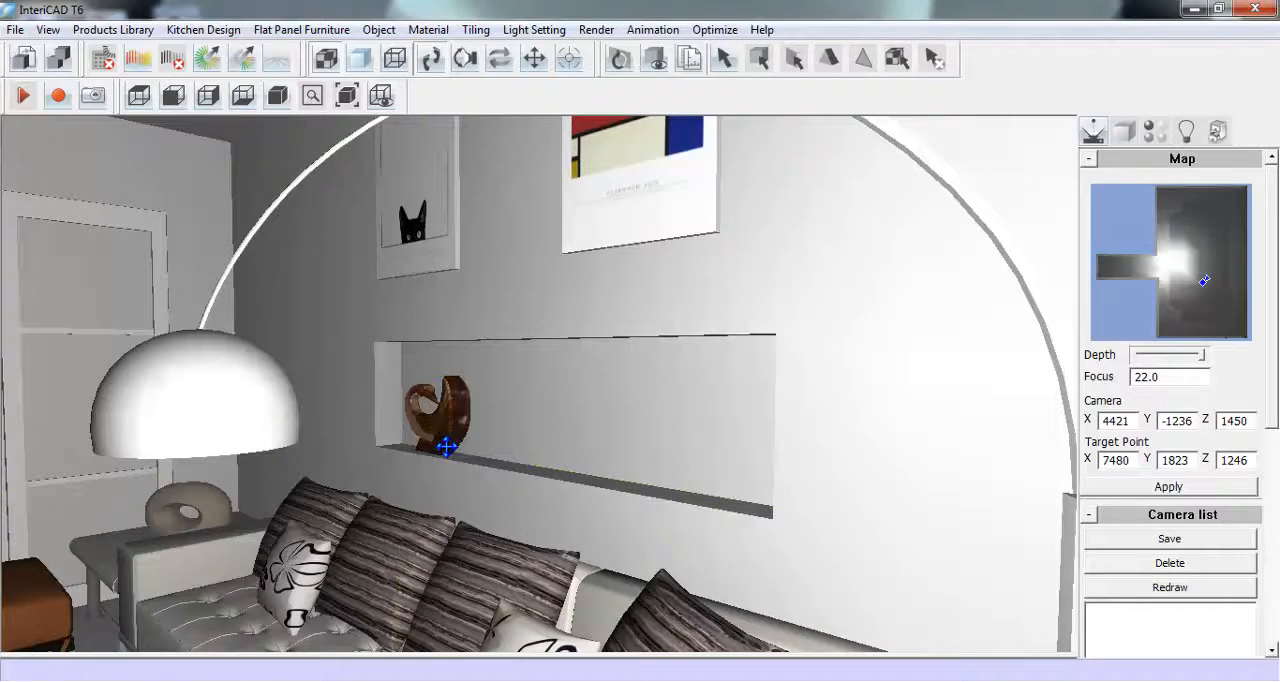
# - Place sailboat model 38 from Other Decoration 3 in the niche above the sofa, beside the brown sculpture
pyautogui.rightClick(460, 393)
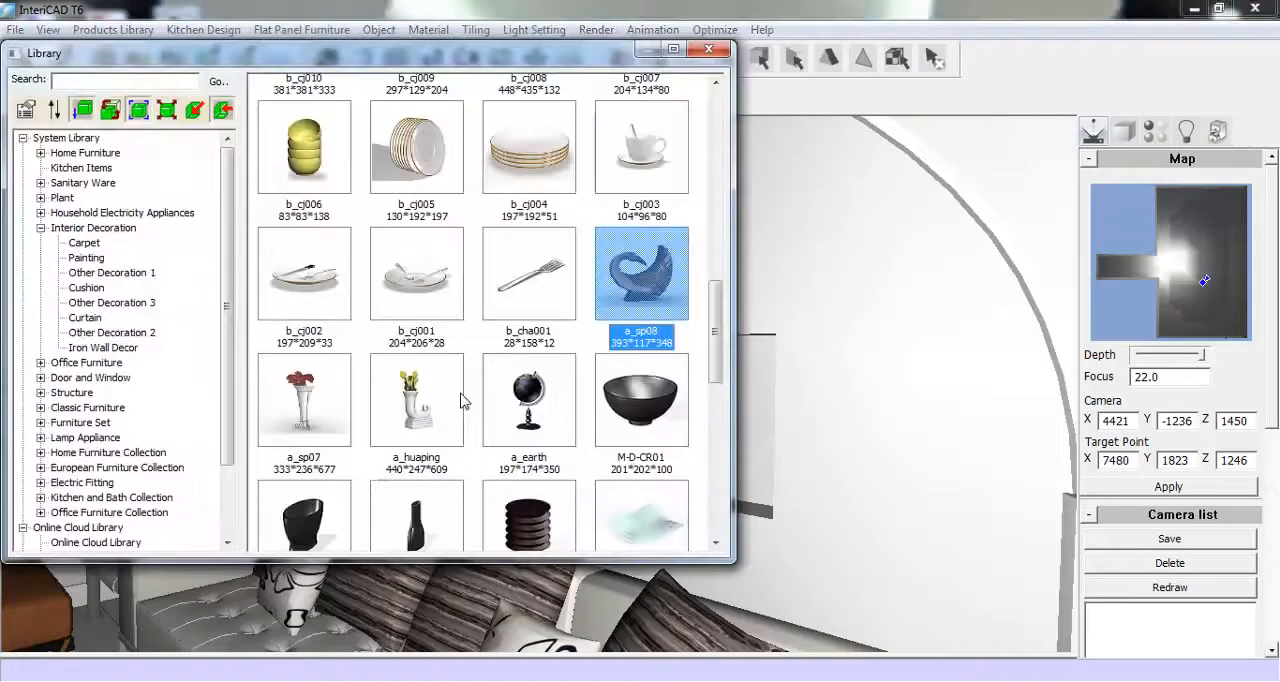
pyautogui.click(126, 304)
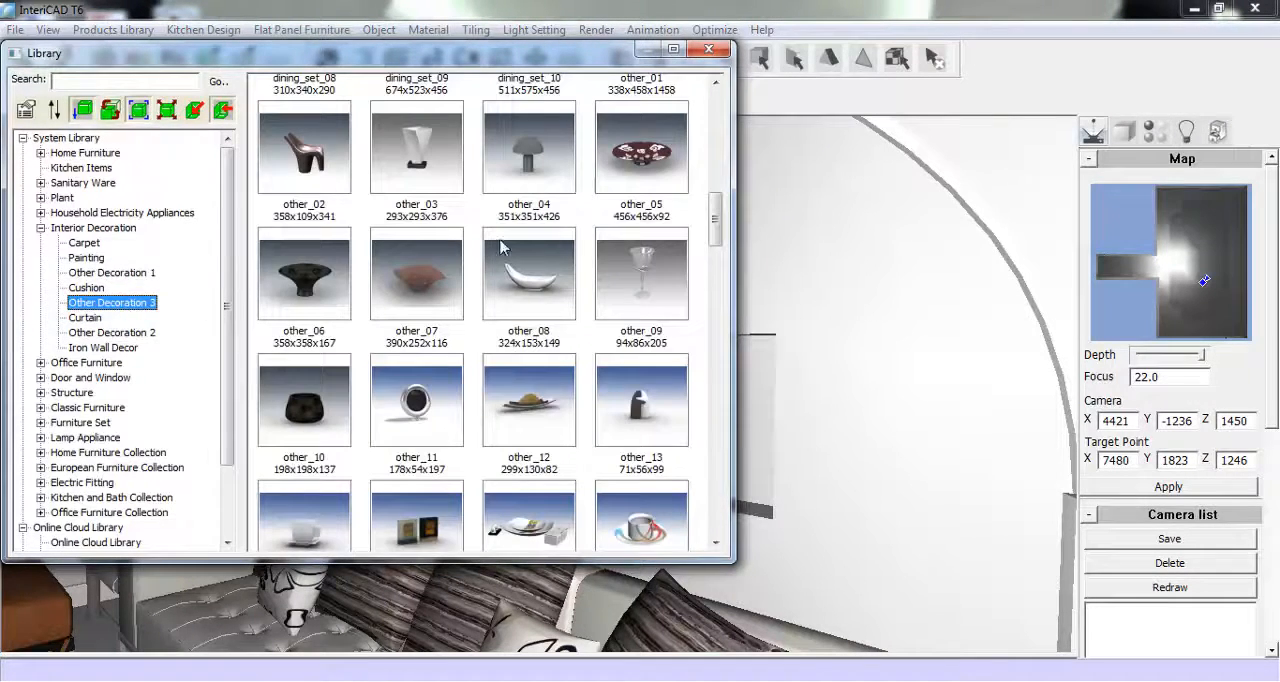
pyautogui.moveTo(710, 214); pyautogui.dragTo(718, 252)
pyautogui.moveTo(708, 300); pyautogui.dragTo(687, 489)
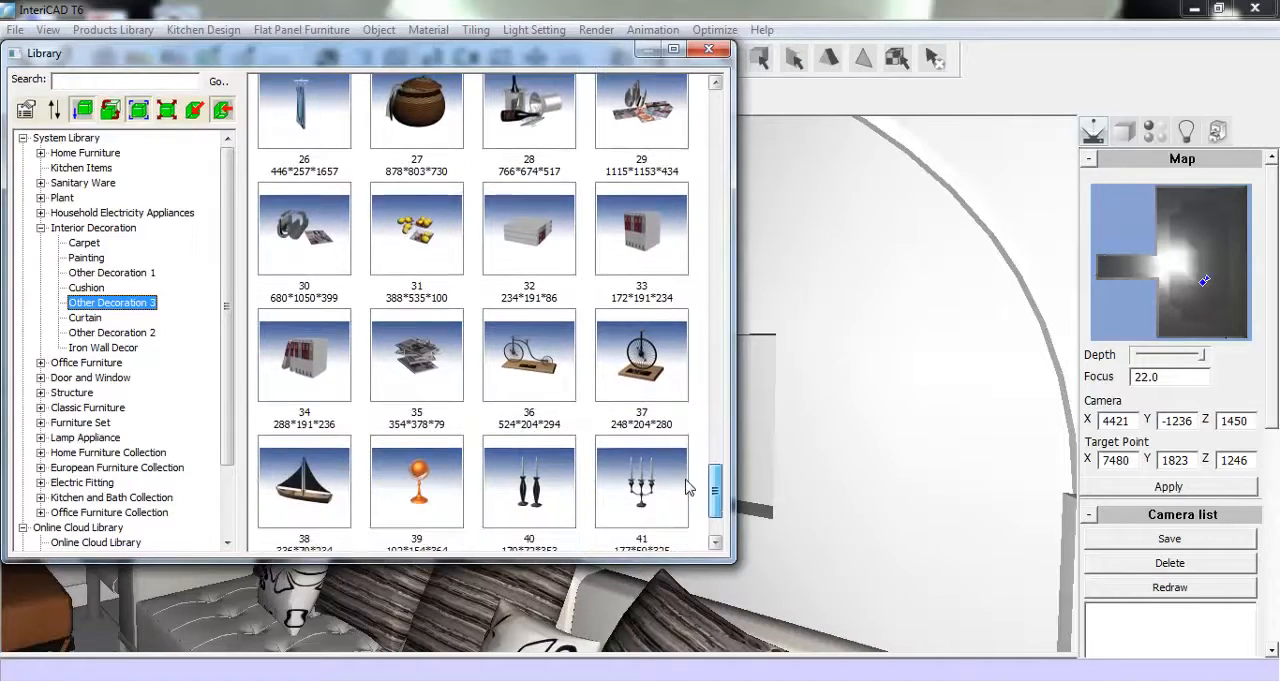
pyautogui.click(325, 488)
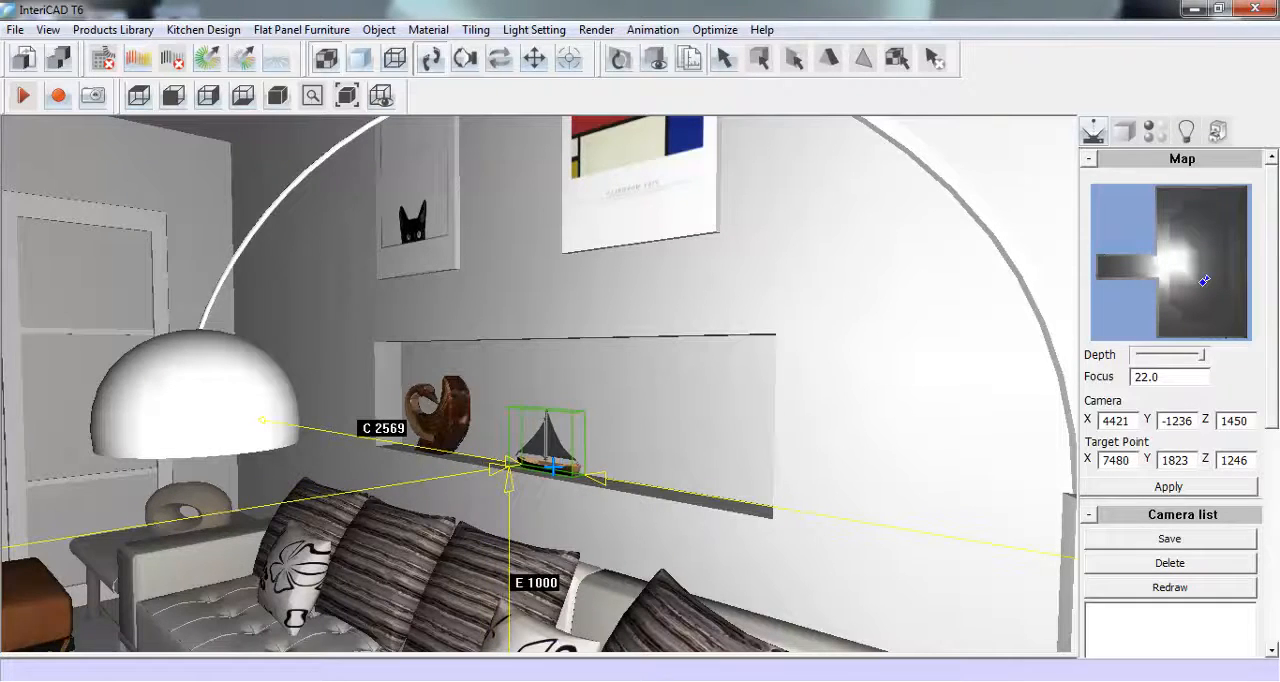
pyautogui.click(538, 437)
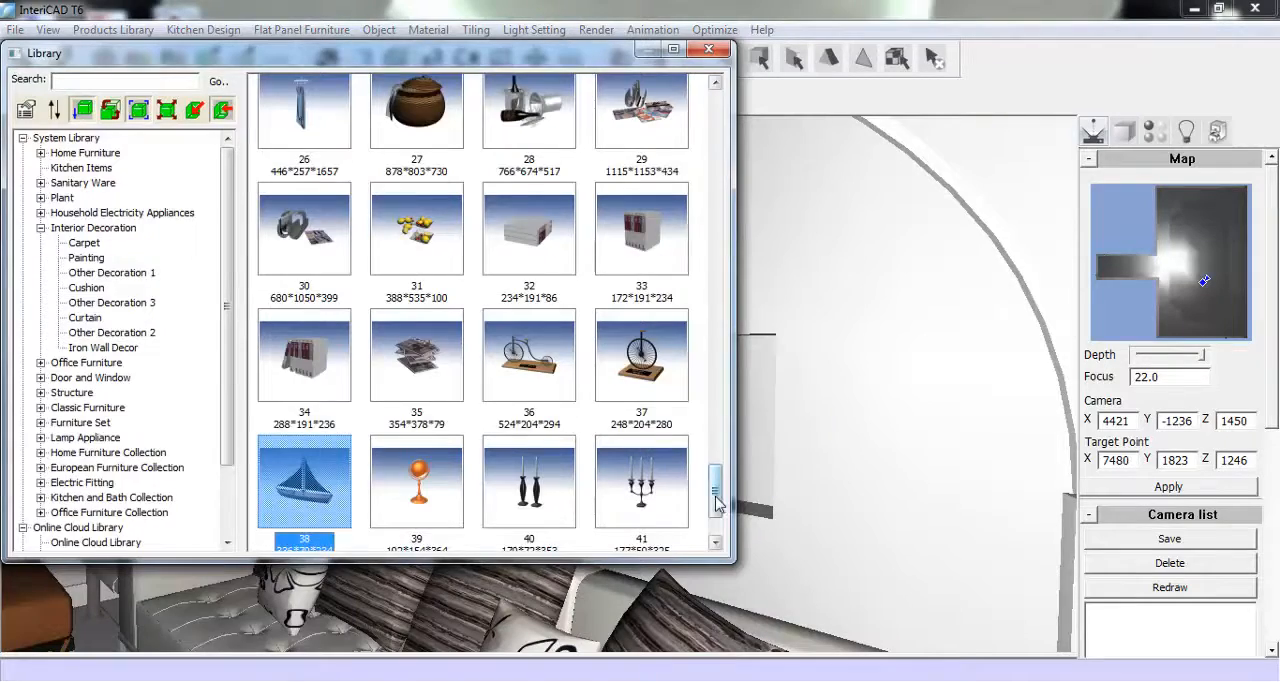
# - Place the white other_08 bowl (324x153x149) from Other Decoration 3 in the niche, on the sailboat's free side
pyautogui.moveTo(716, 542); pyautogui.dragTo(695, 227)
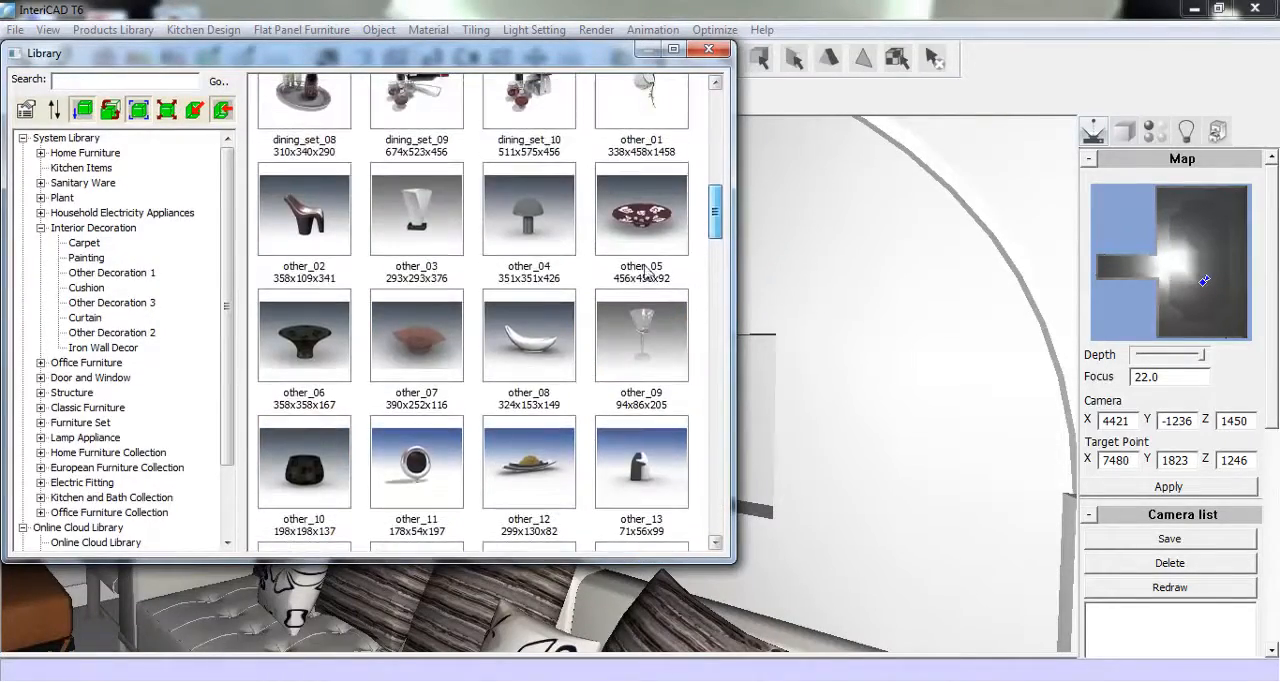
pyautogui.click(513, 342)
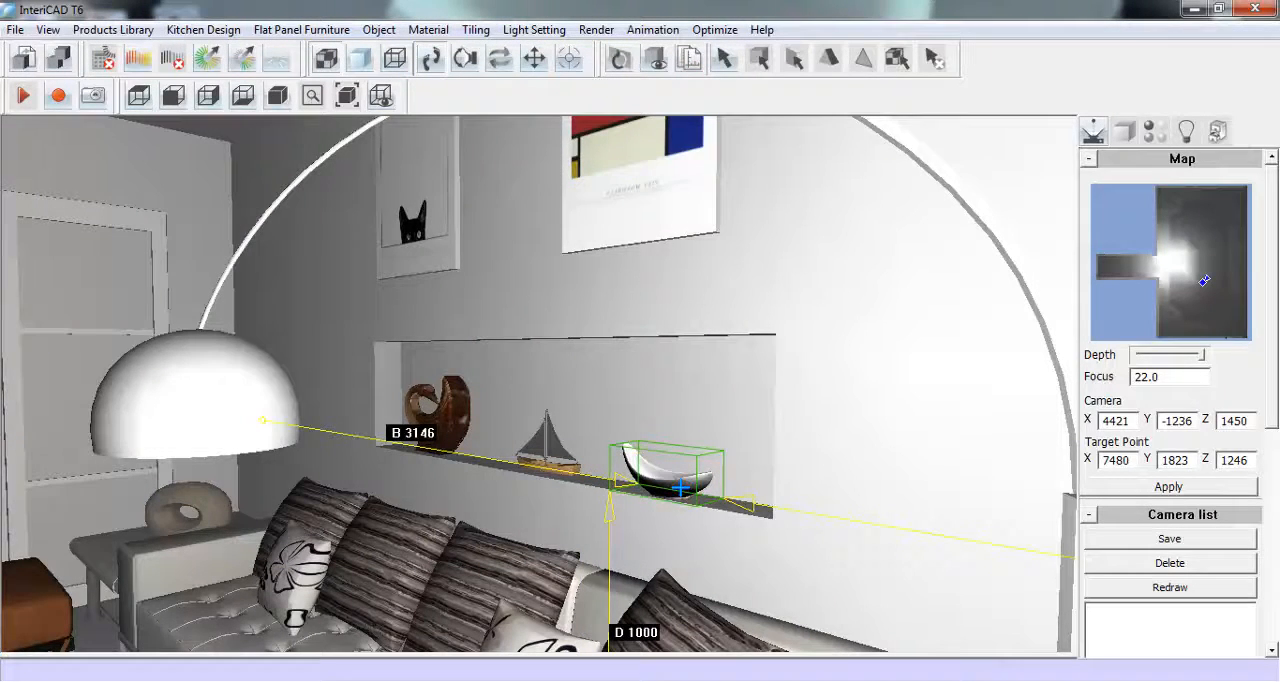
pyautogui.click(680, 488)
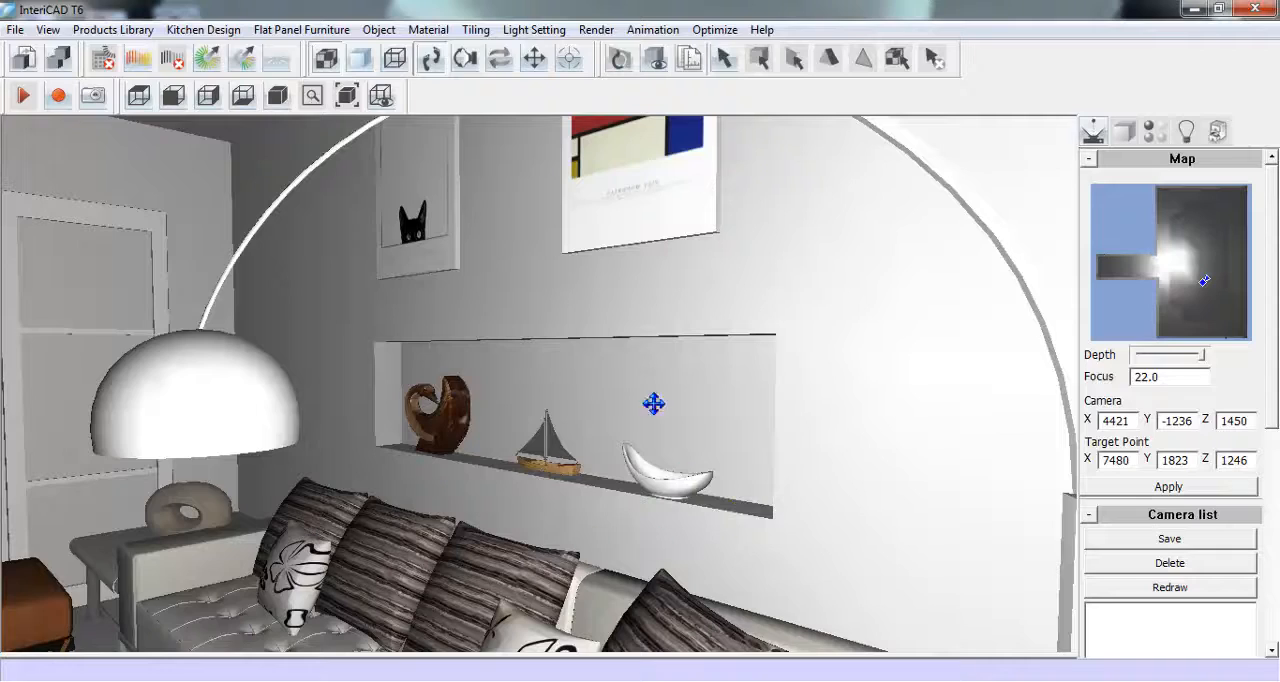
# - Start Tiling Design on the living room floor
pyautogui.moveTo(314, 410); pyautogui.dragTo(740, 414)
pyautogui.moveTo(285, 437); pyautogui.dragTo(336, 380)
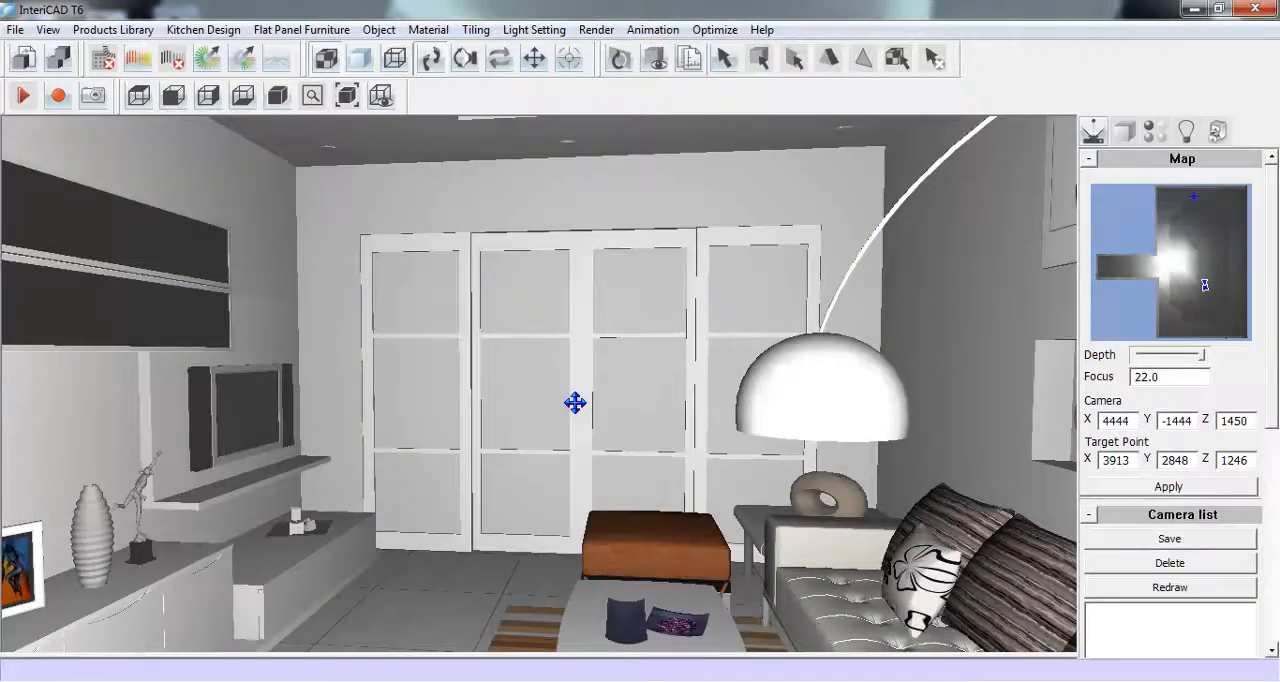
pyautogui.click(575, 400)
pyautogui.scroll(-3, 577, 376)
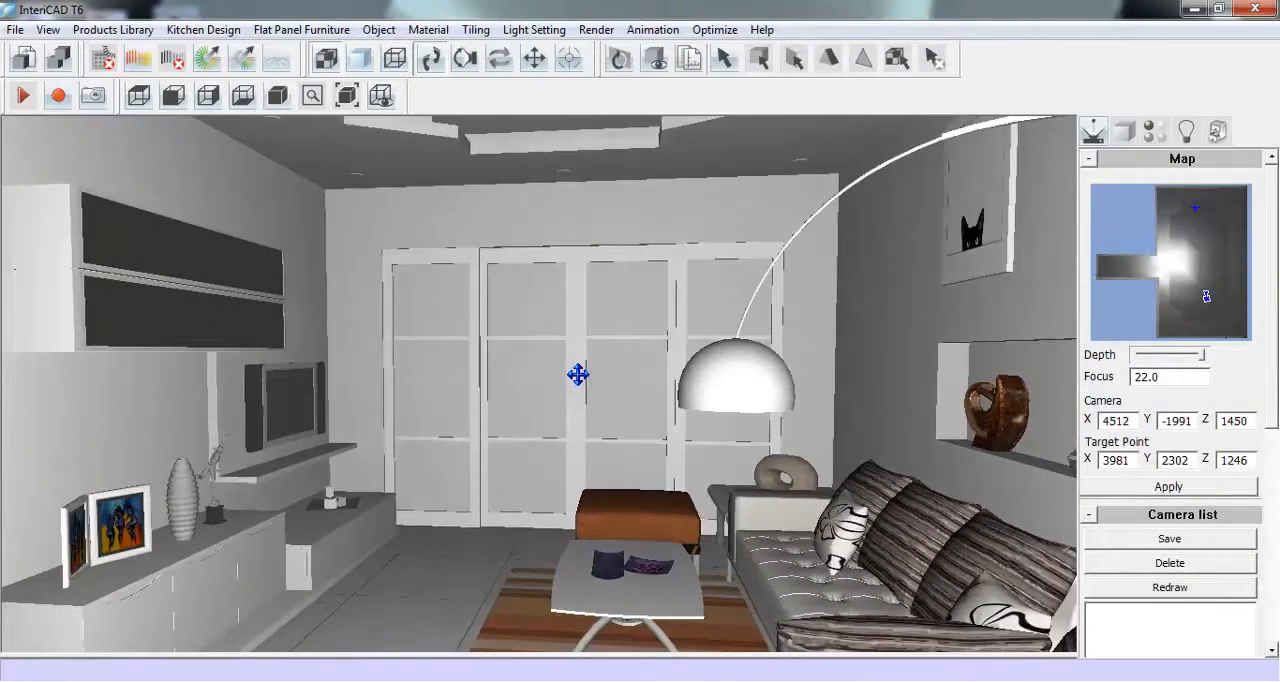
pyautogui.click(478, 30)
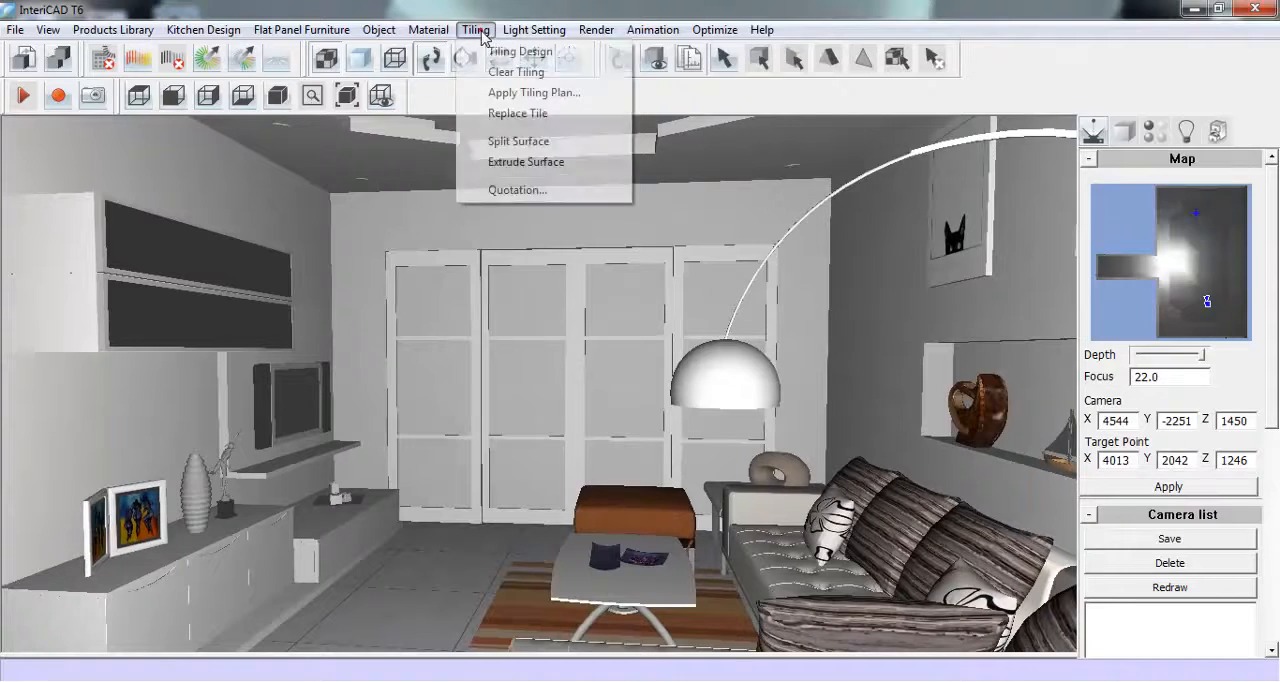
pyautogui.click(578, 54)
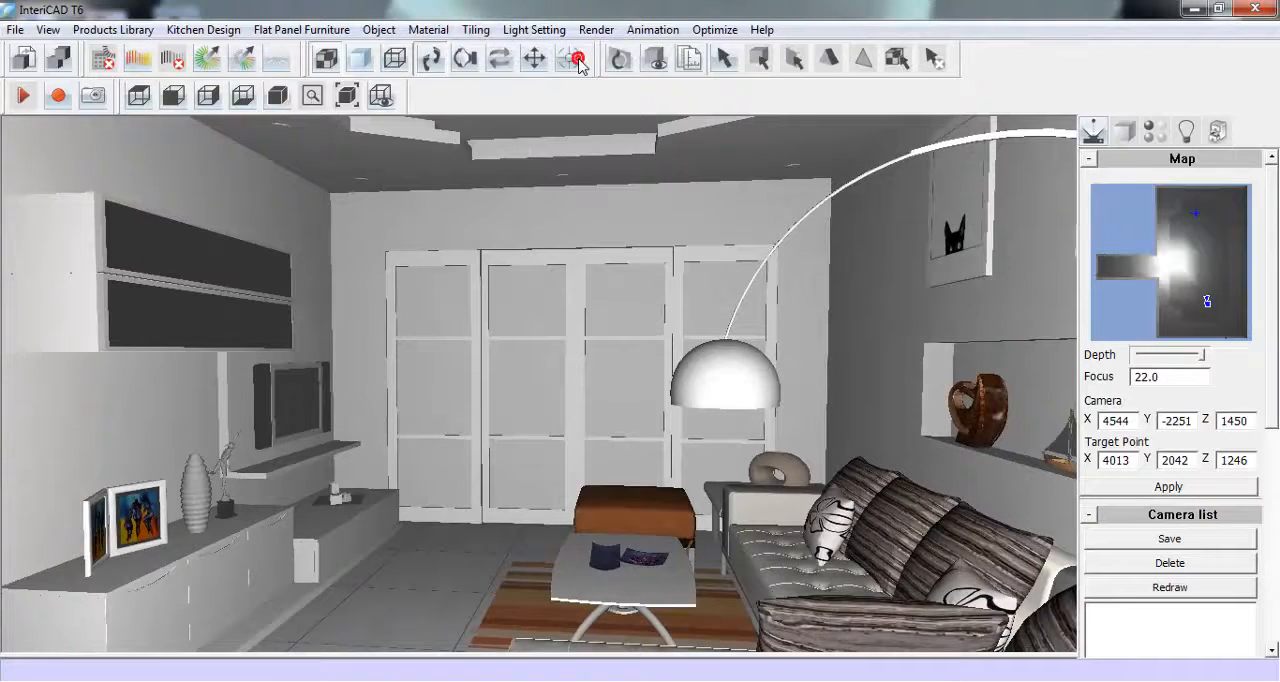
pyautogui.click(437, 584)
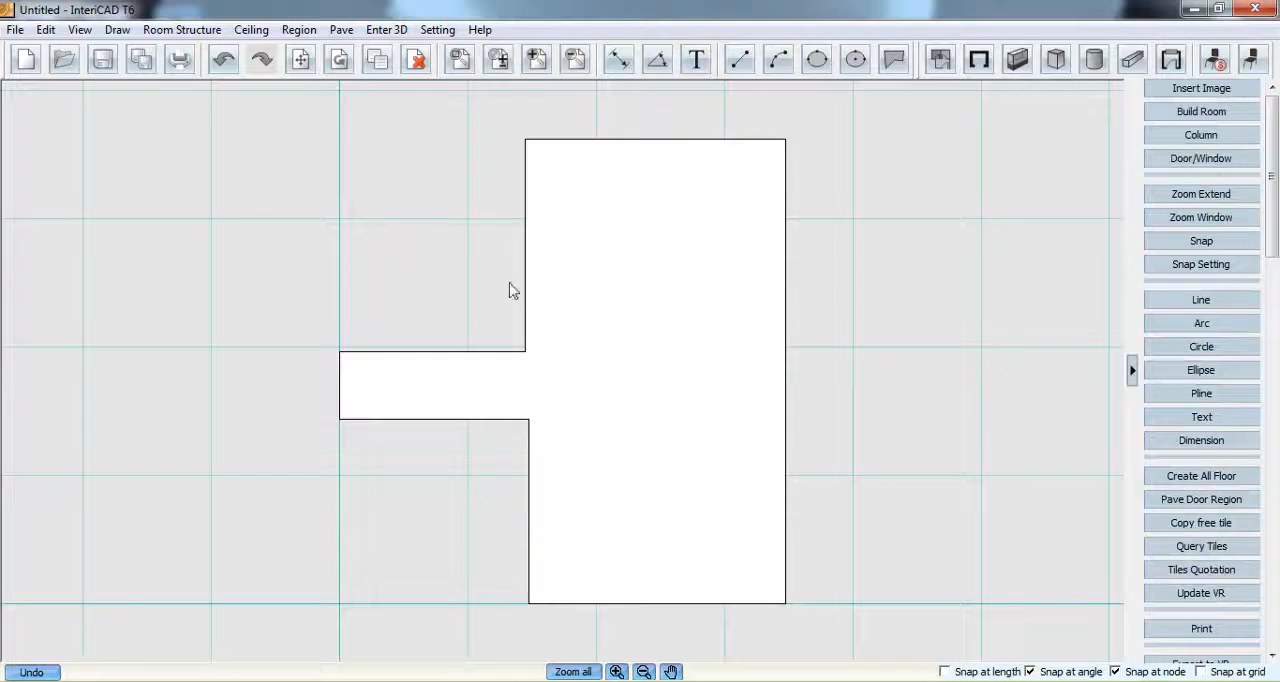
# - Draw a floor region over the room's lower part on the plan, 2877 mm deep, from the corridor's lower corner to the bottom wall
pyautogui.click(336, 34)
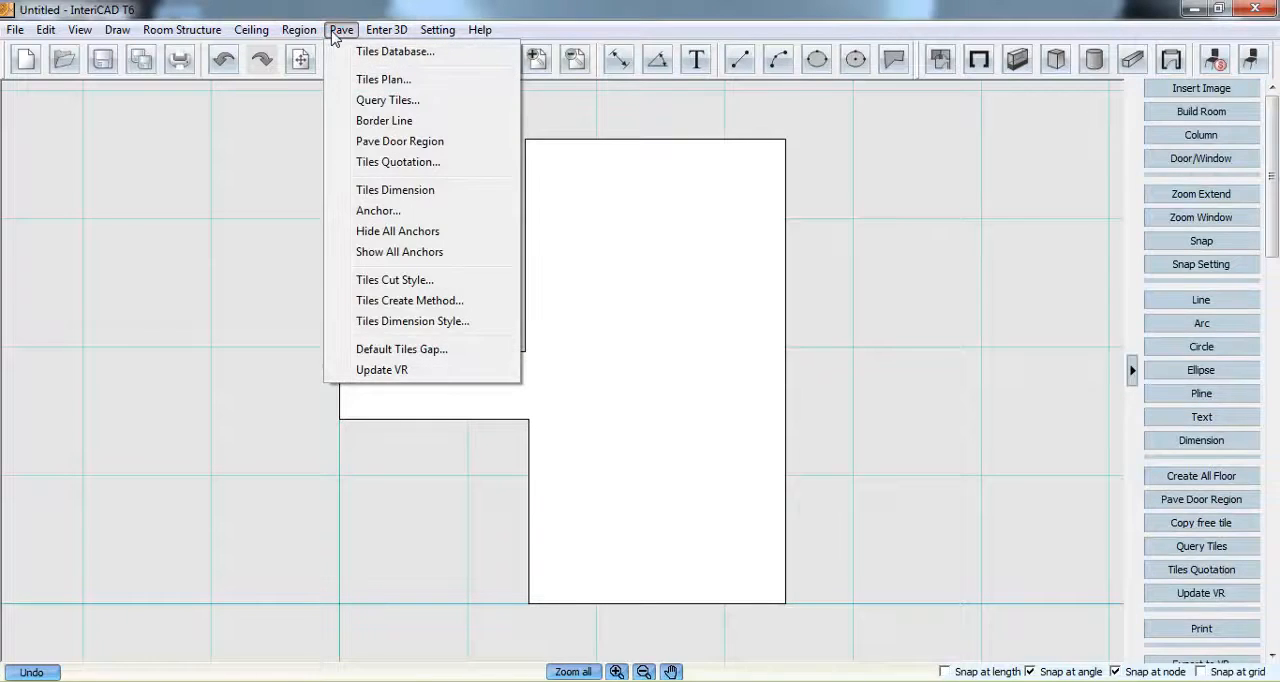
pyautogui.moveTo(306, 40)
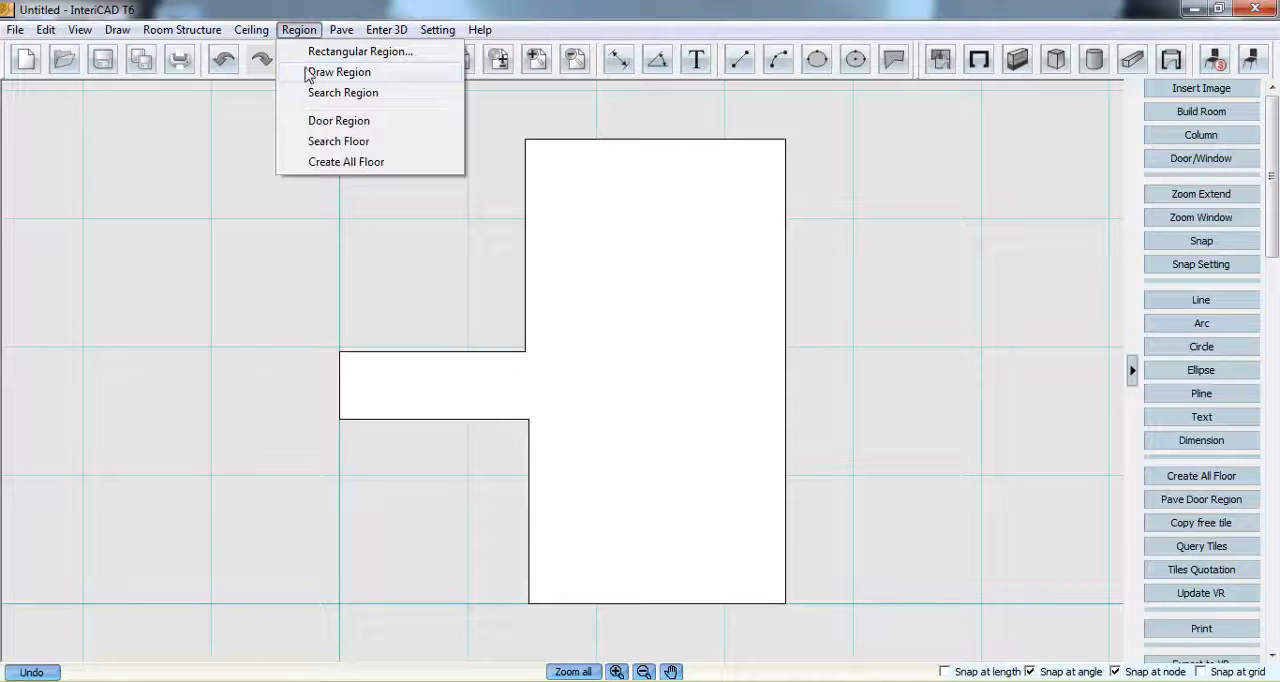
pyautogui.click(339, 72)
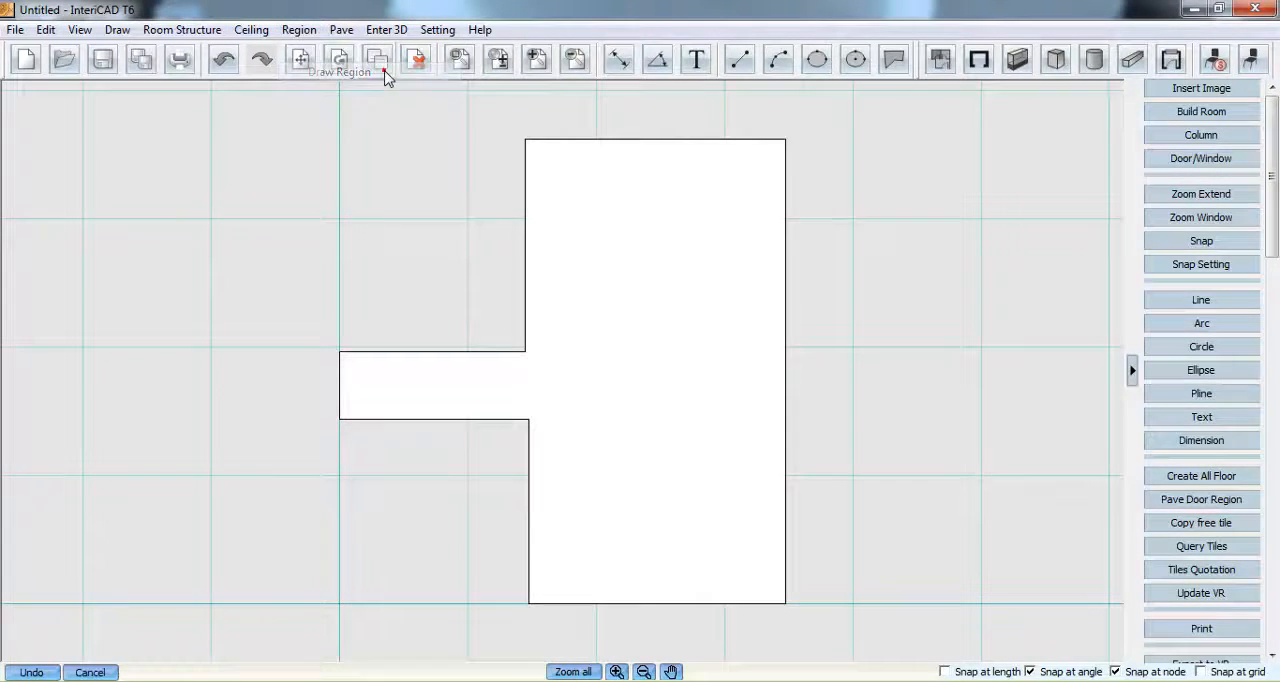
pyautogui.click(528, 419)
pyautogui.click(528, 603)
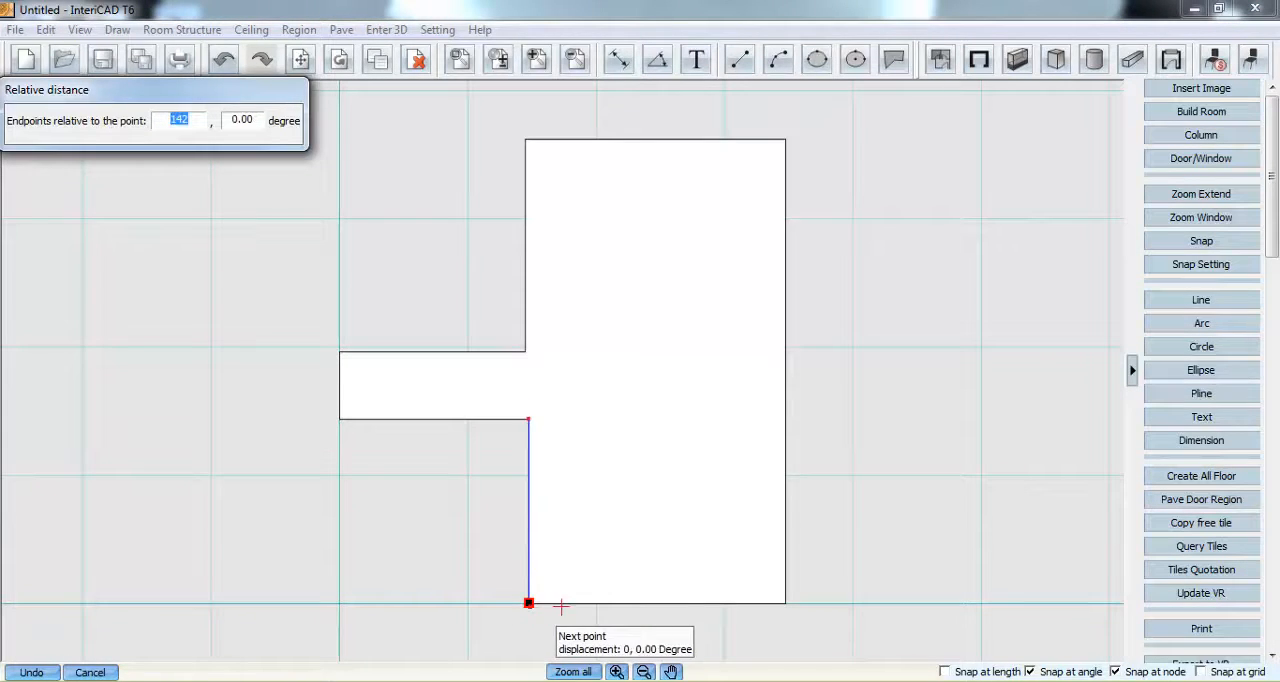
pyautogui.click(786, 603)
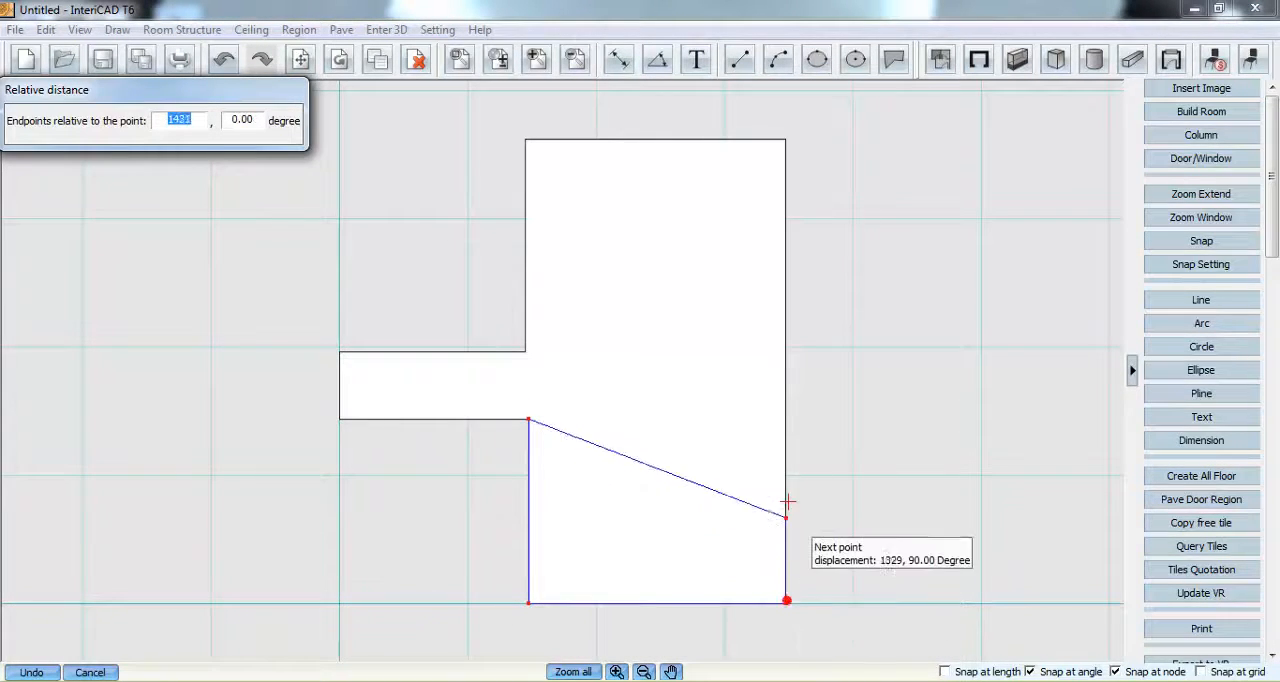
pyautogui.click(786, 418)
pyautogui.rightClick(692, 440)
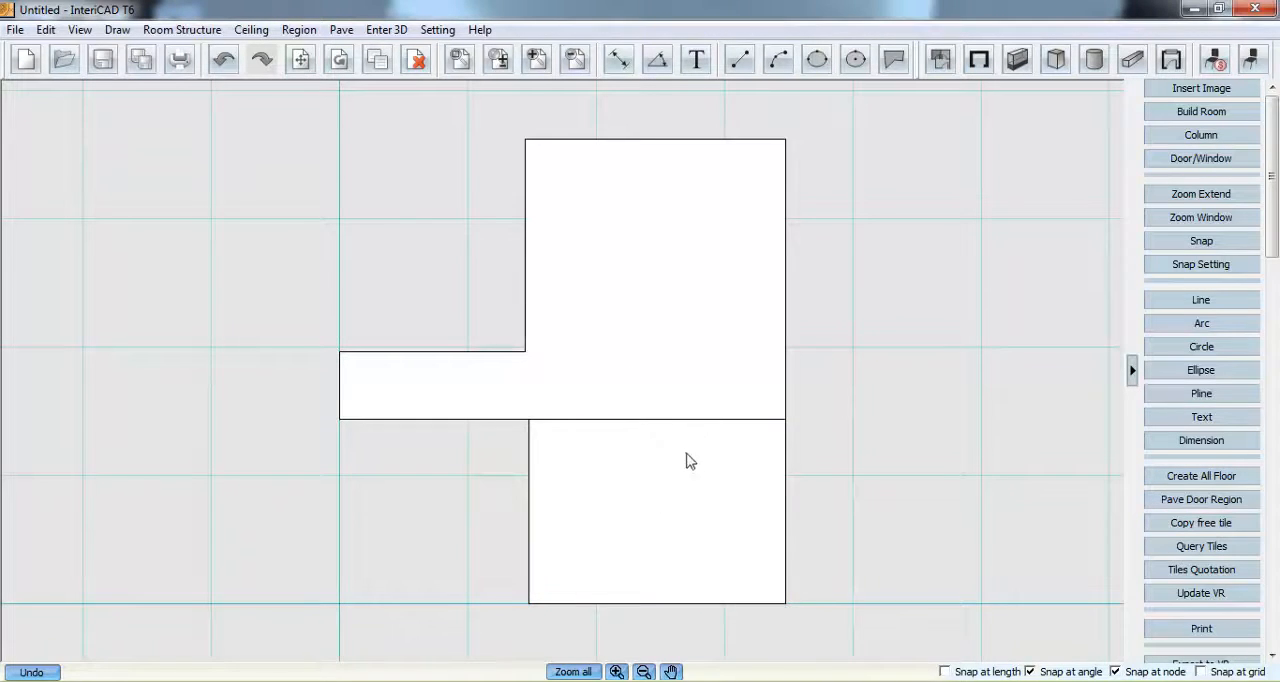
# - Subtract the newly drawn lower region from the whole floor region
pyautogui.rightClick(597, 314)
pyautogui.click(657, 521)
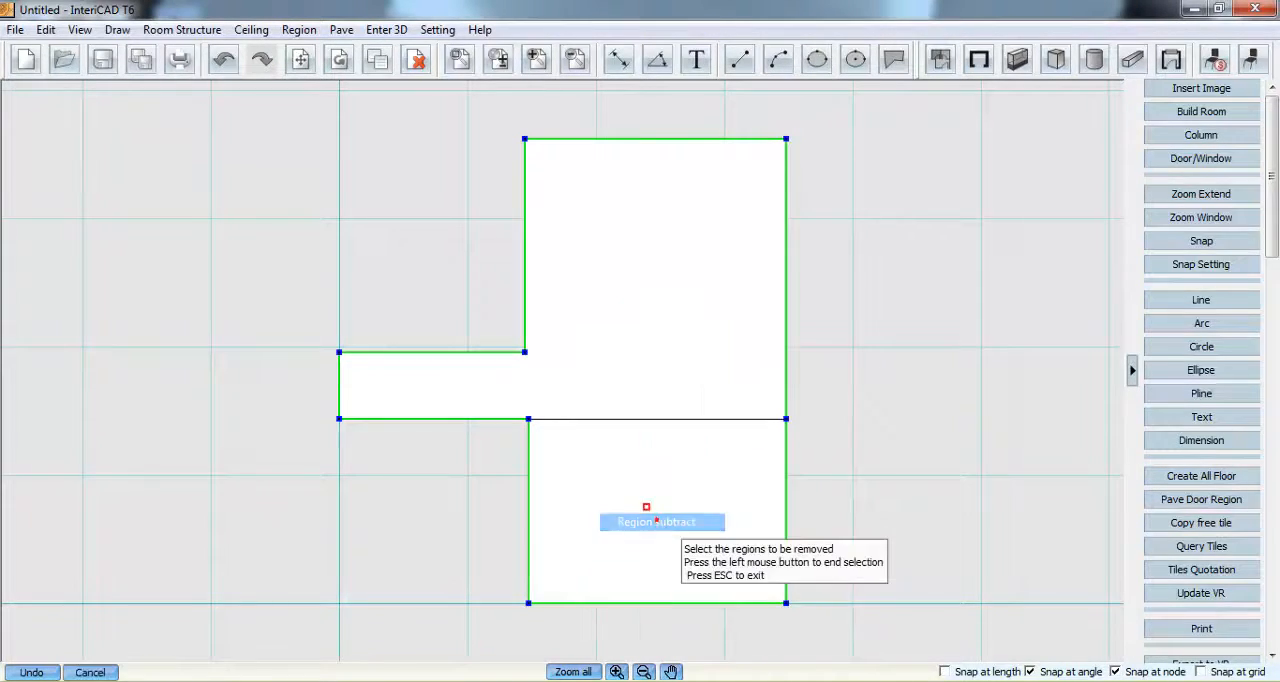
pyautogui.click(621, 420)
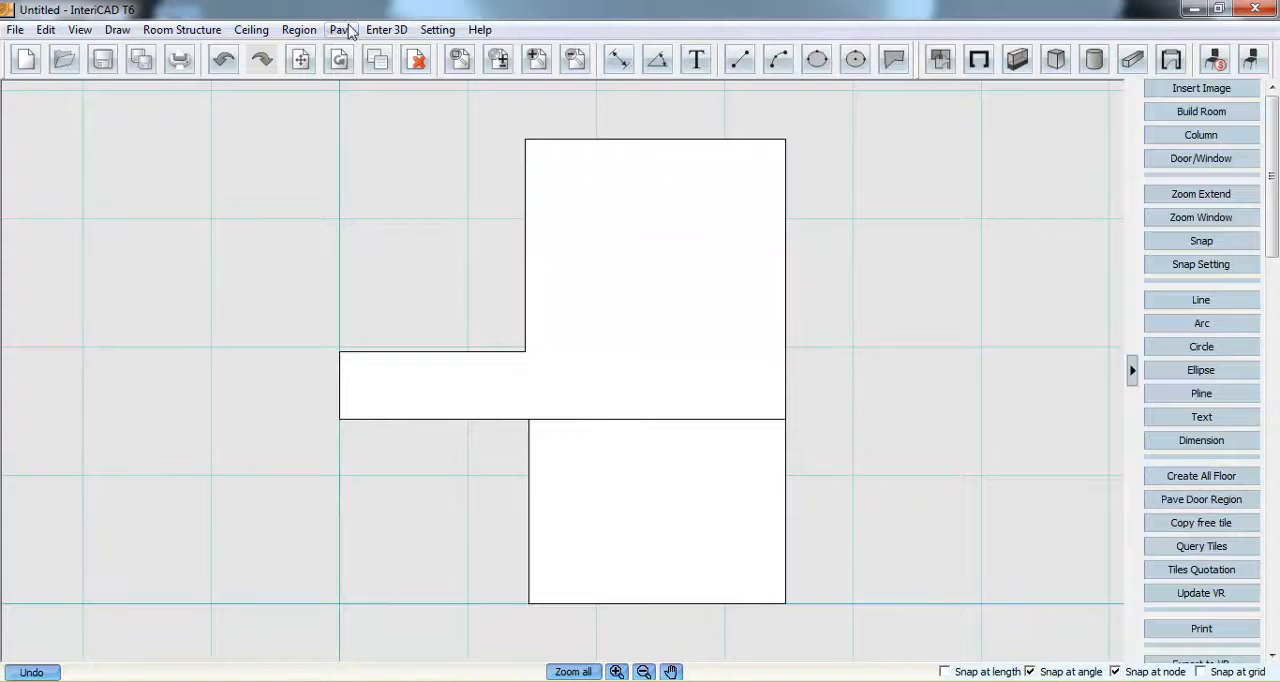
# - Query the tile products and search for the tiles of manufacturer SystemLib
pyautogui.click(341, 31)
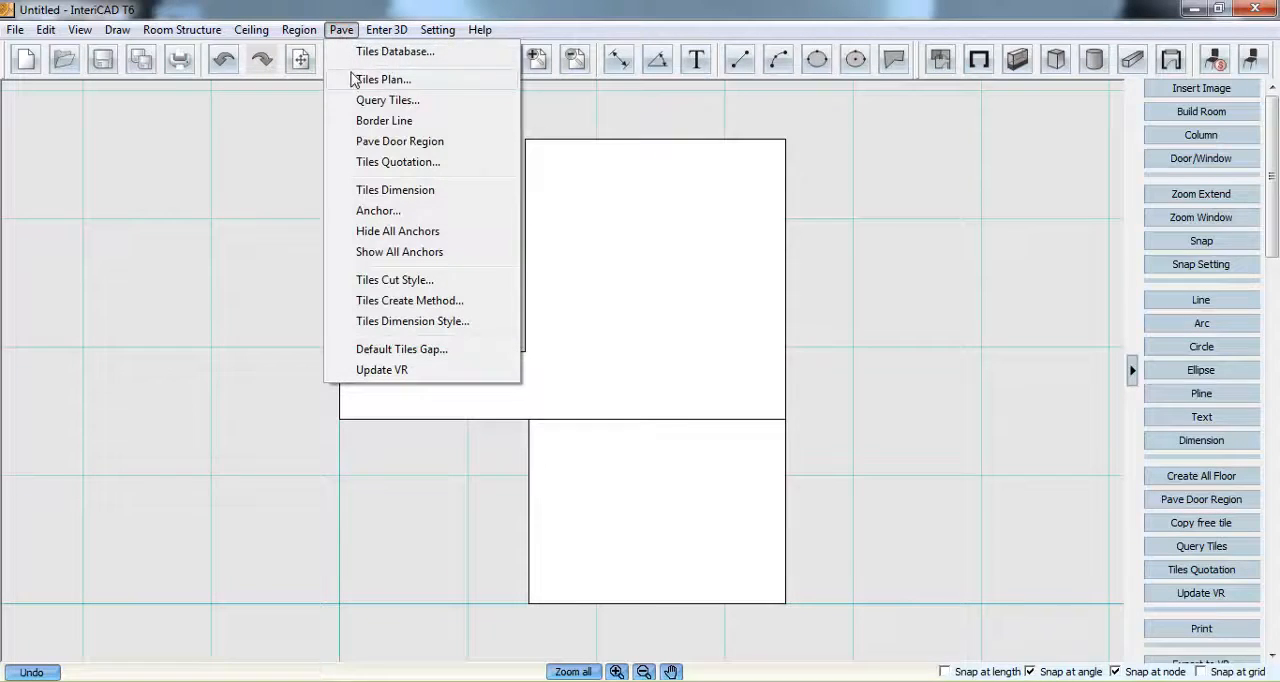
pyautogui.click(437, 101)
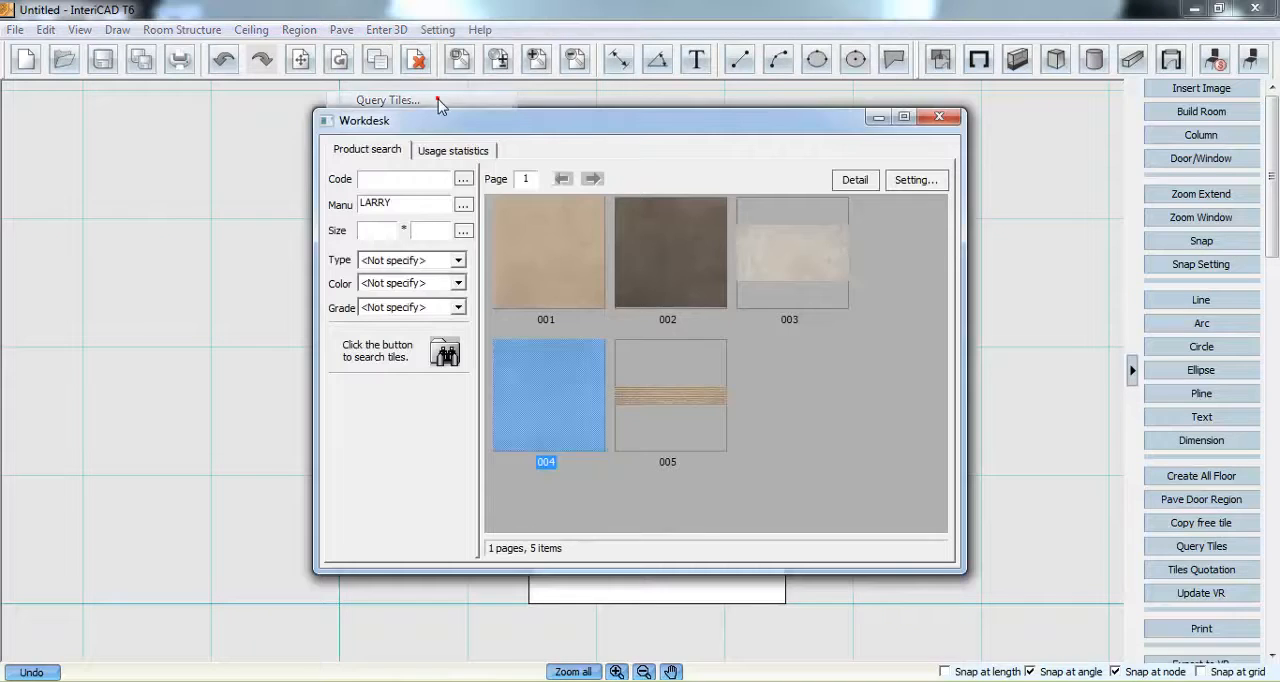
pyautogui.click(398, 203)
pyautogui.click(448, 353)
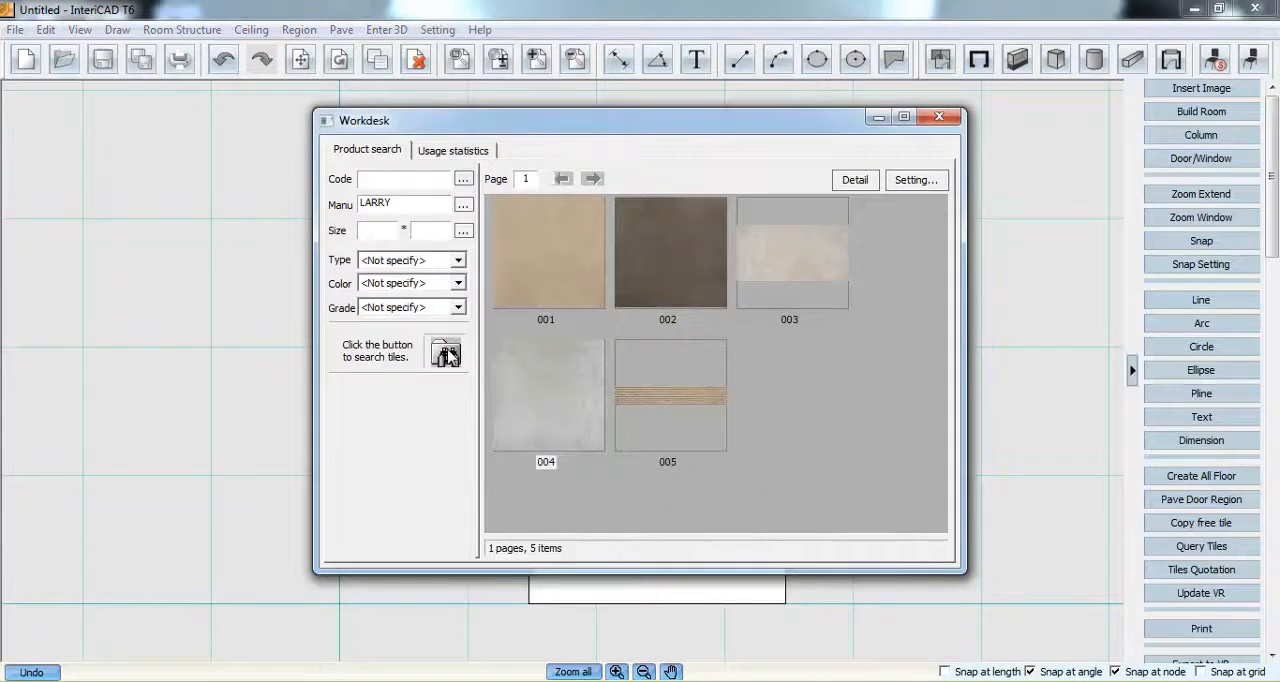
pyautogui.click(462, 204)
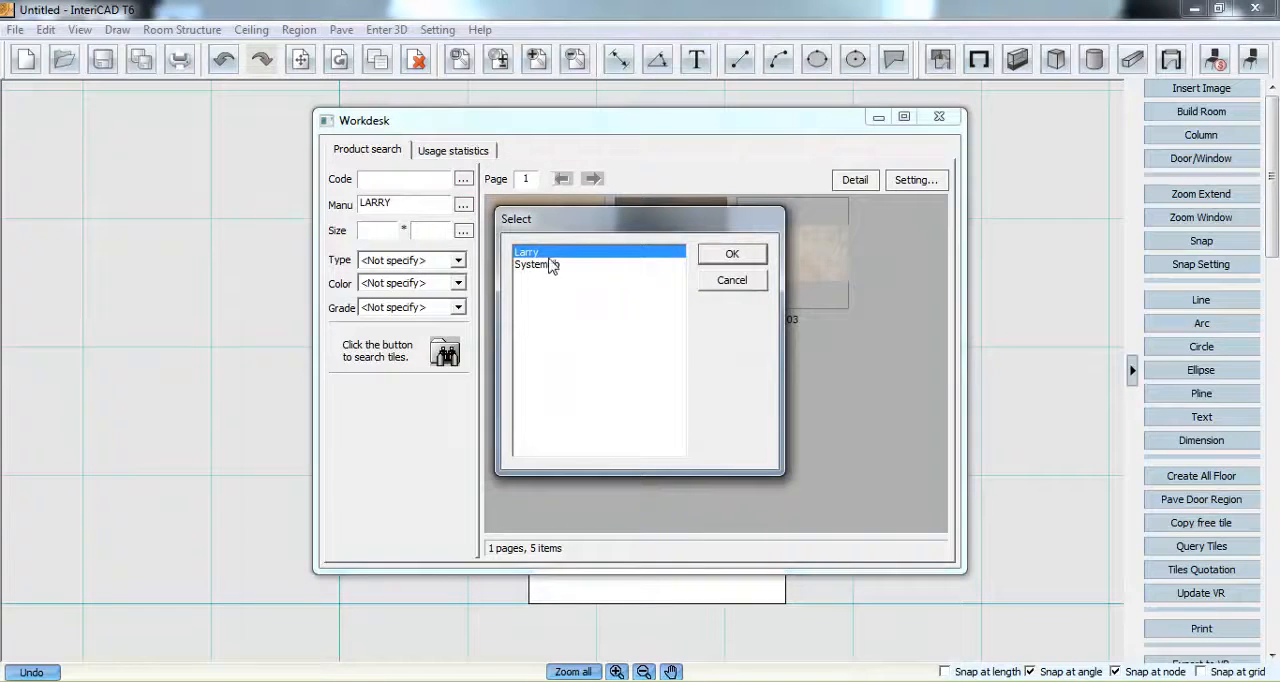
pyautogui.click(640, 265)
pyautogui.click(729, 256)
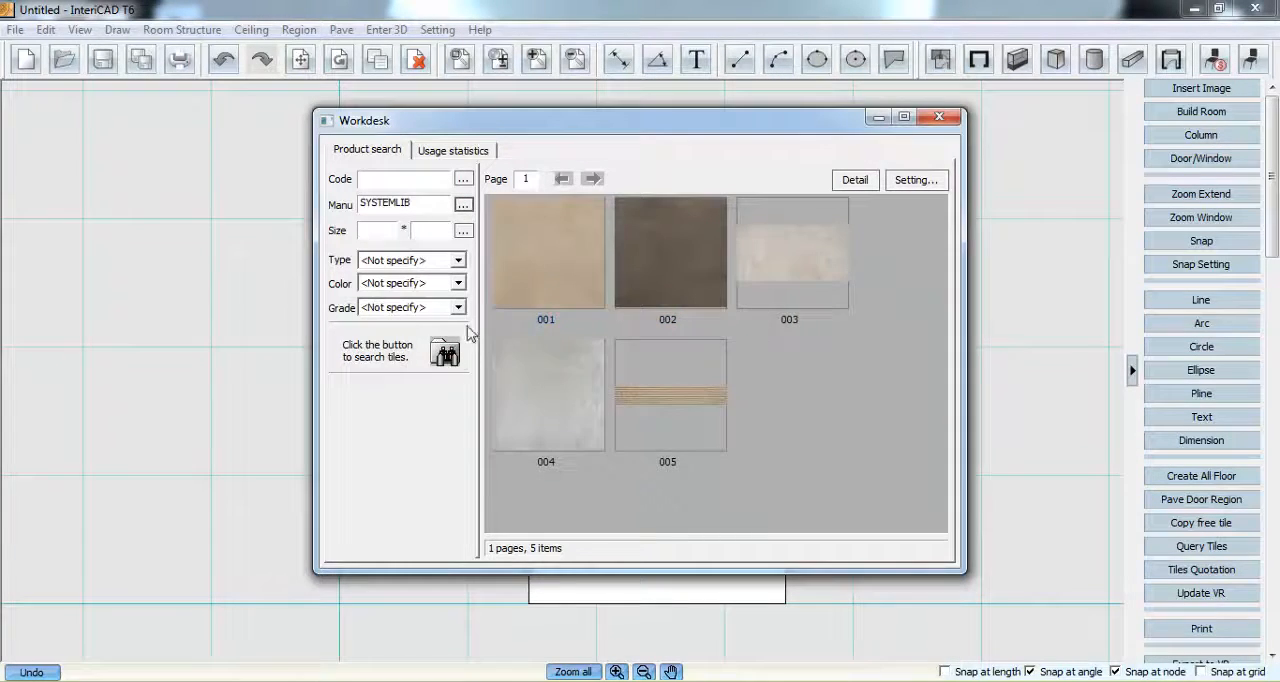
pyautogui.click(445, 353)
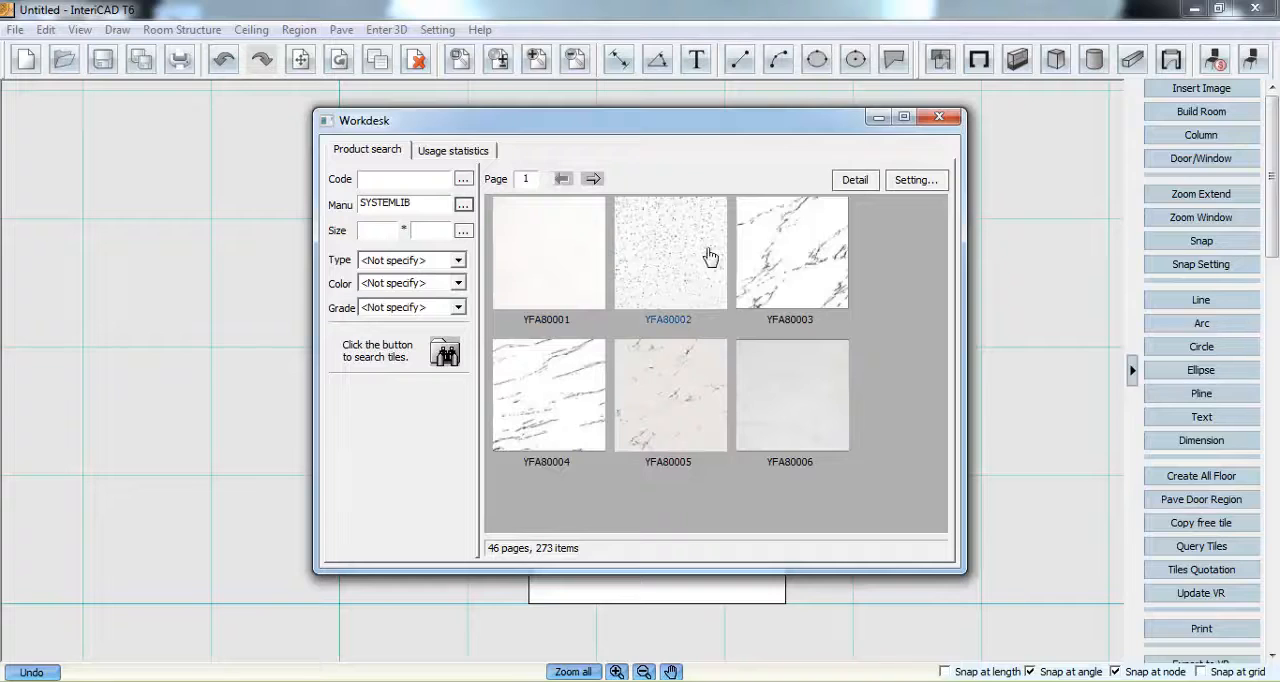
# - Search the custom manufacturer's tiles and place tile 004 in the lower-right corner of the L-shaped floor region
pyautogui.click(463, 205)
pyautogui.click(527, 253)
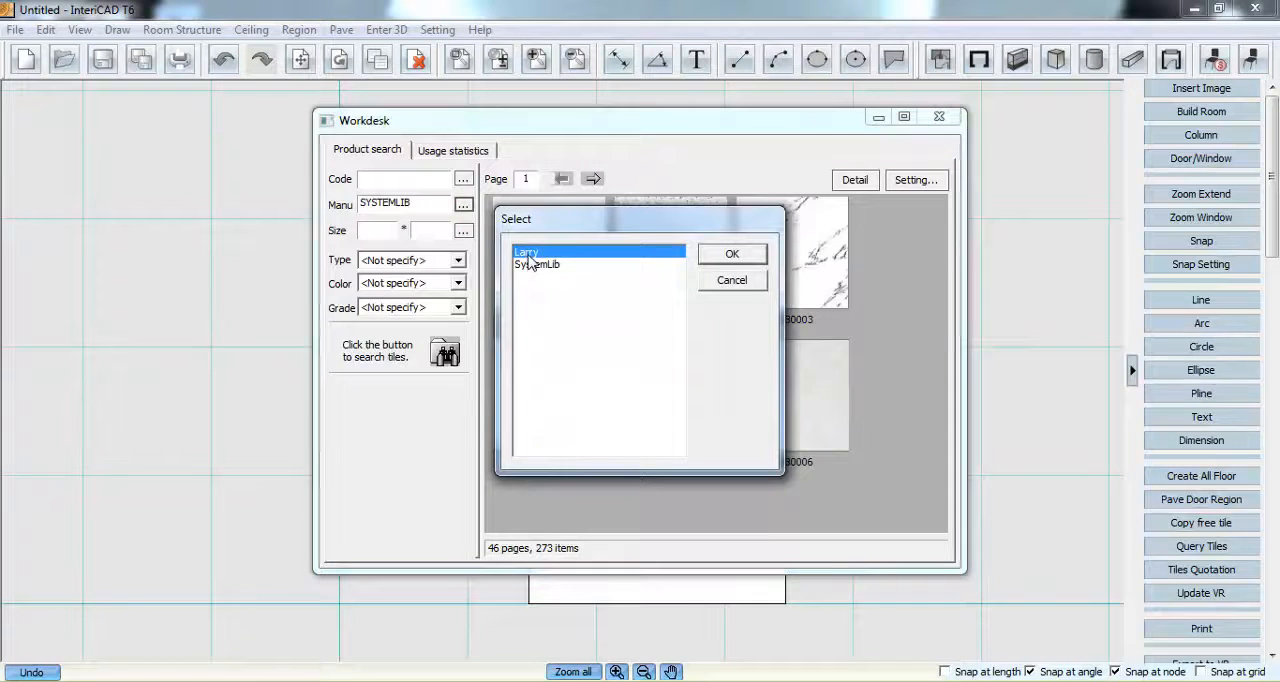
pyautogui.click(747, 257)
pyautogui.click(445, 353)
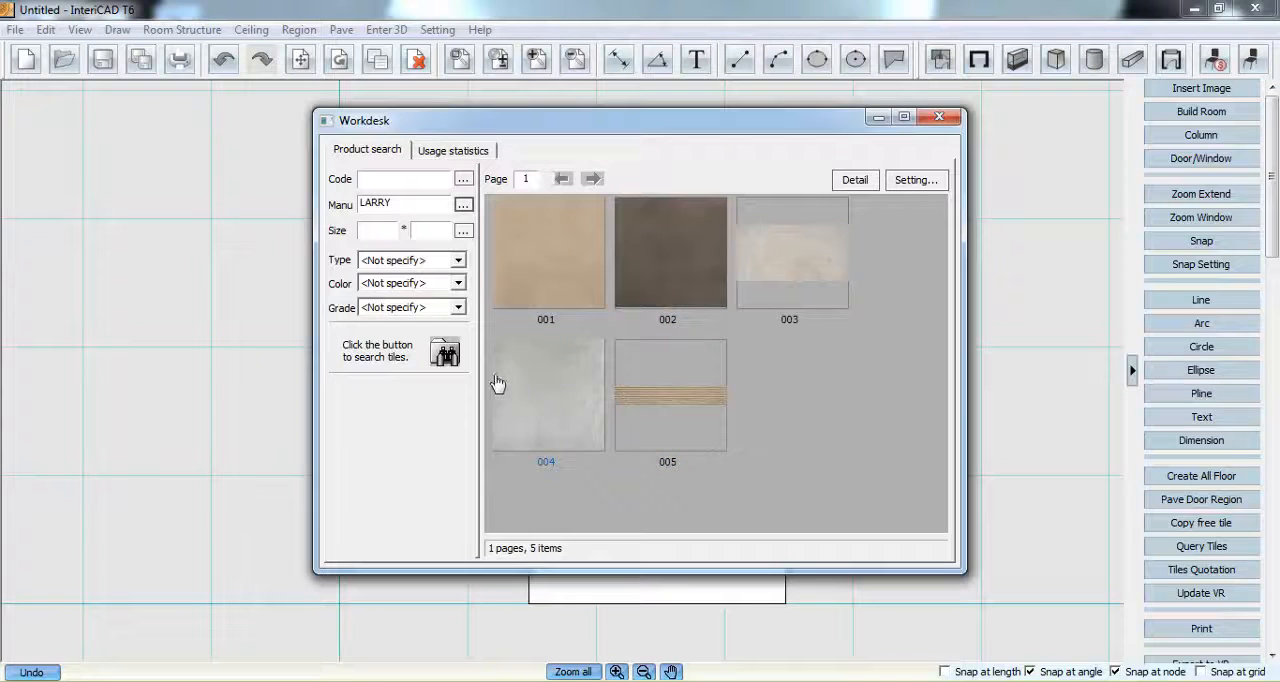
pyautogui.moveTo(509, 367)
pyautogui.click(560, 392)
pyautogui.click(667, 320)
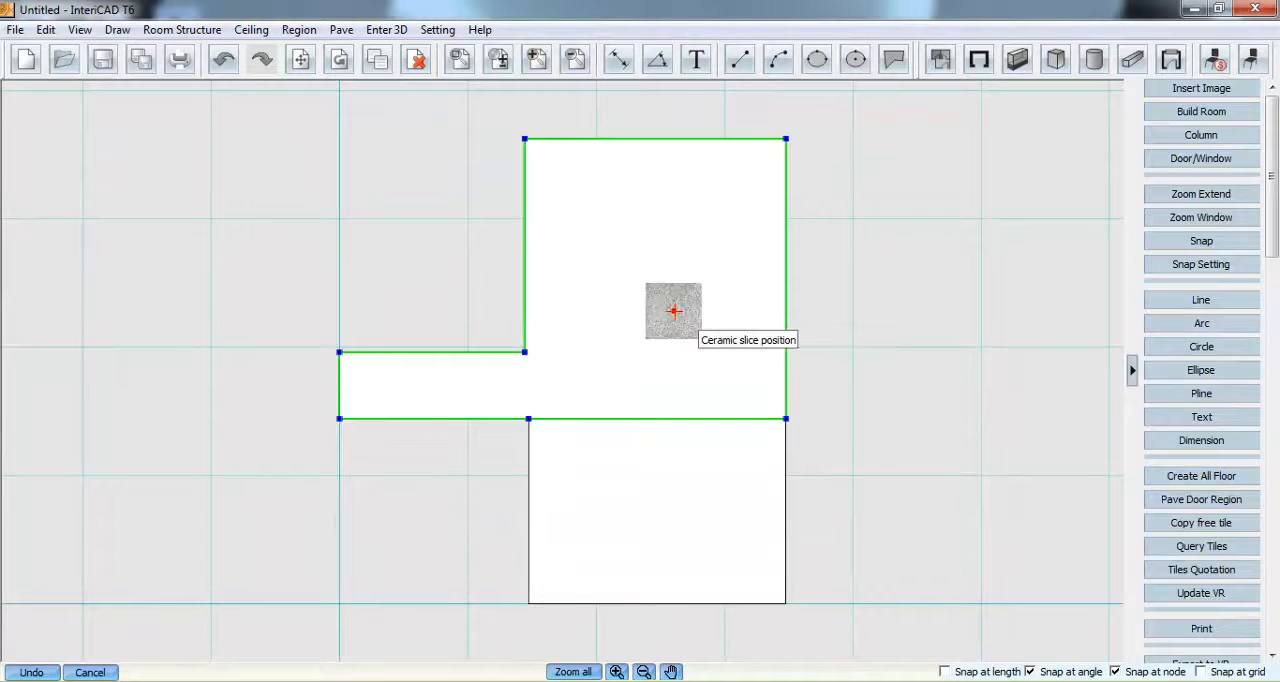
pyautogui.click(757, 385)
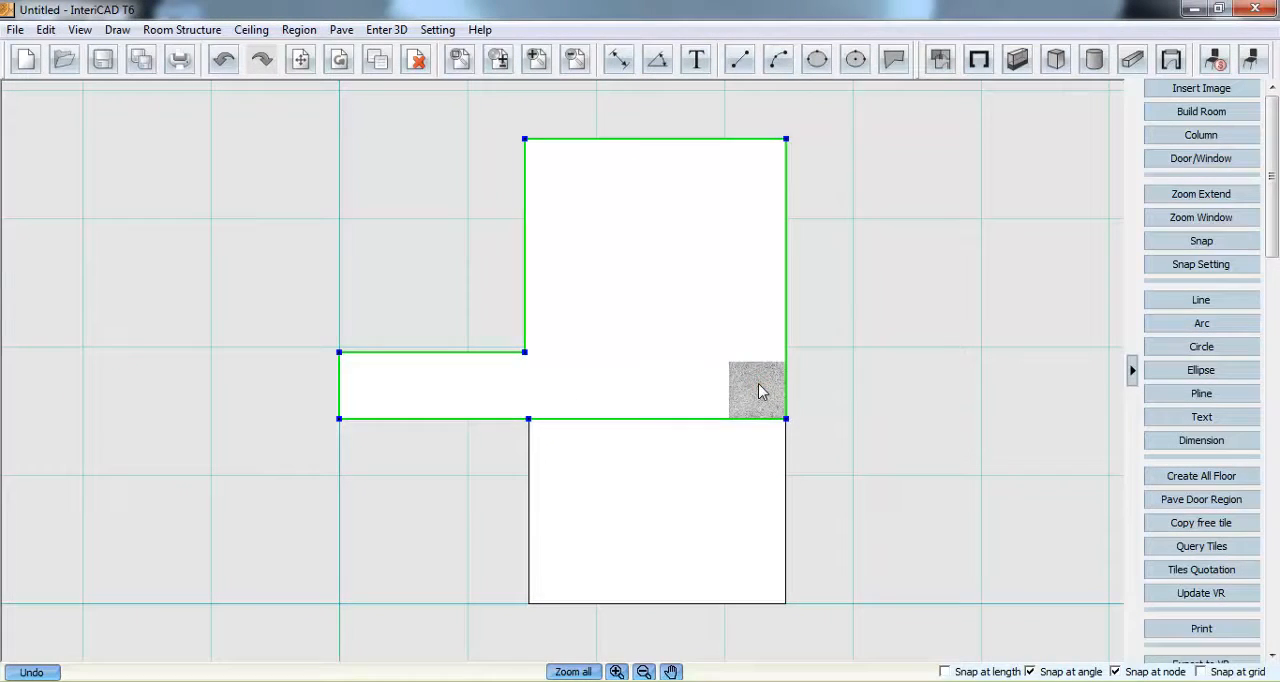
# - Array the placed tile 004 to fill the whole L-shaped region of the room and corridor
pyautogui.rightClick(752, 382)
pyautogui.click(808, 185)
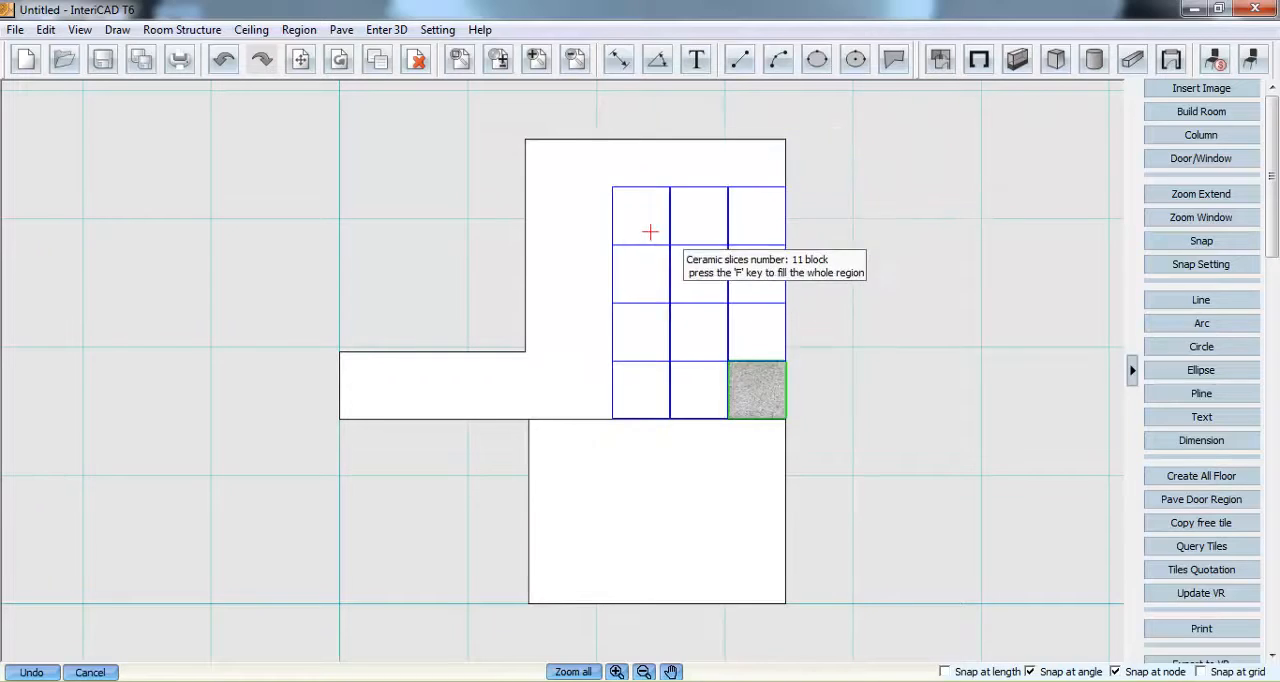
pyautogui.press('f')
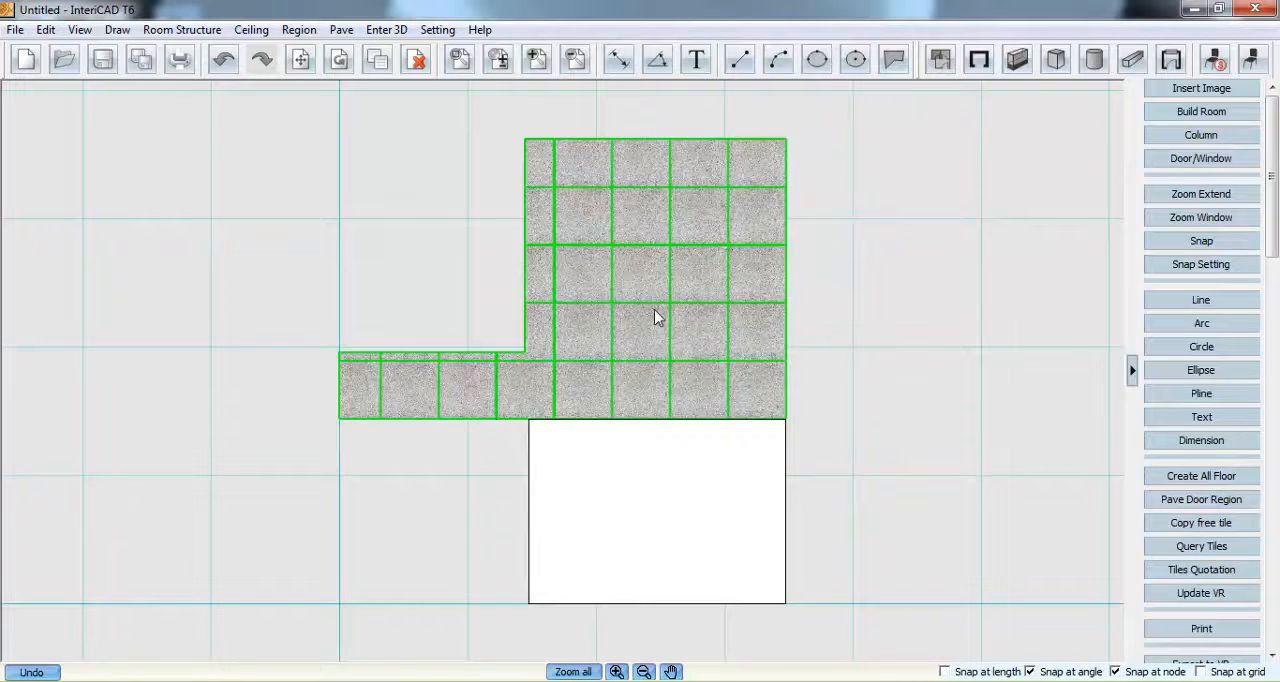
# - Start a parametric tile plan with staggered tile planning and choose LARRY tile 002 as the first tile
pyautogui.click(341, 29)
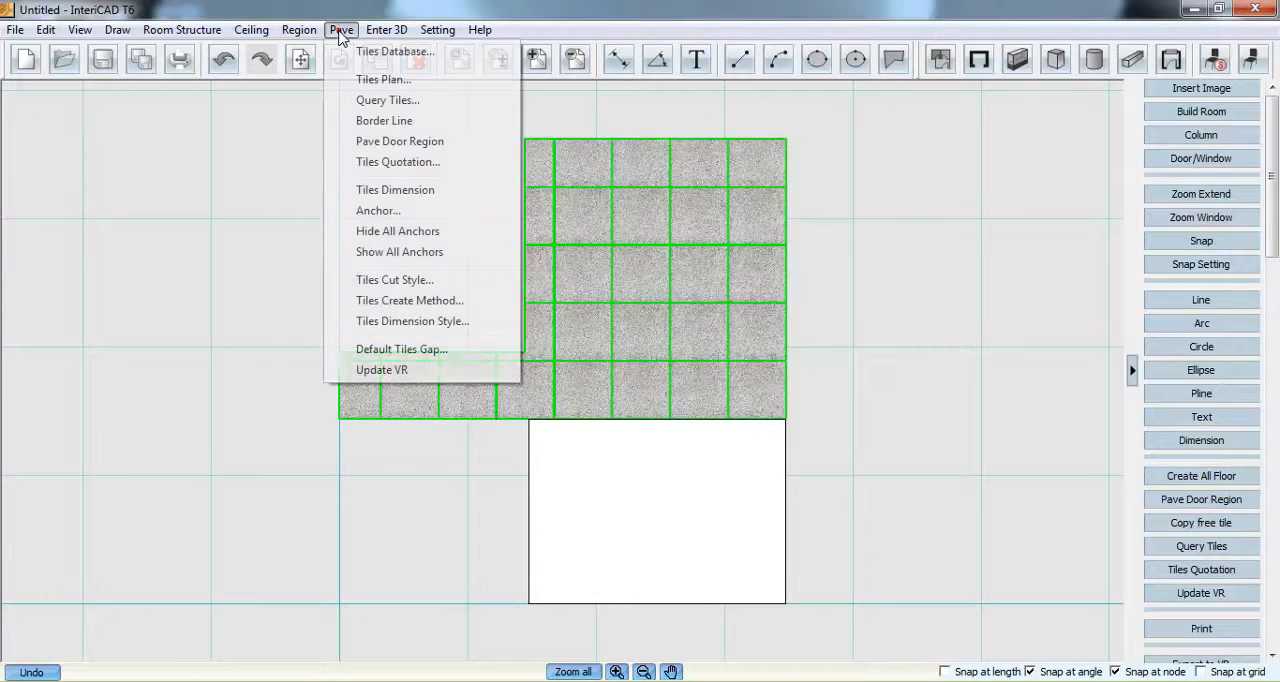
pyautogui.click(430, 80)
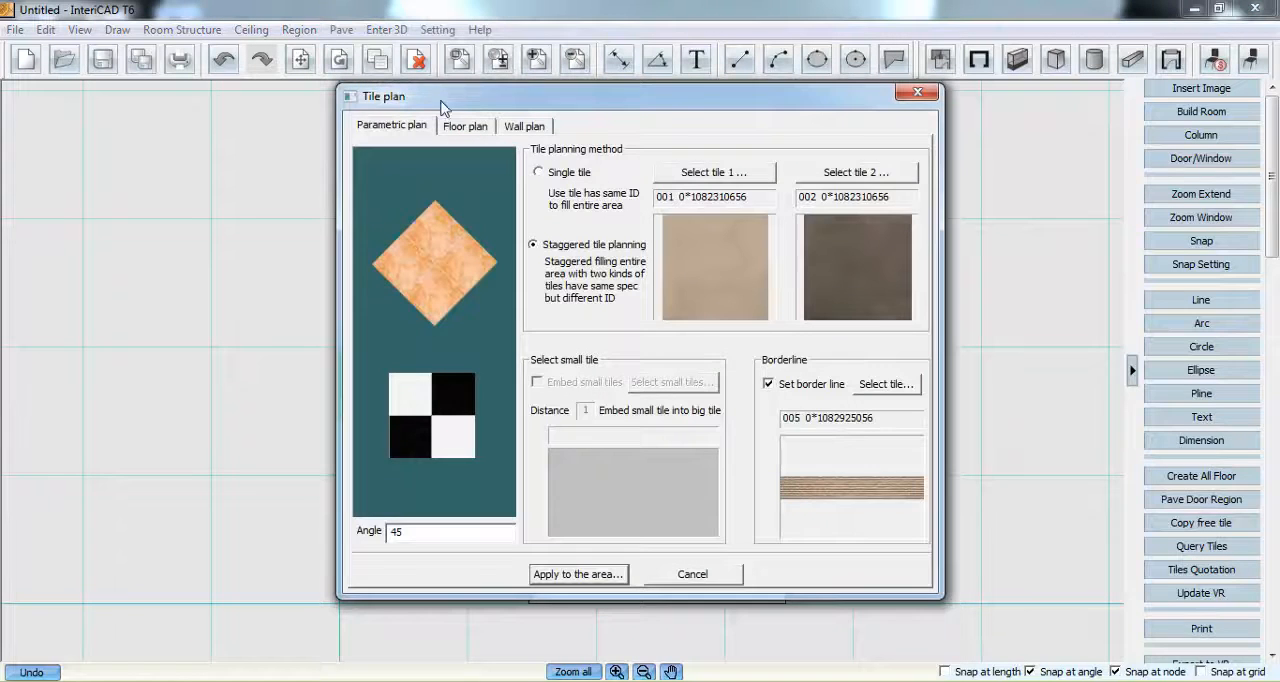
pyautogui.click(553, 176)
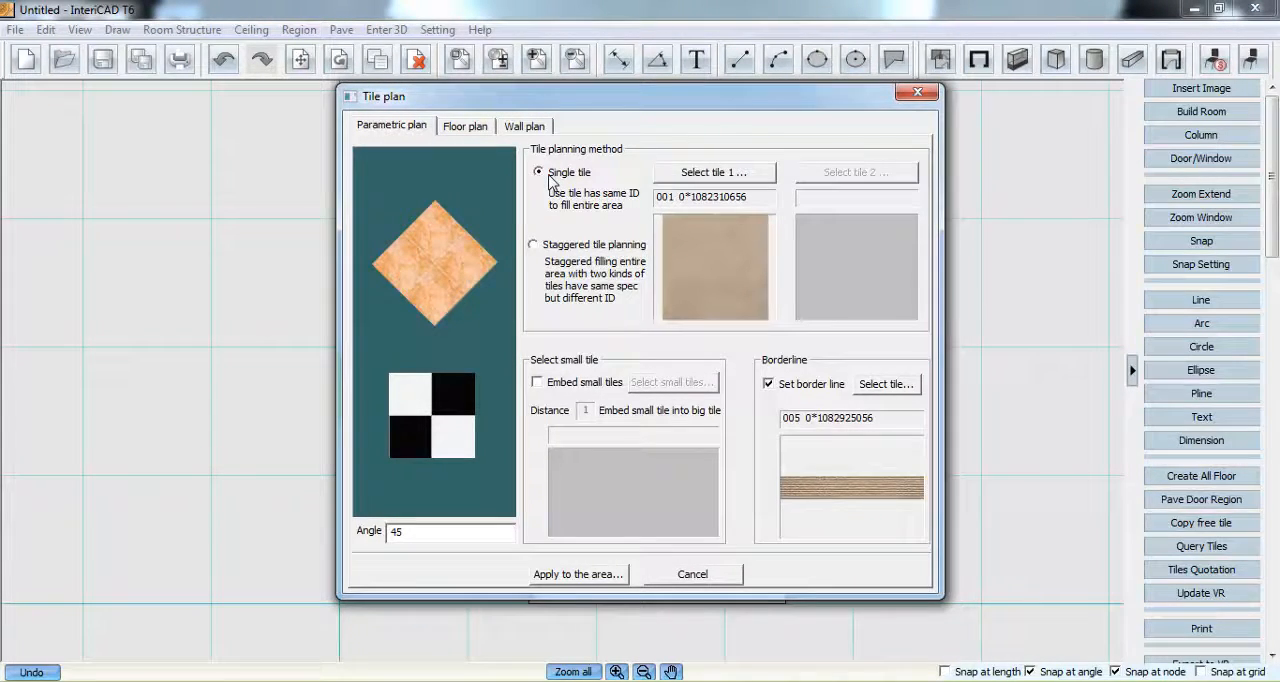
pyautogui.click(535, 245)
pyautogui.click(672, 179)
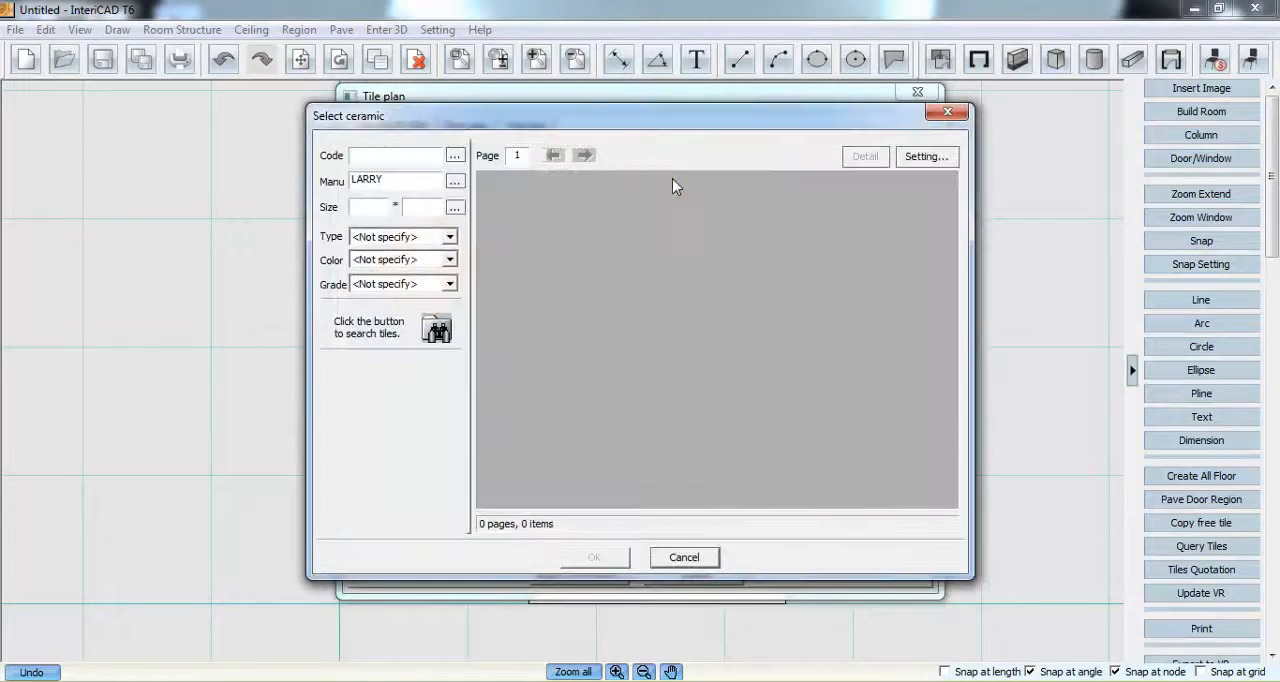
pyautogui.click(437, 328)
pyautogui.click(523, 251)
pyautogui.click(530, 378)
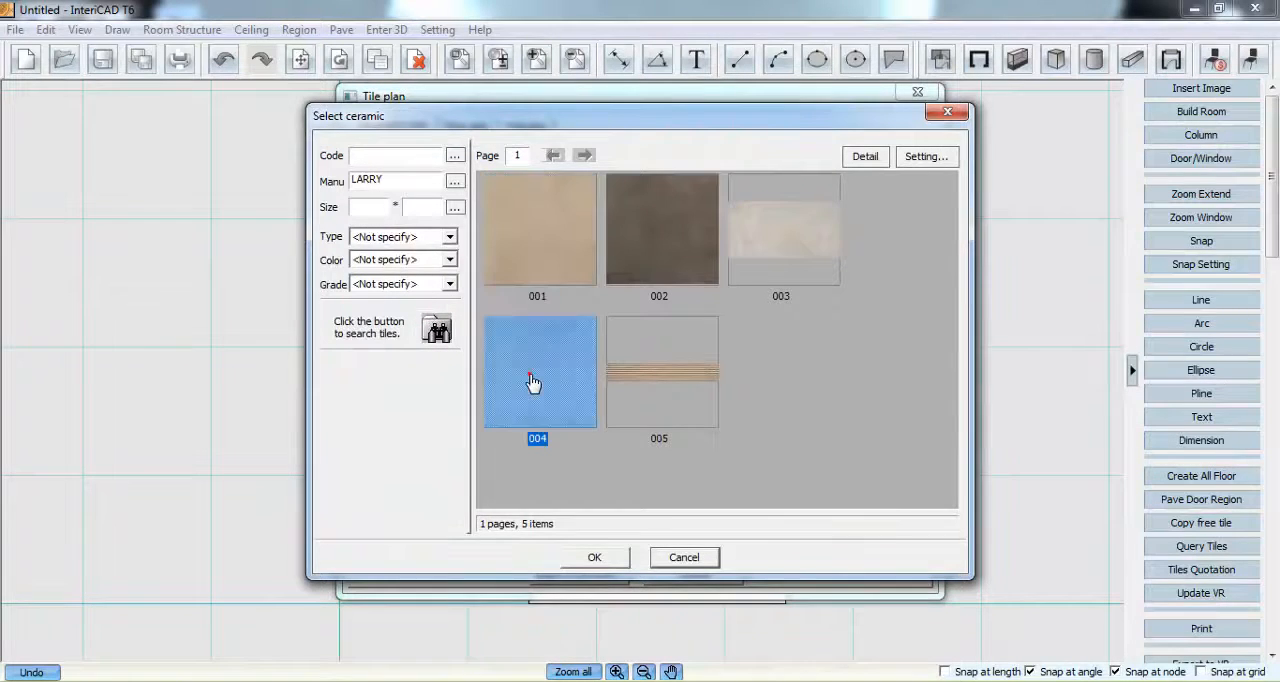
pyautogui.click(675, 378)
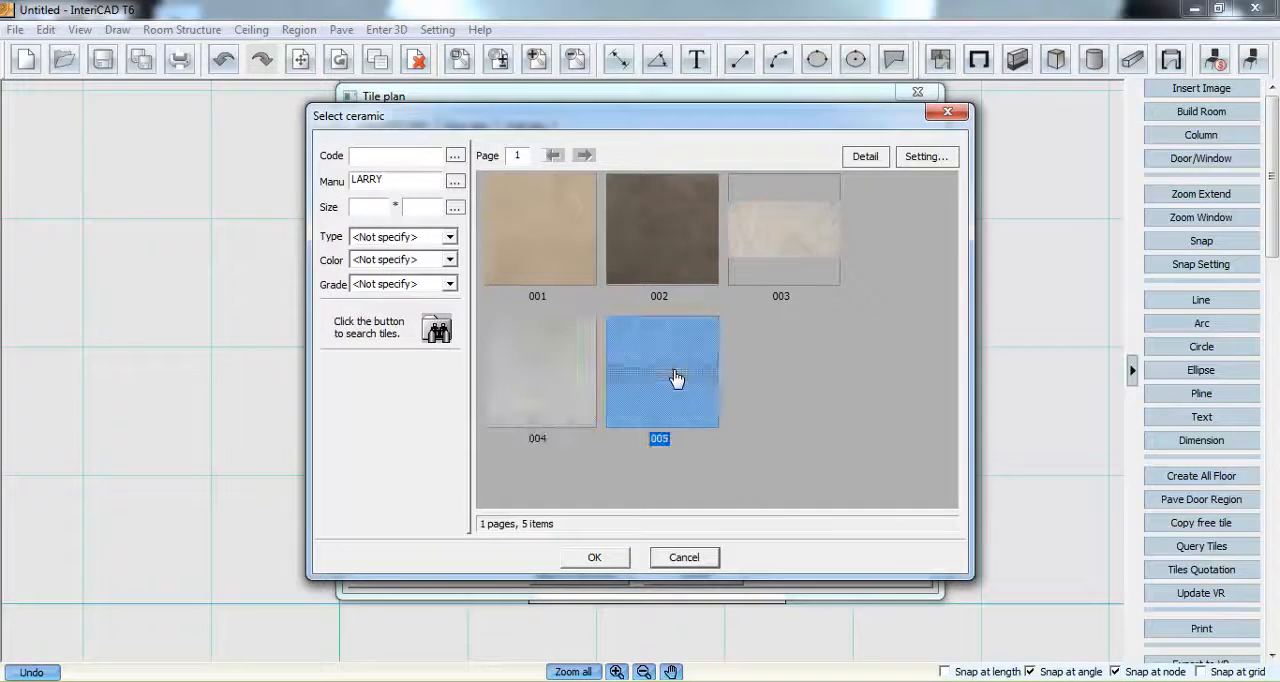
pyautogui.click(677, 240)
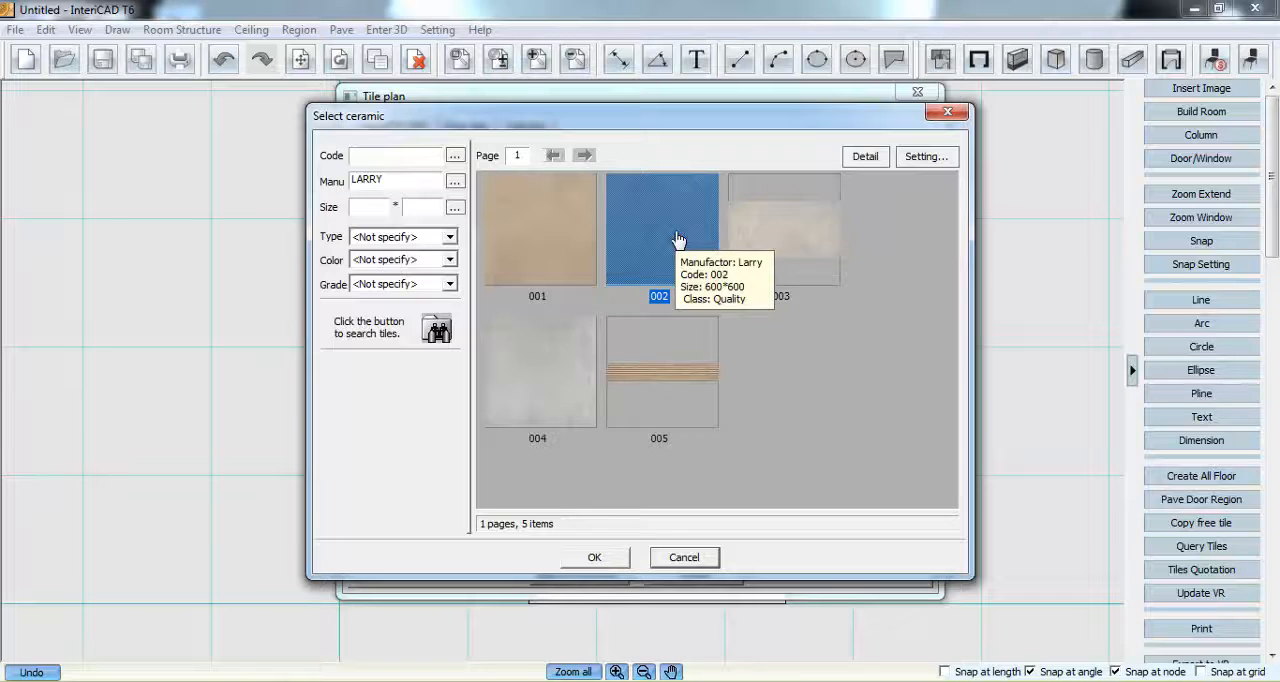
pyautogui.click(620, 558)
# - Search the LARRY tiles and choose tile 001 as the second tile of the staggered plan
pyautogui.click(830, 176)
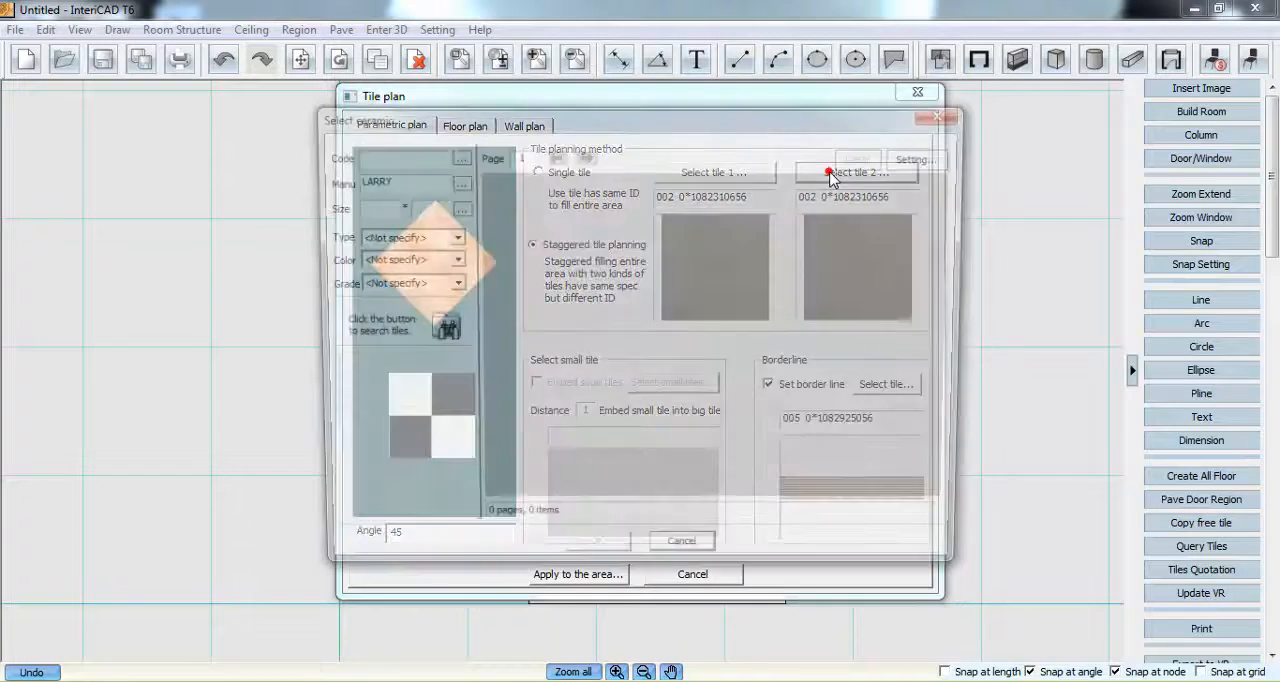
pyautogui.click(437, 328)
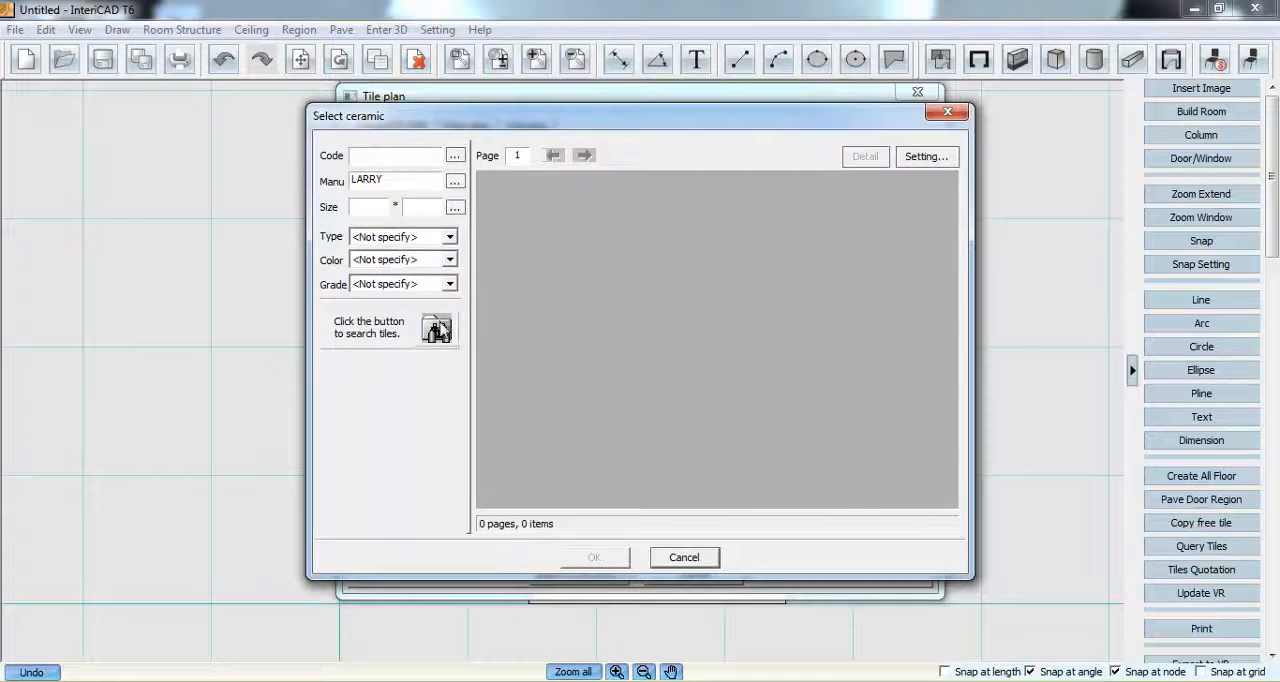
pyautogui.doubleClick(563, 232)
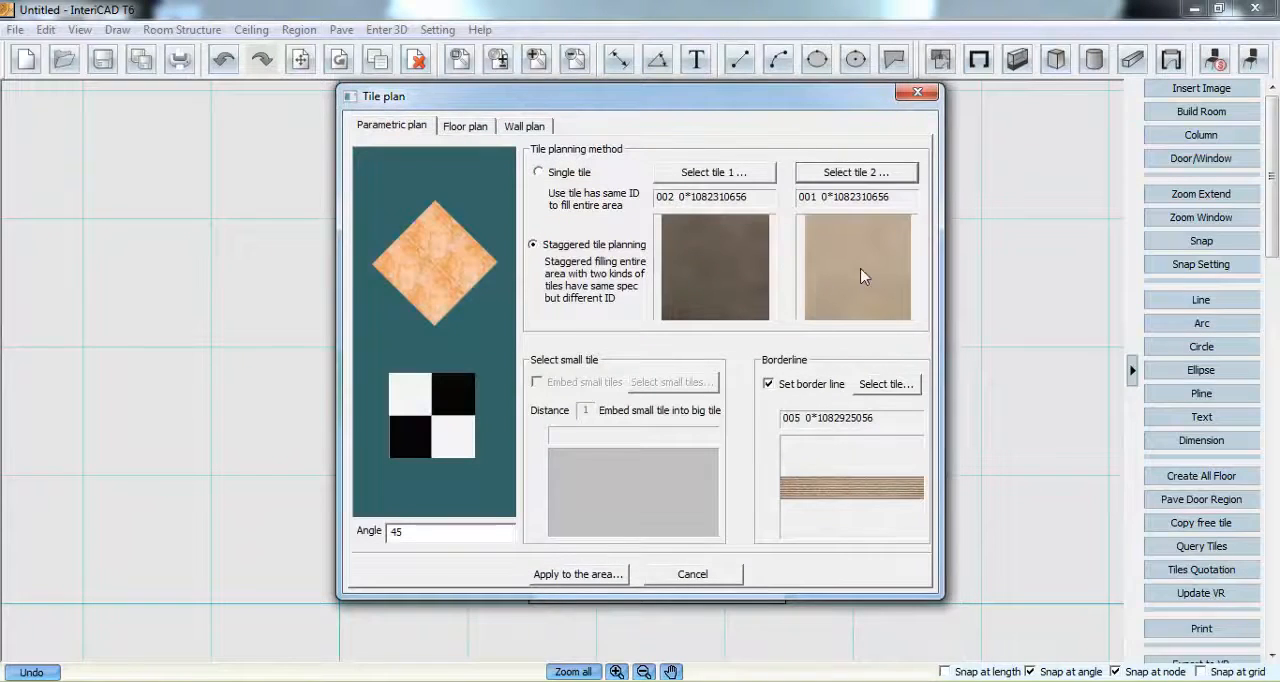
# - Keep the border line enabled, check the product details of tile 005 and choose it as the border tile
pyautogui.click(769, 385)
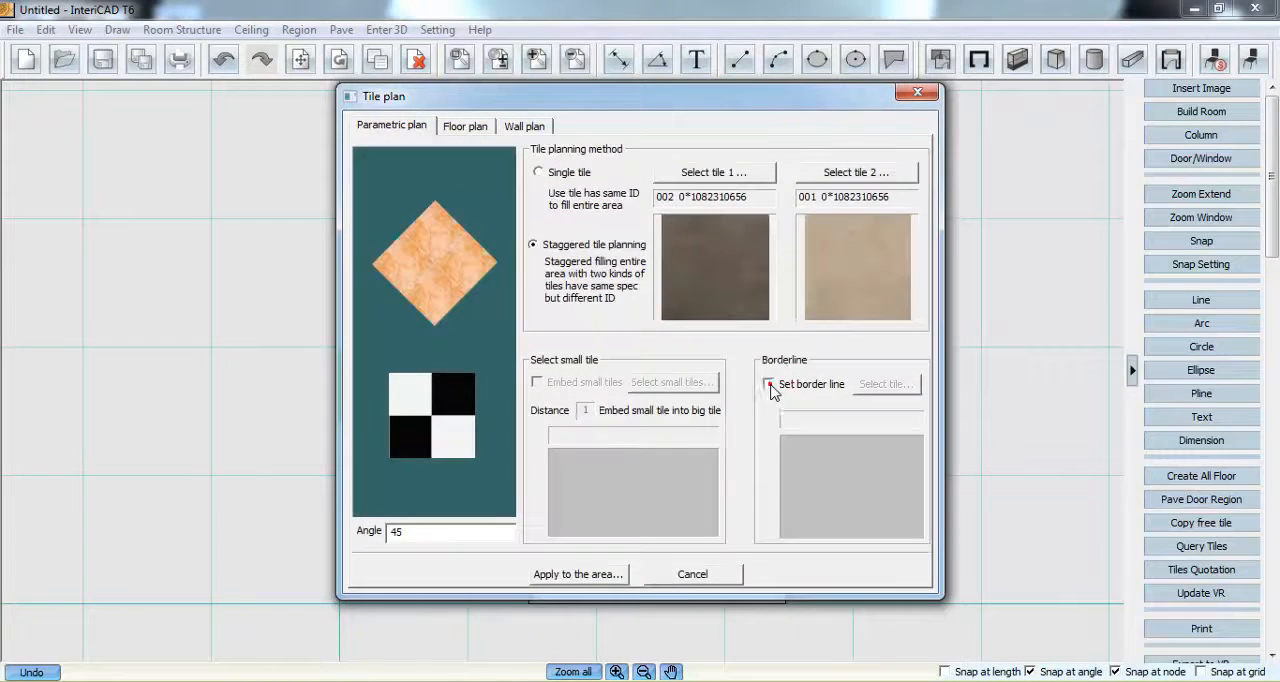
pyautogui.click(768, 384)
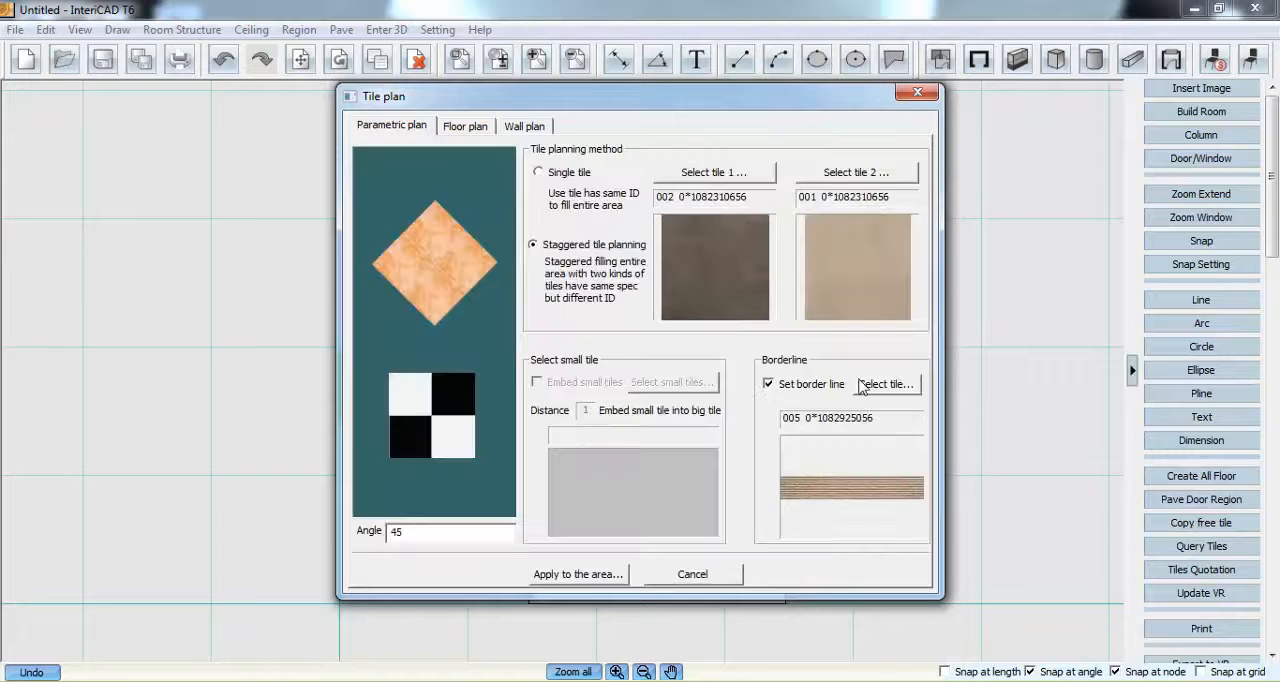
pyautogui.click(890, 384)
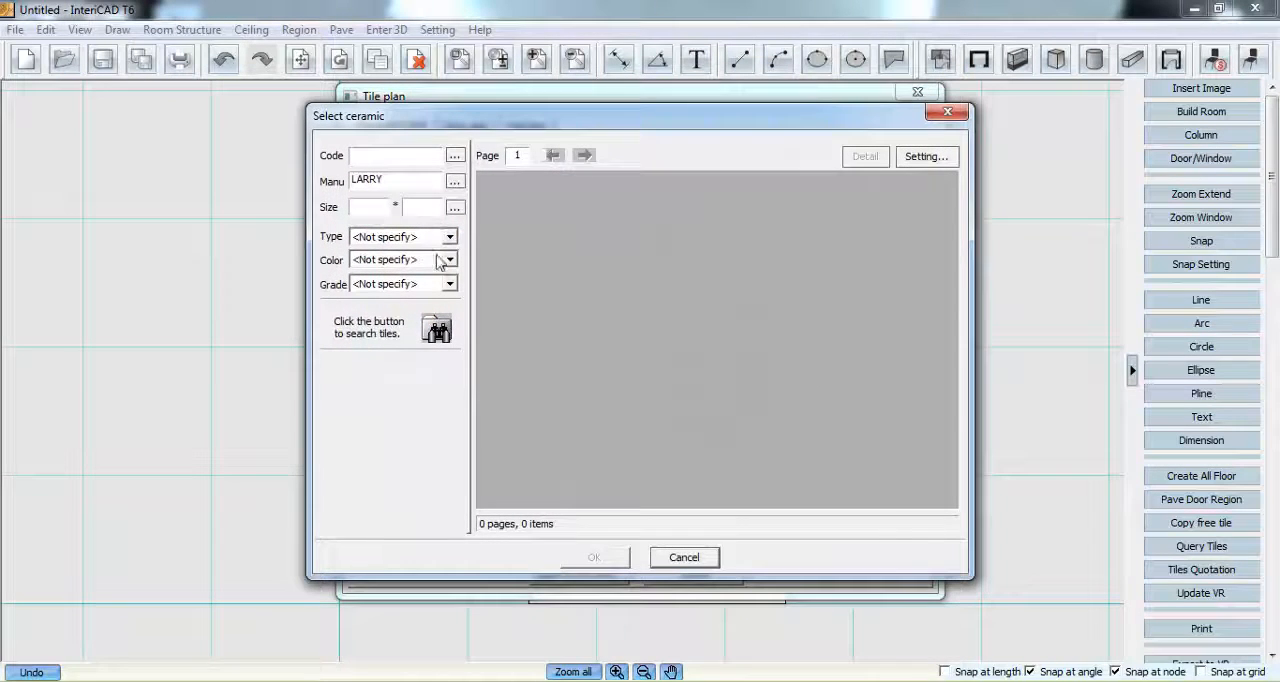
pyautogui.click(437, 329)
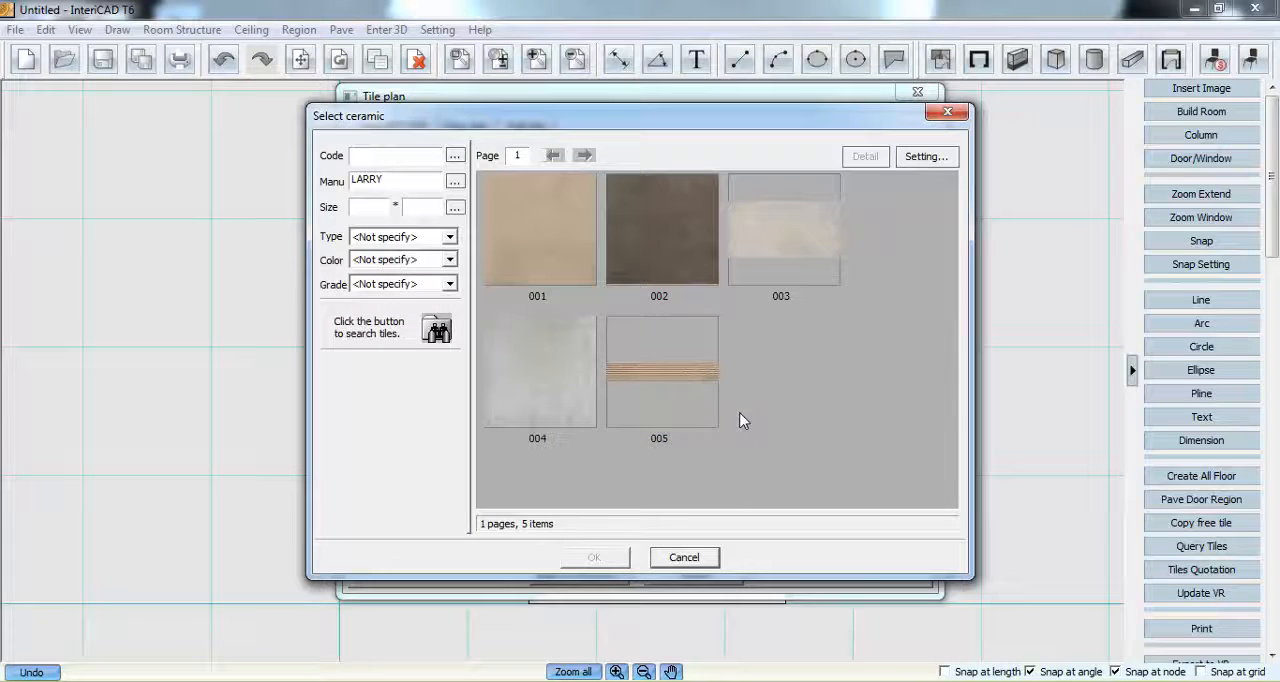
pyautogui.click(671, 383)
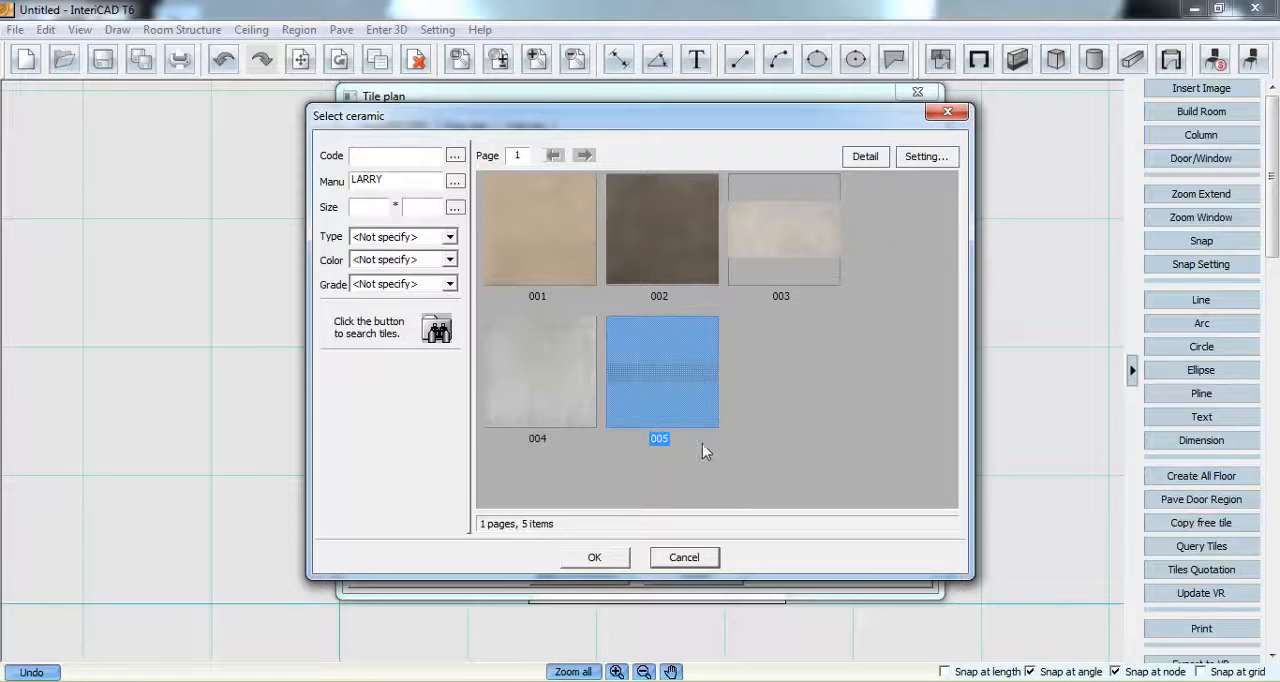
pyautogui.click(865, 157)
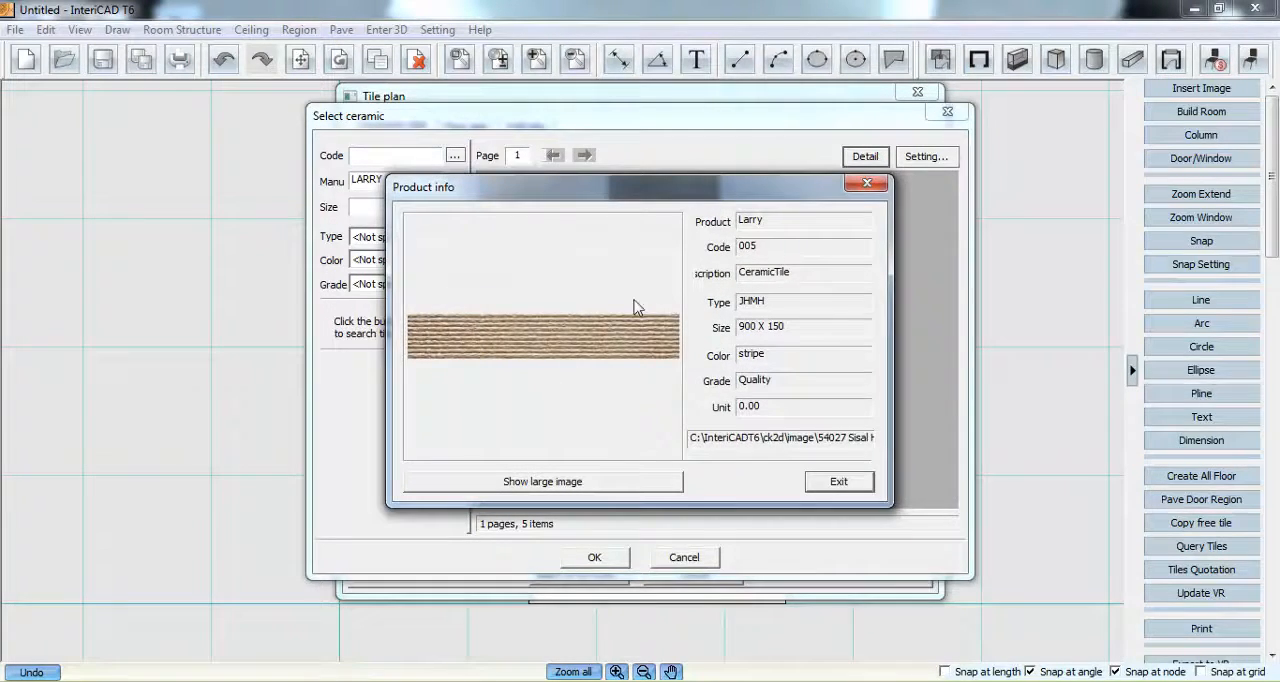
pyautogui.click(838, 482)
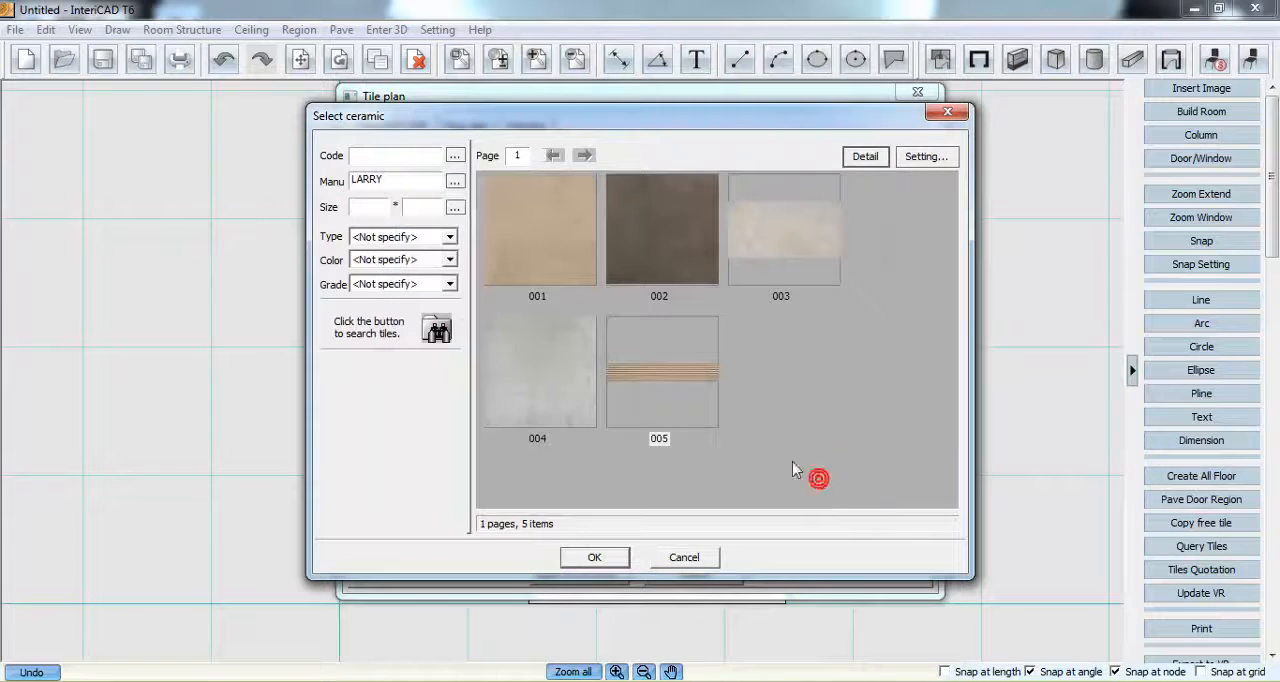
pyautogui.doubleClick(660, 392)
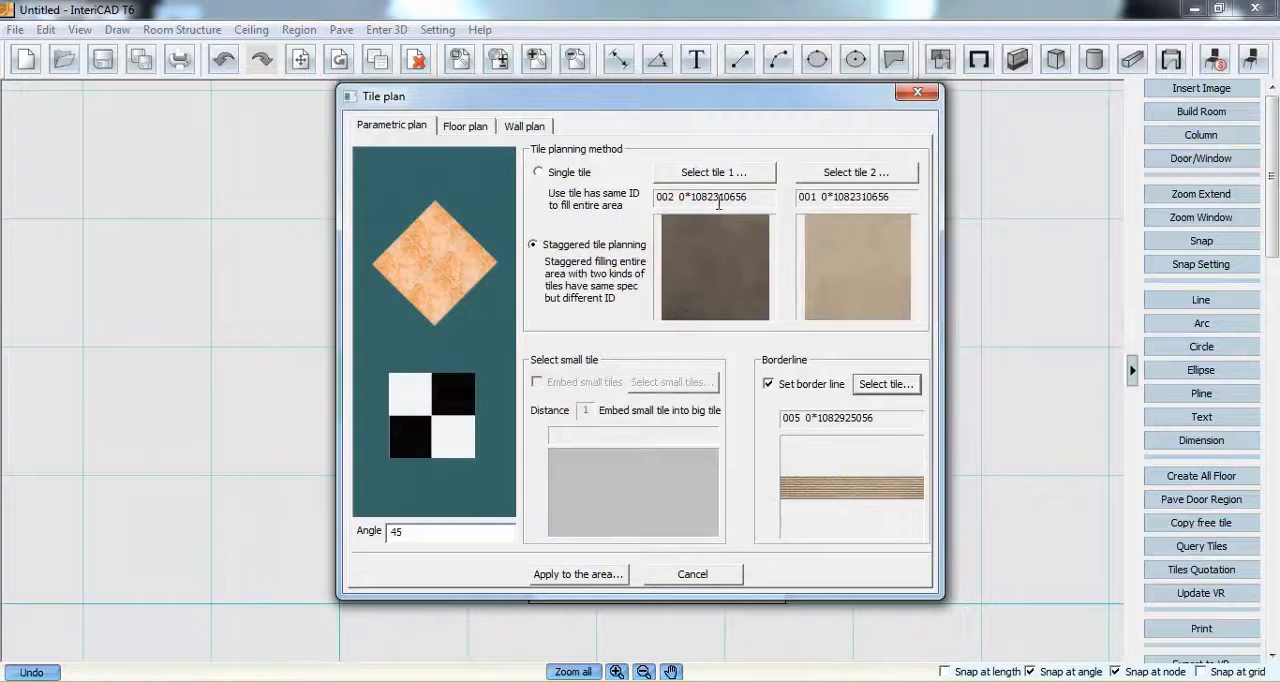
# - Set the tile angle to 45 and apply the plan to the lower rectangular floor region, using its upper-left corner as base point
pyautogui.moveTo(494, 532); pyautogui.dragTo(388, 536)
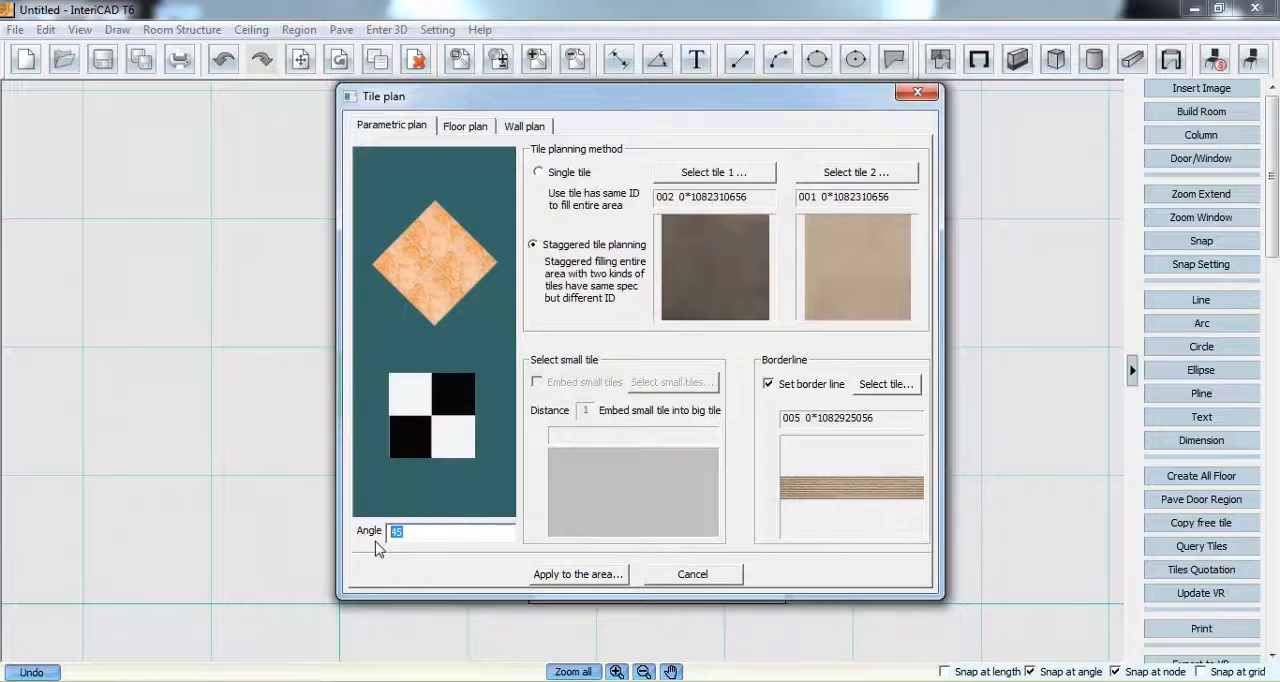
pyautogui.write('45')
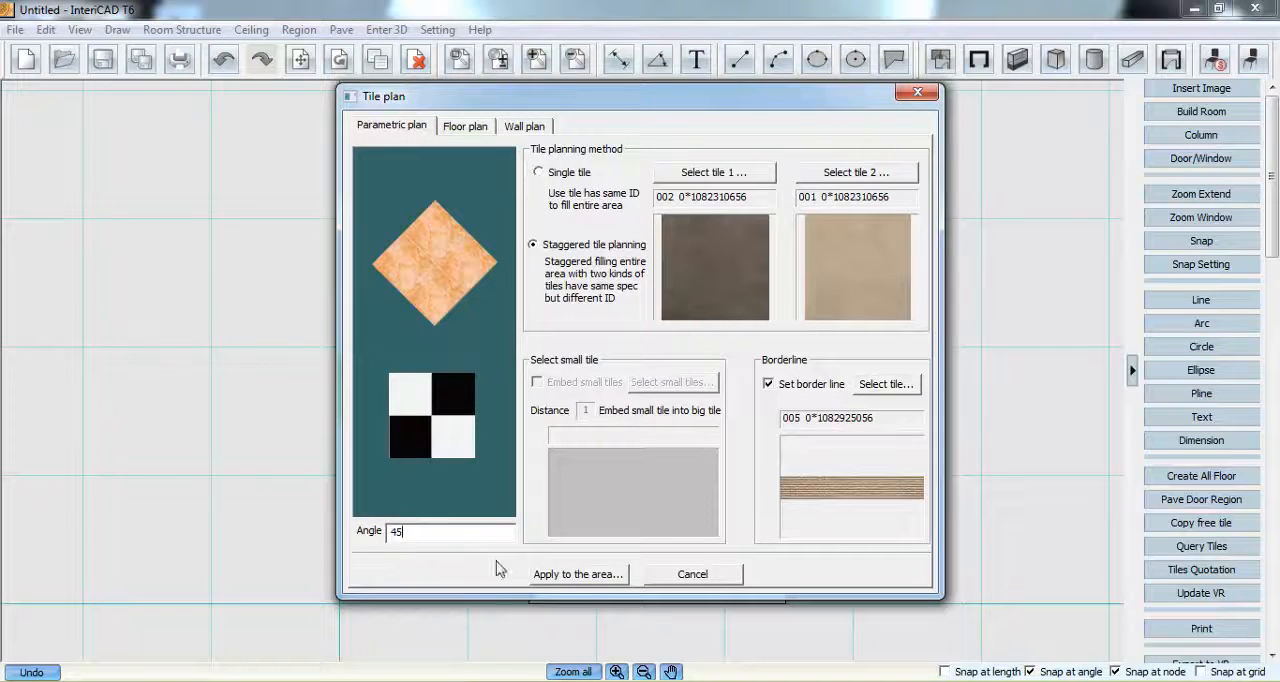
pyautogui.click(545, 576)
pyautogui.click(568, 462)
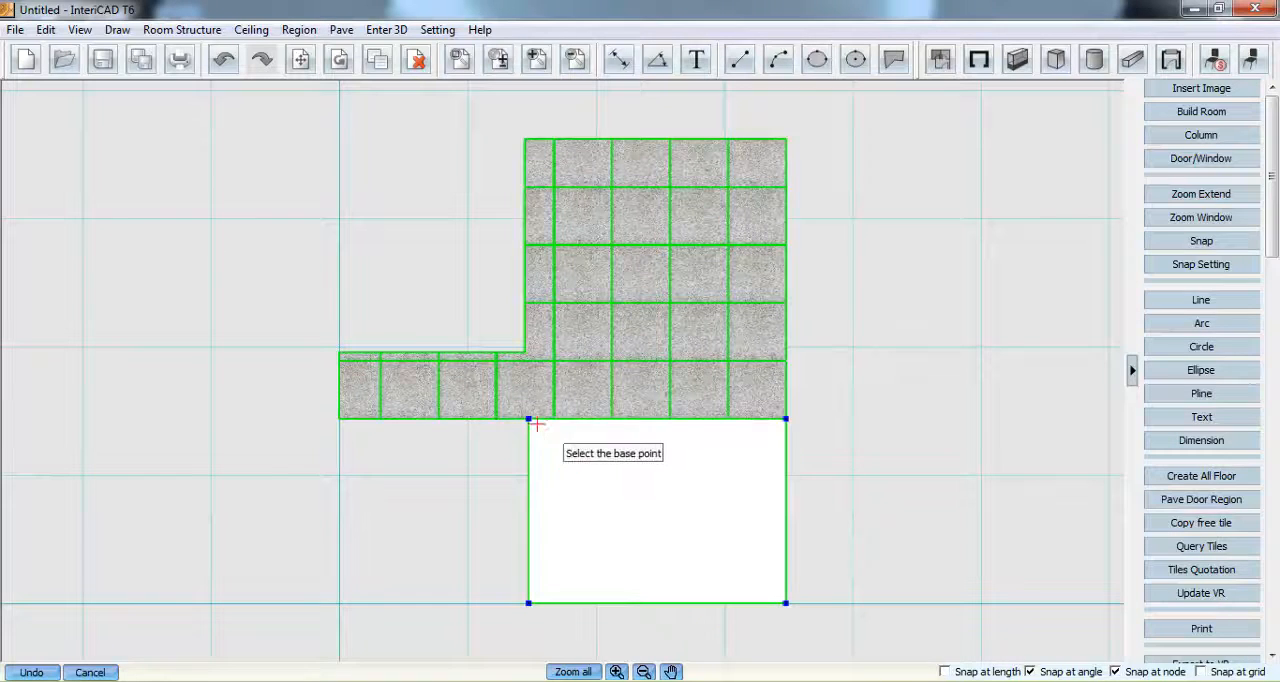
pyautogui.click(528, 419)
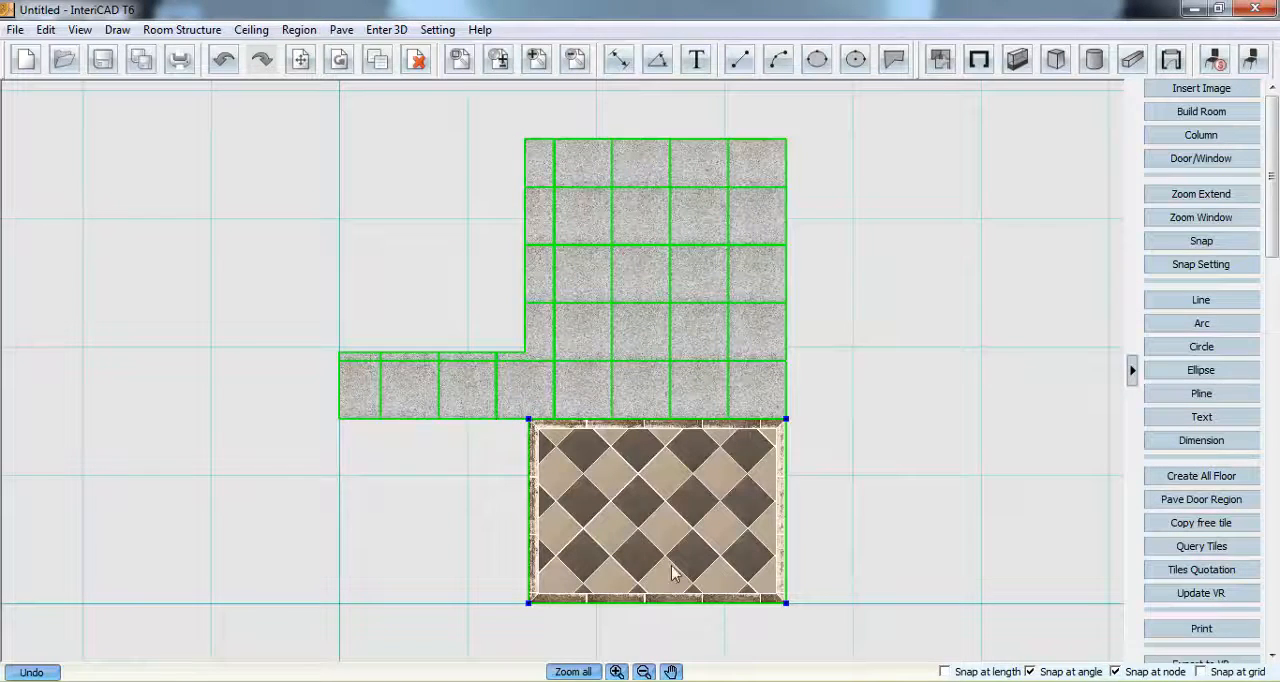
pyautogui.click(882, 286)
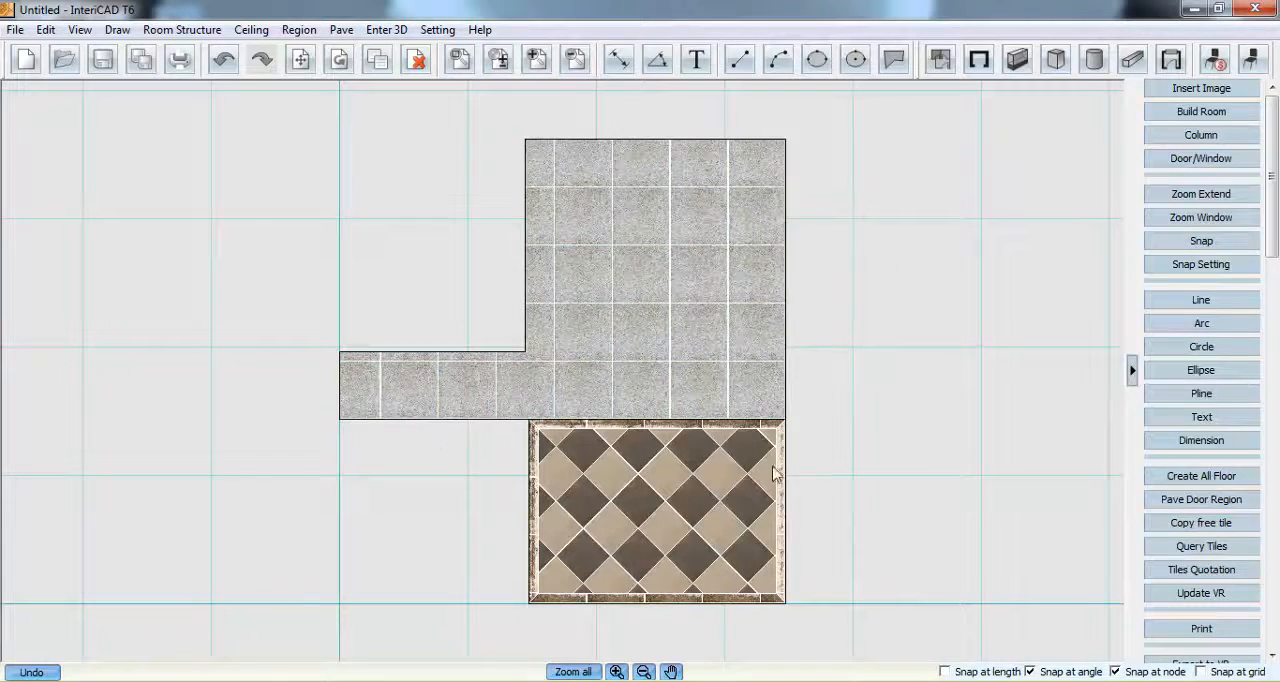
# - Update the VR scene with the finished paving and inspect the new floor tiles and border up close in 3D
pyautogui.moveTo(1271, 221); pyautogui.dragTo(1273, 618)
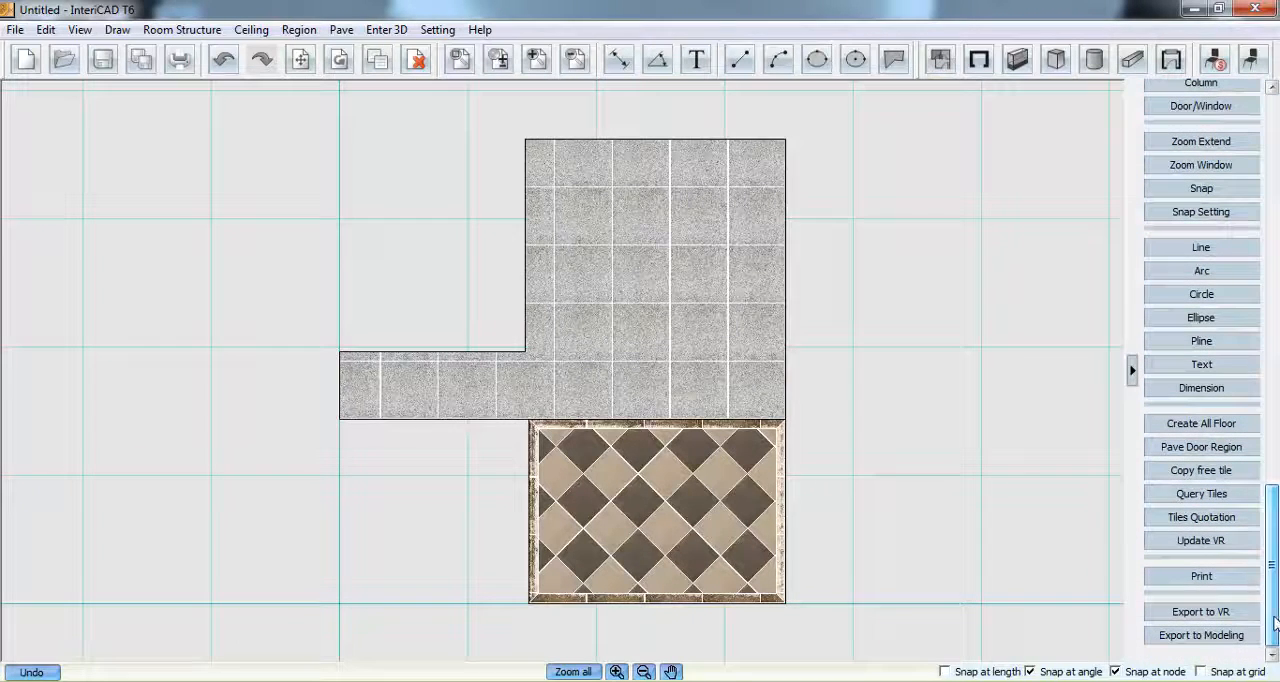
pyautogui.click(1201, 541)
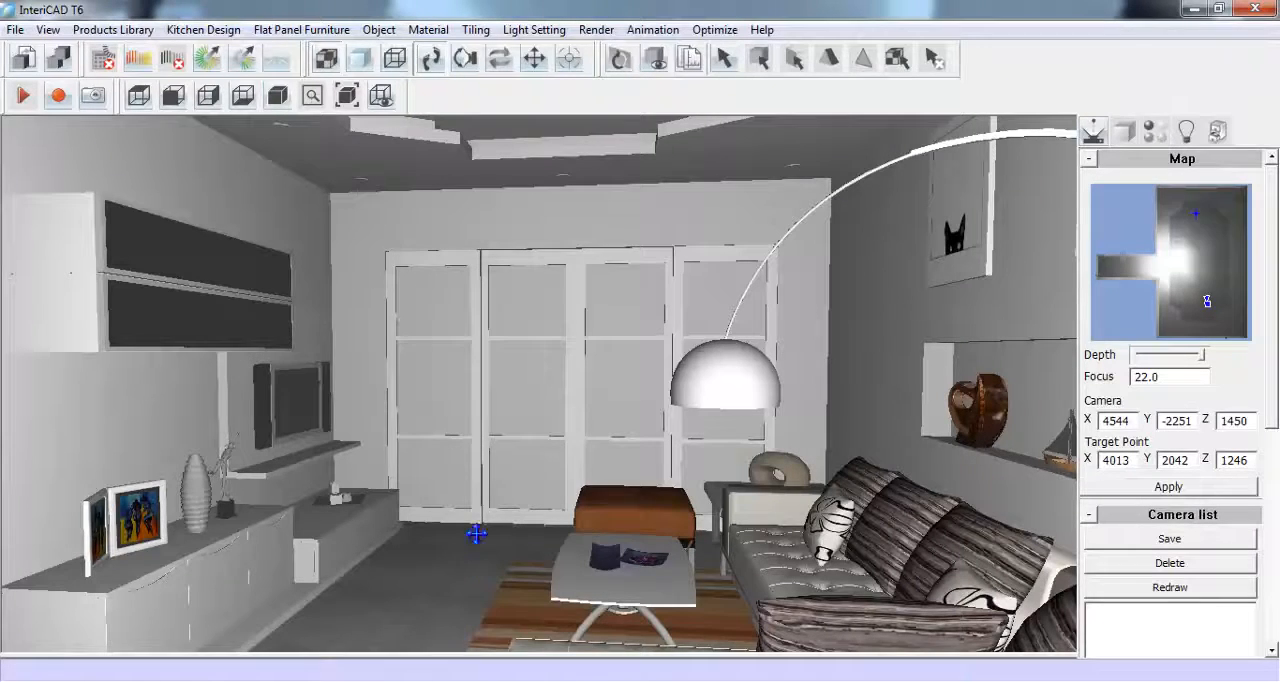
pyautogui.click(465, 58)
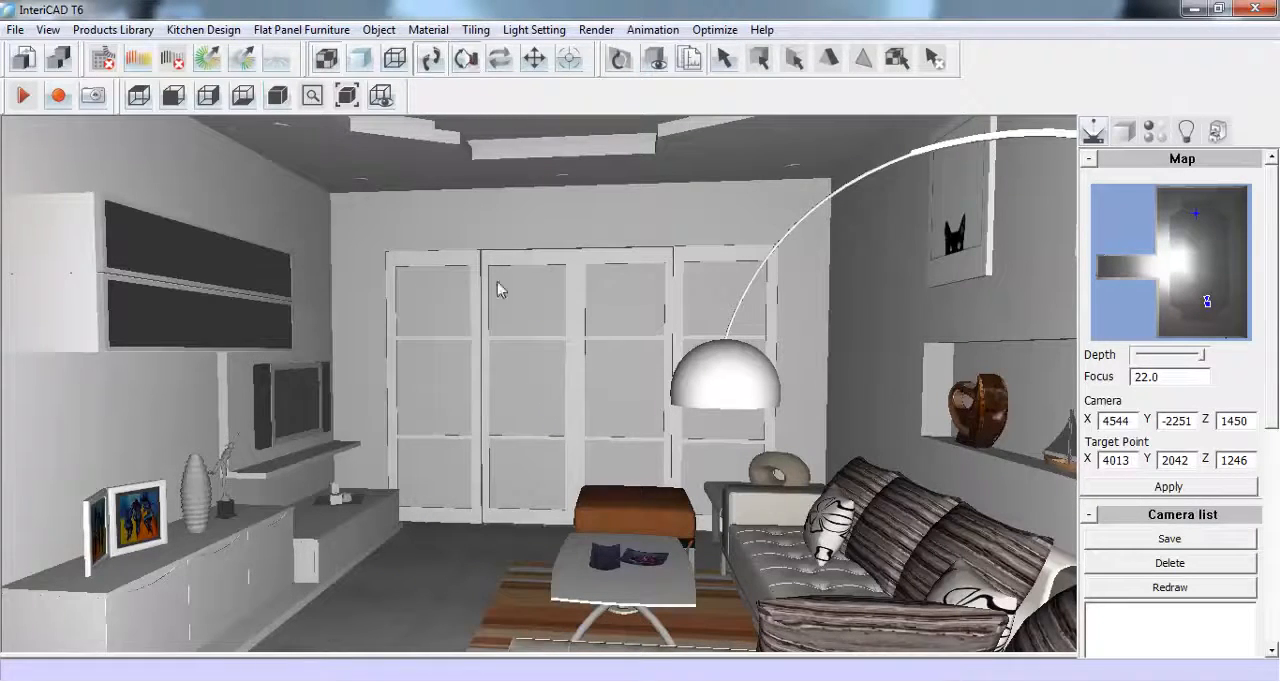
pyautogui.moveTo(523, 424); pyautogui.dragTo(534, 338)
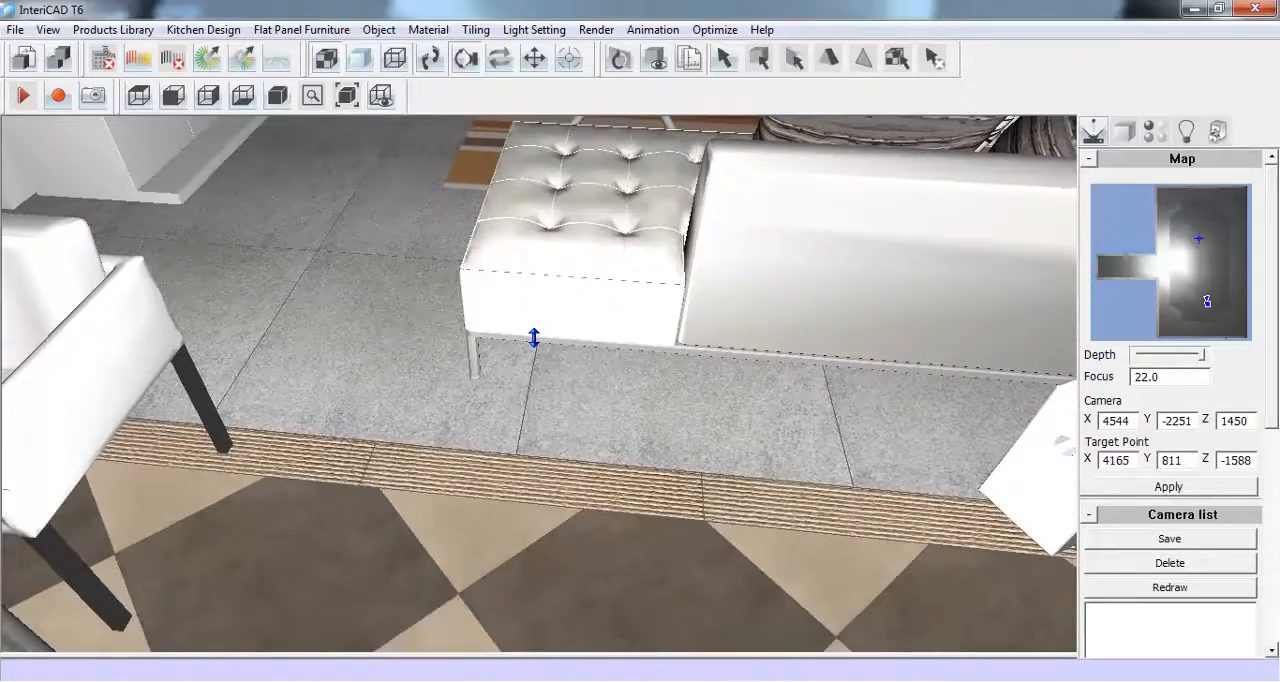
pyautogui.moveTo(519, 404); pyautogui.dragTo(549, 358)
pyautogui.click(430, 60)
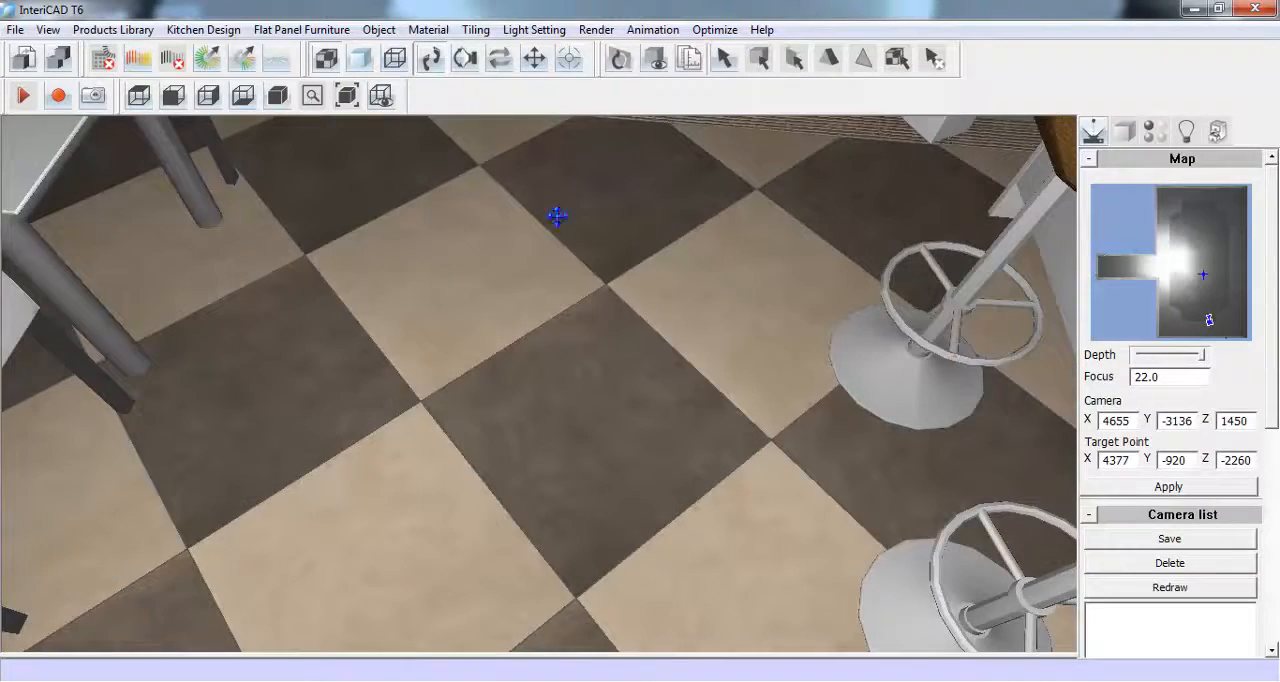
pyautogui.click(466, 60)
pyautogui.moveTo(523, 171); pyautogui.dragTo(531, 290)
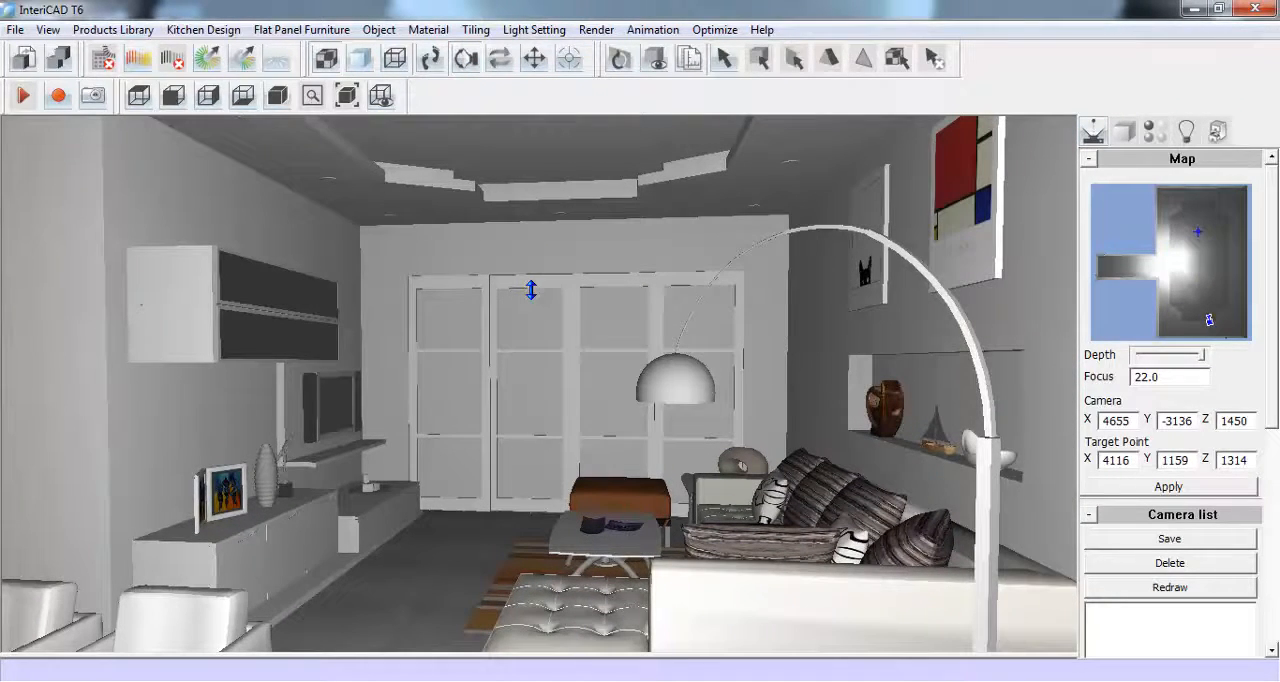
# - Set the camera's Z height to 1314 and move the camera back until the dining area is in view
pyautogui.doubleClick(1251, 421)
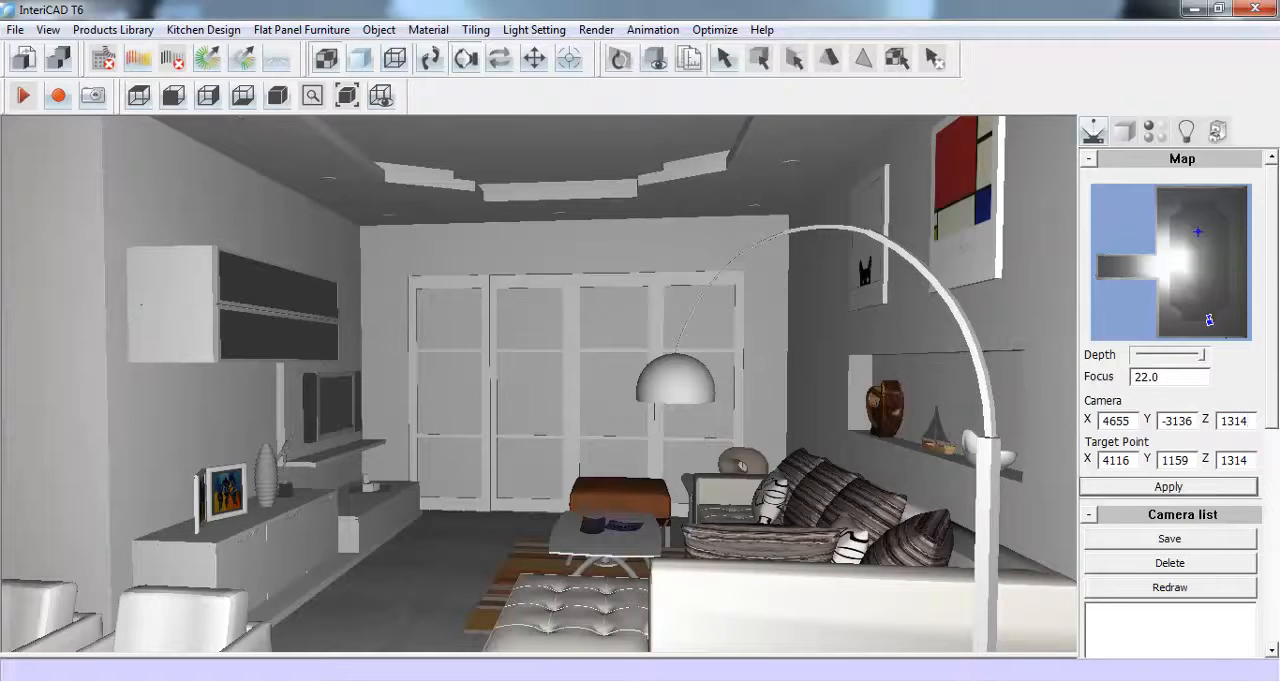
pyautogui.write('1314')
pyautogui.press('Return')
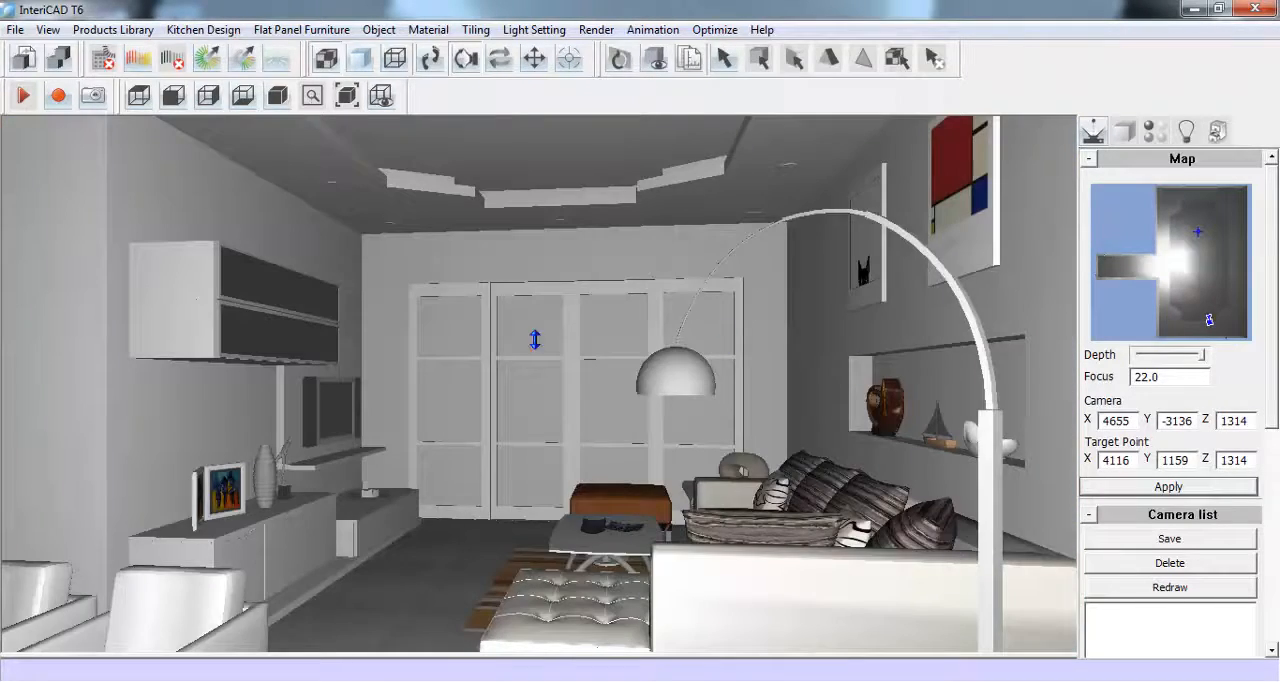
pyautogui.click(431, 58)
pyautogui.moveTo(541, 387); pyautogui.dragTo(542, 394)
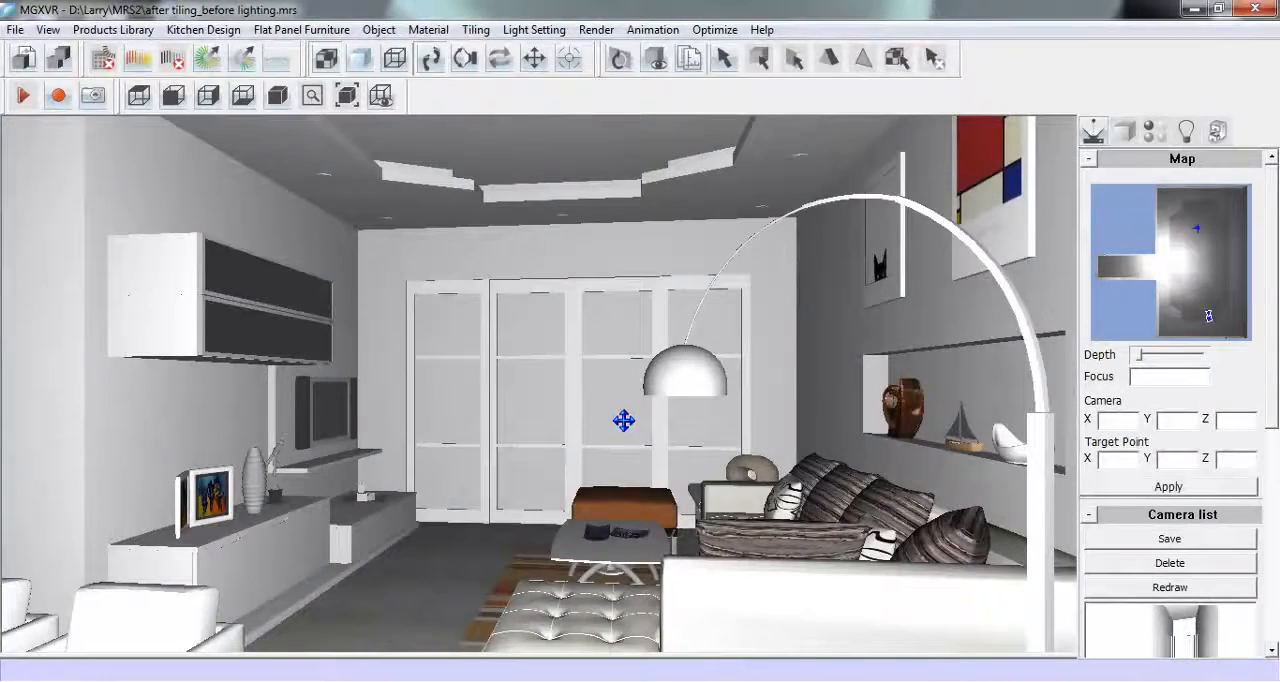
pyautogui.moveTo(614, 423); pyautogui.dragTo(623, 394)
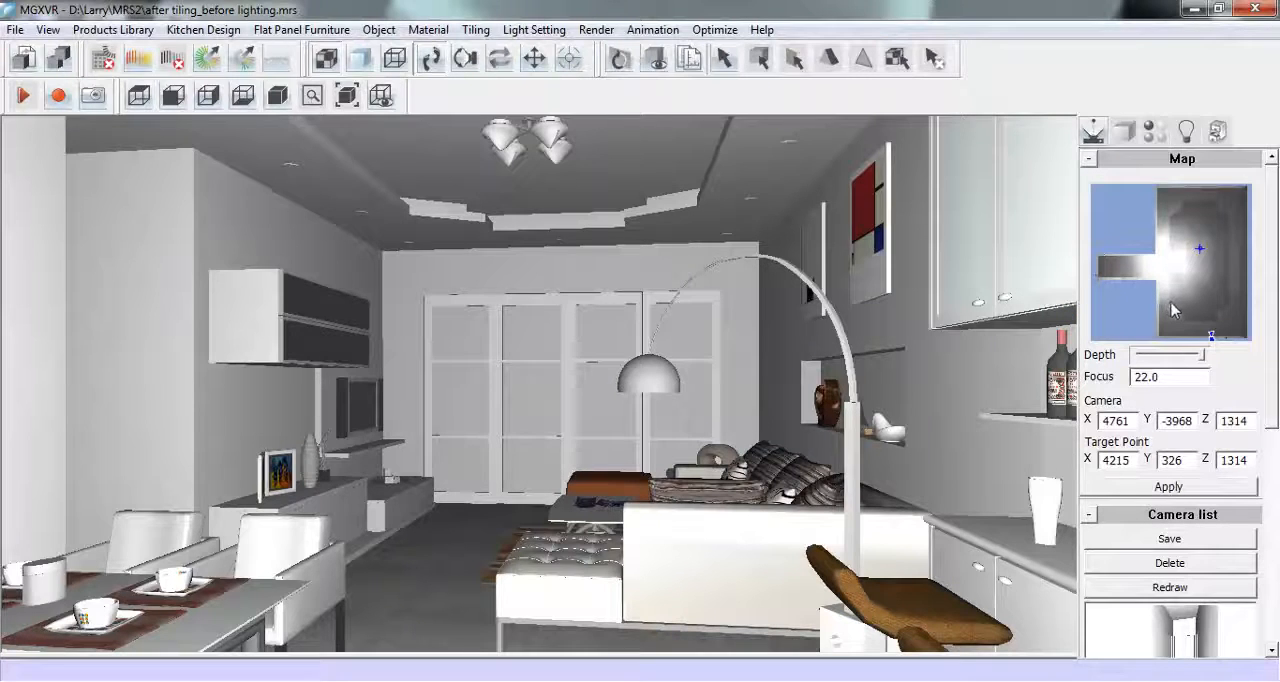
# - Place the camera and its target on the map so the view faces the bar counter, and expand the message log below the view
pyautogui.moveTo(1173, 304); pyautogui.dragTo(1214, 306)
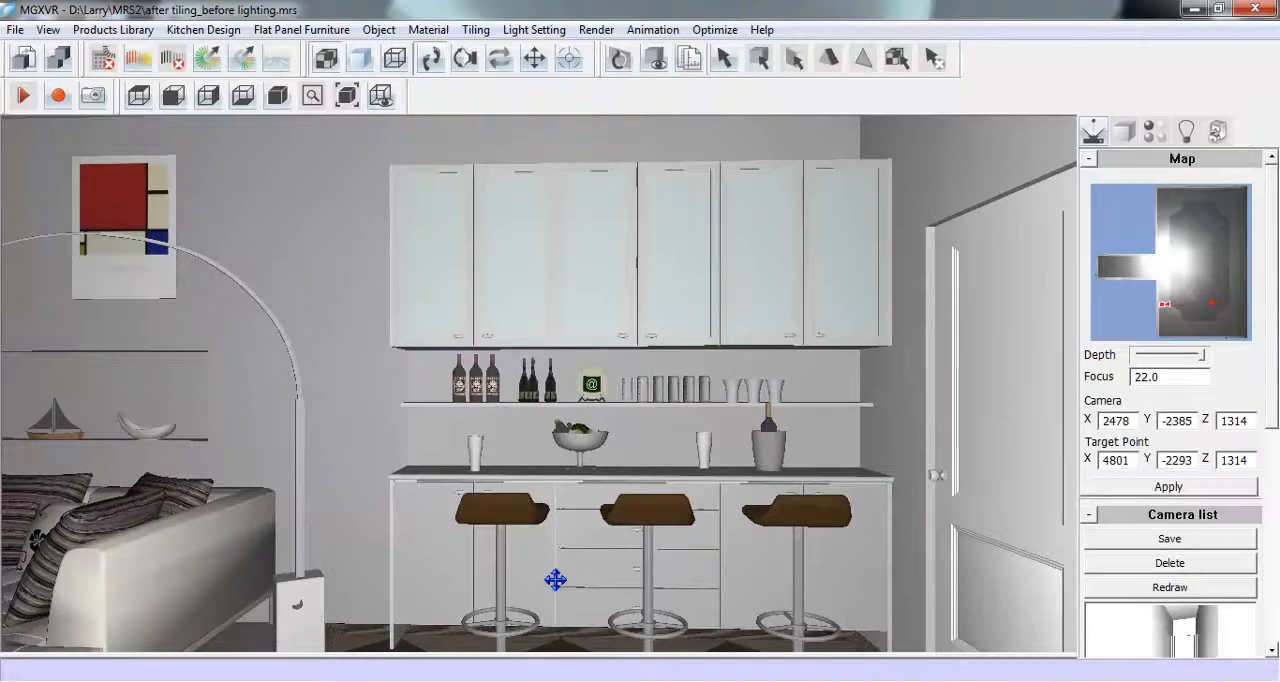
pyautogui.moveTo(497, 655); pyautogui.dragTo(508, 598)
pyautogui.scroll(-1, 498, 640)
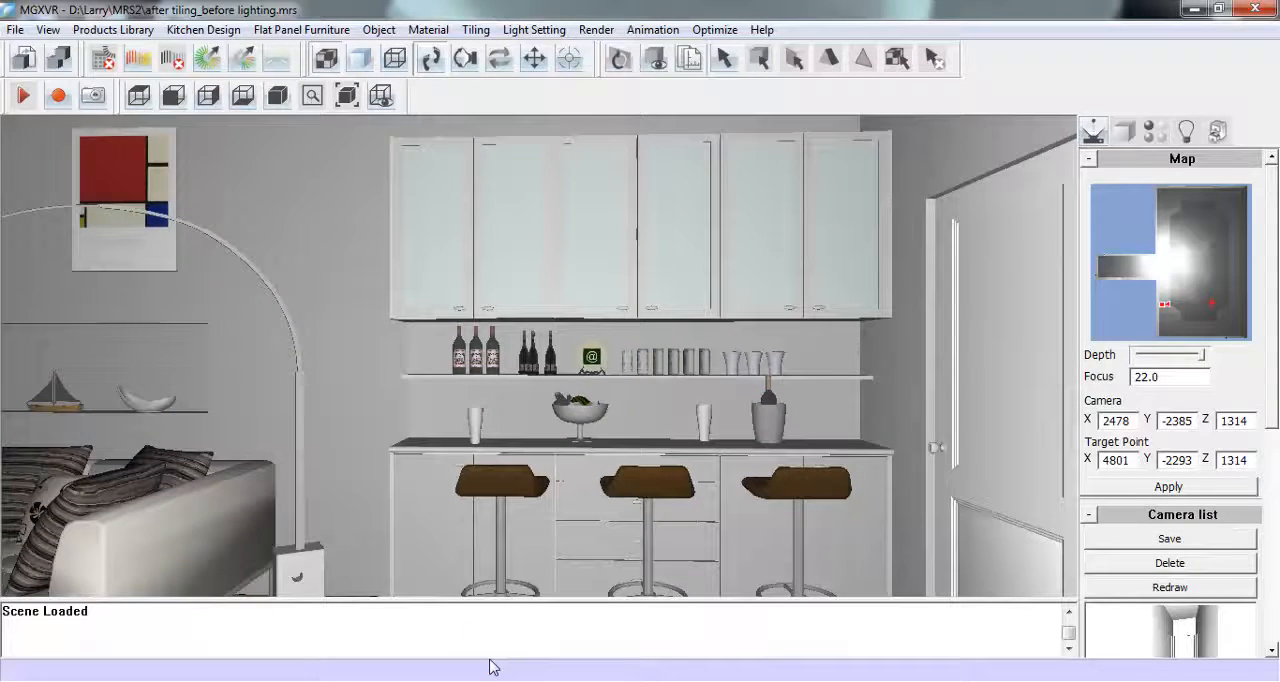
# - Run the automatic wall unit light command, creating the lights automatically at 10 W, and collapse the command log
pyautogui.scroll(-1, 490, 667)
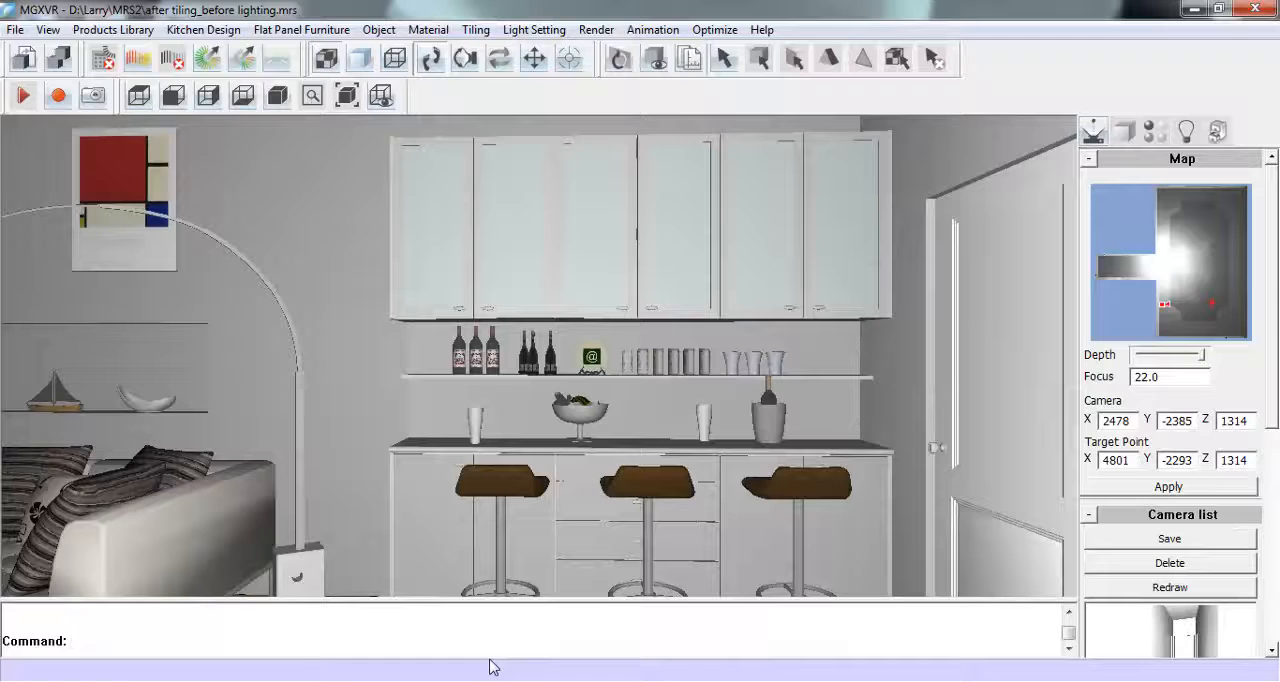
pyautogui.write('autowallunitlight')
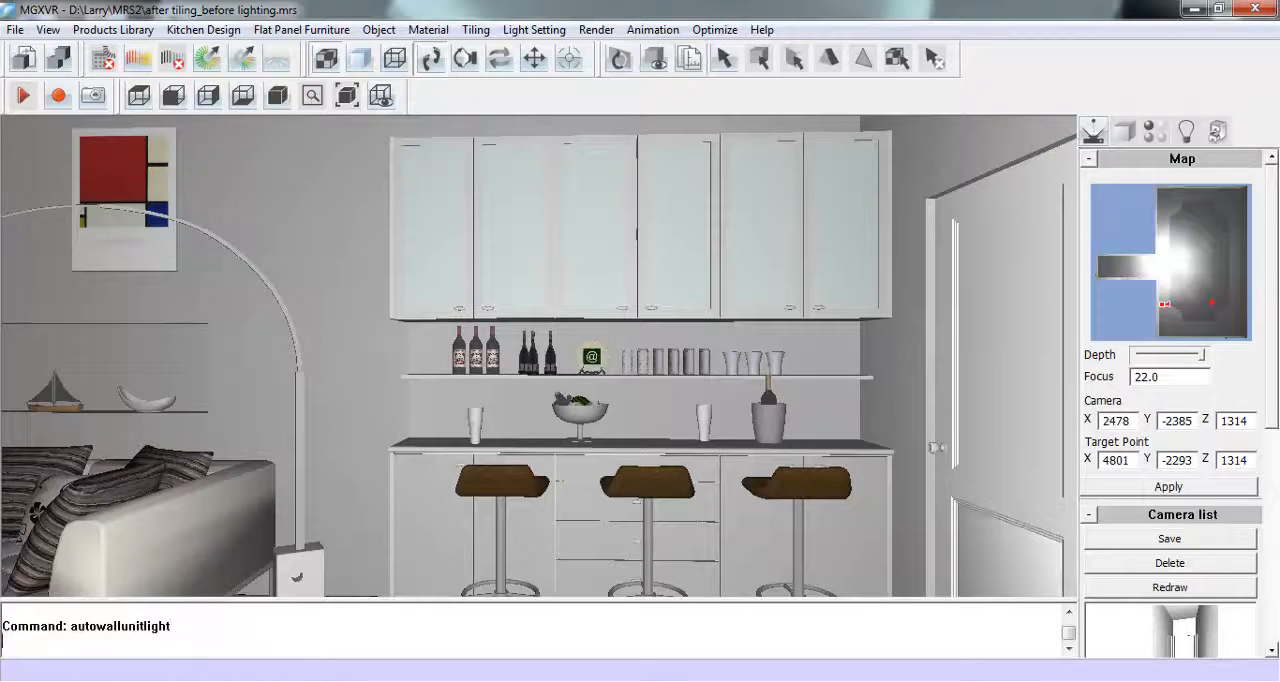
pyautogui.press('Return')
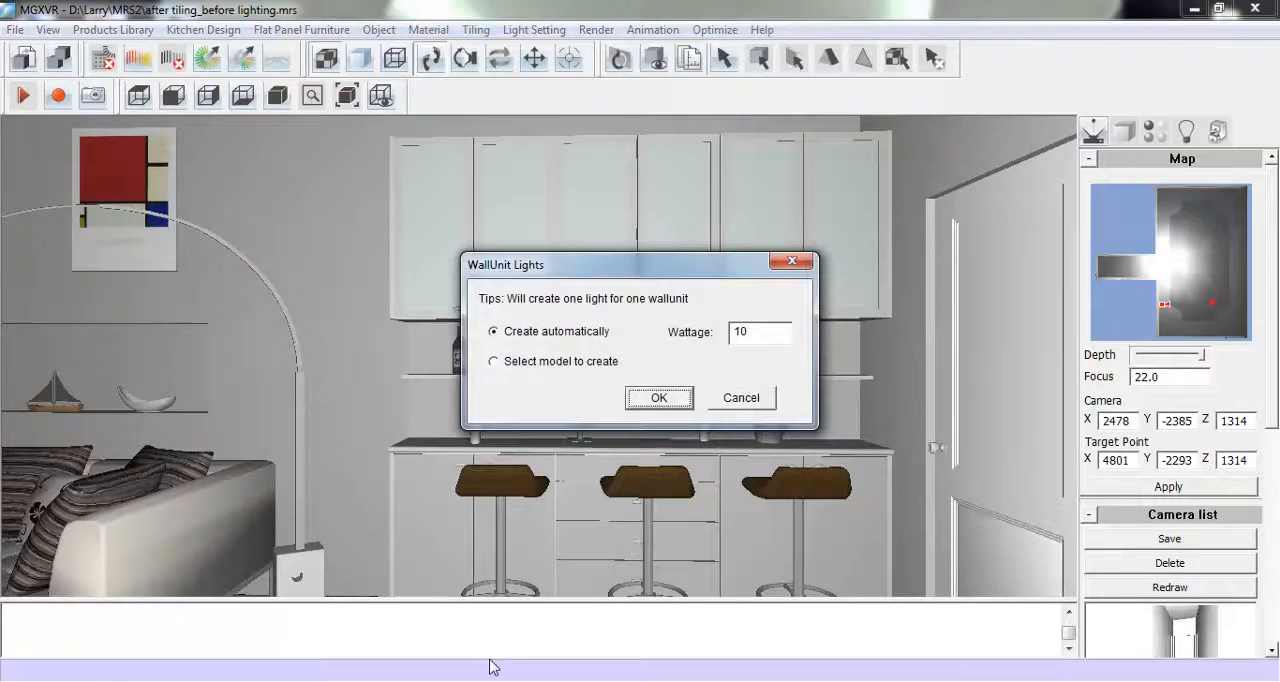
pyautogui.moveTo(708, 276); pyautogui.dragTo(506, 370)
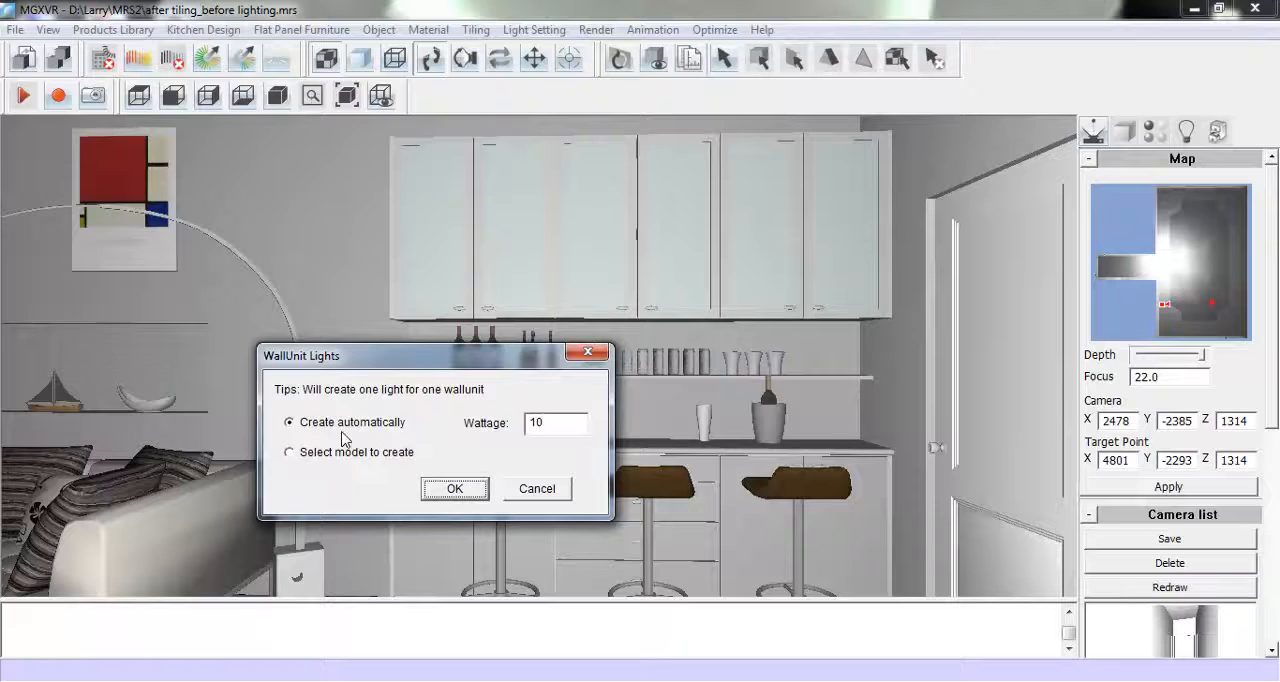
pyautogui.click(450, 490)
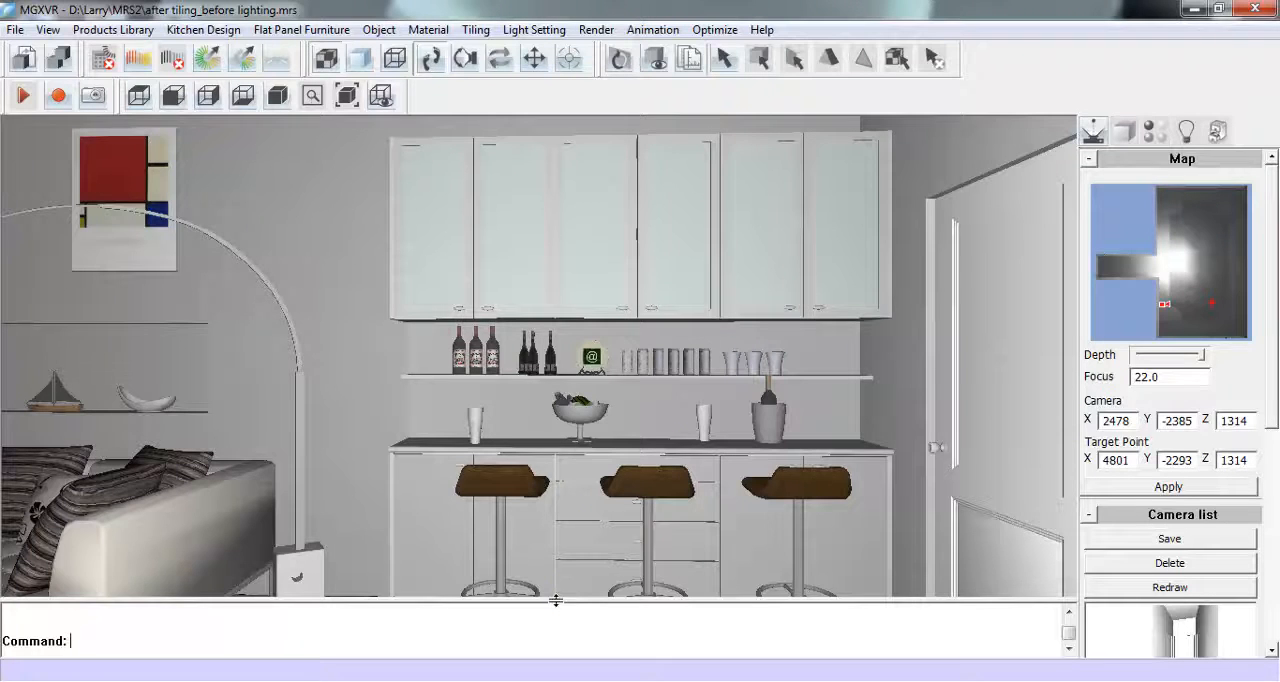
pyautogui.moveTo(551, 599); pyautogui.dragTo(552, 670)
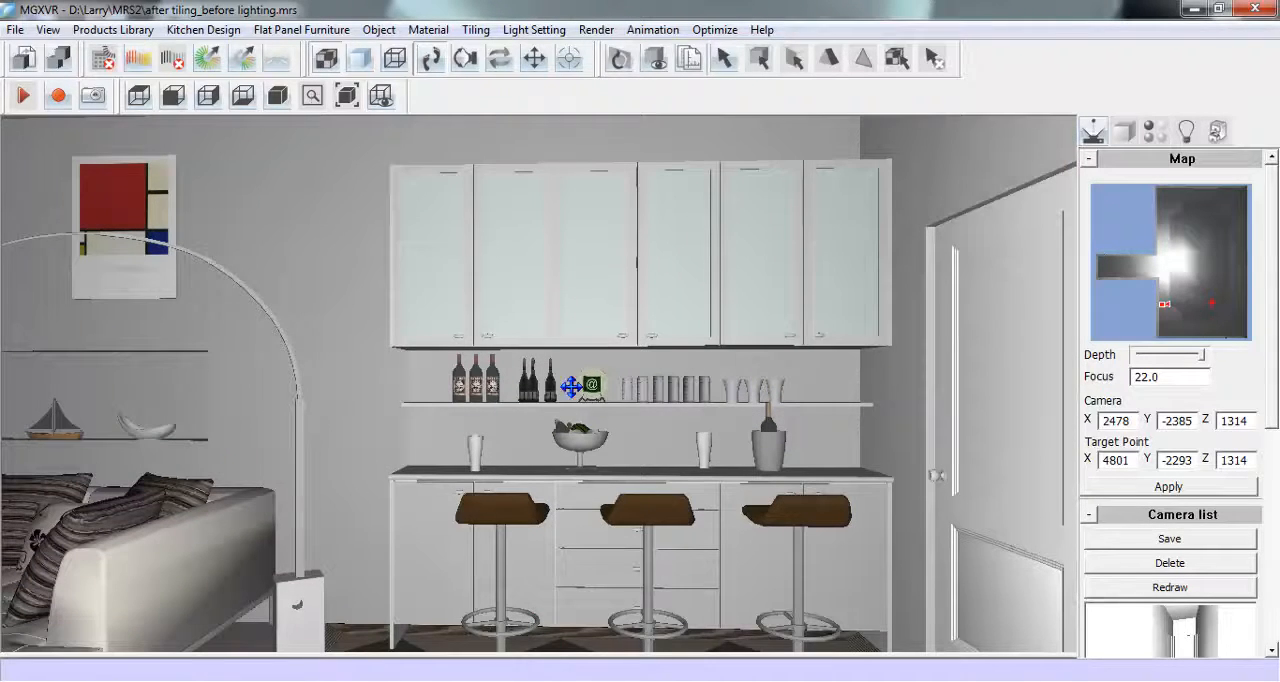
# - Create new lights on the three underside panels of the bar's base cabinets and display the scene's light labels
pyautogui.click(535, 57)
pyautogui.moveTo(580, 452)
pyautogui.mouseDown()
pyautogui.moveTo(588, 490)
pyautogui.moveTo(582, 428)
pyautogui.mouseUp()
pyautogui.click(430, 57)
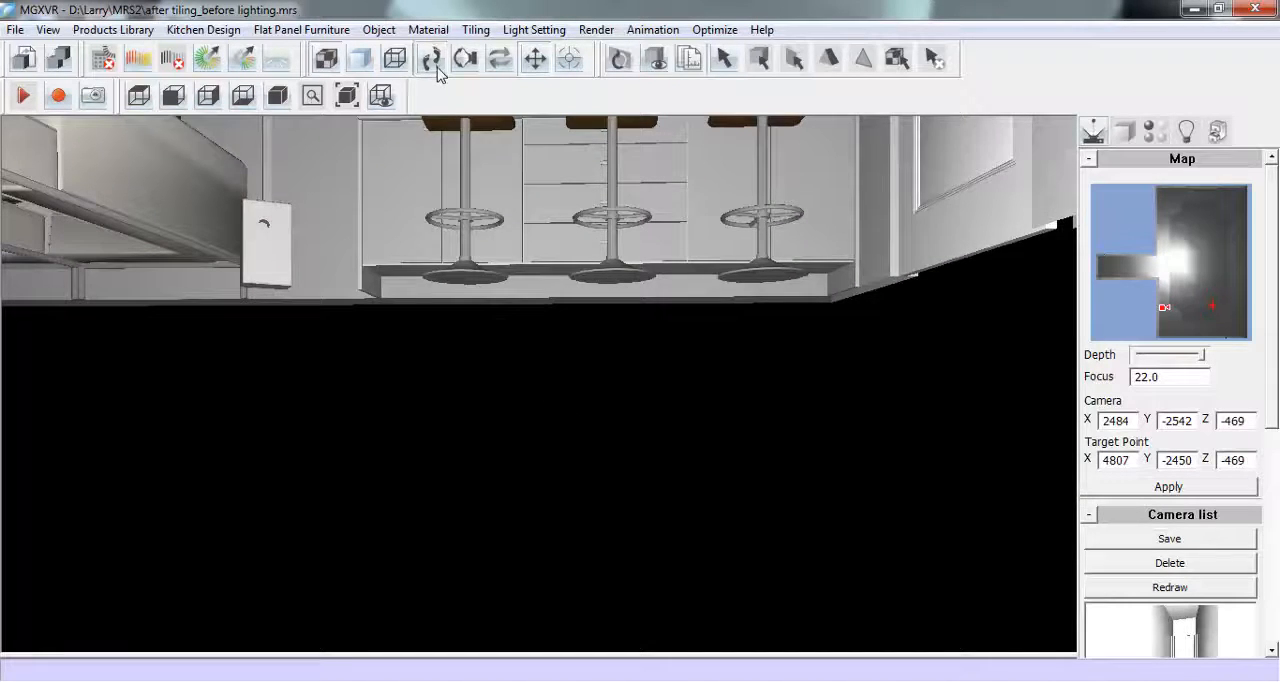
pyautogui.scroll(2, 536, 355)
pyautogui.scroll(5, 541, 383)
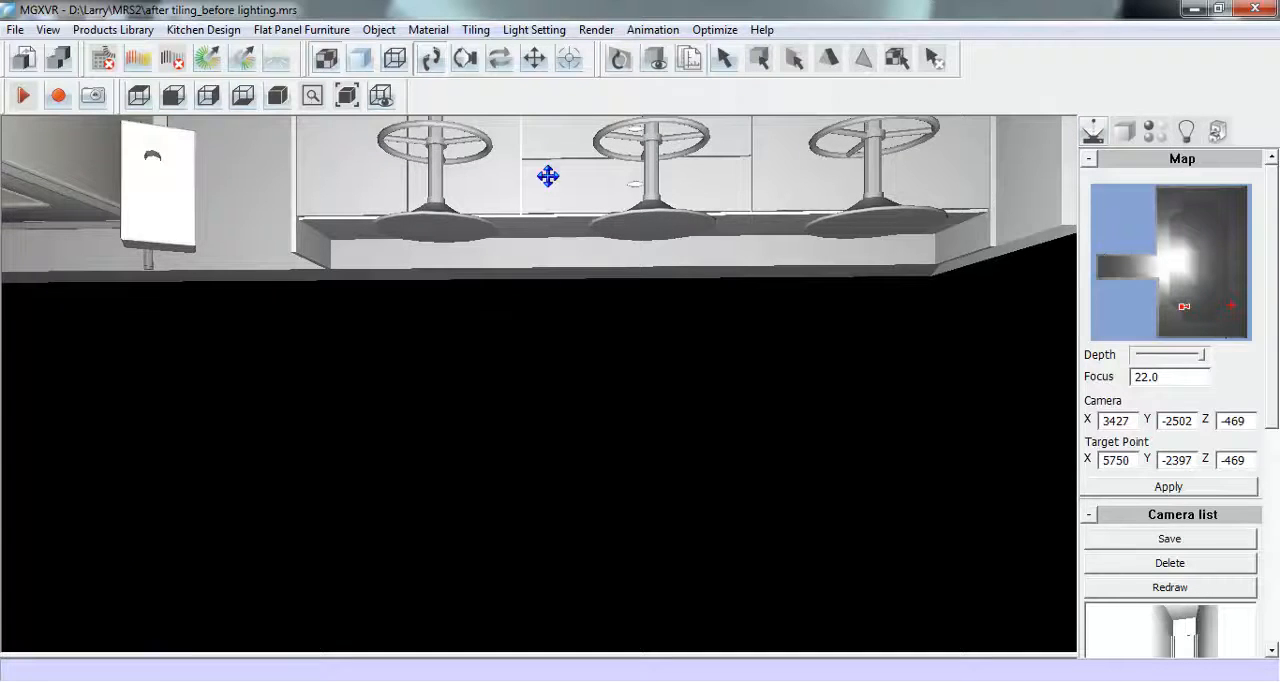
pyautogui.click(560, 31)
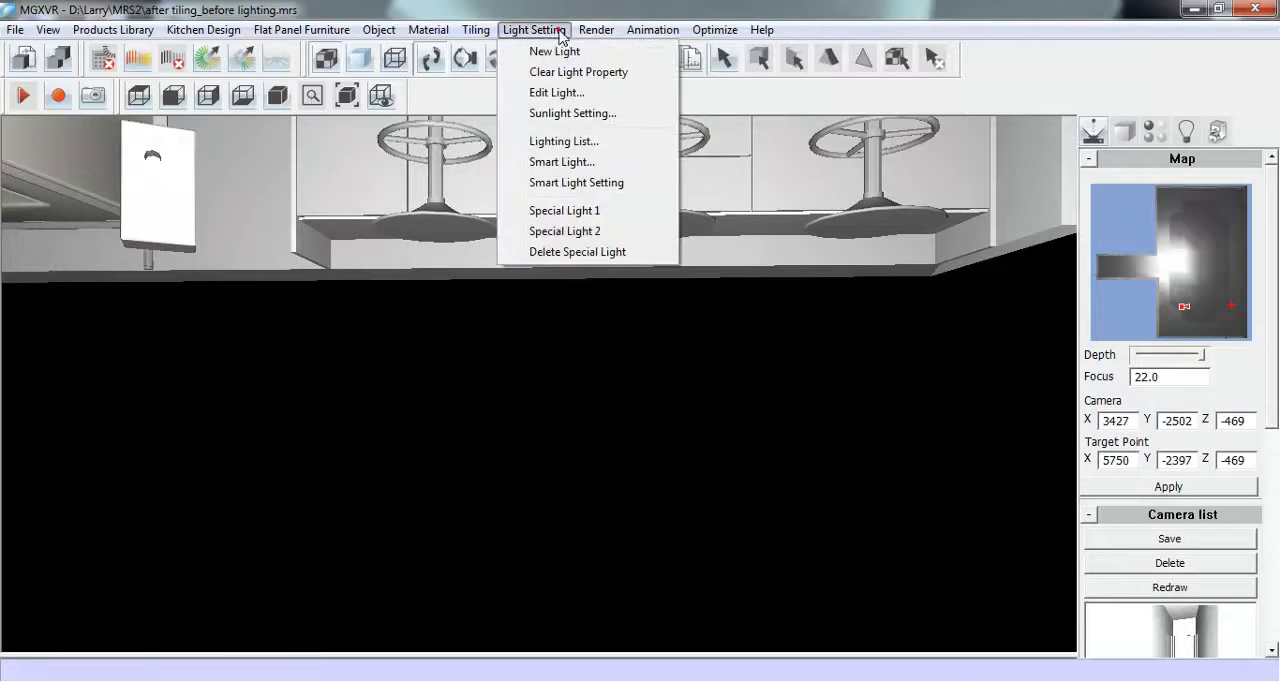
pyautogui.click(628, 51)
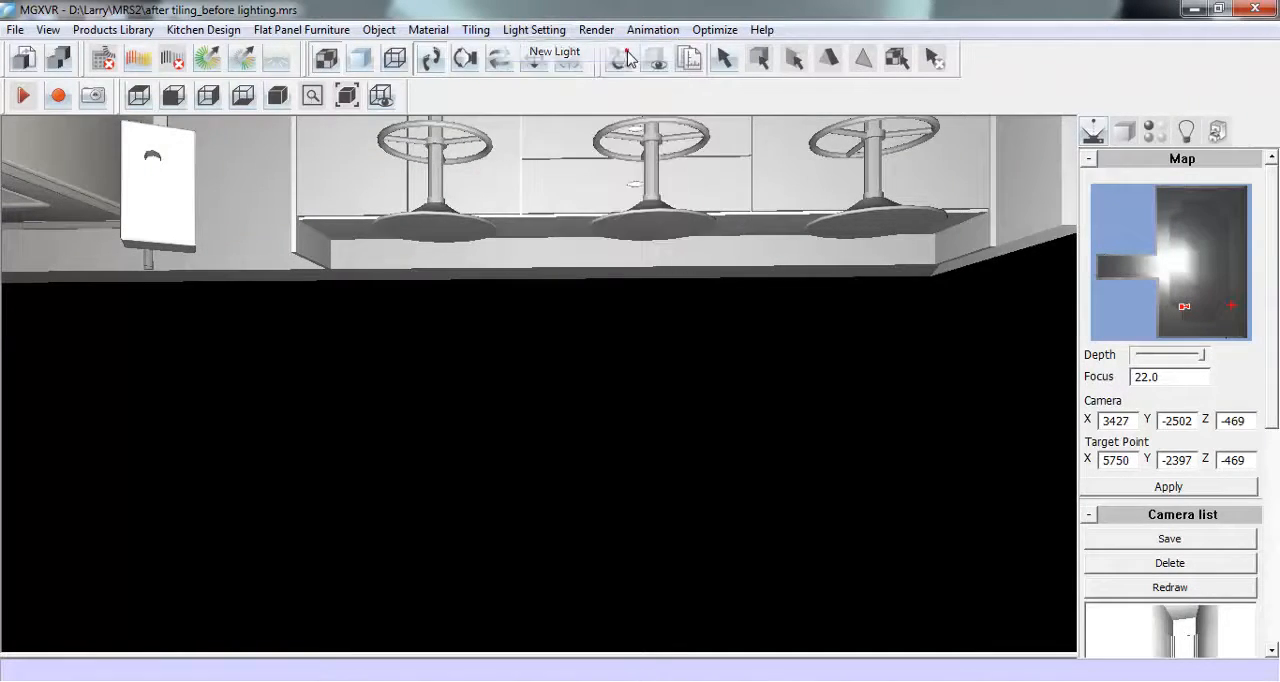
pyautogui.click(355, 239)
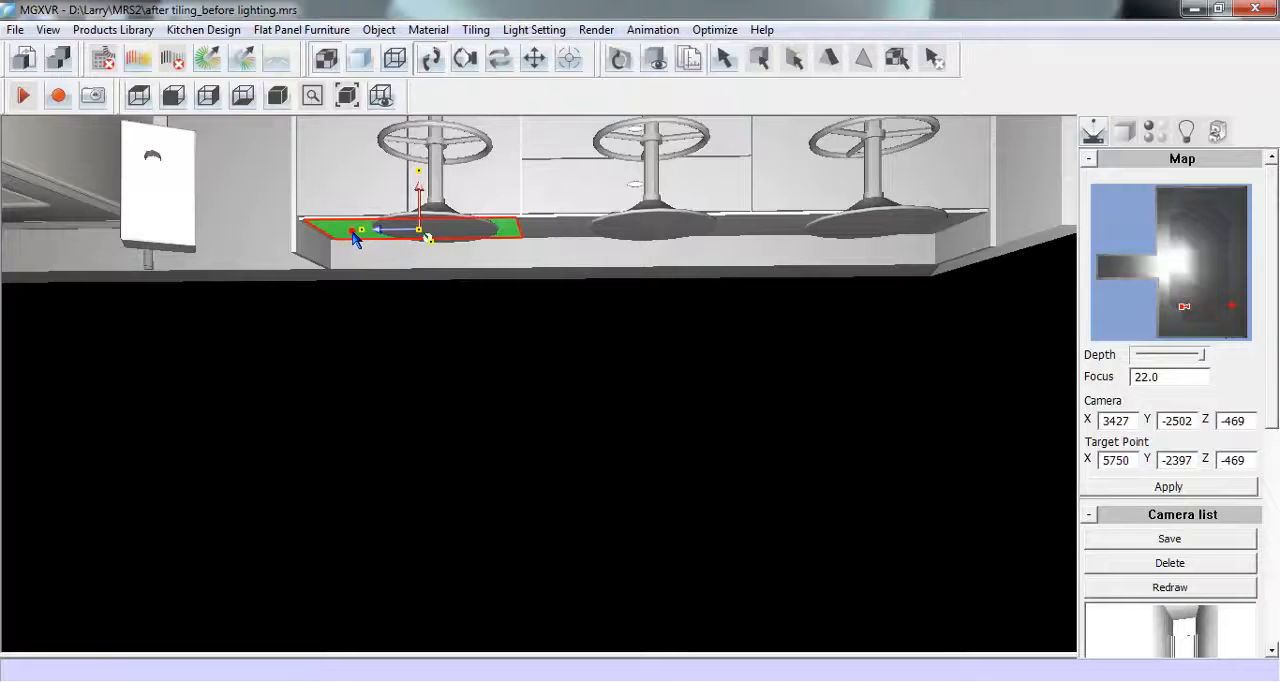
pyautogui.keyDown('ctrl'); pyautogui.click(558, 225); pyautogui.keyUp('ctrl')
pyautogui.keyDown('ctrl'); pyautogui.click(767, 225); pyautogui.keyUp('ctrl')
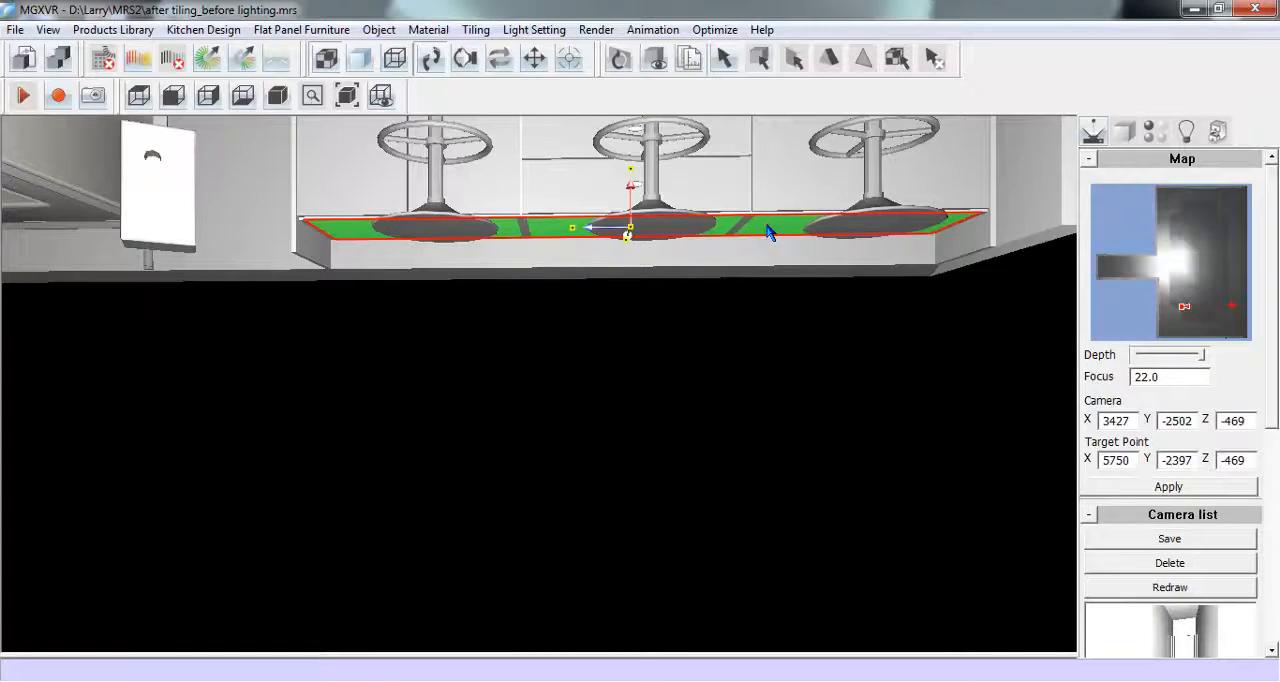
pyautogui.rightClick(767, 226)
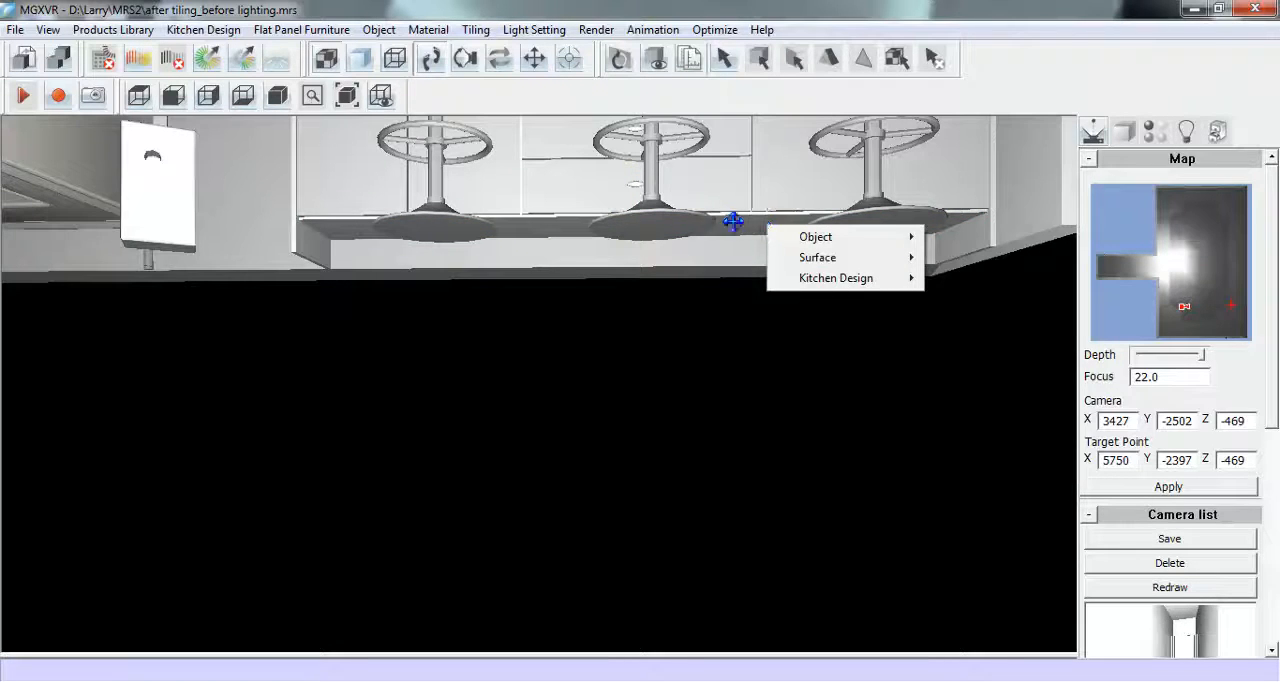
pyautogui.click(1185, 131)
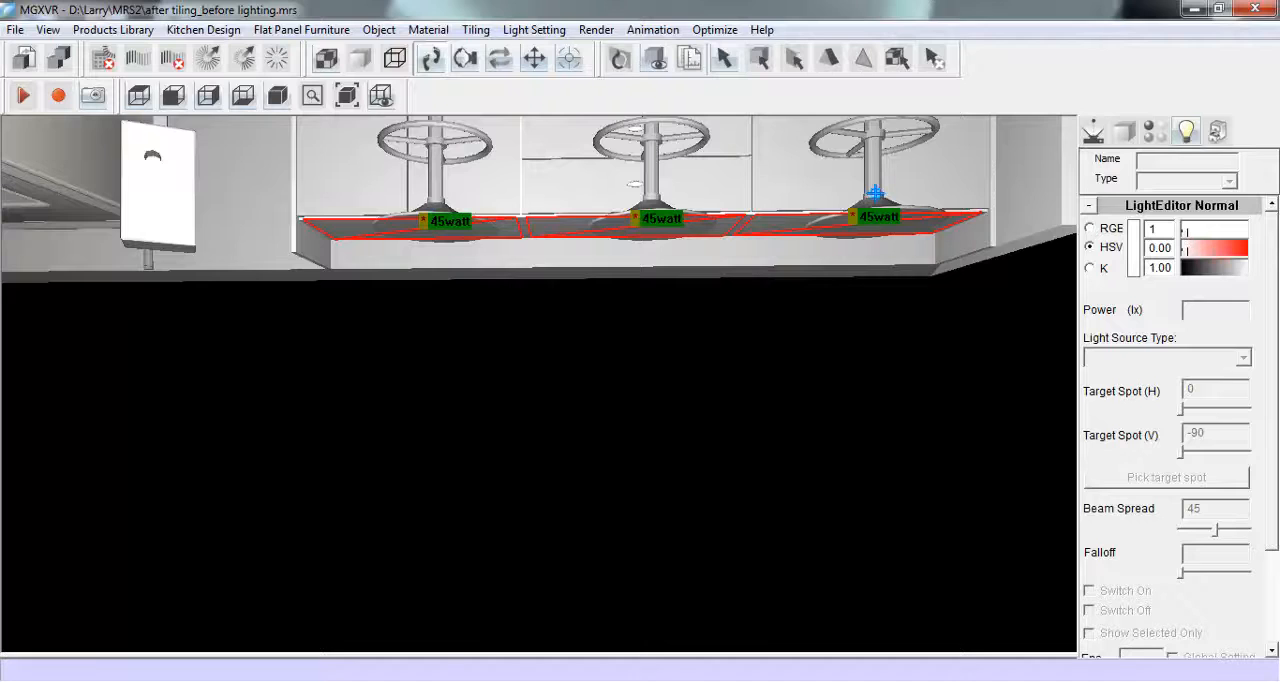
pyautogui.click(1093, 132)
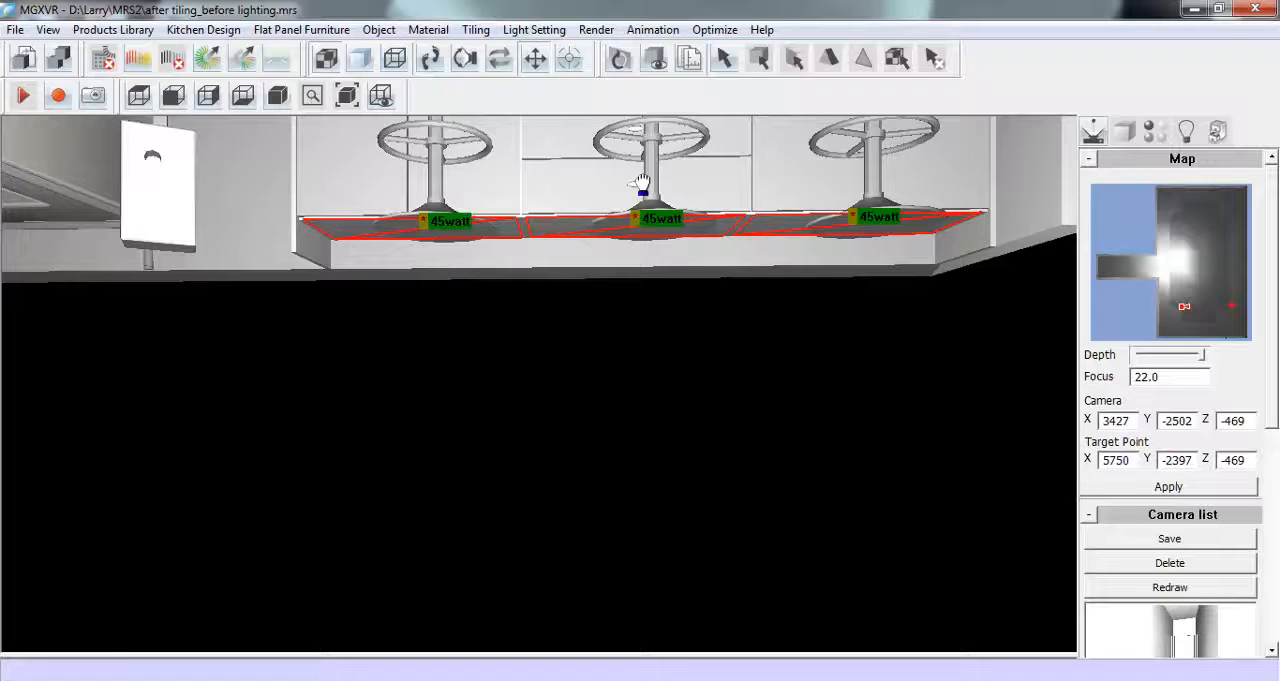
# - Aim the camera down the length of the room from outside, and hide the entrance door and its remaining frame piece
pyautogui.moveTo(640, 183); pyautogui.dragTo(649, 250)
pyautogui.click(430, 59)
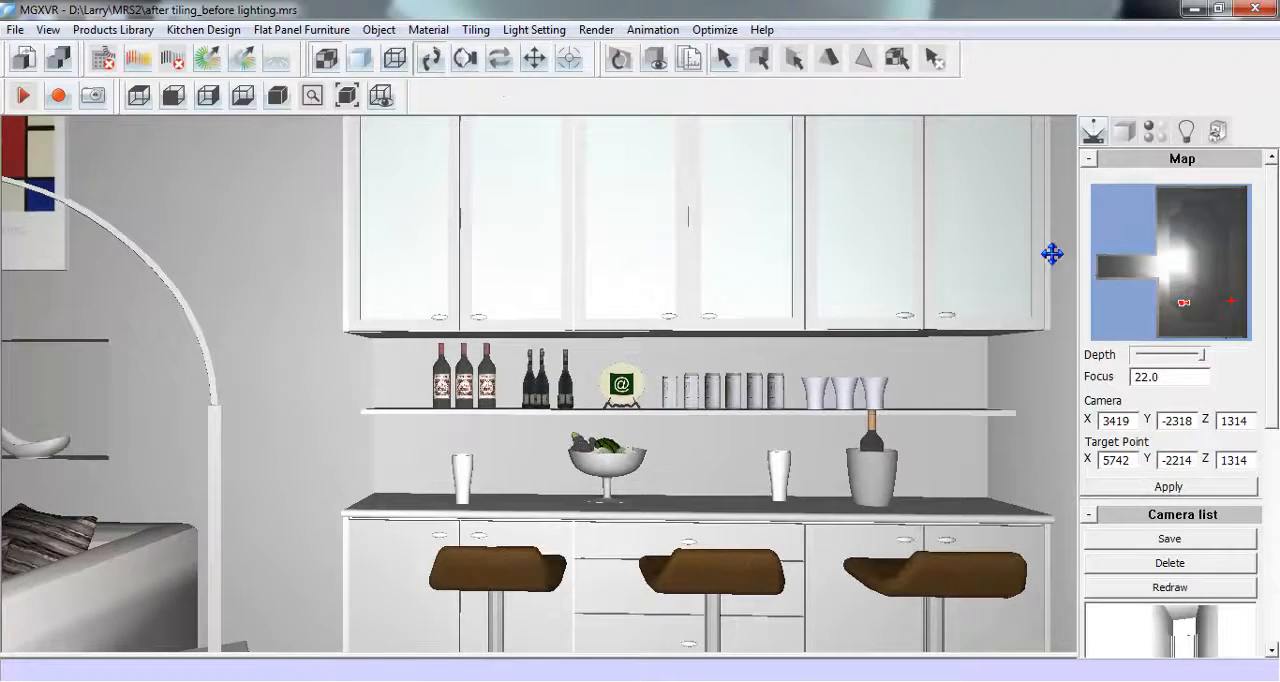
pyautogui.moveTo(1202, 320); pyautogui.dragTo(1202, 237)
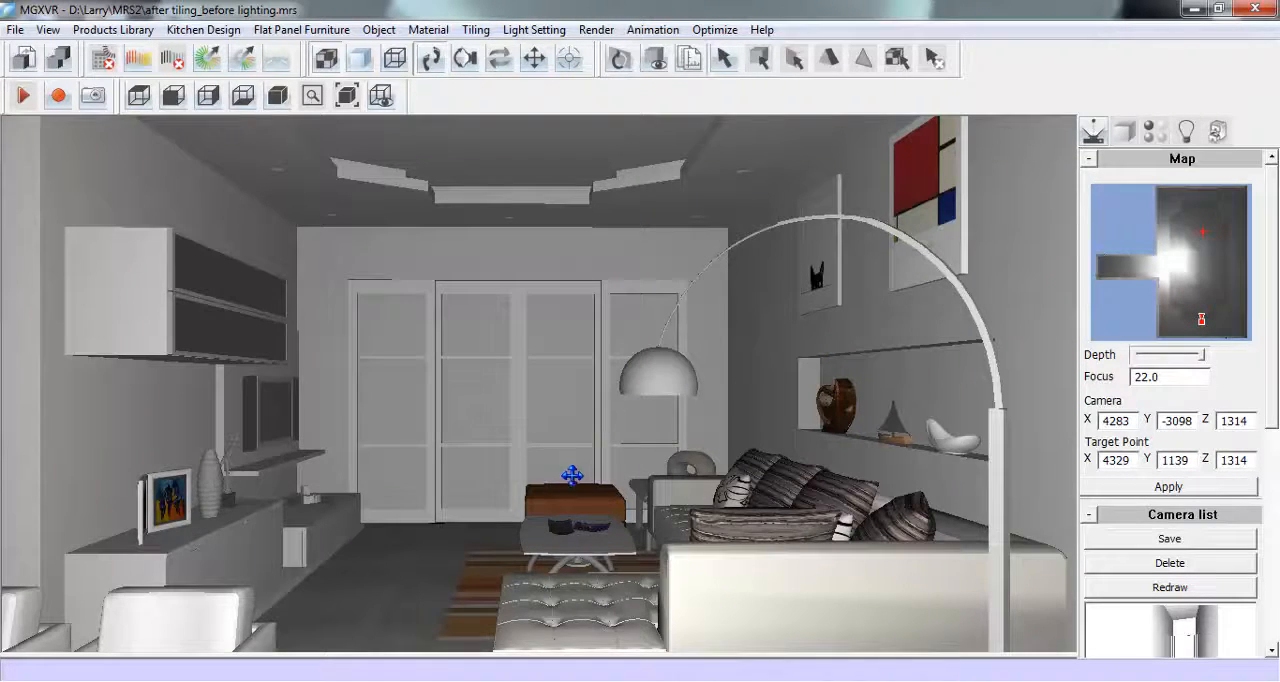
pyautogui.moveTo(570, 473); pyautogui.dragTo(586, 287)
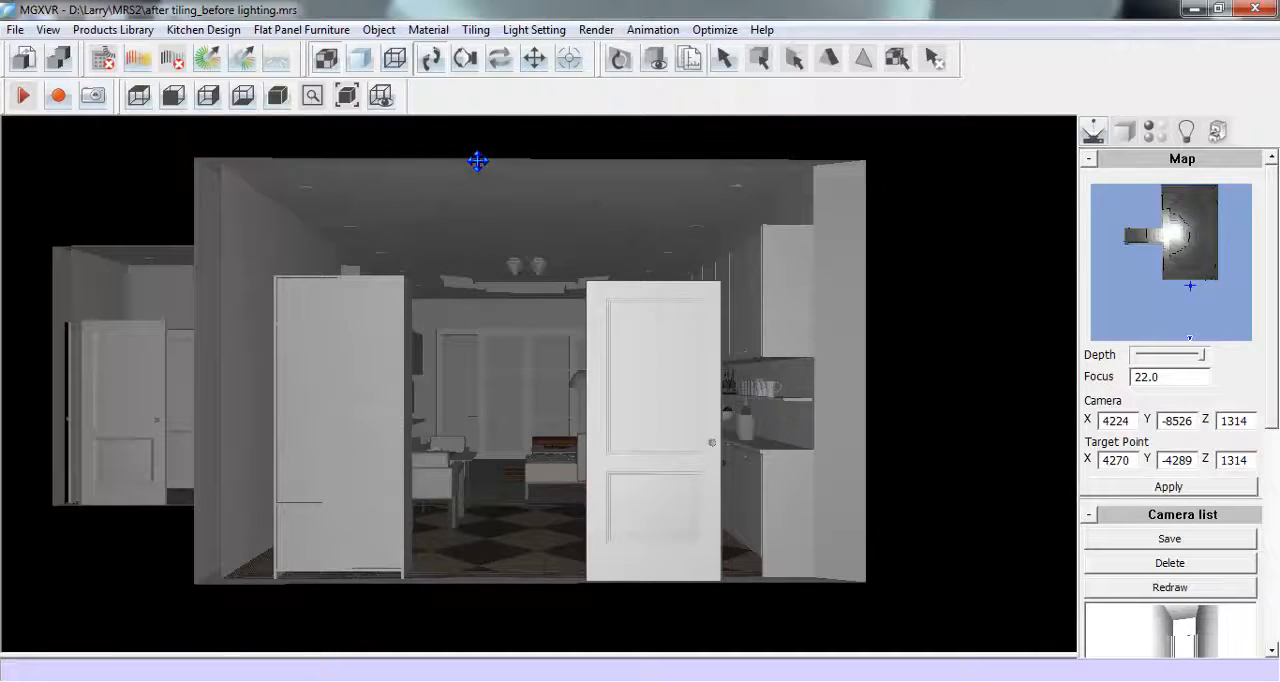
pyautogui.rightClick(625, 325)
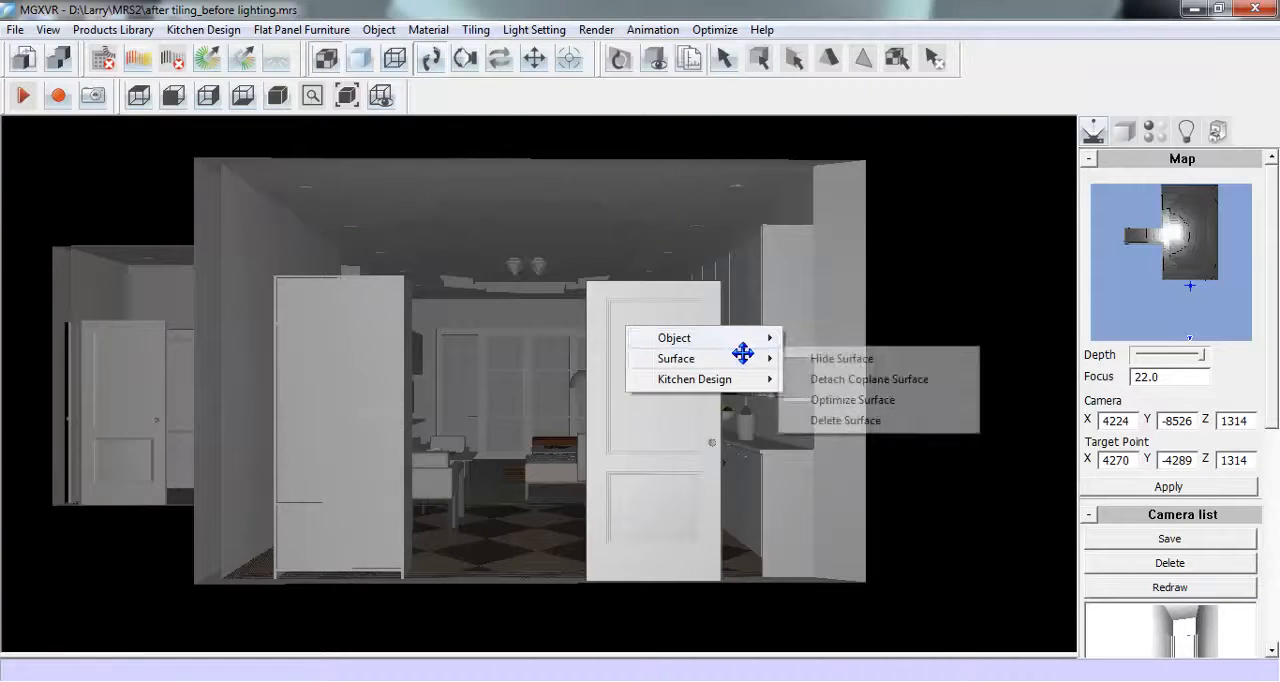
pyautogui.moveTo(763, 336)
pyautogui.click(877, 340)
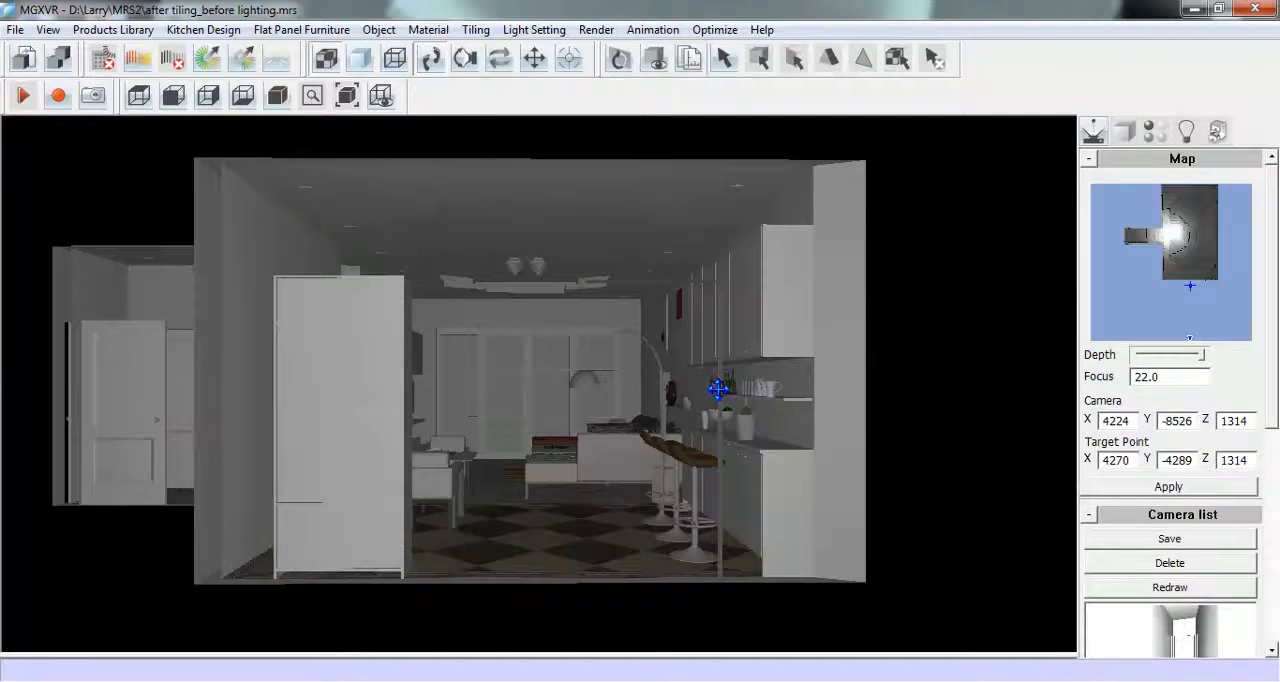
pyautogui.rightClick(720, 384)
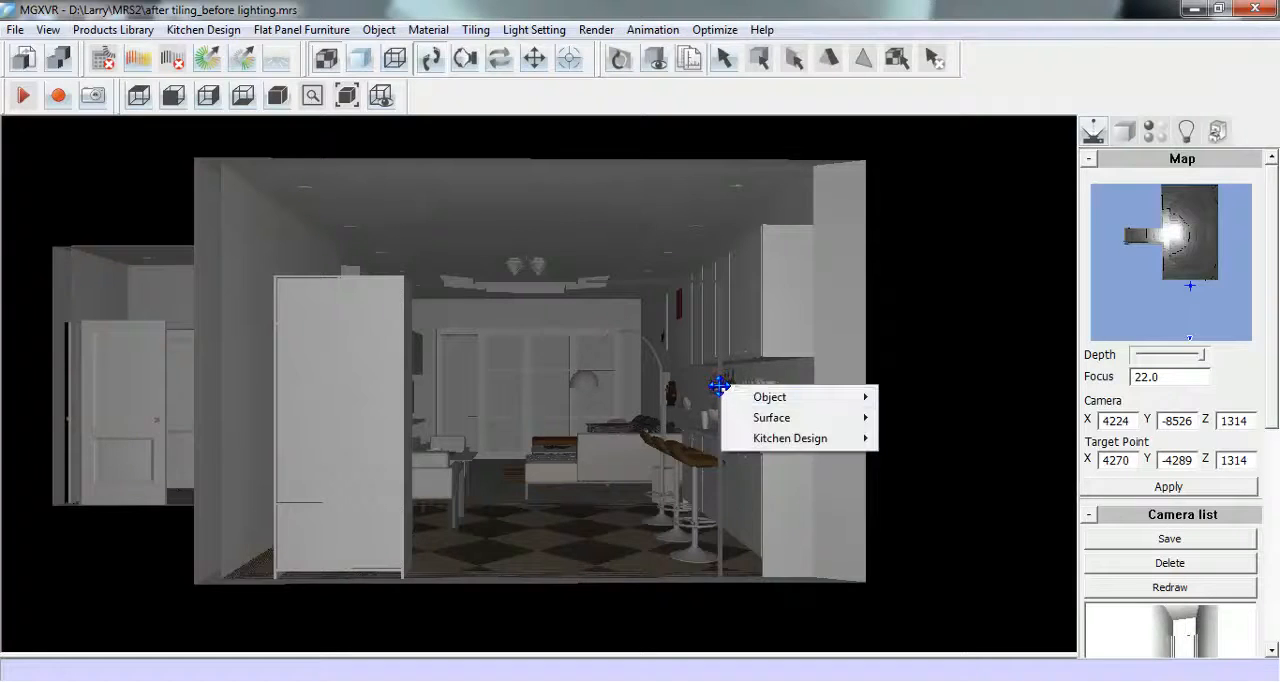
pyautogui.moveTo(837, 400)
pyautogui.click(914, 400)
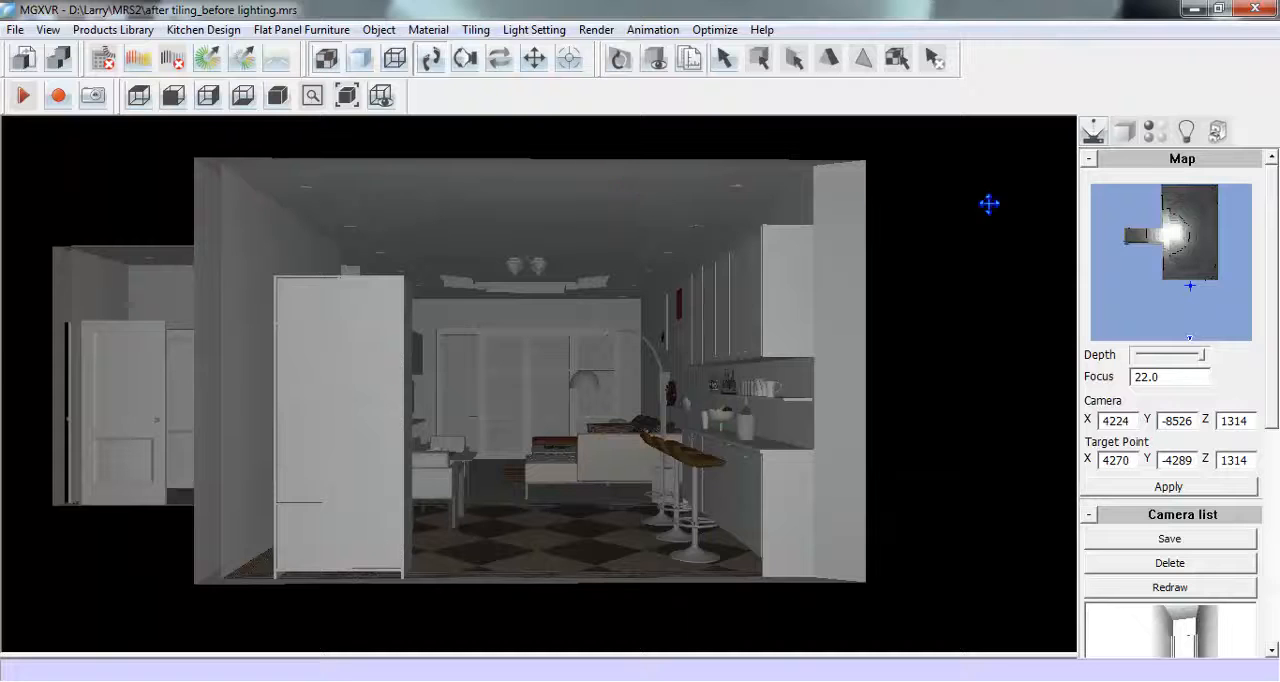
# - Display the light labels and select all ceiling downlights, leaving out the ceiling cove and hanging lamp lights
pyautogui.click(1187, 138)
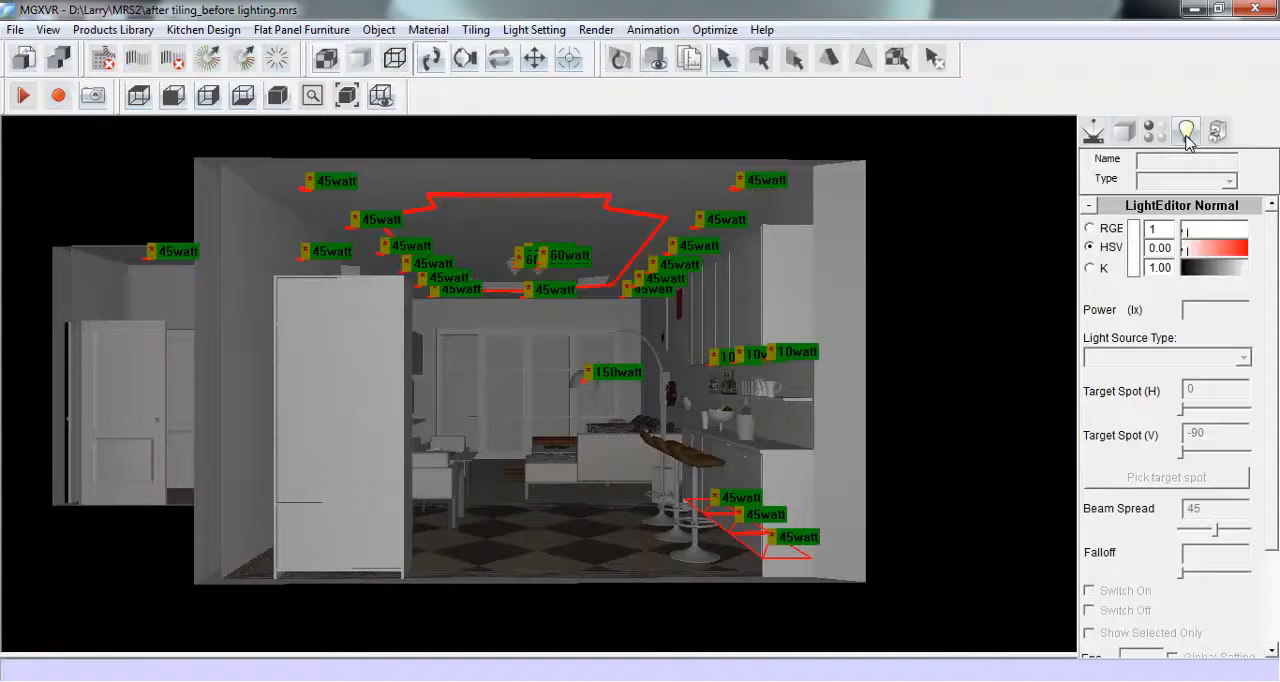
pyautogui.moveTo(98, 140); pyautogui.dragTo(840, 315)
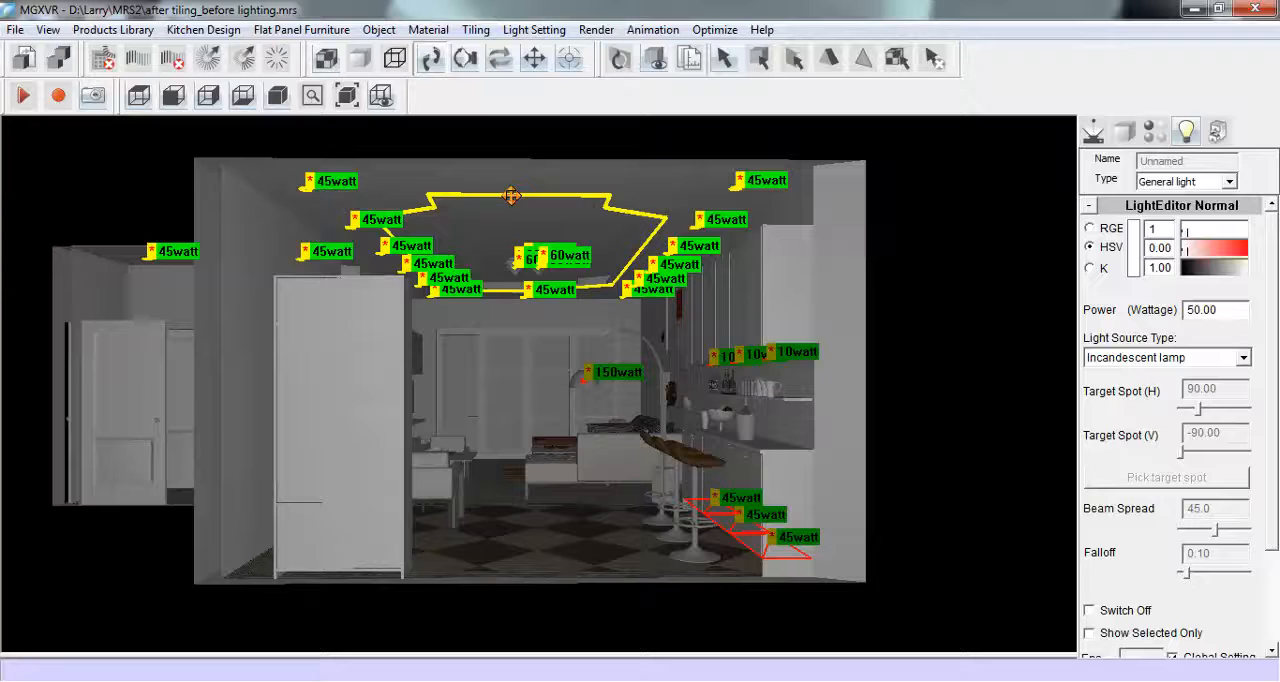
pyautogui.click(595, 271)
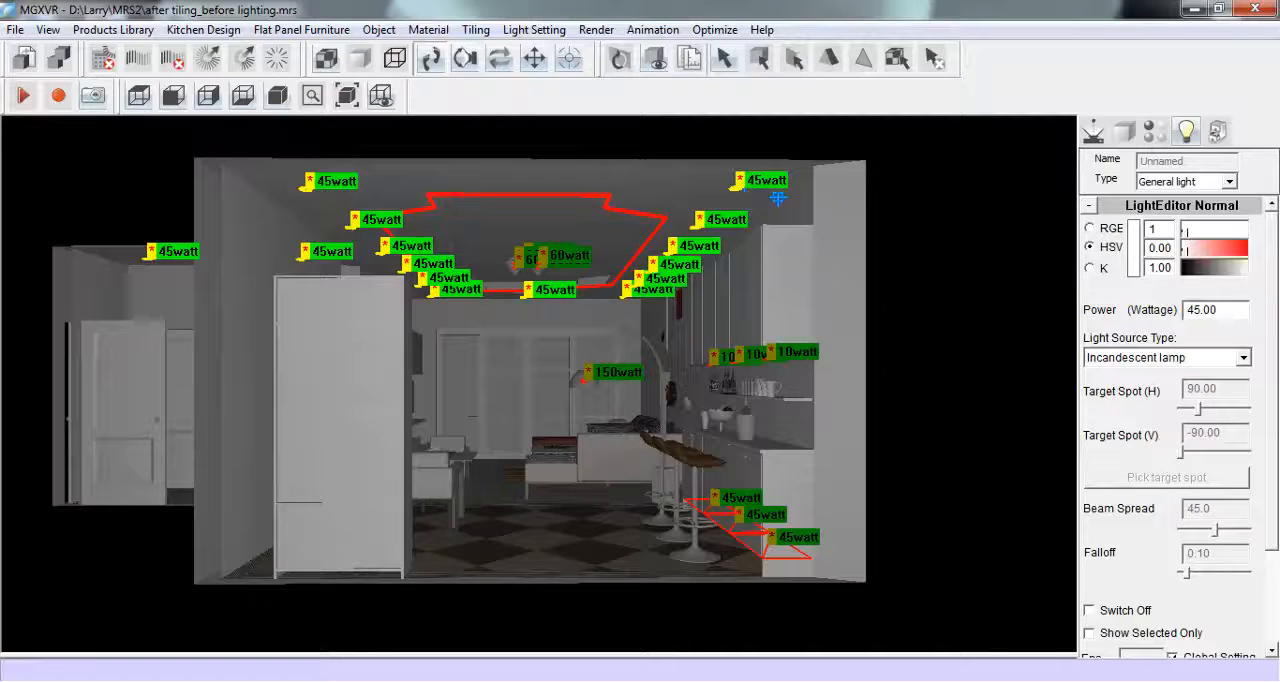
# - Try the selected downlights as spot lights with hue 56, saturation 0.25, vertical target -90 and beam spread 9
pyautogui.click(1226, 181)
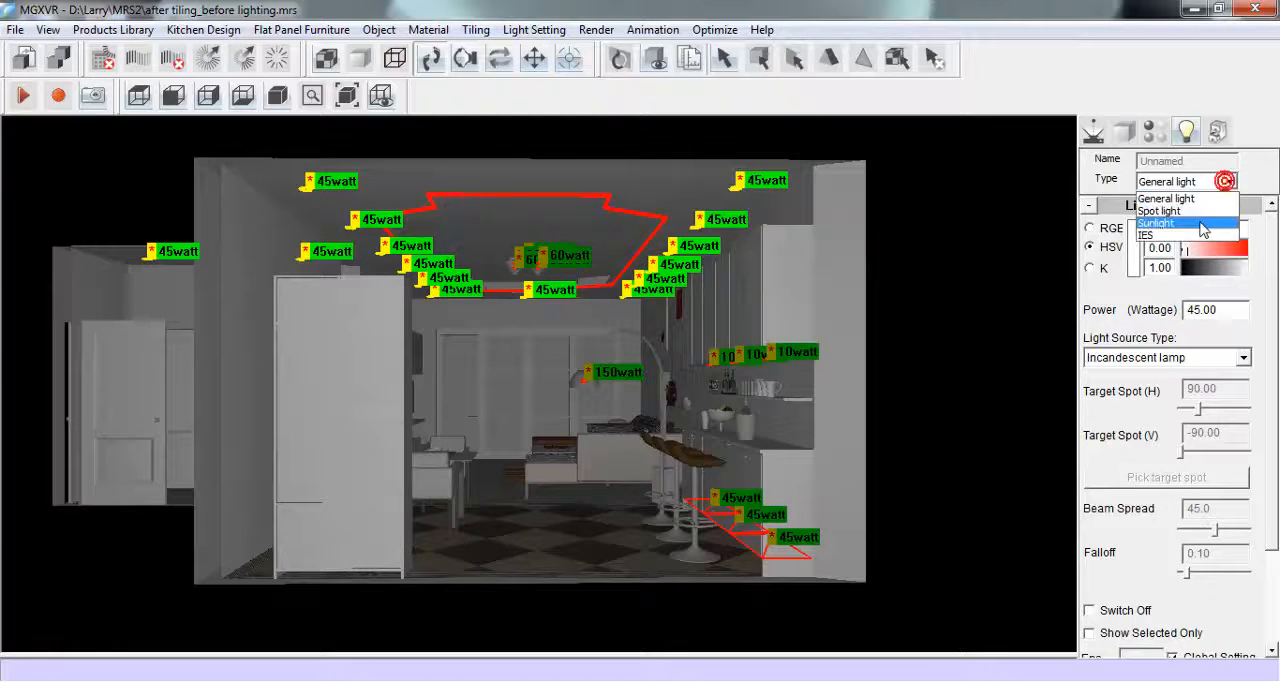
pyautogui.click(1200, 211)
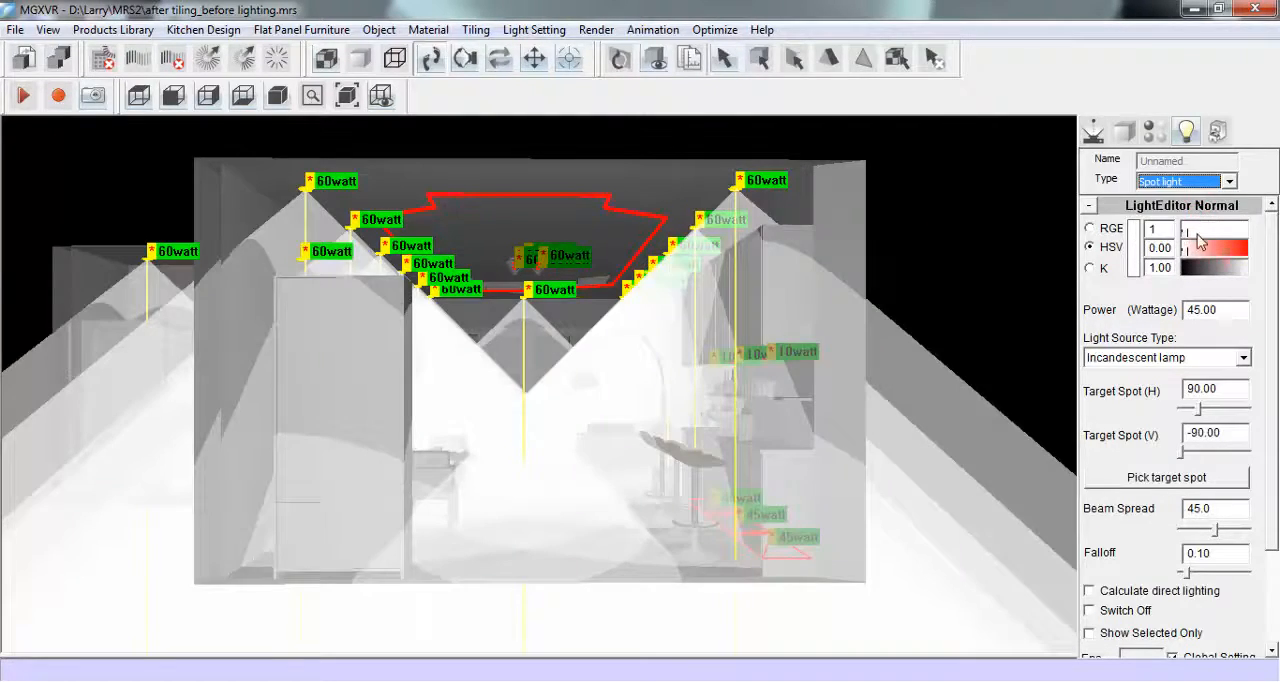
pyautogui.moveTo(1186, 258)
pyautogui.mouseDown()
pyautogui.moveTo(1197, 270)
pyautogui.moveTo(1216, 245)
pyautogui.moveTo(1242, 250)
pyautogui.moveTo(1197, 250)
pyautogui.mouseUp()
pyautogui.moveTo(1195, 312); pyautogui.dragTo(1181, 309)
pyautogui.moveTo(1271, 344); pyautogui.dragTo(1271, 380)
pyautogui.click(1183, 408)
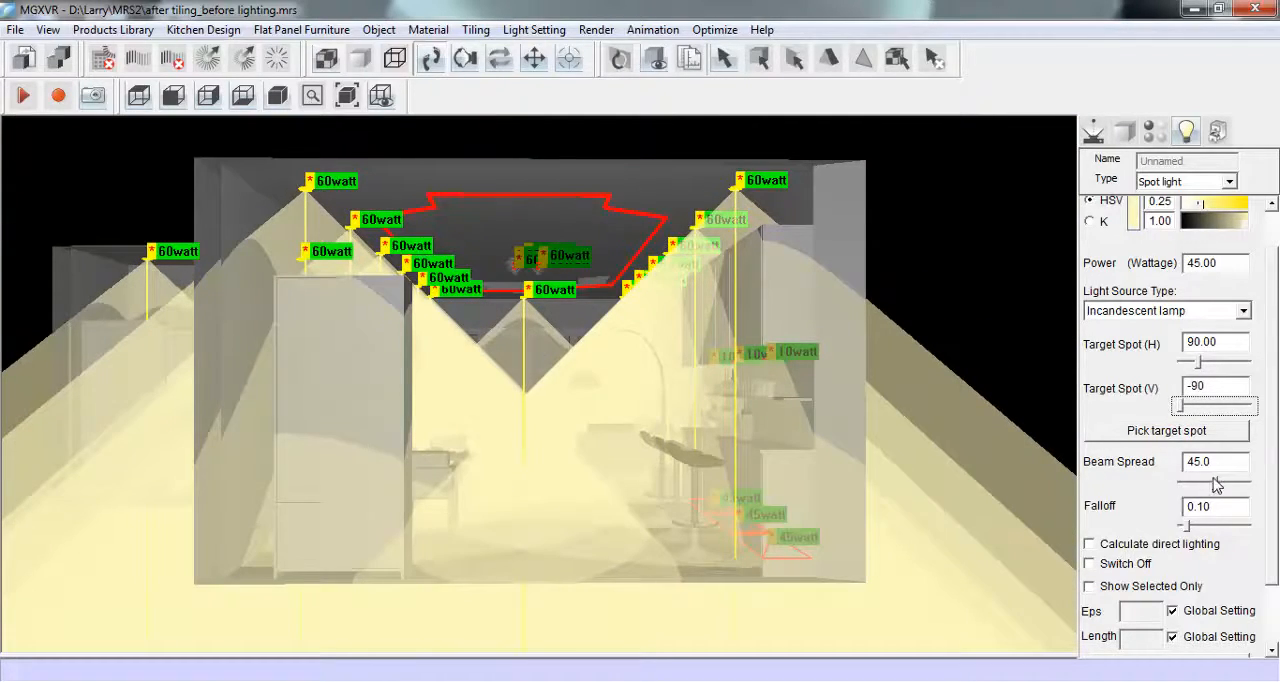
pyautogui.moveTo(1215, 484); pyautogui.dragTo(1184, 486)
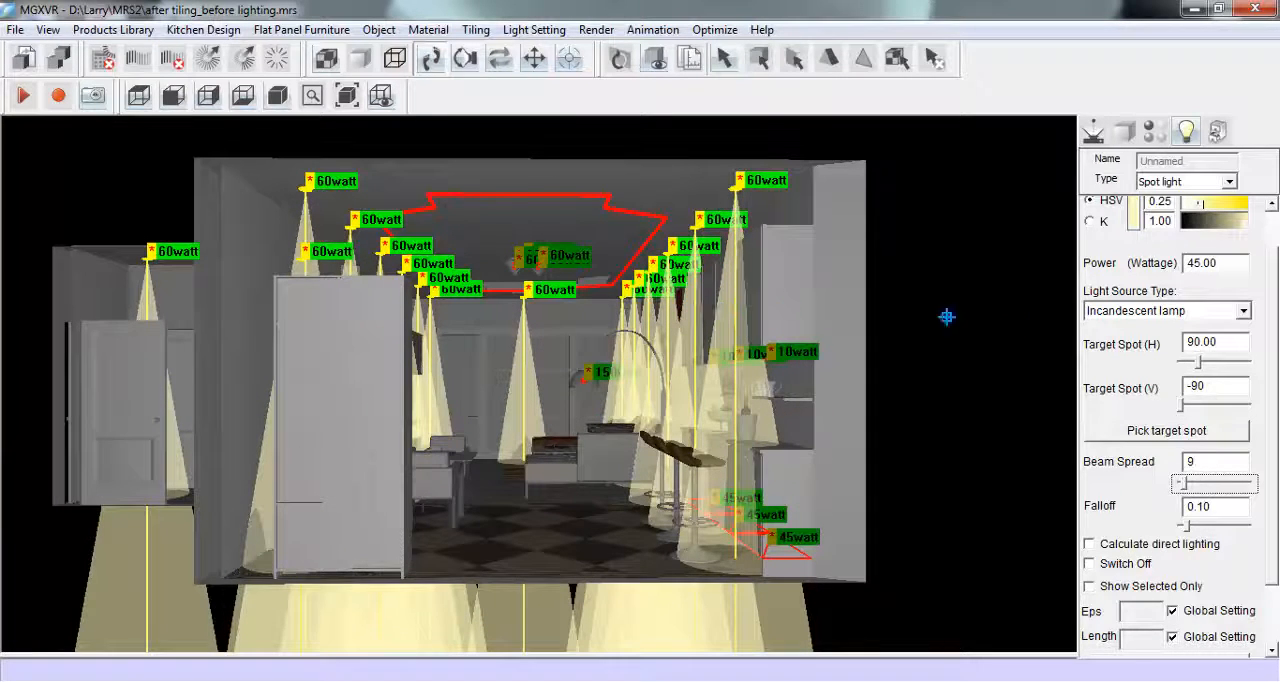
pyautogui.moveTo(1268, 364); pyautogui.dragTo(1278, 318)
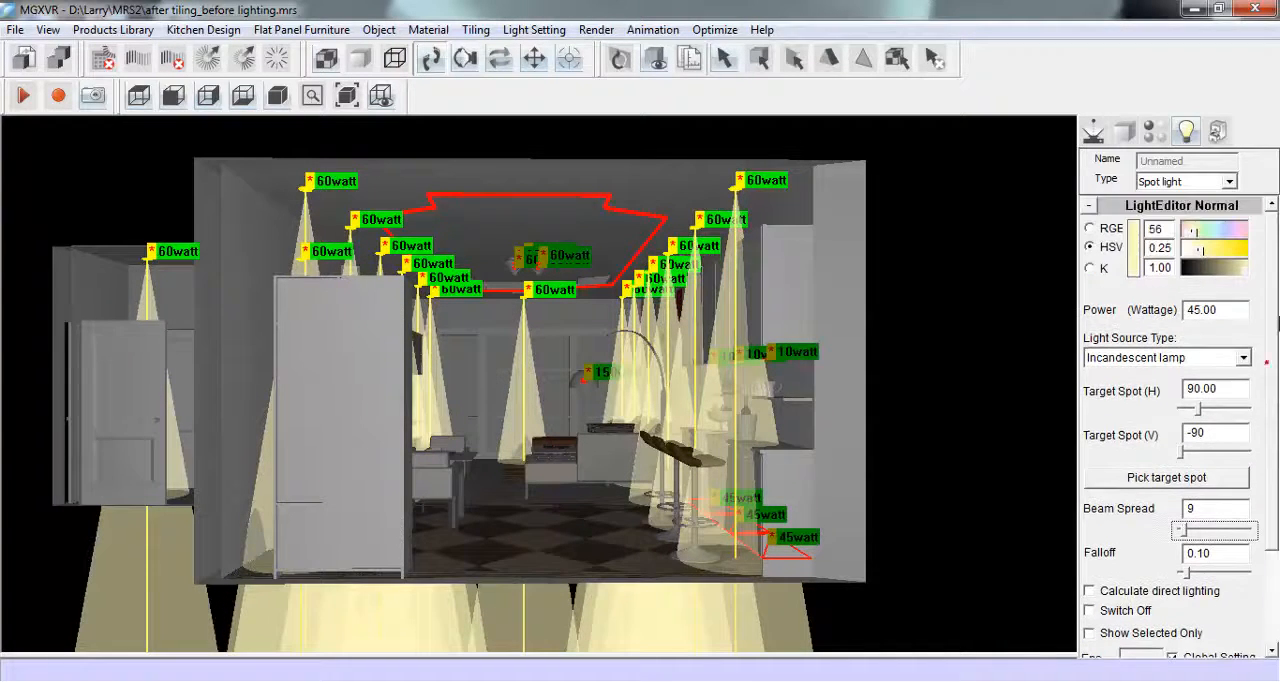
# - Change the selected downlights to IES type using the S008 spot light distribution
pyautogui.click(1231, 185)
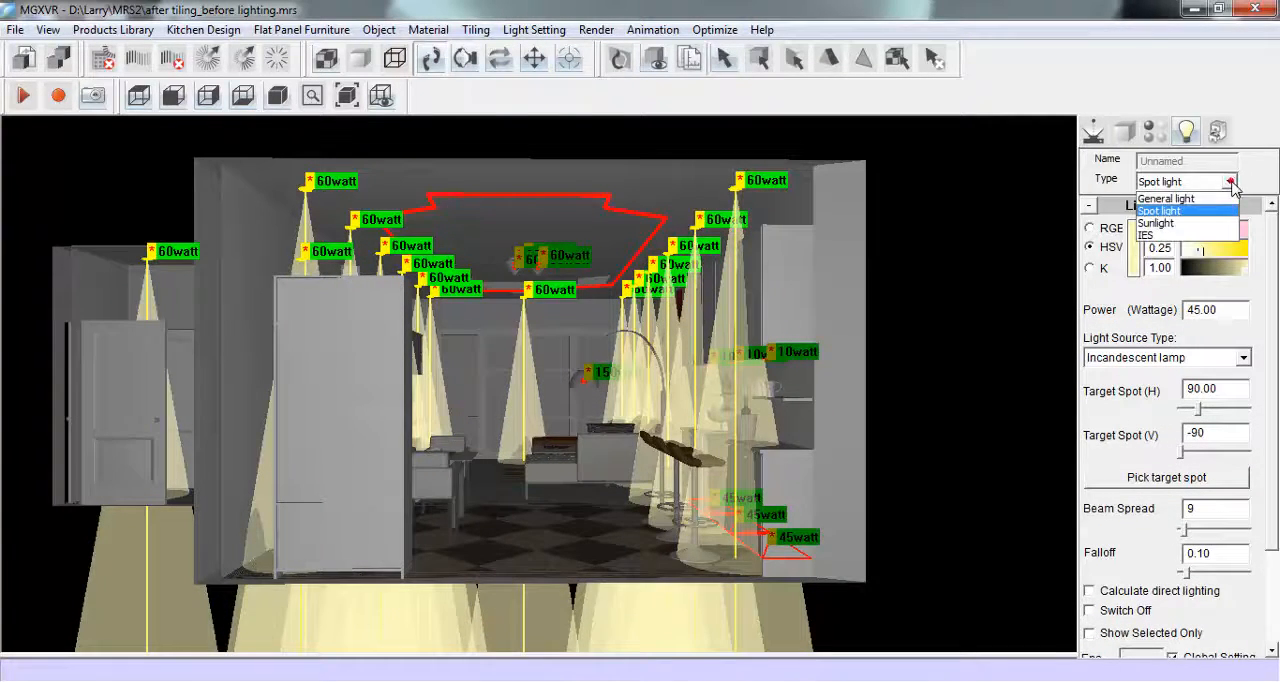
pyautogui.click(1207, 232)
pyautogui.click(366, 194)
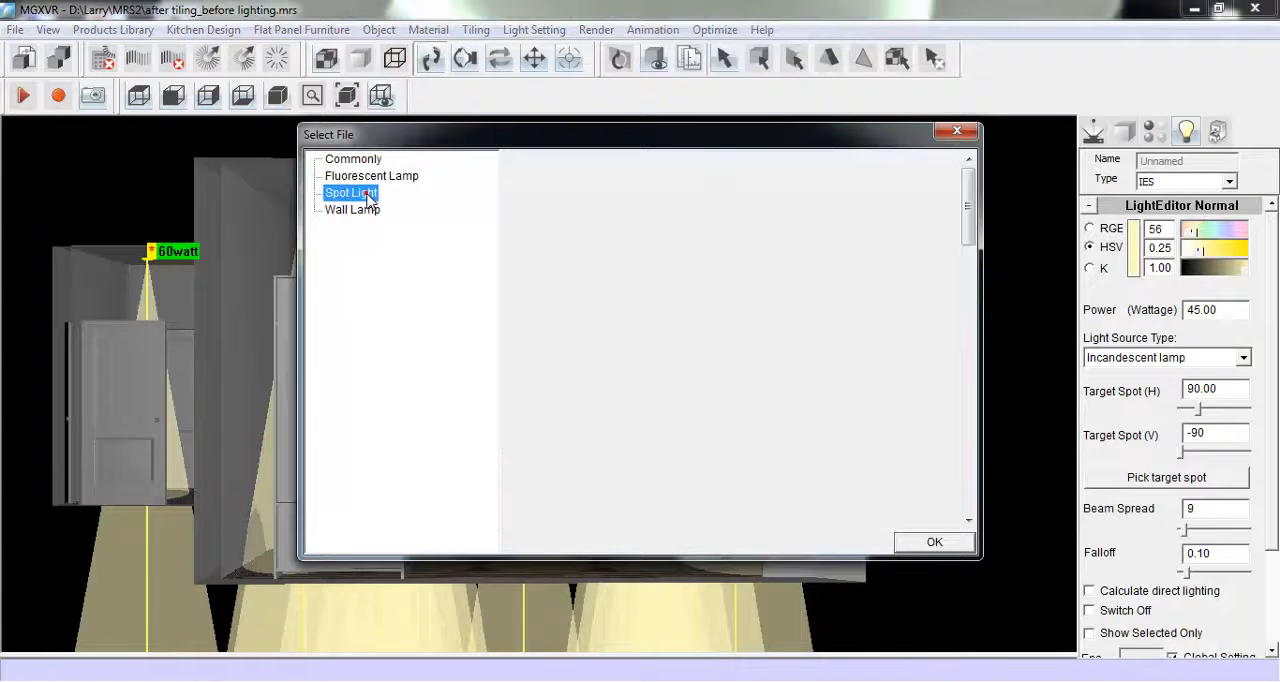
pyautogui.moveTo(963, 207)
pyautogui.mouseDown()
pyautogui.moveTo(972, 360)
pyautogui.moveTo(980, 220)
pyautogui.mouseUp()
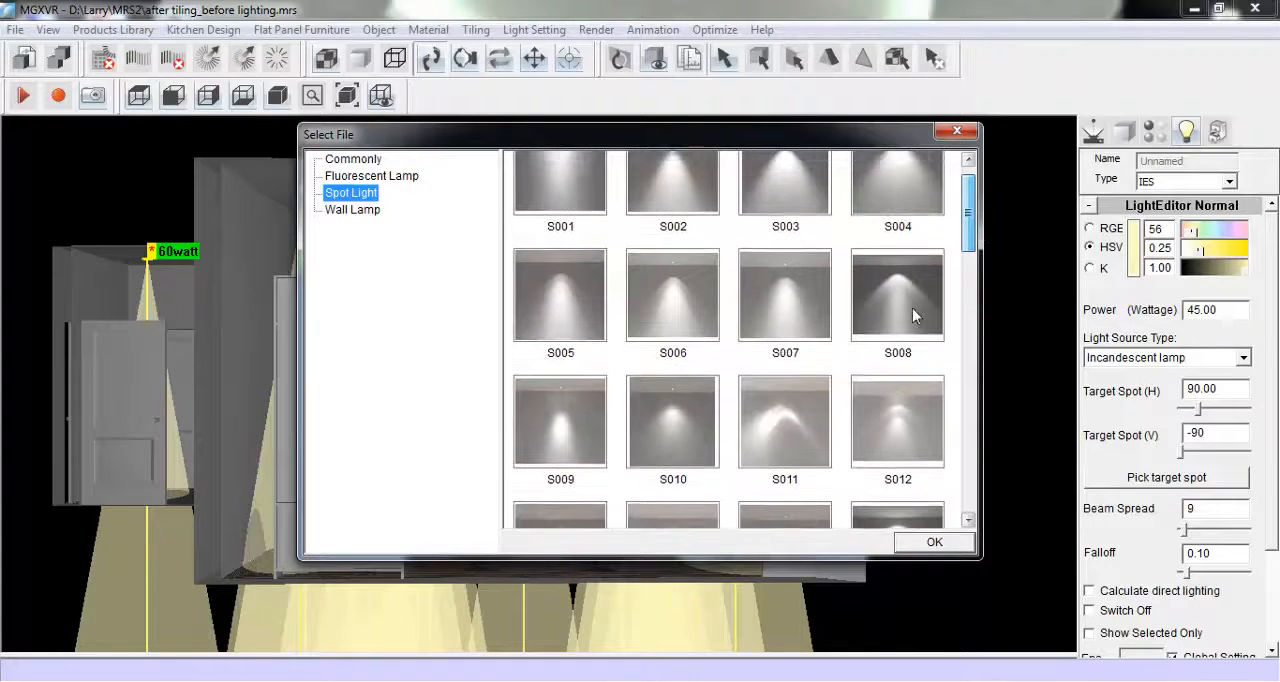
pyautogui.click(910, 308)
pyautogui.click(910, 542)
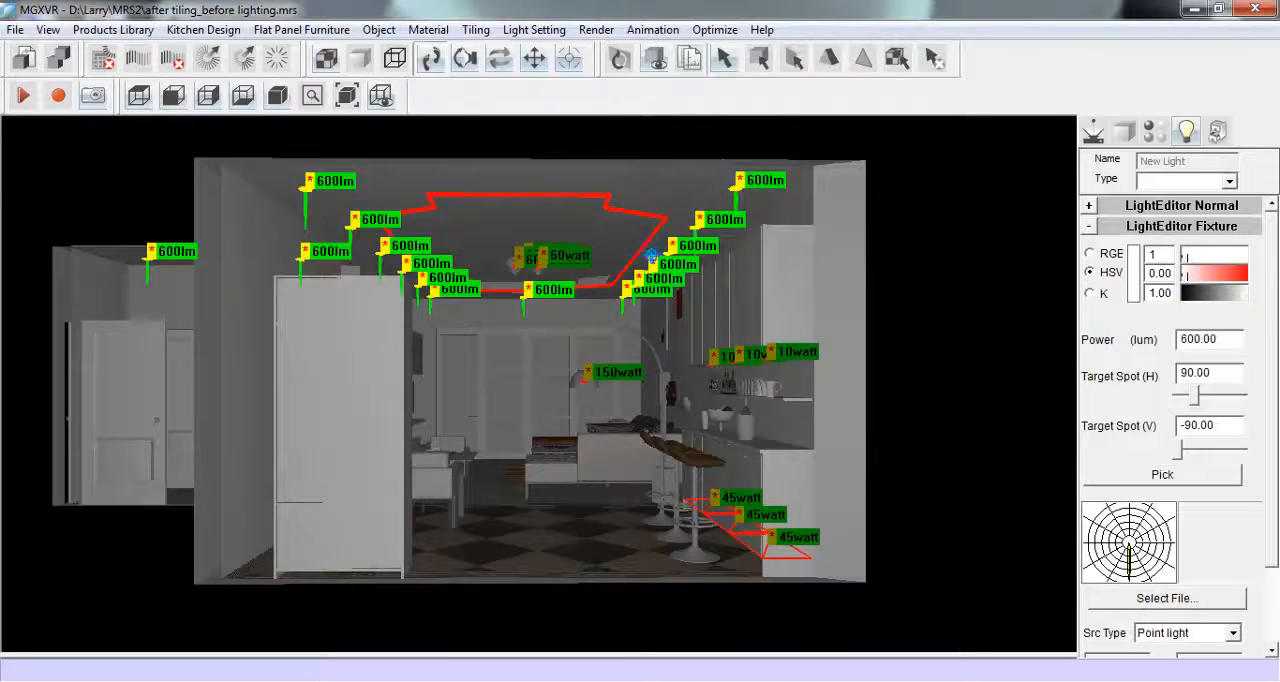
# - Set the selected ceiling downlights' colour to hue 43, saturation 0.17 and value 0.97
pyautogui.doubleClick(1160, 253)
pyautogui.write('43')
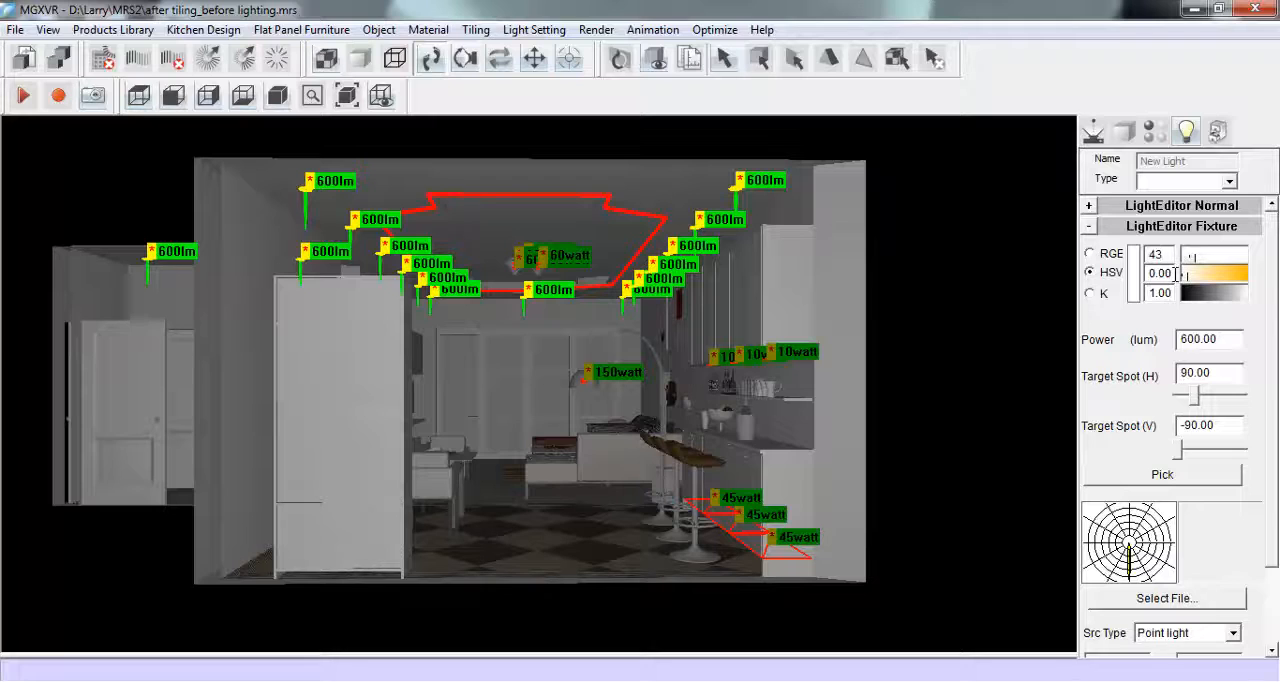
pyautogui.doubleClick(1160, 273)
pyautogui.write('17')
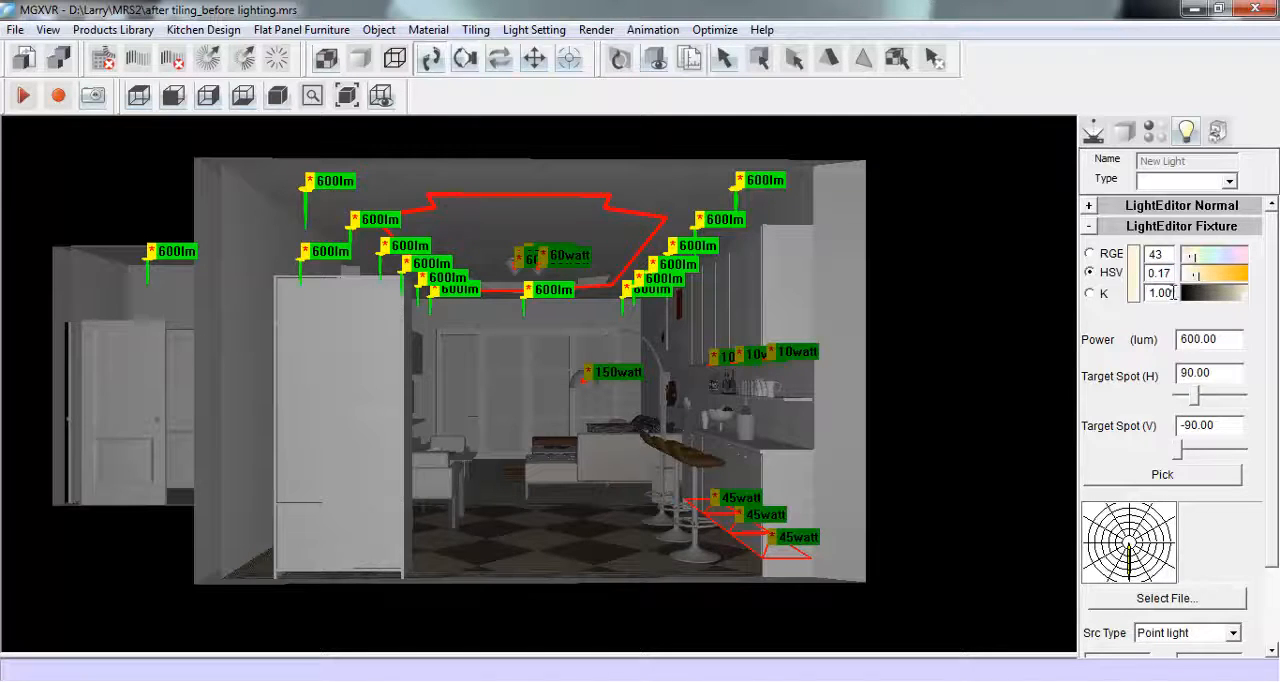
pyautogui.moveTo(1174, 291); pyautogui.dragTo(1146, 292)
pyautogui.write('0.97')
# - Give the ceiling cove light hue 40, saturation 0.17 and value 0.97, with a compact fluorescent lamp source
pyautogui.click(598, 196)
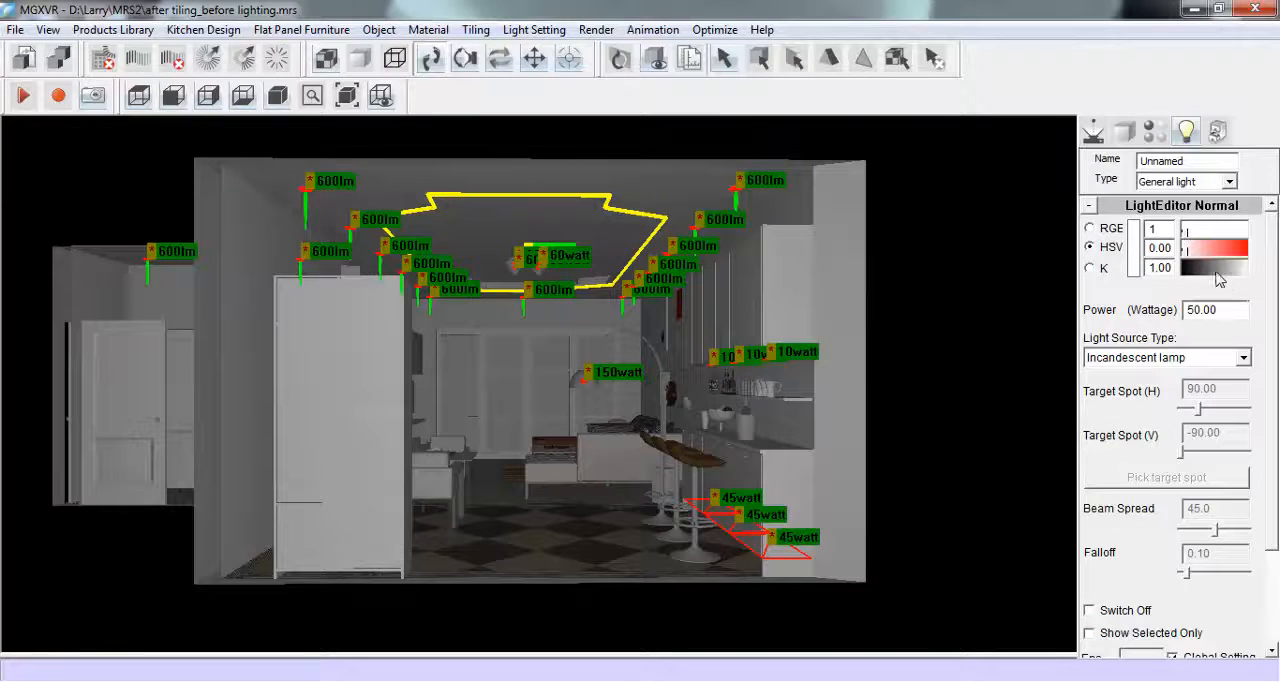
pyautogui.doubleClick(1163, 229)
pyautogui.write('40')
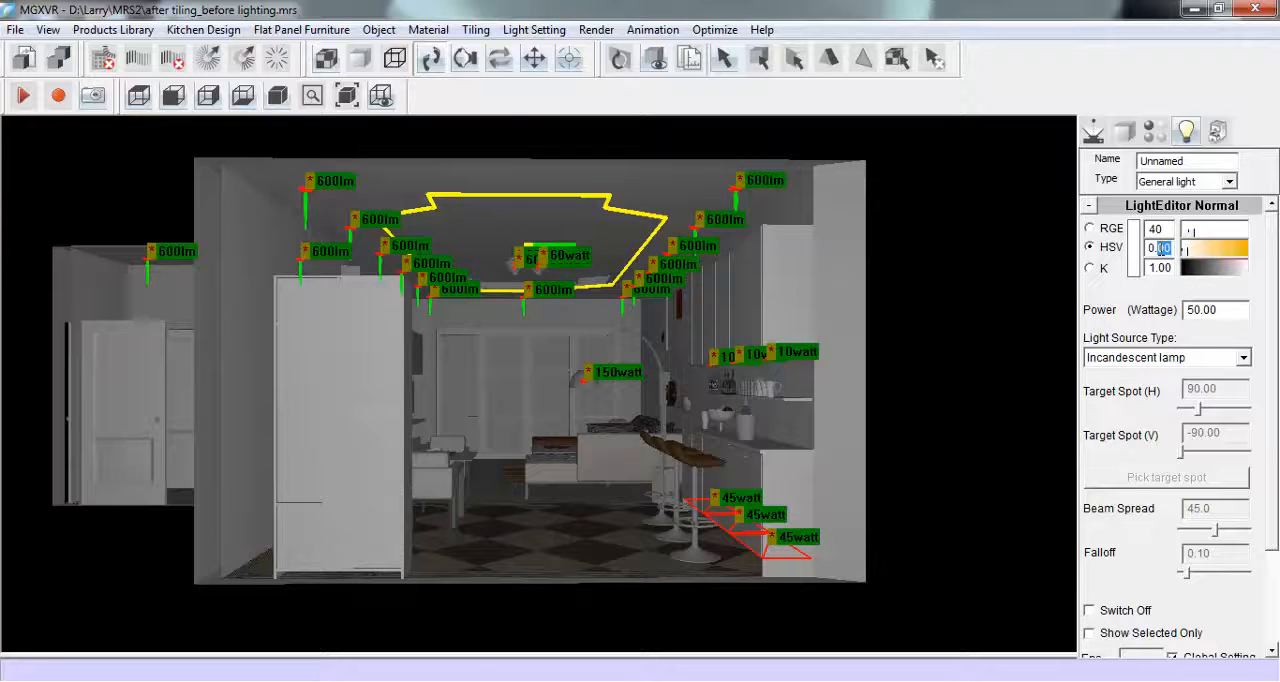
pyautogui.write('17')
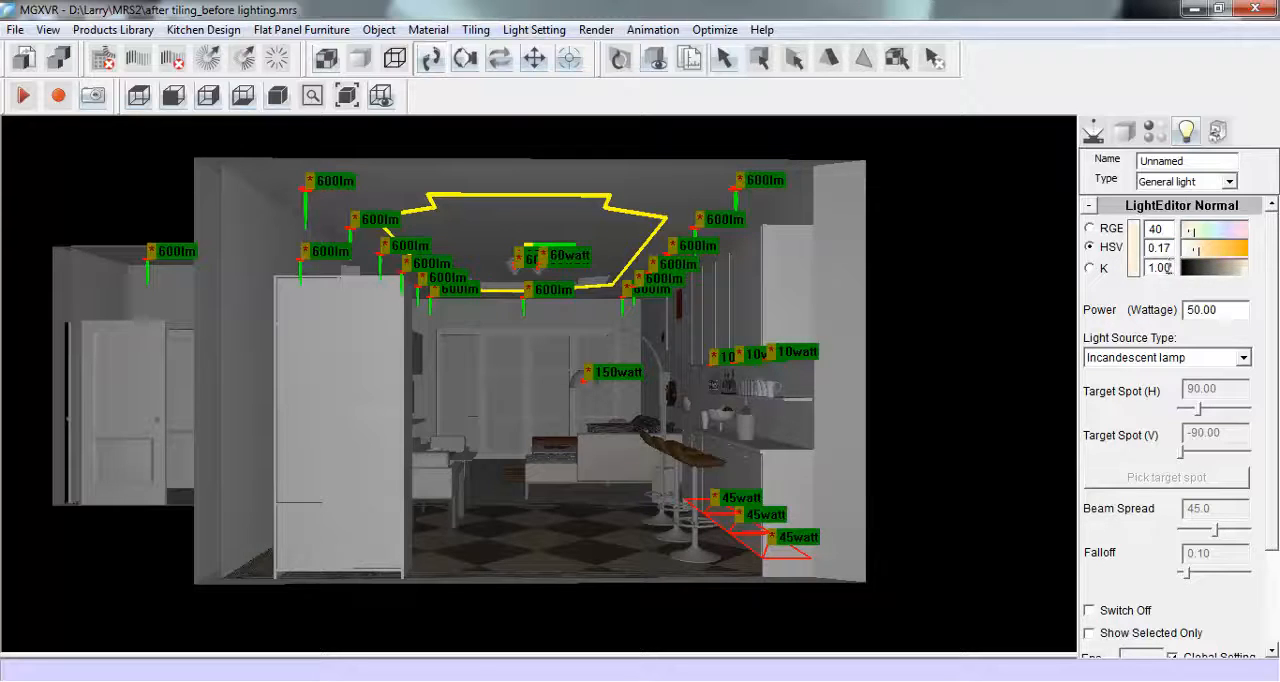
pyautogui.doubleClick(1160, 268)
pyautogui.write('0.97')
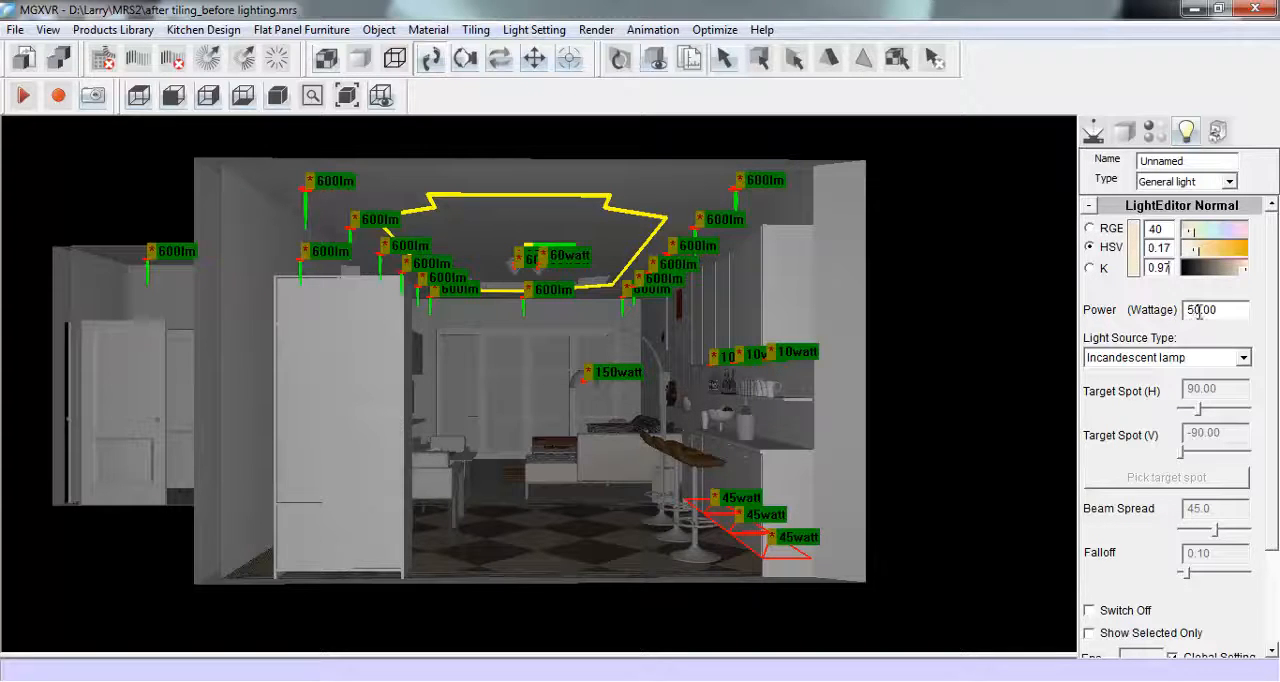
pyautogui.moveTo(1200, 312); pyautogui.dragTo(1164, 304)
pyautogui.click(1243, 358)
pyautogui.click(1160, 432)
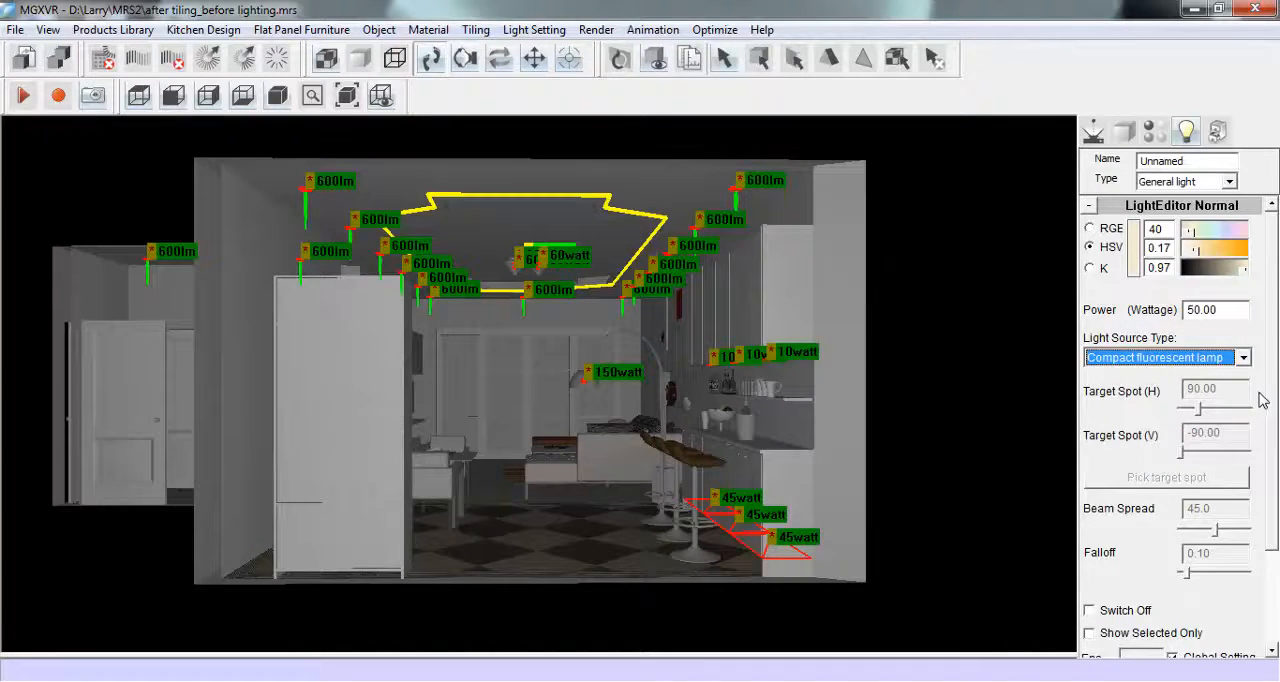
# - Set the three spot lights under the wall cabinets to hue 232, saturation 0.15 and the incandescent lamp source type
pyautogui.moveTo(674, 326); pyautogui.dragTo(836, 362)
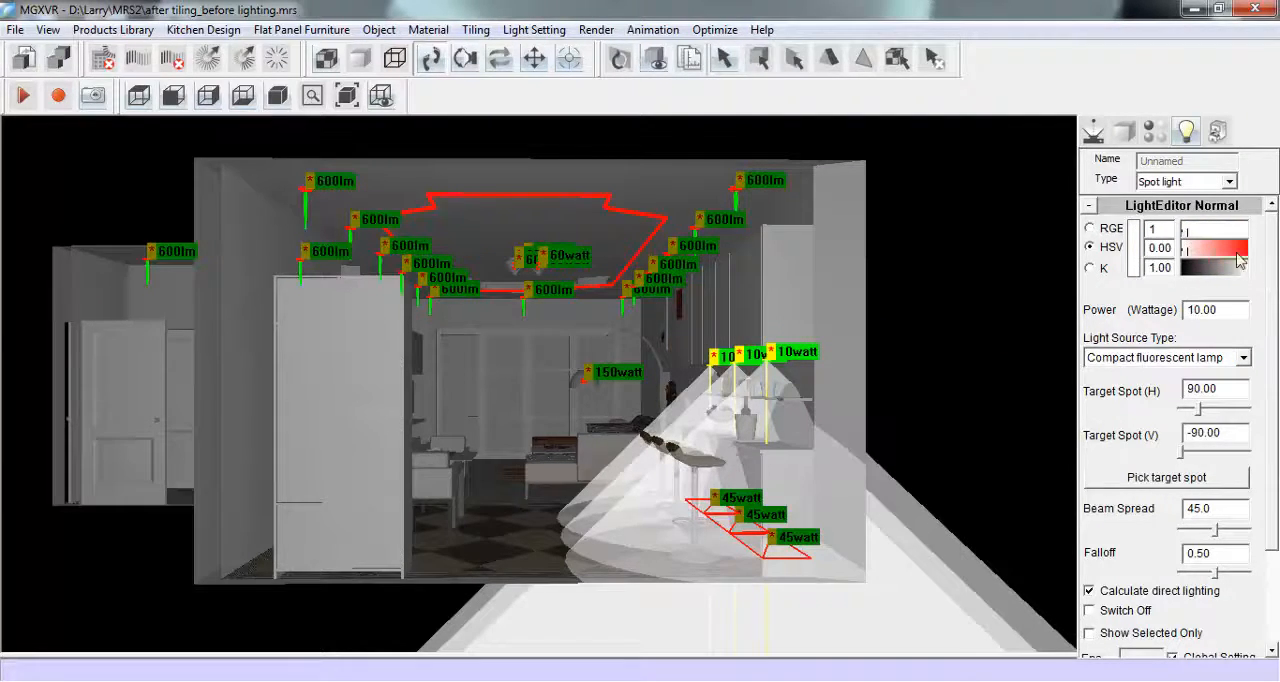
pyautogui.moveTo(1164, 228); pyautogui.dragTo(1143, 228)
pyautogui.write('232')
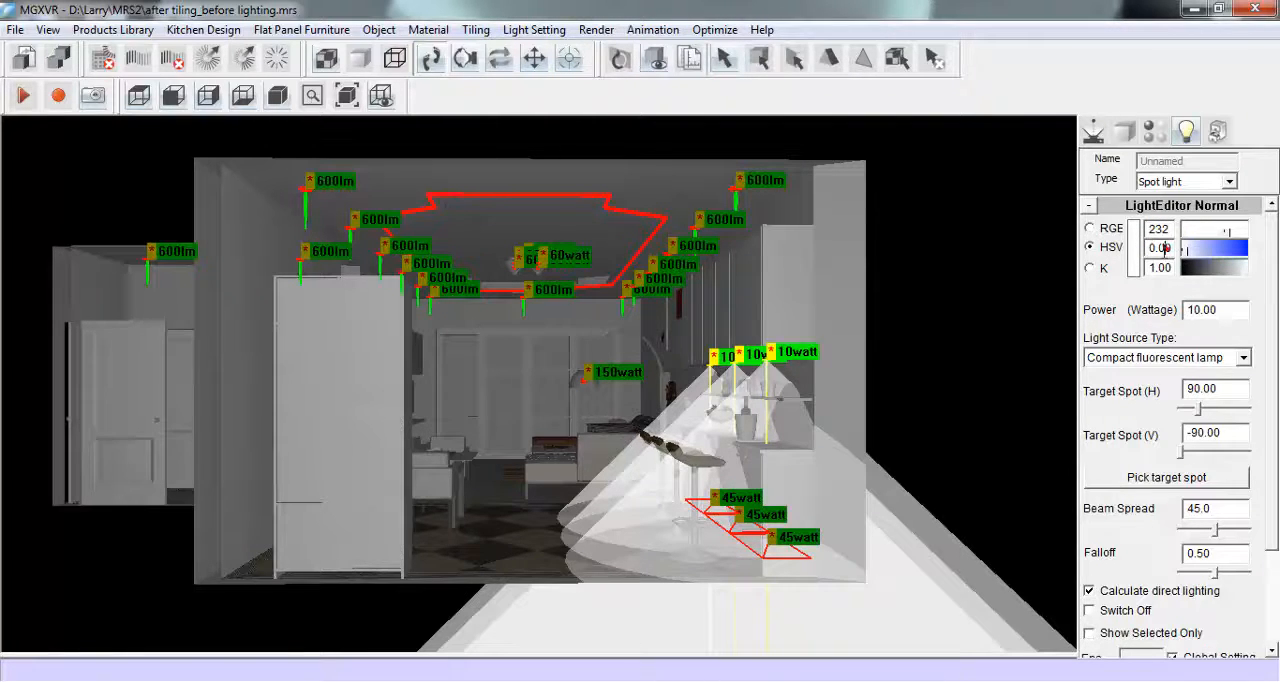
pyautogui.write('15')
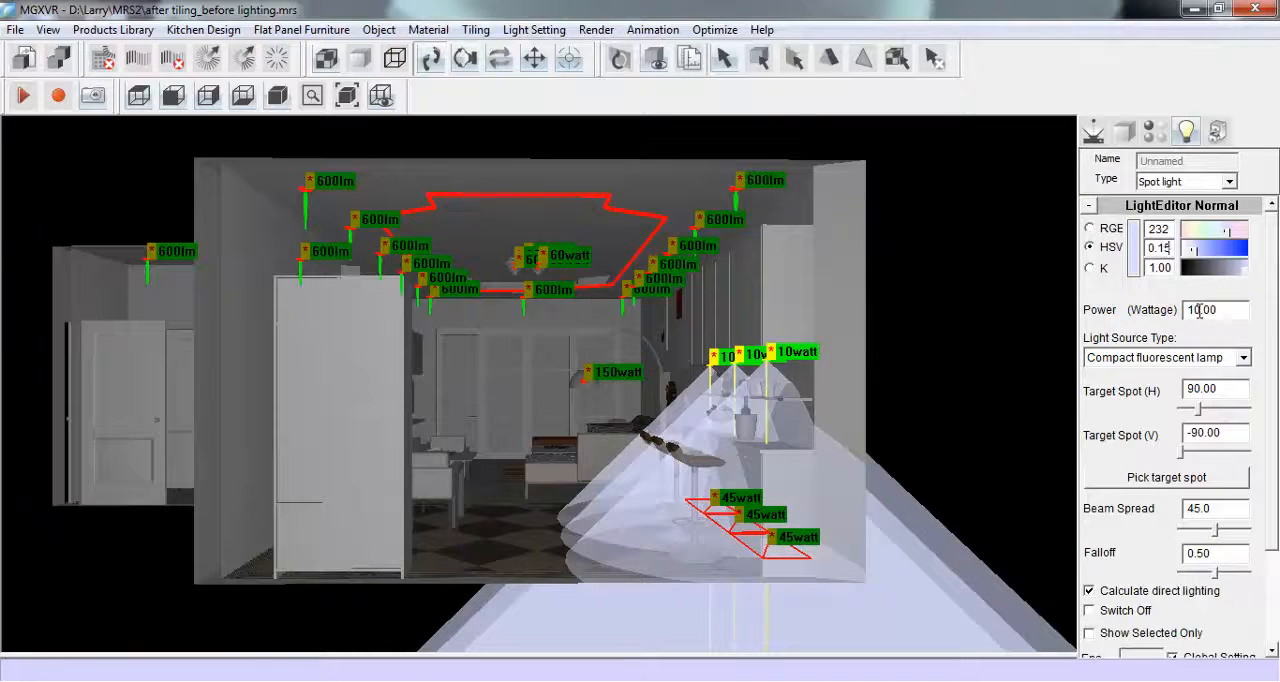
pyautogui.click(1242, 358)
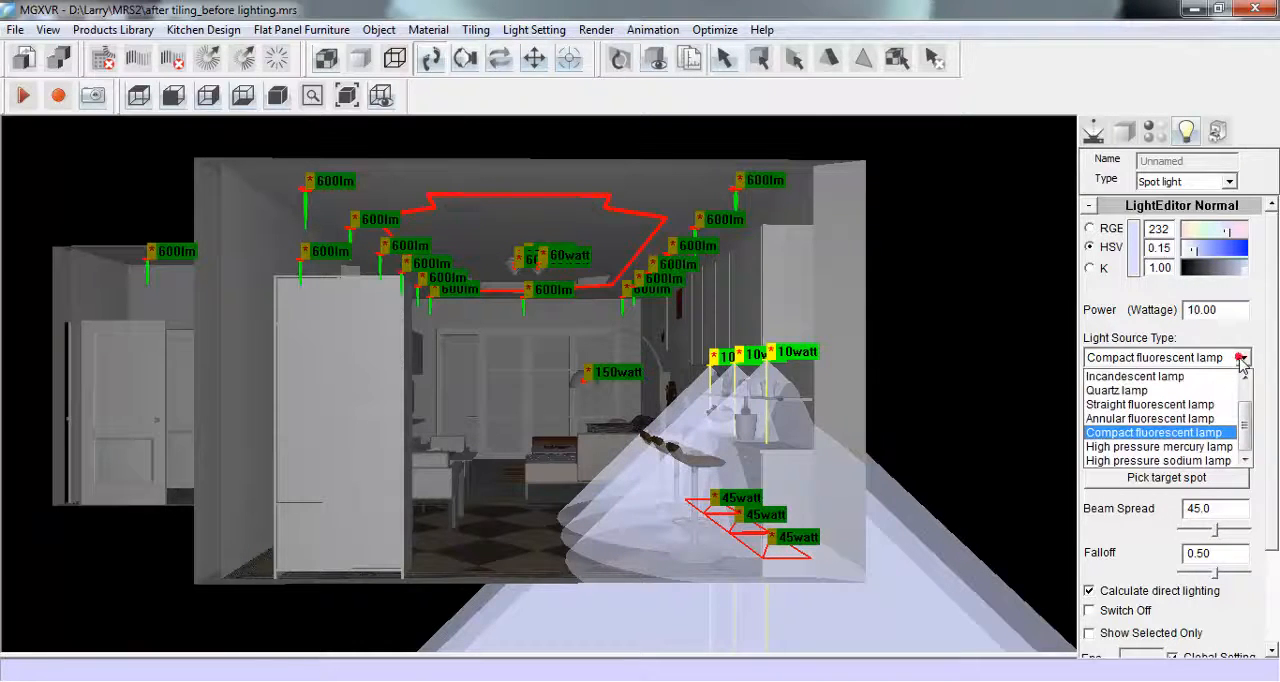
pyautogui.click(1212, 376)
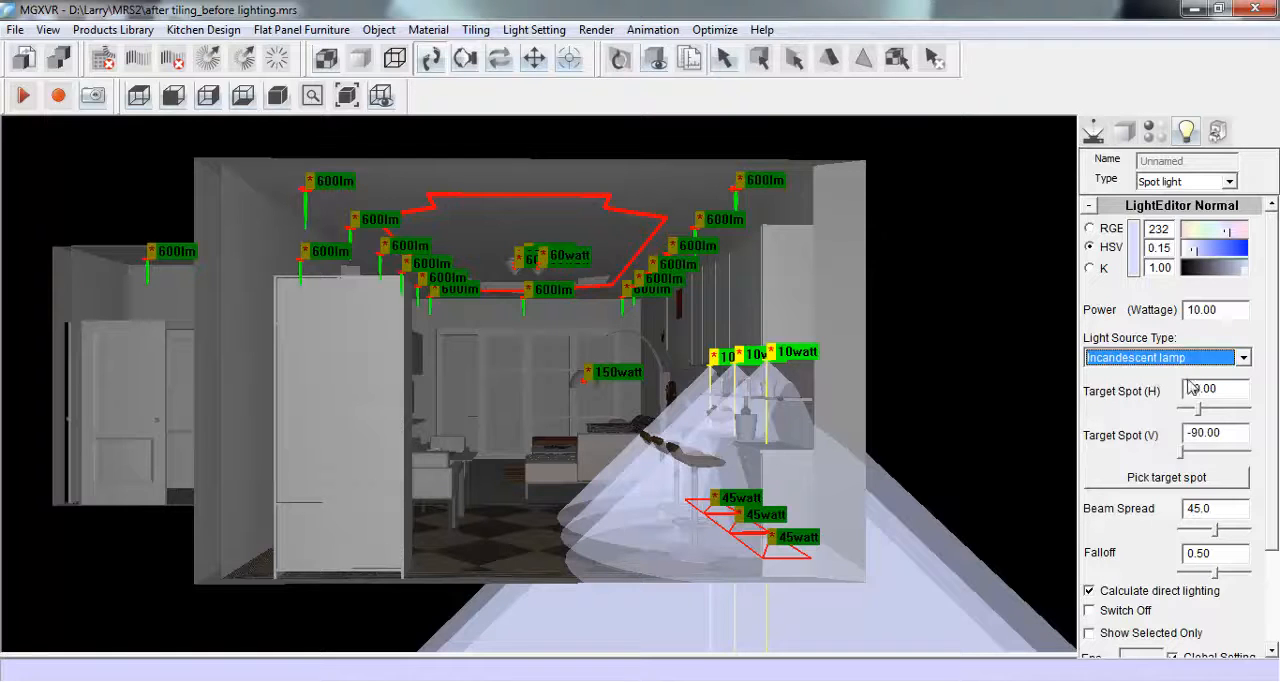
# - Set the three floor-level cabinet lights to hue 232, saturation 0.15, 5 watts and the compact fluorescent lamp source type
pyautogui.moveTo(664, 476); pyautogui.dragTo(843, 580)
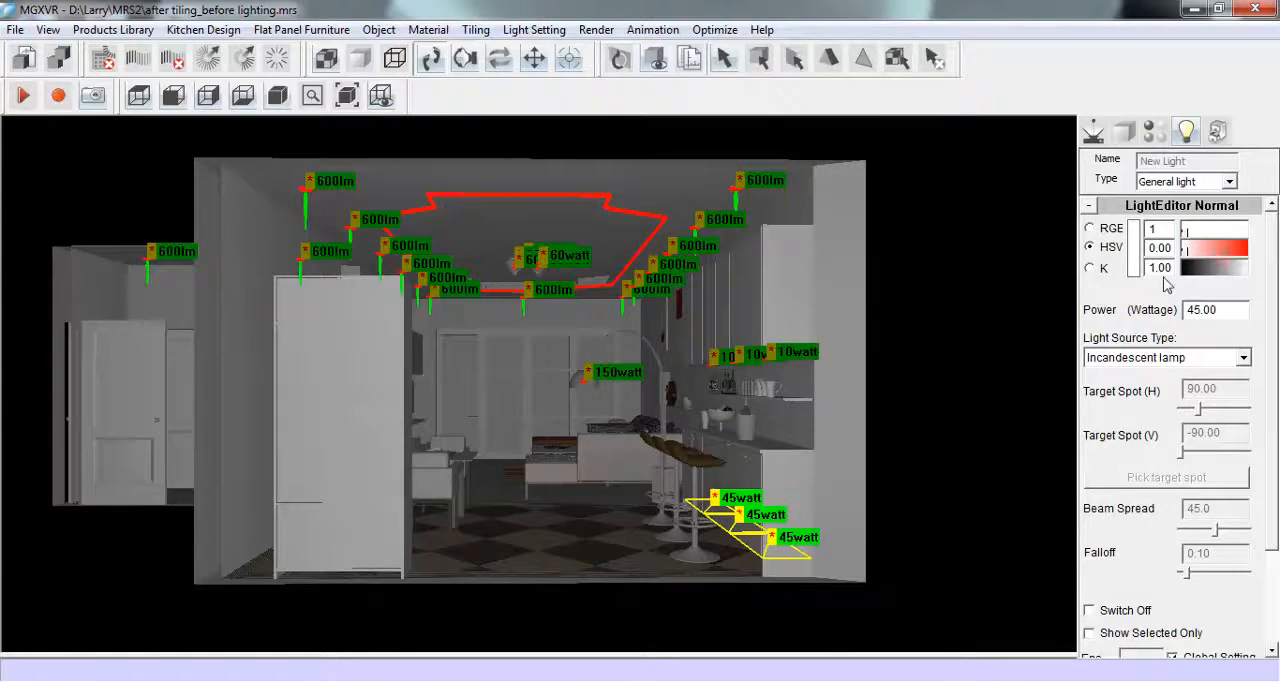
pyautogui.doubleClick(1150, 229)
pyautogui.write('232')
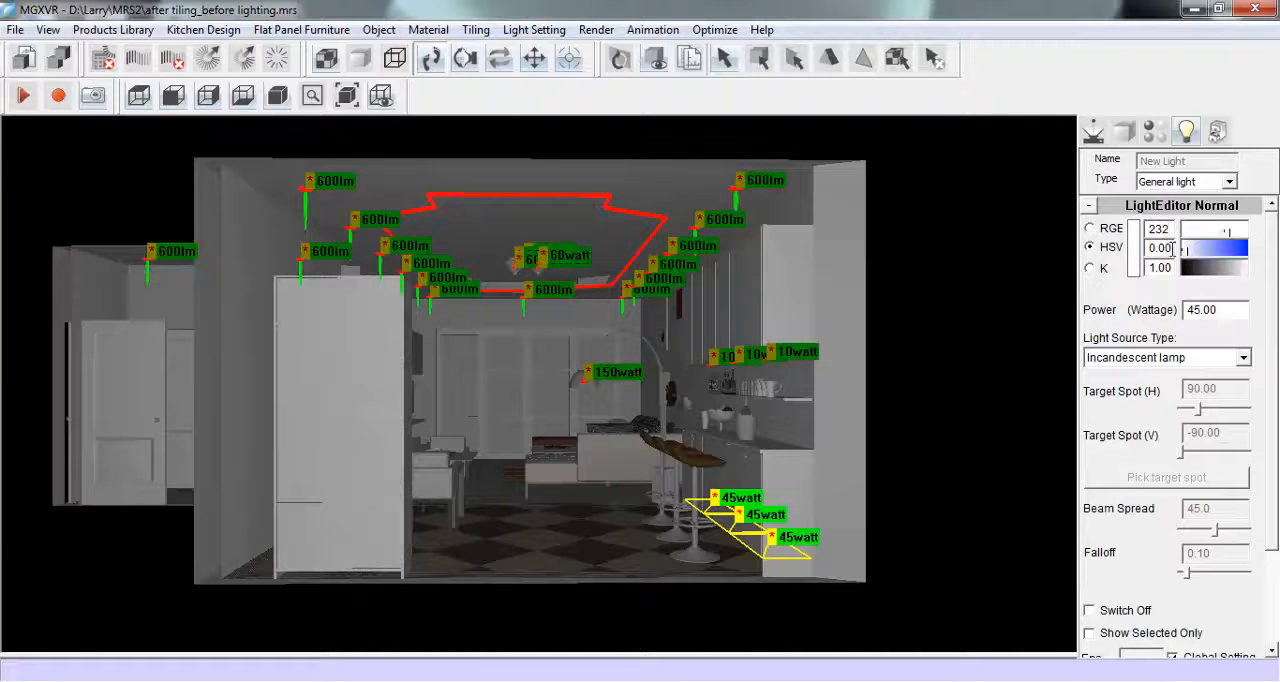
pyautogui.write('15')
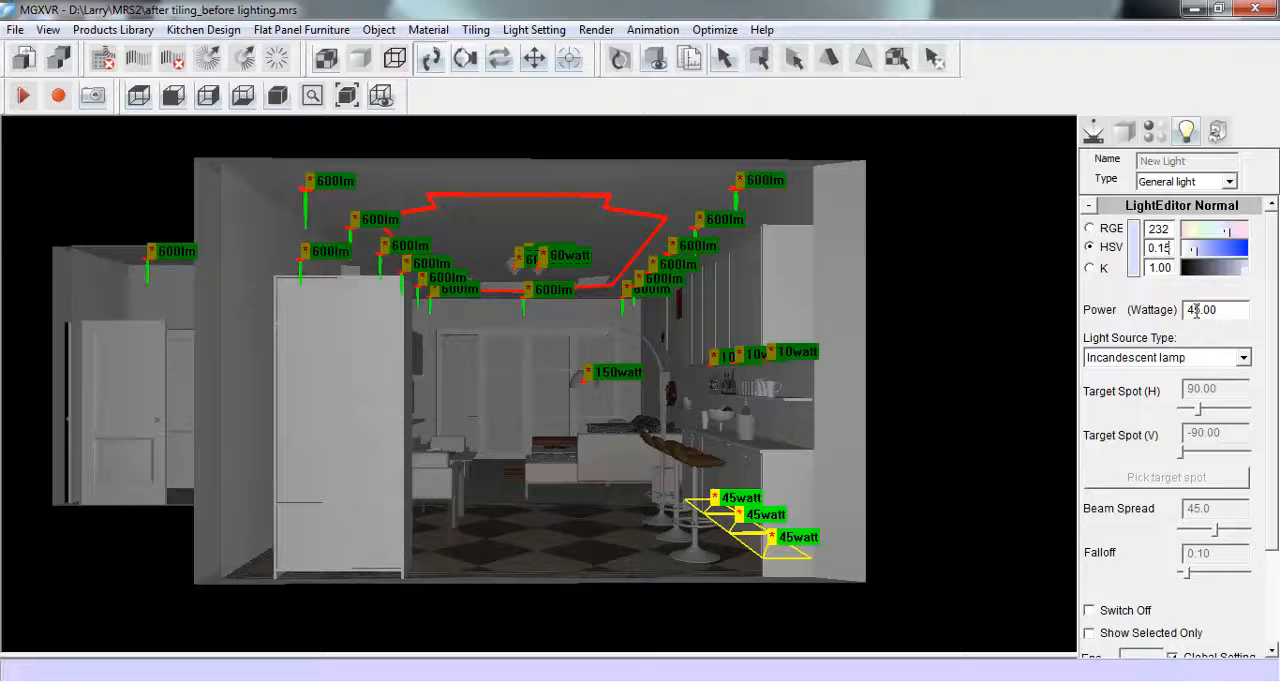
pyautogui.press('Delete')
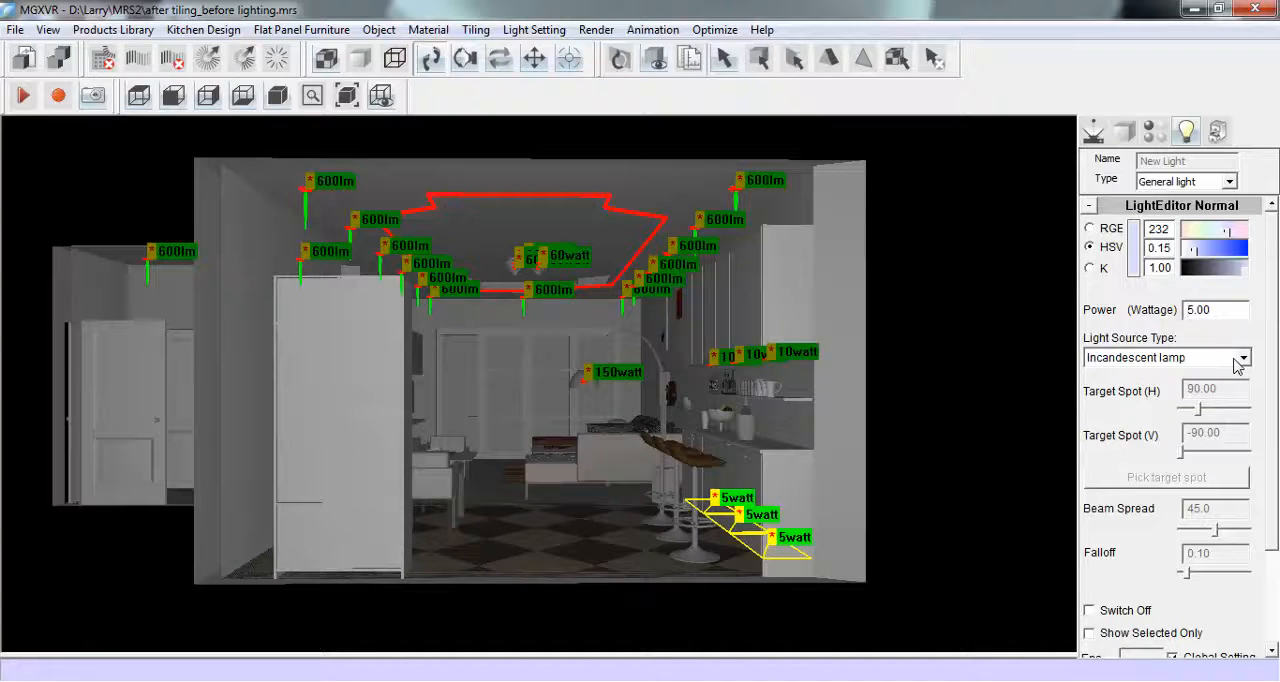
pyautogui.click(1240, 358)
pyautogui.click(1140, 425)
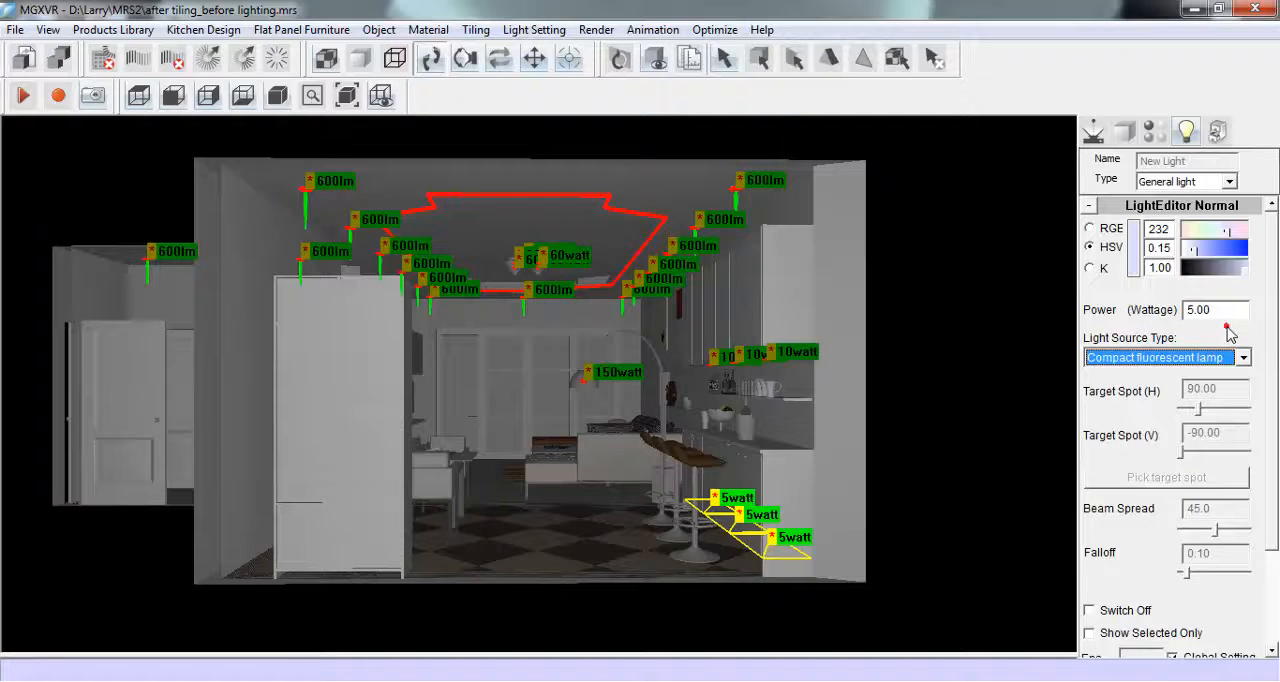
# - Place the camera inside the room looking towards the far glass doors, and run the lighting calculation at High precision
pyautogui.click(1093, 131)
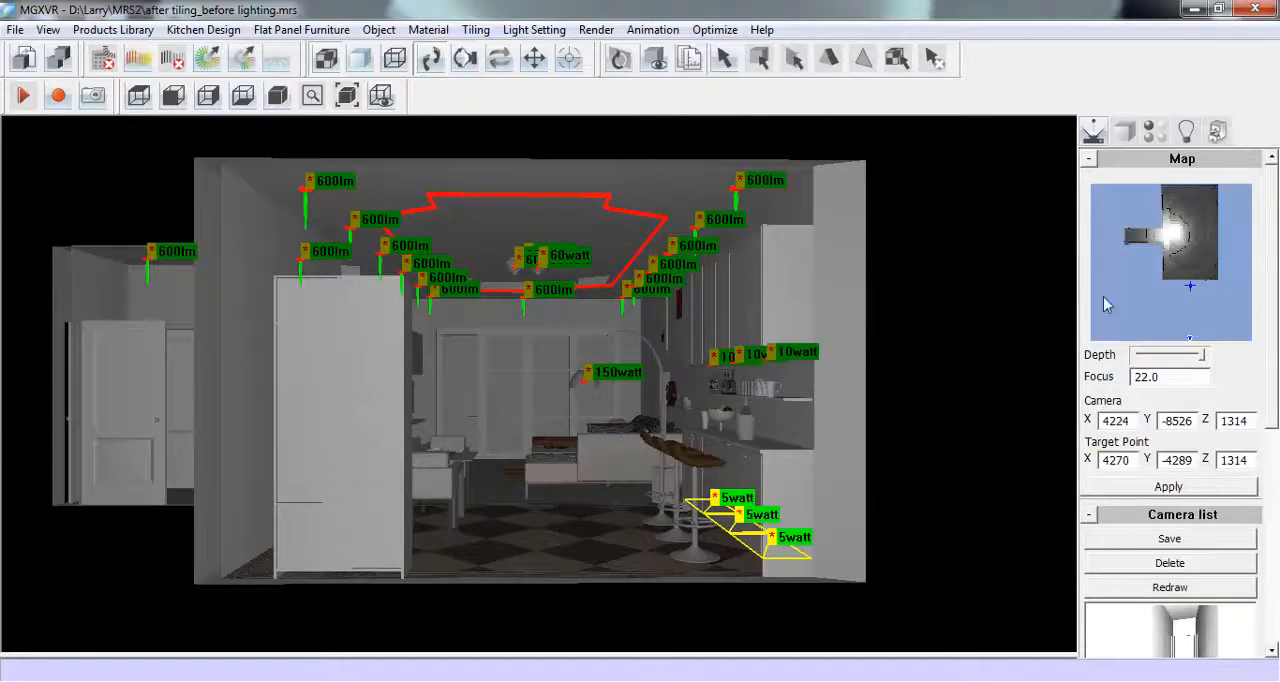
pyautogui.click(1205, 265)
pyautogui.click(1178, 212)
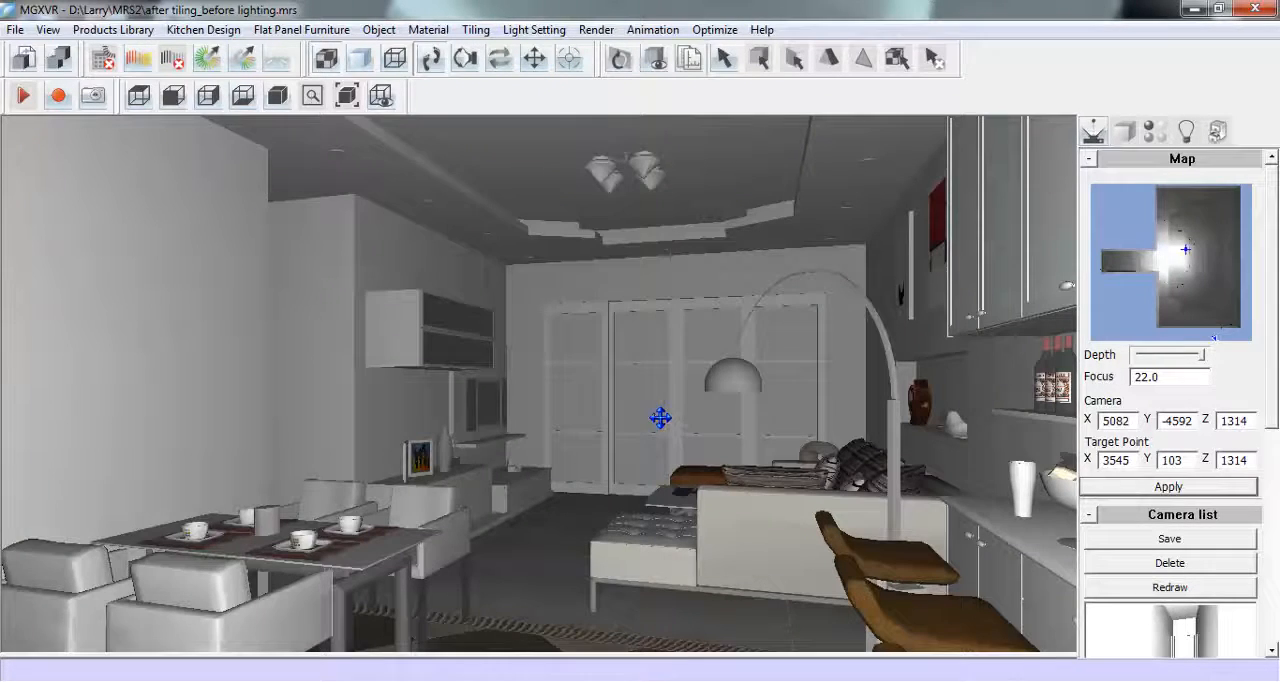
pyautogui.click(150, 62)
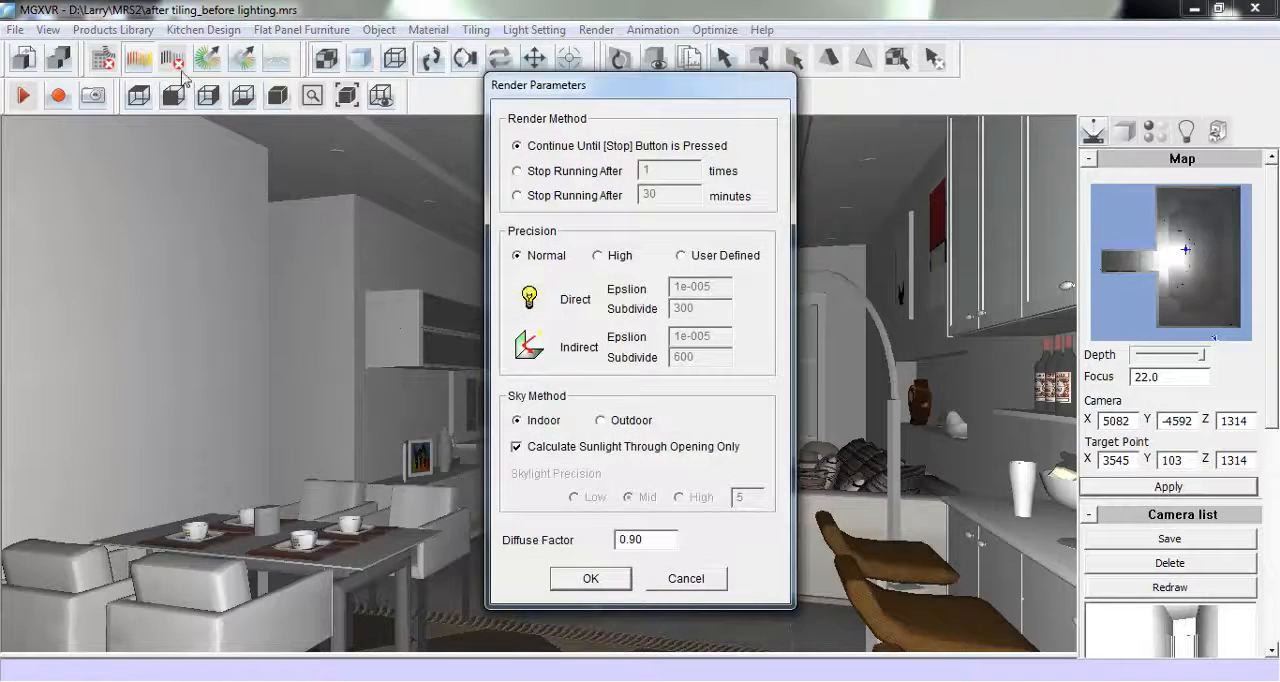
pyautogui.click(601, 258)
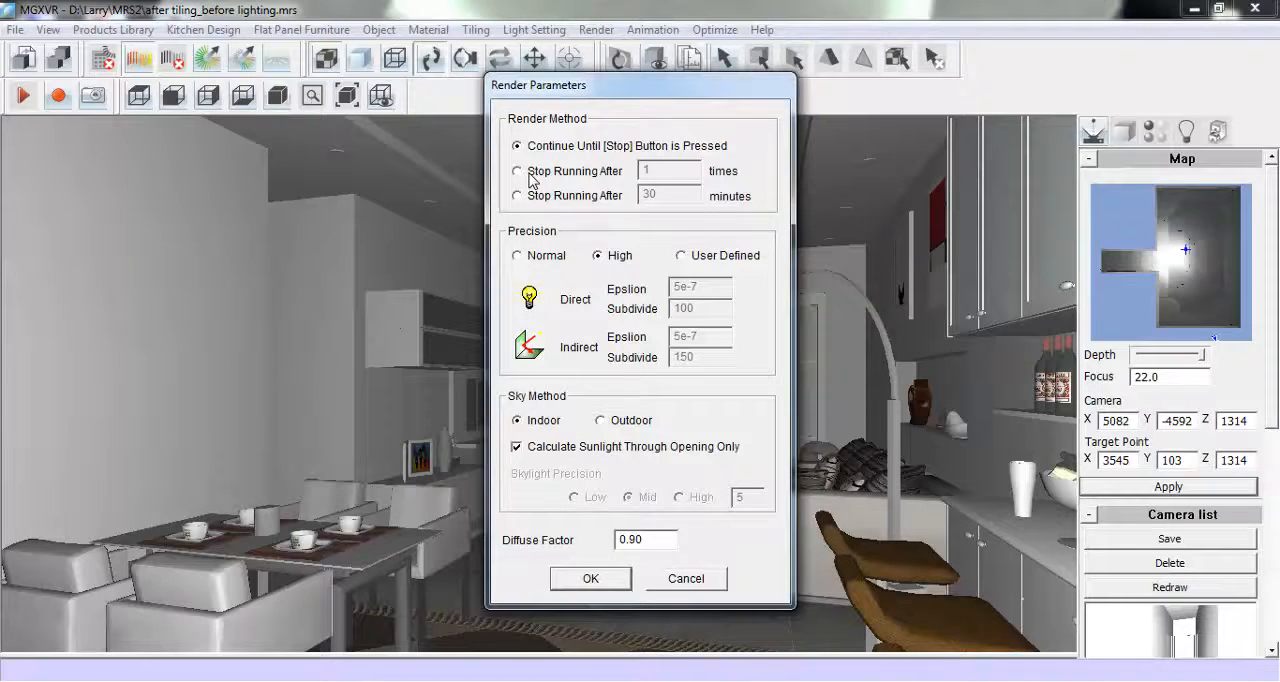
pyautogui.click(591, 580)
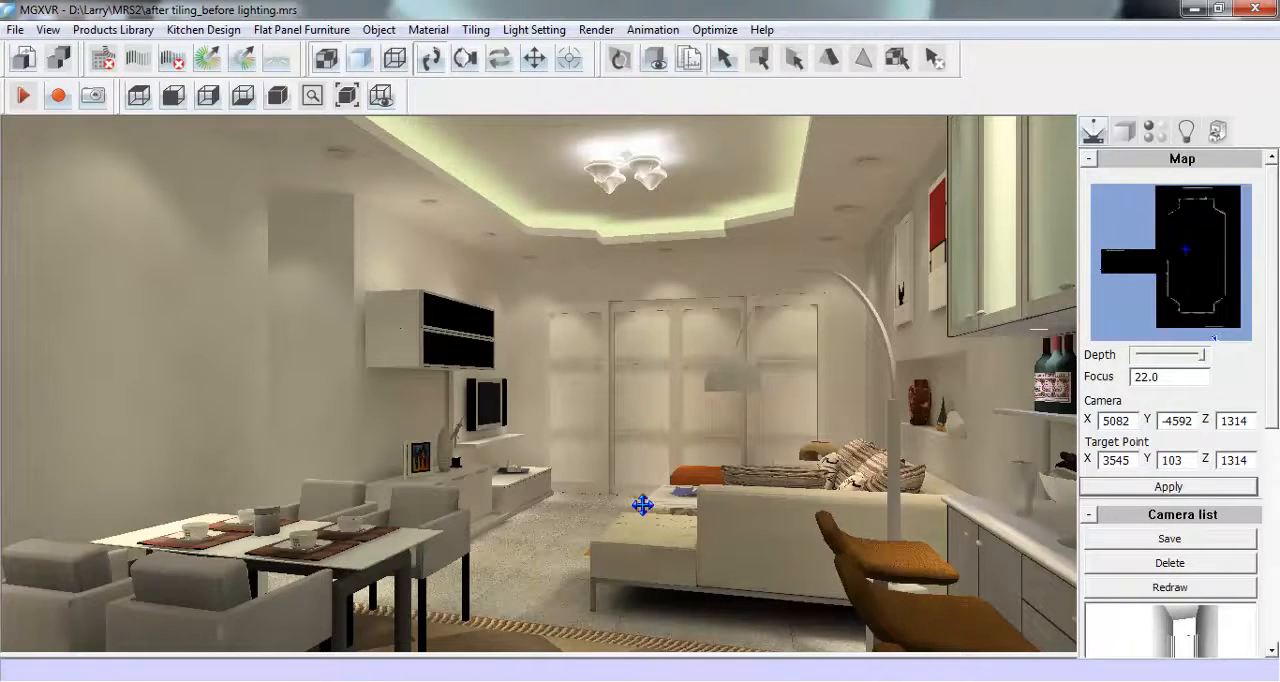
# - Auto-adjust the rendered lighting, raising brightness and black and slightly lowering exposure, contrast and white
pyautogui.click(279, 62)
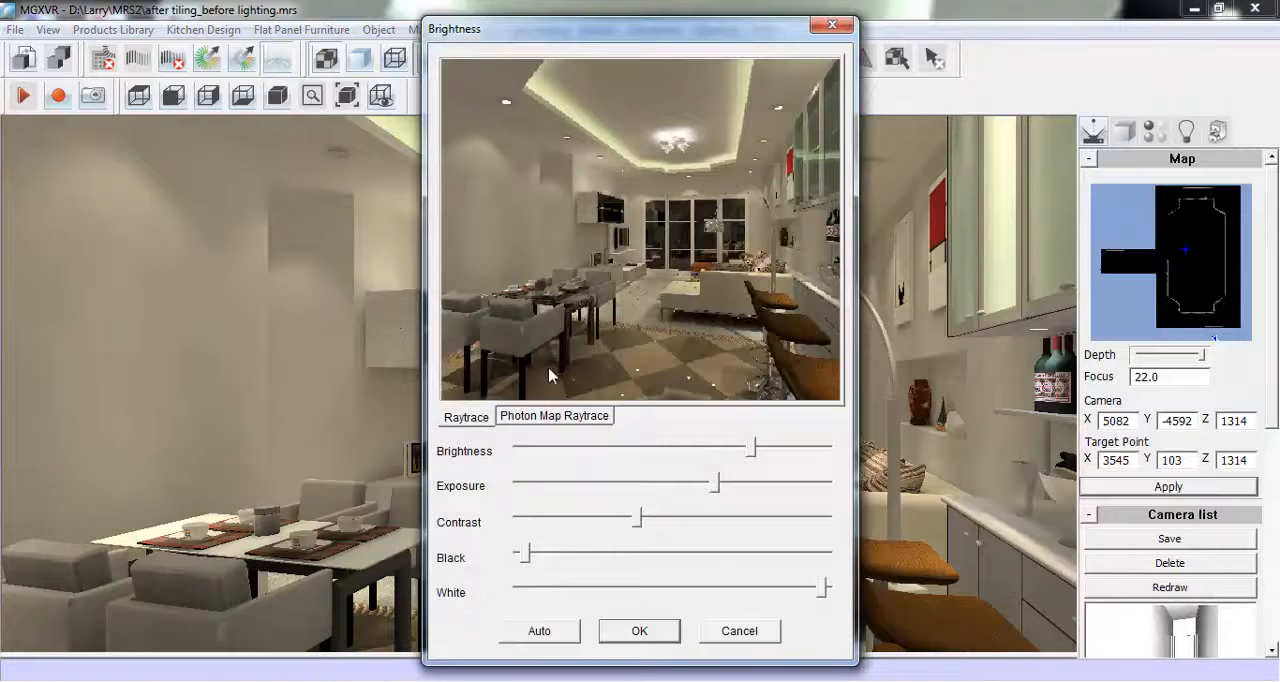
pyautogui.click(565, 638)
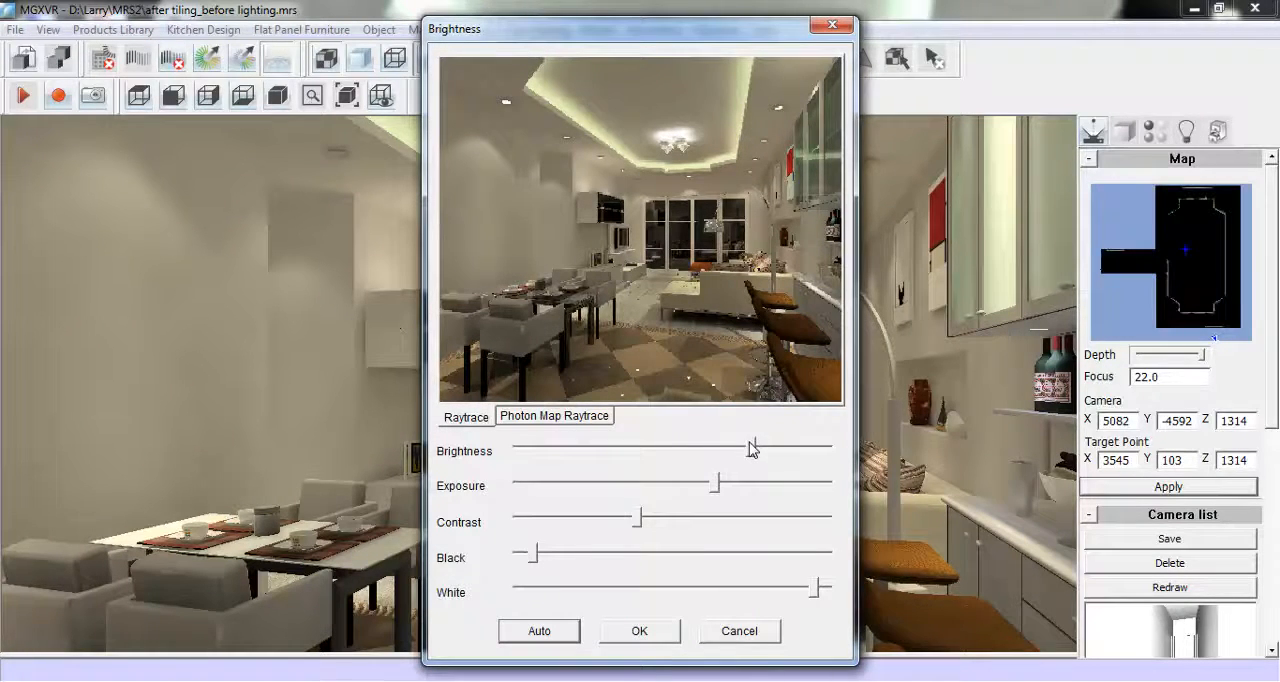
pyautogui.moveTo(752, 450); pyautogui.dragTo(778, 455)
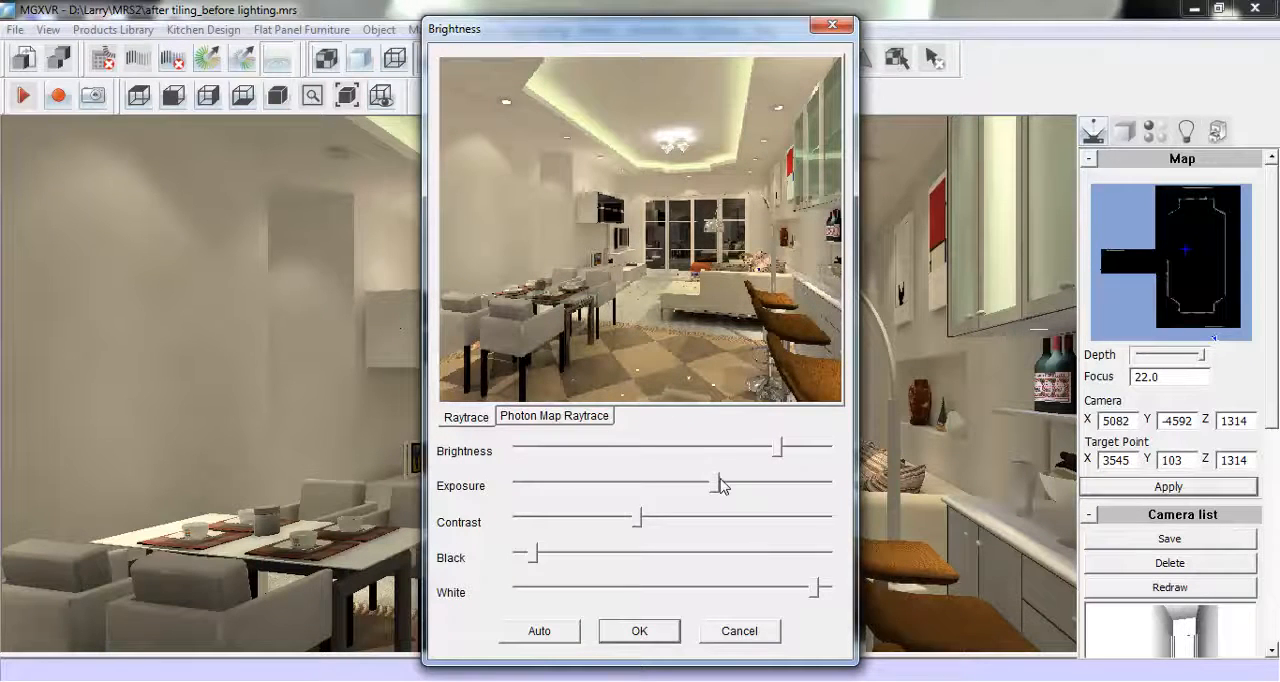
pyautogui.moveTo(716, 485); pyautogui.dragTo(703, 485)
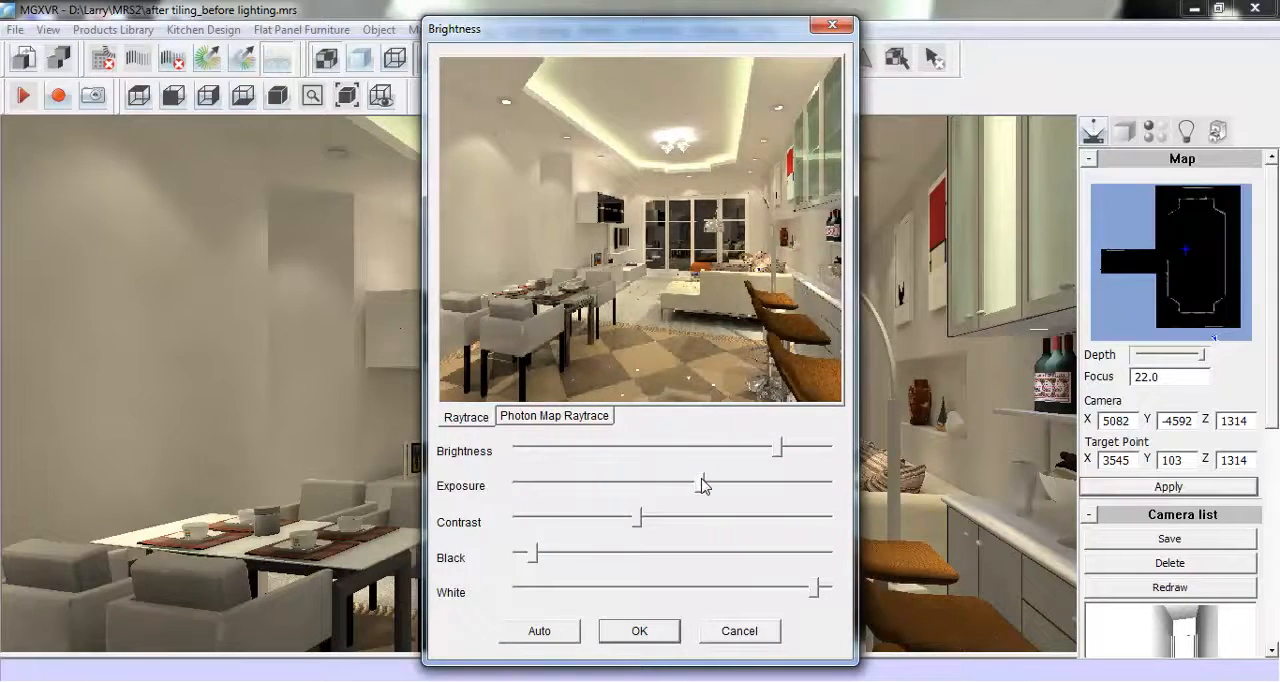
pyautogui.moveTo(641, 530); pyautogui.dragTo(614, 532)
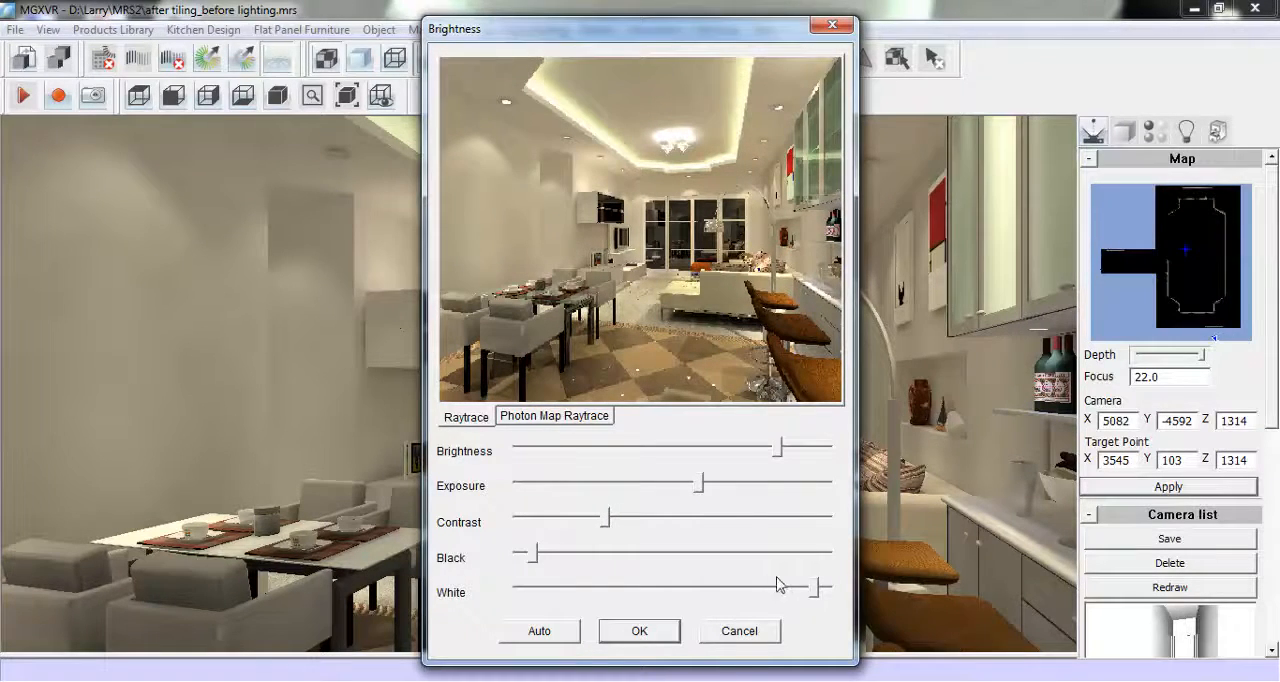
pyautogui.moveTo(812, 594)
pyautogui.mouseDown()
pyautogui.moveTo(793, 591)
pyautogui.moveTo(806, 591)
pyautogui.mouseUp()
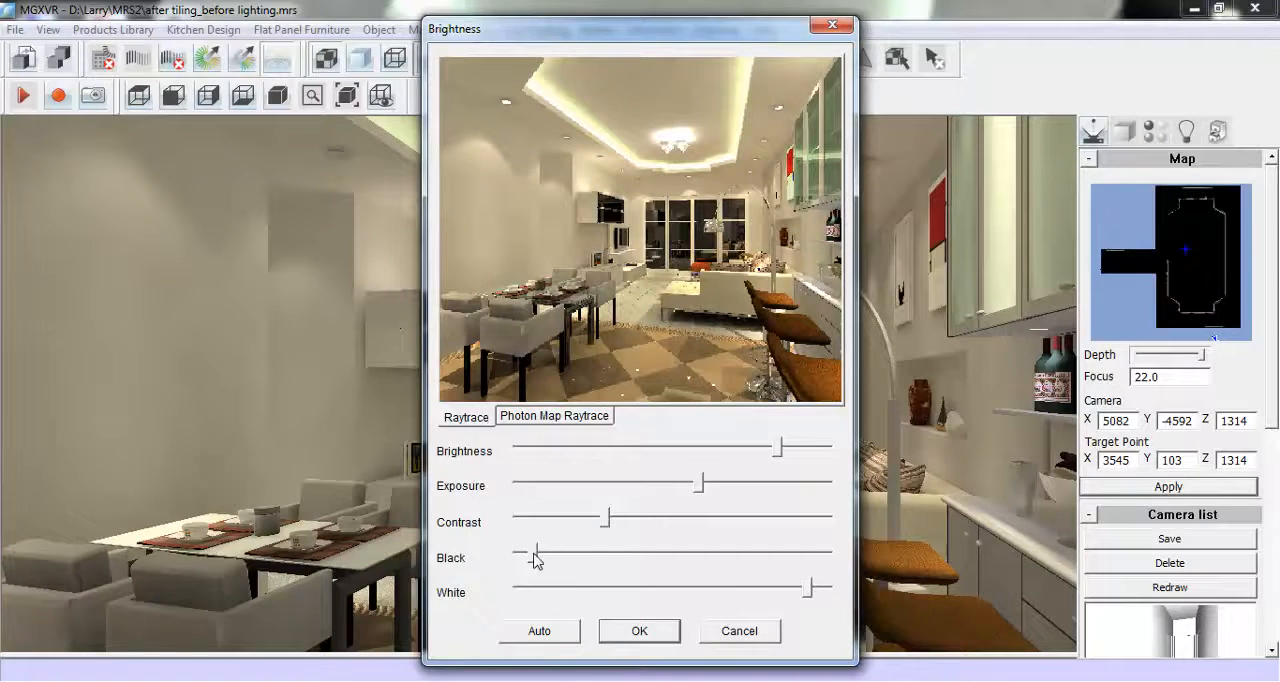
pyautogui.moveTo(532, 561); pyautogui.dragTo(542, 558)
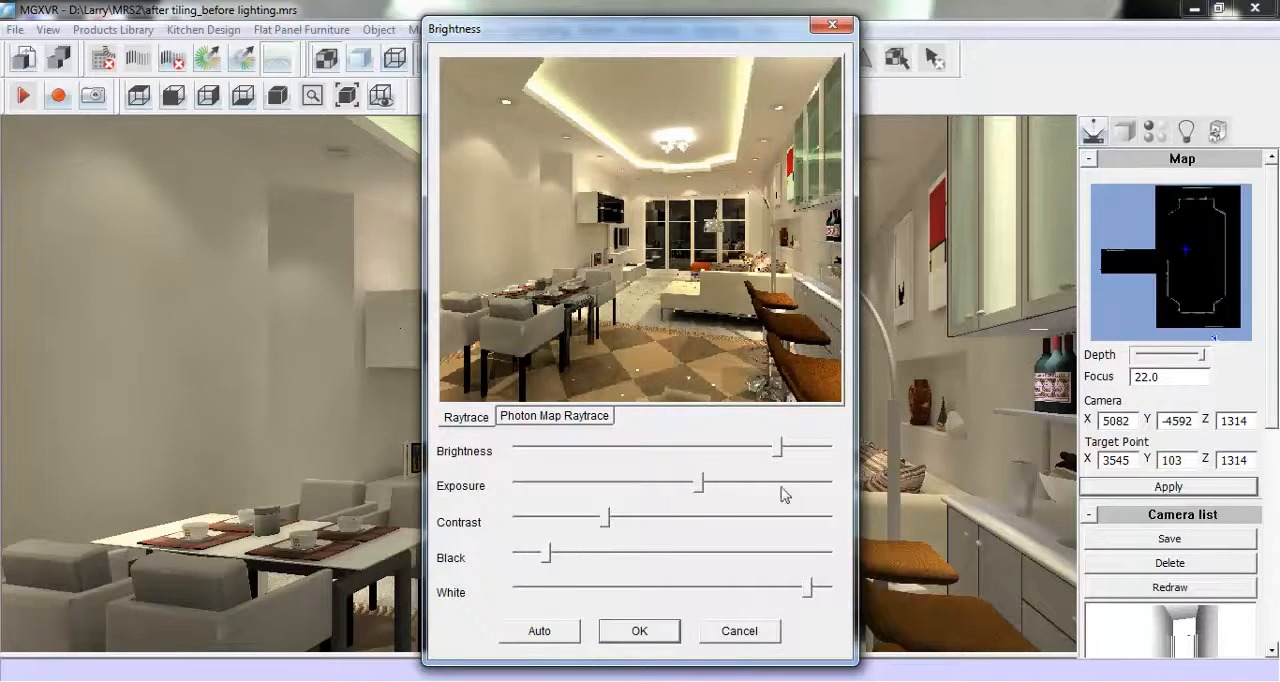
pyautogui.moveTo(780, 454); pyautogui.dragTo(786, 456)
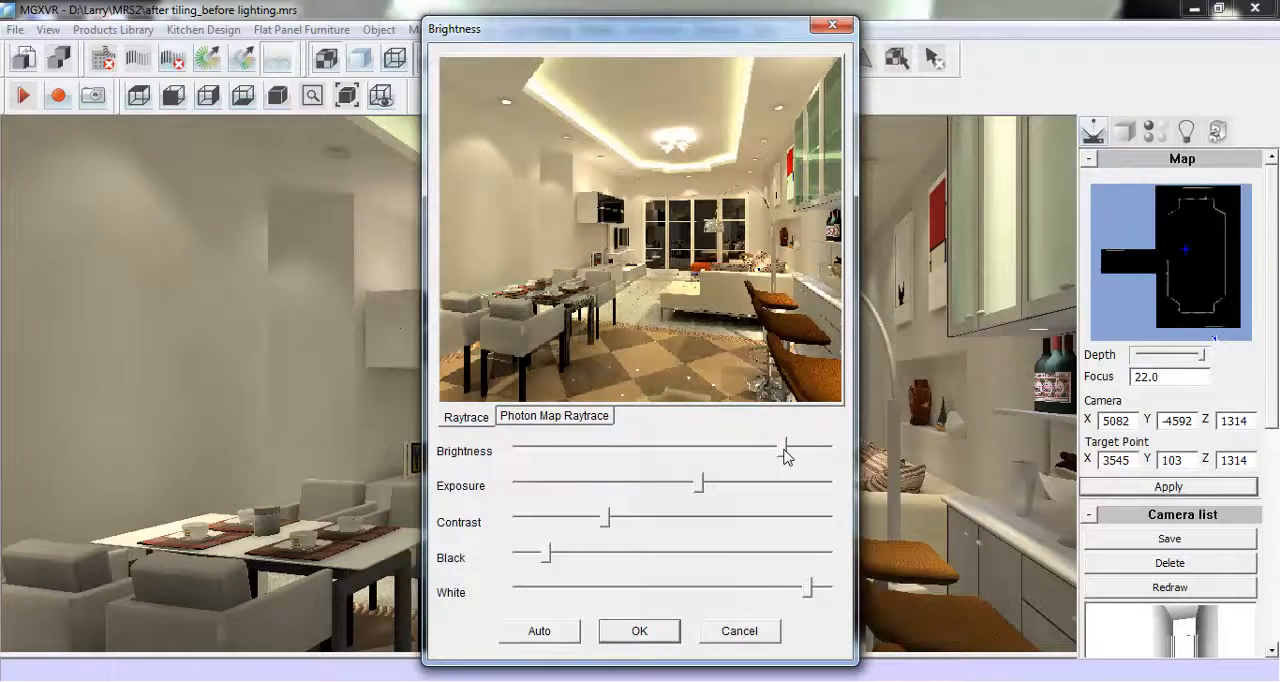
pyautogui.click(630, 631)
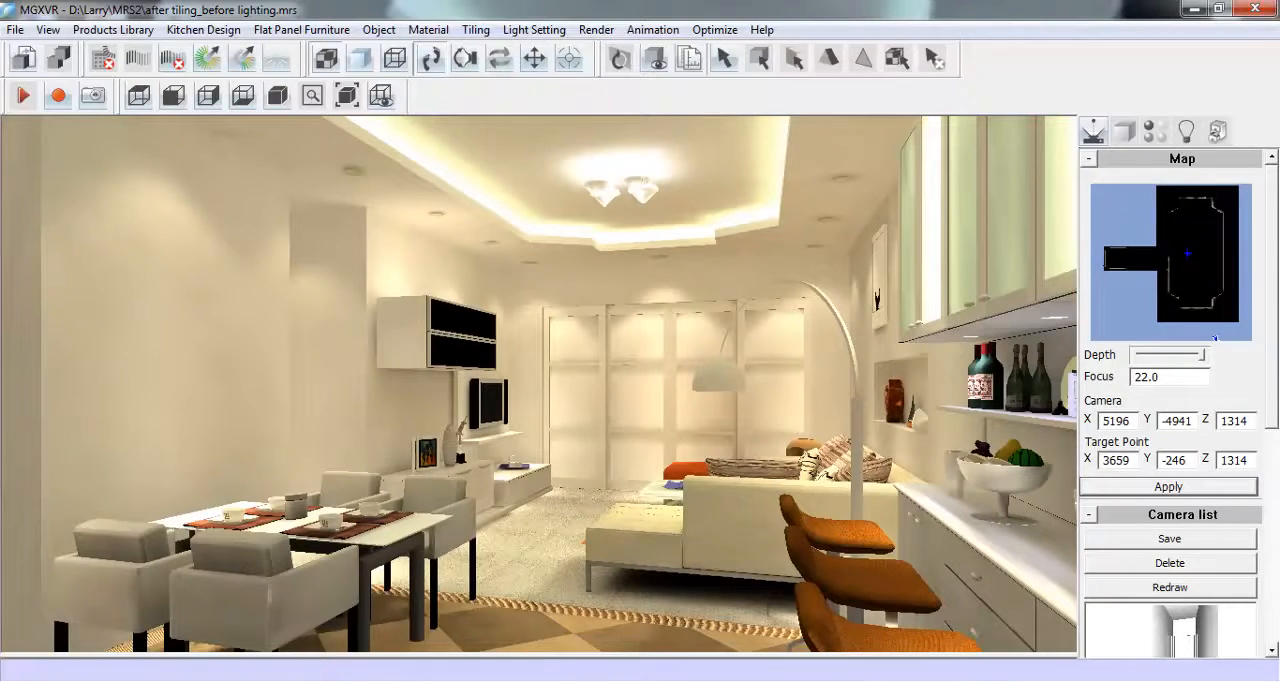
# - Try the Q68.jpg and VR003912.jpg textures from the MRS2 folder on the picture wall beside the kitchen cabinets
pyautogui.click(310, 681)
pyautogui.click(731, 605)
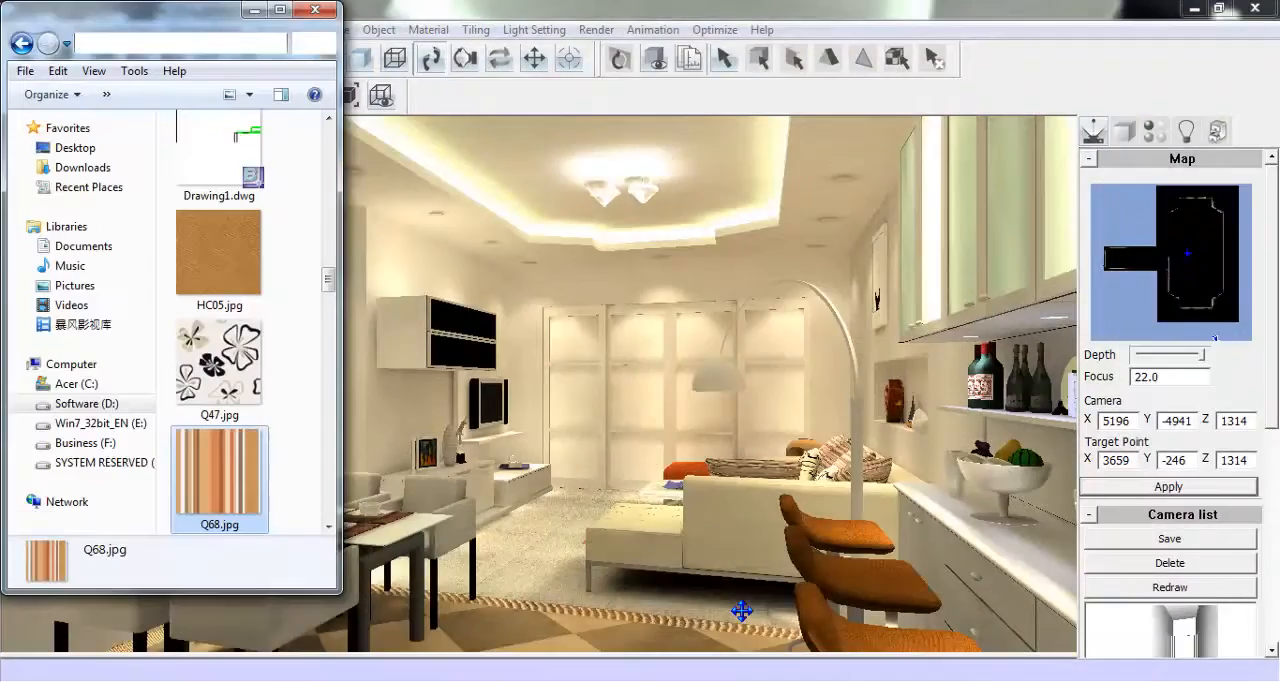
pyautogui.scroll(-1, 330, 290)
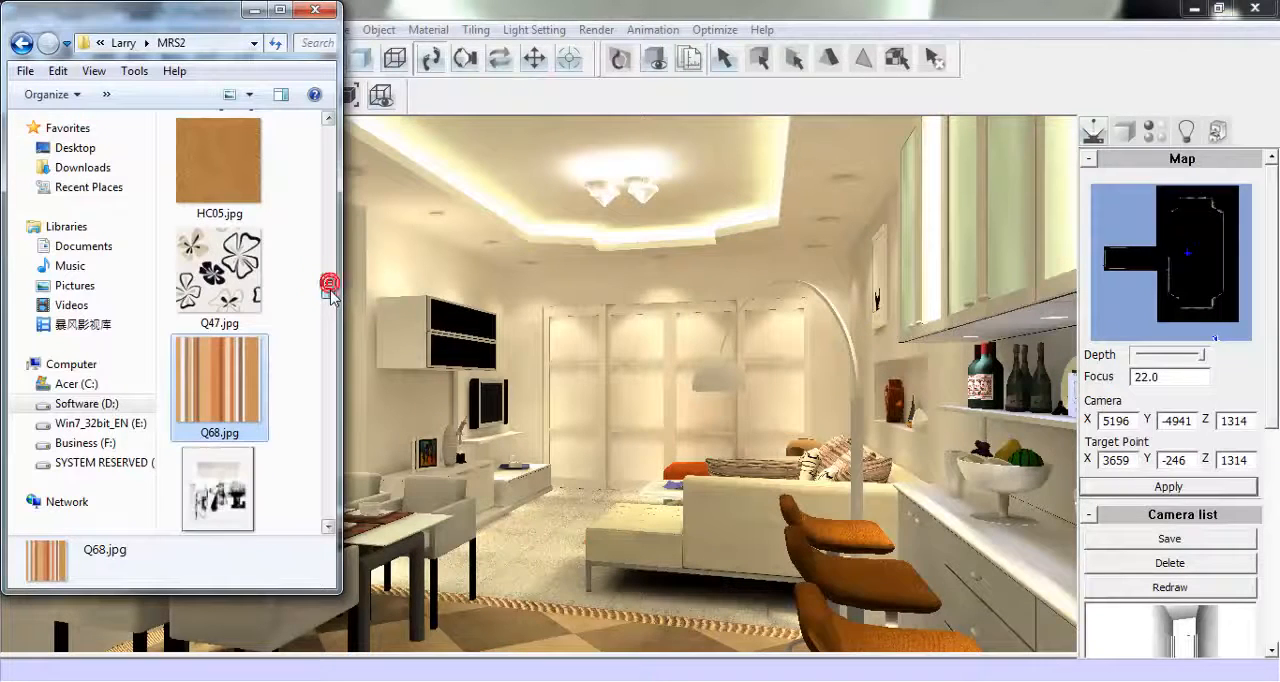
pyautogui.moveTo(245, 370); pyautogui.dragTo(875, 340)
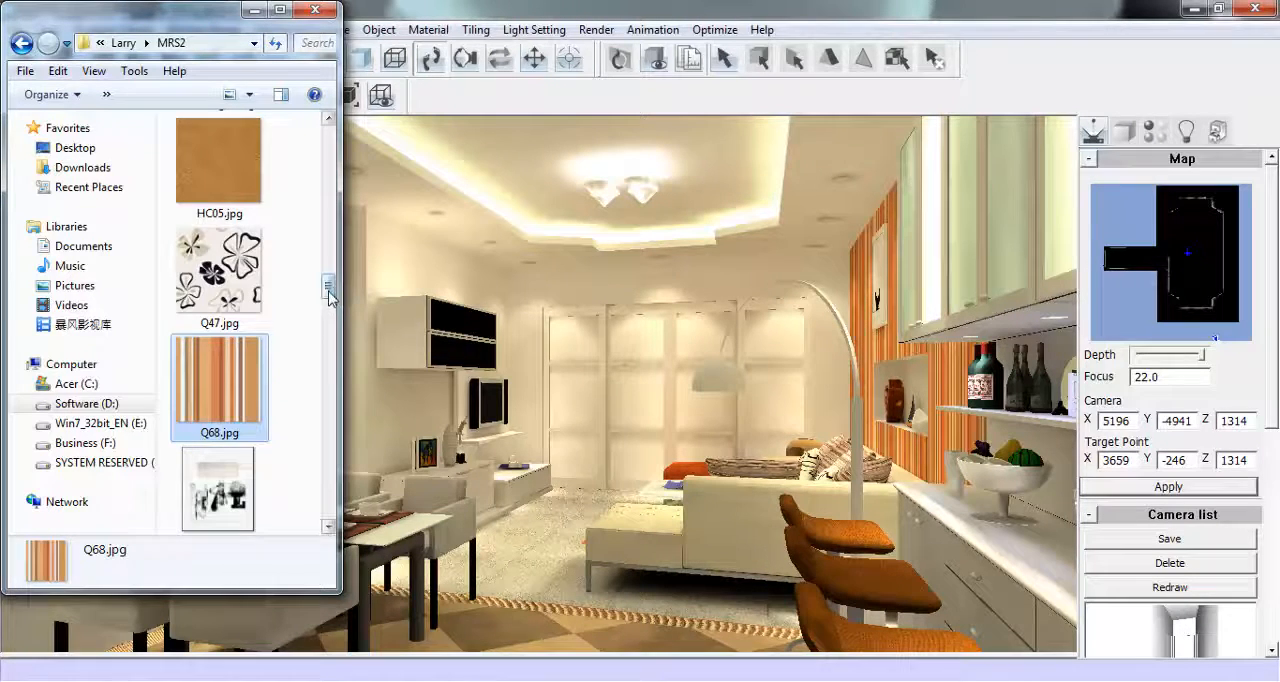
pyautogui.moveTo(329, 289); pyautogui.dragTo(350, 405)
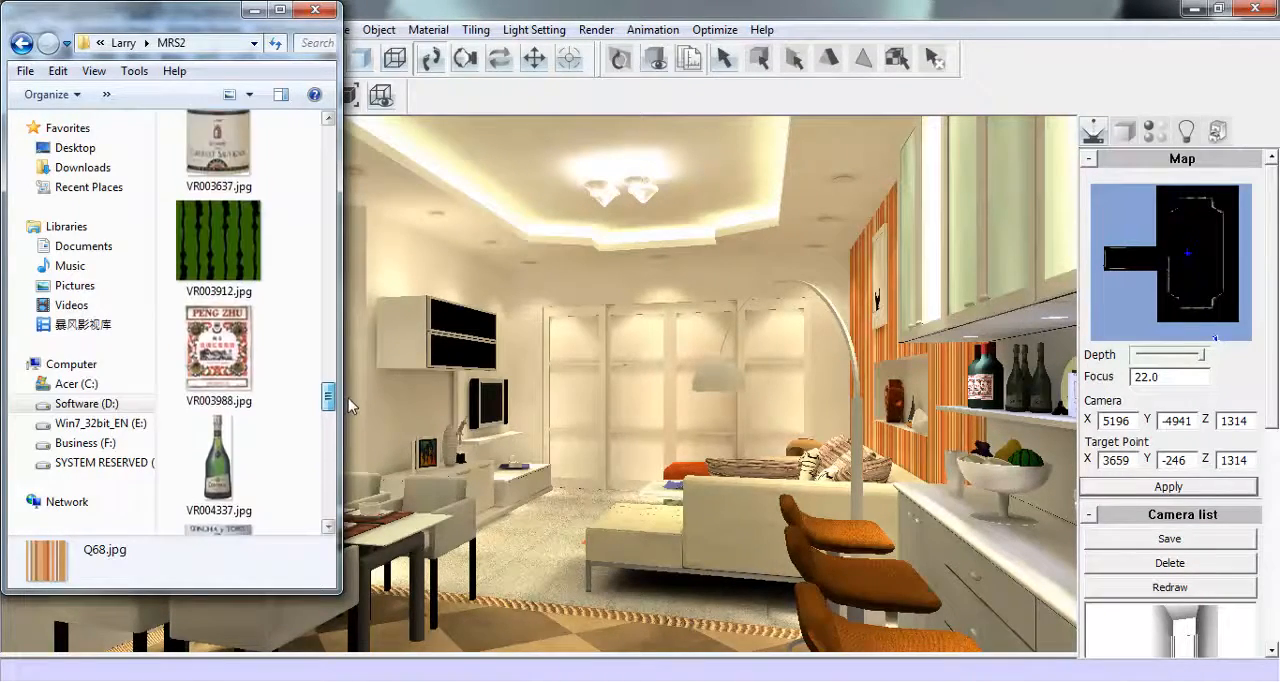
pyautogui.moveTo(220, 245); pyautogui.dragTo(866, 340)
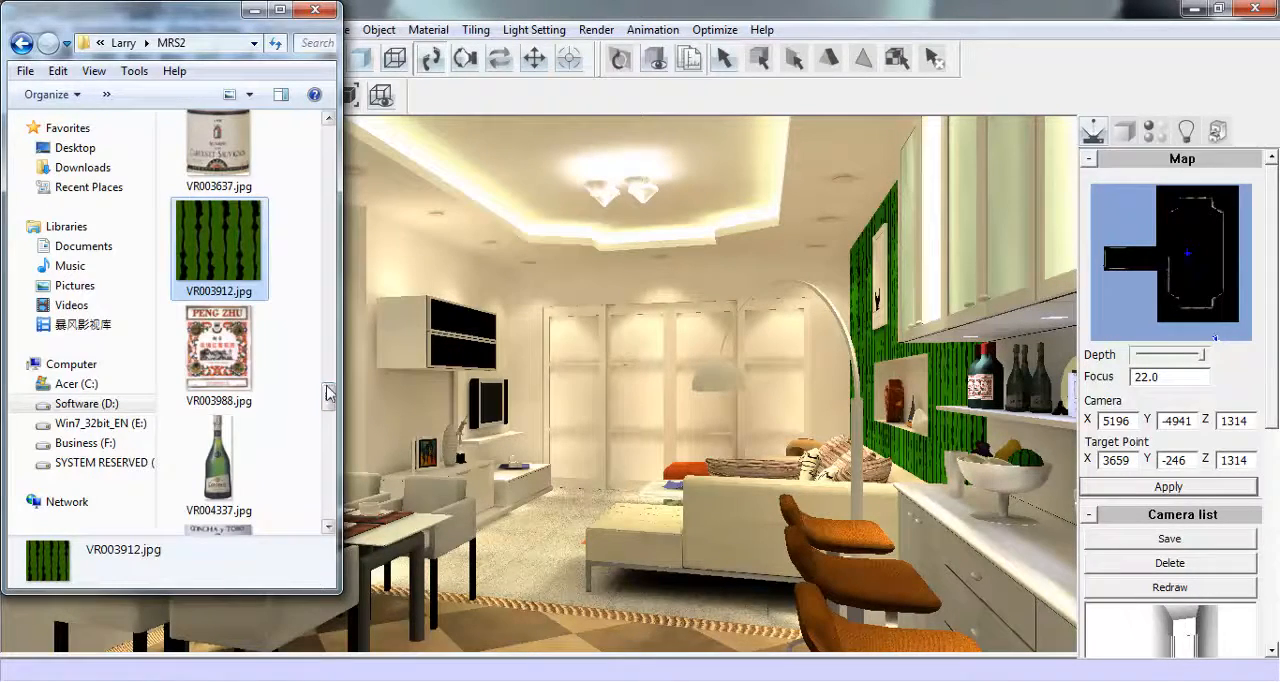
# - Try the Q47.jpg flower texture and the 049513.jpg stripe texture on the picture wall beside the kitchen cabinets
pyautogui.moveTo(328, 397); pyautogui.dragTo(347, 284)
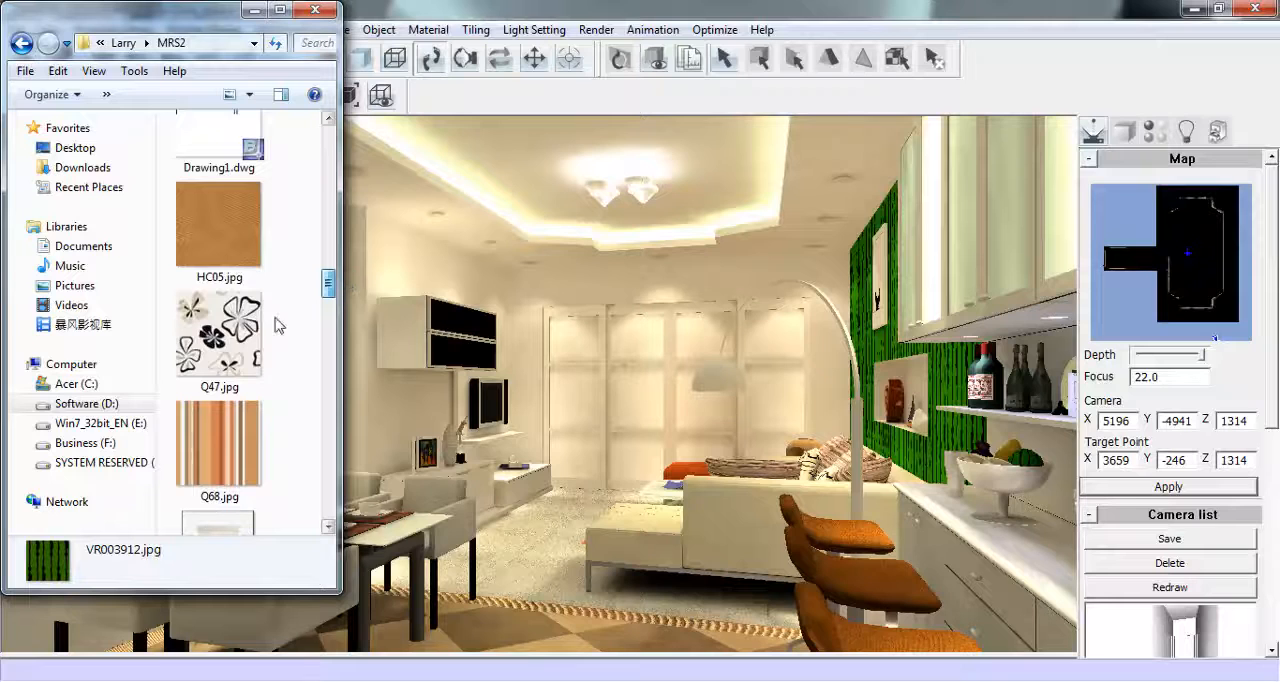
pyautogui.moveTo(228, 335); pyautogui.dragTo(873, 341)
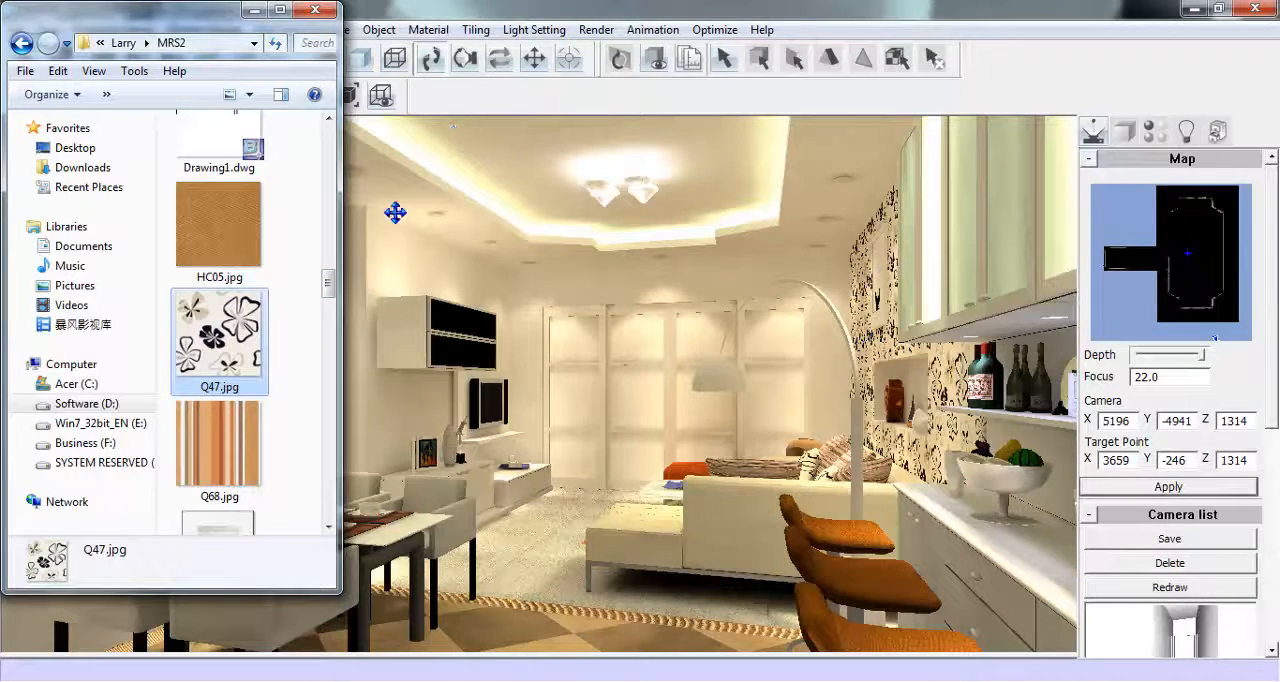
pyautogui.moveTo(333, 284); pyautogui.dragTo(357, 170)
pyautogui.moveTo(220, 391); pyautogui.dragTo(880, 342)
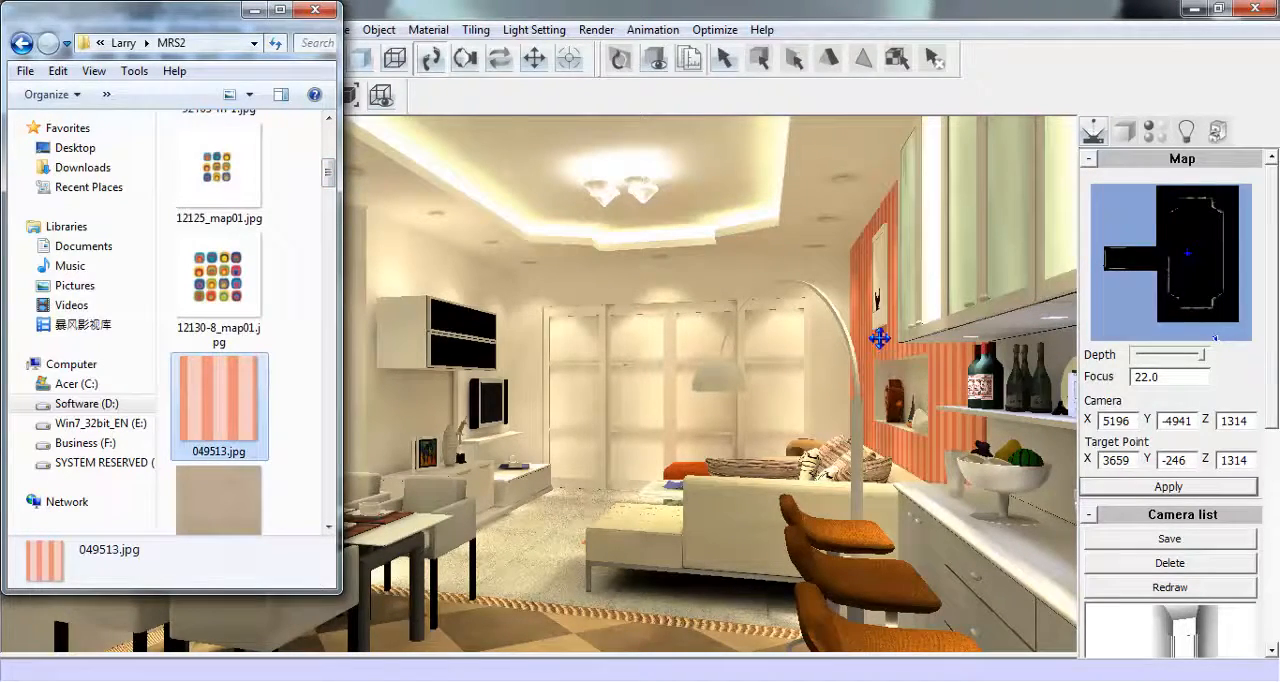
pyautogui.click(253, 12)
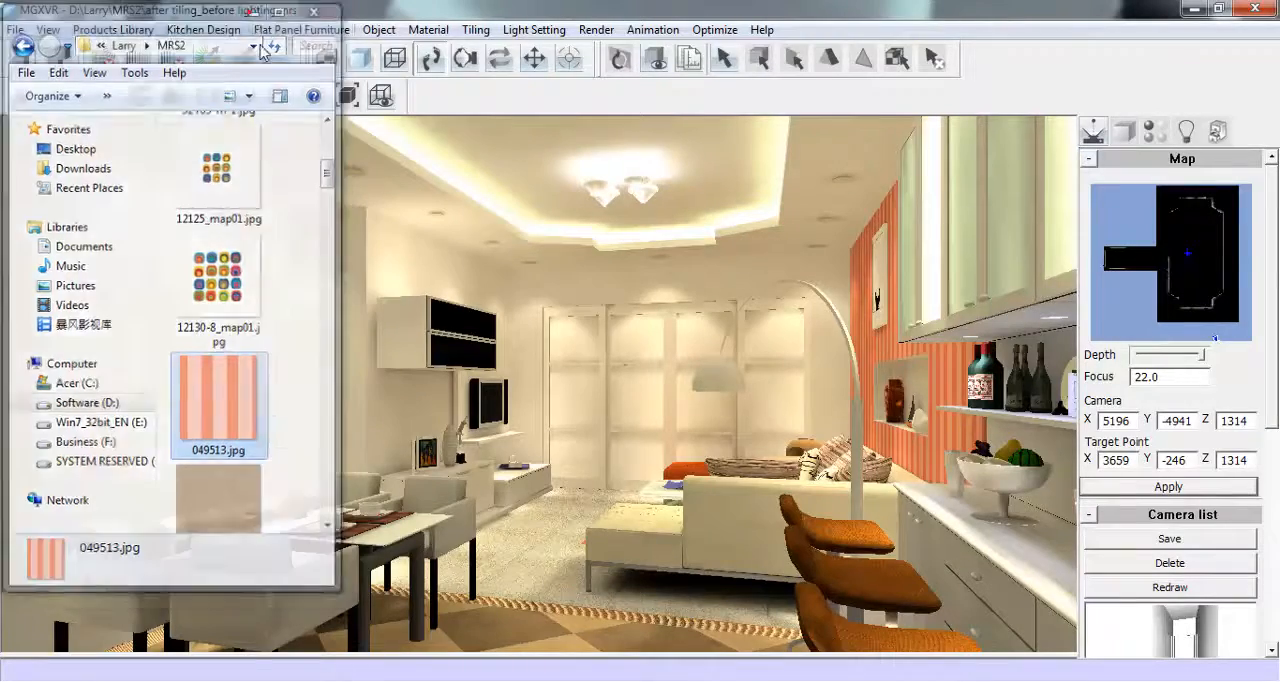
# - Try Wallpaper02.JPG and Wallpaper013.jpg from the Wallpaper folder on the television wall and the far wall
pyautogui.moveTo(427, 676)
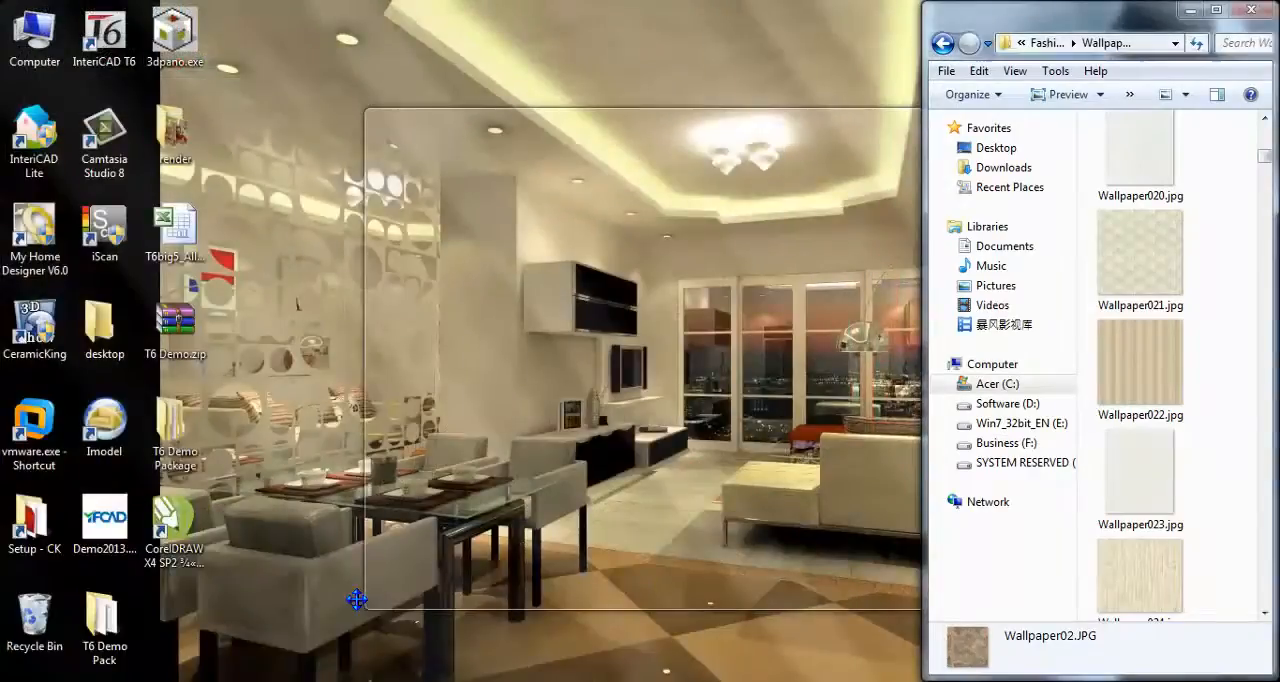
pyautogui.click(355, 600)
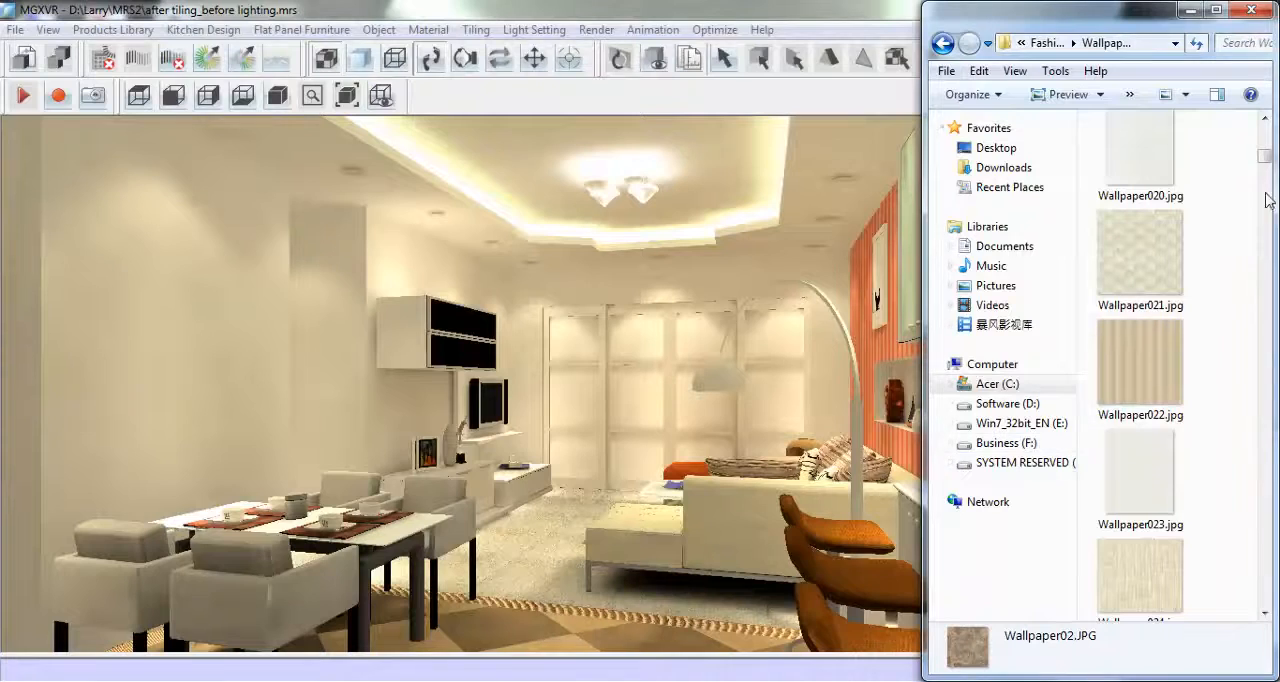
pyautogui.moveTo(1265, 158); pyautogui.dragTo(1266, 133)
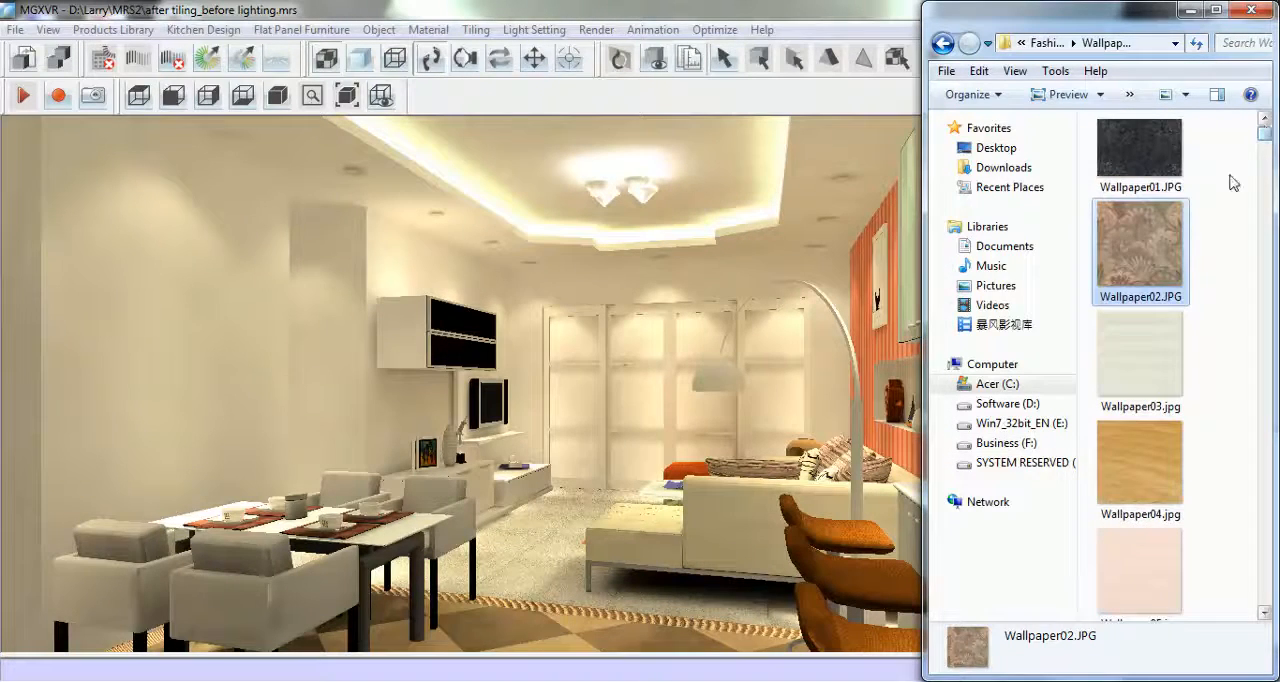
pyautogui.moveTo(1140, 250); pyautogui.dragTo(400, 266)
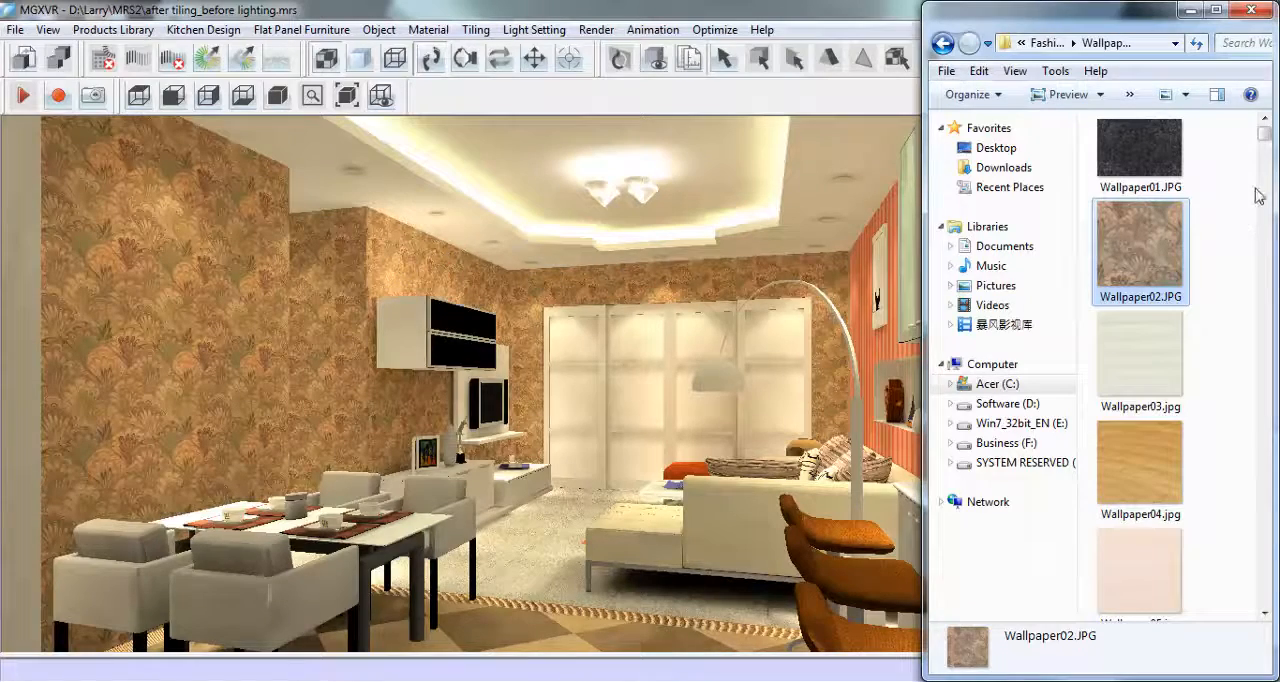
pyautogui.moveTo(1268, 145); pyautogui.dragTo(1268, 153)
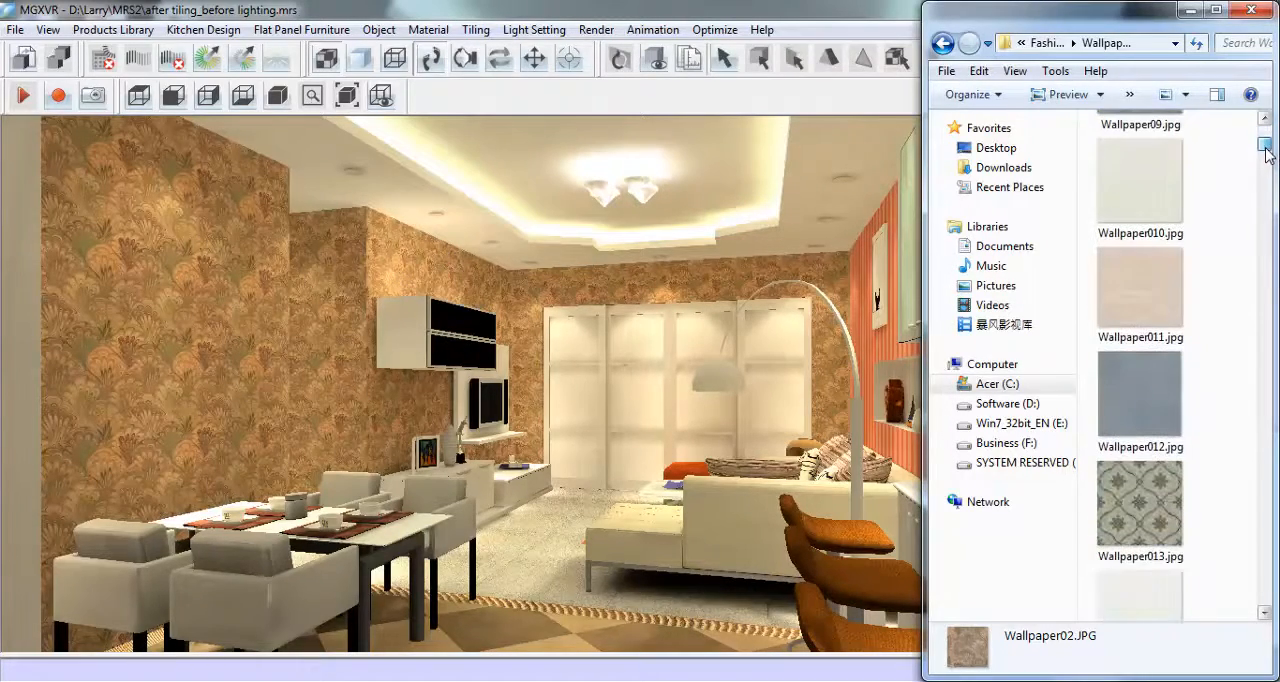
pyautogui.moveTo(1122, 505); pyautogui.dragTo(732, 365)
pyautogui.moveTo(665, 283); pyautogui.dragTo(666, 277)
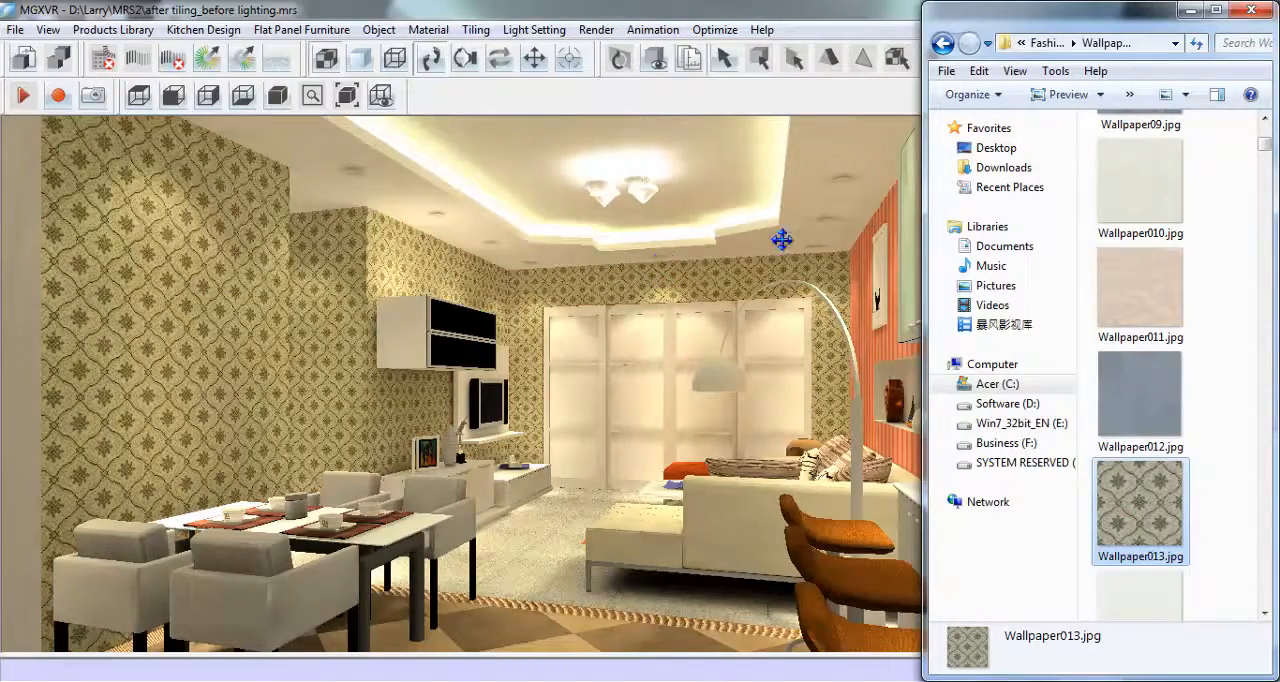
pyautogui.click(1190, 12)
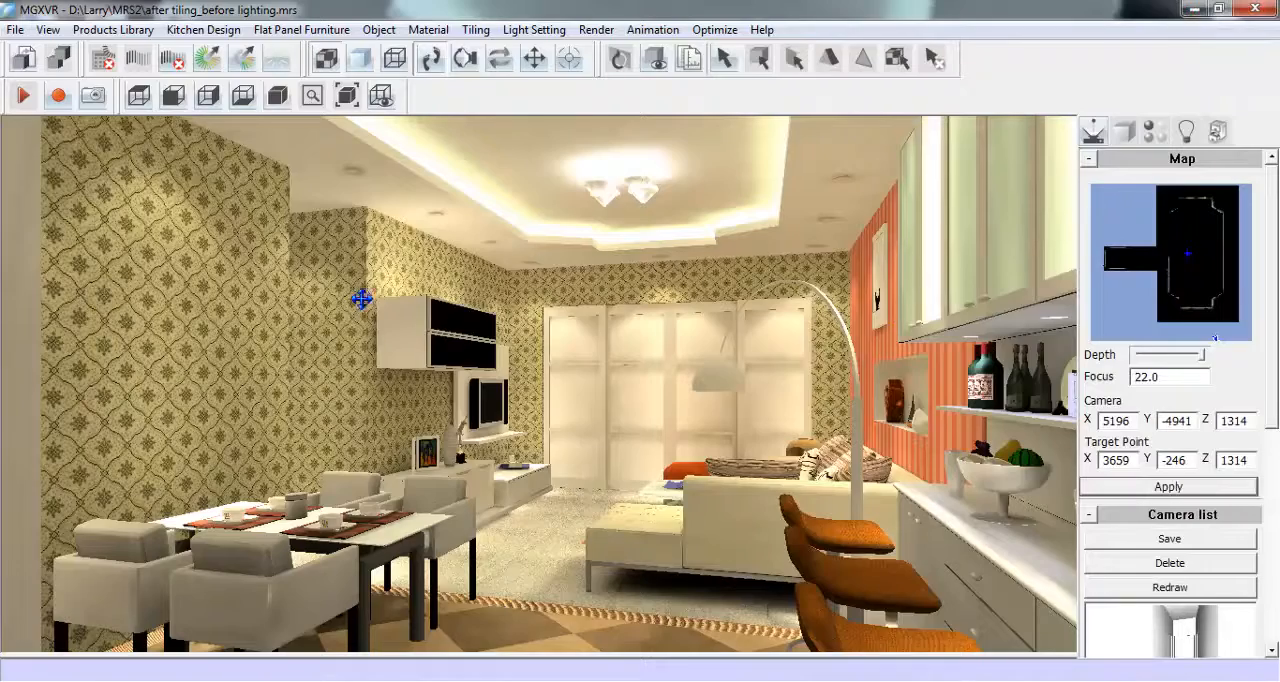
# - Remove the Wallpaper013.jpg texture from the material of the television and far walls
pyautogui.click(1155, 133)
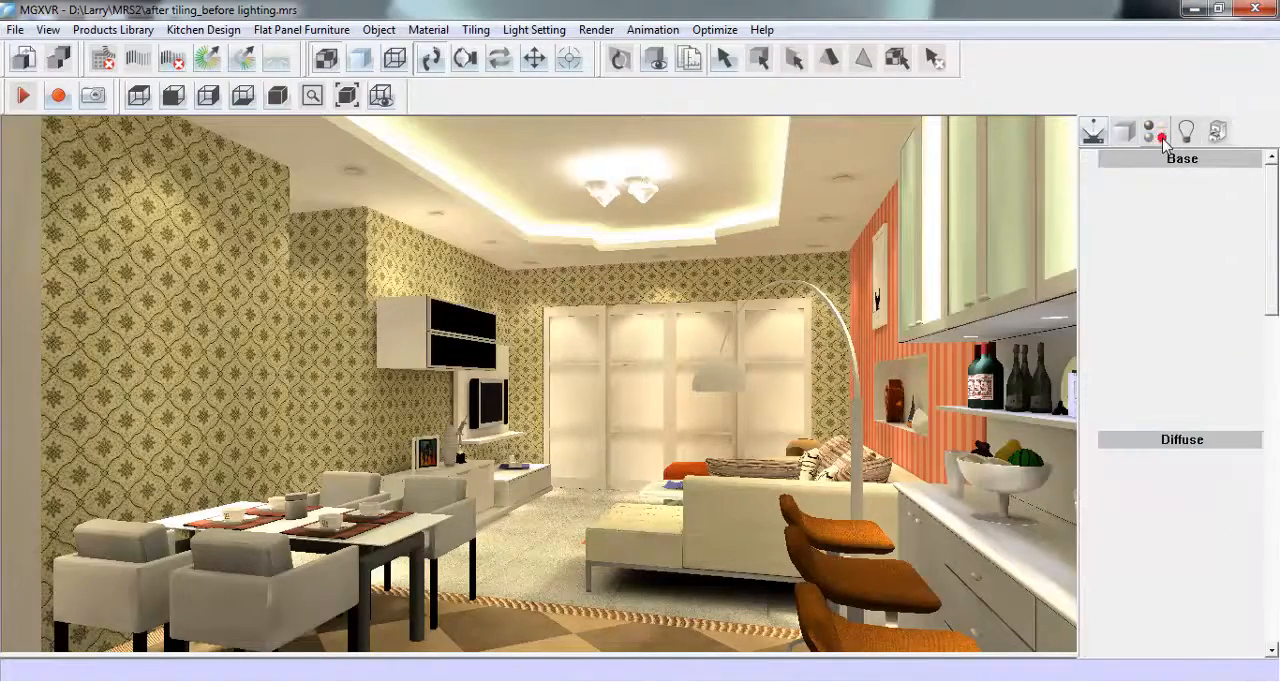
pyautogui.click(706, 278)
pyautogui.moveTo(1272, 282); pyautogui.dragTo(1273, 347)
pyautogui.click(1215, 499)
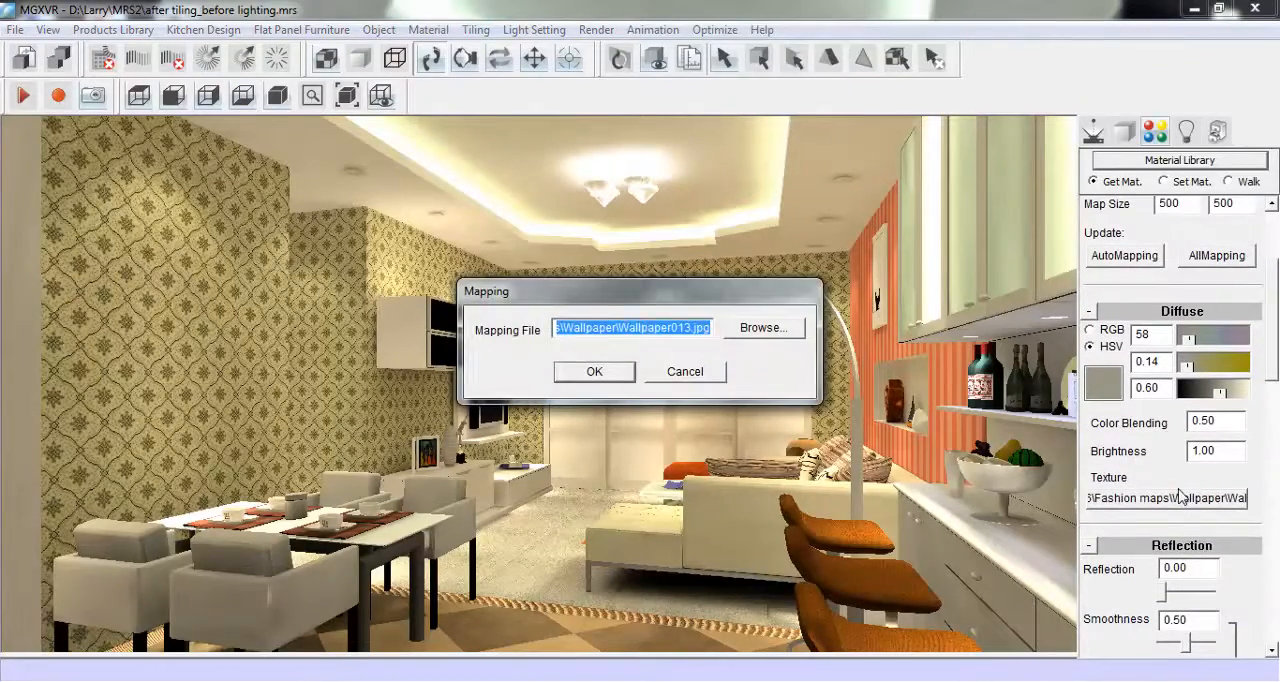
pyautogui.press('Delete')
pyautogui.click(624, 372)
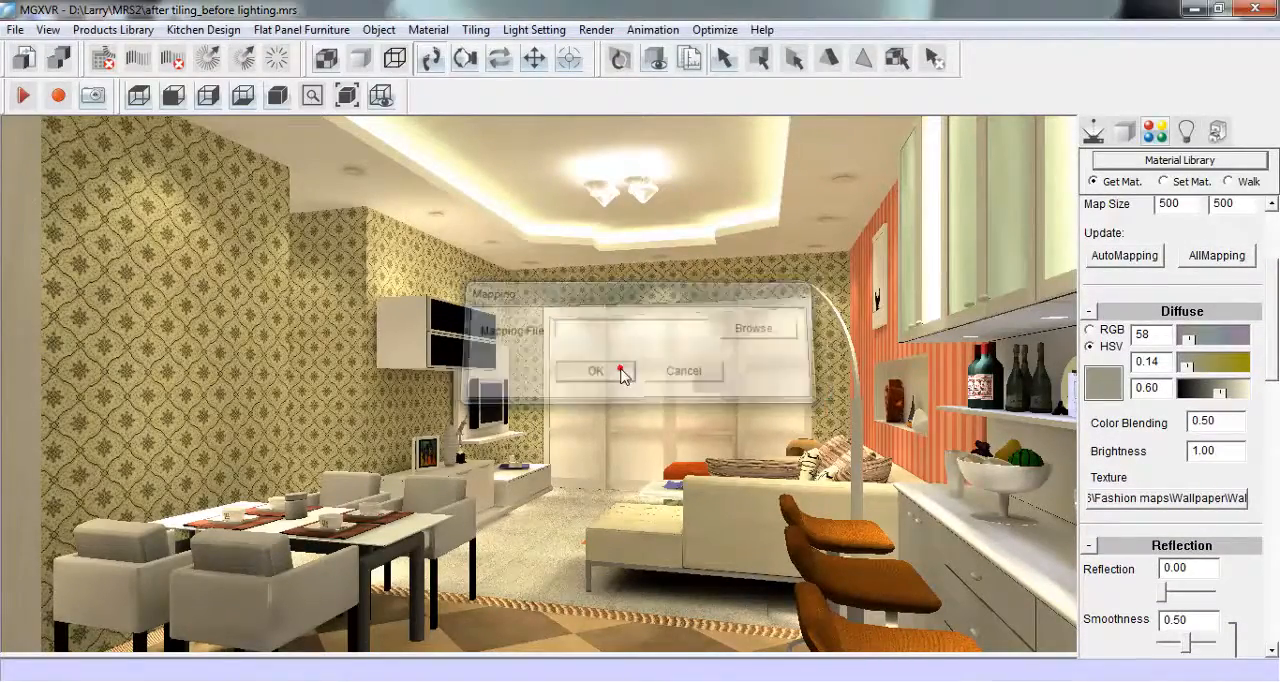
# - Try a green diffuse colour on the television and far walls, with hue 108, saturation 0.69 and value 0.87
pyautogui.moveTo(1224, 396); pyautogui.dragTo(1240, 394)
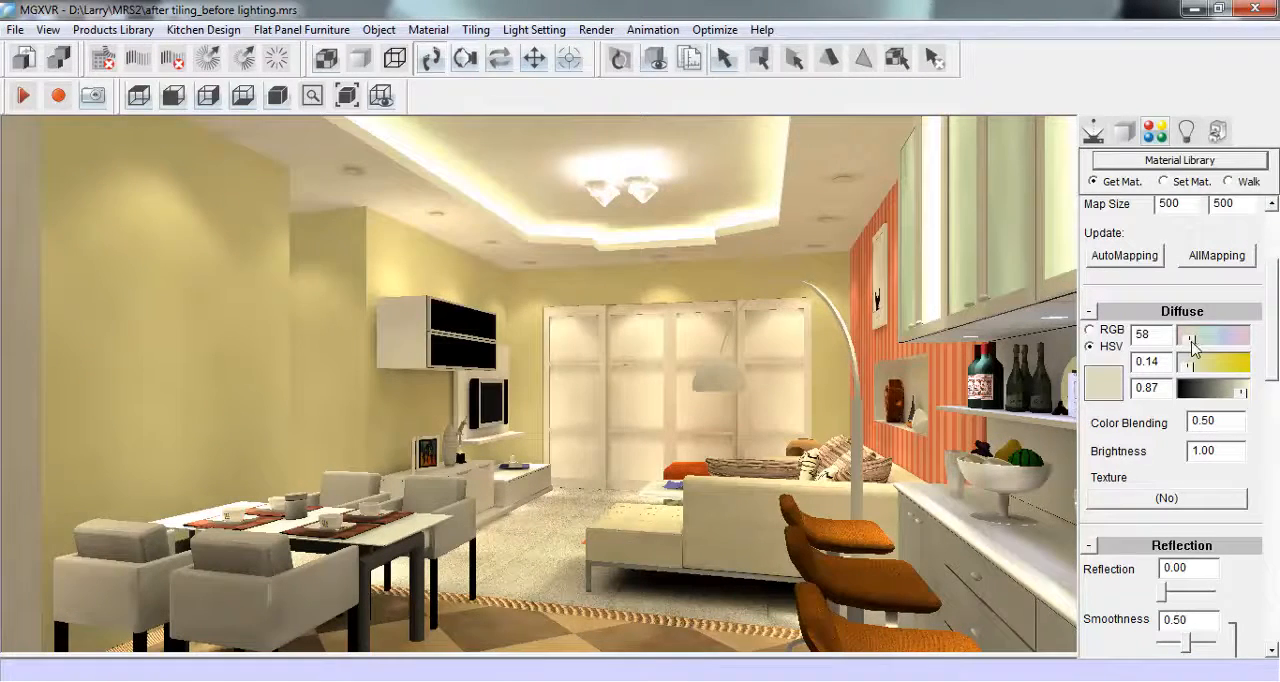
pyautogui.moveTo(1191, 338)
pyautogui.mouseDown()
pyautogui.moveTo(1206, 366)
pyautogui.moveTo(1227, 366)
pyautogui.moveTo(1185, 343)
pyautogui.moveTo(1256, 365)
pyautogui.moveTo(1234, 343)
pyautogui.moveTo(1203, 342)
pyautogui.mouseUp()
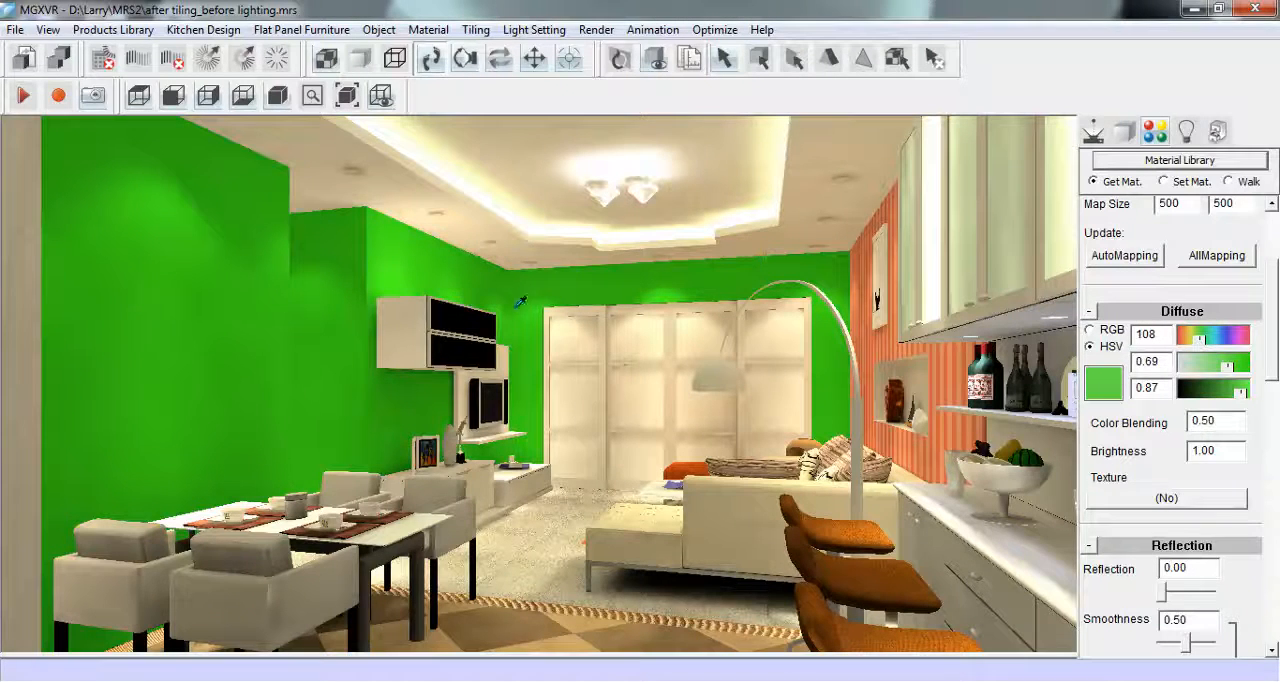
# - Make the television and far walls white, with diffuse hue 1, saturation 0 and value 1
pyautogui.doubleClick(1146, 334)
pyautogui.write('0')
pyautogui.press('Return')
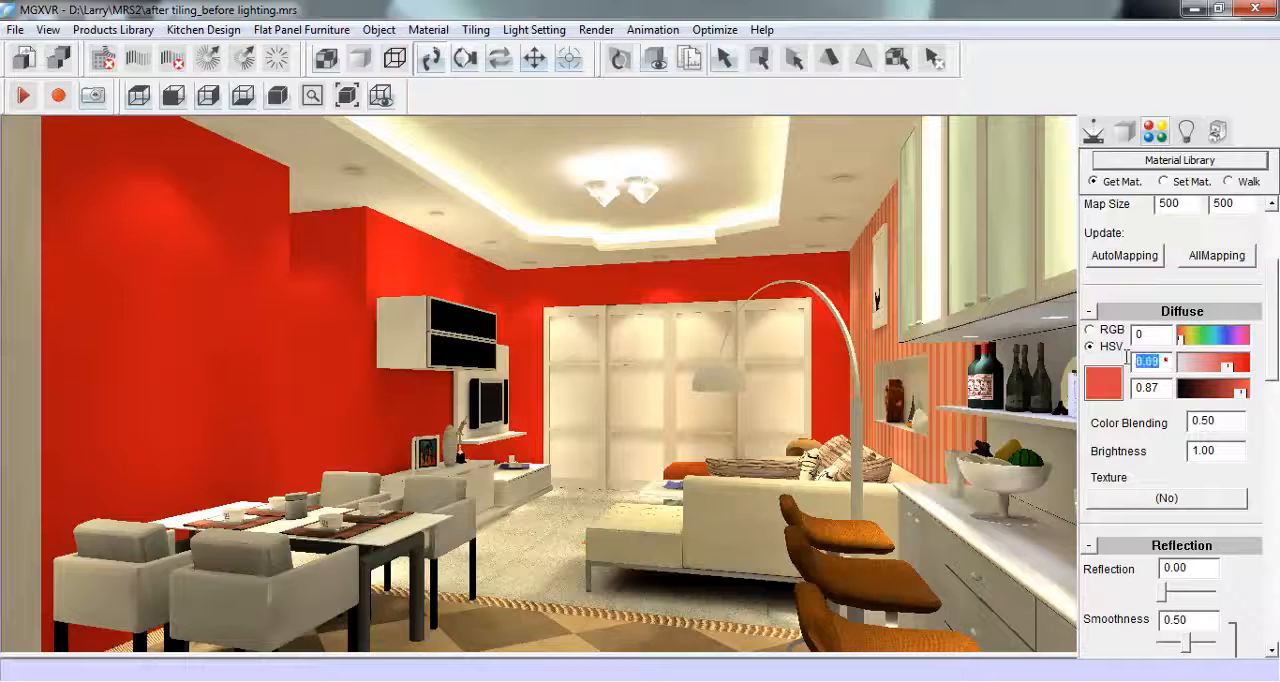
pyautogui.write('1')
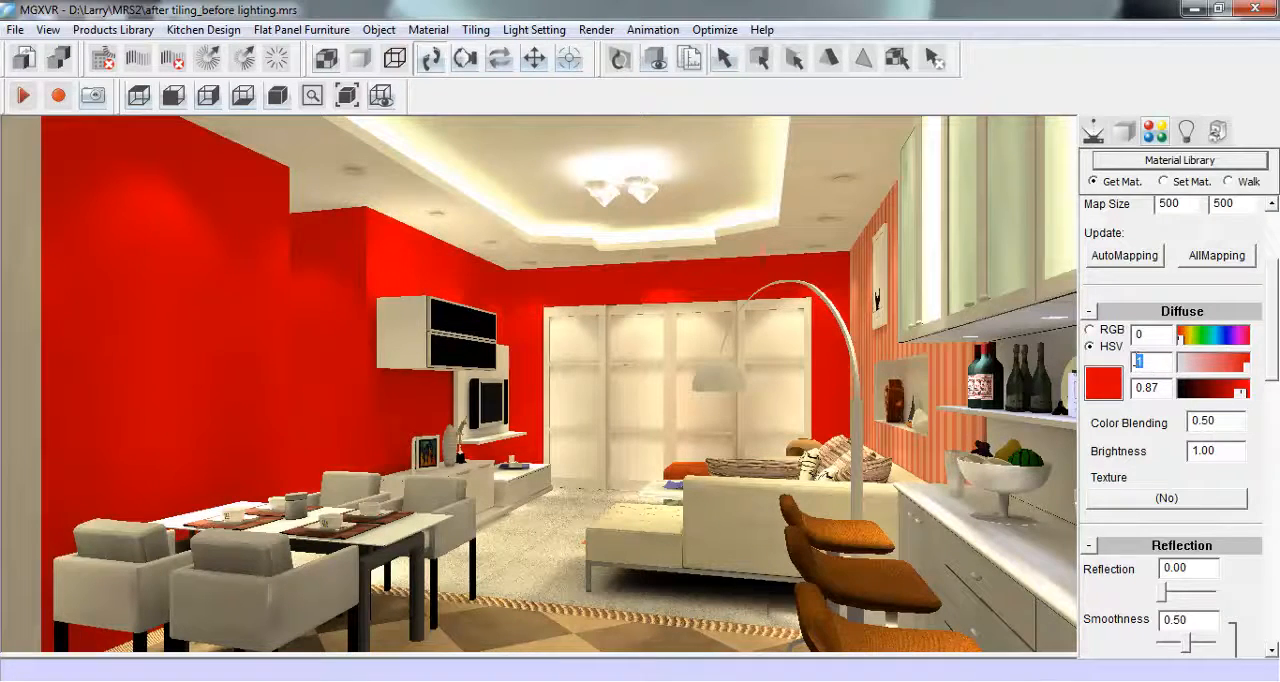
pyautogui.write('.0')
pyautogui.press('Tab')
pyautogui.write('1')
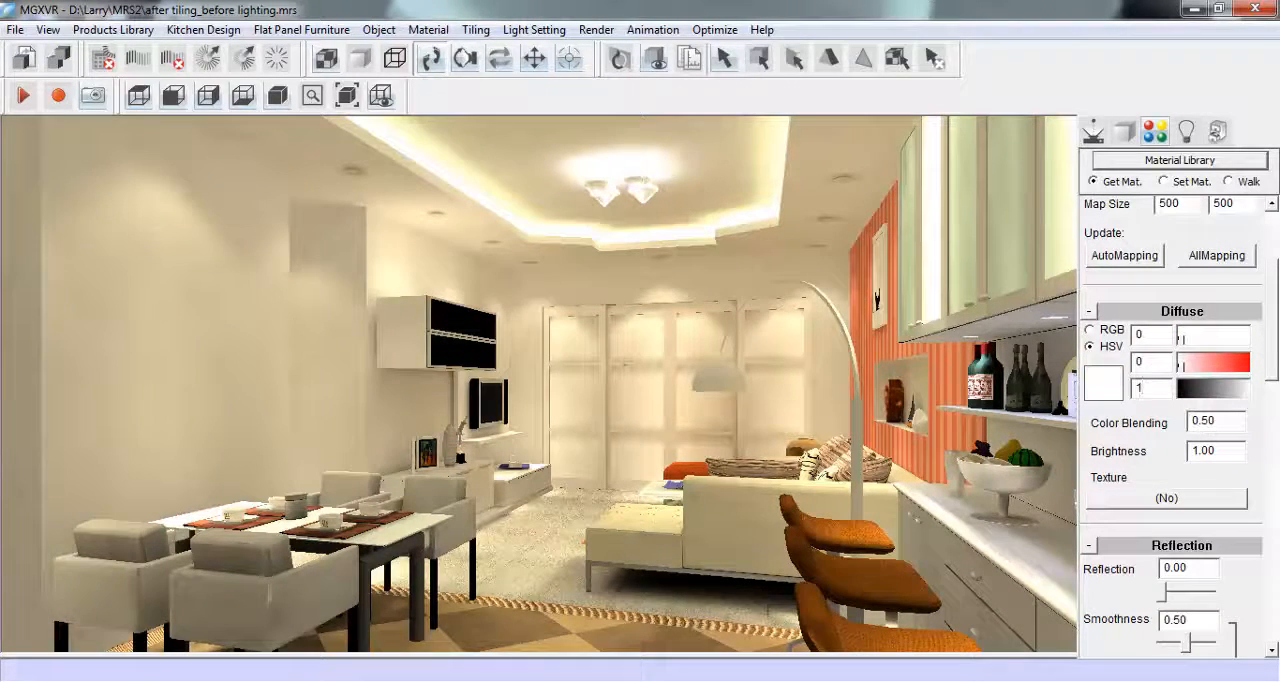
pyautogui.doubleClick(1140, 334)
pyautogui.write('1')
# - Set the striped picture wall's diffuse colour to hue 1, saturation 0 and value 1, and remove its 049513.jpg texture
pyautogui.click(885, 341)
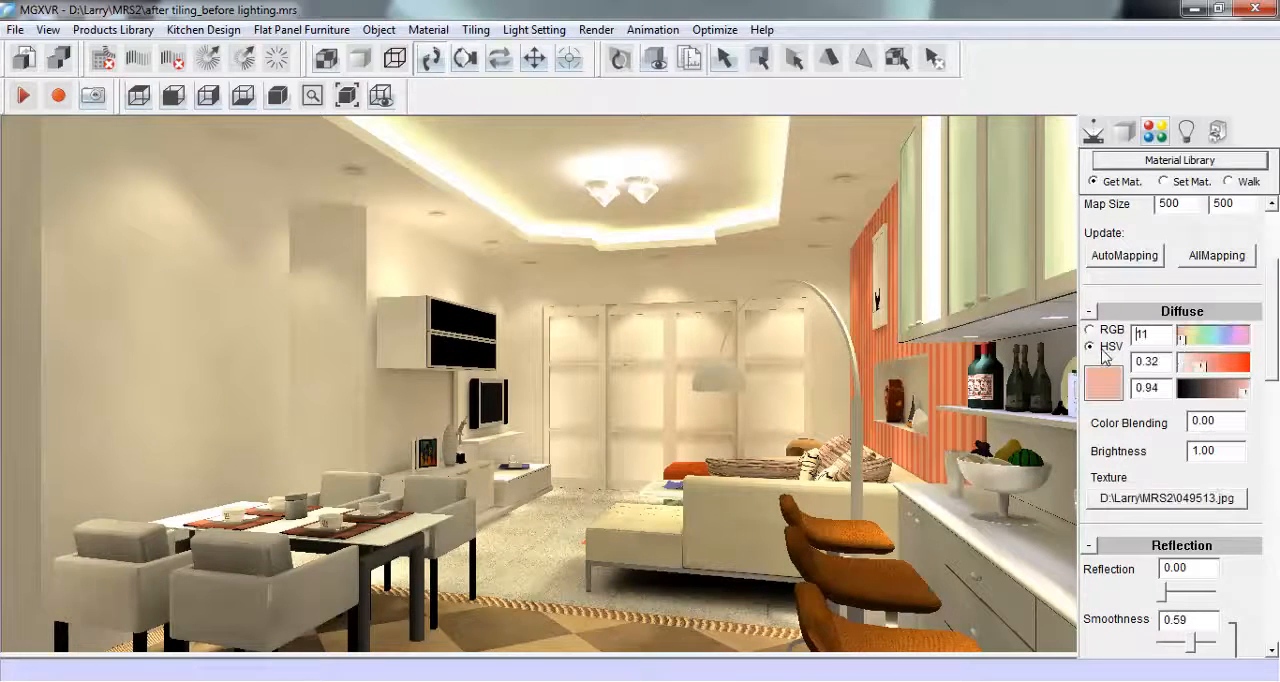
pyautogui.doubleClick(1140, 334)
pyautogui.write('1')
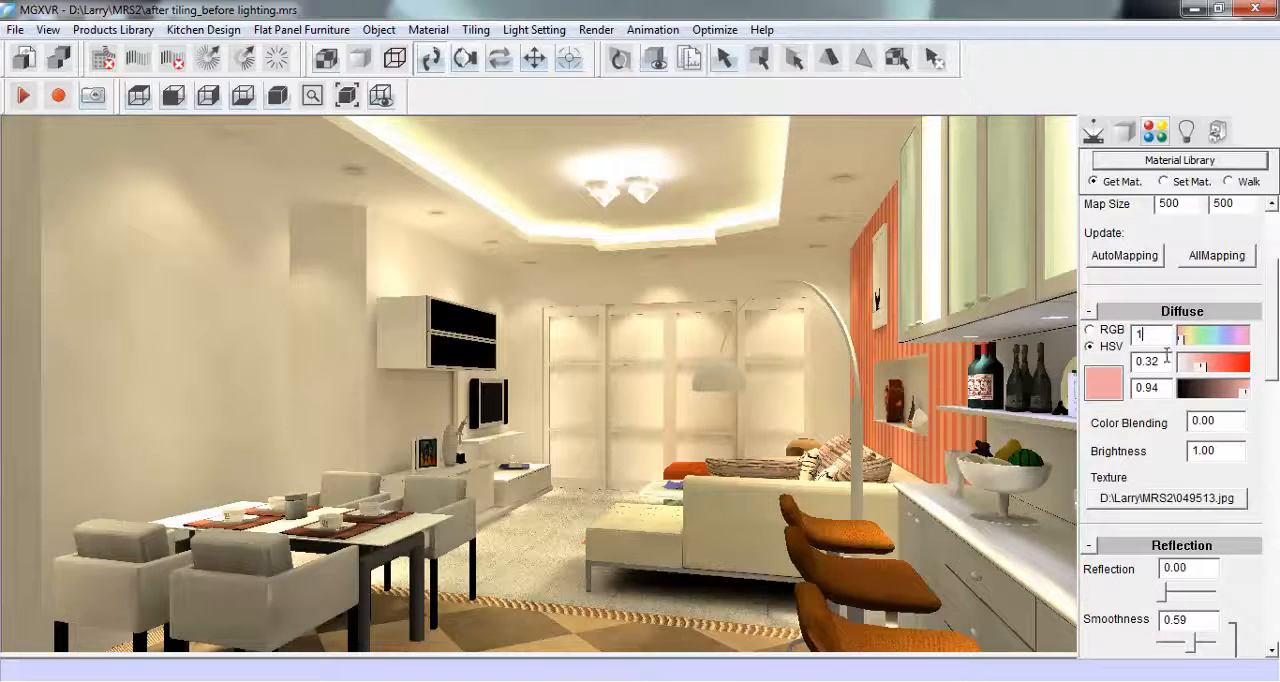
pyautogui.doubleClick(1146, 361)
pyautogui.write('0')
pyautogui.doubleClick(1146, 387)
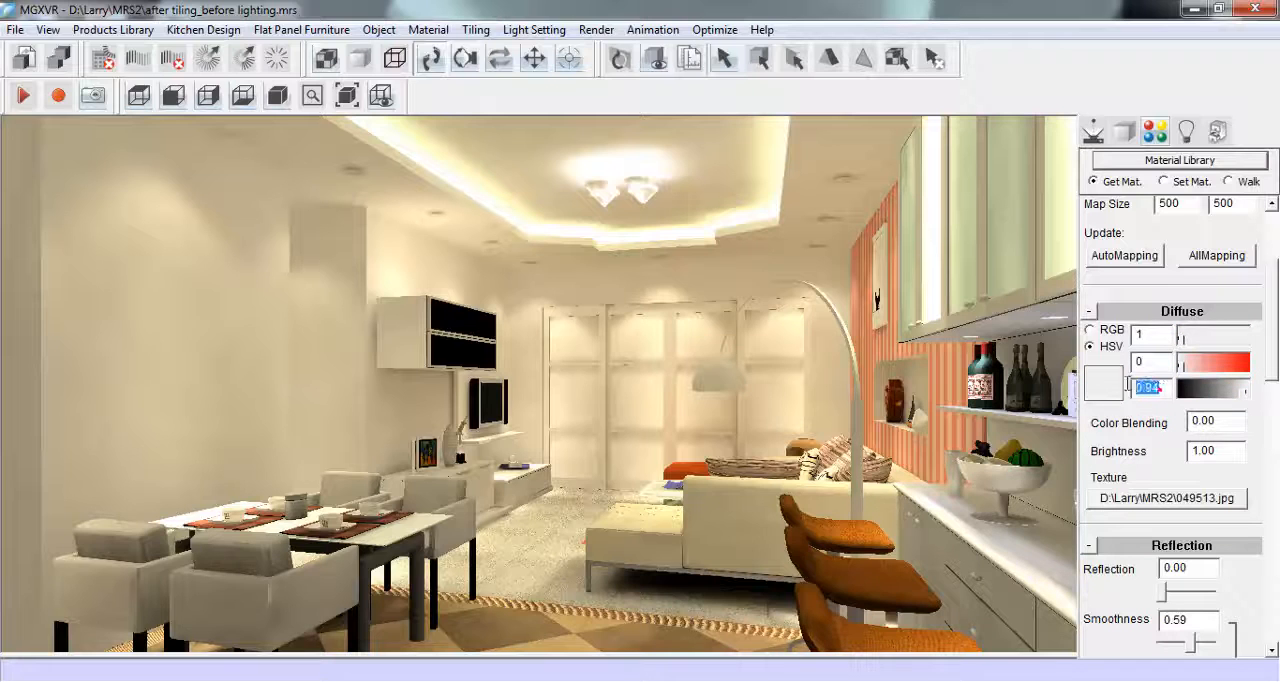
pyautogui.write('1')
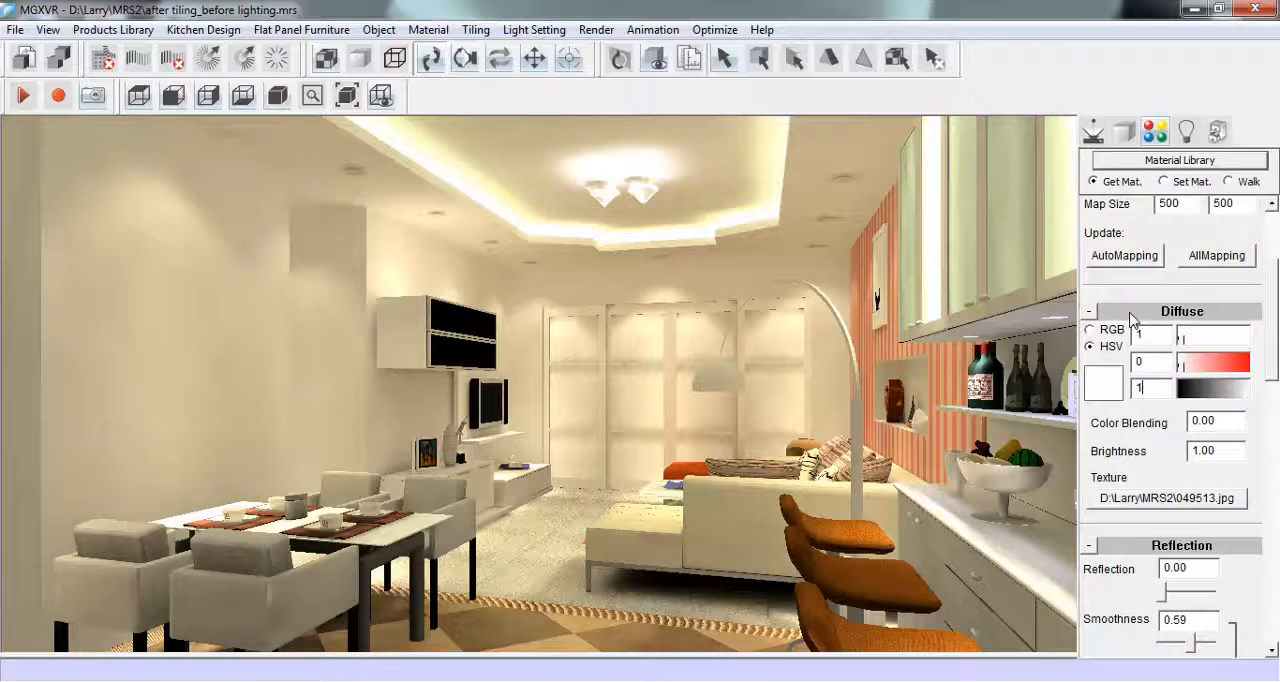
pyautogui.click(1190, 498)
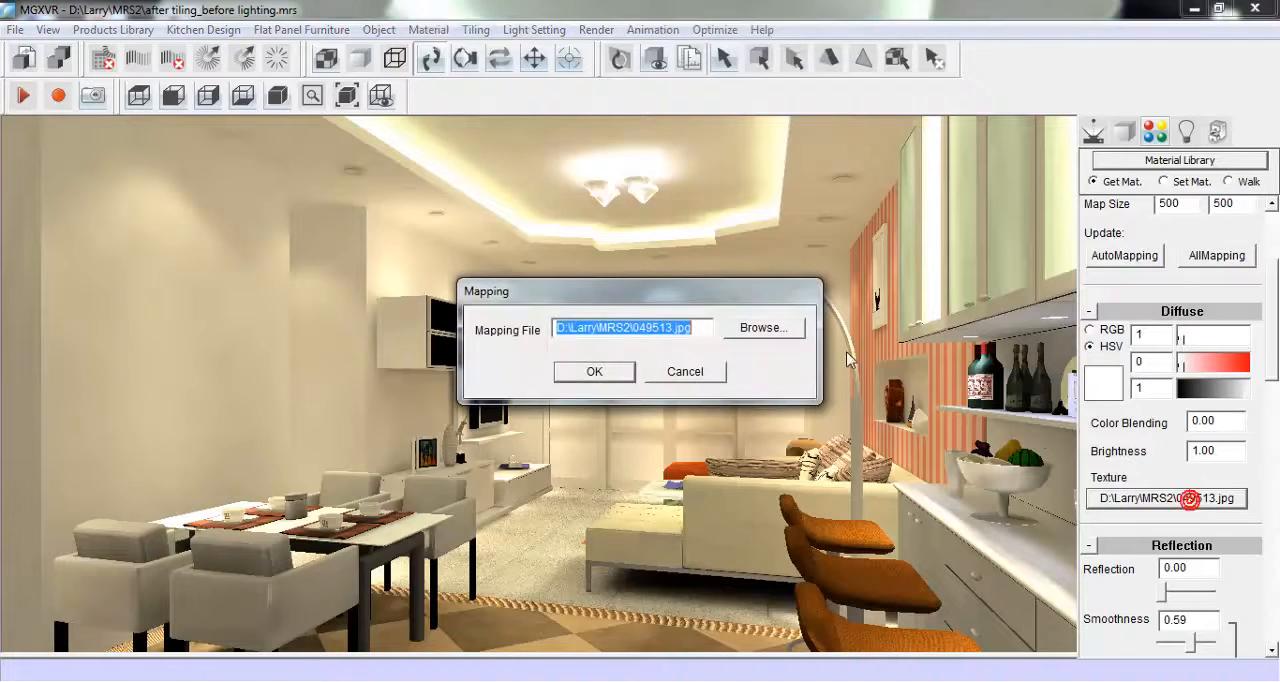
pyautogui.press('Delete')
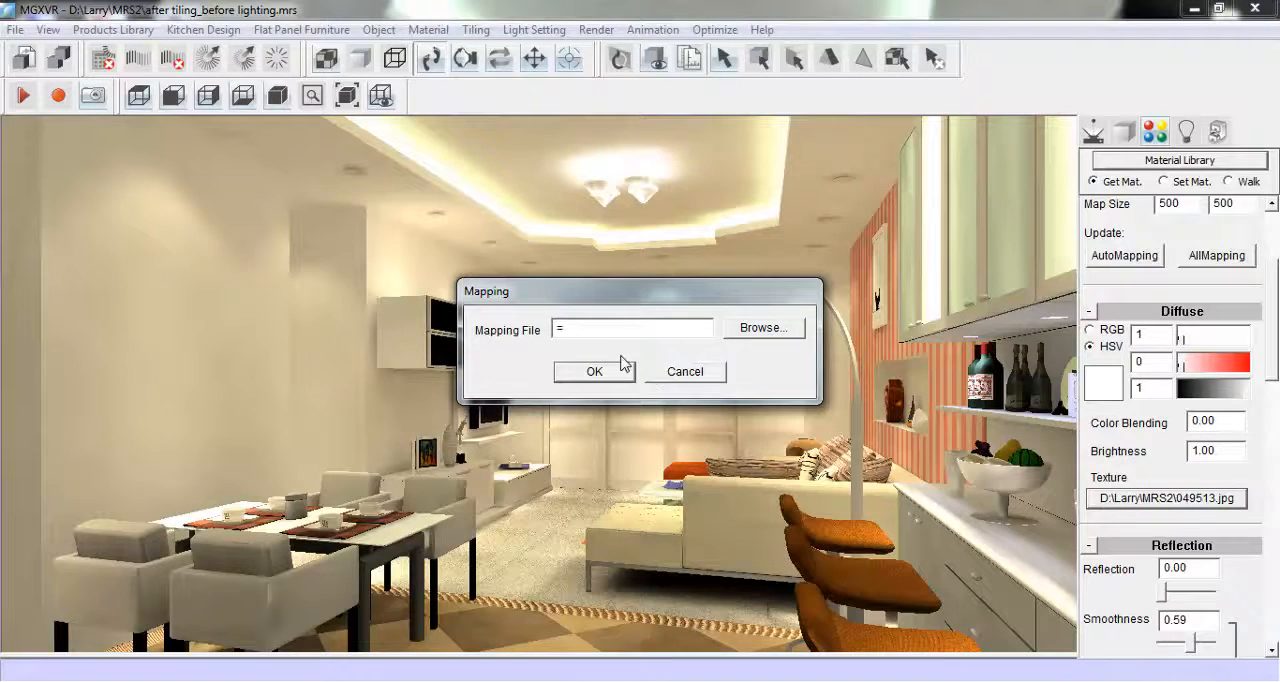
pyautogui.click(594, 371)
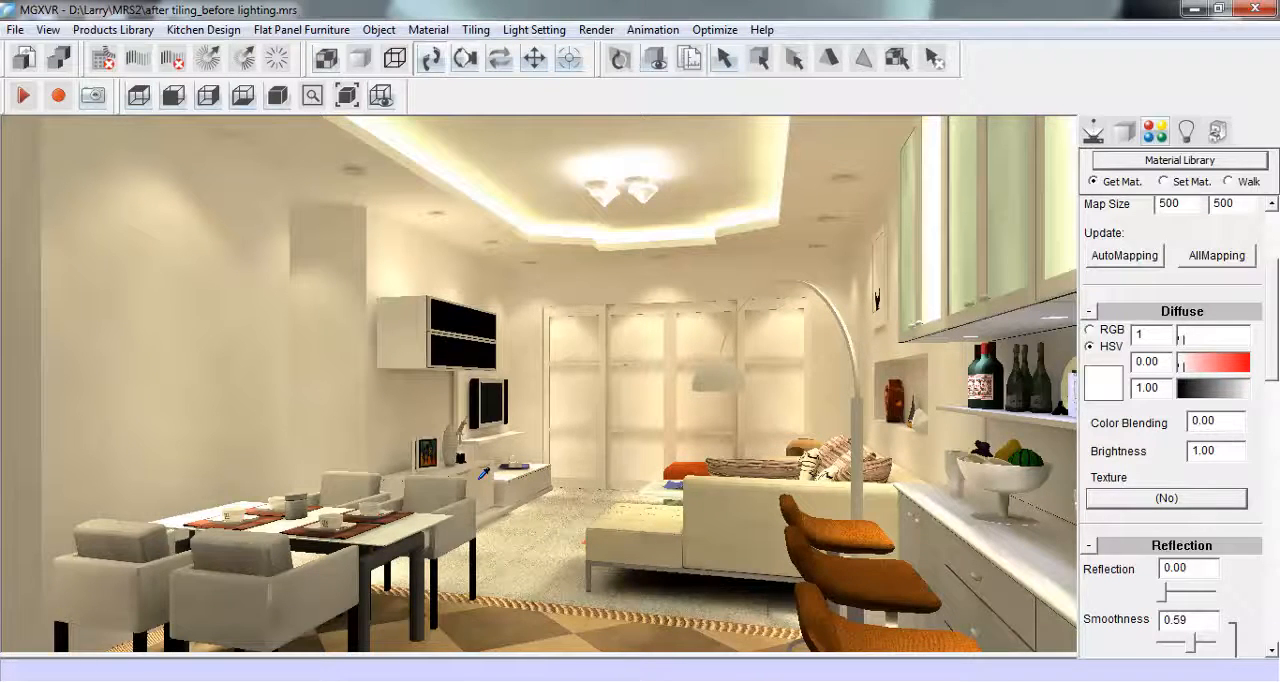
# - Make the sofa white by setting its diffuse colour to hue 1, saturation 0 and value 1
pyautogui.click(743, 488)
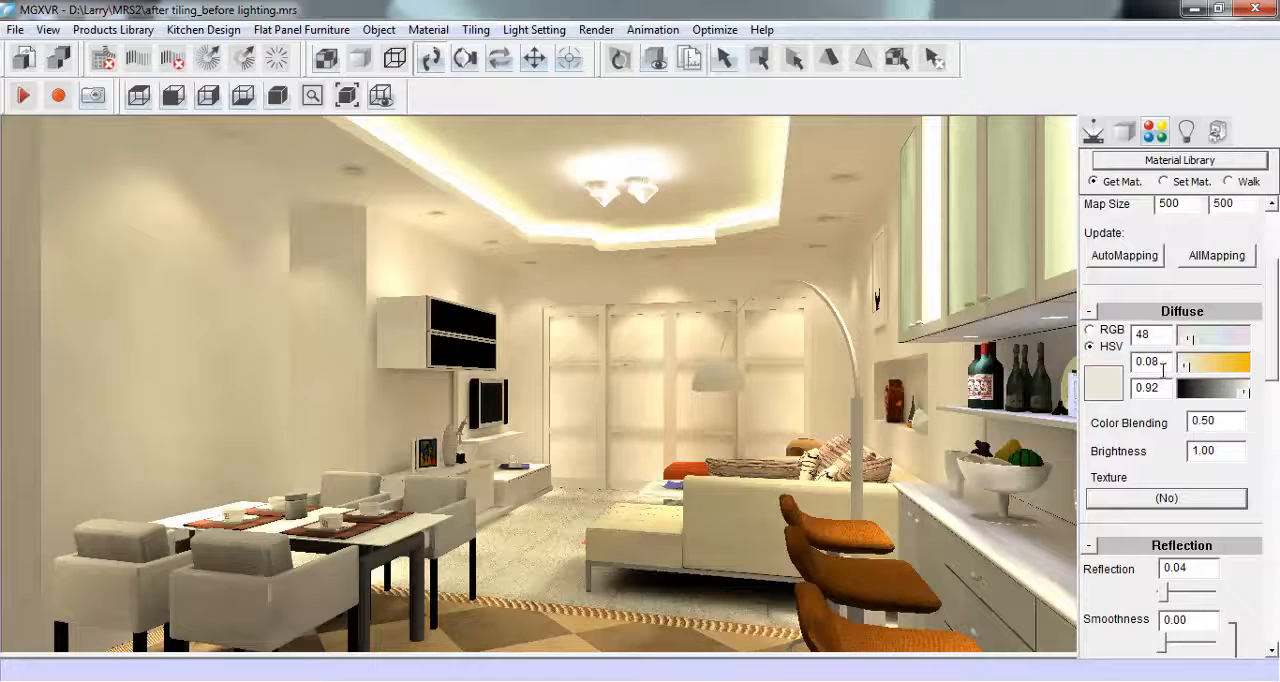
pyautogui.moveTo(1229, 393); pyautogui.dragTo(1260, 400)
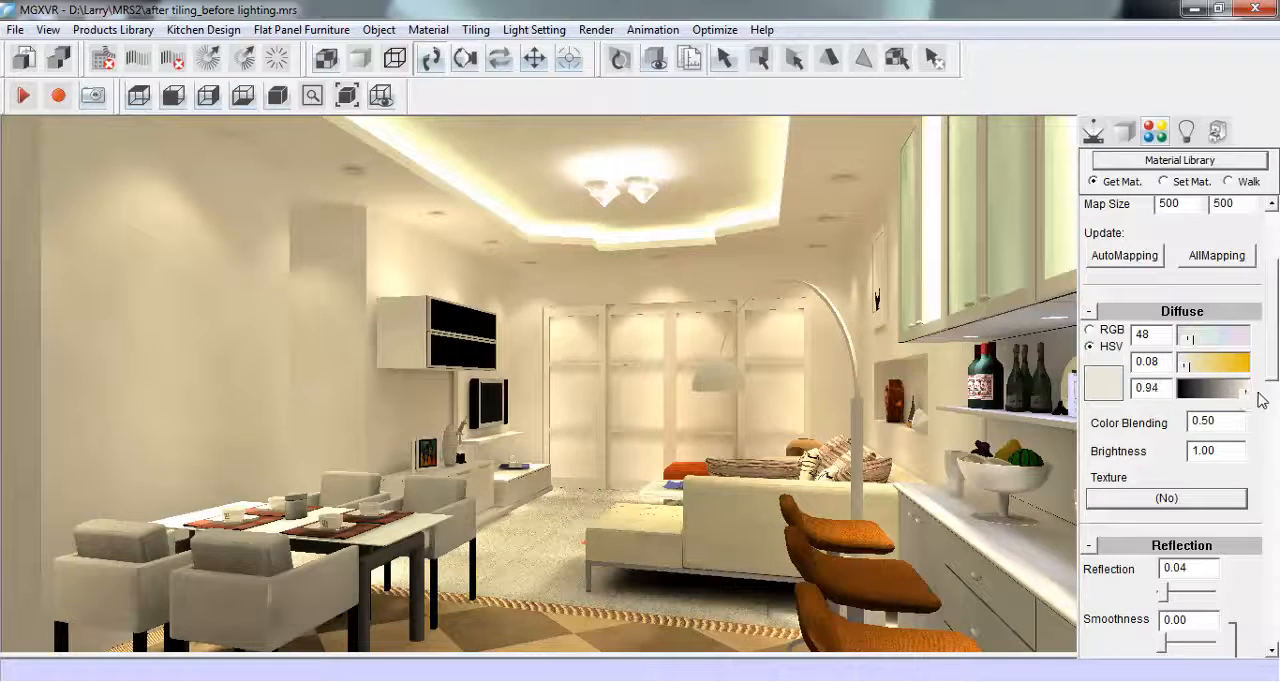
pyautogui.doubleClick(1147, 388)
pyautogui.write('1.')
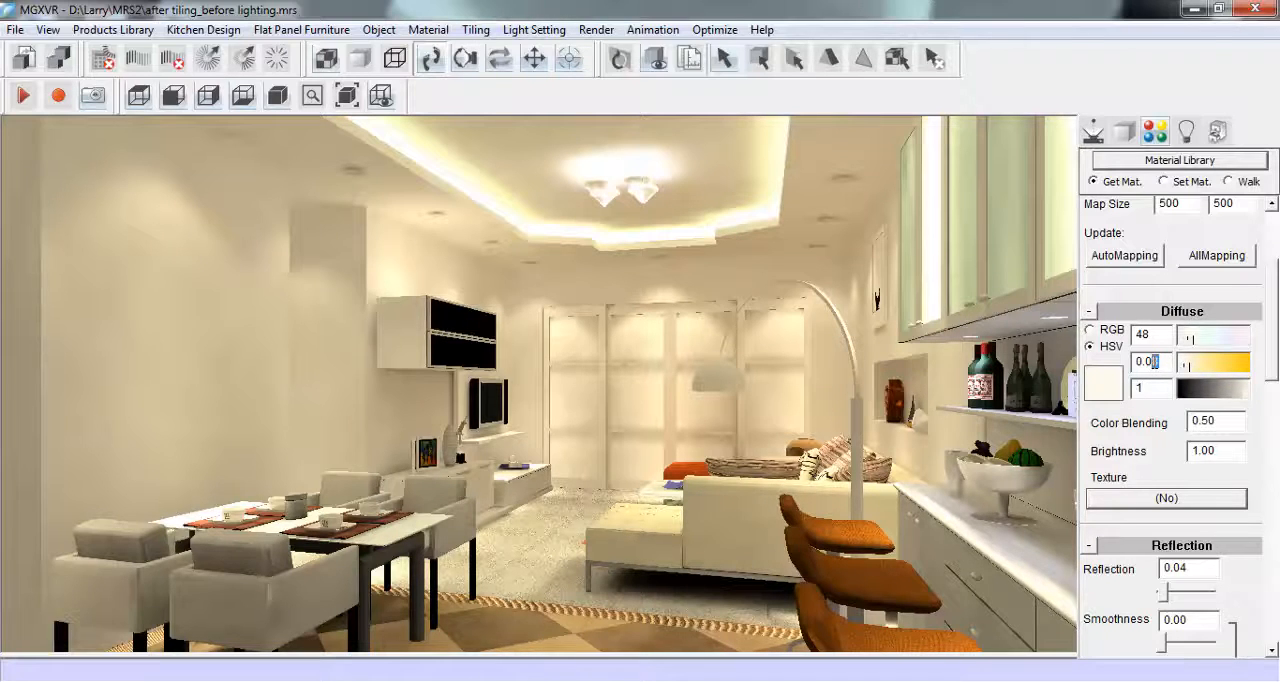
pyautogui.write('0')
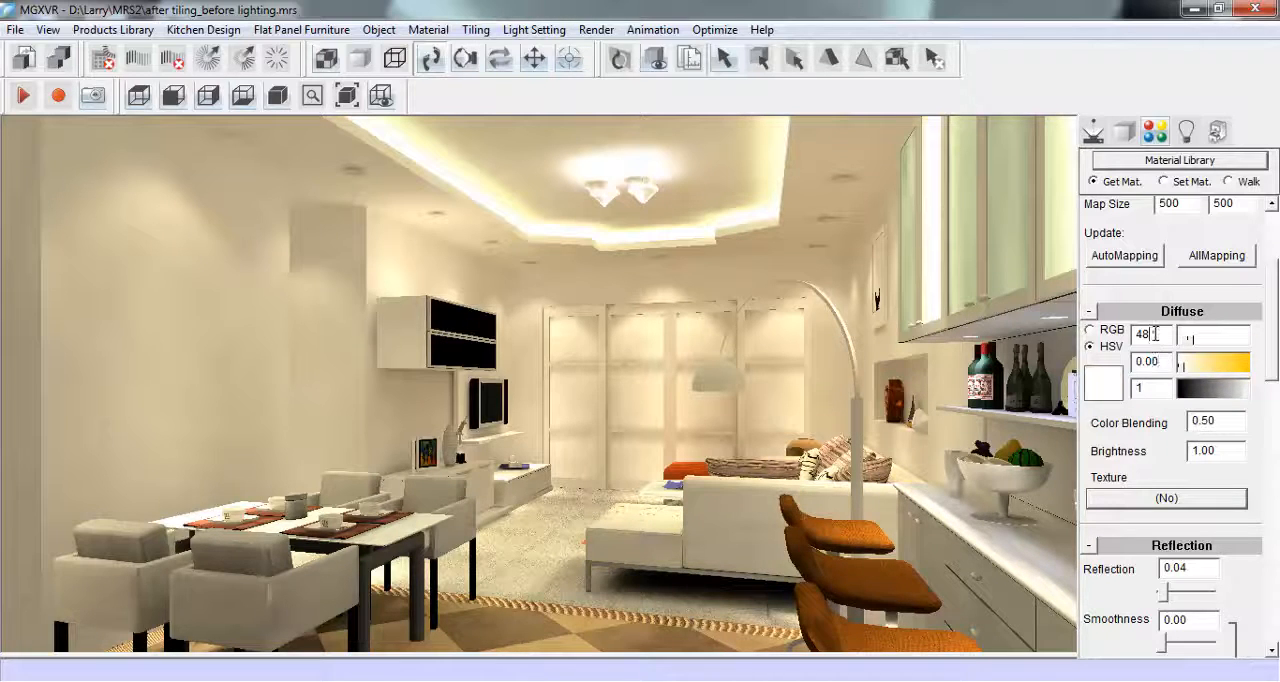
pyautogui.doubleClick(1151, 334)
pyautogui.write('1')
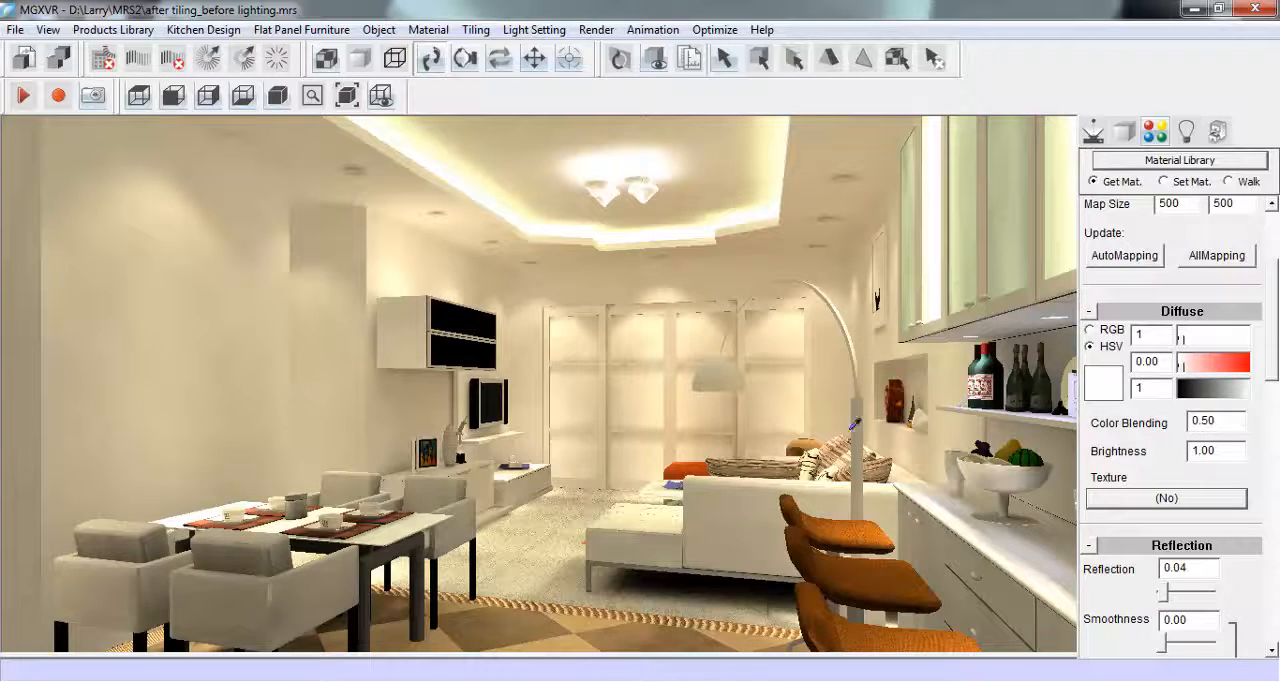
# - Make the dining chairs white by setting the diffuse value of their fabric material to 1
pyautogui.click(441, 489)
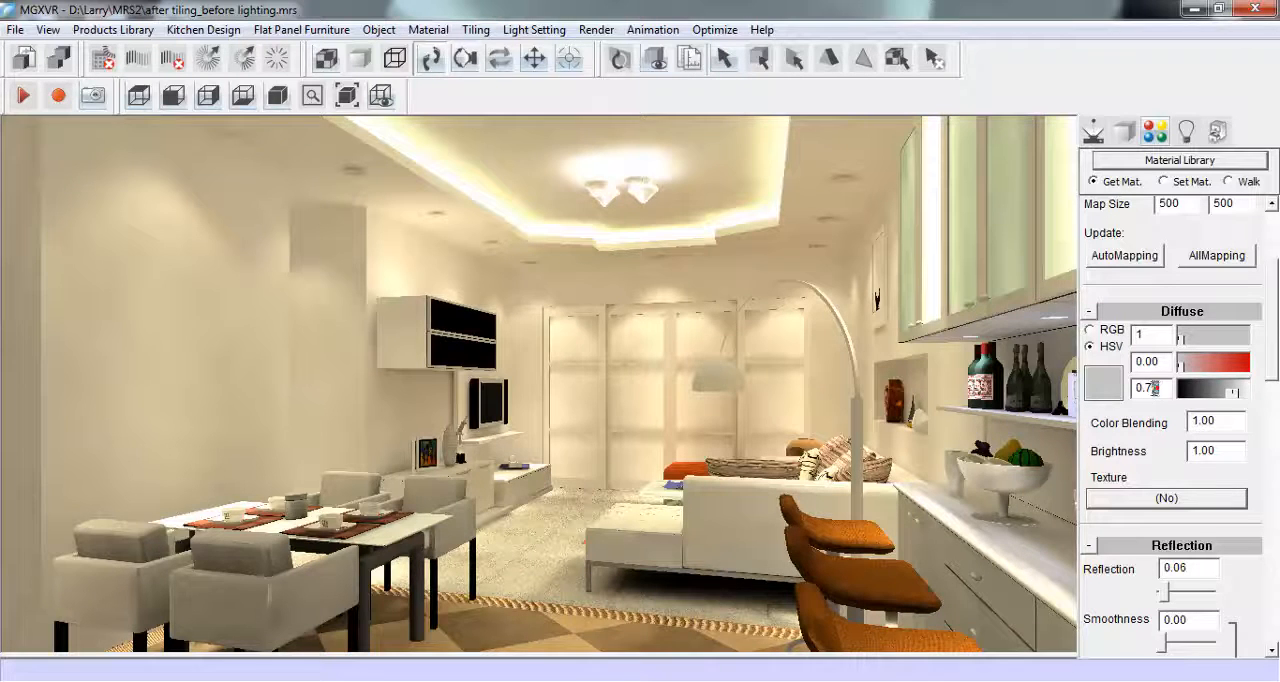
pyautogui.doubleClick(1151, 389)
pyautogui.tripleClick(1163, 390)
pyautogui.write('1')
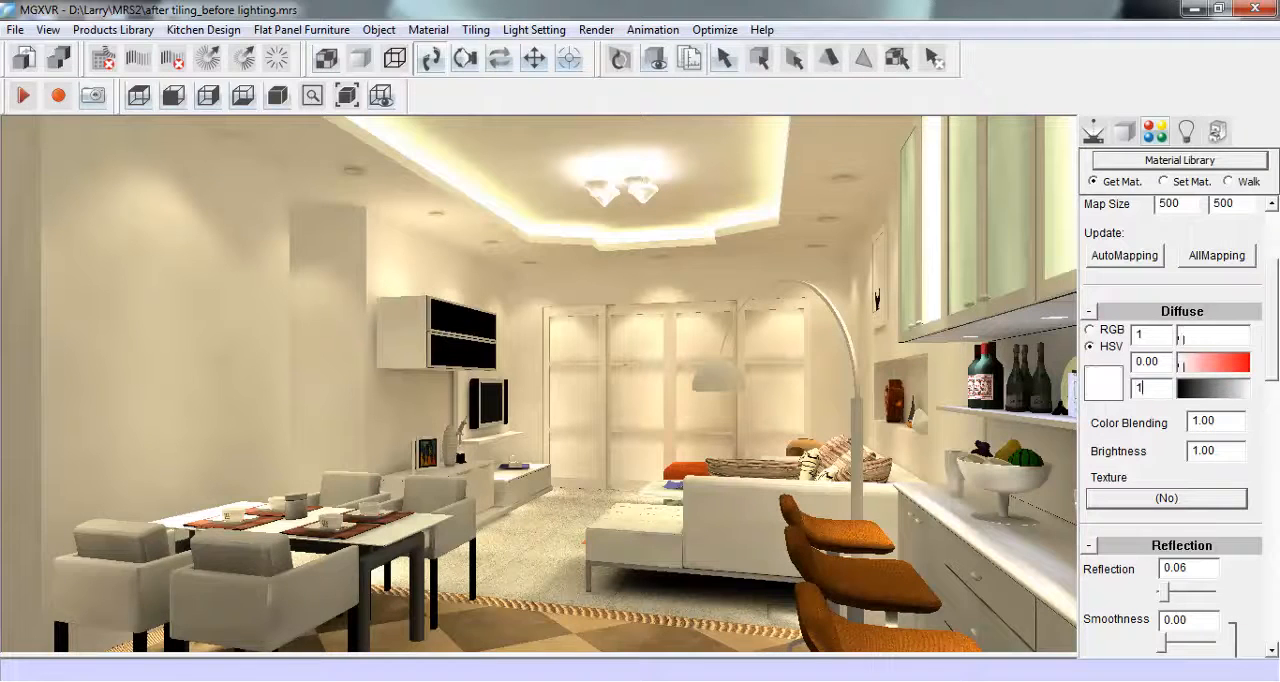
pyautogui.press('Return')
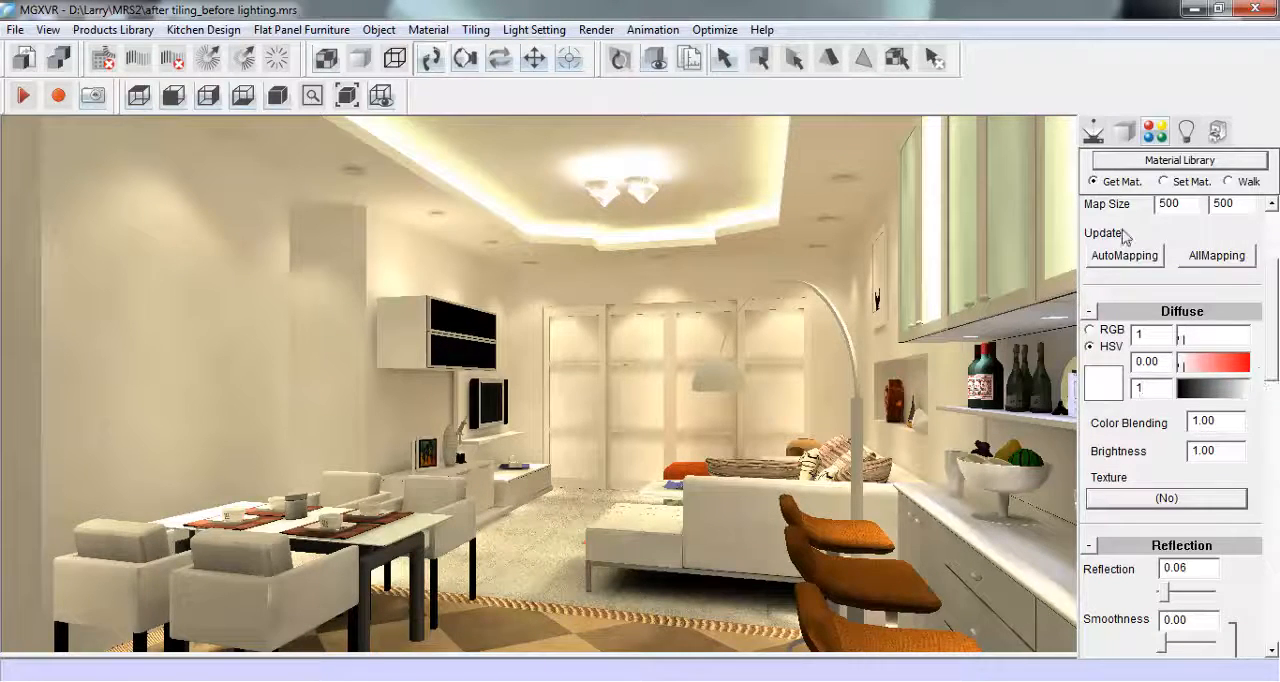
# - Move the view closer to the bar counter and load the fabric material of the orange bar stools for editing
pyautogui.click(1095, 133)
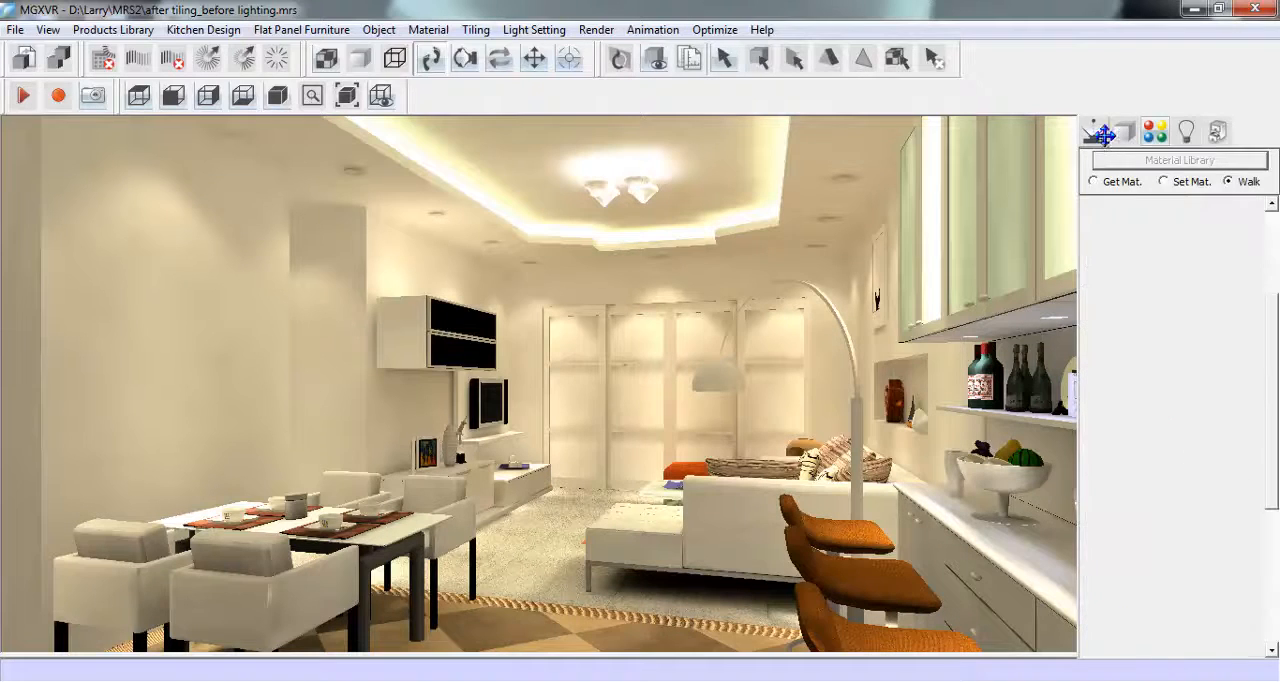
pyautogui.scroll(4, 754, 503)
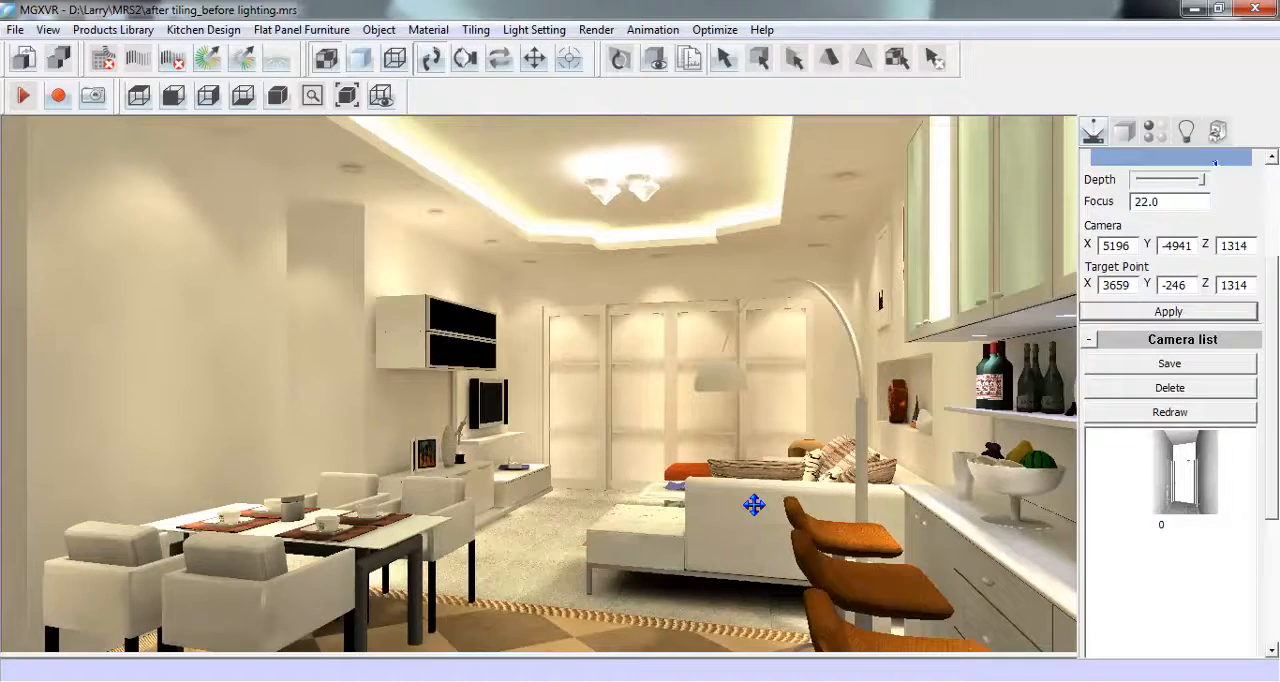
pyautogui.moveTo(562, 508); pyautogui.dragTo(750, 511)
pyautogui.scroll(-2, 748, 501)
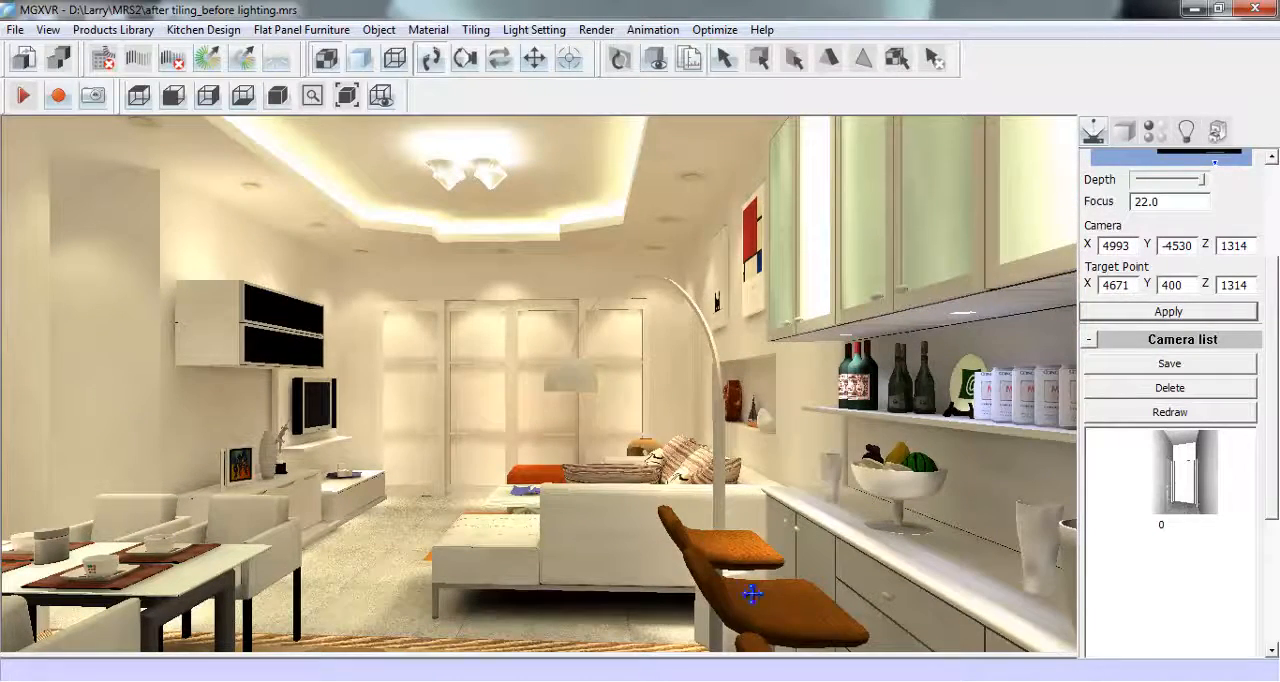
pyautogui.click(1154, 131)
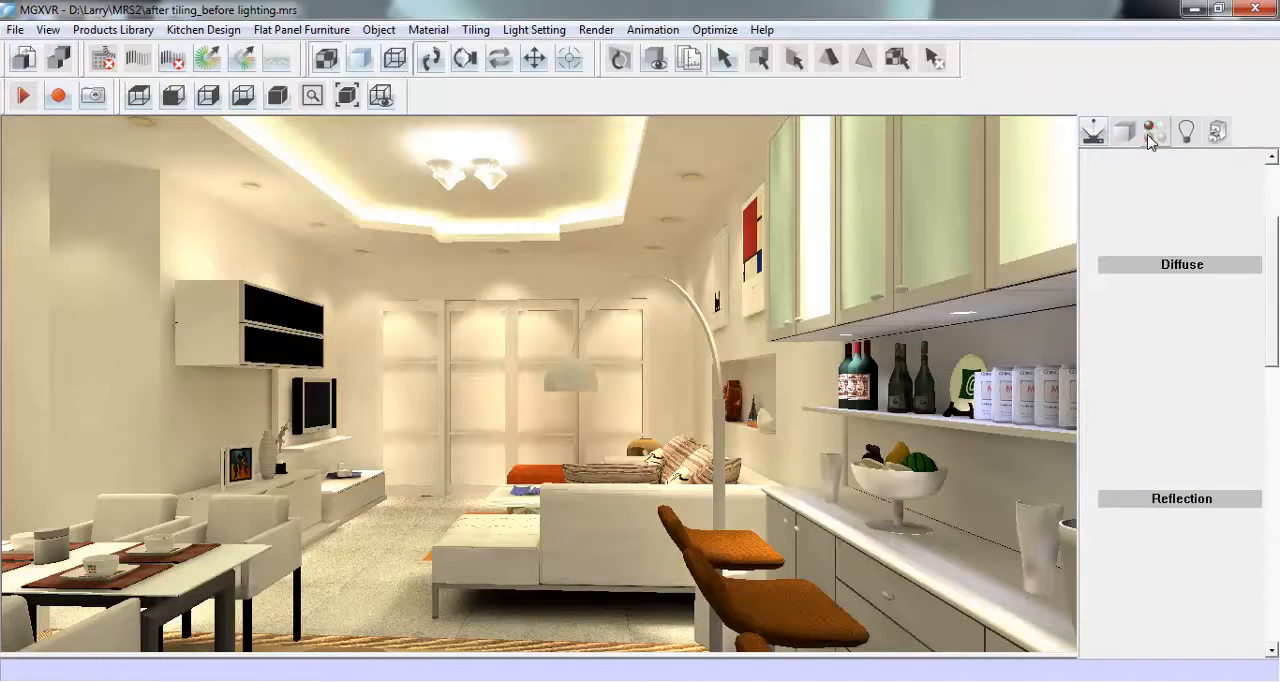
pyautogui.moveTo(1275, 310); pyautogui.dragTo(1275, 303)
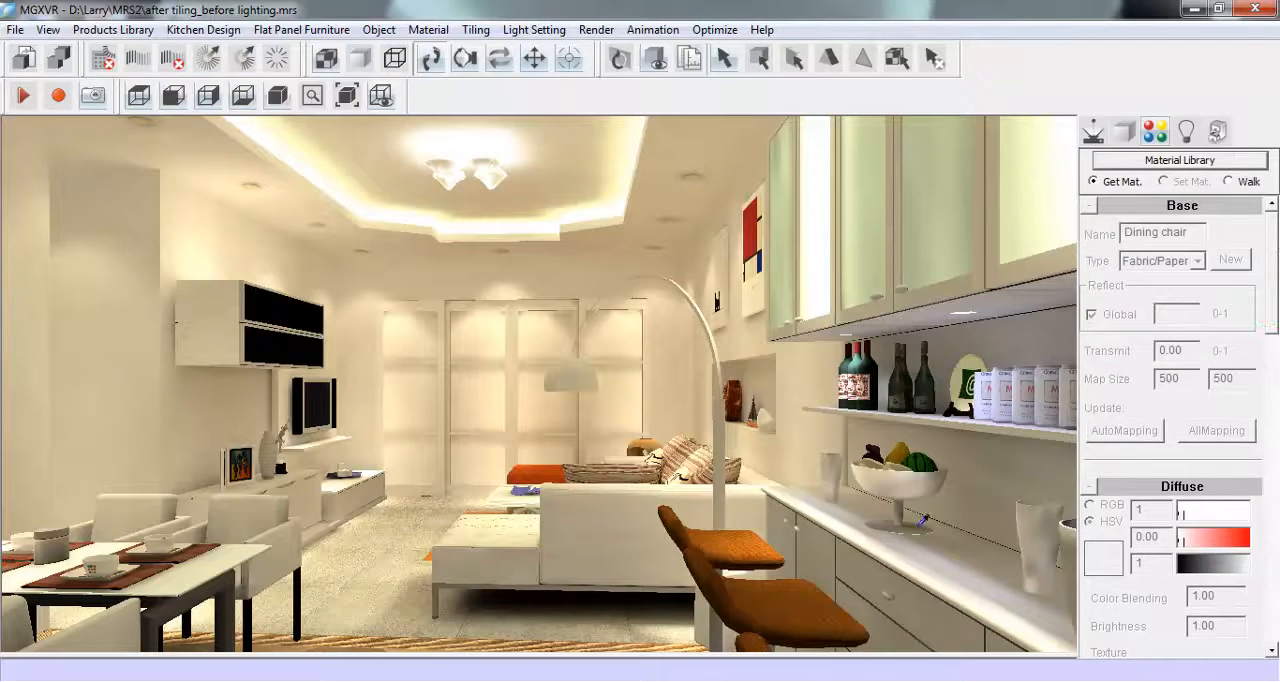
pyautogui.click(780, 590)
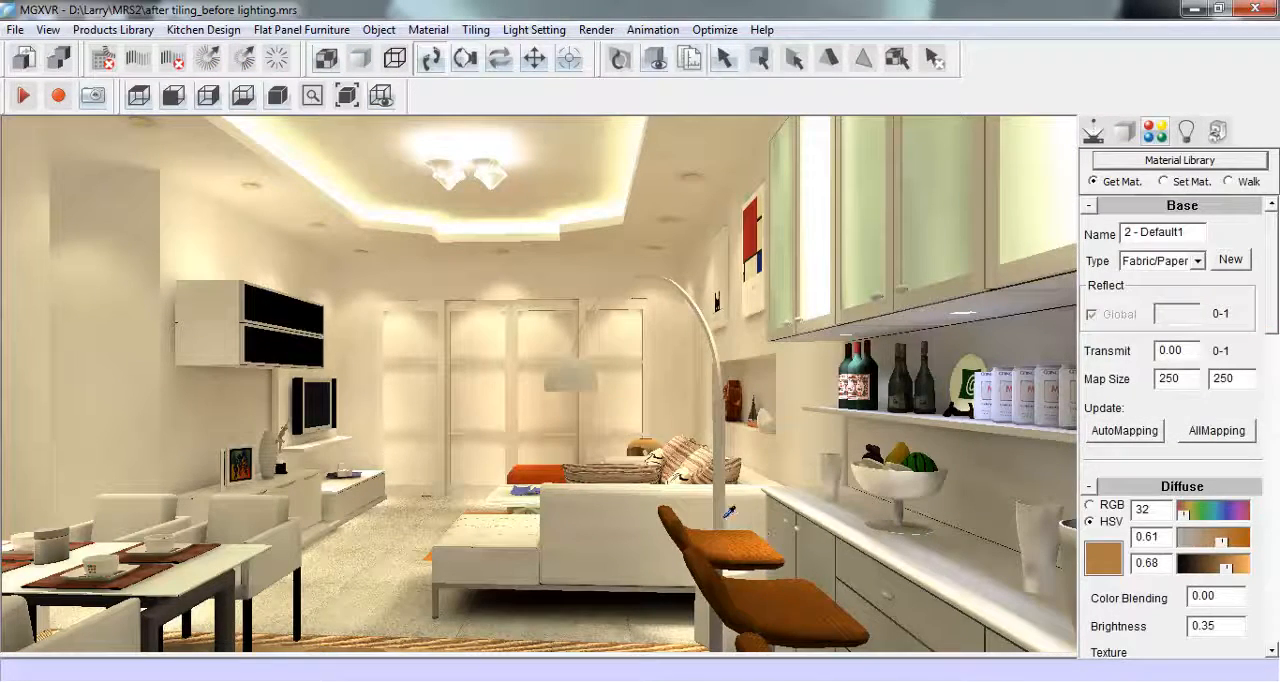
# - Try a black diffuse colour on the bar stools, with hue 250, saturation 1 and value 0
pyautogui.moveTo(1275, 322); pyautogui.dragTo(1178, 380)
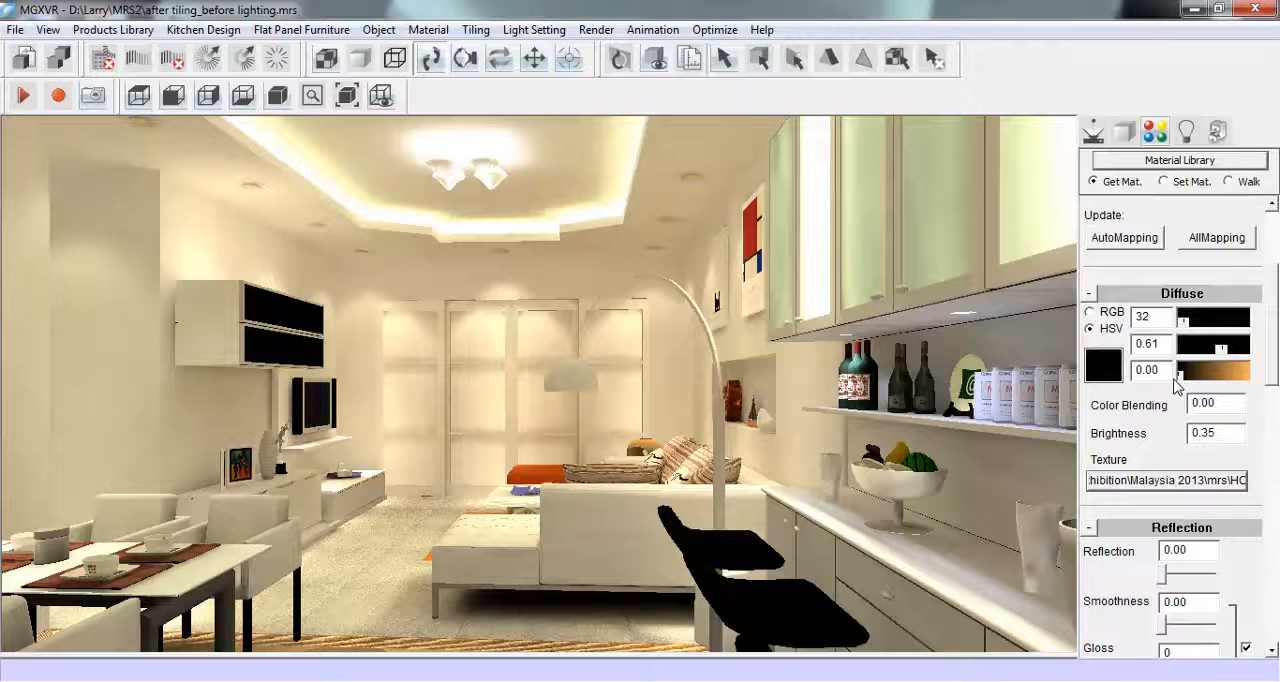
pyautogui.doubleClick(1152, 344)
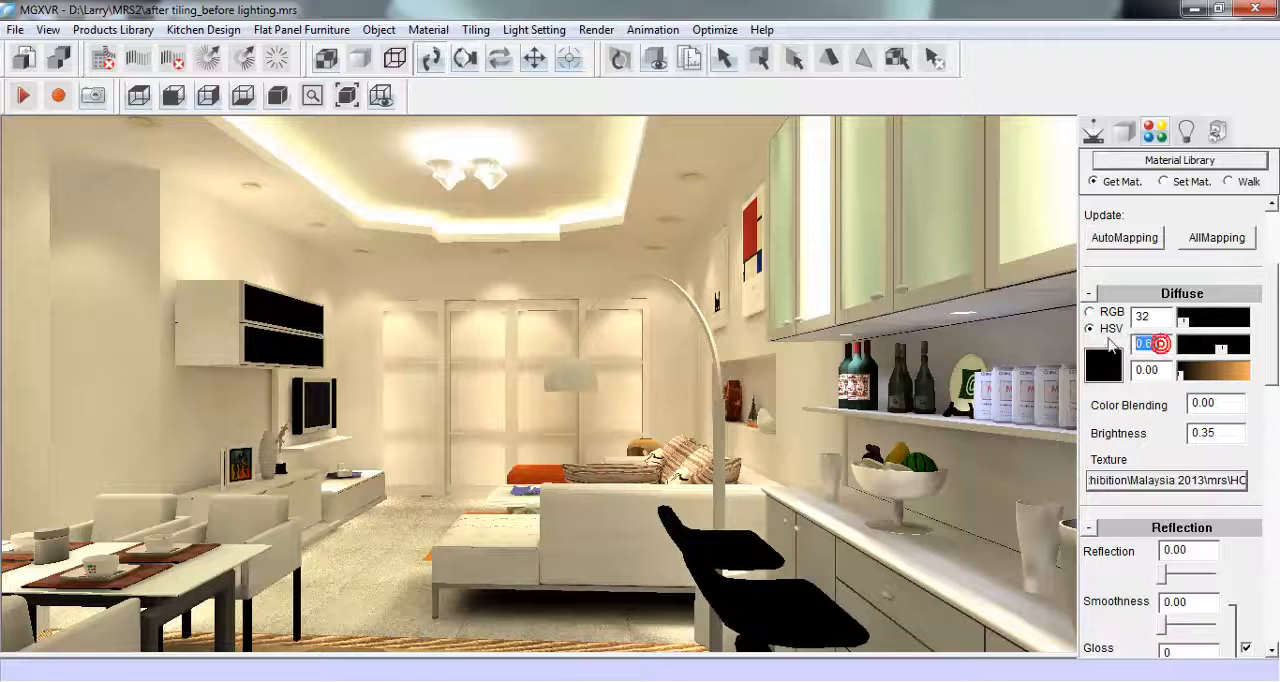
pyautogui.write('1')
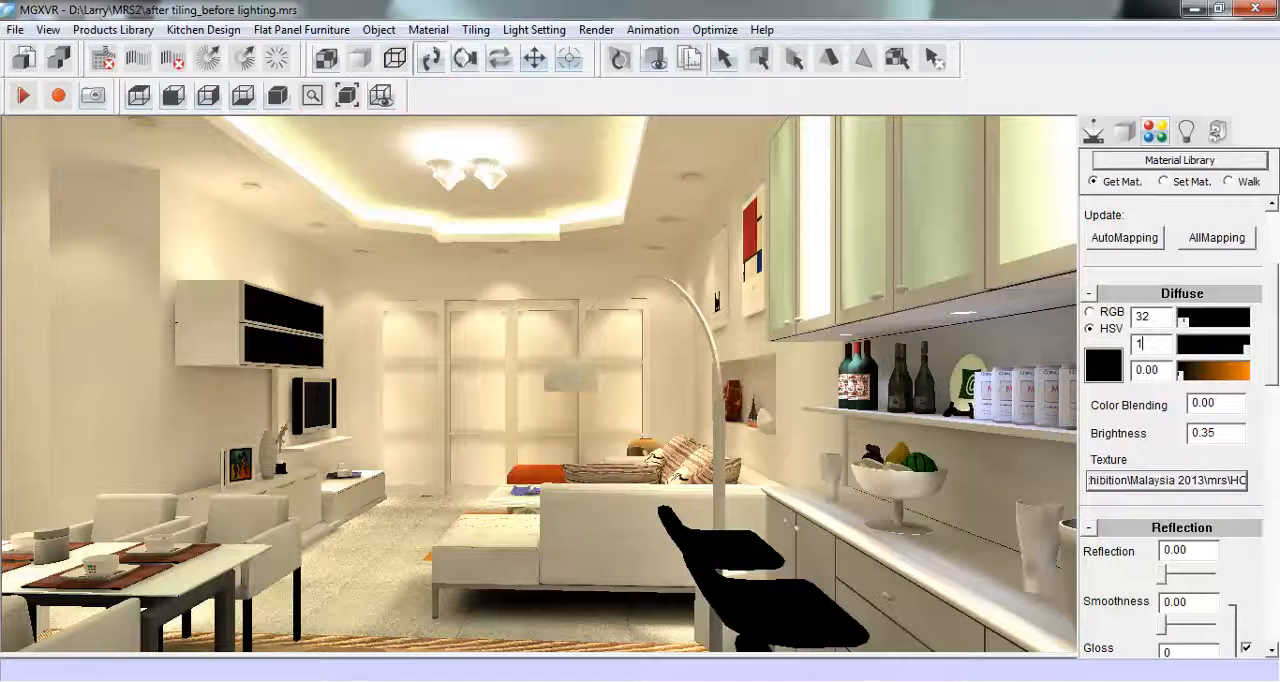
pyautogui.doubleClick(1152, 318)
pyautogui.write('1')
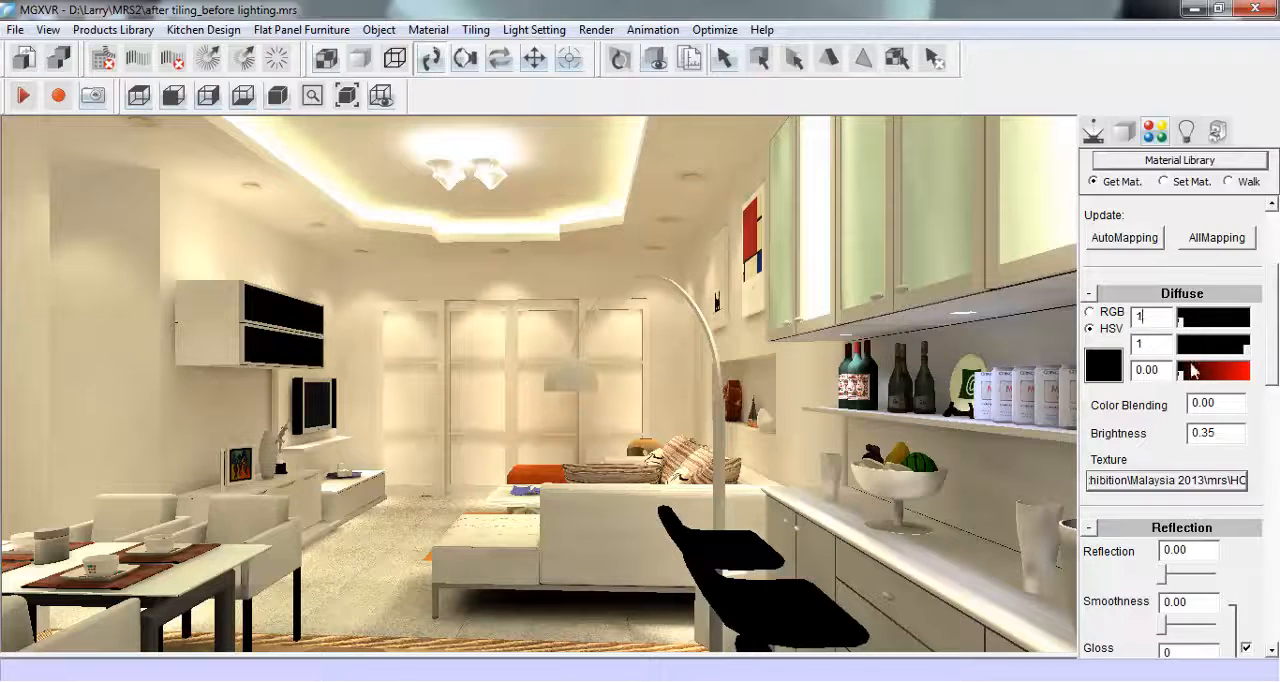
pyautogui.doubleClick(1152, 318)
pyautogui.write('0')
pyautogui.moveTo(1163, 319); pyautogui.dragTo(1118, 319)
pyautogui.write('250')
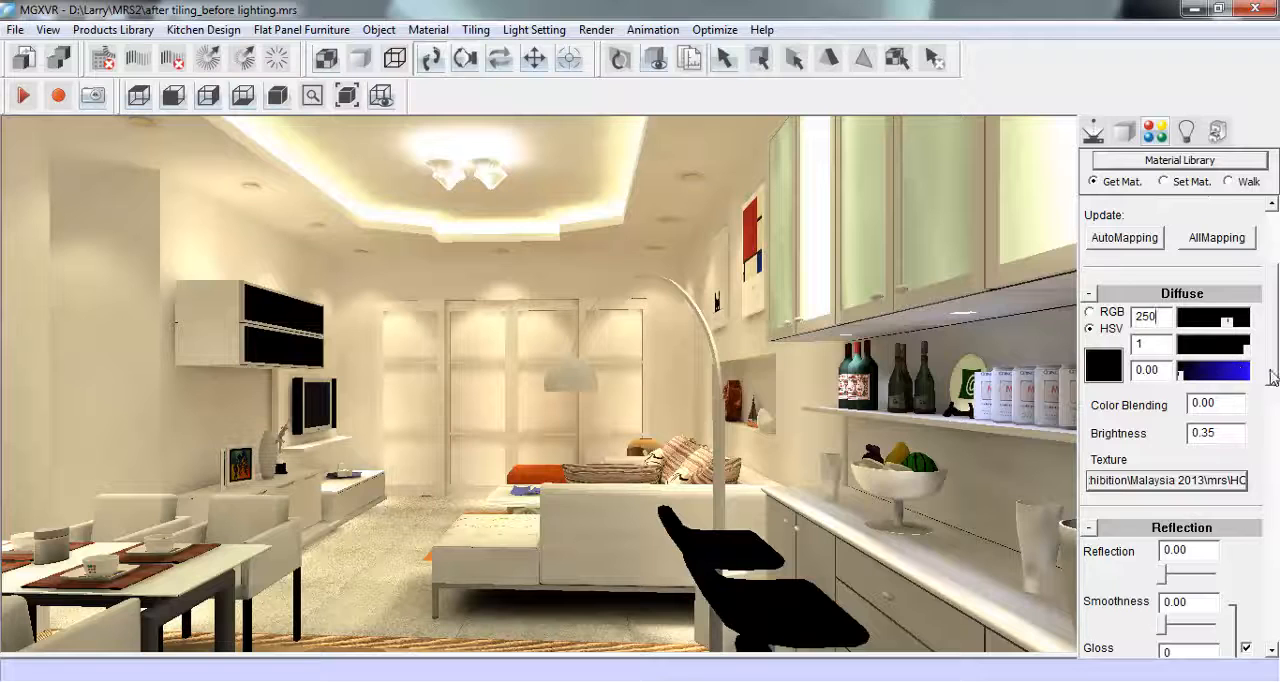
# - Copy the path of the bar stools' diffuse texture HC05.jpg and assign that file as their bump texture
pyautogui.moveTo(1270, 370); pyautogui.dragTo(1268, 400)
pyautogui.doubleClick(1220, 424)
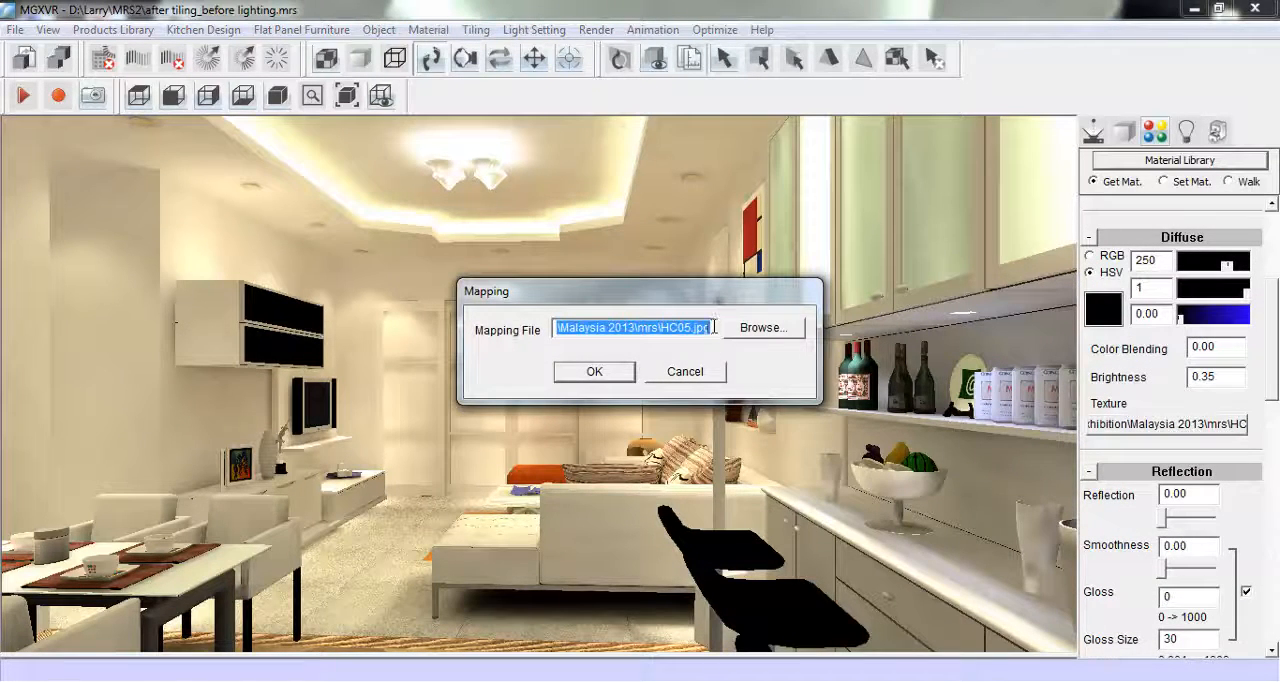
pyautogui.moveTo(713, 327); pyautogui.dragTo(538, 313)
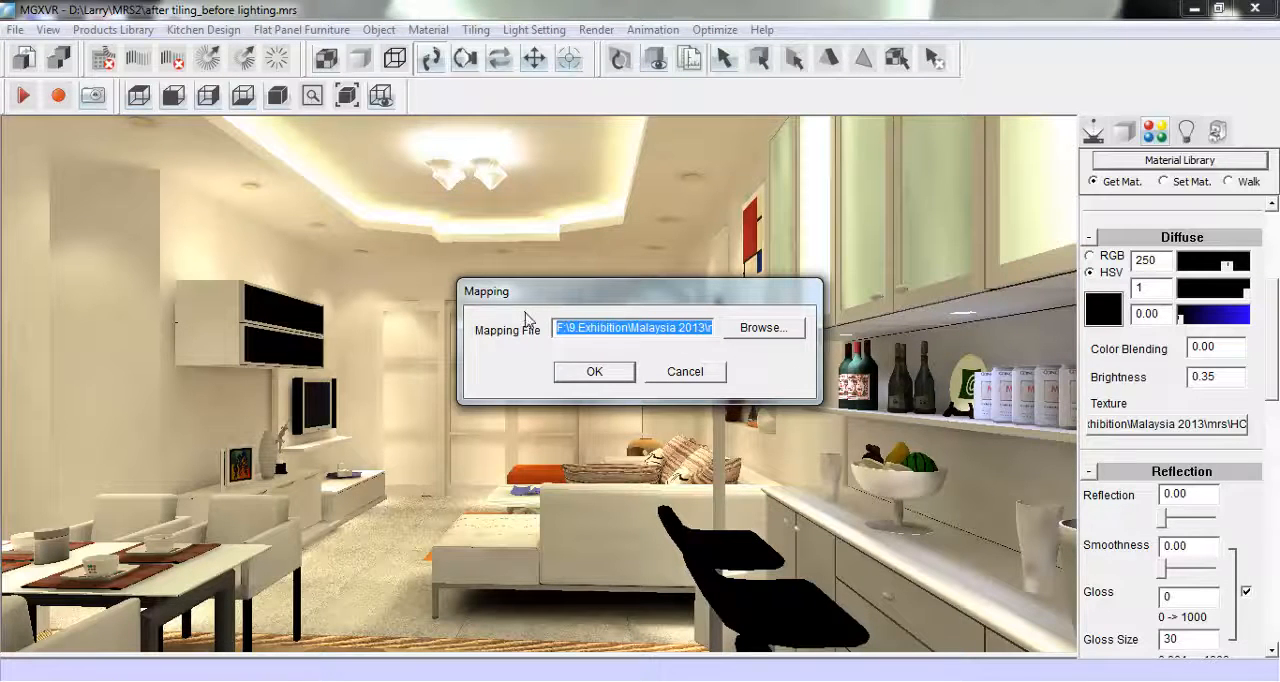
pyautogui.click(597, 374)
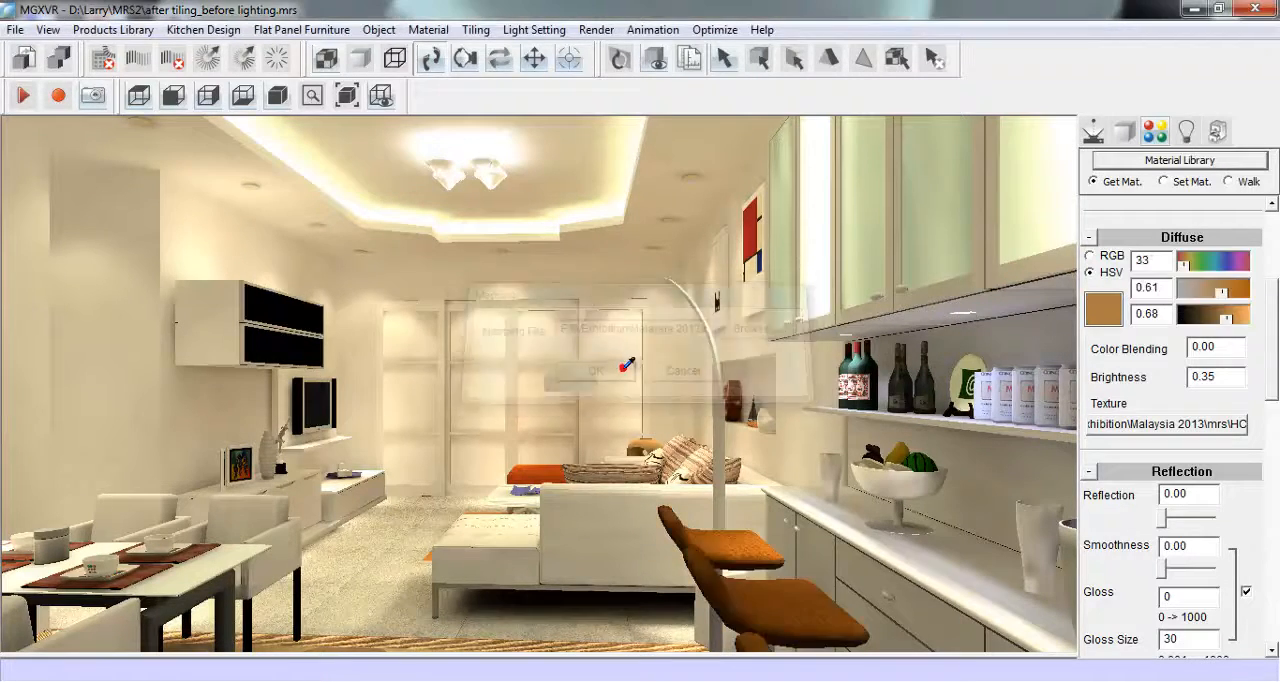
pyautogui.moveTo(1272, 388); pyautogui.dragTo(1266, 555)
pyautogui.click(1205, 528)
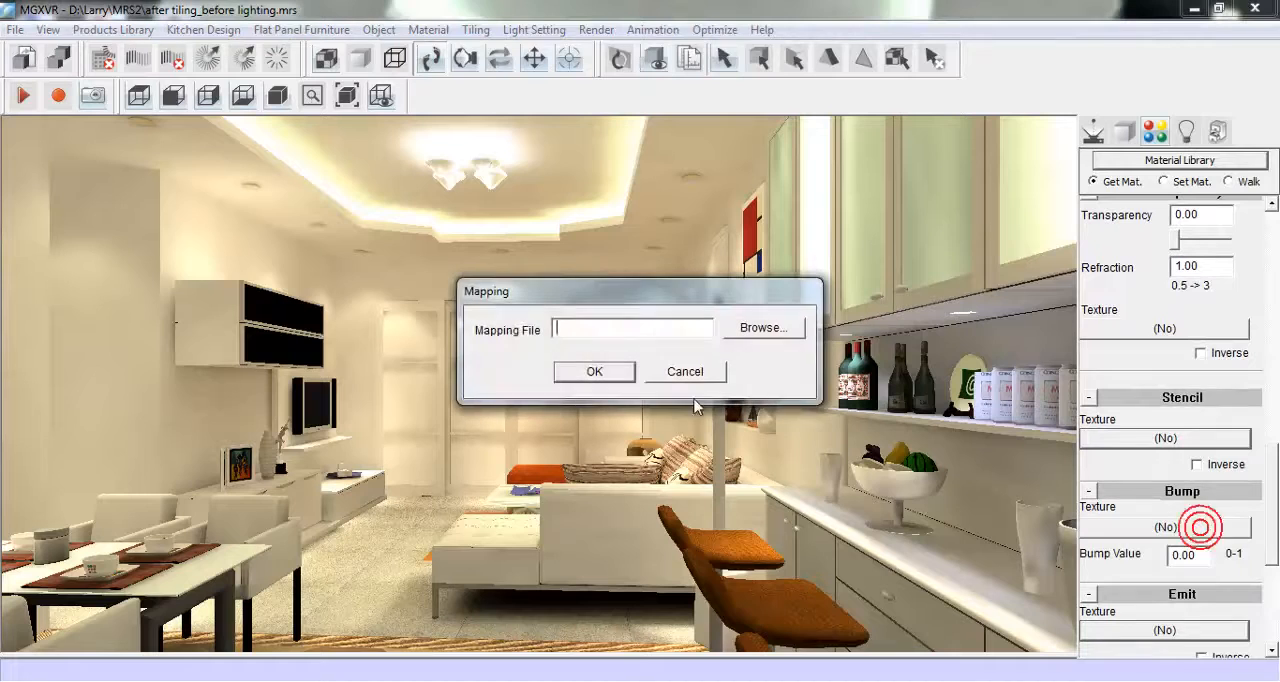
pyautogui.click(595, 372)
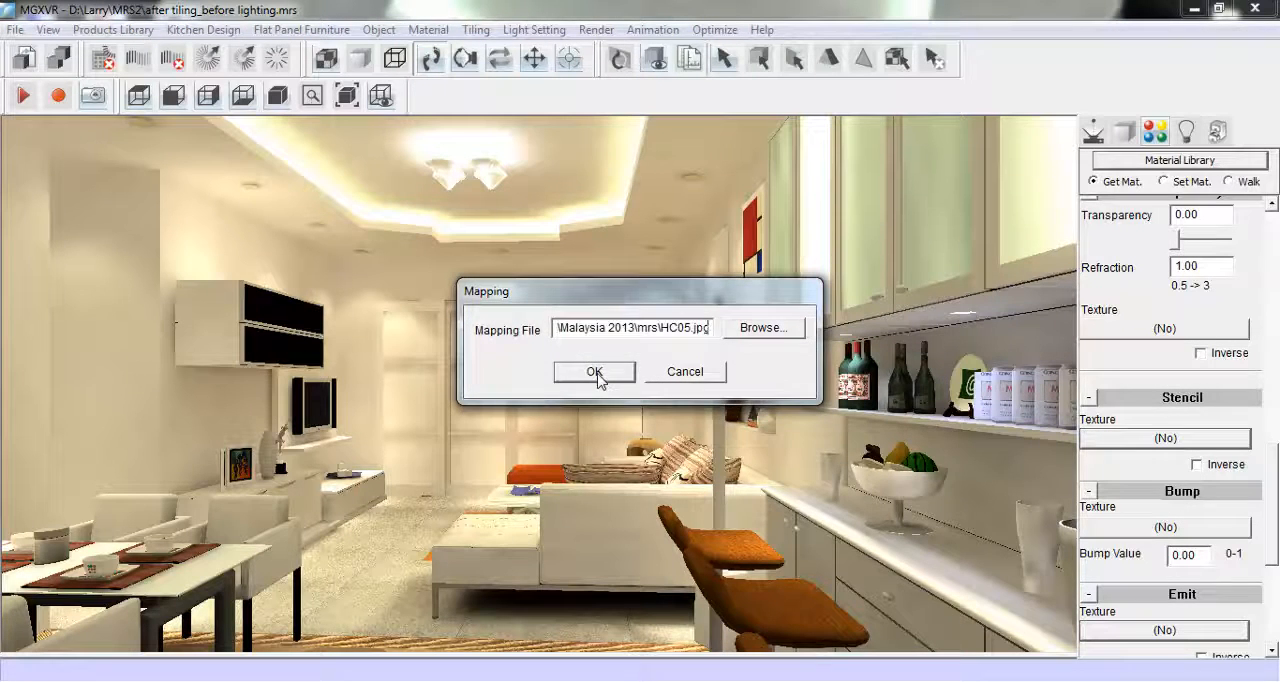
pyautogui.moveTo(1202, 557); pyautogui.dragTo(1169, 556)
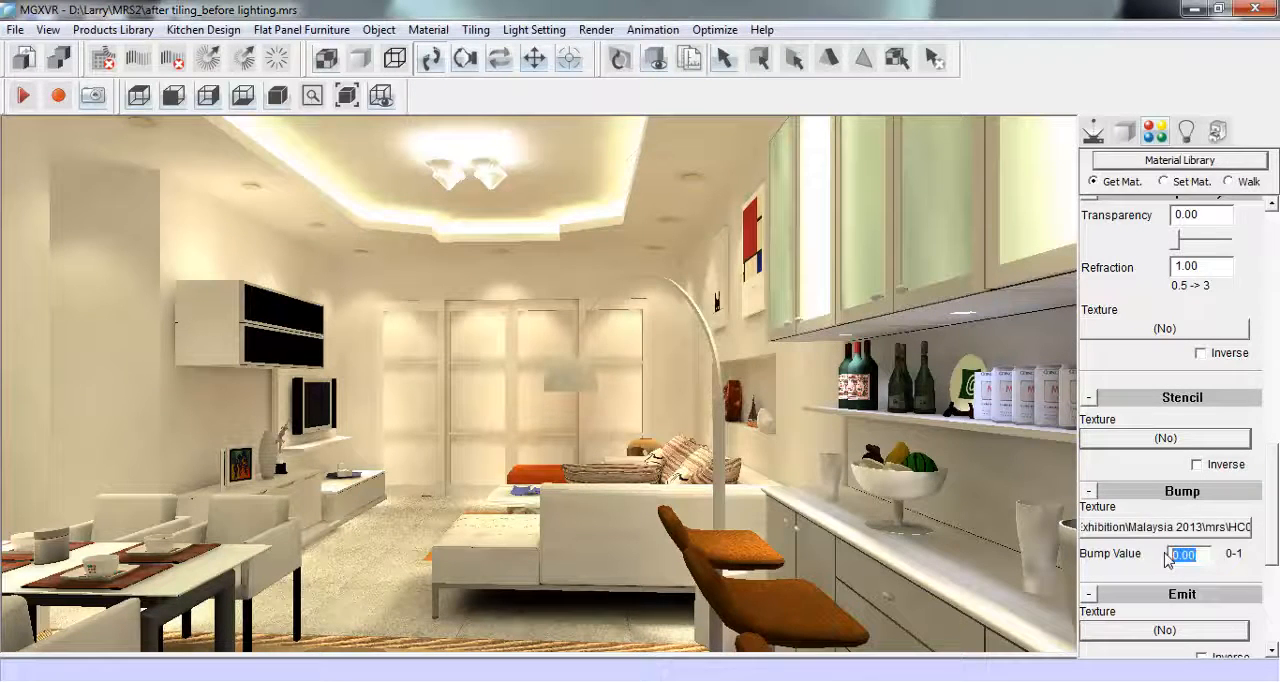
# - Remove the bar stools' diffuse texture and make them black, with diffuse saturation 0.92 and value 0
pyautogui.scroll(5, 1274, 515)
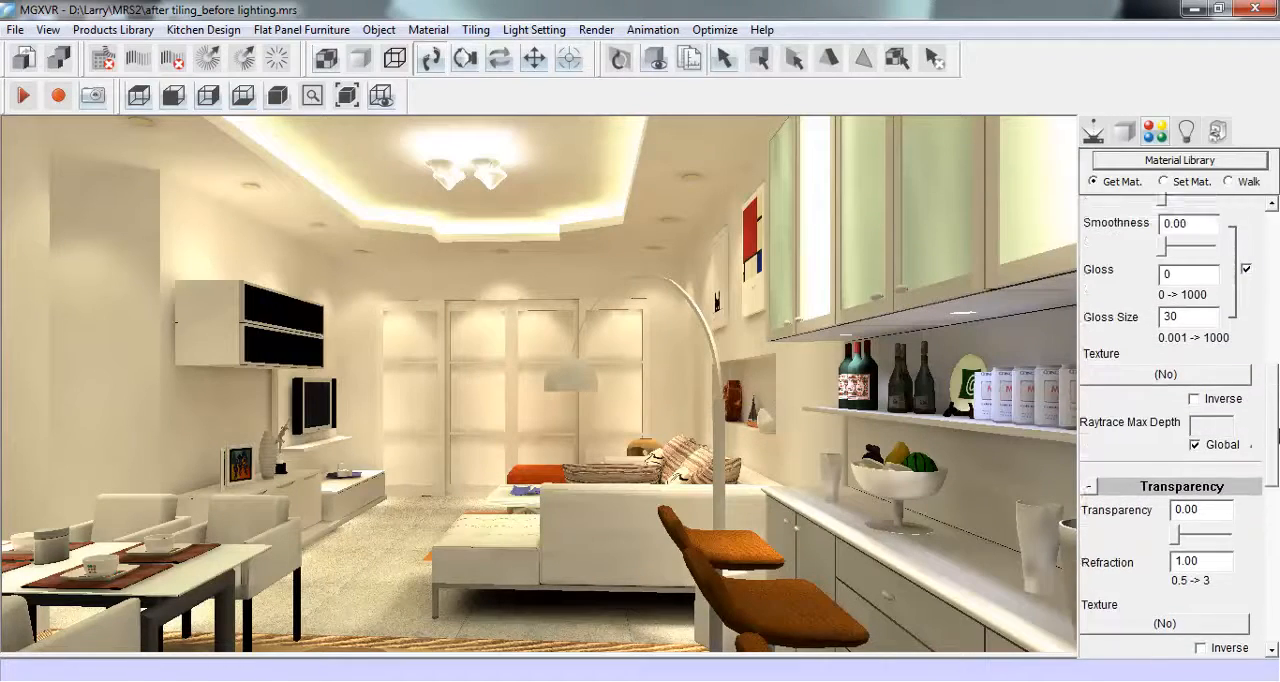
pyautogui.scroll(6, 1190, 425)
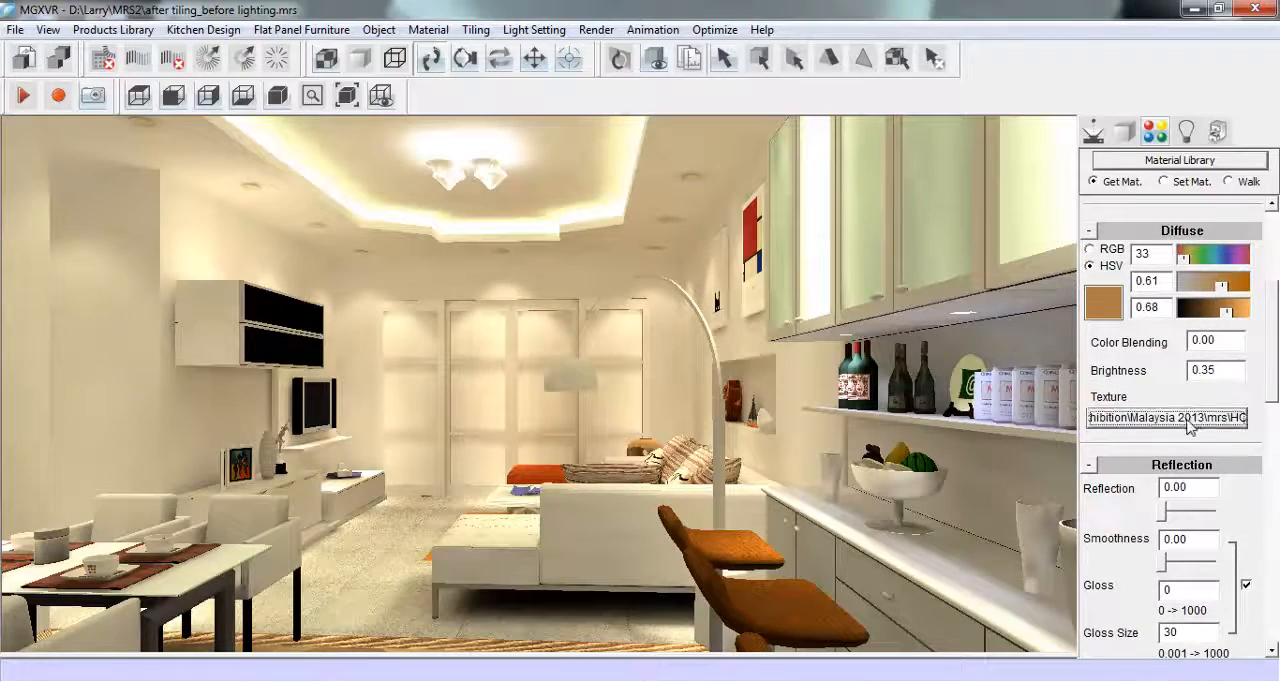
pyautogui.click(1190, 425)
pyautogui.press('Delete')
pyautogui.click(600, 373)
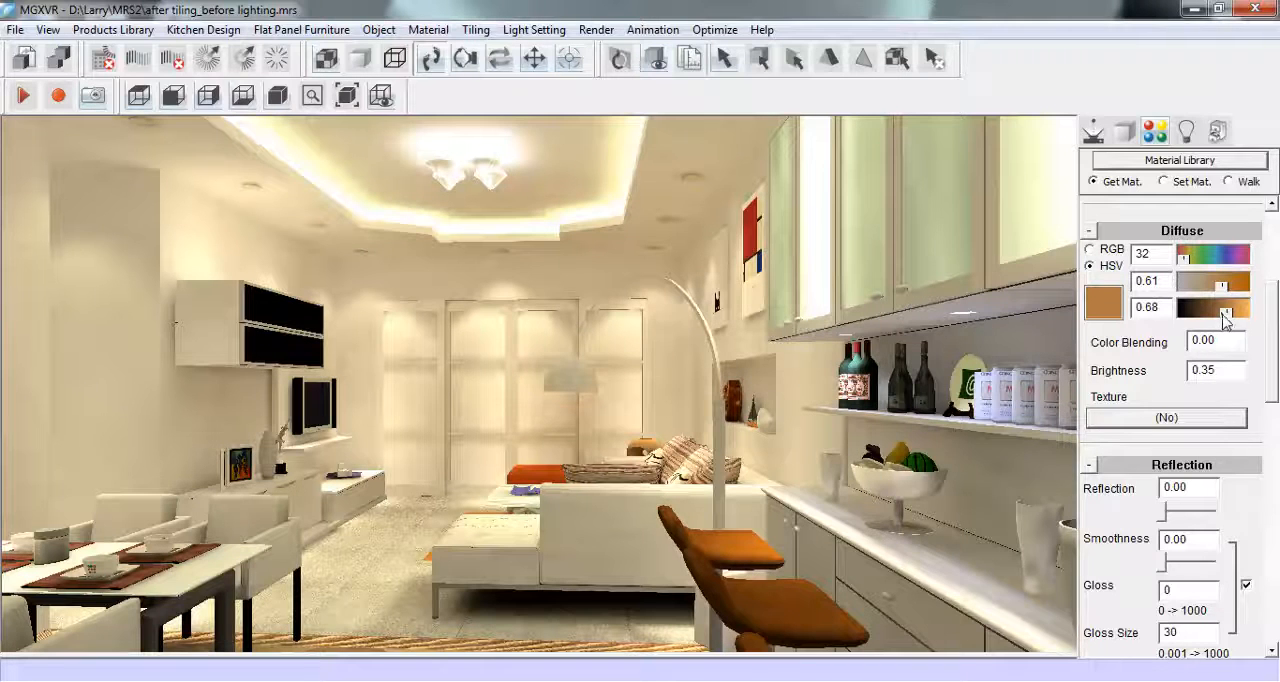
pyautogui.moveTo(1226, 316); pyautogui.dragTo(1174, 313)
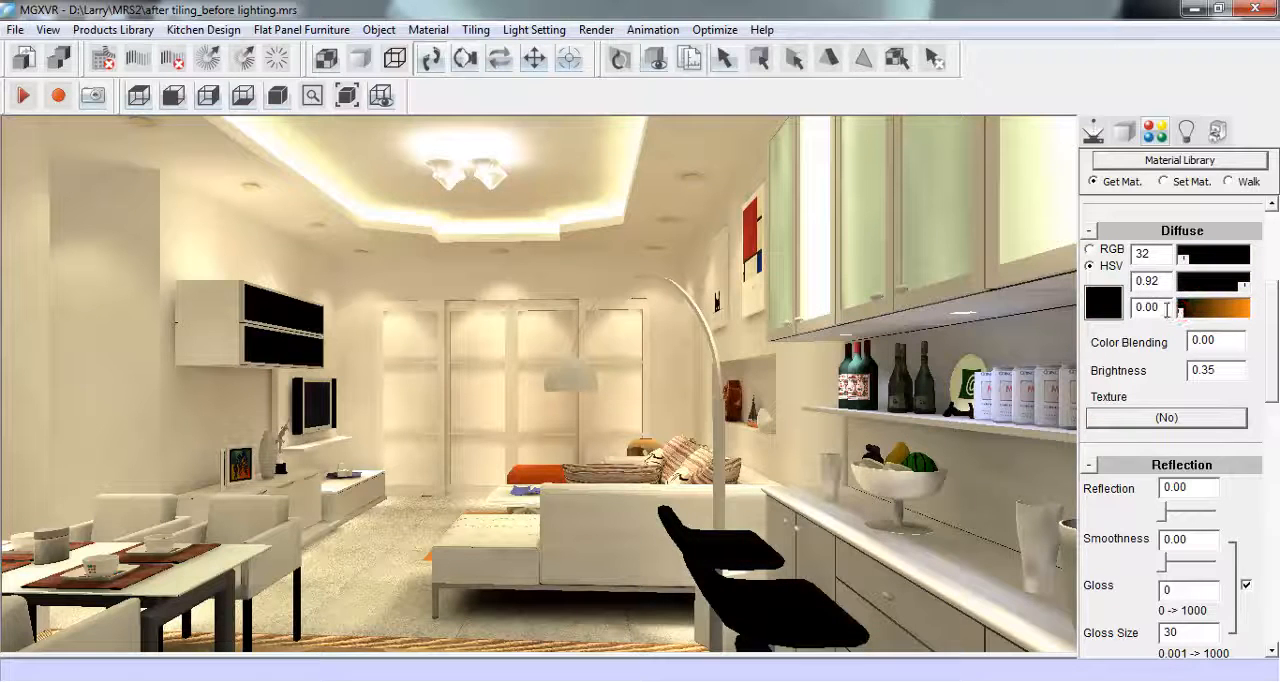
pyautogui.moveTo(1268, 349); pyautogui.dragTo(1277, 305)
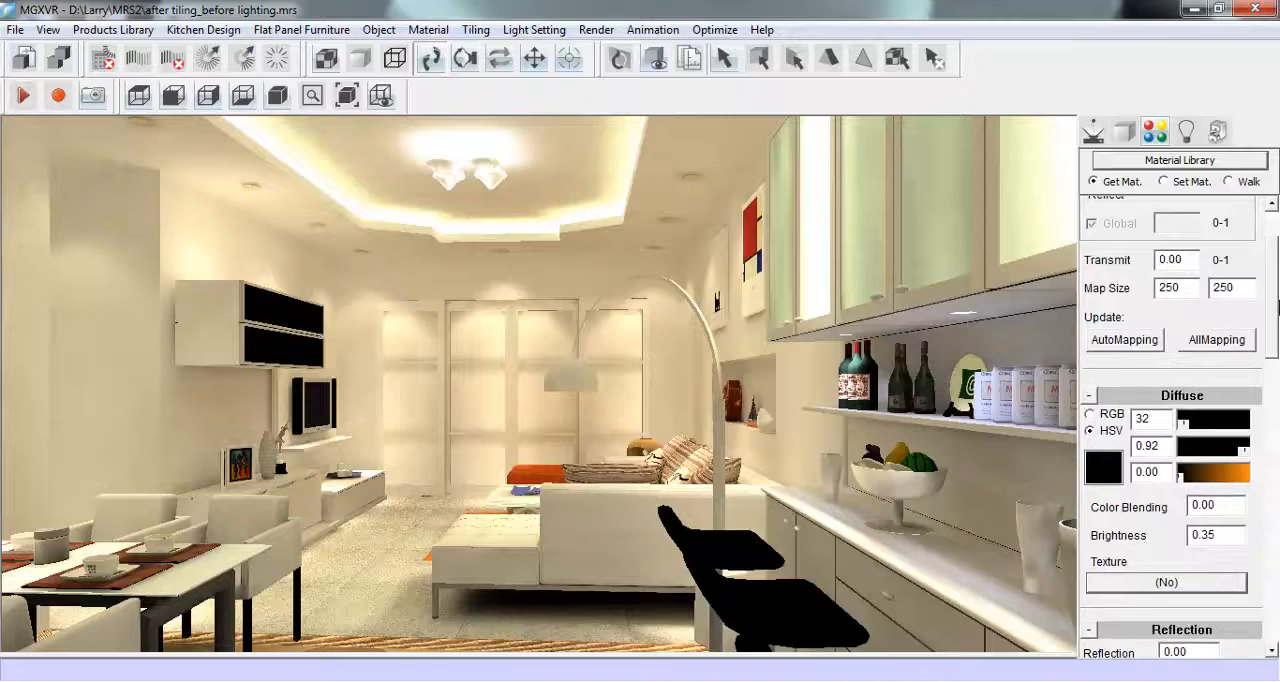
# - Move the view close to the television wall and load the material of the low cabinet's white doors
pyautogui.click(1093, 130)
pyautogui.moveTo(543, 489); pyautogui.dragTo(762, 596)
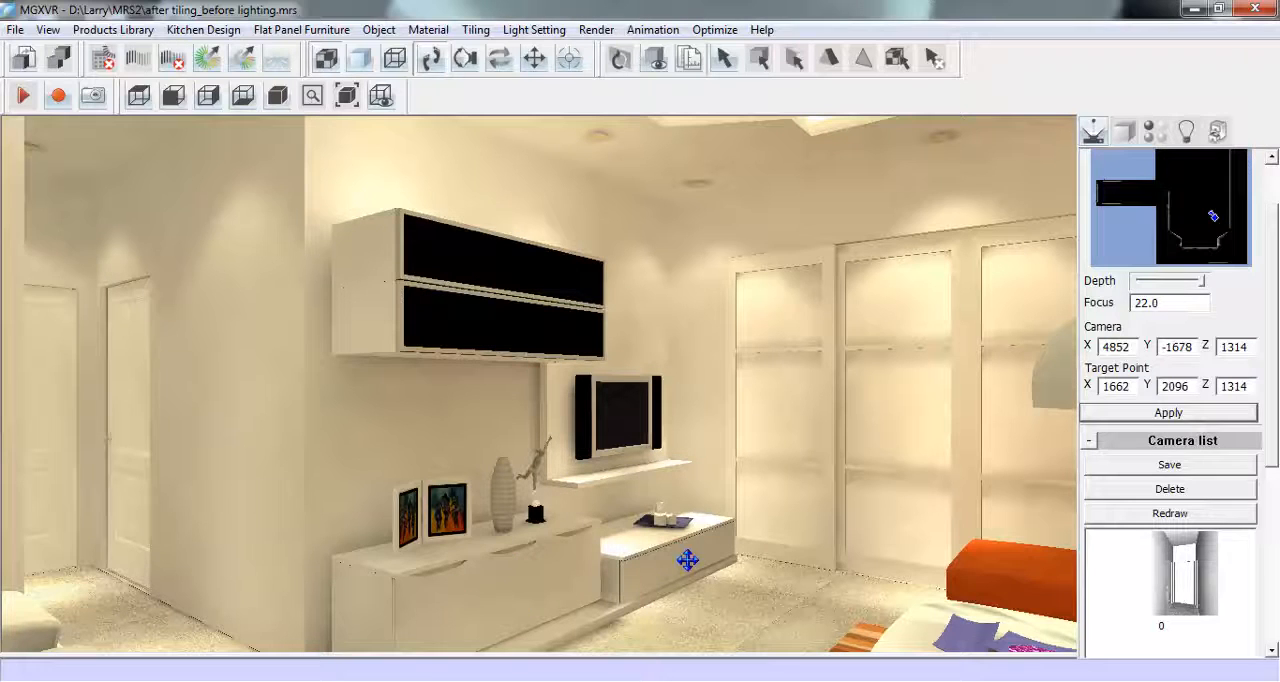
pyautogui.click(1152, 132)
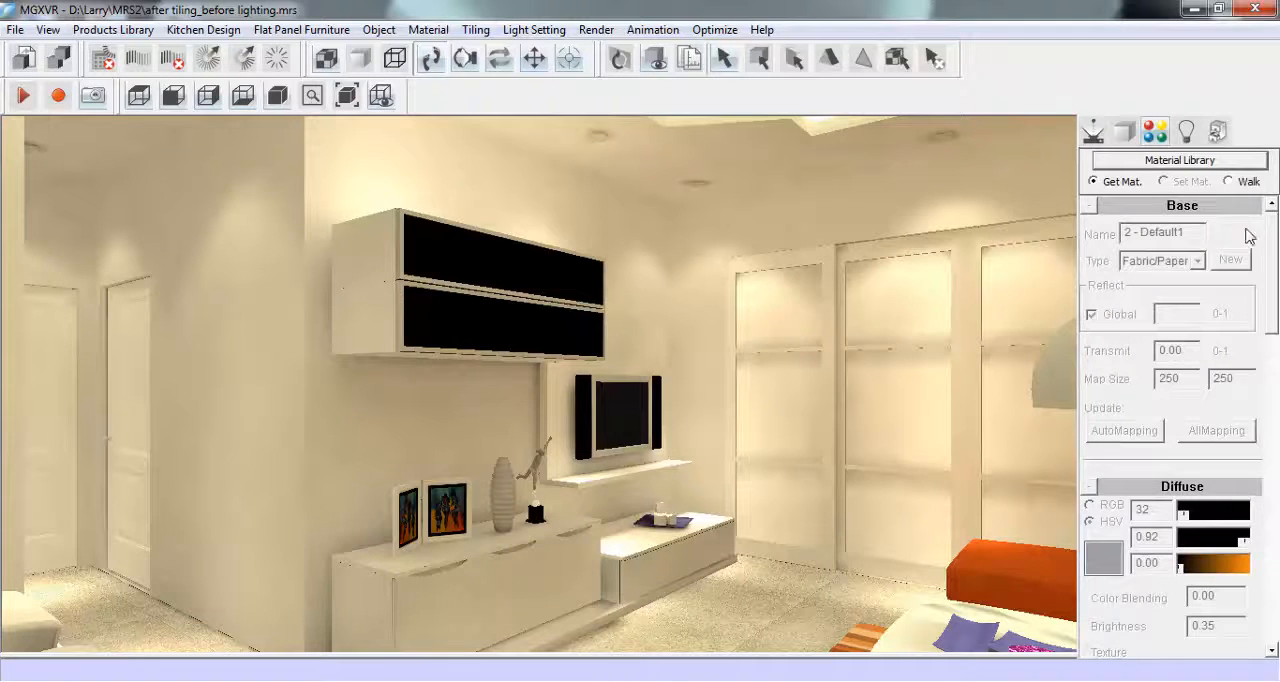
pyautogui.click(476, 581)
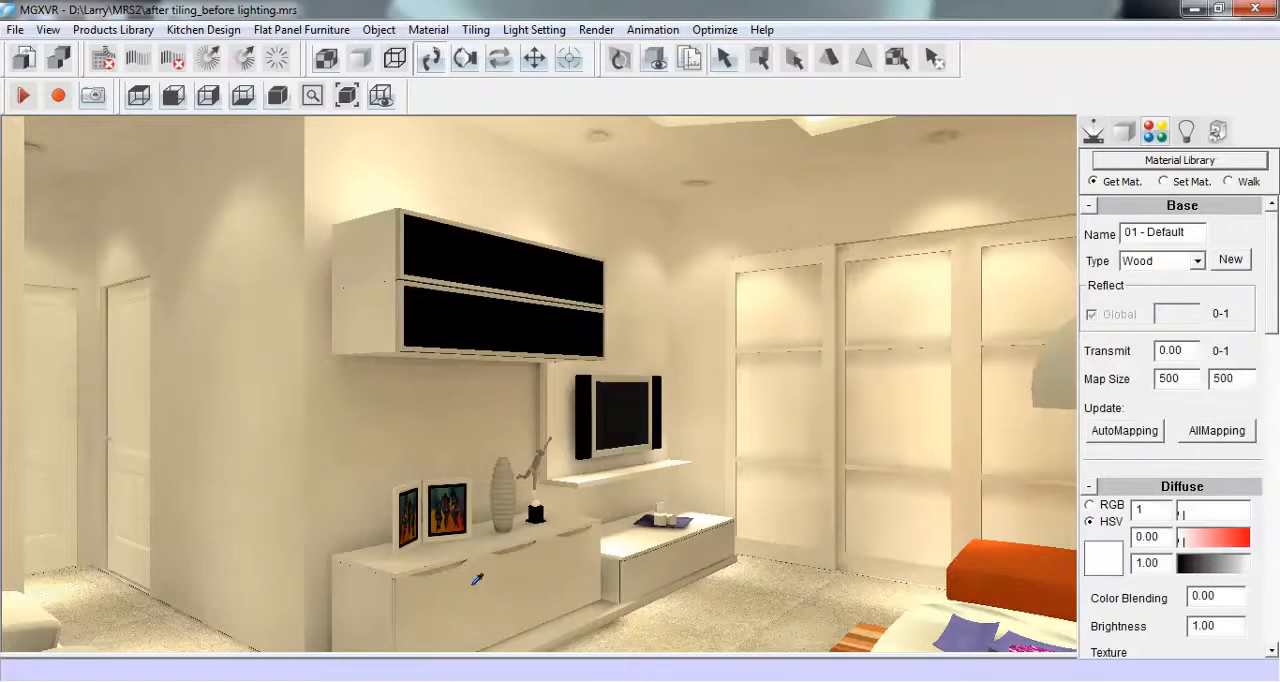
# - Create a copy of the low cabinet's wood material named Copy01 - Default and assign it to the cabinet door nearest the television
pyautogui.moveTo(1182, 542); pyautogui.dragTo(1122, 539)
pyautogui.write('0')
pyautogui.click(1228, 262)
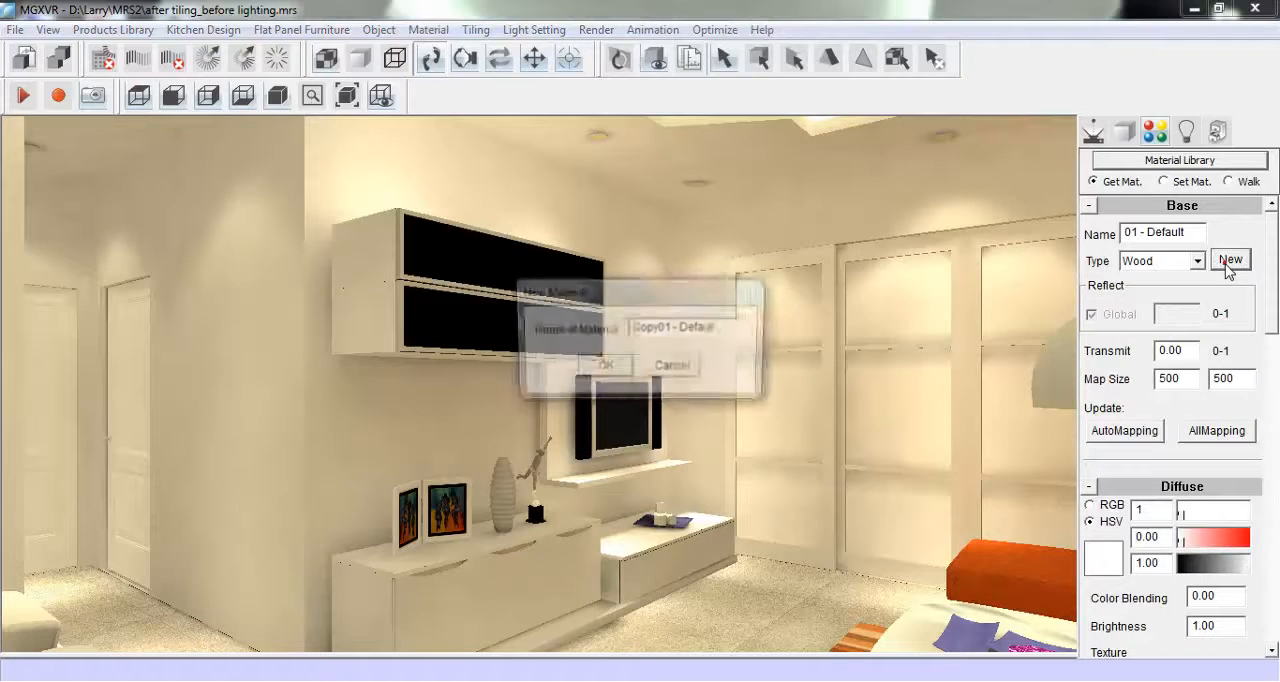
pyautogui.click(610, 366)
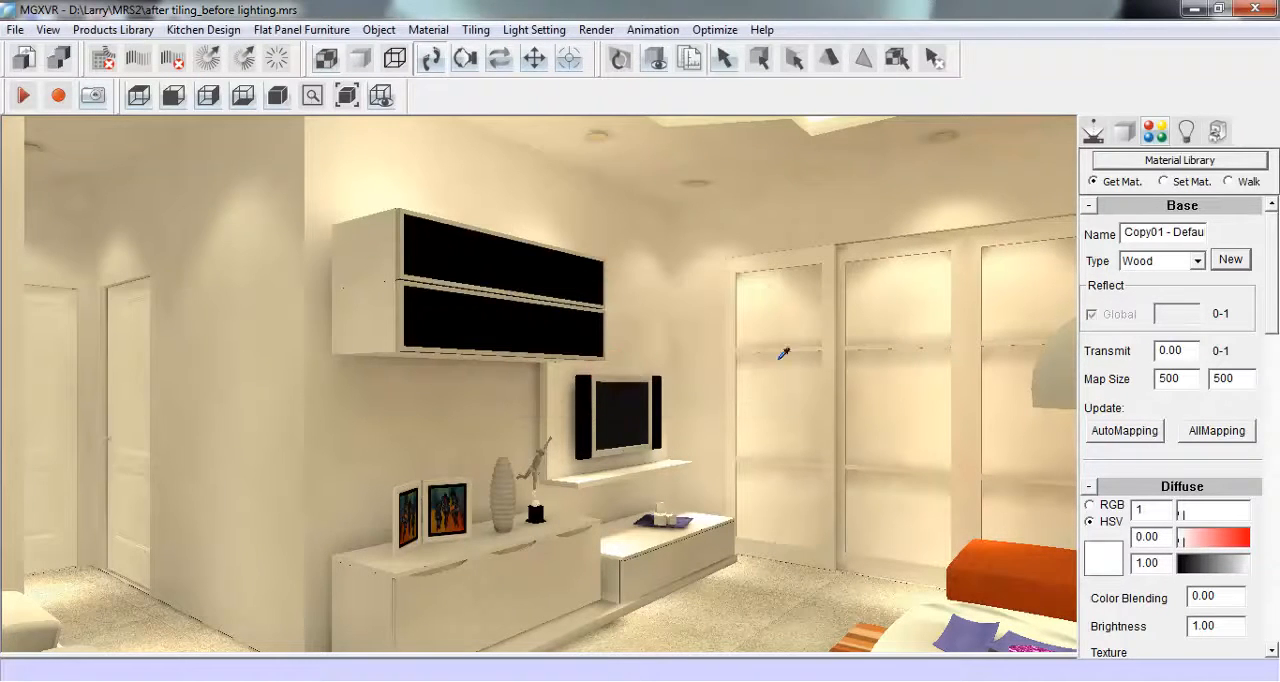
pyautogui.click(1164, 181)
pyautogui.click(559, 551)
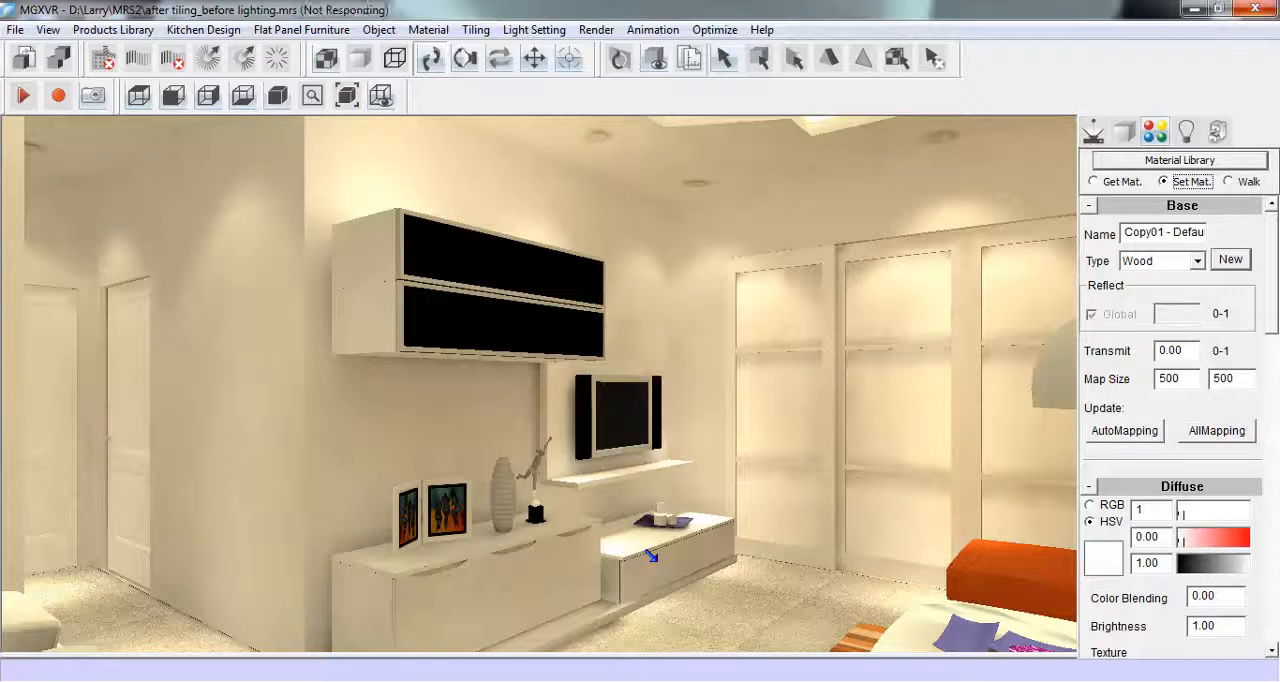
# - Pick up the wall cabinet's black faceboard material and apply it to the three doors of the low cabinet below
pyautogui.click(1102, 184)
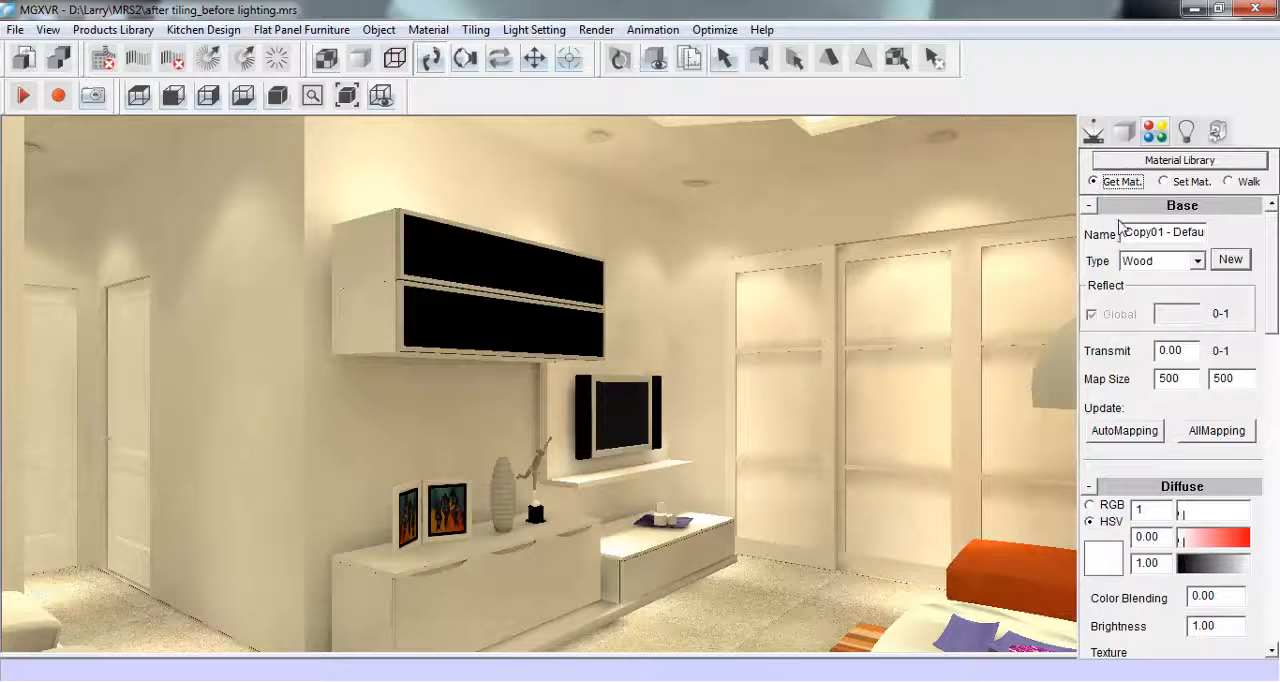
pyautogui.click(521, 259)
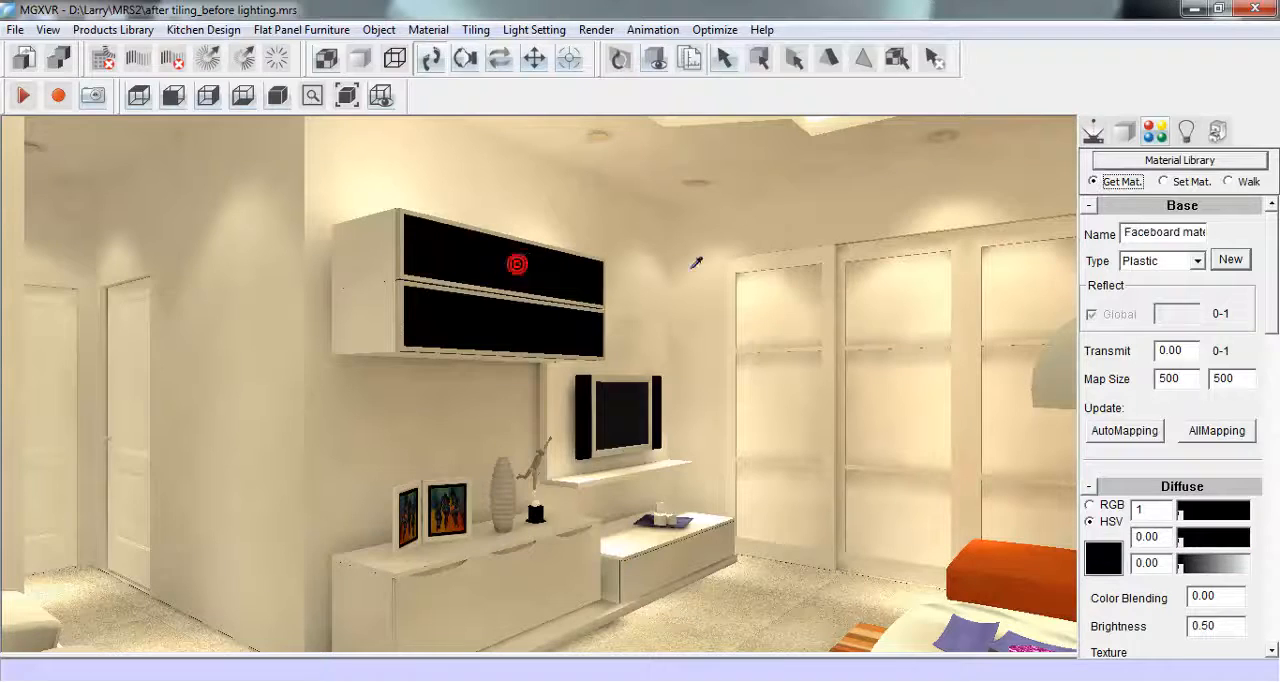
pyautogui.click(1166, 184)
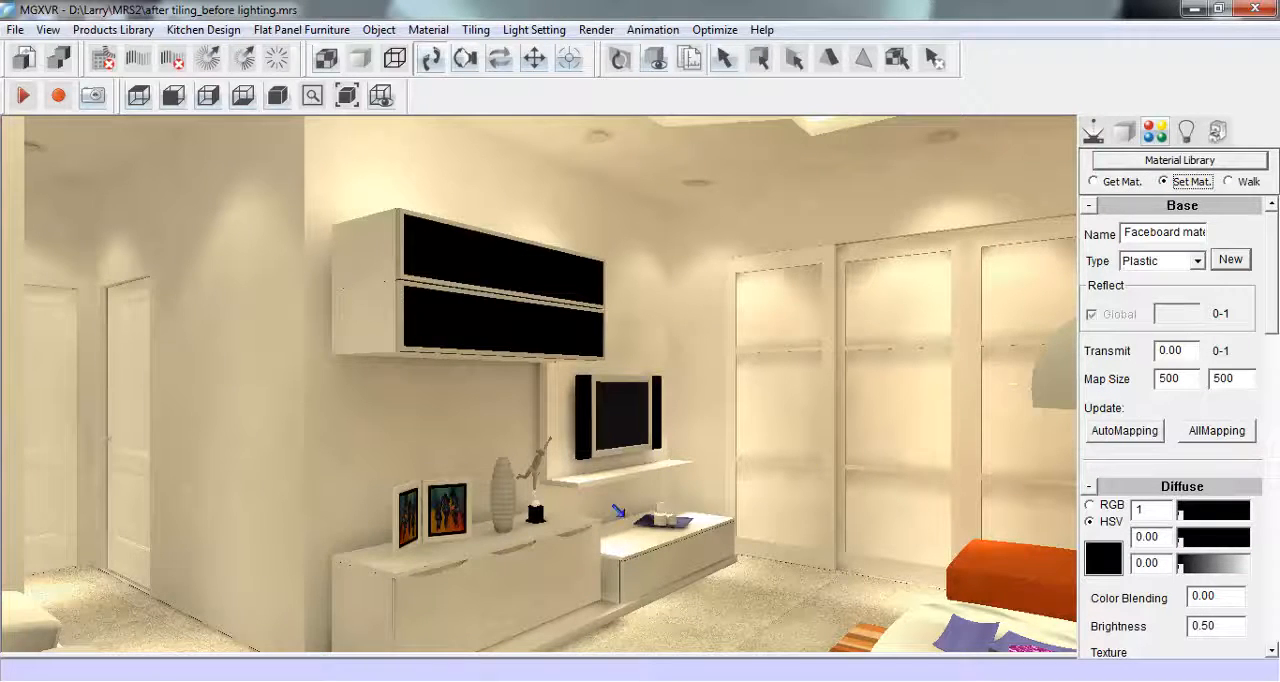
pyautogui.click(502, 575)
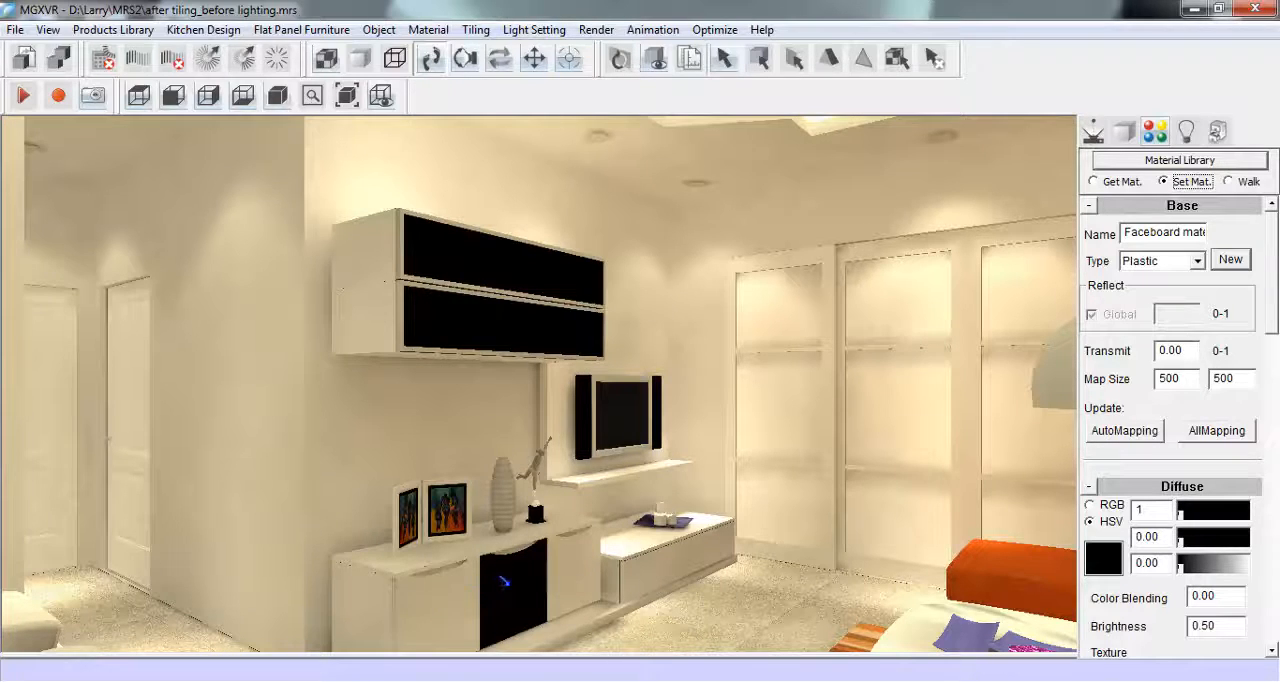
pyautogui.click(453, 574)
pyautogui.click(554, 563)
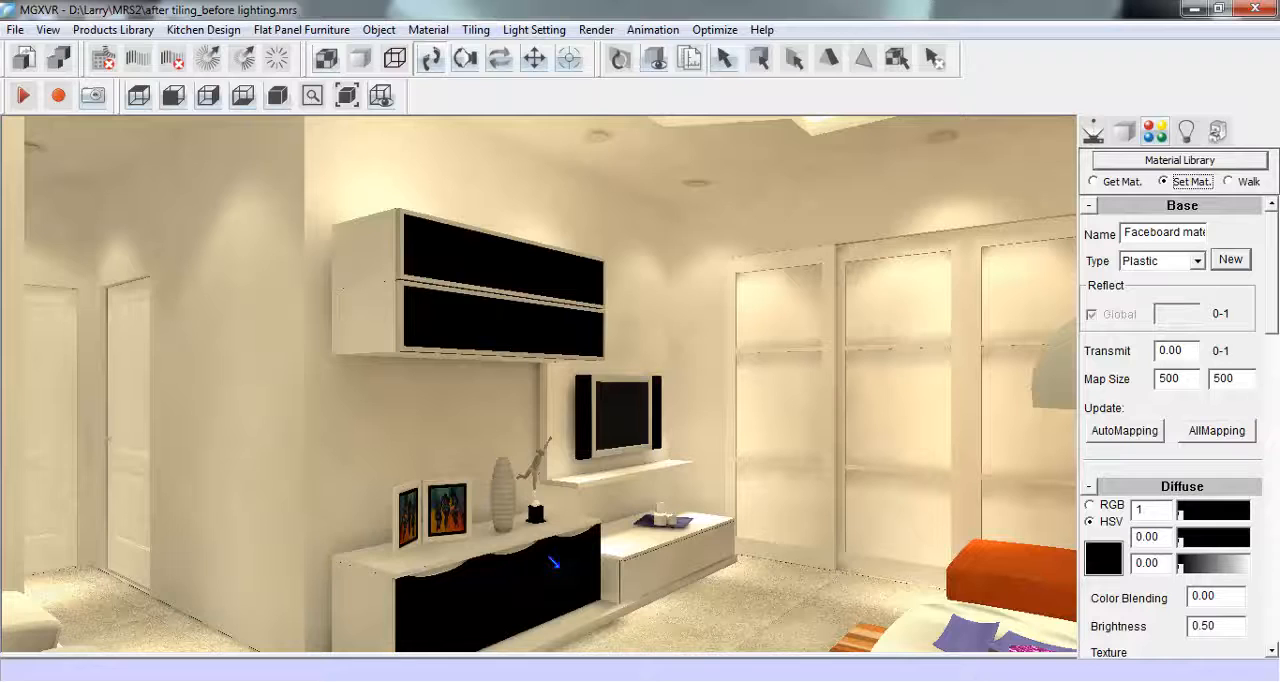
# - Apply the black faceboard material to the front of the low television cabinet beneath the TV
pyautogui.click(635, 566)
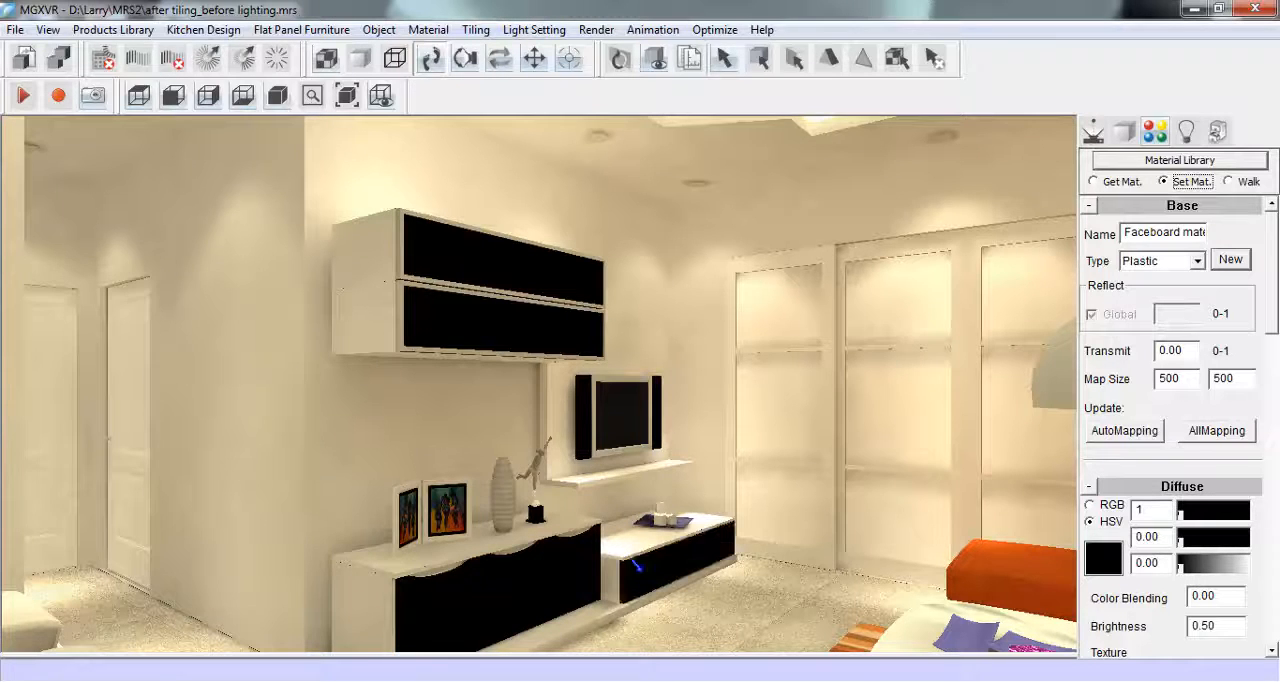
pyautogui.click(1100, 181)
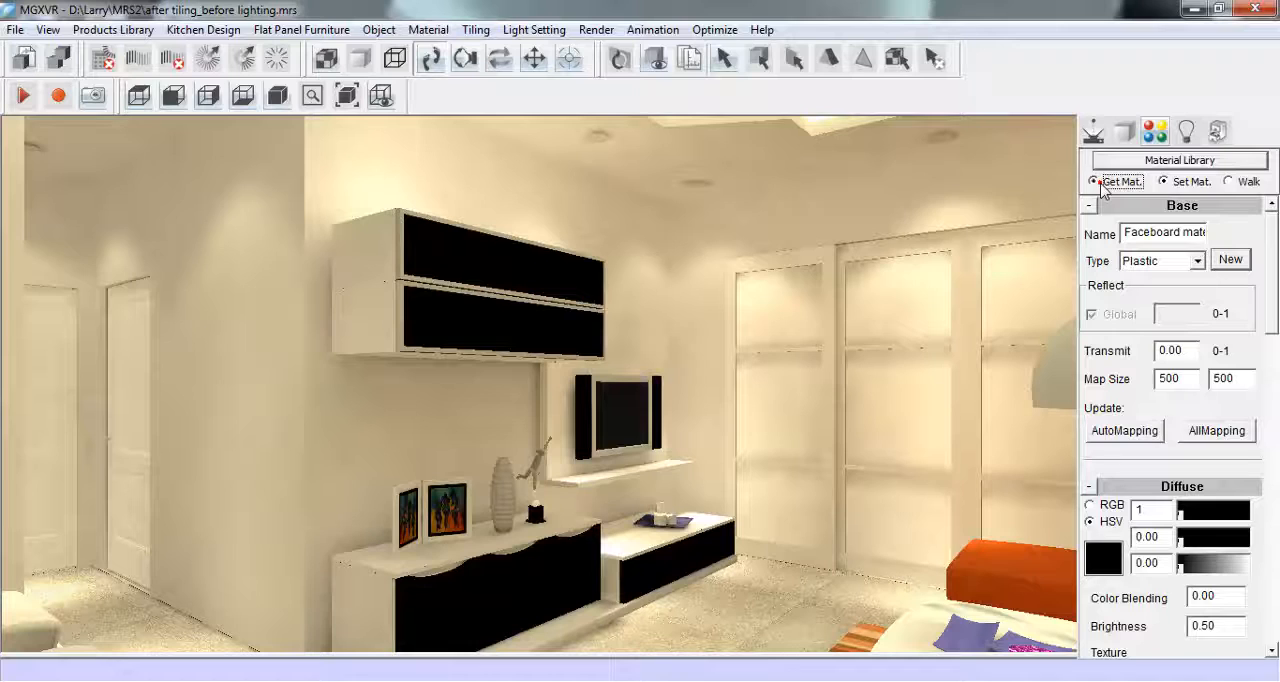
# - From a view over the dining area, copy the wall material as CopyQIANGMIAN and assign it to the wall beside the dining table
pyautogui.click(1093, 131)
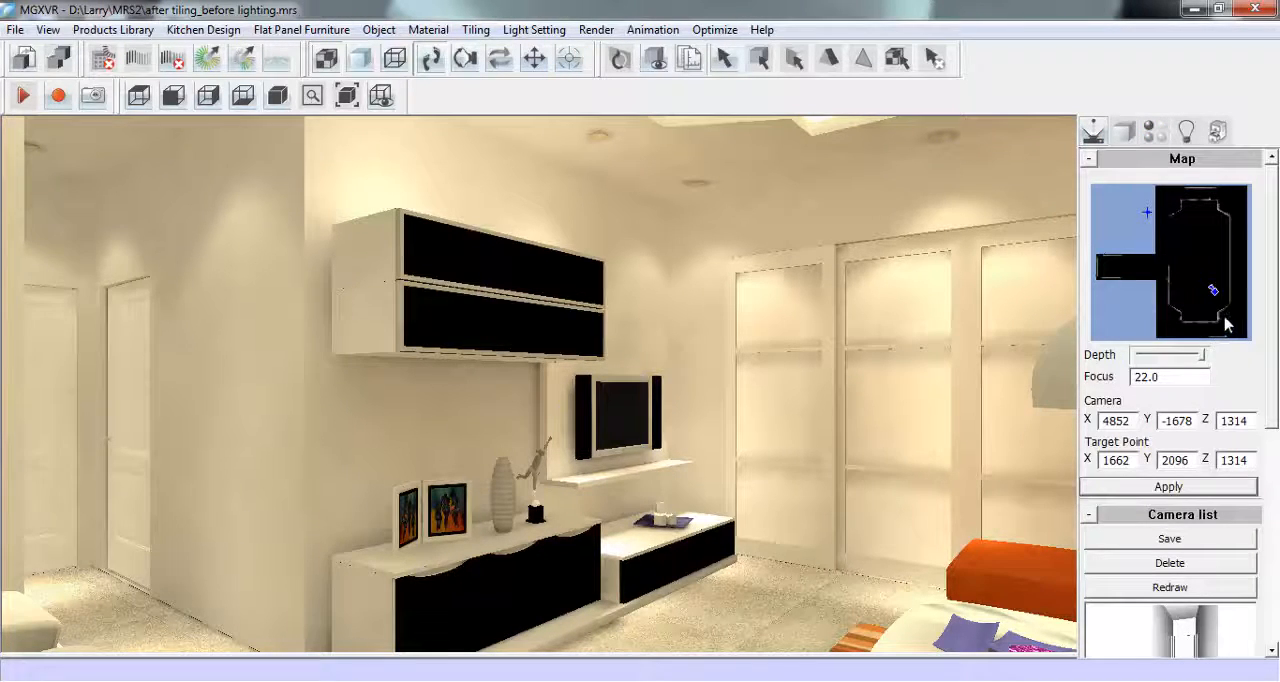
pyautogui.moveTo(1218, 309); pyautogui.dragTo(1176, 214)
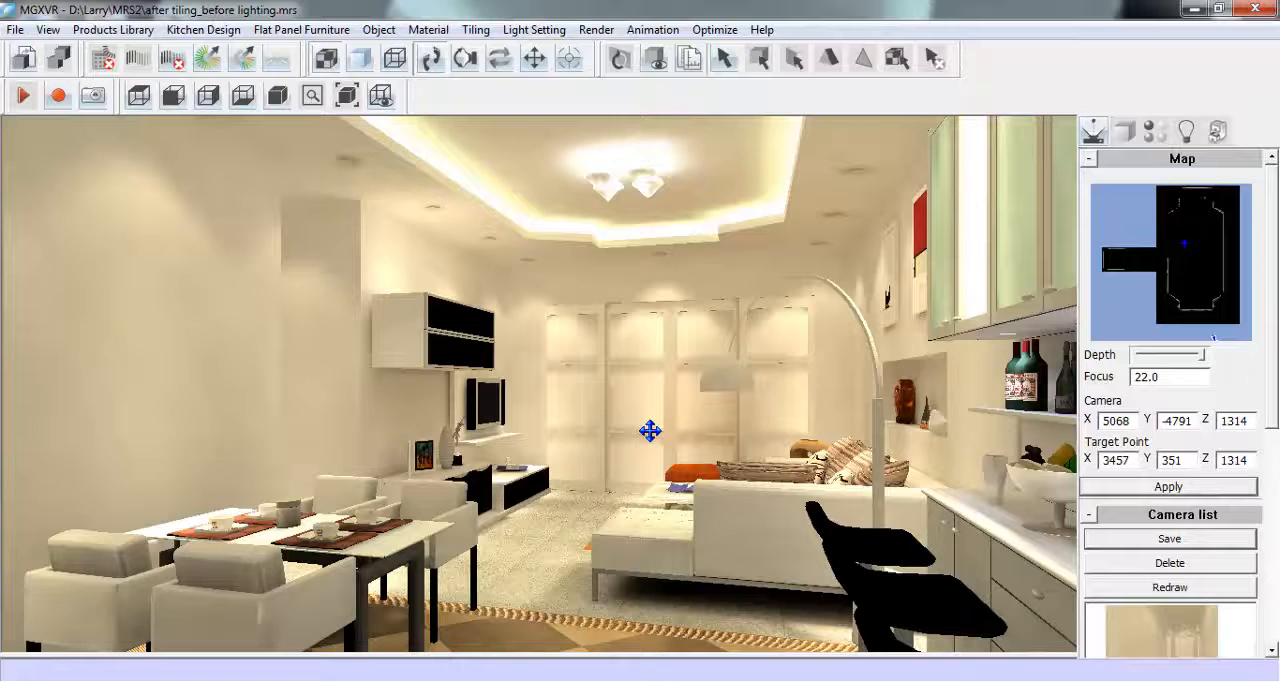
pyautogui.click(1153, 132)
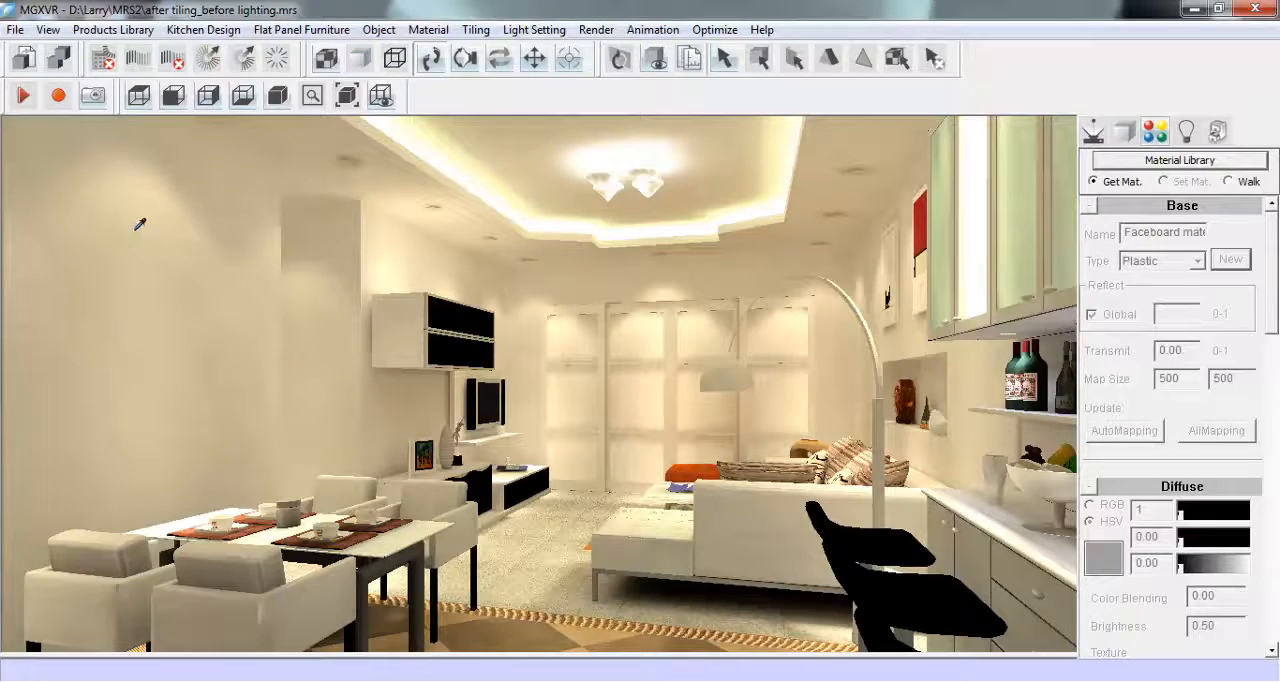
pyautogui.click(177, 321)
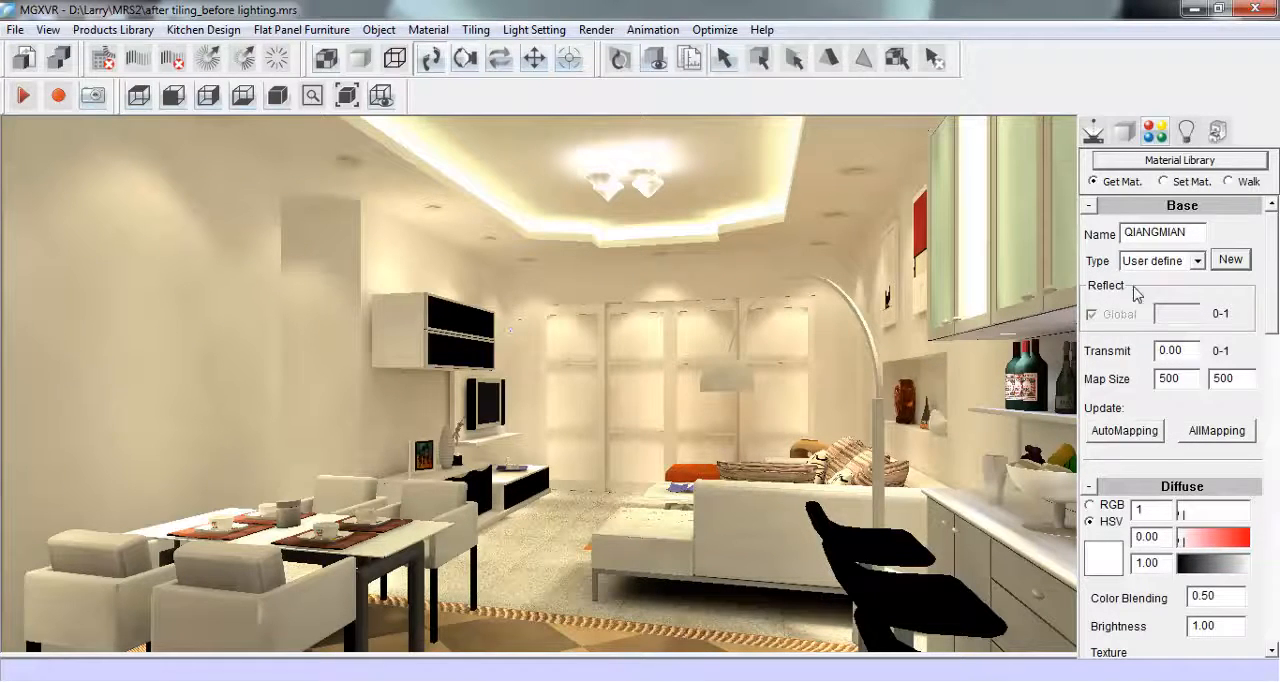
pyautogui.click(1230, 260)
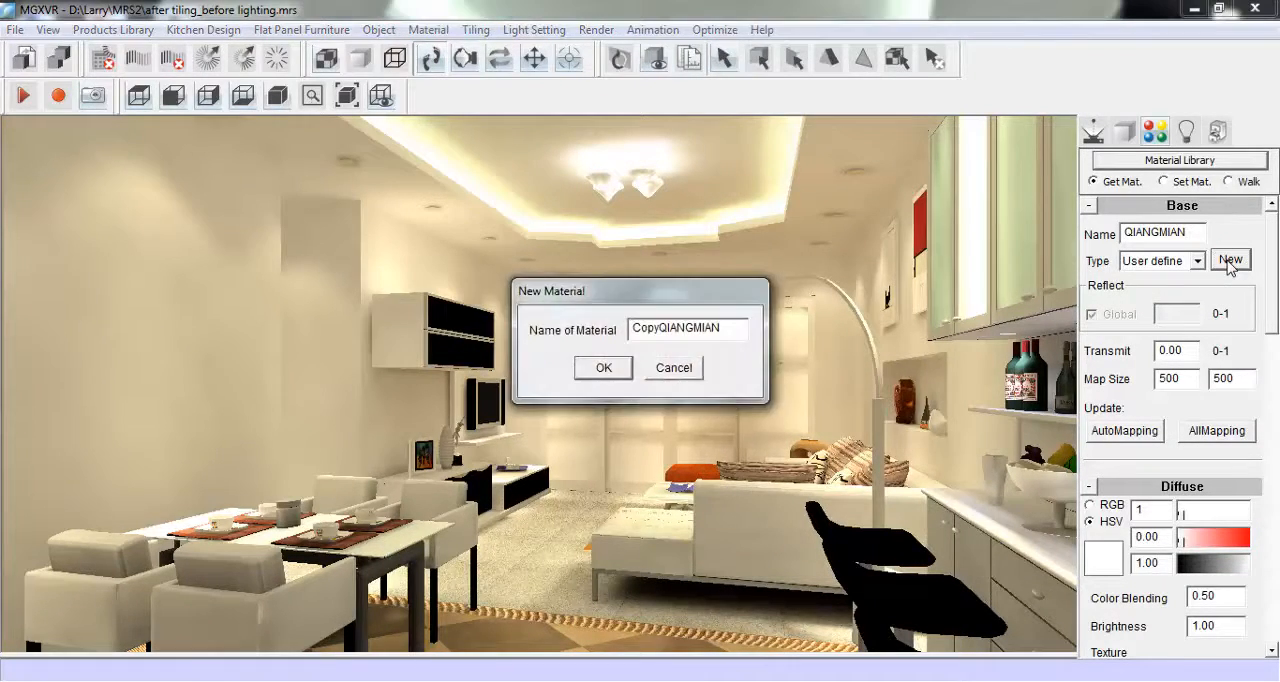
pyautogui.click(605, 367)
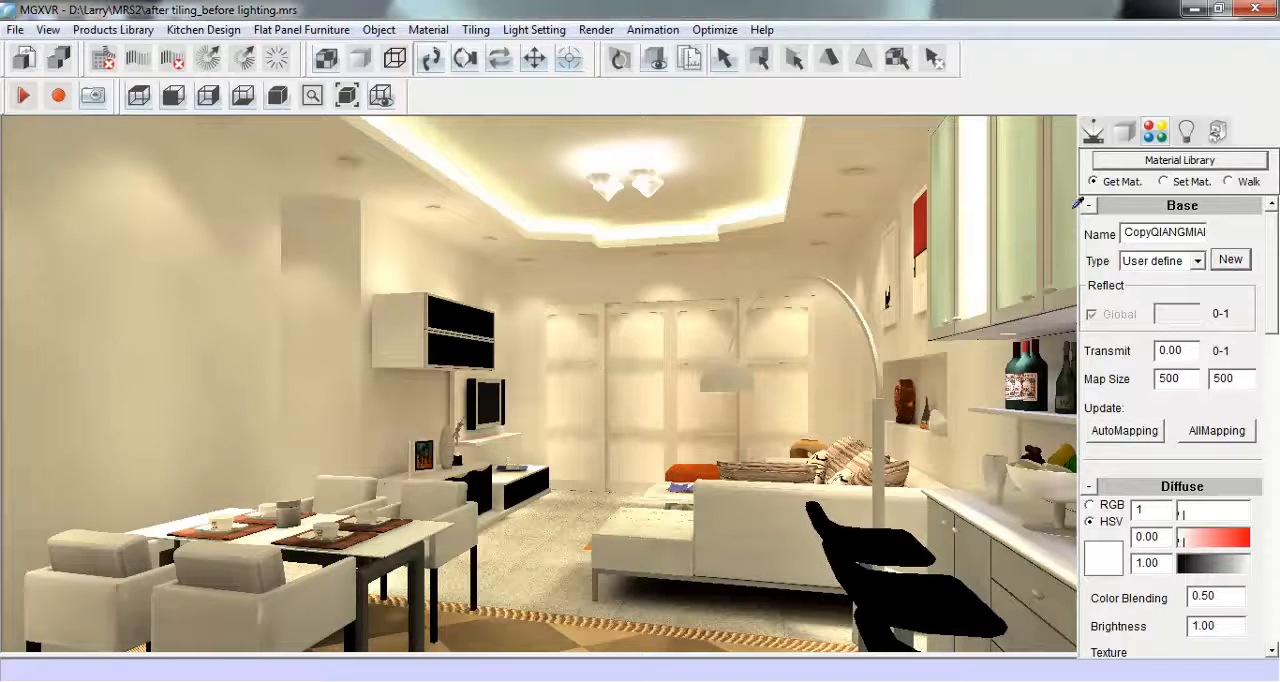
pyautogui.click(1166, 182)
pyautogui.click(143, 252)
# - Change the copied wall material's type to Metal
pyautogui.click(1094, 182)
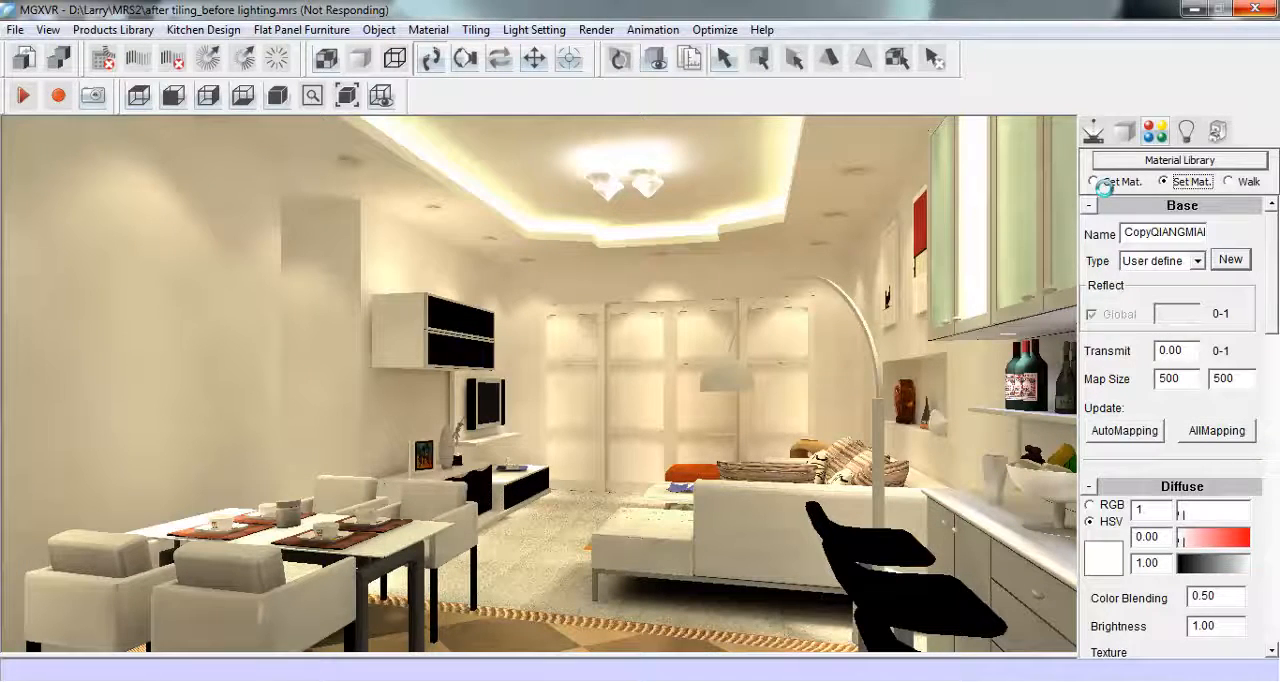
pyautogui.click(1103, 183)
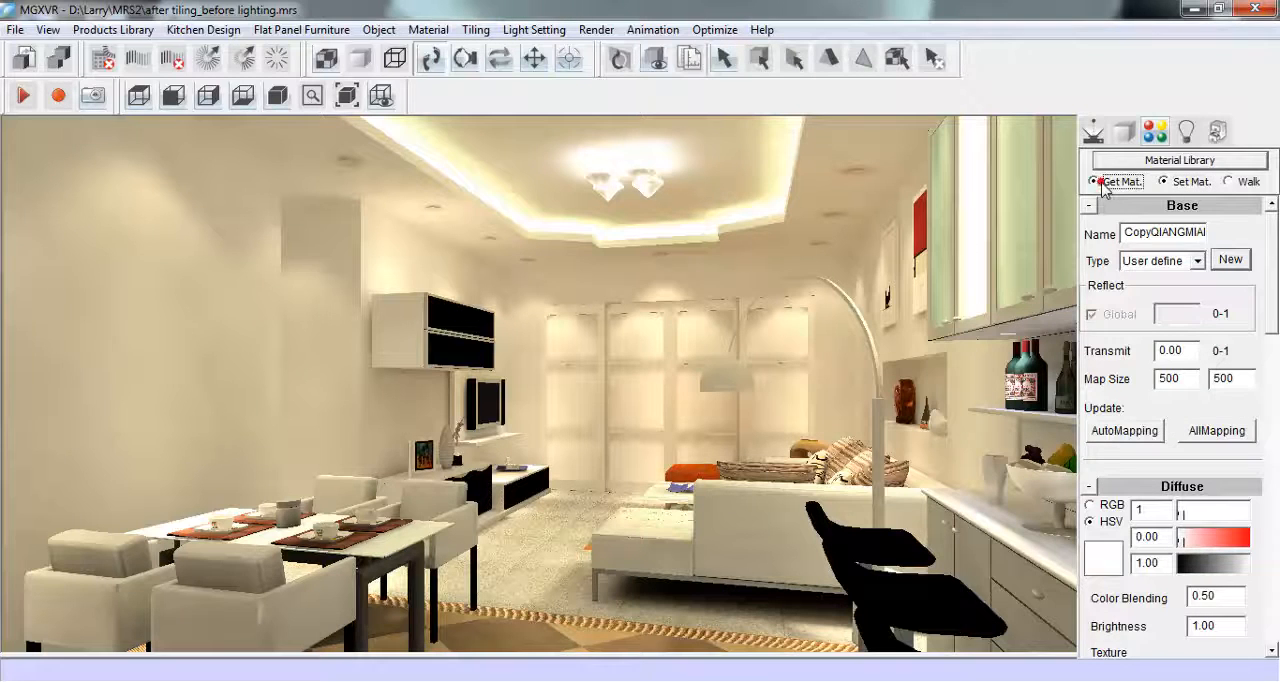
pyautogui.click(1197, 261)
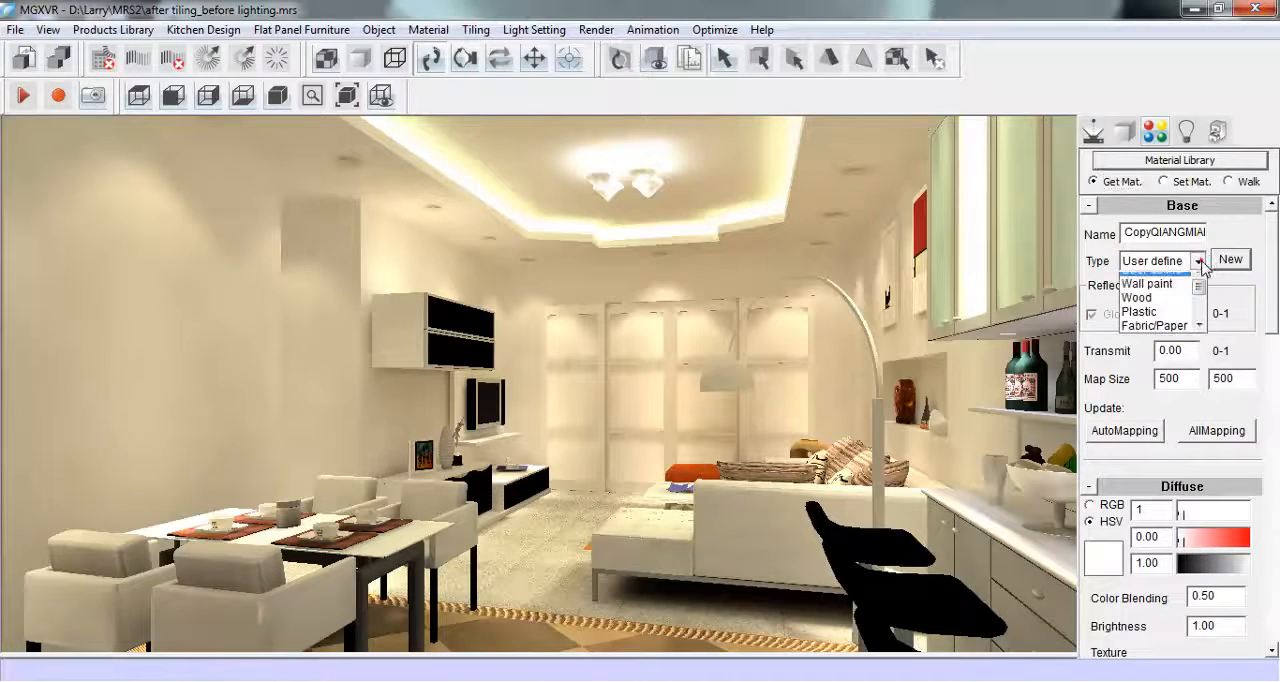
pyautogui.scroll(-2, 1196, 300)
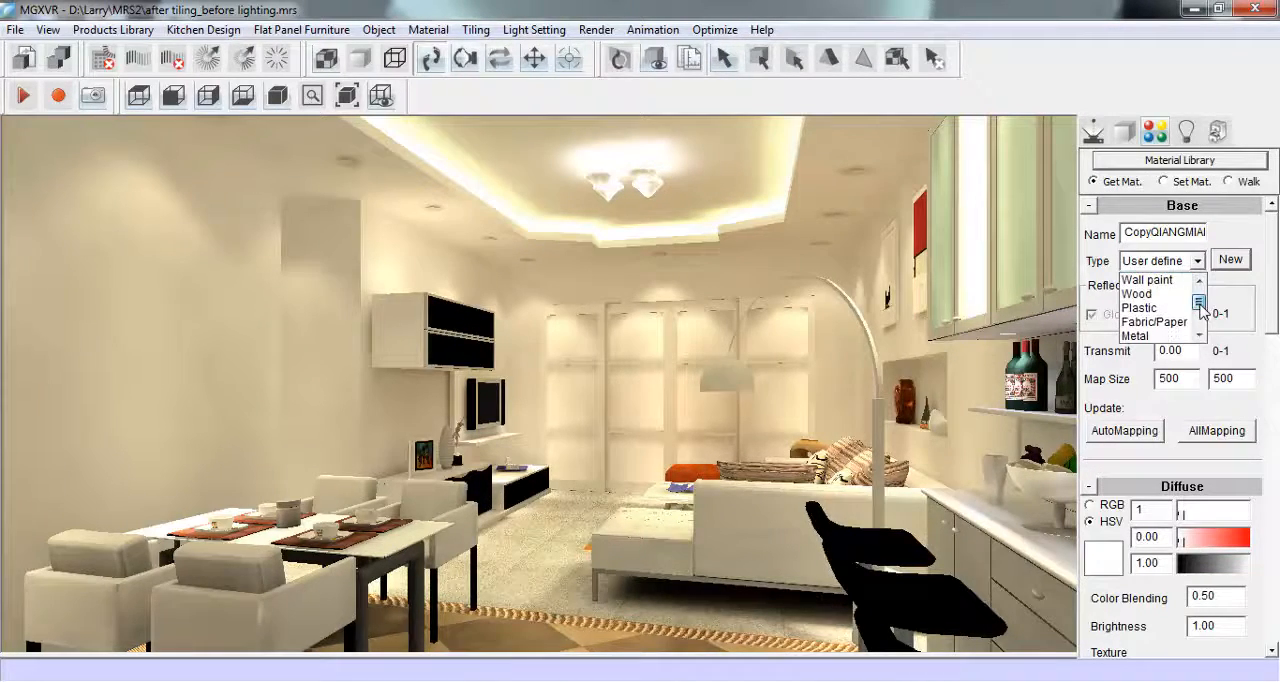
pyautogui.click(1172, 324)
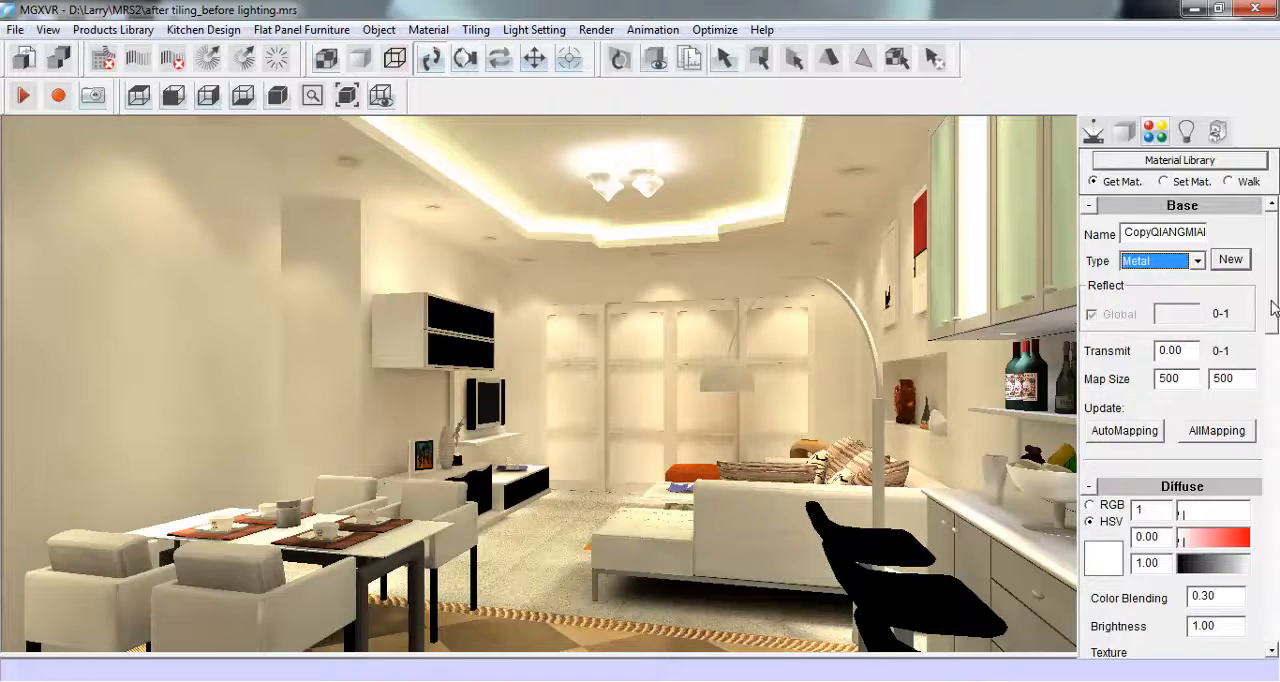
# - Load 1163148671.jpg from the maps folder as the reflection texture of the CopyQIANGMIAN material
pyautogui.scroll(-3, 1264, 305)
pyautogui.moveTo(1183, 398)
pyautogui.mouseDown()
pyautogui.moveTo(1227, 398)
pyautogui.moveTo(1173, 393)
pyautogui.mouseUp()
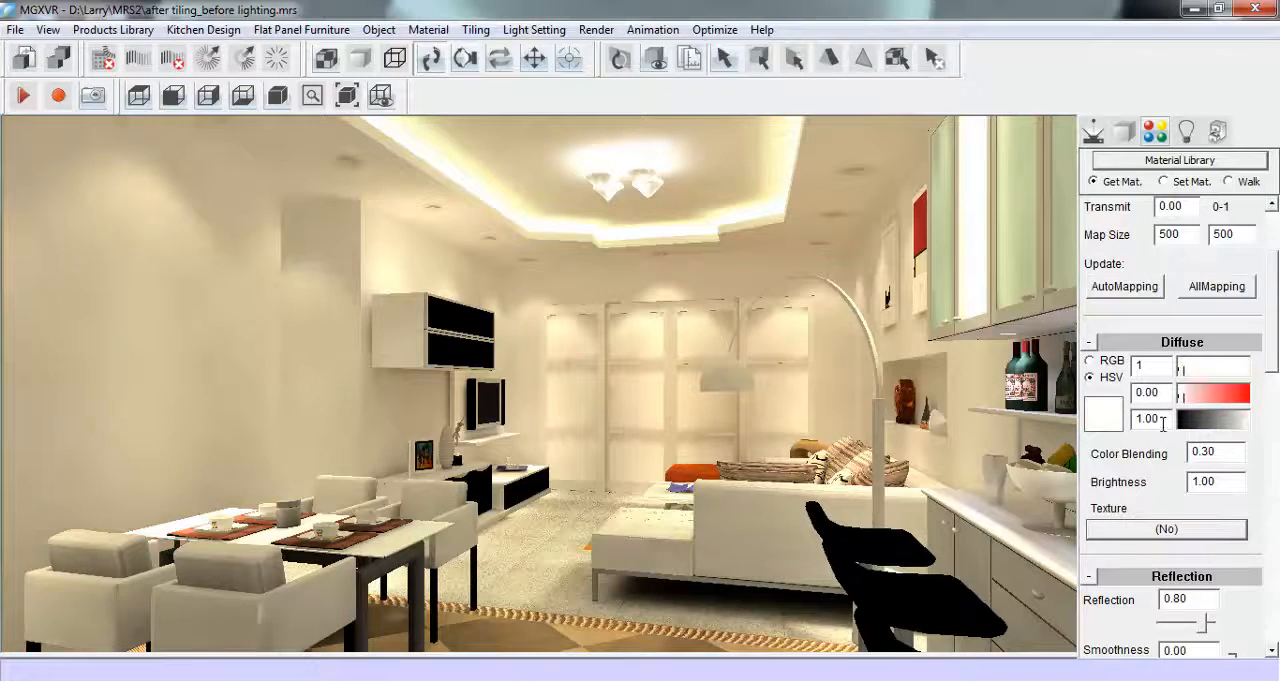
pyautogui.moveTo(1273, 370); pyautogui.dragTo(1274, 443)
pyautogui.click(1160, 528)
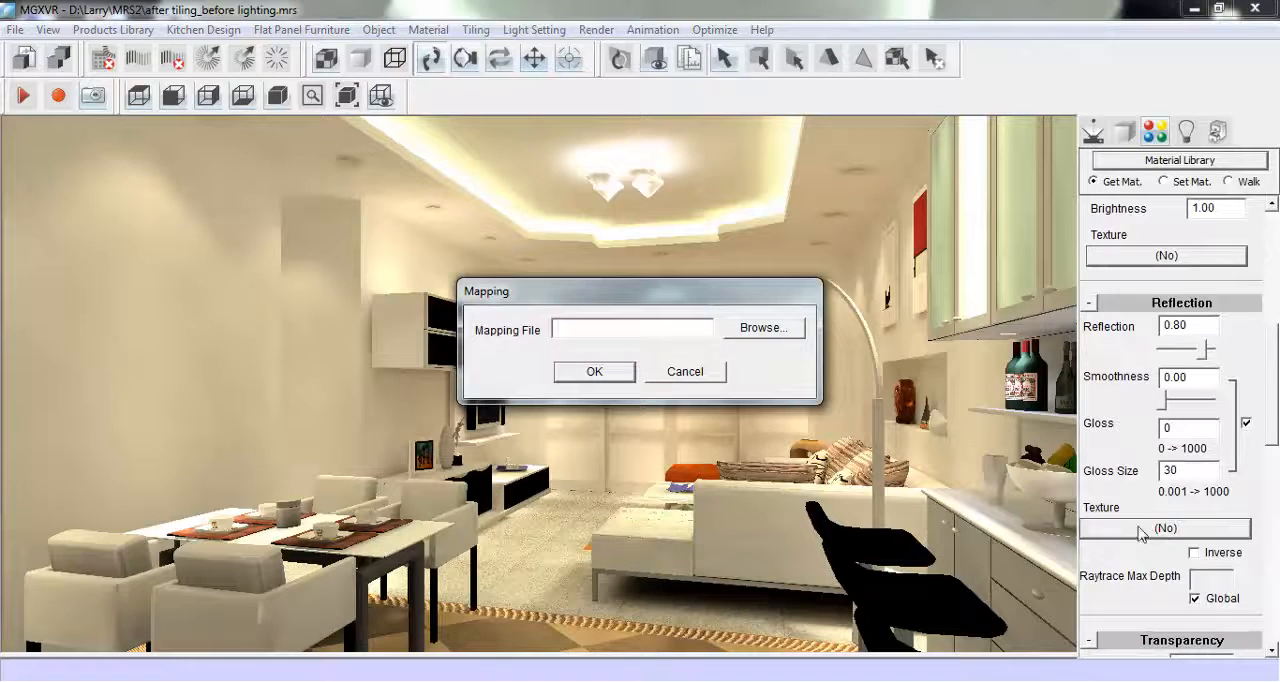
pyautogui.click(766, 330)
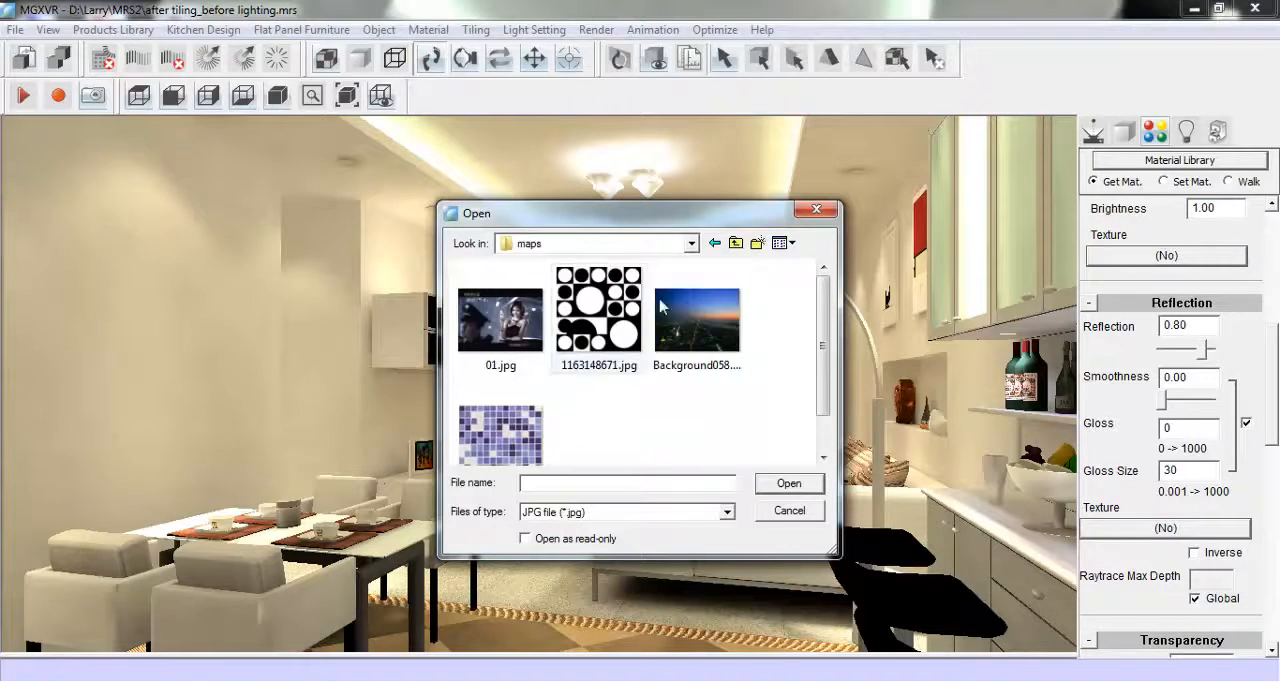
pyautogui.scroll(-1, 818, 333)
pyautogui.click(598, 305)
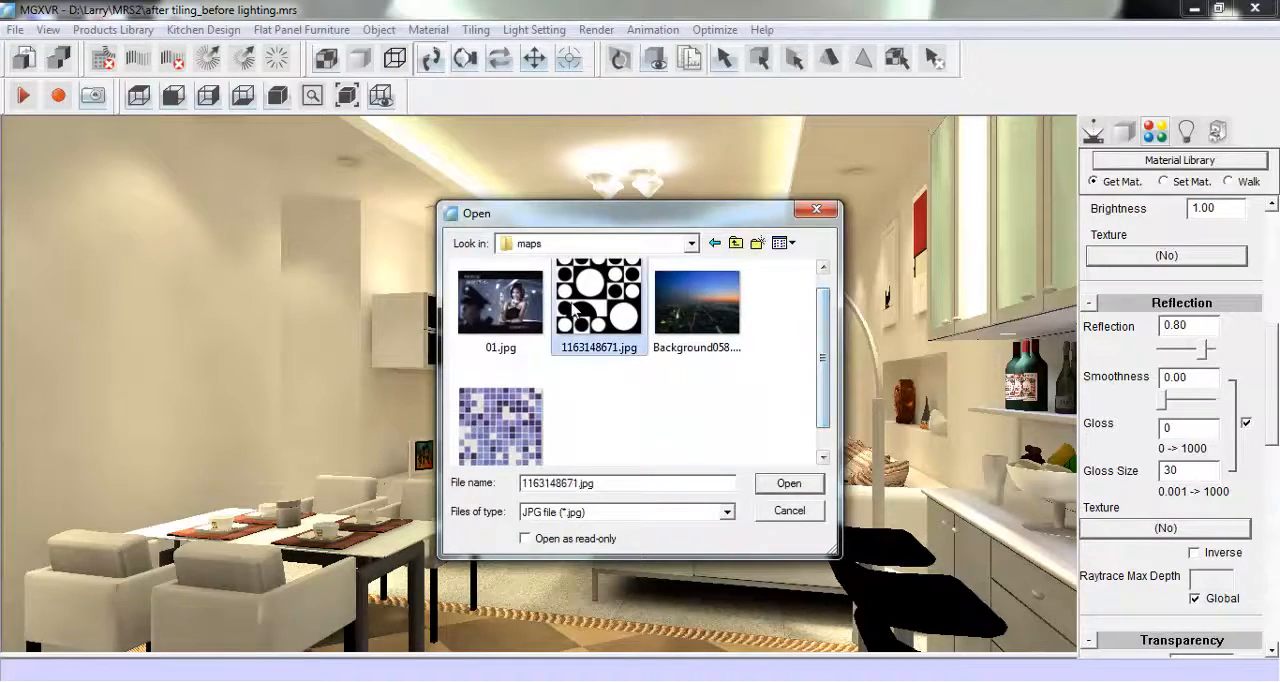
pyautogui.click(782, 485)
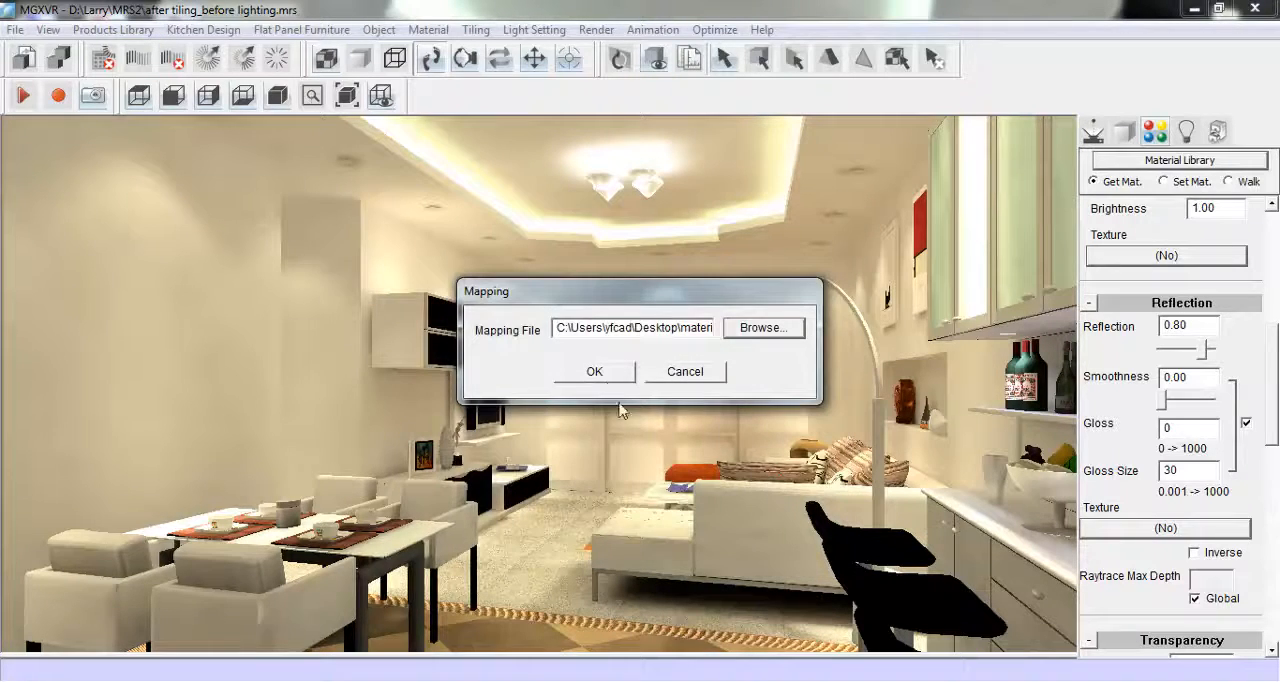
pyautogui.click(598, 372)
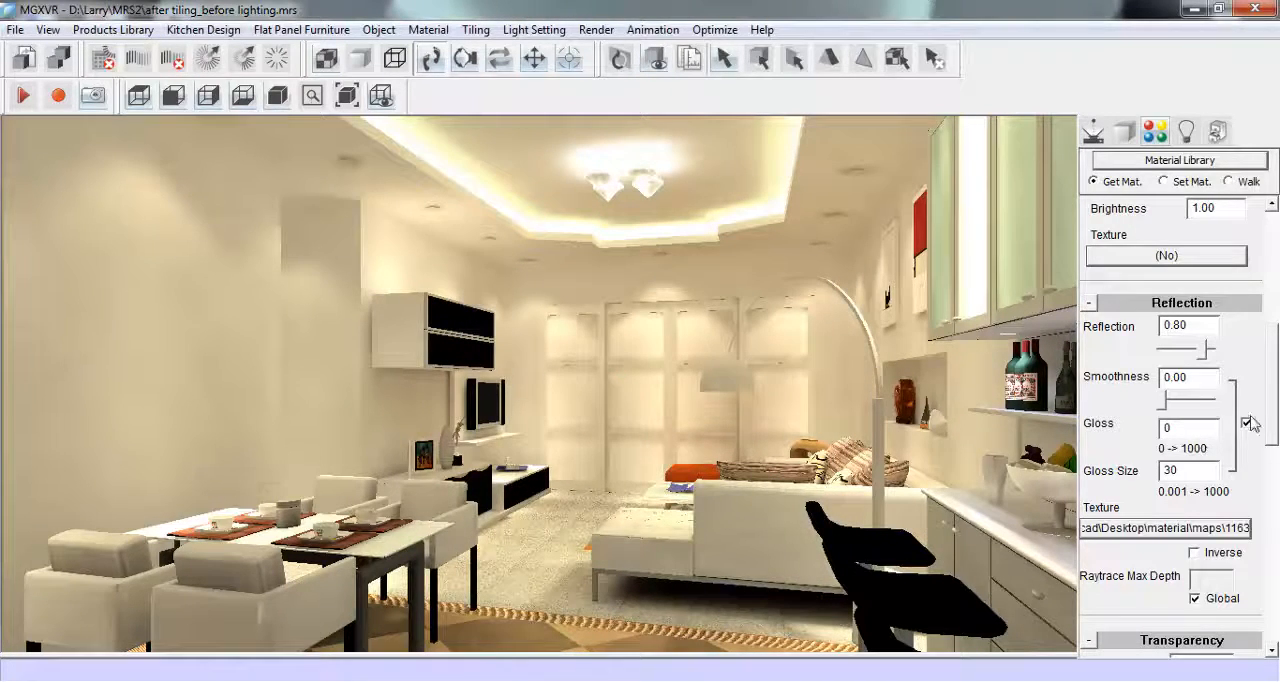
# - Set the wall material's map size to 800 by 800 and update the mapping on all its surfaces
pyautogui.scroll(5, 1275, 398)
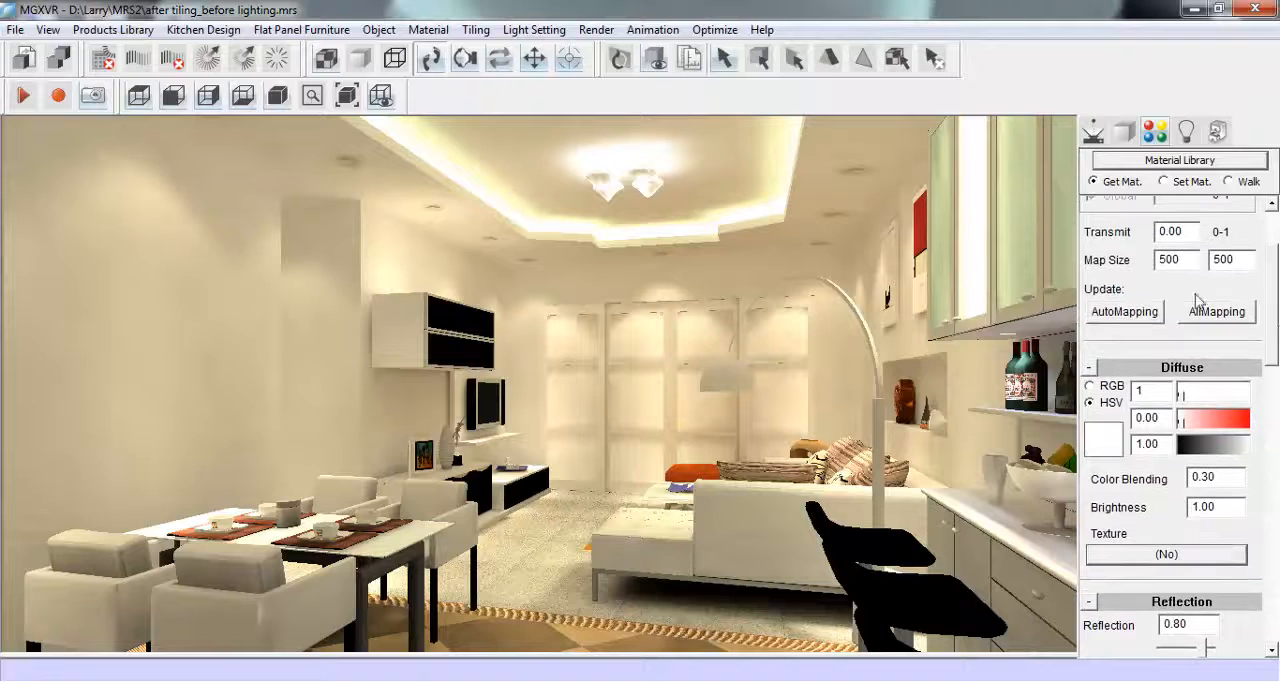
pyautogui.write('800')
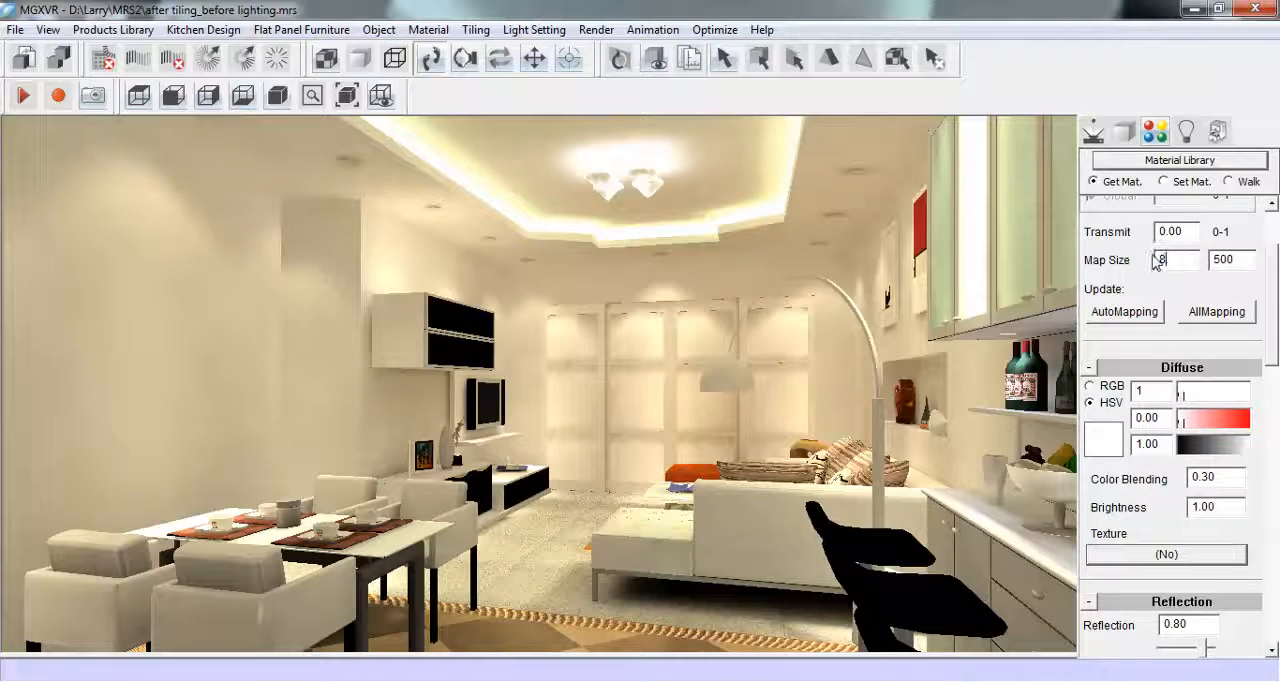
pyautogui.doubleClick(1235, 259)
pyautogui.click(1226, 313)
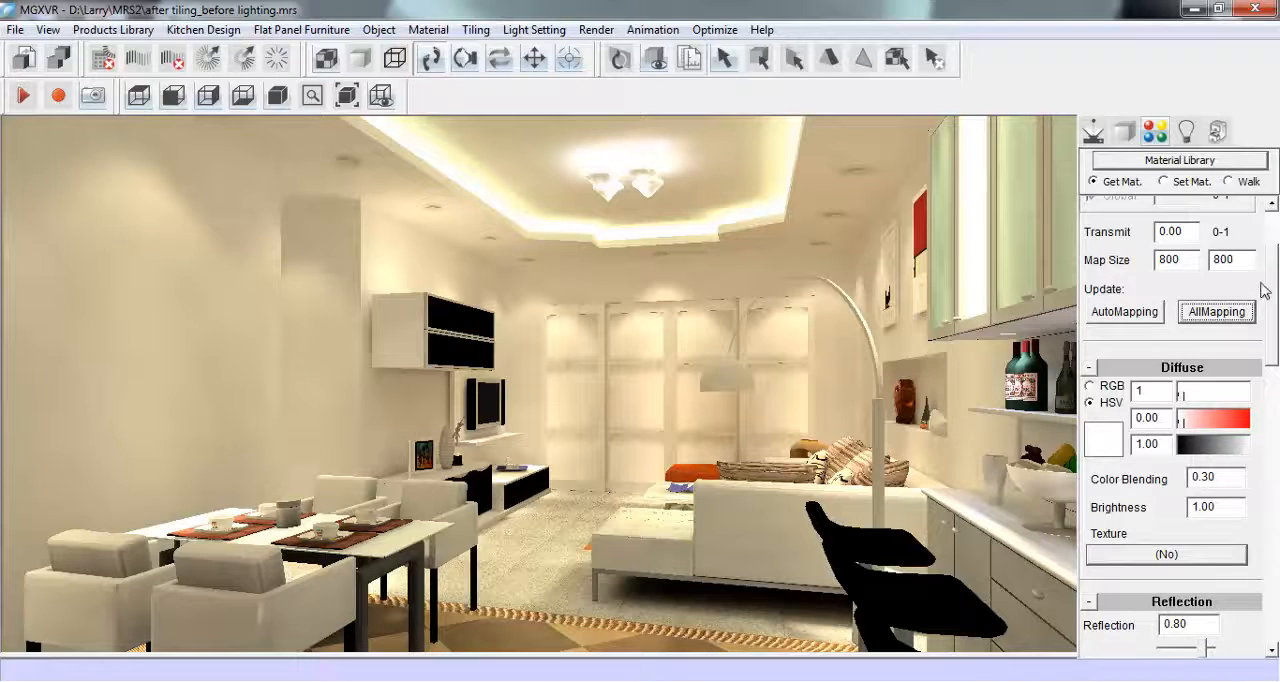
pyautogui.moveTo(1272, 271); pyautogui.dragTo(1269, 234)
# - Raytrace the current view in quick mode with max depth 5, antialias pixel point 1x1 and quality 1
pyautogui.click(1228, 181)
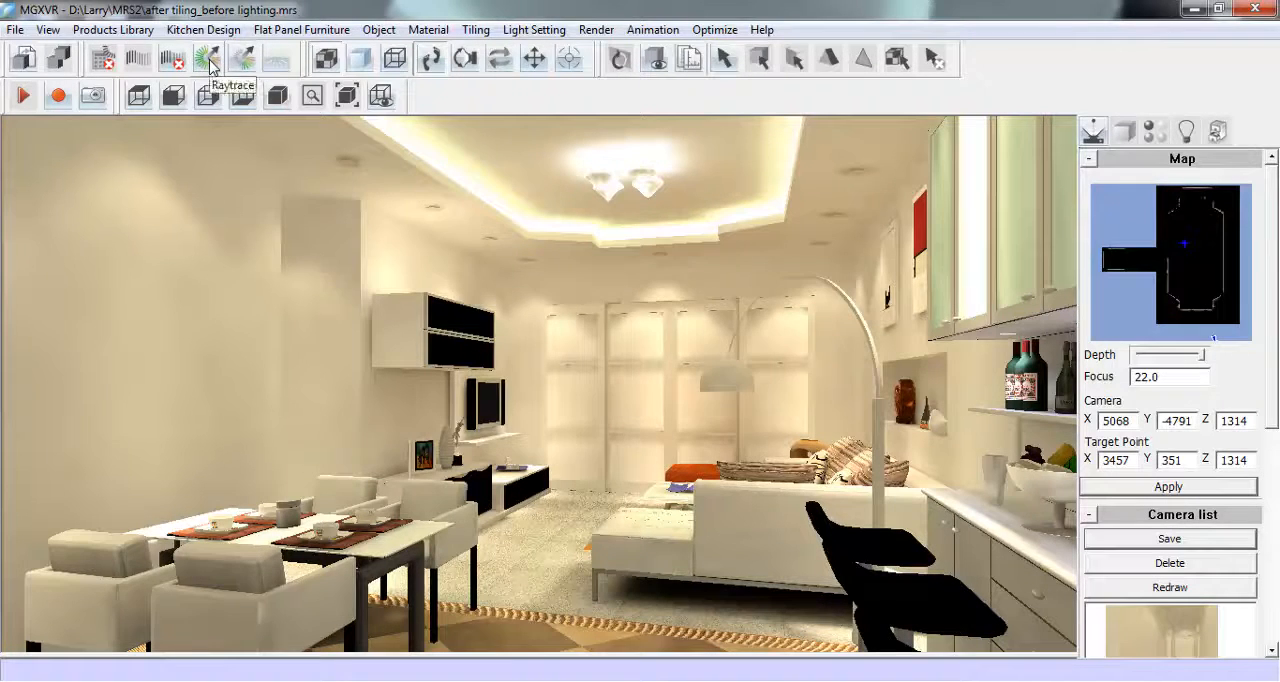
pyautogui.click(208, 60)
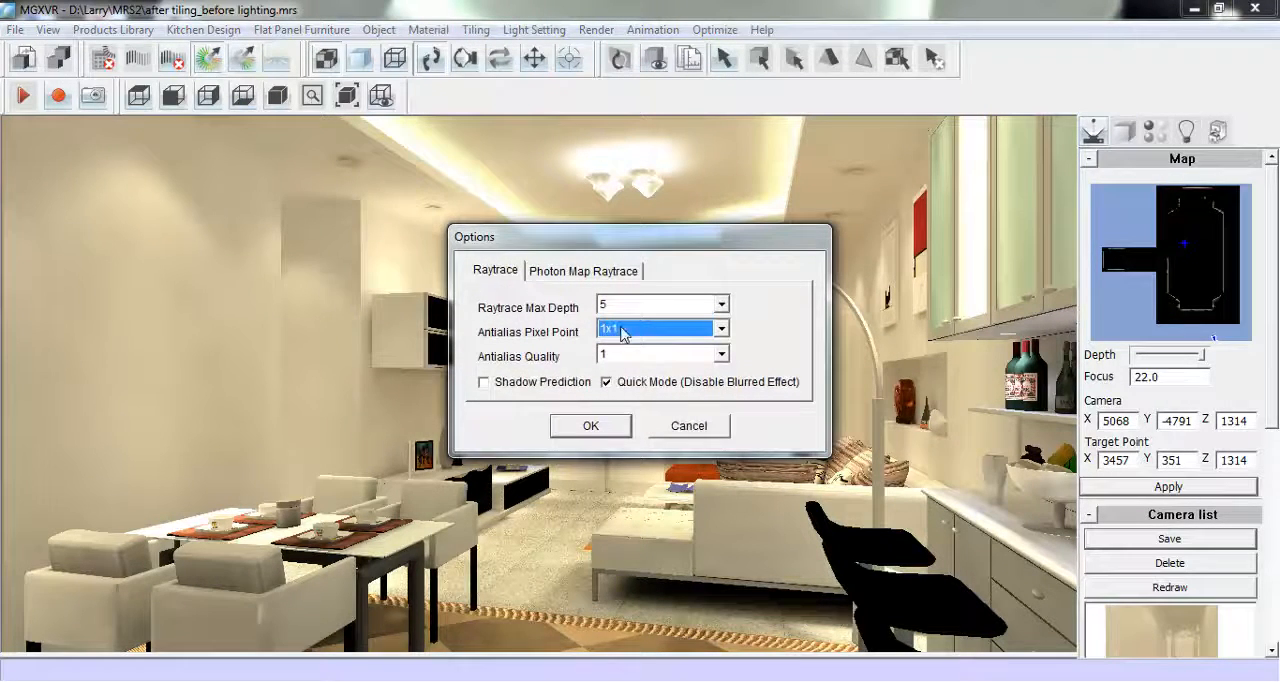
pyautogui.click(590, 427)
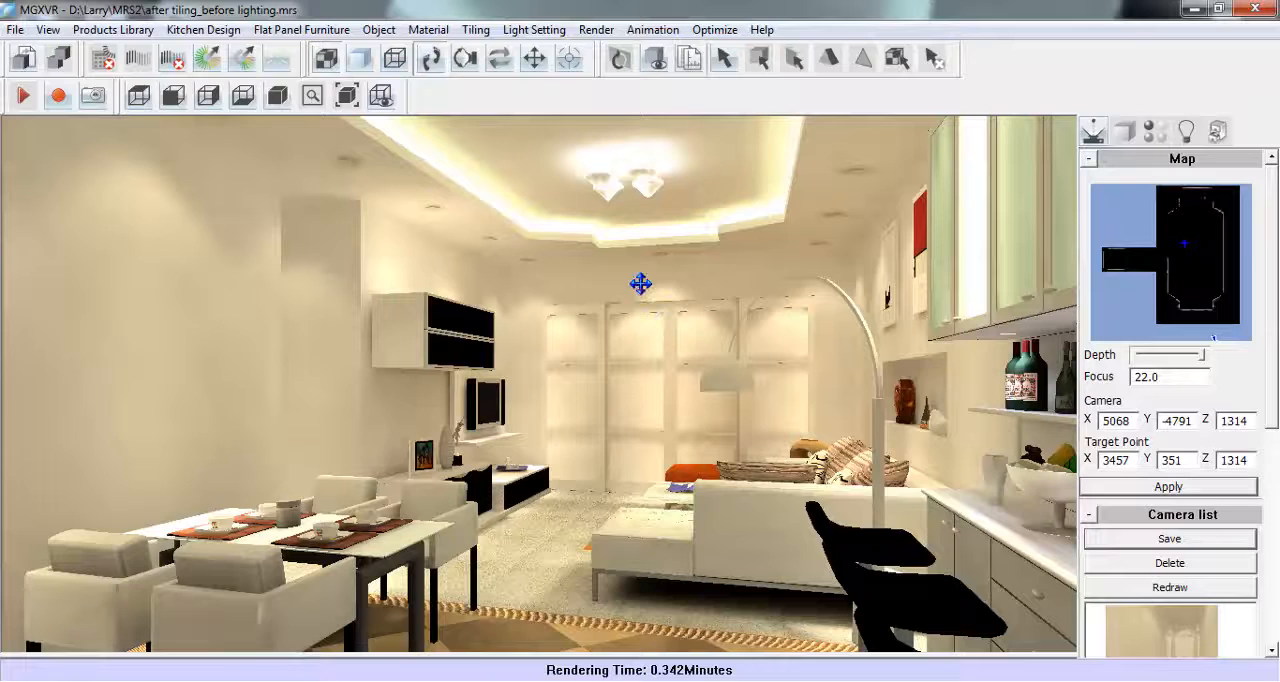
# - Use Background058.jpg as the scene's background texture and start another raytrace with the same options
pyautogui.click(596, 30)
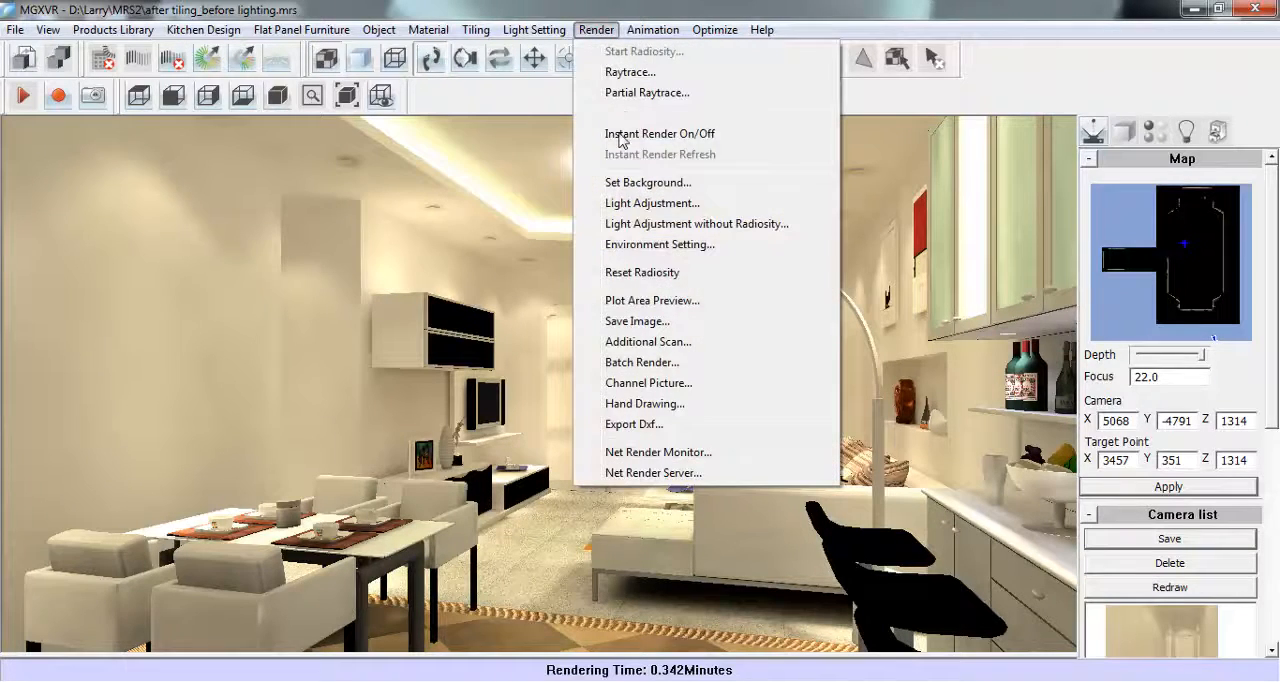
pyautogui.click(742, 190)
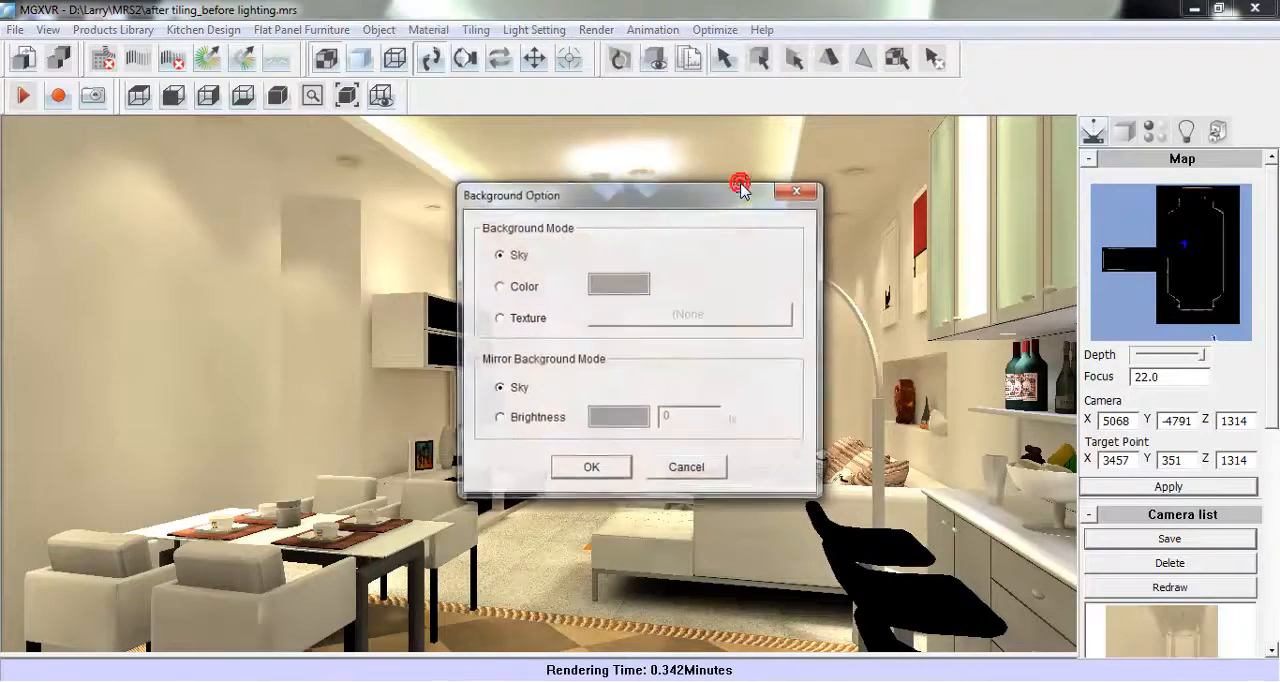
pyautogui.click(538, 320)
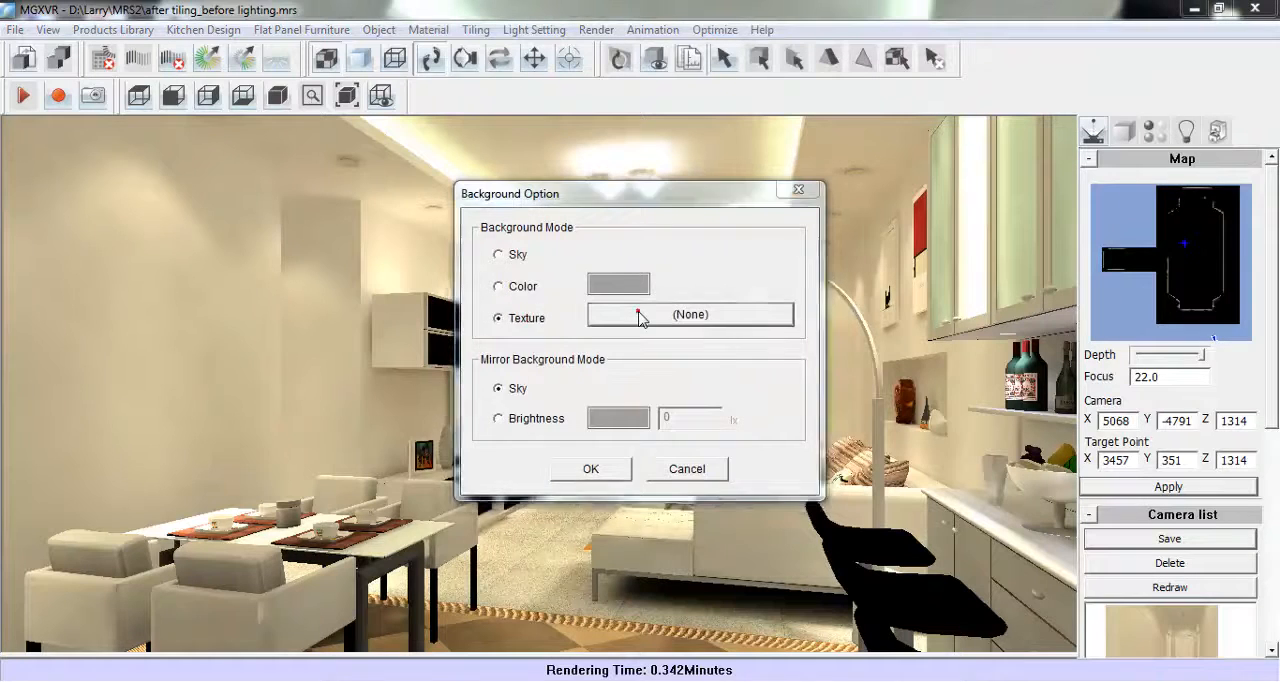
pyautogui.click(640, 316)
pyautogui.click(697, 322)
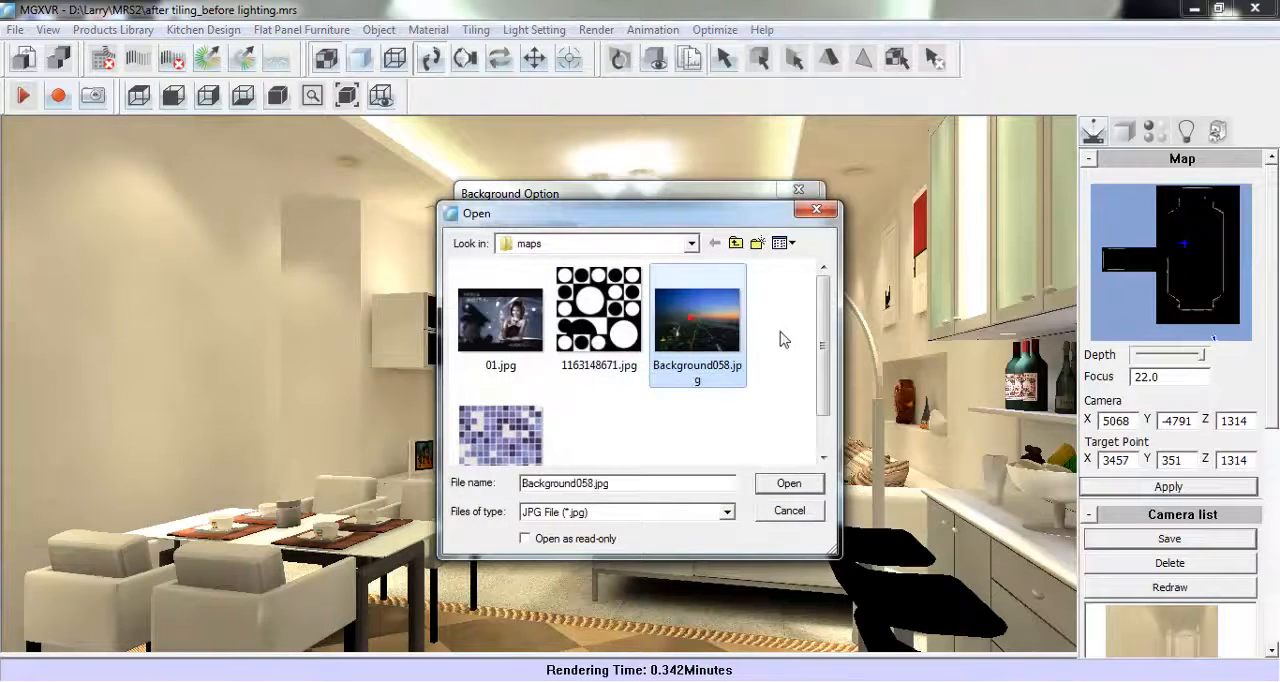
pyautogui.click(806, 490)
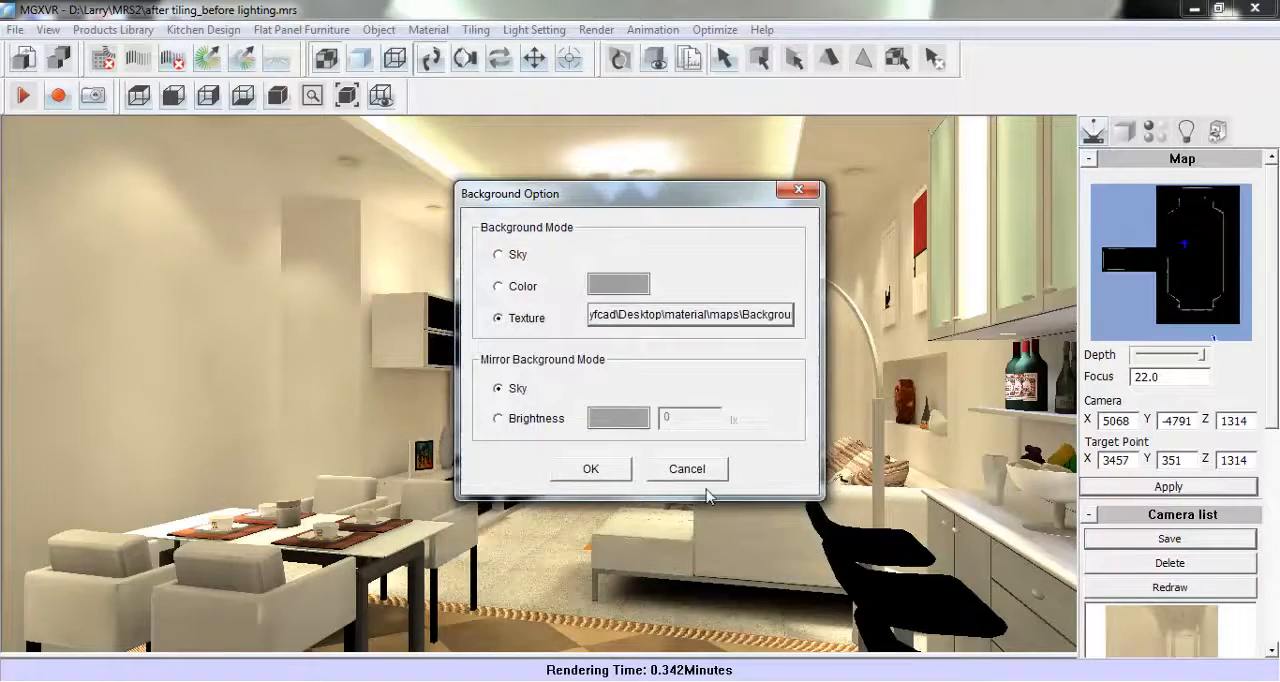
pyautogui.click(608, 475)
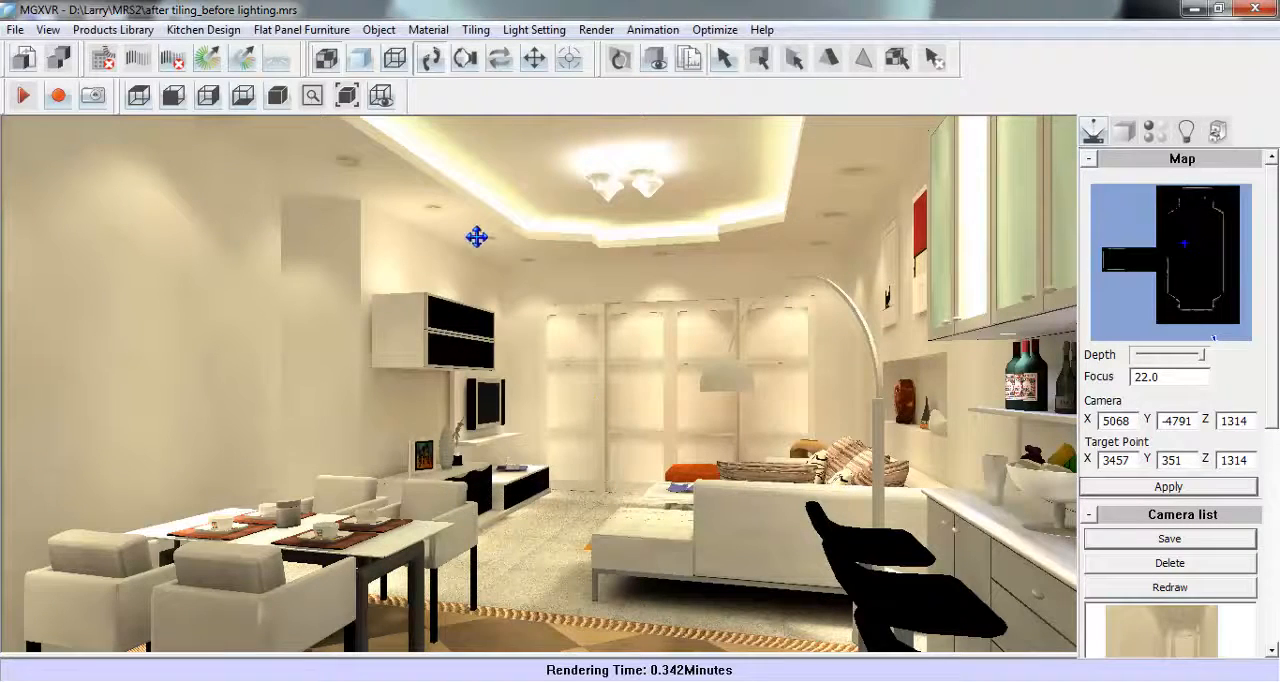
pyautogui.click(208, 58)
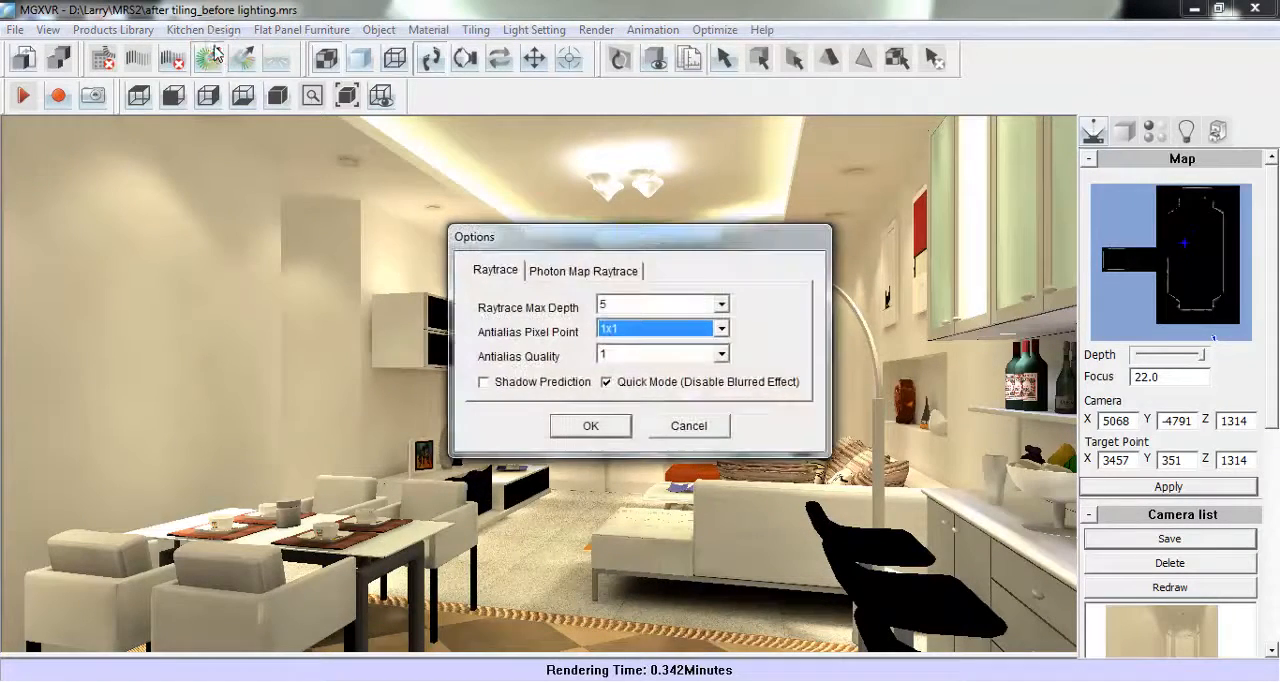
pyautogui.click(572, 427)
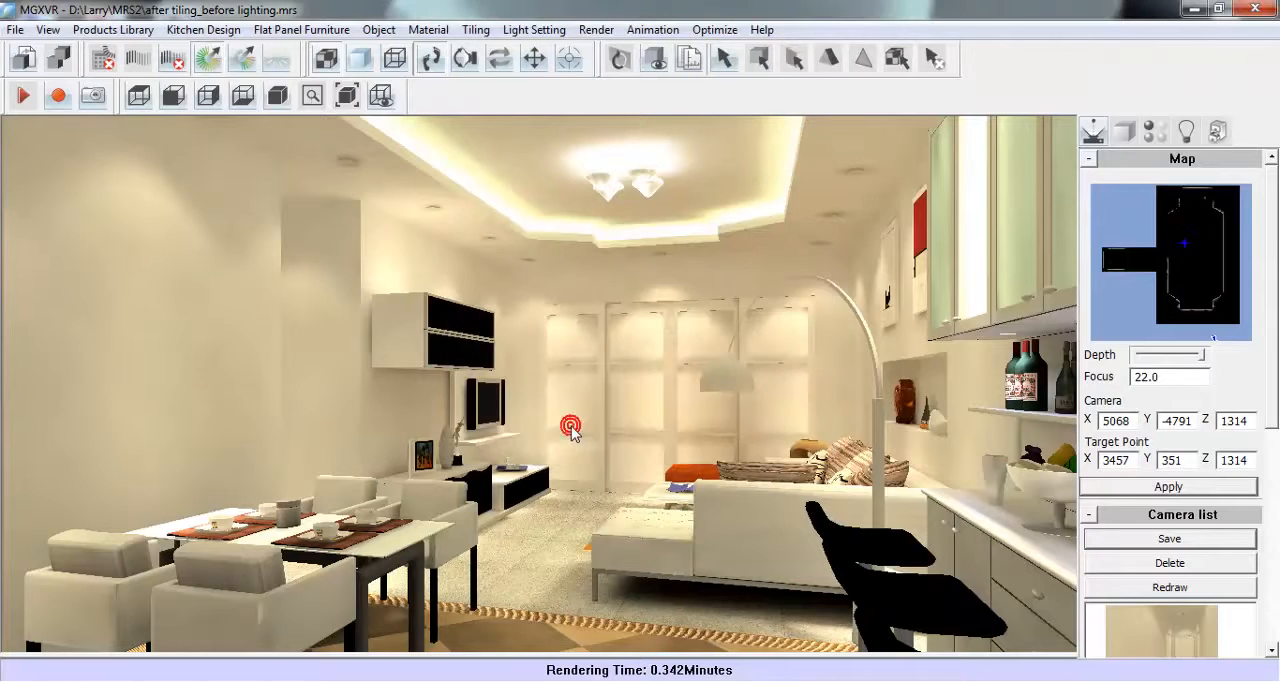
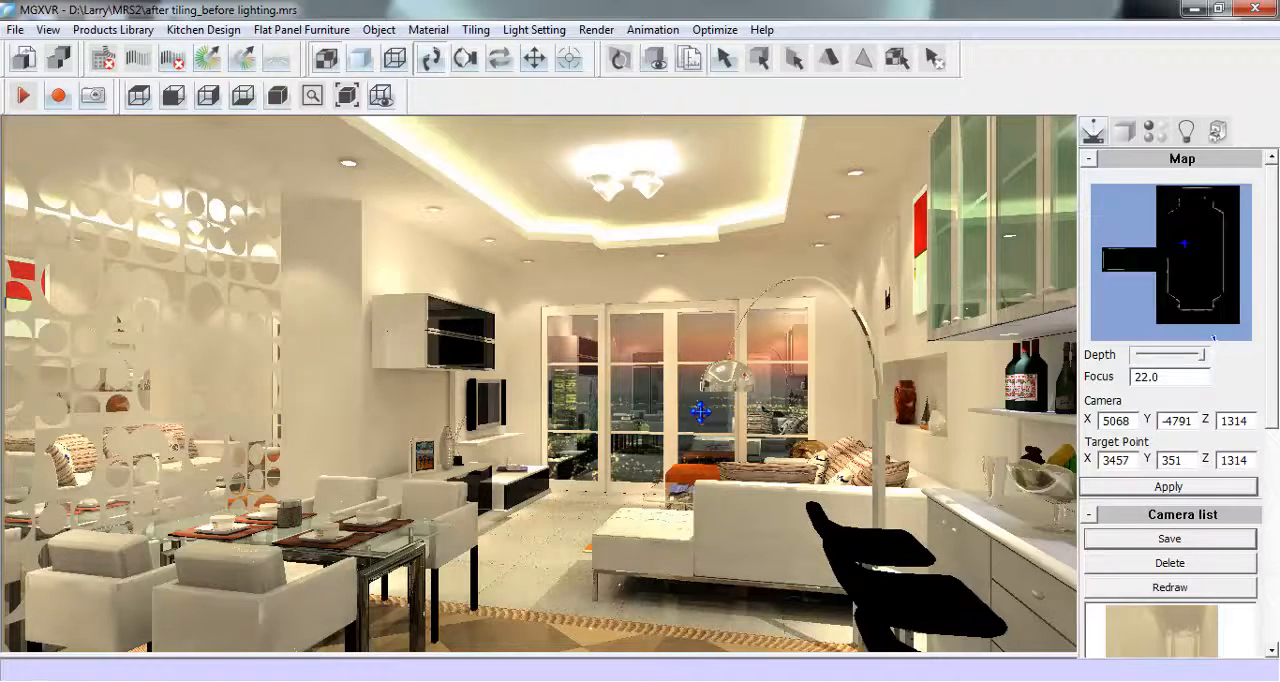
# - Pick the black wall cabinet's faceboard material and set its reflection to 0.02 and gloss to 3
pyautogui.click(1151, 133)
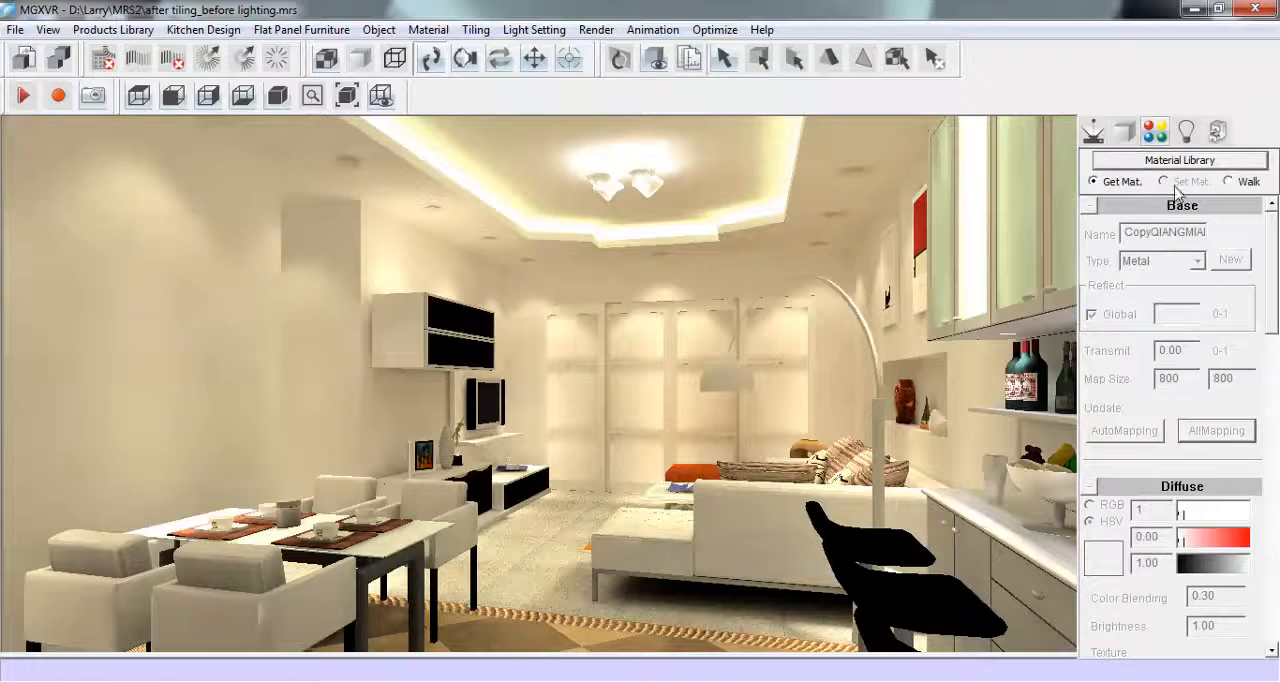
pyautogui.click(462, 316)
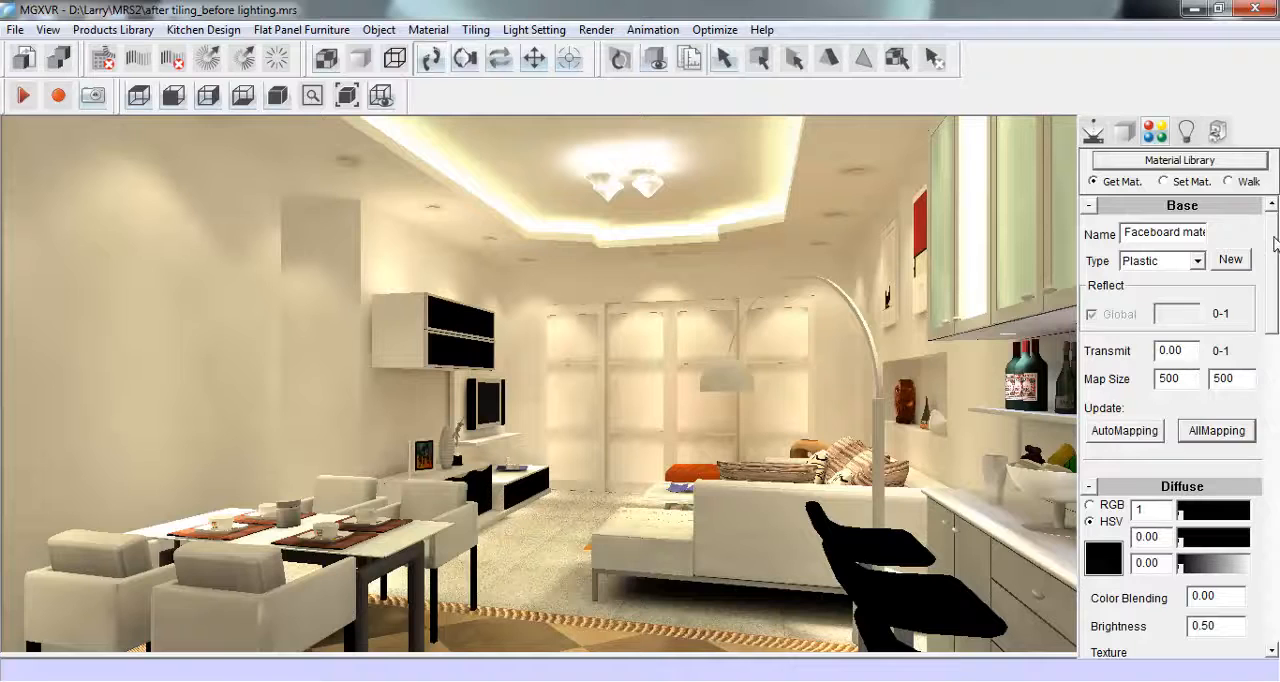
pyautogui.scroll(-3, 1275, 244)
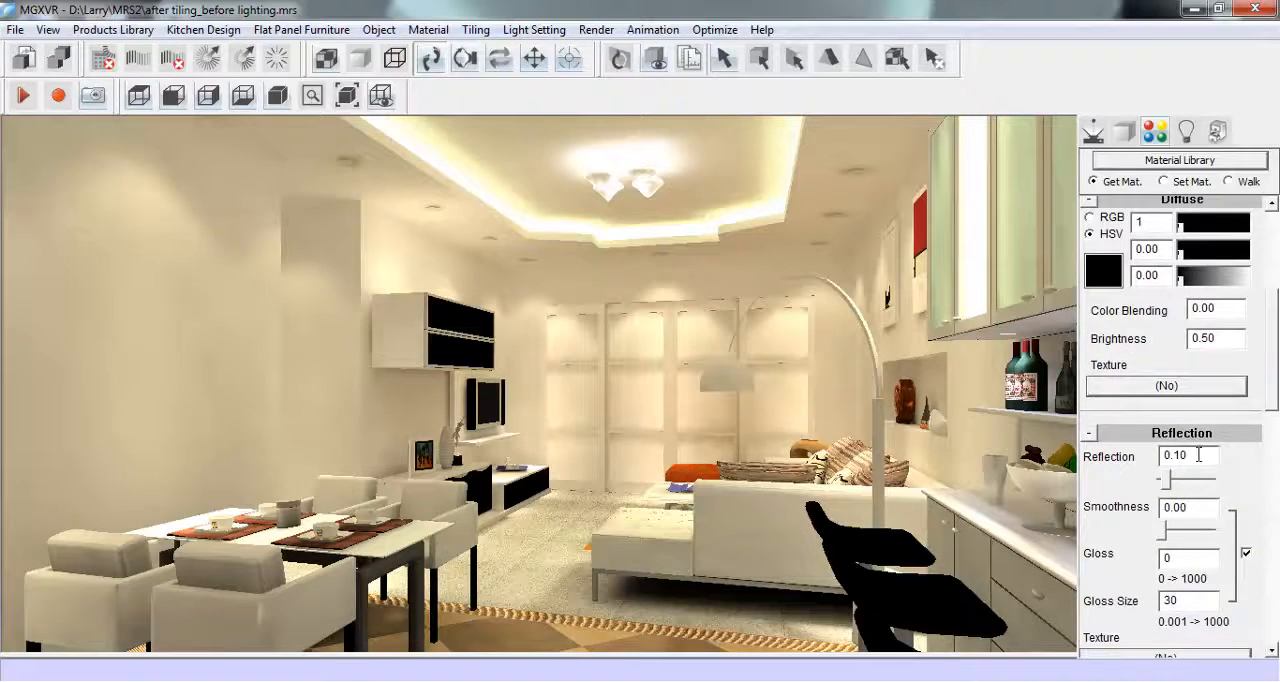
pyautogui.click(1165, 485)
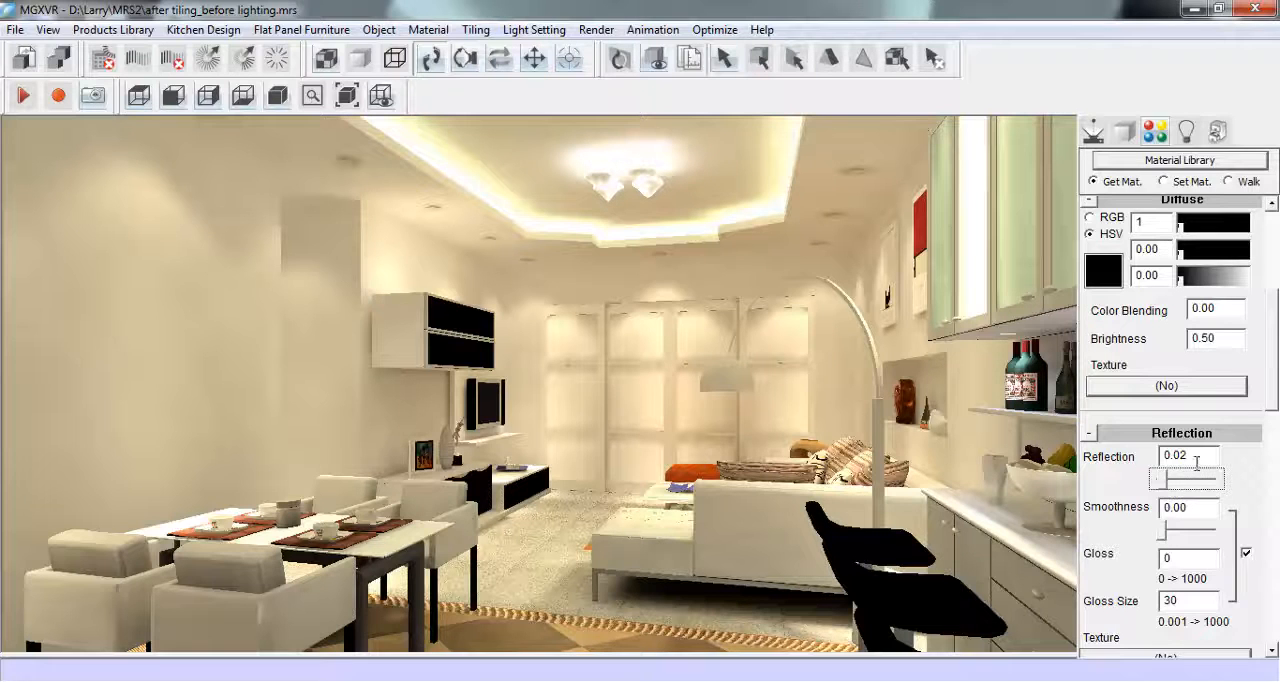
pyautogui.moveTo(1271, 392); pyautogui.dragTo(1278, 430)
pyautogui.moveTo(1201, 417); pyautogui.dragTo(1153, 420)
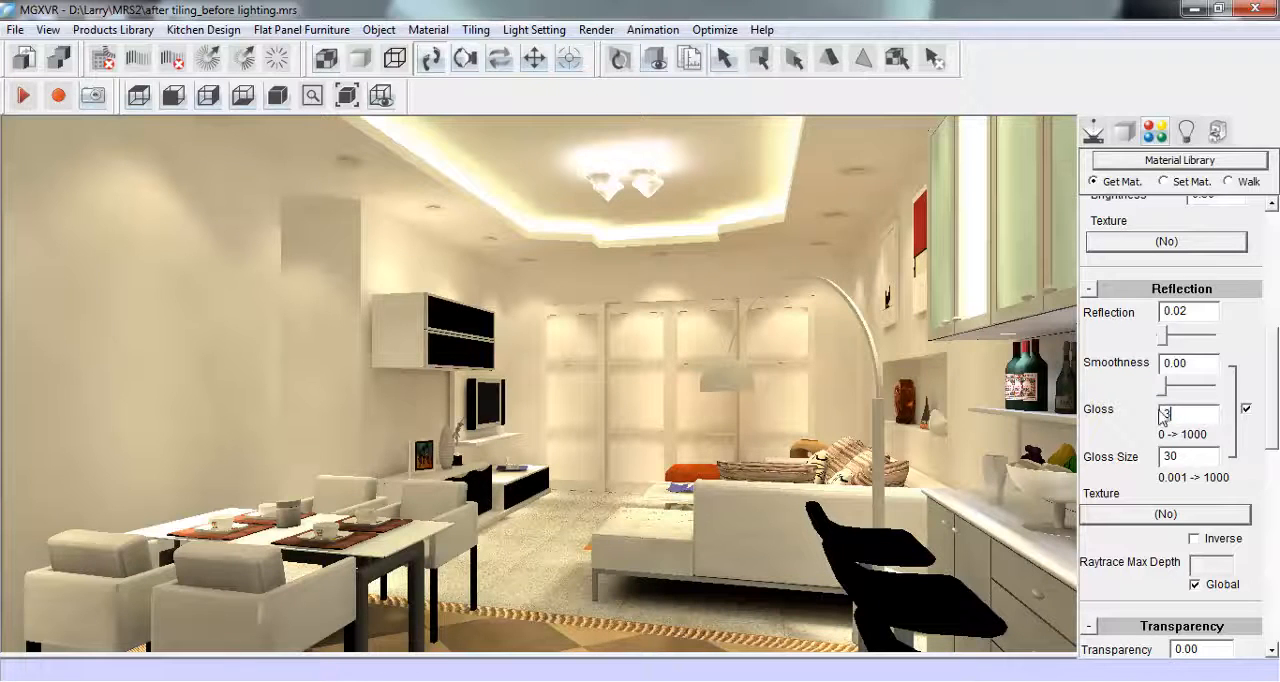
pyautogui.moveTo(1273, 400); pyautogui.dragTo(1274, 270)
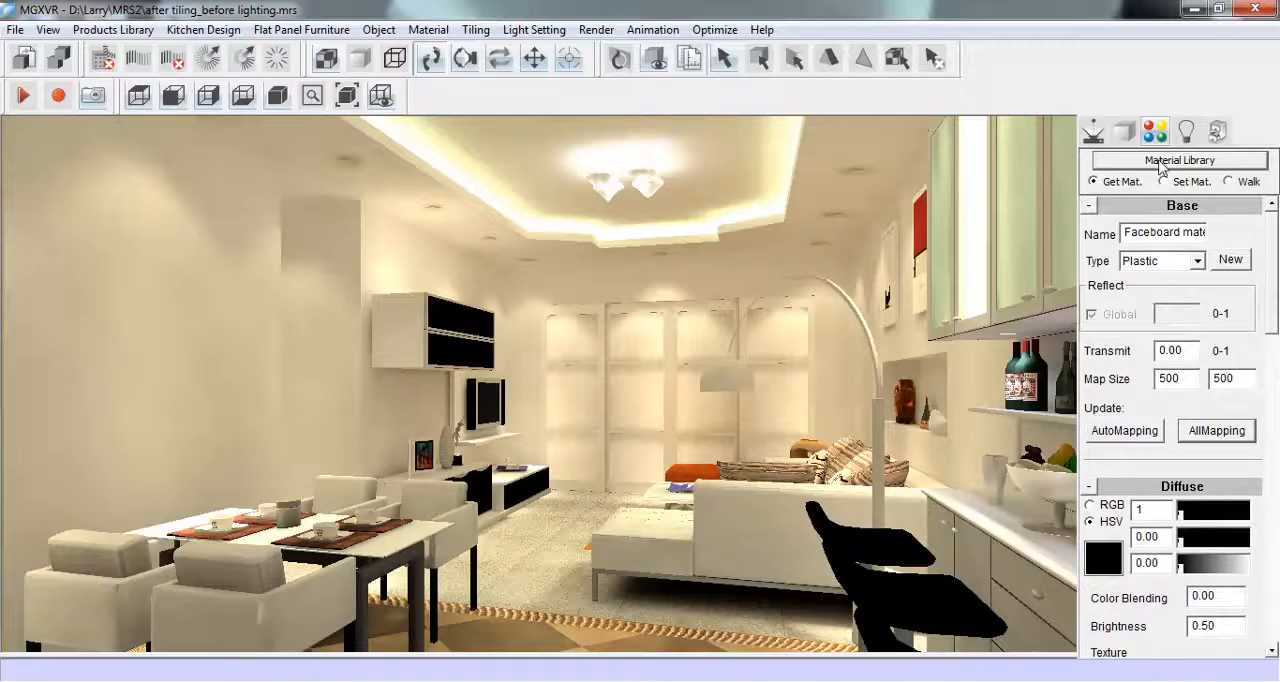
# - Return to the camera settings and turn on the plot area preview with an image size of 1024x768
pyautogui.click(1093, 130)
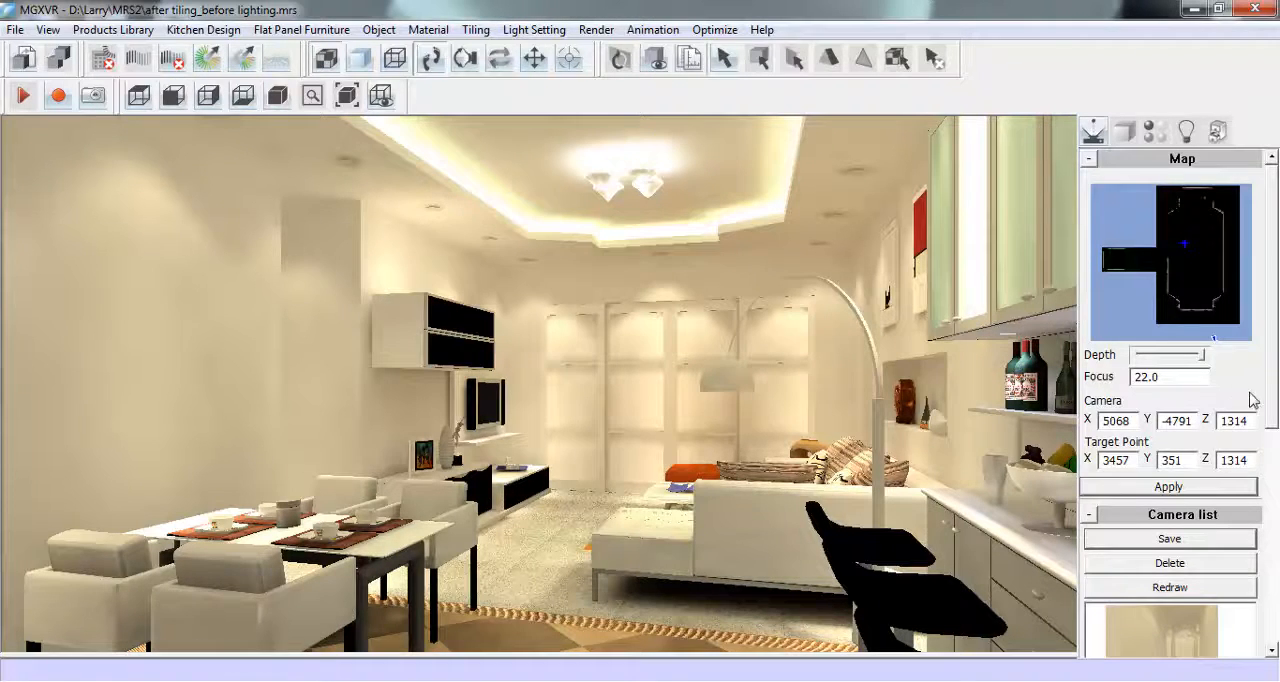
pyautogui.scroll(-1, 1274, 412)
pyautogui.scroll(1, 1275, 425)
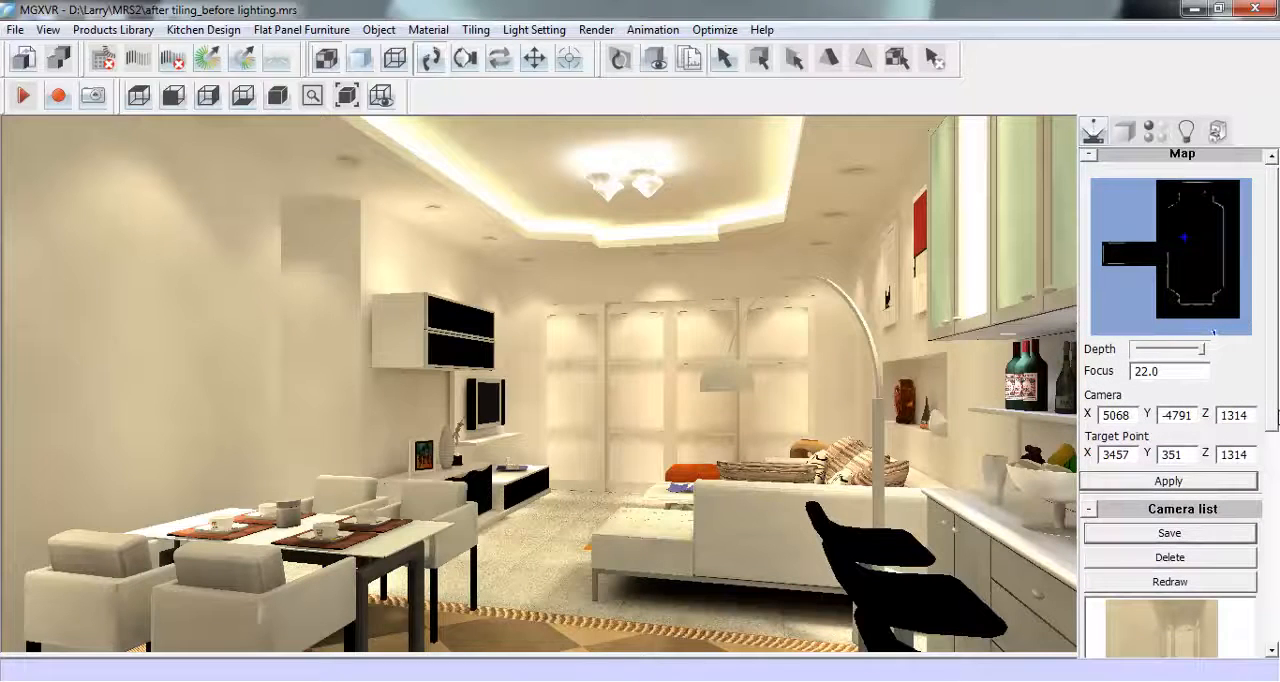
pyautogui.scroll(1, 1274, 412)
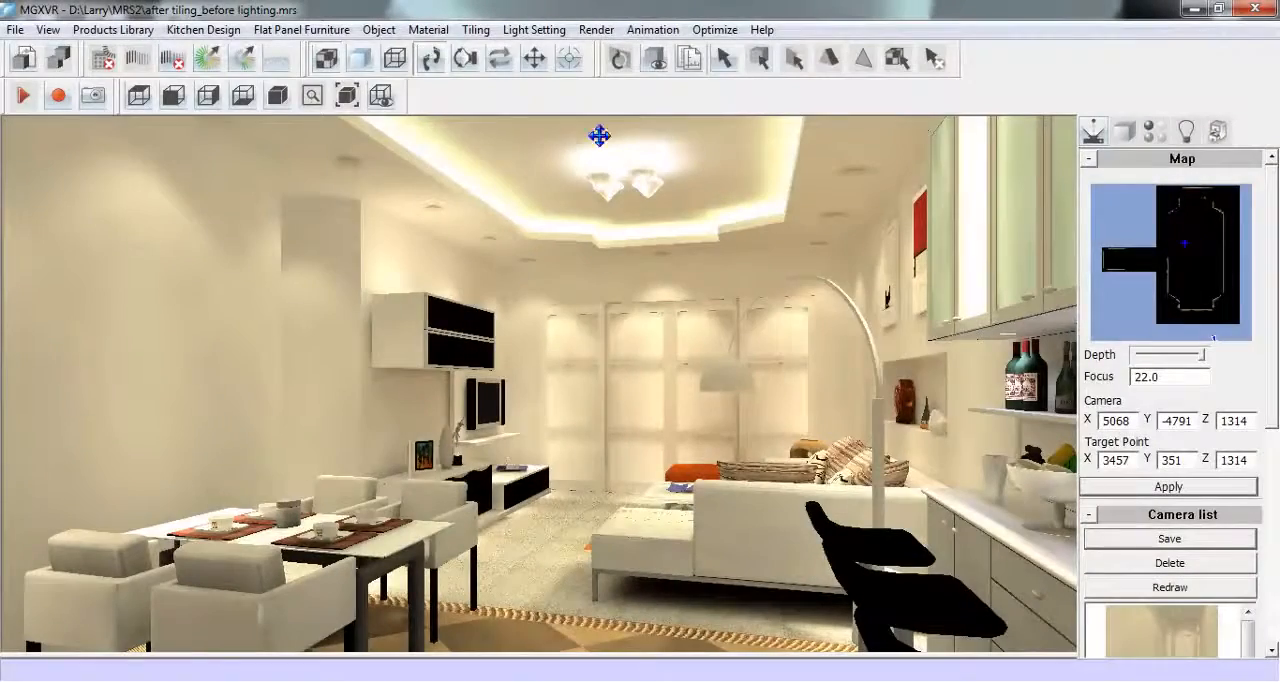
pyautogui.click(596, 29)
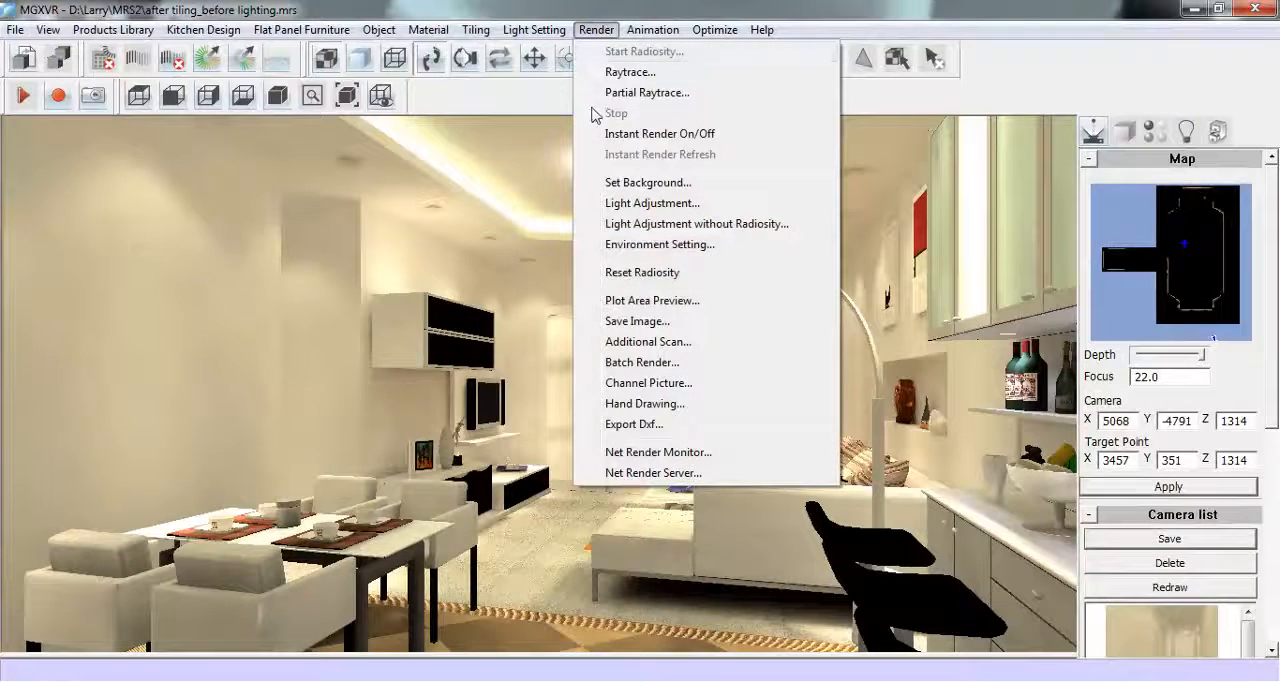
pyautogui.click(750, 304)
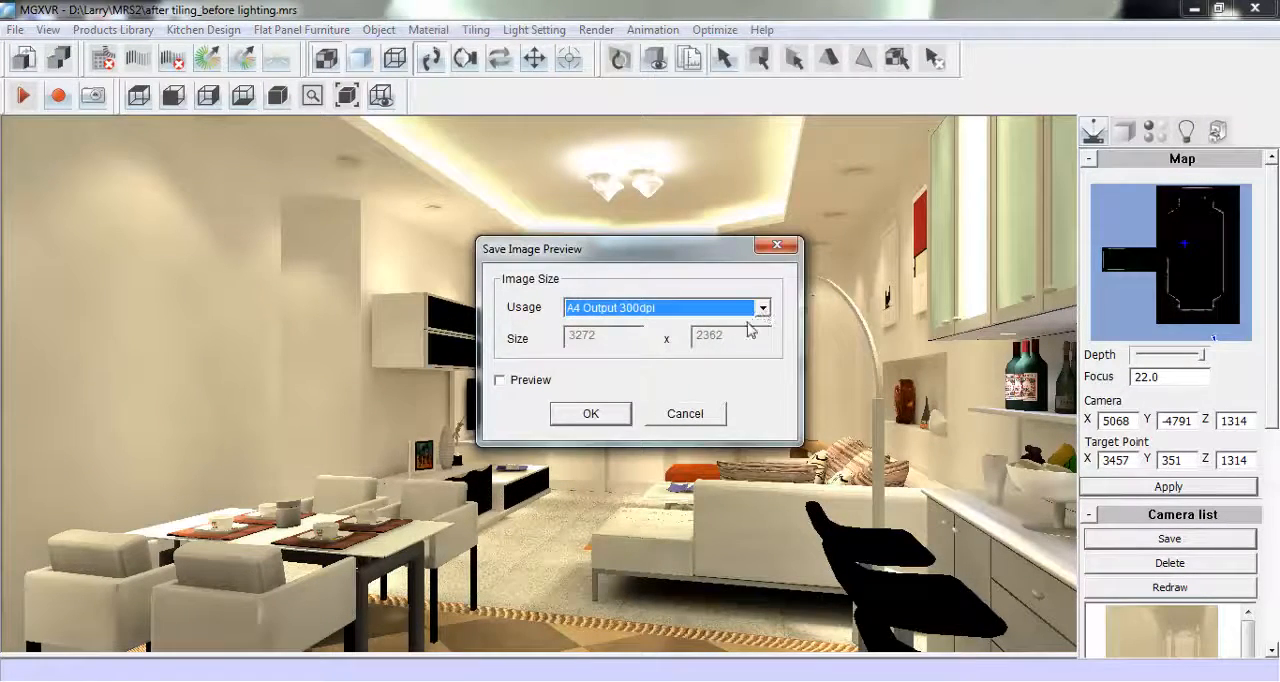
pyautogui.click(763, 309)
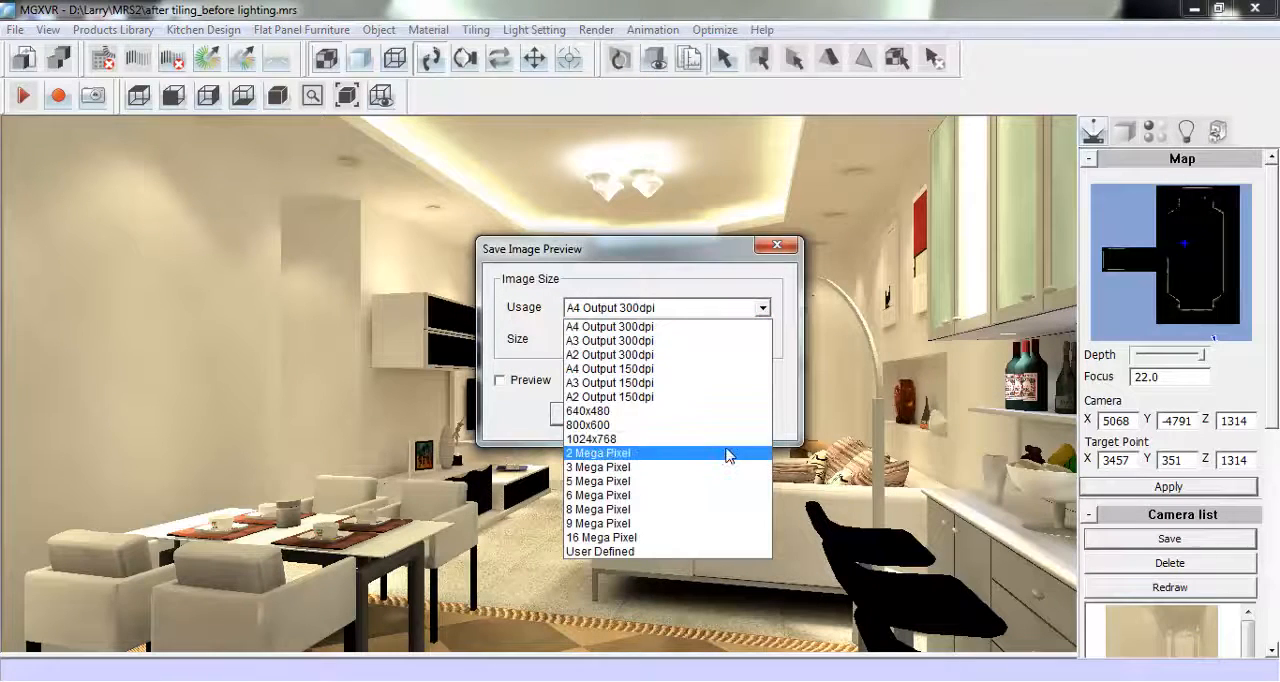
pyautogui.click(728, 439)
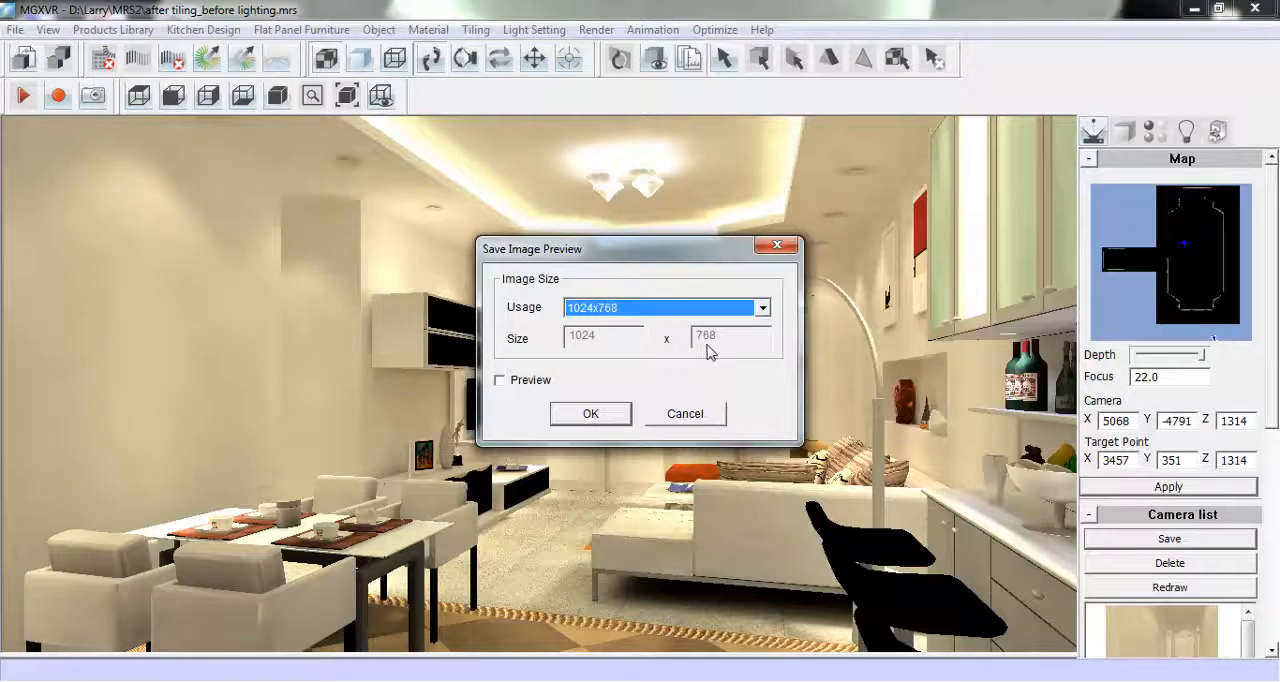
pyautogui.click(524, 382)
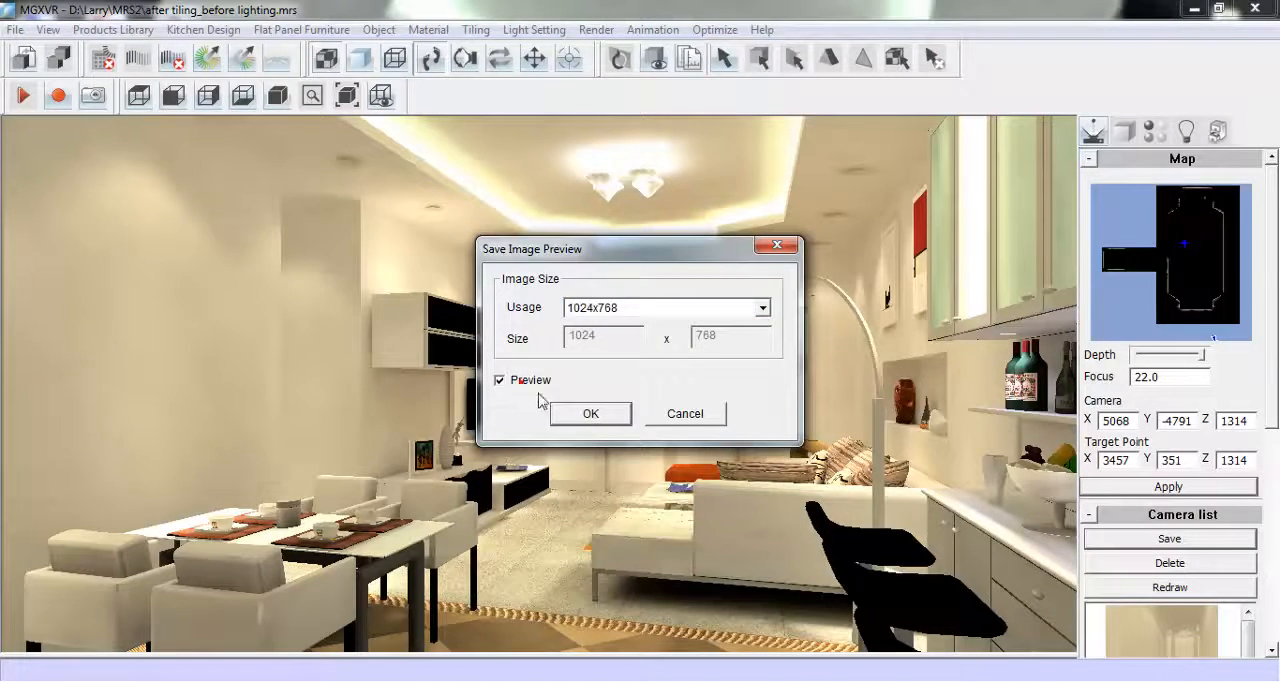
pyautogui.click(591, 415)
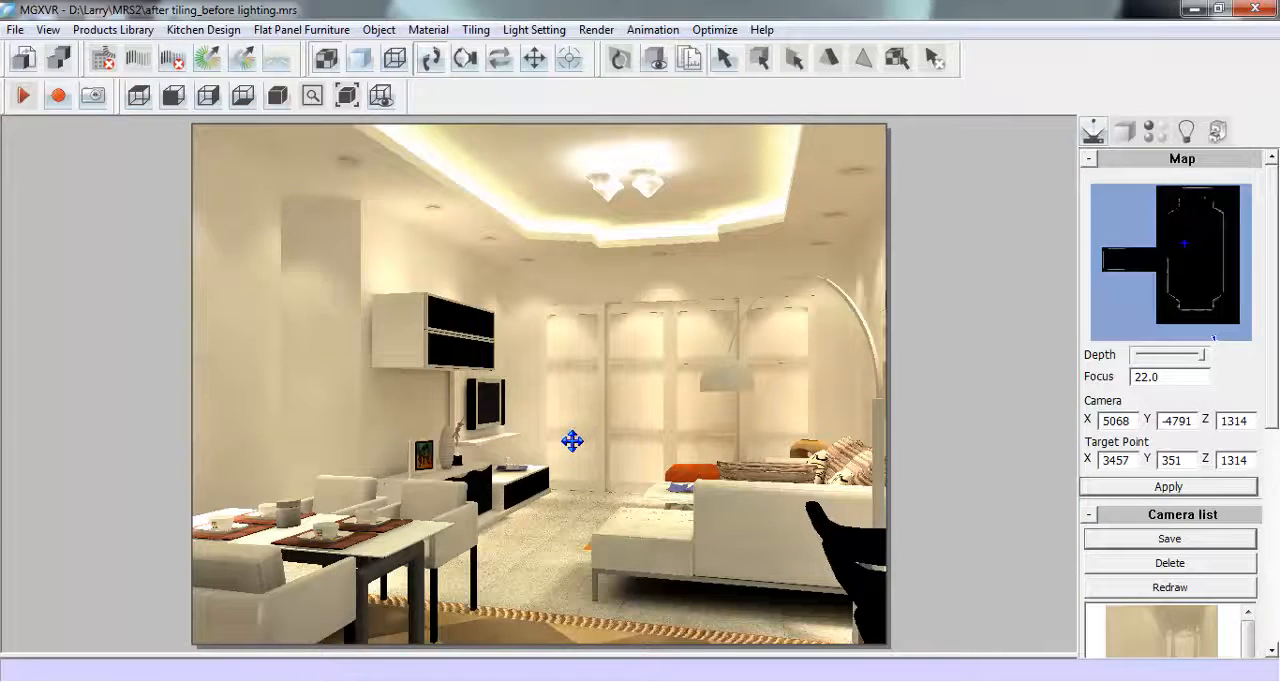
# - Move the camera slightly back, widen the view by reducing the focus to 18, and reframe the dining area, sofa and bar stools
pyautogui.moveTo(572, 440); pyautogui.dragTo(566, 437)
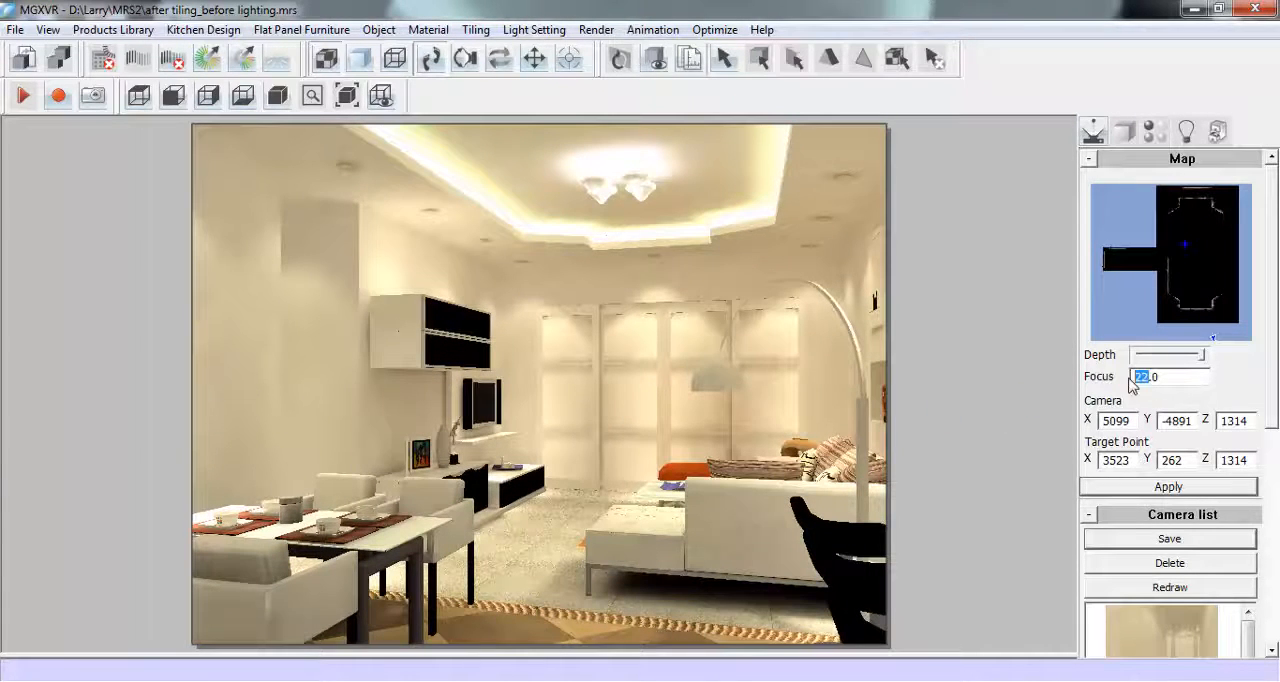
pyautogui.write('20')
pyautogui.press('Return')
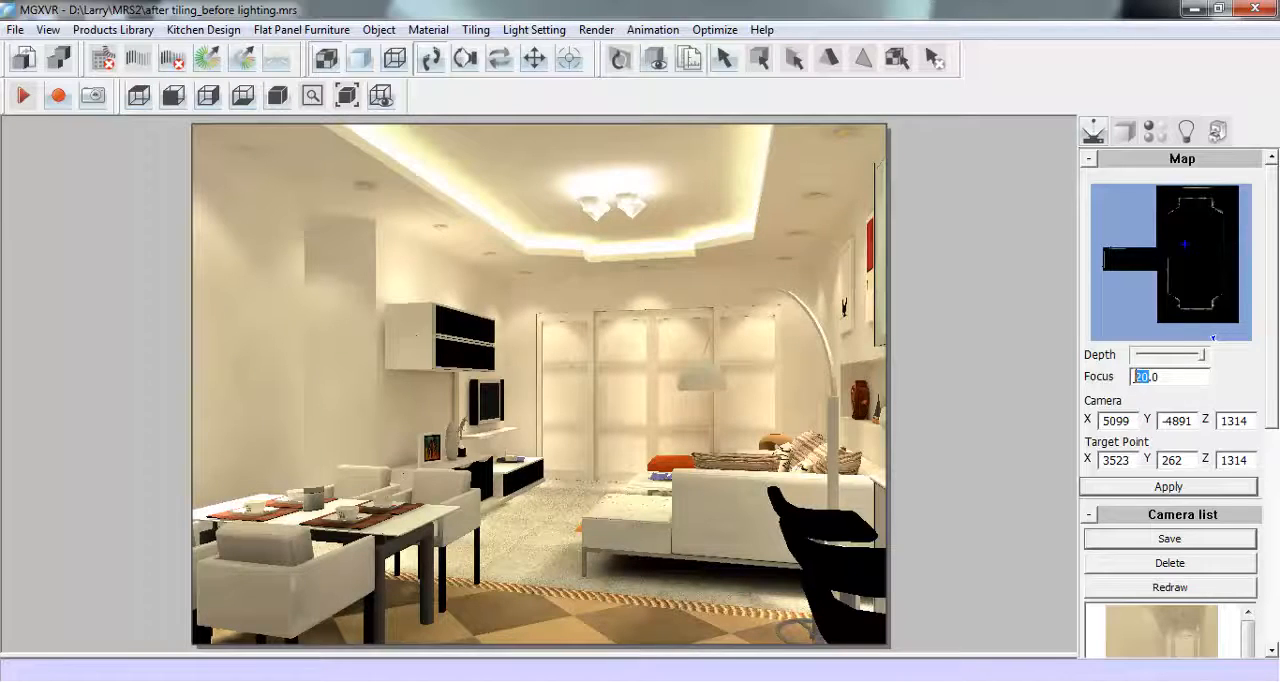
pyautogui.press('Return')
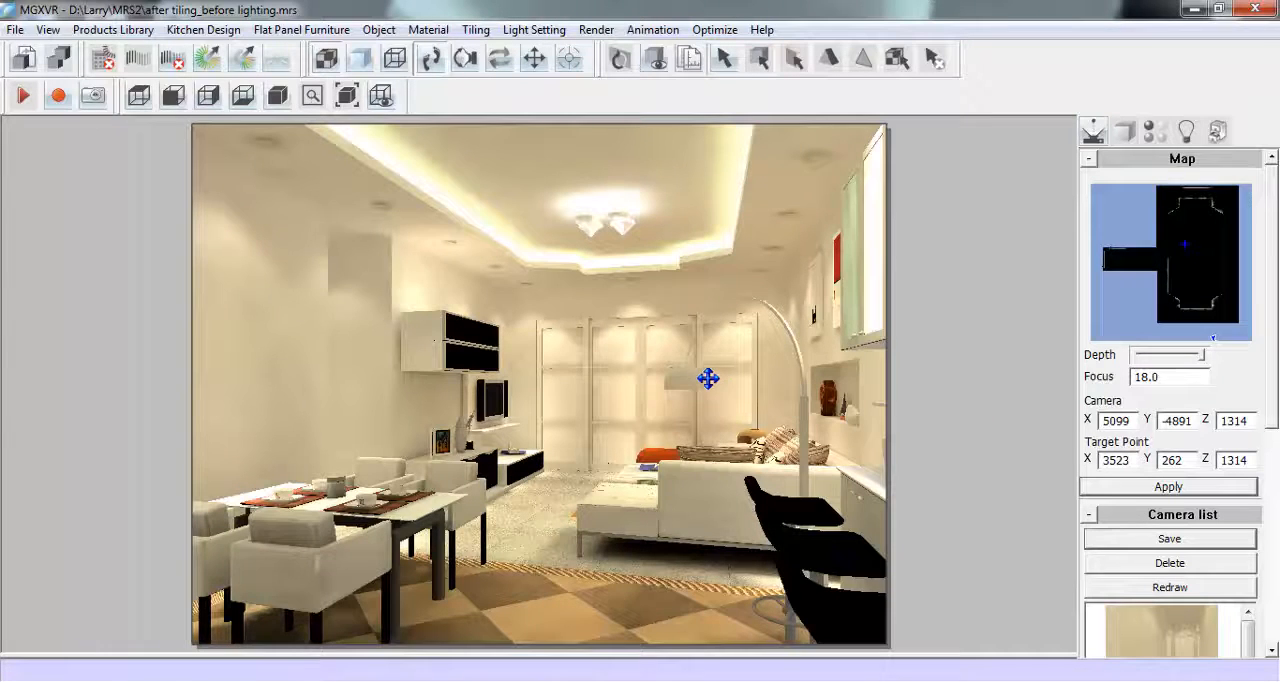
pyautogui.moveTo(683, 370)
pyautogui.mouseDown()
pyautogui.moveTo(700, 380)
pyautogui.moveTo(692, 366)
pyautogui.mouseUp()
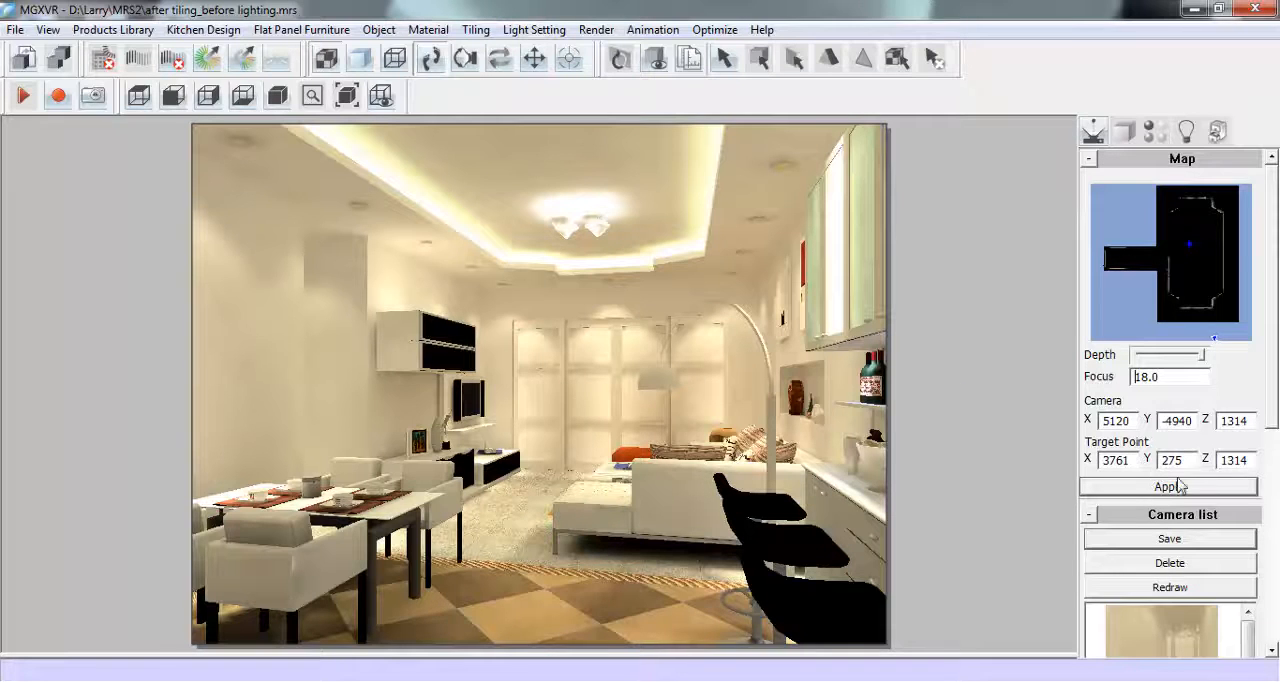
# - Save the current viewpoint as Camera A and check its thumbnail in the camera list
pyautogui.moveTo(1273, 417); pyautogui.dragTo(1275, 469)
pyautogui.click(1193, 447)
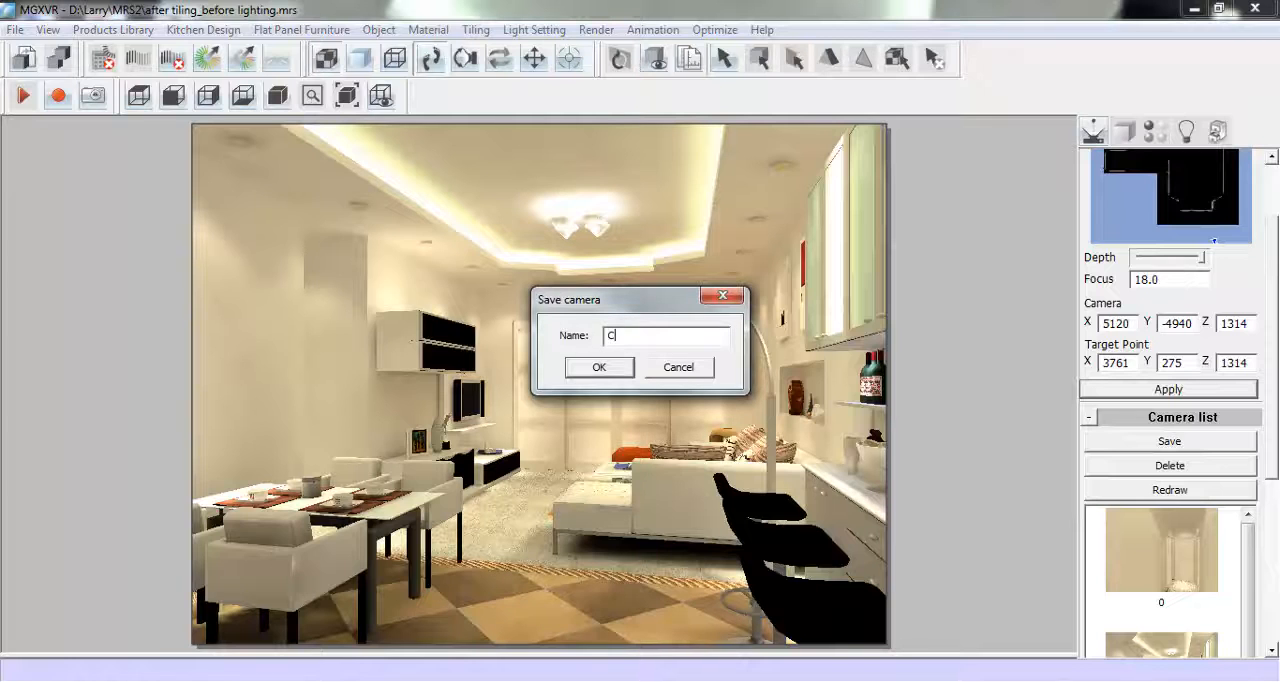
pyautogui.write('Camera A')
pyautogui.click(599, 366)
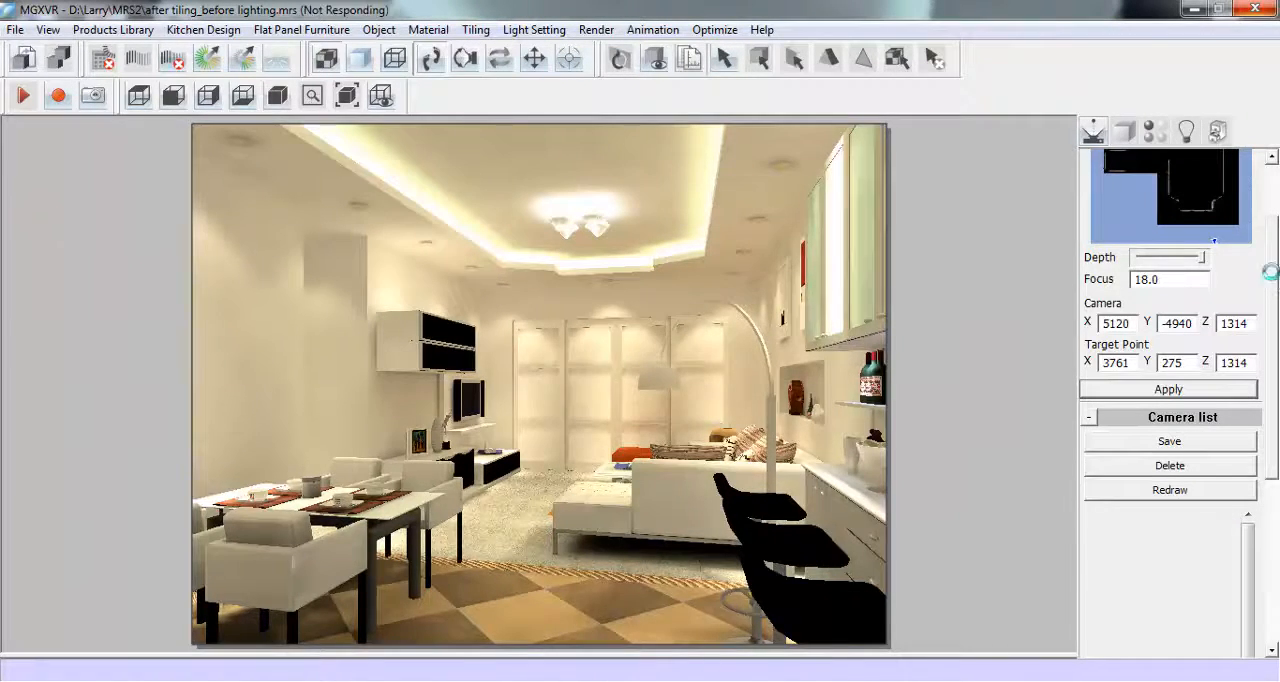
pyautogui.scroll(-3, 1275, 280)
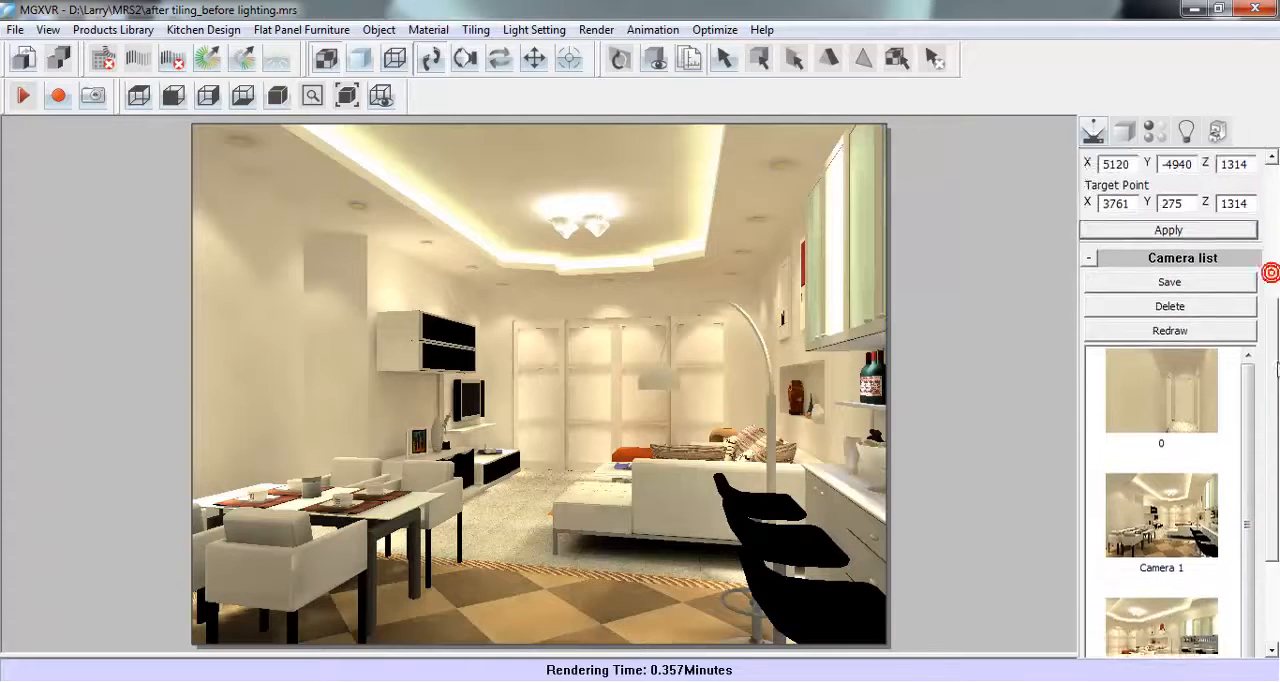
pyautogui.scroll(-2, 1238, 466)
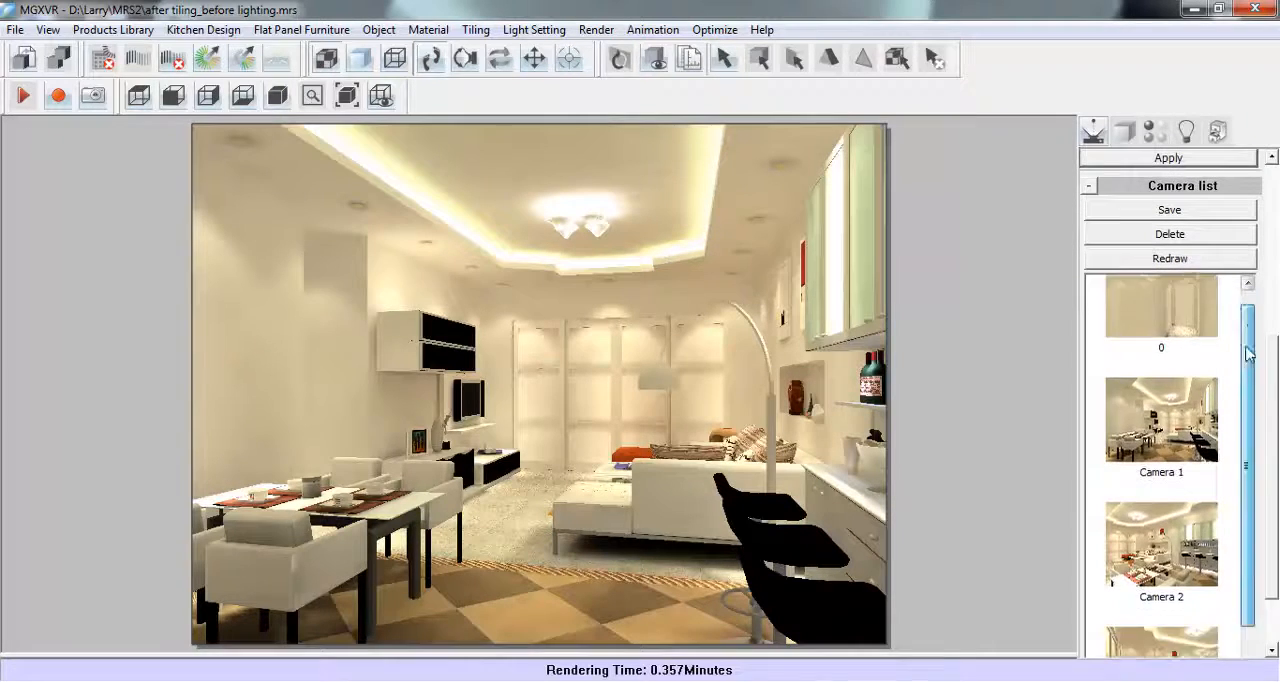
pyautogui.click(1266, 485)
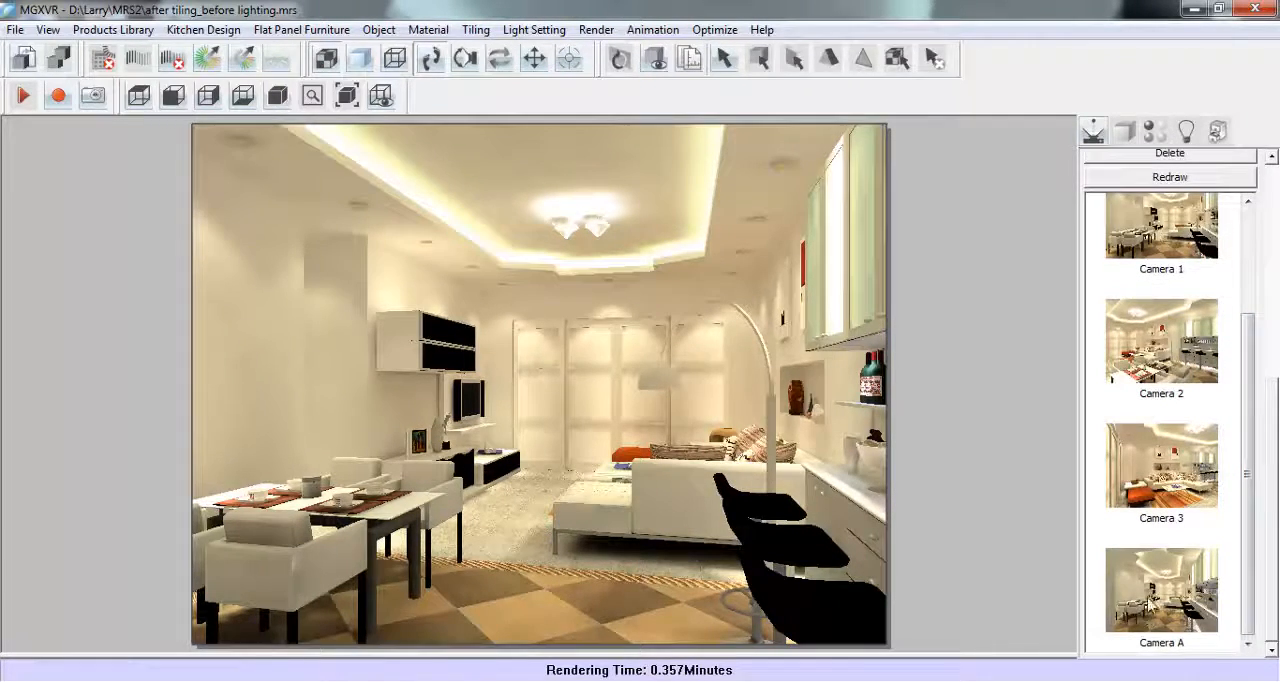
# - Place a viewpoint on the plan map looking across the dining table toward the sofa and bar counter, and fine-tune its distance
pyautogui.click(1269, 490)
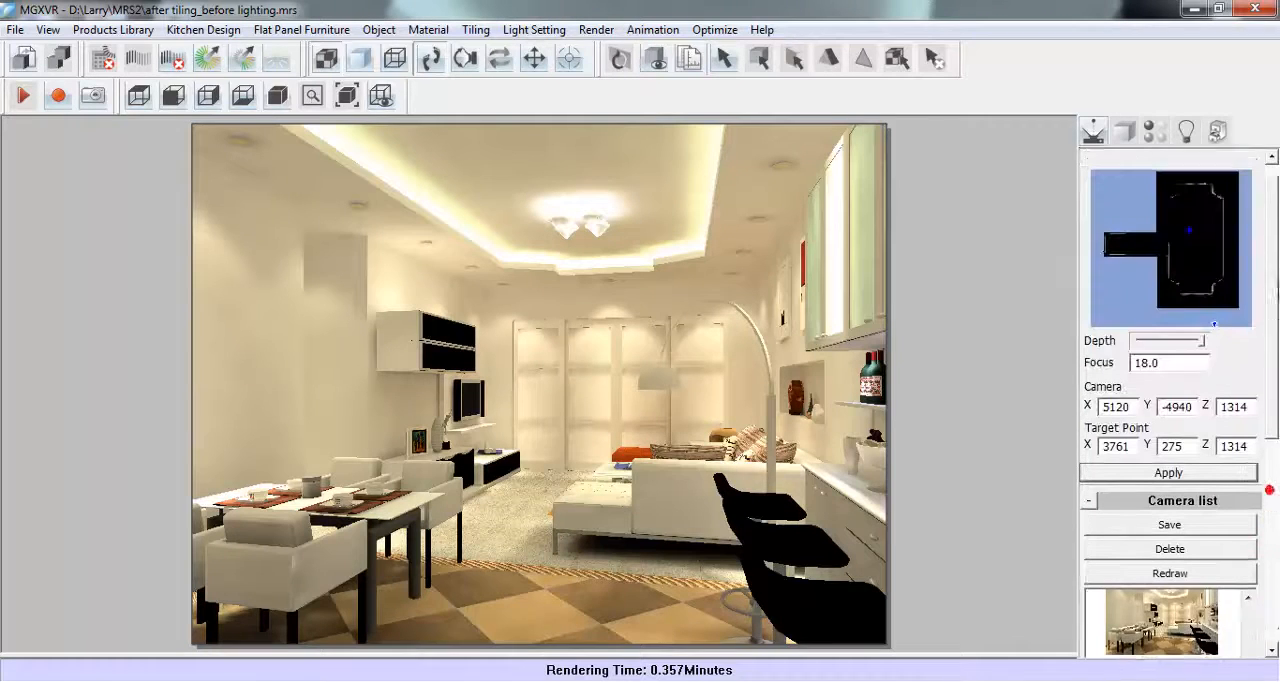
pyautogui.moveTo(1275, 282); pyautogui.dragTo(1275, 254)
pyautogui.click(1170, 302)
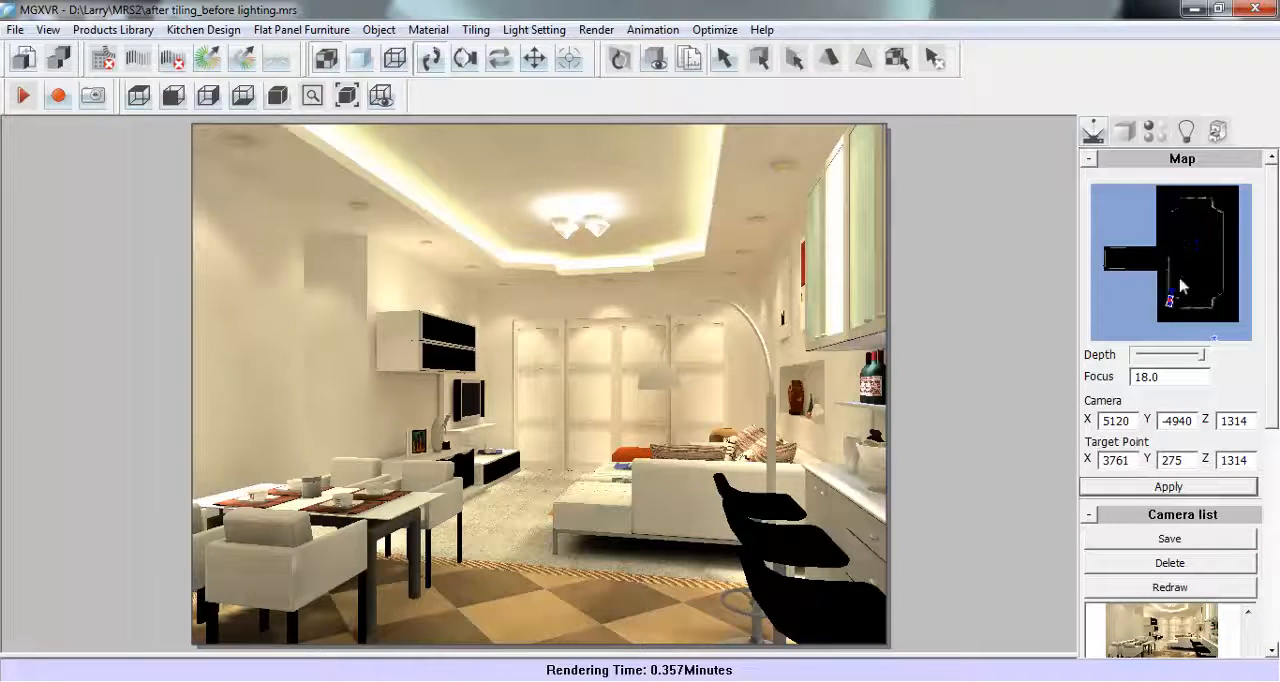
pyautogui.click(1208, 234)
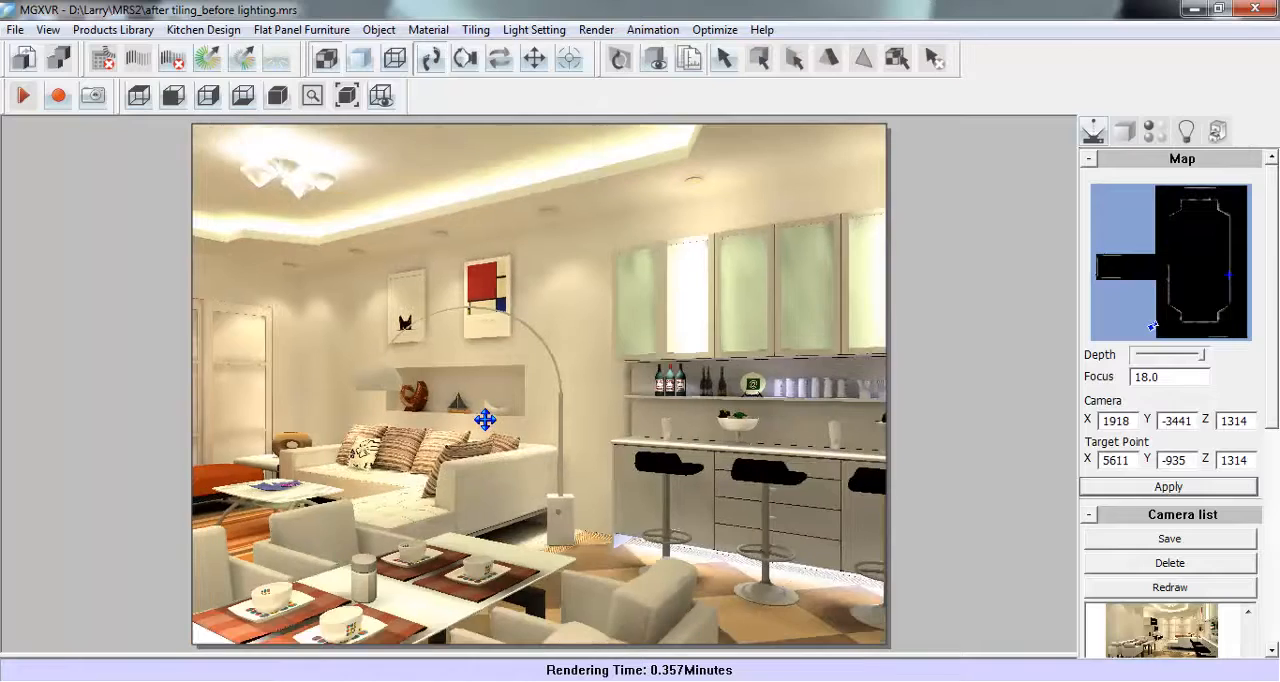
pyautogui.scroll(-2, 485, 413)
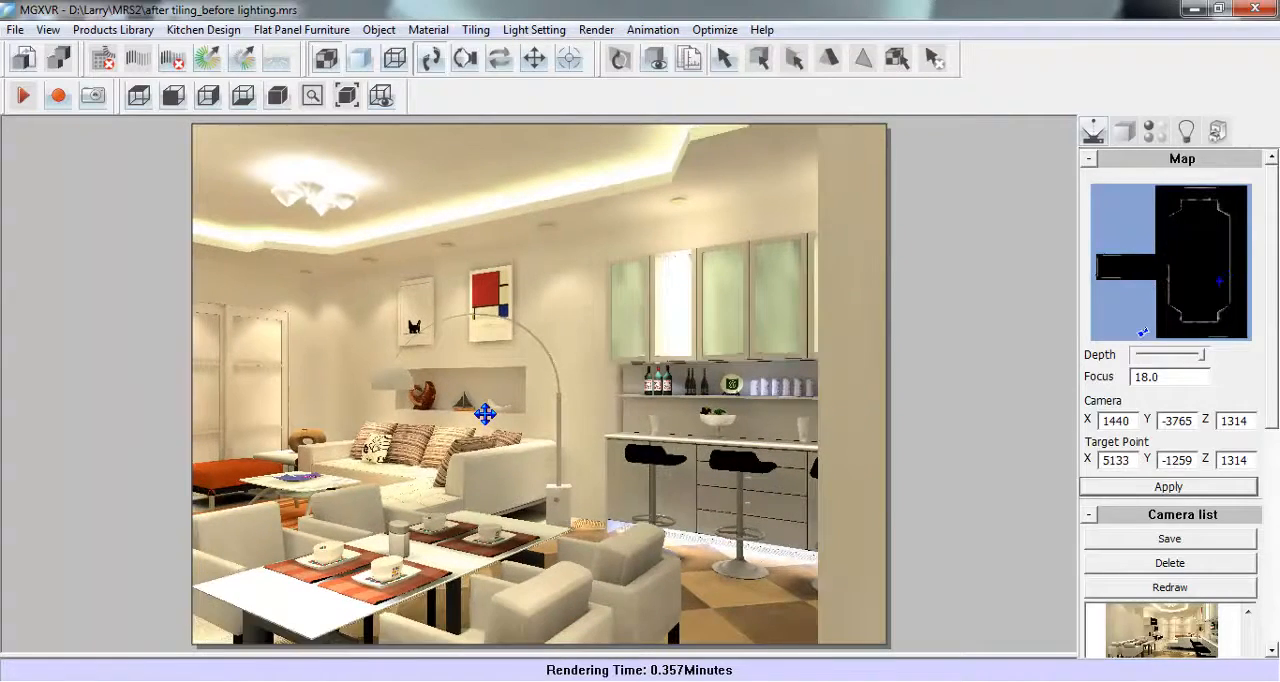
pyautogui.scroll(2, 485, 423)
pyautogui.scroll(1, 485, 423)
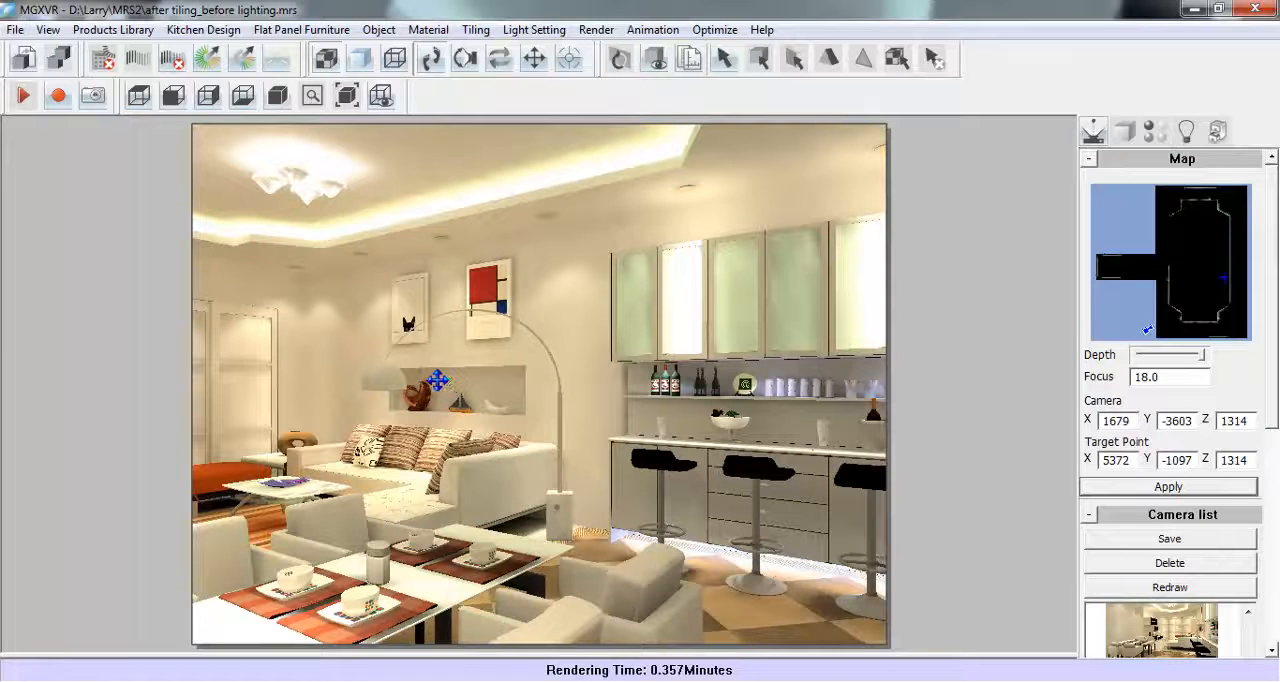
# - Save the viewpoint facing the sofa and bar counter as Camera B
pyautogui.click(1212, 545)
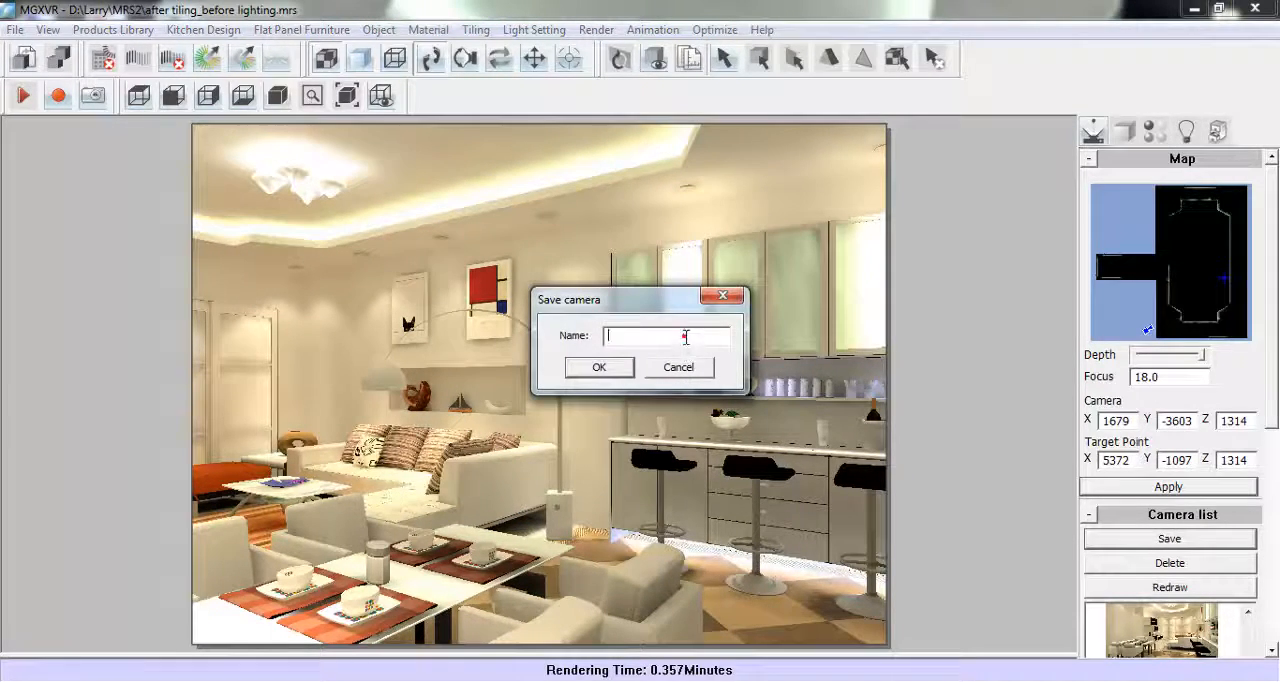
pyautogui.write('Camera B')
pyautogui.click(629, 368)
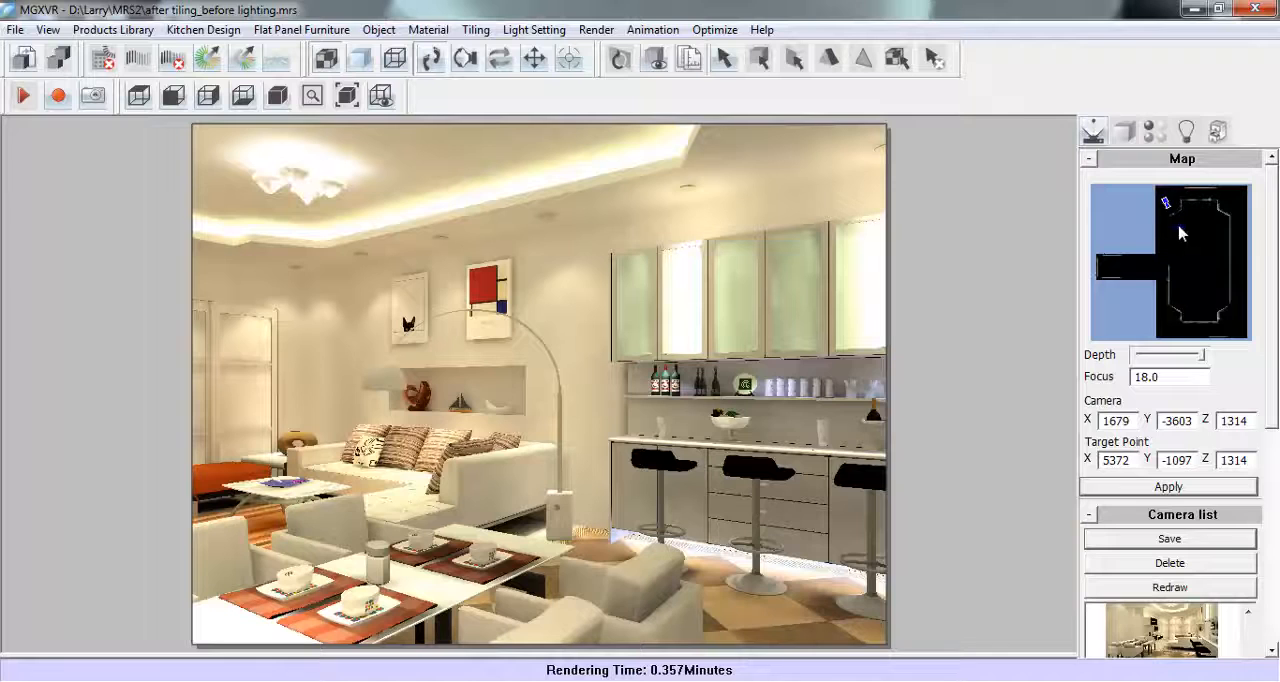
# - Place a viewpoint facing the sofa wall and coffee table, fine-tune its distance and angle, and save it as Camera C
pyautogui.click(1233, 276)
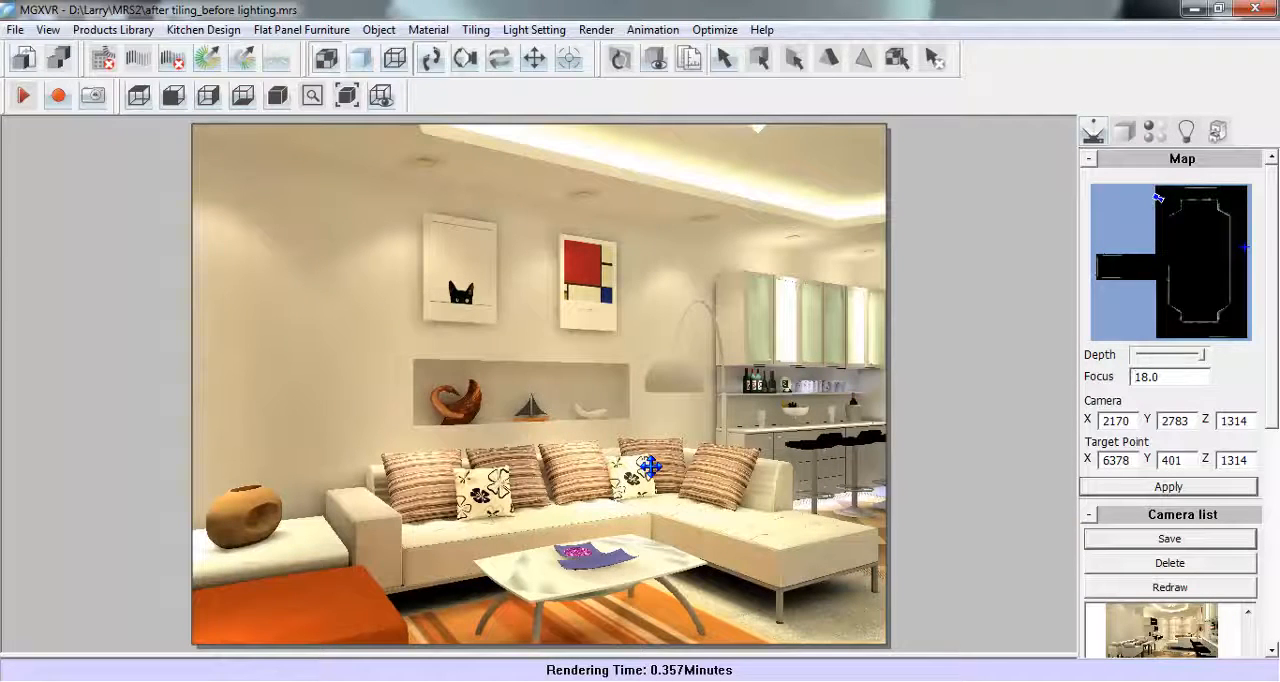
pyautogui.scroll(-2, 652, 461)
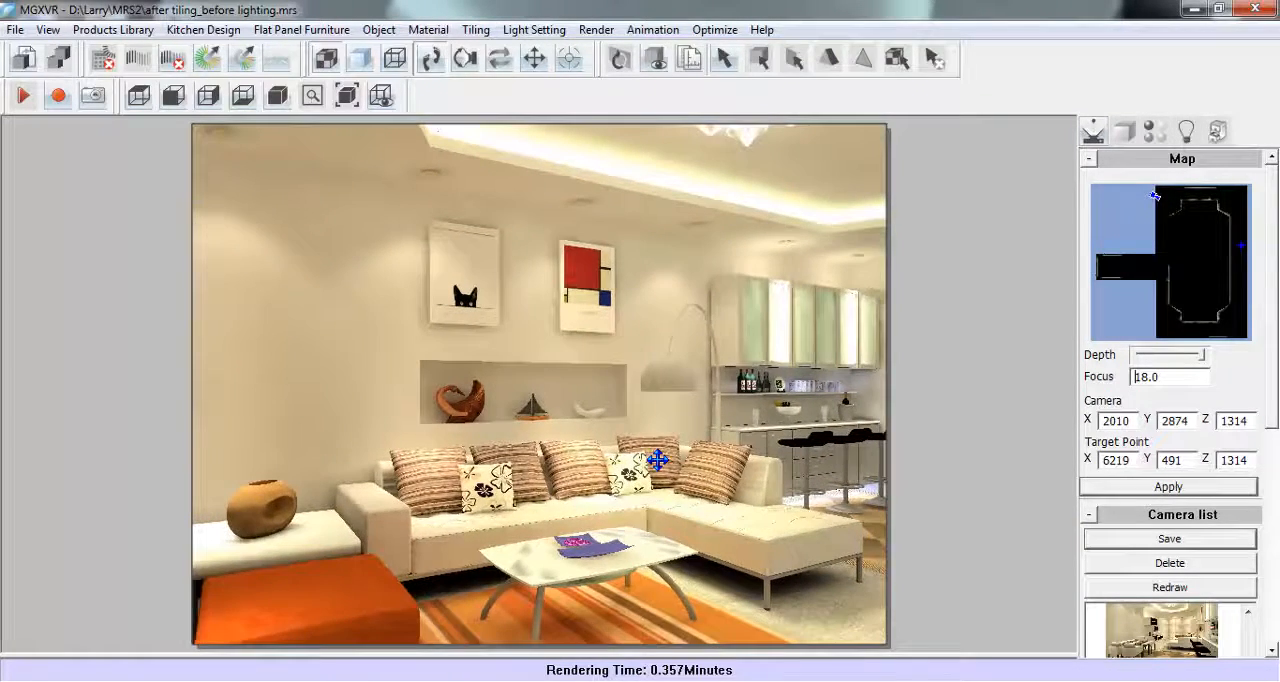
pyautogui.moveTo(657, 460); pyautogui.dragTo(658, 460)
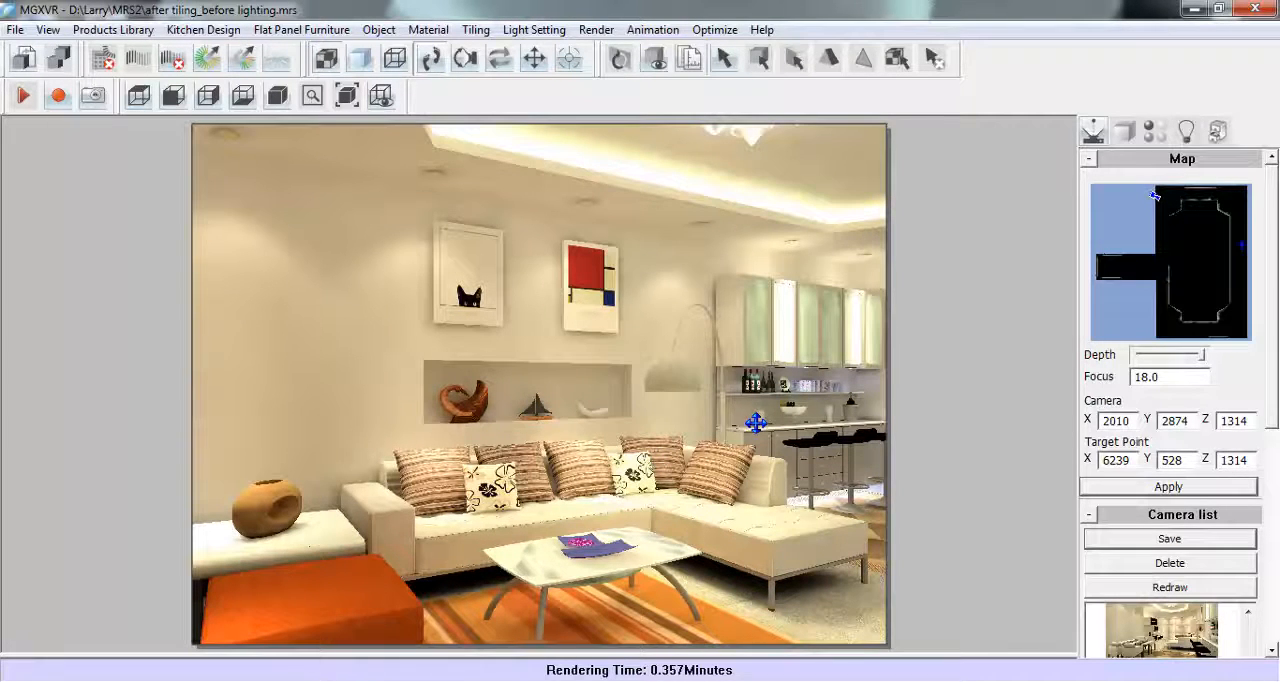
pyautogui.click(1148, 540)
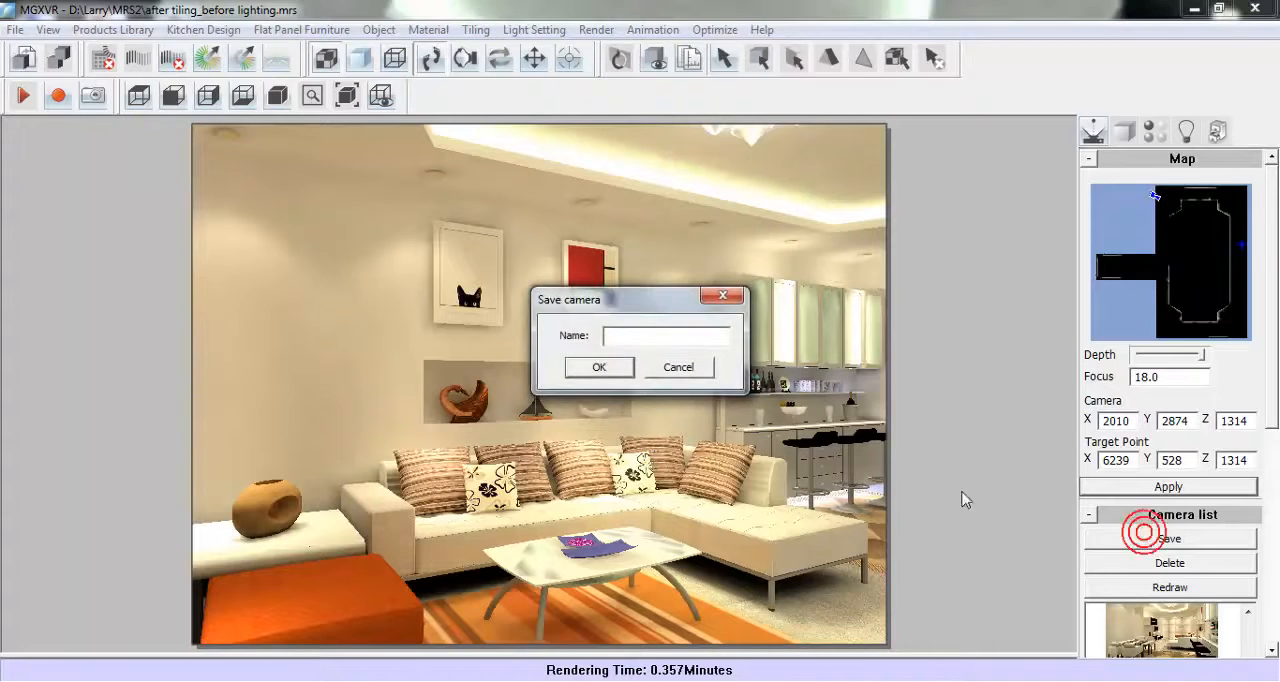
pyautogui.click(632, 338)
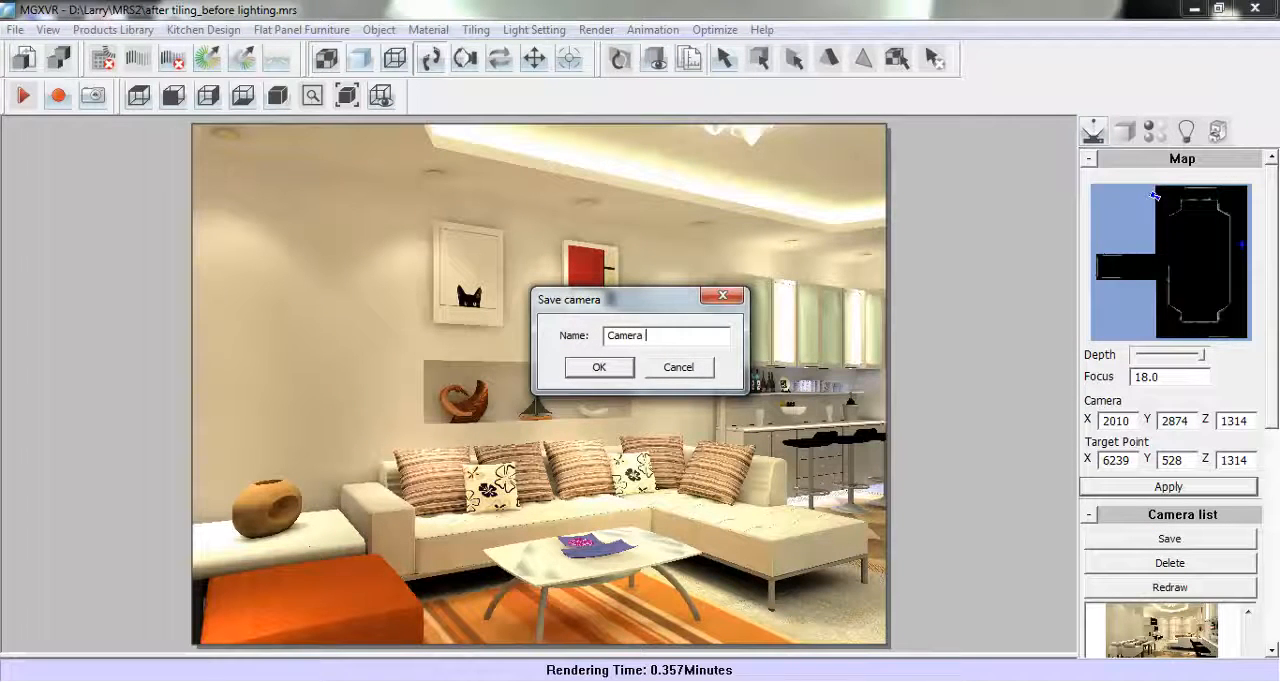
pyautogui.write('Camera C')
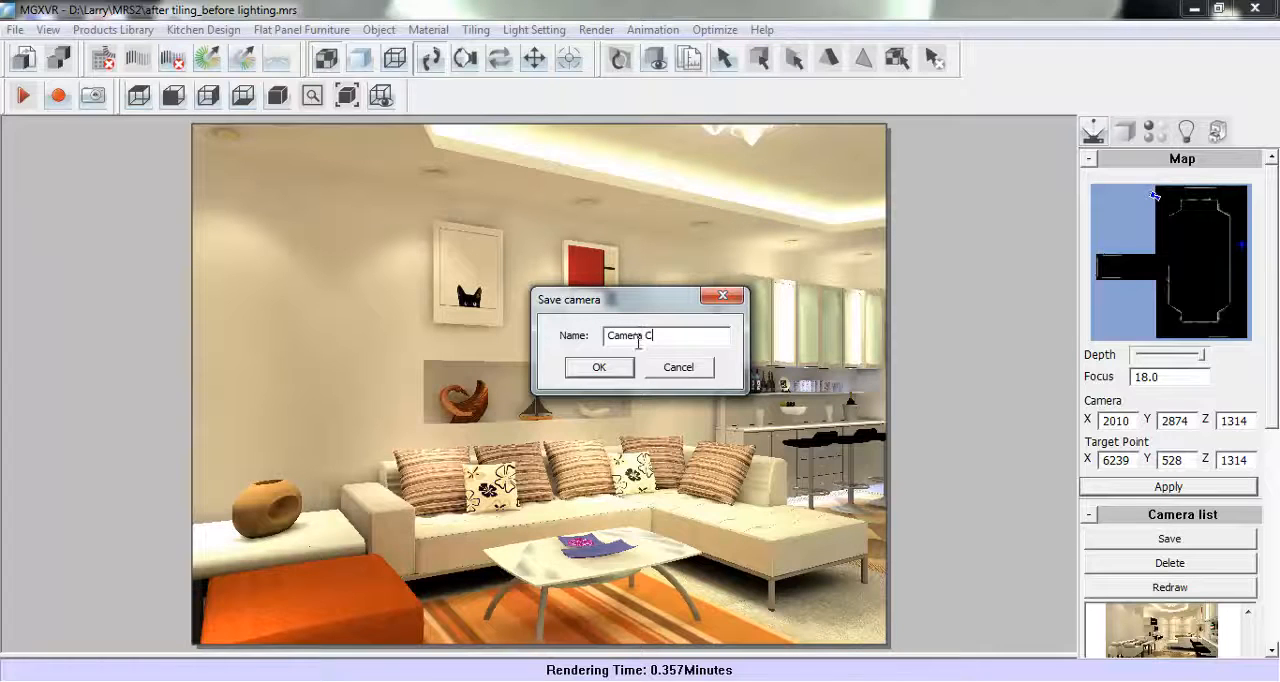
pyautogui.click(600, 368)
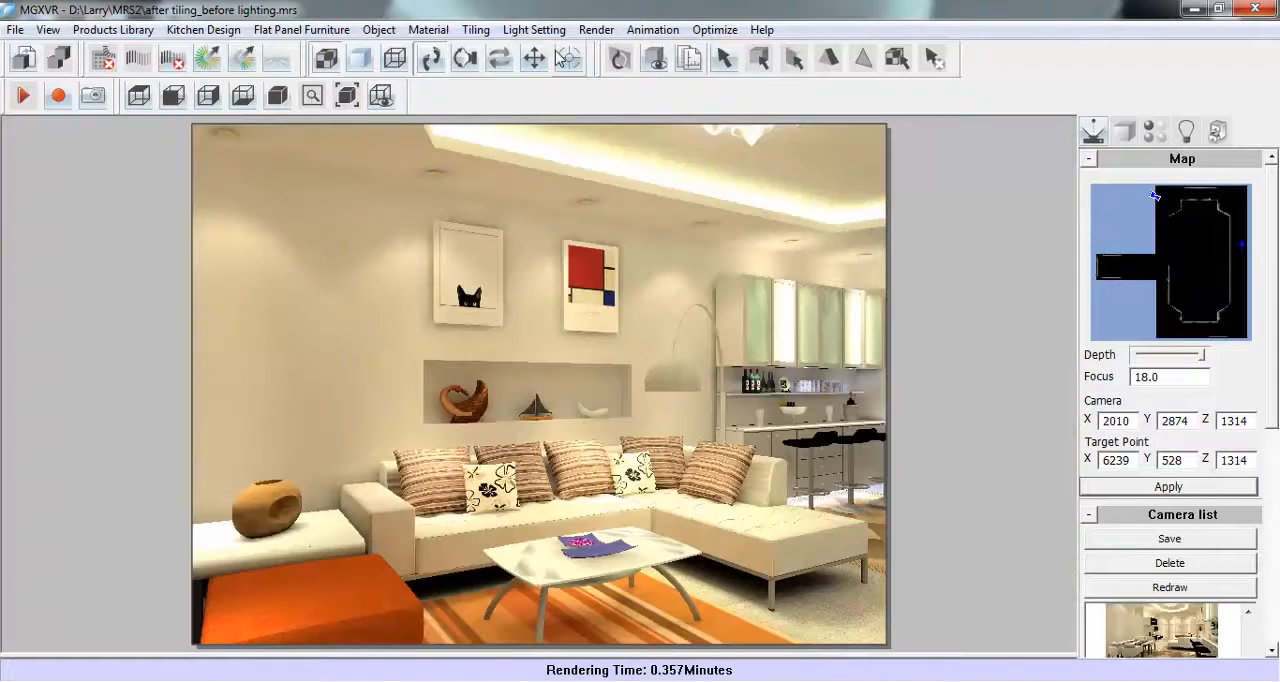
# - Start a batch render setup and set its raytrace antialias pixel point to 3x3
pyautogui.click(592, 31)
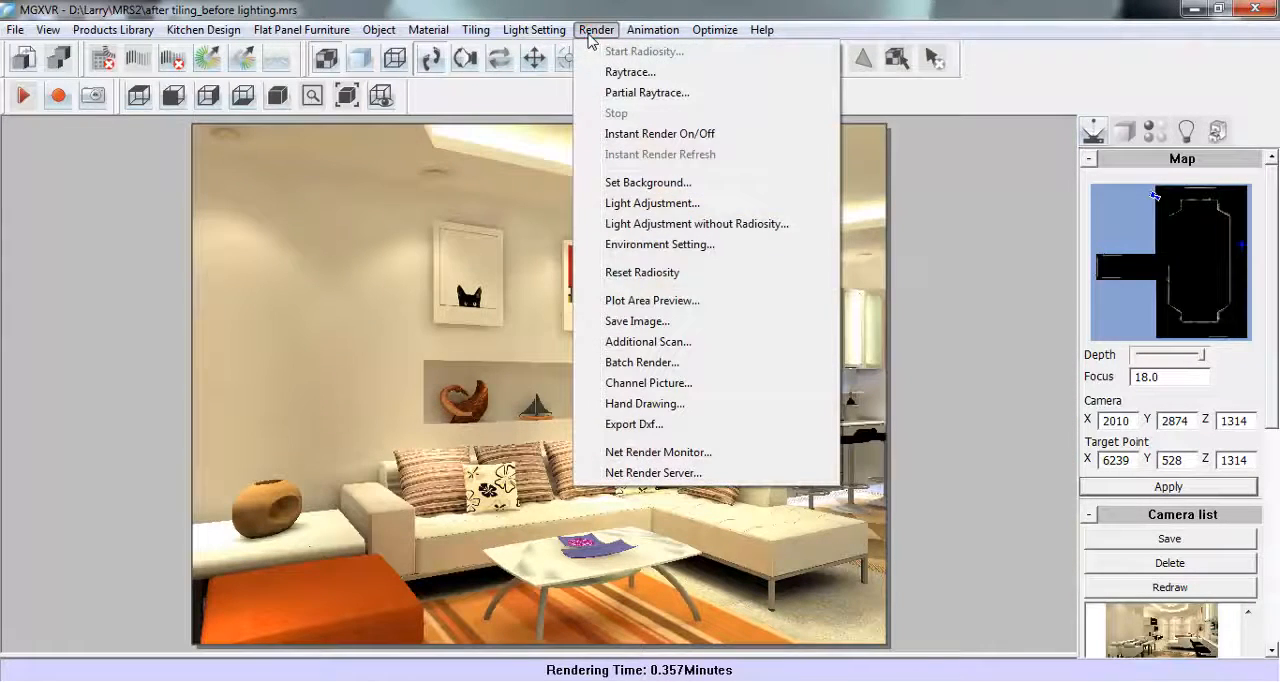
pyautogui.click(681, 364)
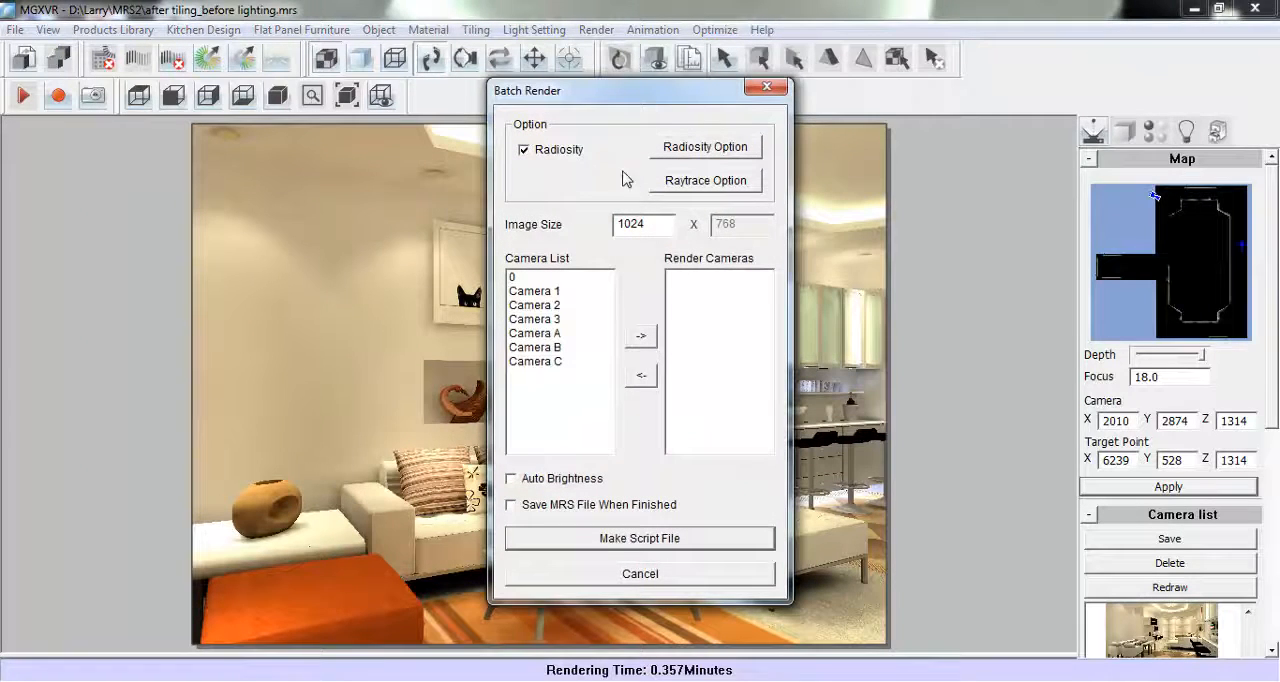
pyautogui.click(683, 186)
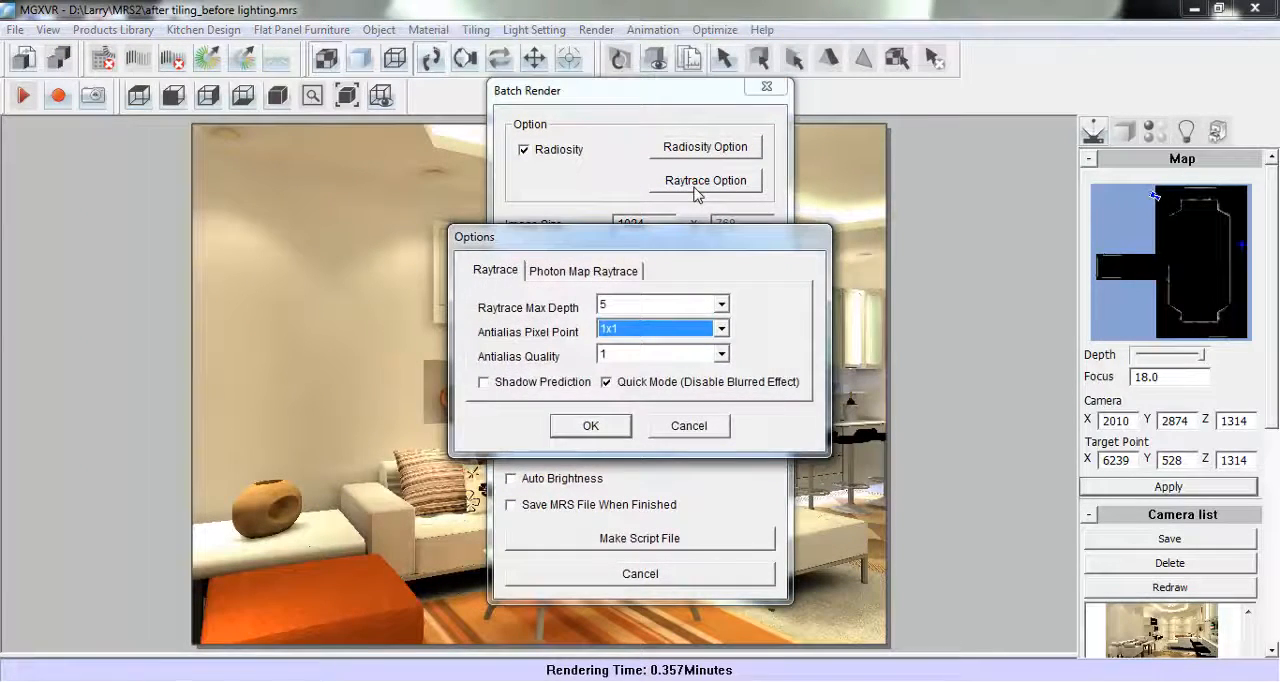
pyautogui.click(609, 329)
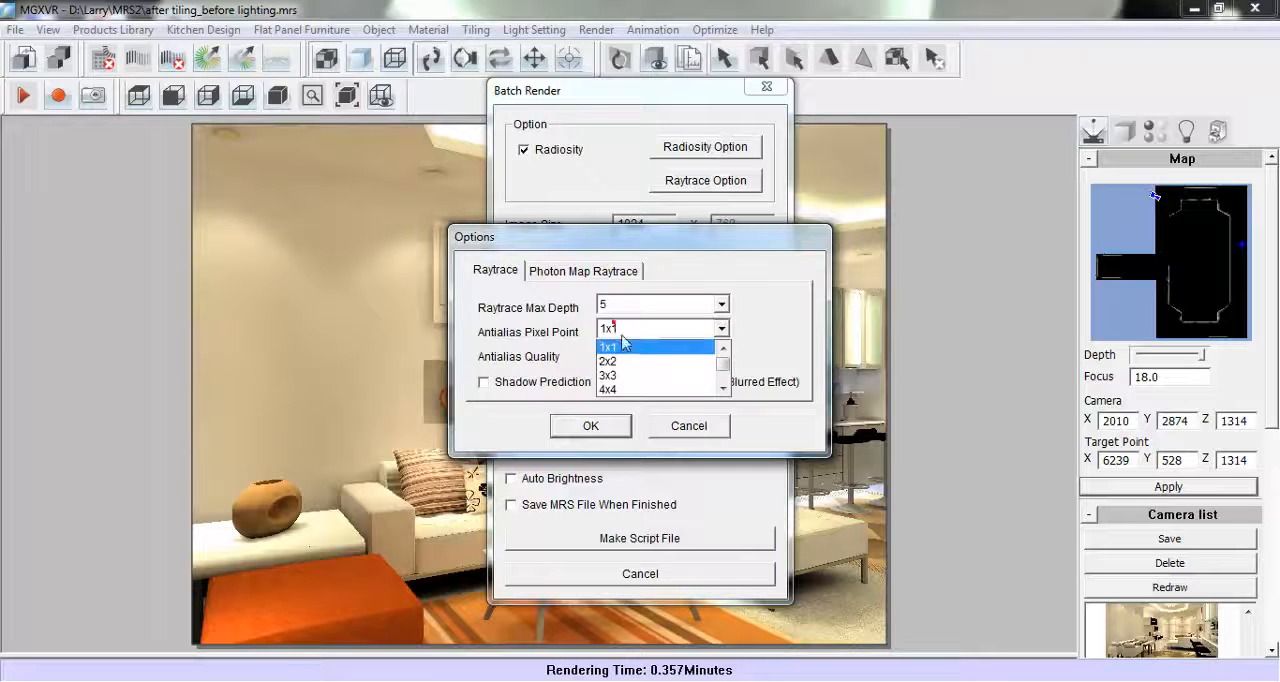
pyautogui.click(617, 376)
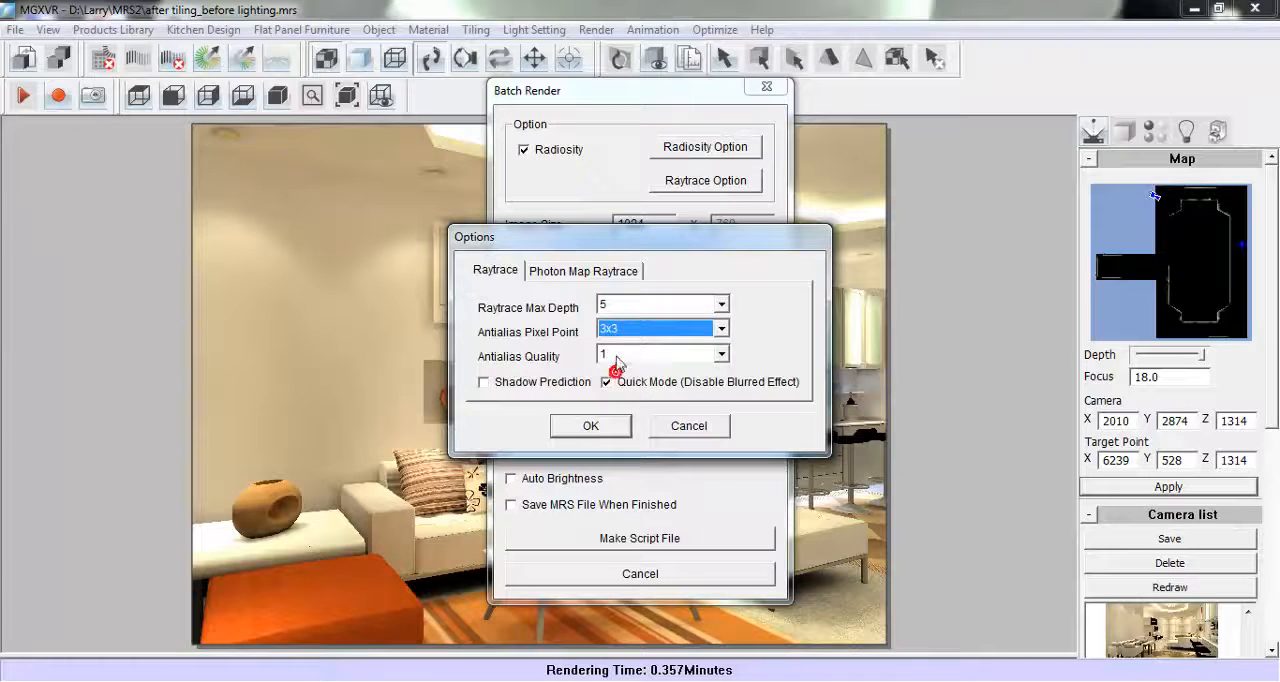
pyautogui.click(576, 428)
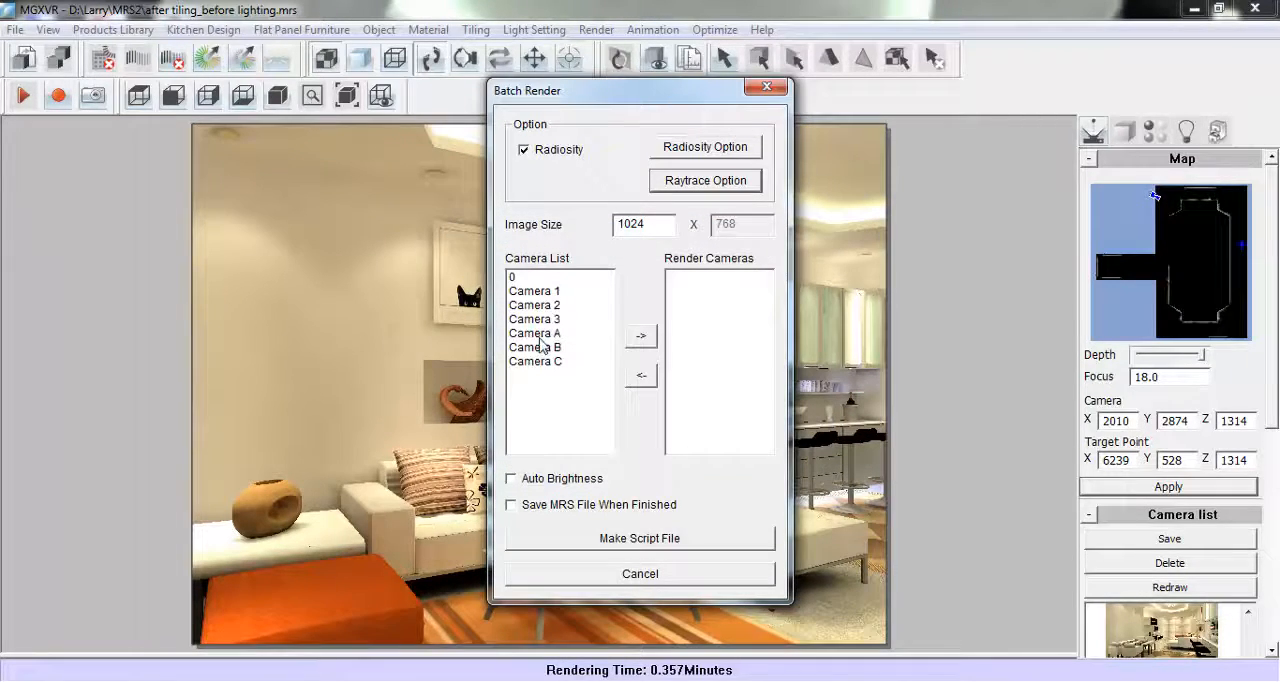
# - Add Camera A, Camera B and Camera C to the cameras rendered in the batch
pyautogui.click(577, 335)
pyautogui.click(641, 335)
pyautogui.click(558, 348)
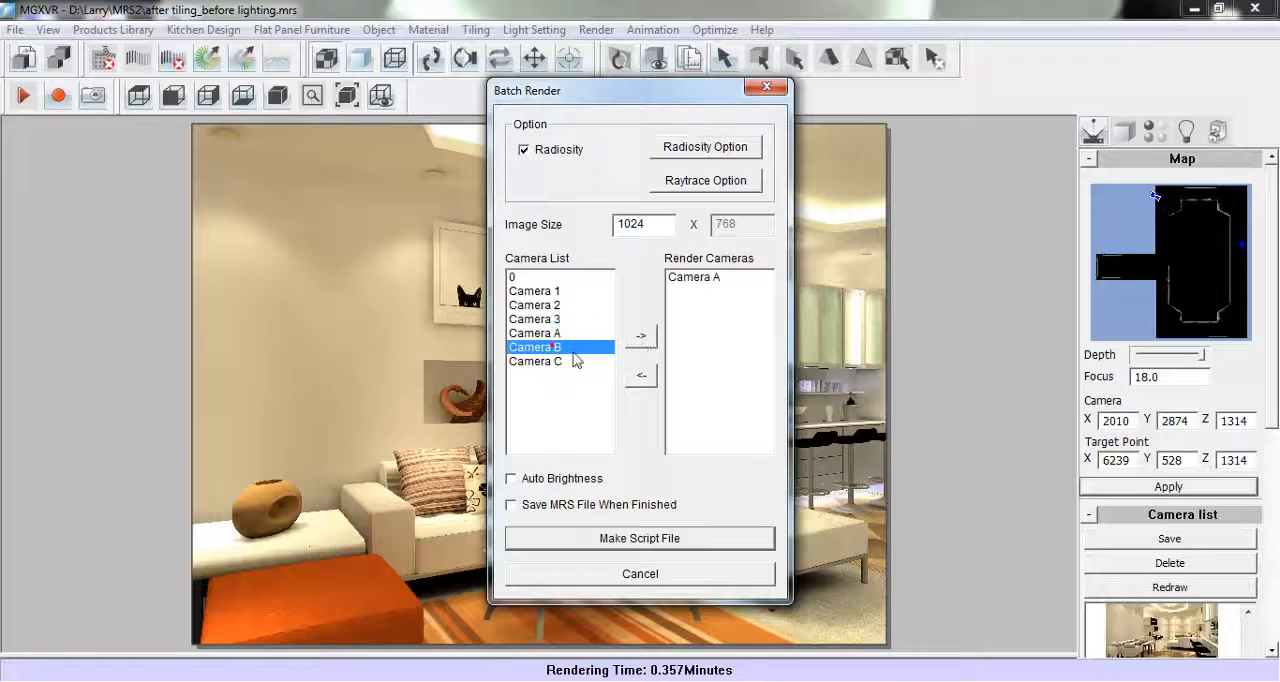
pyautogui.click(641, 336)
pyautogui.click(535, 362)
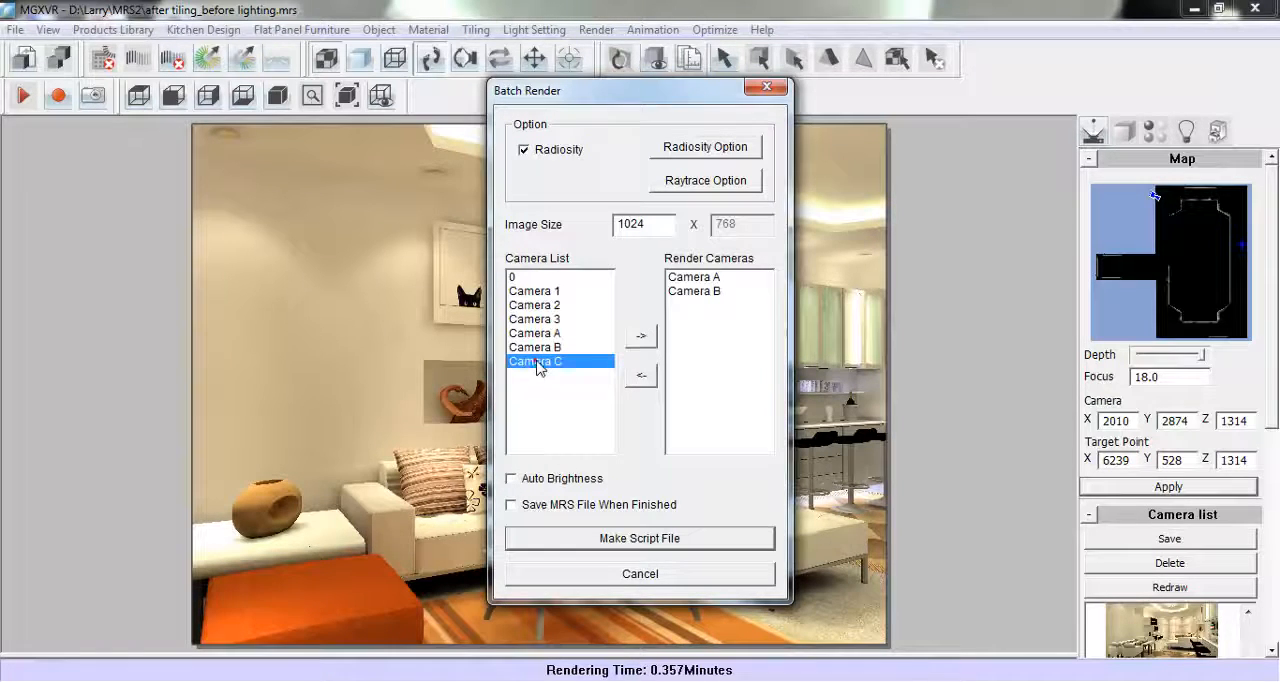
pyautogui.click(648, 340)
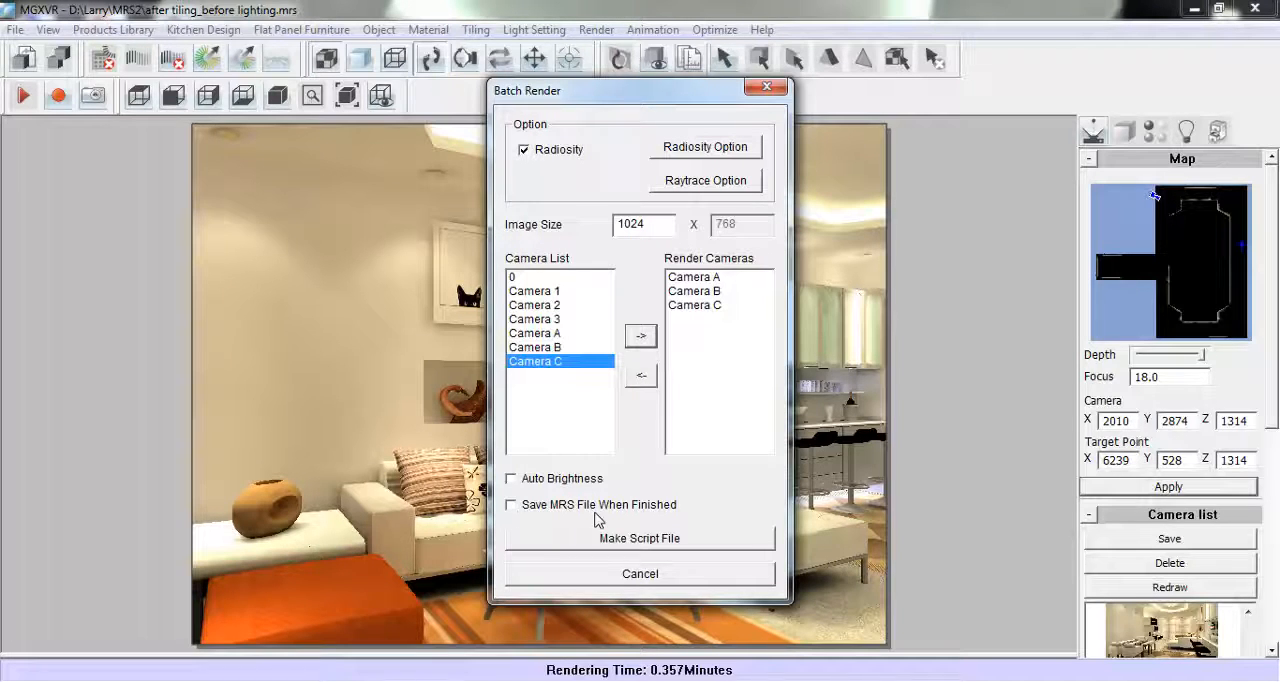
# - Save the batch render script as Demo in the material folder and run it immediately
pyautogui.click(698, 546)
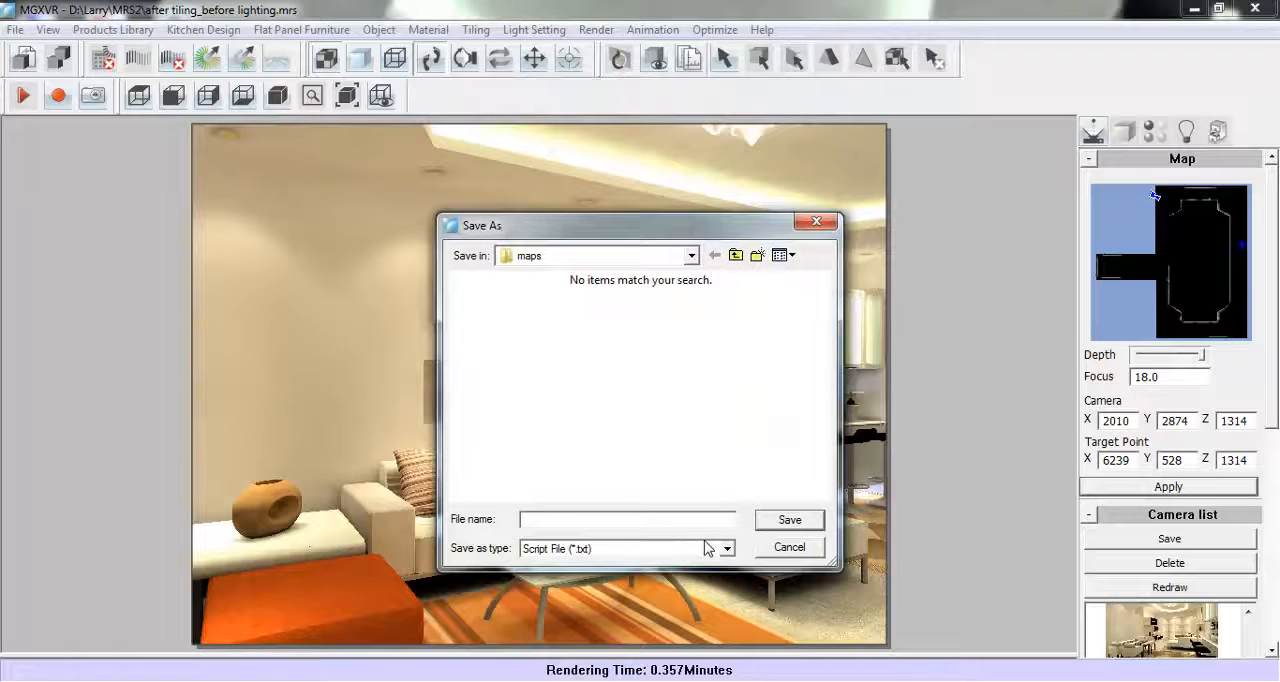
pyautogui.click(735, 256)
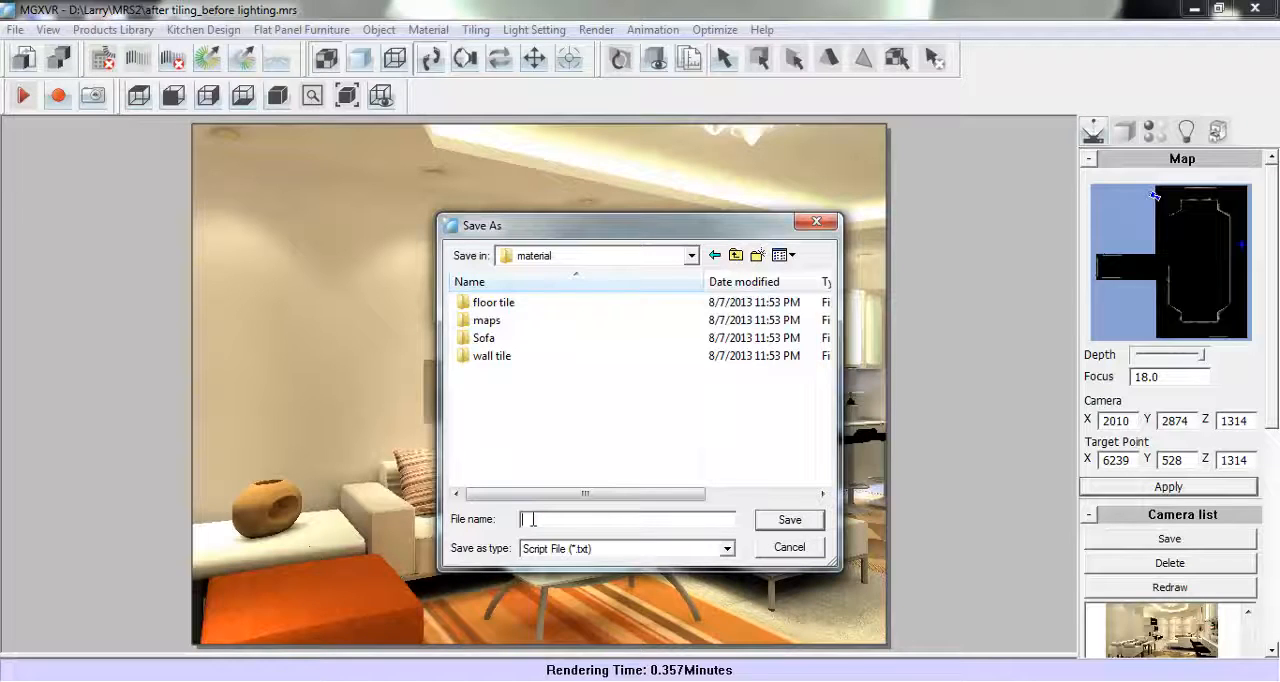
pyautogui.write('Demo')
pyautogui.click(786, 526)
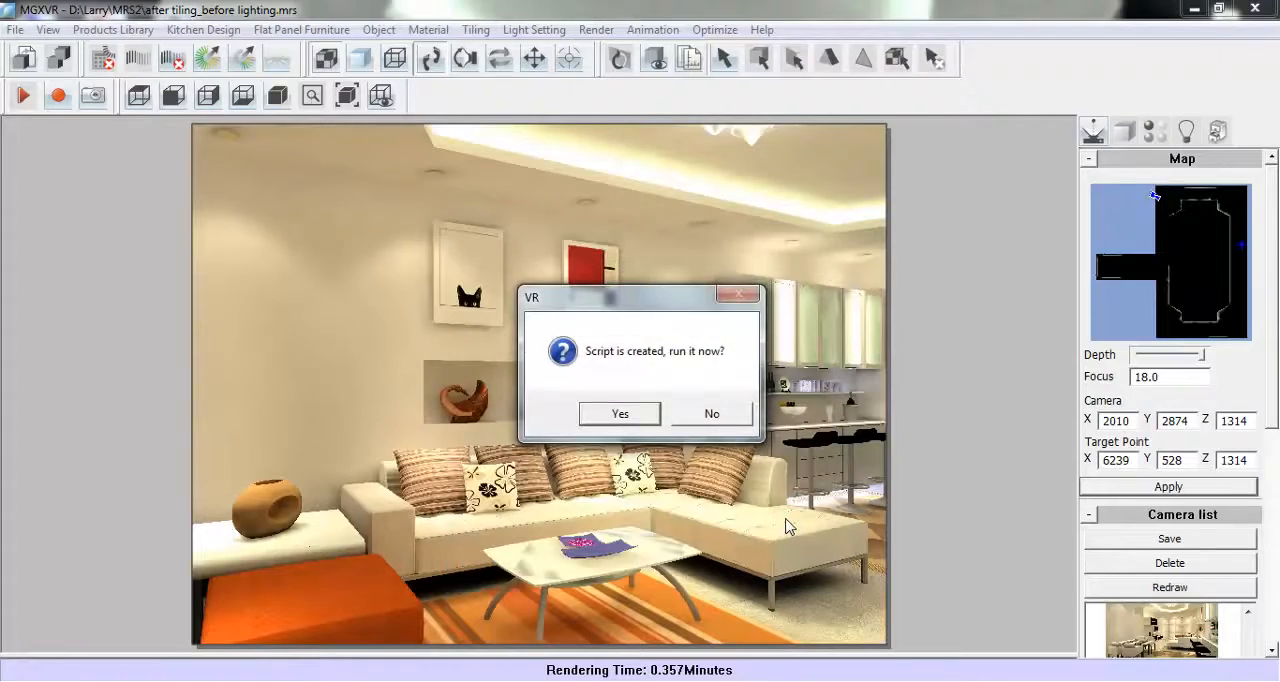
pyautogui.click(642, 414)
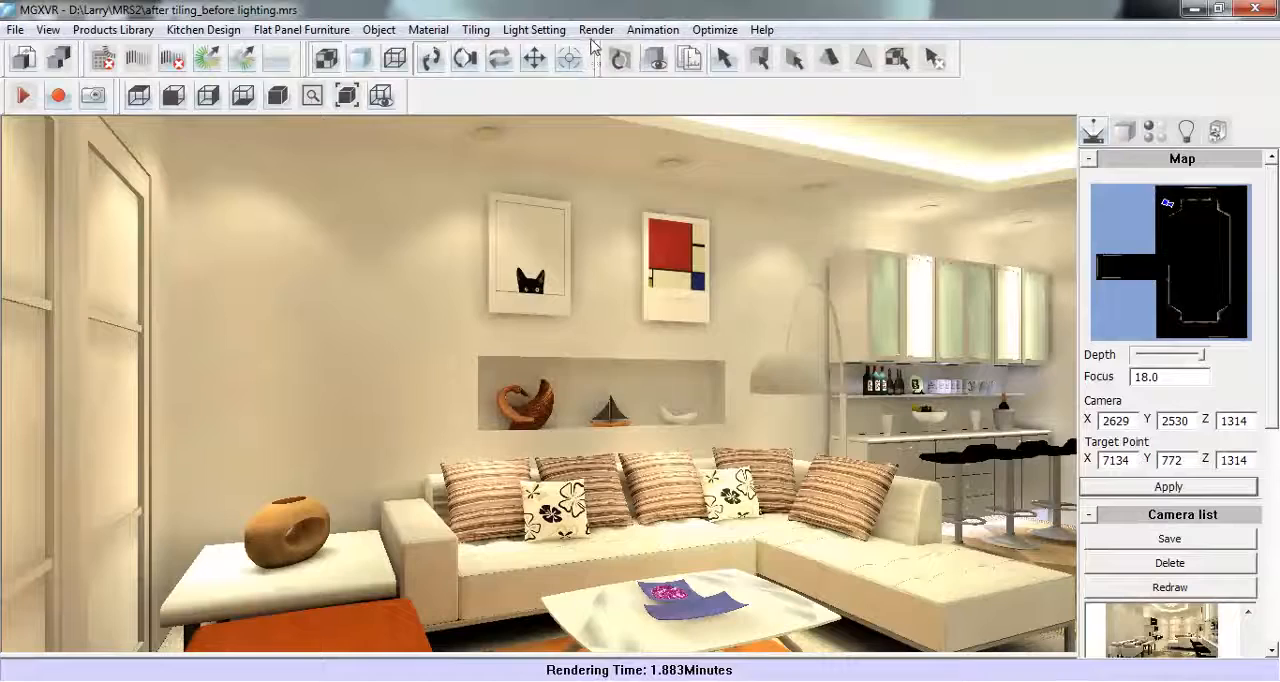
# - Review the size, raytrace and output options for saving the sofa view as a JPG named AA, without saving it
pyautogui.click(596, 30)
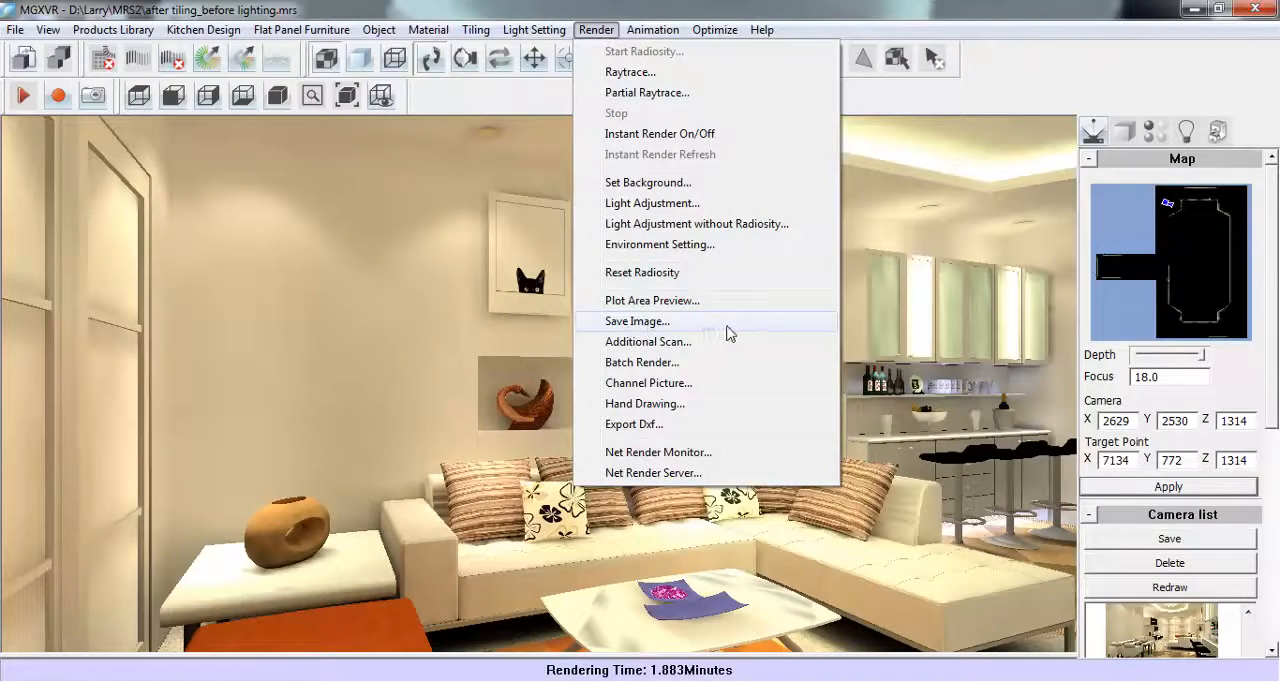
pyautogui.click(728, 328)
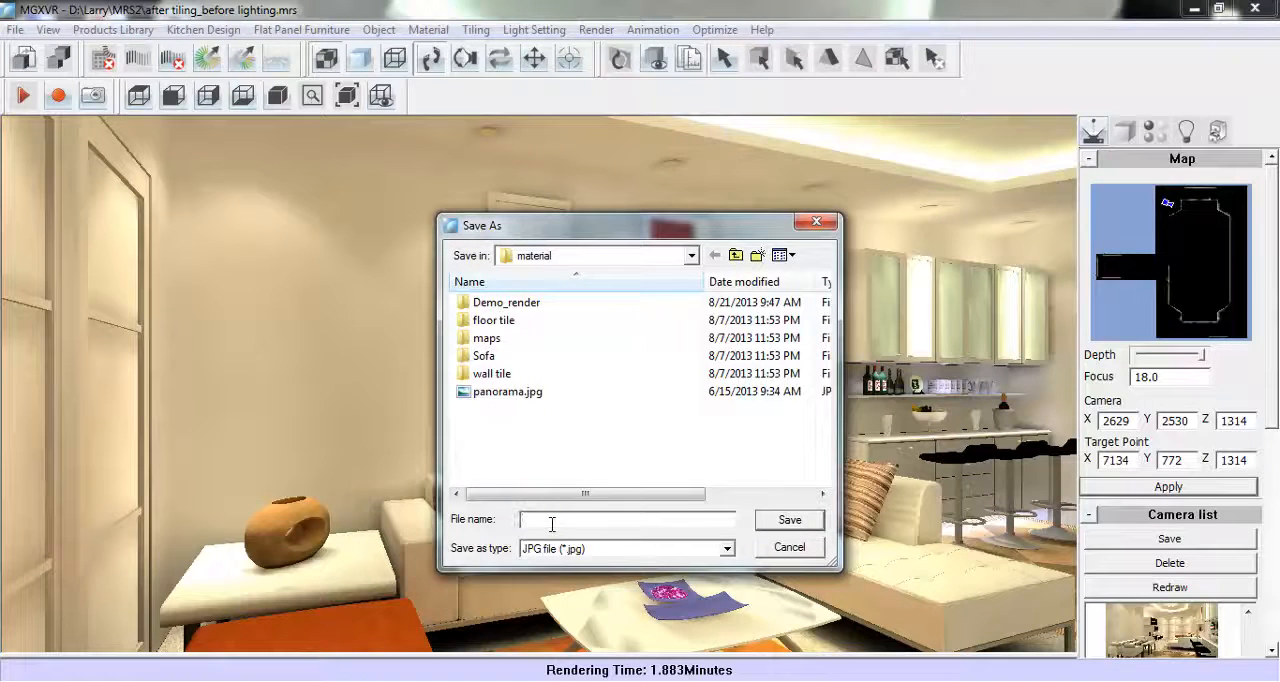
pyautogui.write('AAA')
pyautogui.click(777, 524)
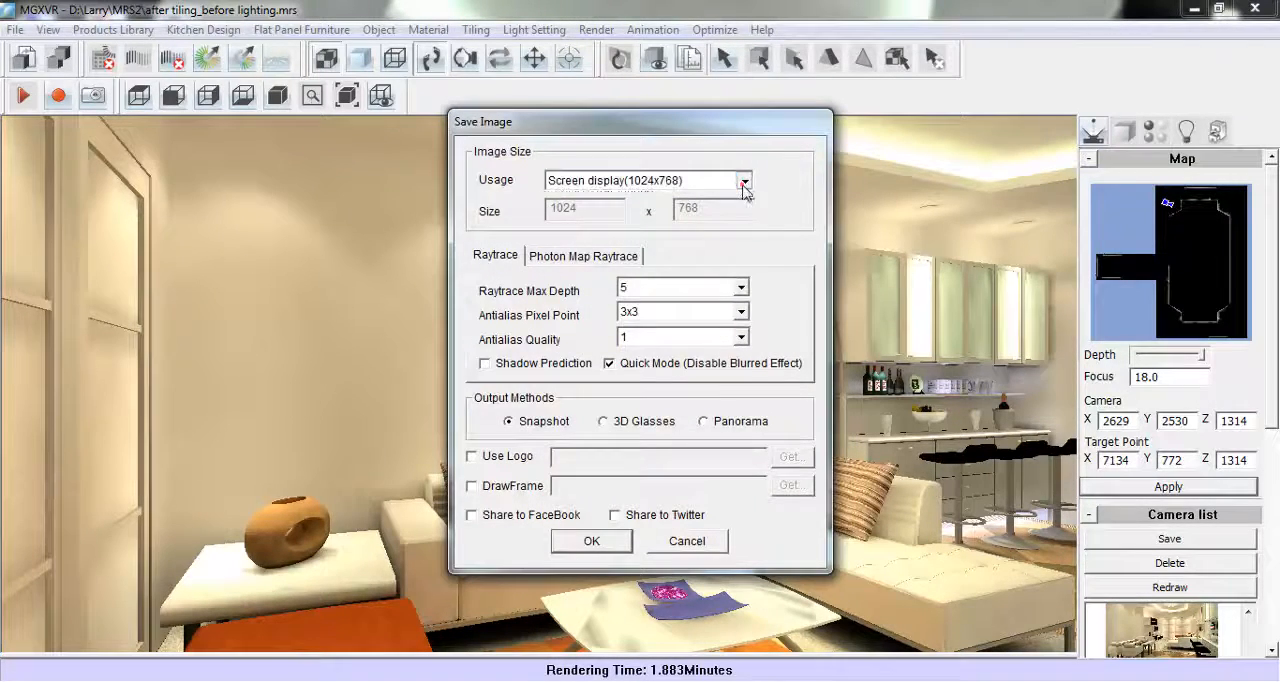
pyautogui.click(744, 184)
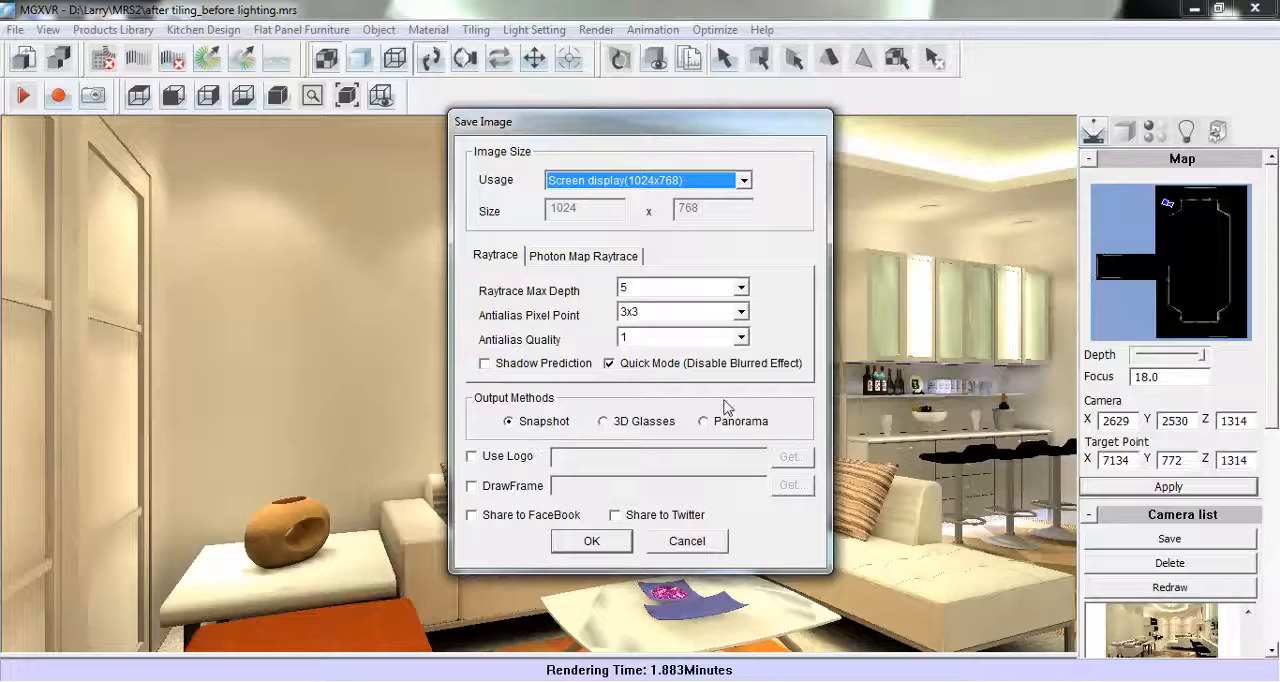
pyautogui.click(660, 545)
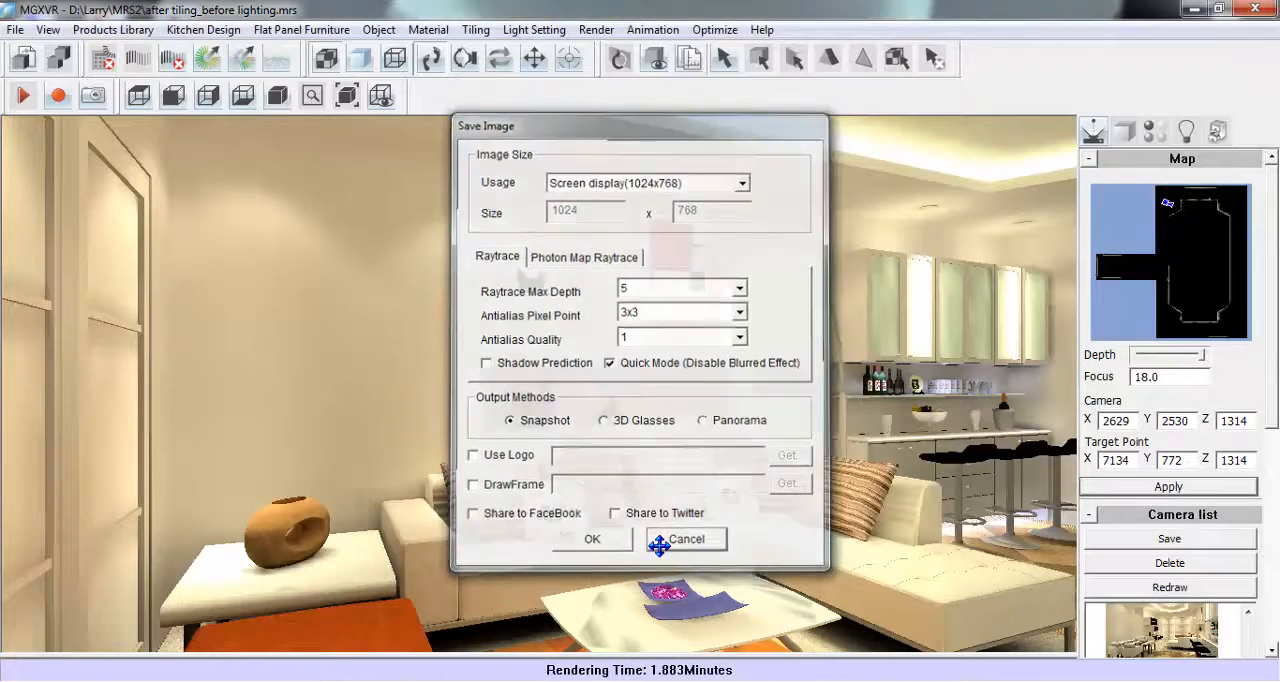
# - Show all hidden objects in the scene
pyautogui.click(606, 31)
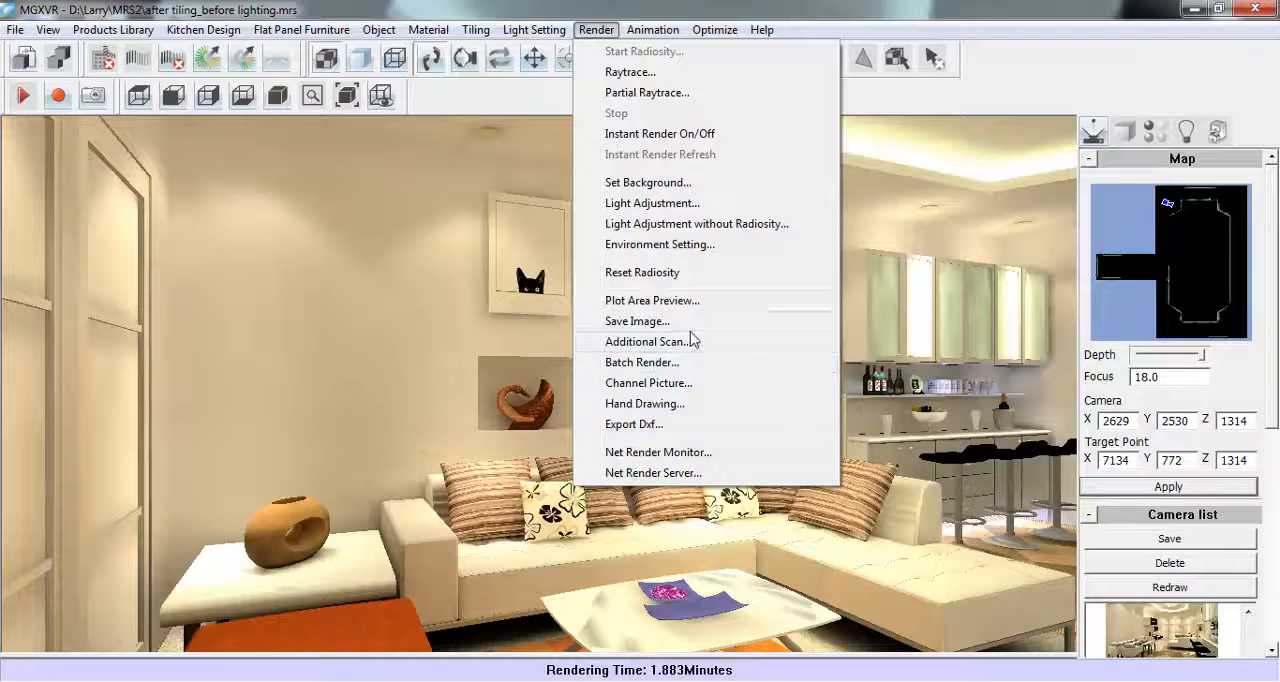
pyautogui.click(594, 34)
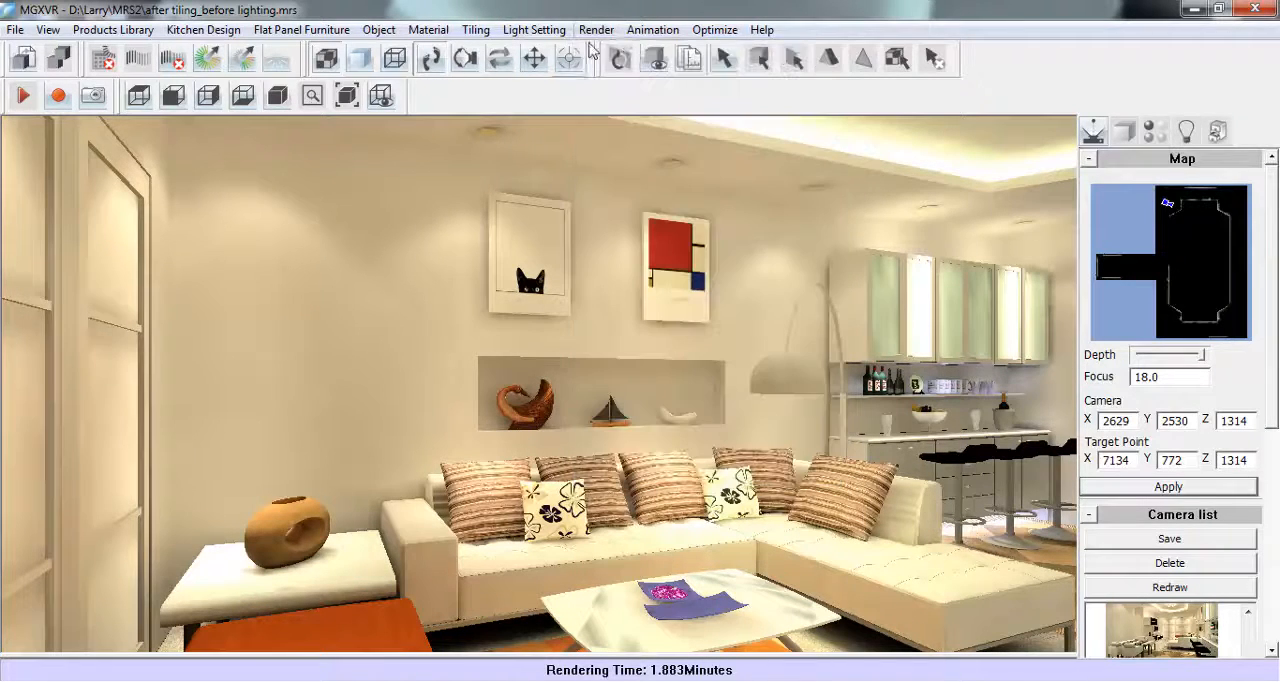
pyautogui.click(380, 32)
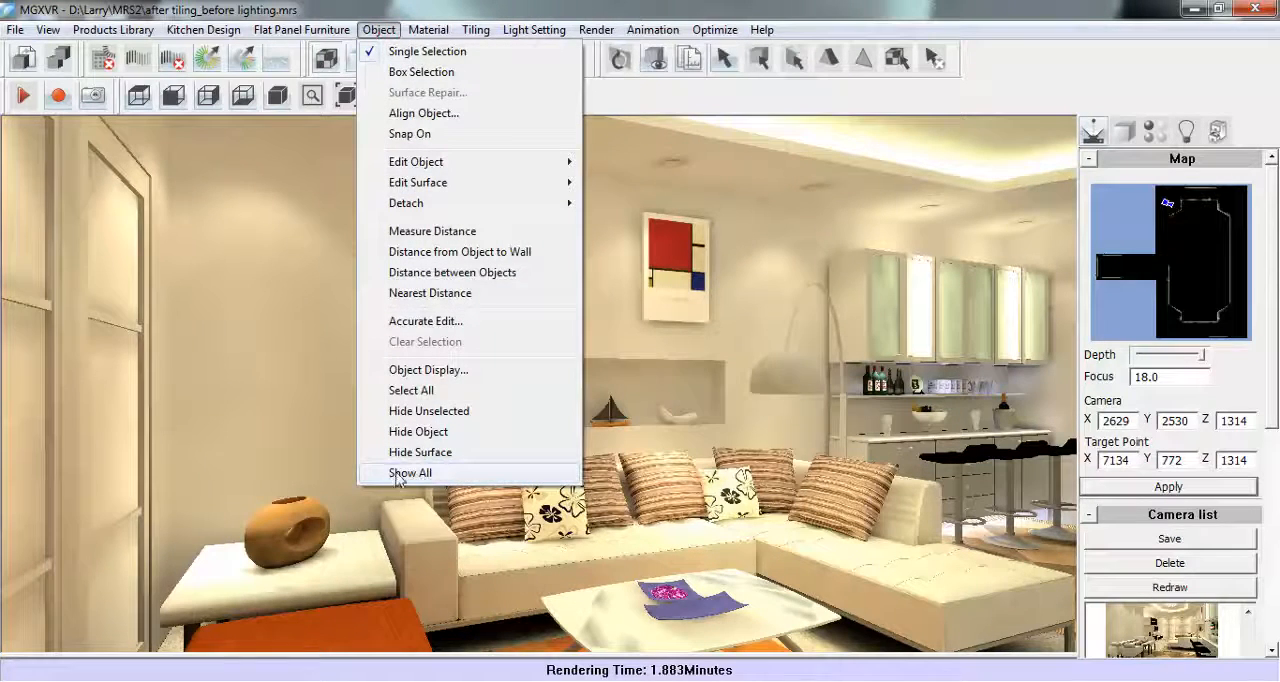
pyautogui.click(455, 476)
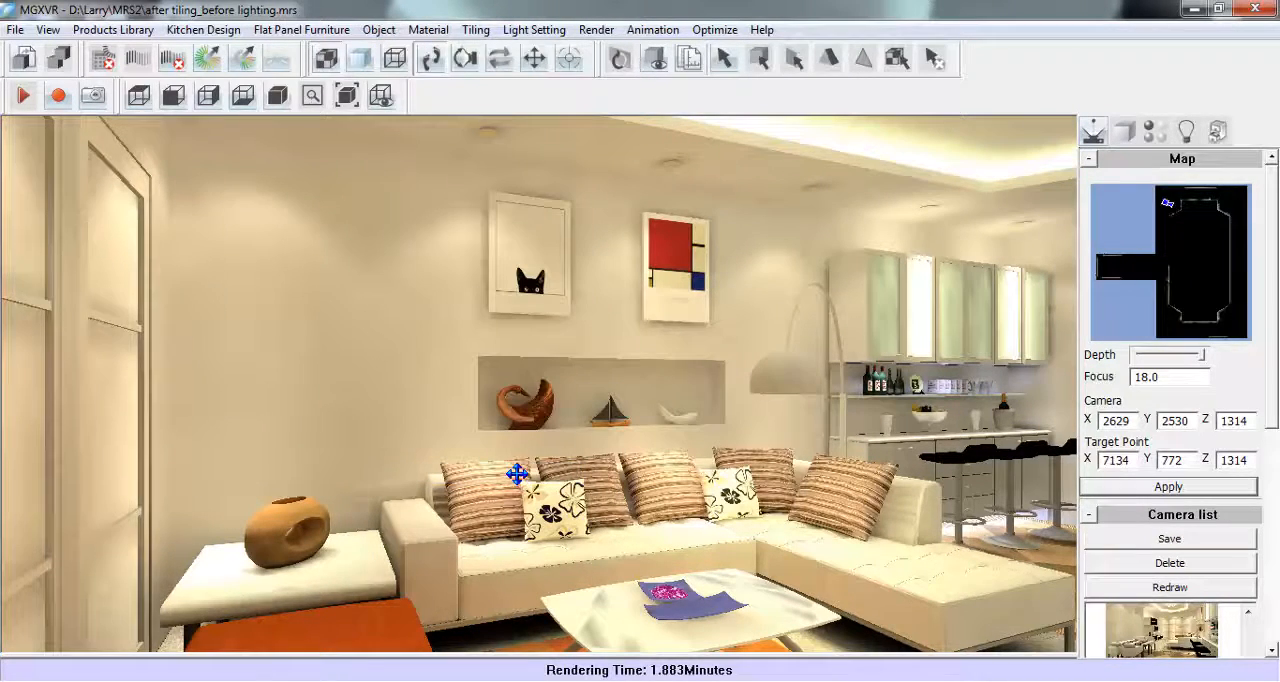
# - Start a new animation path running from the dining area's outer wall, past the dining table and onto the near end of the sofa
pyautogui.click(654, 31)
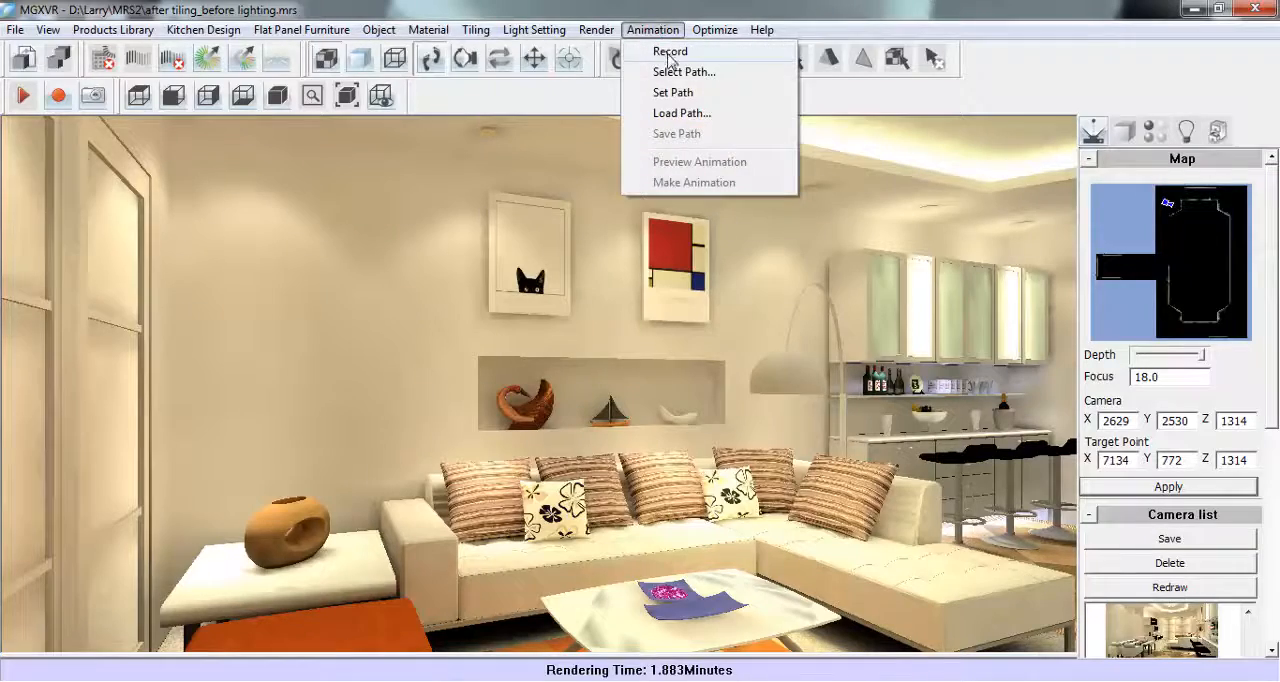
pyautogui.click(738, 96)
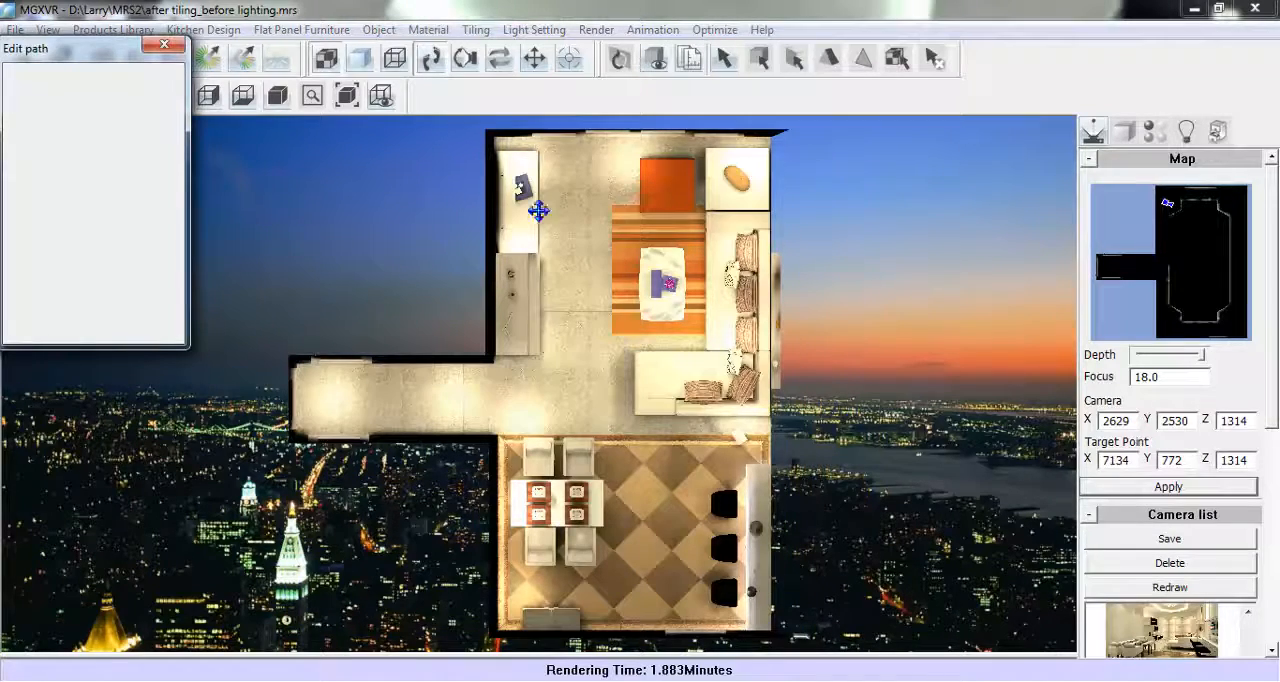
pyautogui.click(112, 90)
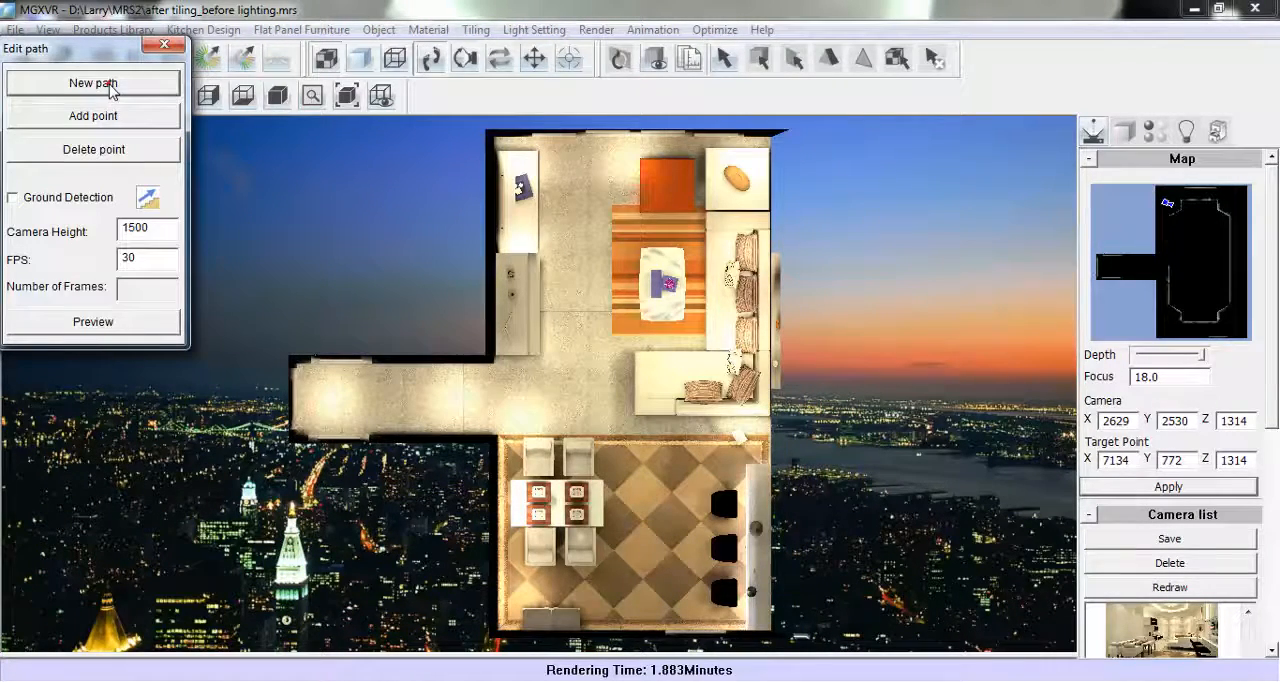
pyautogui.click(643, 617)
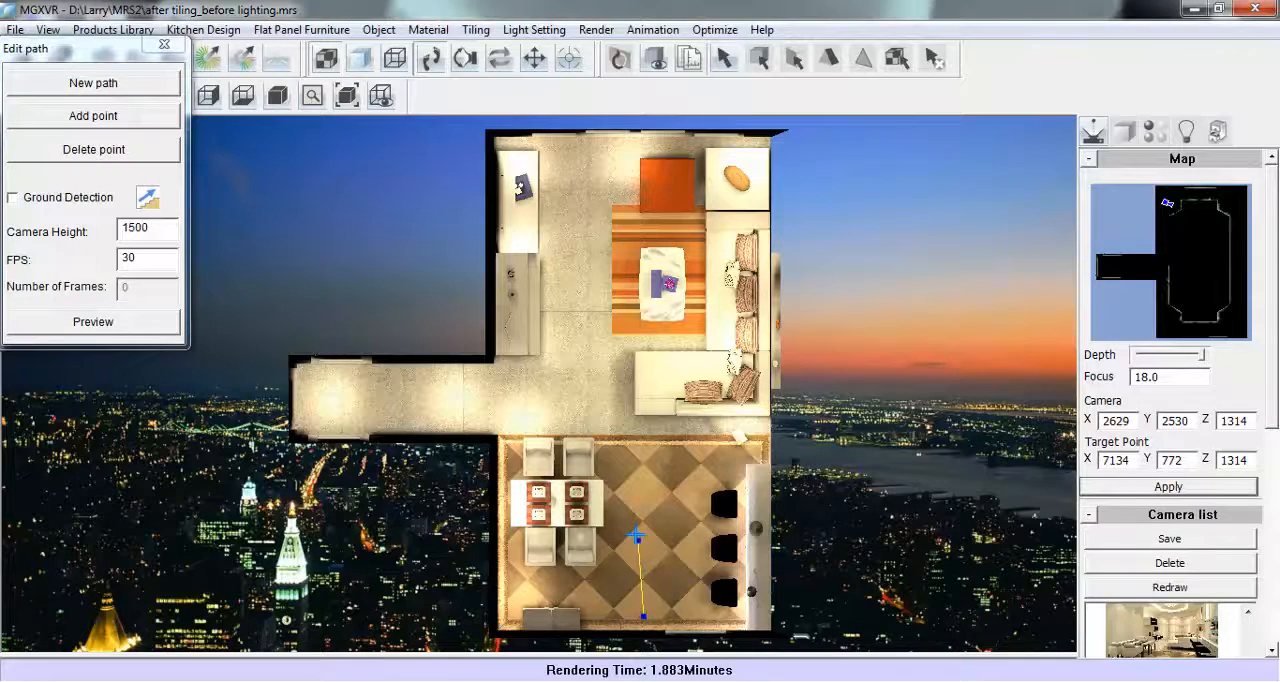
pyautogui.click(648, 450)
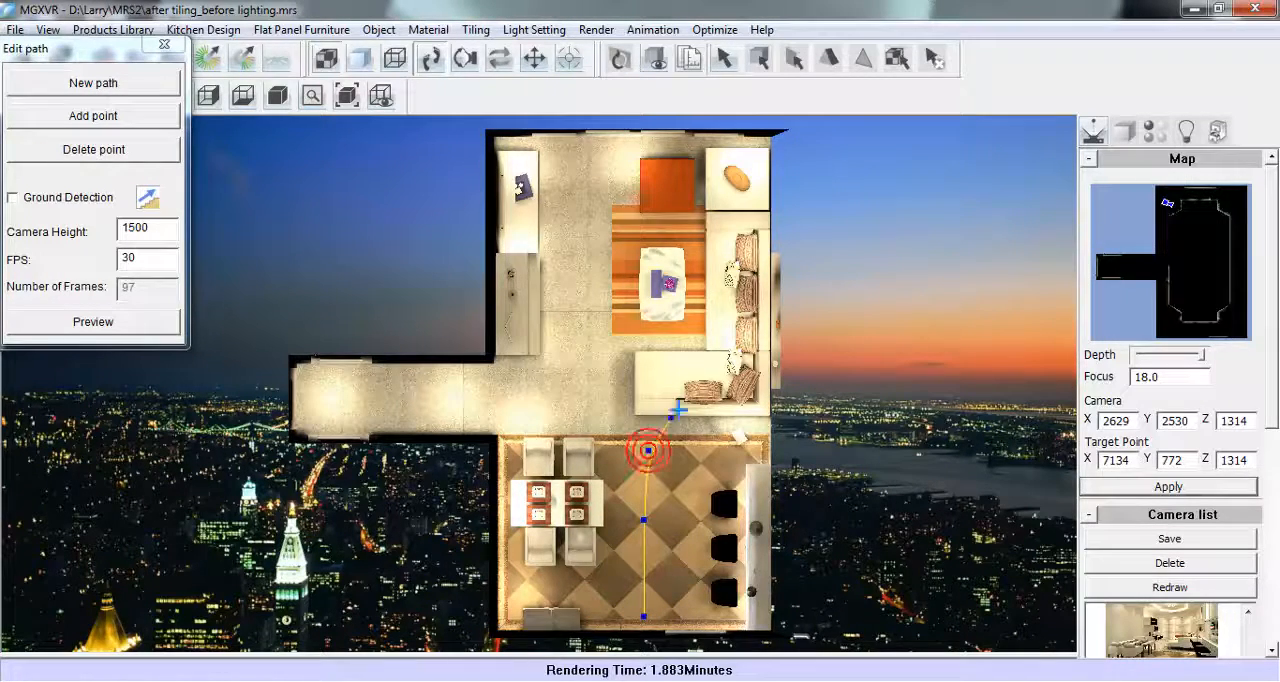
pyautogui.click(700, 388)
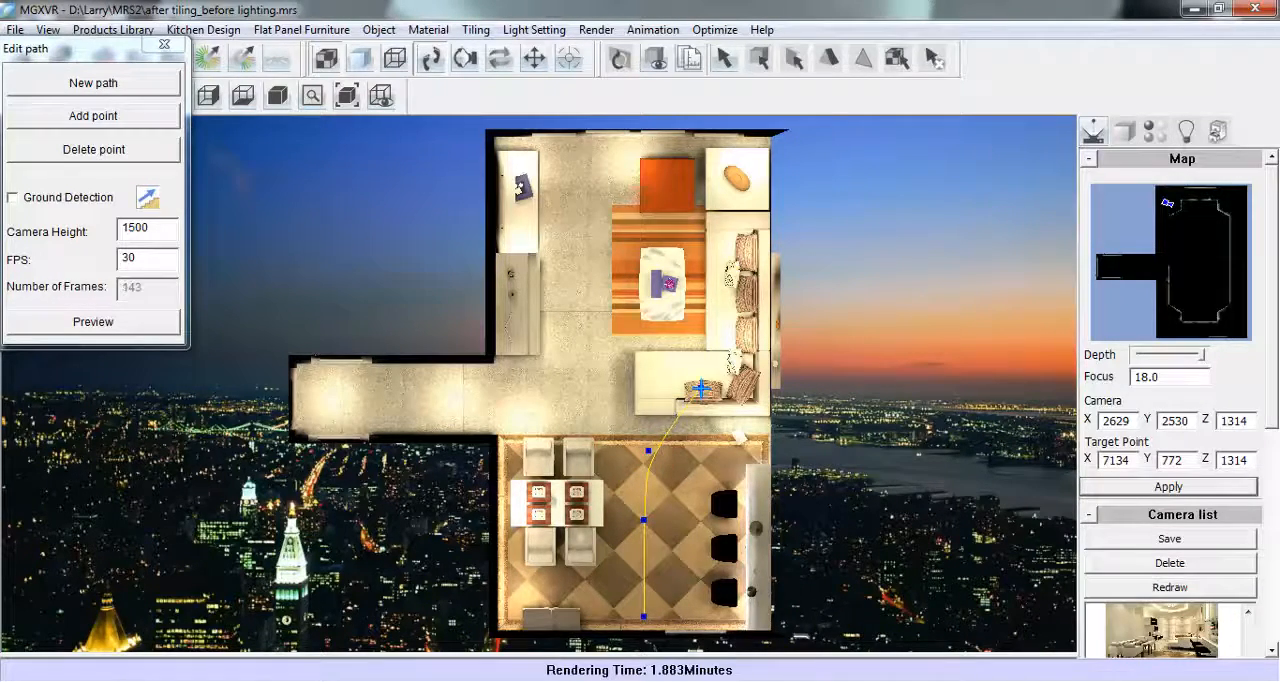
# - Continue the camera path along the sofa, over the red ottoman, past the TV cabinet and back to the edge of the dining area
pyautogui.click(715, 284)
pyautogui.click(702, 222)
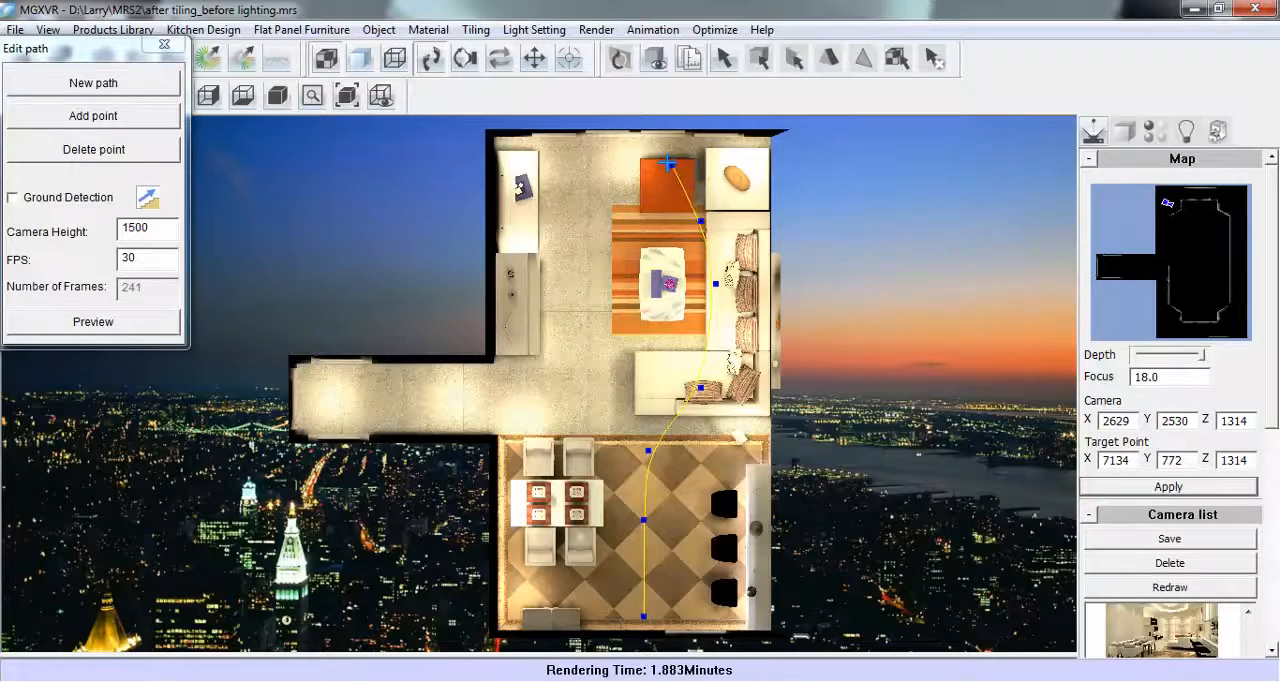
pyautogui.click(664, 160)
pyautogui.click(590, 171)
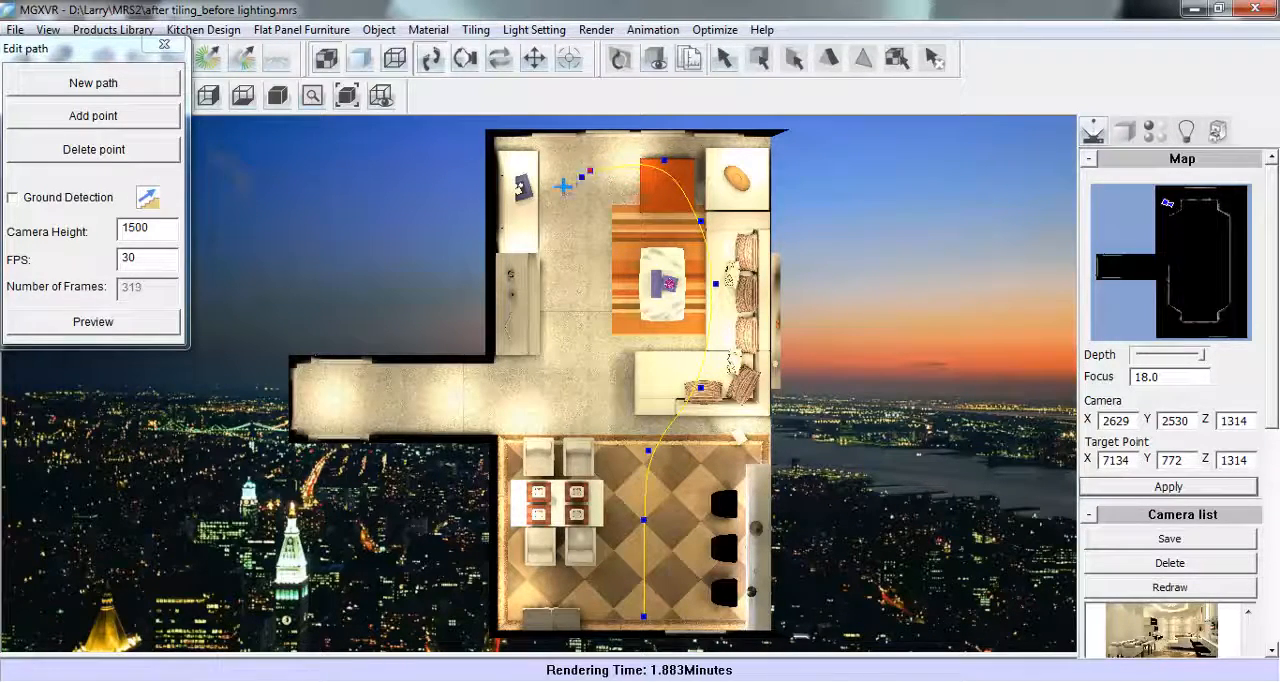
pyautogui.click(548, 256)
pyautogui.click(544, 355)
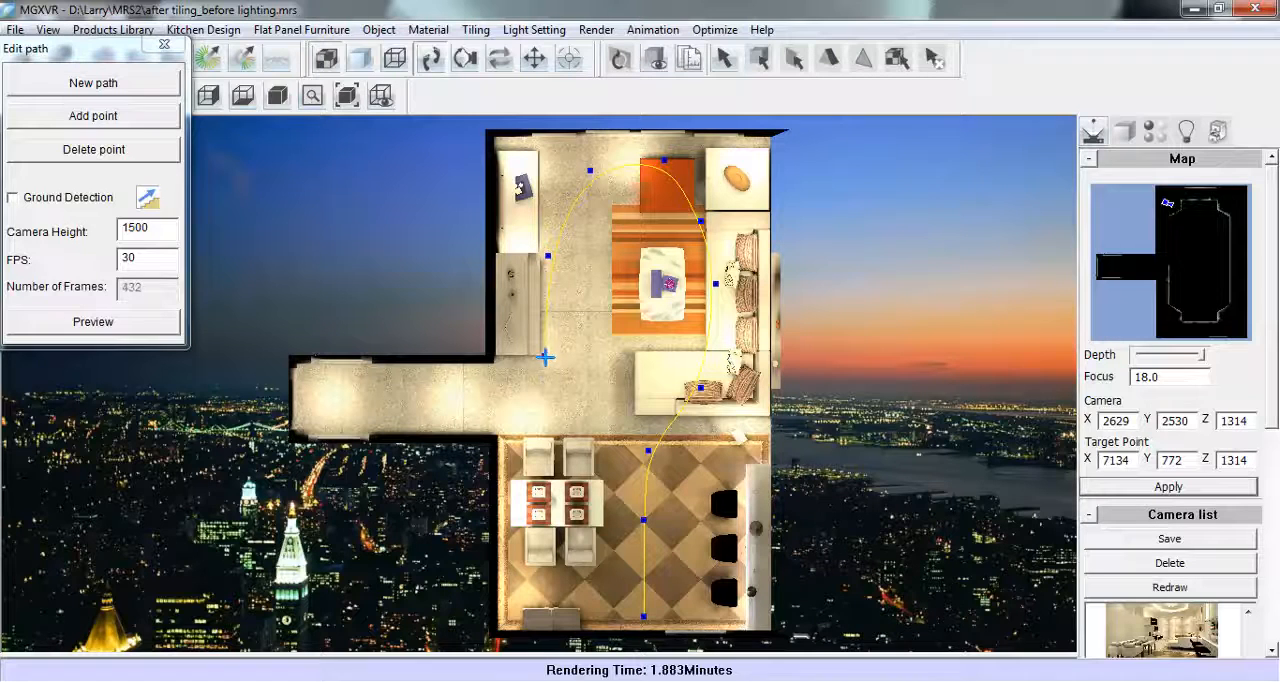
pyautogui.click(571, 427)
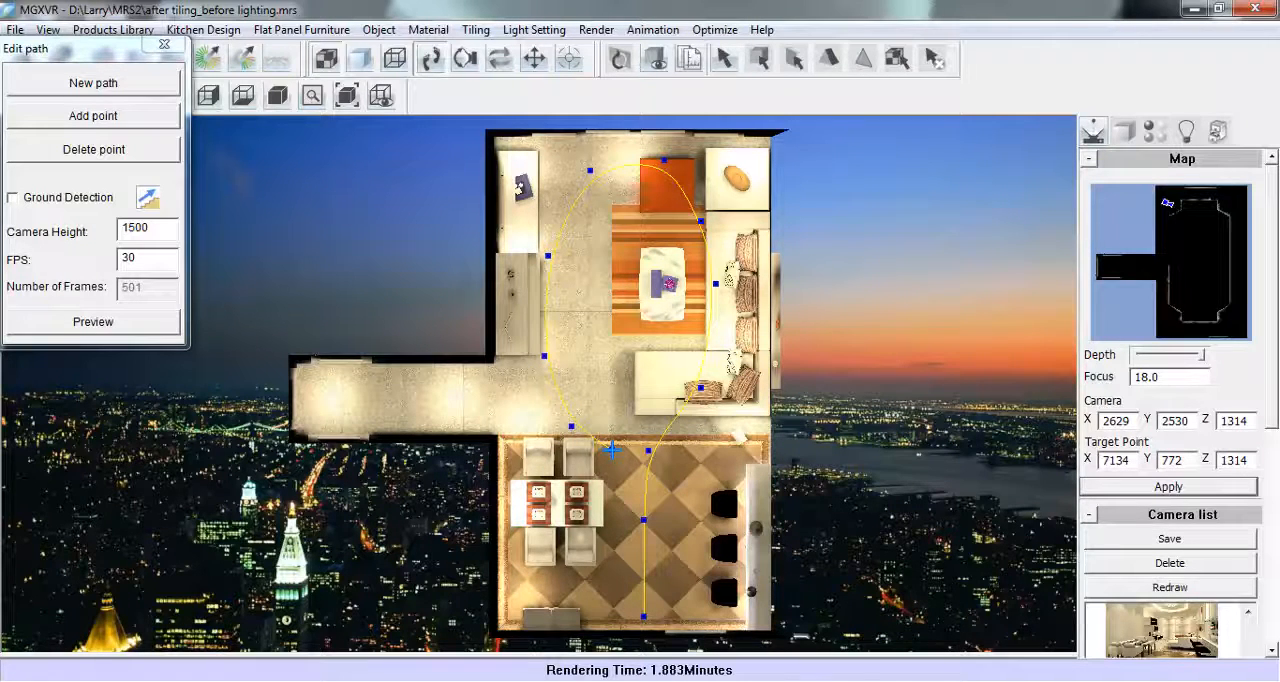
pyautogui.click(611, 450)
# - Set the camera height of the animation path to 1300
pyautogui.click(144, 229)
pyautogui.press('BackSpace')
pyautogui.press('BackSpace')
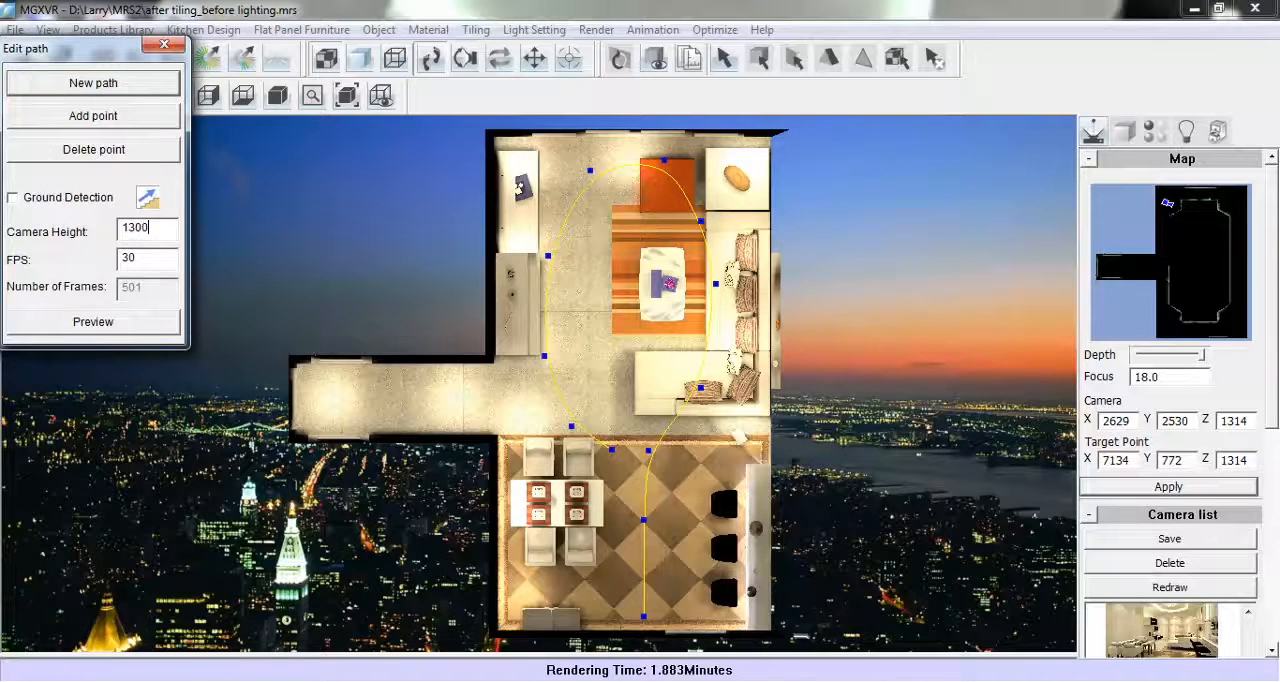
# - Preview the path with a single target point at the rug's corner near the coffee table, at a constant 30 frames per second
pyautogui.click(110, 333)
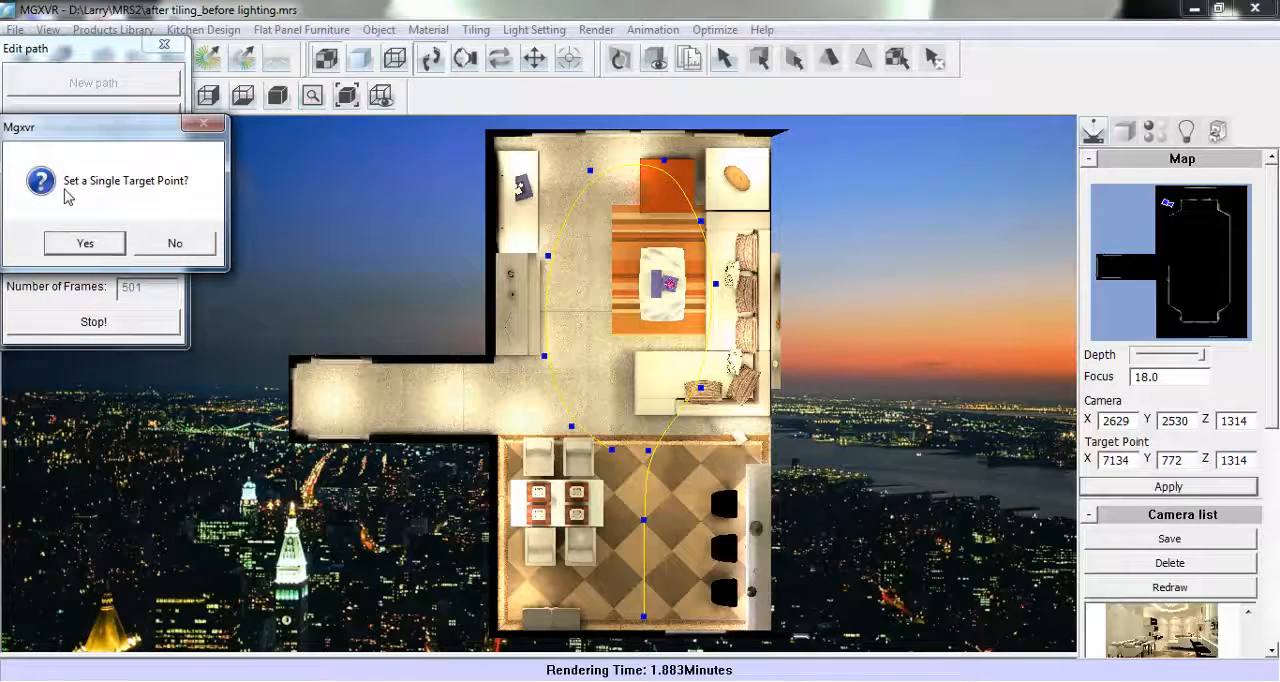
pyautogui.click(85, 245)
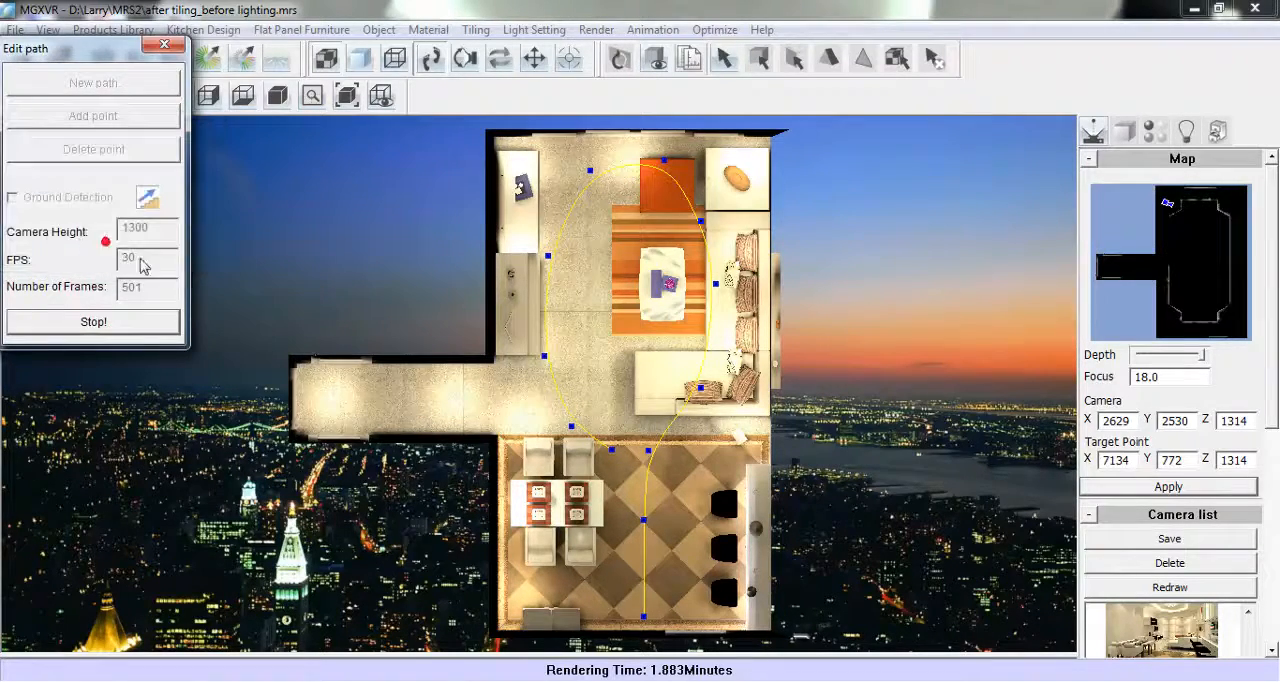
pyautogui.click(623, 316)
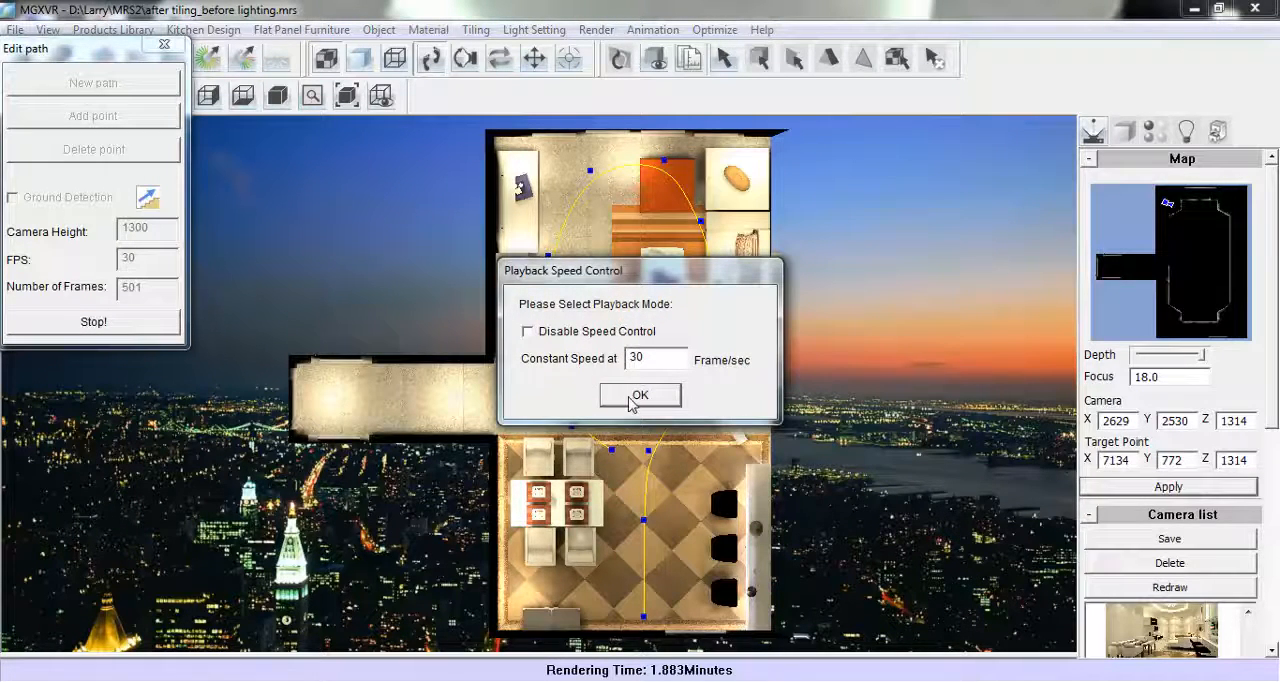
pyautogui.click(636, 396)
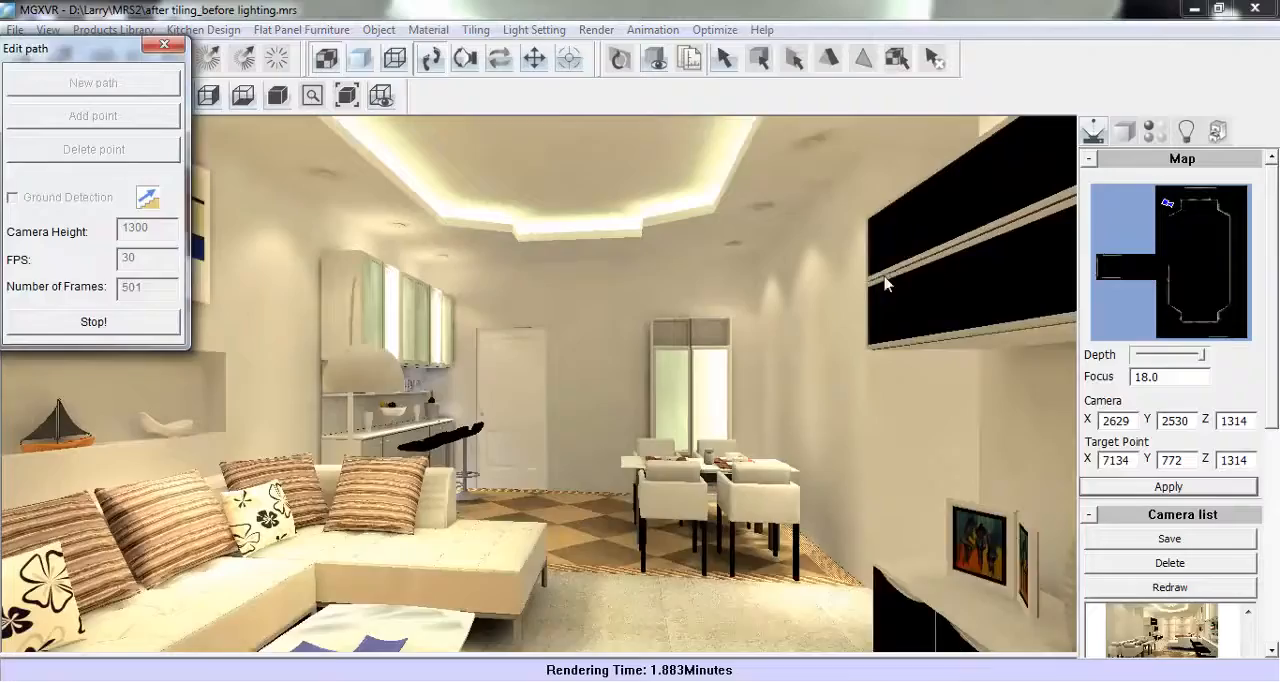
# - Move the path editor off the animation view, stop the preview and close the editor
pyautogui.moveTo(90, 48); pyautogui.dragTo(1118, 344)
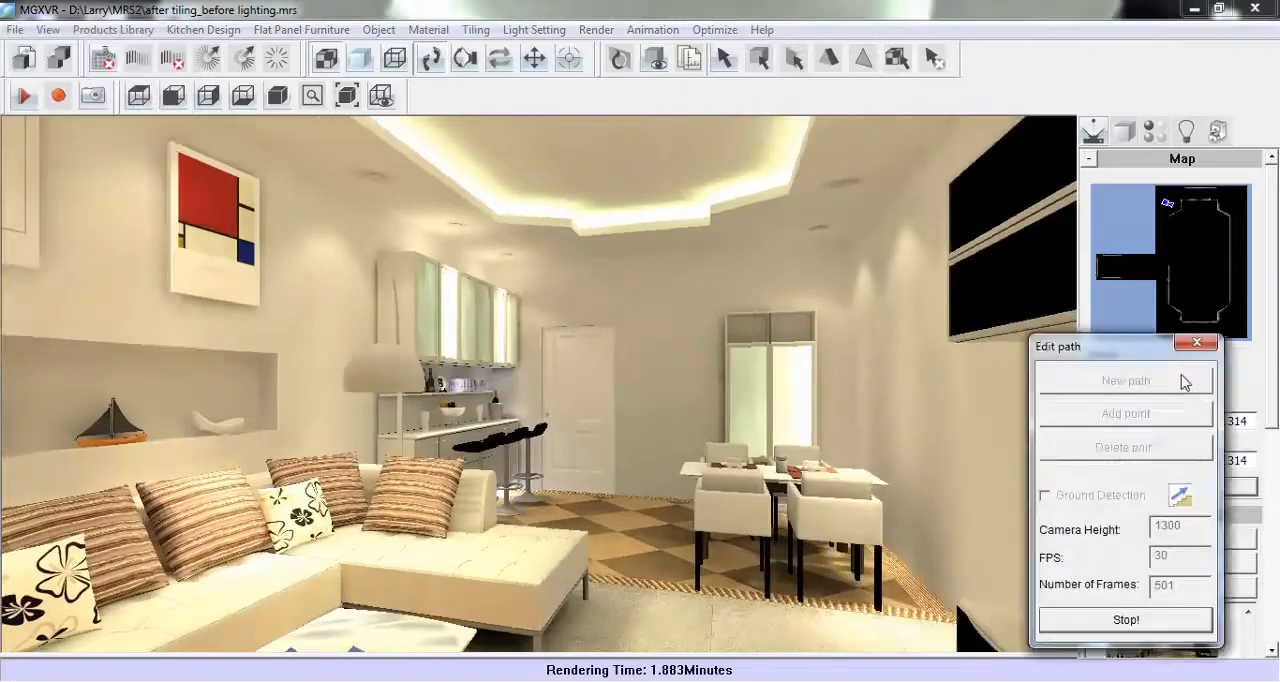
pyautogui.moveTo(1182, 376); pyautogui.dragTo(1197, 370)
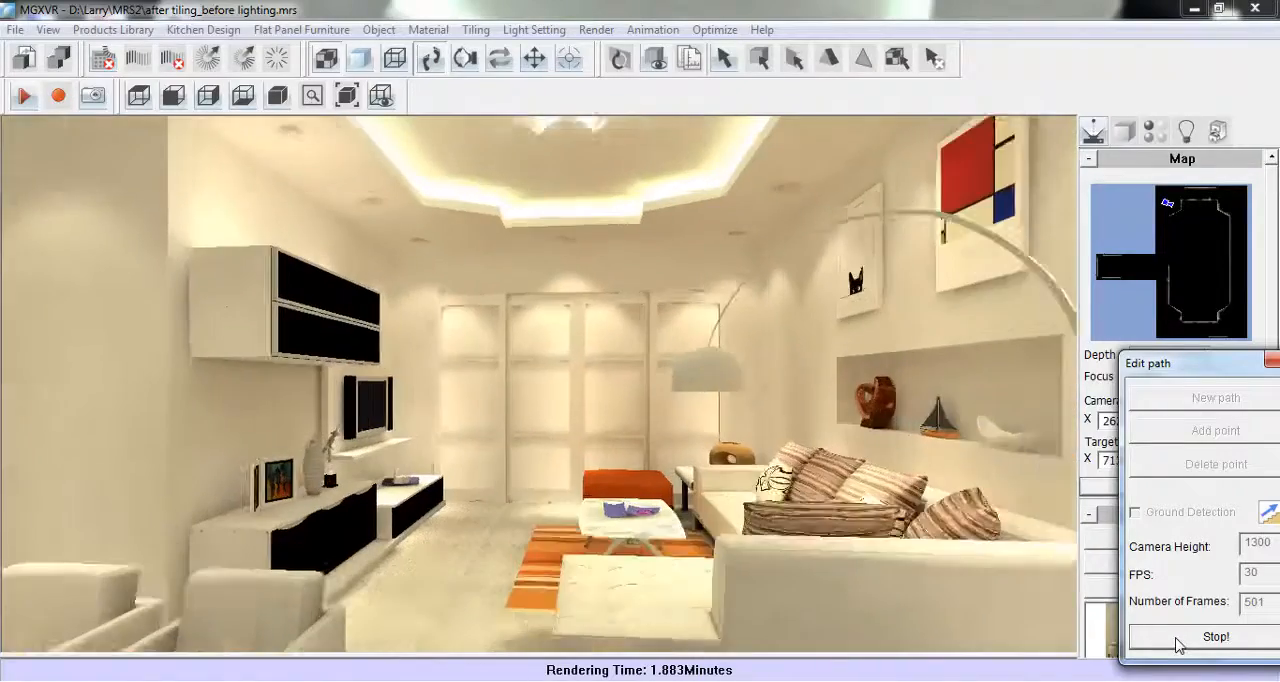
pyautogui.click(1178, 641)
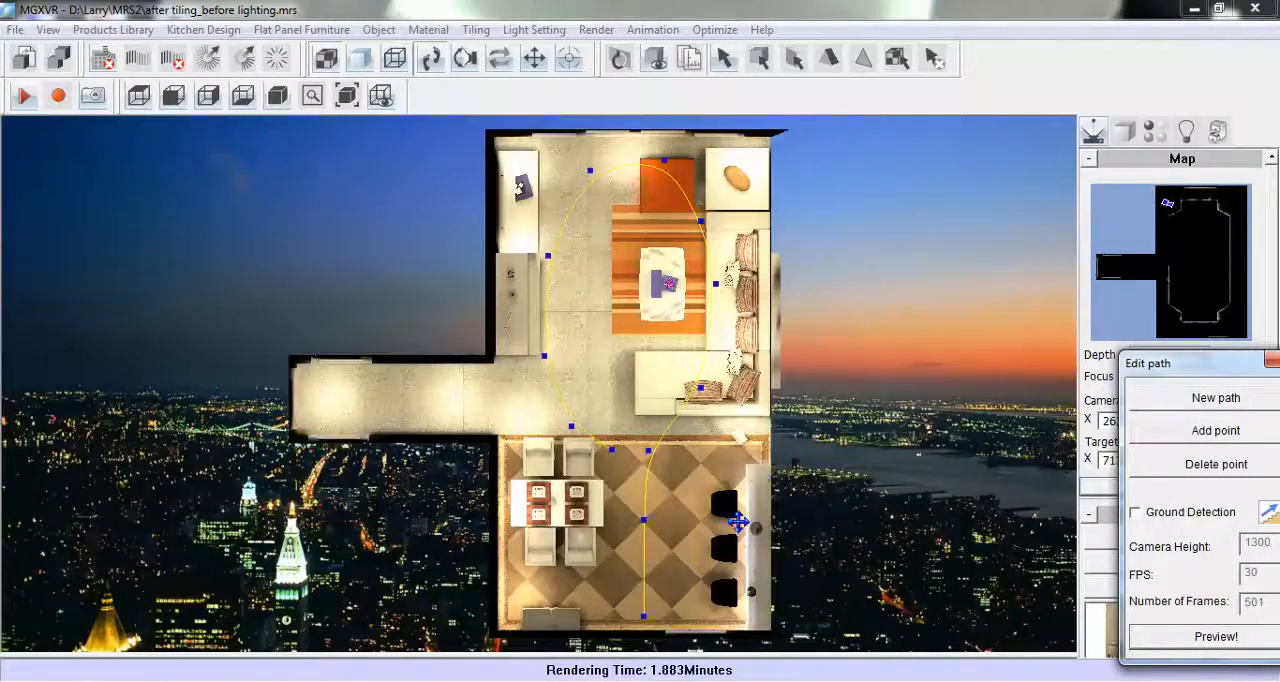
pyautogui.moveTo(1222, 365); pyautogui.dragTo(1146, 327)
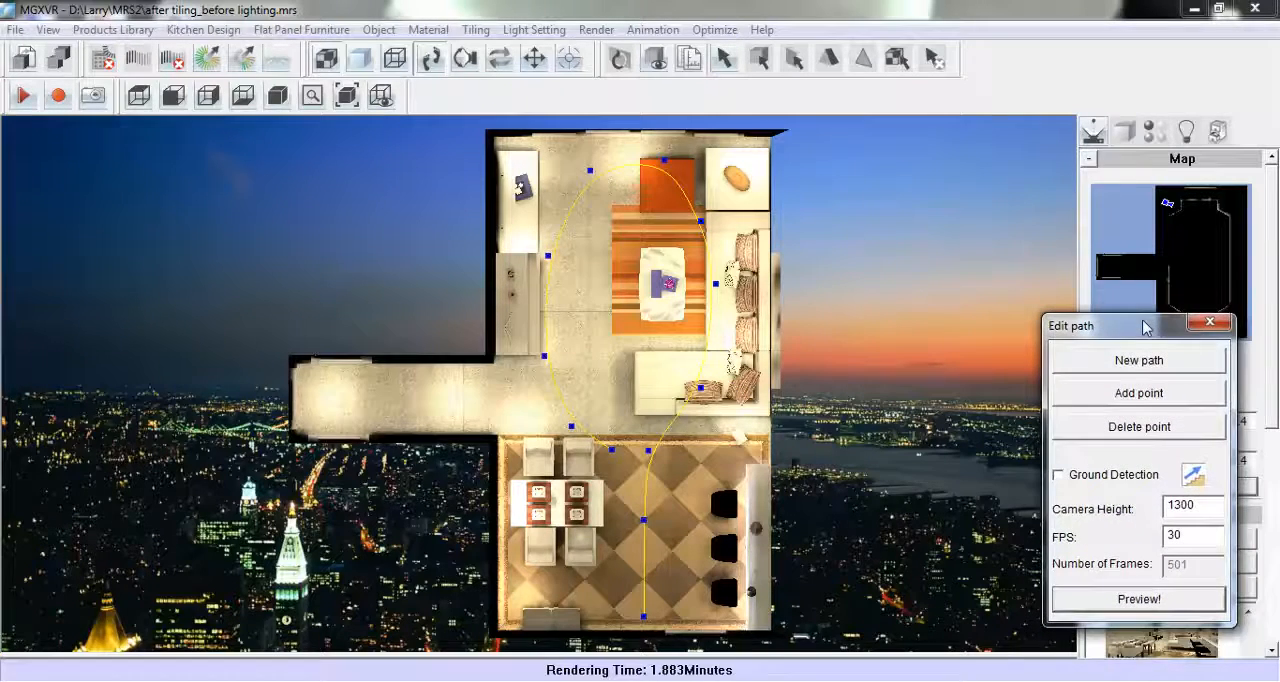
pyautogui.click(1212, 323)
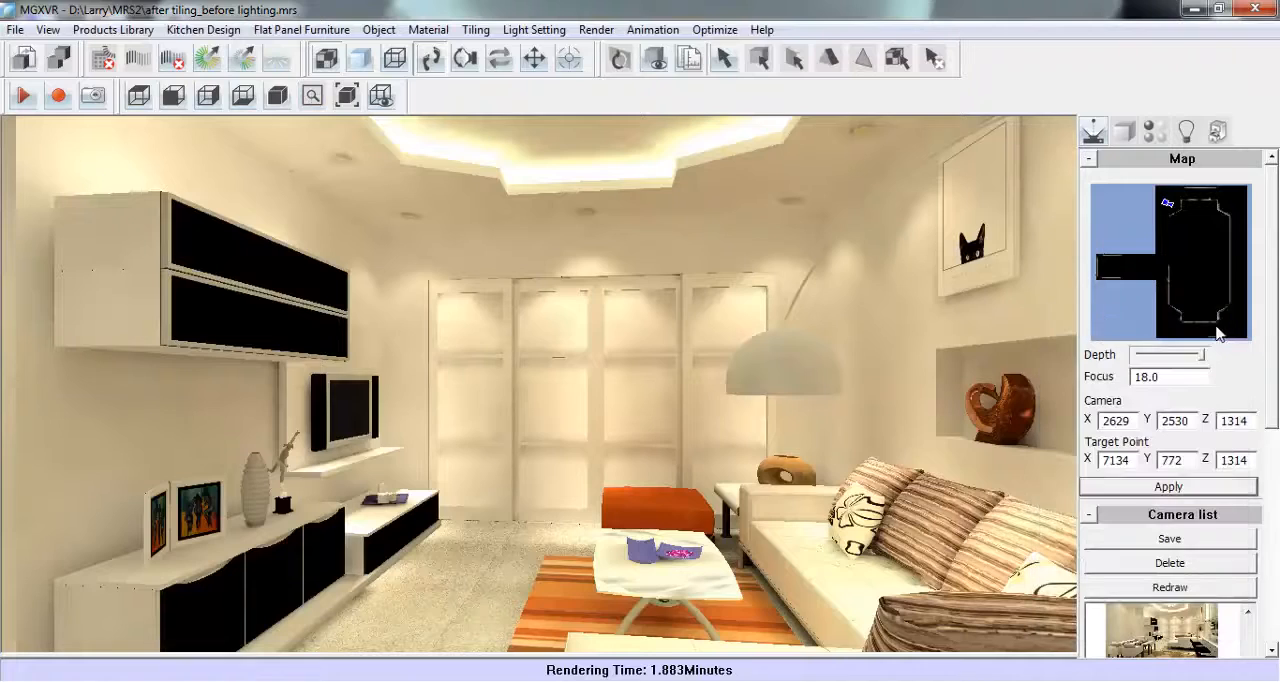
# - Make an animation from the path and save it as the AVI file Animation 1 in the material folder
pyautogui.click(652, 30)
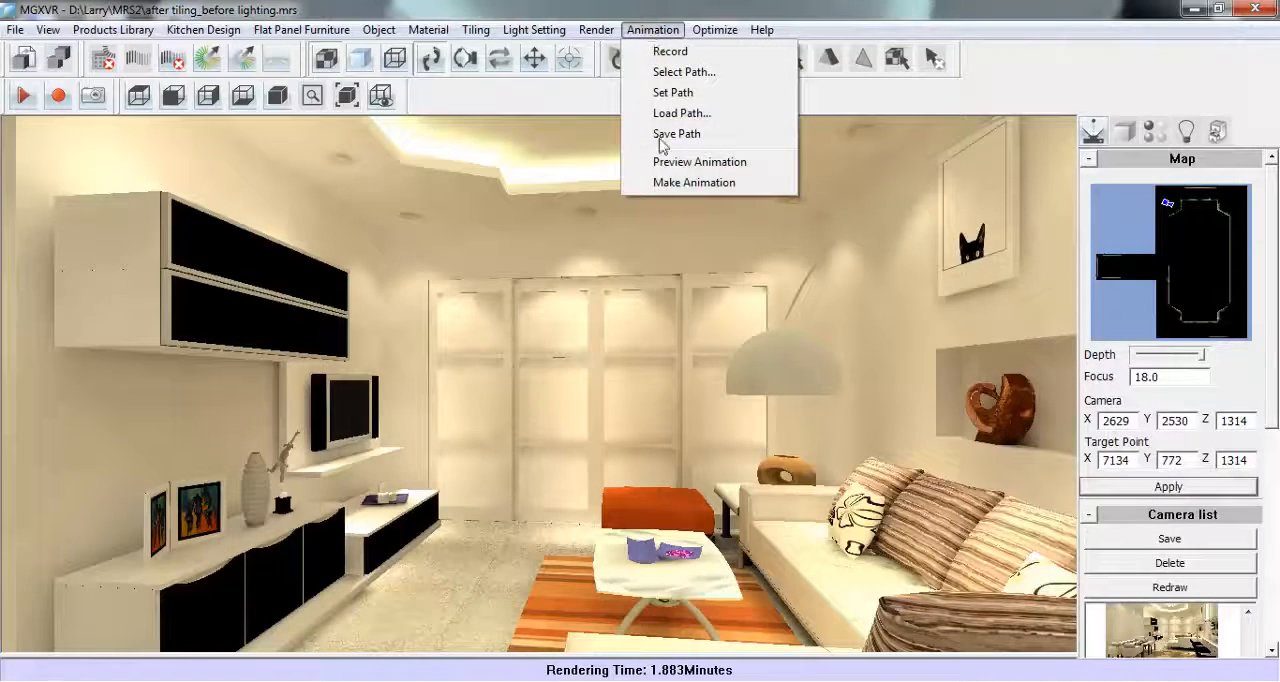
pyautogui.click(762, 188)
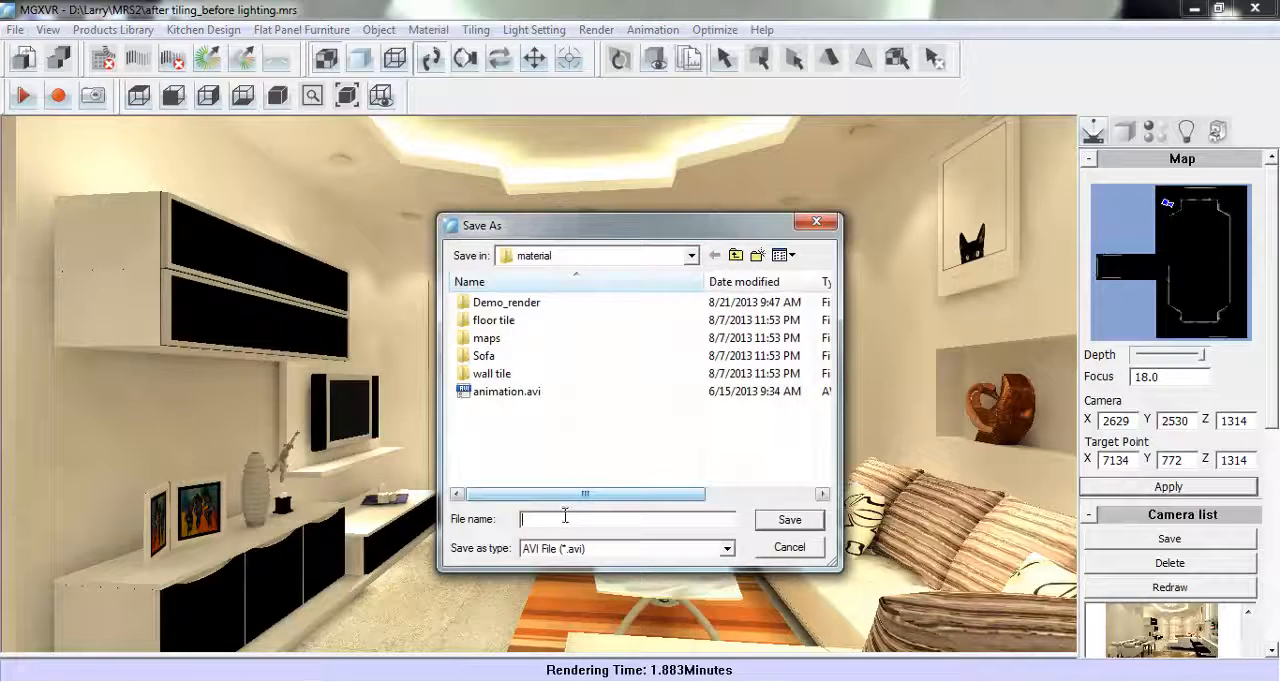
pyautogui.click(563, 516)
pyautogui.write('A')
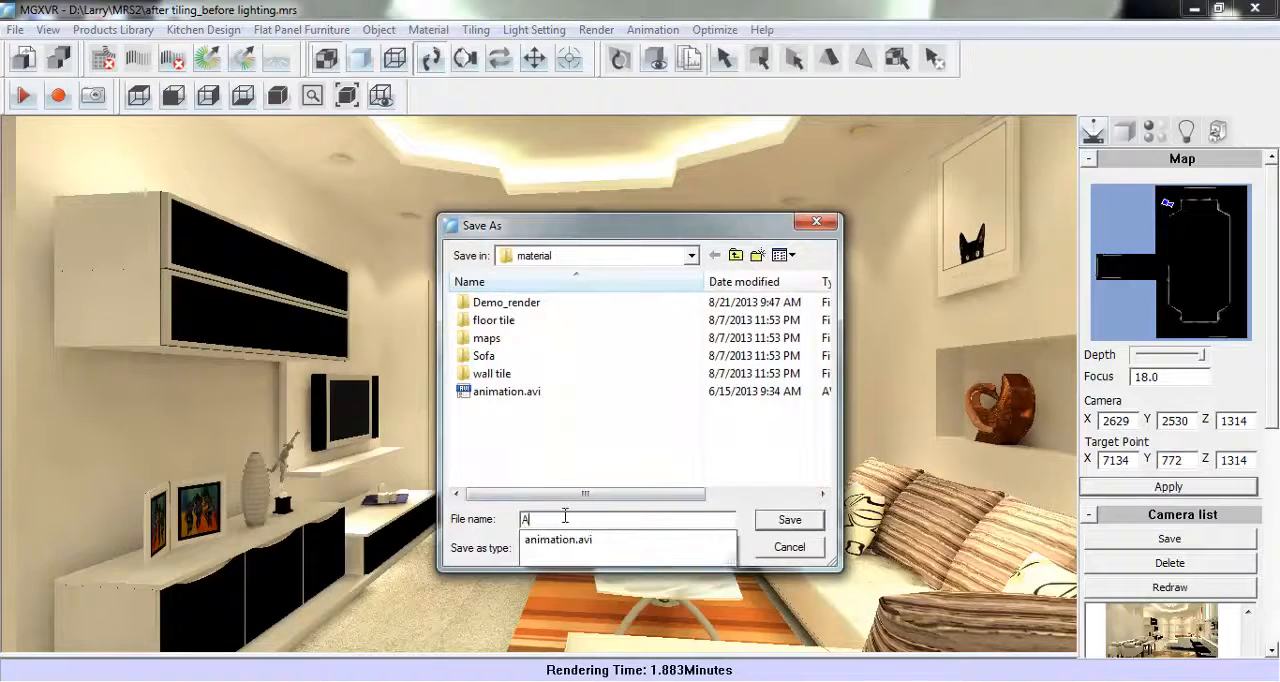
pyautogui.write('nimation 1')
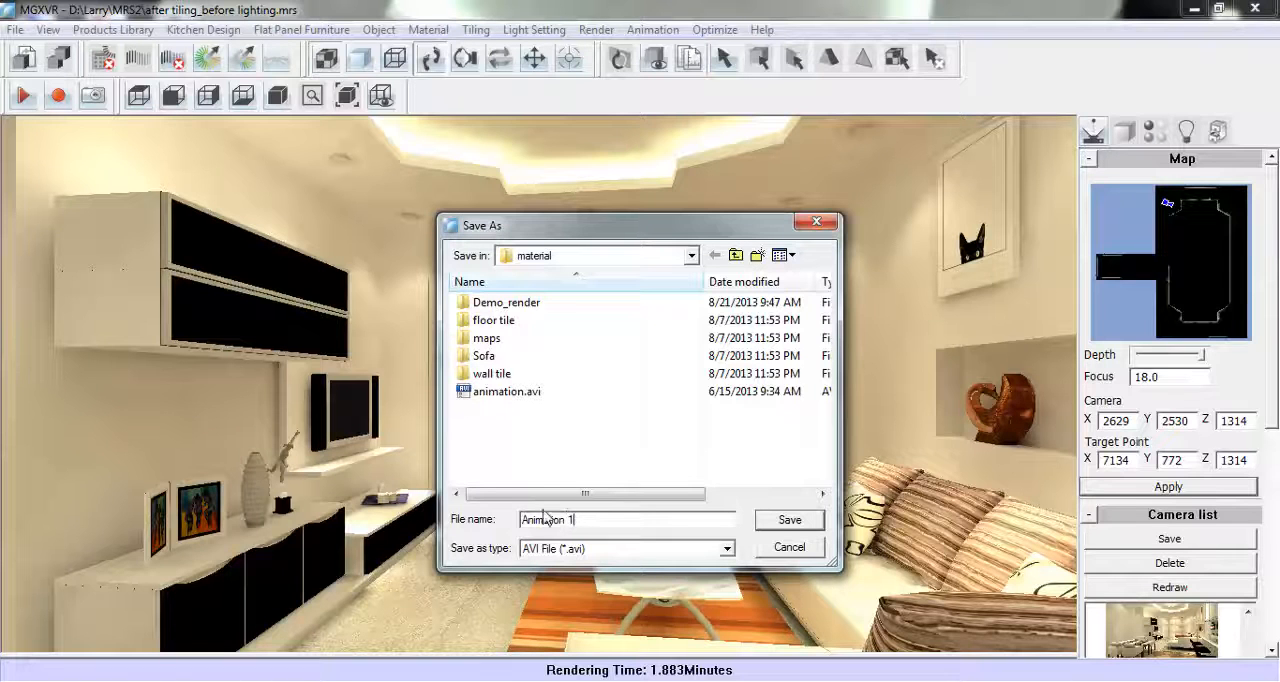
pyautogui.click(790, 521)
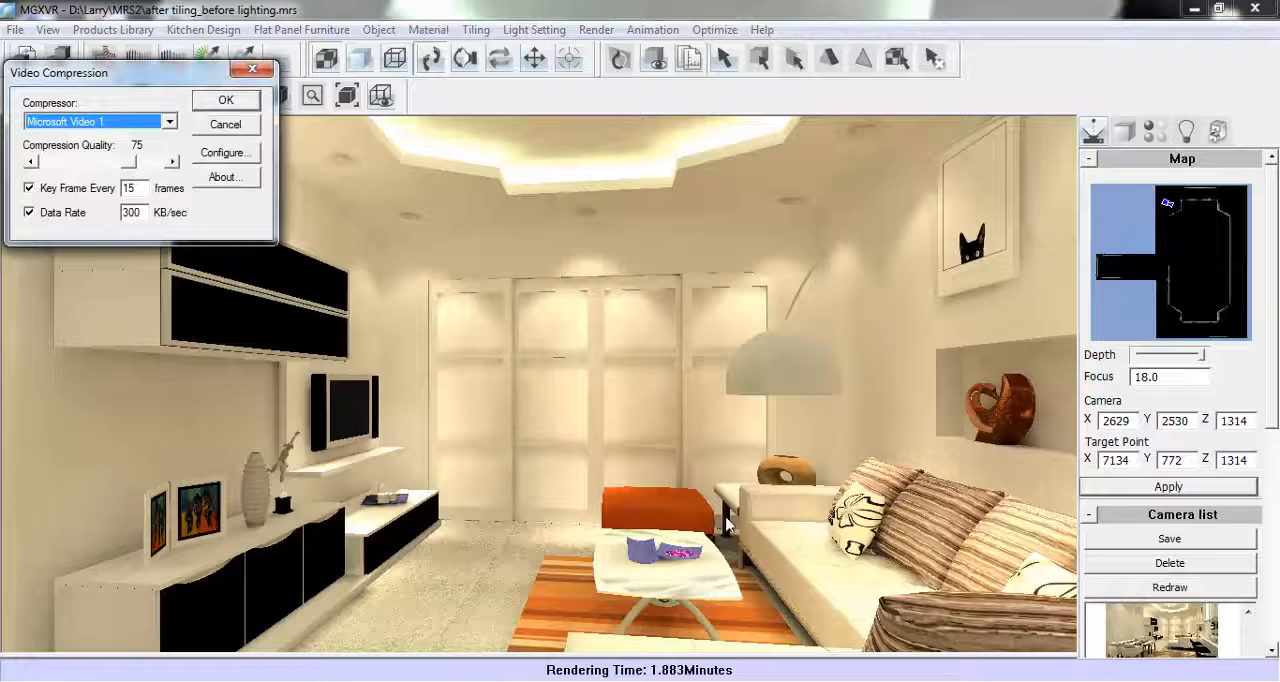
# - Choose Full Frames (Uncompressed) as the compressor and accept the Video-CD PAL format with 3x3 antialiasing and Quick Mode
pyautogui.click(169, 121)
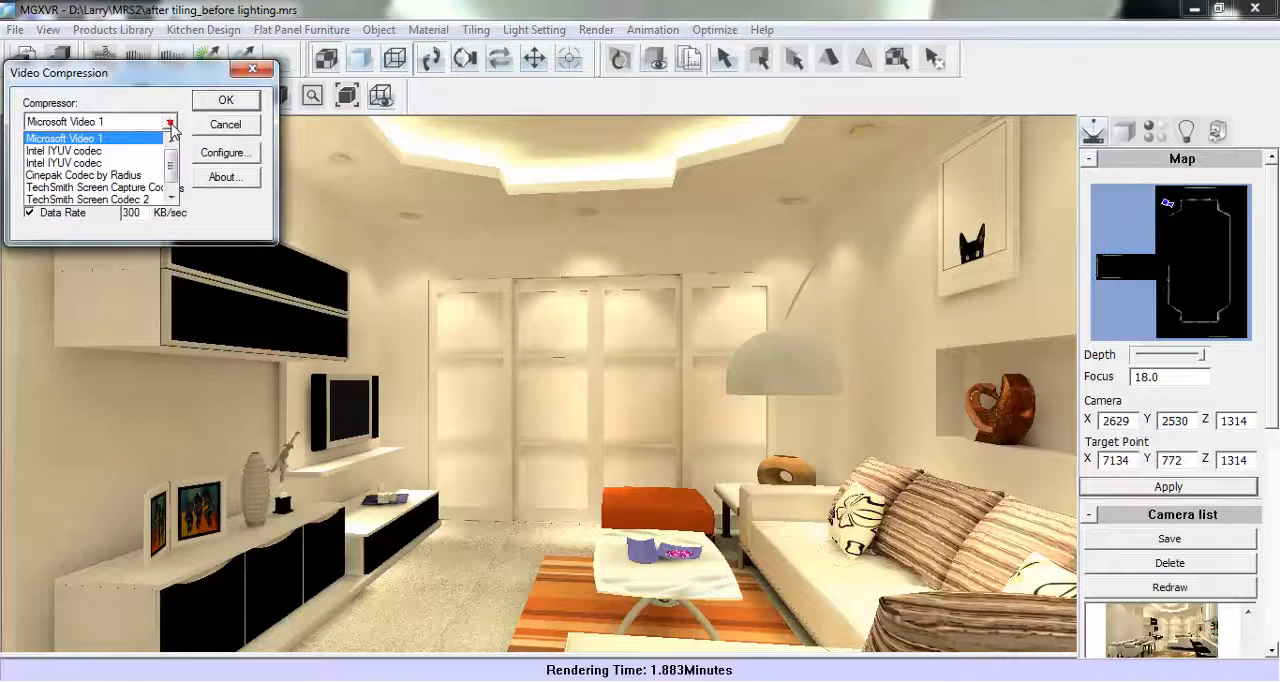
pyautogui.moveTo(173, 180); pyautogui.dragTo(181, 200)
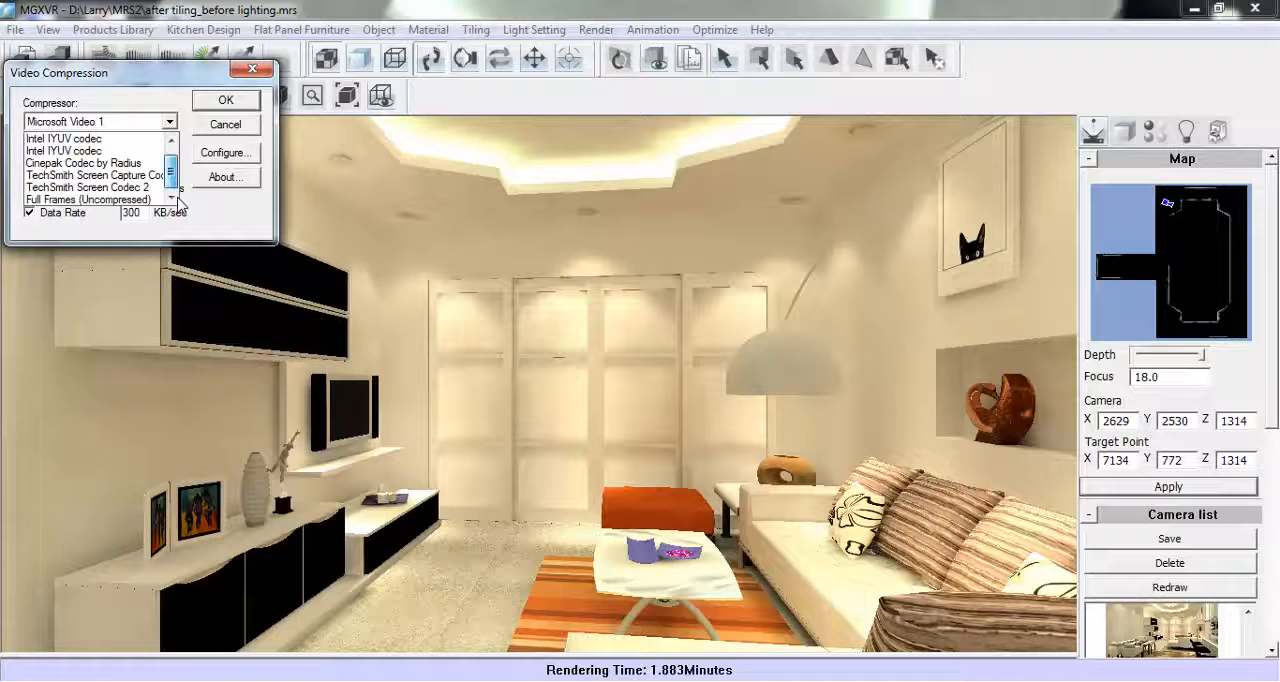
pyautogui.click(120, 200)
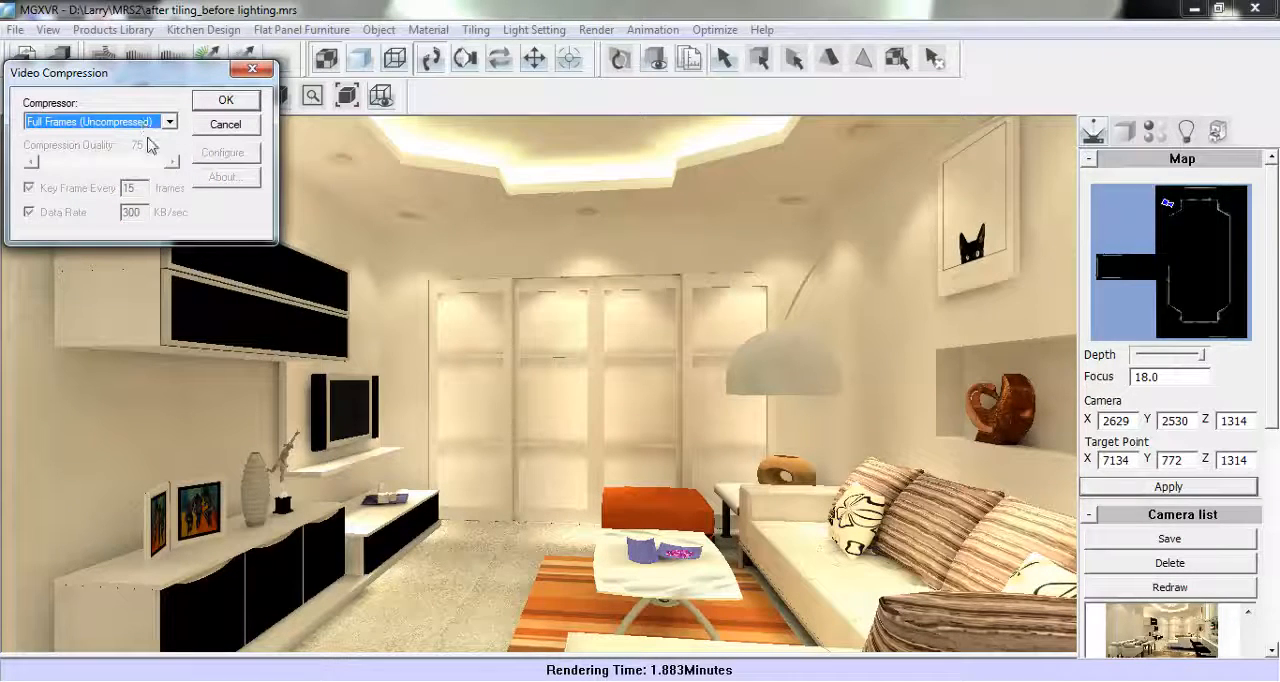
pyautogui.click(227, 101)
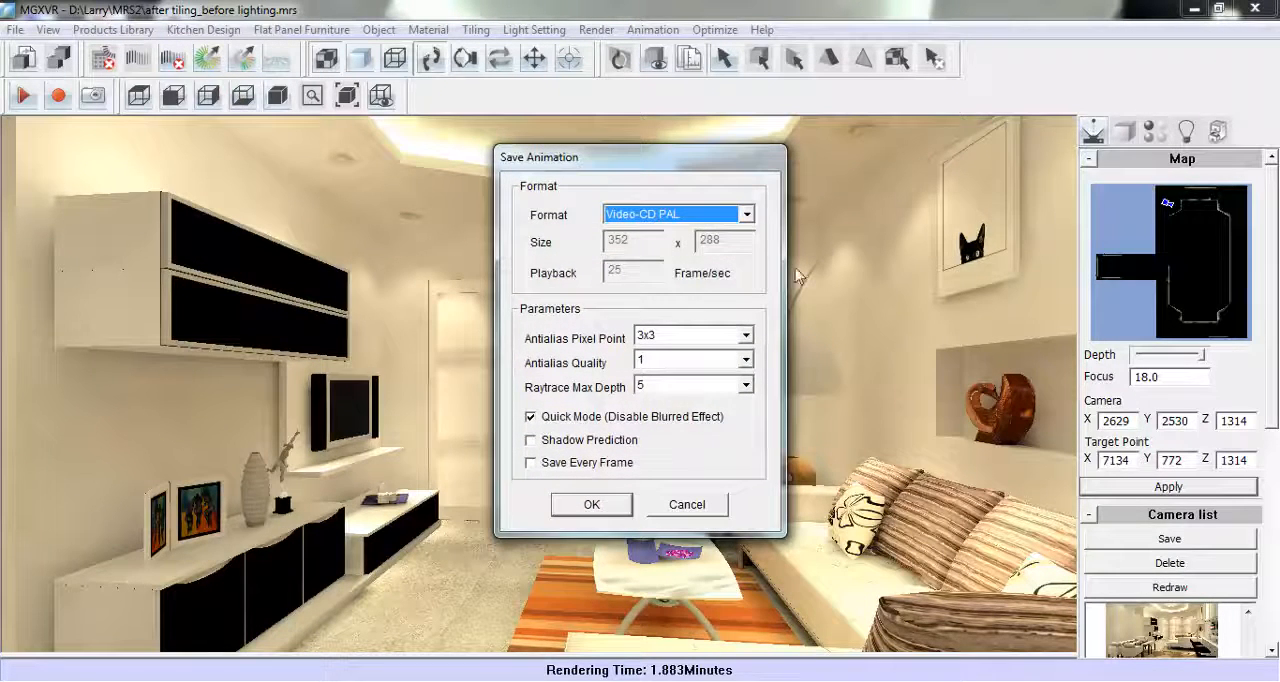
pyautogui.click(590, 505)
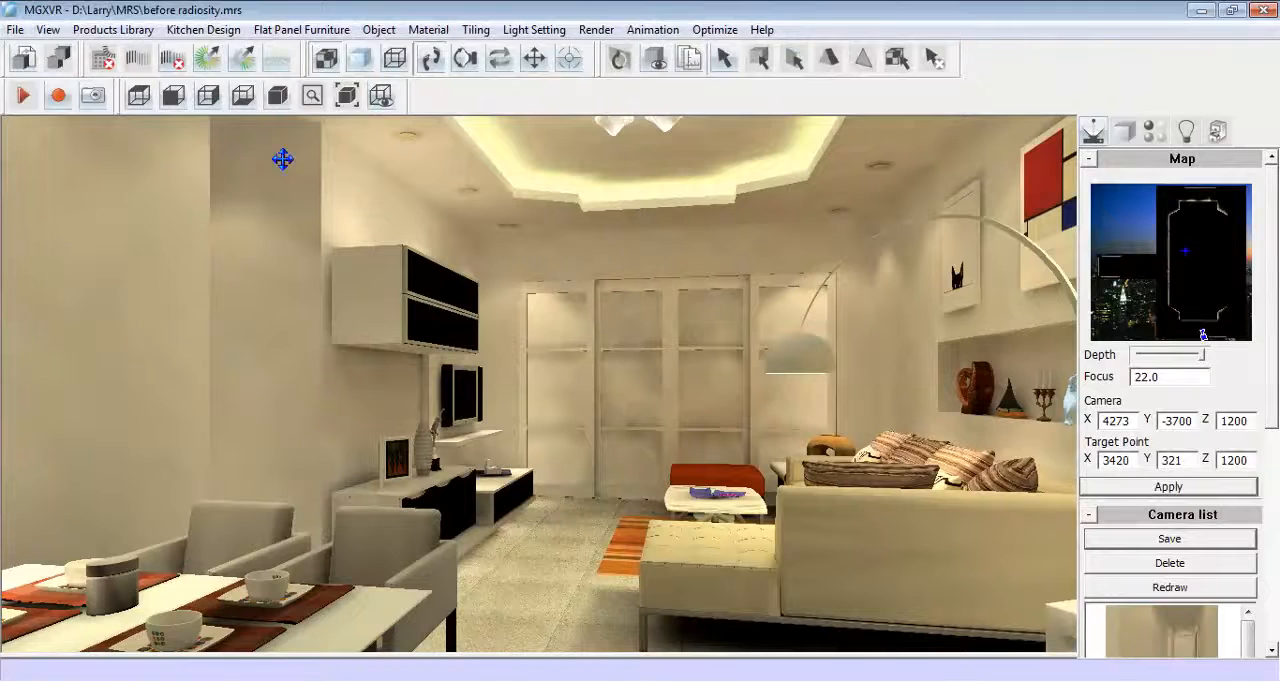
# - Generate the furniture list report for the scene and look through its items and prices
pyautogui.click(112, 29)
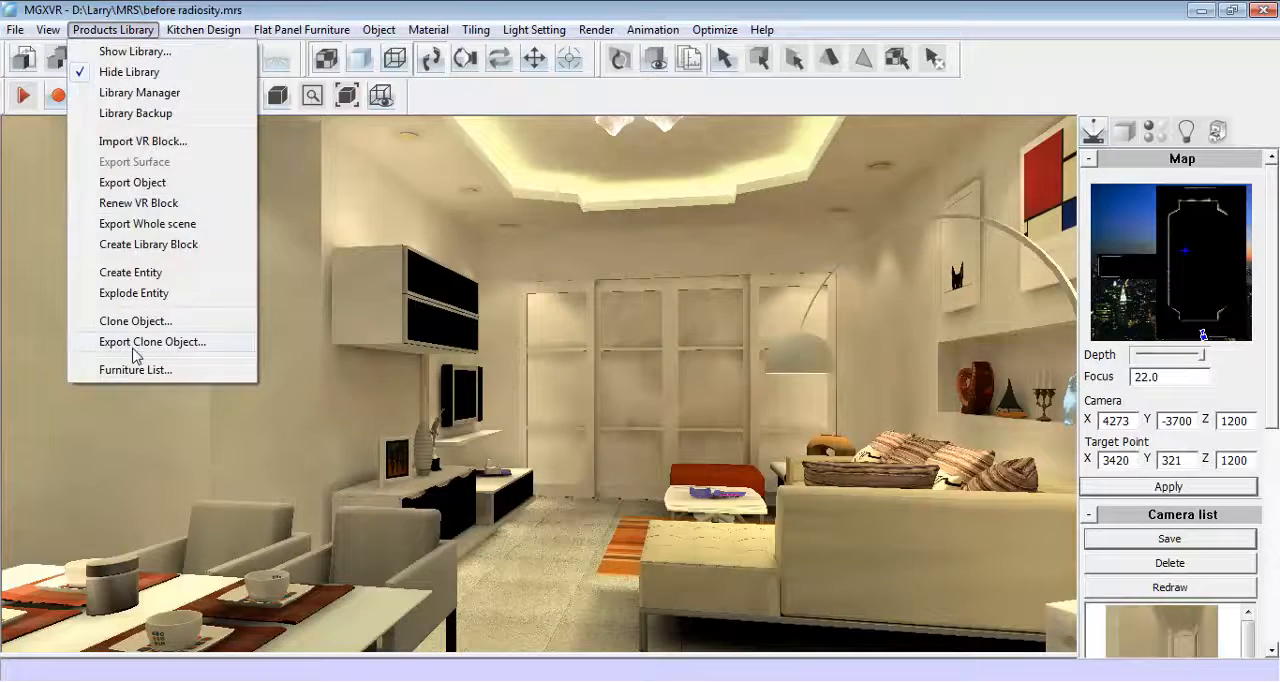
pyautogui.click(195, 370)
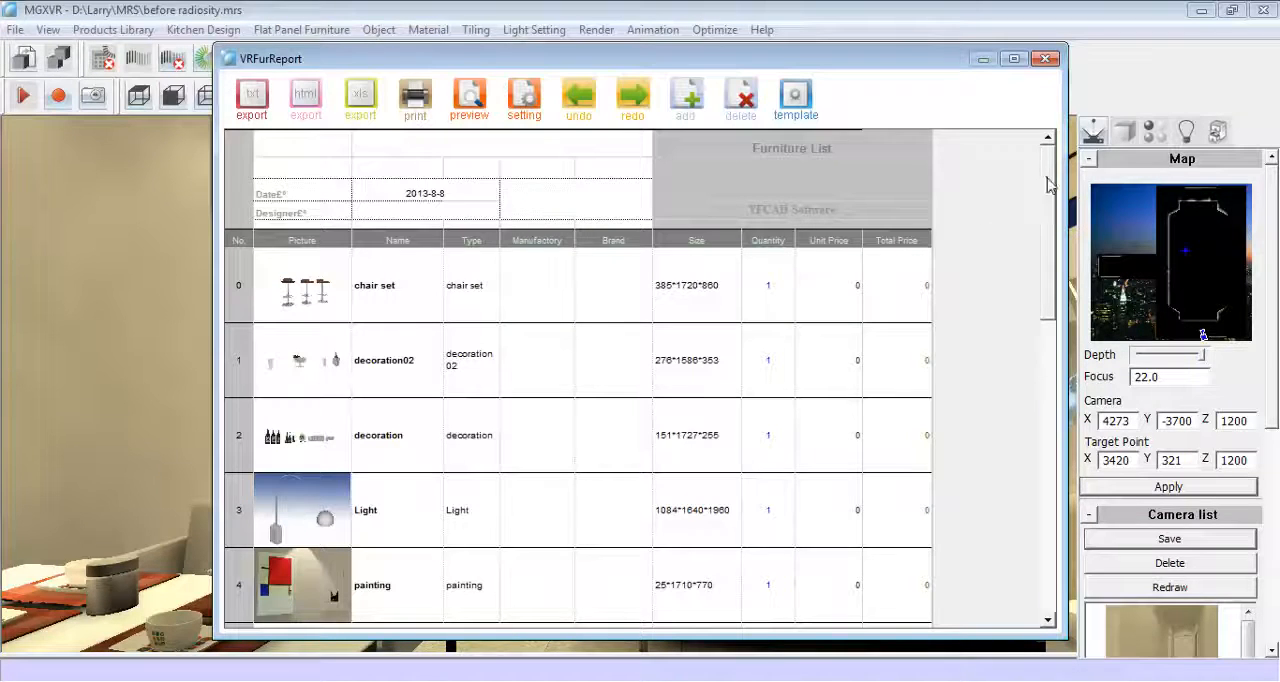
pyautogui.moveTo(1050, 190); pyautogui.dragTo(1045, 378)
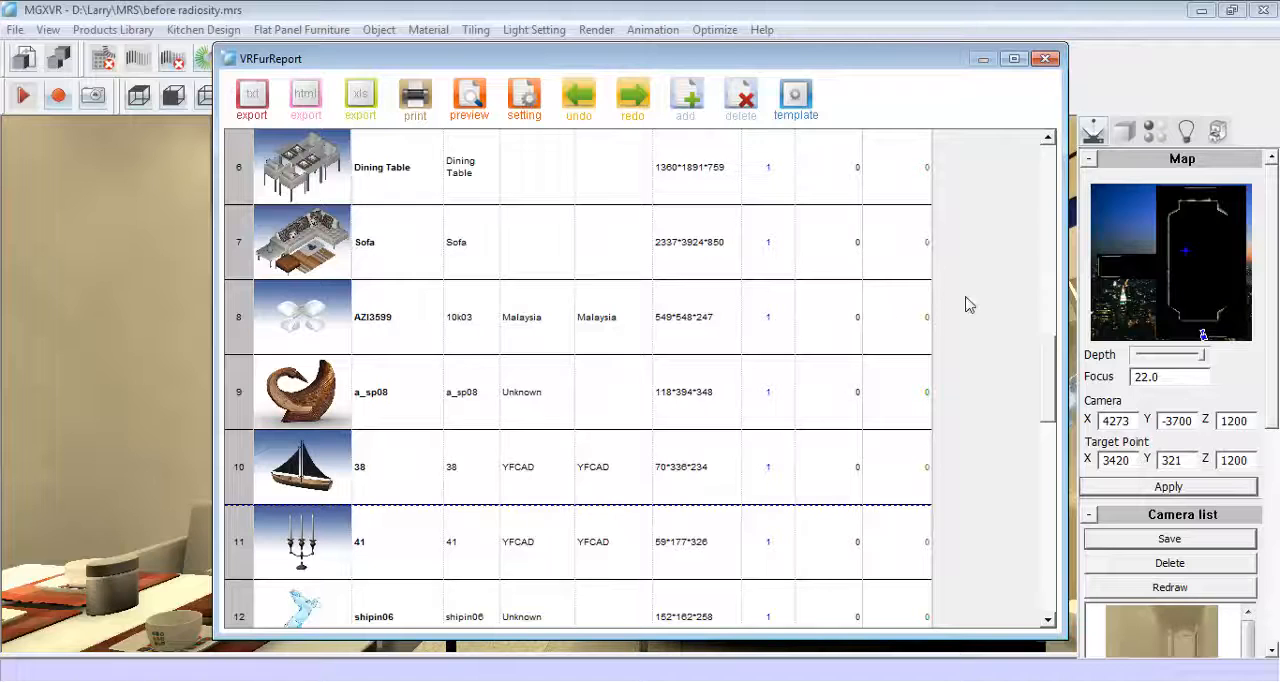
pyautogui.click(910, 256)
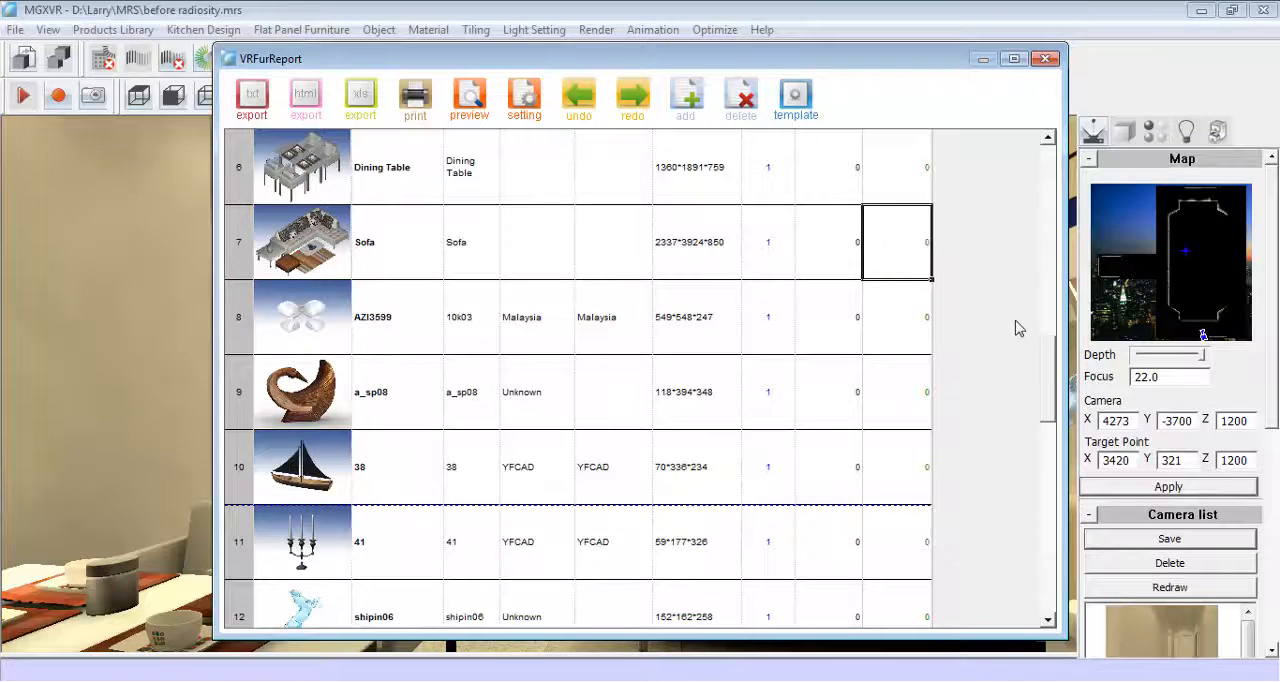
pyautogui.moveTo(1045, 345); pyautogui.dragTo(1050, 198)
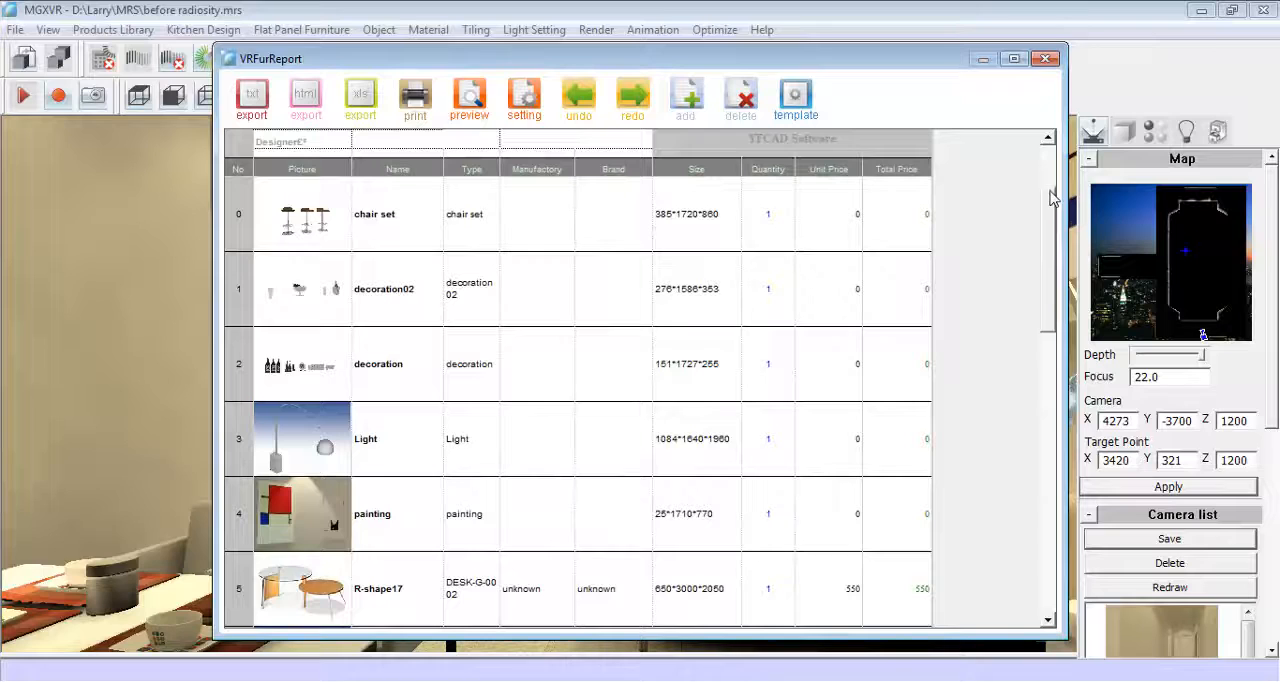
# - Set the unit price of the chair set to 250 in the furniture list
pyautogui.click(841, 212)
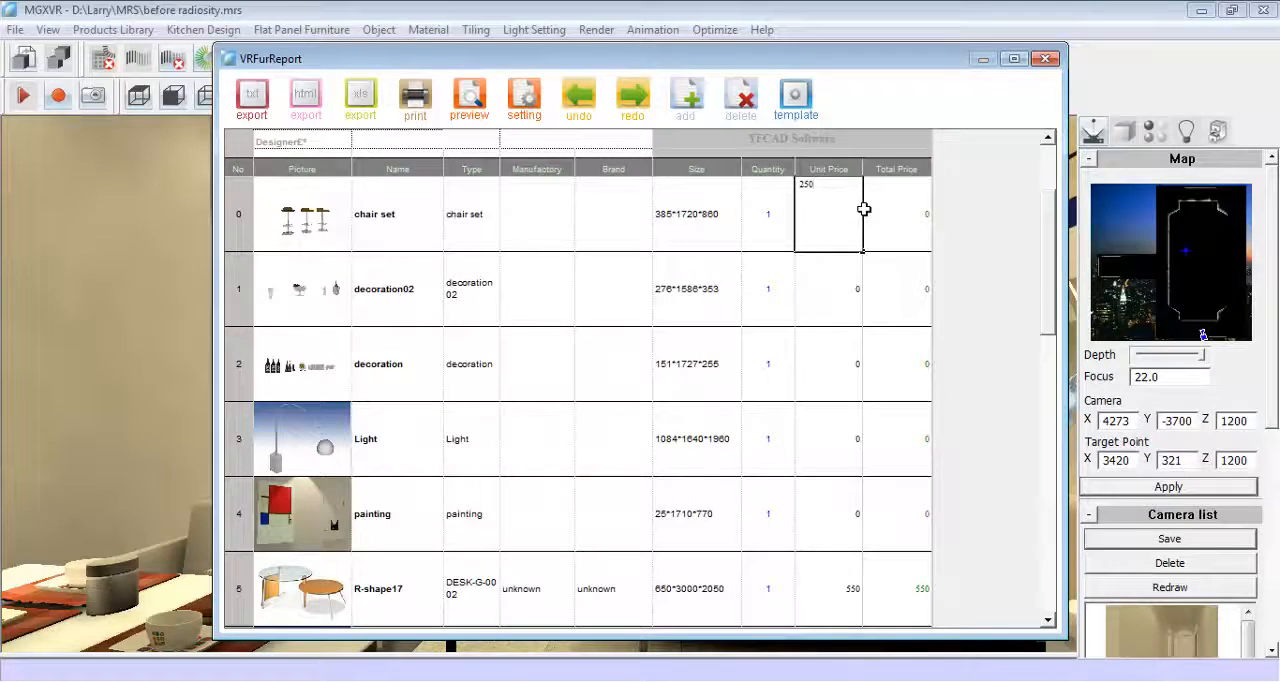
pyautogui.write('250')
pyautogui.click(829, 299)
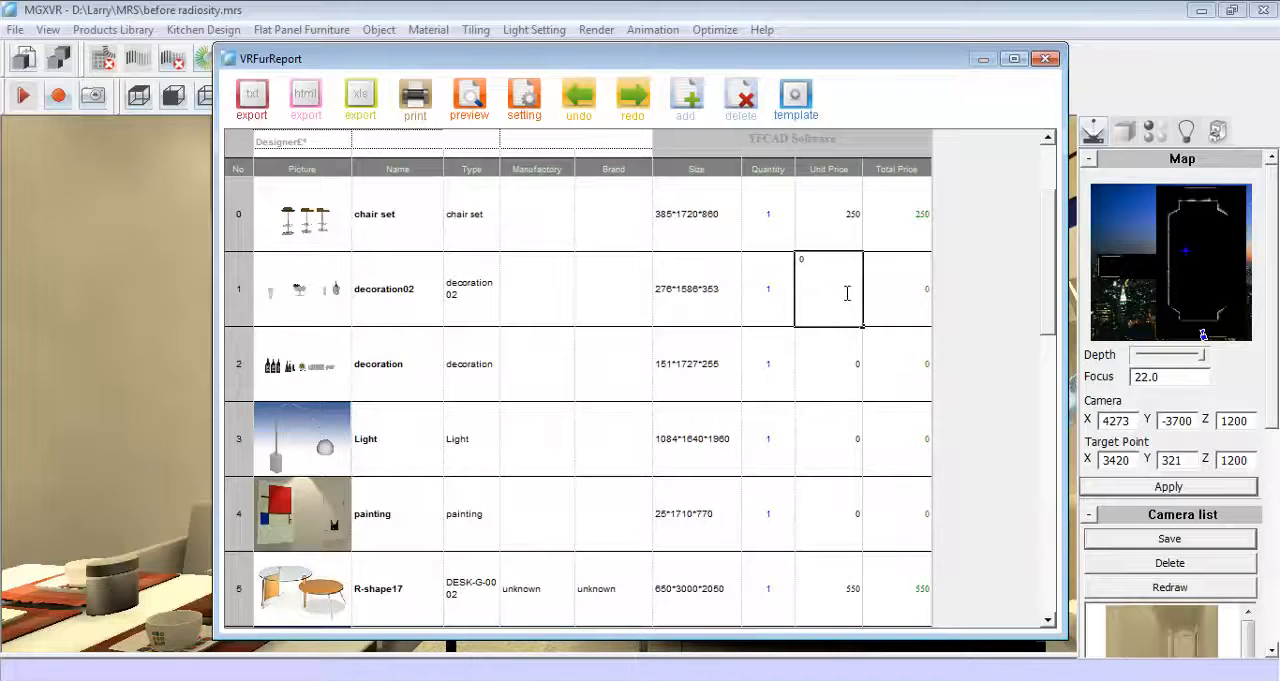
# - Set the unit prices of decoration02 and decoration to 30 and of Light to 280, and close the furniture list after checking its total
pyautogui.write('30')
pyautogui.click(832, 360)
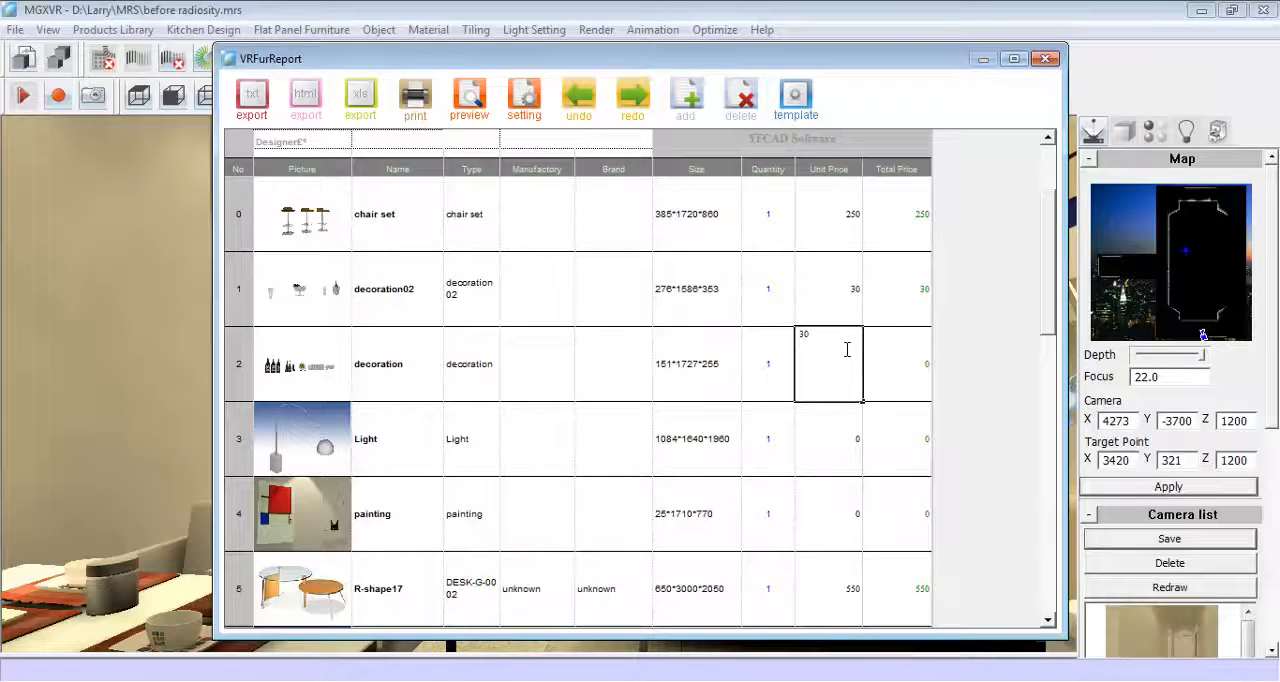
pyautogui.click(833, 432)
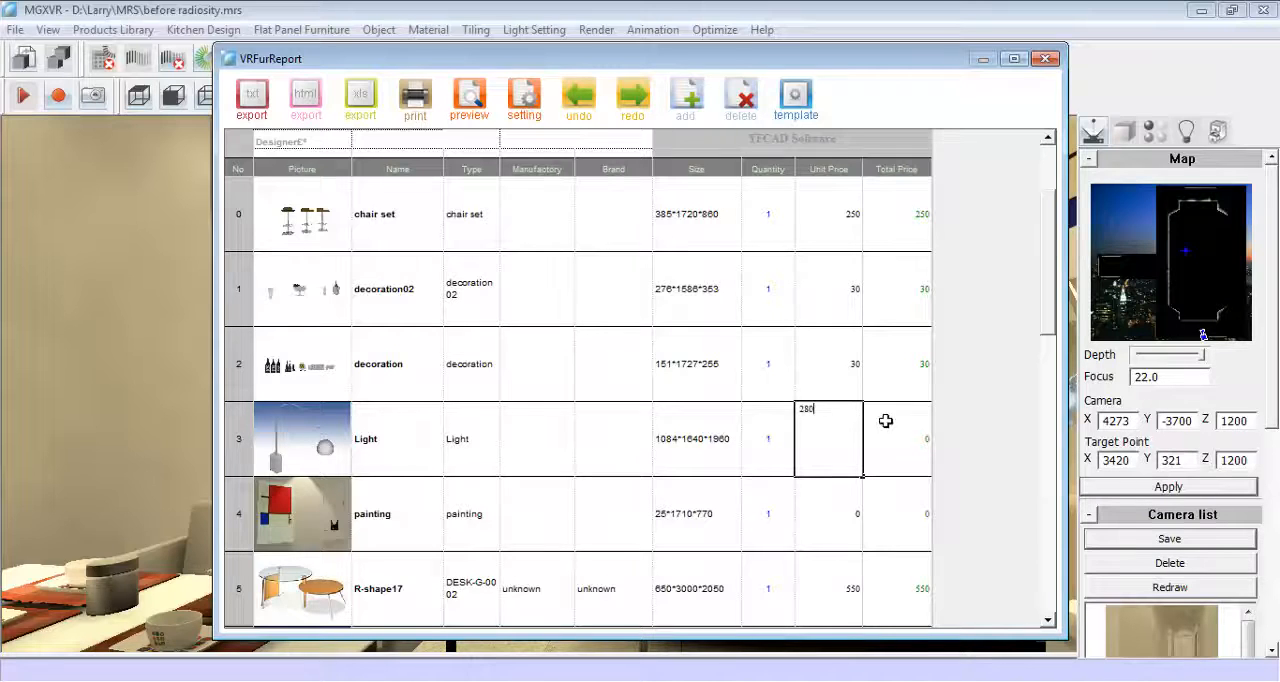
pyautogui.click(885, 421)
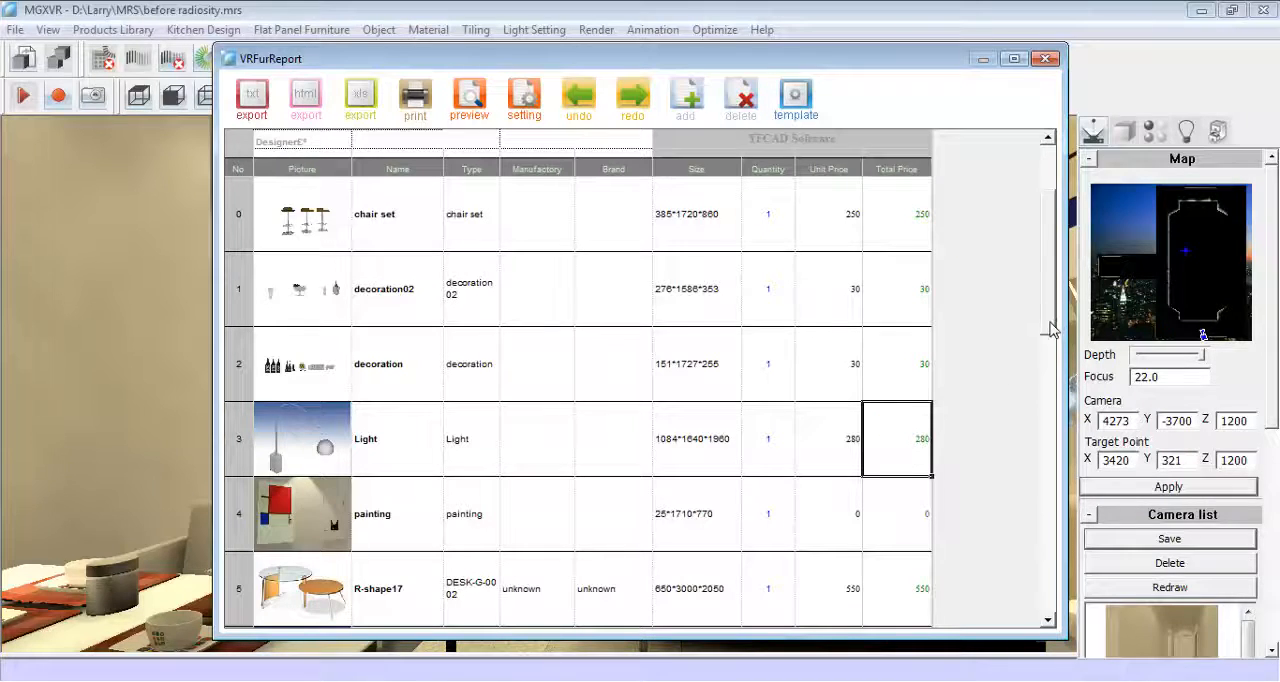
pyautogui.moveTo(1052, 330); pyautogui.dragTo(1040, 537)
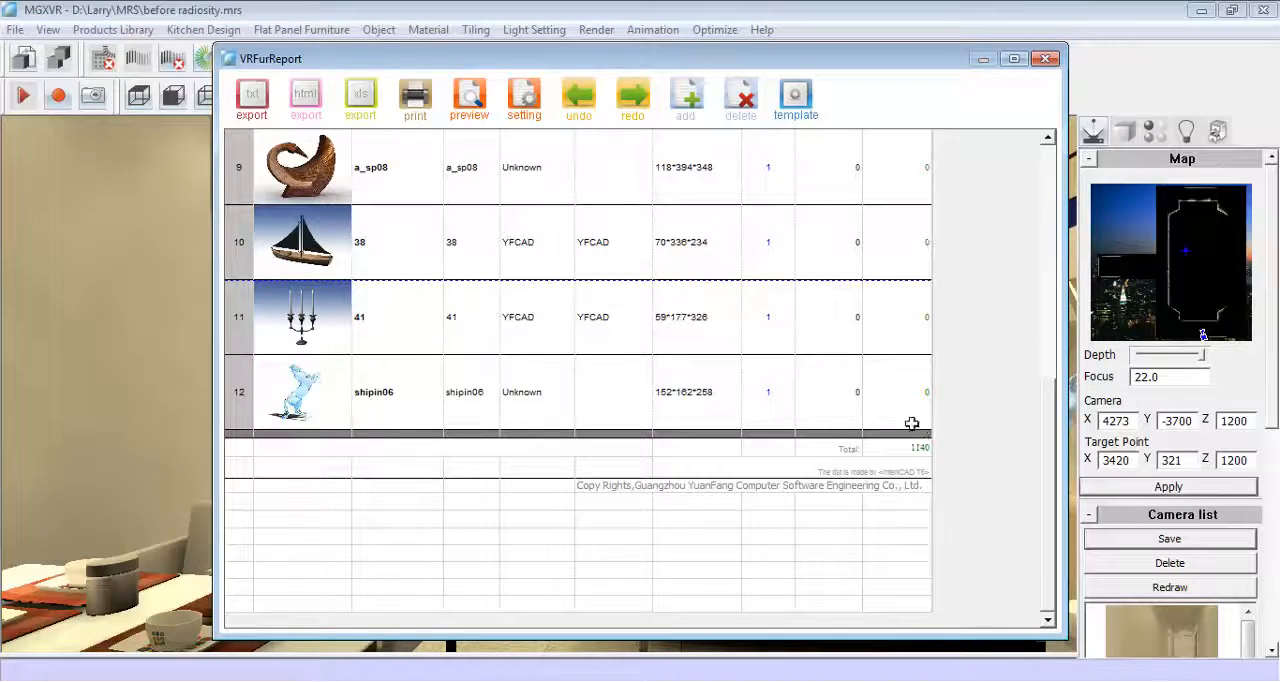
pyautogui.click(1045, 59)
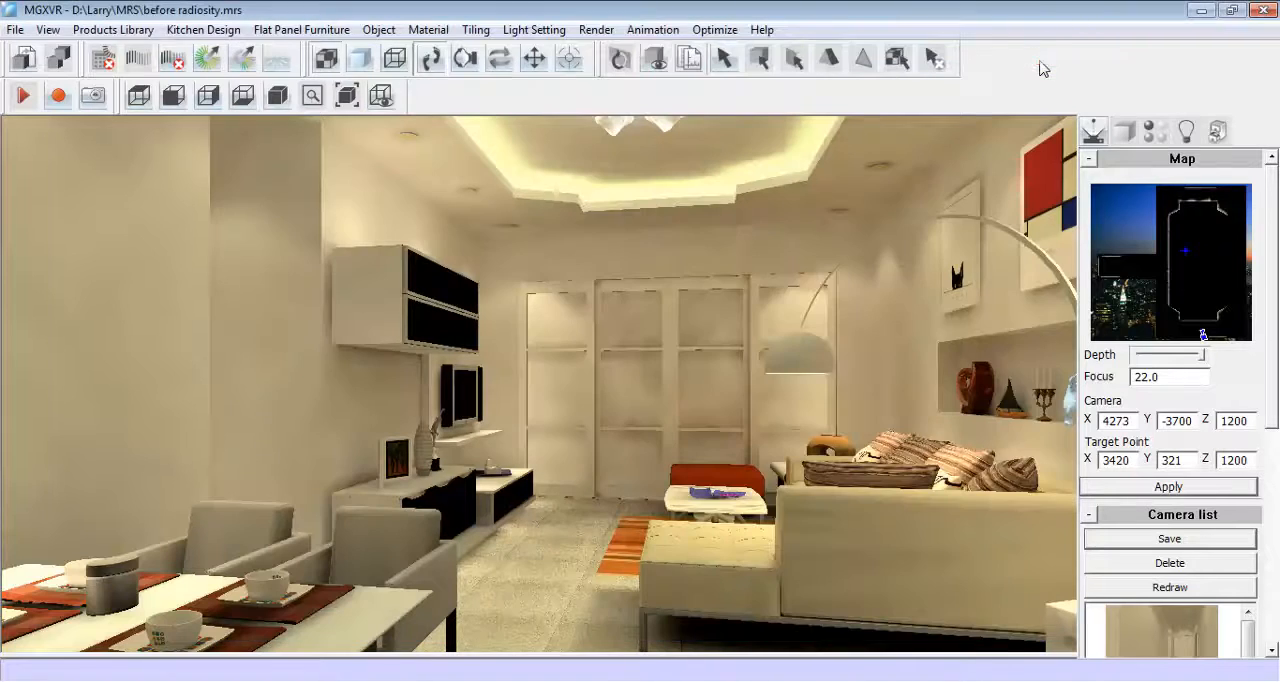
# - Generate the tile quotation report for the scene from the Tiles Quotation list
pyautogui.click(476, 29)
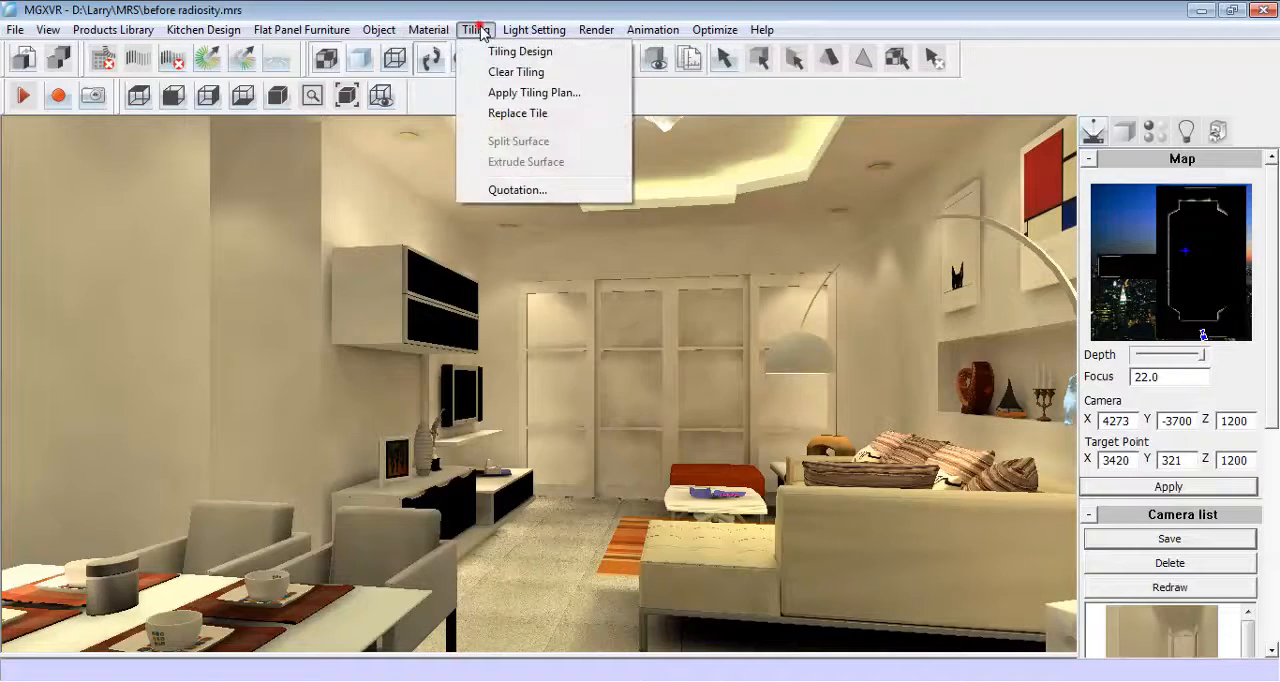
pyautogui.click(588, 190)
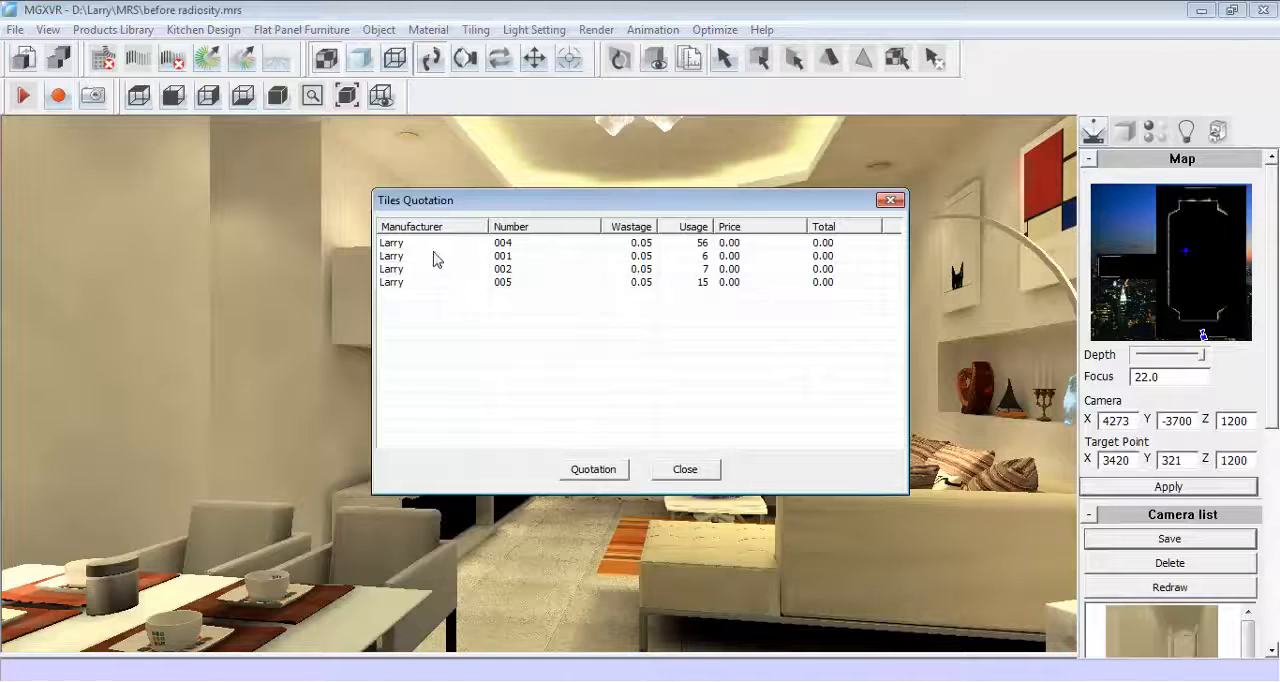
pyautogui.click(593, 469)
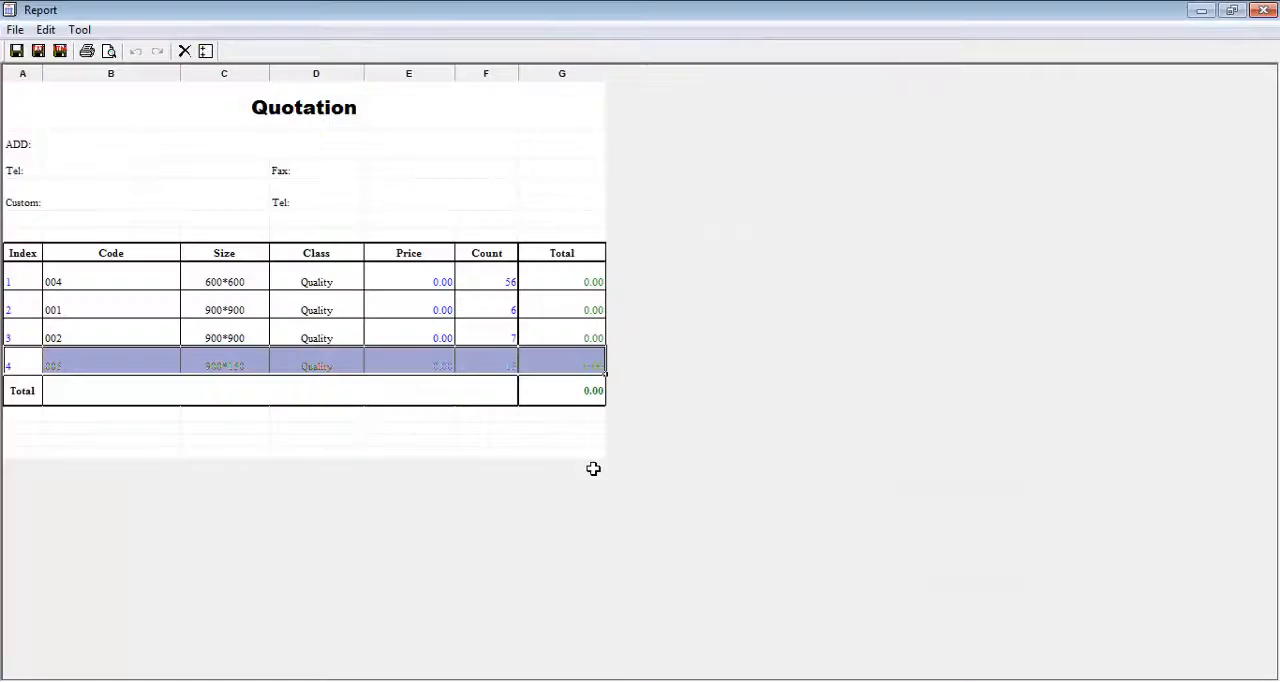
pyautogui.click(390, 398)
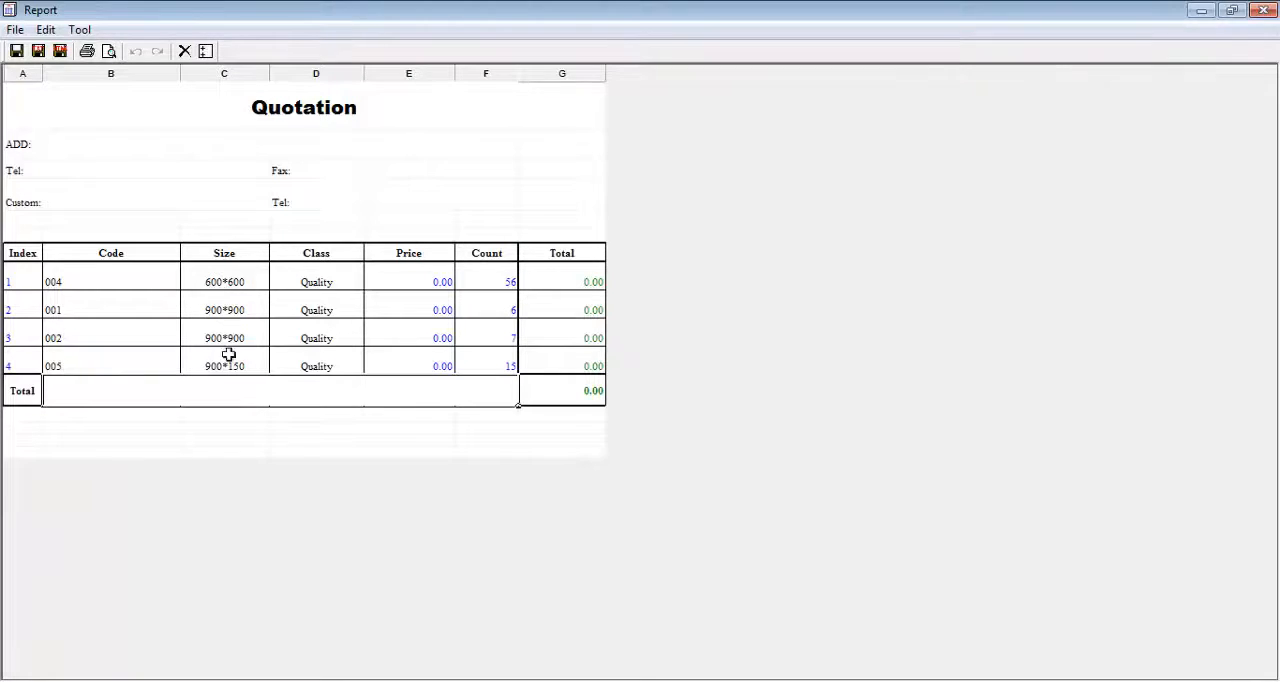
# - Set the price of tile 004 to 20 and tile 001 to 30, and close the quotation report and tile list
pyautogui.doubleClick(431, 276)
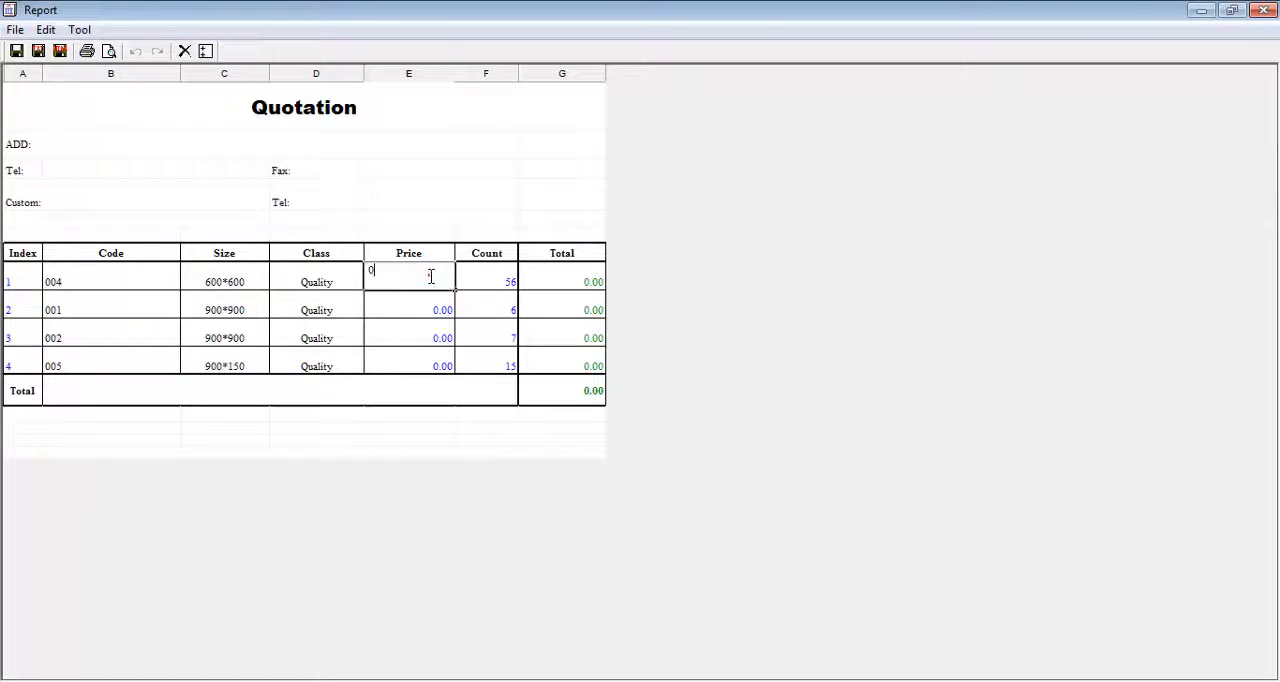
pyautogui.write('20')
pyautogui.doubleClick(439, 300)
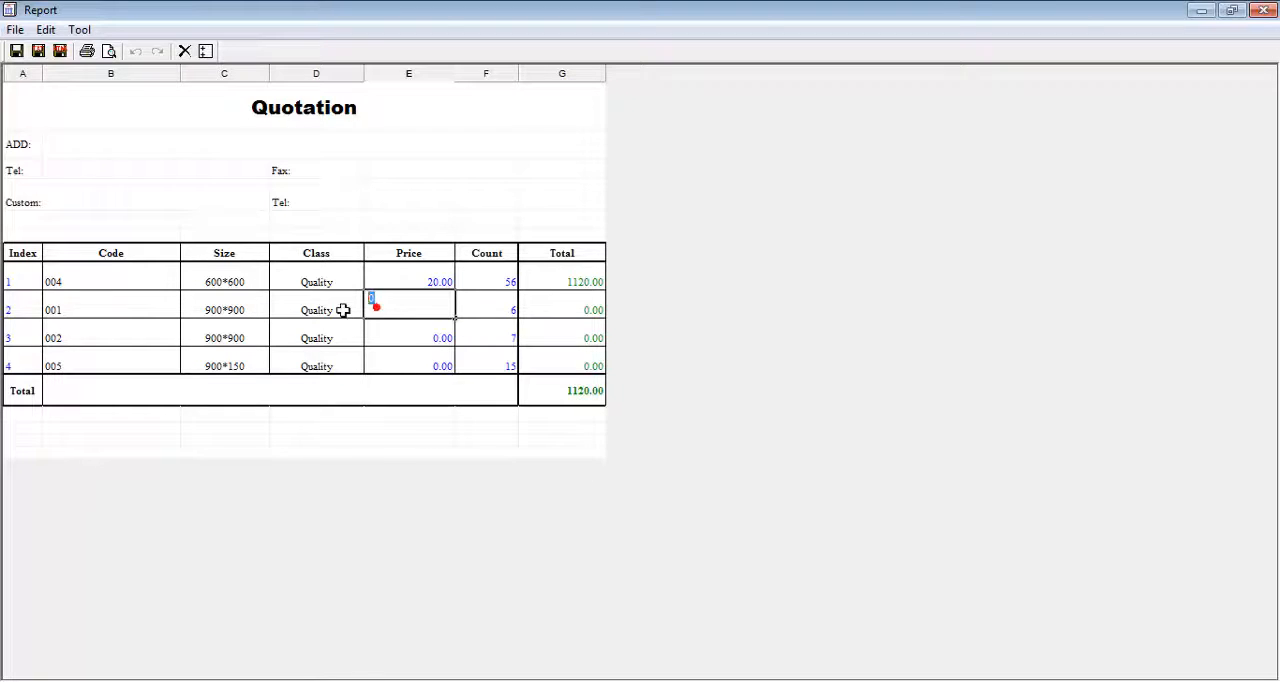
pyautogui.write('30')
pyautogui.click(396, 332)
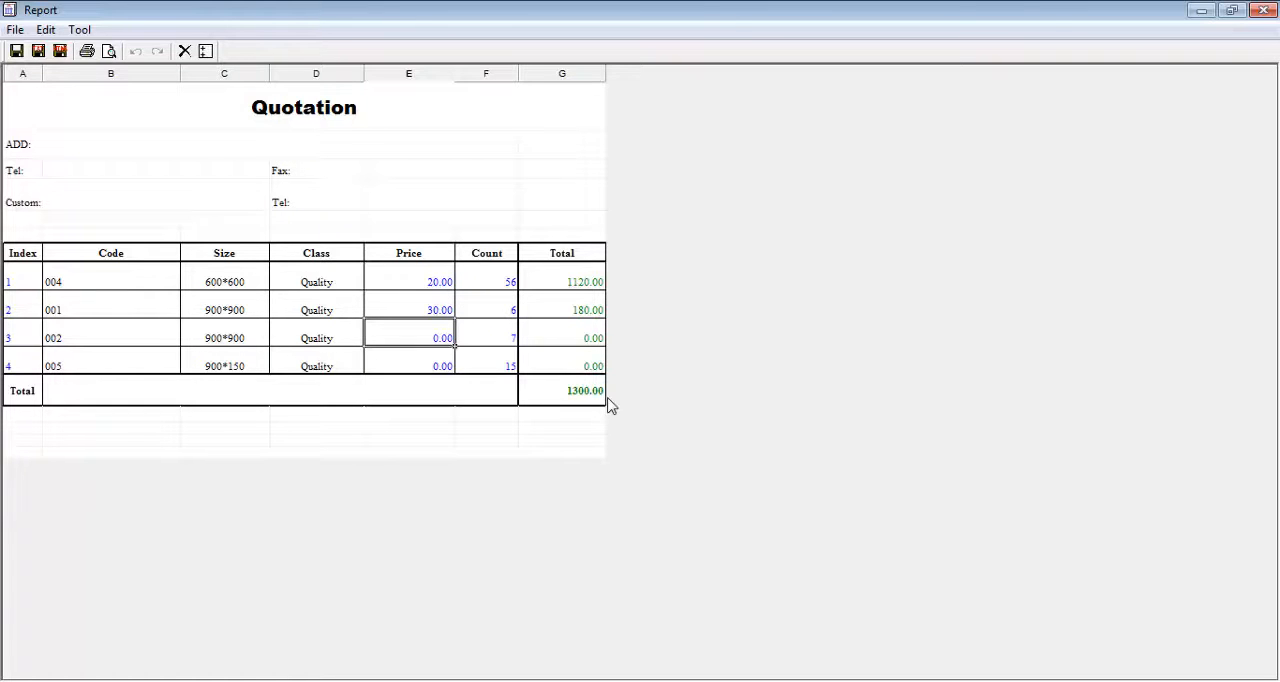
pyautogui.click(1264, 12)
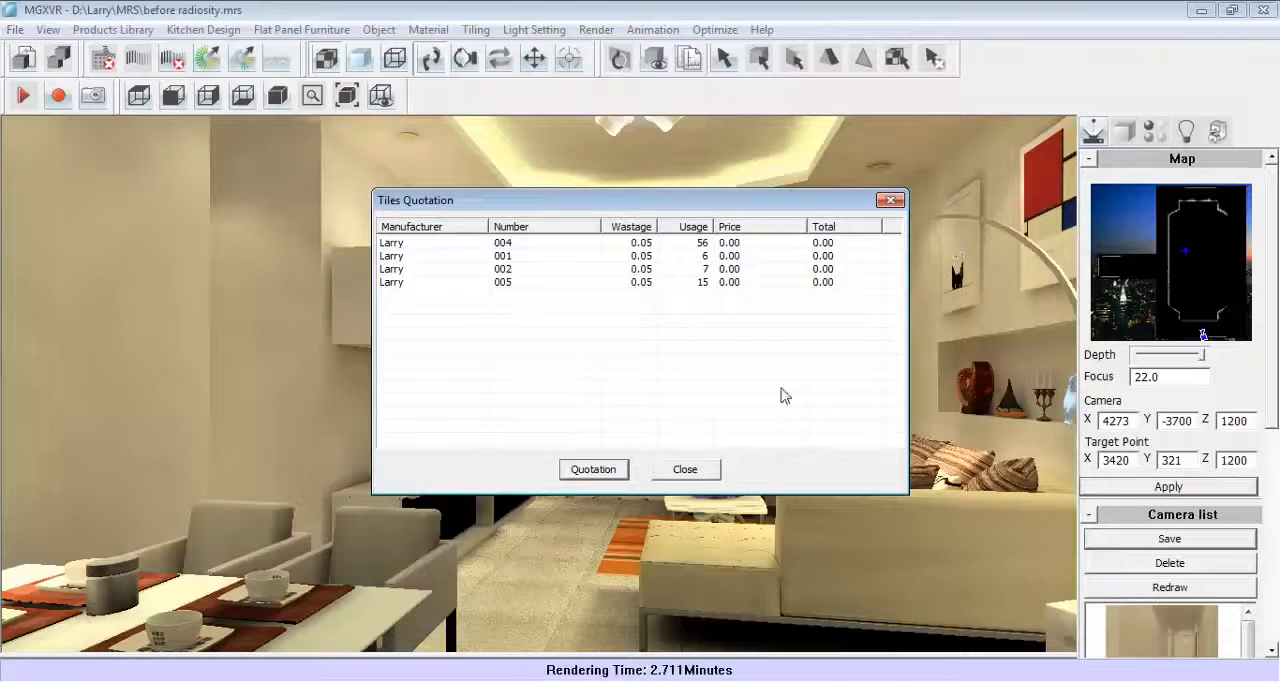
pyautogui.click(688, 470)
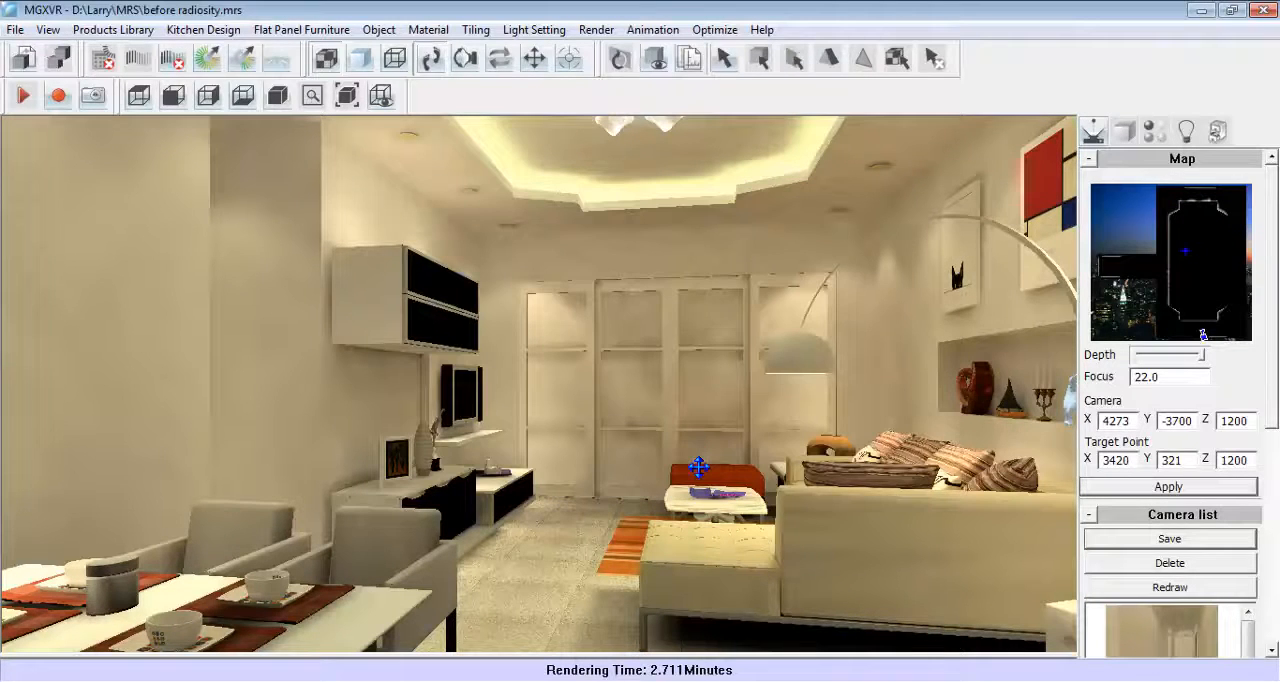